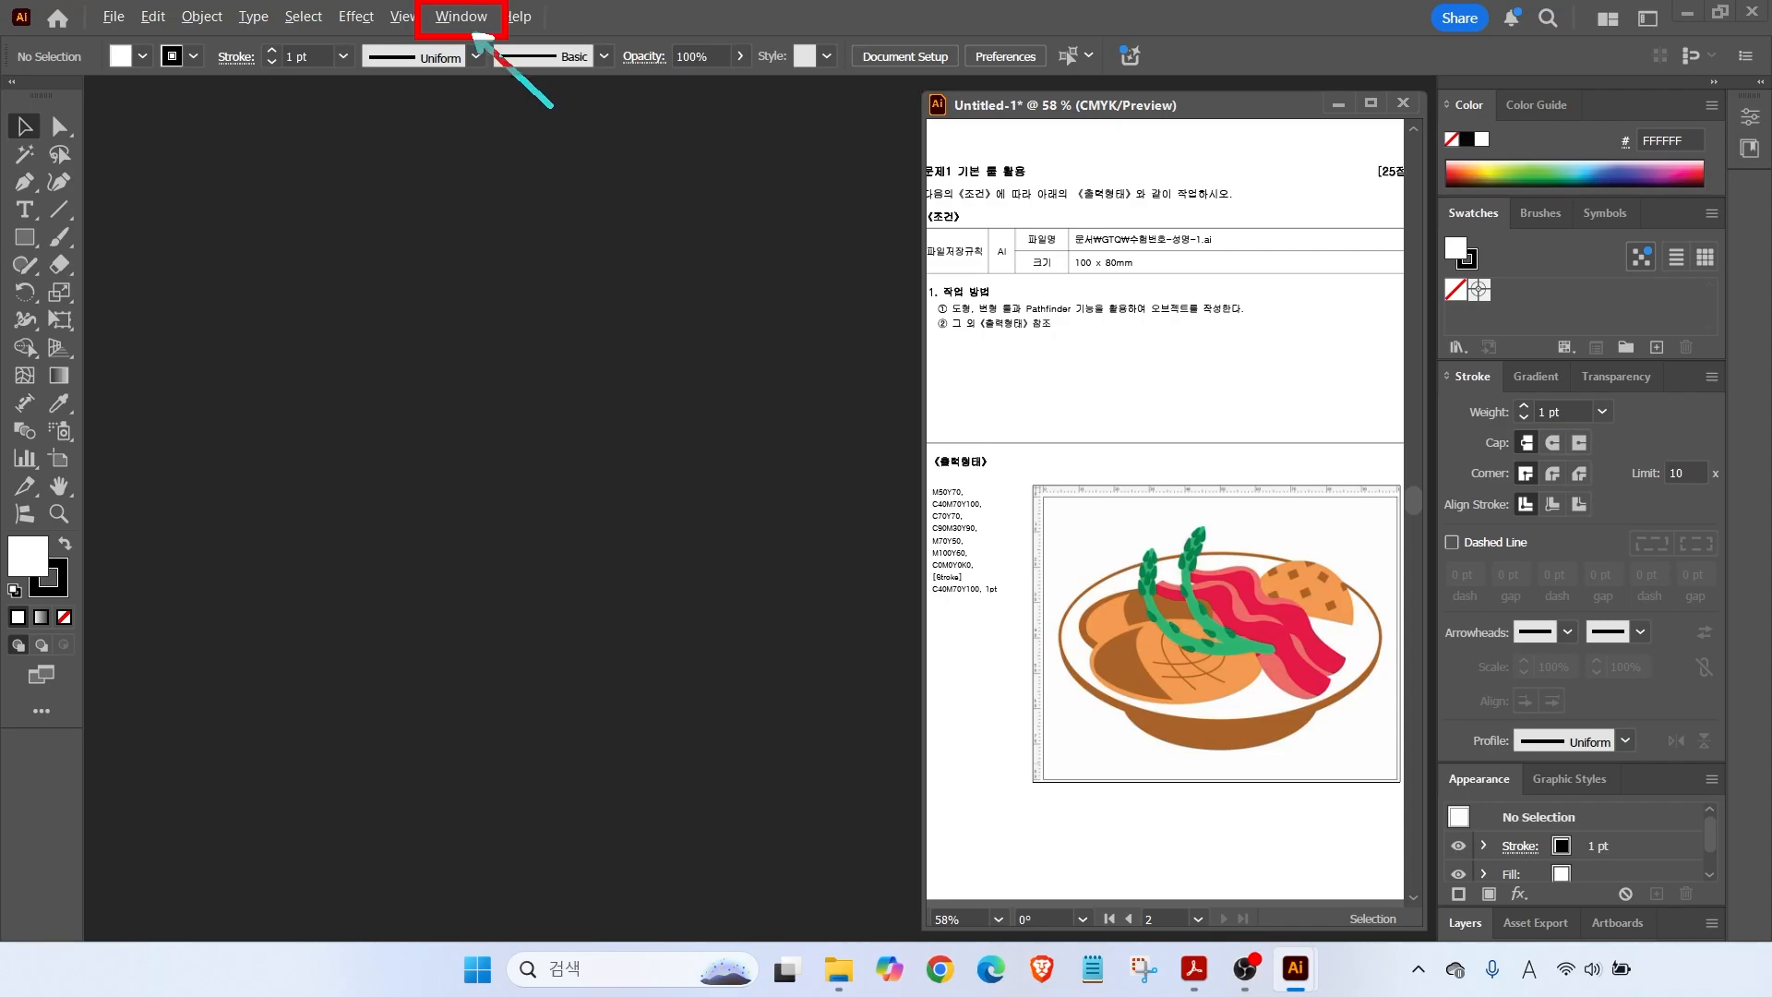
Switch Illustrator to the Essentials Classic workspace.
{"action": "left_click", "coordinate": [464, 18]}
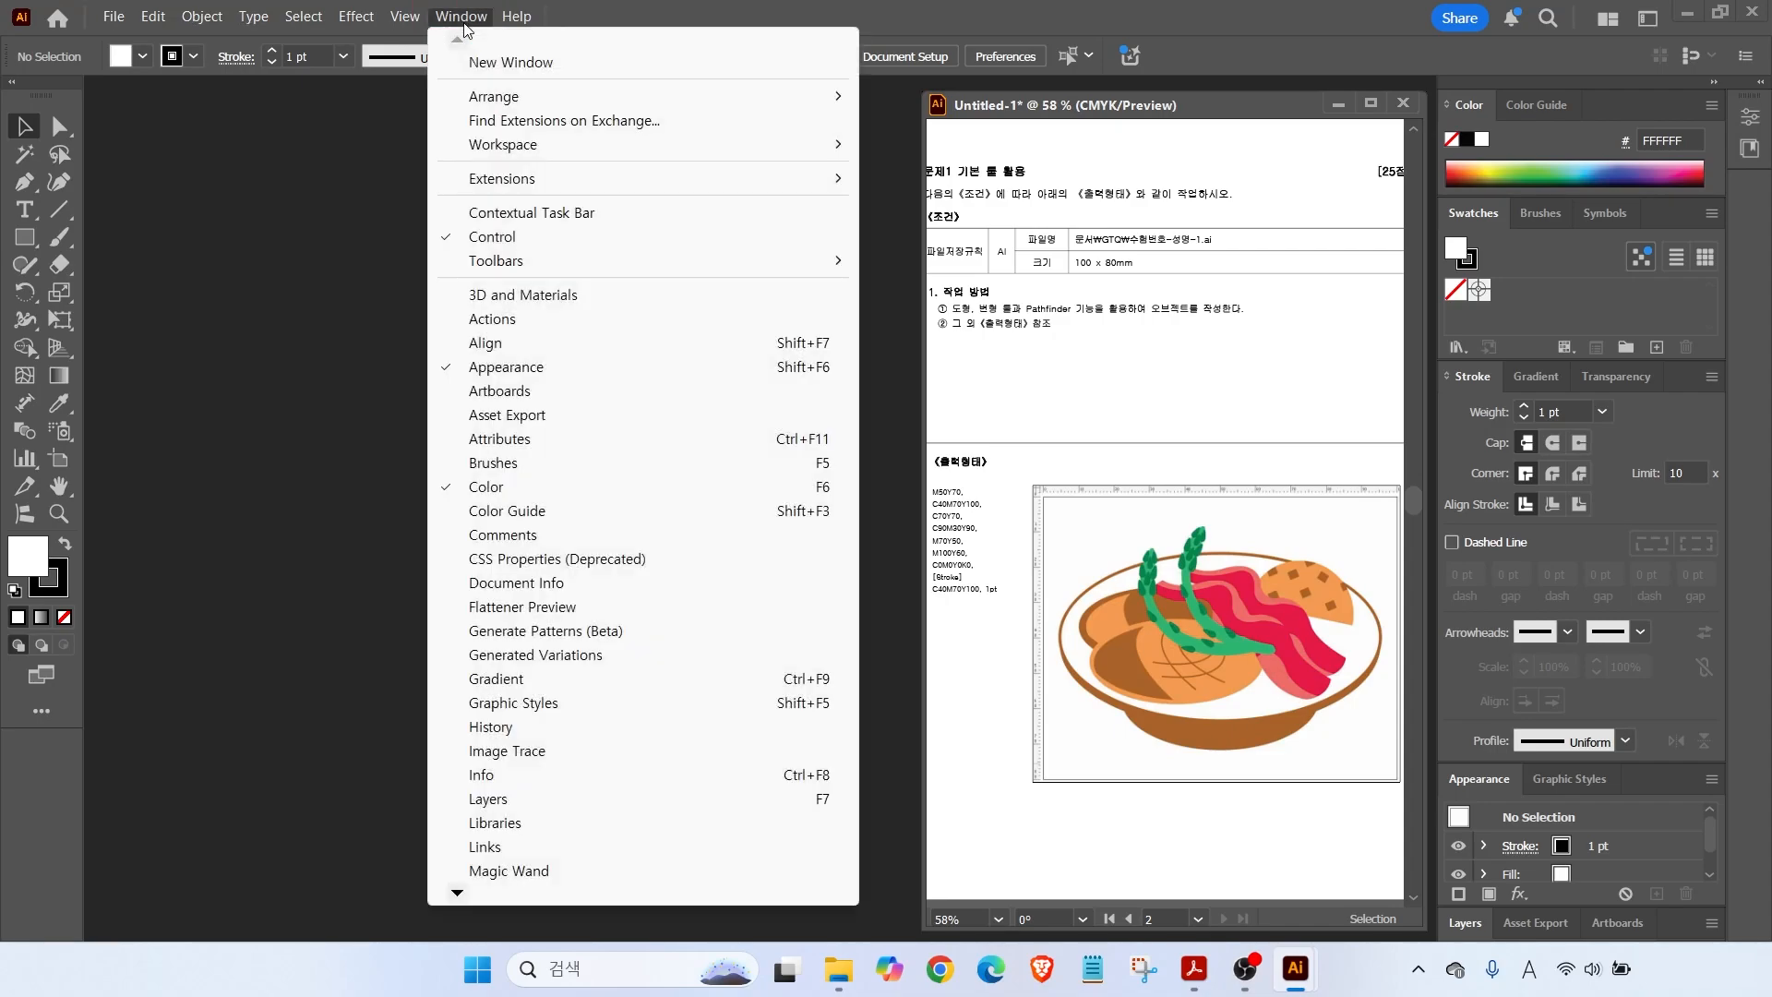
{"action": "mouse_move", "coordinate": [506, 148]}
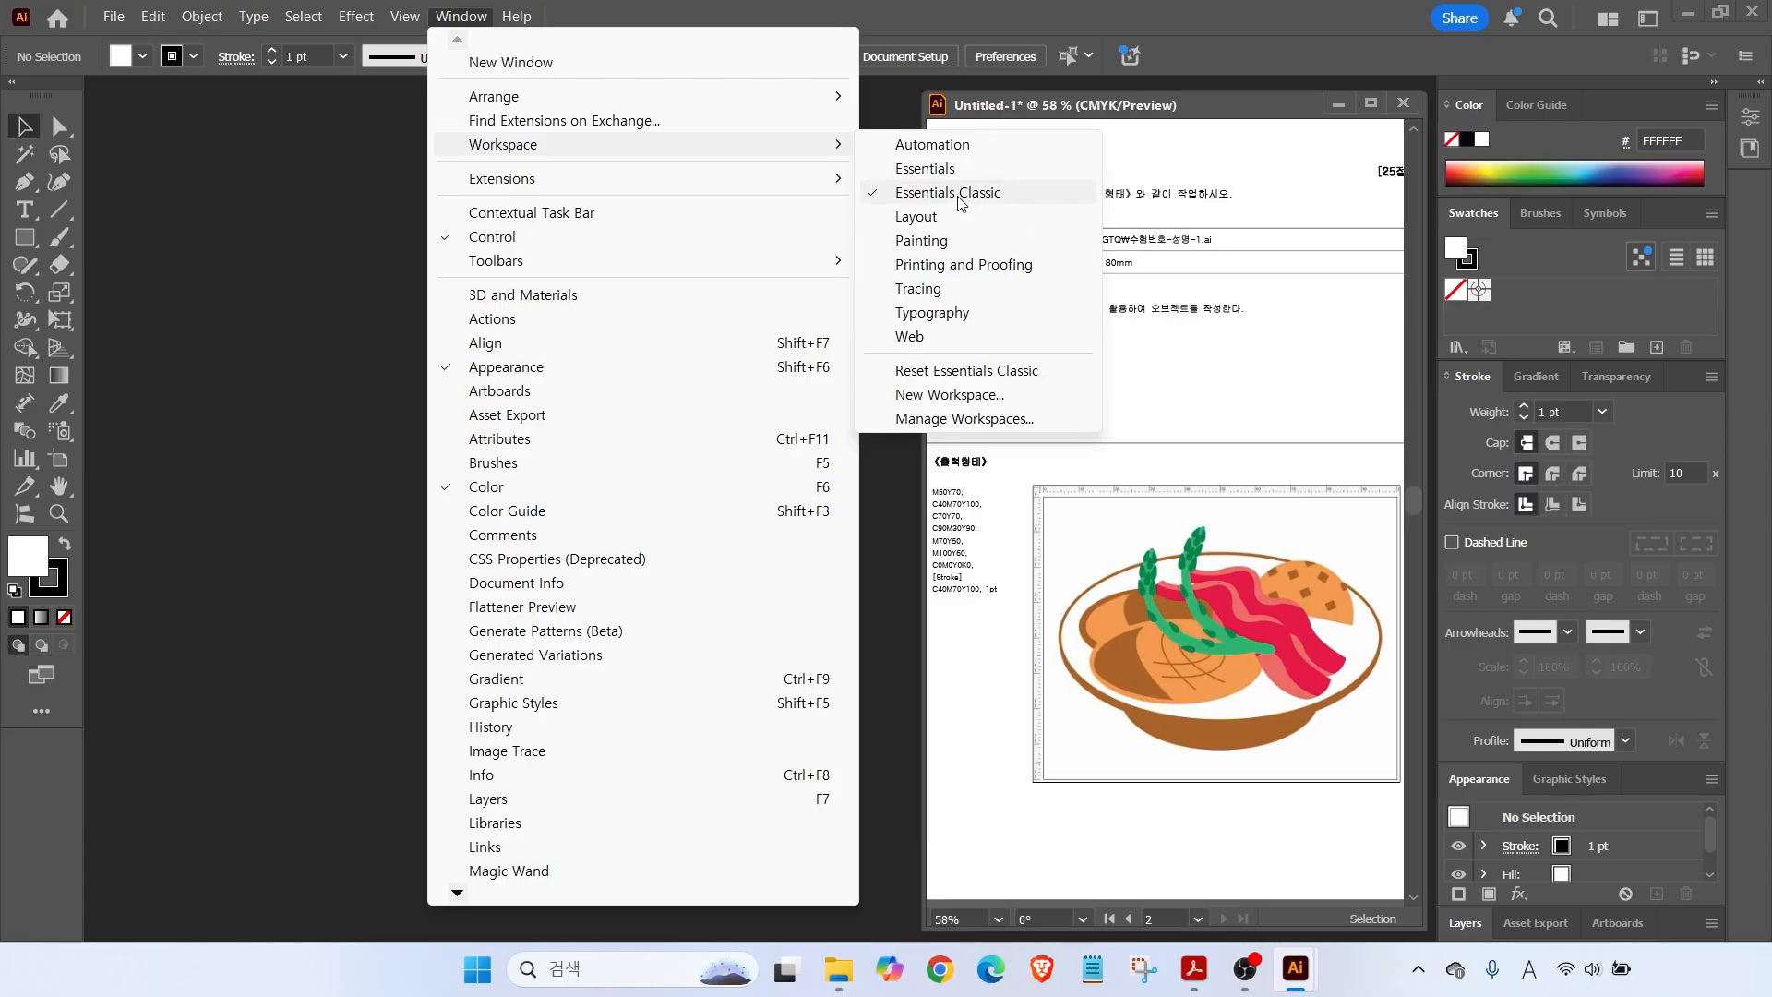
{"action": "left_click", "coordinate": [960, 199]}
{"action": "left_click", "coordinate": [34, 208]}
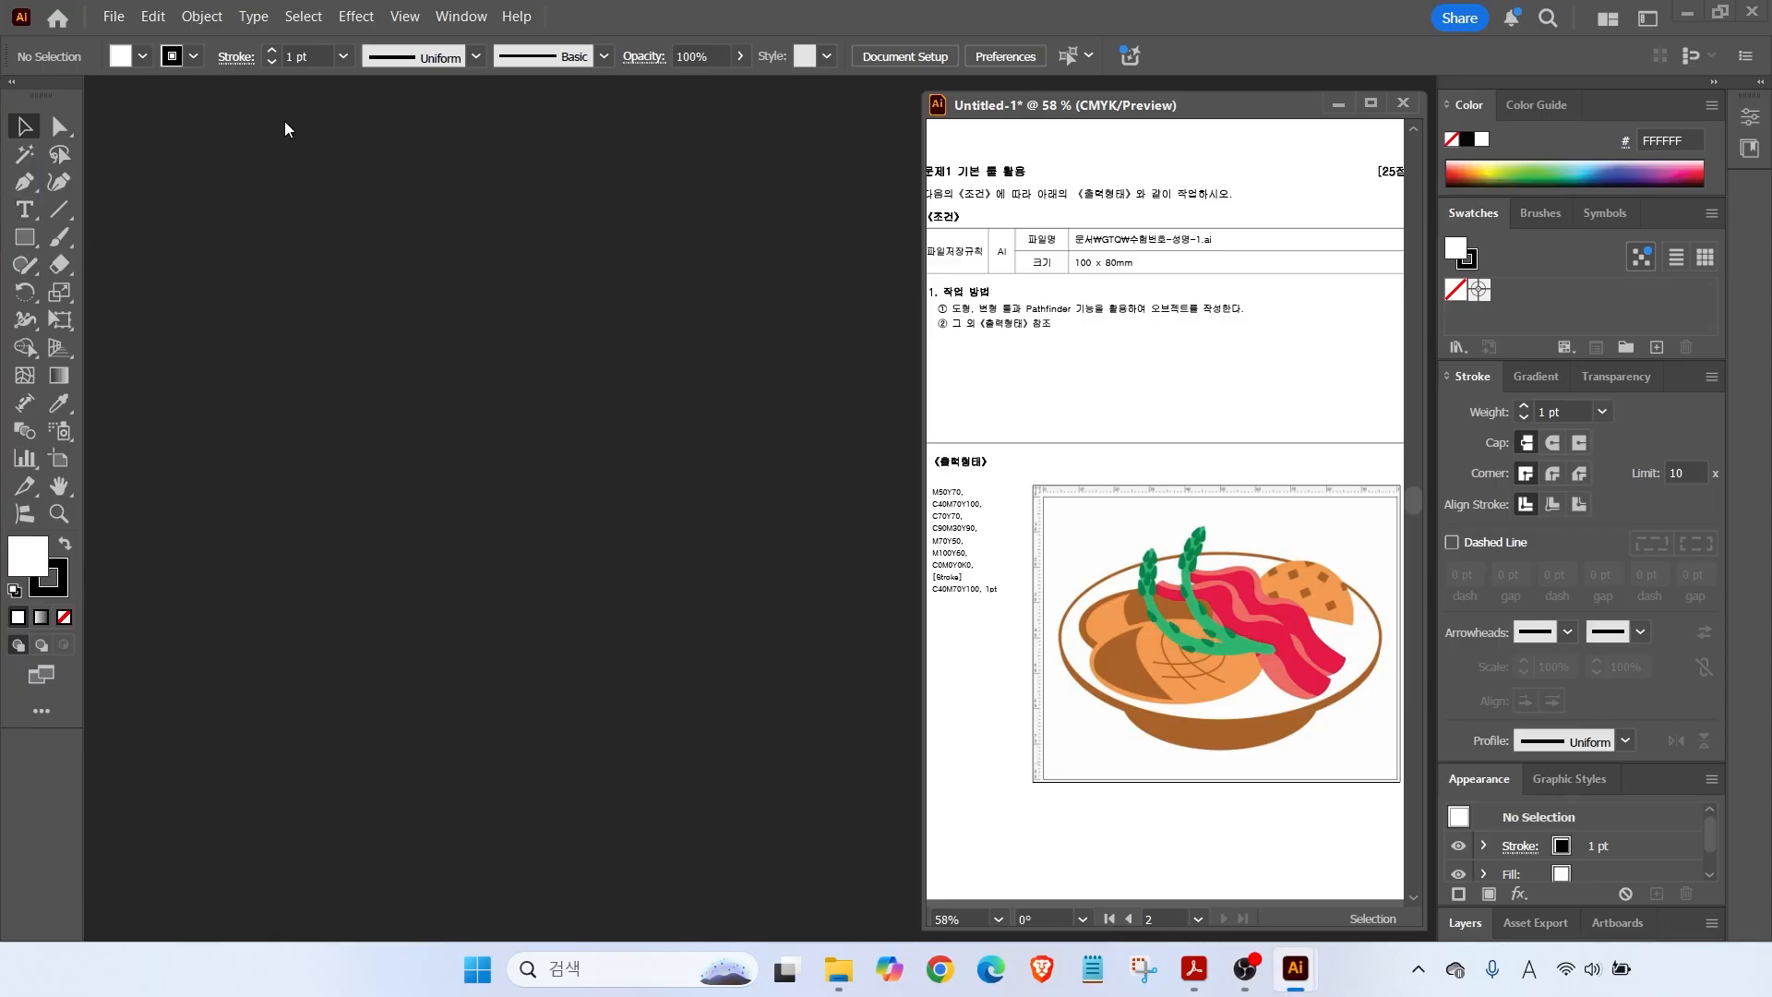
Reset Essentials Classic to its defaults and shift the document window left.
{"action": "left_click", "coordinate": [461, 17]}
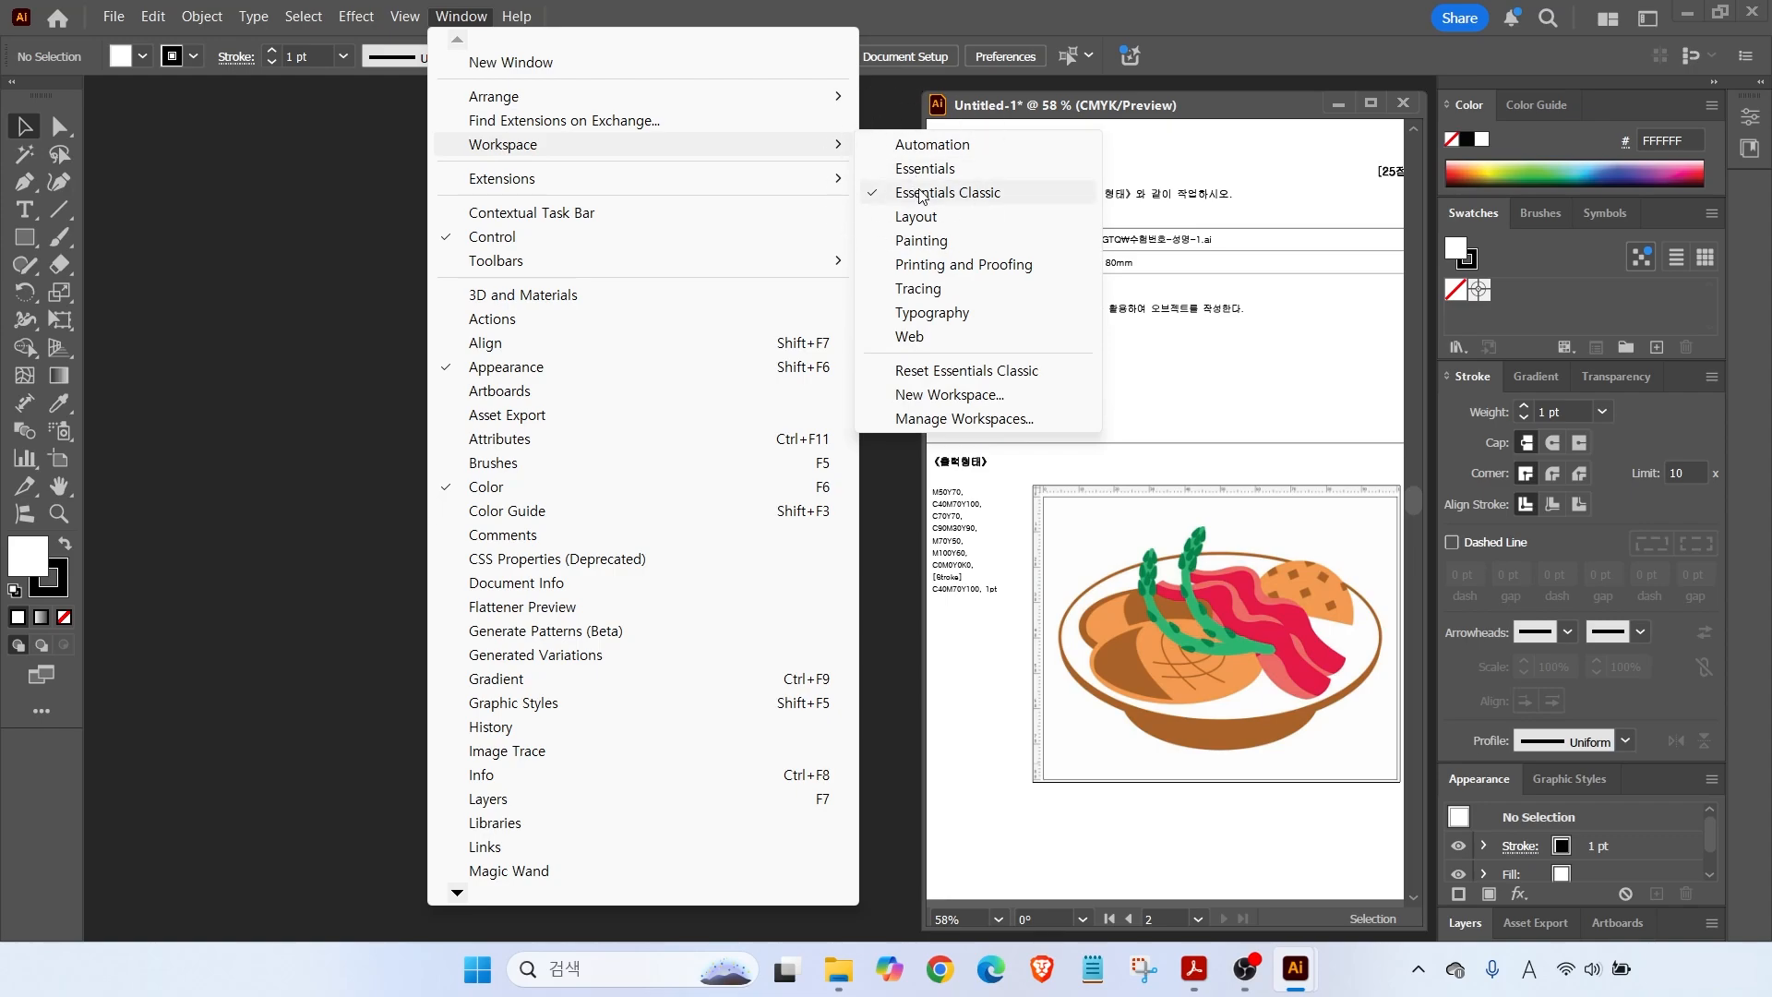
{"action": "left_click", "coordinate": [915, 378]}
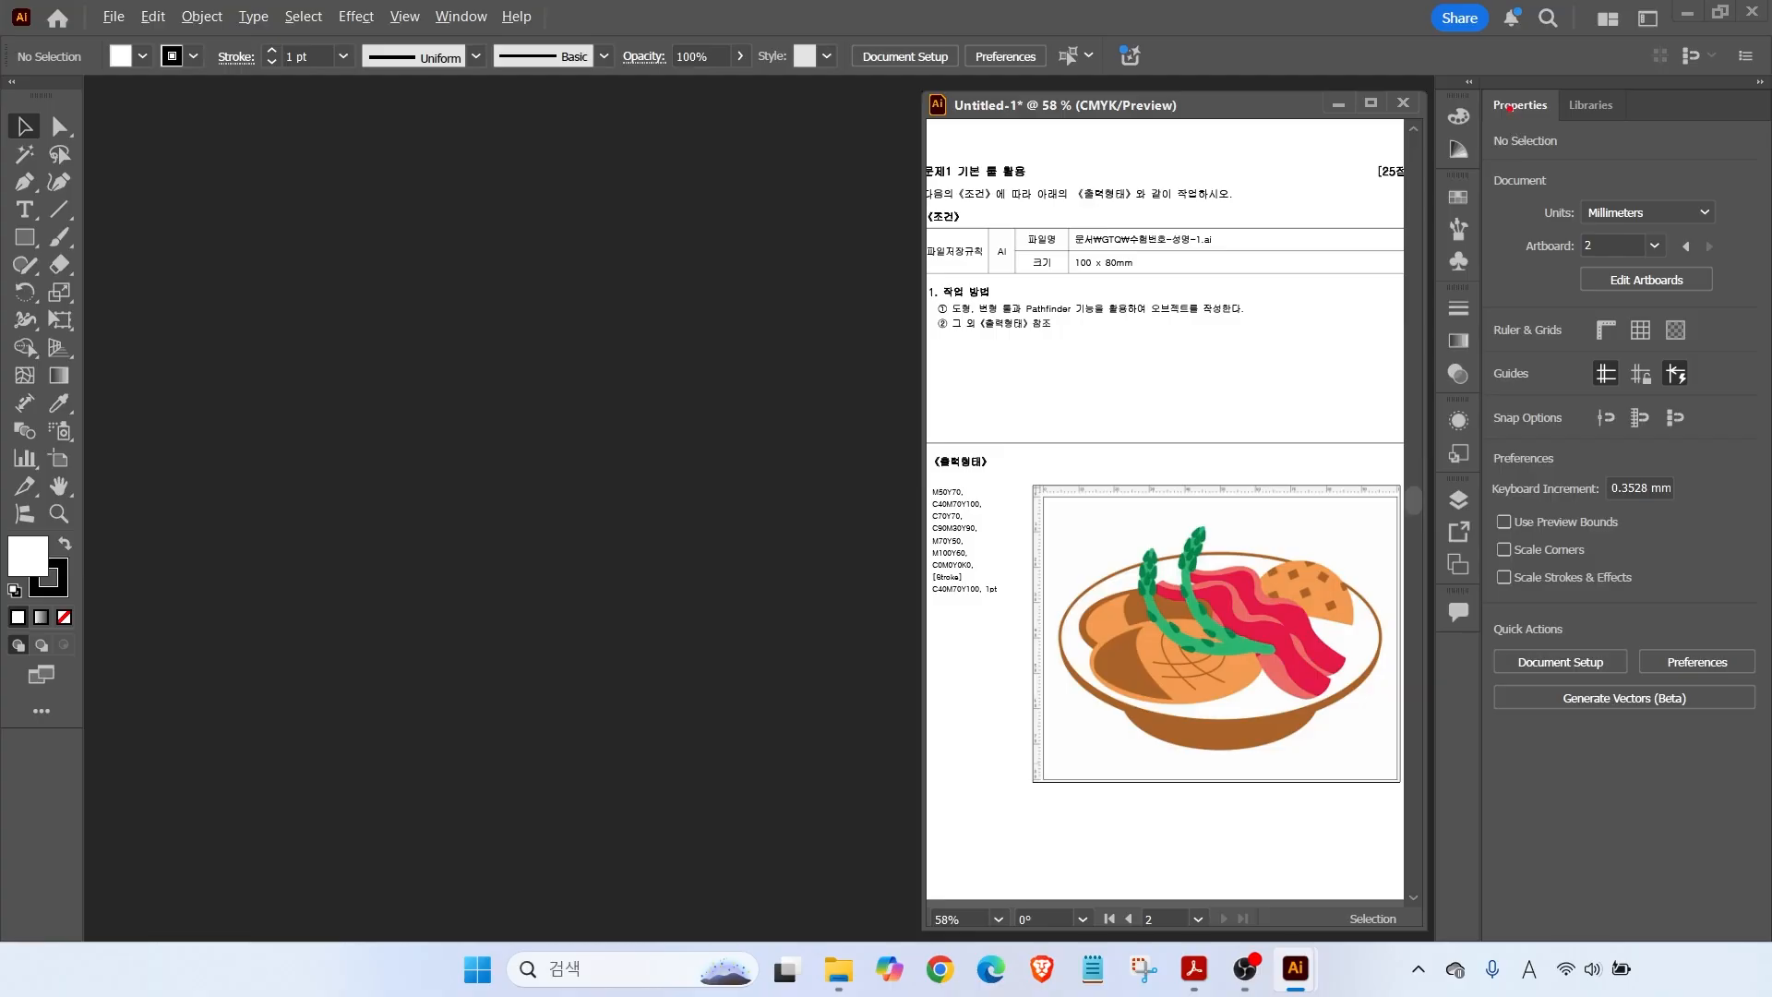
{"action": "left_click_drag", "start_coordinate": [1481, 95], "coordinate": [1714, 737]}
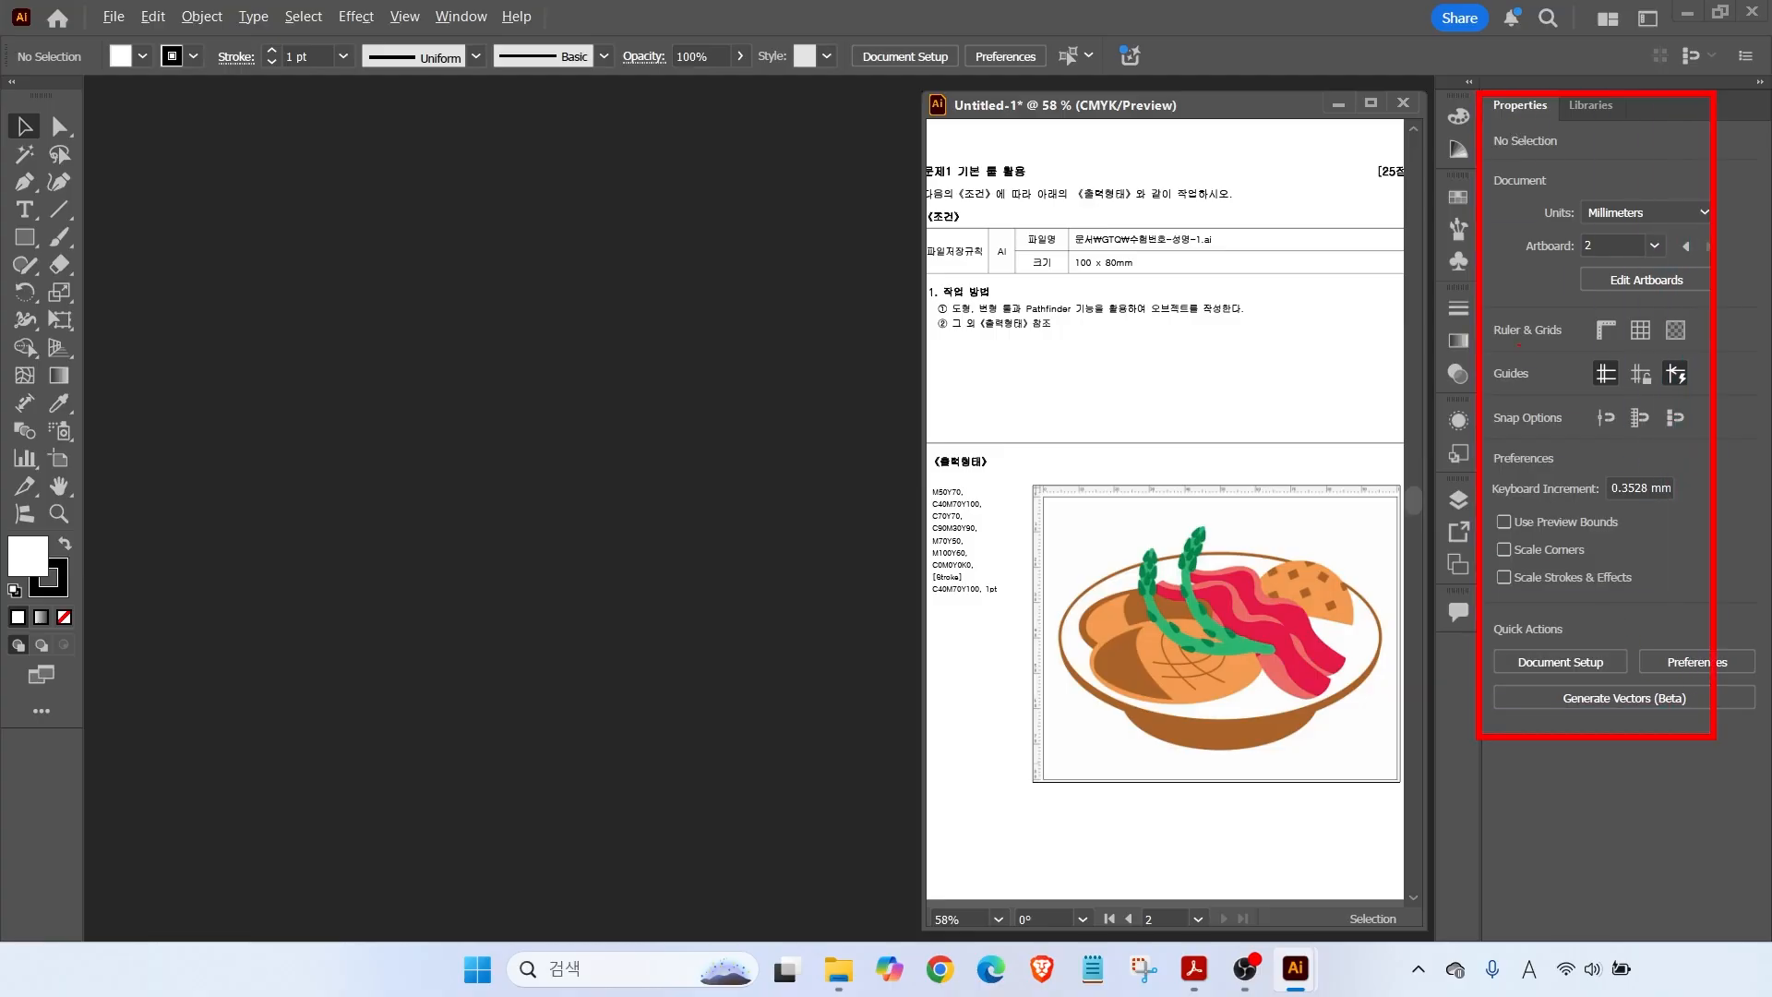
{"action": "key", "text": "Escape"}
{"action": "left_click_drag", "start_coordinate": [1283, 103], "coordinate": [964, 101]}
Collapse the Properties panel and expand the other docked panels, including Layers.
{"action": "left_click", "coordinate": [1470, 83]}
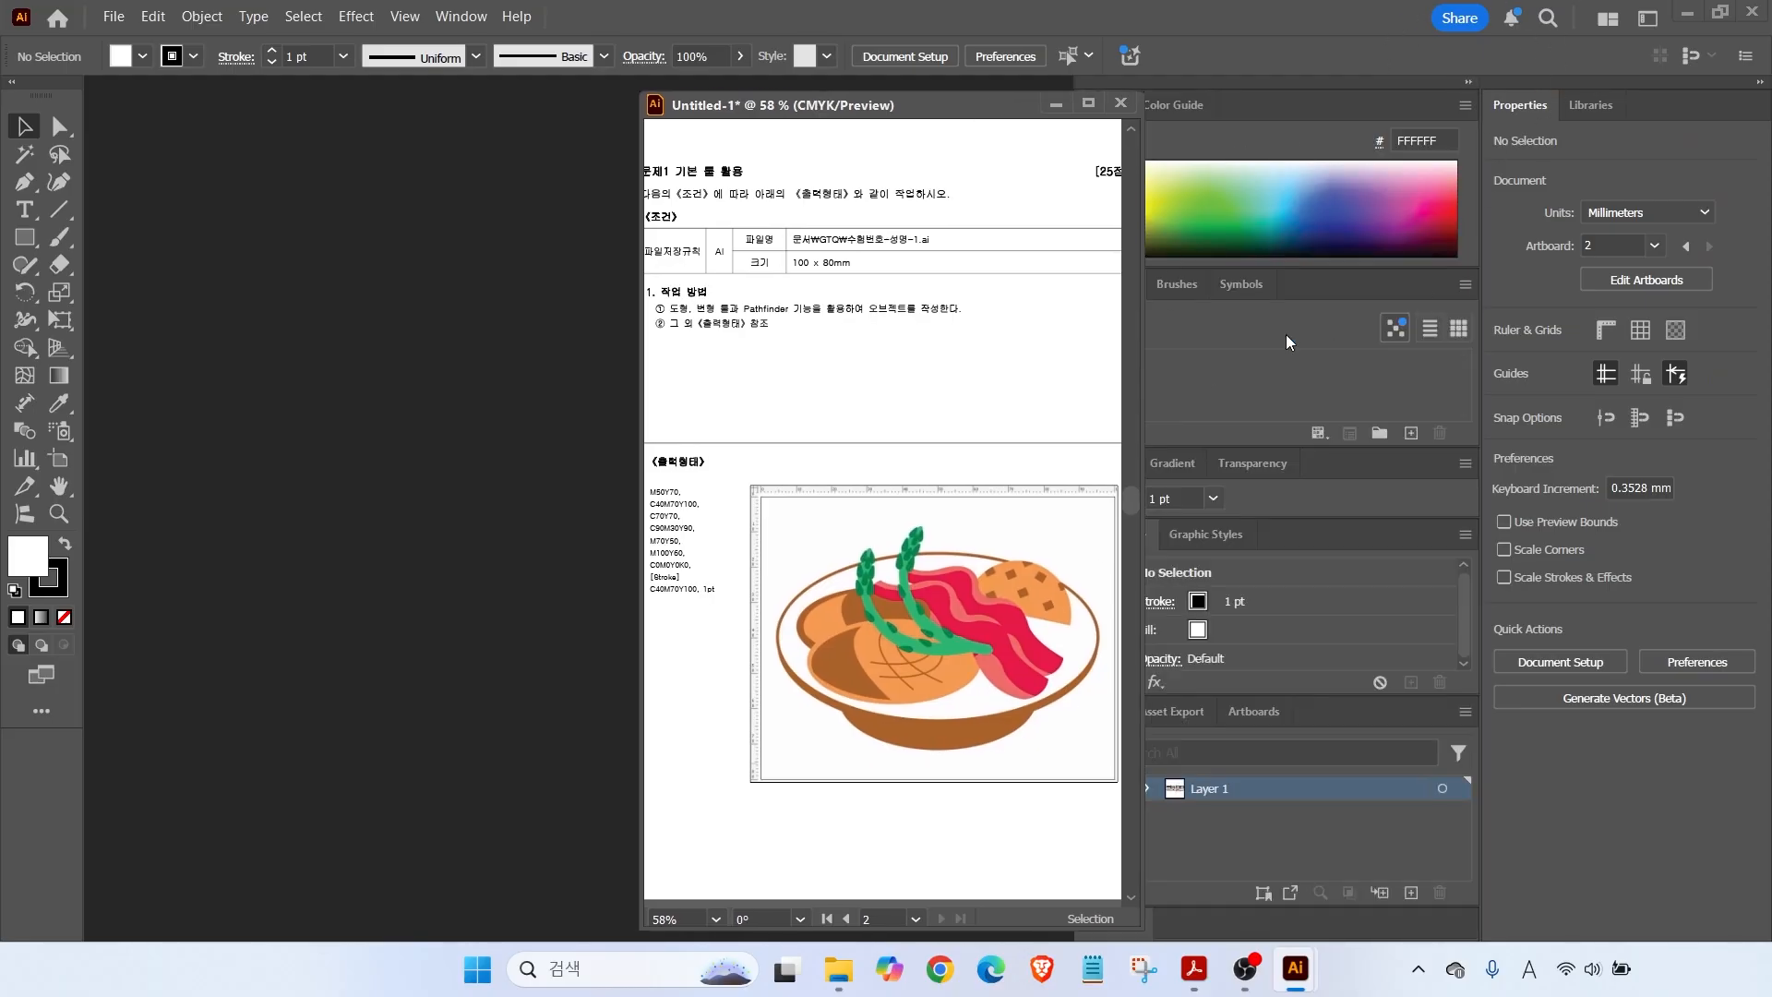
{"action": "left_click", "coordinate": [712, 127]}
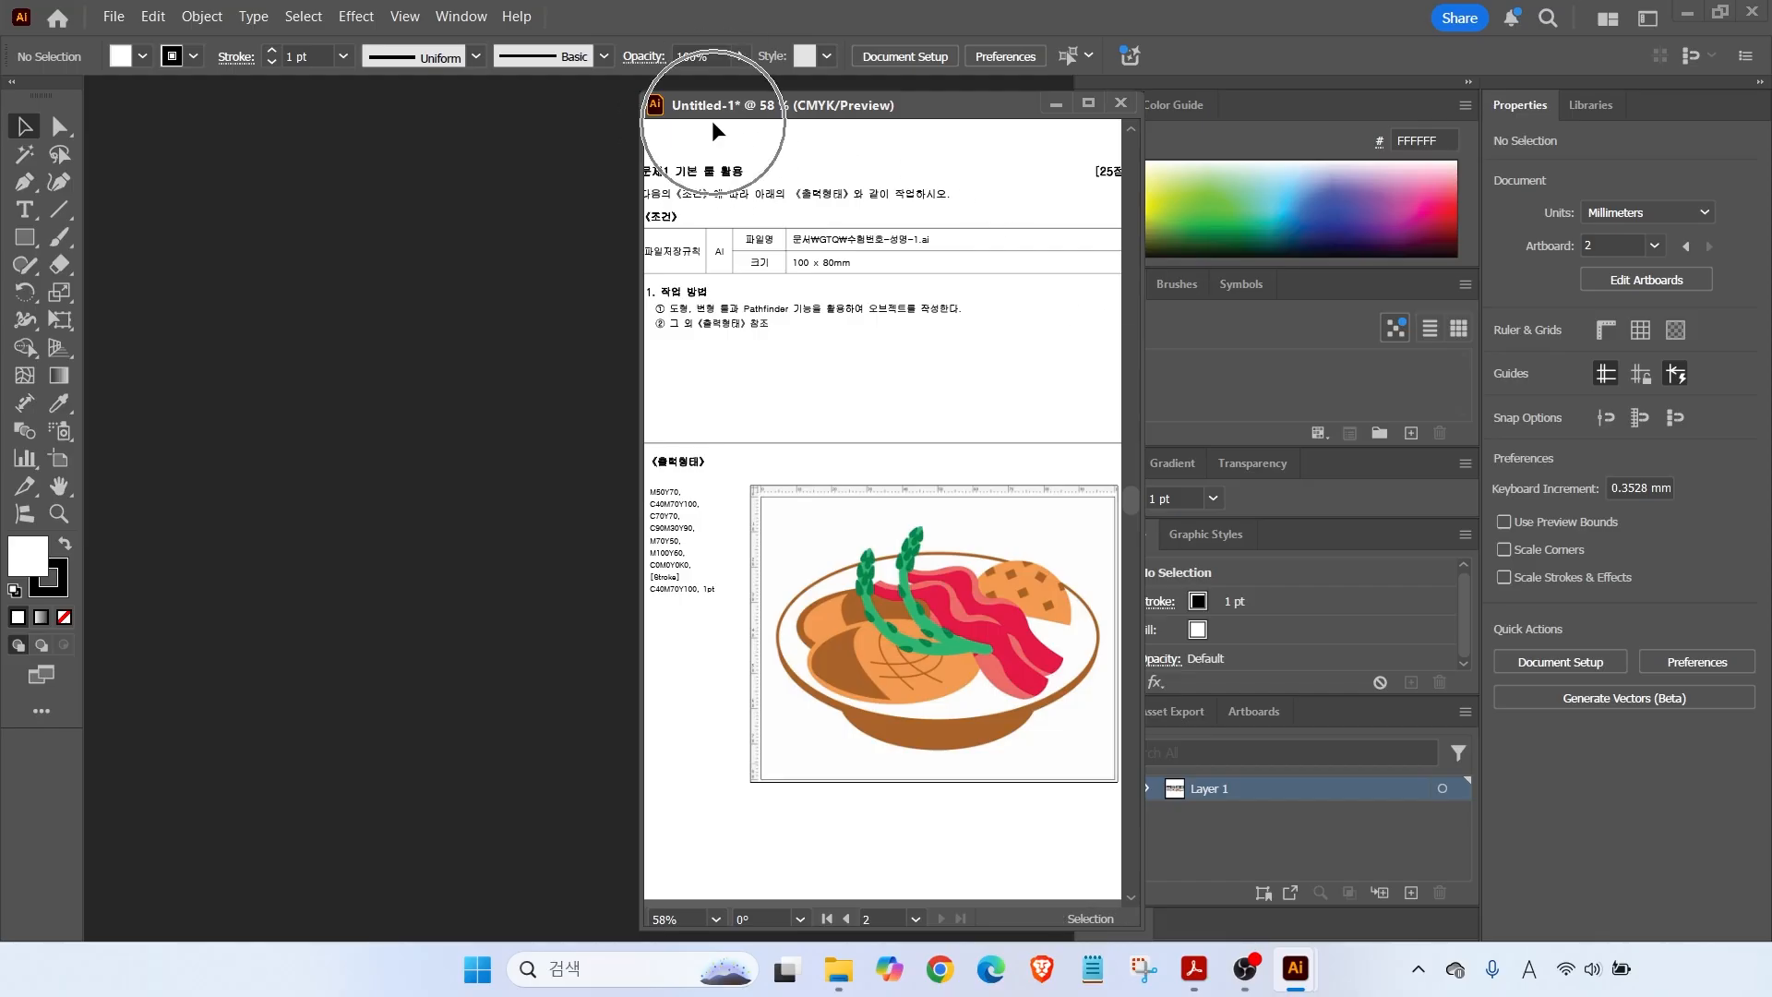
{"action": "left_click", "coordinate": [1537, 107]}
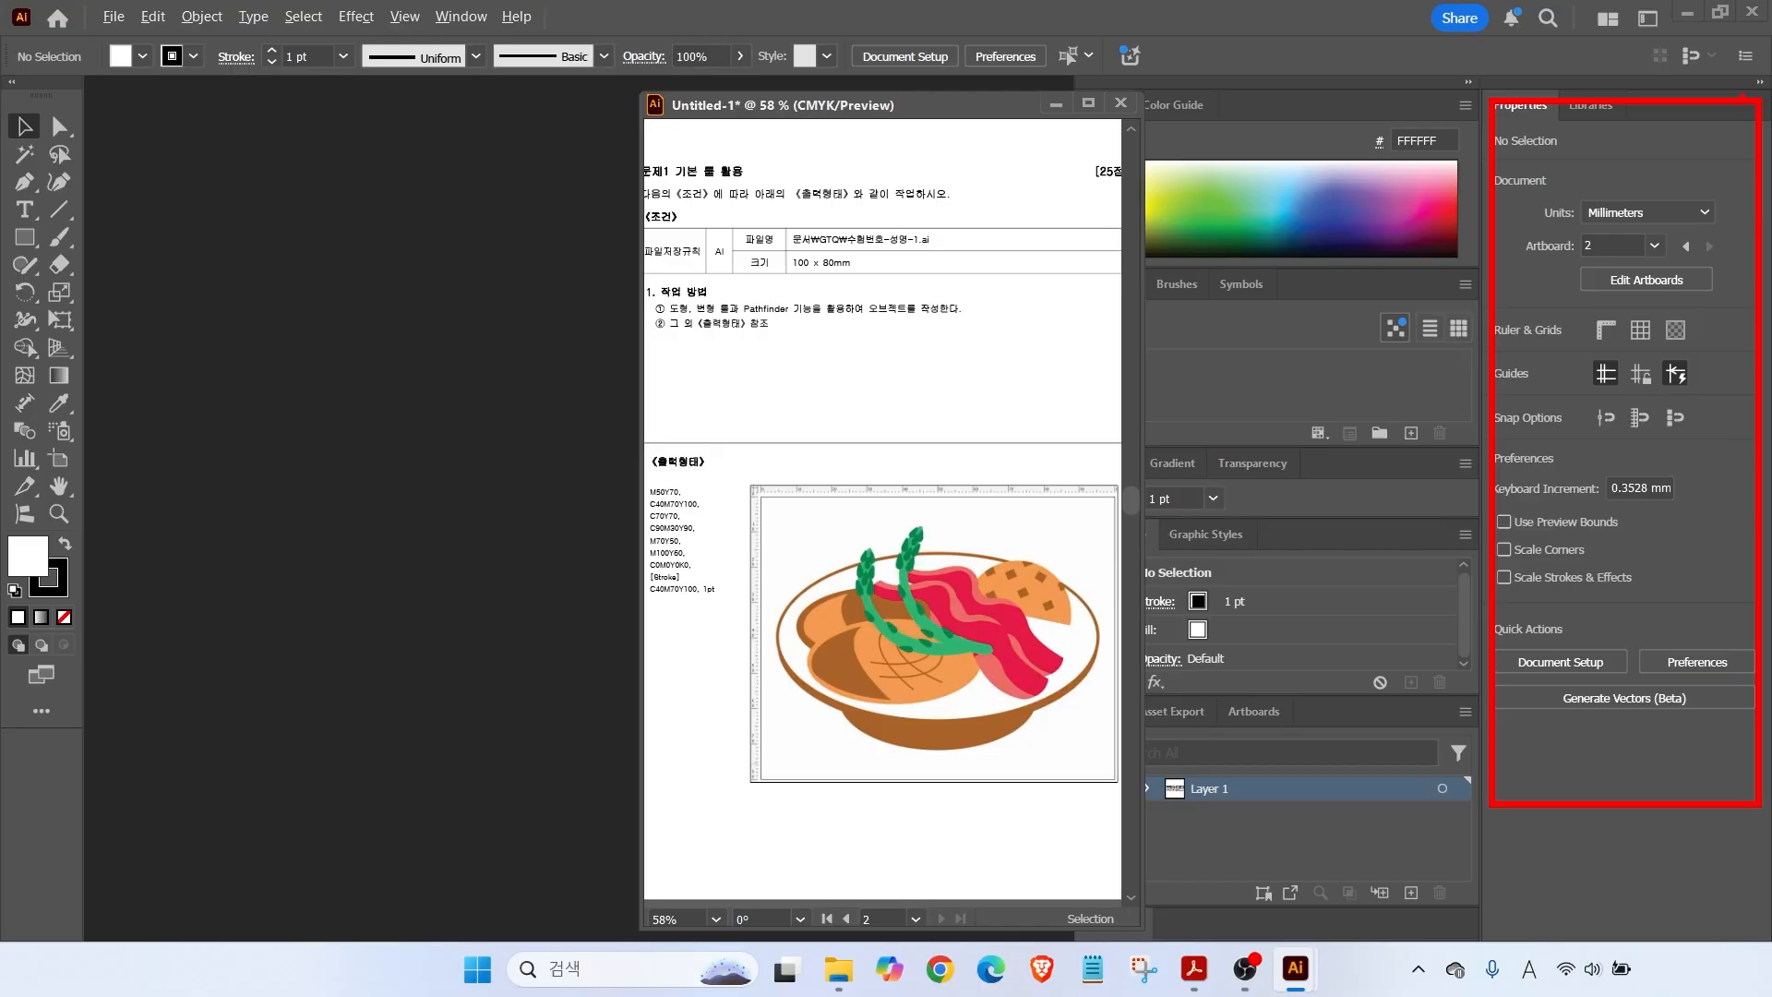
{"action": "left_click", "coordinate": [1761, 81]}
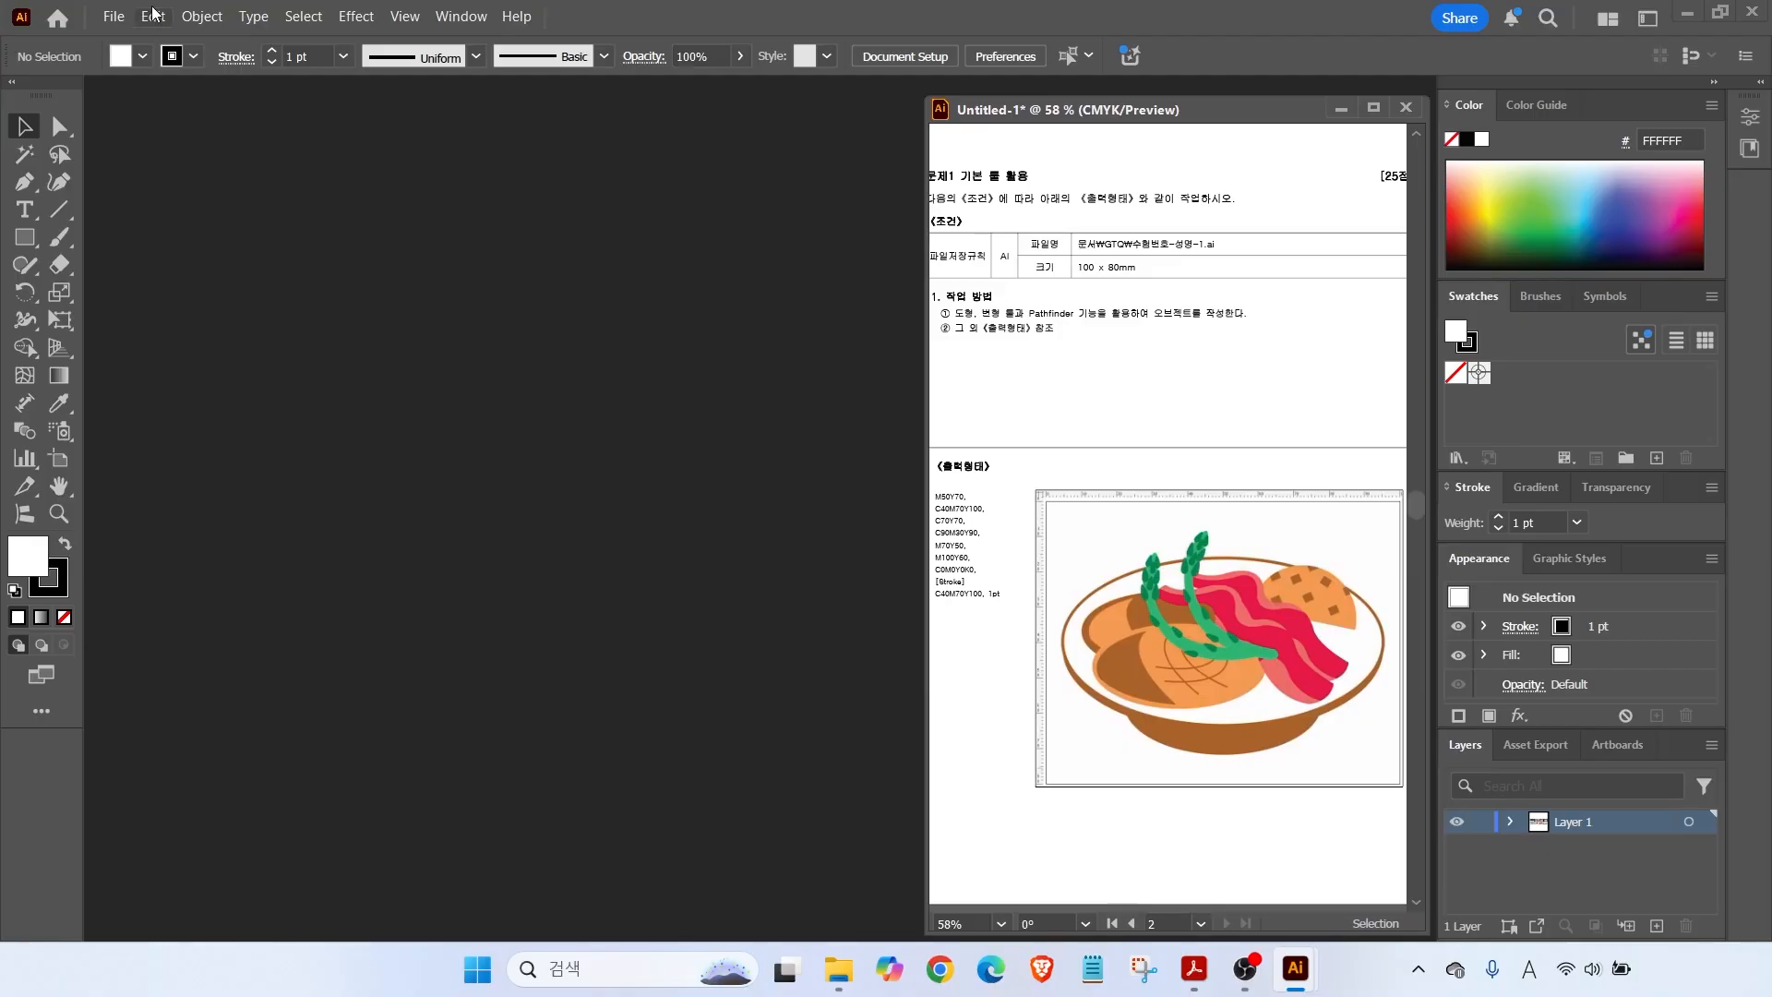
Open Preferences at the Hyphenation page from the Edit menu.
{"action": "left_click_drag", "start_coordinate": [122, 3], "coordinate": [176, 28]}
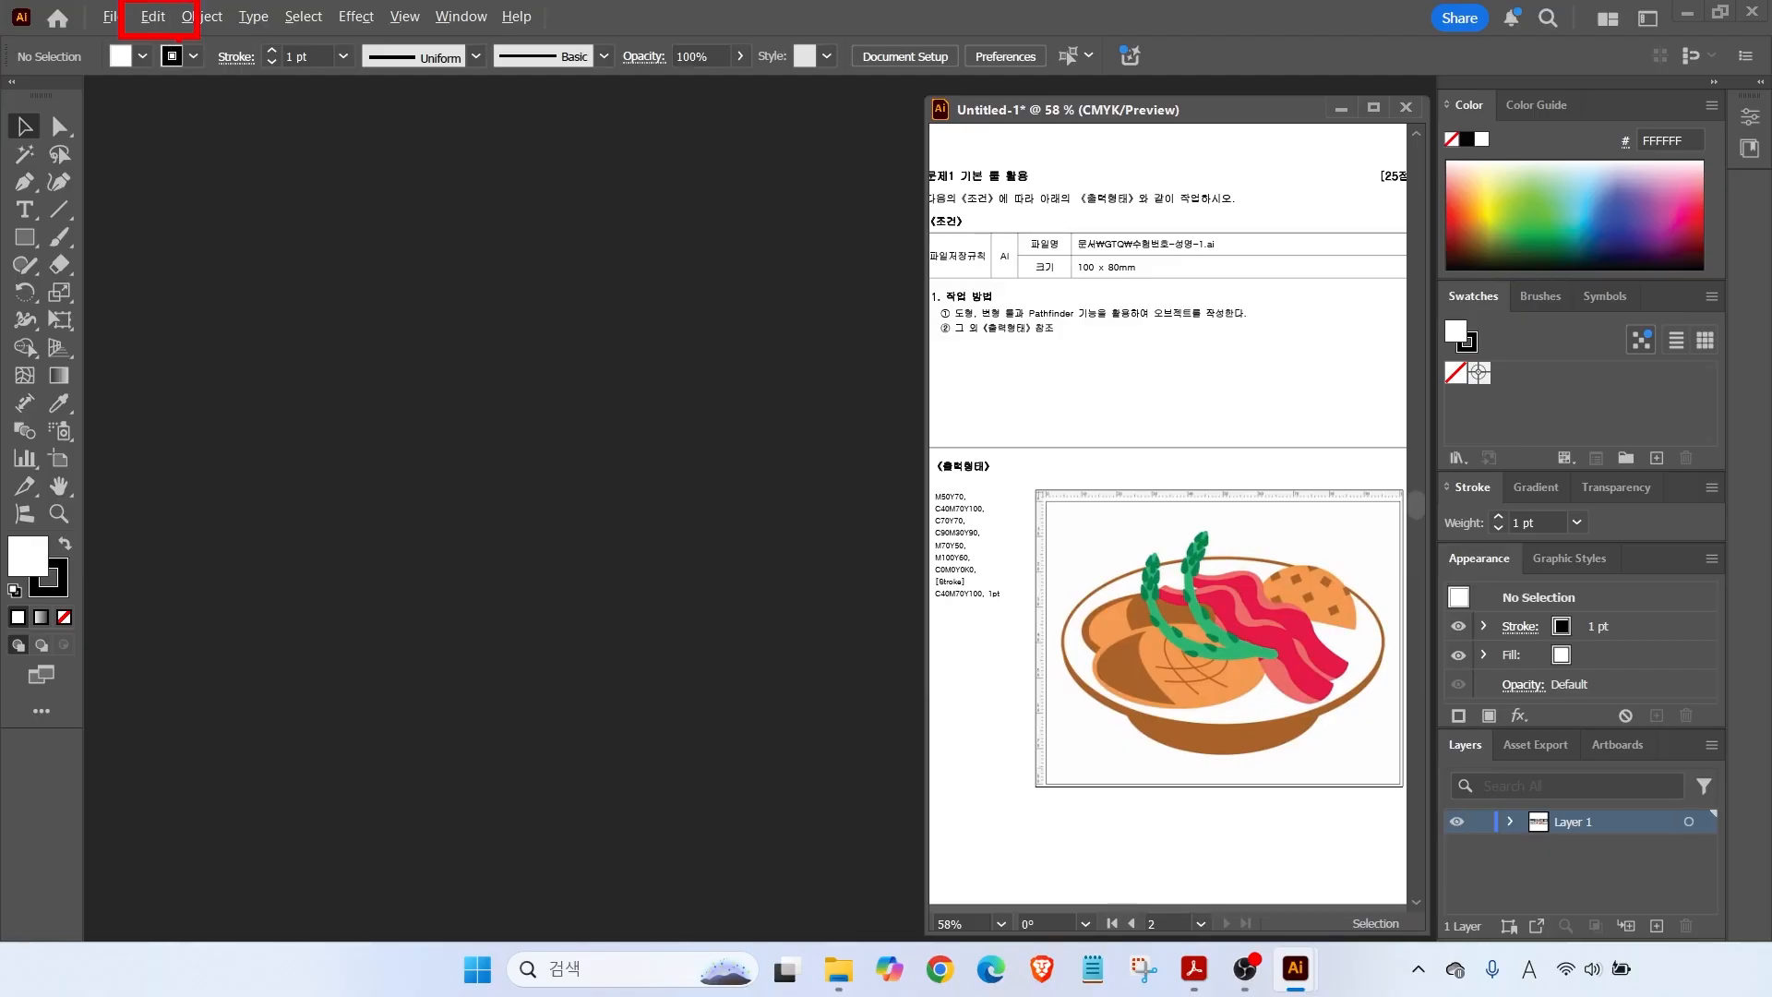
{"action": "left_click", "coordinate": [150, 26]}
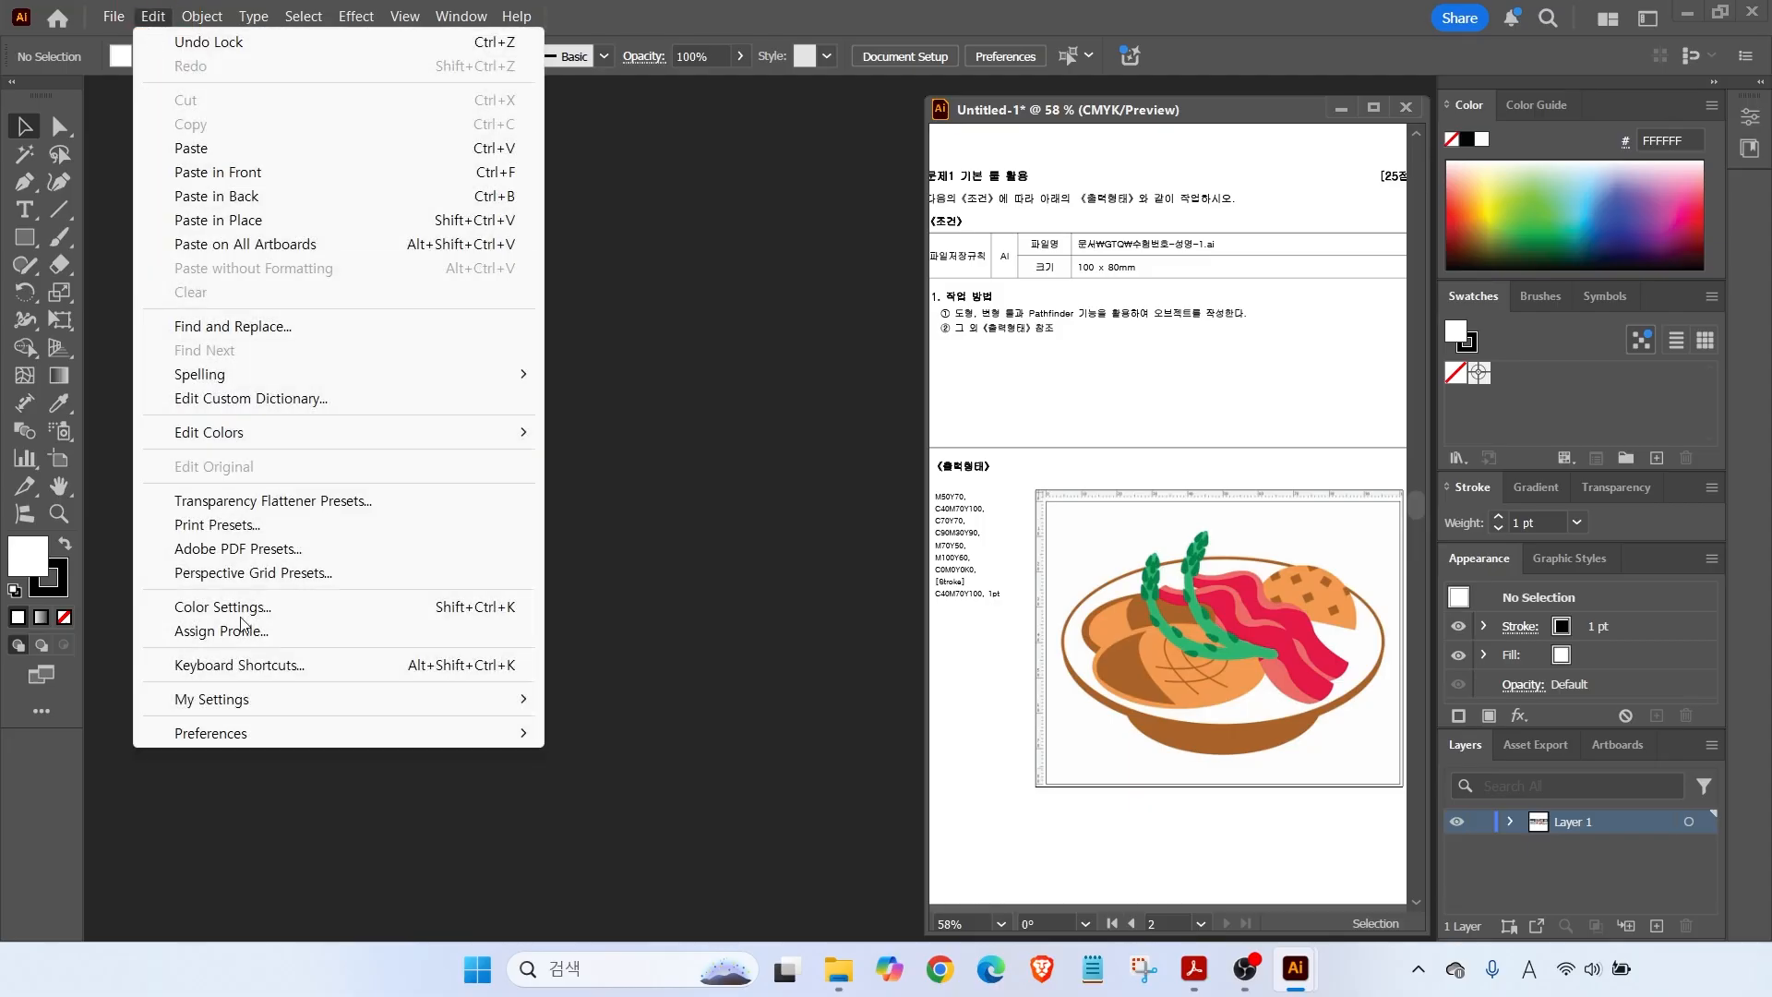
{"action": "mouse_move", "coordinate": [202, 738]}
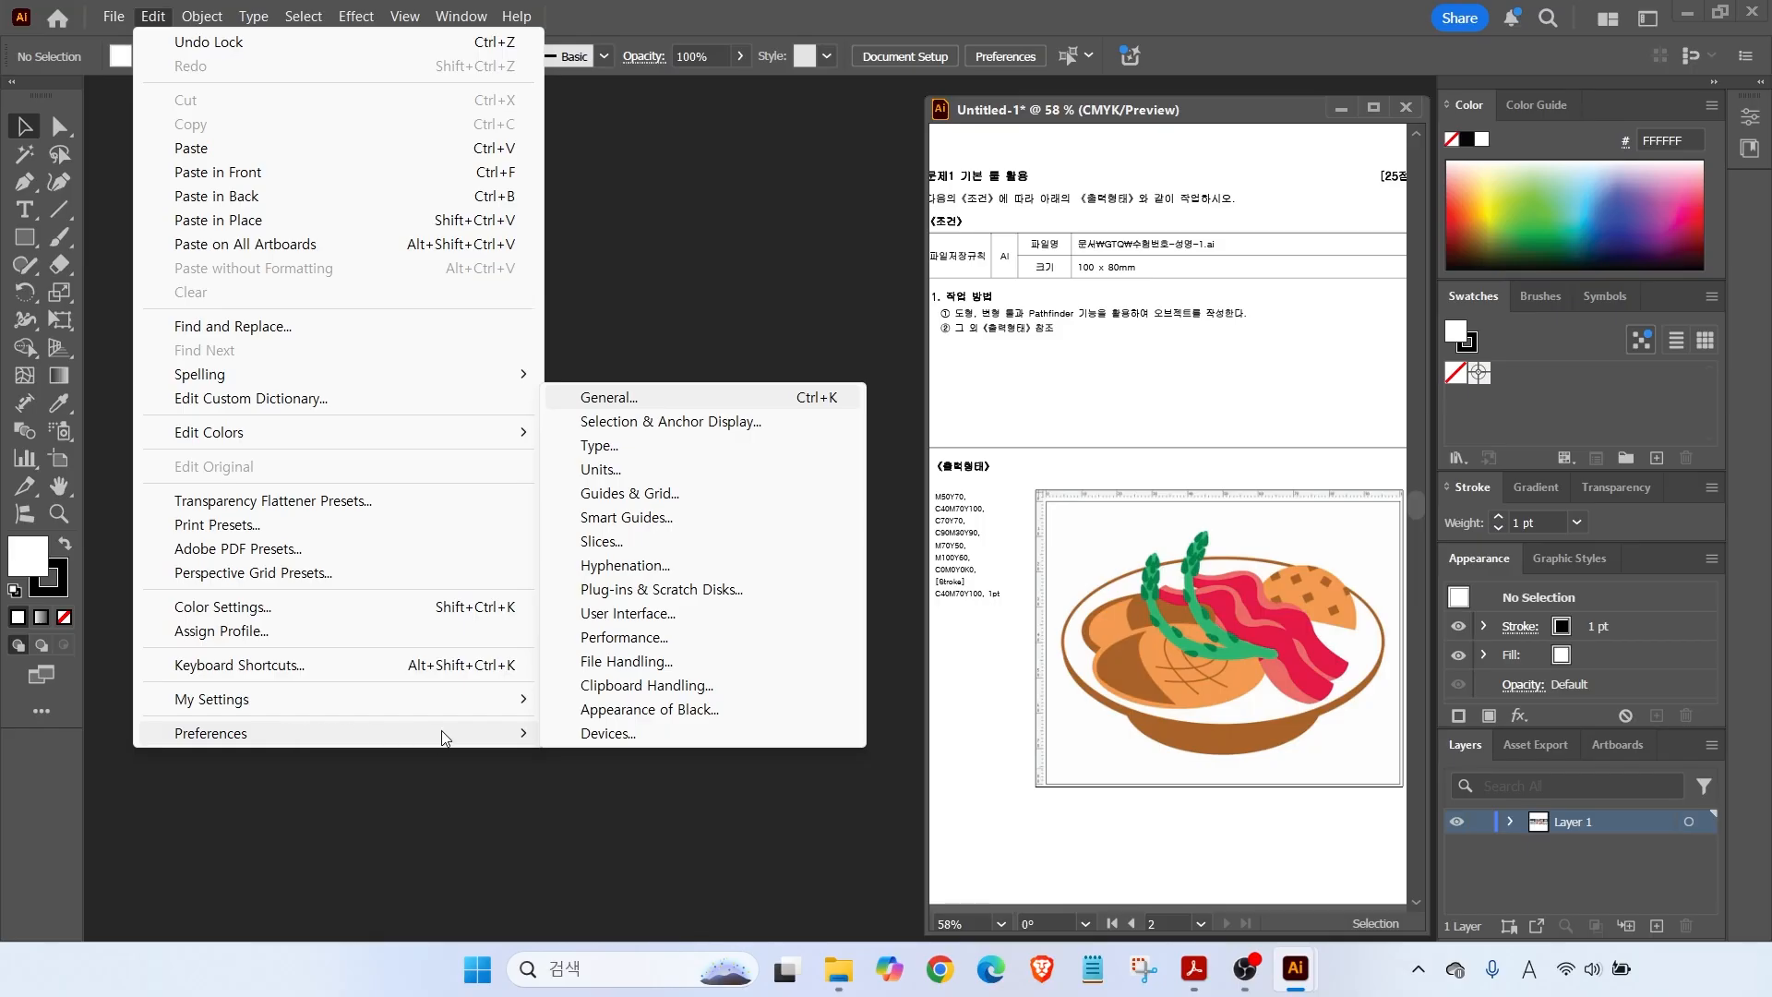
{"action": "left_click", "coordinate": [637, 565]}
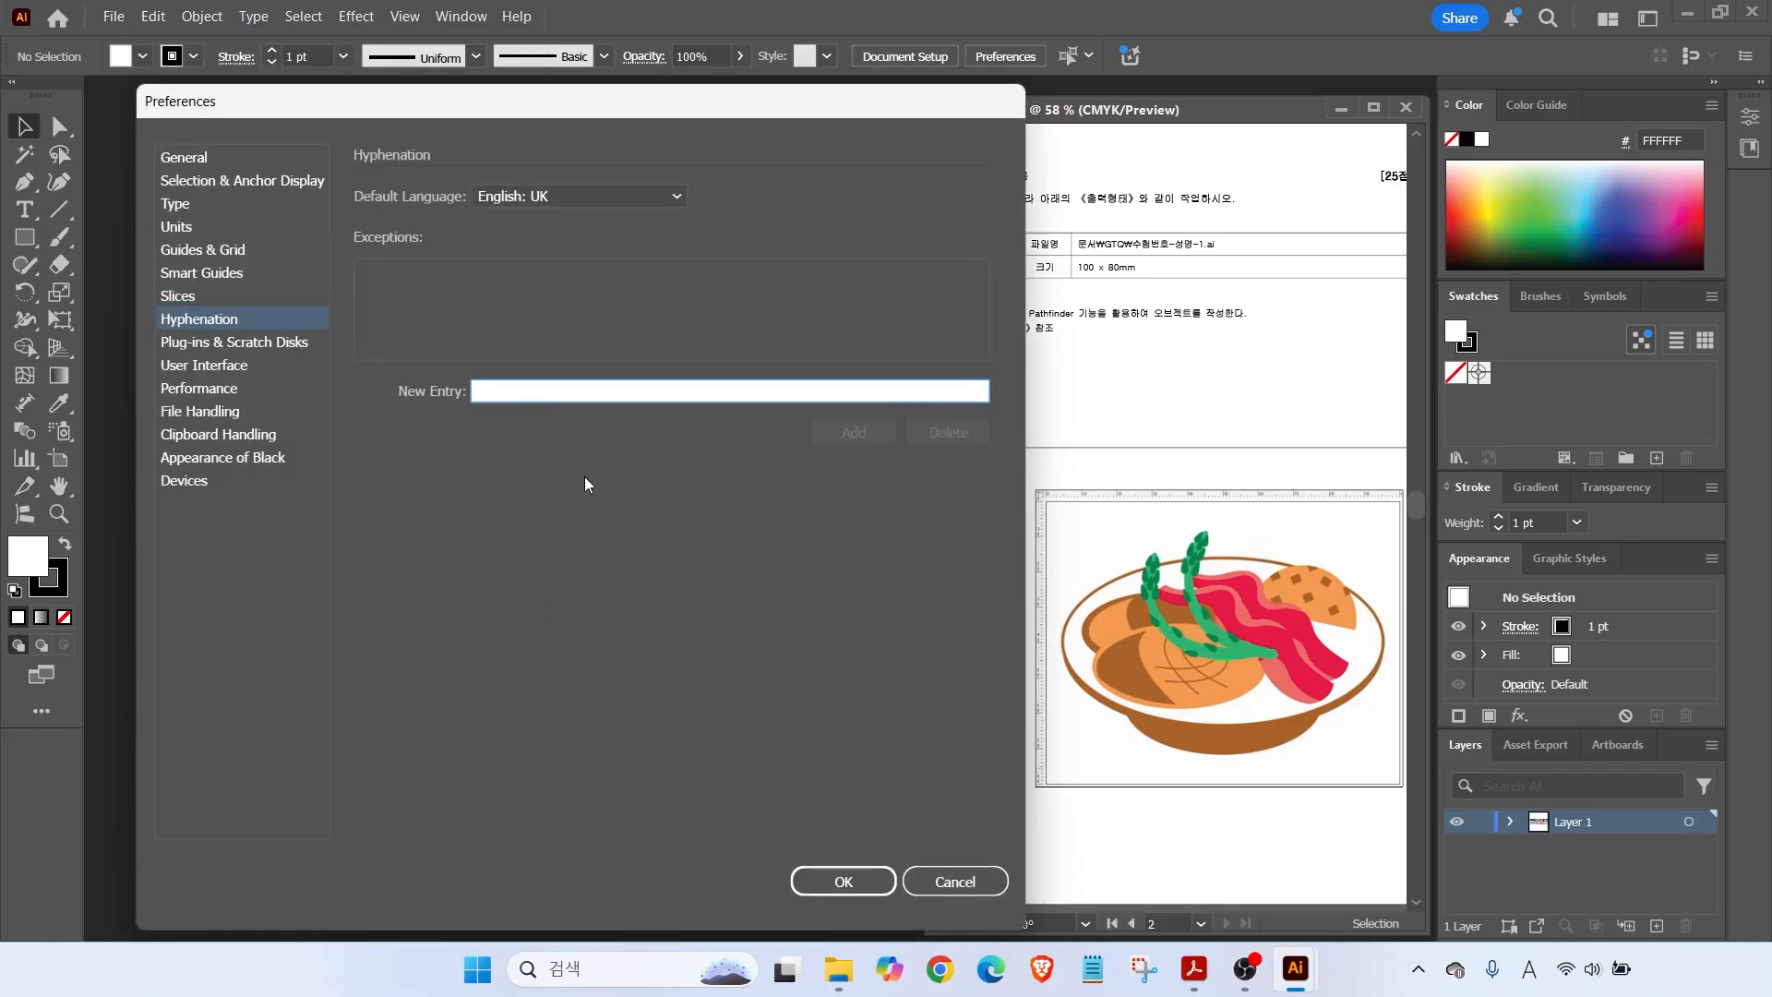
Step through the preference categories to Smart Guides, then return to Units.
{"action": "left_click", "coordinate": [174, 161]}
{"action": "left_click", "coordinate": [178, 183]}
{"action": "left_click", "coordinate": [173, 206]}
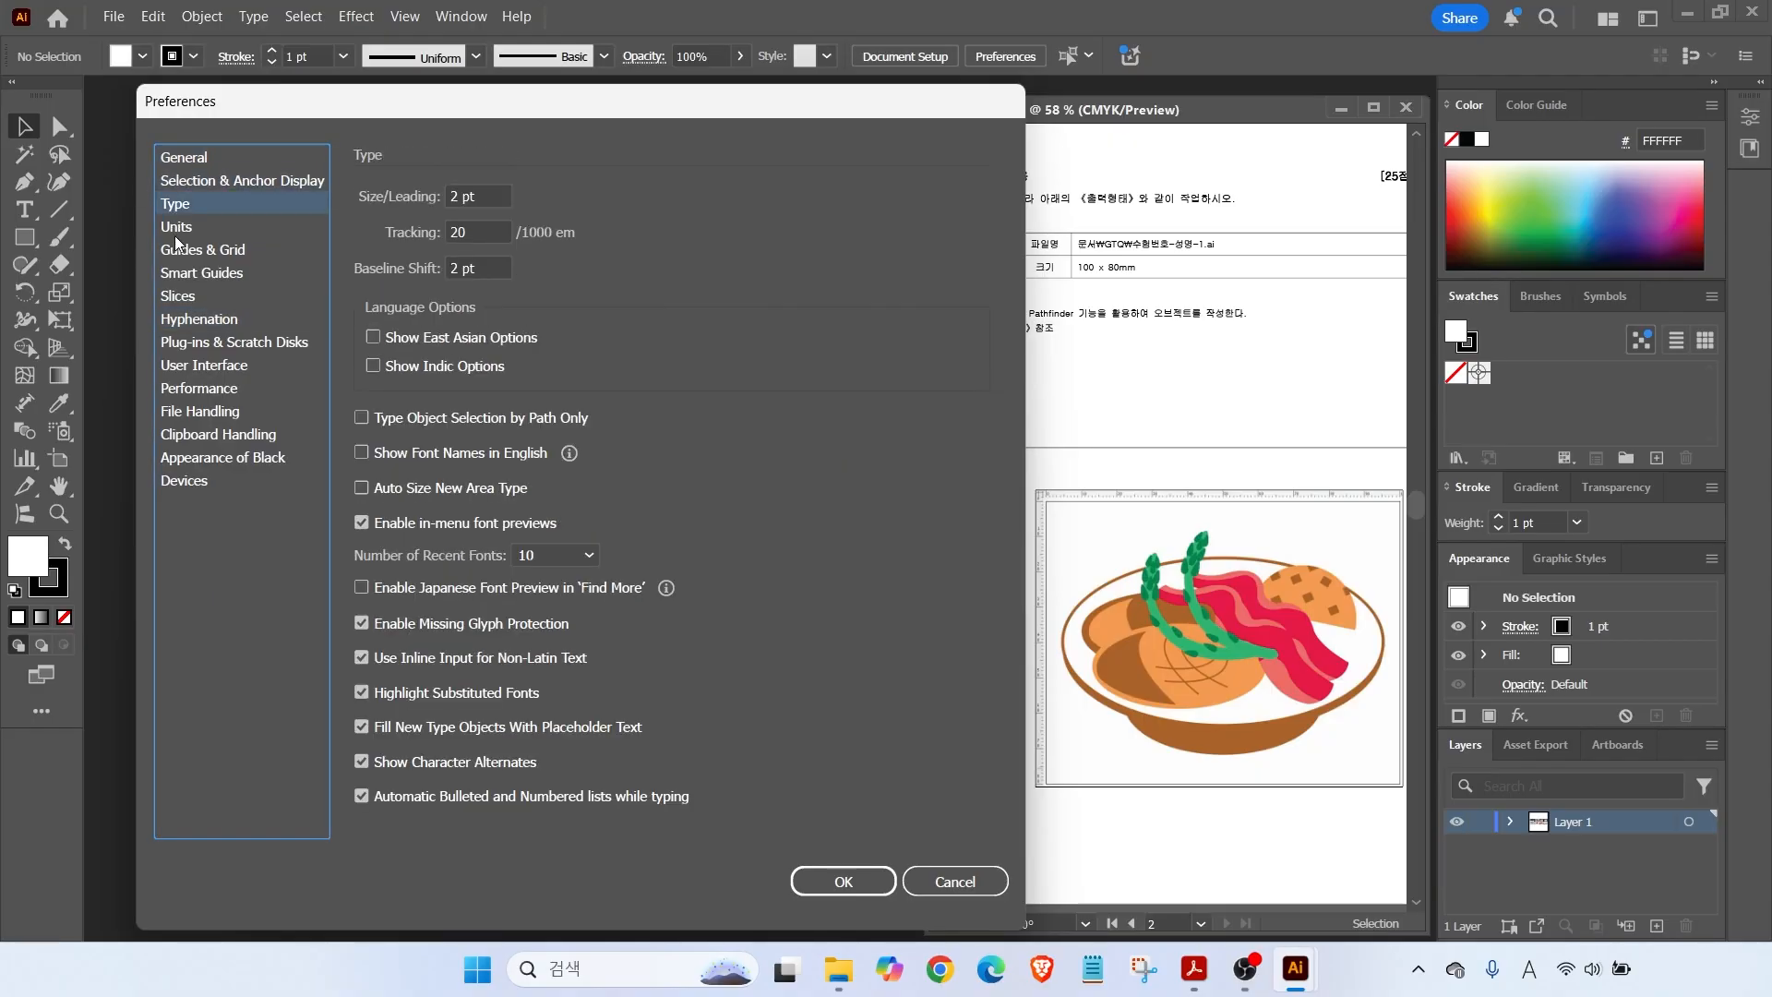
{"action": "left_click", "coordinate": [175, 236]}
{"action": "left_click", "coordinate": [175, 251]}
{"action": "left_click", "coordinate": [180, 275]}
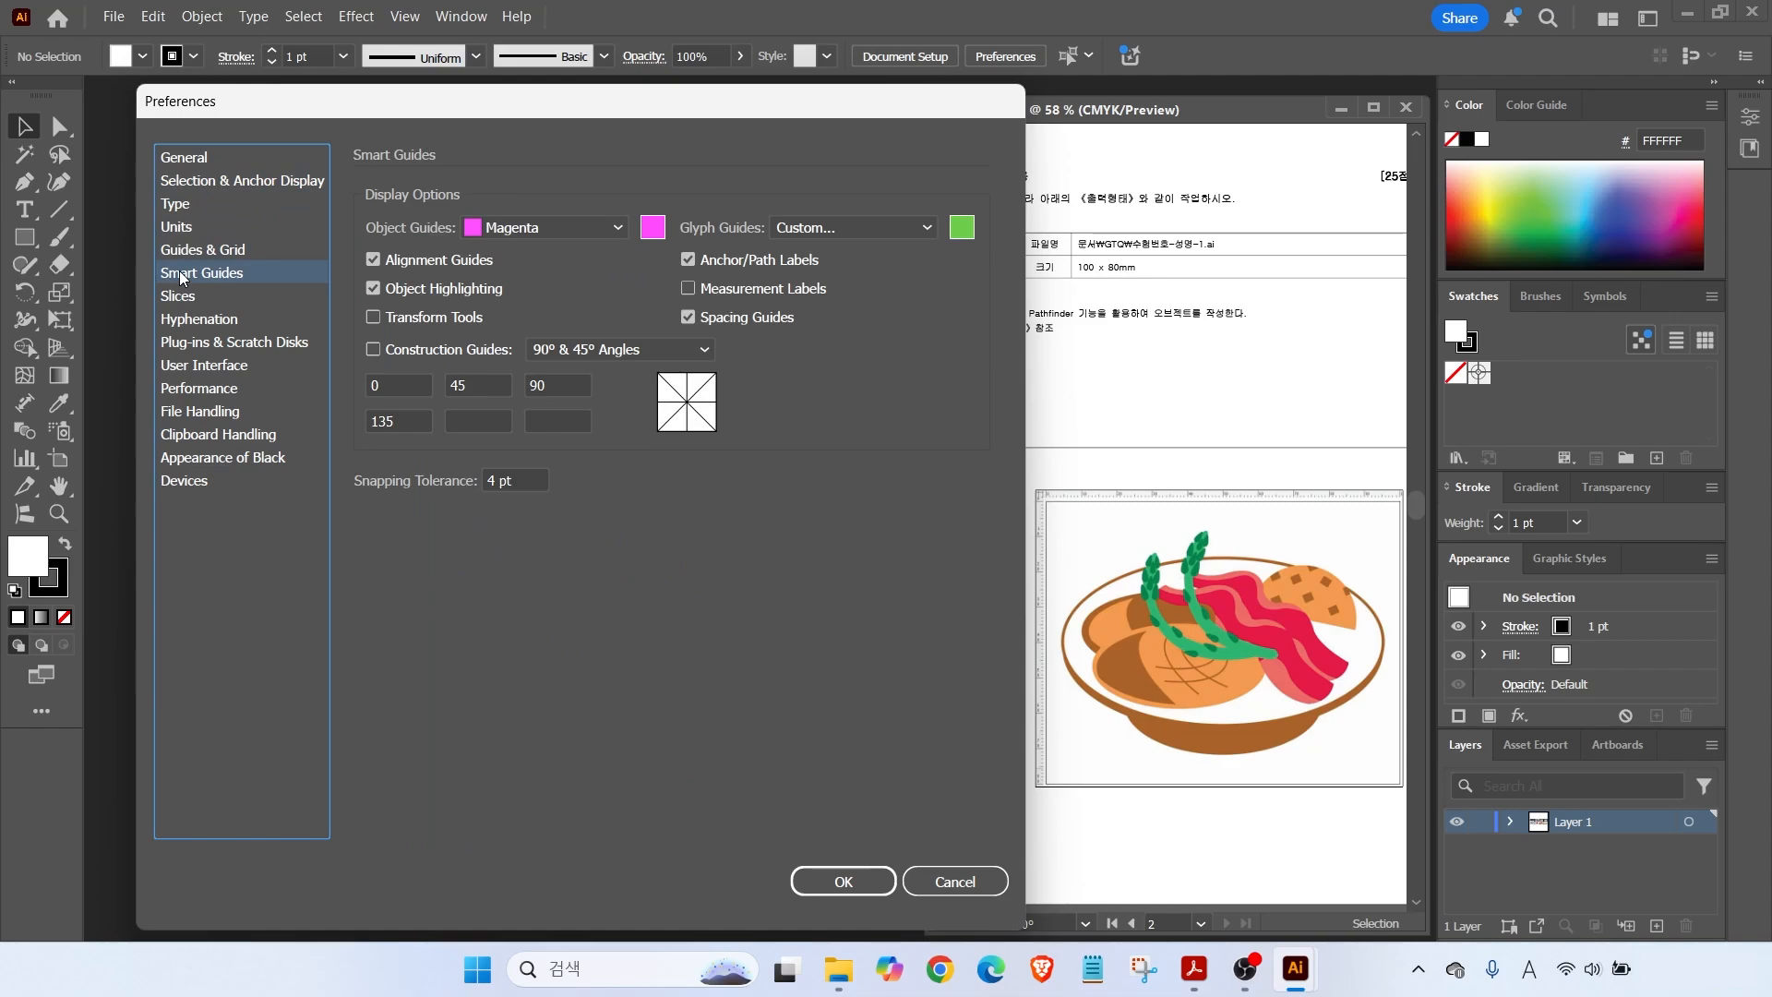
{"action": "key", "text": "ctrl"}
{"action": "left_click", "coordinate": [179, 230]}
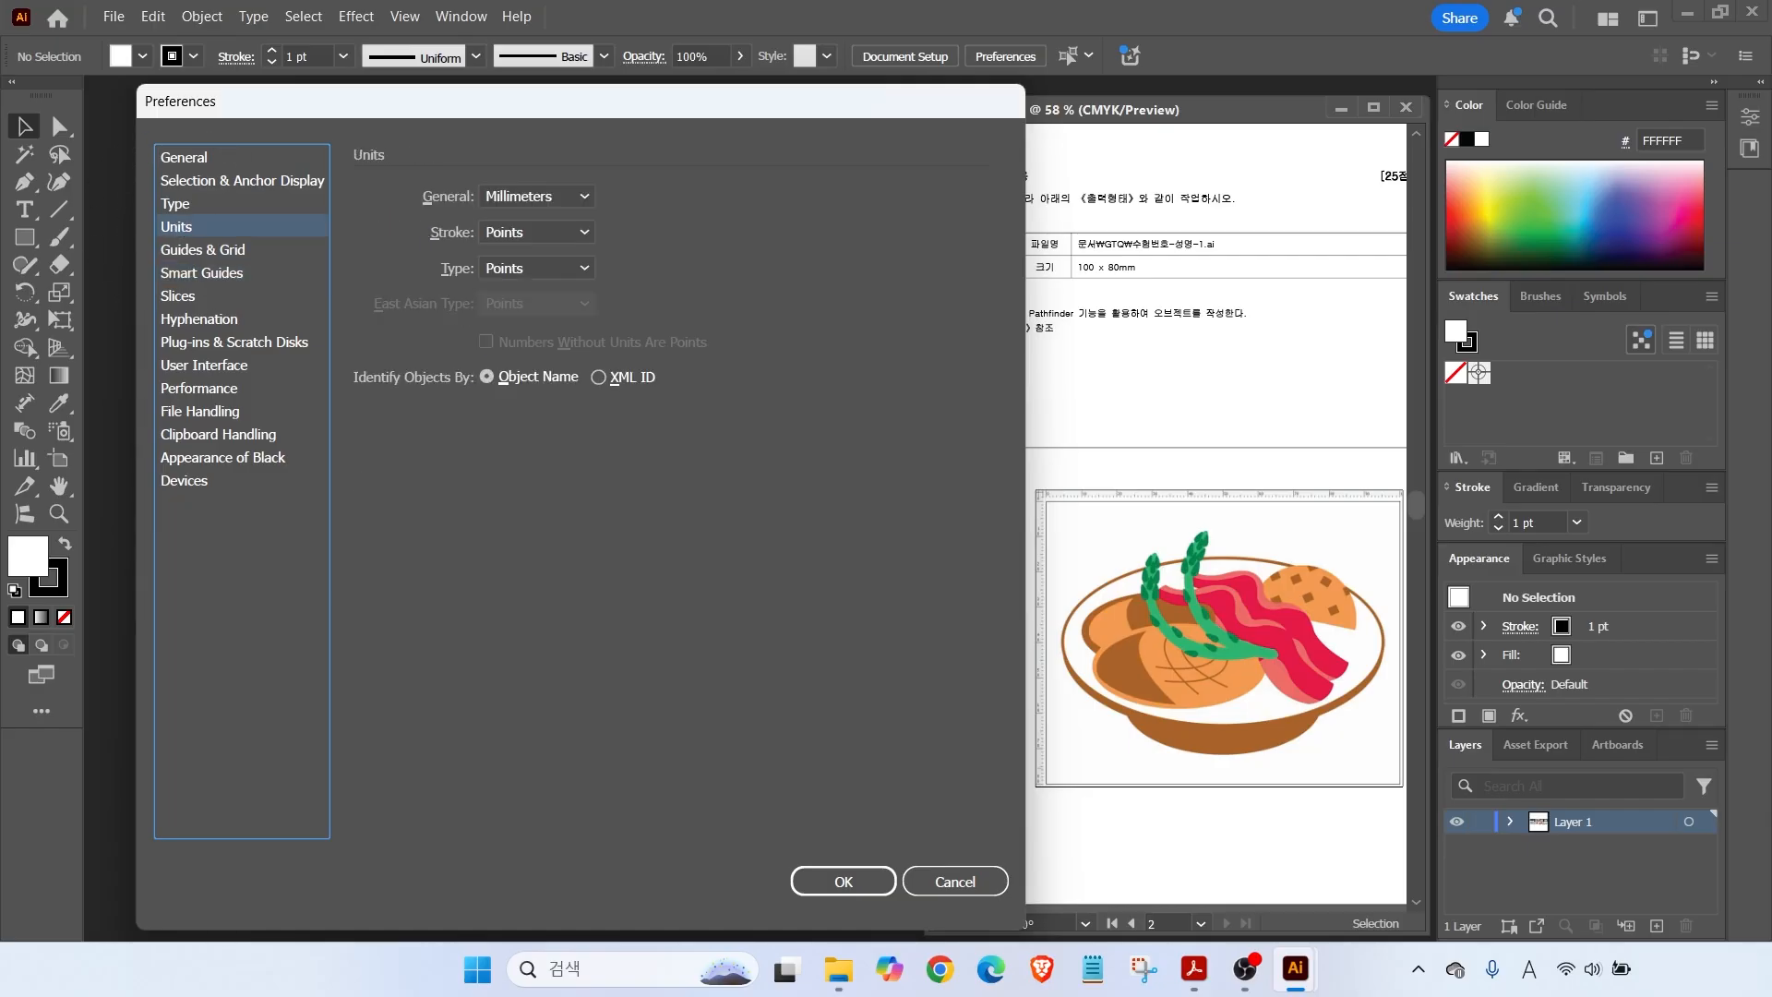
{"action": "left_click_drag", "start_coordinate": [1121, 257], "coordinate": [1177, 219]}
{"action": "left_click_drag", "start_coordinate": [1060, 278], "coordinate": [1156, 277]}
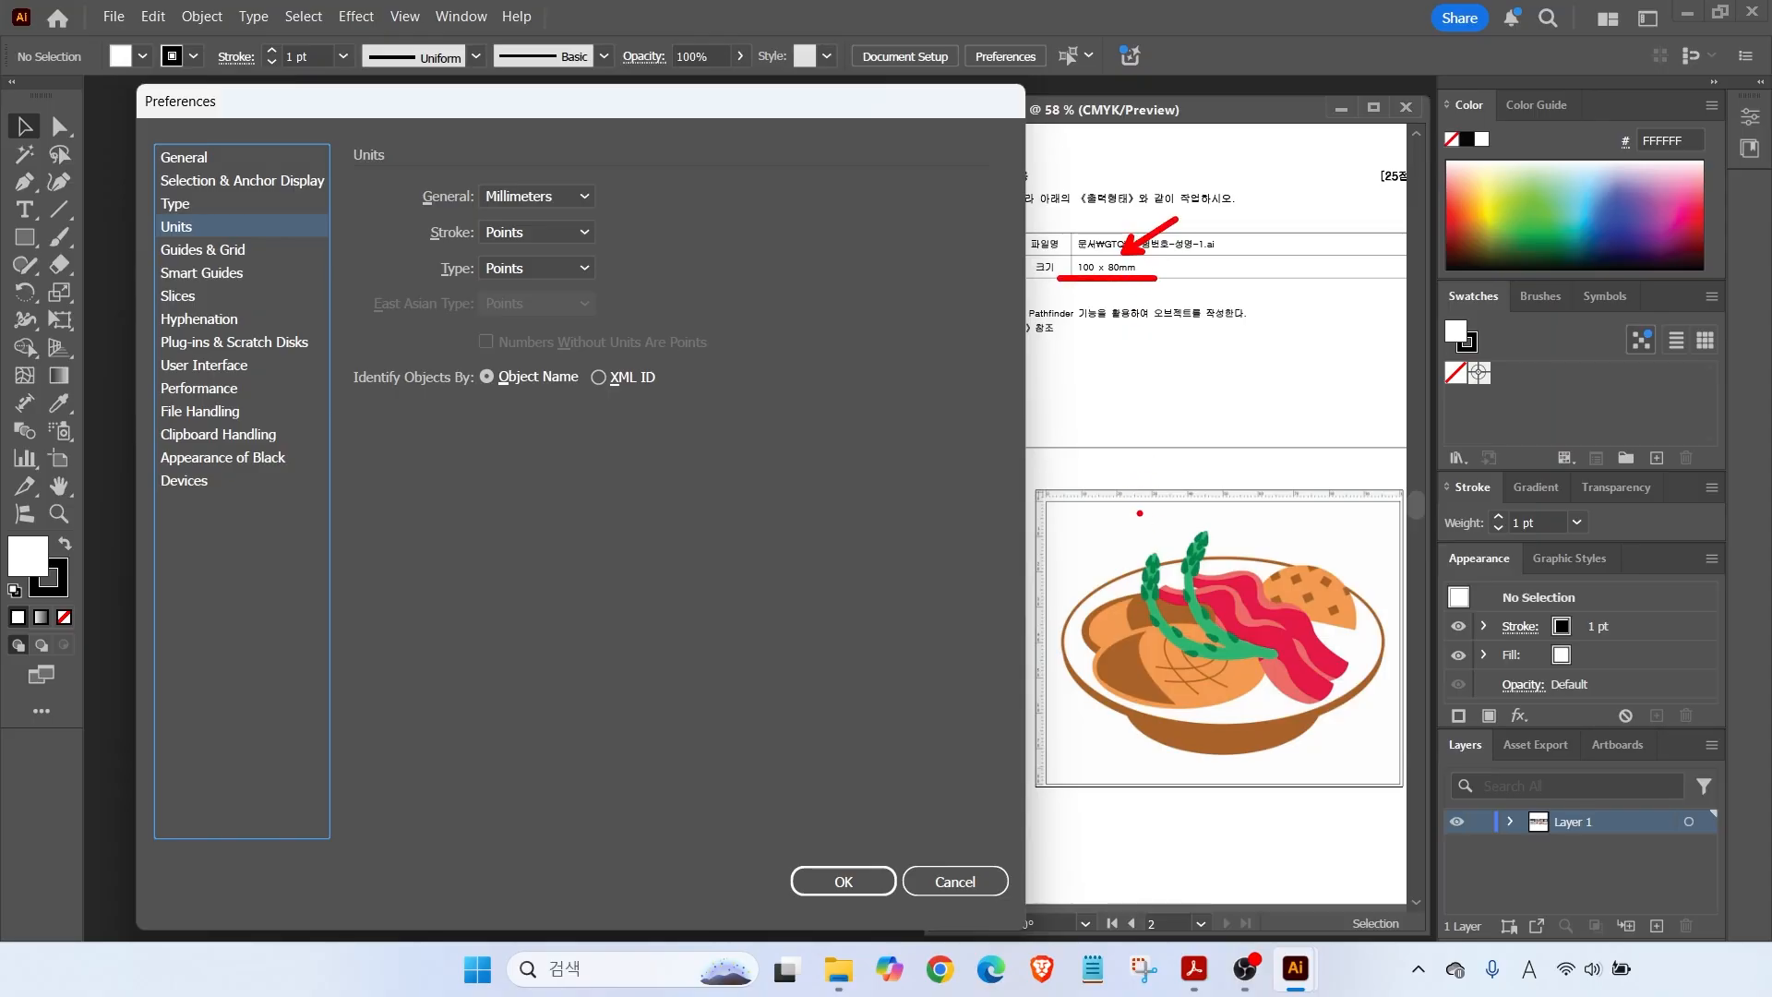
{"action": "left_click_drag", "start_coordinate": [1168, 489], "coordinate": [1217, 443]}
{"action": "left_click_drag", "start_coordinate": [410, 212], "coordinate": [620, 212]}
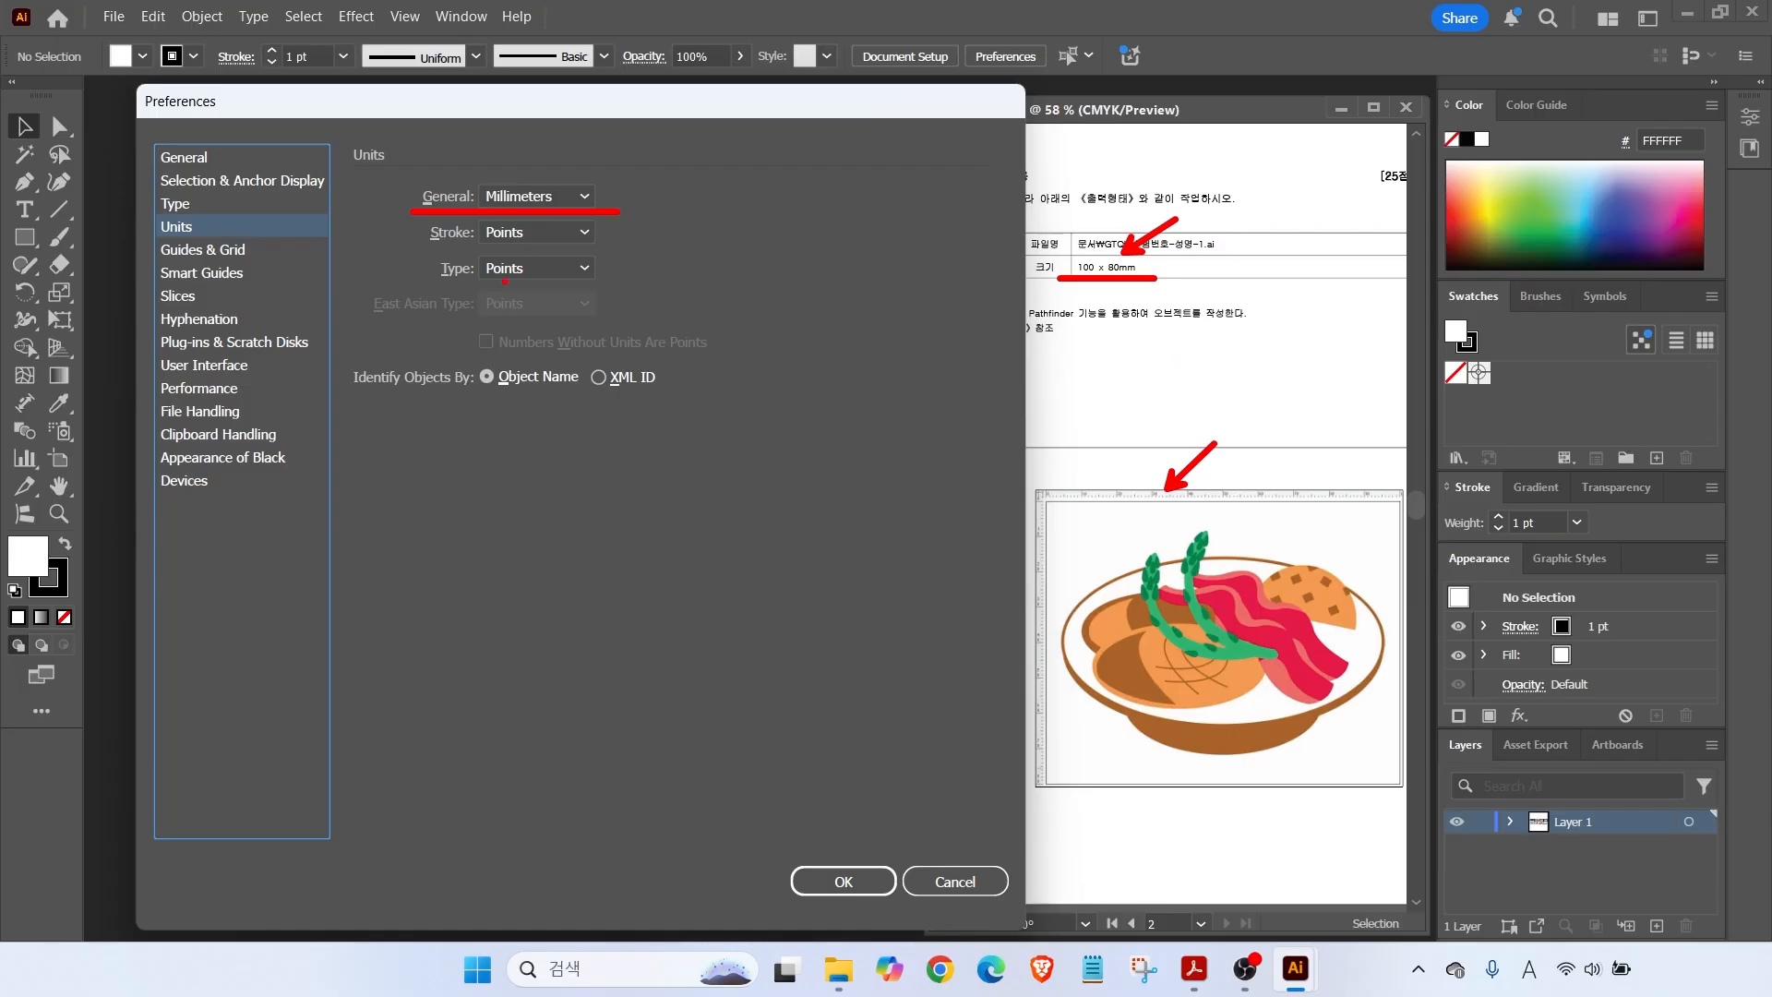
{"action": "left_click_drag", "start_coordinate": [574, 279], "coordinate": [533, 245]}
{"action": "left_click_drag", "start_coordinate": [570, 314], "coordinate": [529, 279]}
{"action": "left_click_drag", "start_coordinate": [444, 165], "coordinate": [560, 292]}
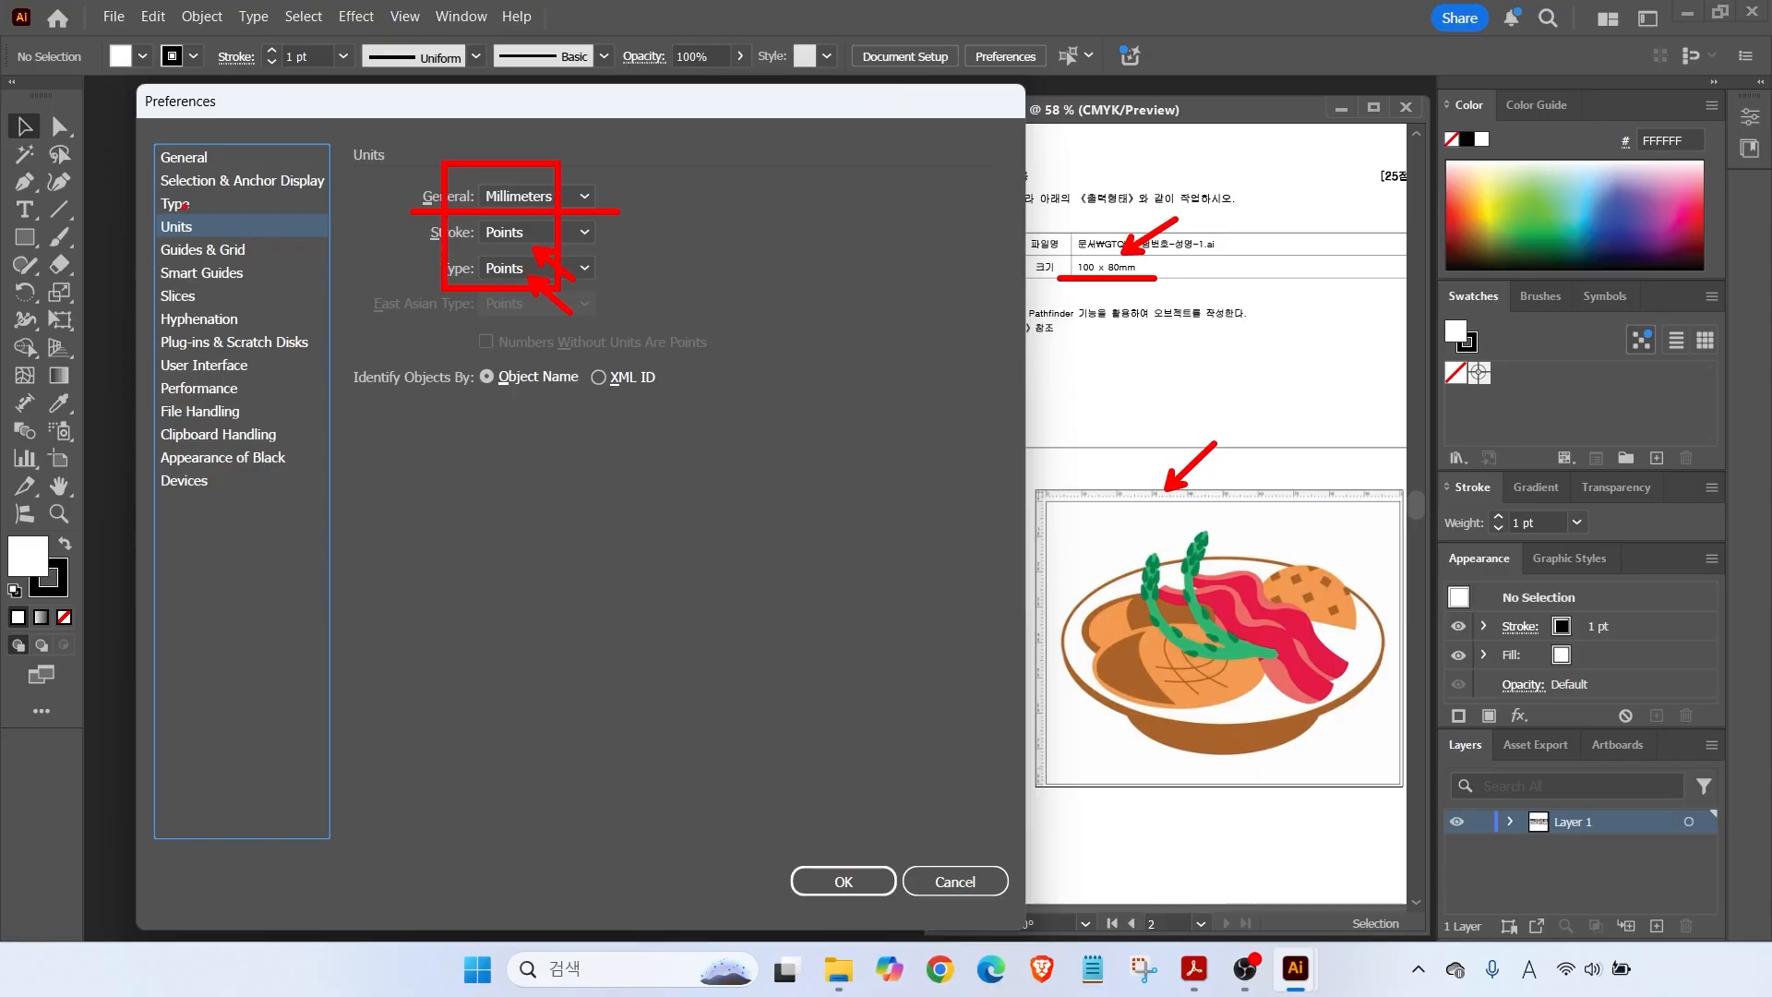
{"action": "key", "text": "Escape"}
{"action": "left_click", "coordinate": [181, 250]}
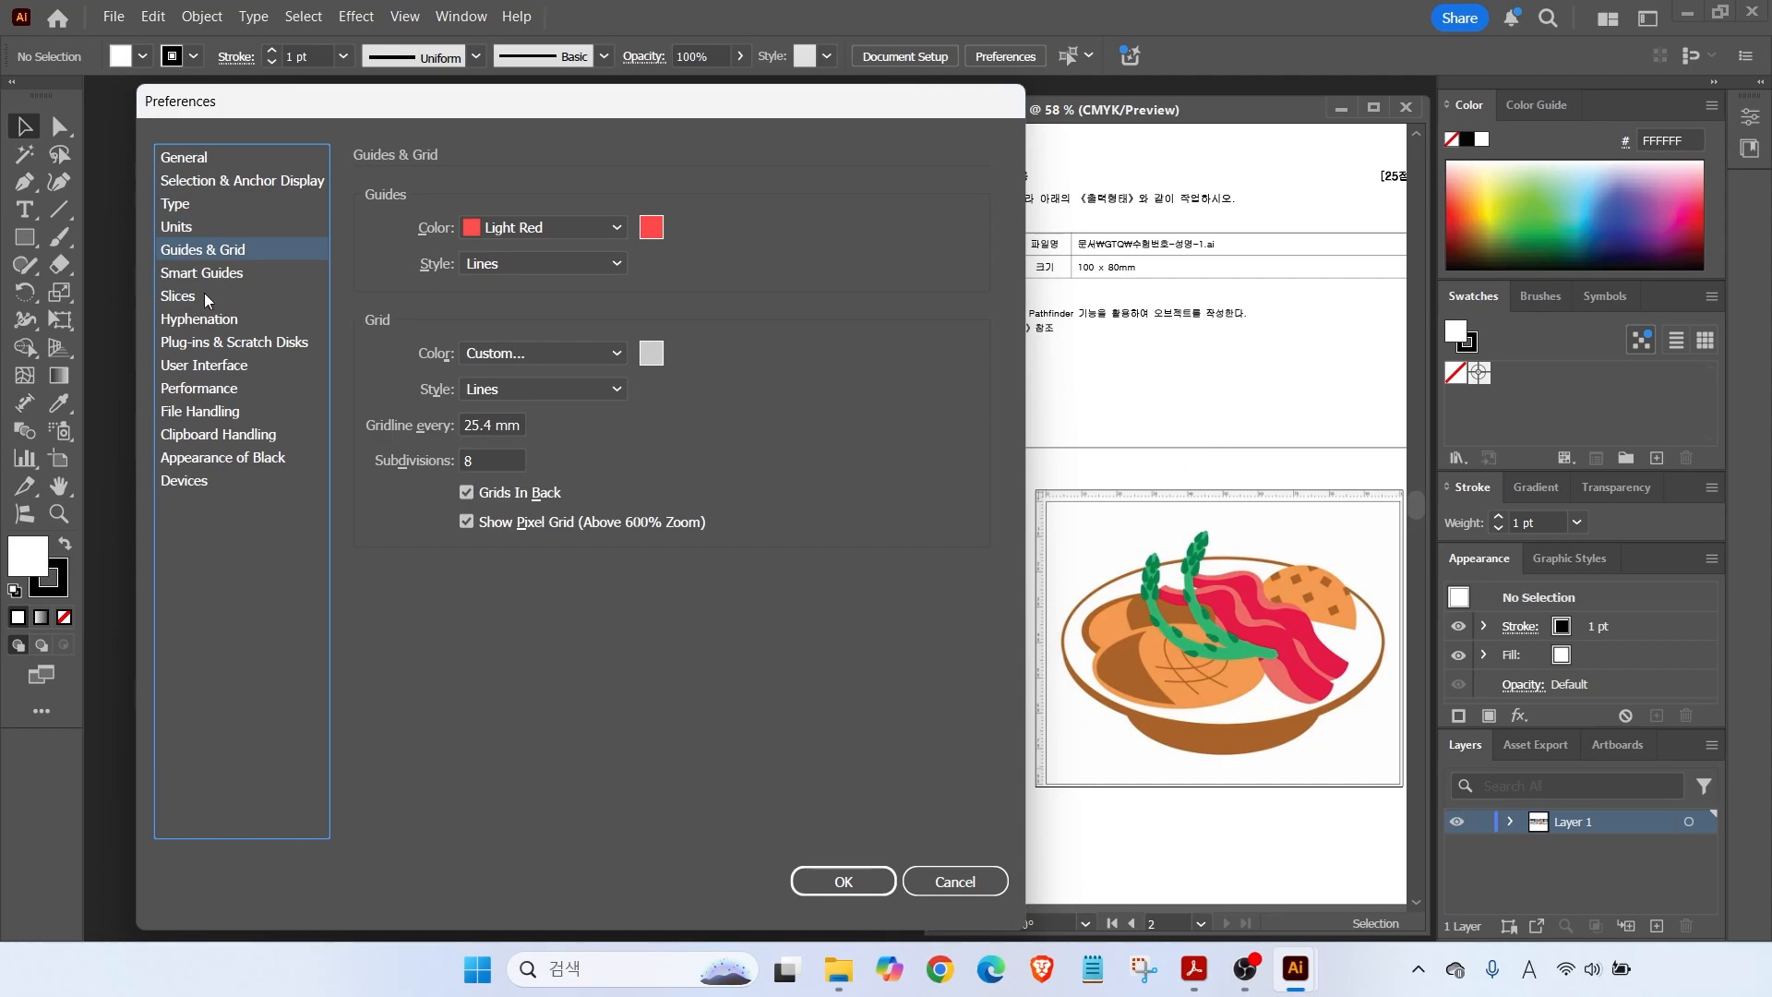
{"action": "key", "text": "ctrl+2"}
{"action": "left_click_drag", "start_coordinate": [981, 553], "coordinate": [1427, 553]}
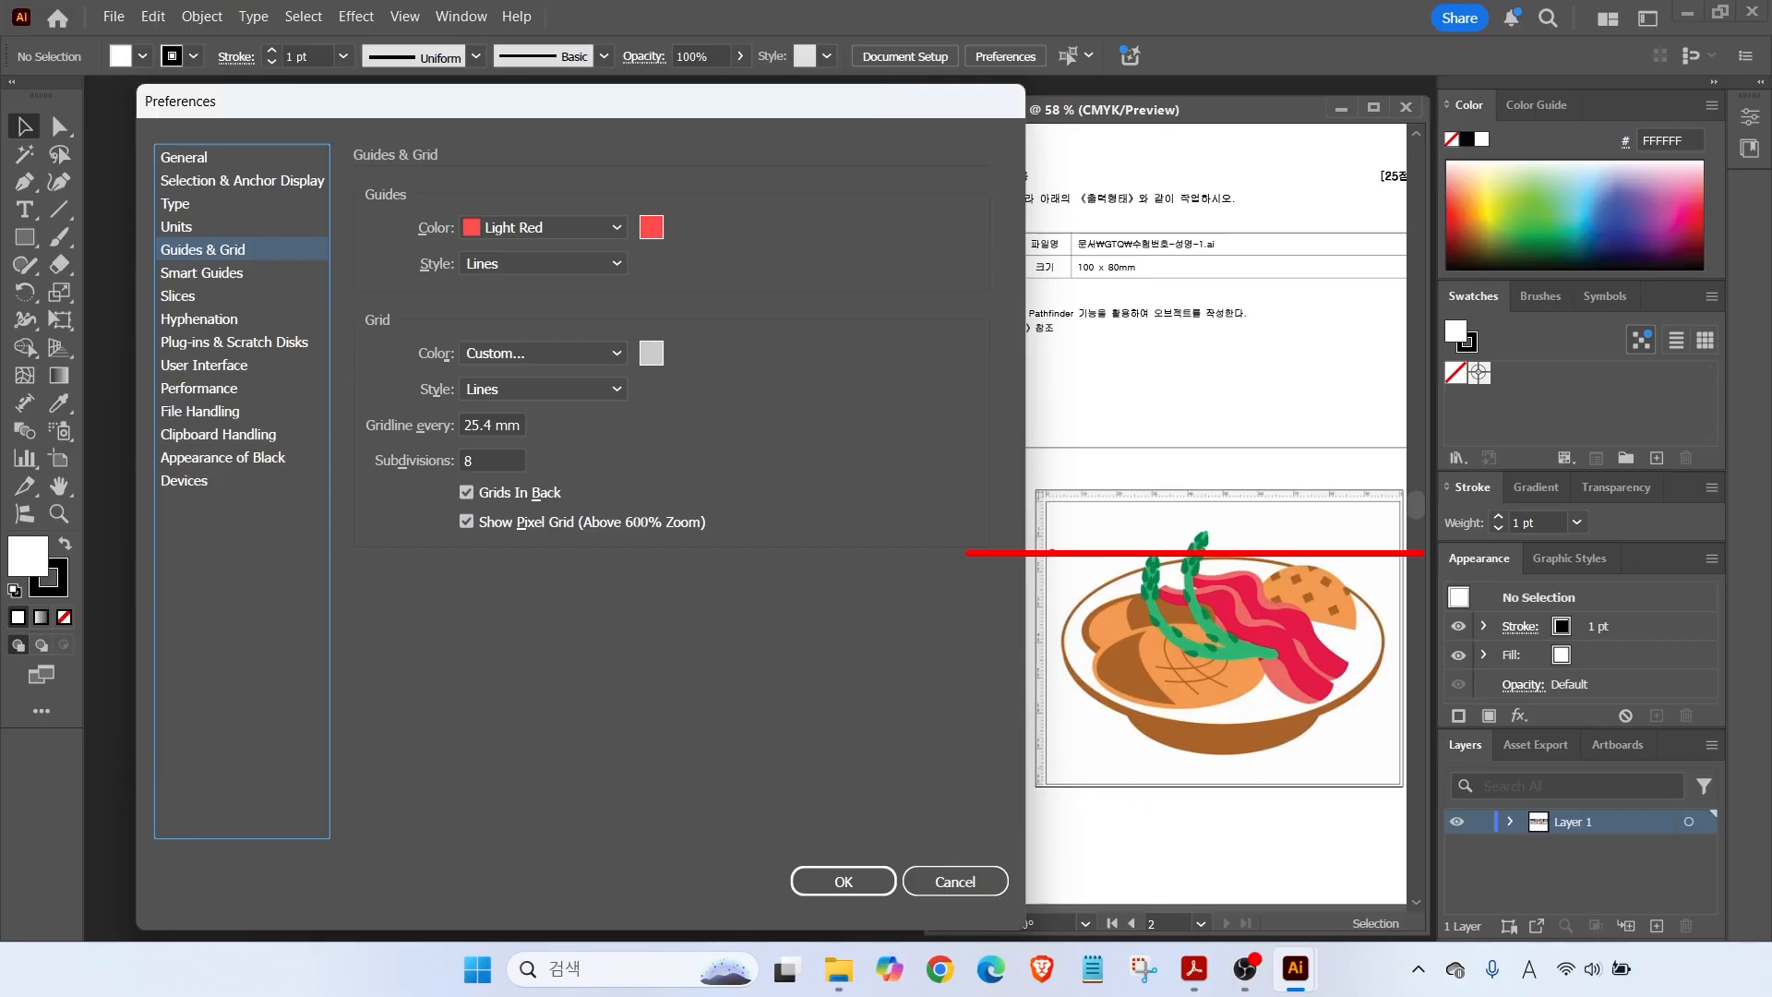
{"action": "left_click_drag", "start_coordinate": [486, 221], "coordinate": [579, 140]}
{"action": "left_click_drag", "start_coordinate": [436, 203], "coordinate": [686, 248]}
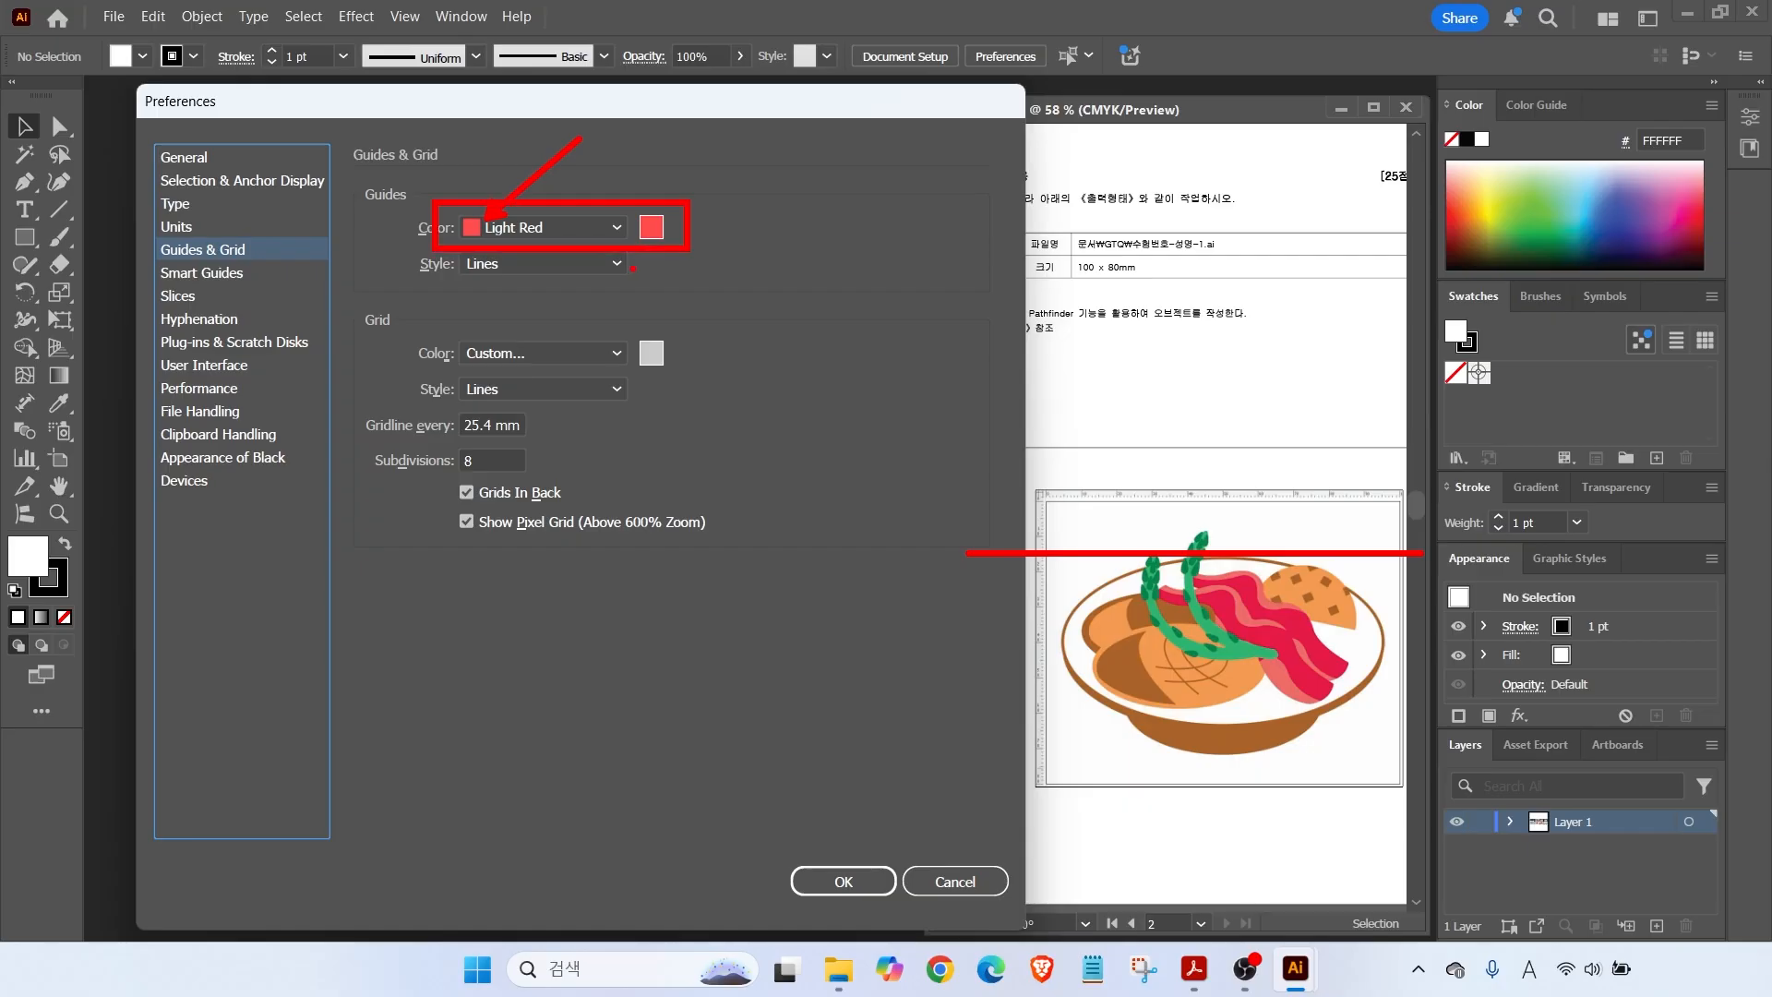
{"action": "left_click", "coordinate": [233, 272]}
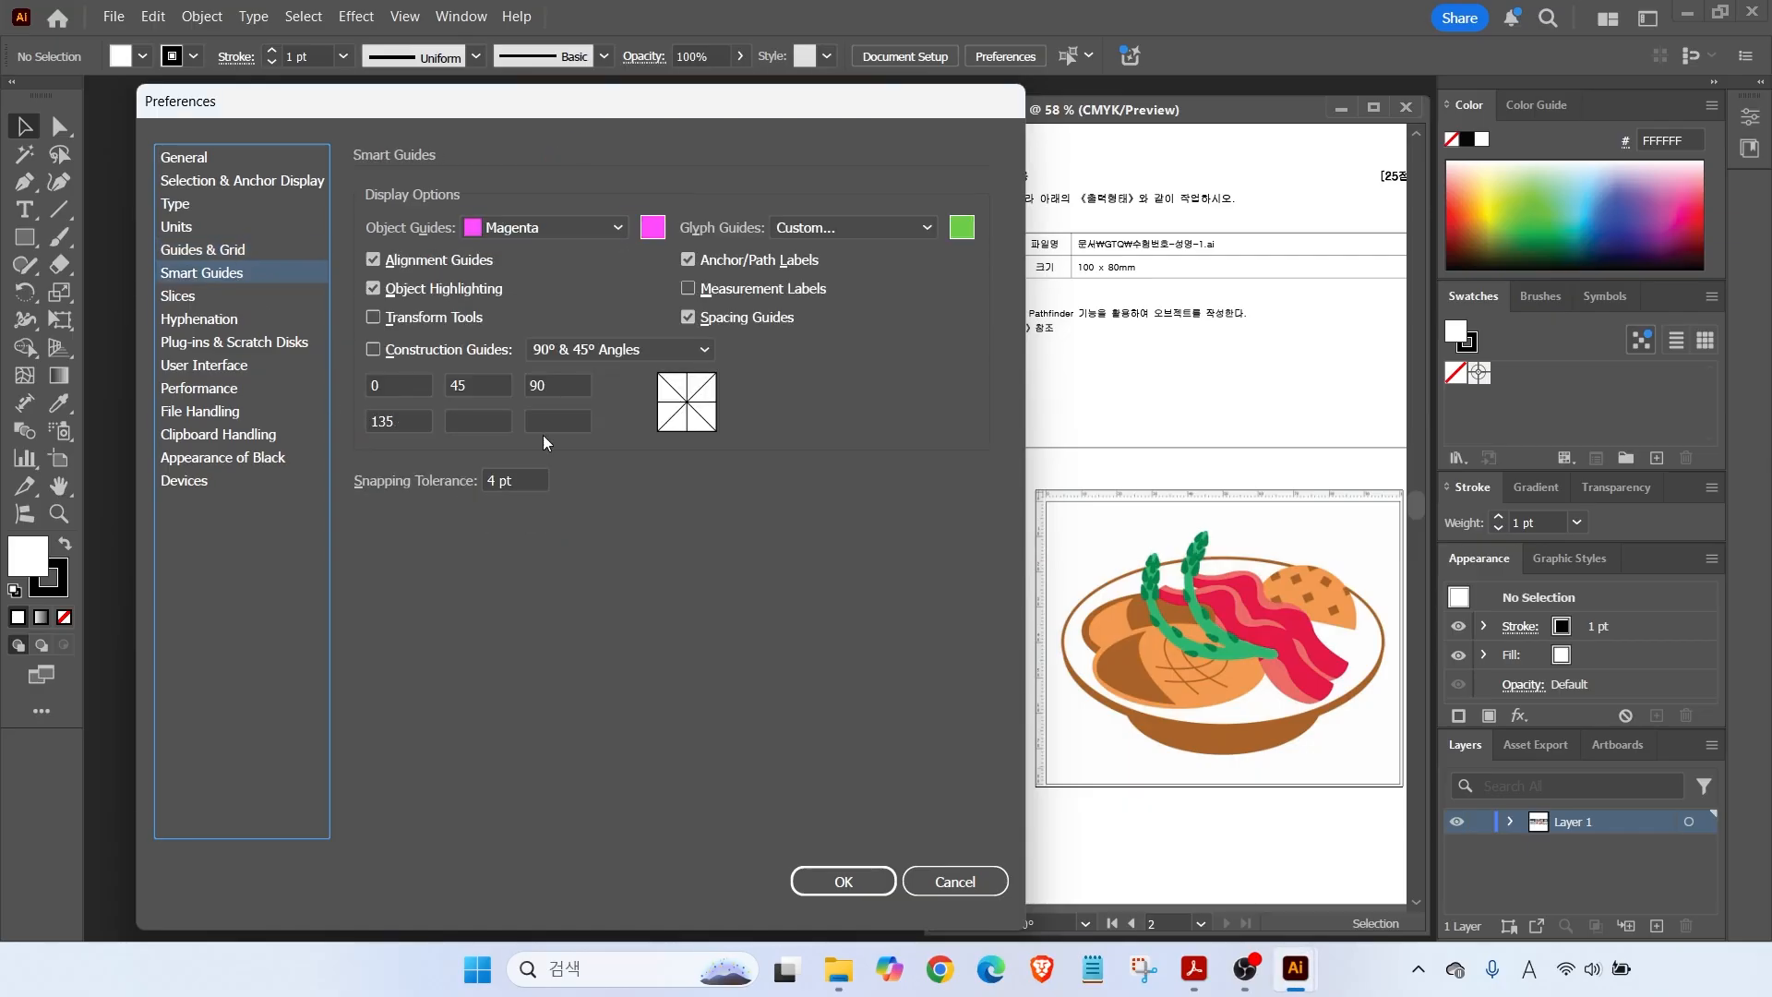
{"action": "mouse_move", "coordinate": [1226, 677]}
{"action": "left_mouse_down"}
{"action": "mouse_move", "coordinate": [1148, 713]}
{"action": "mouse_move", "coordinate": [1149, 628]}
{"action": "mouse_move", "coordinate": [1190, 667]}
{"action": "left_mouse_up"}
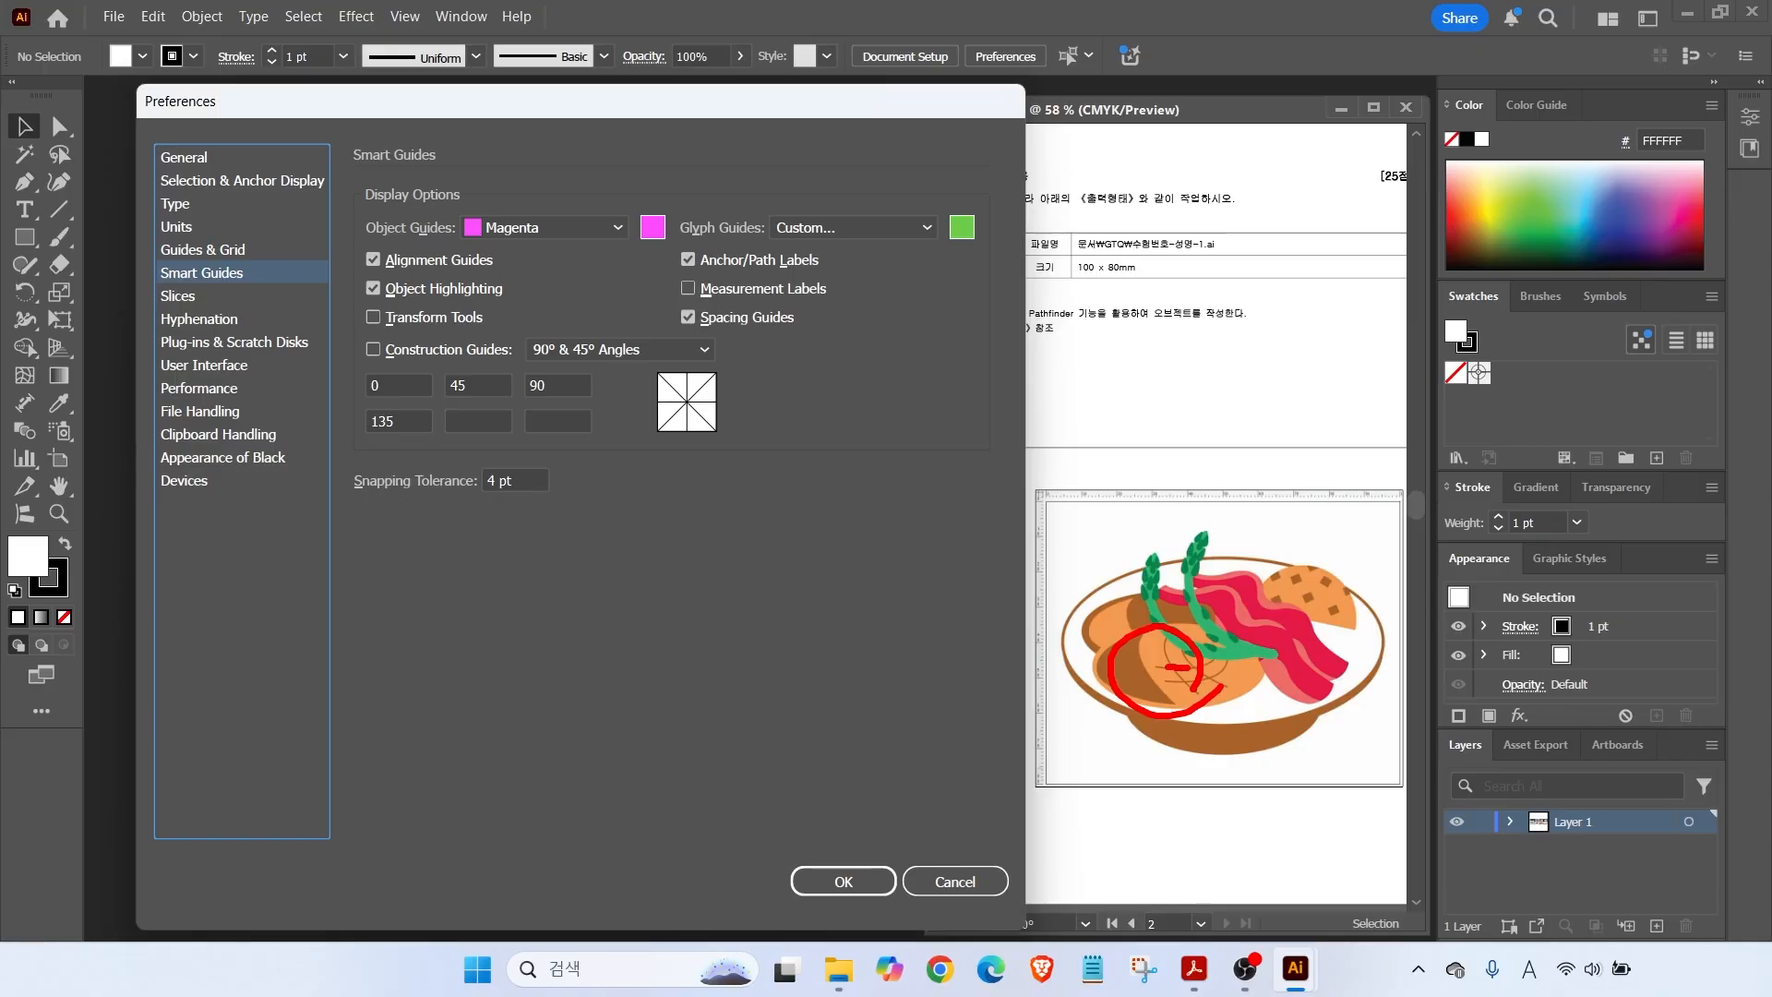
{"action": "mouse_move", "coordinate": [1078, 669]}
{"action": "left_mouse_down"}
{"action": "mouse_move", "coordinate": [1107, 668]}
{"action": "mouse_move", "coordinate": [1098, 680]}
{"action": "left_mouse_up"}
{"action": "left_click_drag", "start_coordinate": [642, 267], "coordinate": [850, 306]}
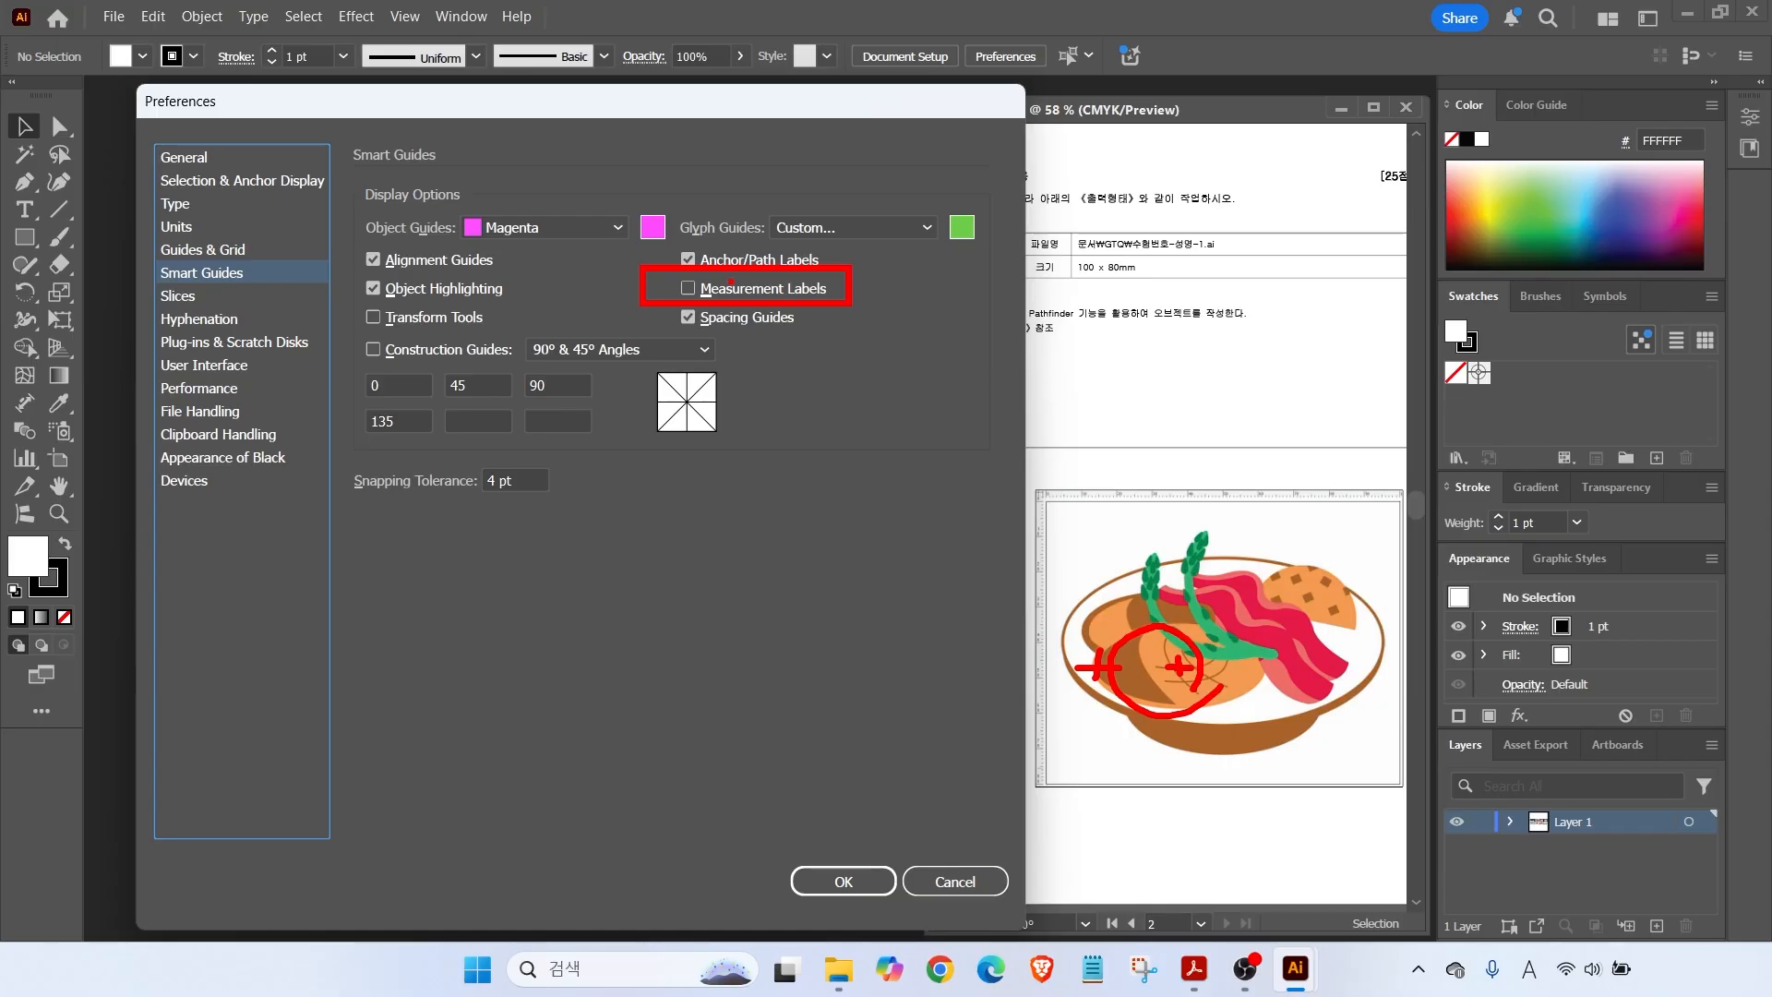
{"action": "left_click_drag", "start_coordinate": [397, 721], "coordinate": [1177, 721]}
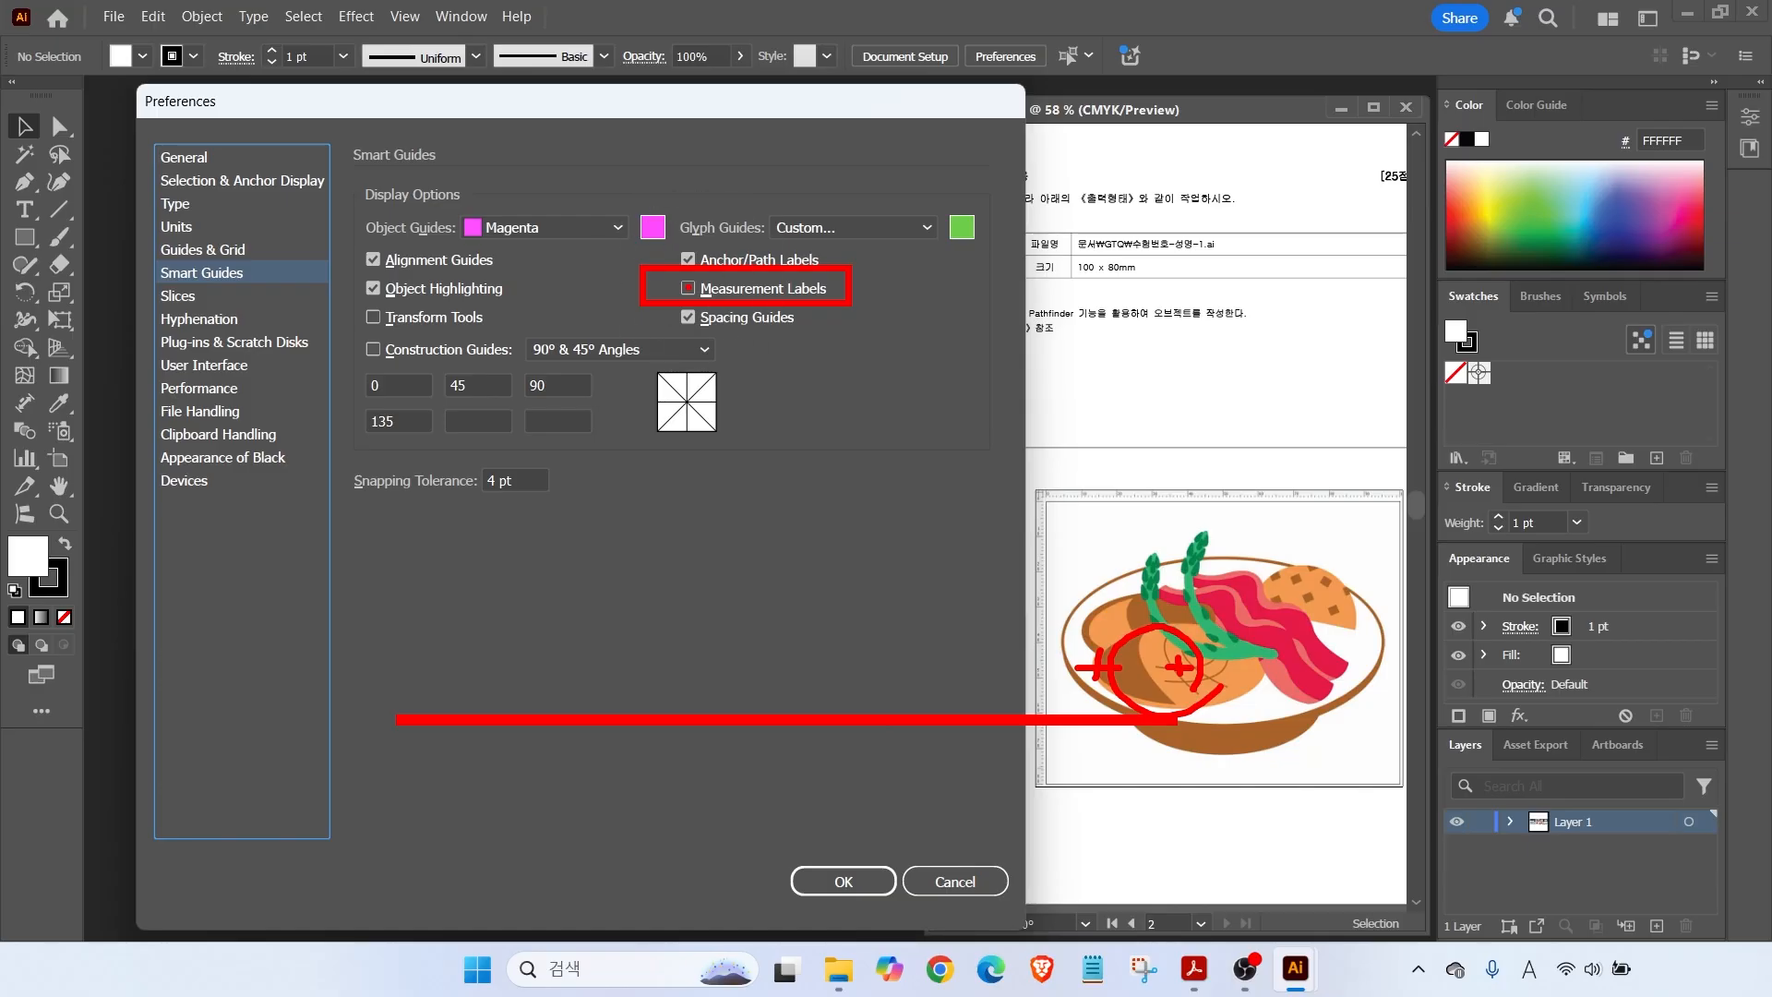
{"action": "key", "text": "Escape"}
Review the User Interface brightness settings, then cancel Preferences without changes.
{"action": "left_click", "coordinate": [205, 366]}
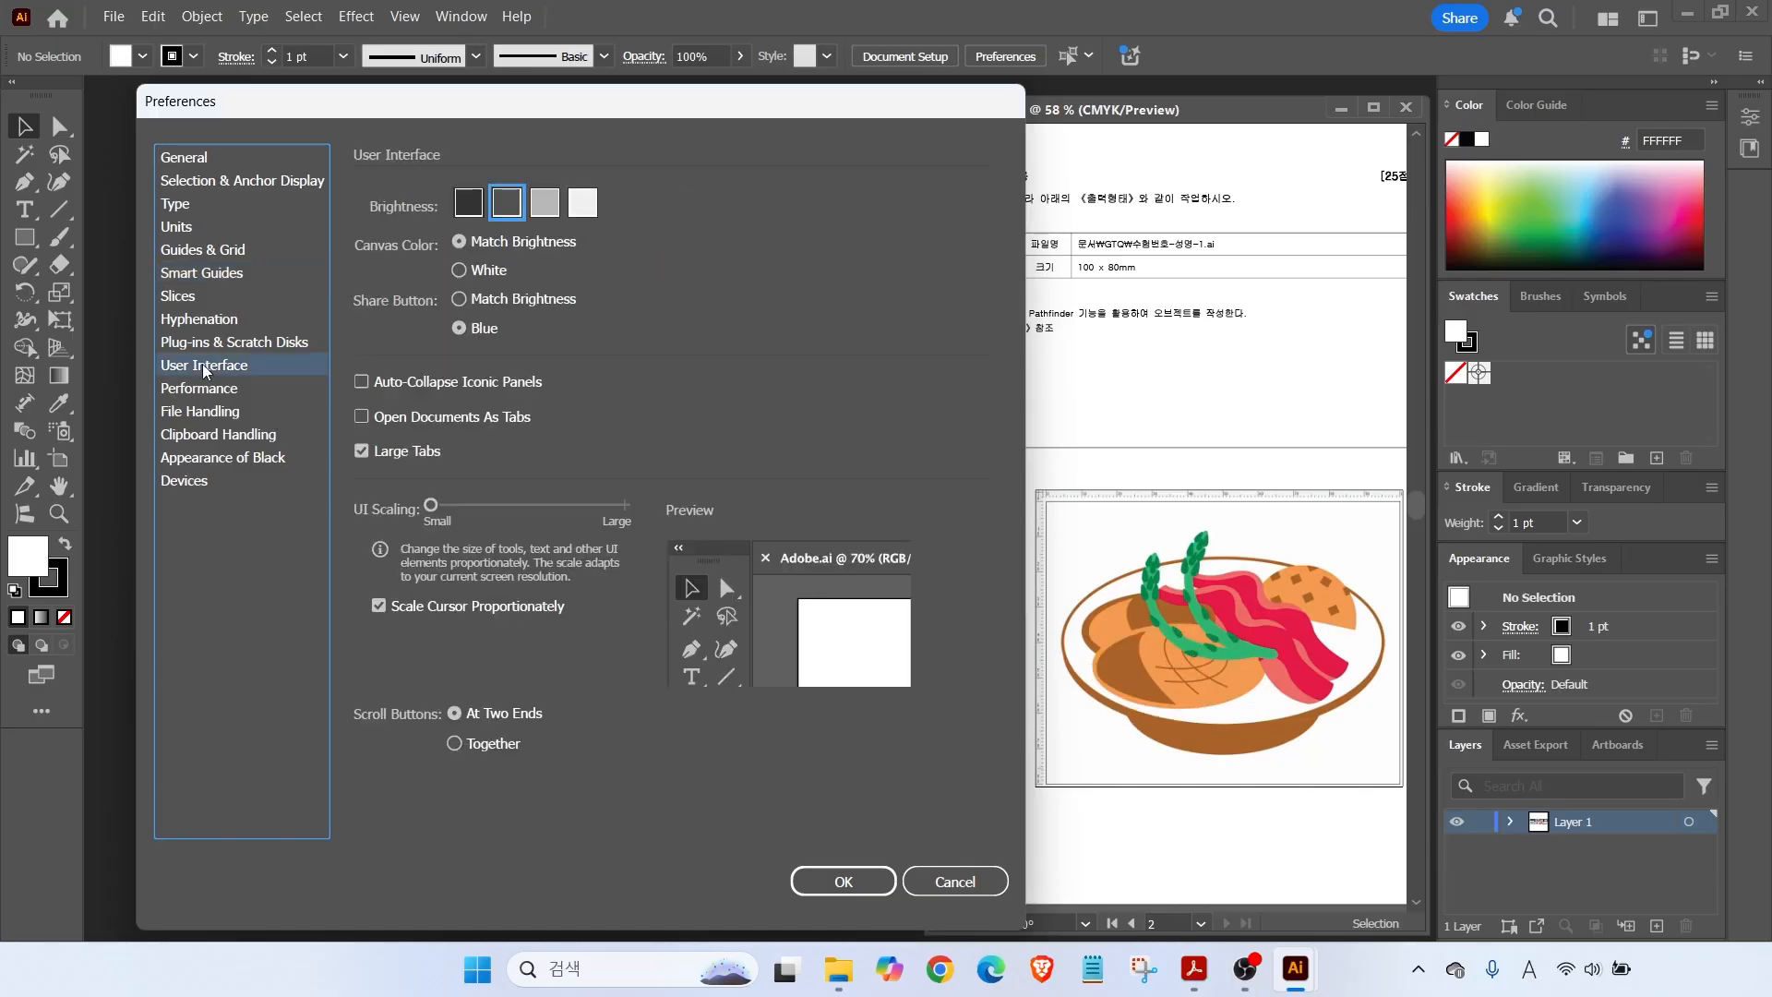
{"action": "left_click_drag", "start_coordinate": [433, 176], "coordinate": [616, 243]}
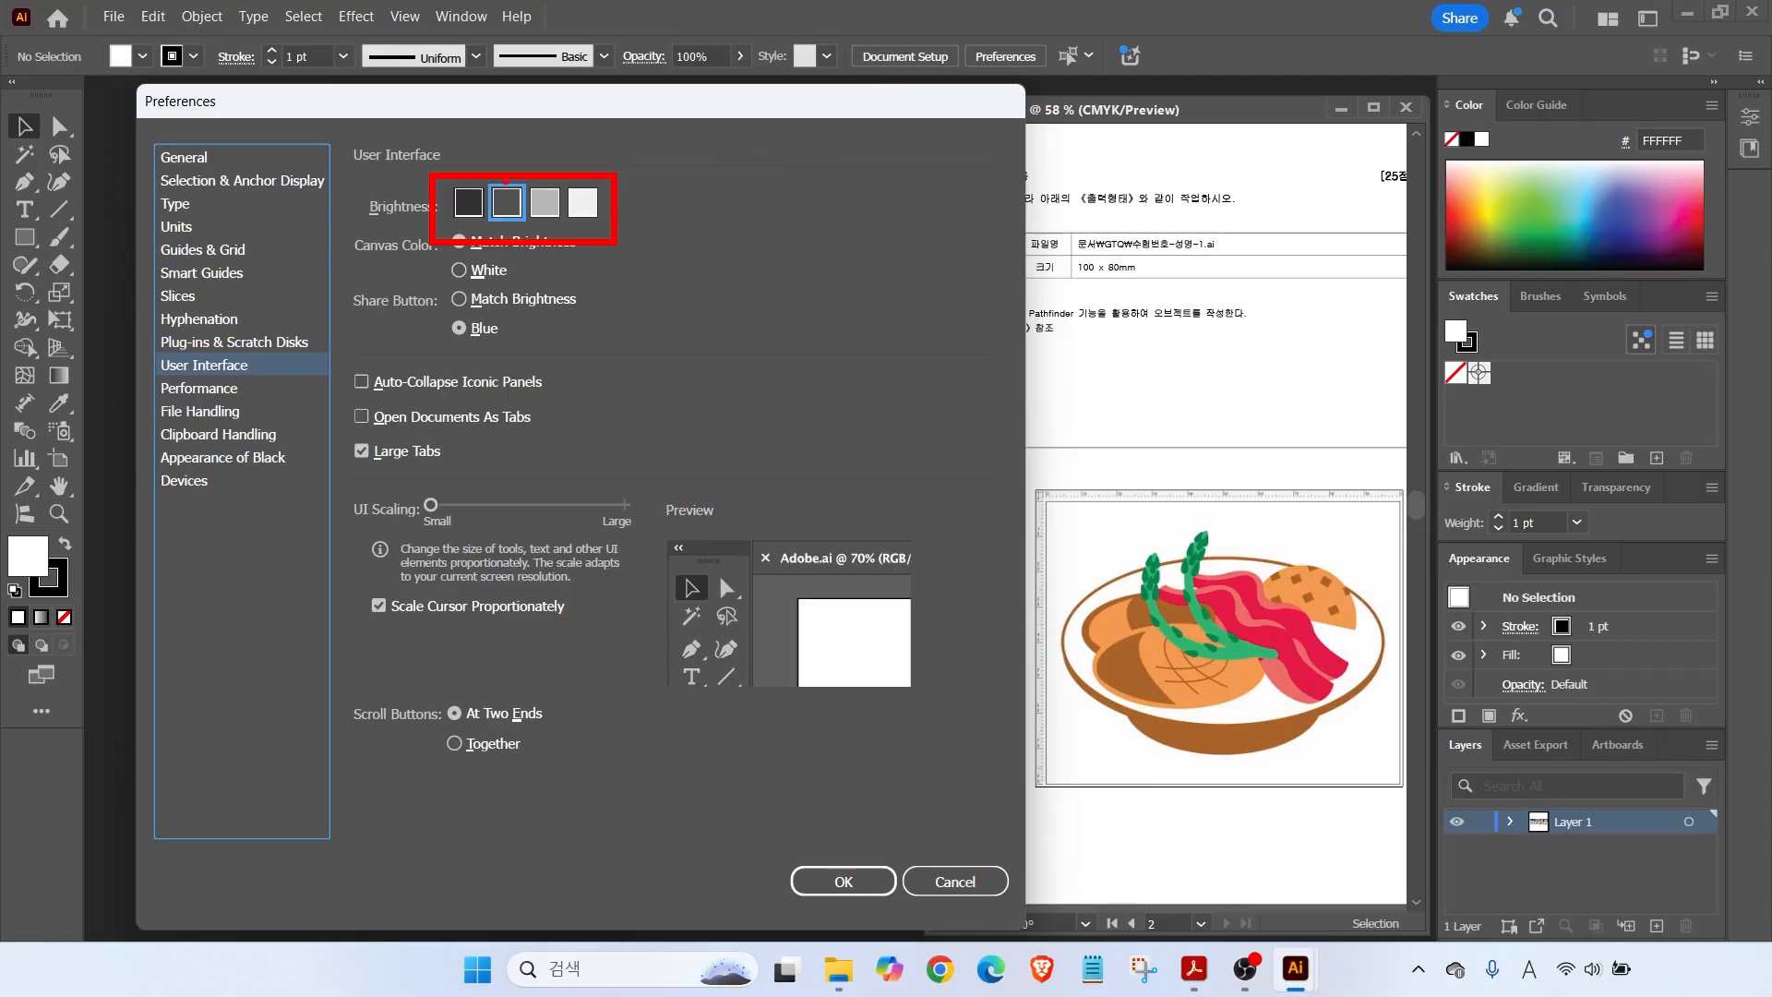
{"action": "left_click_drag", "start_coordinate": [459, 123], "coordinate": [497, 187]}
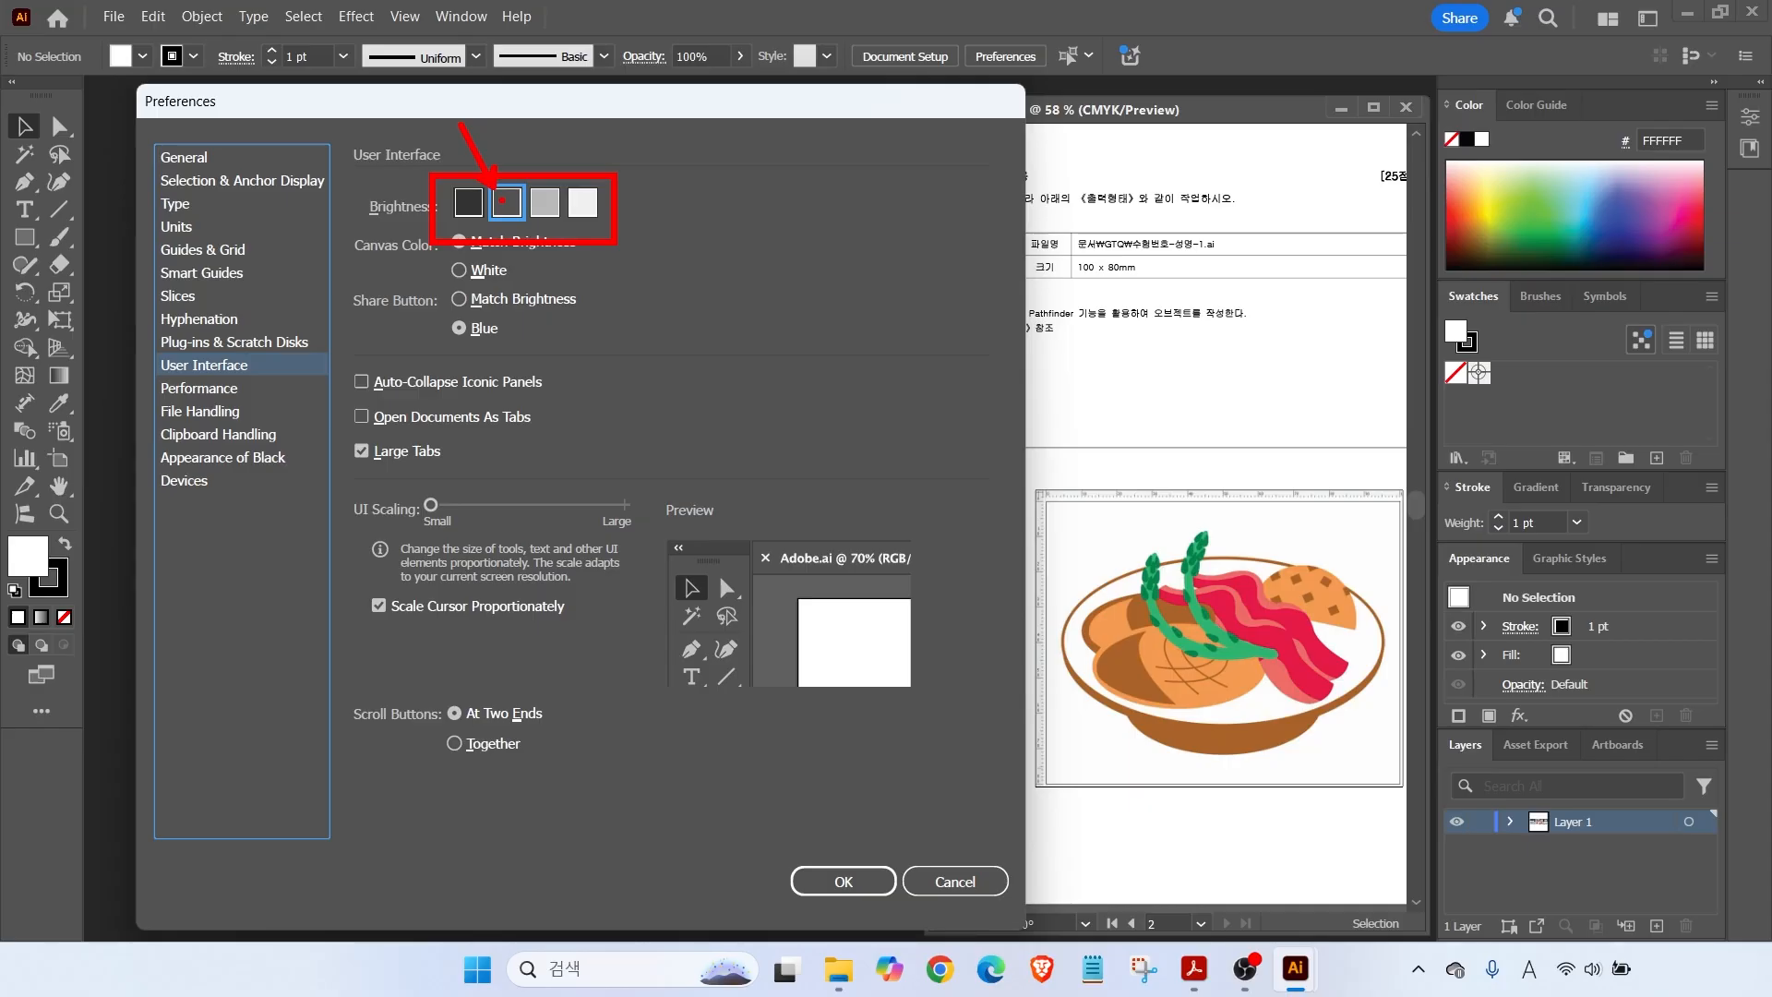
{"action": "left_click_drag", "start_coordinate": [642, 150], "coordinate": [586, 192]}
{"action": "key", "text": "Escape"}
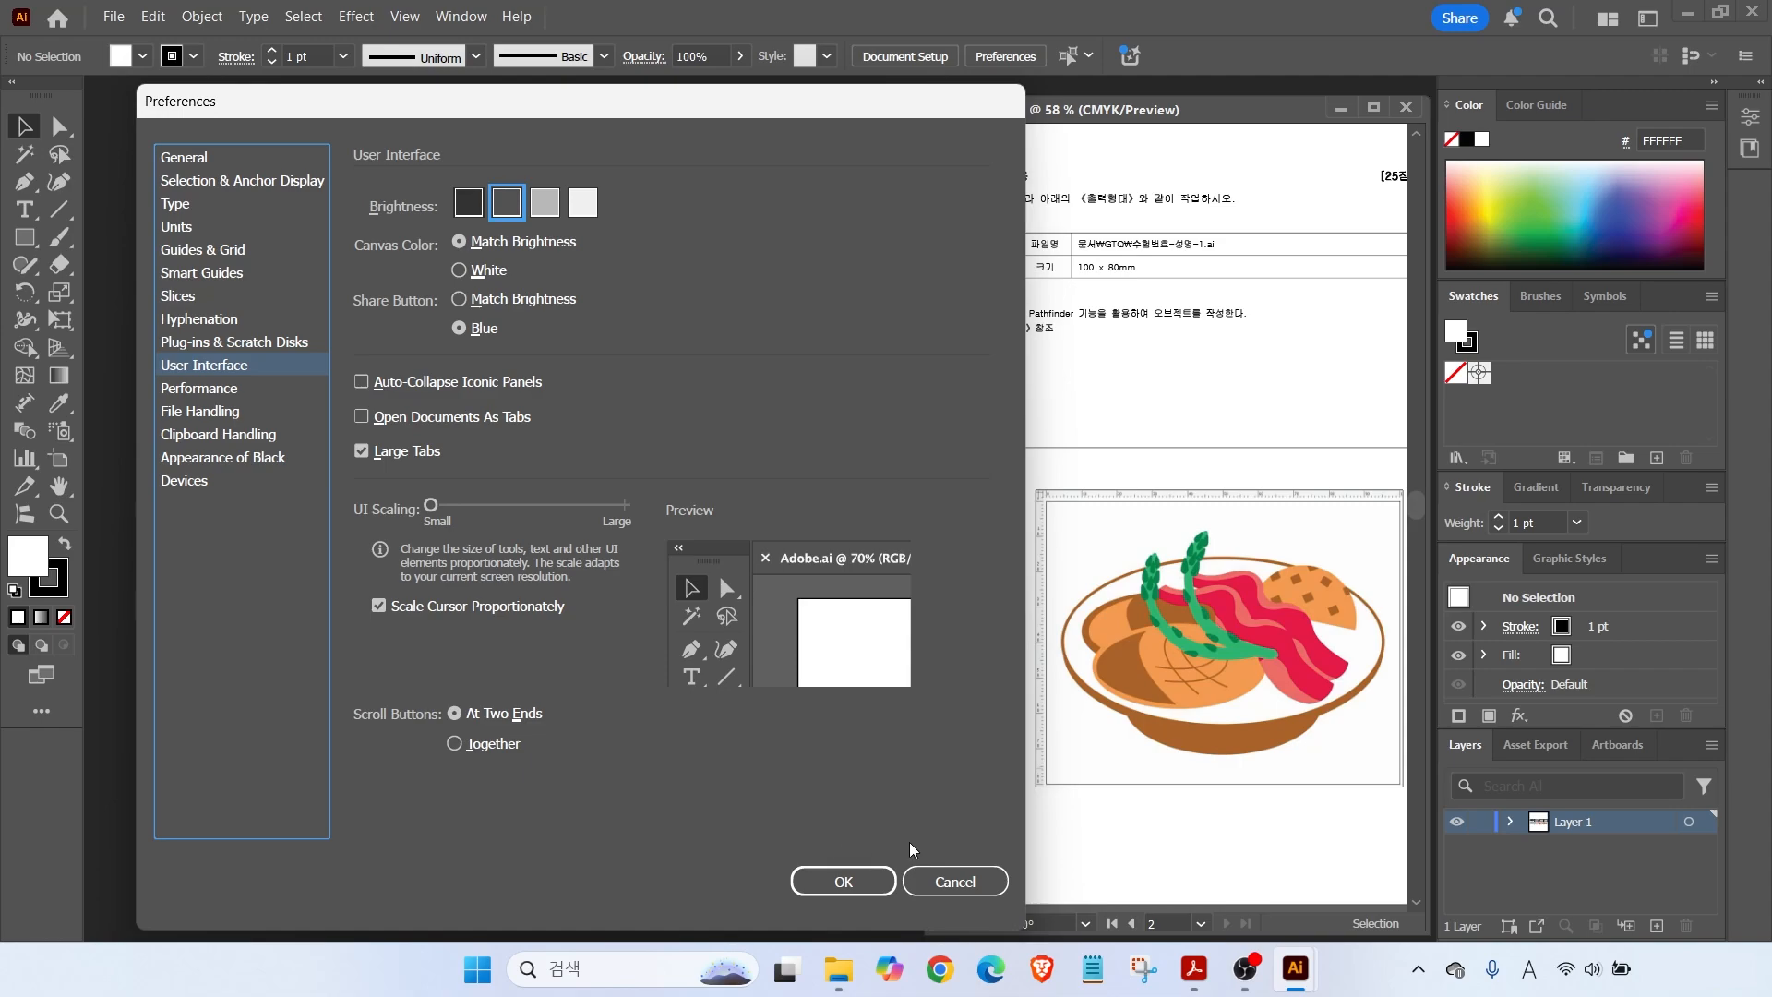
{"action": "left_click", "coordinate": [923, 879]}
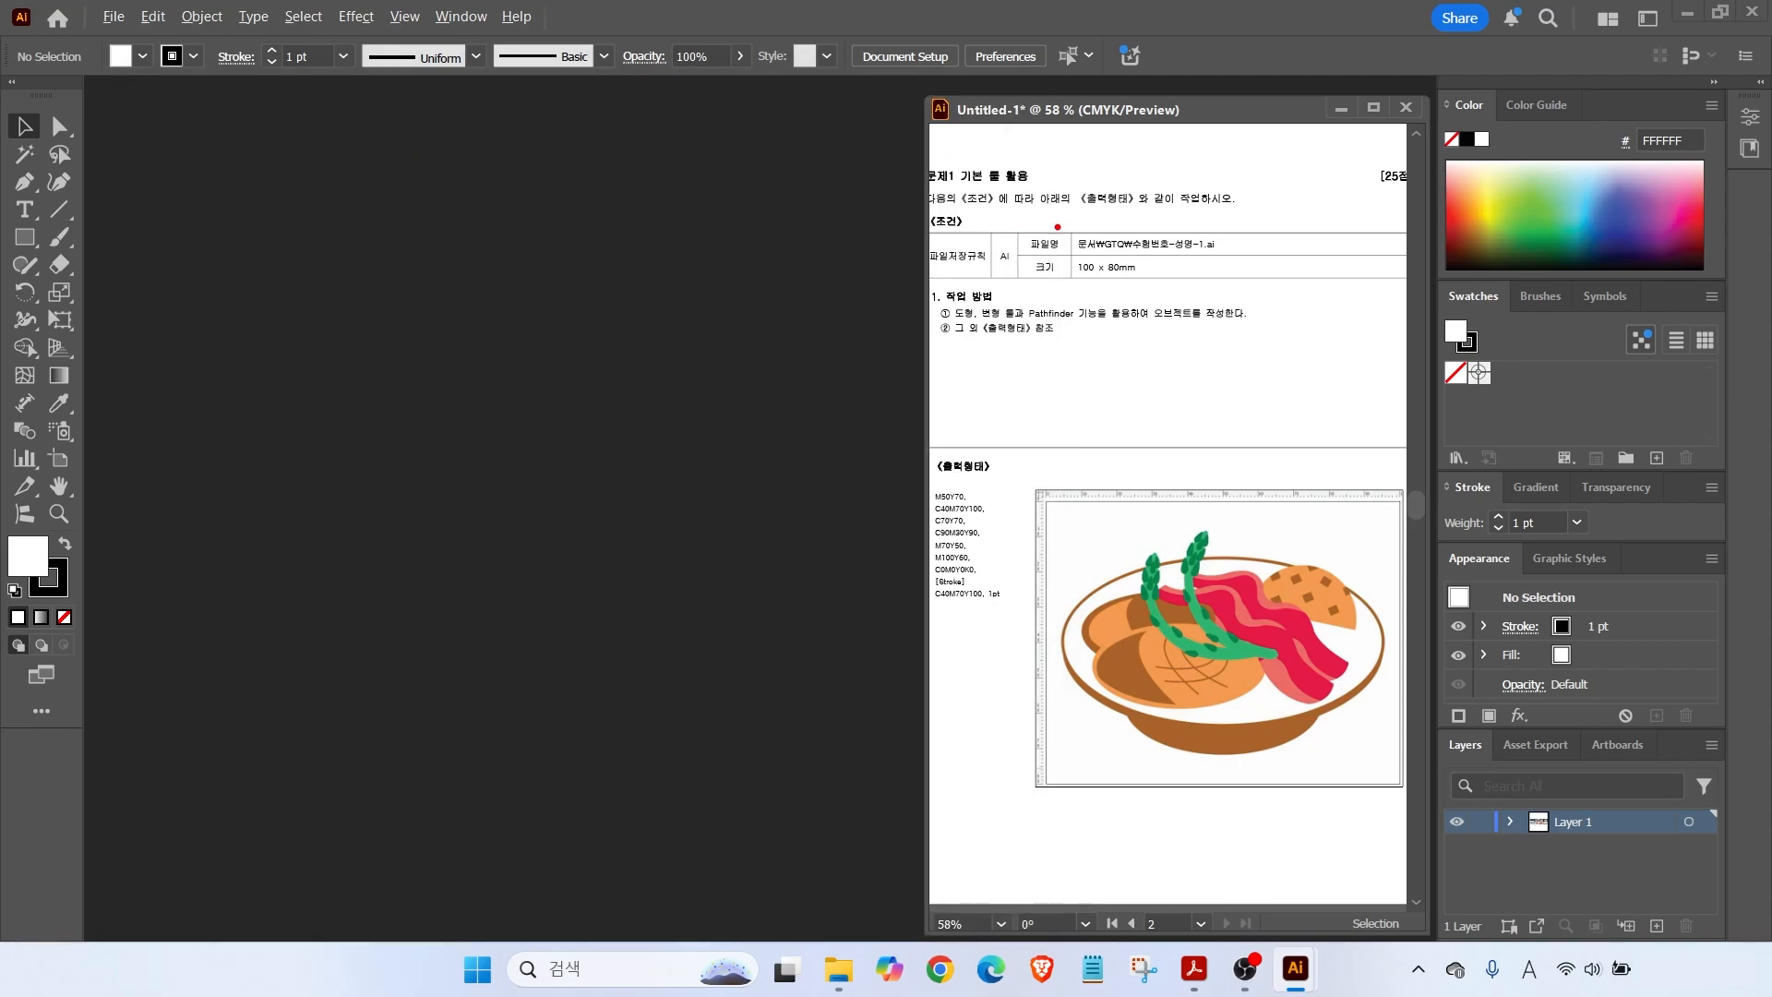
Start a new document from the File menu.
{"action": "left_click_drag", "start_coordinate": [994, 213], "coordinate": [1269, 296]}
{"action": "left_click_drag", "start_coordinate": [1233, 188], "coordinate": [1155, 224]}
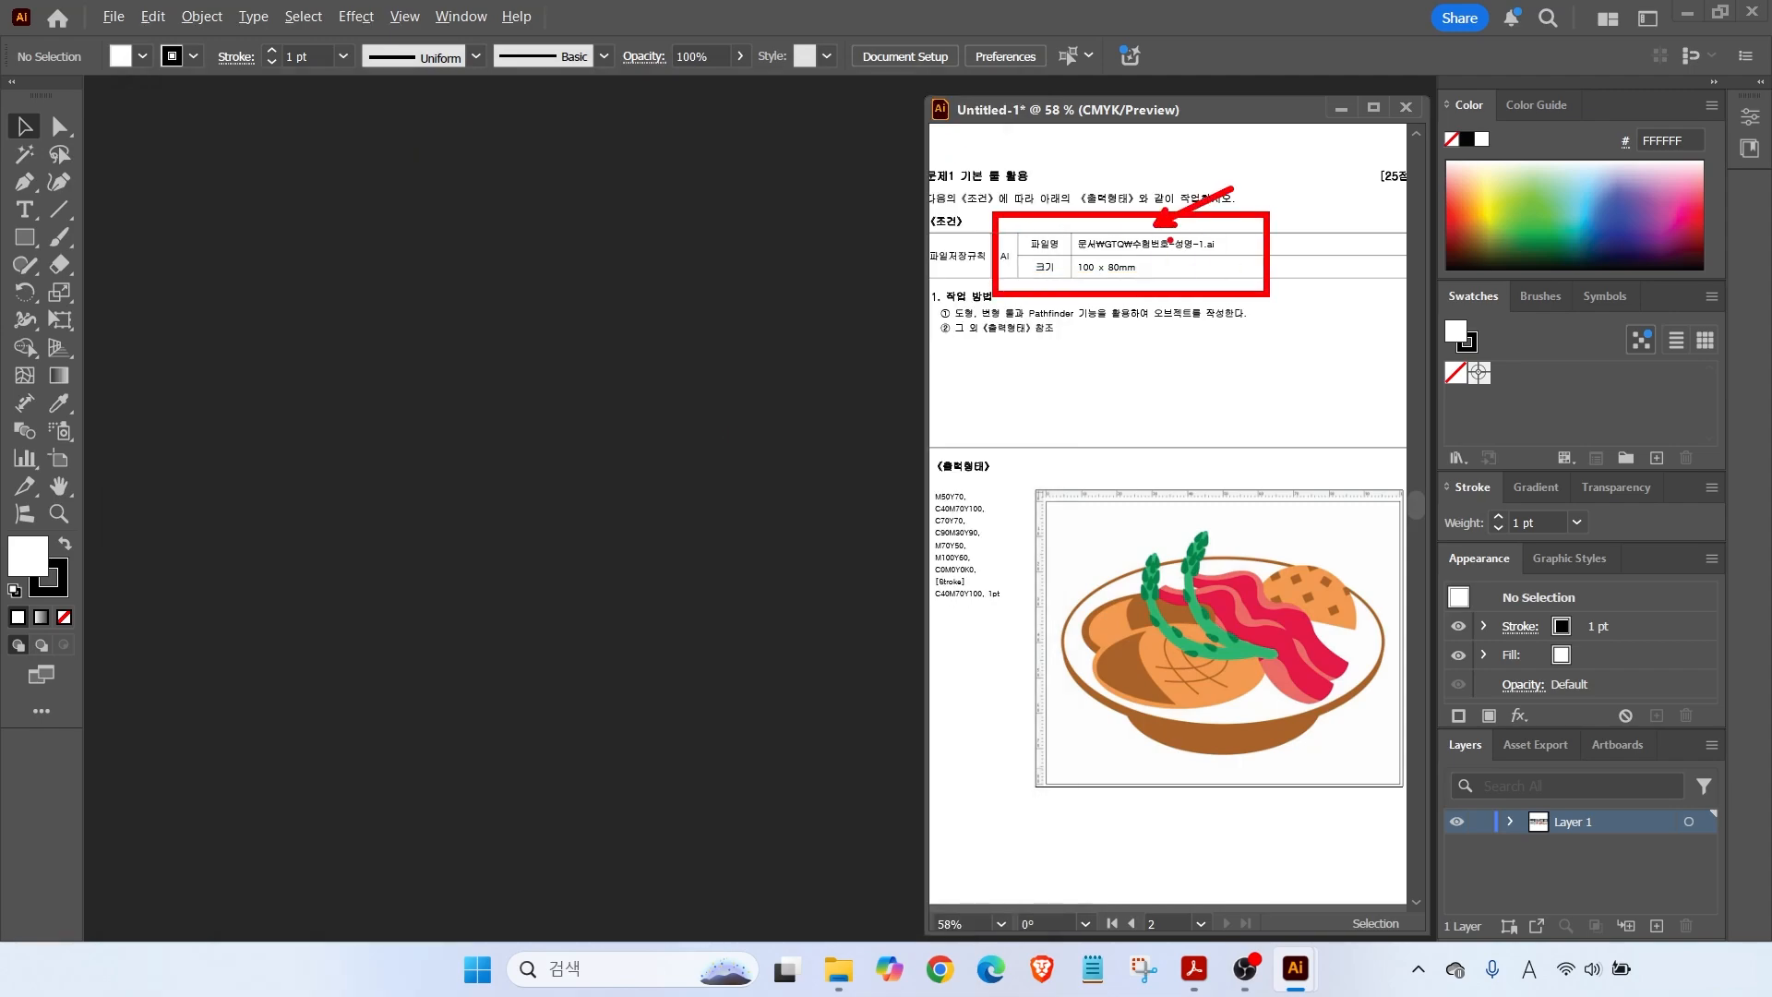
{"action": "left_click_drag", "start_coordinate": [1111, 288], "coordinate": [1191, 319]}
{"action": "key", "text": "Escape"}
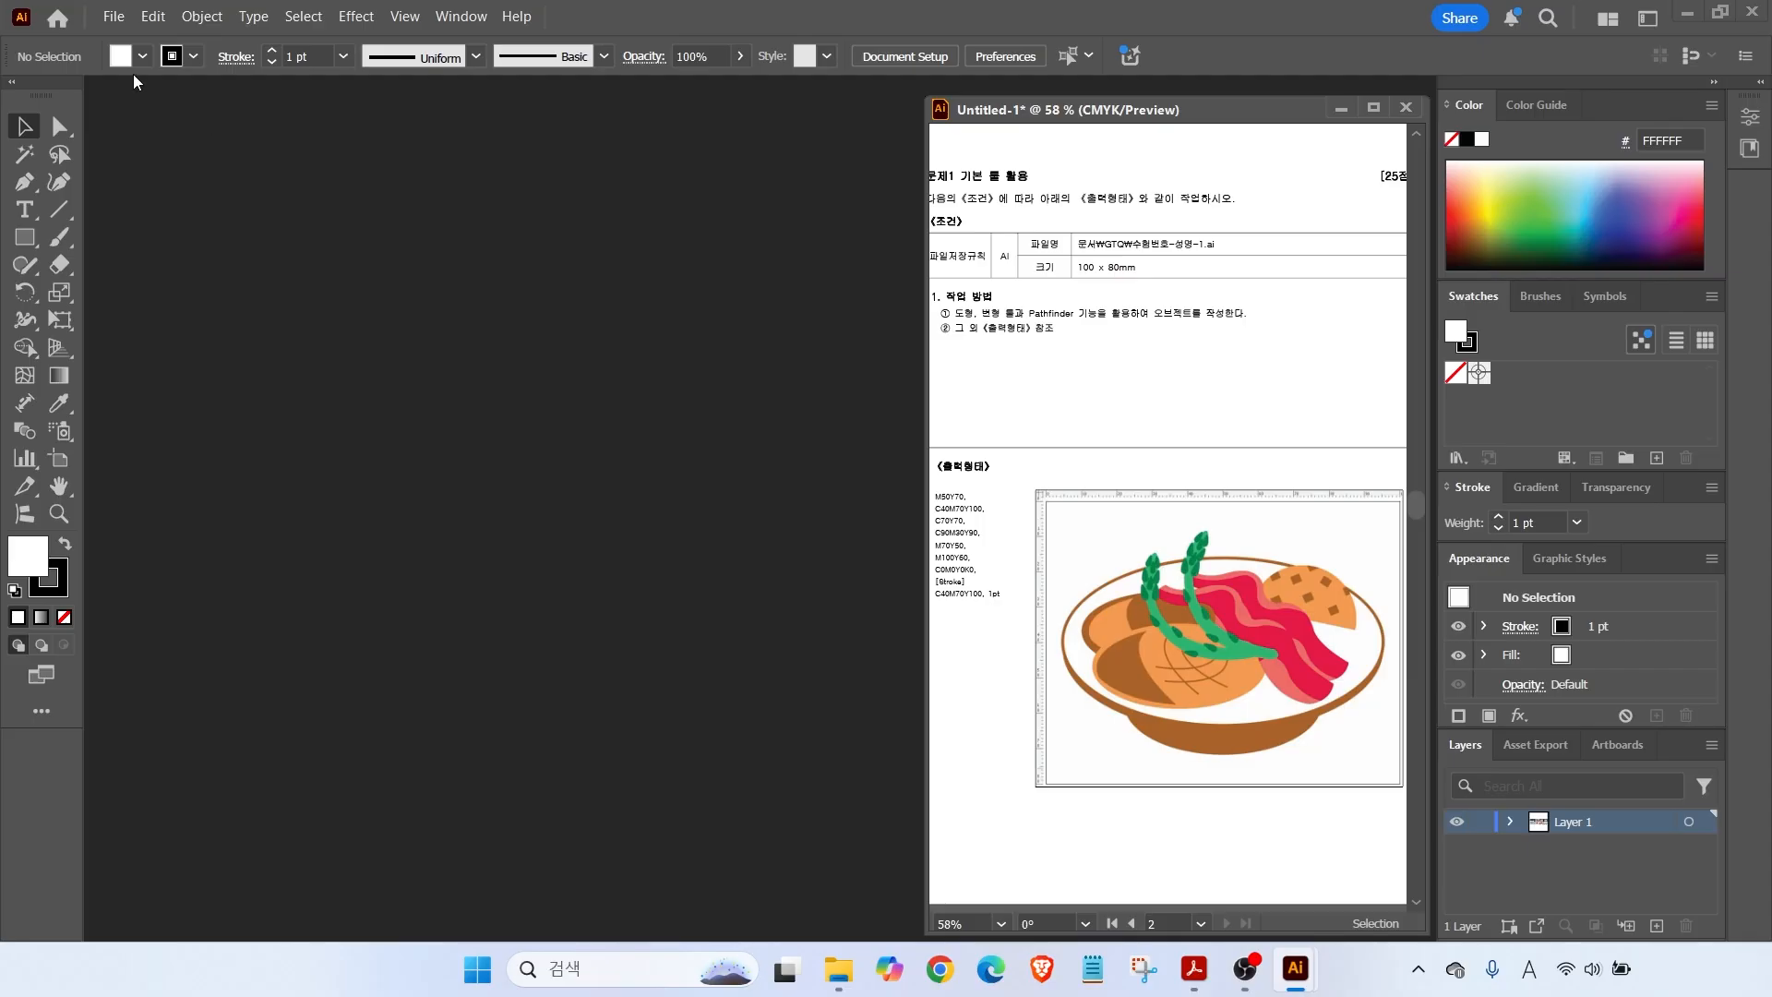
{"action": "left_click", "coordinate": [116, 16]}
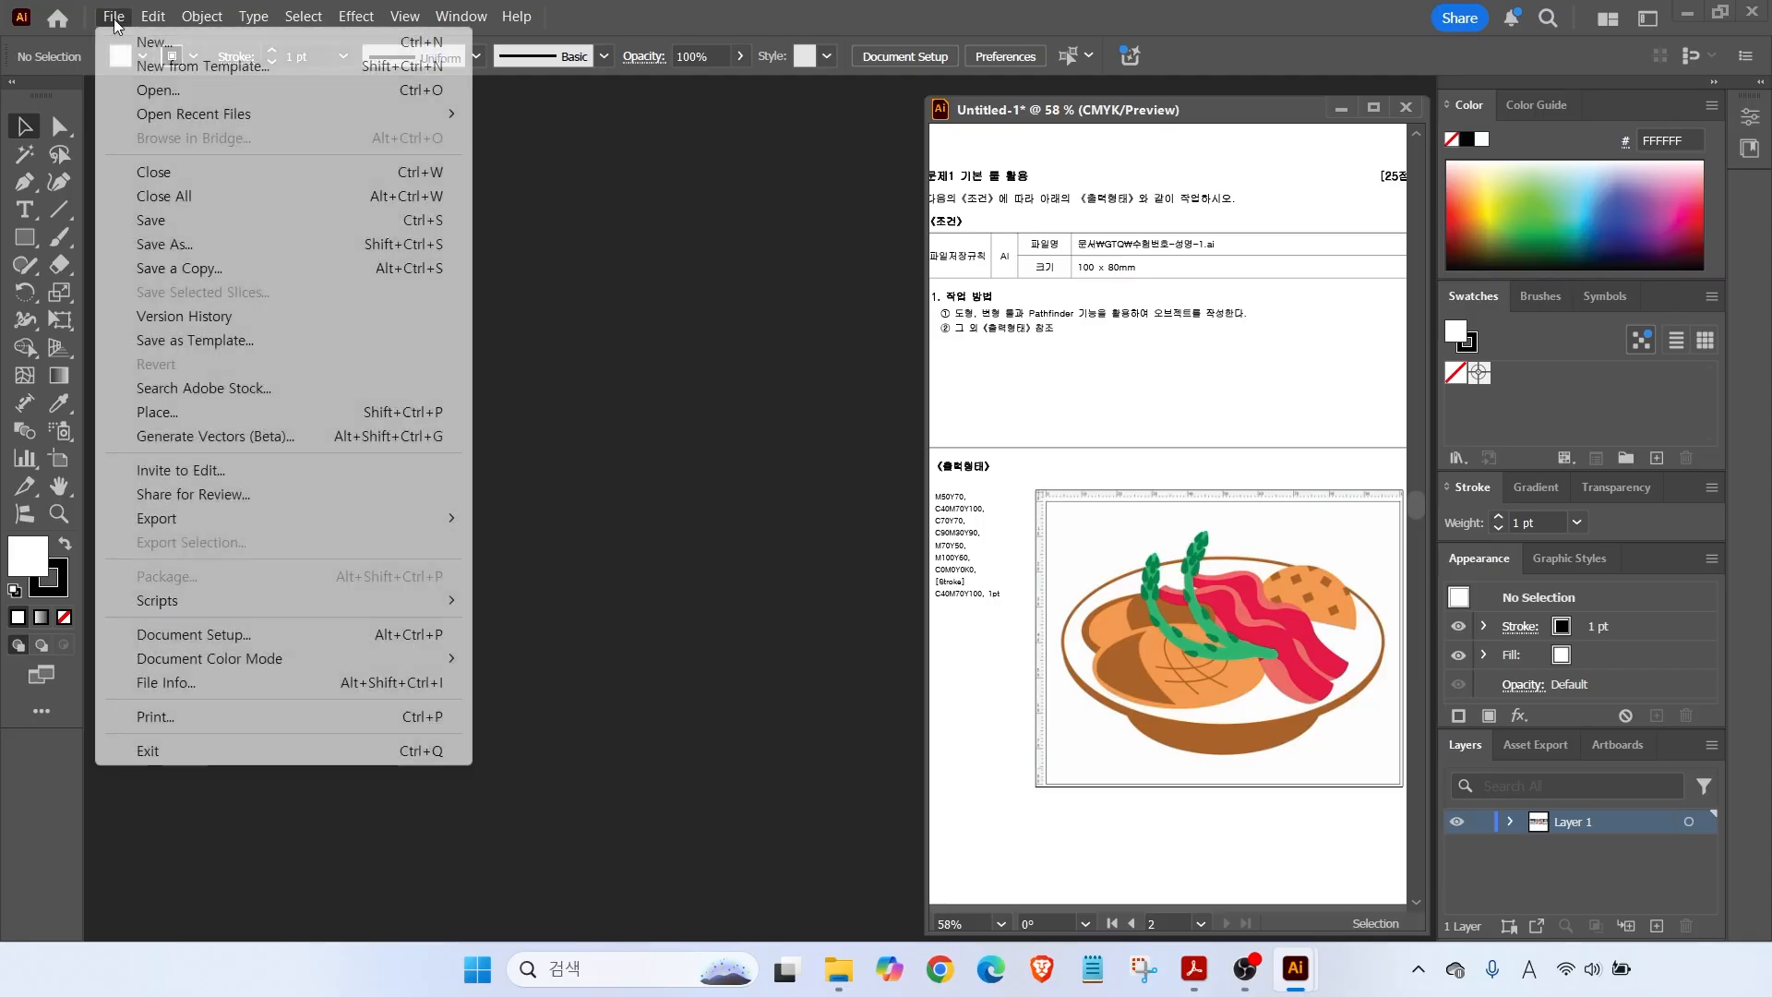
{"action": "left_click", "coordinate": [155, 41]}
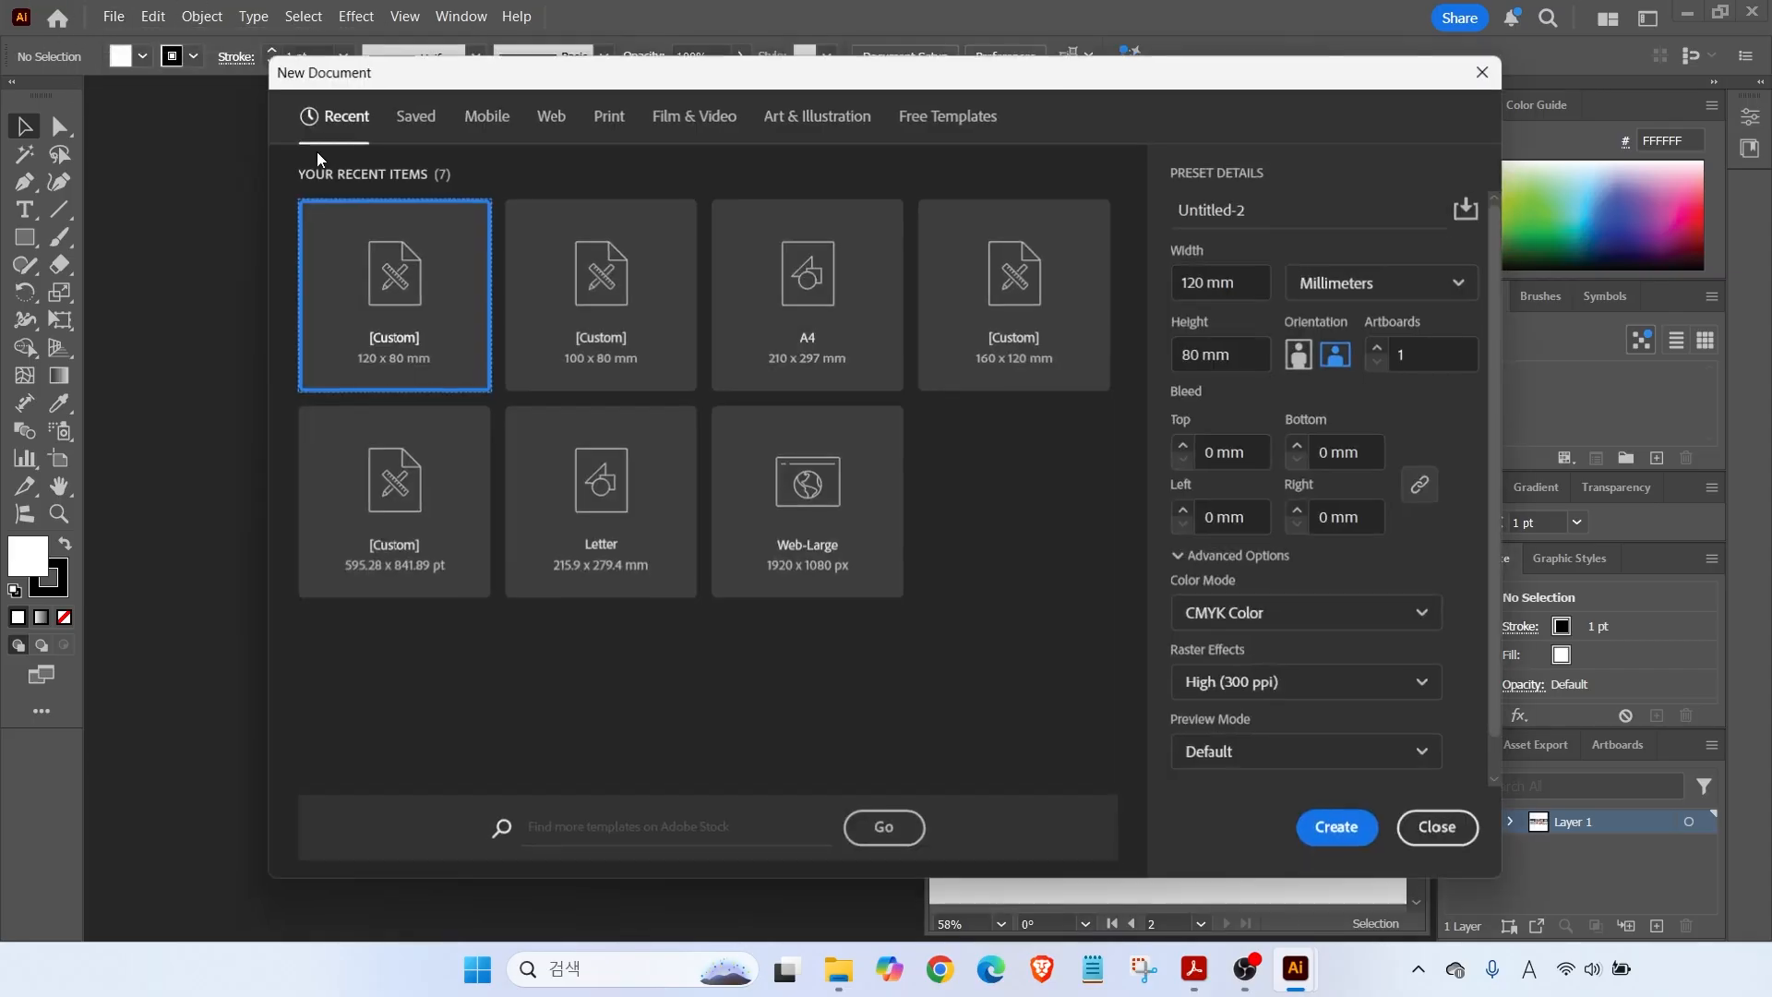
Name the document with the exam number and the candidate's name.
{"action": "left_click", "coordinate": [1164, 205]}
{"action": "type", "text": "1234-"}
{"action": "key", "text": "Hangul"}
{"action": "left_click", "coordinate": [1309, 211]}
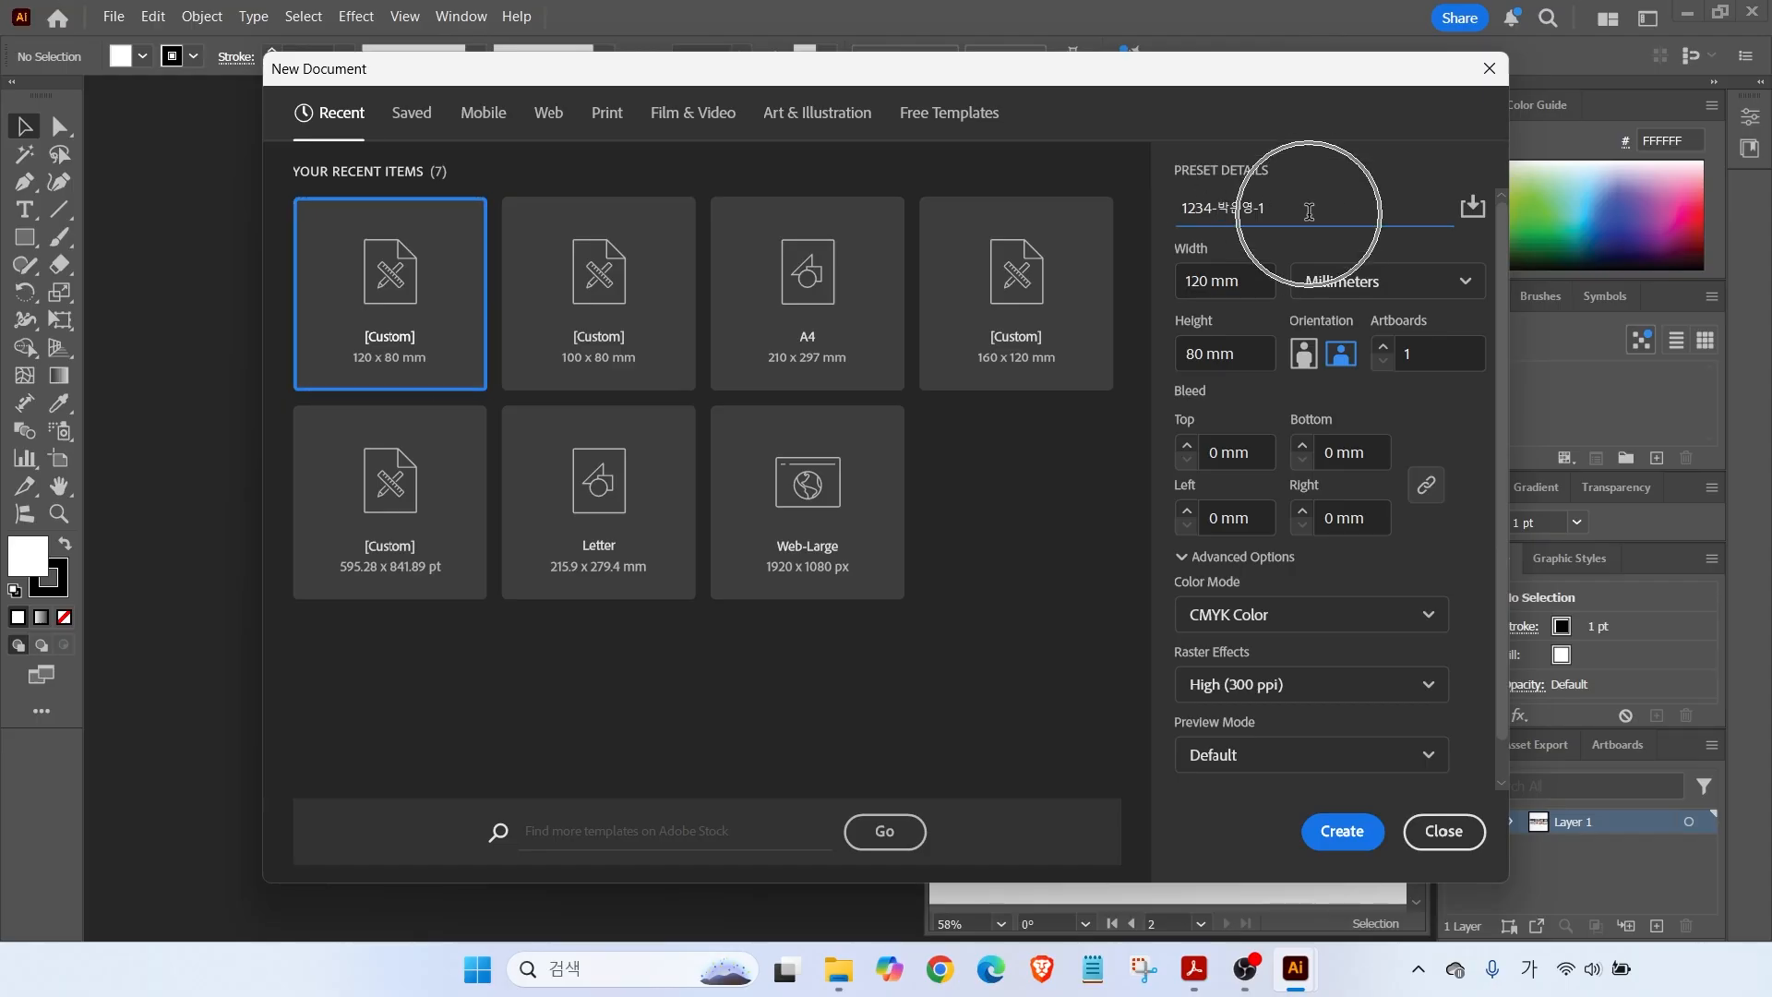
{"action": "key", "text": "Hangul"}
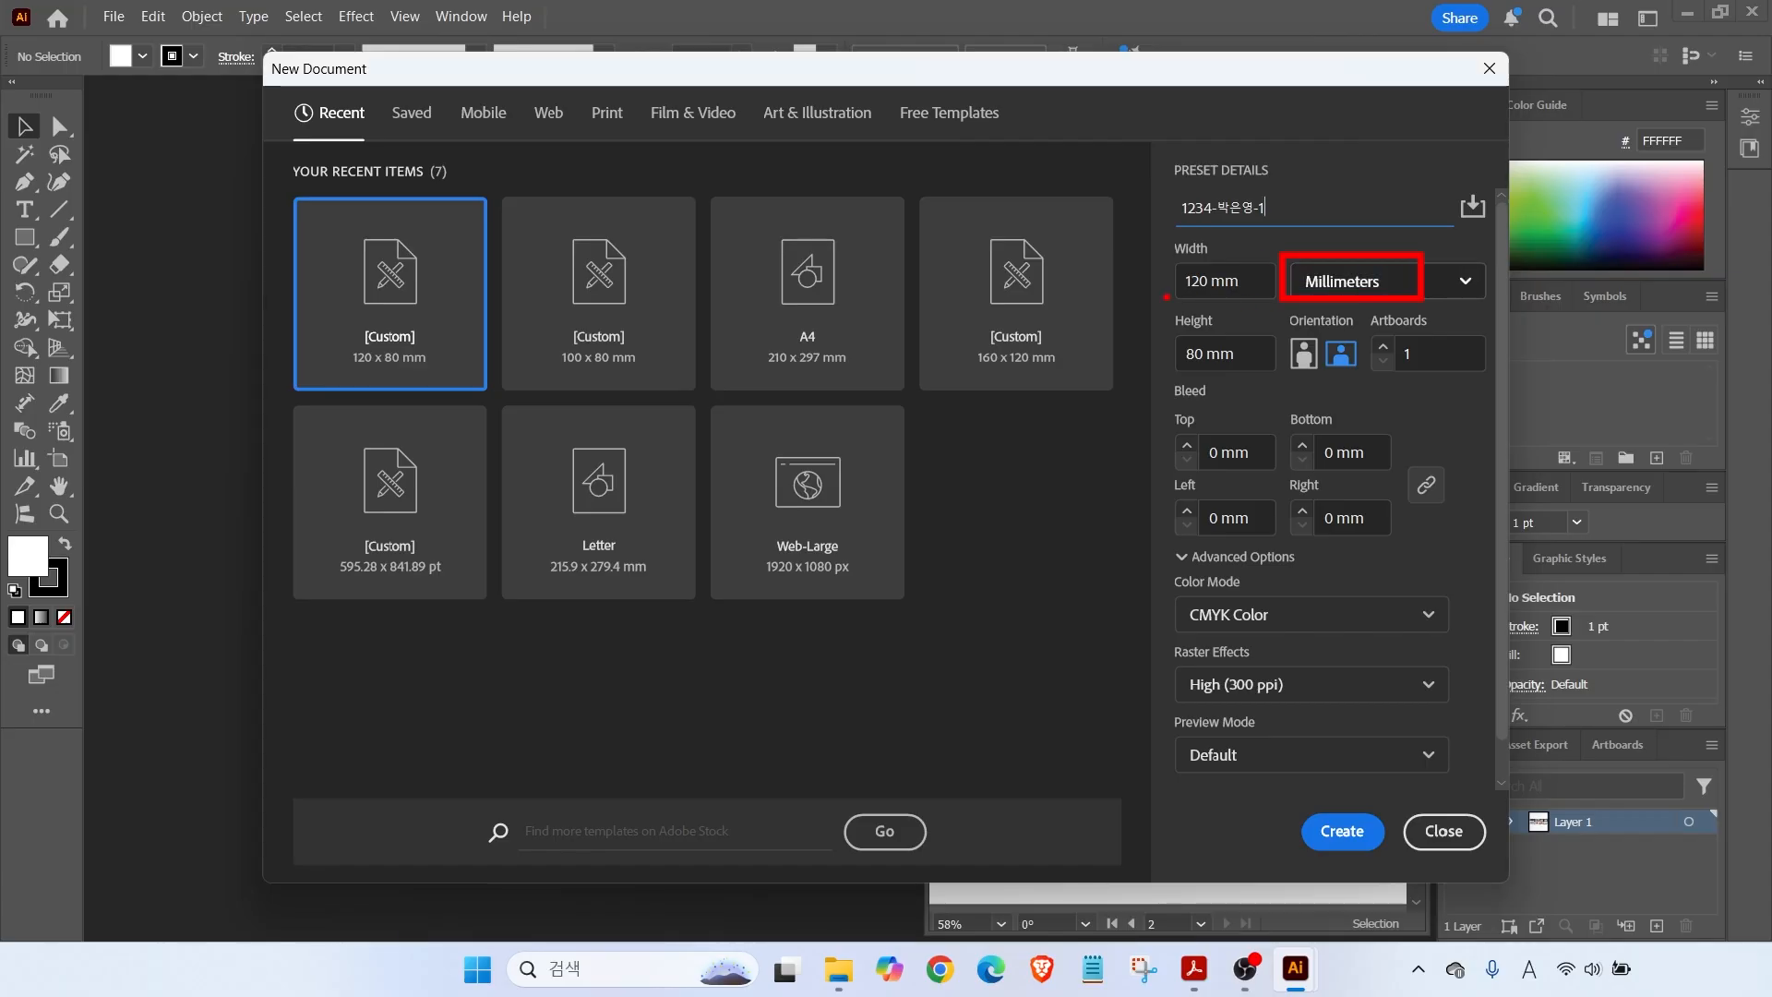
Set the width to 100 mm and create the 100 × 80 mm document.
{"action": "key", "text": "Tab"}
{"action": "type", "text": "100"}
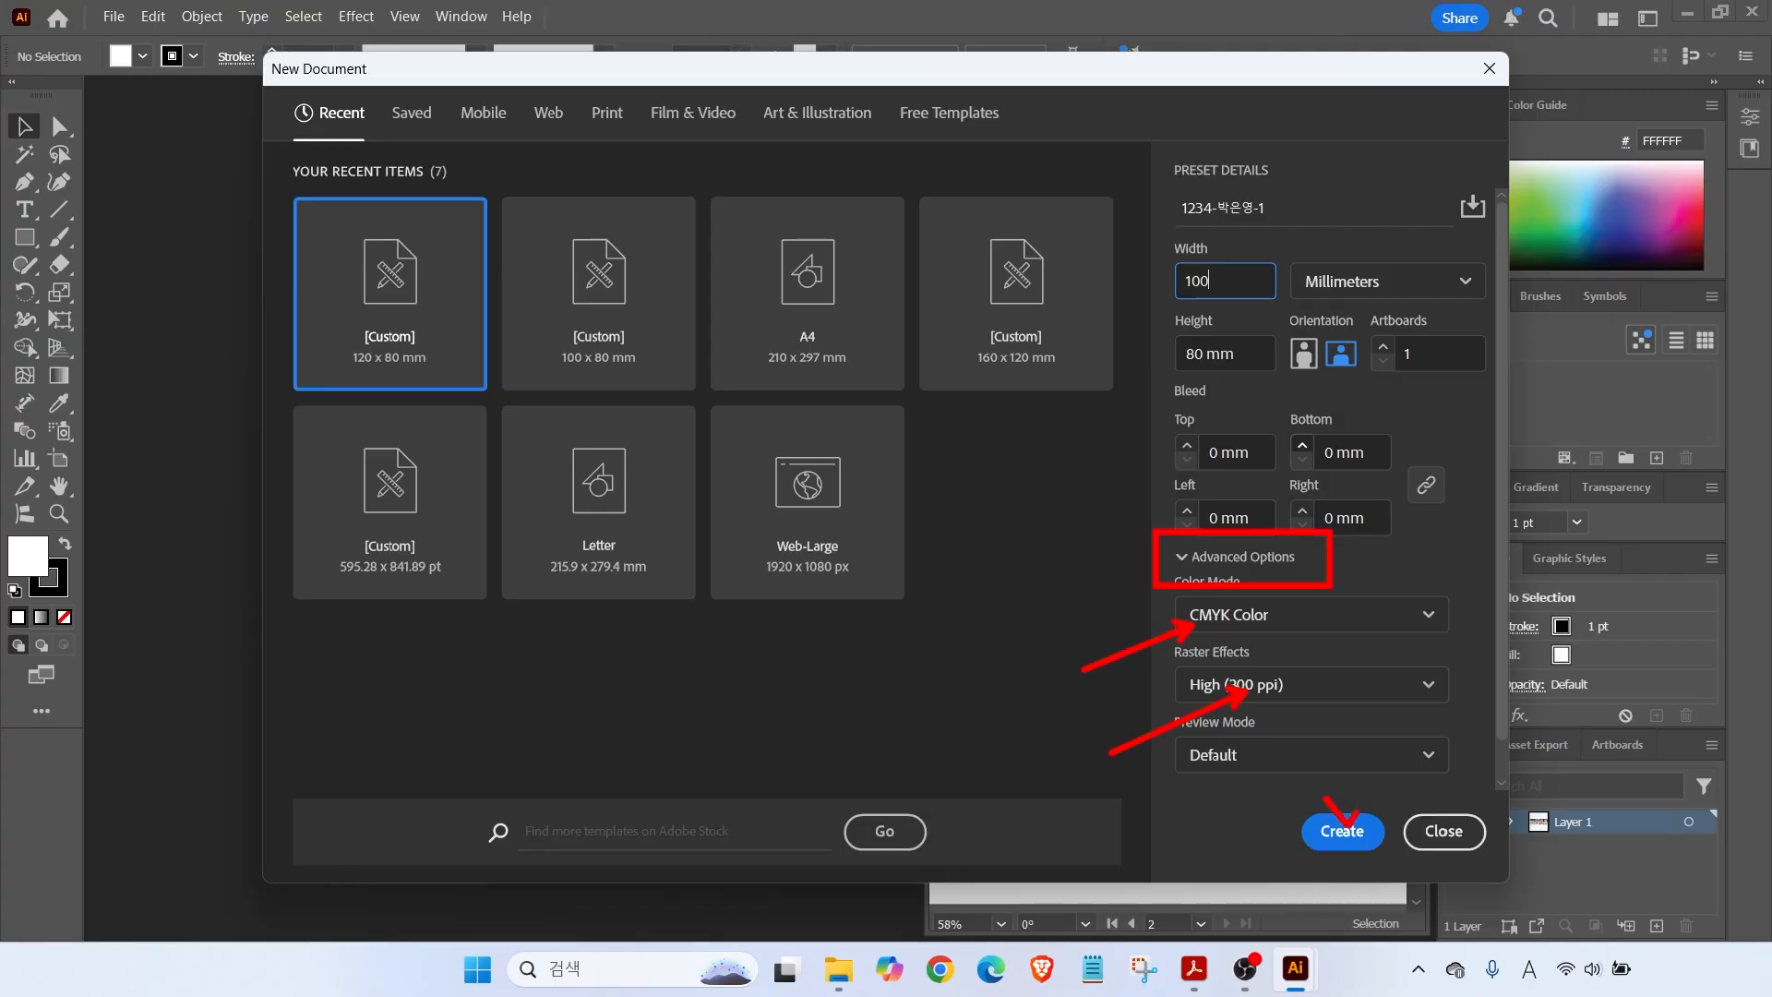
{"action": "left_click", "coordinate": [1346, 828]}
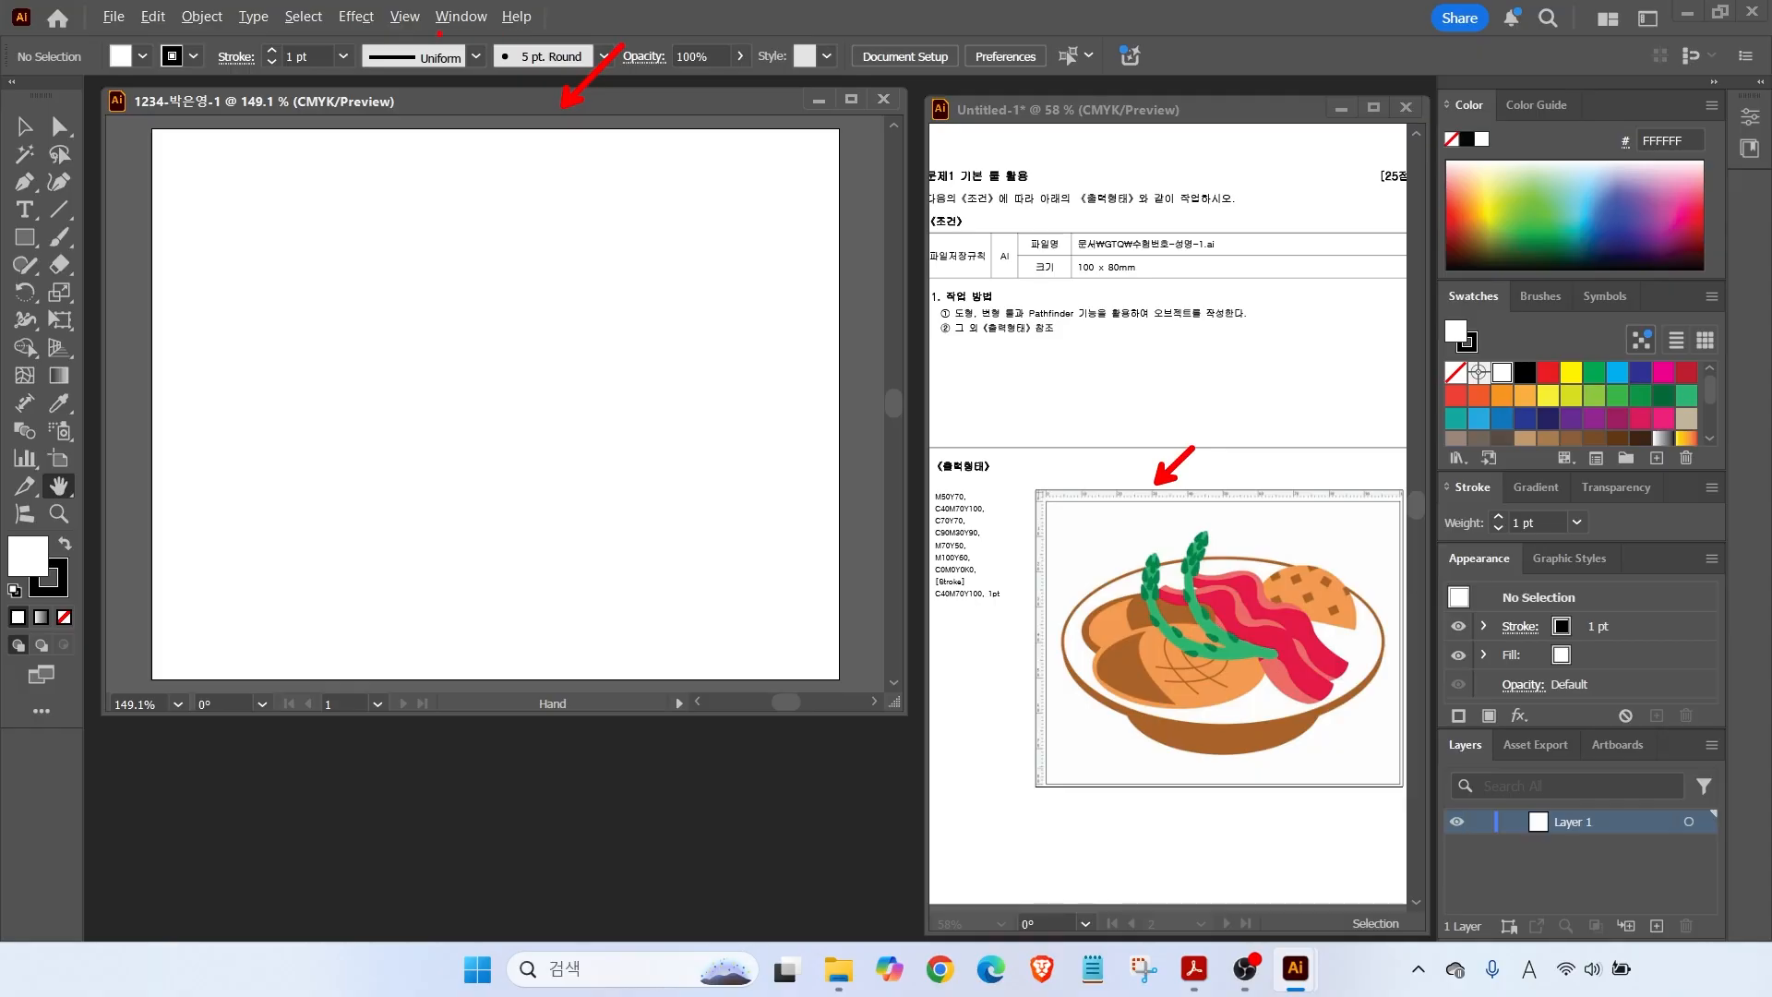
Turn on rulers for the blank 100 × 80 mm document.
{"action": "left_click", "coordinate": [404, 17]}
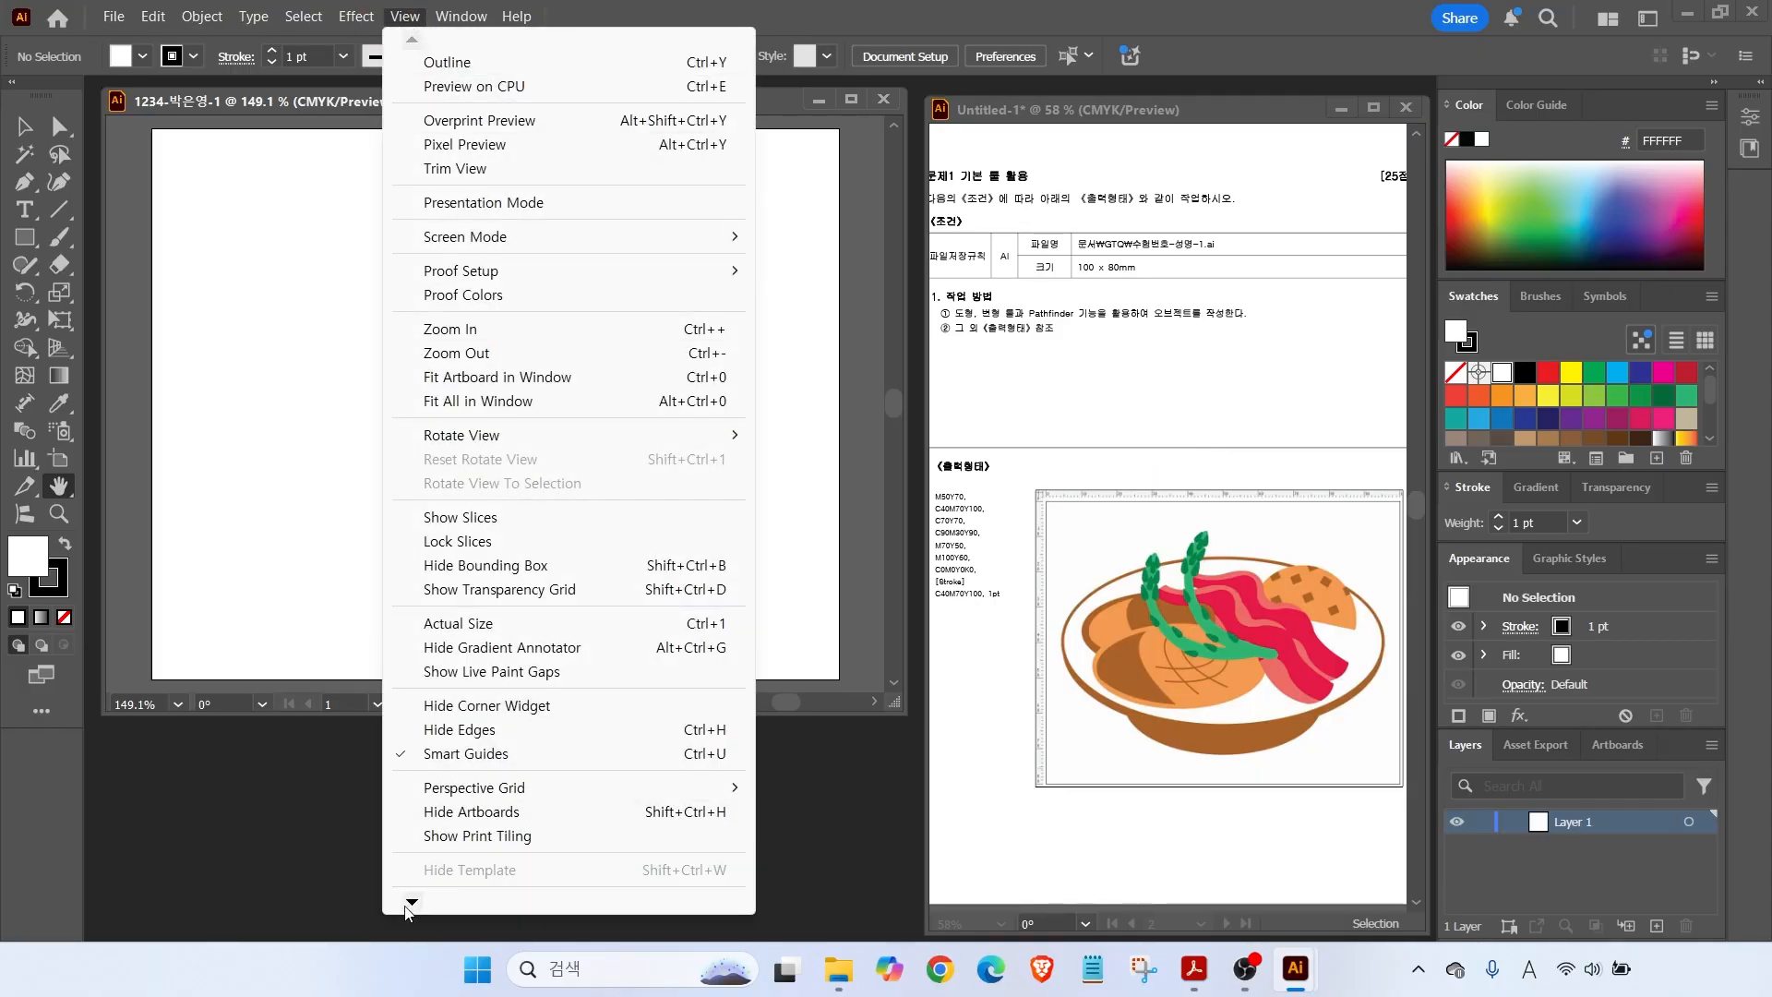
{"action": "mouse_move", "coordinate": [409, 905]}
{"action": "mouse_move", "coordinate": [411, 764]}
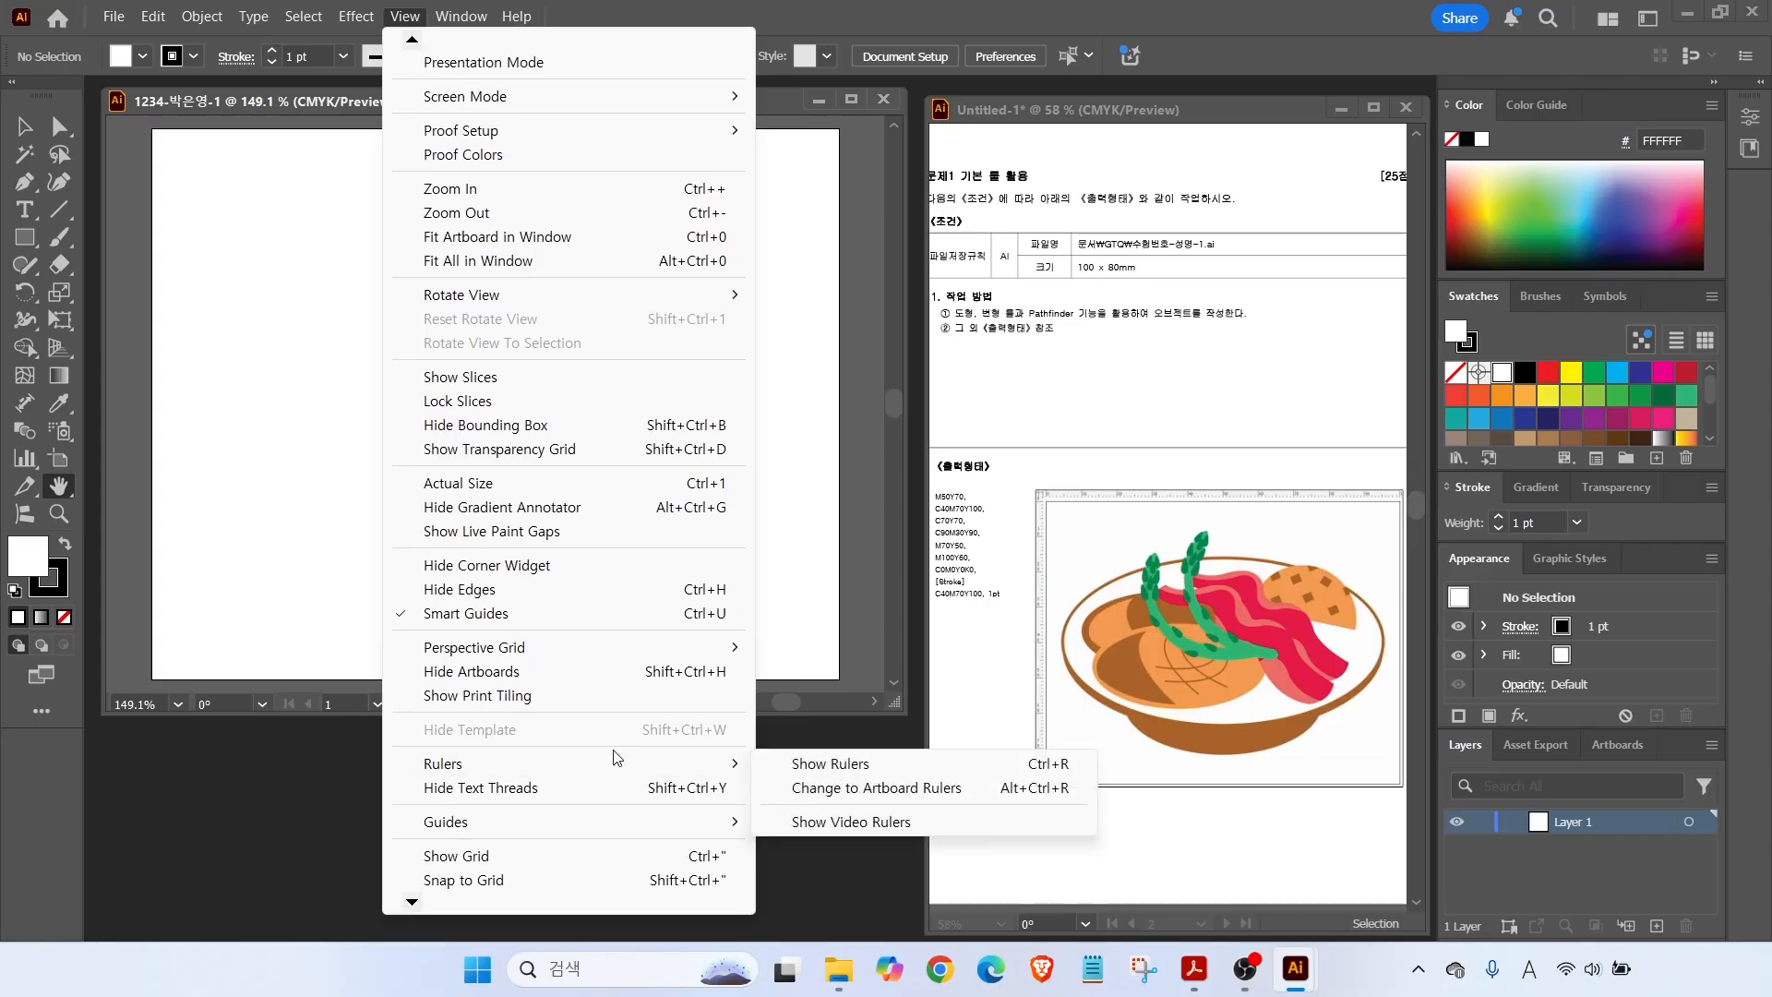
{"action": "left_click", "coordinate": [830, 764]}
{"action": "left_click_drag", "start_coordinate": [915, 467], "coordinate": [1037, 624]}
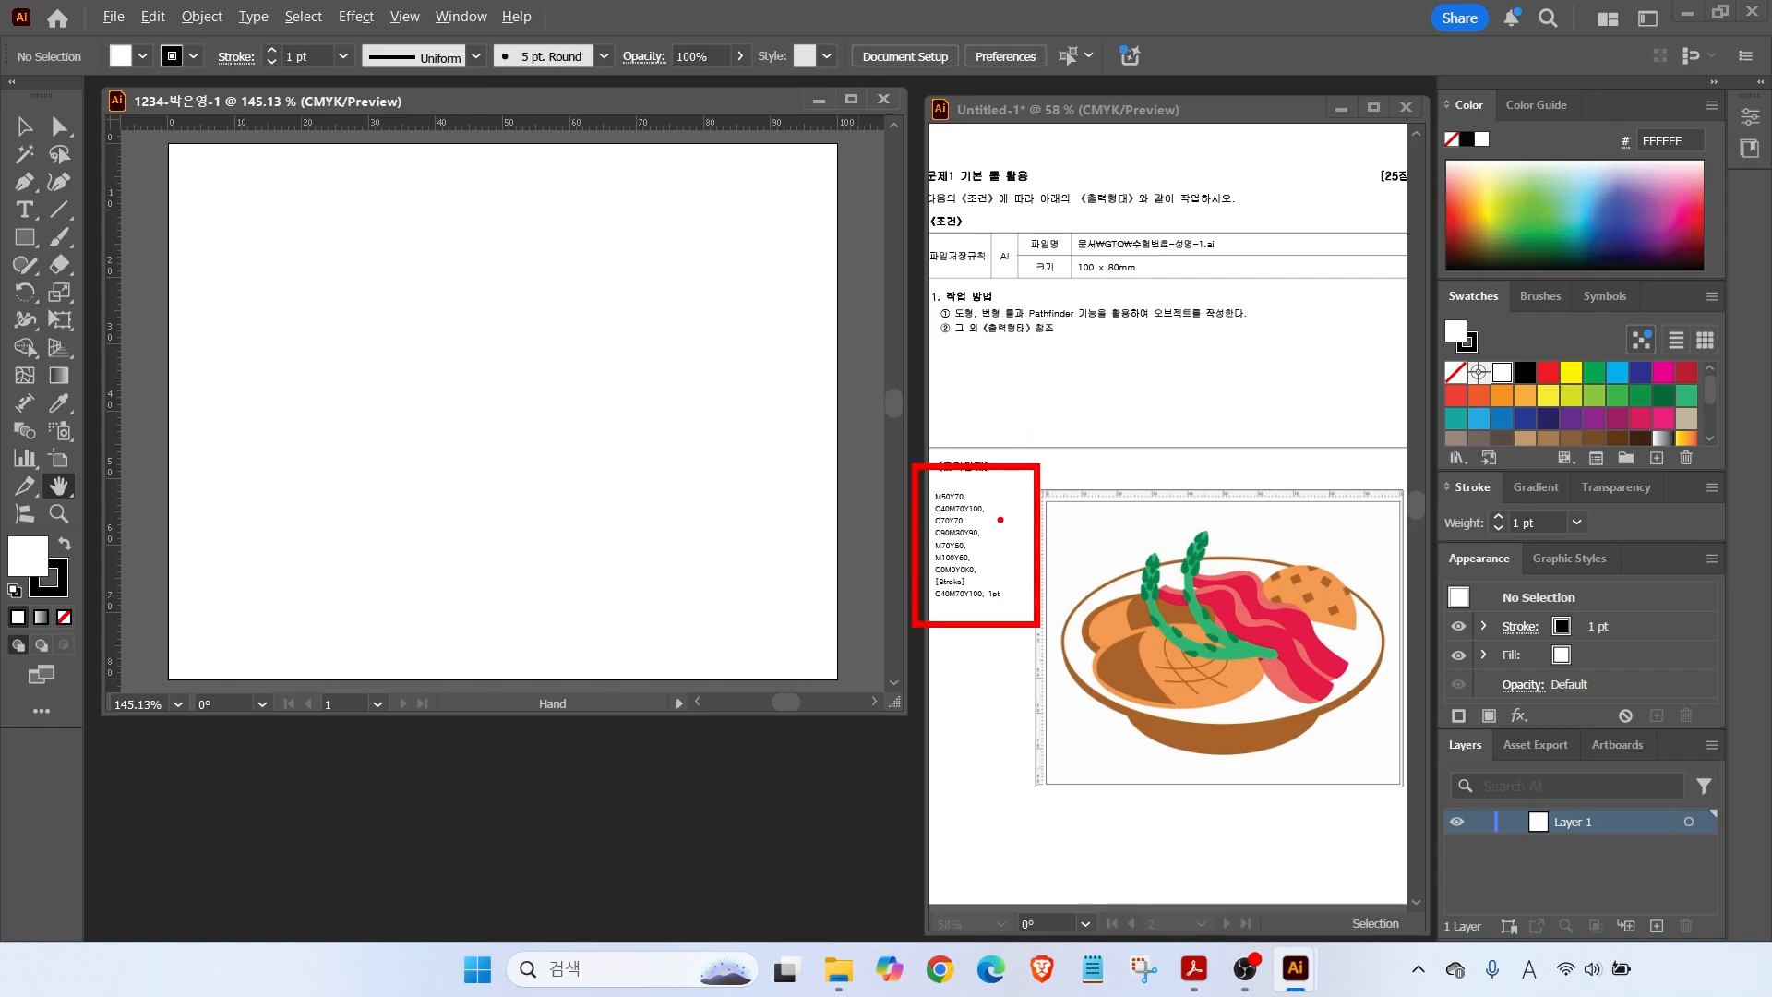
{"action": "left_click_drag", "start_coordinate": [1398, 270], "coordinate": [1743, 477]}
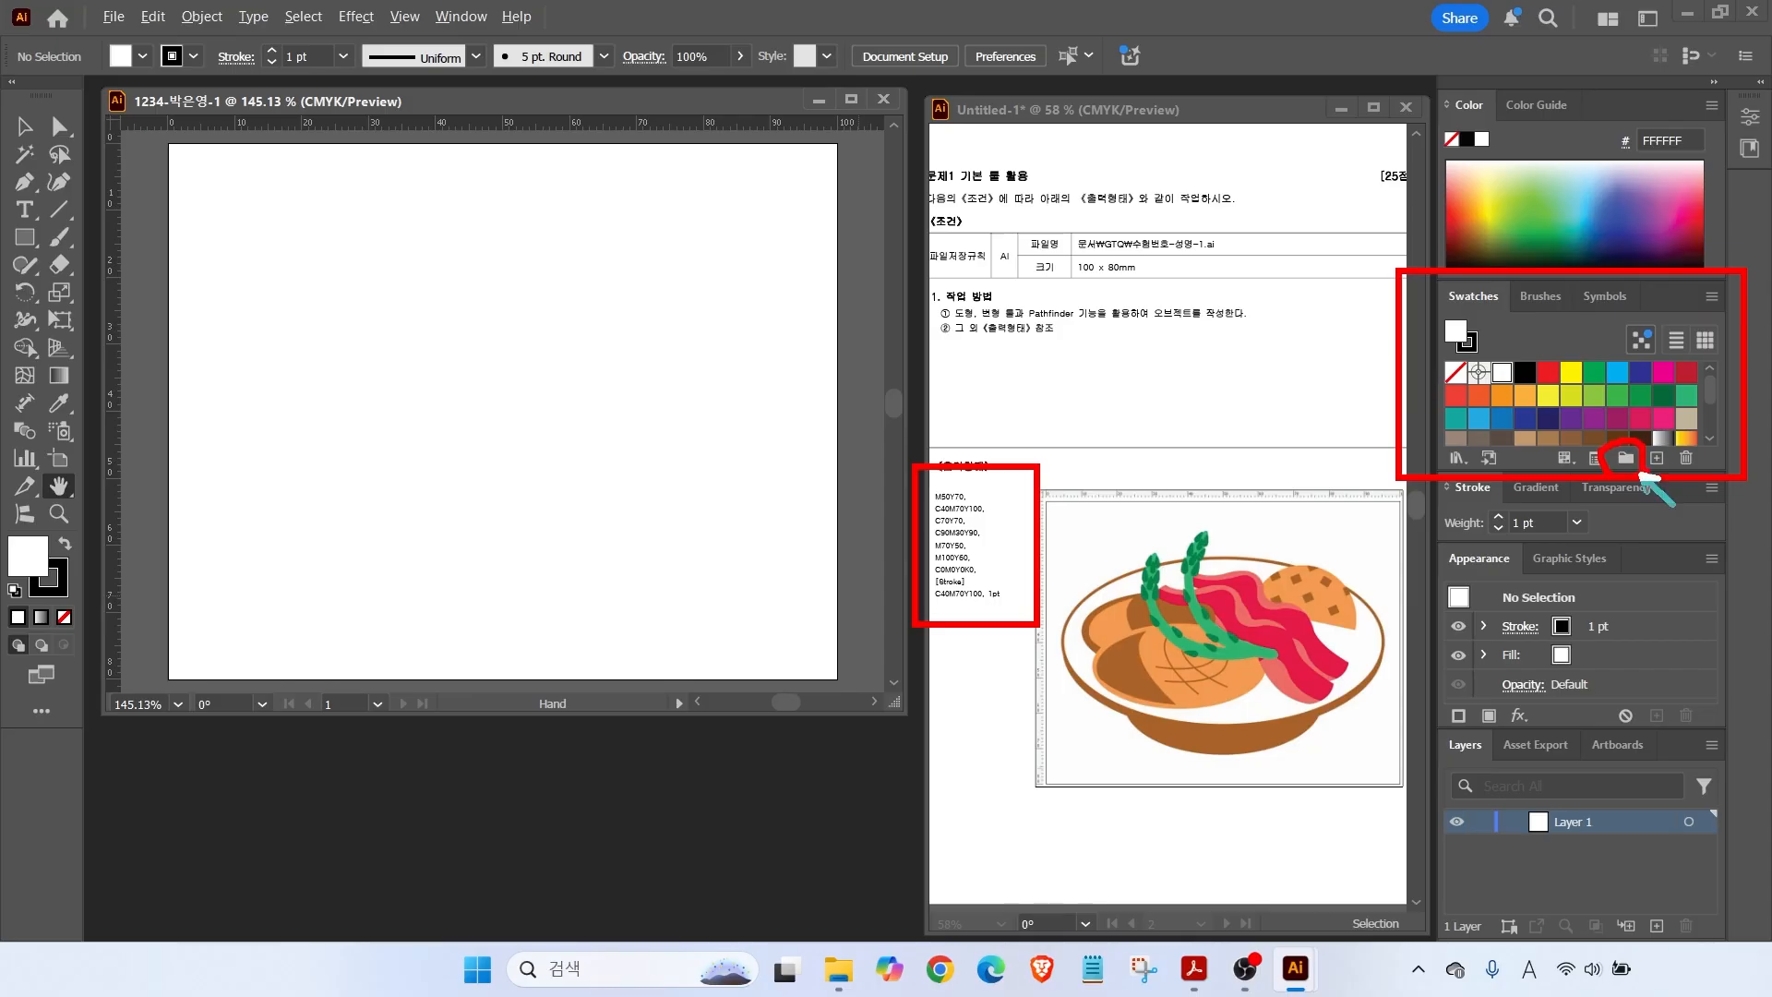
Create Swatch Group 1 and add an orange C0 M50 Y70 swatch.
{"action": "key", "text": "Escape"}
{"action": "left_click", "coordinate": [1624, 456]}
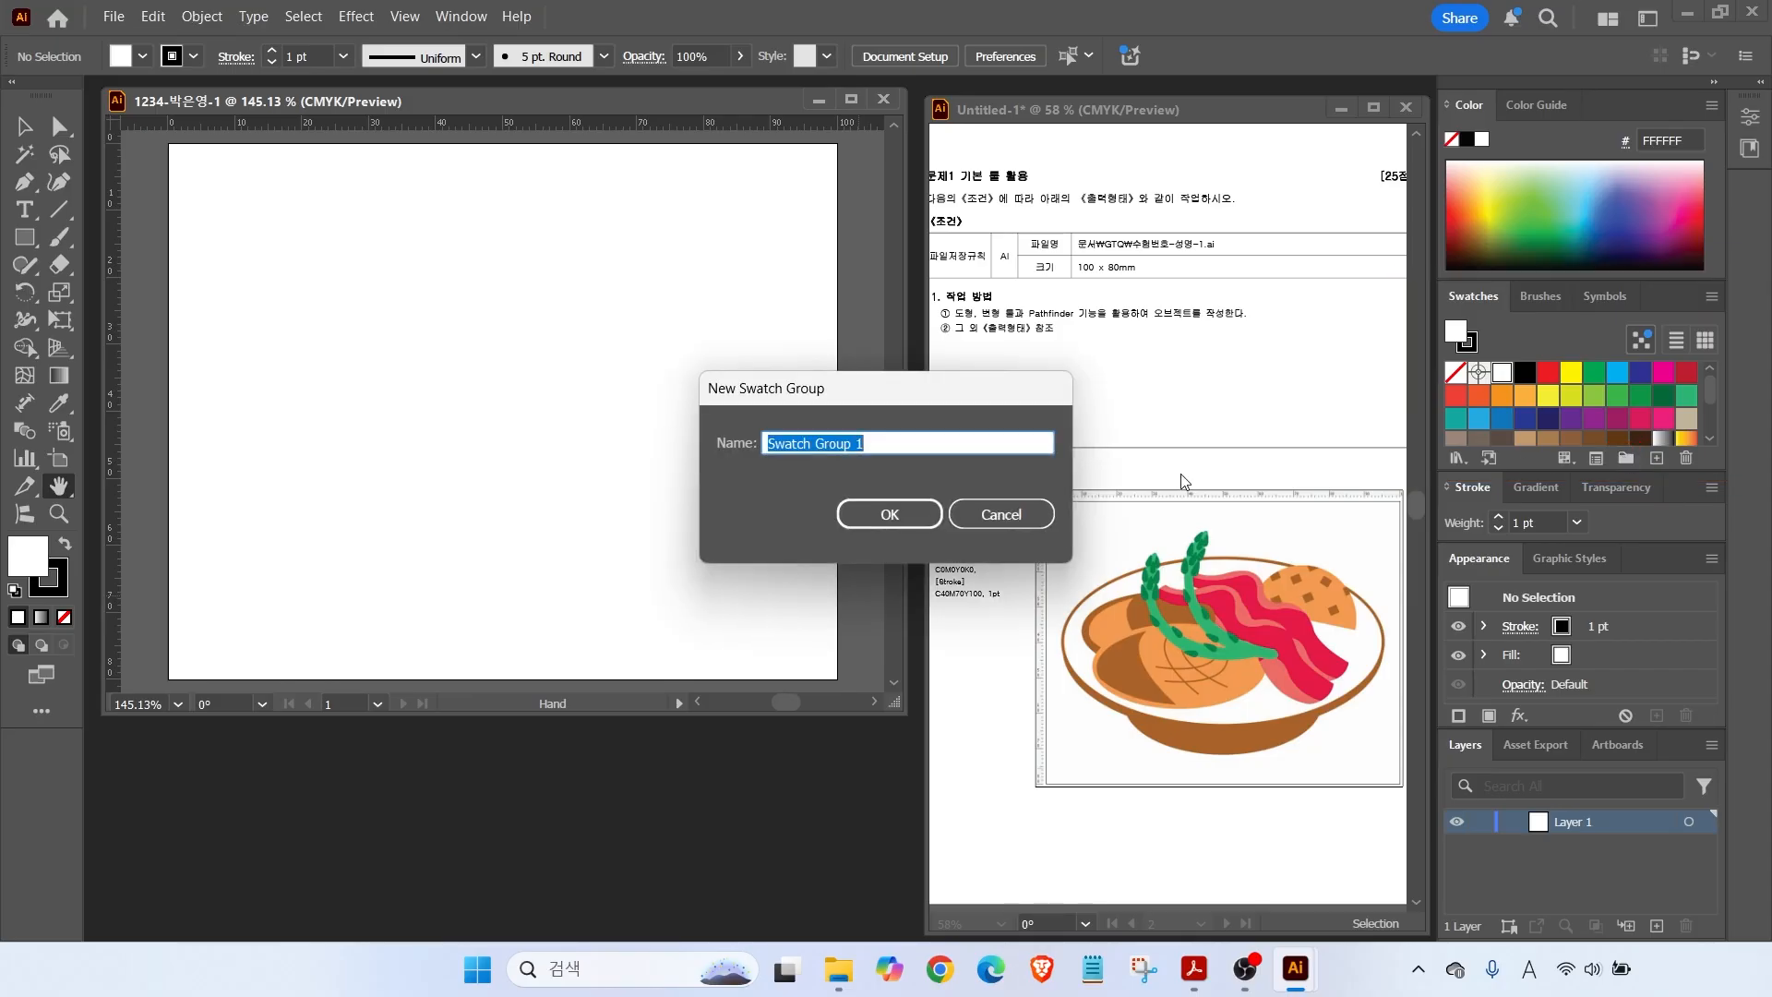
{"action": "left_click", "coordinate": [880, 507]}
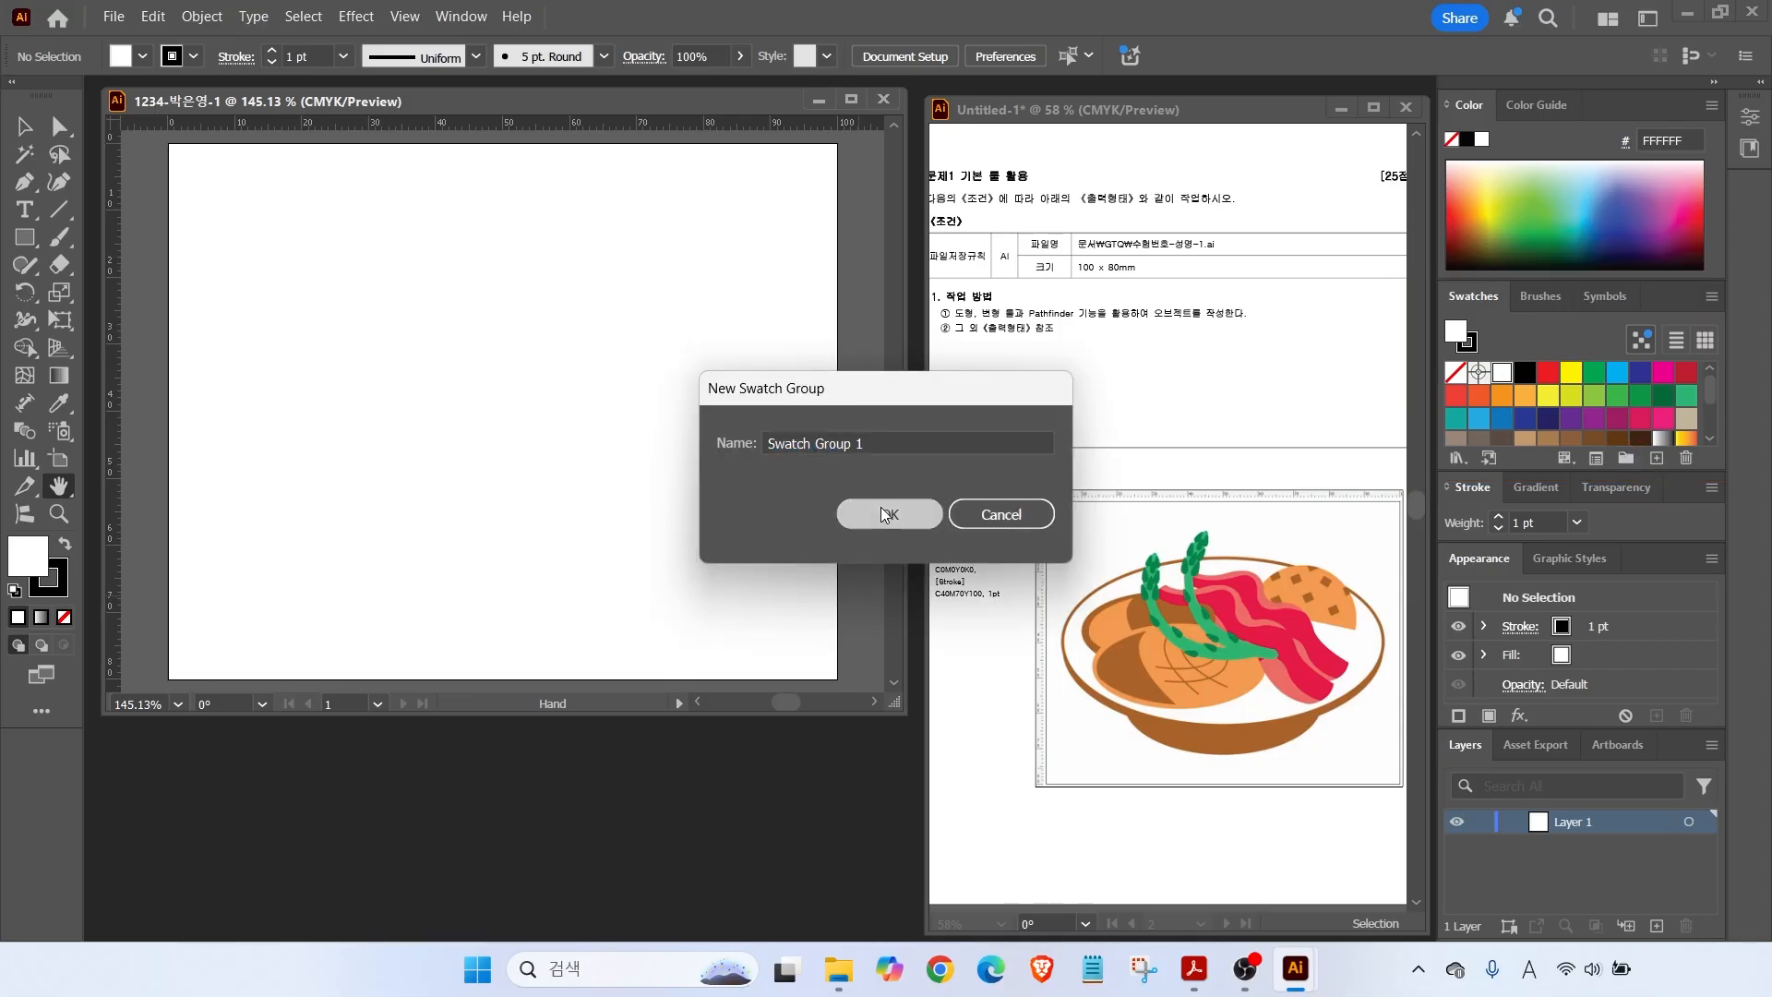
{"action": "left_click", "coordinate": [1659, 458]}
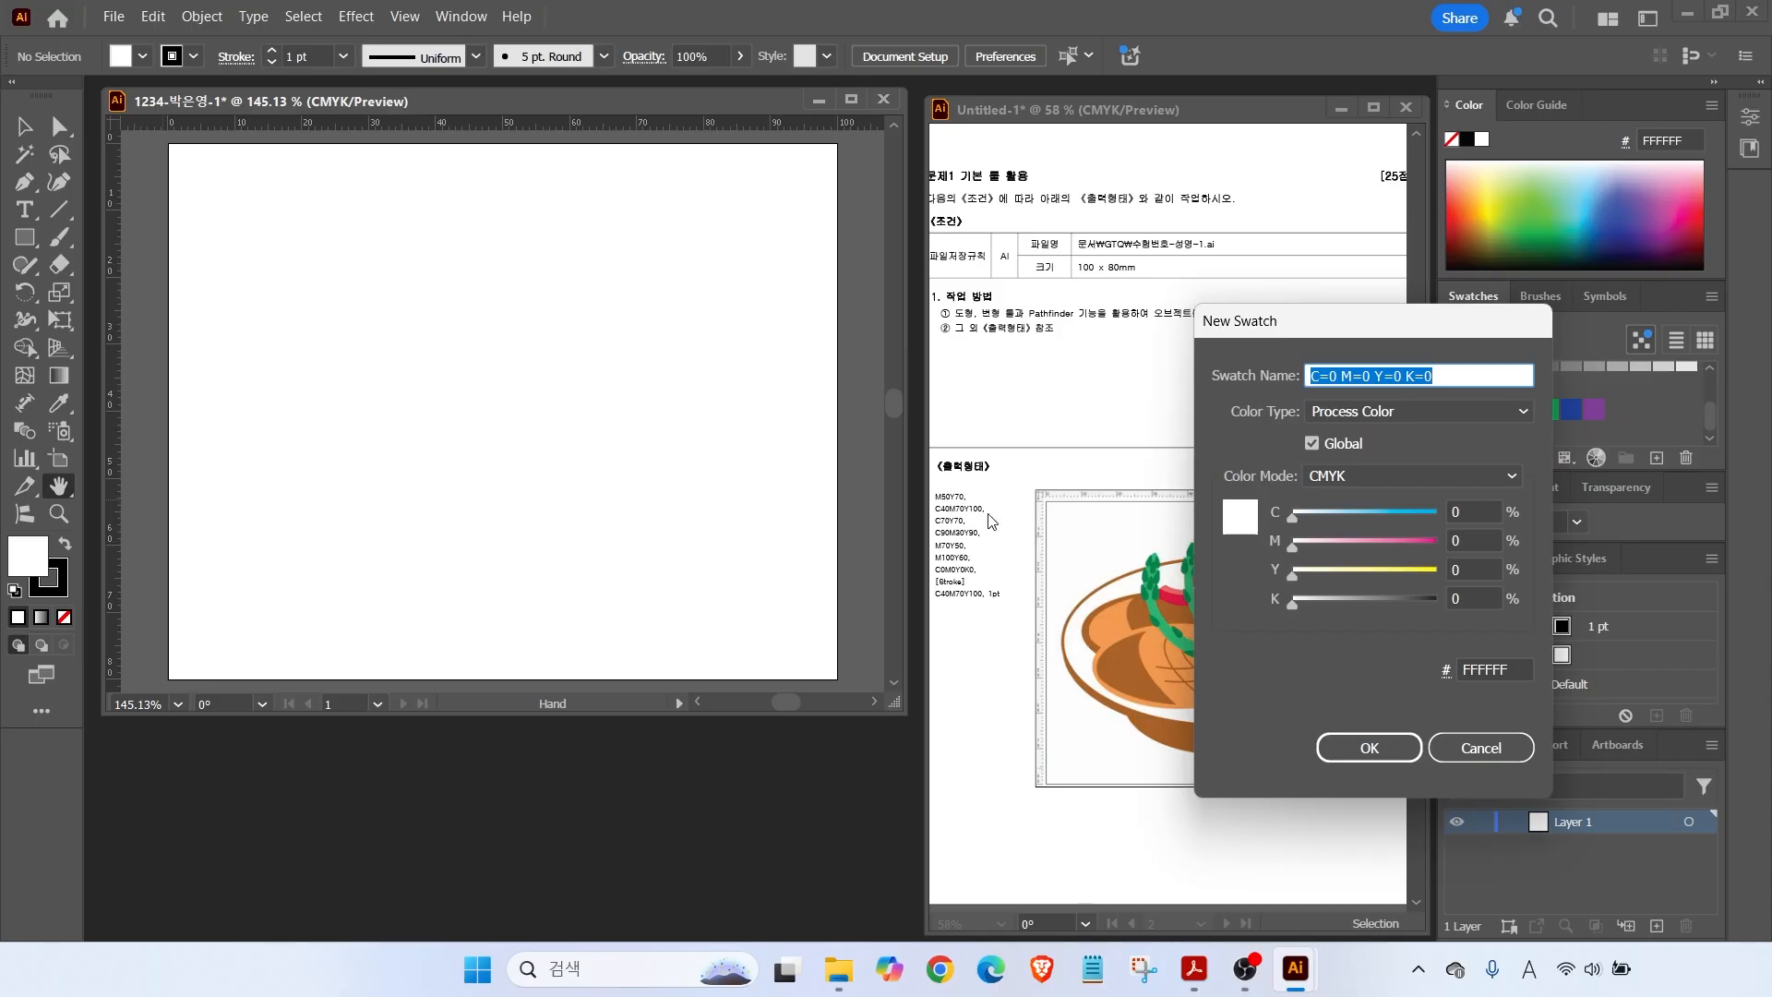
{"action": "key", "text": "ctrl"}
{"action": "left_click", "coordinate": [1474, 541]}
{"action": "type", "text": "50"}
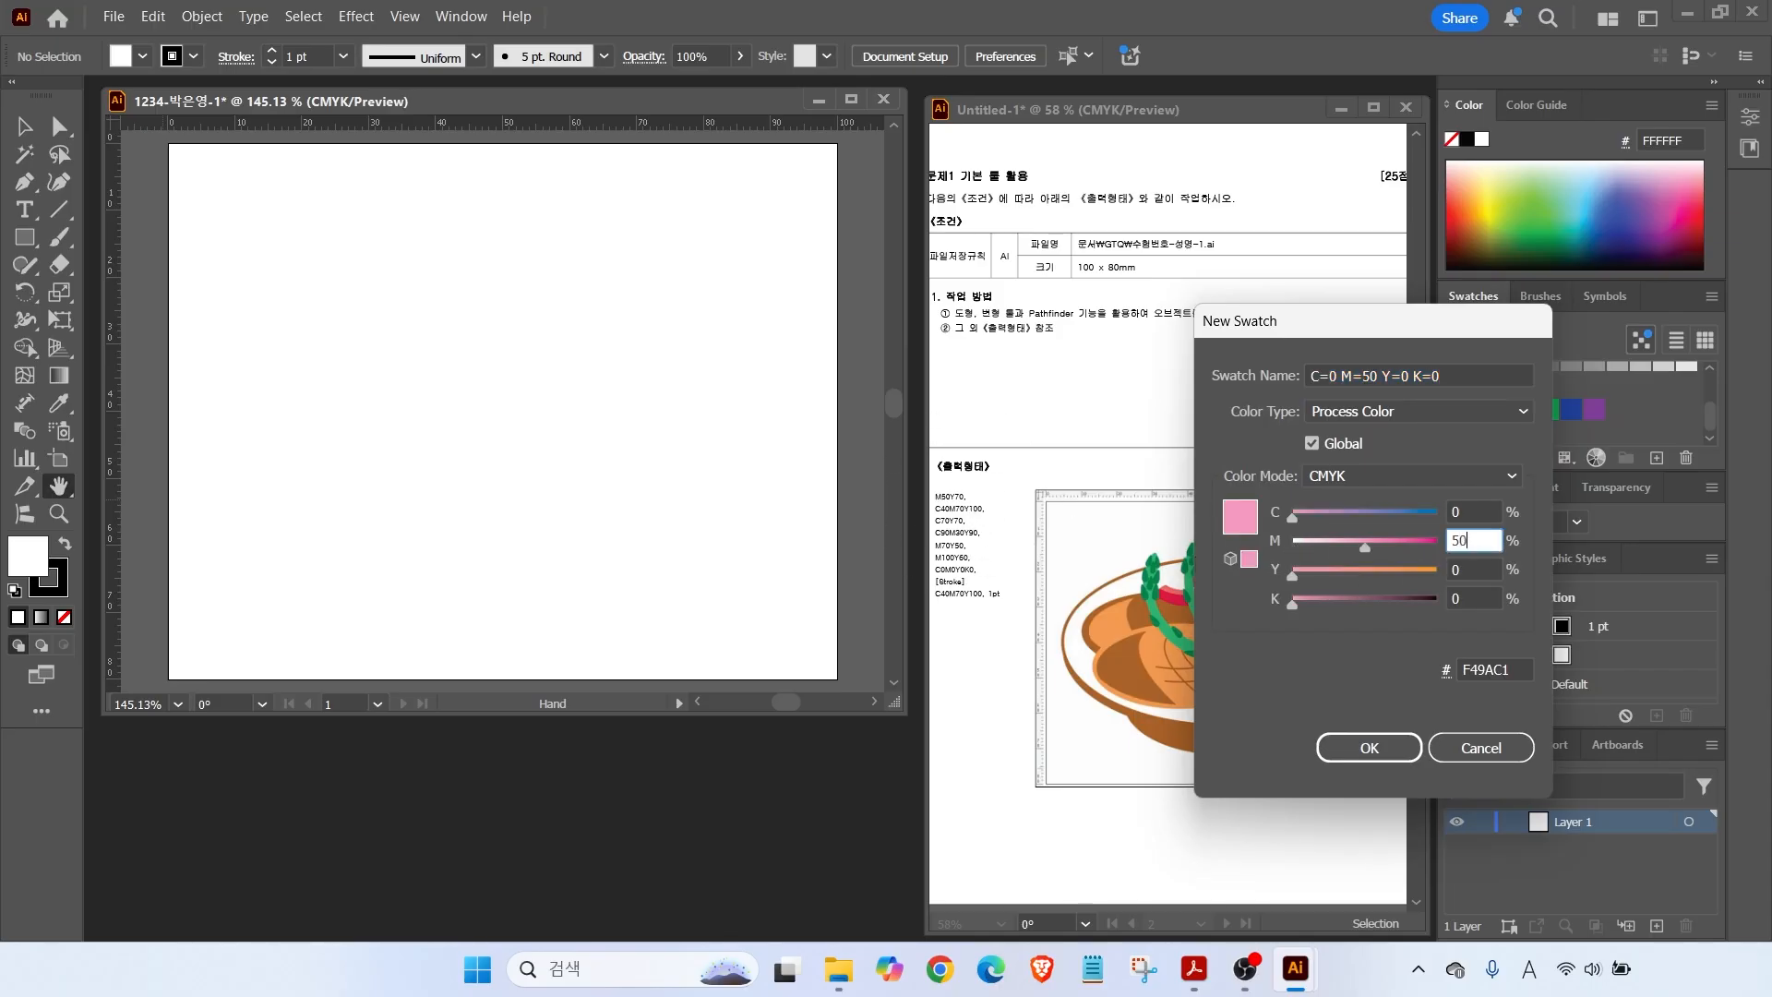
{"action": "key", "text": "Tab"}
{"action": "type", "text": "70"}
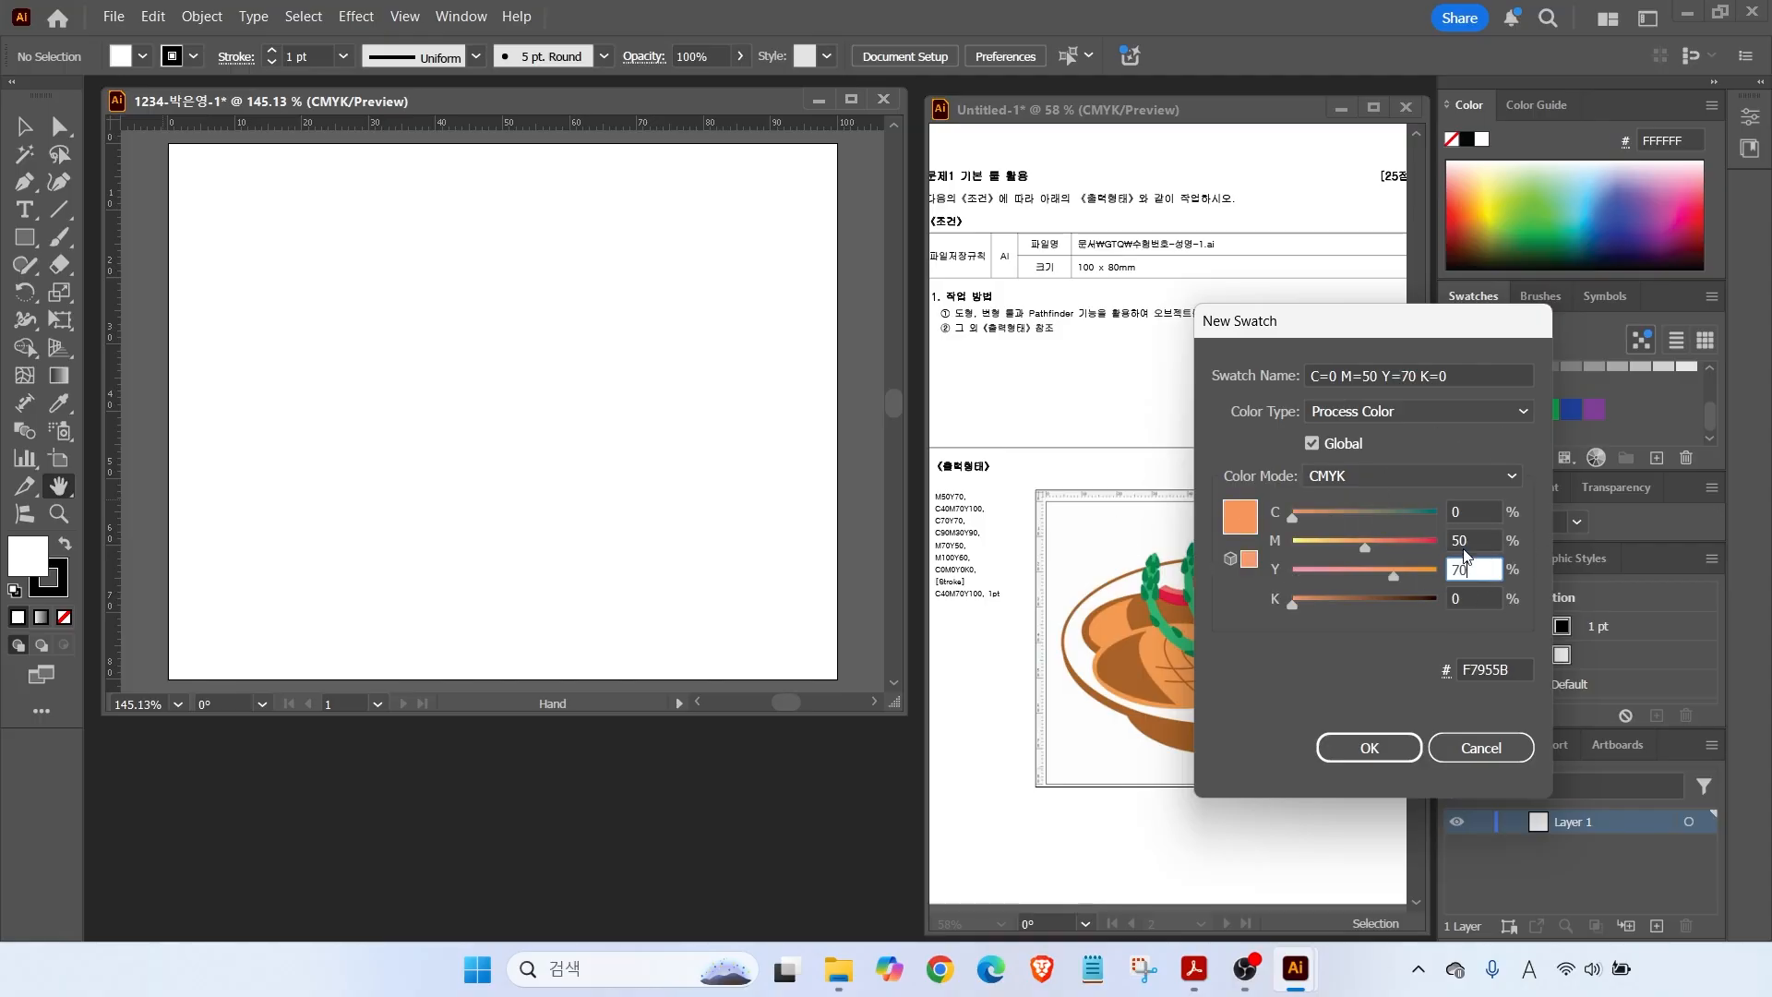
{"action": "left_click", "coordinate": [1353, 748]}
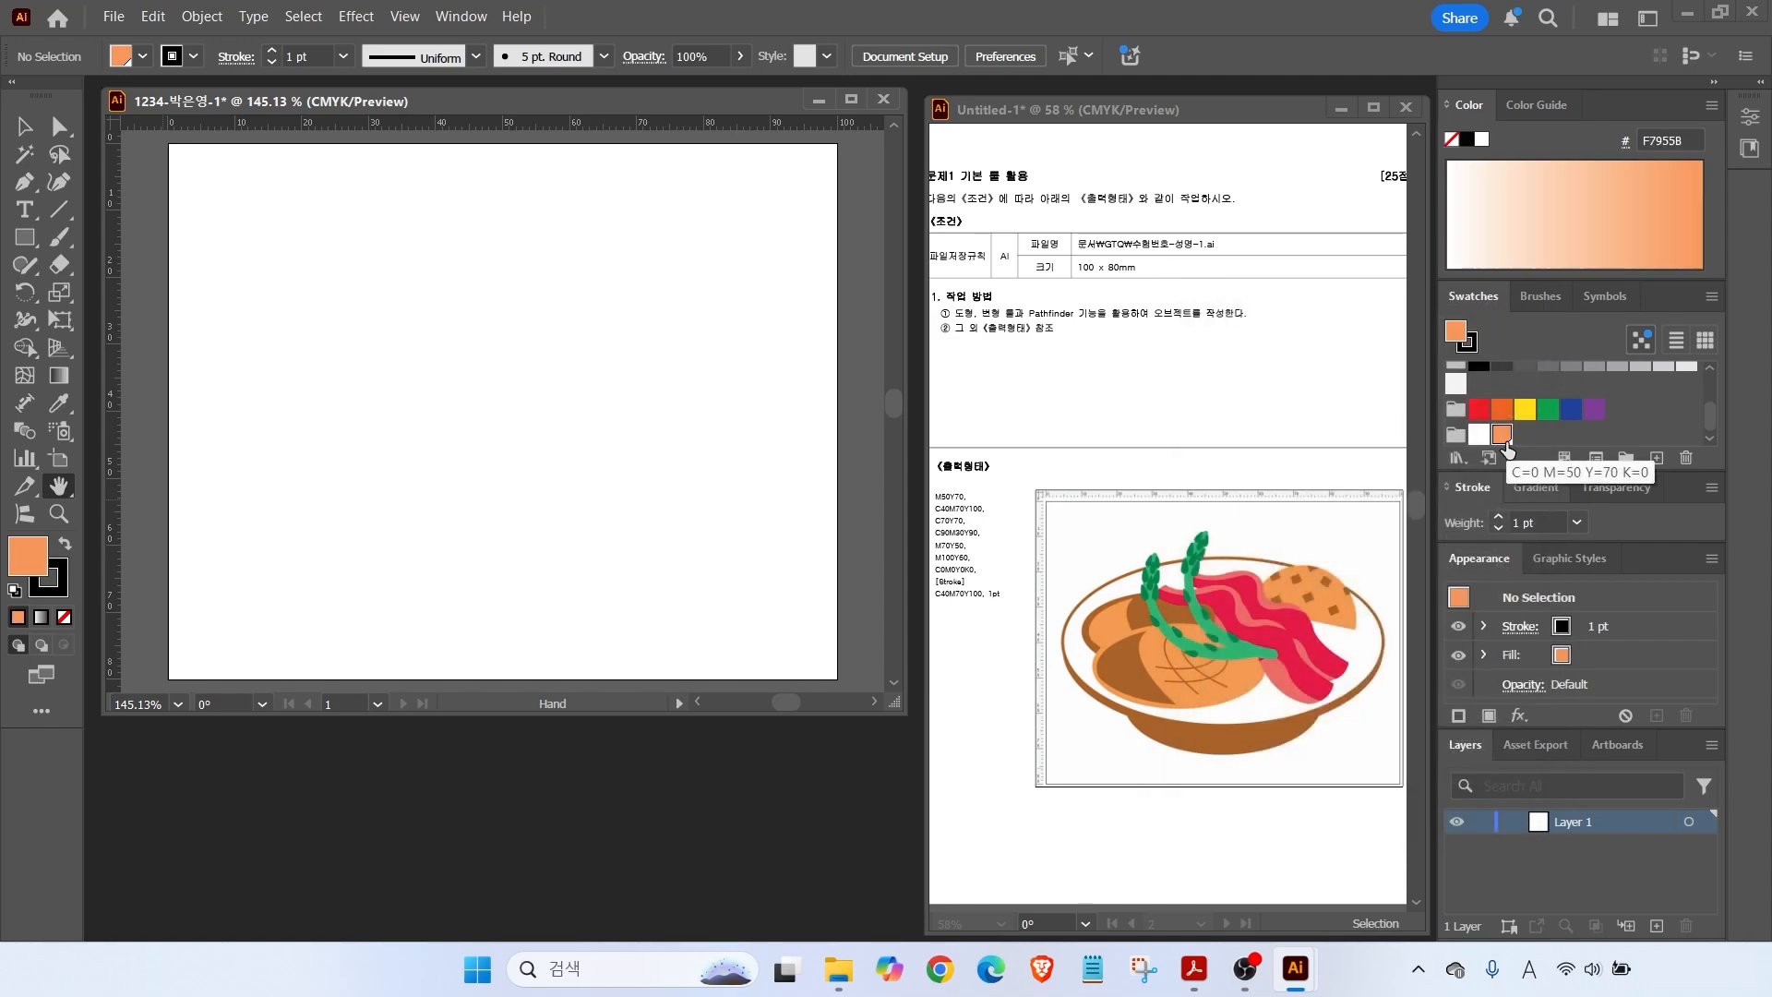
Add swatches C40 M70 Y100 and C70 M0 Y70.
{"action": "left_click", "coordinate": [1656, 459]}
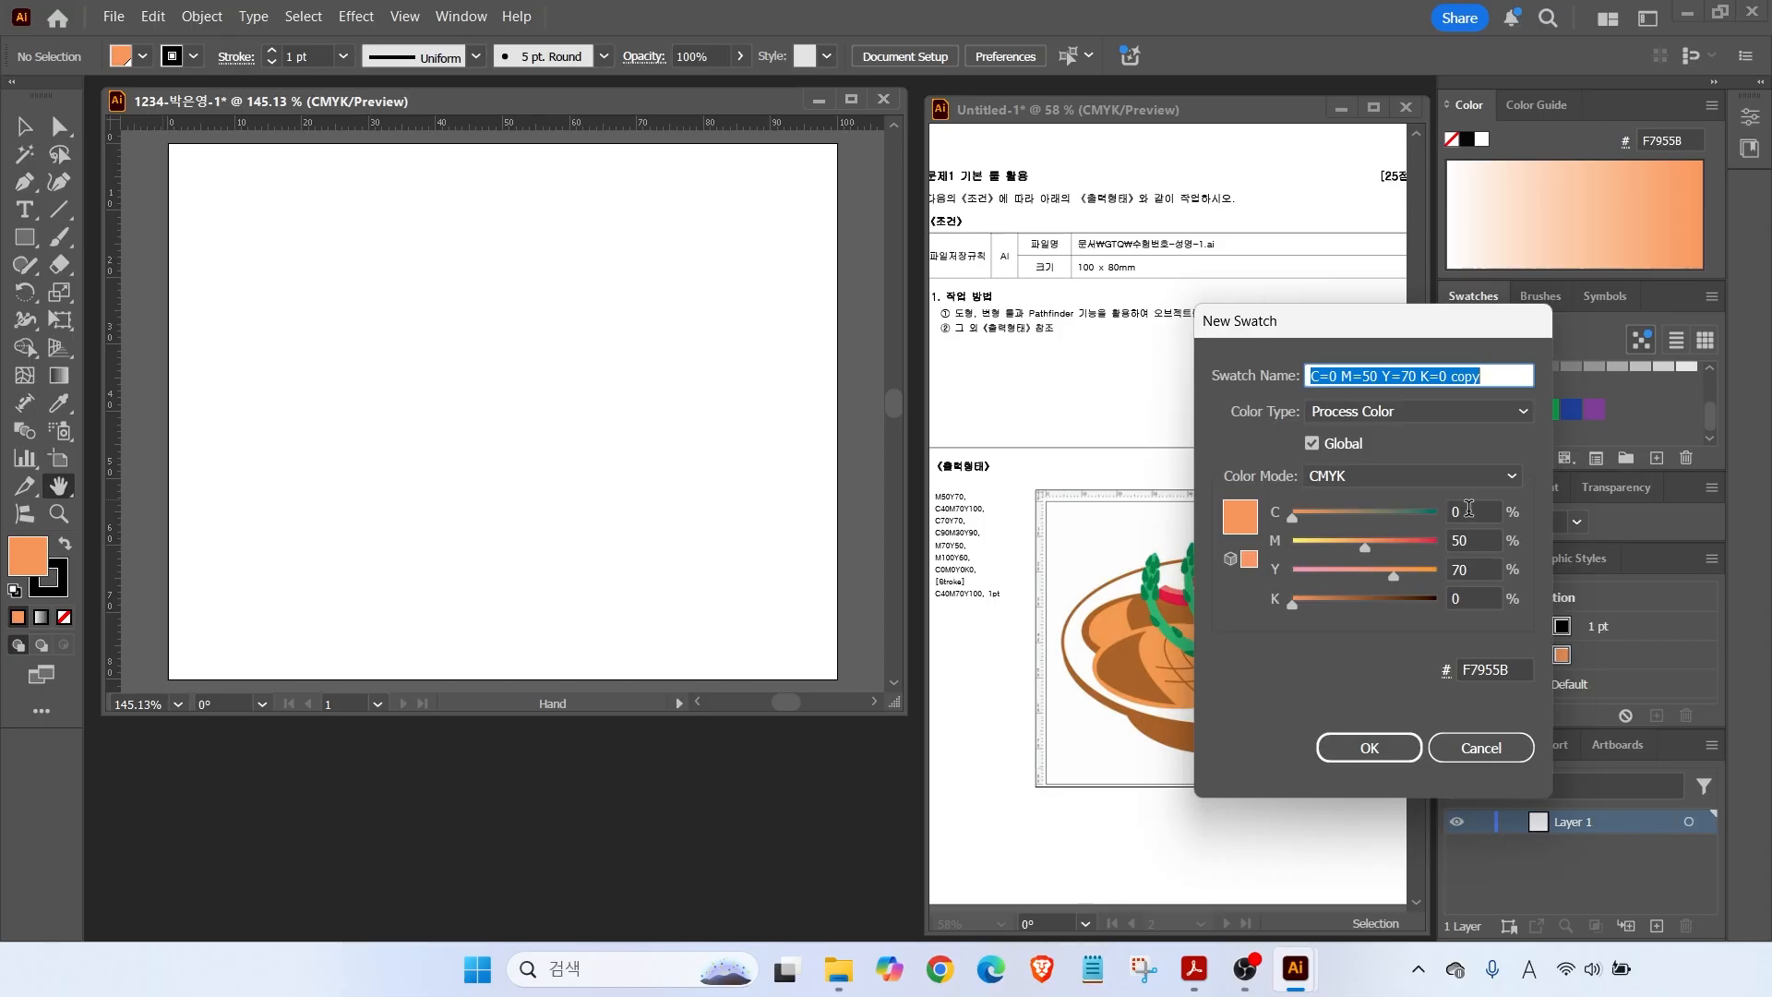
{"action": "left_click", "coordinate": [1477, 511]}
{"action": "type", "text": "40"}
{"action": "key", "text": "Tab"}
{"action": "type", "text": "70"}
{"action": "key", "text": "Tab"}
{"action": "type", "text": "100"}
{"action": "key", "text": "Return"}
{"action": "left_click", "coordinate": [1656, 459]}
{"action": "type", "text": "70"}
{"action": "key", "text": "Tab"}
{"action": "type", "text": "0"}
{"action": "key", "text": "Tab"}
{"action": "type", "text": "70"}
{"action": "key", "text": "Tab"}
{"action": "key", "text": "Return"}
Add two more reference swatches, with cyan values 90 and 0.
{"action": "left_click", "coordinate": [1656, 459]}
{"action": "left_click_drag", "start_coordinate": [1481, 512], "coordinate": [788, 447]}
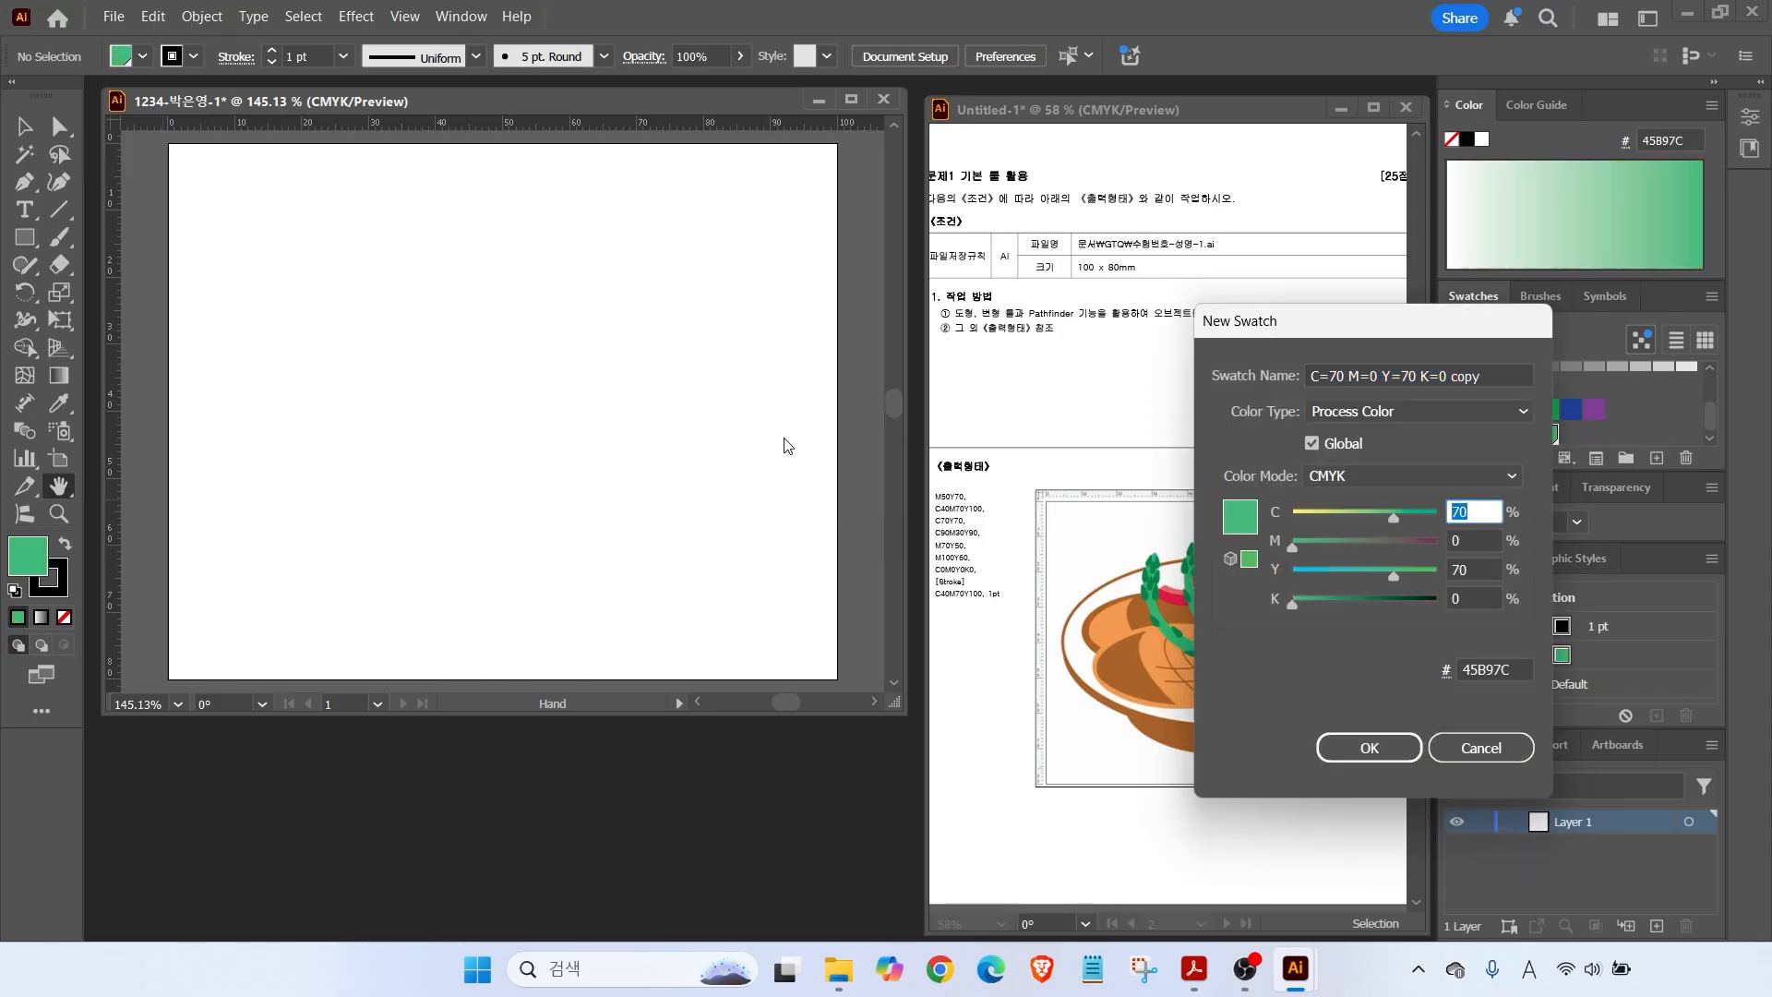
{"action": "type", "text": "90"}
{"action": "key", "text": "Tab"}
{"action": "type", "text": "3090"}
{"action": "key", "text": "Return"}
{"action": "left_click", "coordinate": [1656, 459]}
{"action": "left_click_drag", "start_coordinate": [1477, 511], "coordinate": [1278, 526]}
{"action": "type", "text": "0"}
{"action": "key", "text": "Tab"}
{"action": "type", "text": "70"}
Add the red C0 M100 Y60 and brown C40 M70 Y100 swatches.
{"action": "key", "text": "Tab"}
{"action": "key", "text": "Return"}
{"action": "left_click", "coordinate": [1656, 459]}
{"action": "left_click_drag", "start_coordinate": [1477, 541], "coordinate": [1216, 547]}
{"action": "type", "text": "100"}
{"action": "key", "text": "Tab"}
{"action": "type", "text": "60"}
{"action": "key", "text": "Tab"}
{"action": "key", "text": "Return"}
{"action": "left_click", "coordinate": [1656, 459]}
{"action": "left_click_drag", "start_coordinate": [1477, 511], "coordinate": [1228, 514]}
{"action": "type", "text": "40"}
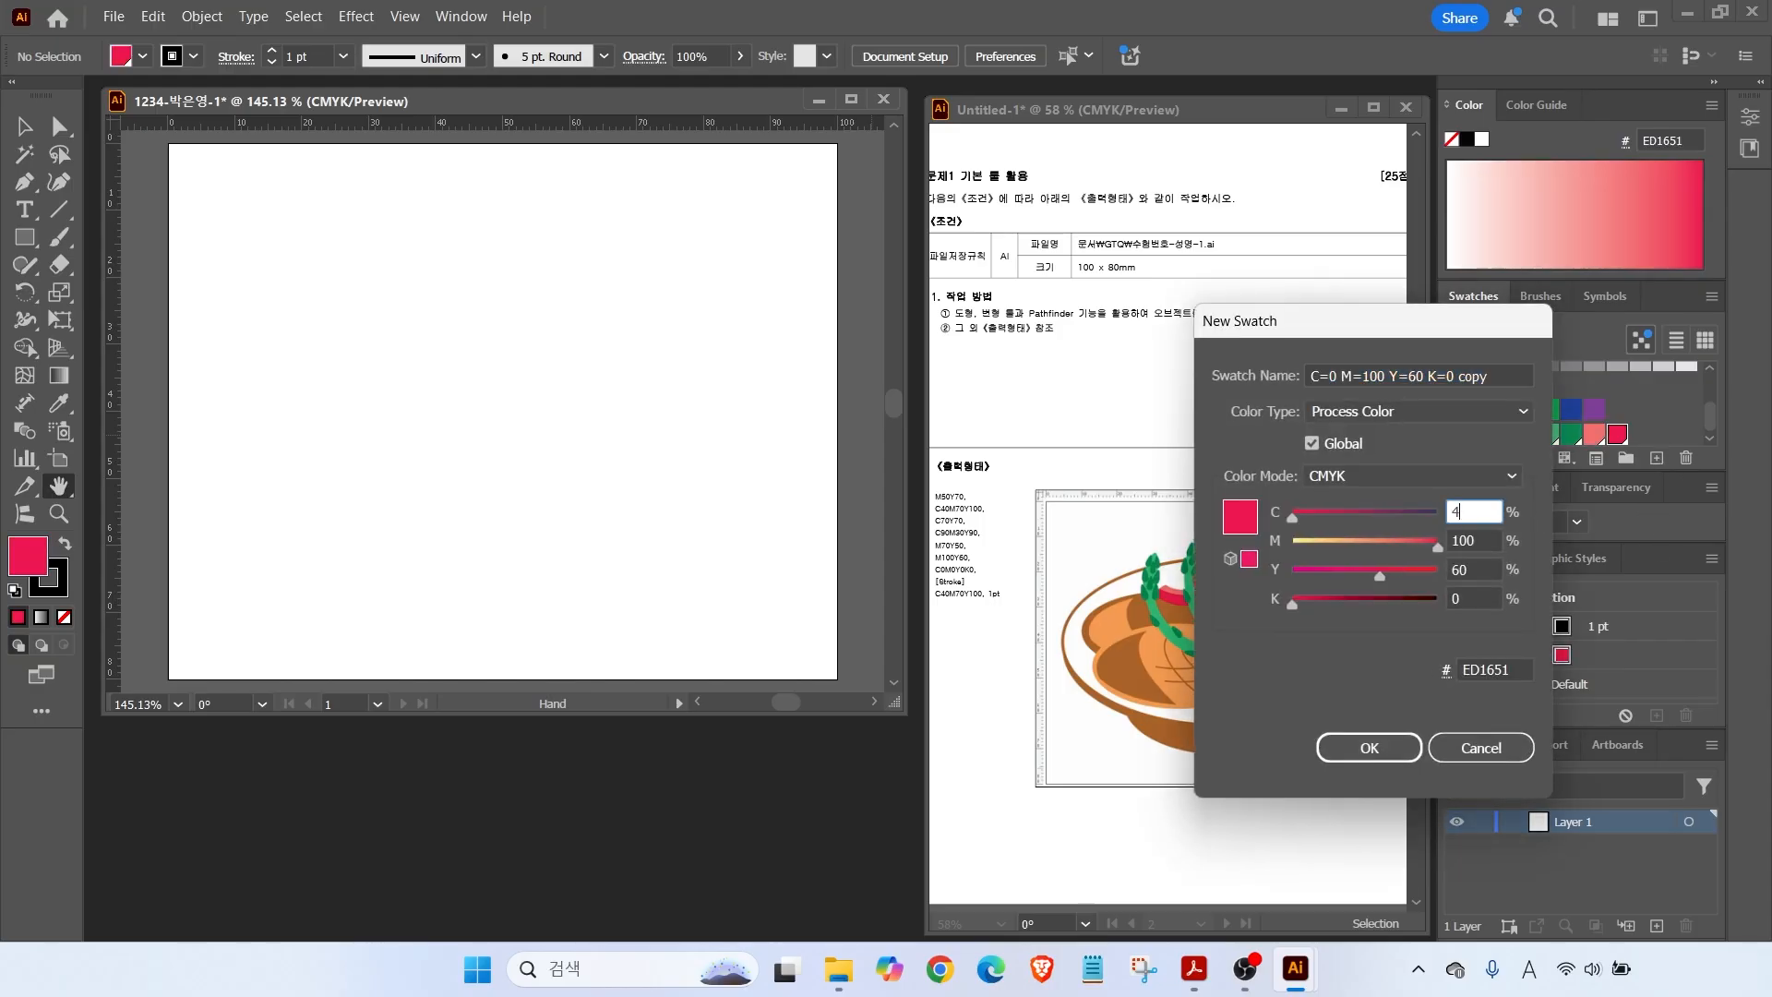
{"action": "key", "text": "Tab"}
{"action": "type", "text": "70"}
{"action": "key", "text": "Tab"}
{"action": "type", "text": "100"}
{"action": "key", "text": "Return"}
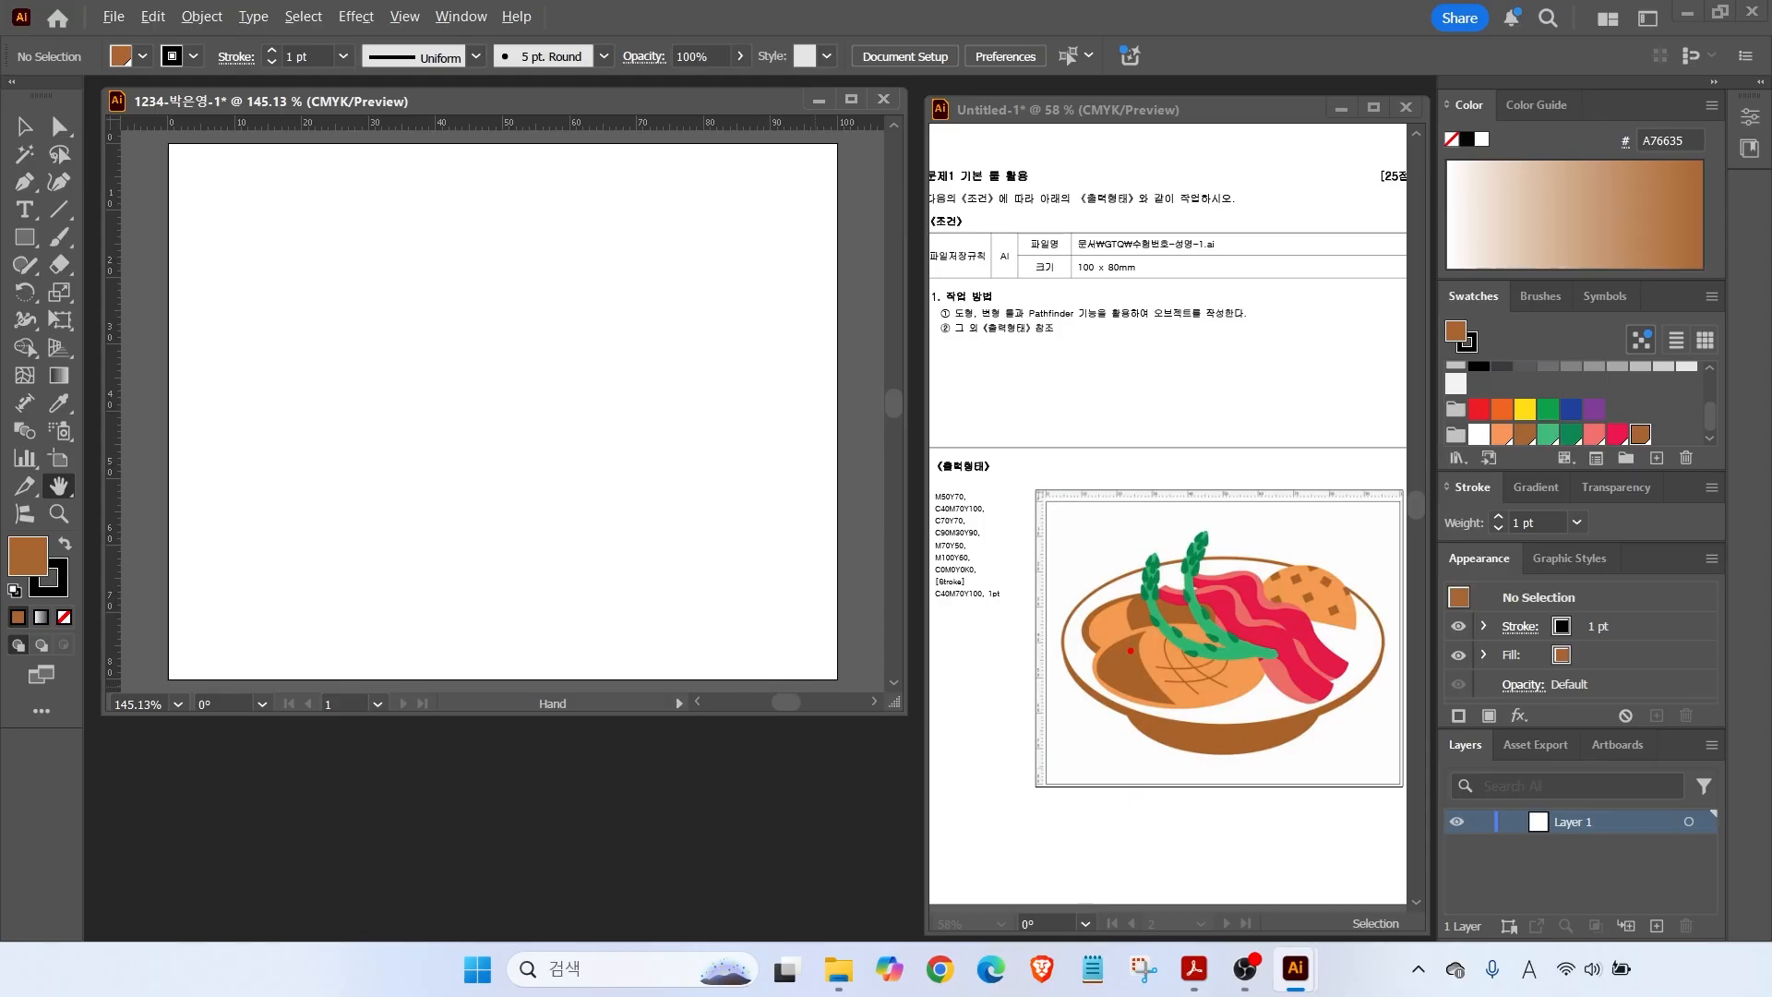
Place two horizontal guides marking the coffee bean's top and bottom on the artboard.
{"action": "left_click_drag", "start_coordinate": [1255, 556], "coordinate": [969, 556]}
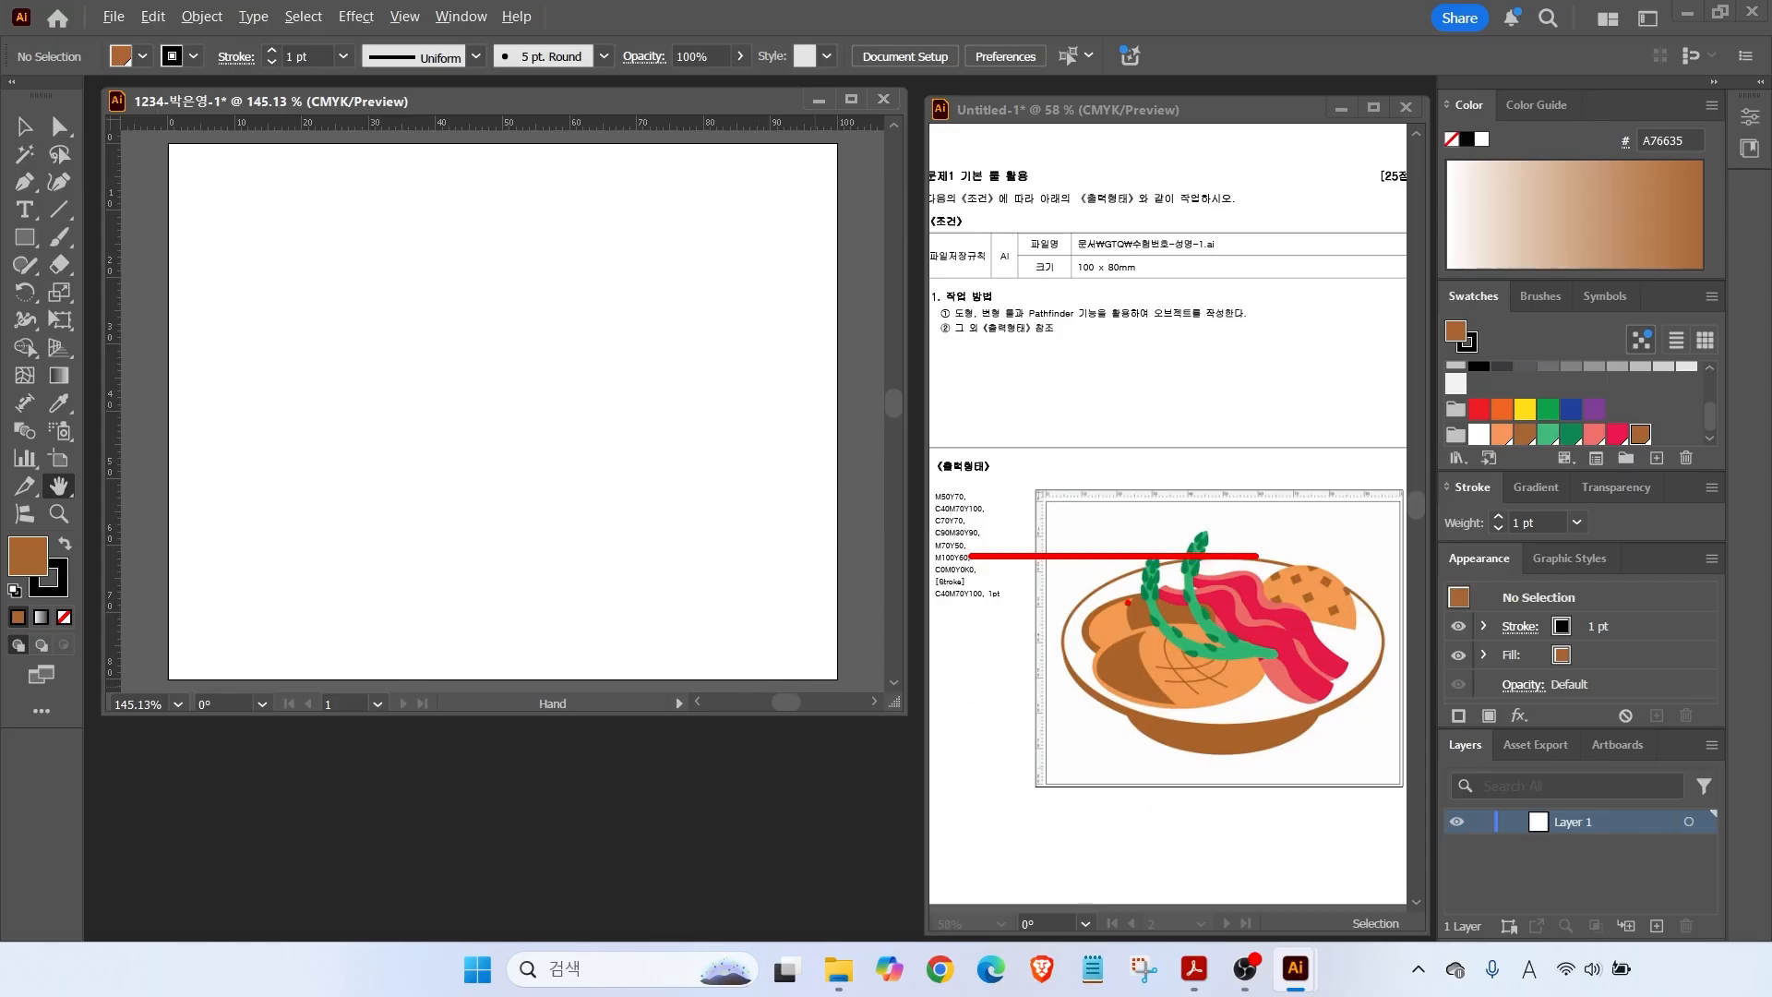
{"action": "left_click_drag", "start_coordinate": [1290, 727], "coordinate": [980, 727]}
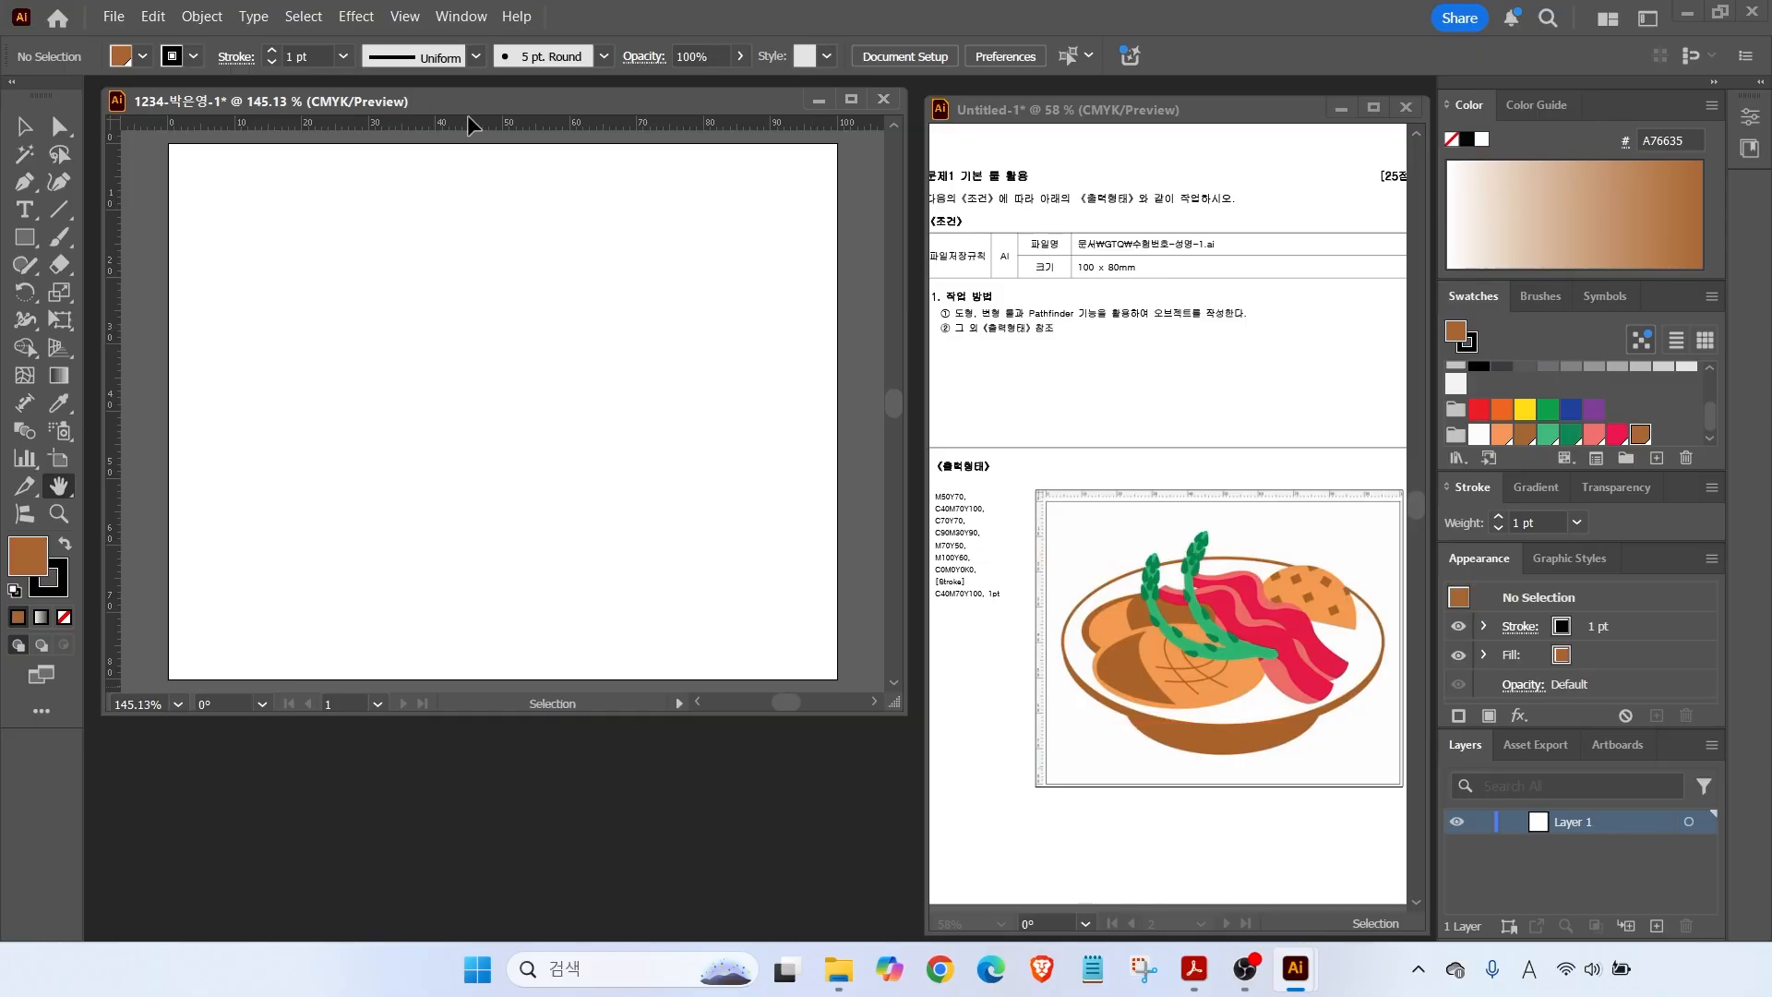
{"action": "mouse_move", "coordinate": [467, 120]}
{"action": "left_mouse_down"}
{"action": "mouse_move", "coordinate": [457, 277]}
{"action": "mouse_move", "coordinate": [432, 245]}
{"action": "left_mouse_up"}
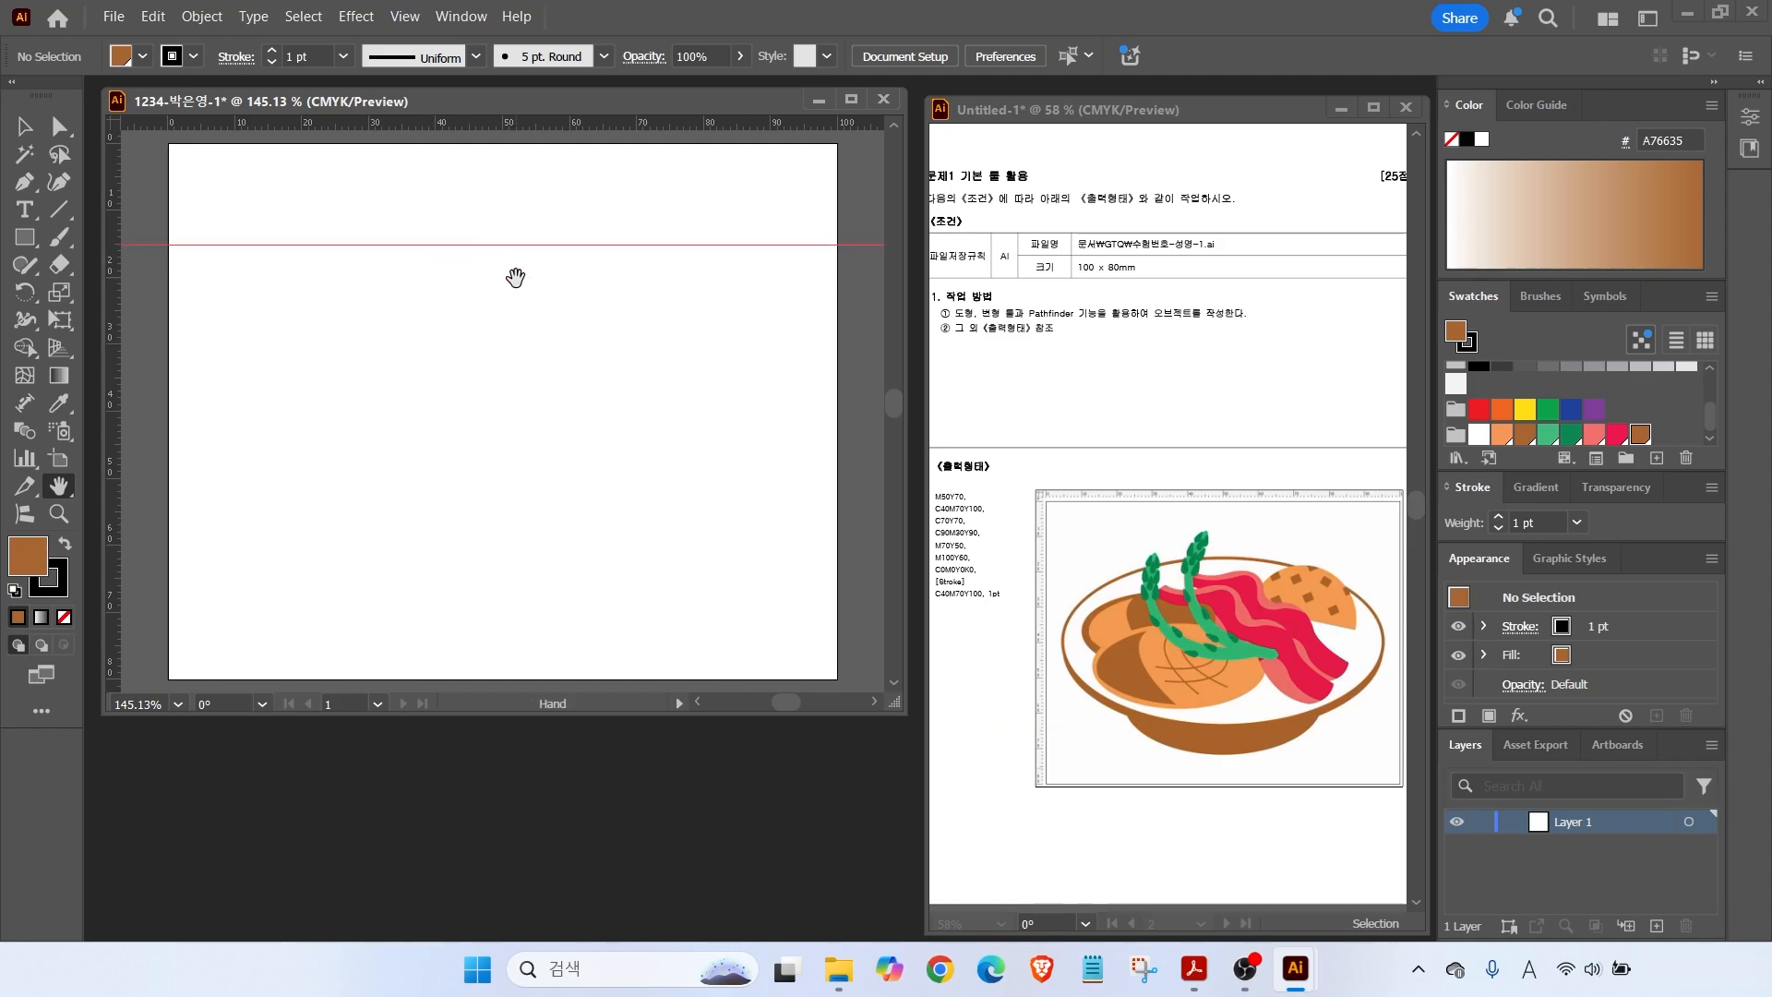
{"action": "left_click_drag", "start_coordinate": [455, 122], "coordinate": [356, 545]}
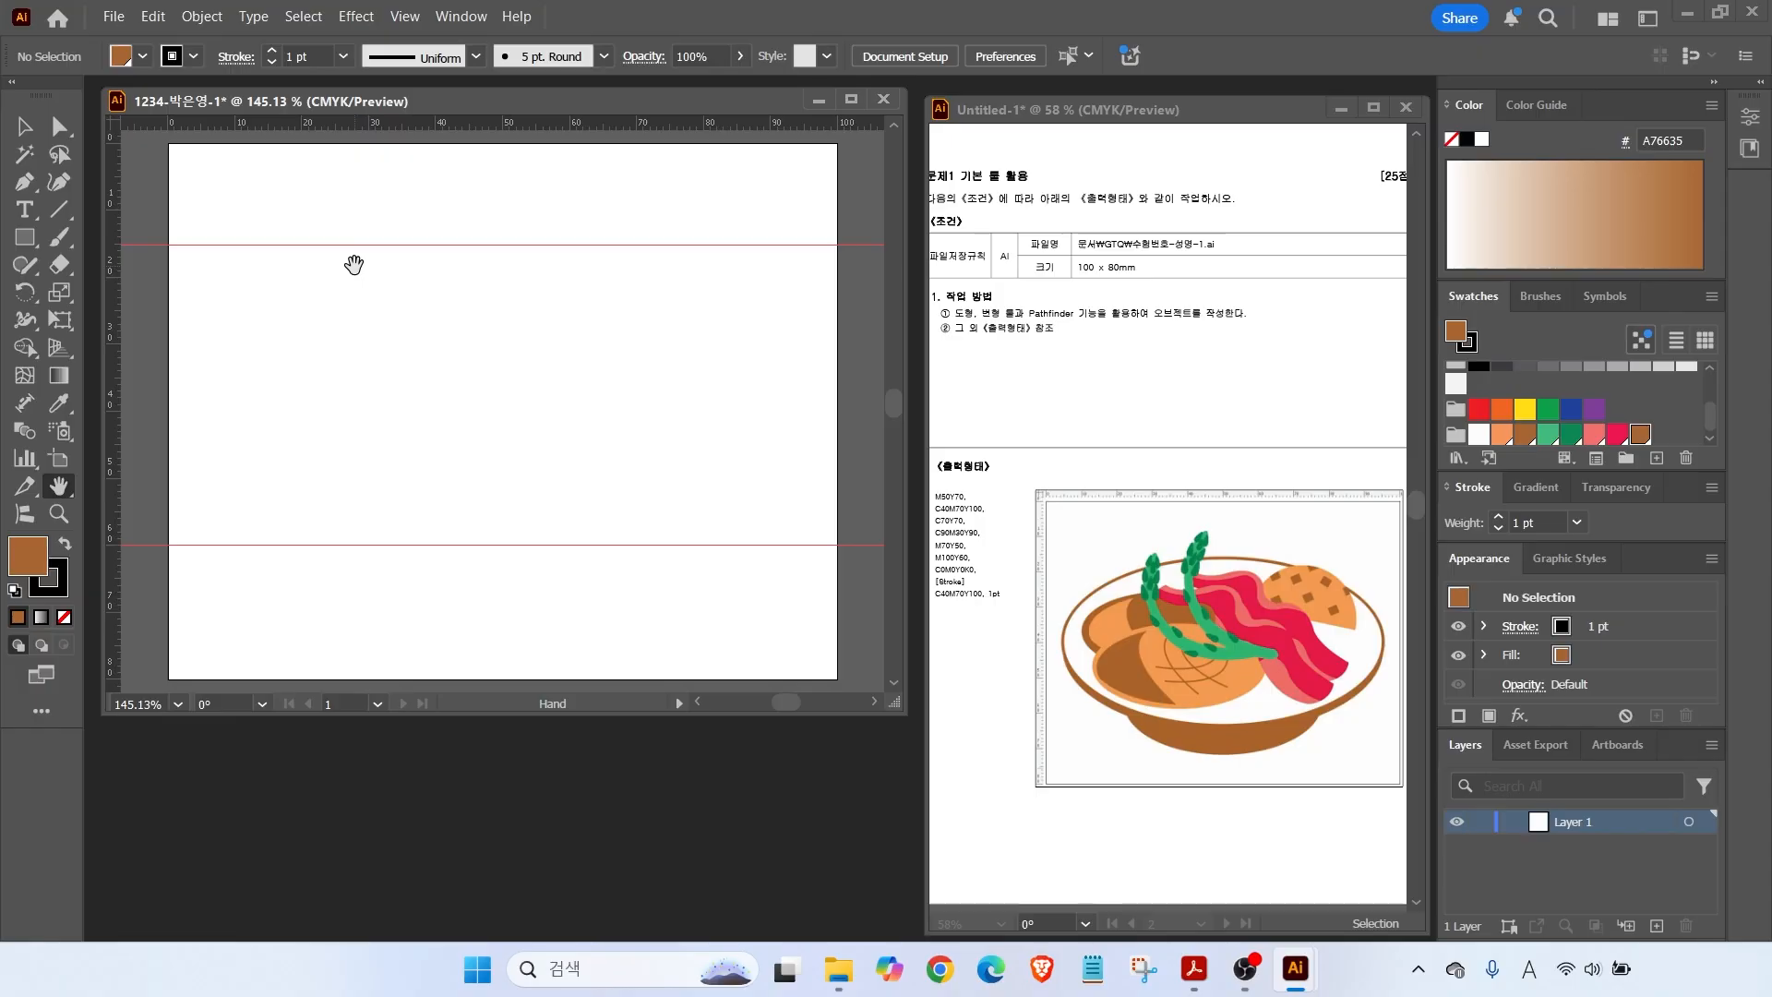
{"action": "left_click_drag", "start_coordinate": [38, 243], "coordinate": [92, 288]}
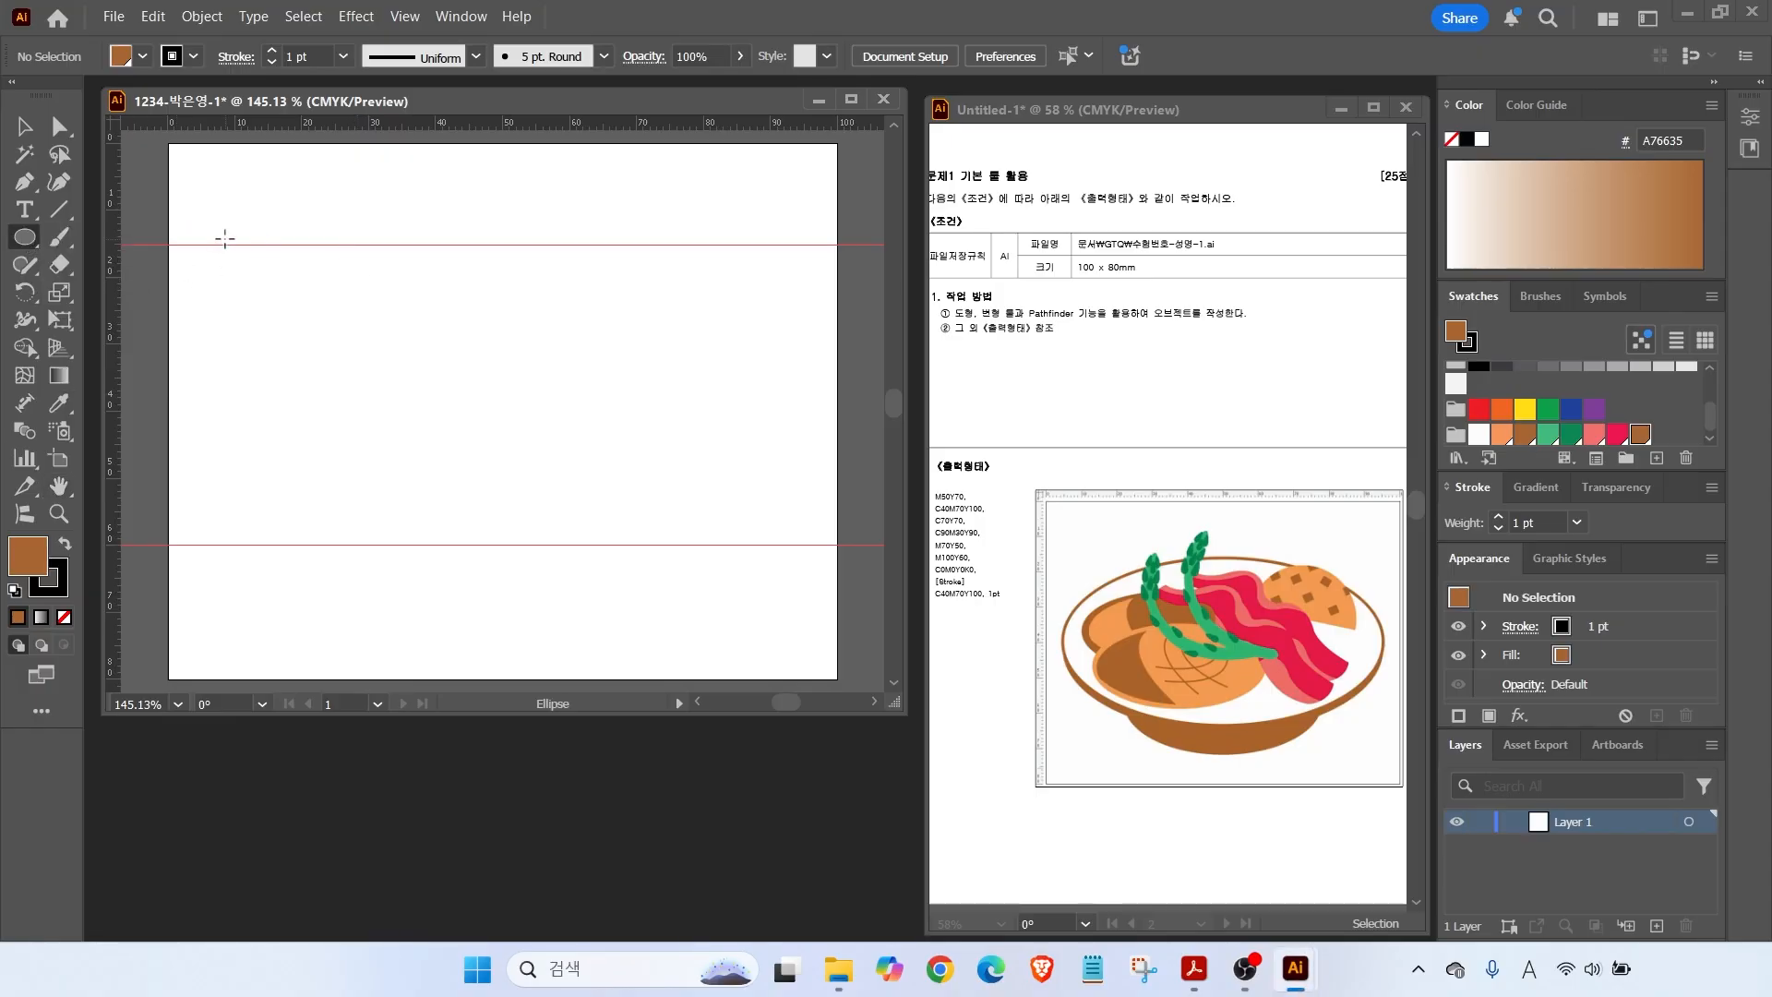
Draw an ellipse between the guides with a brown fill and no outline.
{"action": "mouse_move", "coordinate": [217, 245]}
{"action": "left_mouse_down"}
{"action": "mouse_move", "coordinate": [811, 495]}
{"action": "mouse_move", "coordinate": [813, 544]}
{"action": "left_mouse_up"}
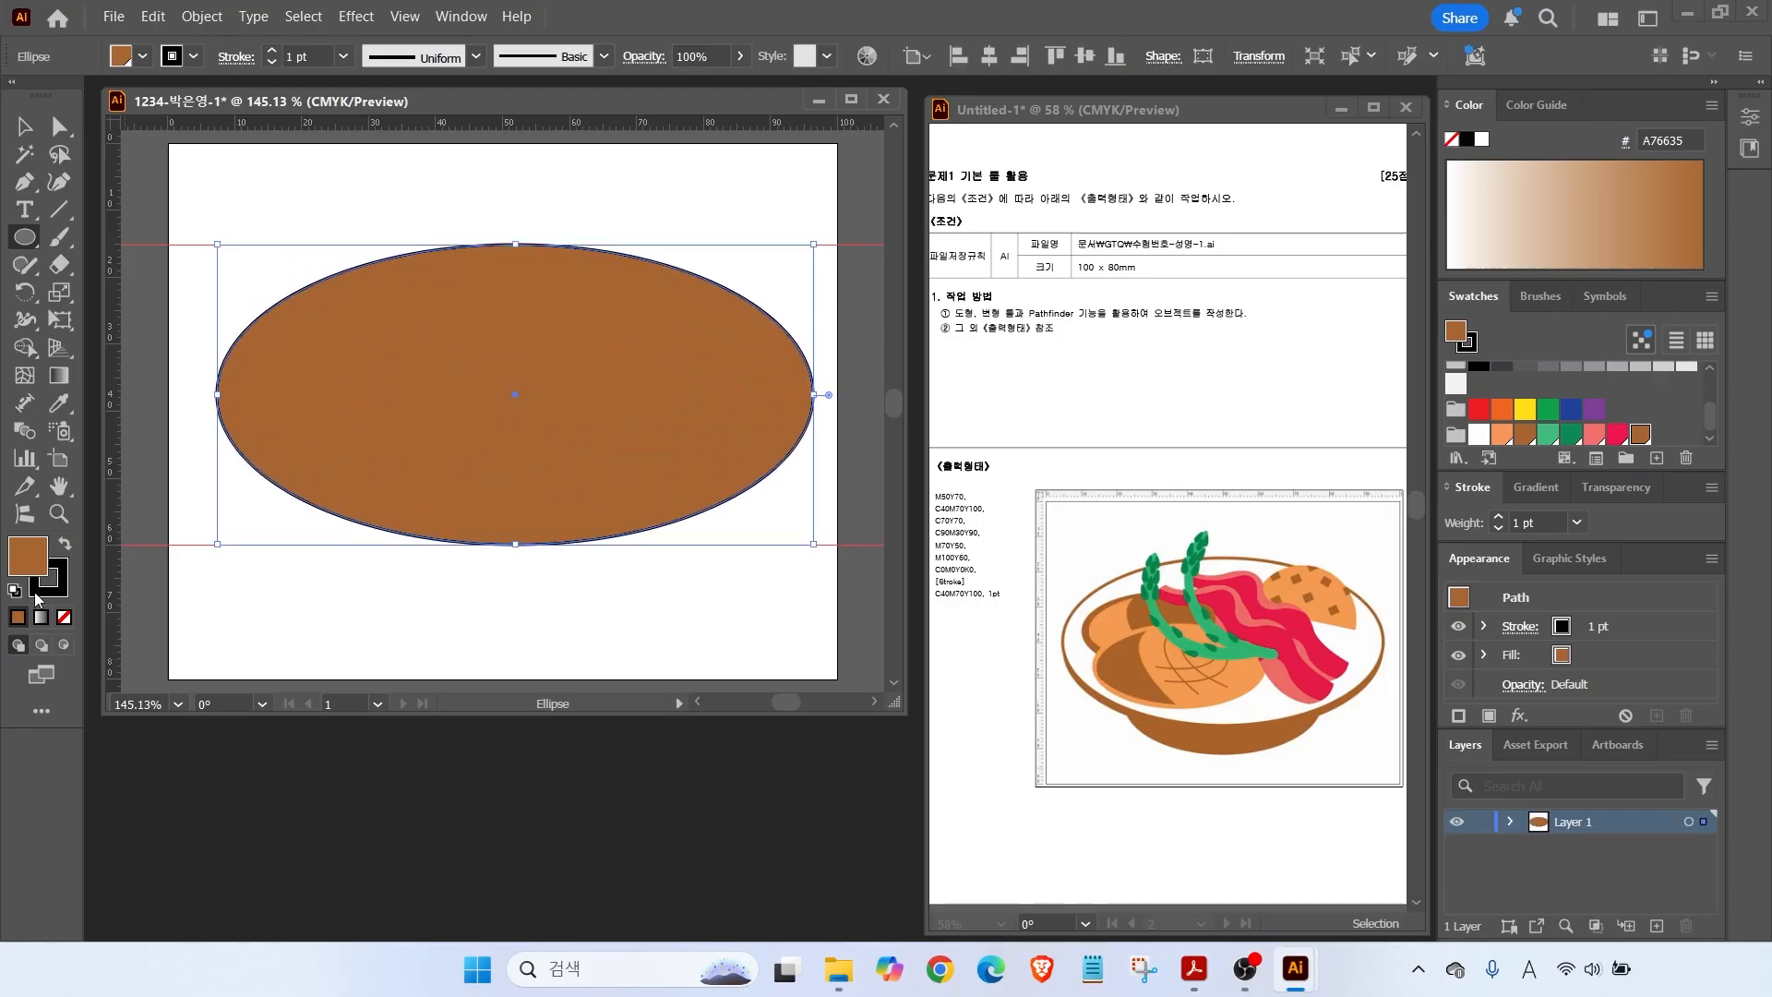
{"action": "left_click", "coordinate": [44, 590]}
{"action": "left_click", "coordinate": [63, 618]}
{"action": "left_click", "coordinate": [26, 558]}
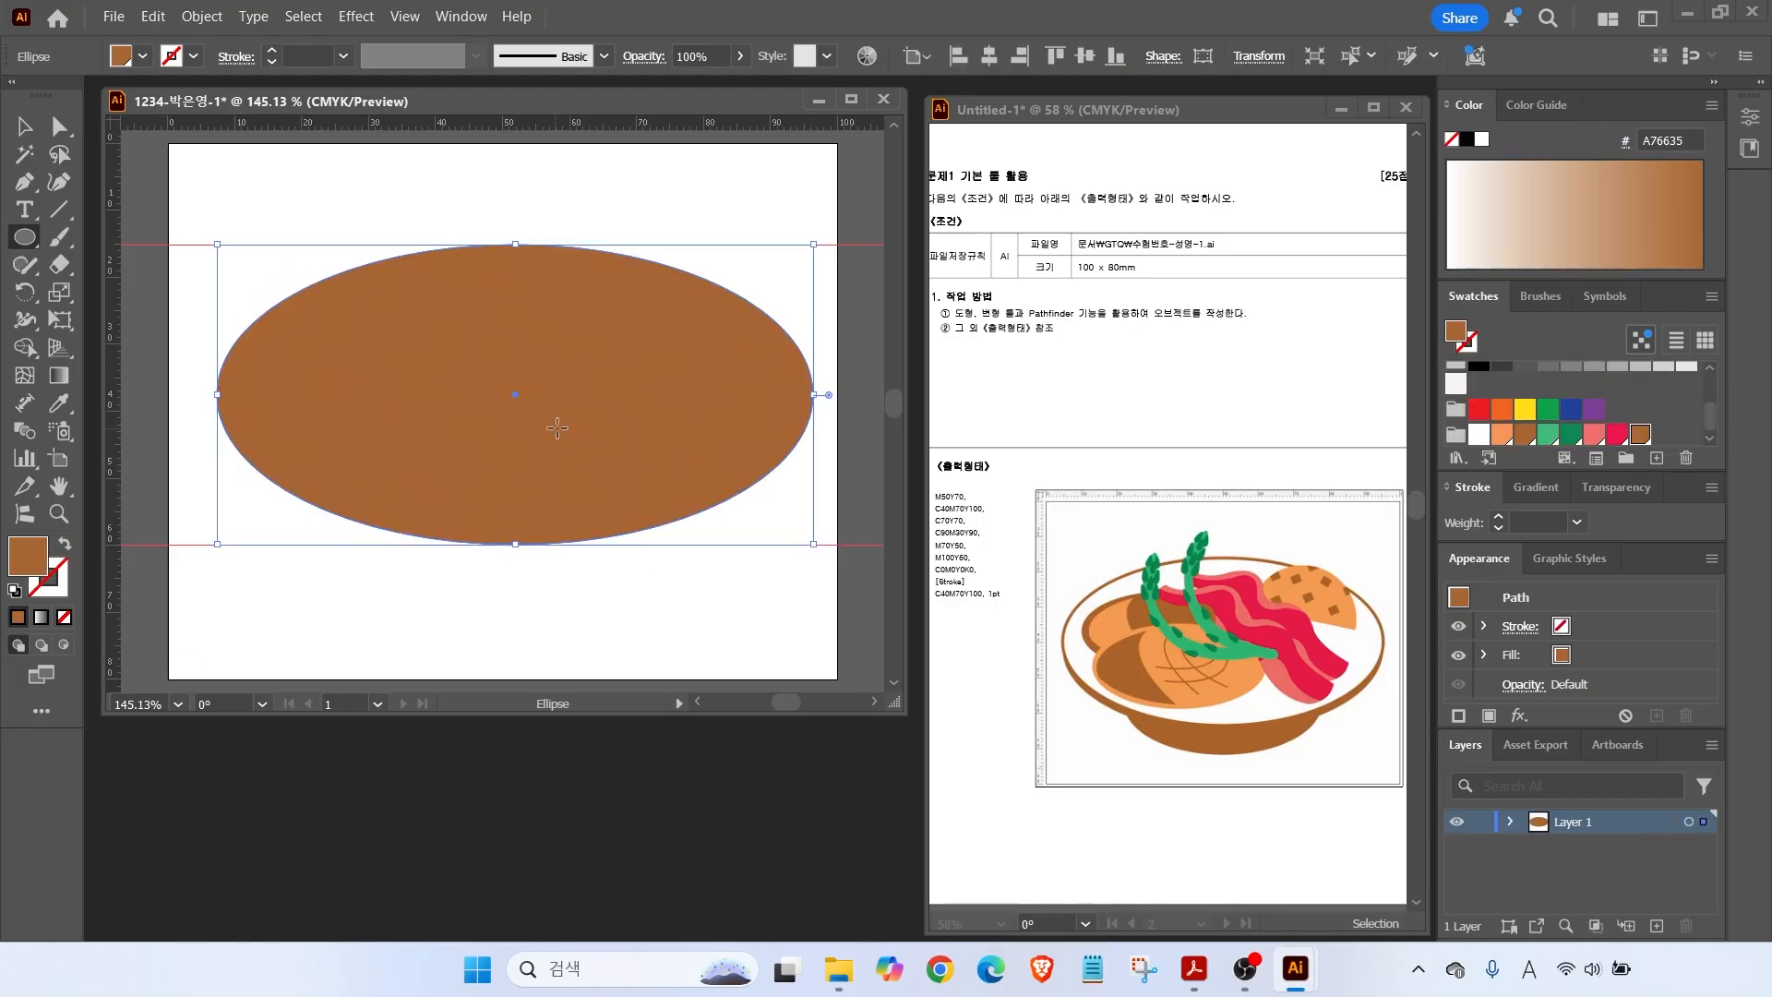
{"action": "left_click", "coordinate": [1523, 434]}
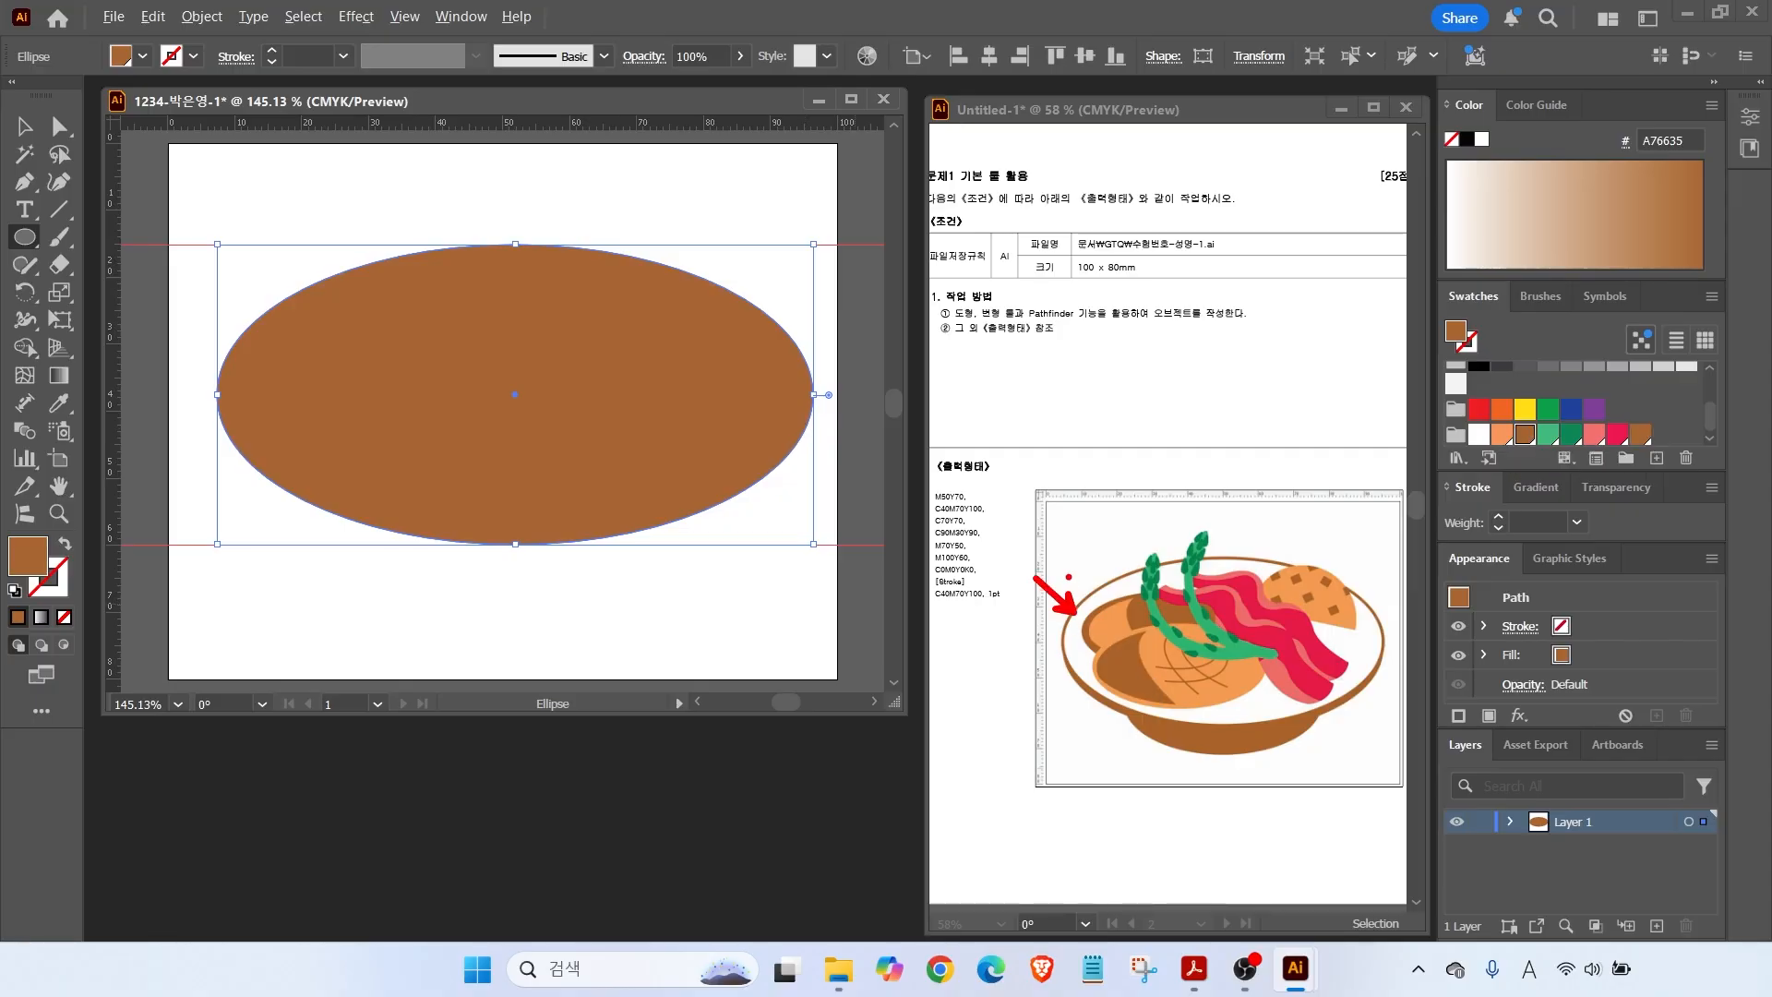
Offset the ellipse by -1 mm and fill the inner copy white.
{"action": "left_click", "coordinate": [203, 17]}
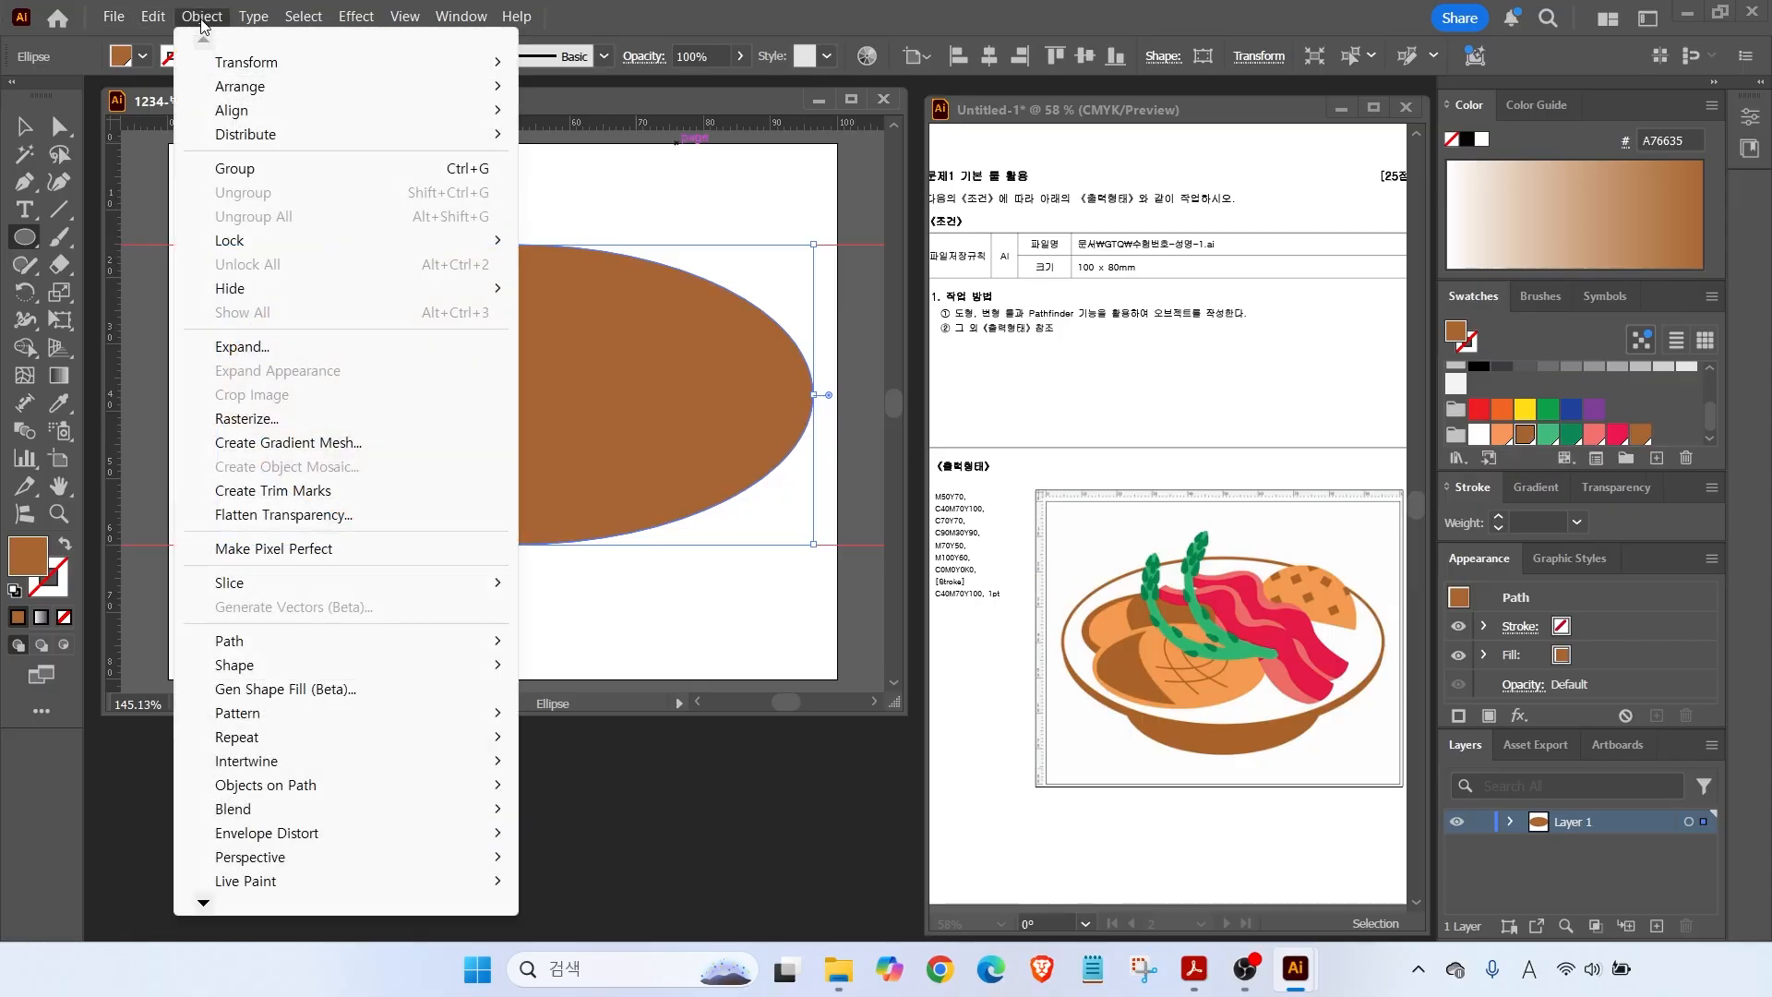
{"action": "mouse_move", "coordinate": [272, 643]}
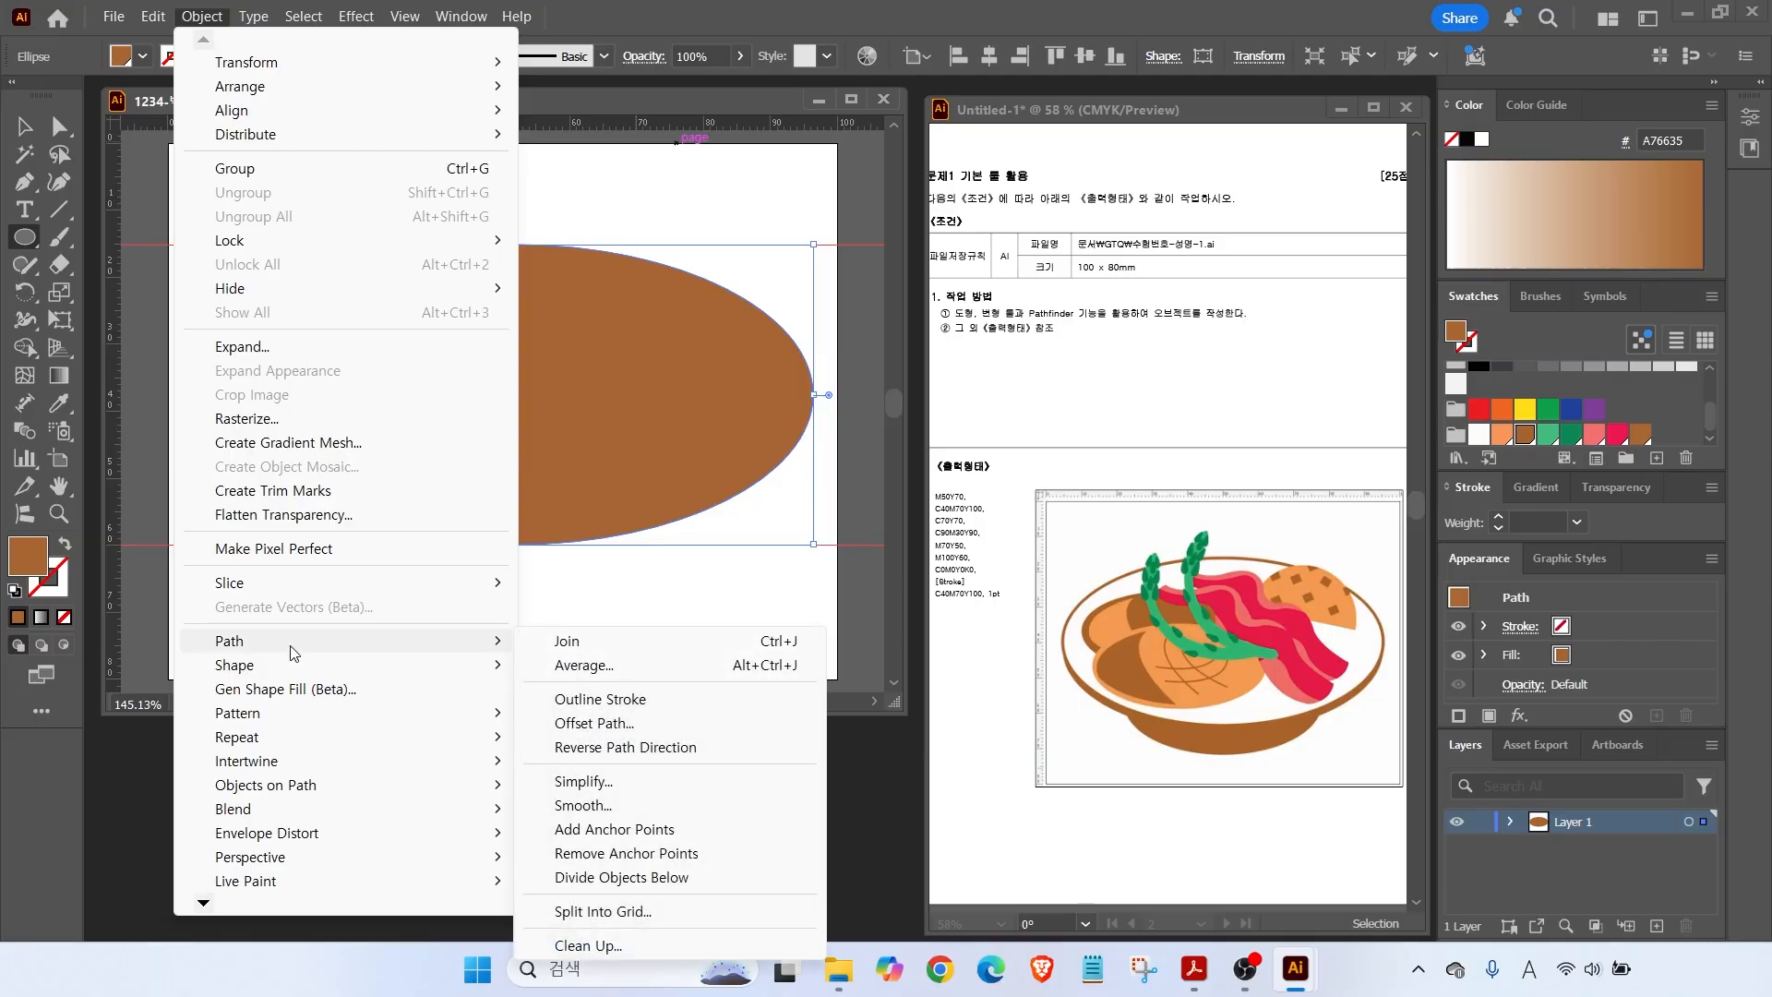
{"action": "left_click", "coordinate": [587, 725]}
{"action": "type", "text": "-1"}
{"action": "left_click", "coordinate": [1038, 508]}
{"action": "left_click", "coordinate": [1039, 509]}
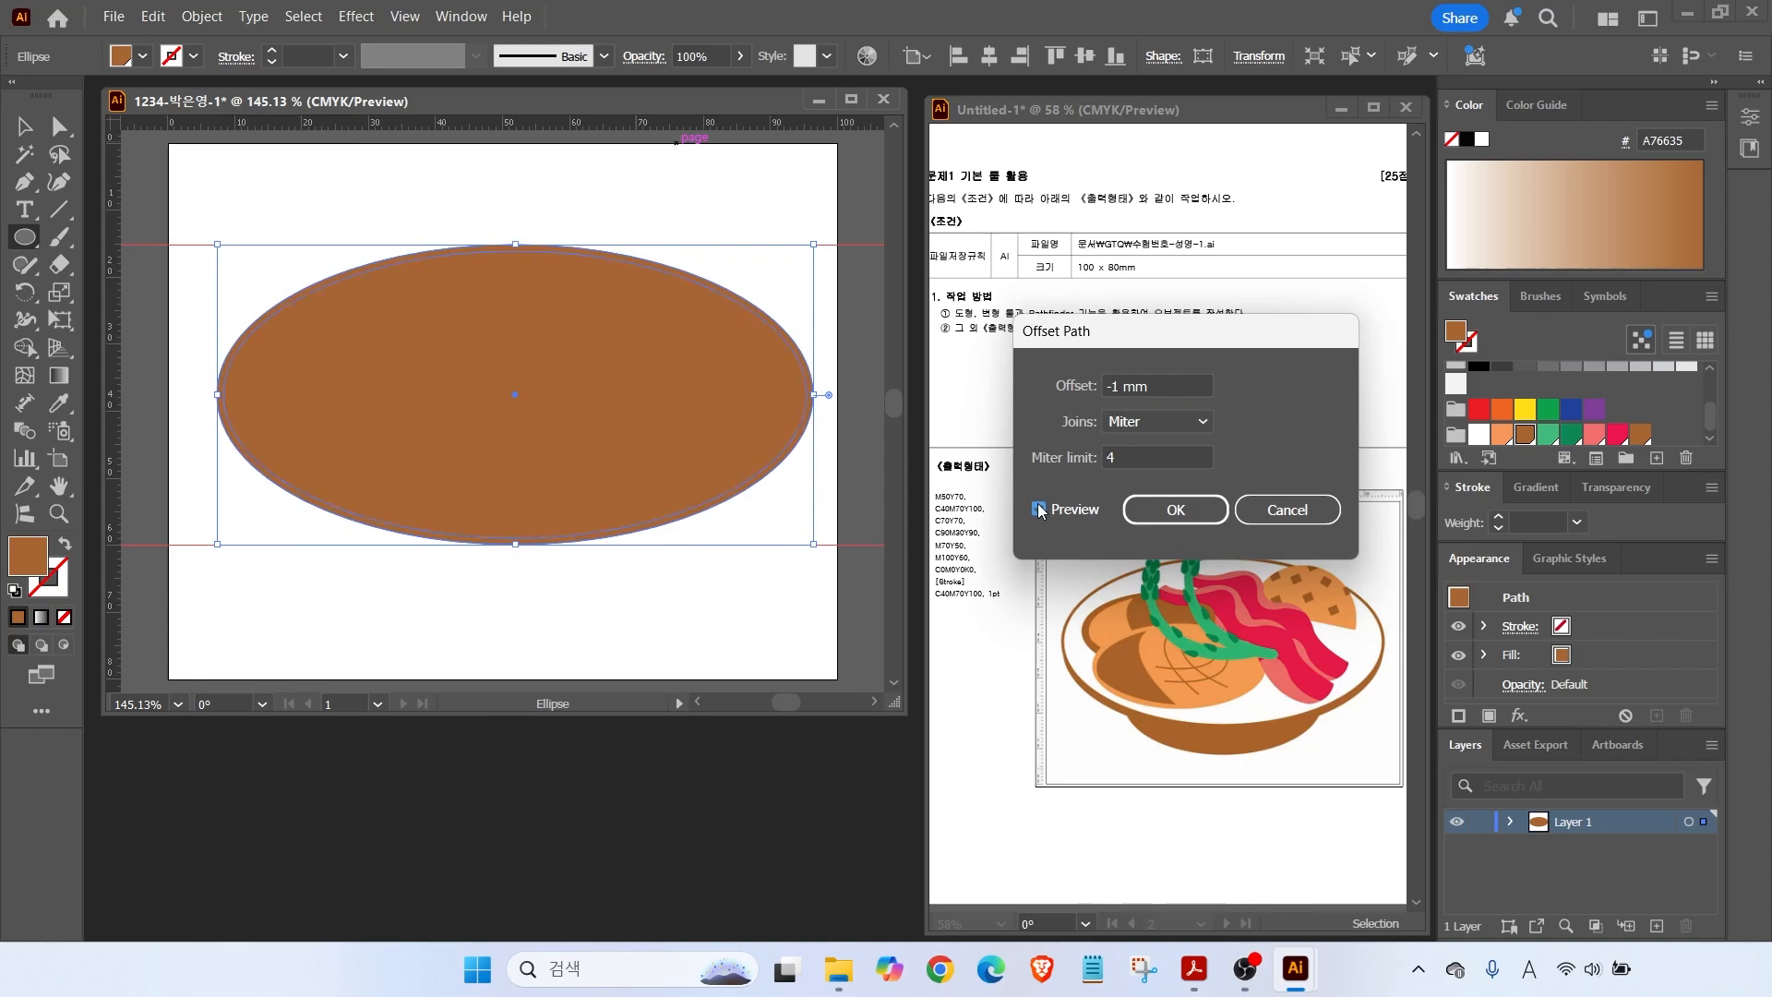
{"action": "left_click", "coordinate": [1175, 509]}
{"action": "left_click", "coordinate": [1479, 434]}
Duplicate the brown ring downward, shrink a copy, and send it behind the ring.
{"action": "key", "text": "v"}
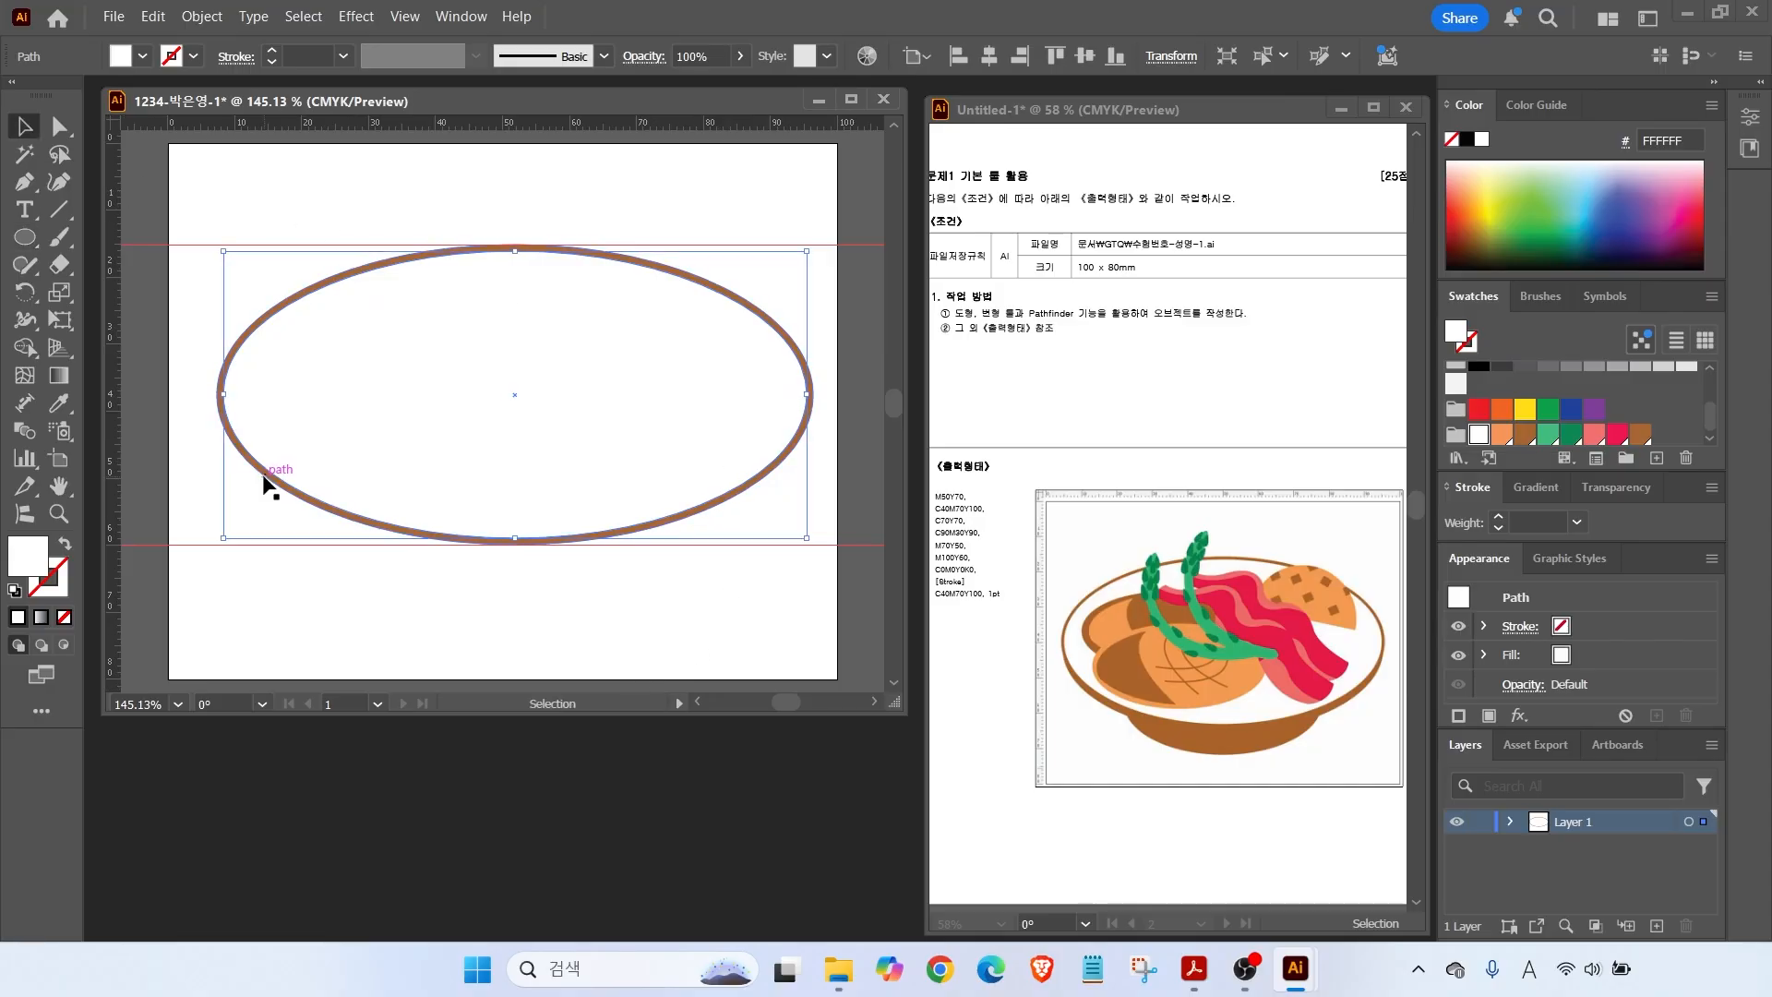
{"action": "left_click", "coordinate": [268, 479]}
{"action": "left_click_drag", "start_coordinate": [269, 480], "coordinate": [268, 496]}
{"action": "left_click_drag", "start_coordinate": [376, 526], "coordinate": [388, 624]}
{"action": "left_click_drag", "start_coordinate": [818, 354], "coordinate": [792, 388]}
{"action": "key", "text": "ctrl+shift+bracketleft"}
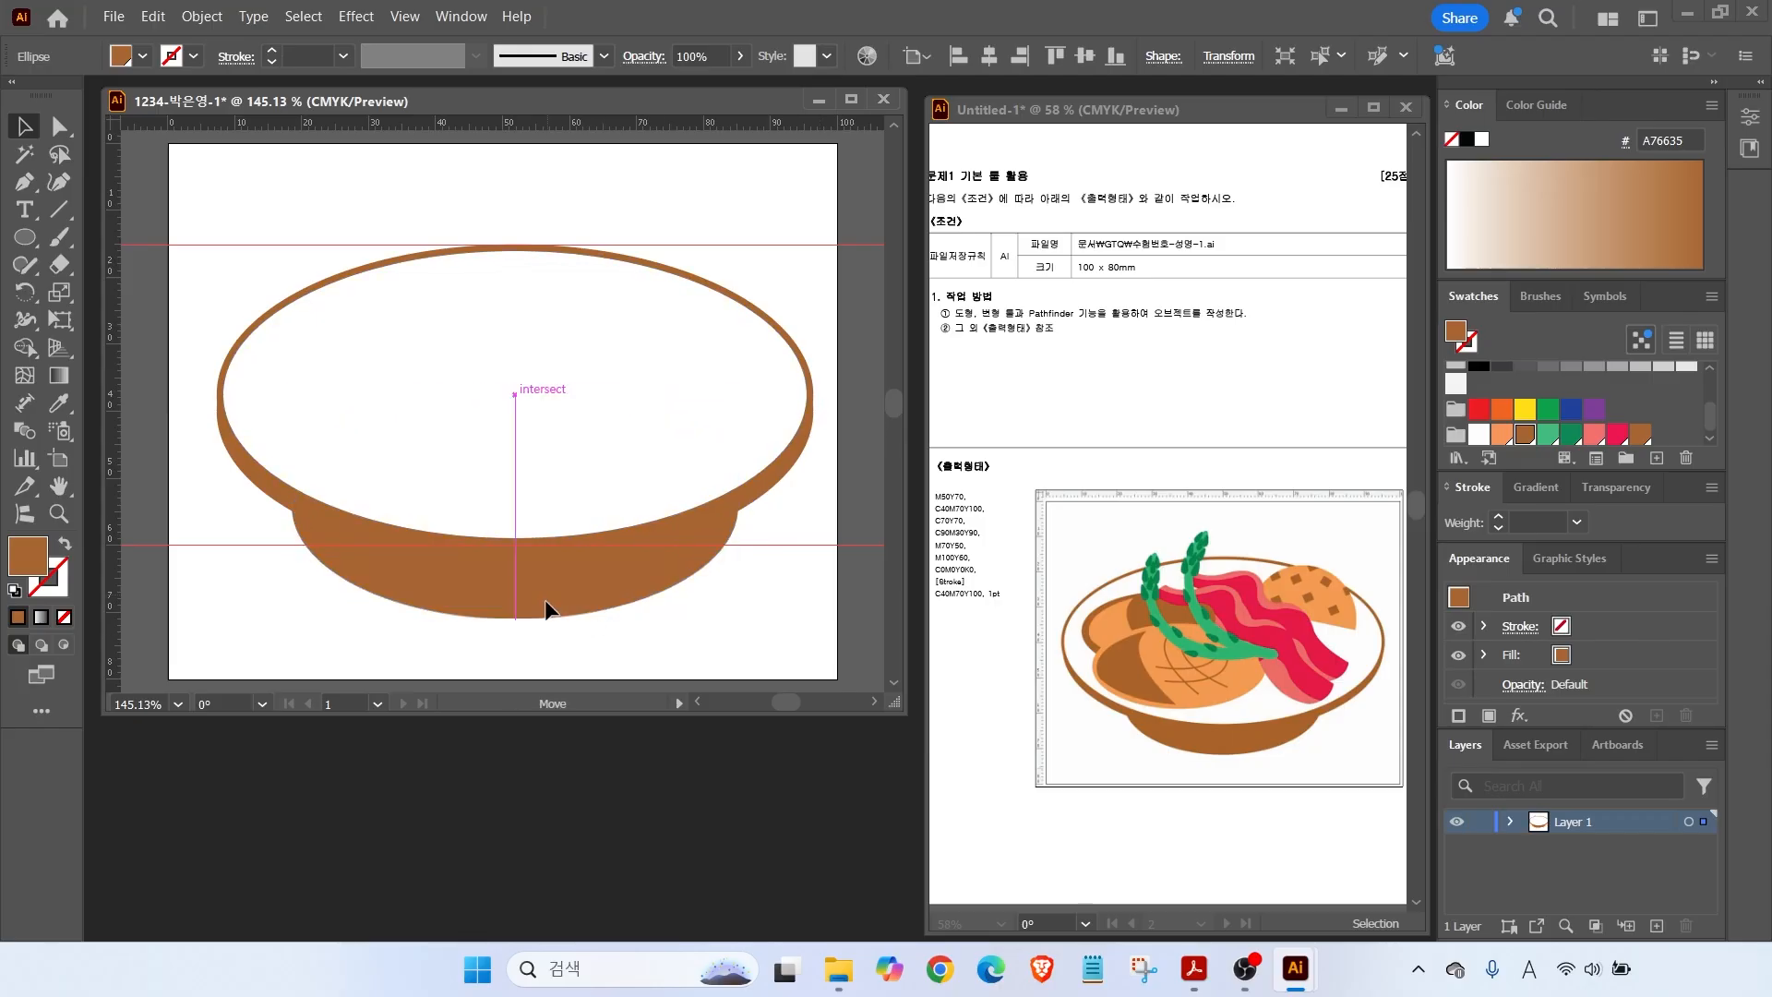
Lock all the bowl ellipses, then draw a circle on the bowl's upper right.
{"action": "left_click", "coordinate": [585, 618]}
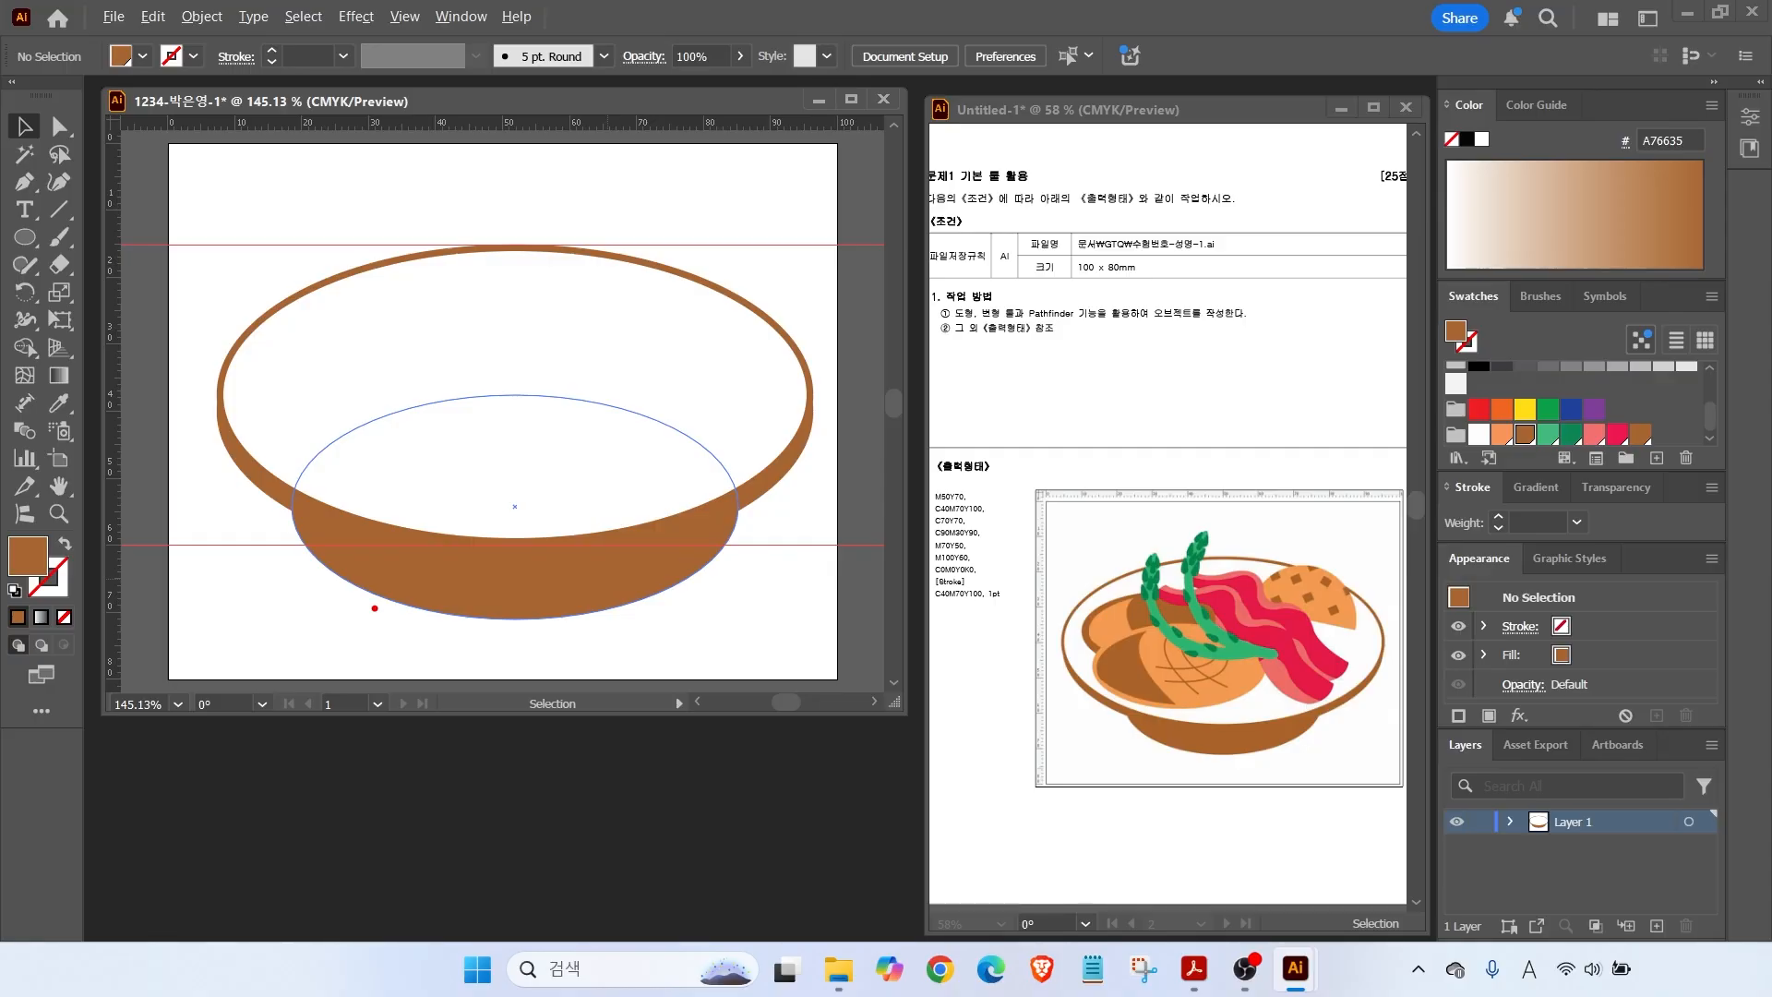
{"action": "left_click", "coordinate": [286, 275]}
{"action": "left_click_drag", "start_coordinate": [446, 369], "coordinate": [646, 631]}
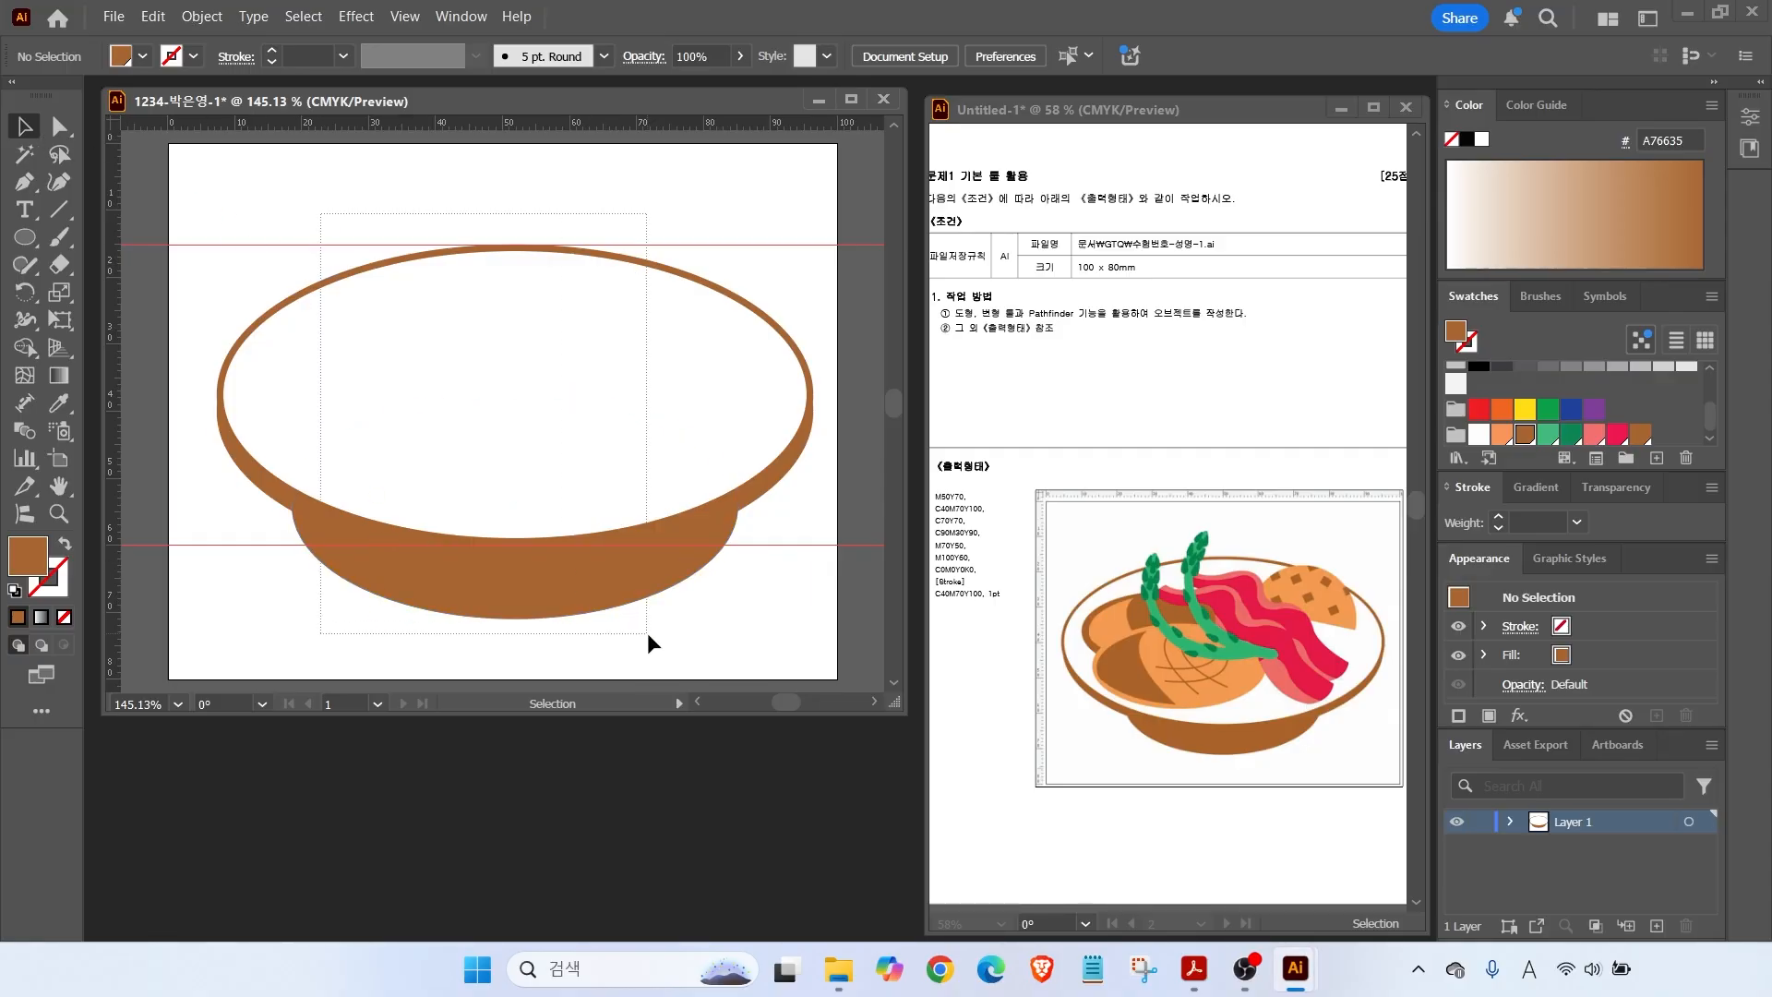
{"action": "left_click", "coordinate": [208, 19]}
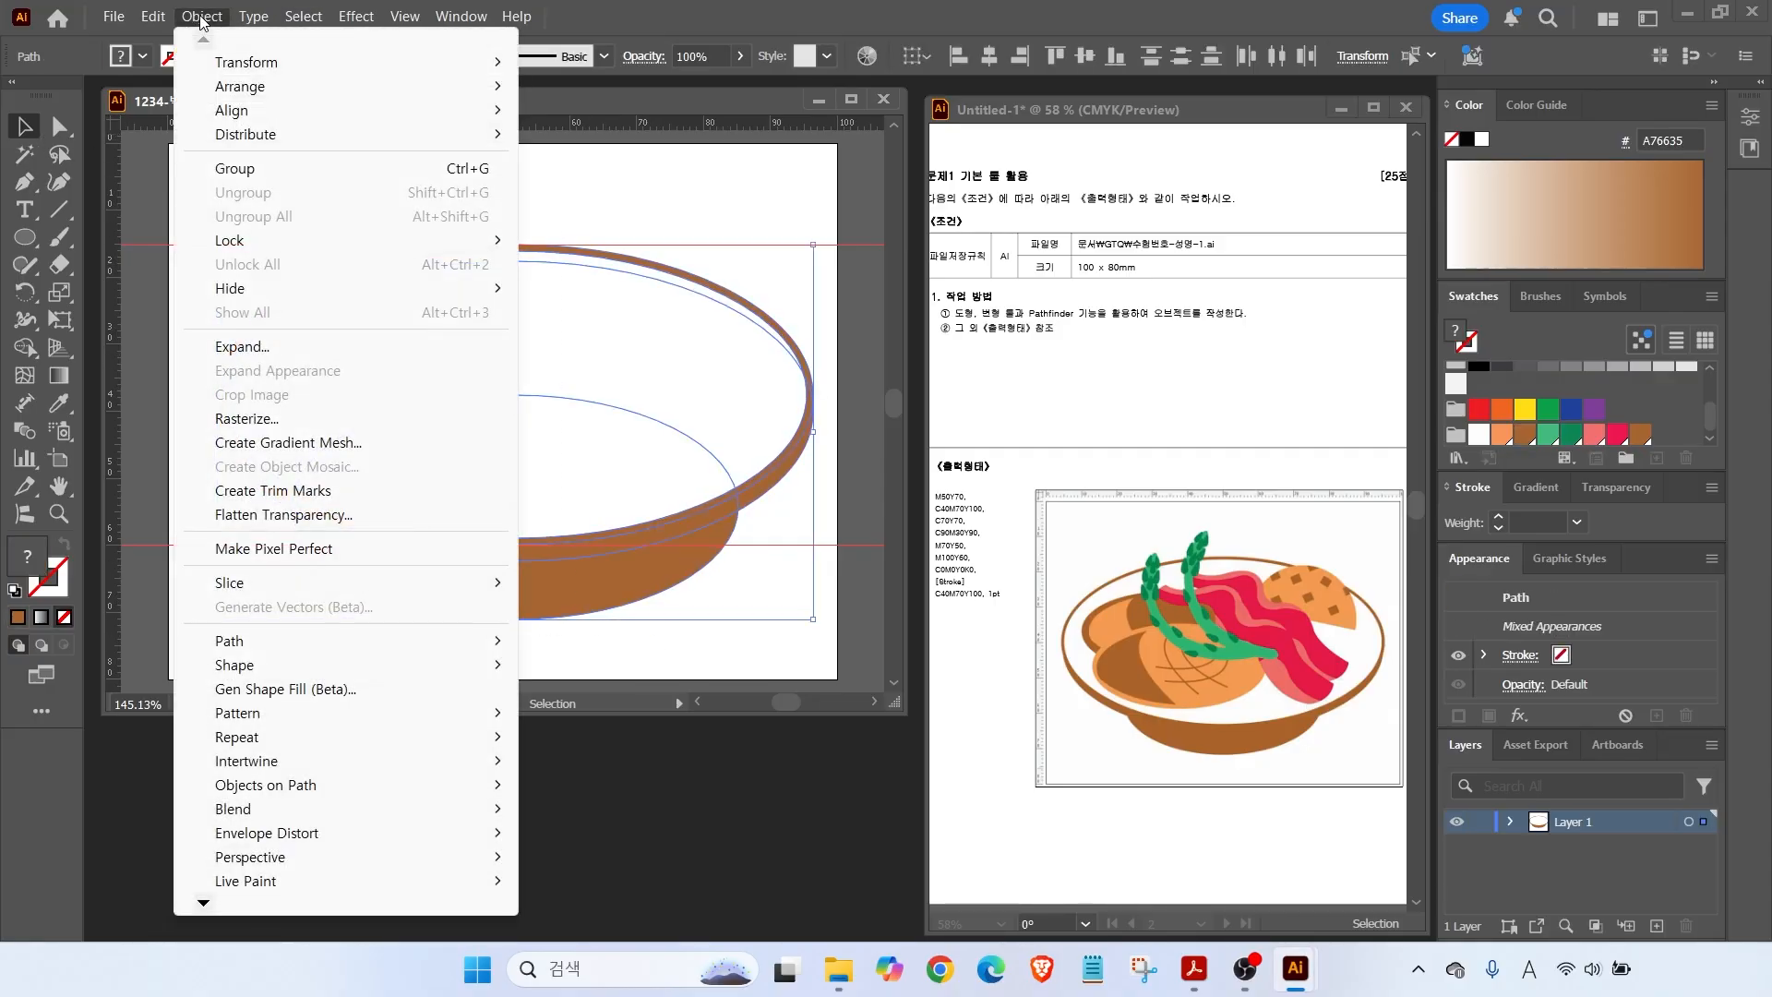
{"action": "mouse_move", "coordinate": [234, 251]}
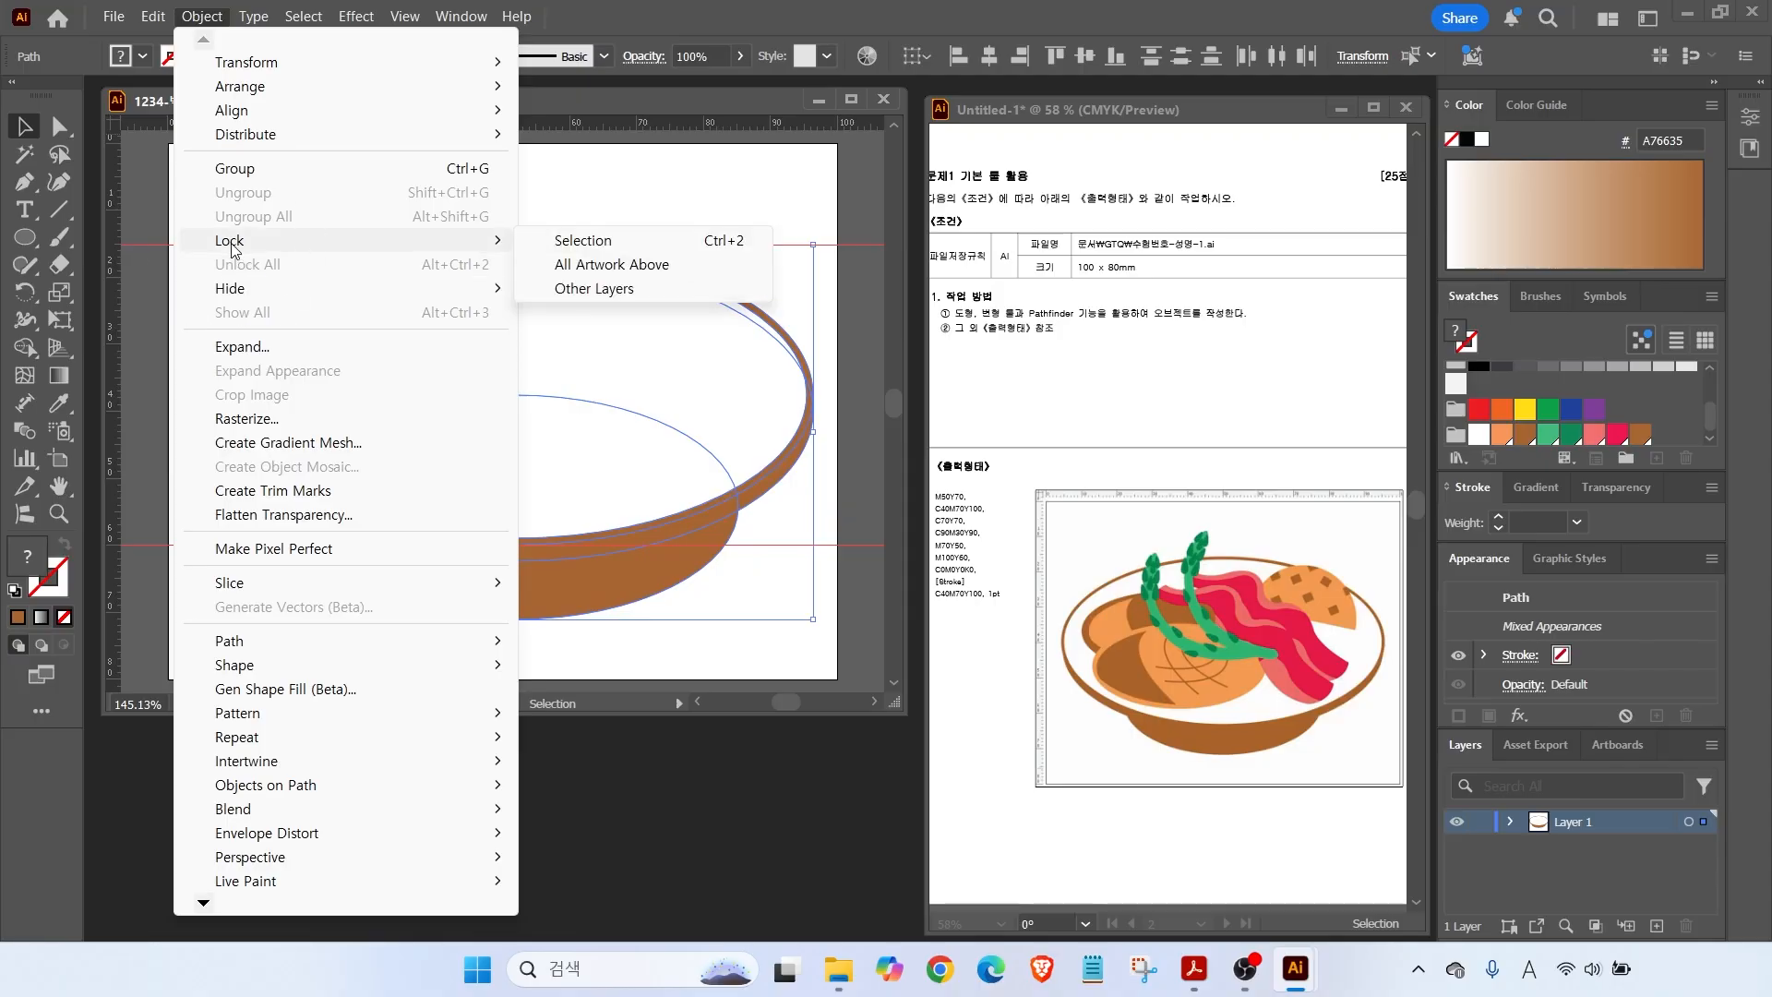
{"action": "left_click", "coordinate": [587, 244]}
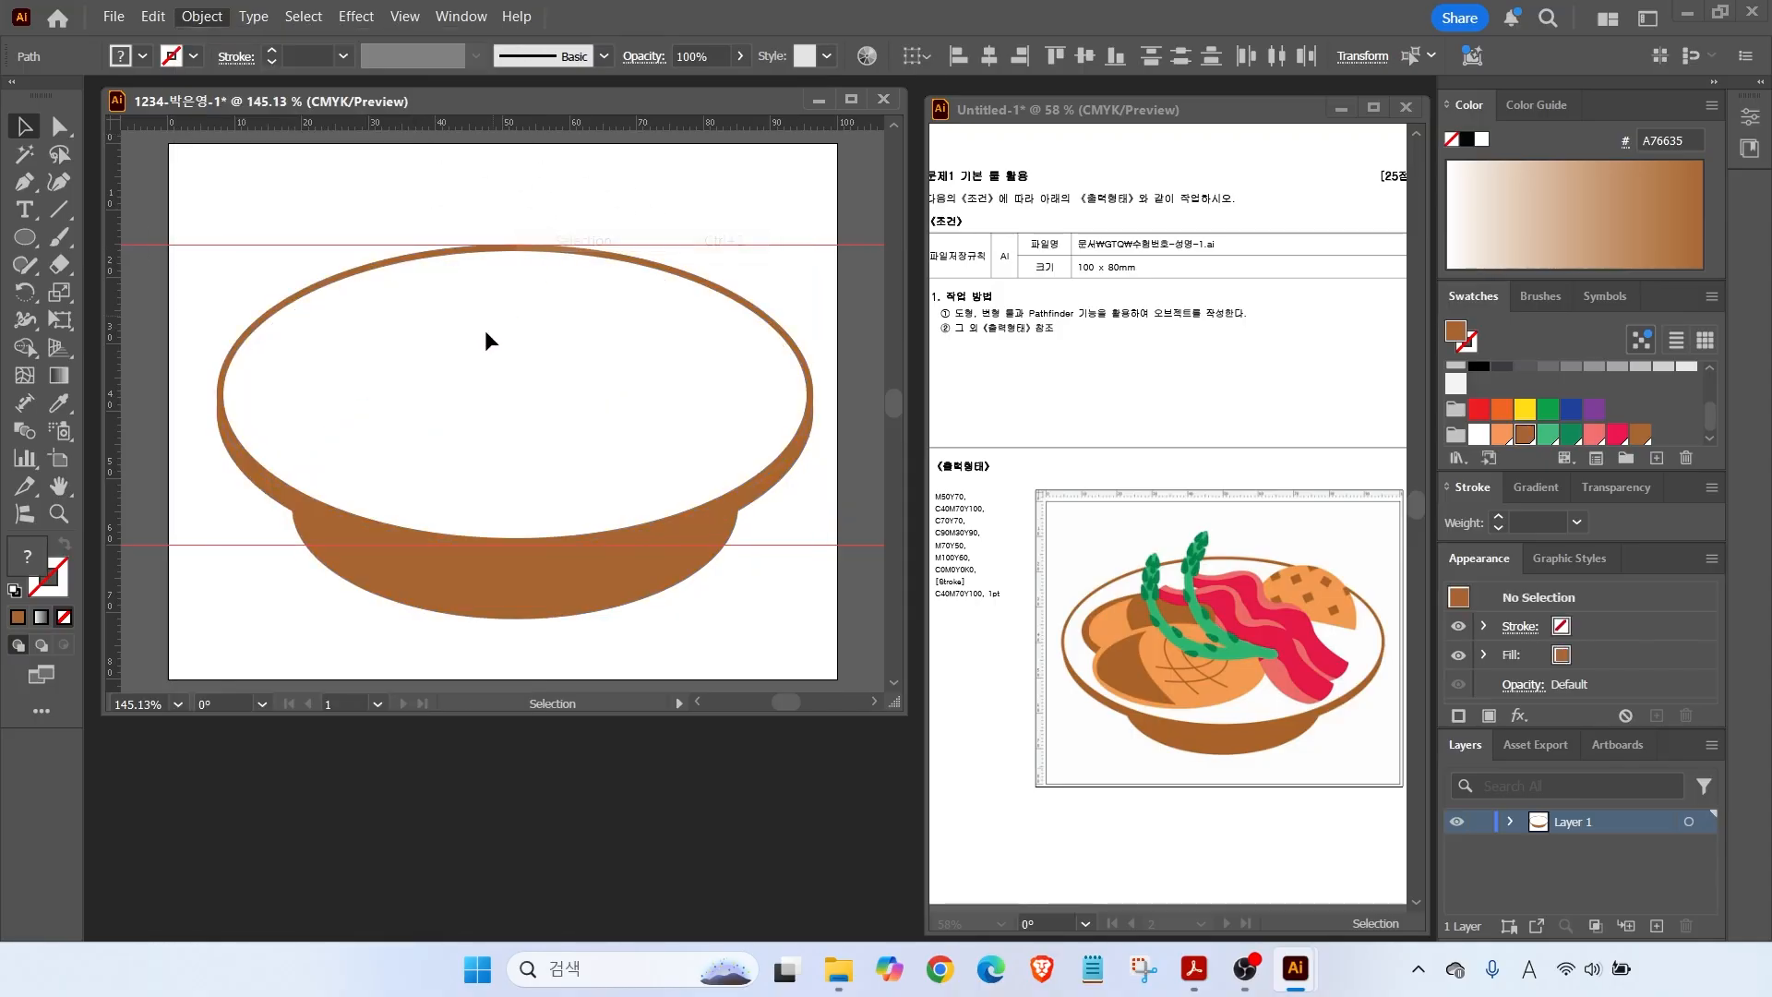
{"action": "key", "text": "l"}
{"action": "left_click_drag", "start_coordinate": [530, 276], "coordinate": [718, 462]}
Delete the orange circle's bottom anchor to leave a flat-bottomed half-circle.
{"action": "left_click_drag", "start_coordinate": [1342, 605], "coordinate": [1421, 583]}
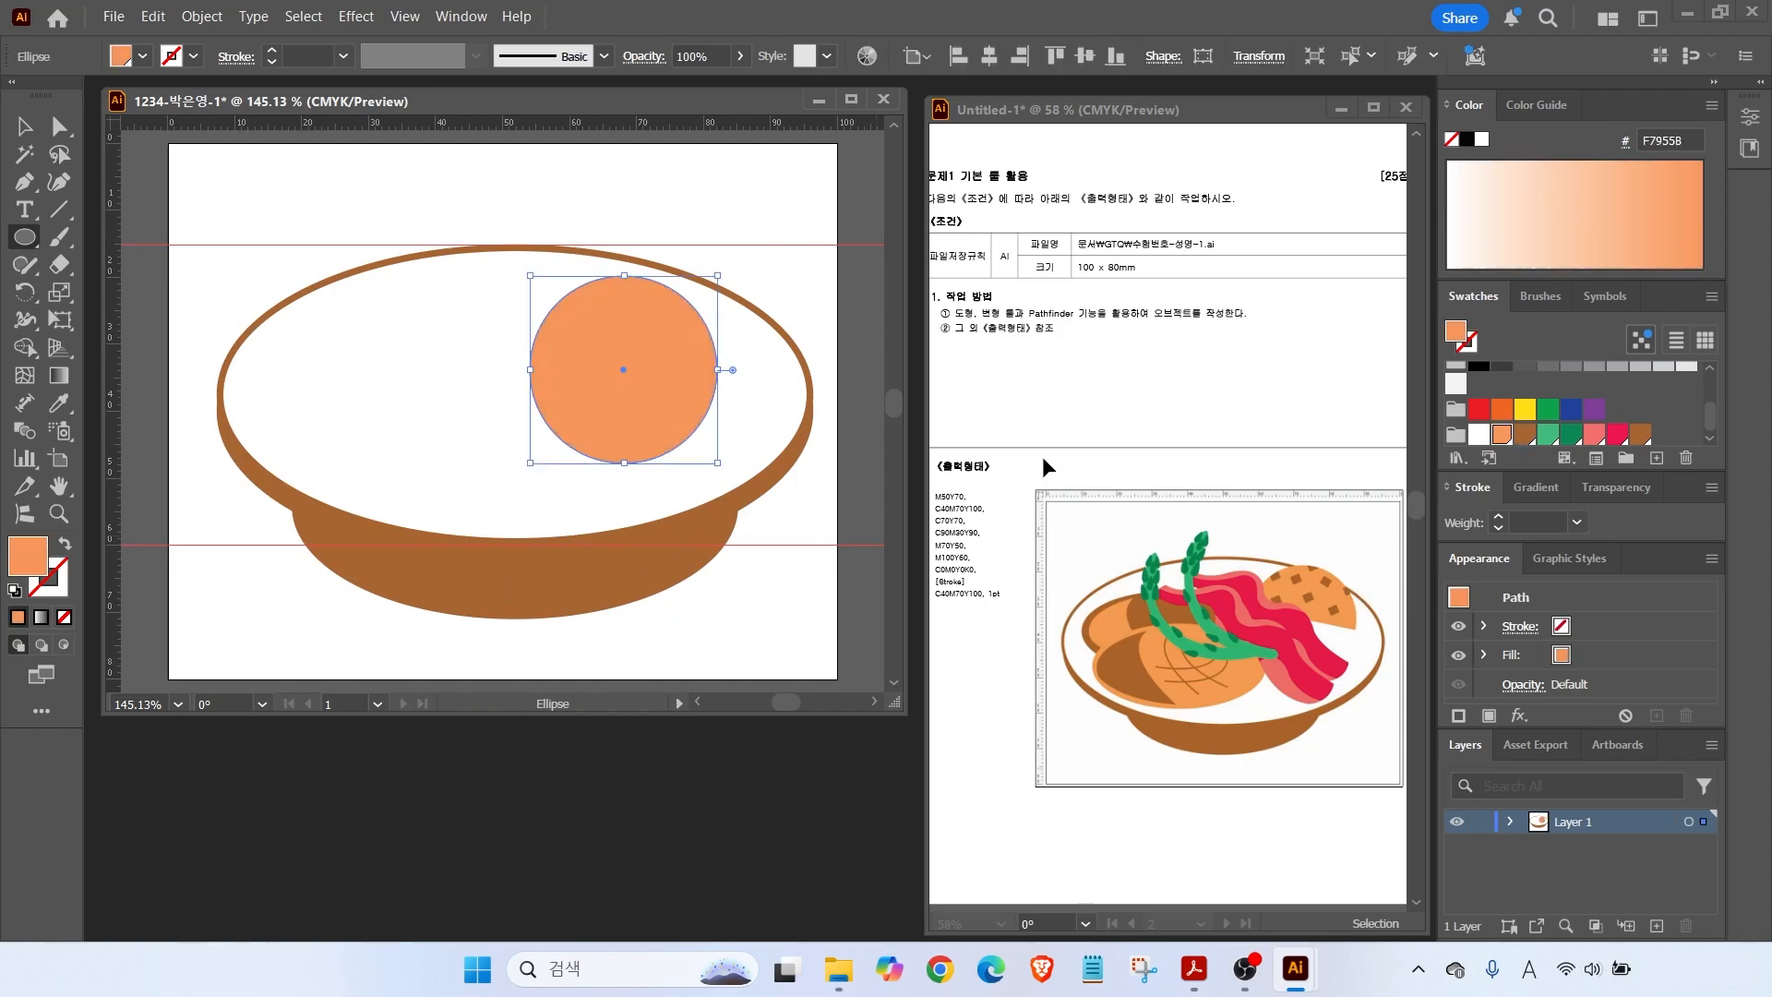
{"action": "left_click", "coordinate": [58, 137]}
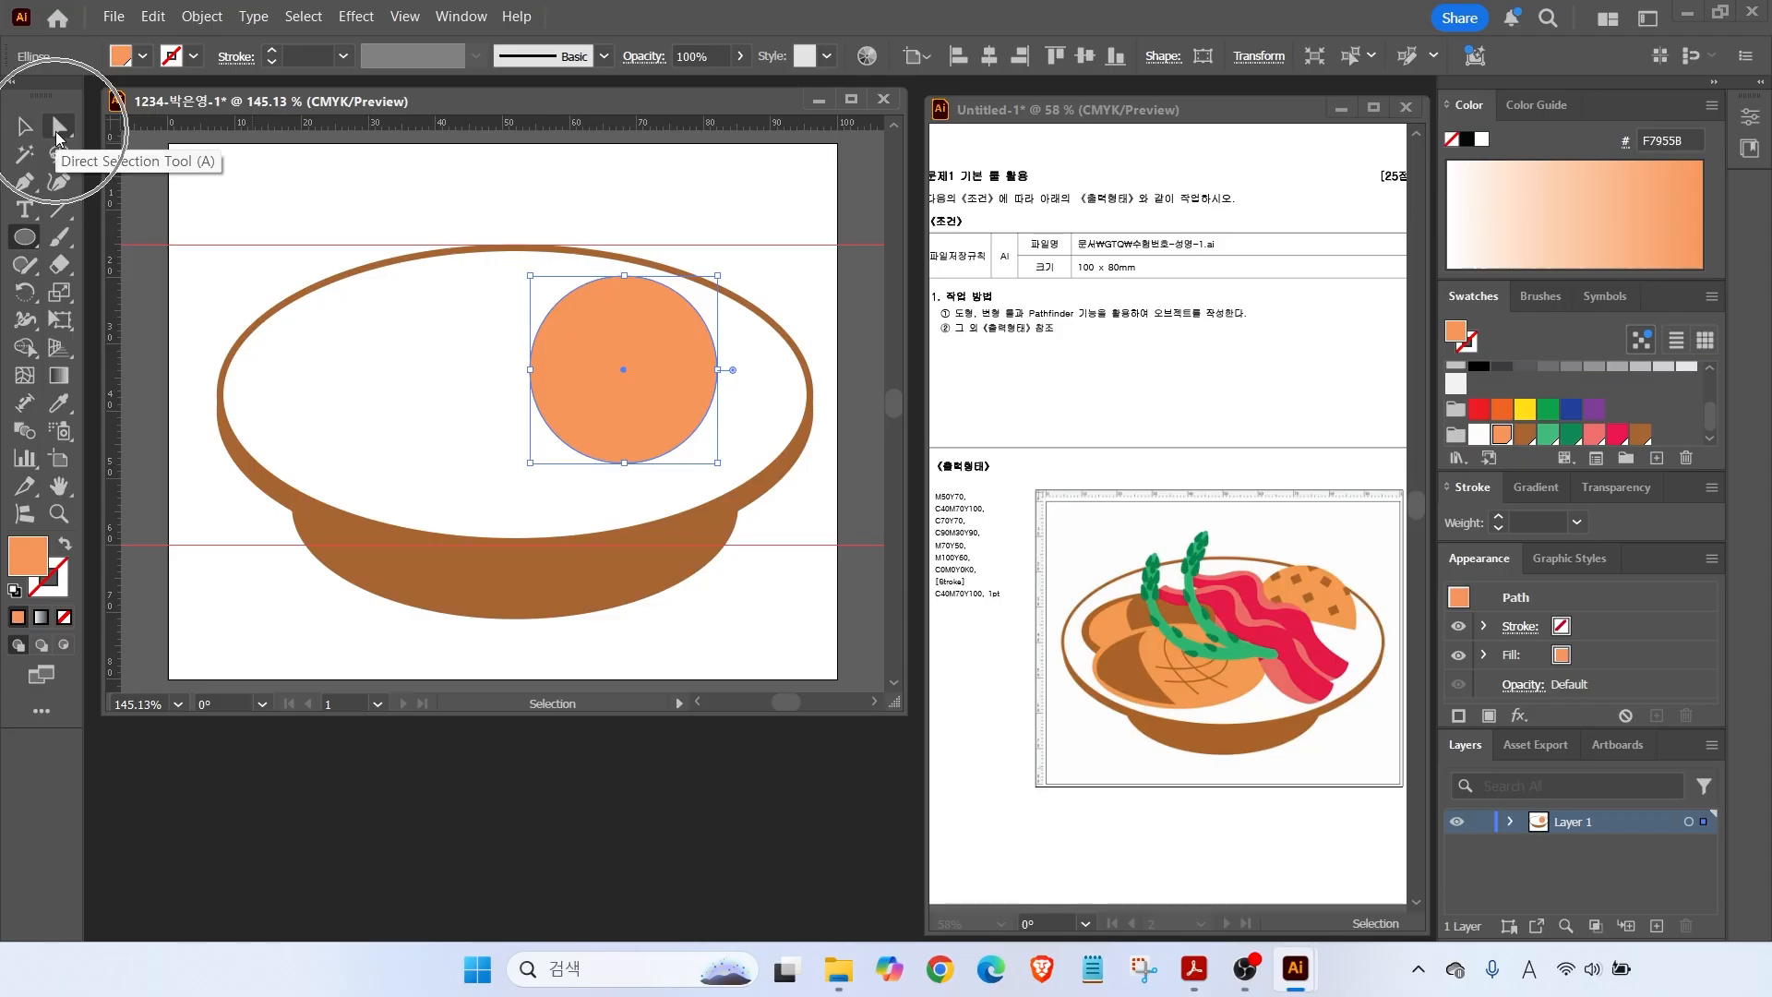
{"action": "left_click", "coordinate": [625, 464]}
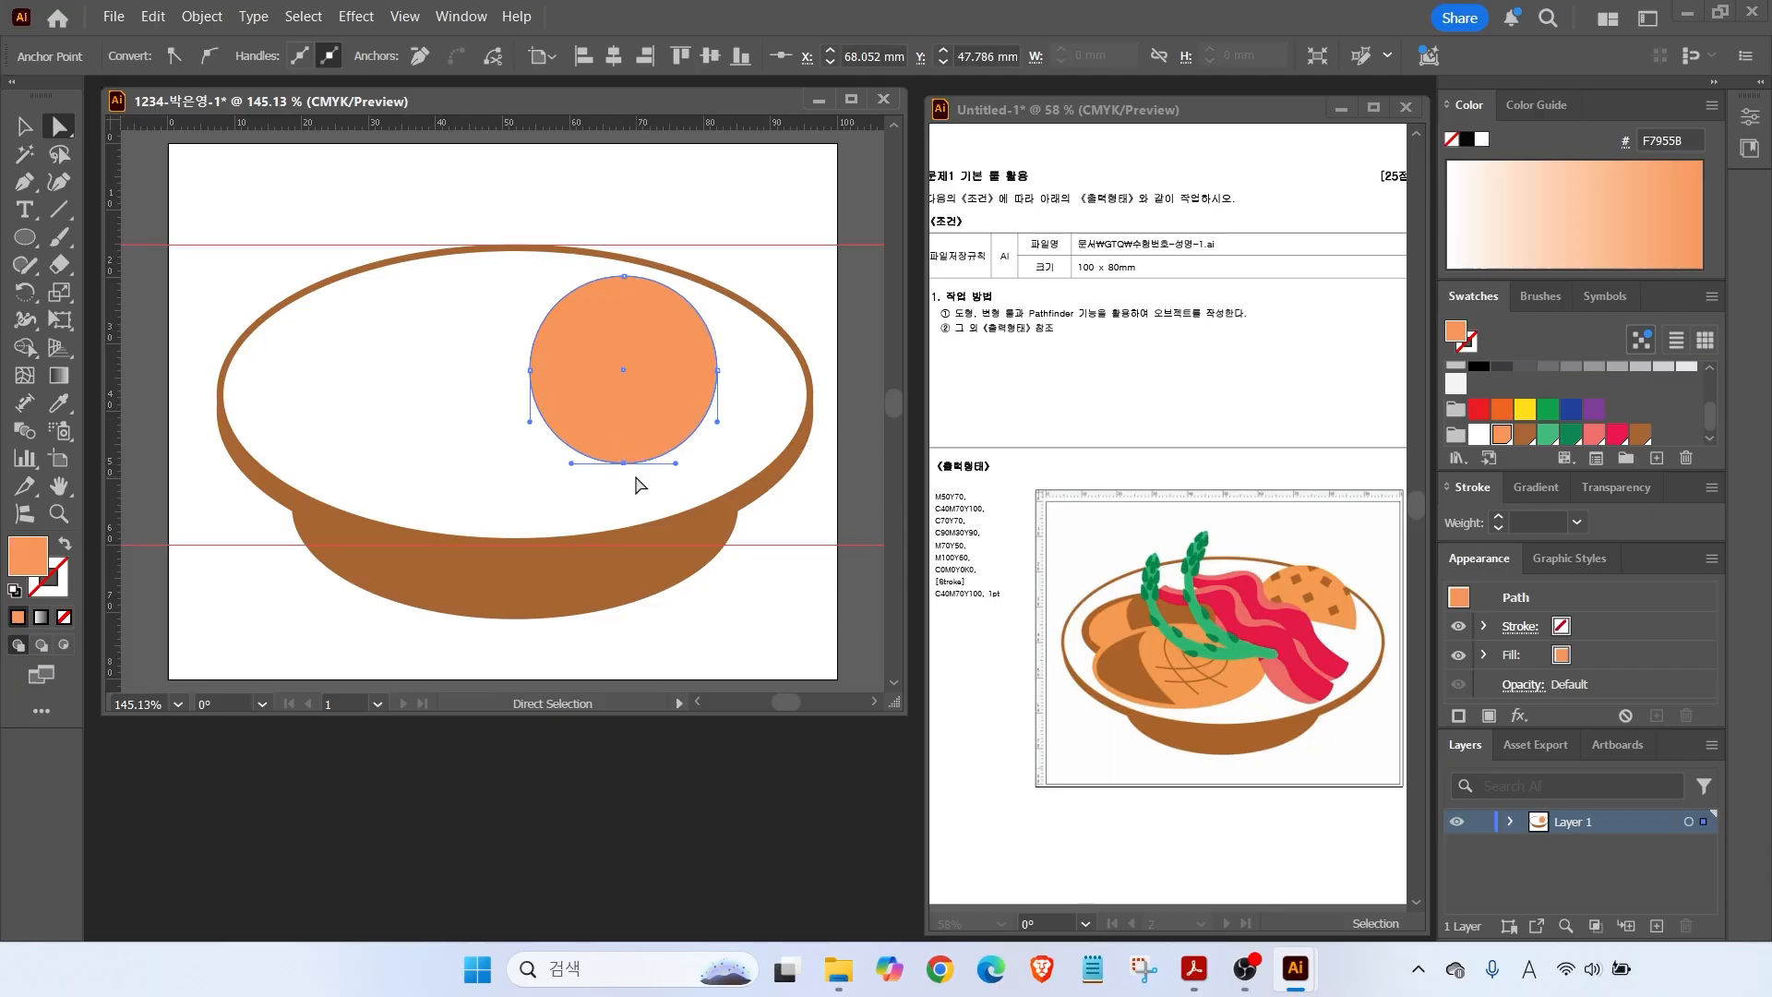
{"action": "key", "text": "Delete"}
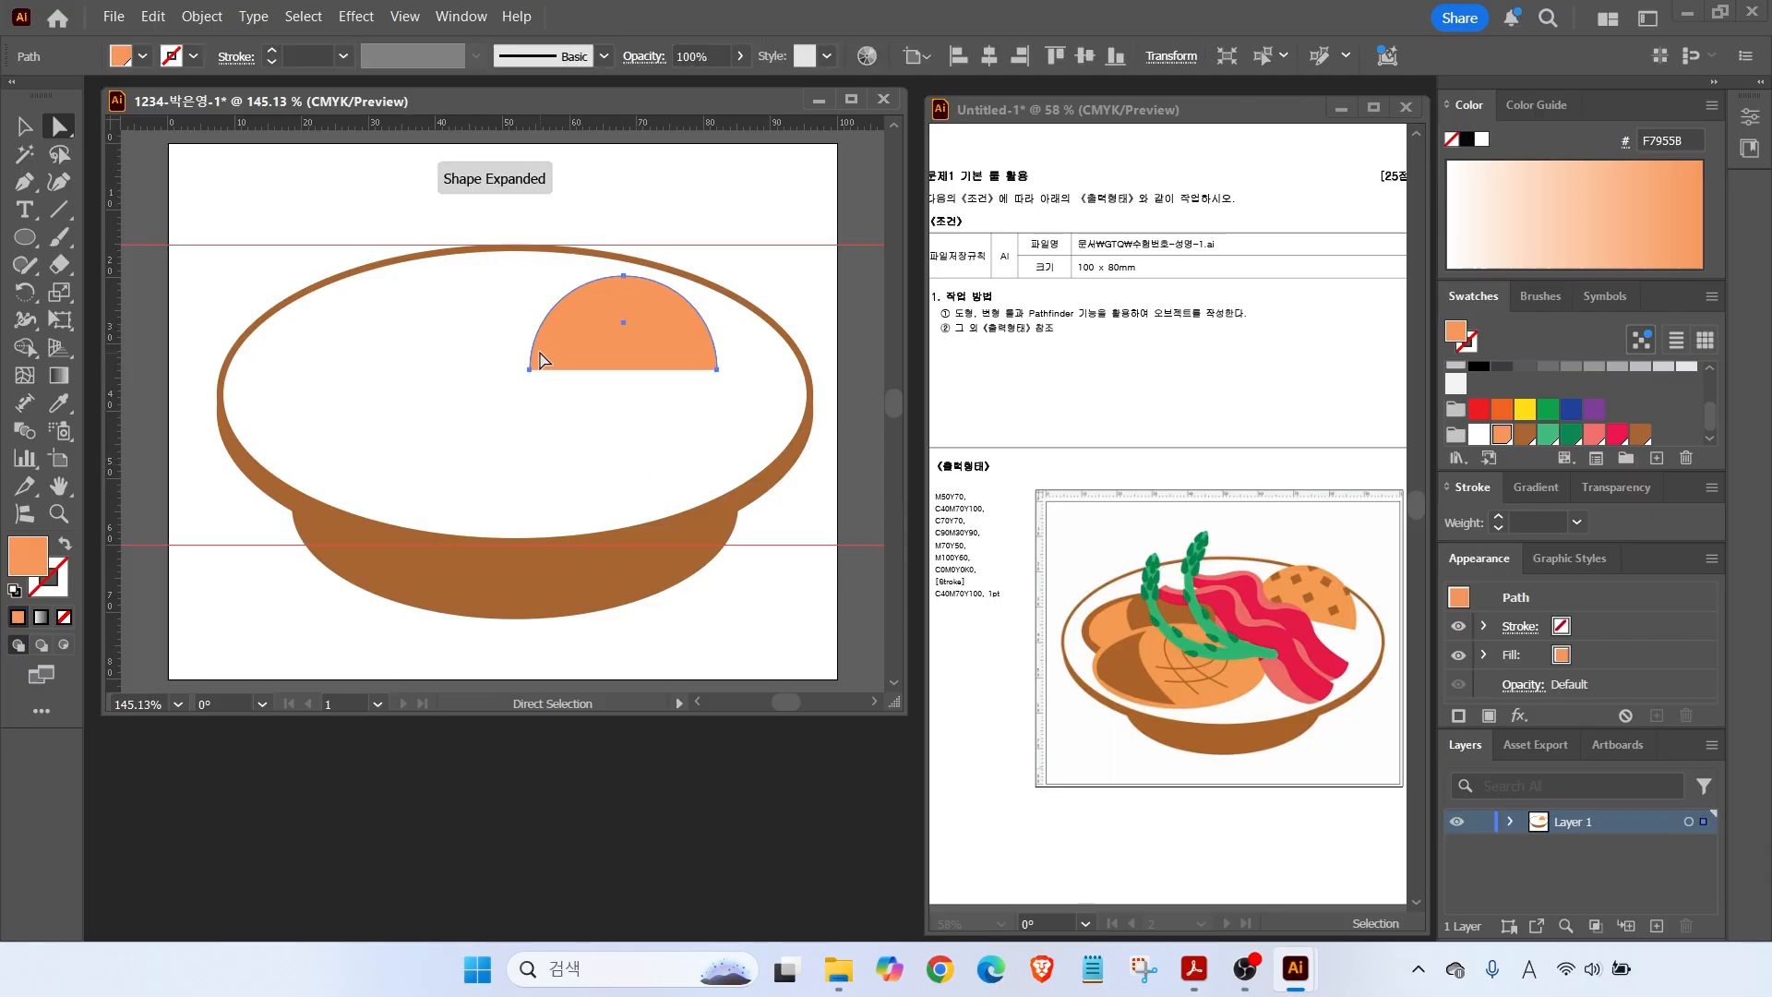
{"action": "key", "text": "v"}
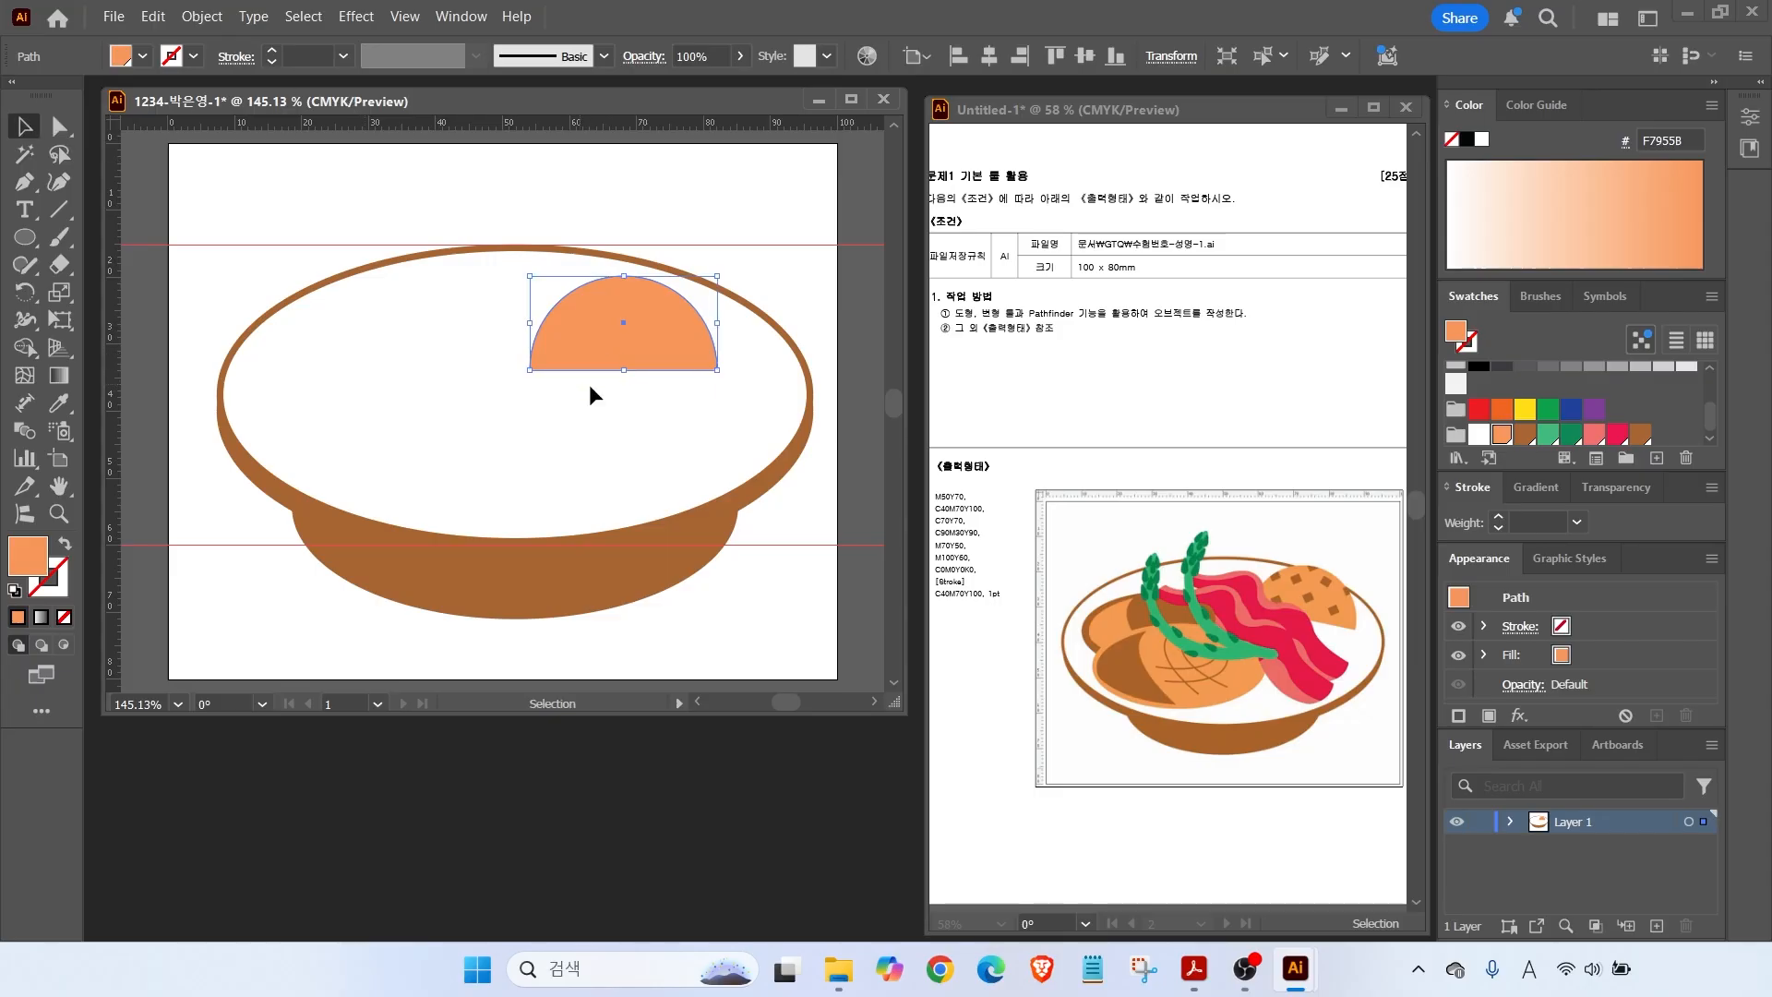
{"action": "left_click", "coordinate": [690, 232]}
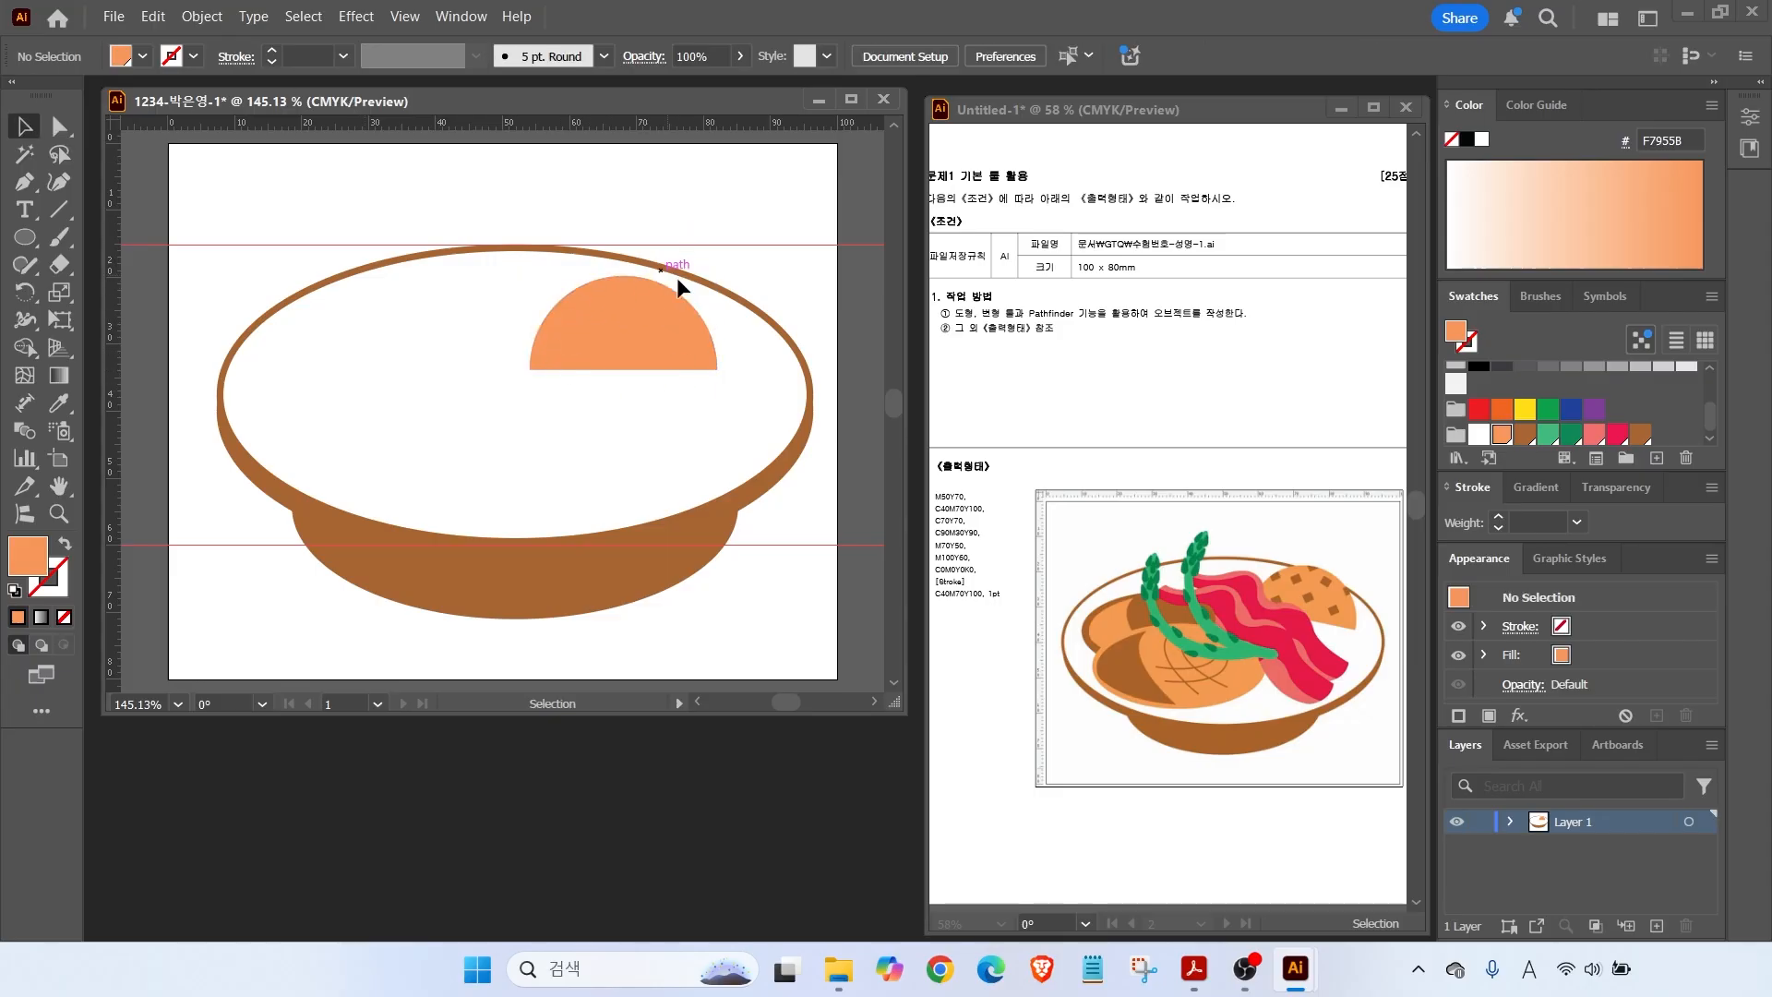
In Outline view, join the orange half-circle's open ends with Object > Path > Join.
{"action": "left_click", "coordinate": [405, 18]}
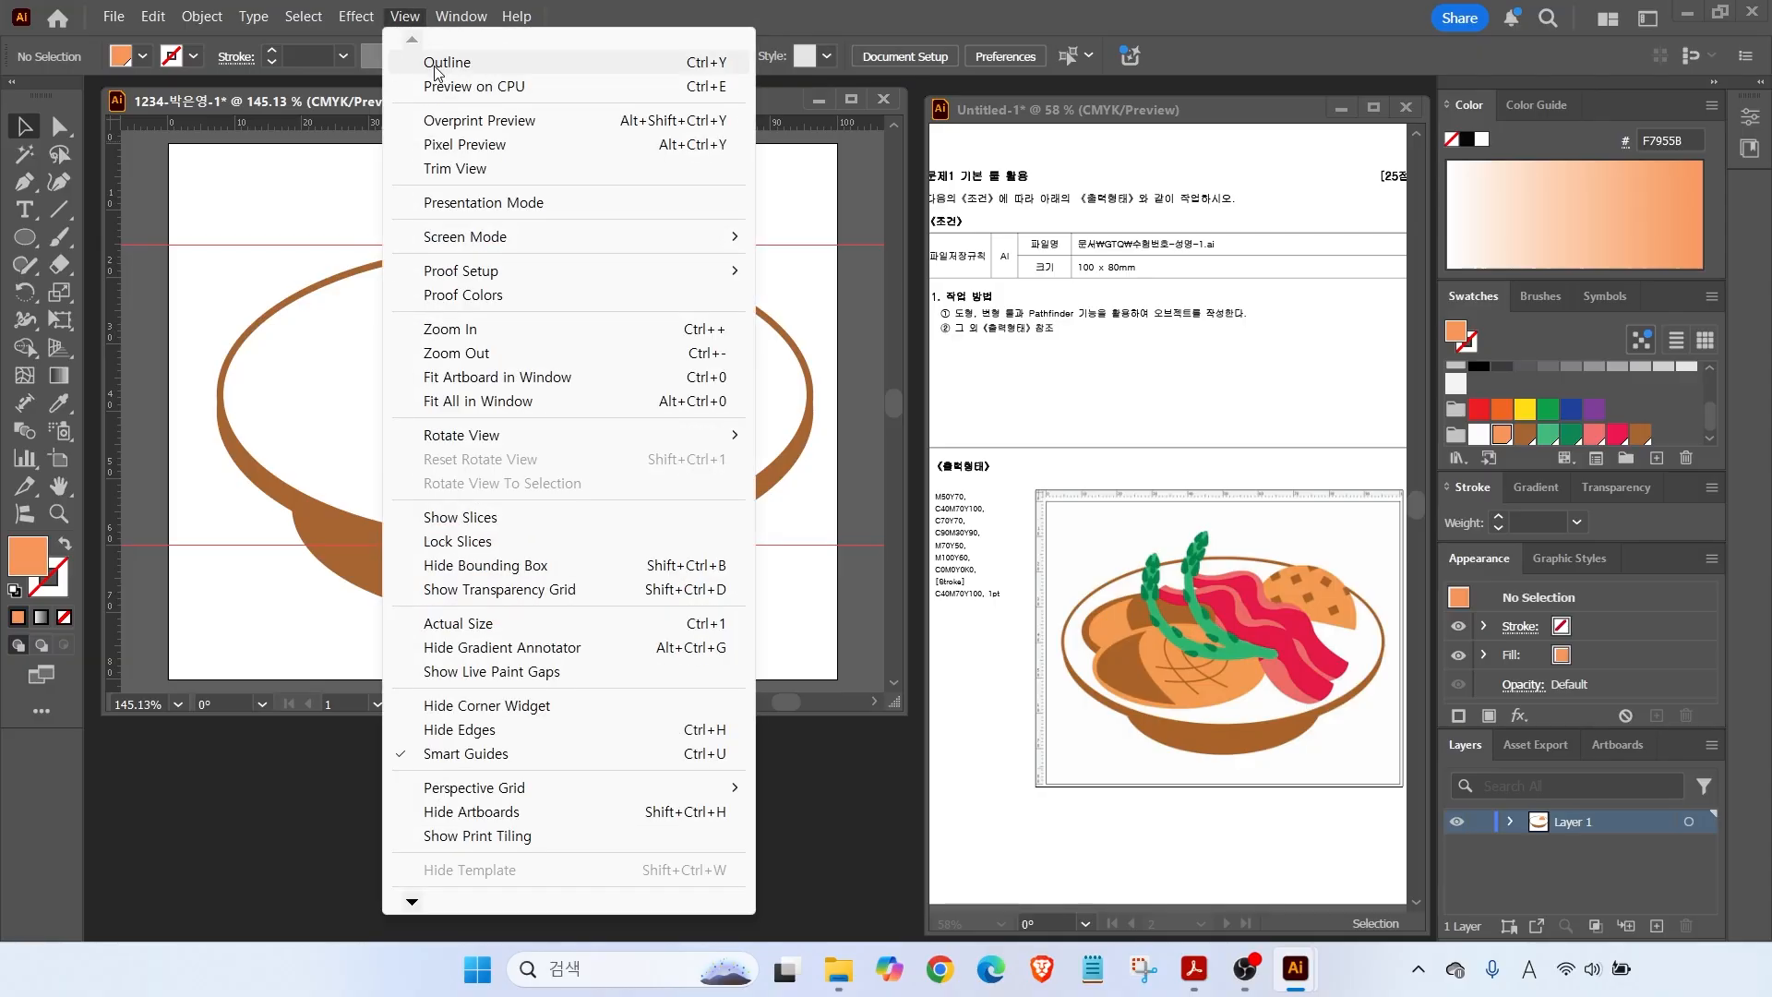
{"action": "left_click", "coordinate": [448, 57]}
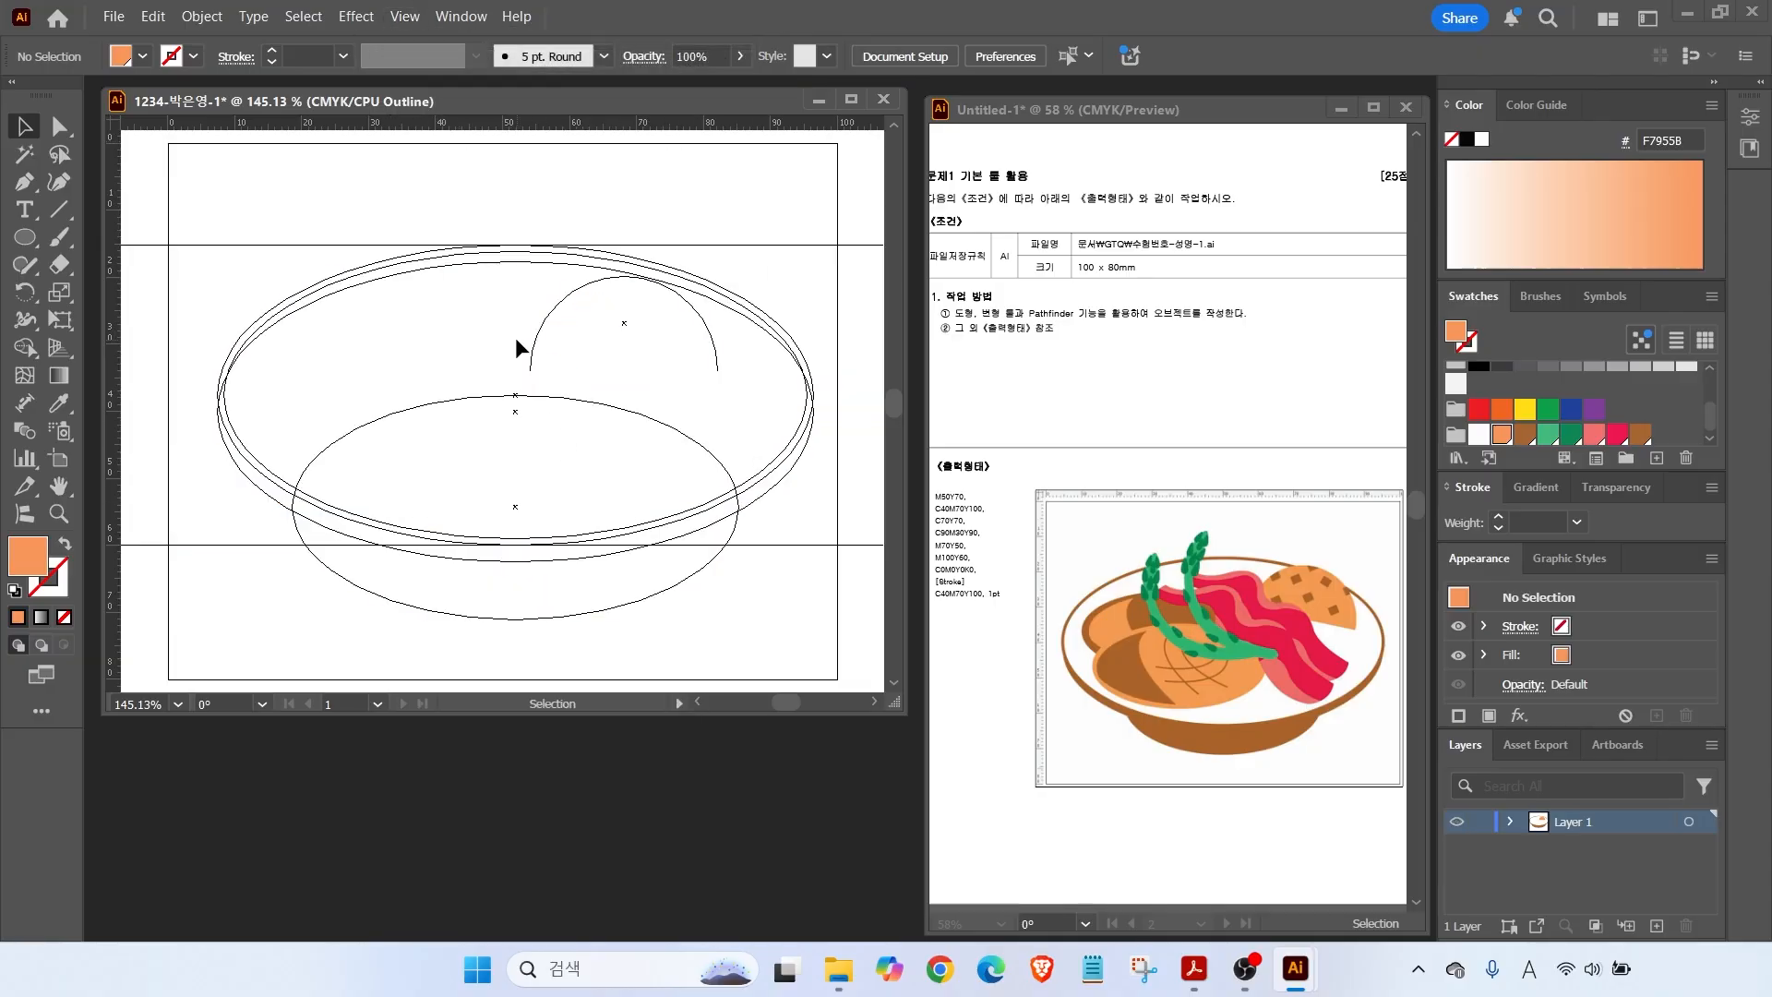
{"action": "mouse_move", "coordinate": [536, 363]}
{"action": "left_mouse_down"}
{"action": "mouse_move", "coordinate": [760, 364]}
{"action": "mouse_move", "coordinate": [735, 365]}
{"action": "left_mouse_up"}
{"action": "key", "text": "Escape"}
{"action": "left_click", "coordinate": [550, 309]}
{"action": "left_click", "coordinate": [202, 17]}
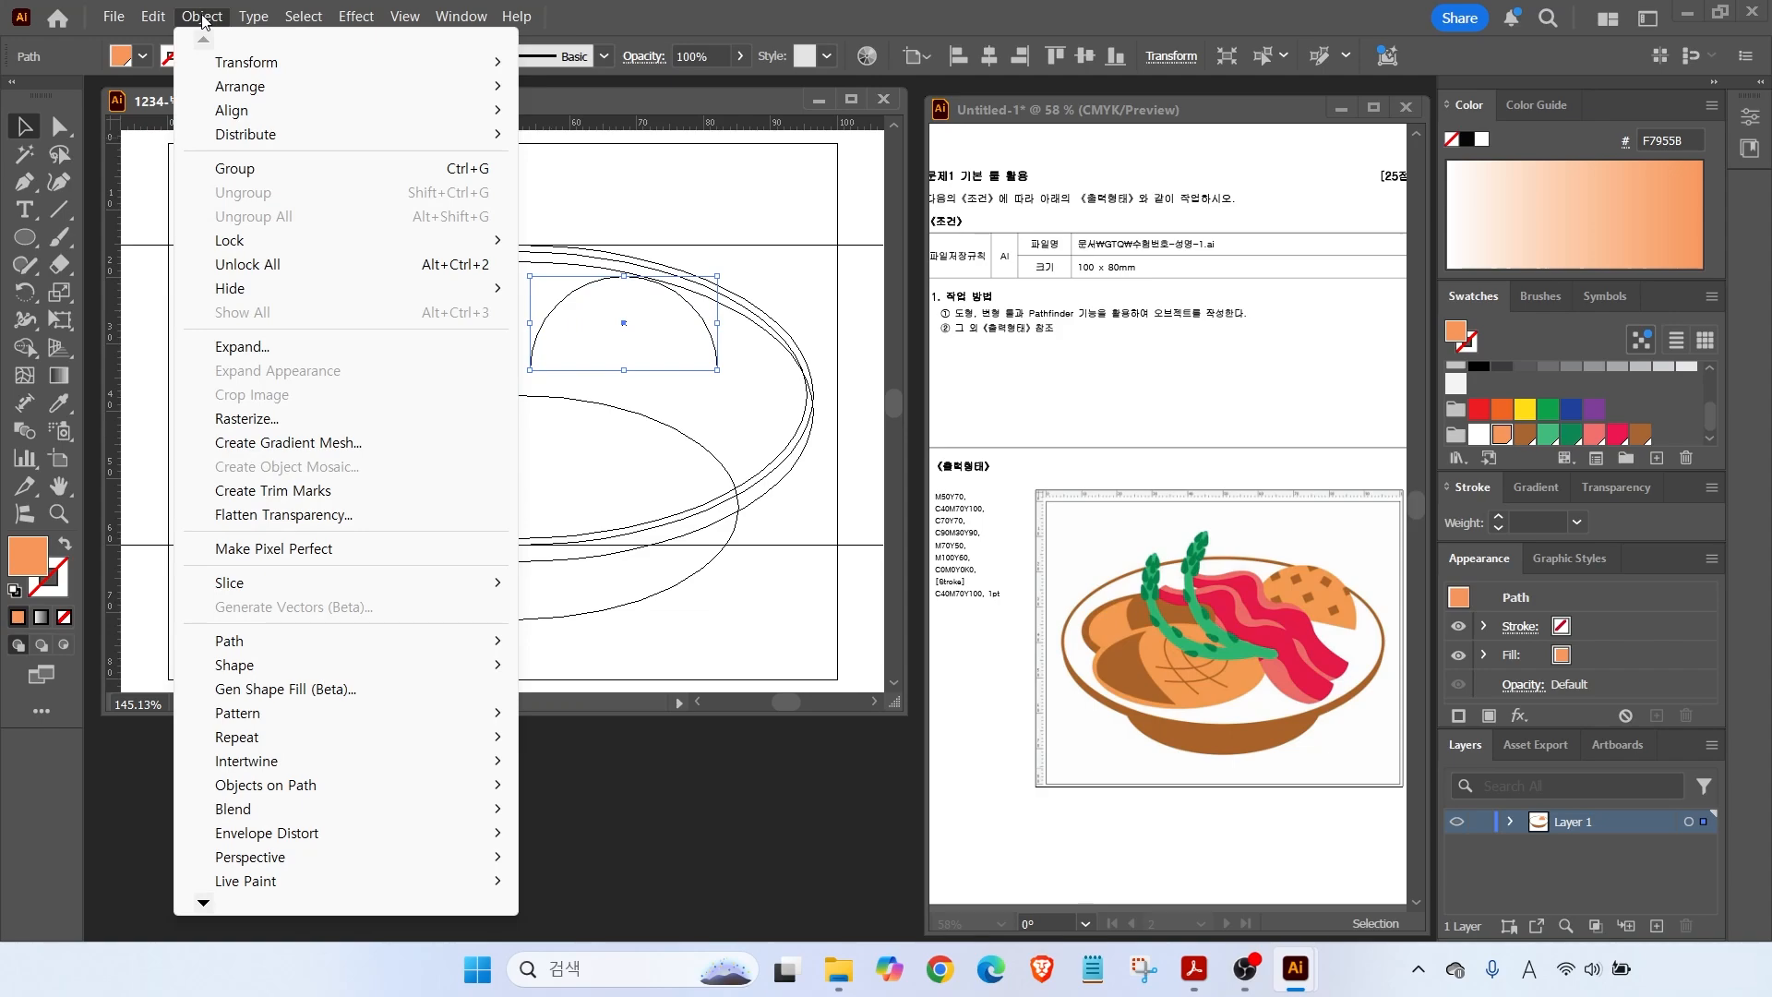
{"action": "mouse_move", "coordinate": [268, 641]}
{"action": "left_click", "coordinate": [574, 639]}
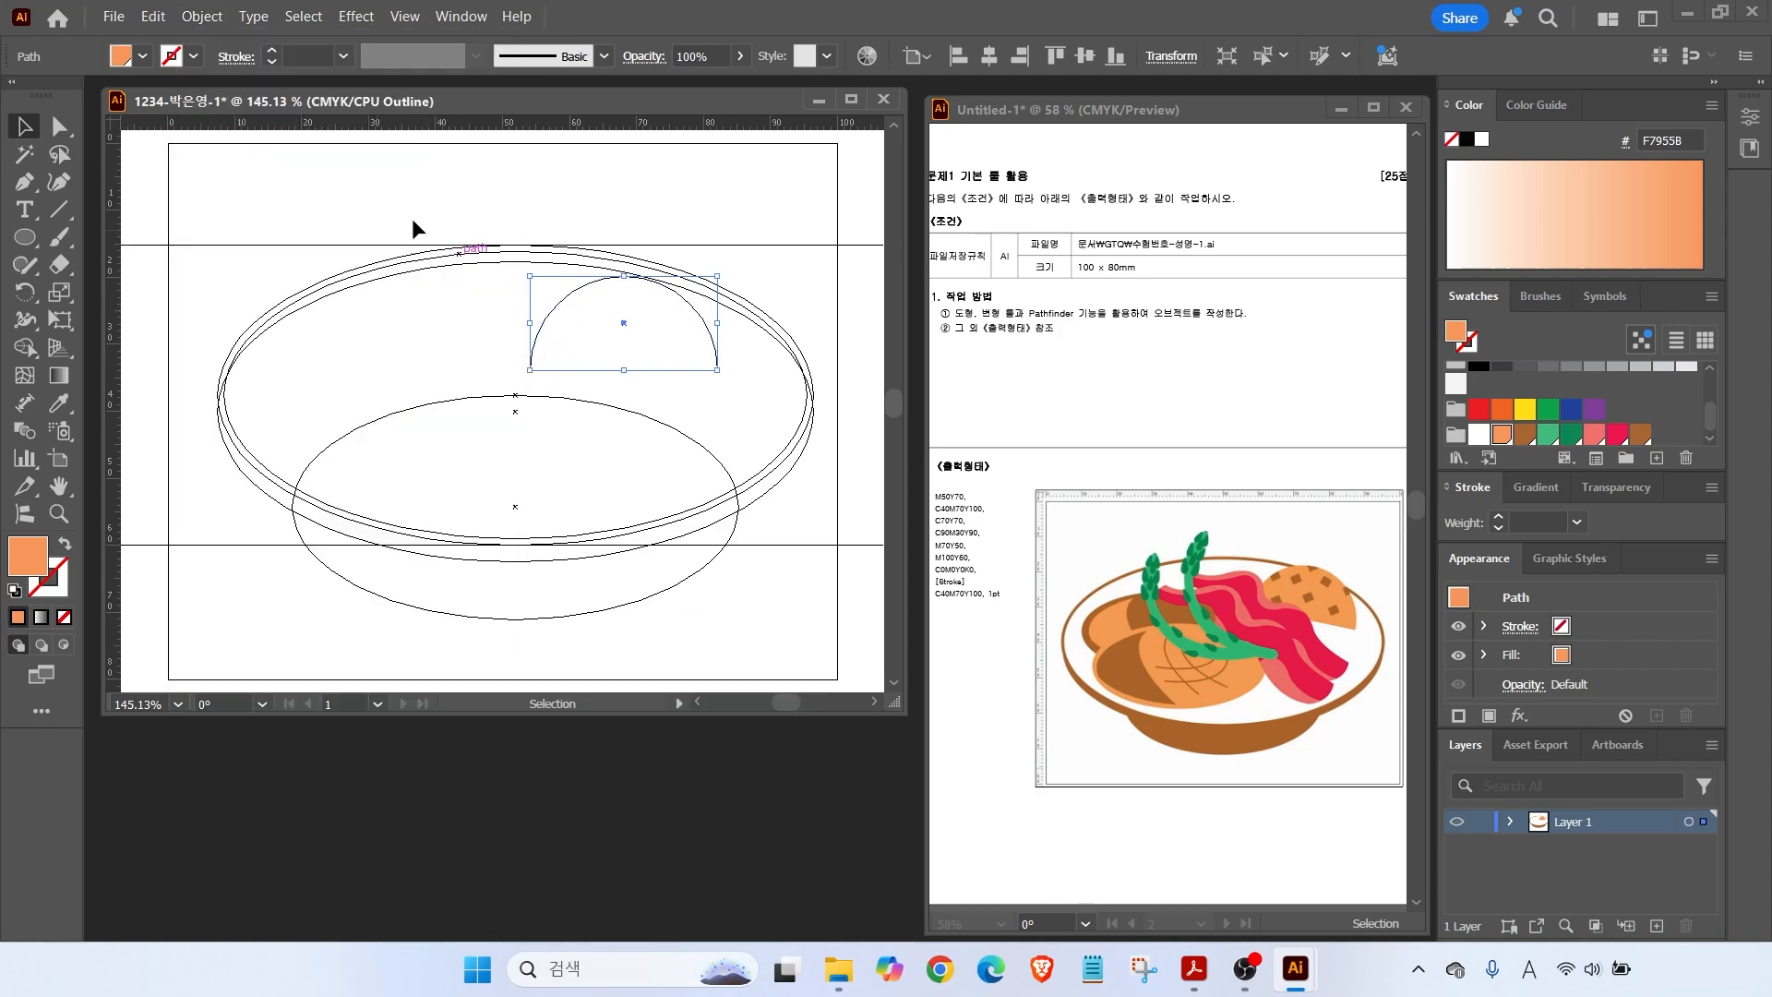
Deselect the closed half-circle and return to GPU Preview.
{"action": "left_click", "coordinate": [375, 192]}
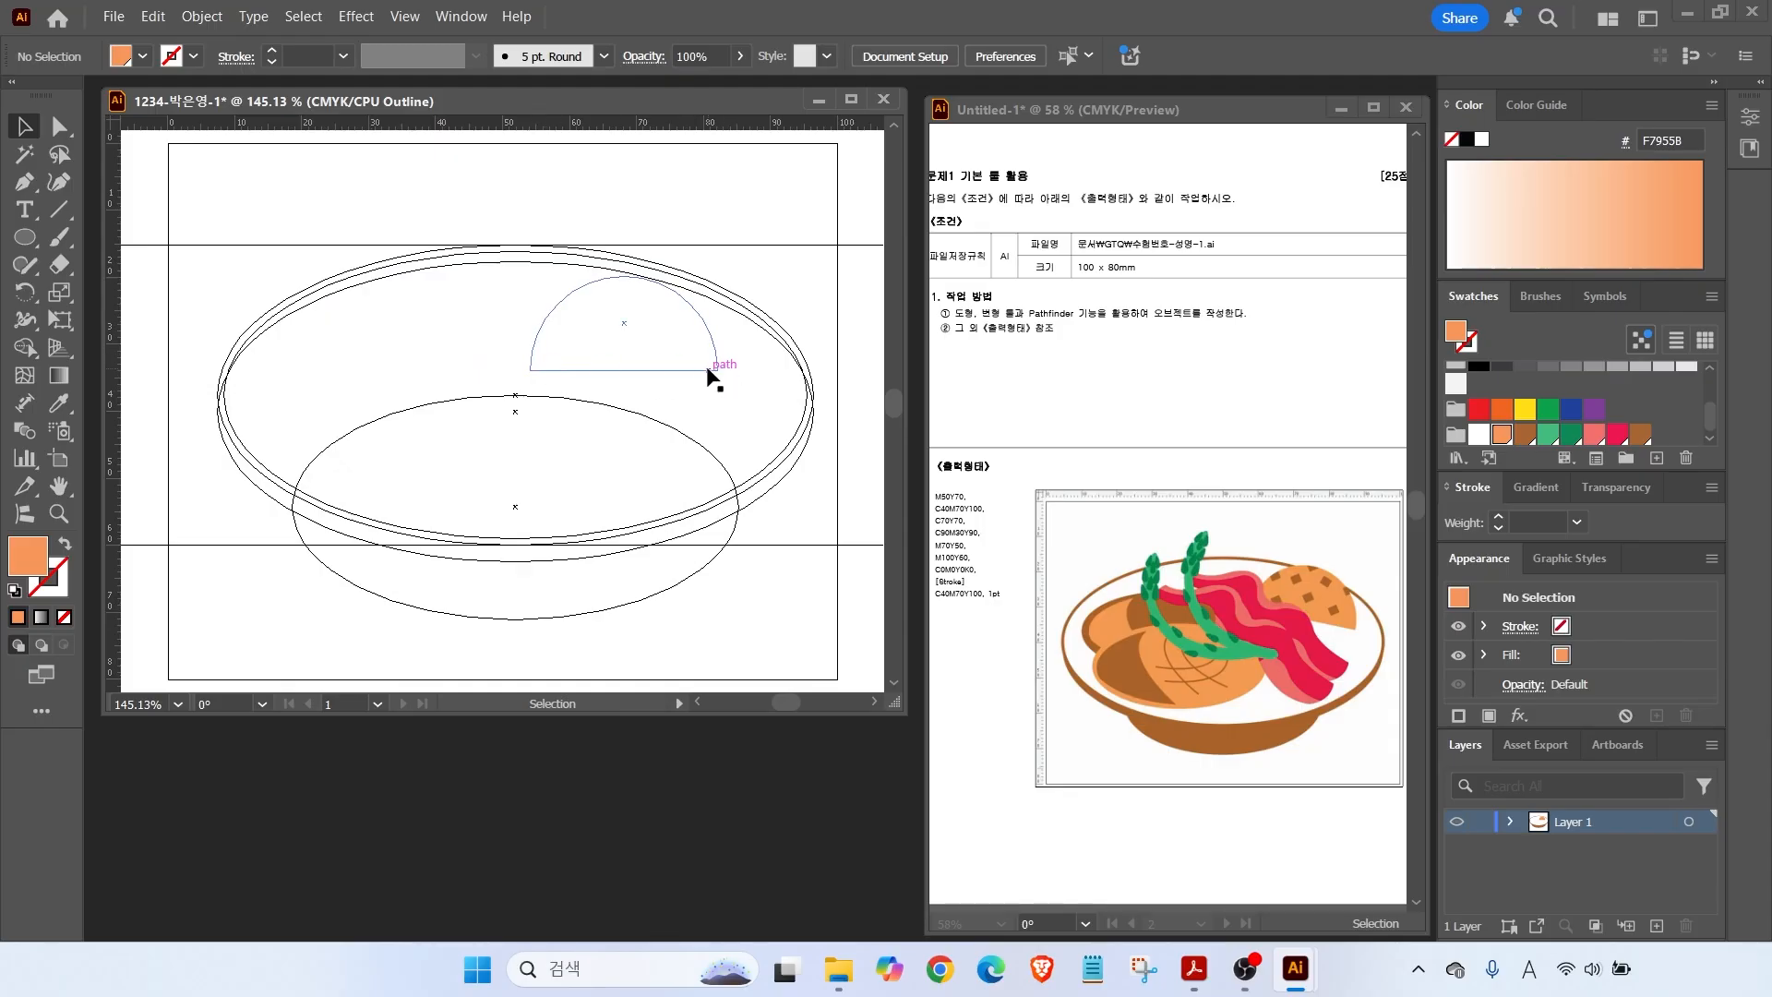
{"action": "left_click", "coordinate": [394, 20]}
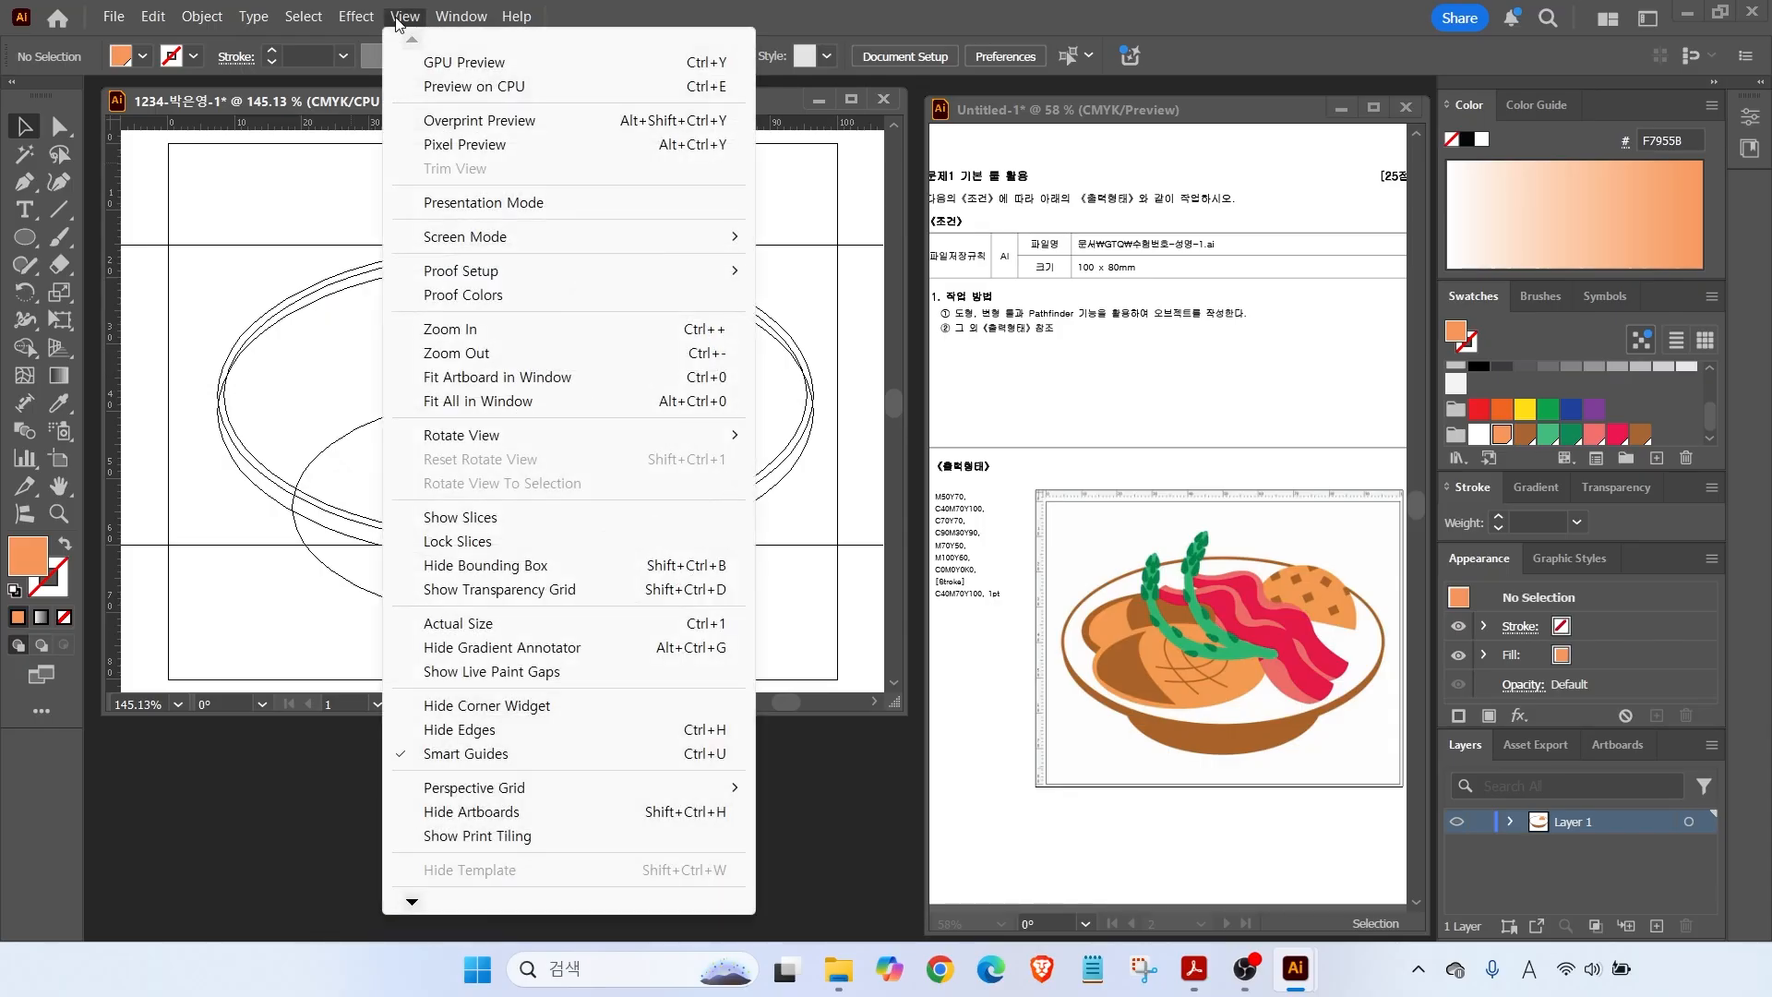
{"action": "left_click", "coordinate": [439, 66]}
{"action": "left_click_drag", "start_coordinate": [25, 236], "coordinate": [104, 234]}
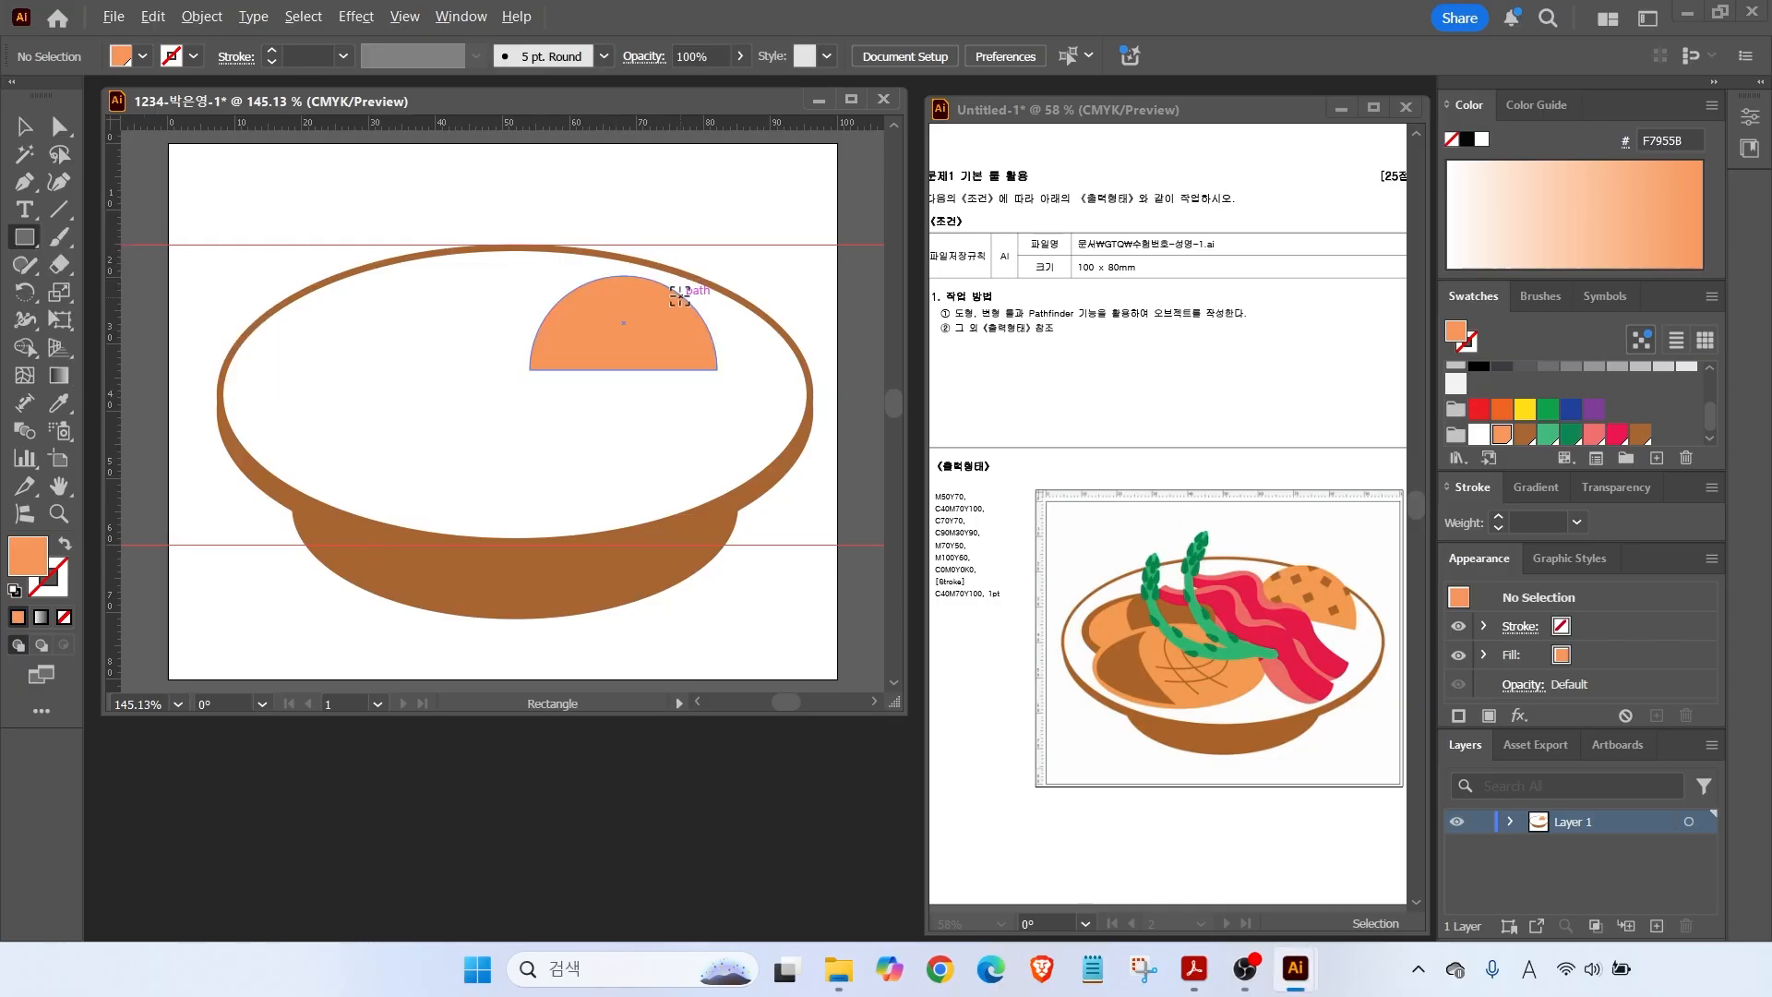
Draw a small brown square at the cookie's lower left, then tilt and move both.
{"action": "scroll", "coordinate": [679, 296], "scroll_direction": "up", "scroll_amount": 3}
{"action": "left_click_drag", "start_coordinate": [482, 358], "coordinate": [481, 305]}
{"action": "left_click", "coordinate": [1524, 435]}
{"action": "left_click", "coordinate": [25, 127]}
{"action": "left_click_drag", "start_coordinate": [467, 357], "coordinate": [436, 425]}
{"action": "left_click", "coordinate": [544, 365], "text": "shift"}
{"action": "left_click_drag", "start_coordinate": [772, 241], "coordinate": [789, 296]}
{"action": "left_click_drag", "start_coordinate": [638, 375], "coordinate": [727, 332]}
{"action": "left_click", "coordinate": [340, 426]}
Scatter rotated copies of the brown square across the orange half-circle.
{"action": "left_click_drag", "start_coordinate": [514, 348], "coordinate": [537, 237], "text": "alt"}
{"action": "left_click_drag", "start_coordinate": [559, 254], "coordinate": [771, 374]}
{"action": "left_click", "coordinate": [431, 228]}
{"action": "left_click_drag", "start_coordinate": [669, 323], "coordinate": [797, 296], "text": "alt"}
{"action": "left_click_drag", "start_coordinate": [610, 255], "coordinate": [733, 259], "text": "alt"}
{"action": "left_click_drag", "start_coordinate": [750, 238], "coordinate": [735, 232]}
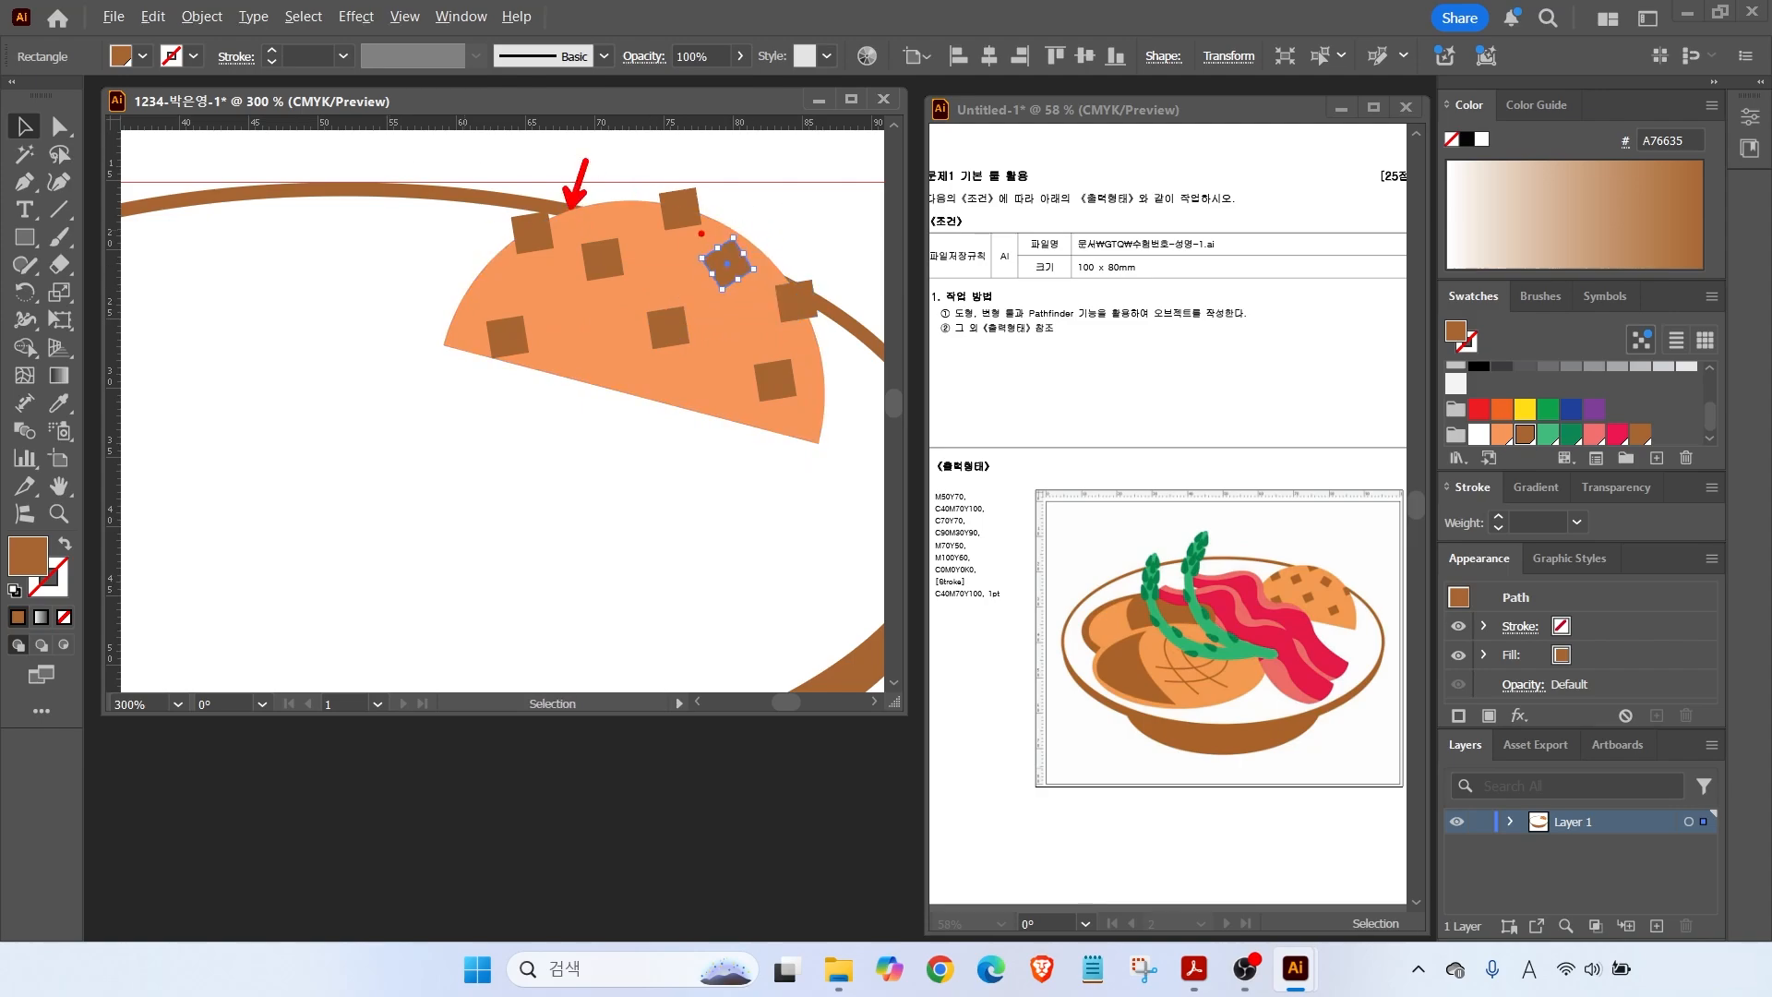
Duplicate the orange cookie half-circle down and to the left.
{"action": "left_click", "coordinate": [508, 295]}
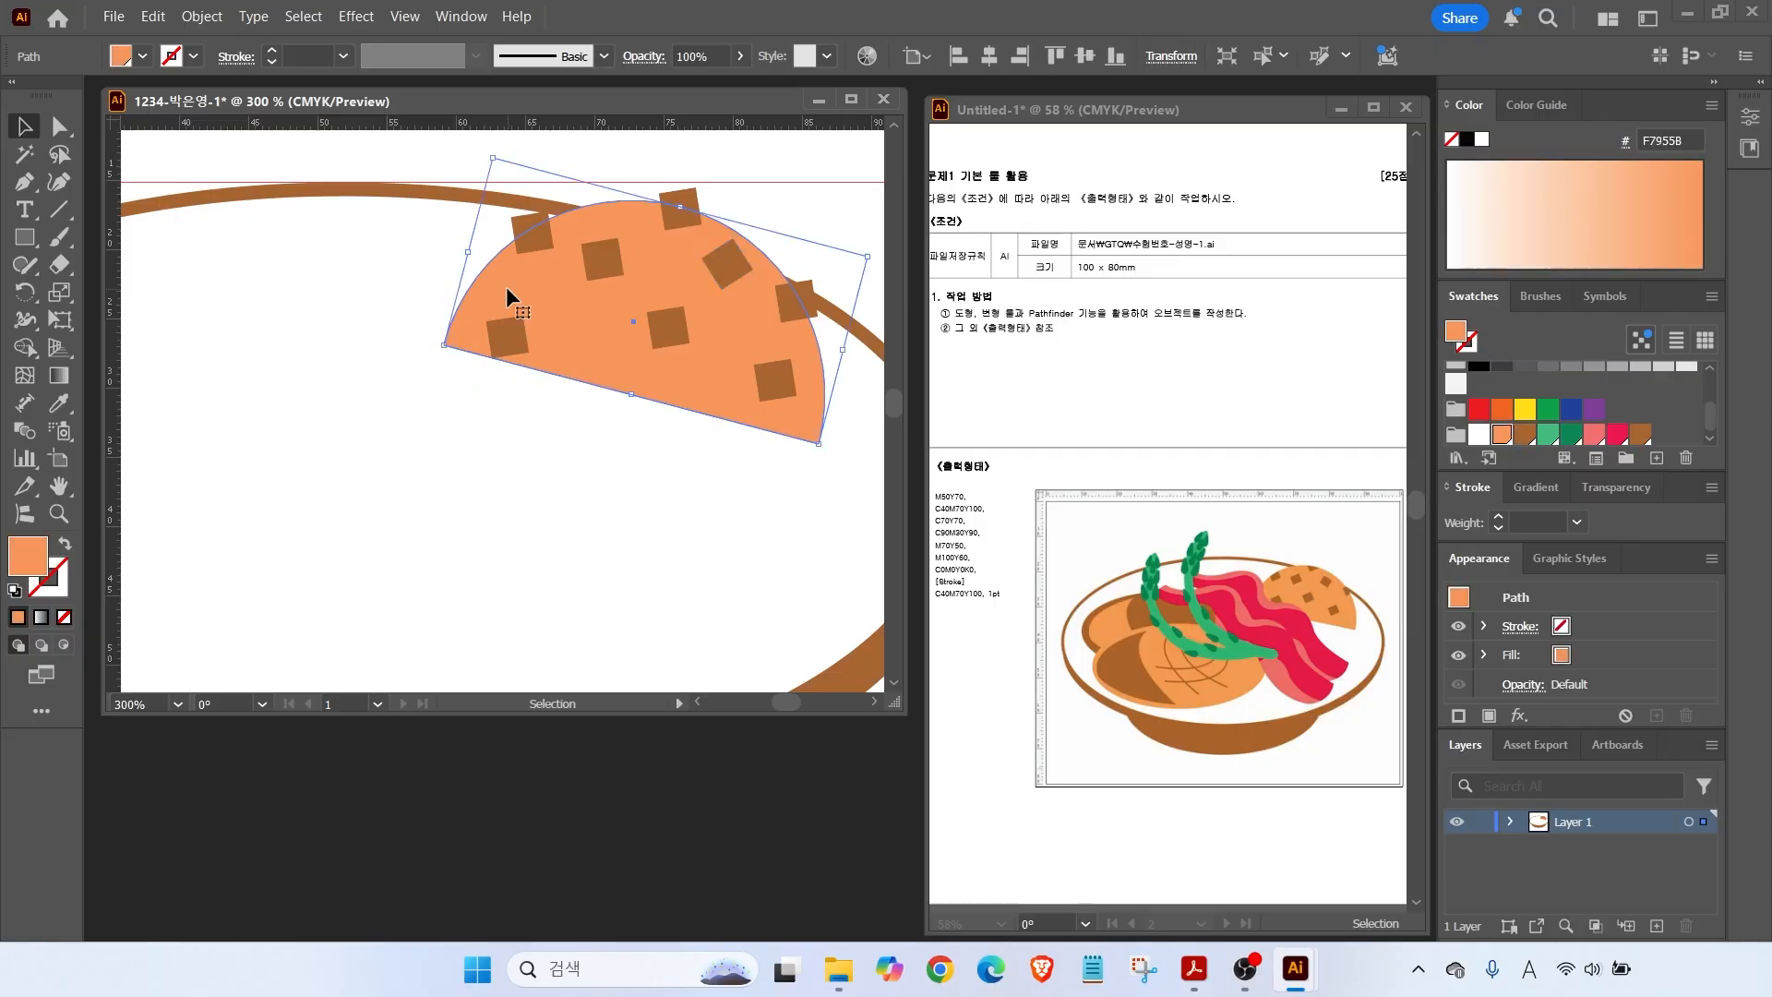
{"action": "left_click", "coordinate": [506, 292]}
{"action": "left_click_drag", "start_coordinate": [505, 290], "coordinate": [361, 397]}
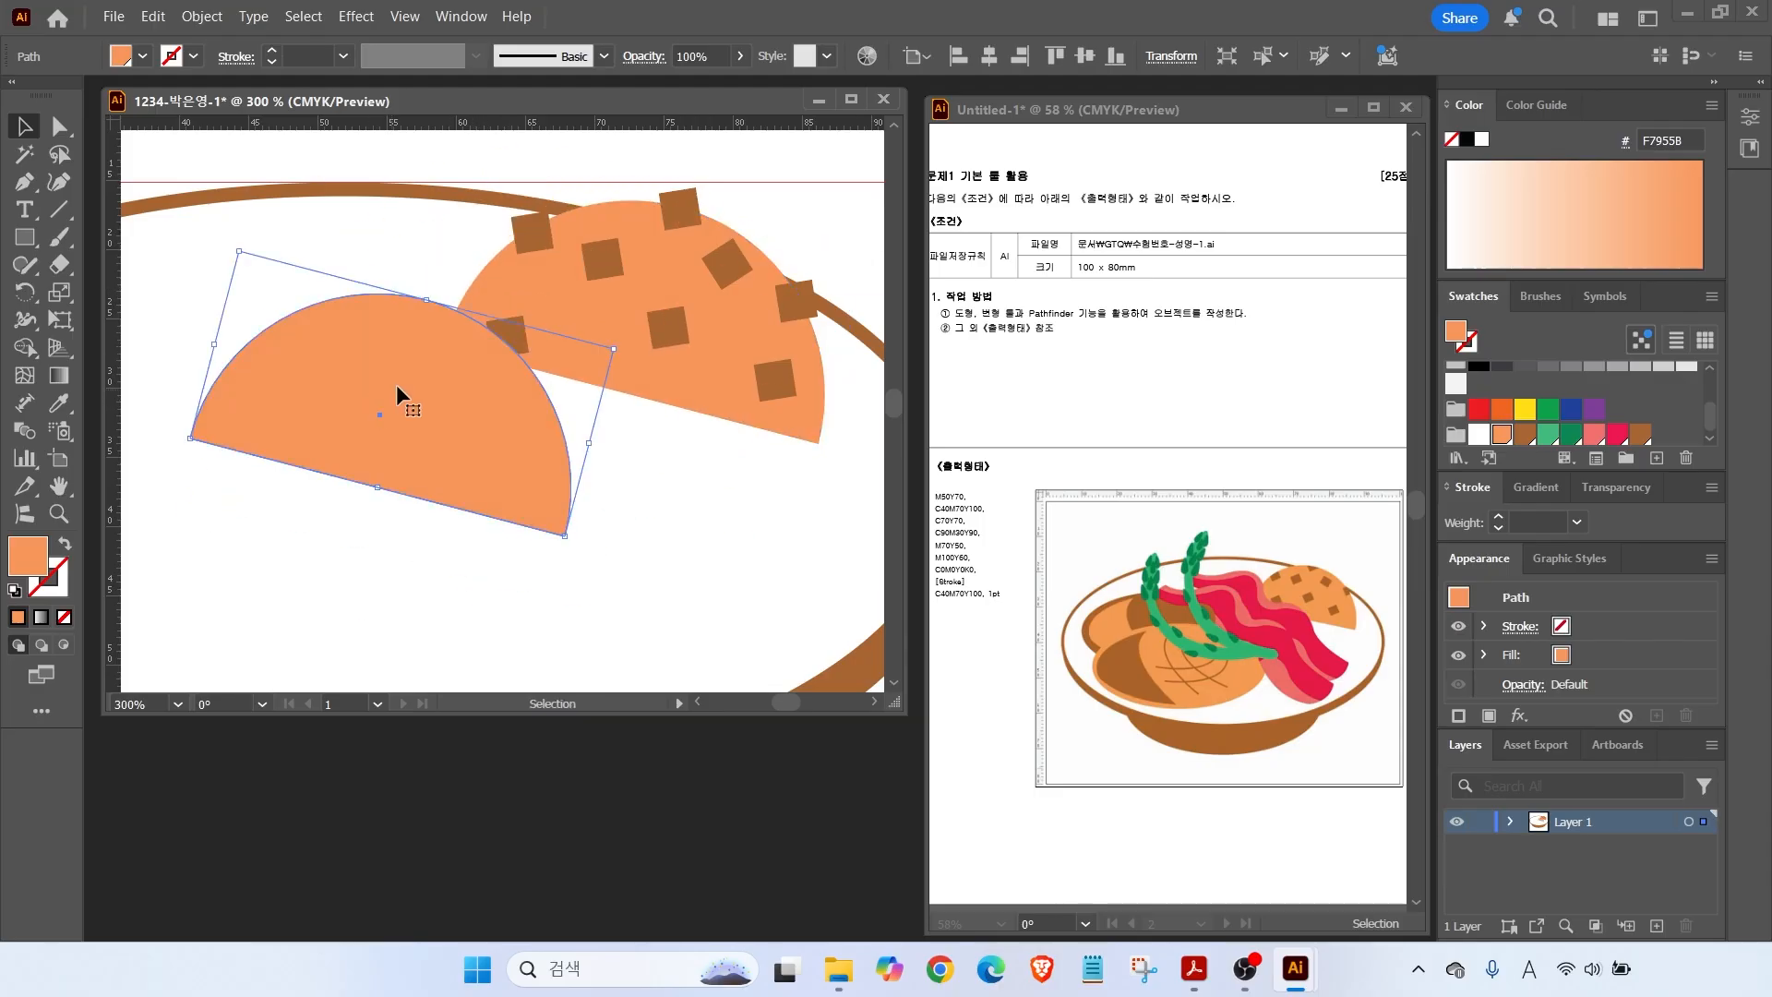
Fill the cookie copy black, align it over the chips, and make a clipping mask.
{"action": "left_click", "coordinate": [1478, 367]}
{"action": "left_click_drag", "start_coordinate": [506, 453], "coordinate": [688, 369]}
{"action": "left_click_drag", "start_coordinate": [466, 163], "coordinate": [853, 448]}
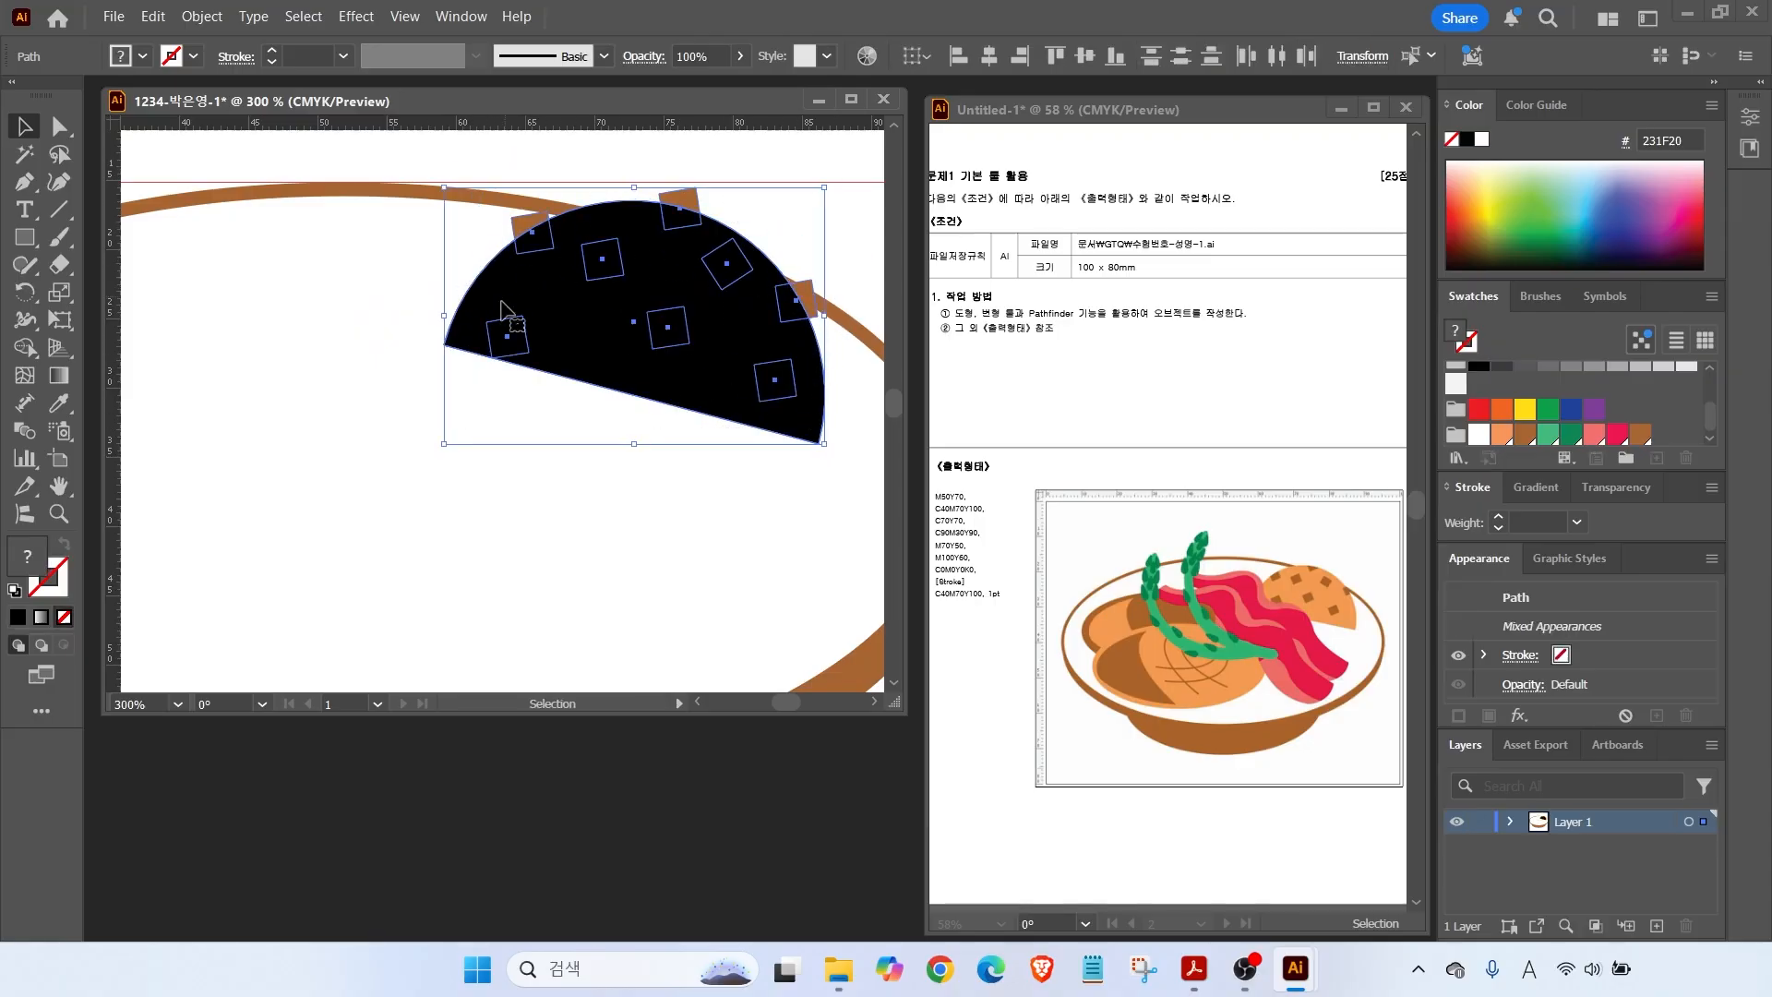
{"action": "right_click", "coordinate": [646, 246]}
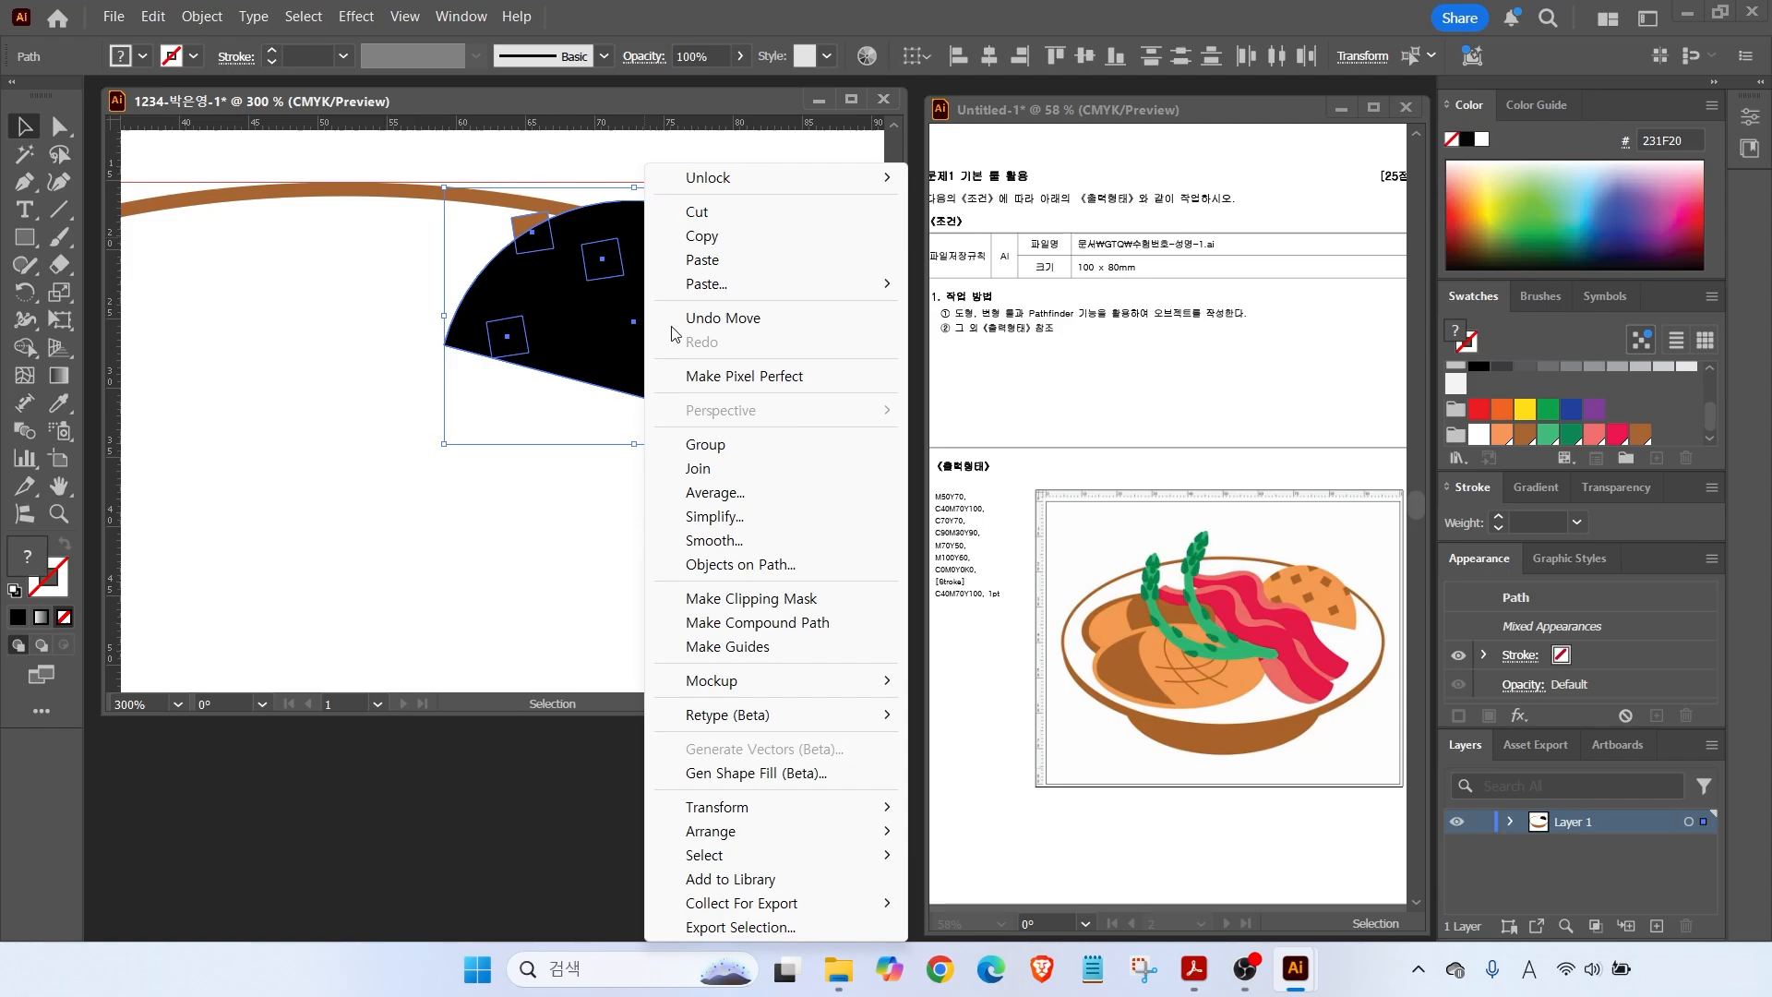
{"action": "left_click", "coordinate": [718, 603]}
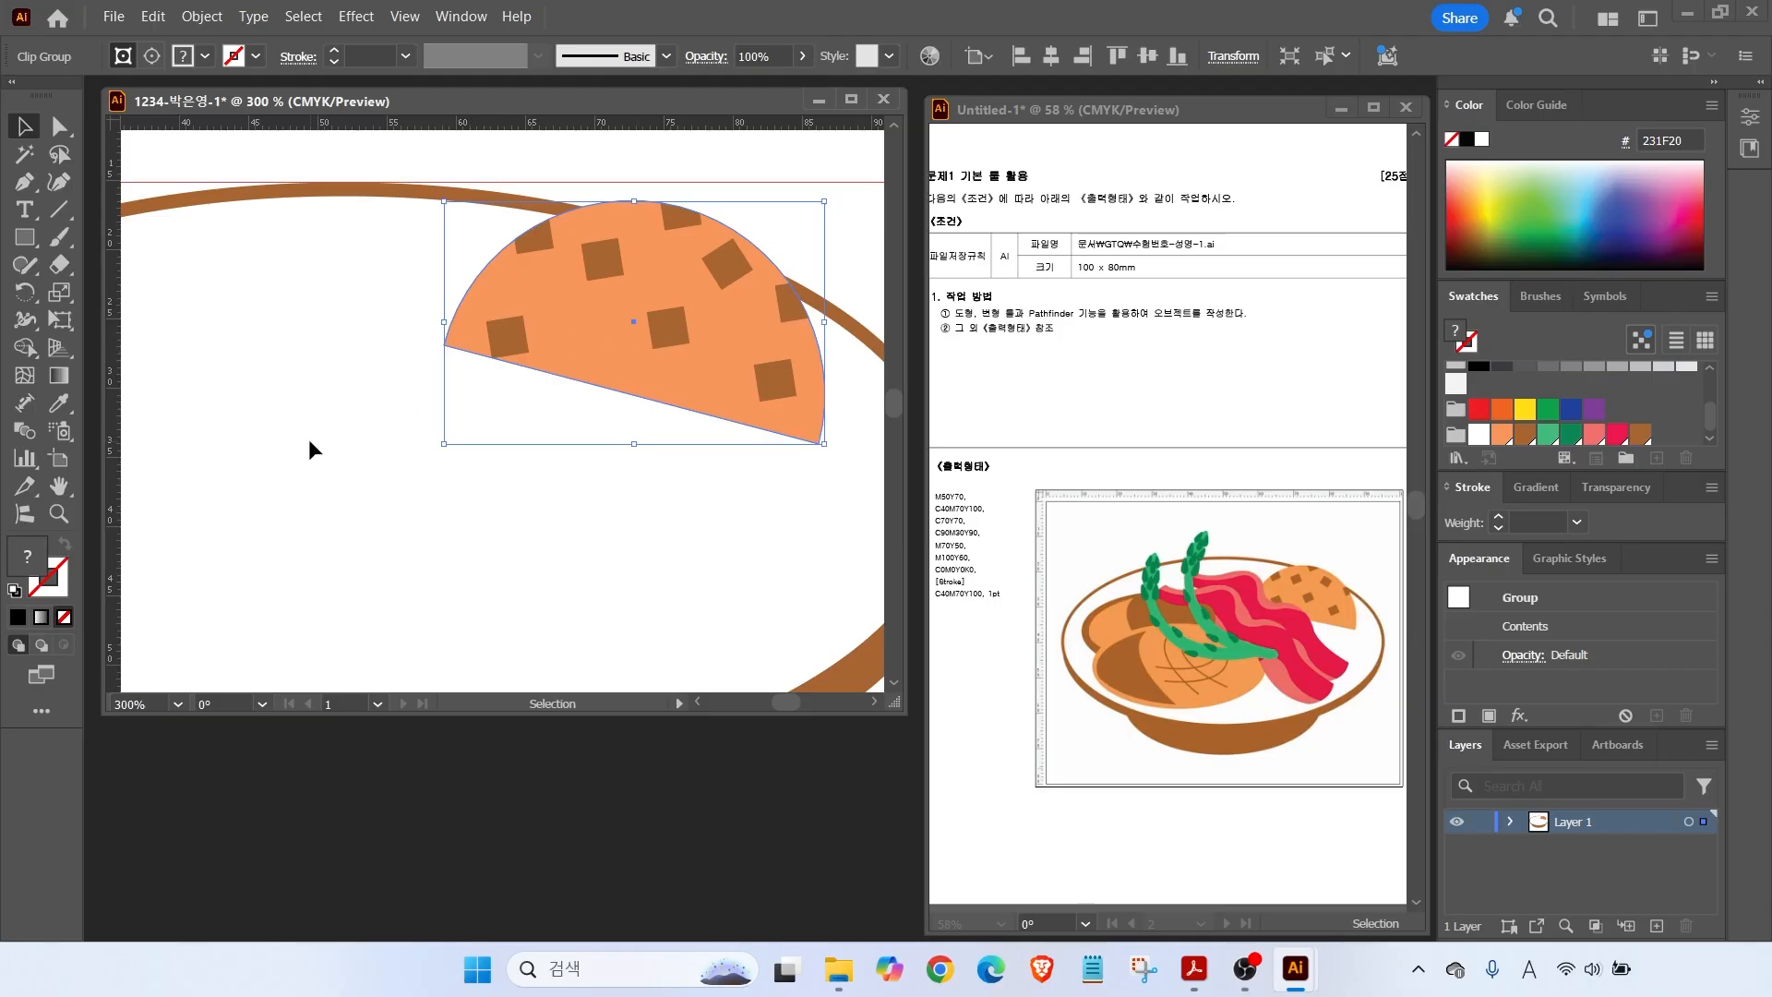
{"action": "double_click", "coordinate": [57, 487]}
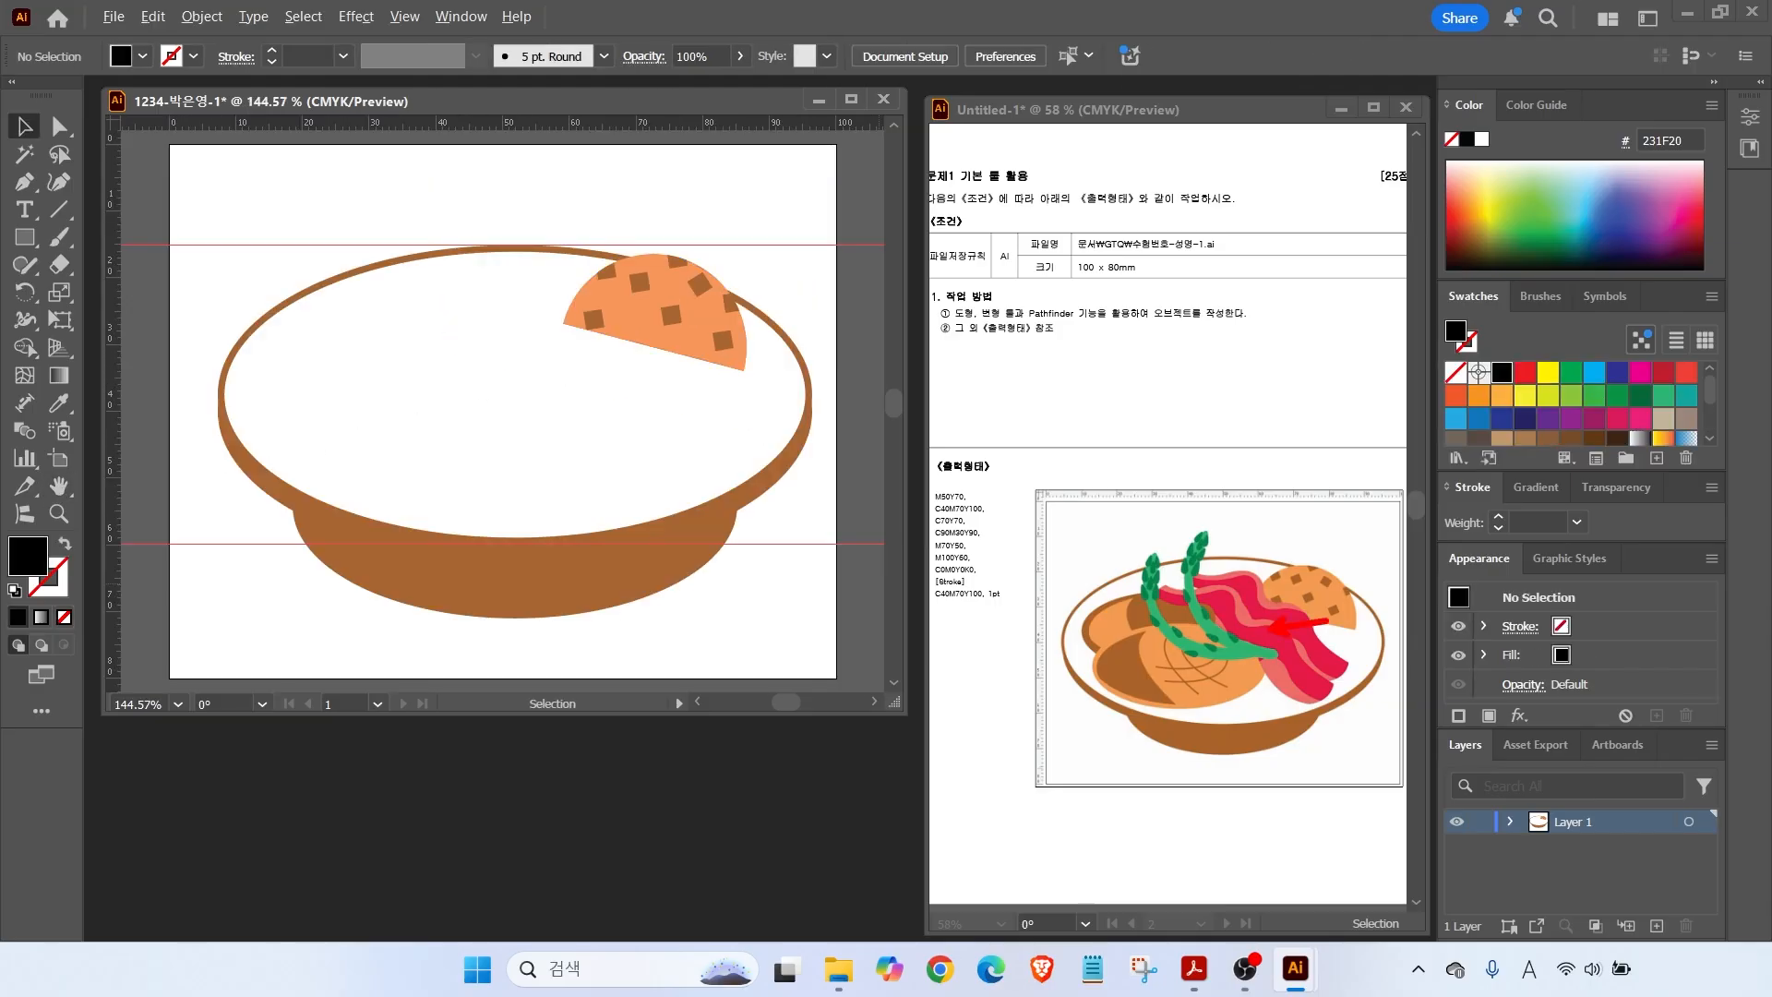
Draw a closed wavy shape across the plate with the Pen tool.
{"action": "left_click", "coordinate": [24, 182]}
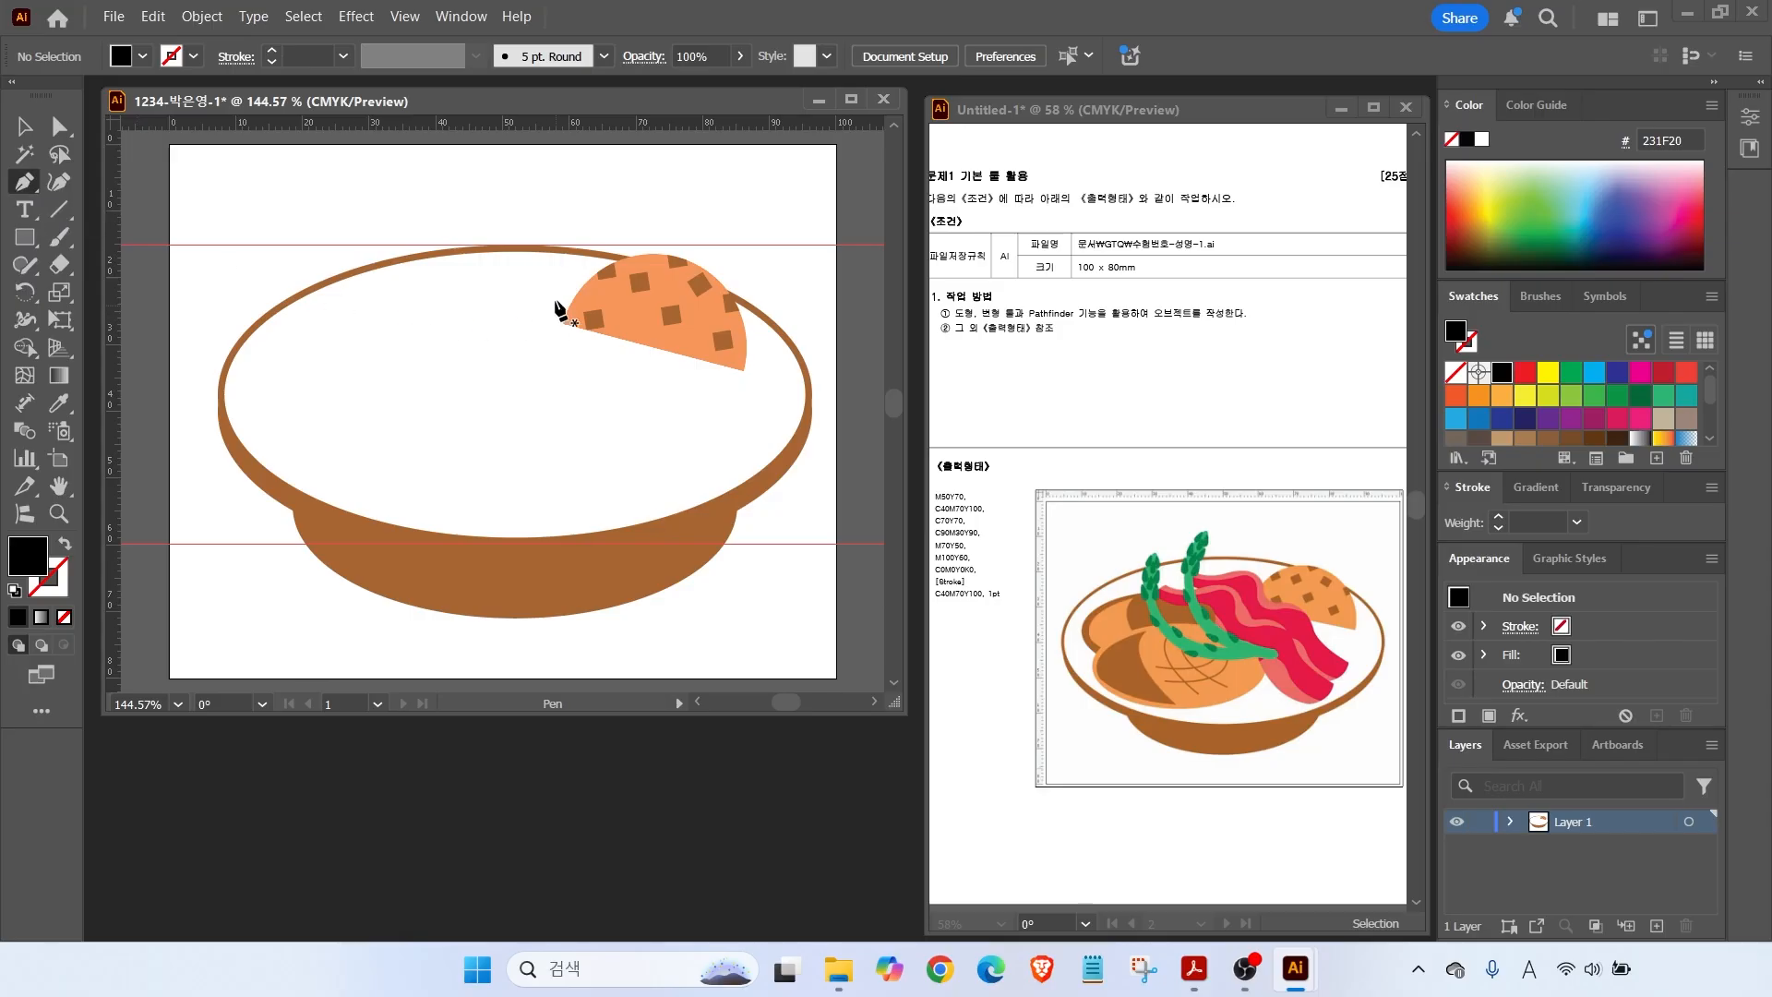
{"action": "left_click", "coordinate": [384, 302]}
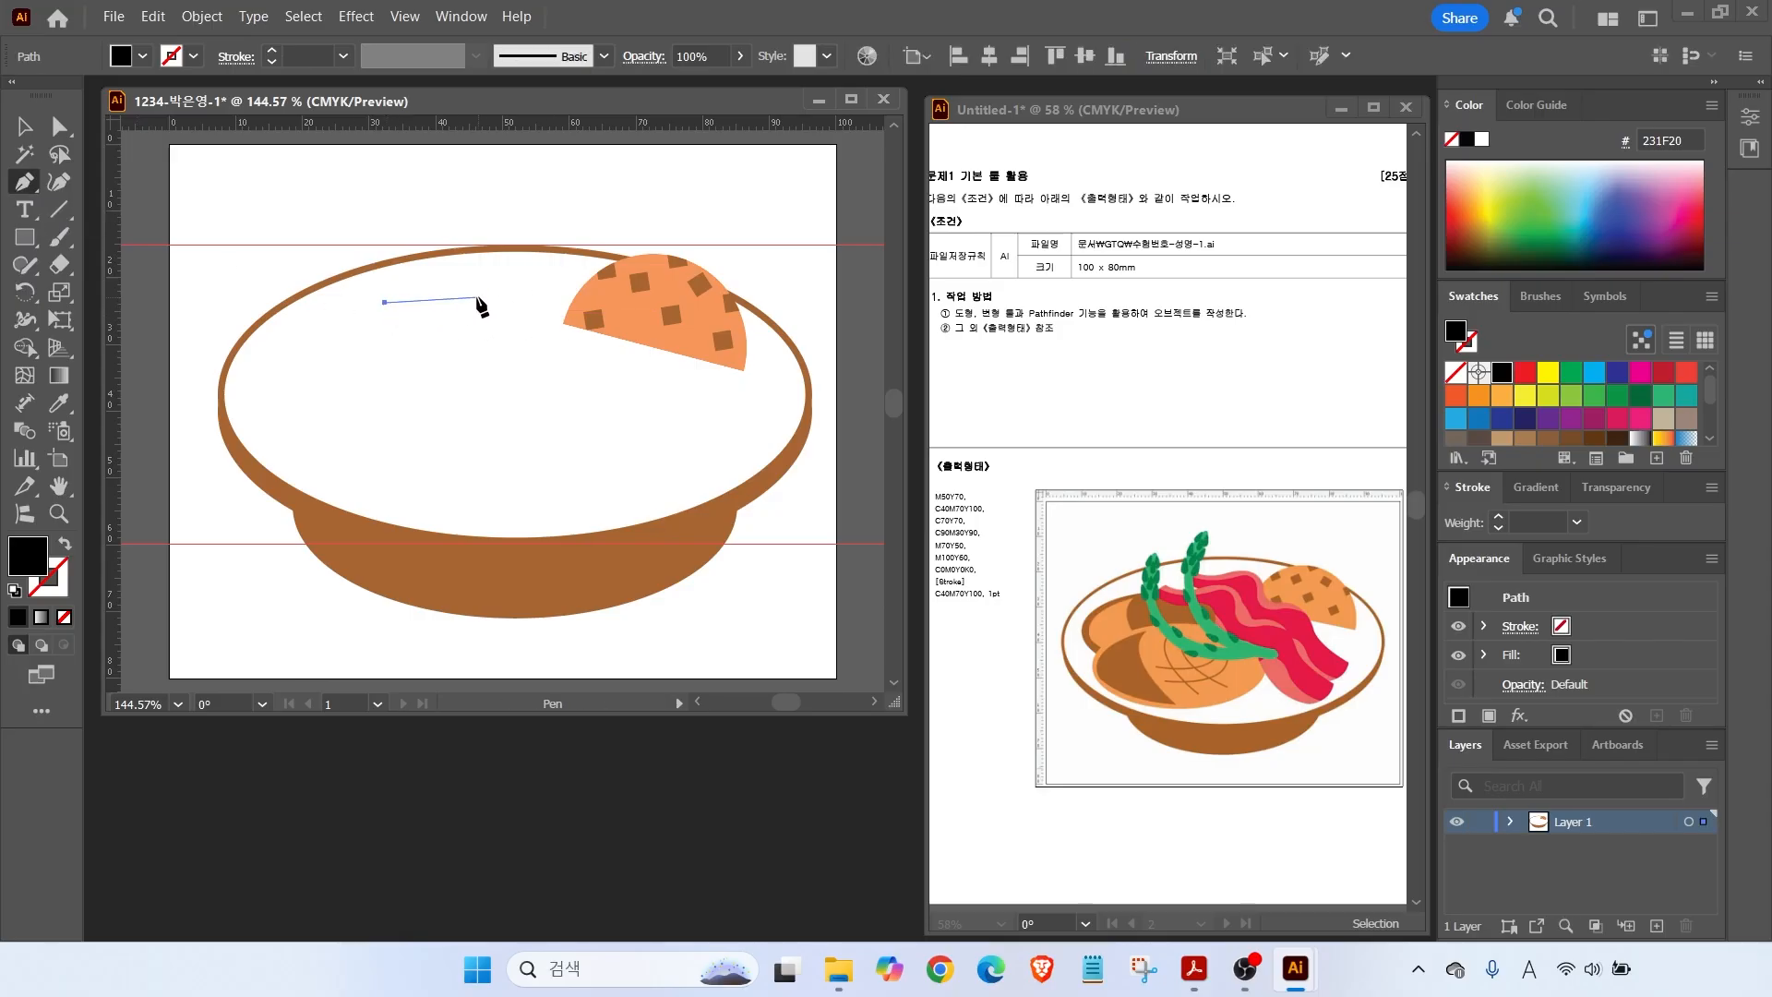
{"action": "left_click_drag", "start_coordinate": [474, 298], "coordinate": [707, 429]}
{"action": "left_click_drag", "start_coordinate": [762, 469], "coordinate": [714, 521]}
{"action": "left_click_drag", "start_coordinate": [624, 463], "coordinate": [600, 446]}
{"action": "left_click_drag", "start_coordinate": [456, 395], "coordinate": [409, 377]}
{"action": "left_click_drag", "start_coordinate": [385, 302], "coordinate": [379, 252]}
Fill the wavy shape with the crimson swatch and move it up onto the plate.
{"action": "scroll", "coordinate": [1577, 399], "scroll_direction": "down", "scroll_amount": 3}
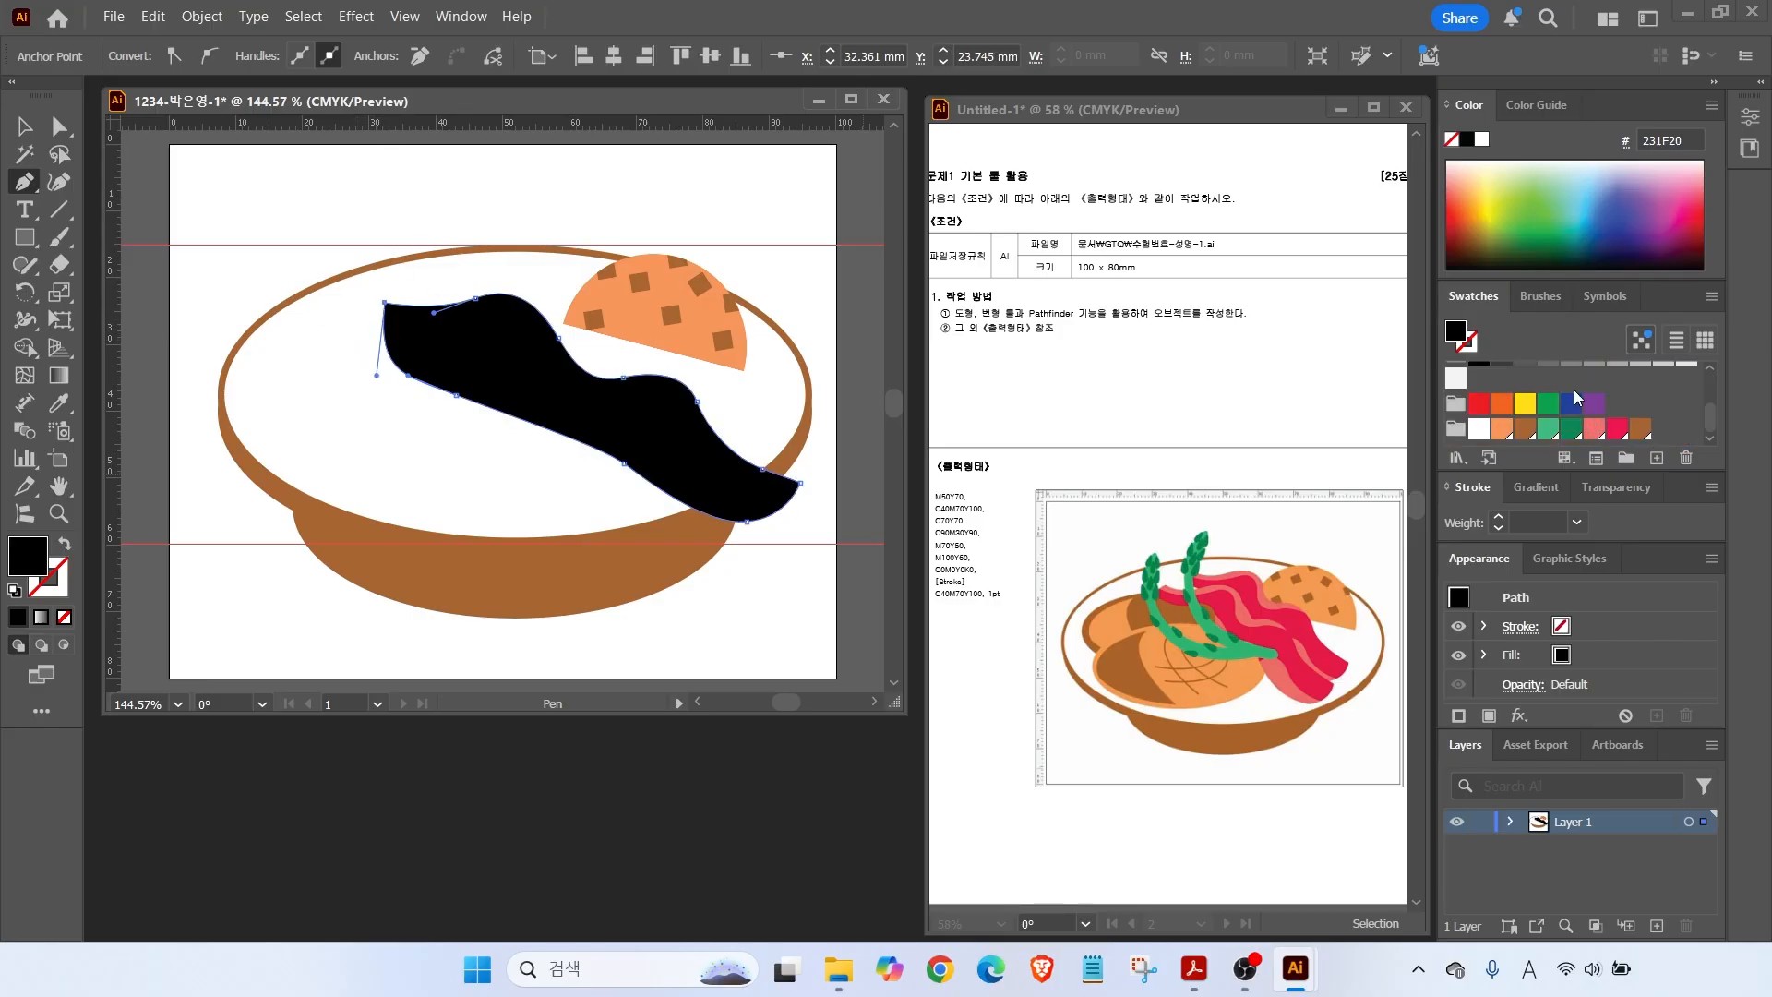
{"action": "left_click_drag", "start_coordinate": [1554, 278], "coordinate": [1554, 196]}
{"action": "scroll", "coordinate": [1570, 392], "scroll_direction": "down", "scroll_amount": 3}
{"action": "left_click", "coordinate": [1617, 430]}
{"action": "left_click", "coordinate": [30, 130]}
{"action": "left_click_drag", "start_coordinate": [629, 427], "coordinate": [637, 375]}
Pull the crimson shape's right-tip anchors inward so it tucks inside the bowl.
{"action": "key", "text": "a"}
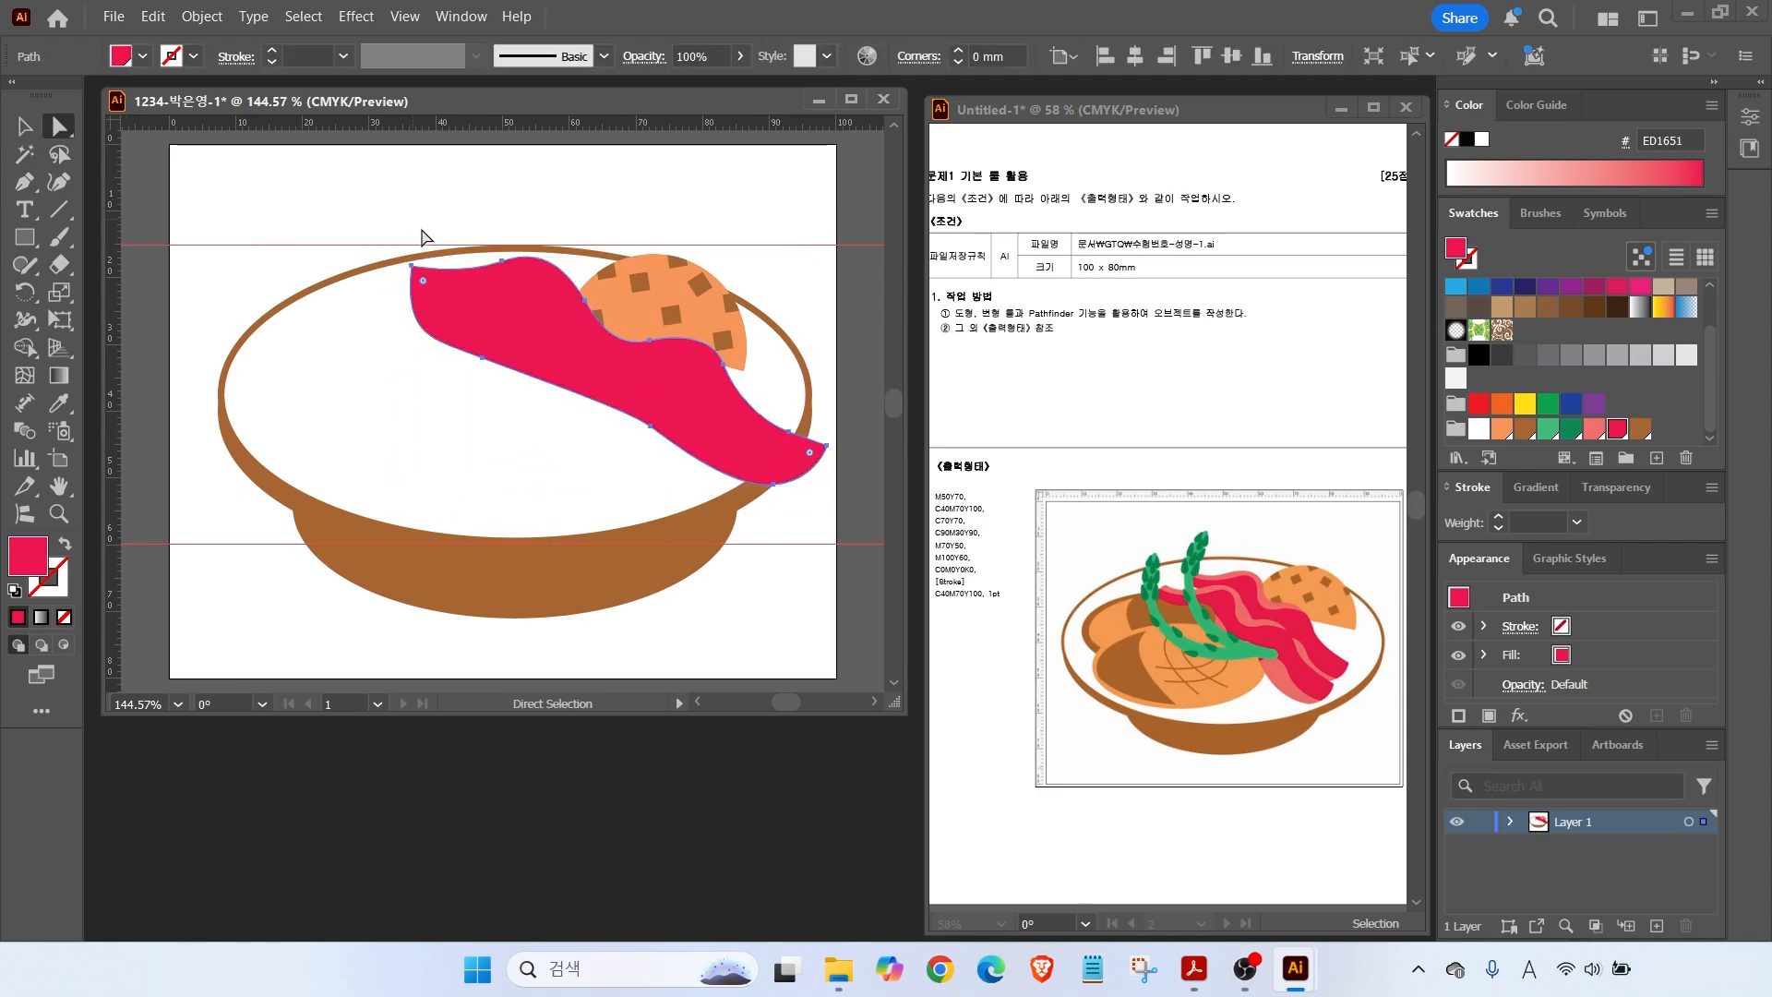
{"action": "left_click_drag", "start_coordinate": [767, 407], "coordinate": [844, 512]}
{"action": "left_click_drag", "start_coordinate": [773, 484], "coordinate": [742, 464]}
{"action": "left_click", "coordinate": [628, 408], "text": "alt"}
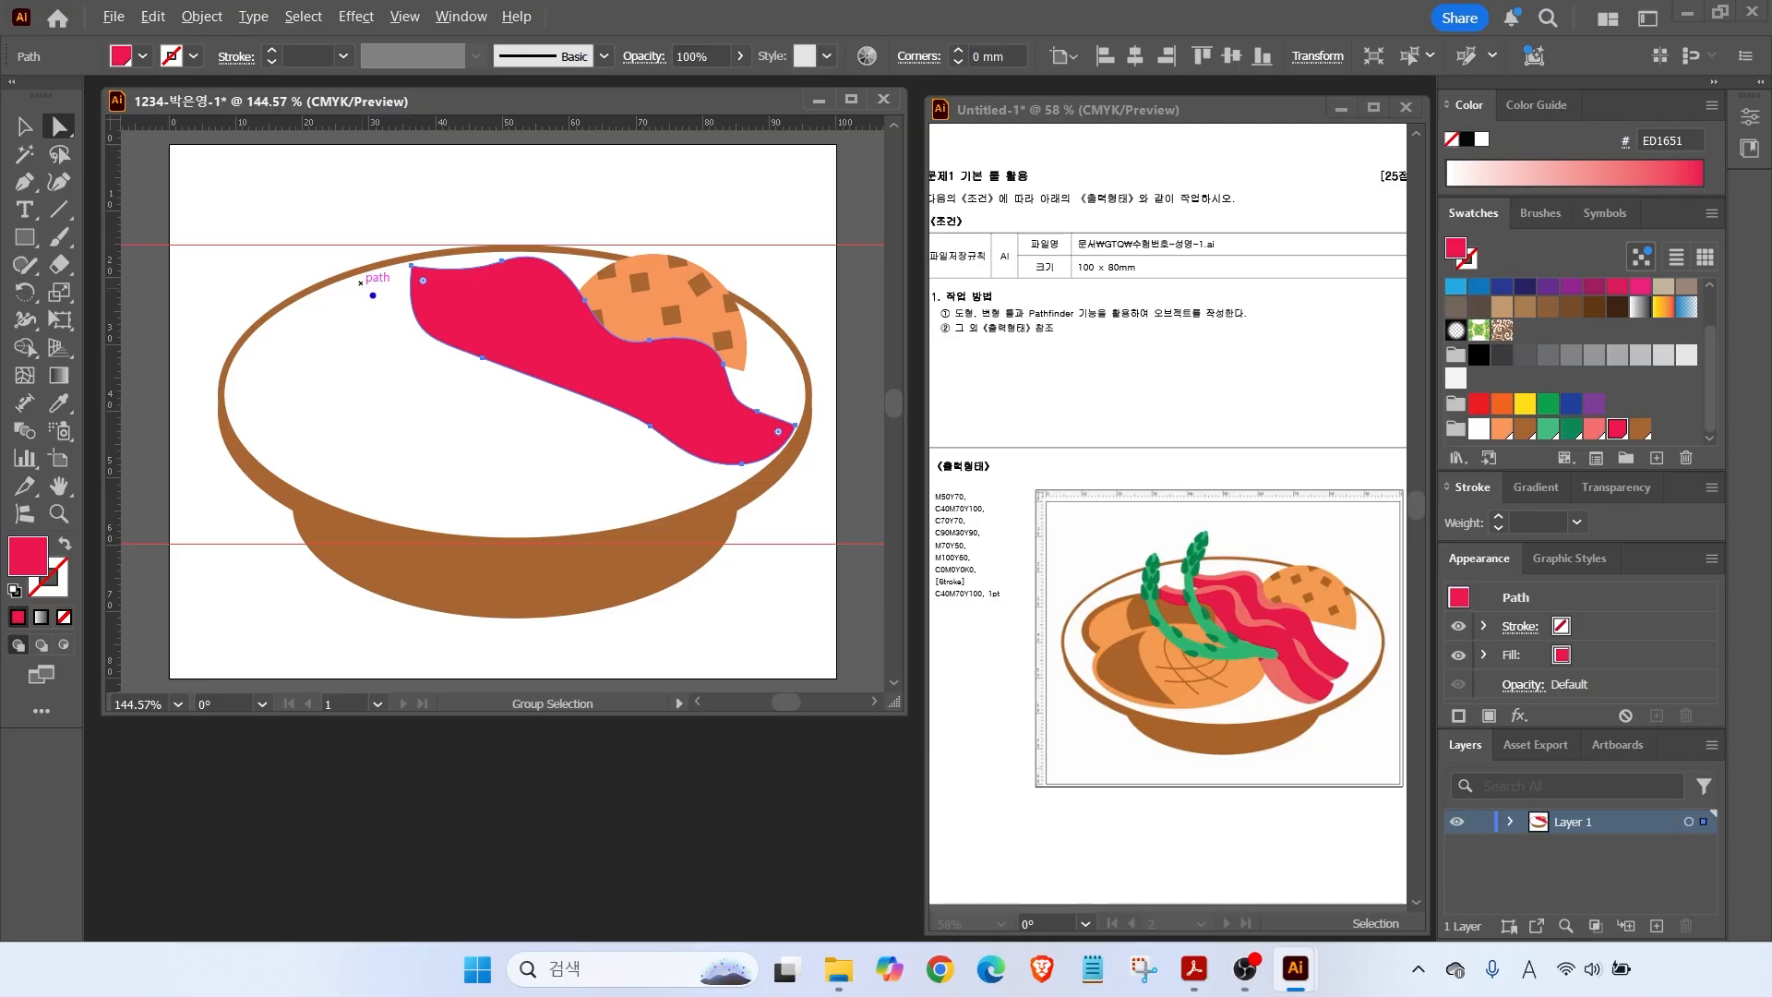
{"action": "left_click_drag", "start_coordinate": [381, 300], "coordinate": [517, 289]}
{"action": "left_click", "coordinate": [342, 214]}
{"action": "left_click", "coordinate": [468, 304]}
{"action": "left_click", "coordinate": [28, 128]}
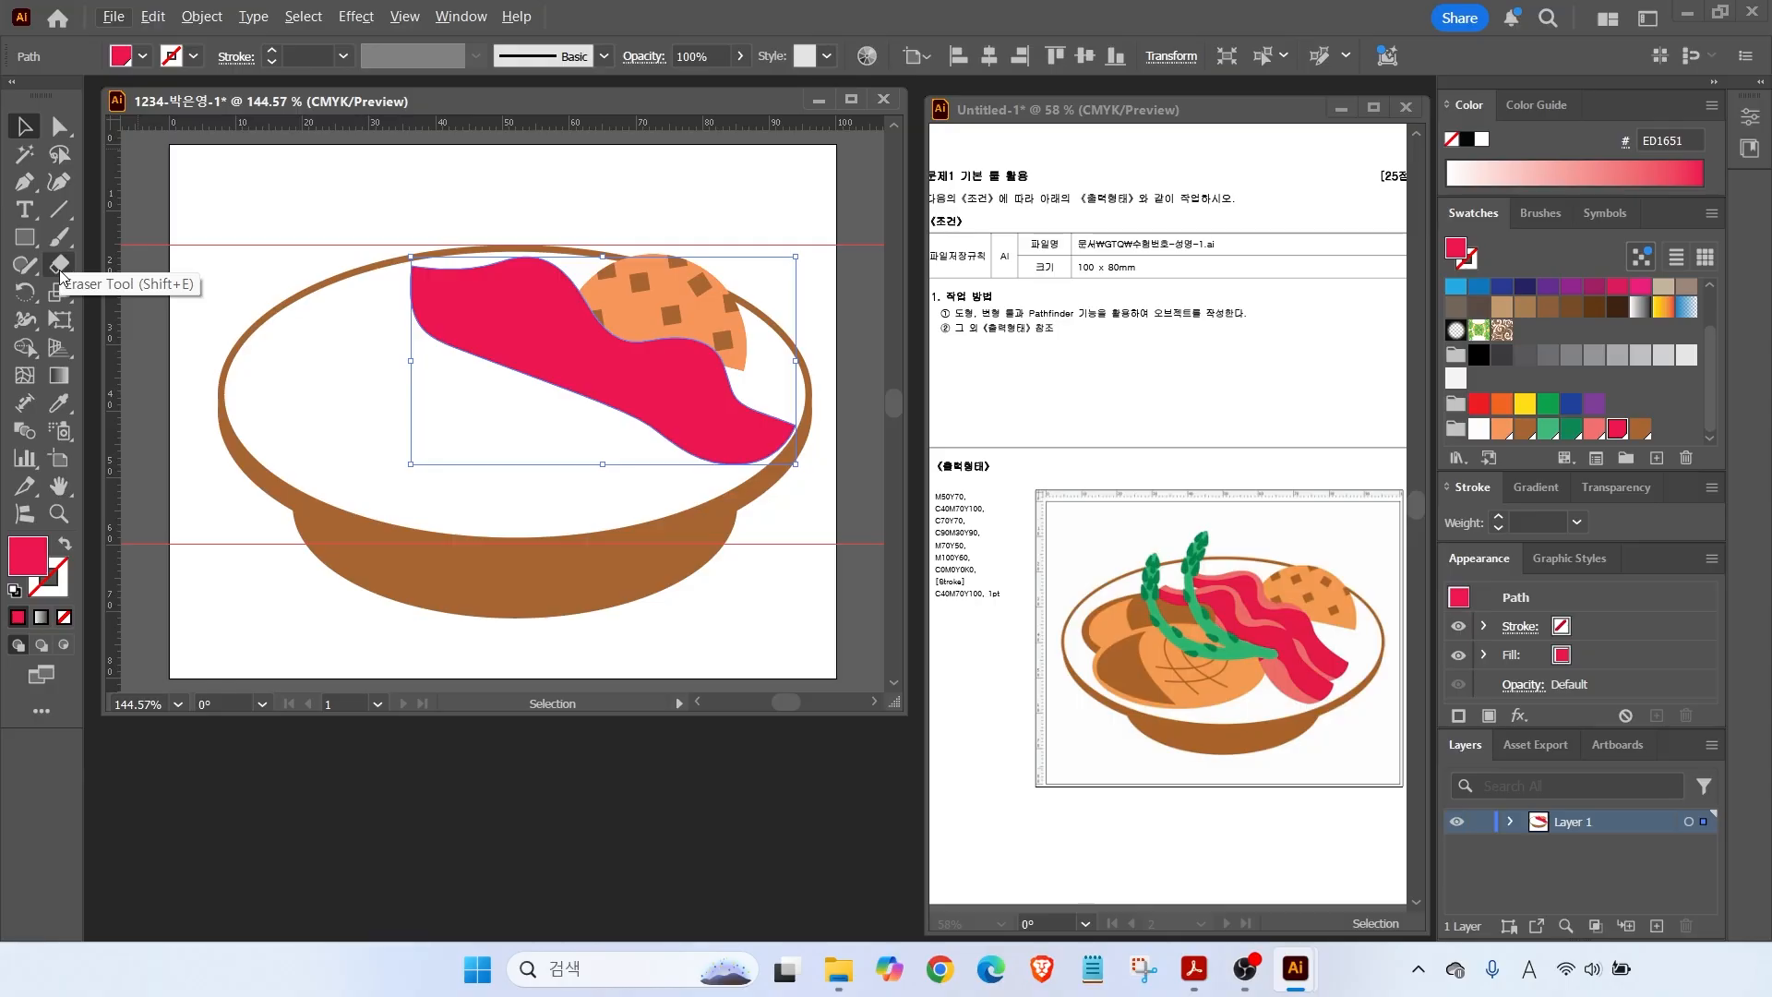
{"action": "left_click", "coordinate": [60, 270]}
Cut the crimson slice with the Knife tool and fill the upper piece salmon F3716D.
{"action": "key", "text": "ctrl"}
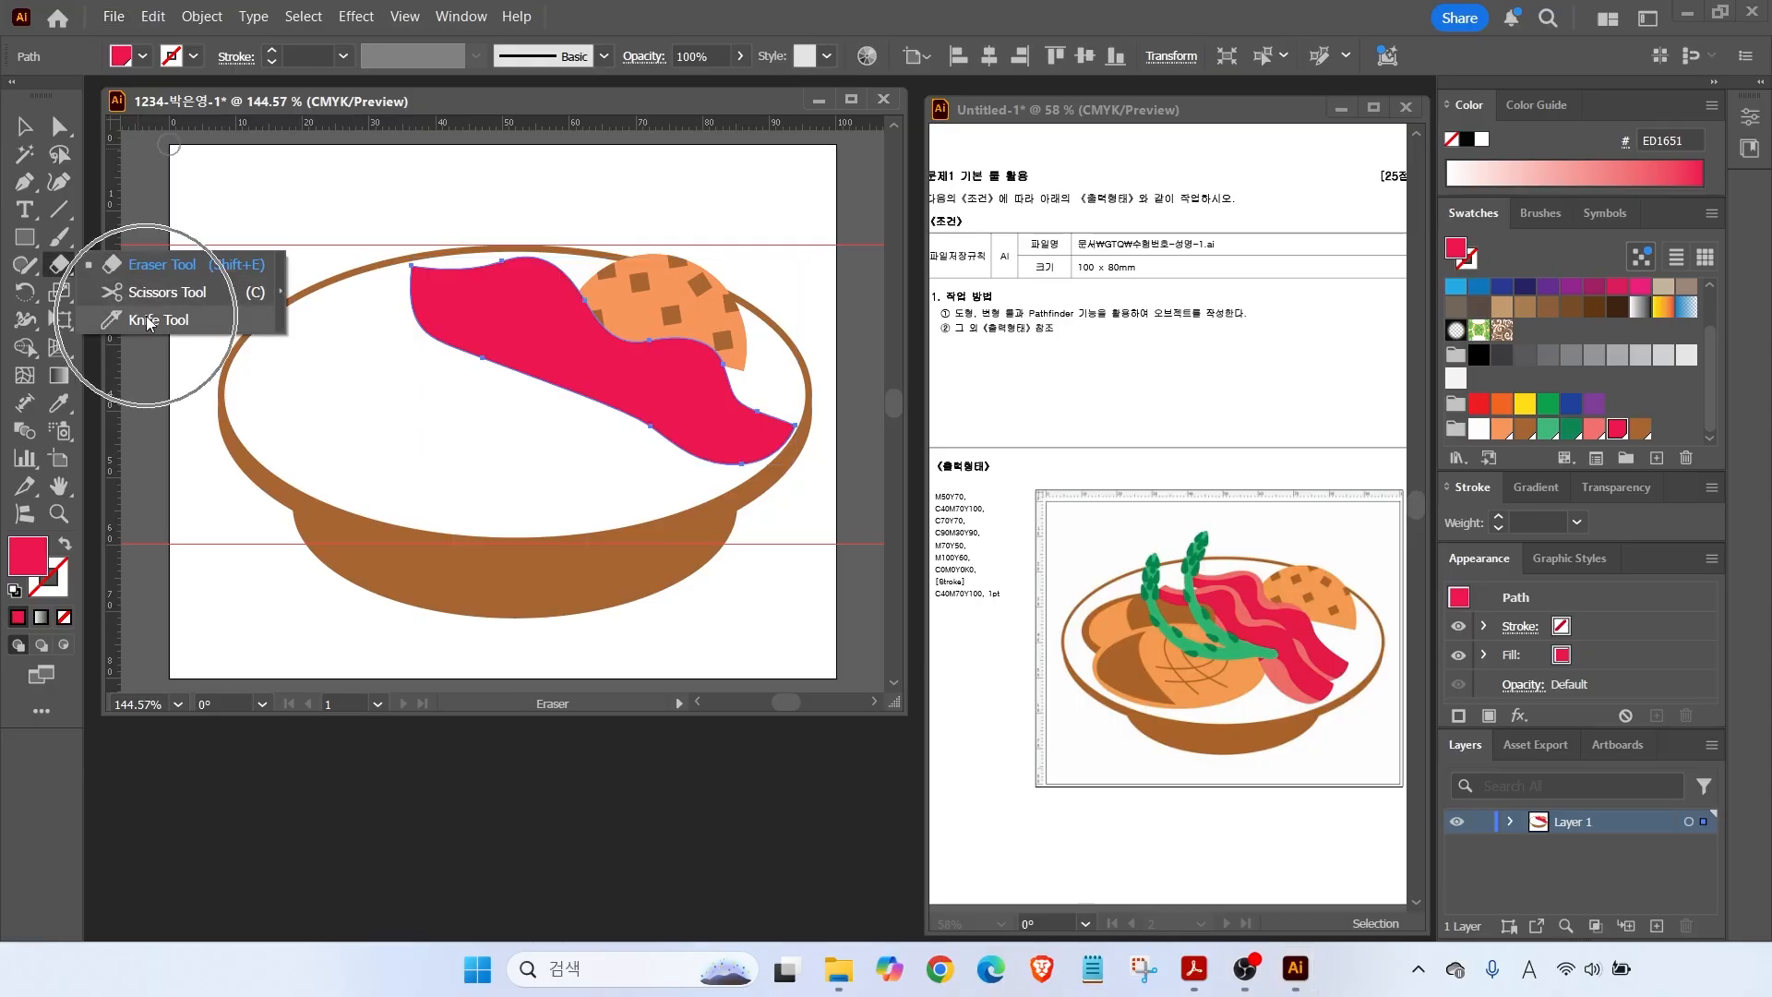
{"action": "left_click", "coordinate": [148, 320]}
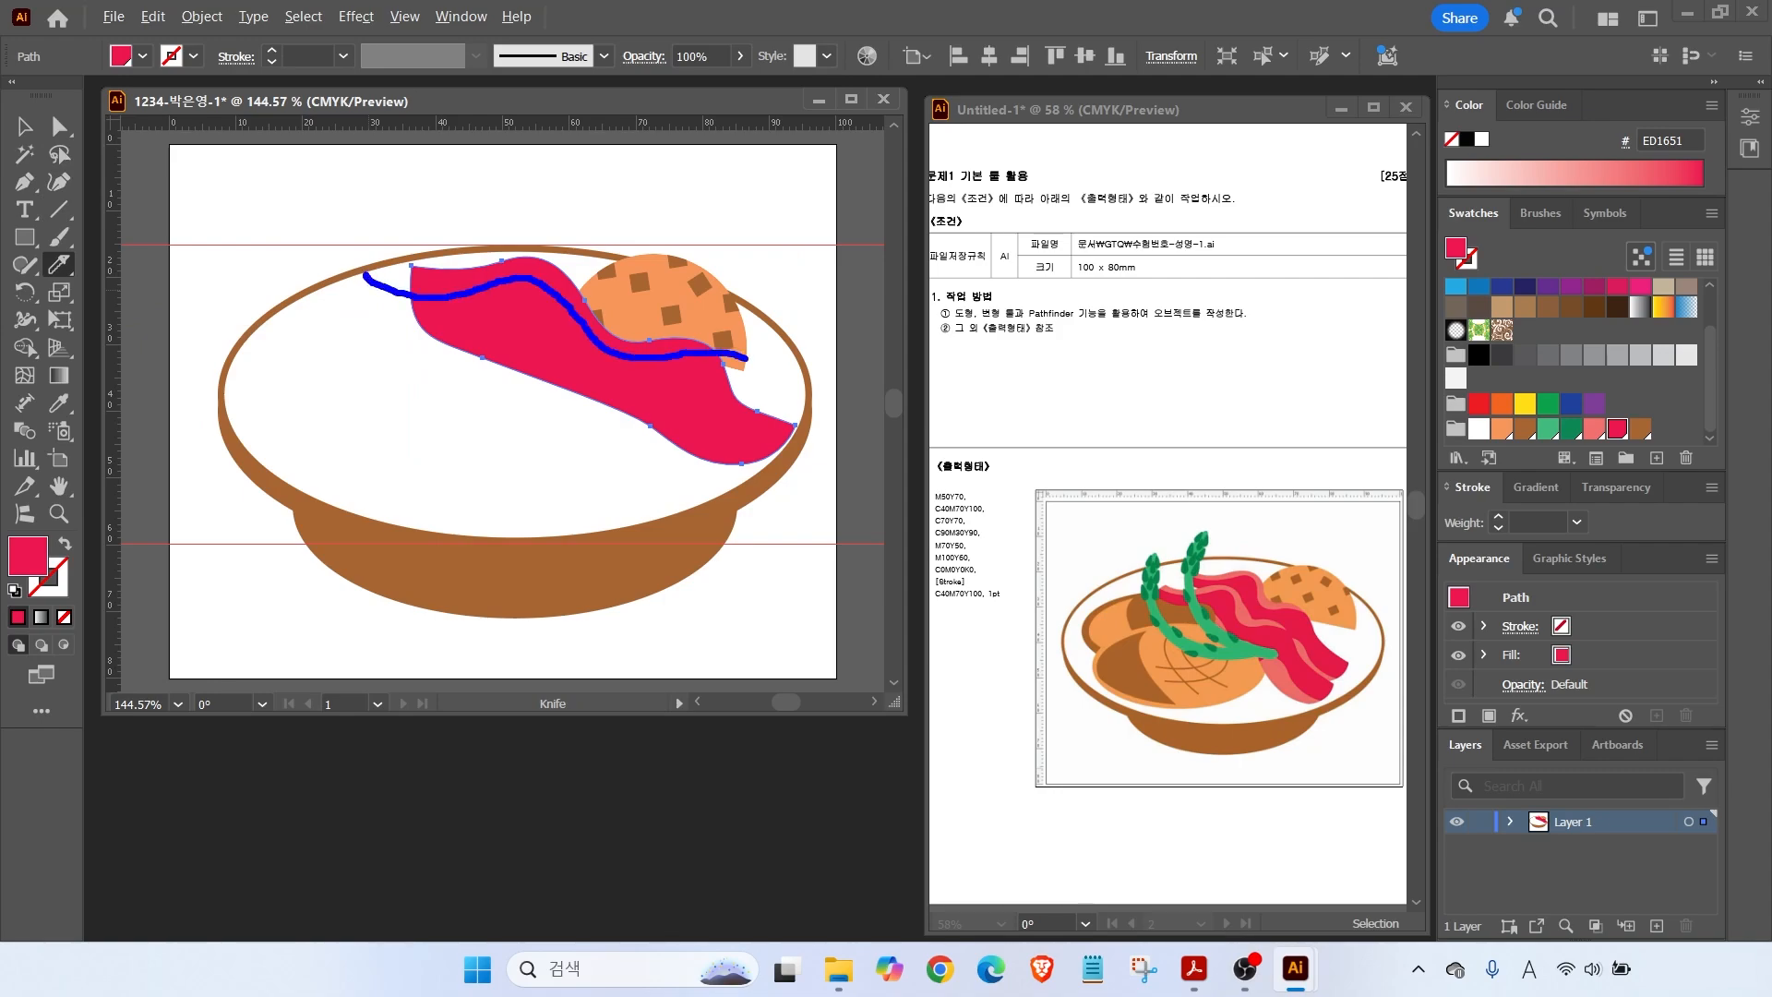
{"action": "left_click_drag", "start_coordinate": [365, 274], "coordinate": [388, 277]}
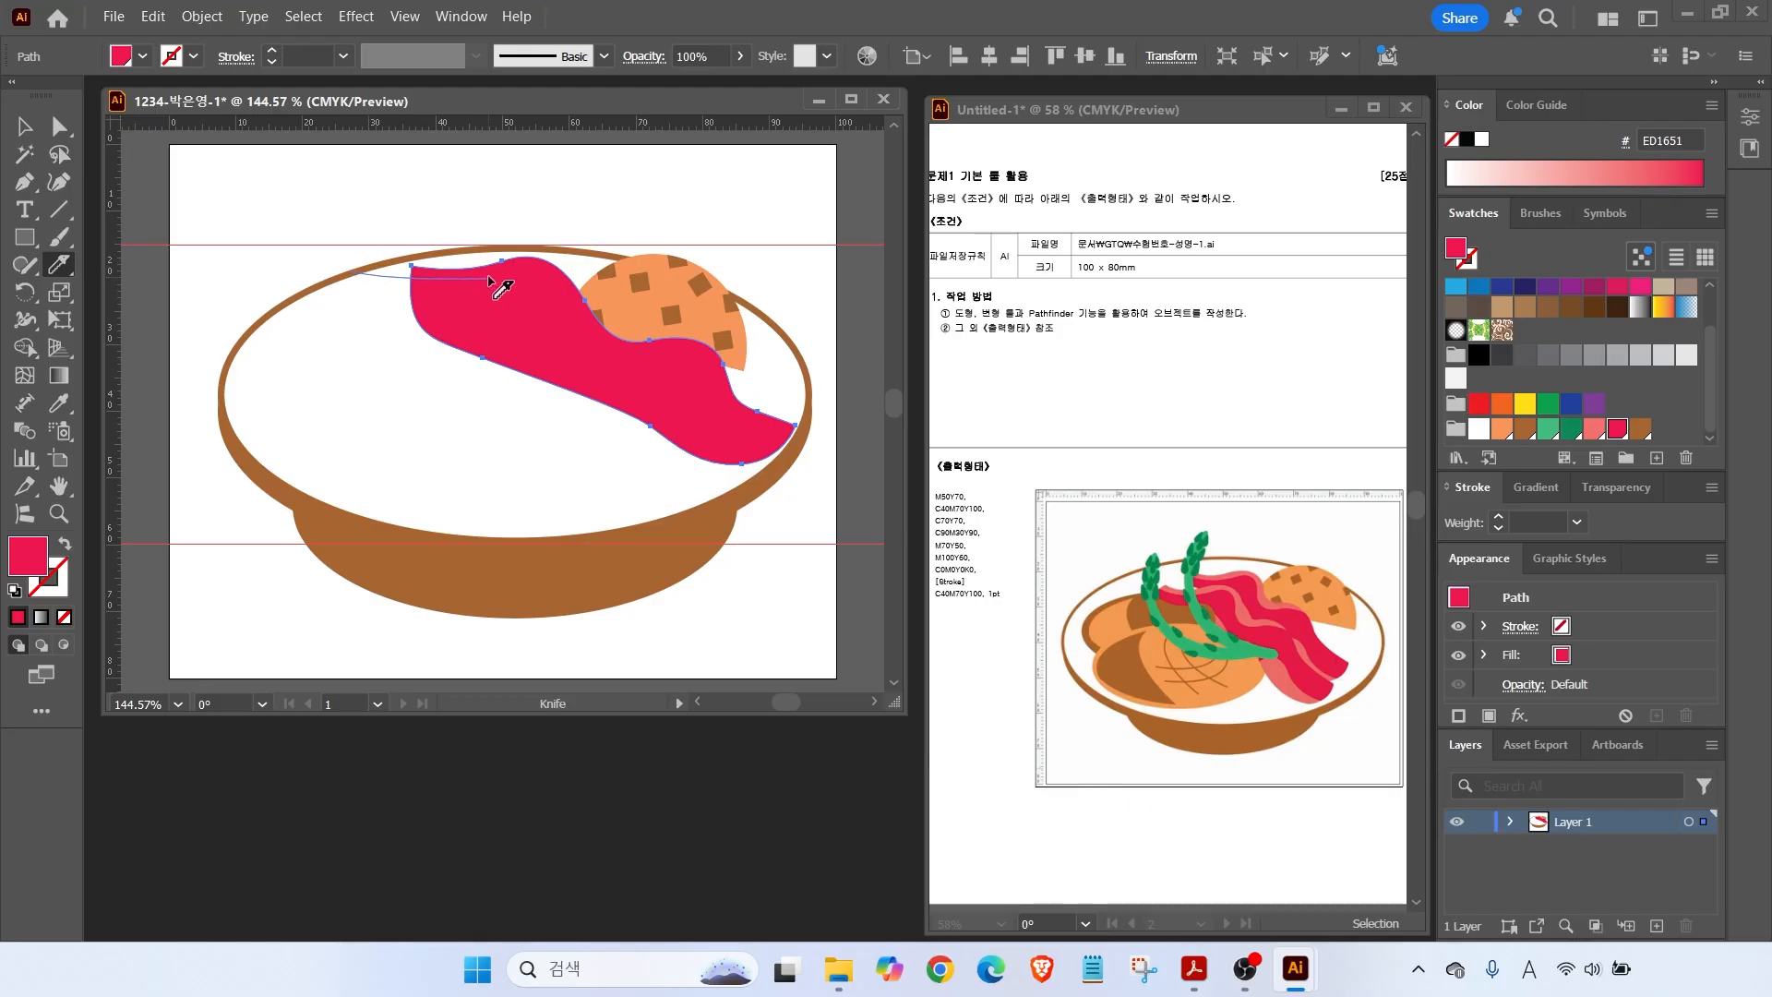
{"action": "left_click_drag", "start_coordinate": [655, 356], "coordinate": [771, 336]}
{"action": "key", "text": "v"}
{"action": "key", "text": "ctrl+shift+a"}
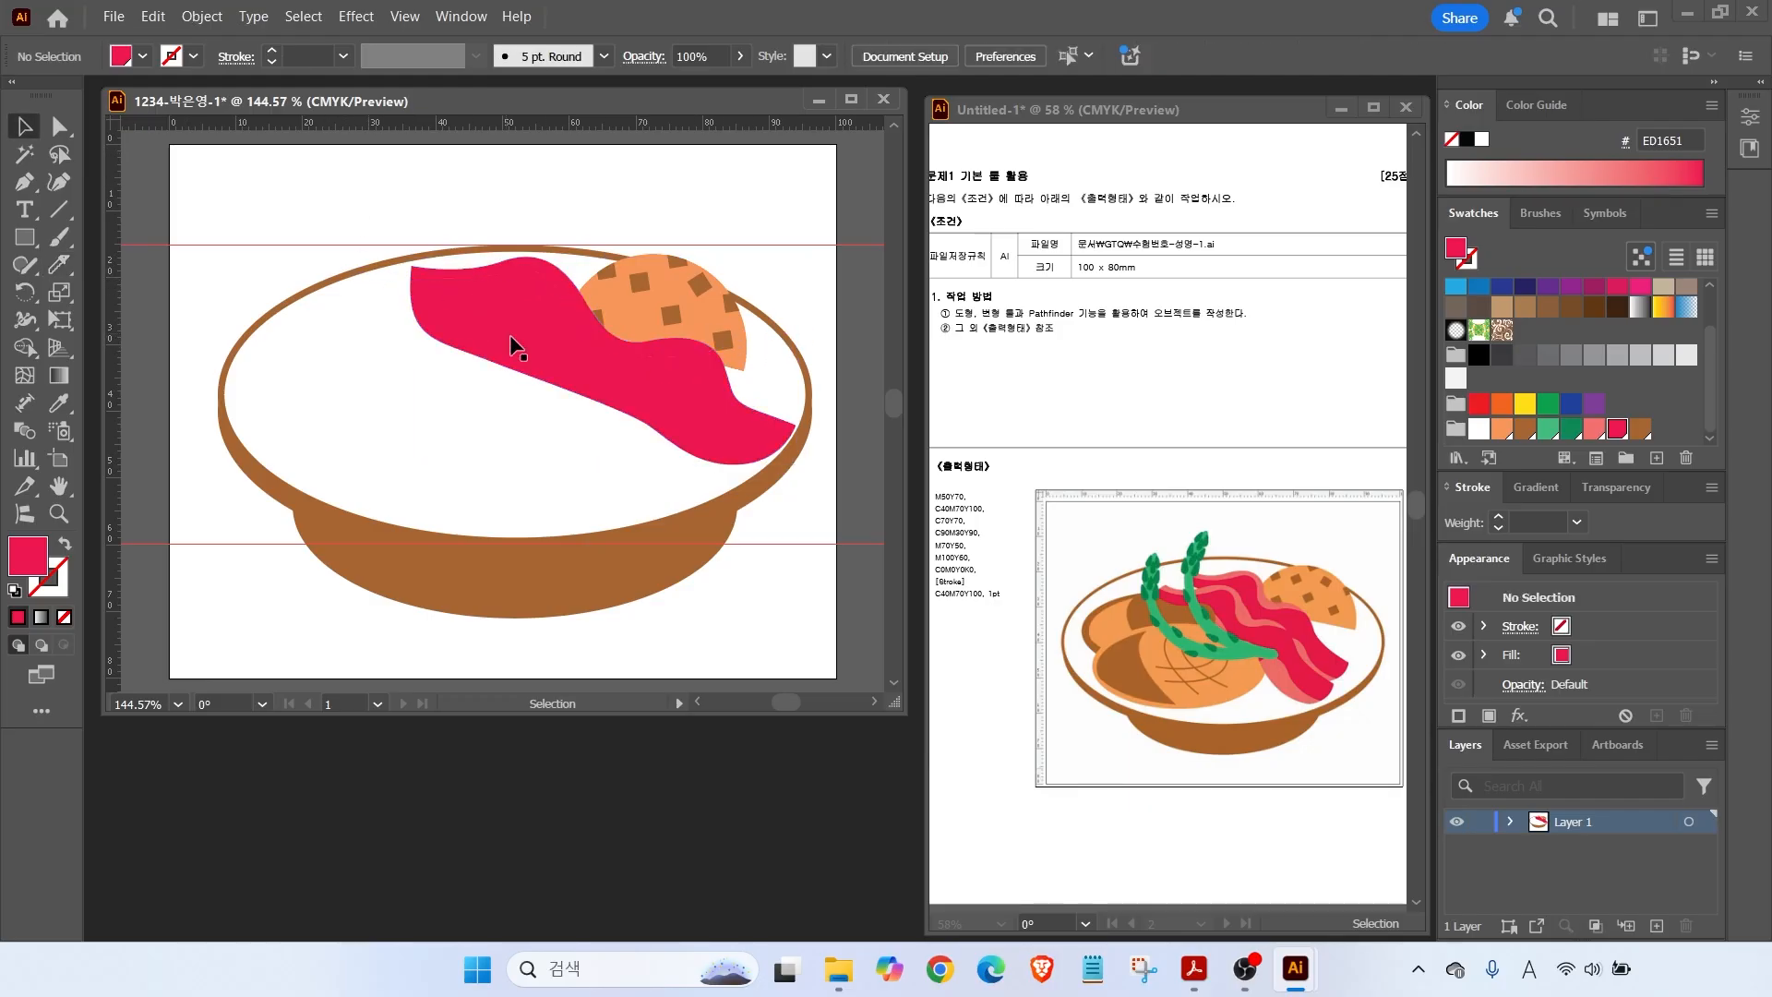
{"action": "left_click", "coordinate": [506, 264]}
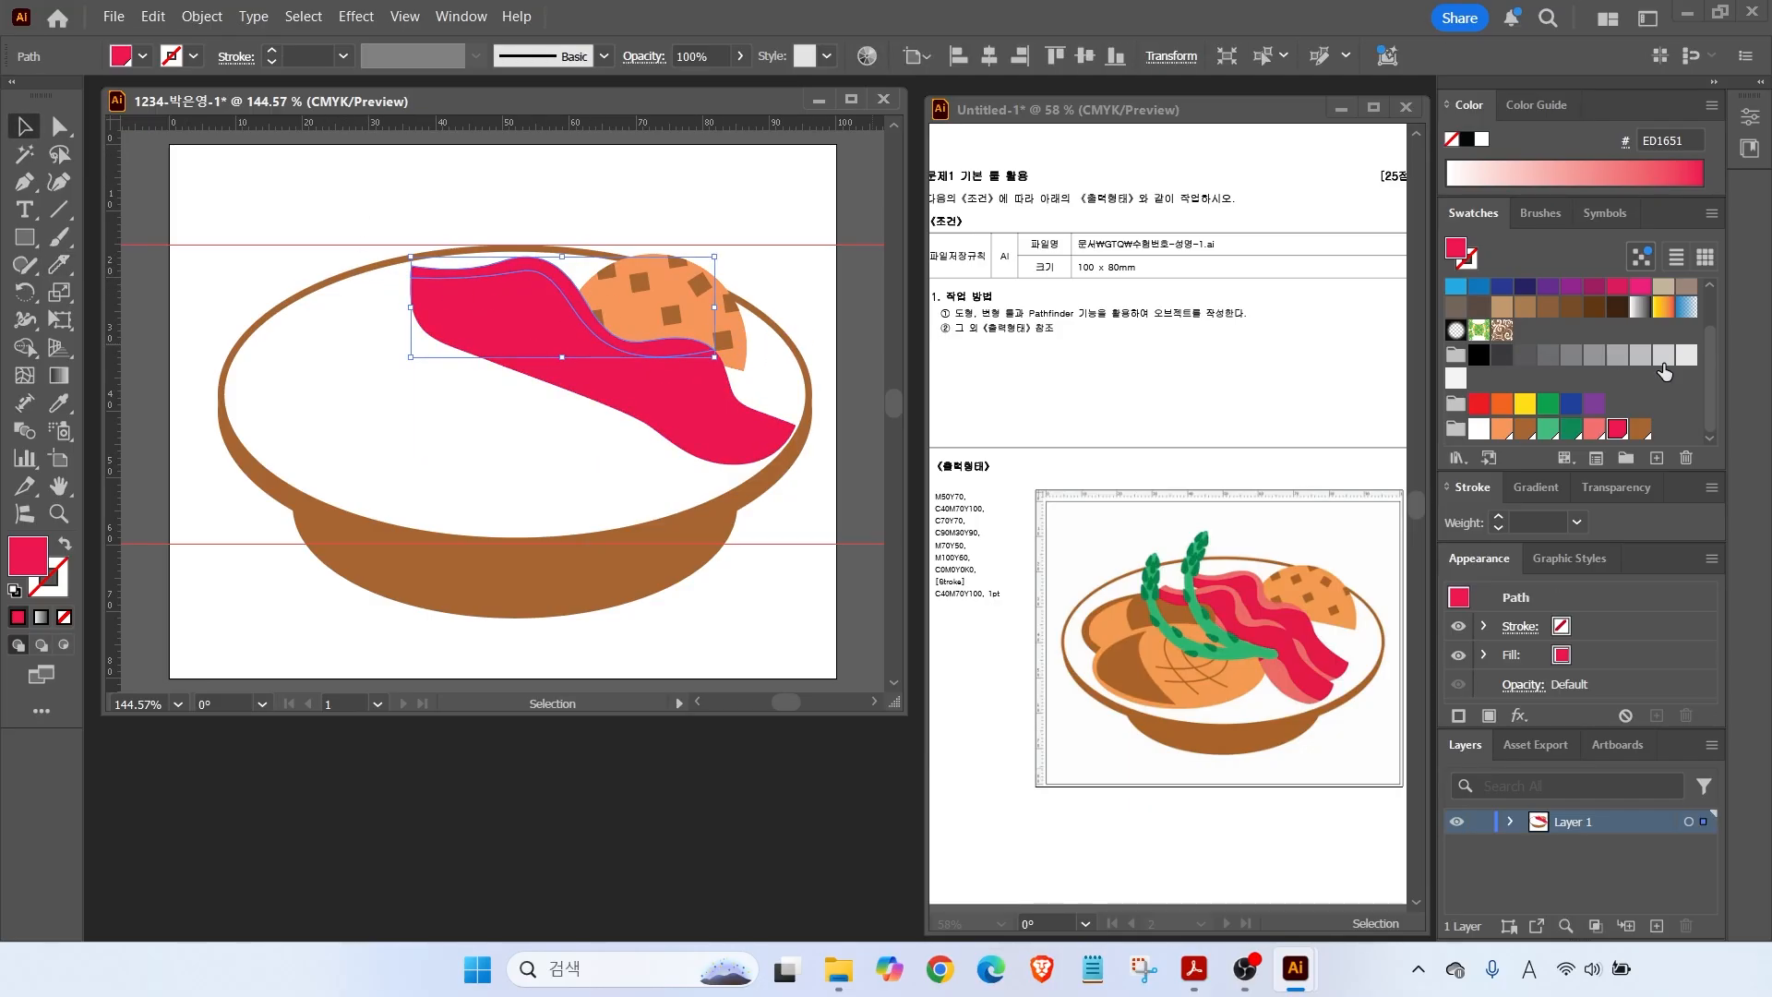
{"action": "left_click", "coordinate": [1595, 430]}
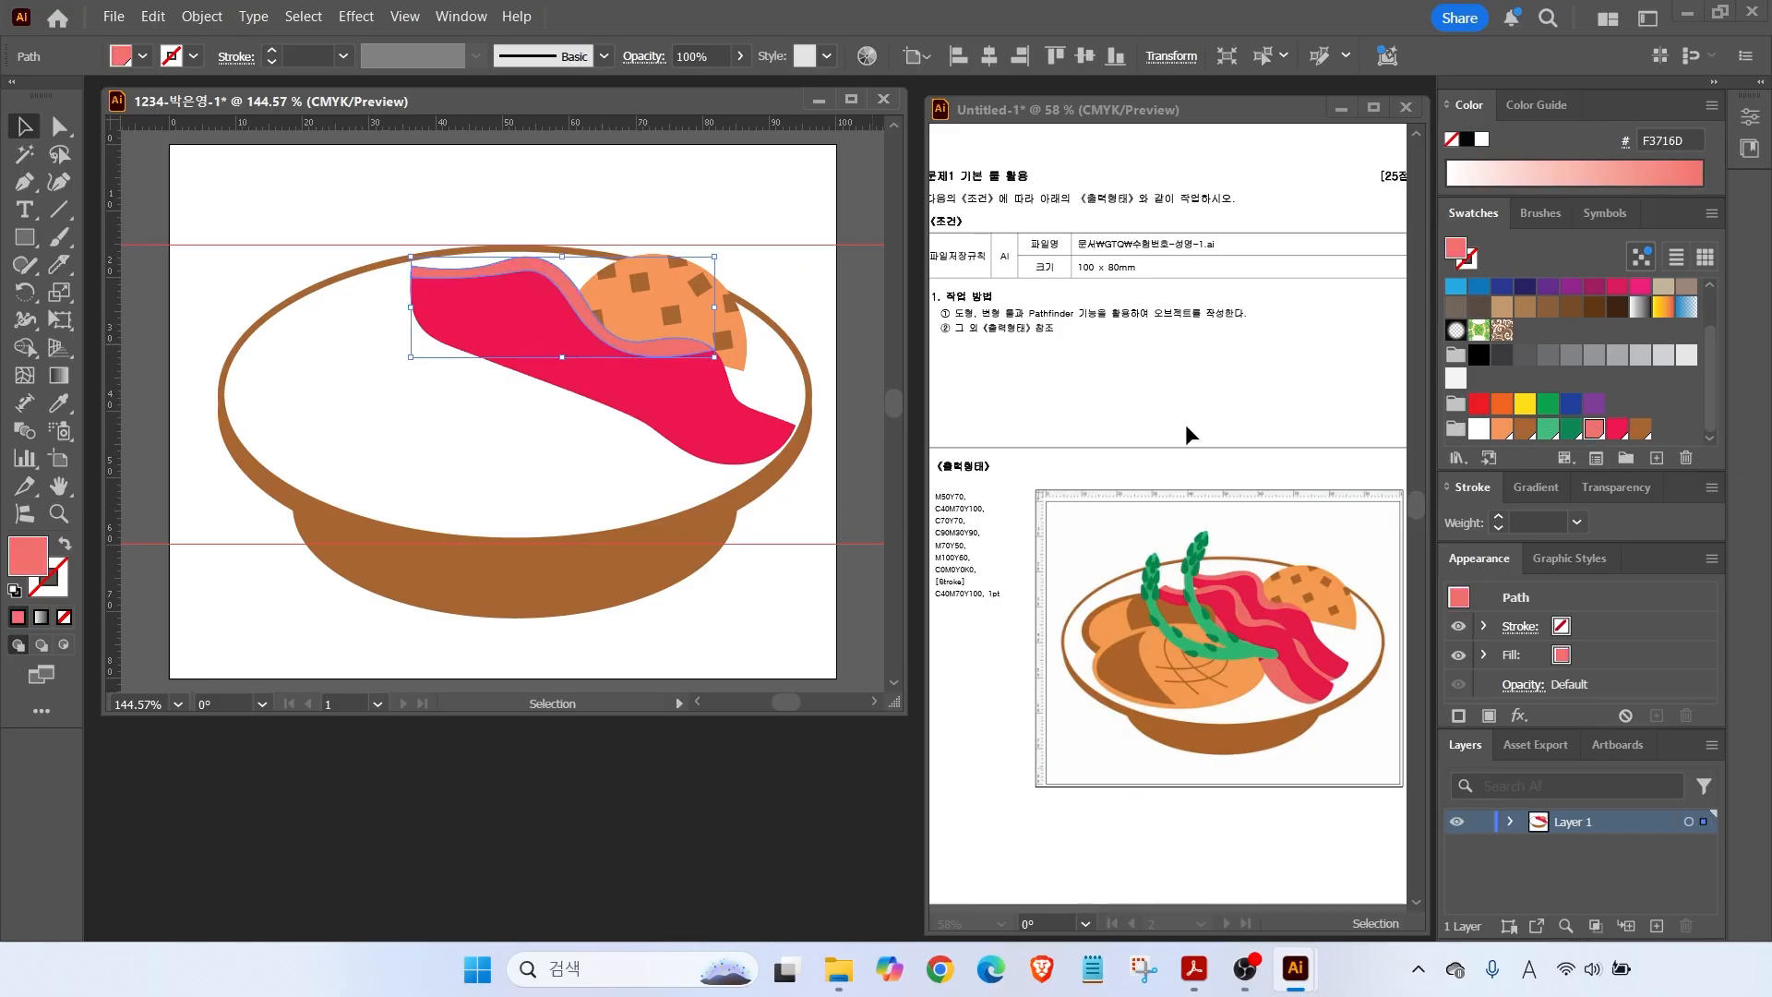
Knife-cut the lower crimson piece and fill its new band salmon pink.
{"action": "left_click", "coordinate": [646, 415]}
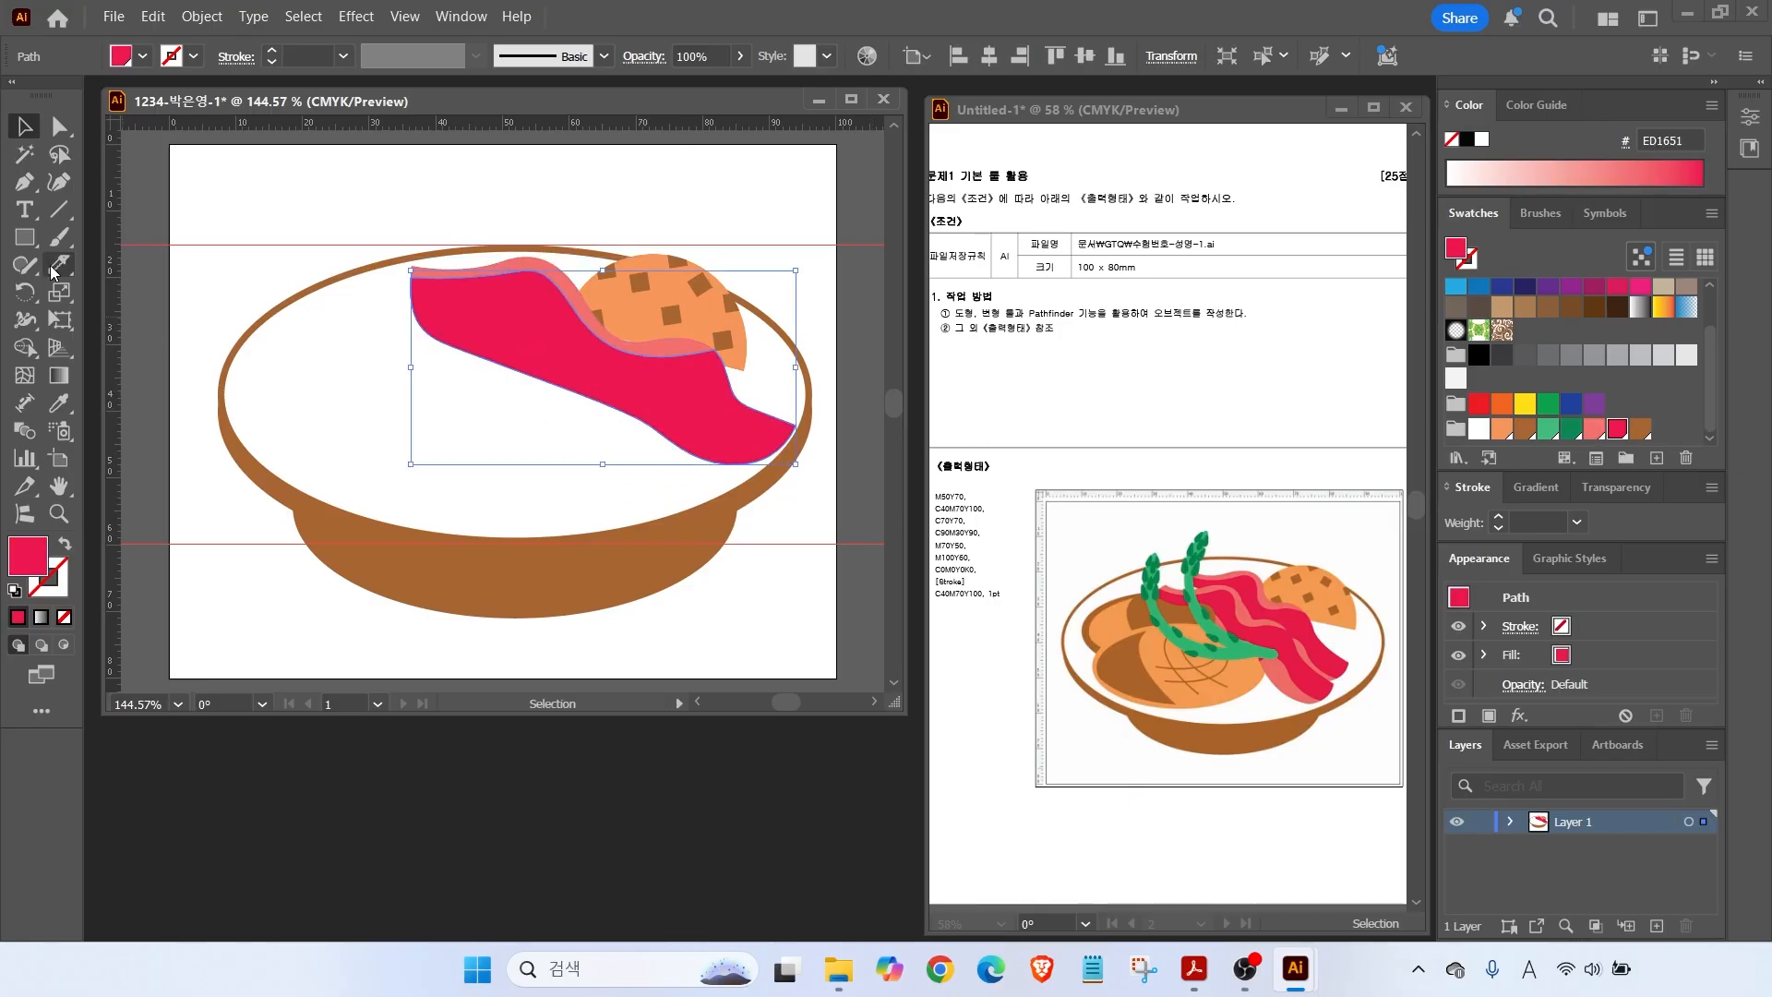
{"action": "left_click", "coordinate": [53, 268]}
{"action": "mouse_move", "coordinate": [515, 379]}
{"action": "left_mouse_down"}
{"action": "mouse_move", "coordinate": [673, 395]}
{"action": "mouse_move", "coordinate": [746, 450]}
{"action": "mouse_move", "coordinate": [831, 478]}
{"action": "left_mouse_up"}
{"action": "left_click", "coordinate": [23, 130]}
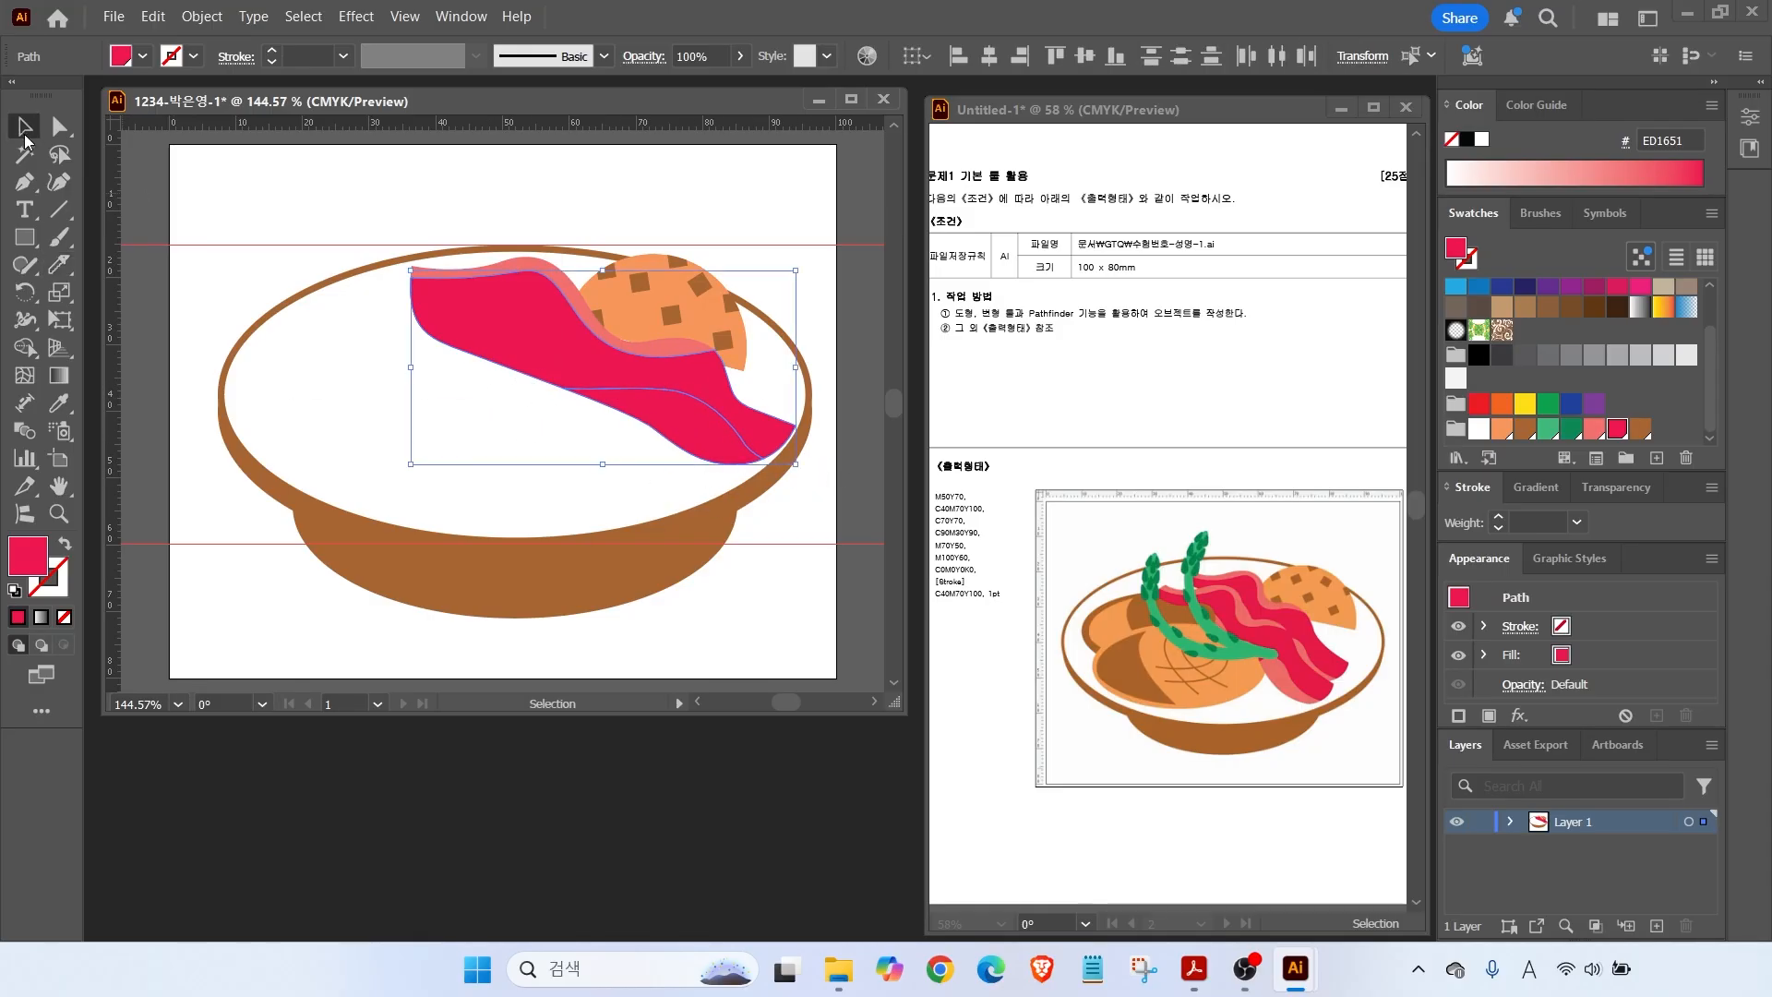
{"action": "left_click", "coordinate": [286, 199]}
{"action": "left_click", "coordinate": [700, 417]}
{"action": "left_click", "coordinate": [1595, 429]}
{"action": "left_click", "coordinate": [564, 642]}
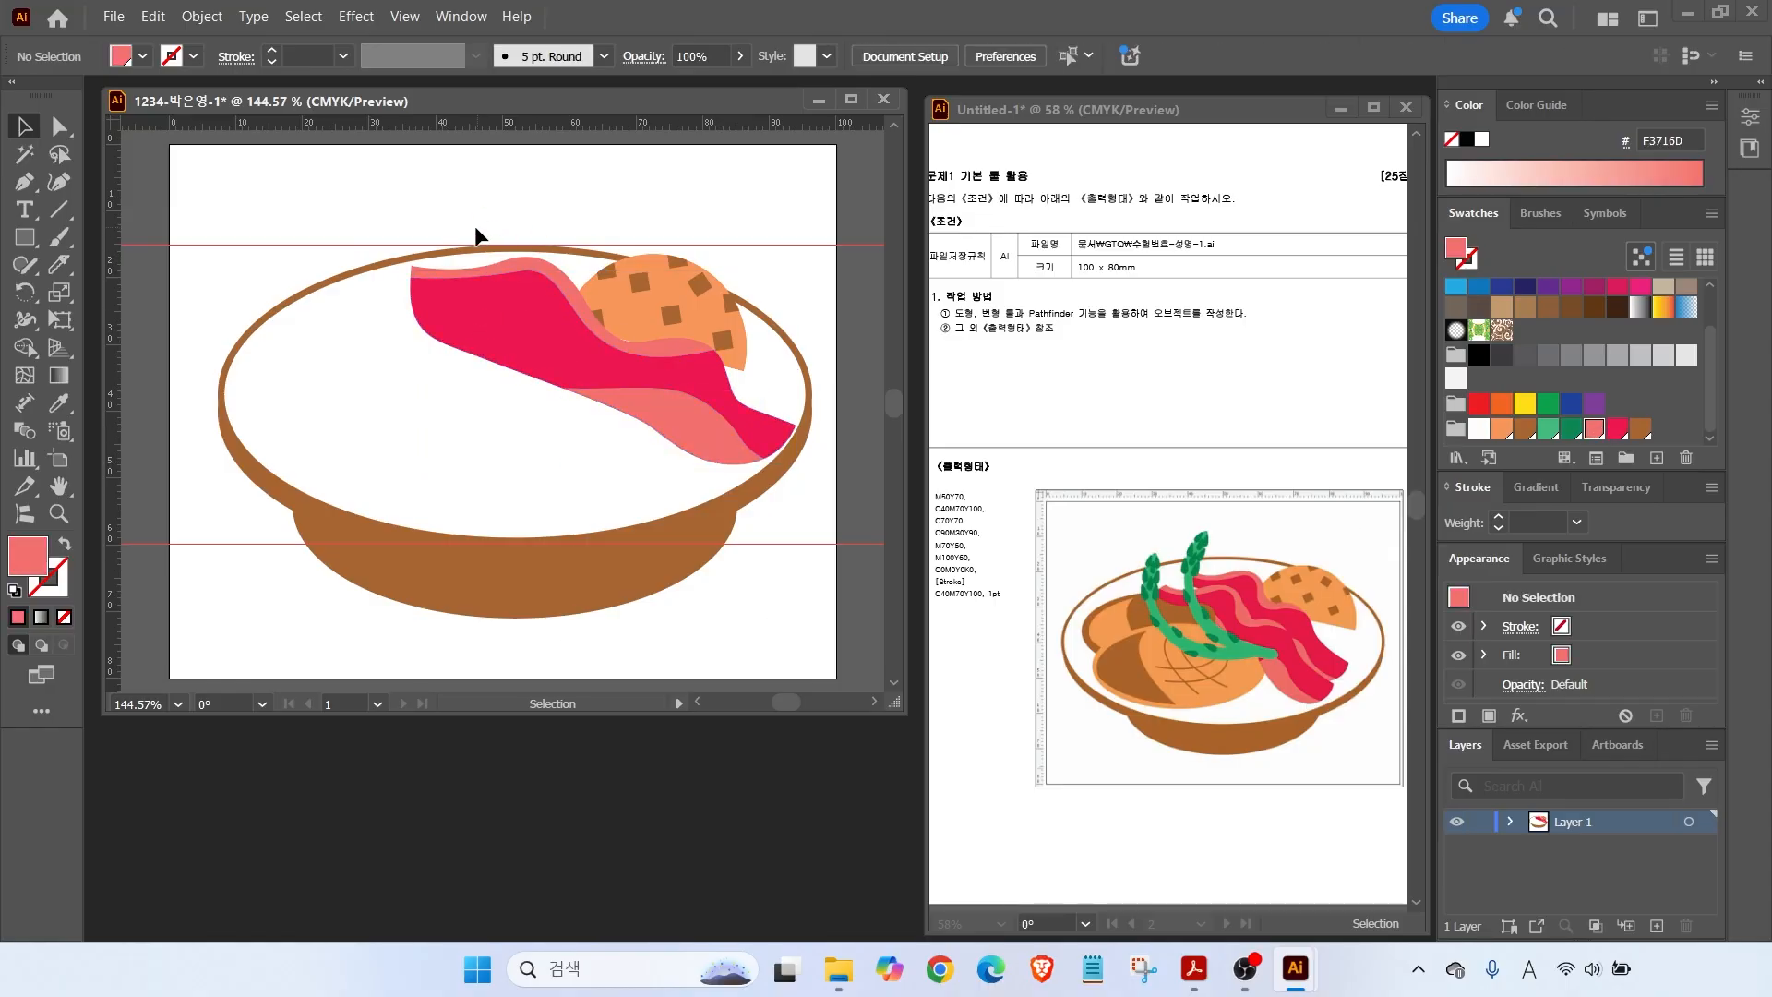
Recut the upper crimson piece along a new curve, then copy the whole slice down-left.
{"action": "left_click", "coordinate": [452, 323]}
{"action": "left_click", "coordinate": [58, 265]}
{"action": "left_click_drag", "start_coordinate": [369, 318], "coordinate": [570, 395]}
{"action": "key", "text": "ctrl+z"}
{"action": "left_click_drag", "start_coordinate": [391, 316], "coordinate": [576, 395]}
{"action": "left_click", "coordinate": [16, 130]}
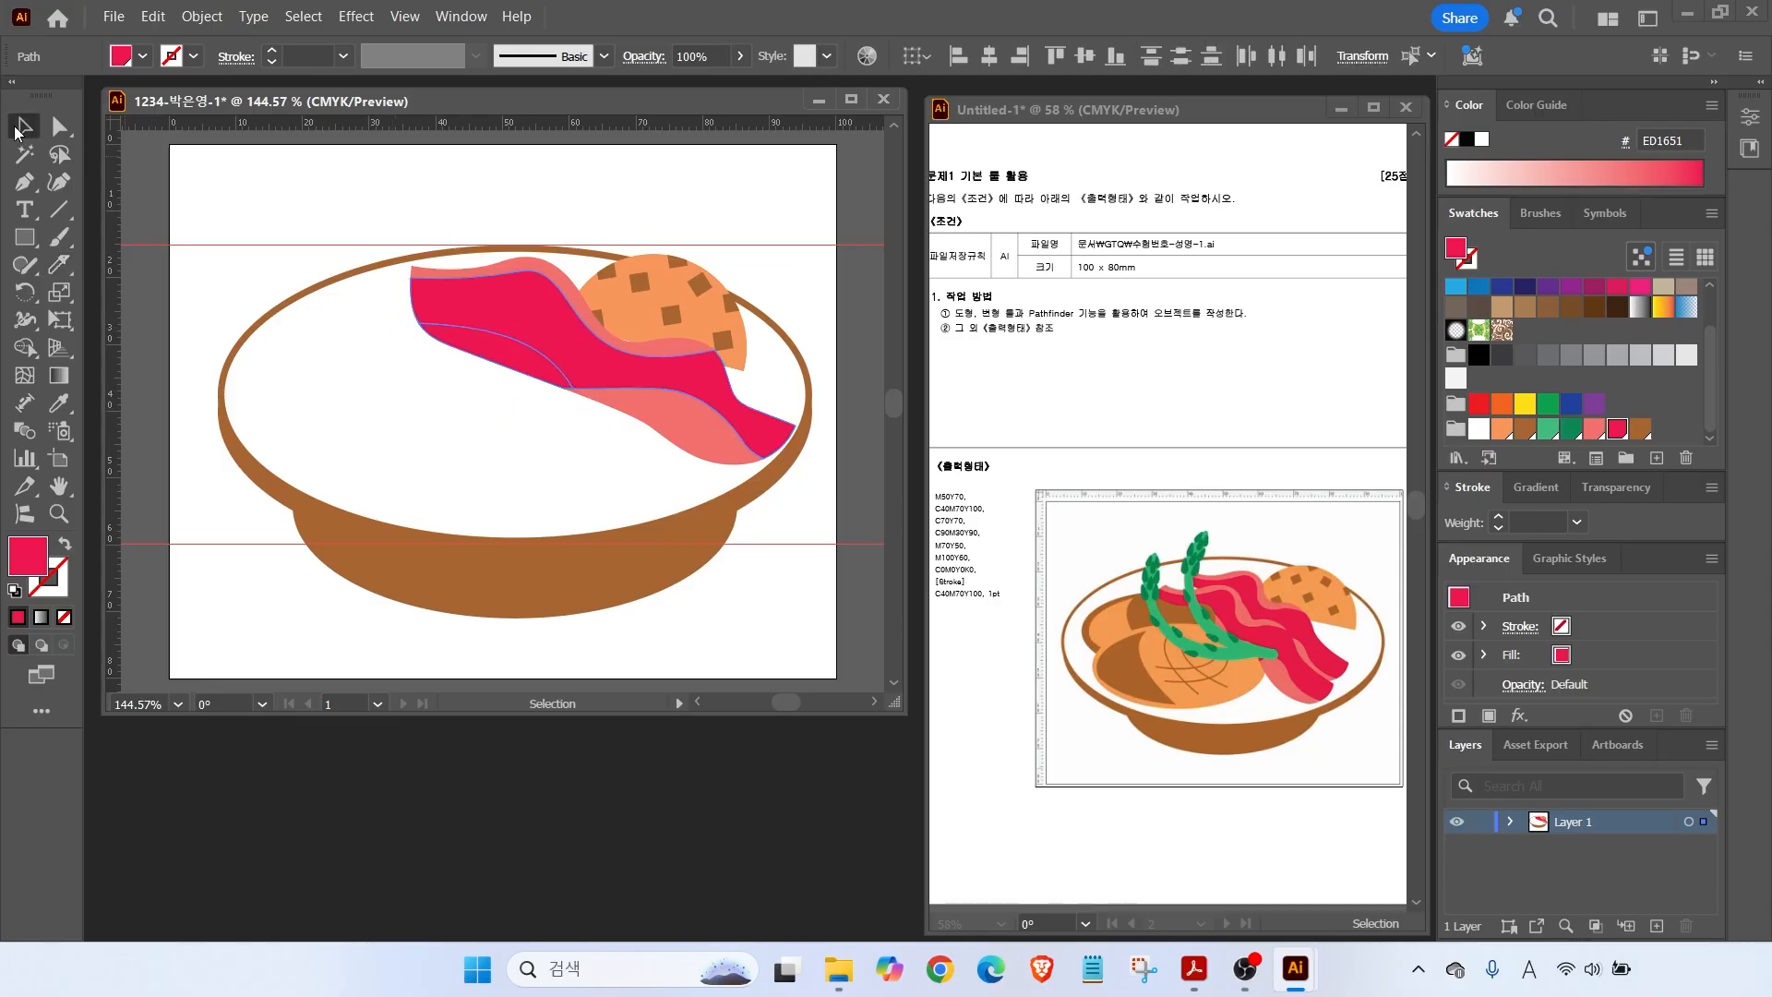
{"action": "left_click", "coordinate": [218, 155]}
{"action": "left_click_drag", "start_coordinate": [415, 225], "coordinate": [589, 403]}
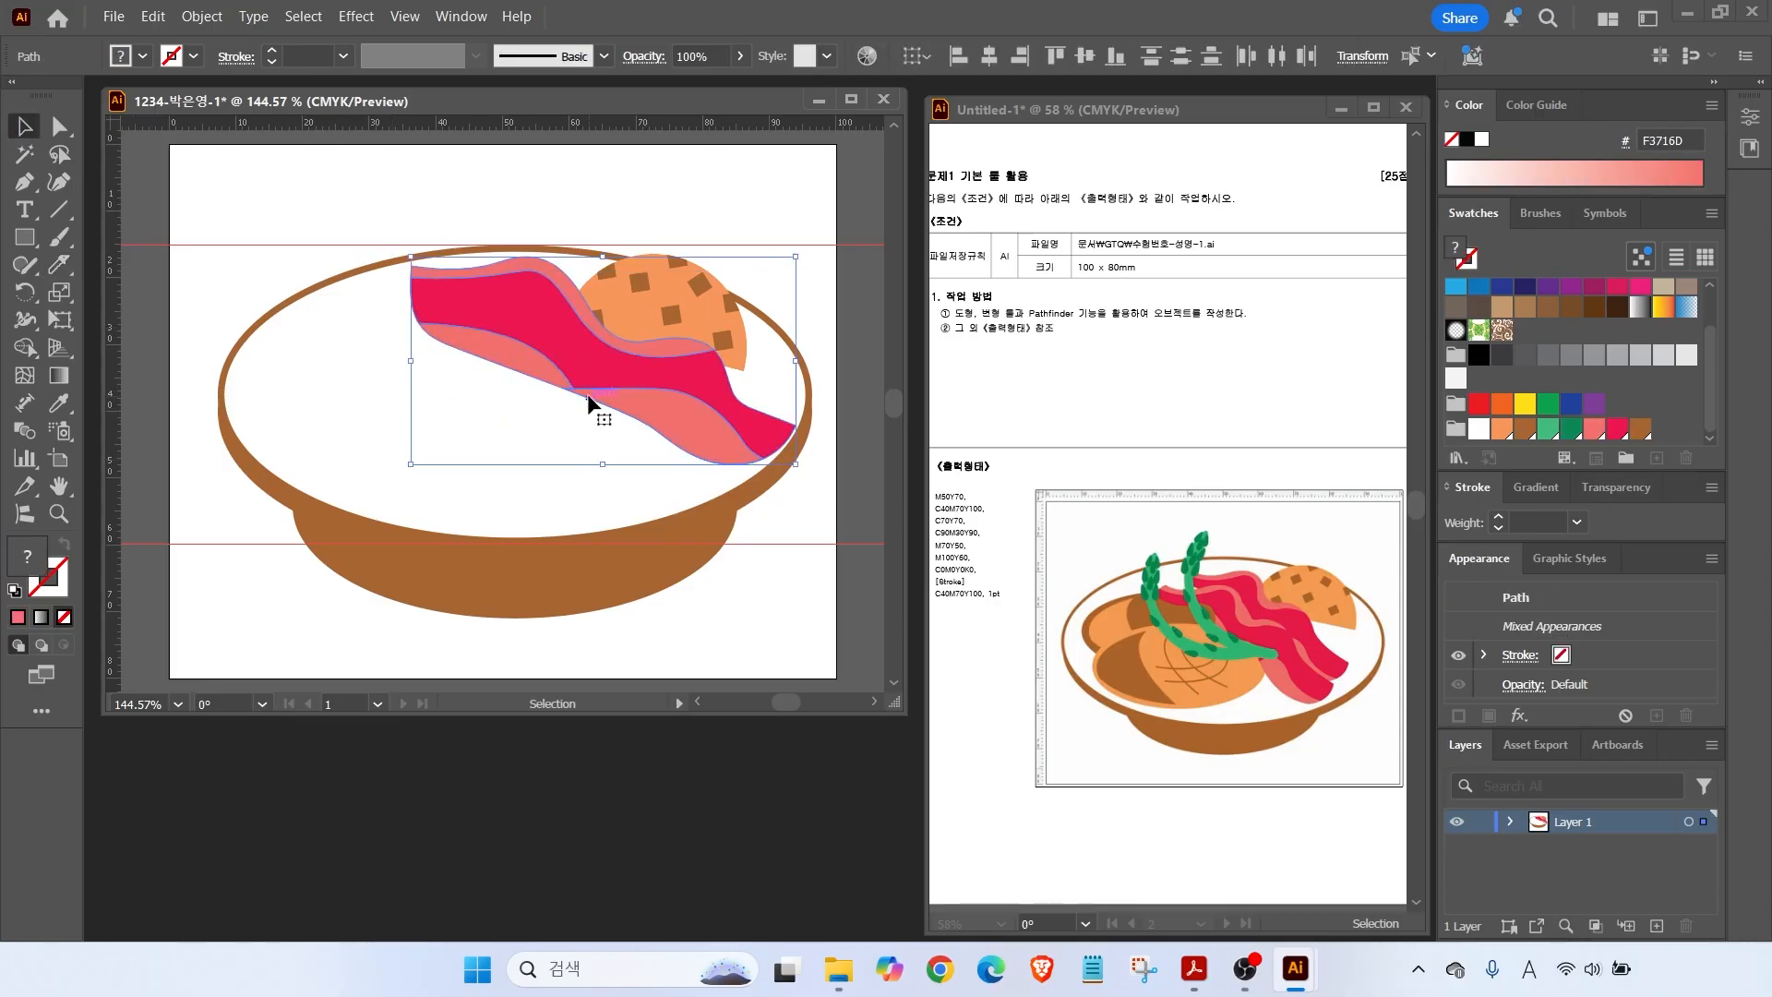
{"action": "left_click_drag", "start_coordinate": [521, 344], "coordinate": [476, 374]}
Draw a brown ellipse on the left of the plate and shift it slightly left.
{"action": "left_click_drag", "start_coordinate": [31, 247], "coordinate": [129, 293]}
{"action": "left_click_drag", "start_coordinate": [275, 324], "coordinate": [534, 464]}
{"action": "left_click", "coordinate": [1525, 428]}
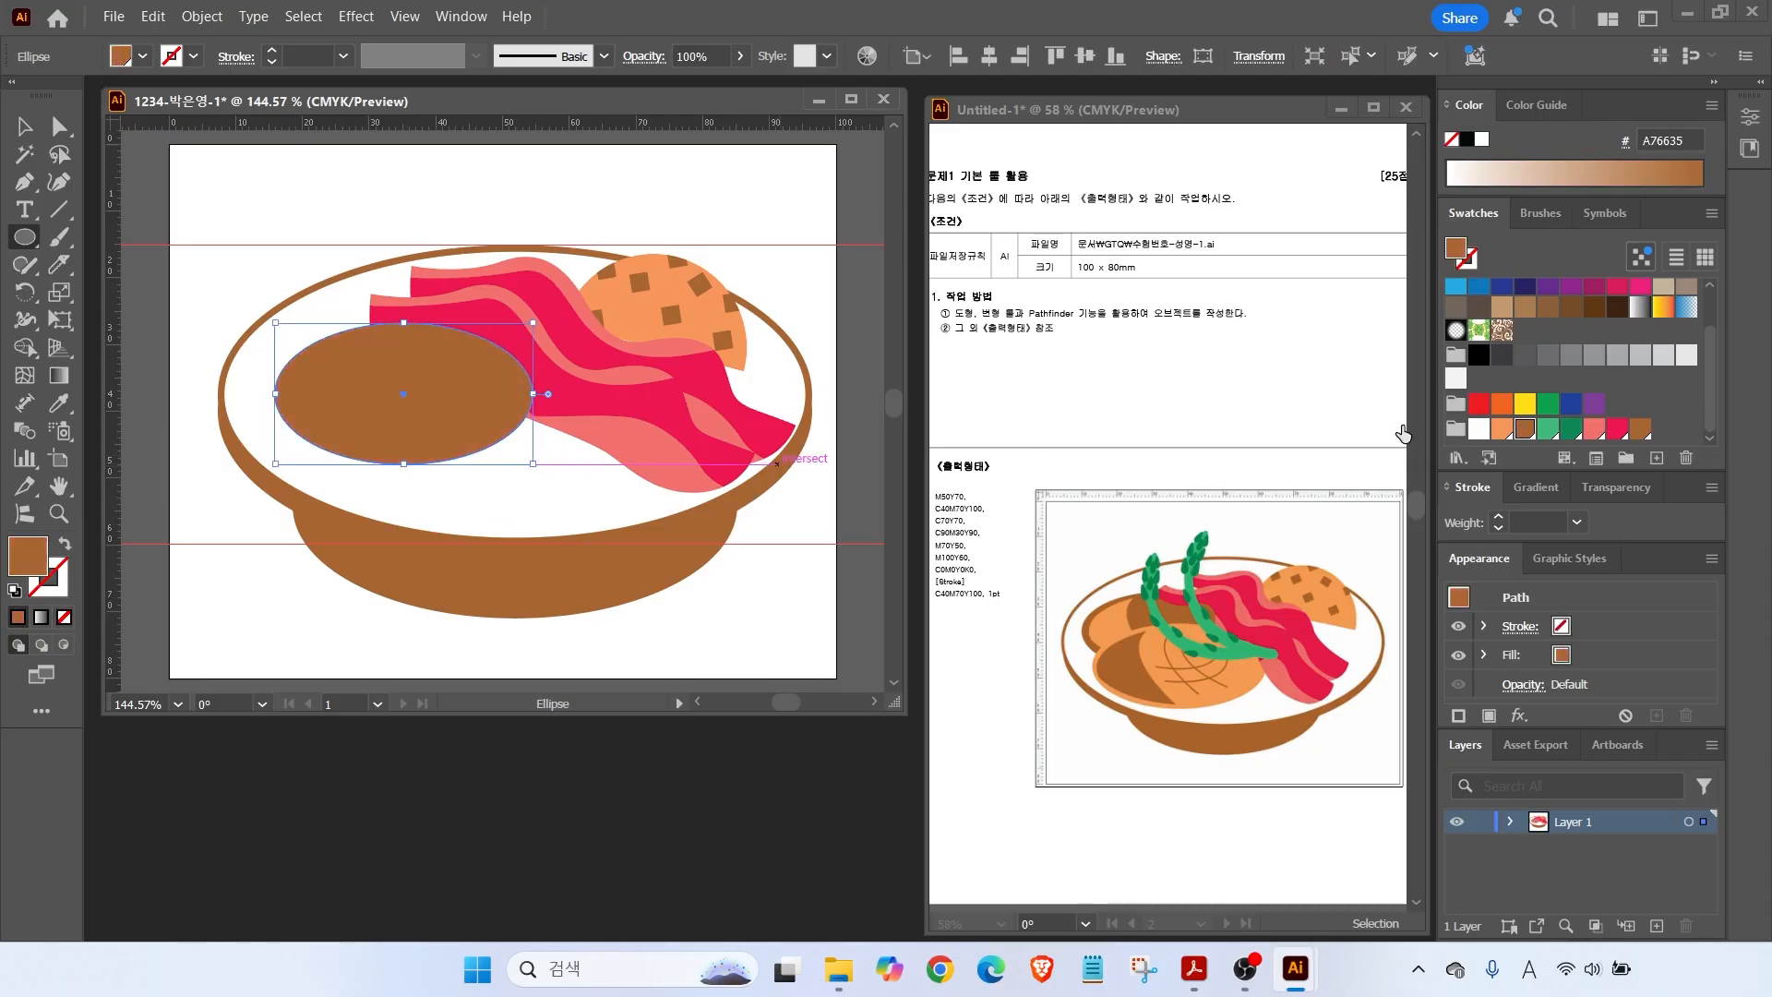
{"action": "key", "text": "v"}
{"action": "left_click_drag", "start_coordinate": [319, 367], "coordinate": [284, 368]}
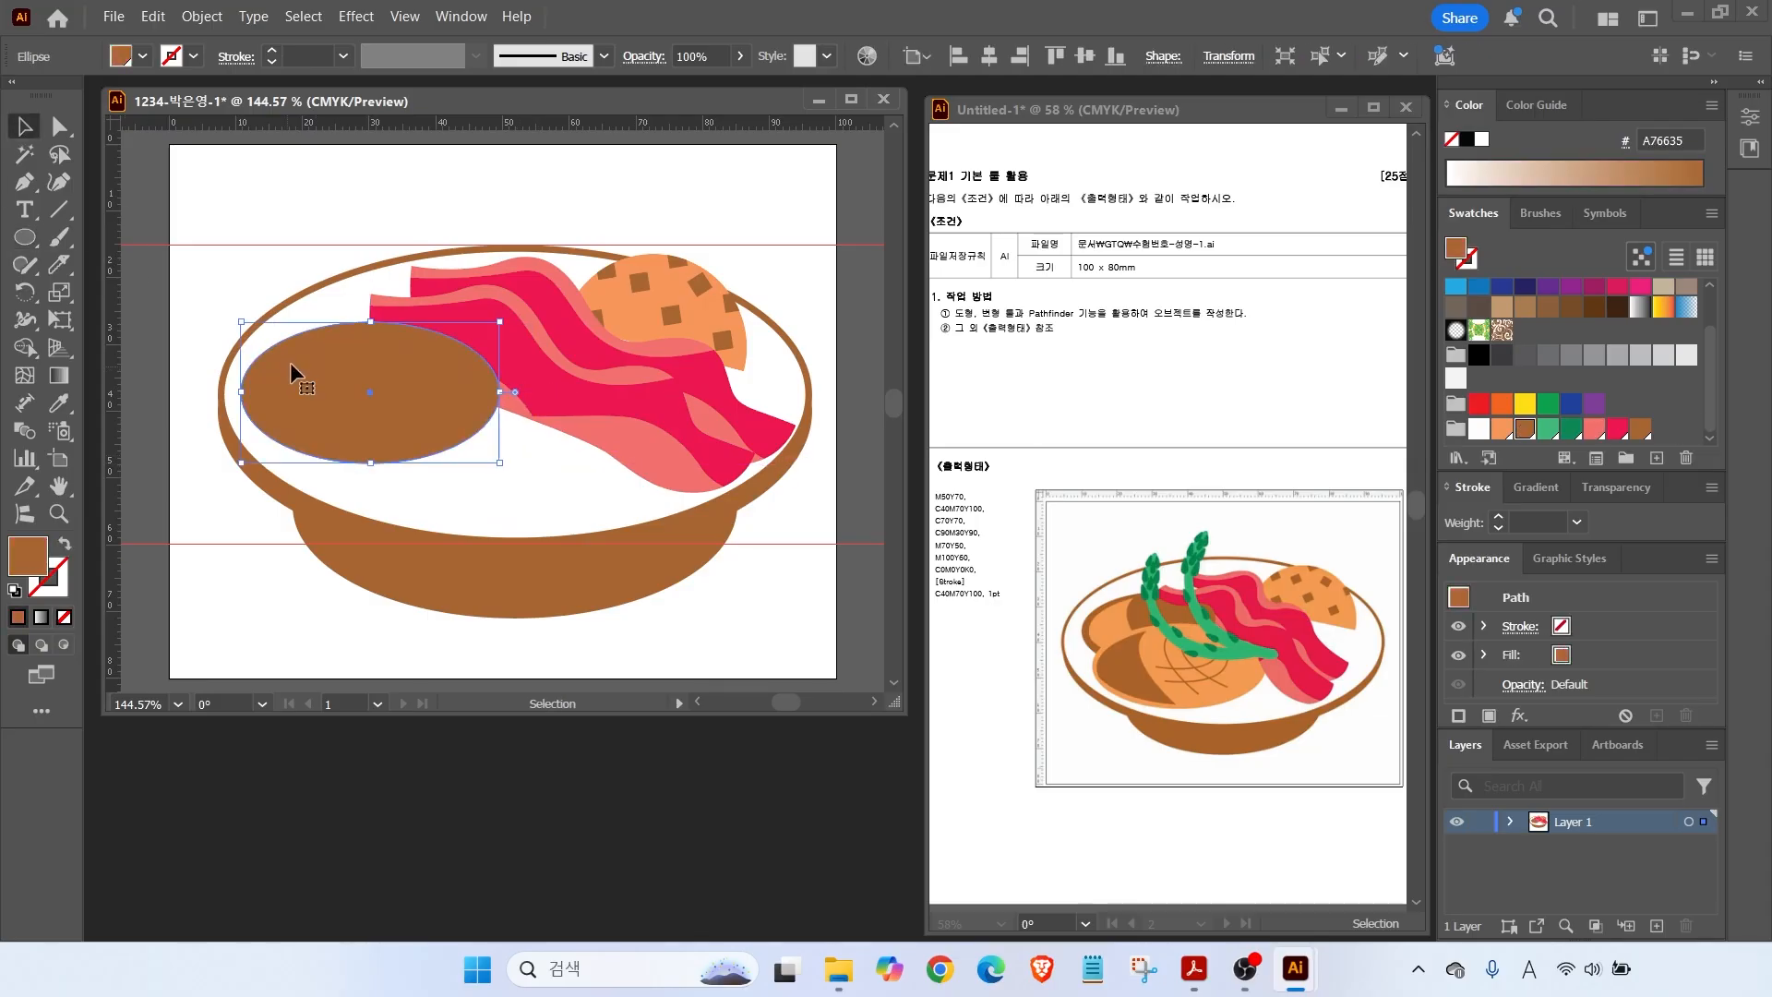
{"action": "scroll", "coordinate": [346, 378], "scroll_direction": "up", "scroll_amount": 2}
Duplicate the ellipse, recolour it orange, move it down-right and shrink it slightly.
{"action": "left_click_drag", "start_coordinate": [334, 329], "coordinate": [333, 250]}
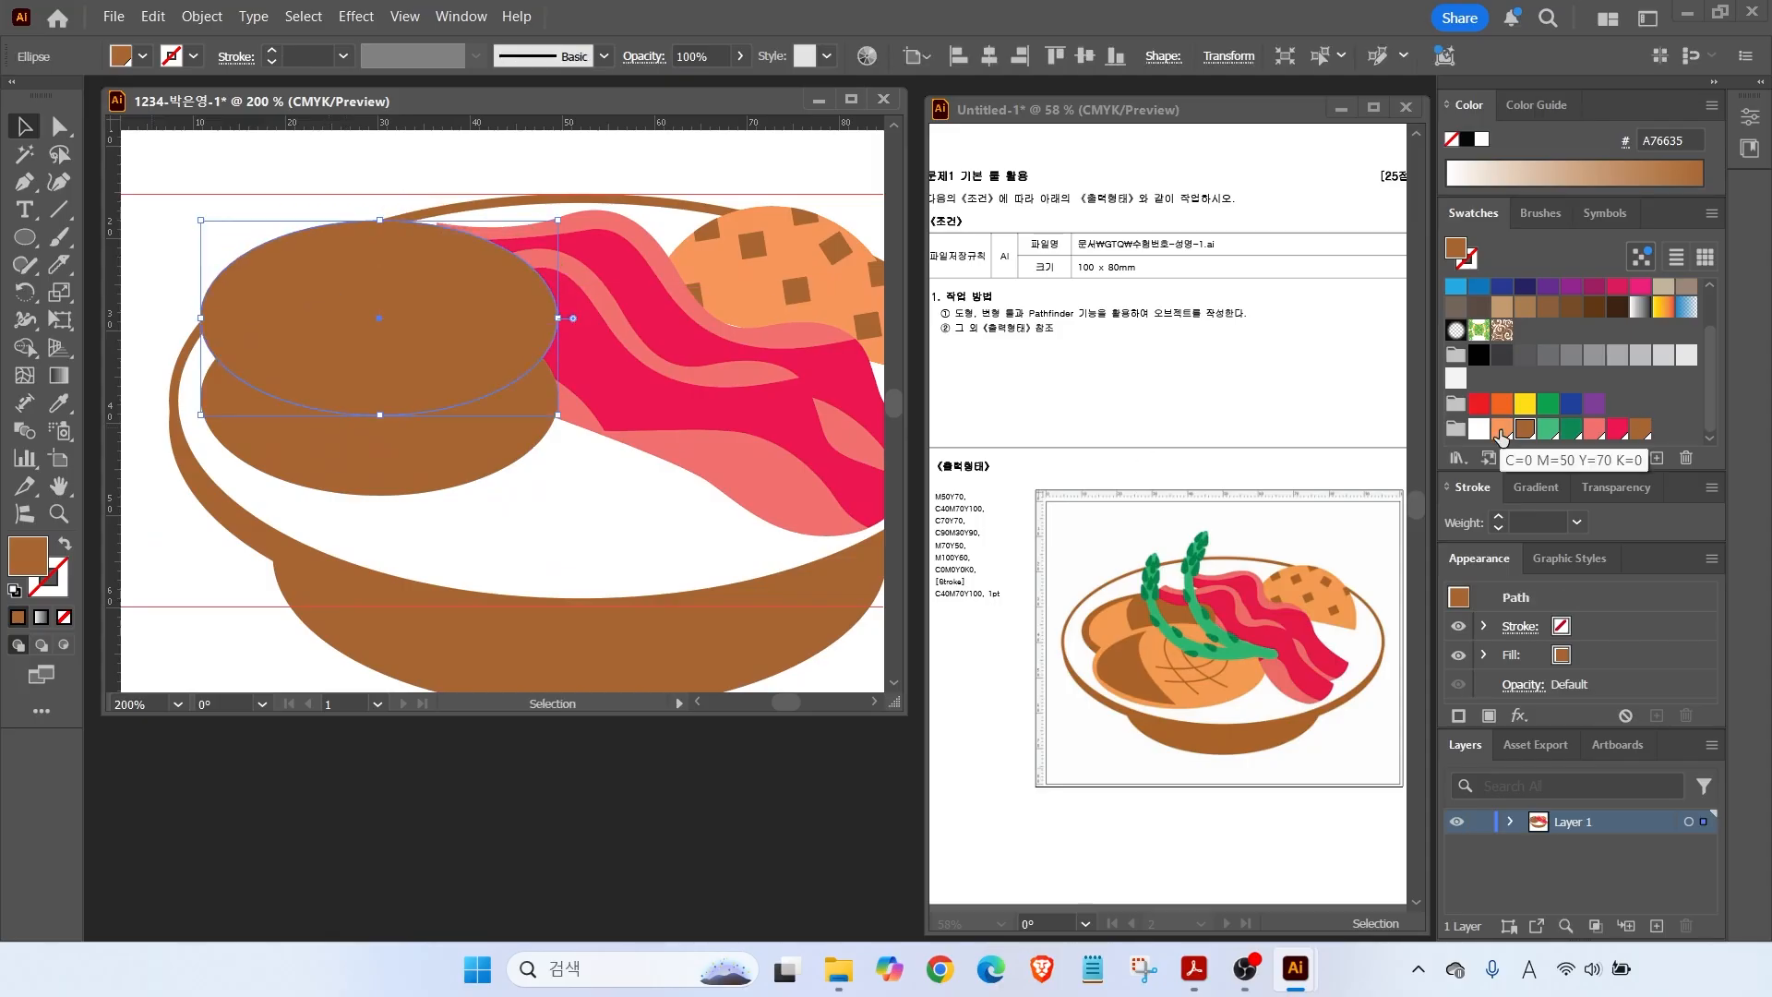
{"action": "left_click", "coordinate": [1502, 430]}
{"action": "left_click_drag", "start_coordinate": [371, 325], "coordinate": [411, 395]}
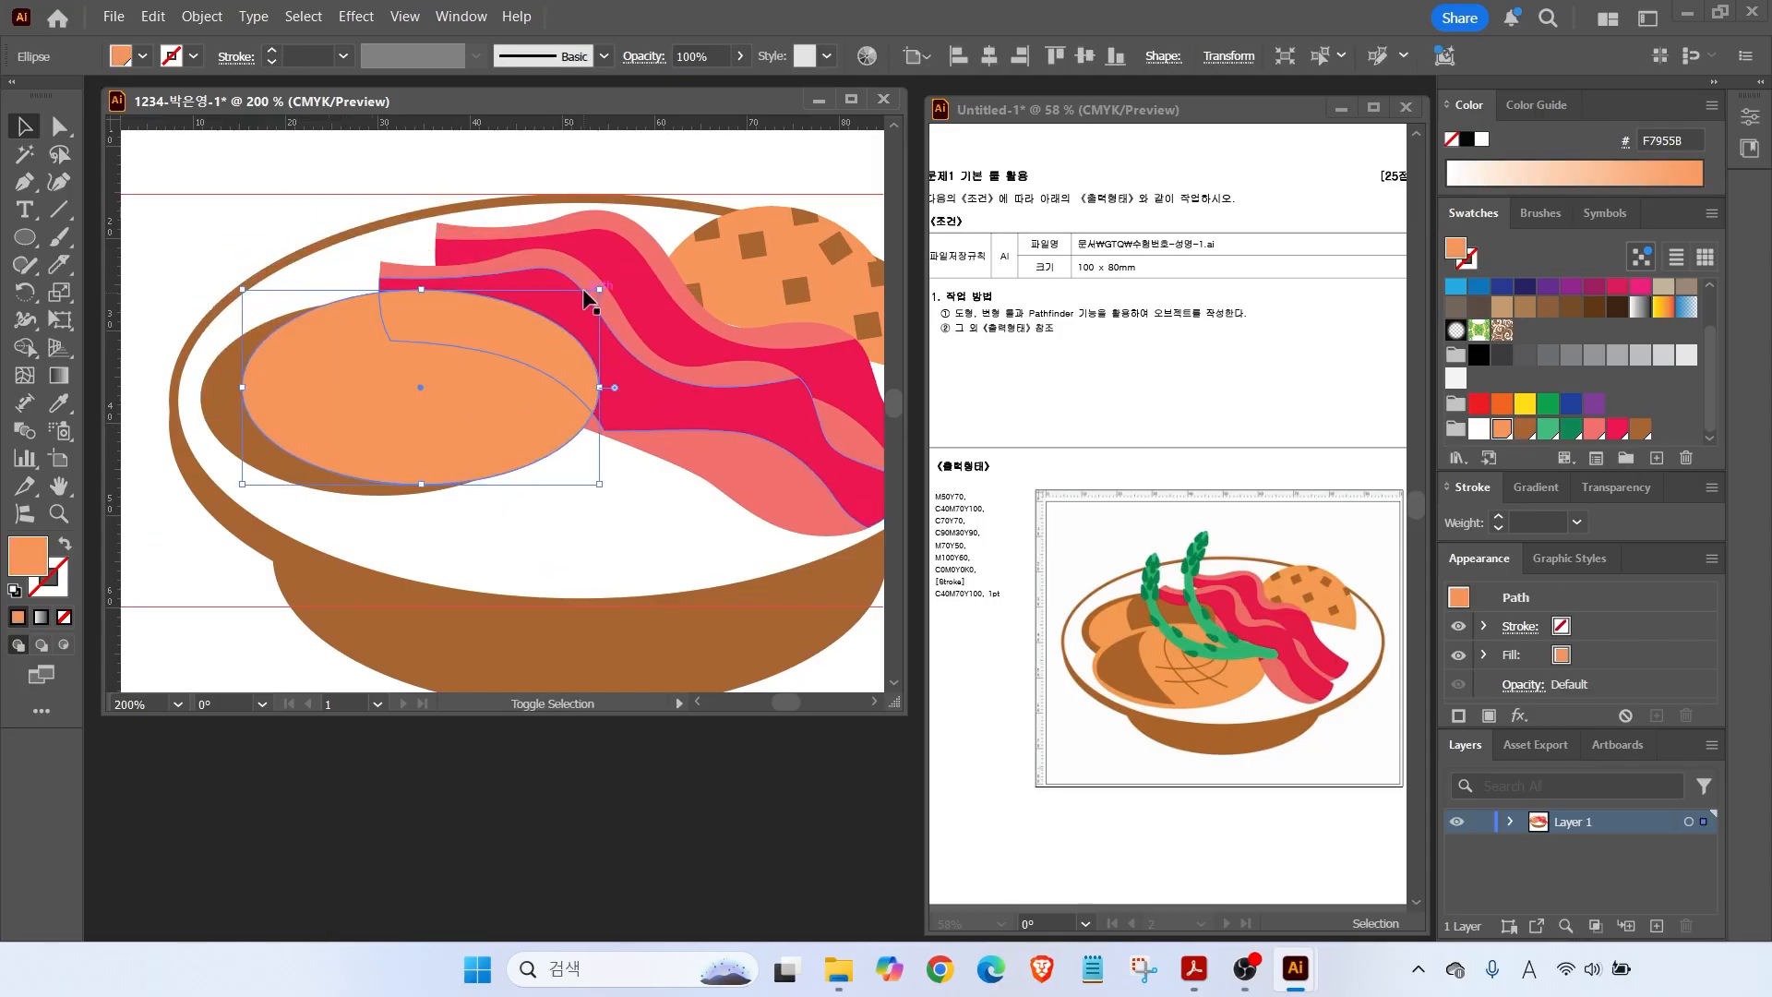
{"action": "left_click_drag", "start_coordinate": [598, 288], "coordinate": [563, 309]}
Copy the orange ellipse as a dark brown oval, then enlarge, narrow and reposition it.
{"action": "left_click_drag", "start_coordinate": [399, 388], "coordinate": [461, 358]}
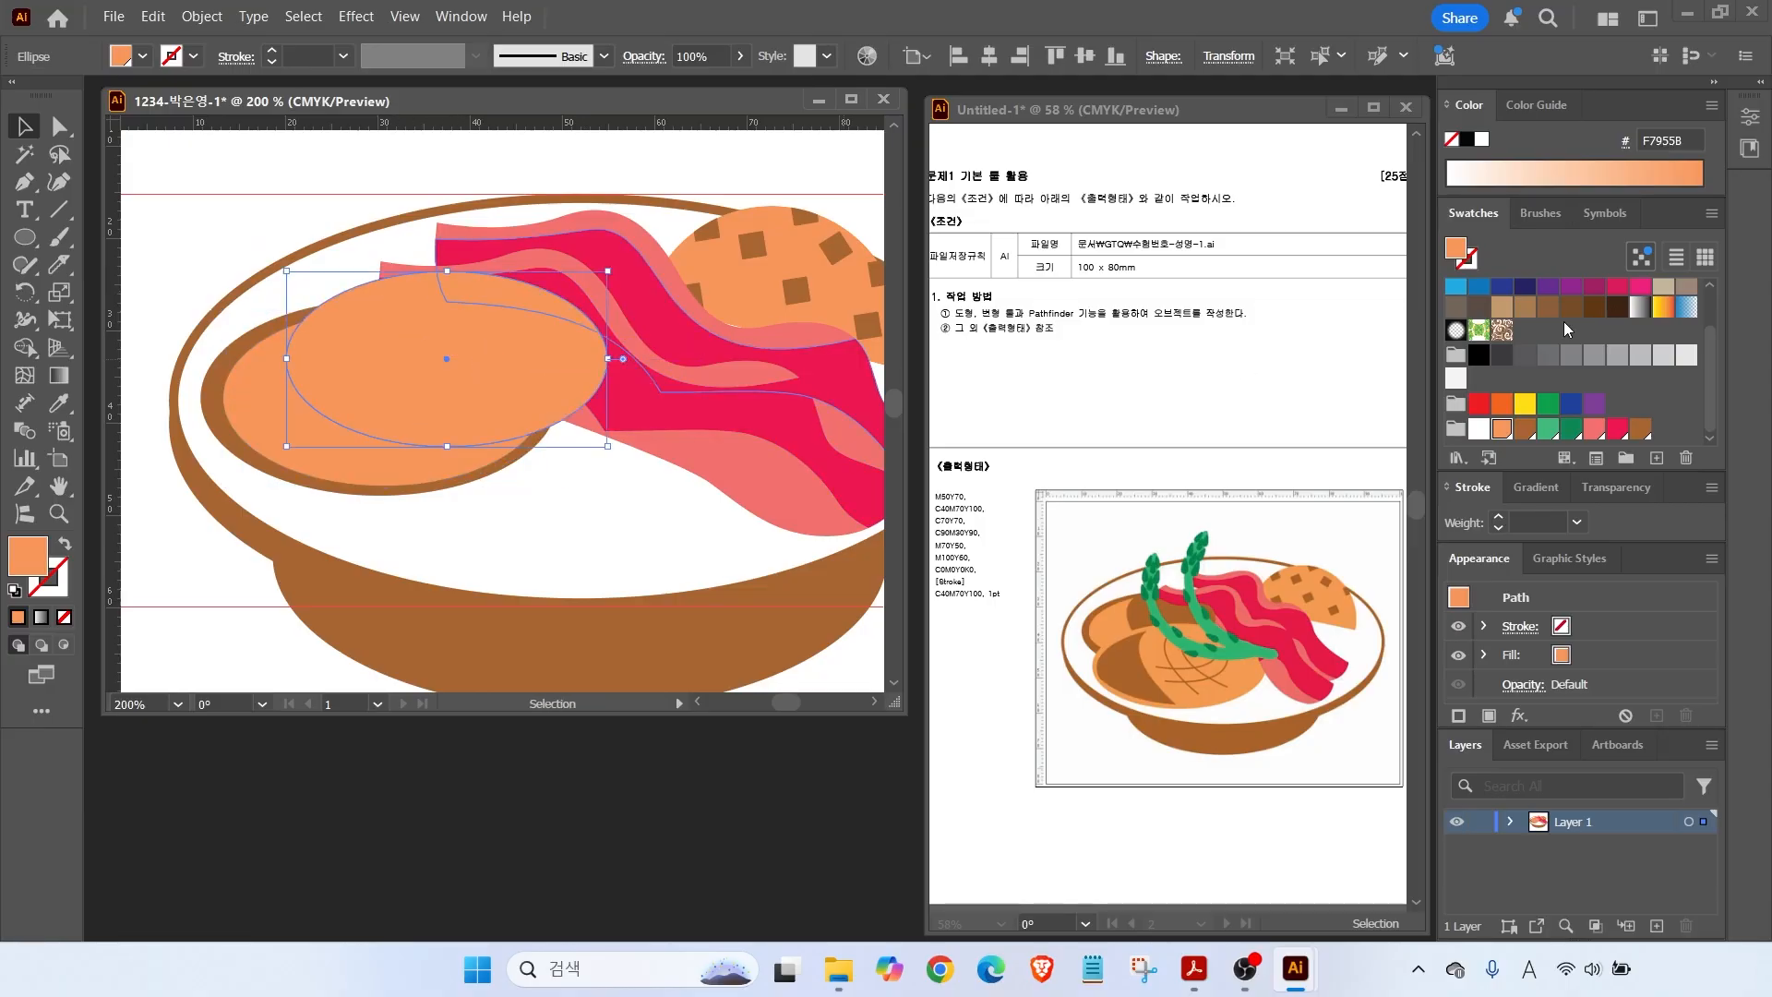
{"action": "left_click", "coordinate": [1620, 307]}
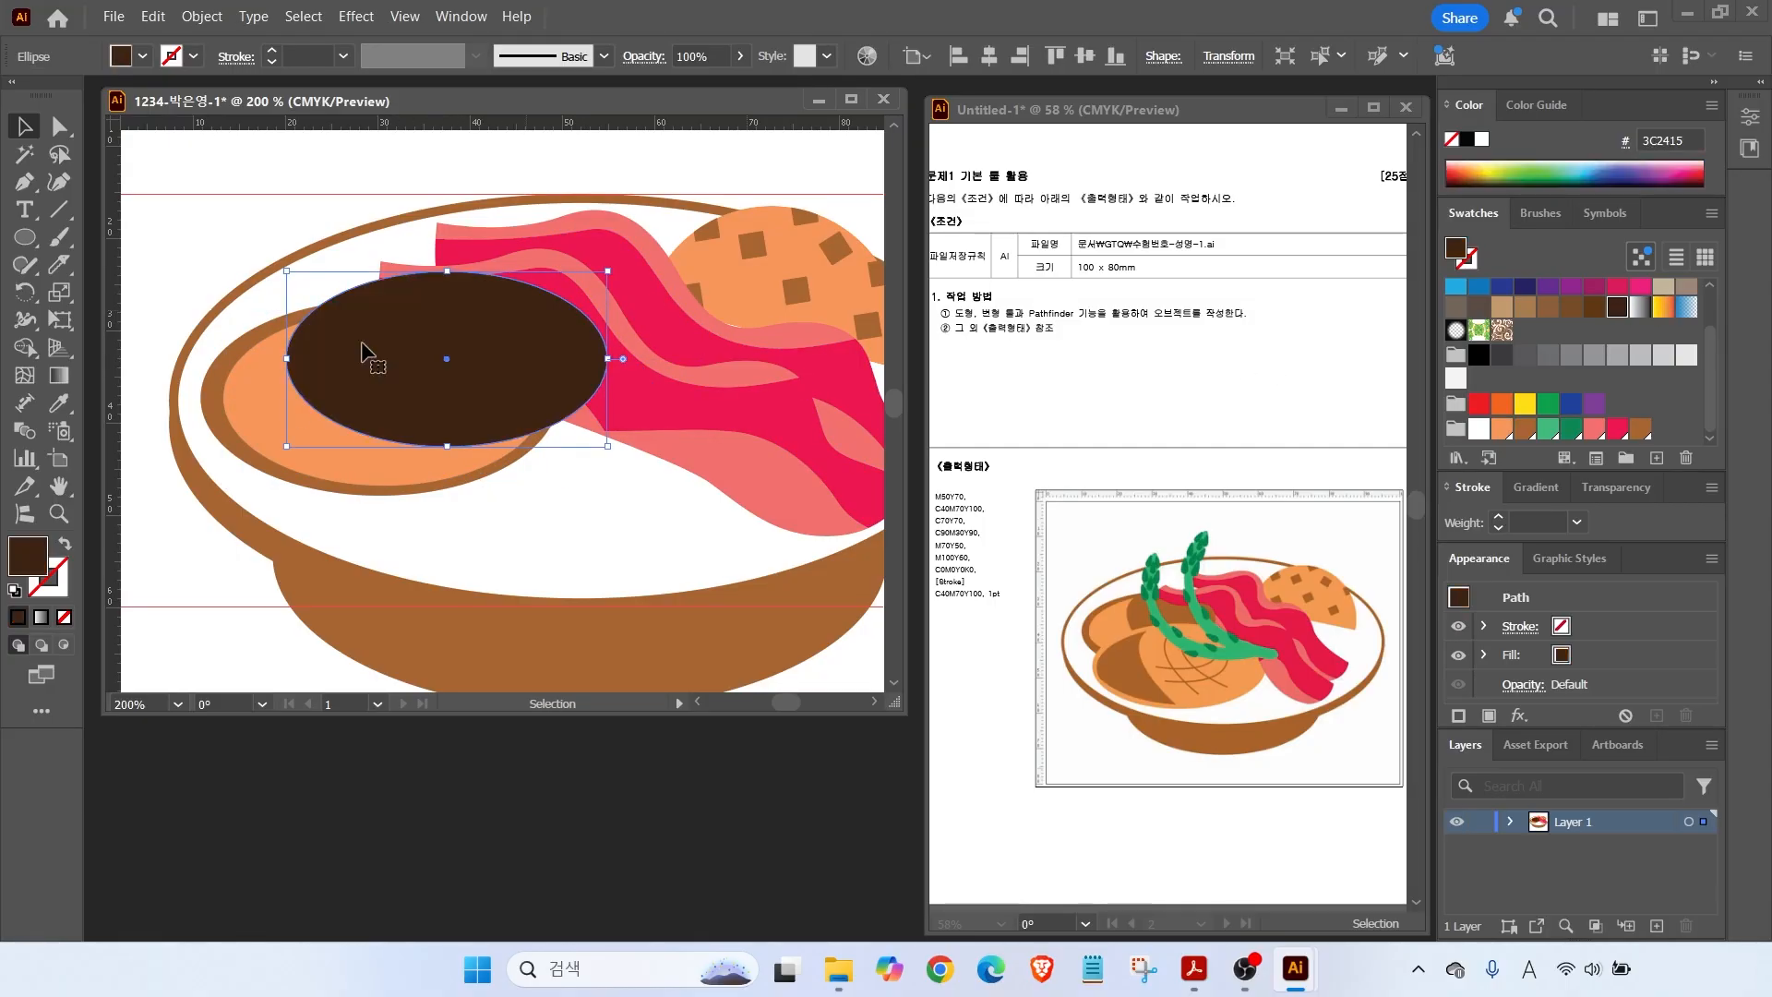
{"action": "left_click_drag", "start_coordinate": [389, 318], "coordinate": [394, 327]}
{"action": "left_click_drag", "start_coordinate": [614, 455], "coordinate": [643, 511], "text": "shift"}
{"action": "left_click_drag", "start_coordinate": [293, 375], "coordinate": [407, 388]}
{"action": "left_click_drag", "start_coordinate": [1104, 612], "coordinate": [1066, 579], "text": "ctrl+shift"}
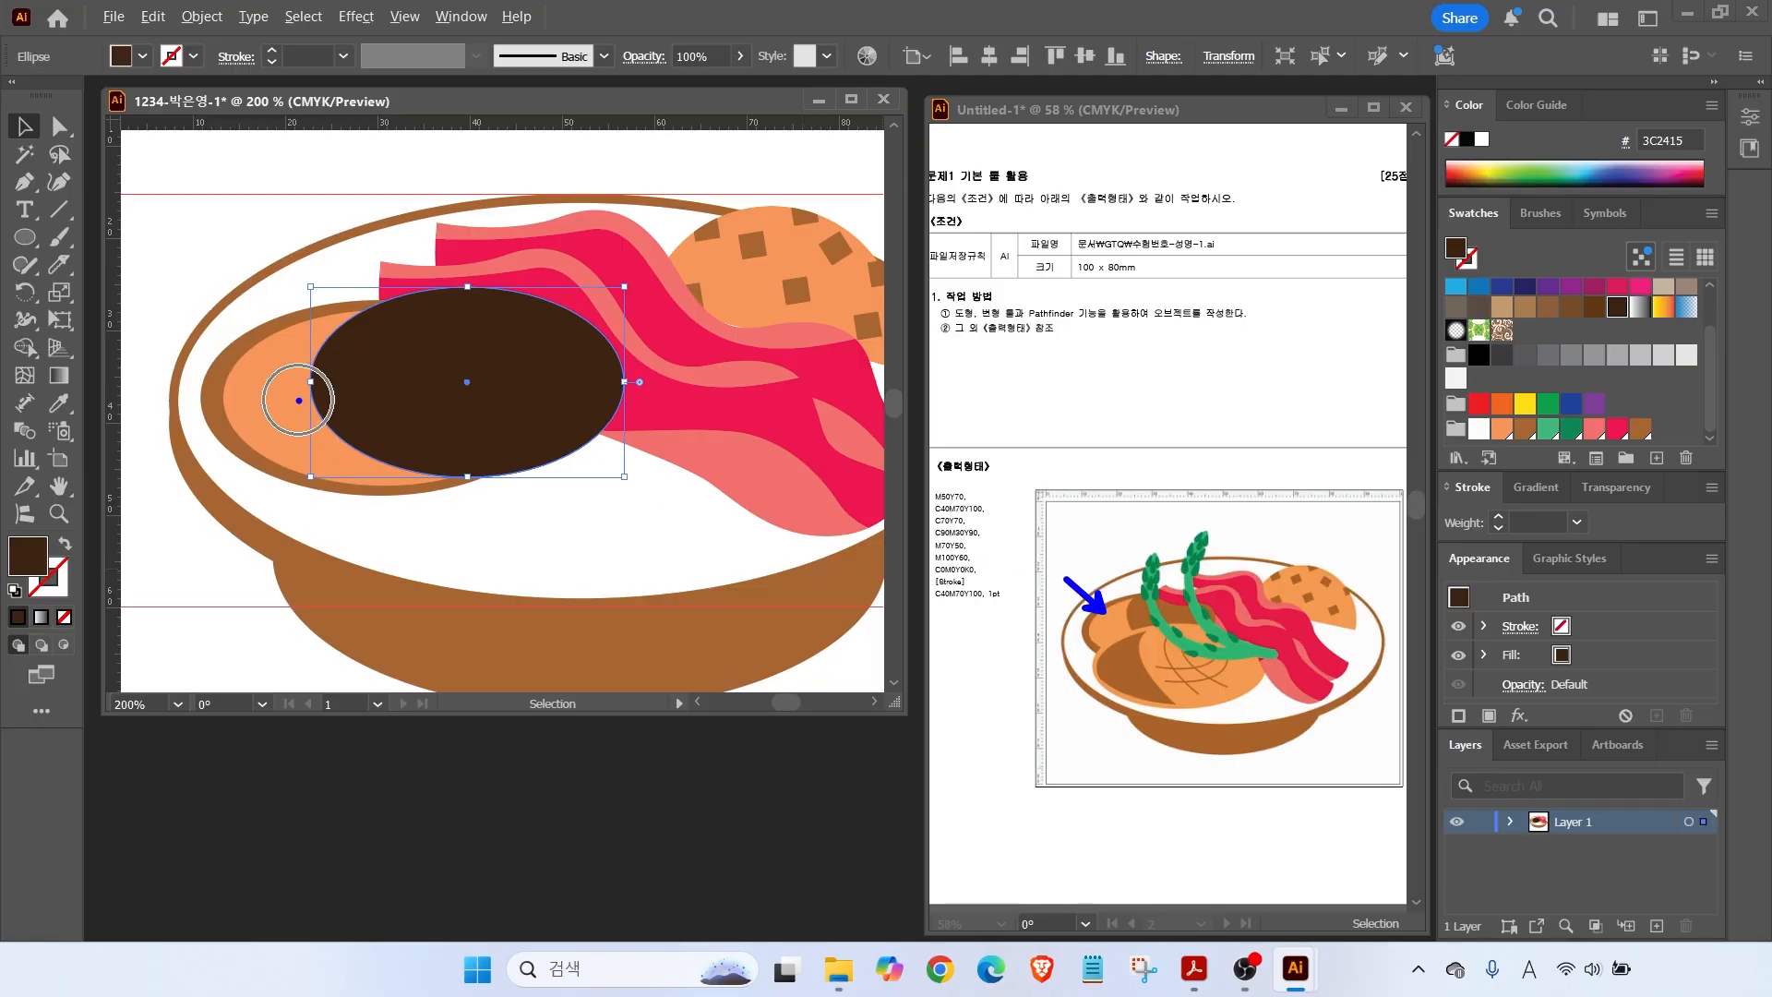
{"action": "left_click", "coordinate": [199, 222]}
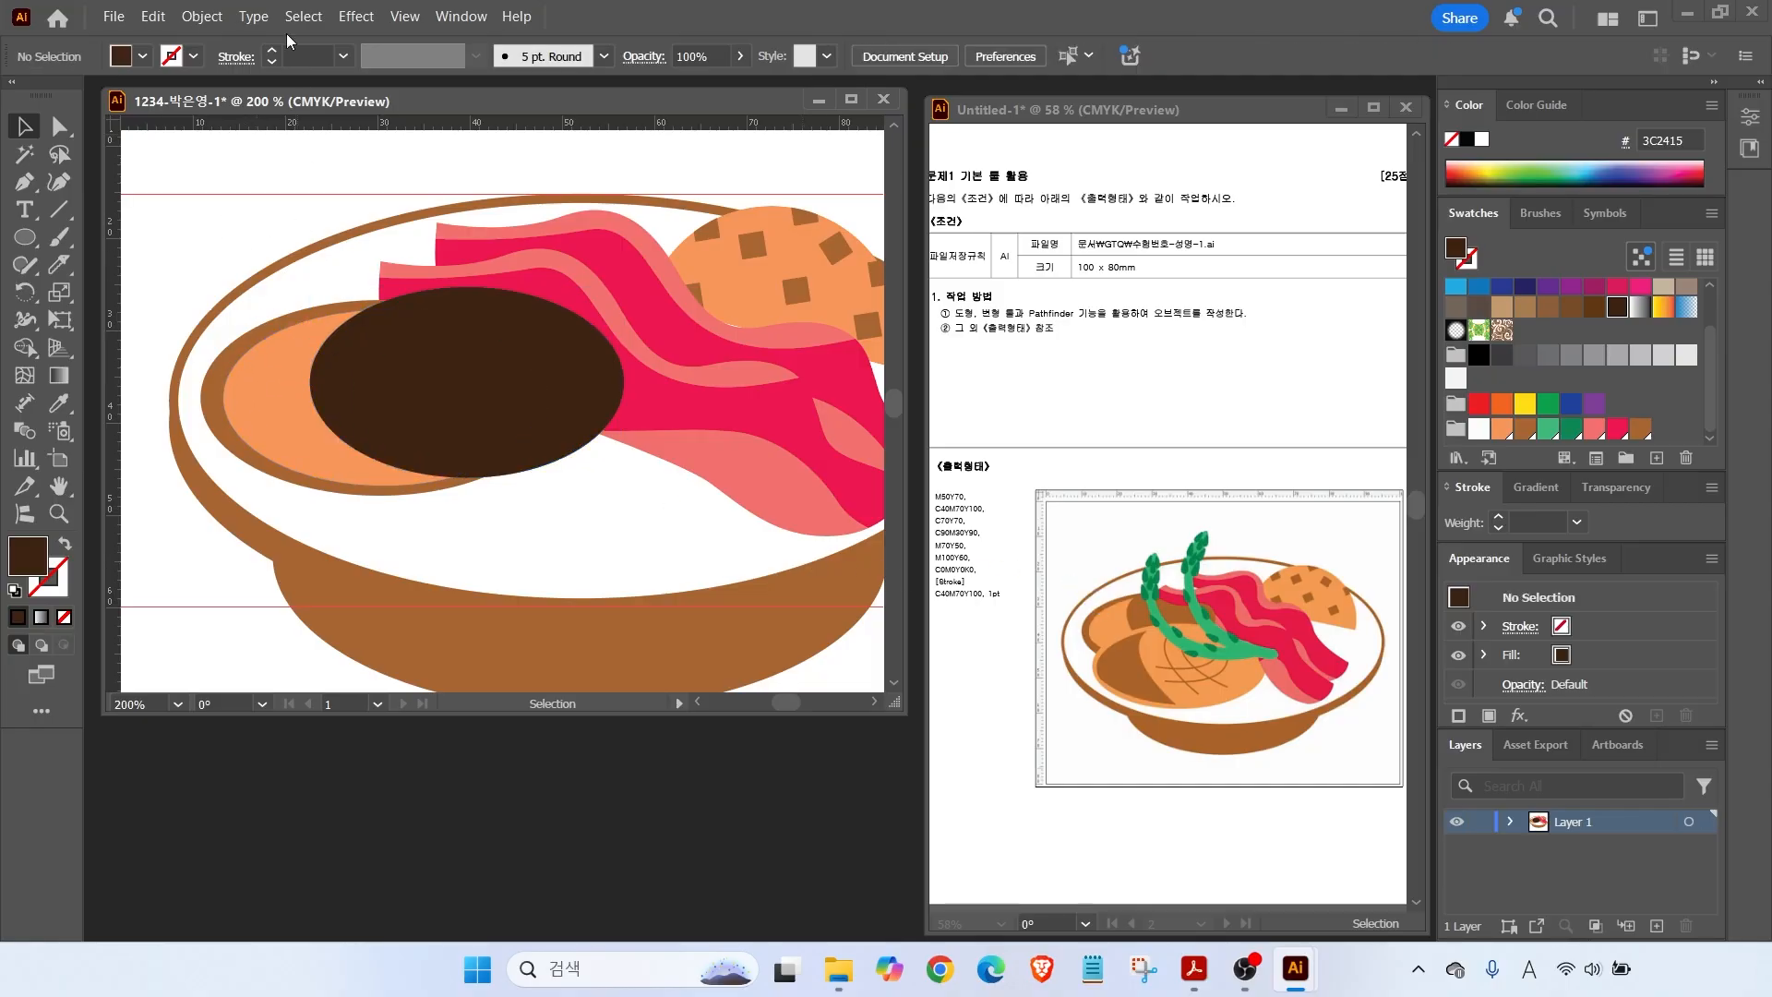
Show the Pathfinder panel from the Window menu and move it aside.
{"action": "left_click", "coordinate": [460, 16]}
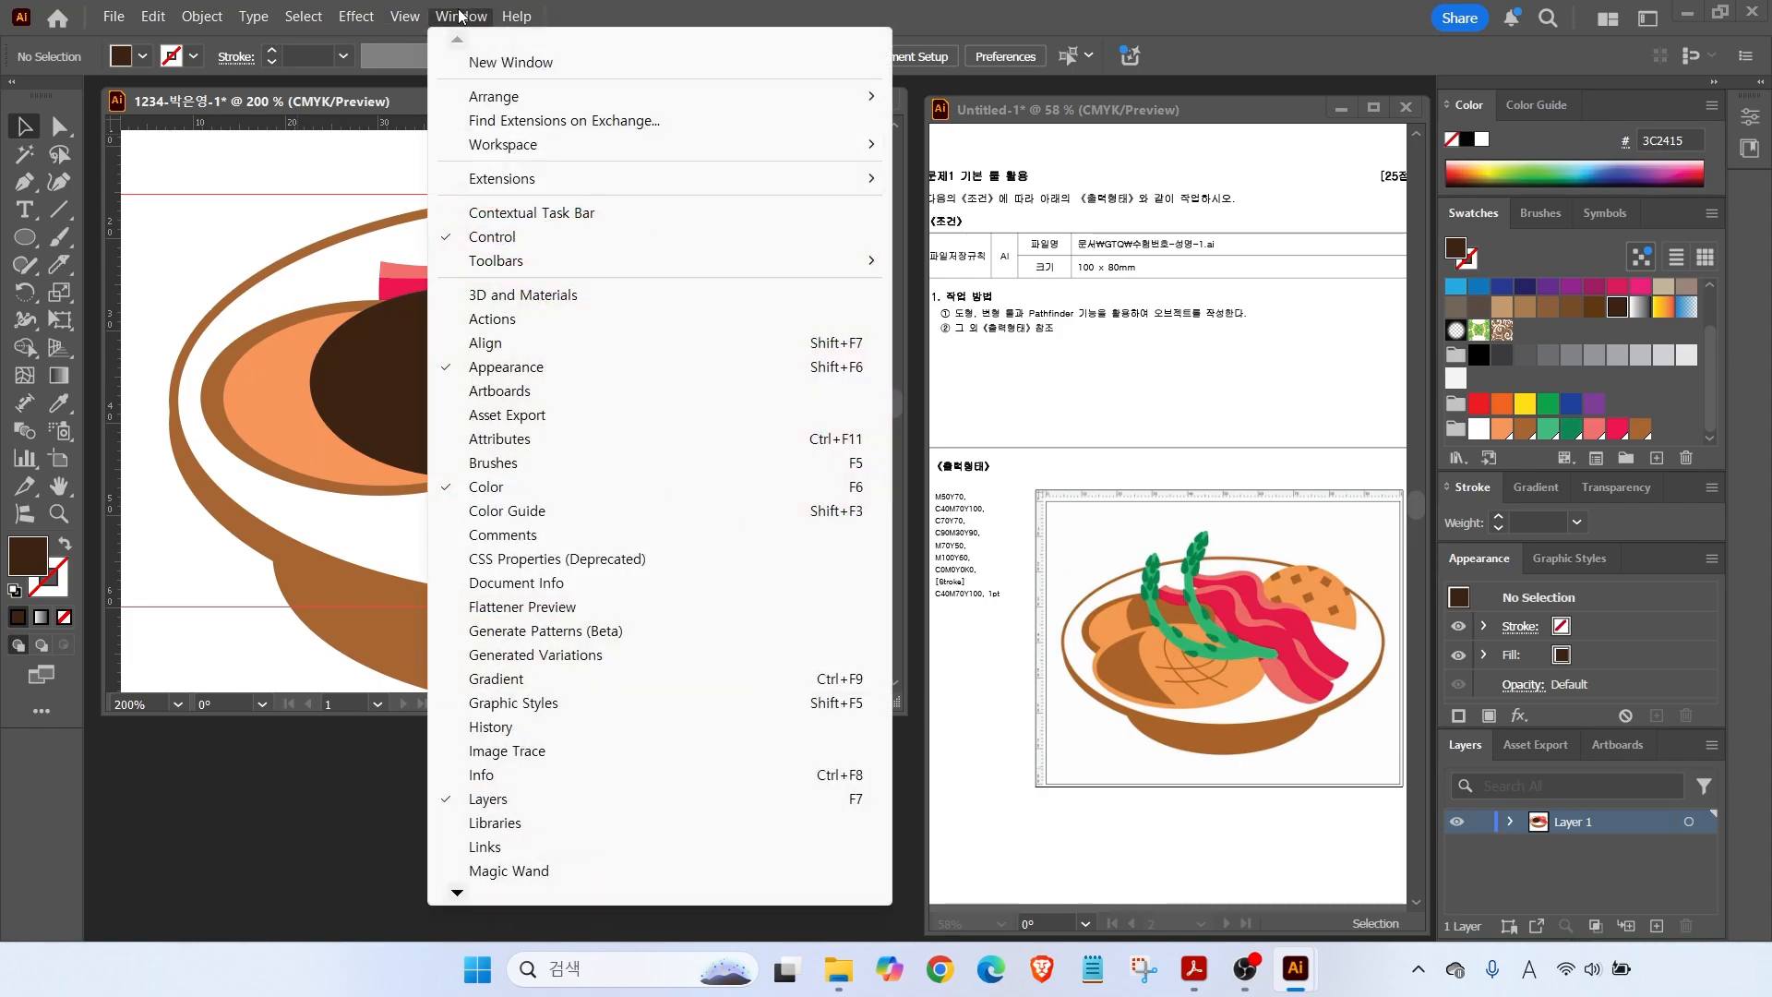
{"action": "mouse_move", "coordinate": [457, 897]}
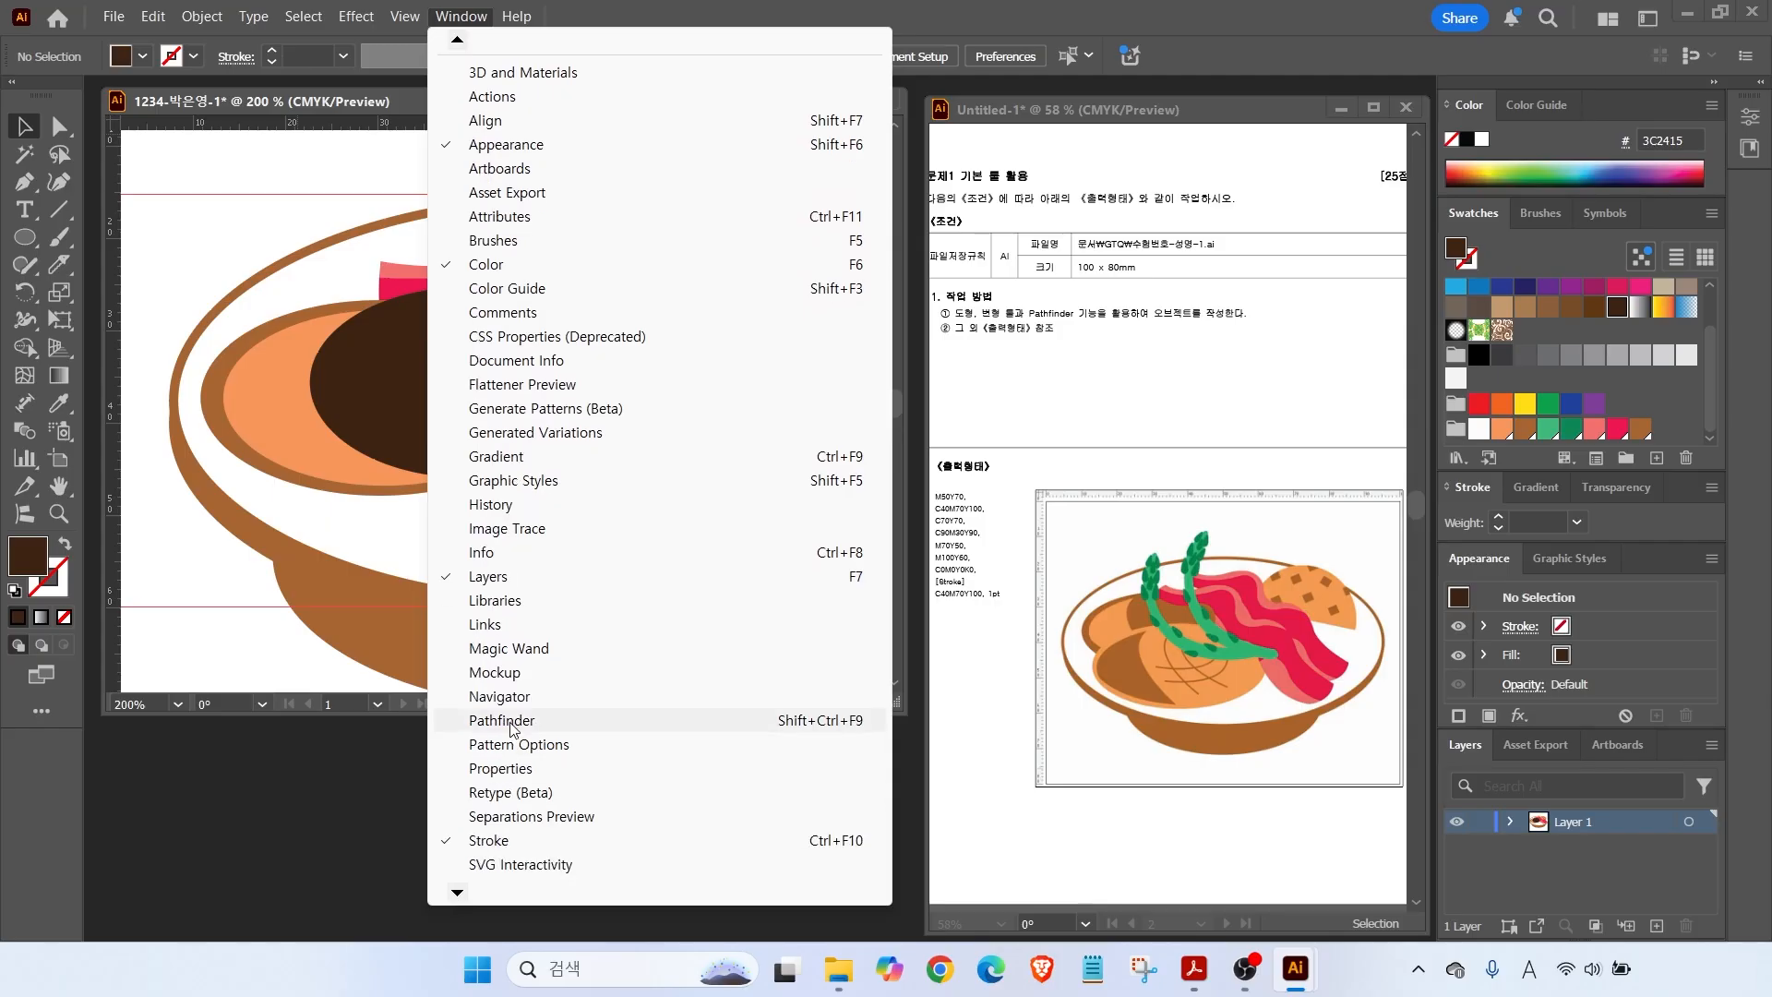
{"action": "left_click", "coordinate": [510, 724]}
{"action": "left_click_drag", "start_coordinate": [937, 134], "coordinate": [735, 744]}
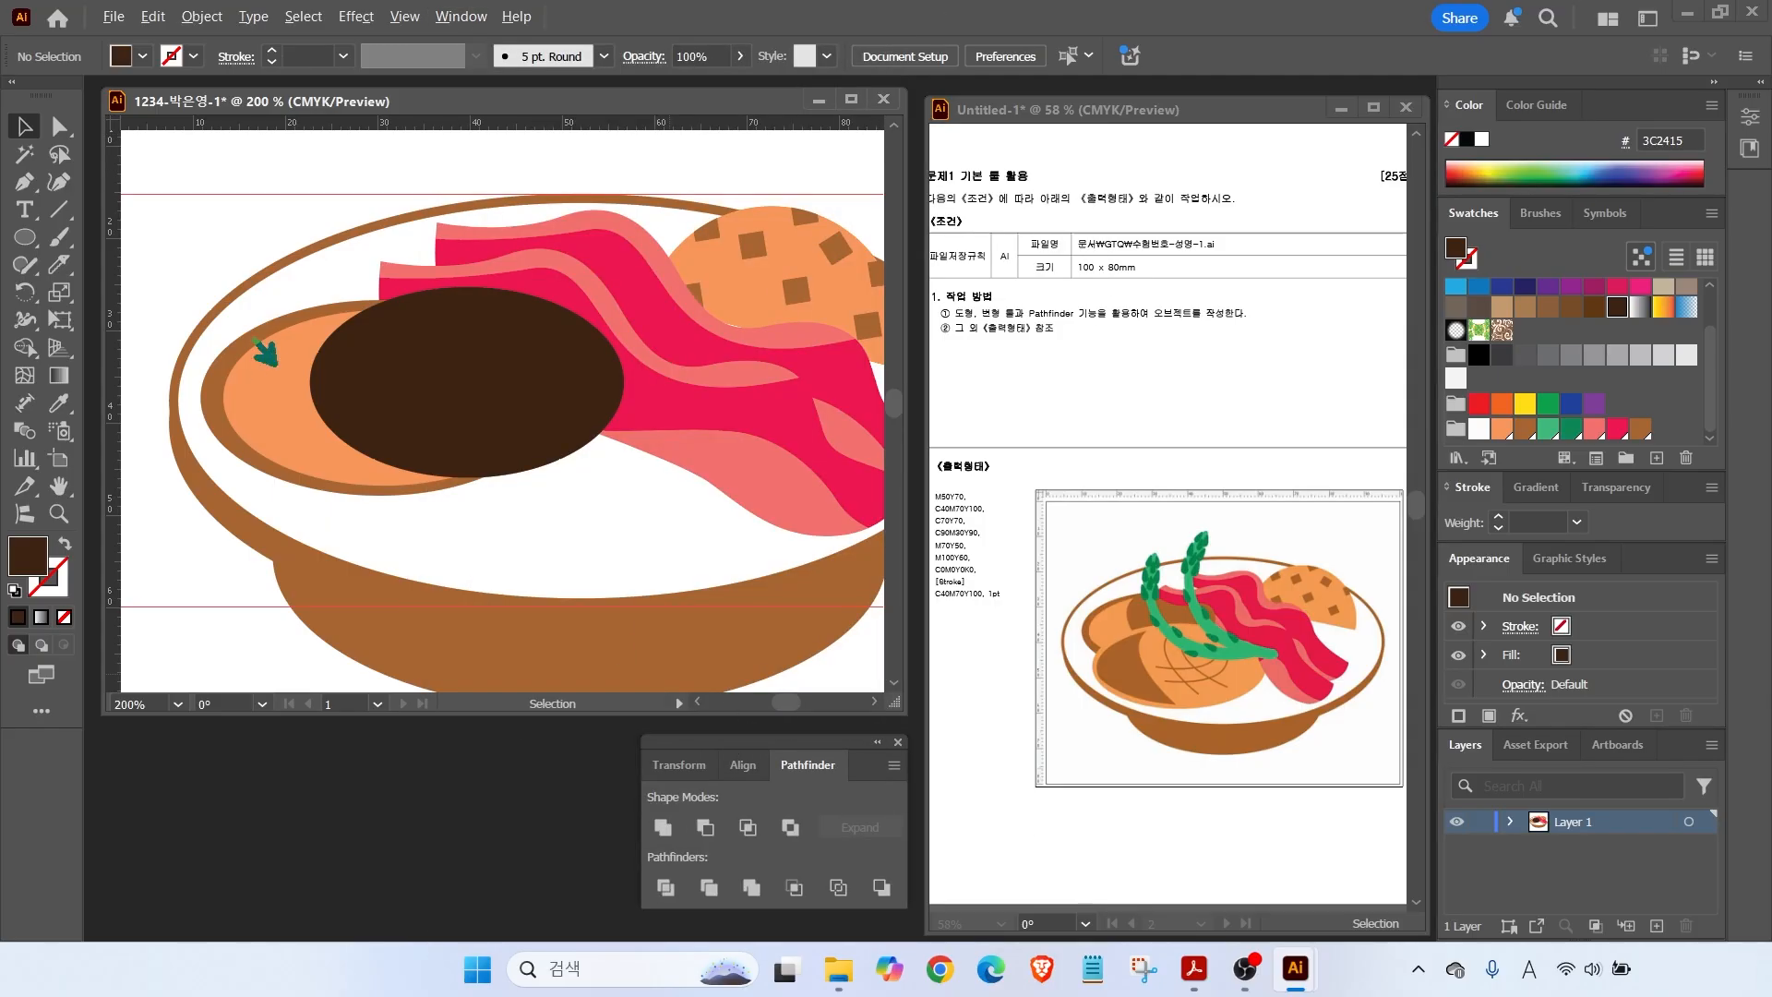
{"action": "left_click_drag", "start_coordinate": [421, 337], "coordinate": [466, 221]}
{"action": "key", "text": "Escape"}
Subtract the dark oval from the orange oval with Minus Front, leaving a crescent.
{"action": "left_click", "coordinate": [280, 402]}
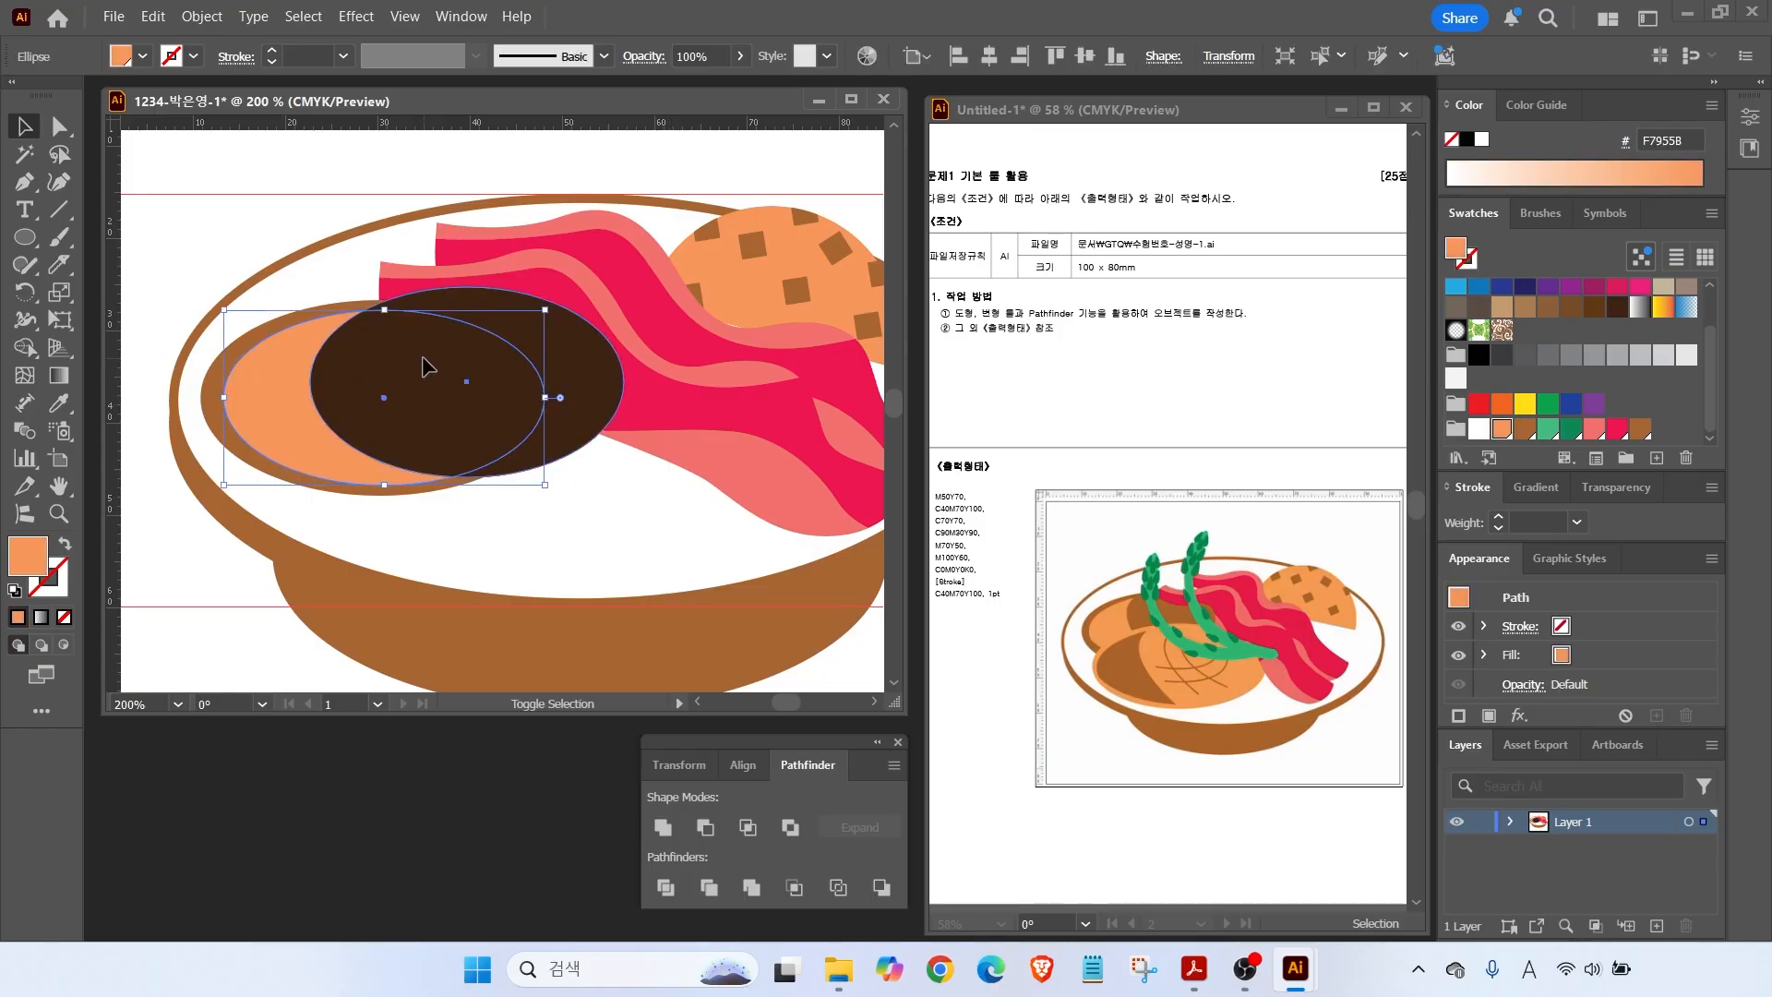
{"action": "left_click", "coordinate": [432, 378], "text": "shift"}
{"action": "left_click", "coordinate": [811, 772]}
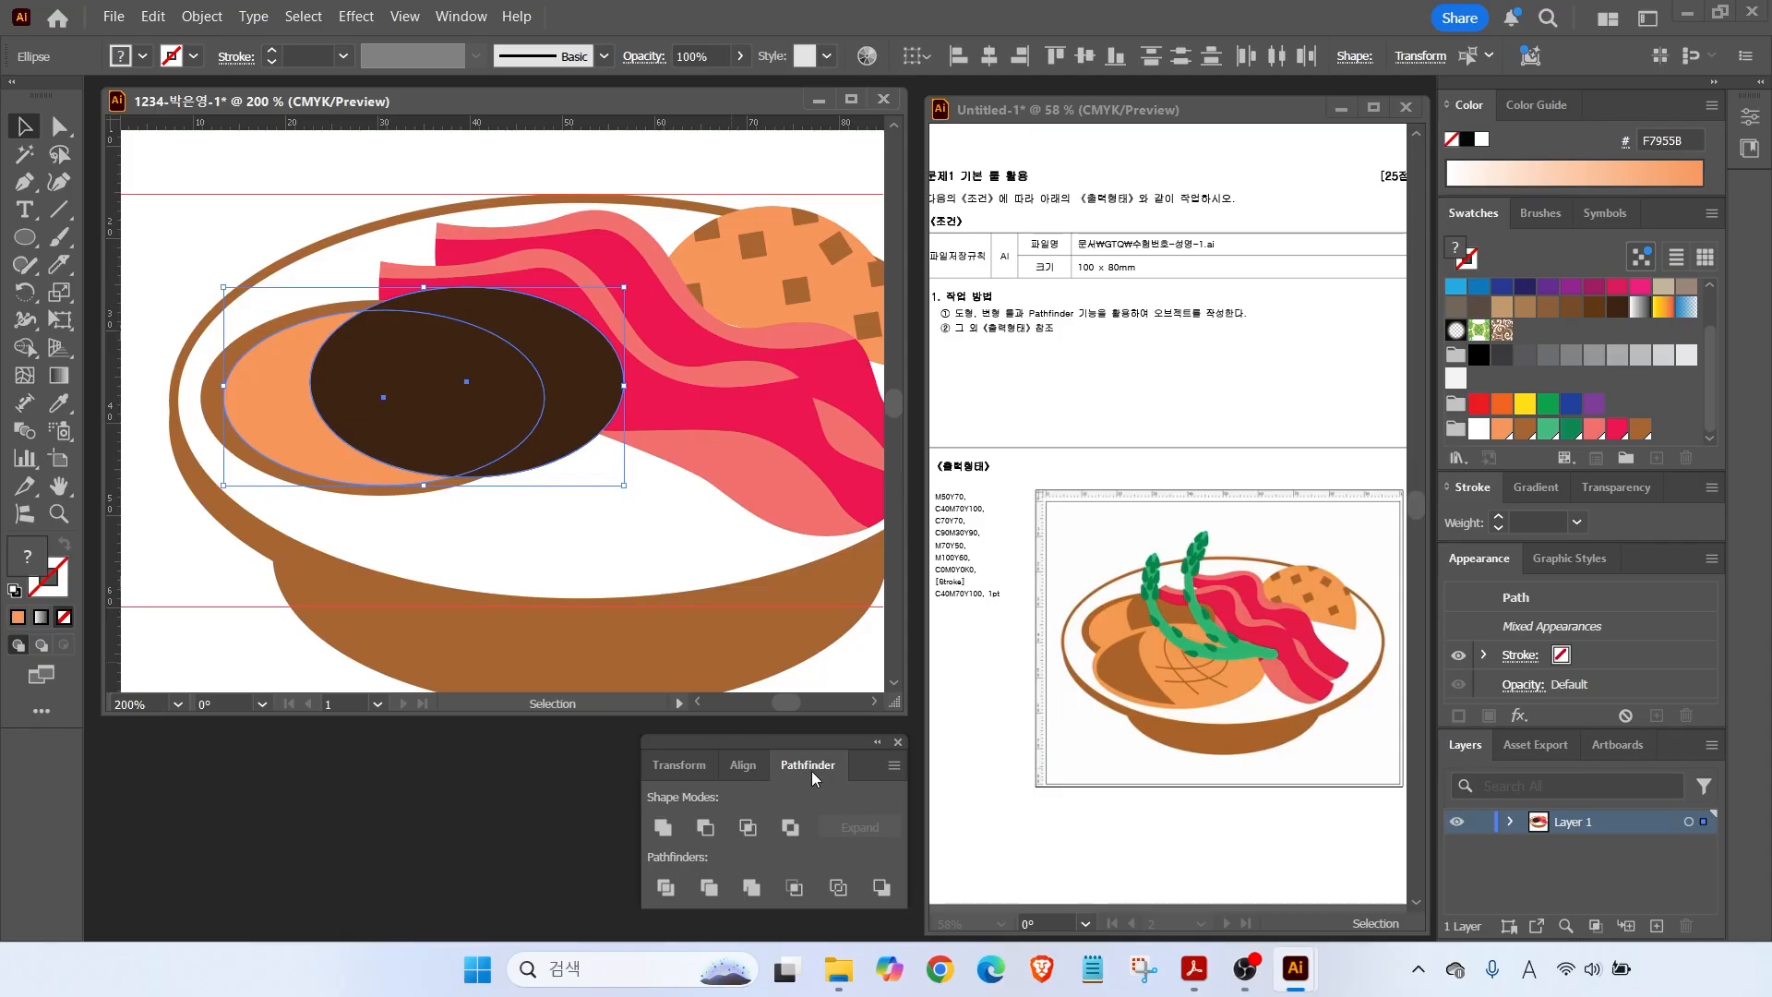
{"action": "key", "text": "ctrl"}
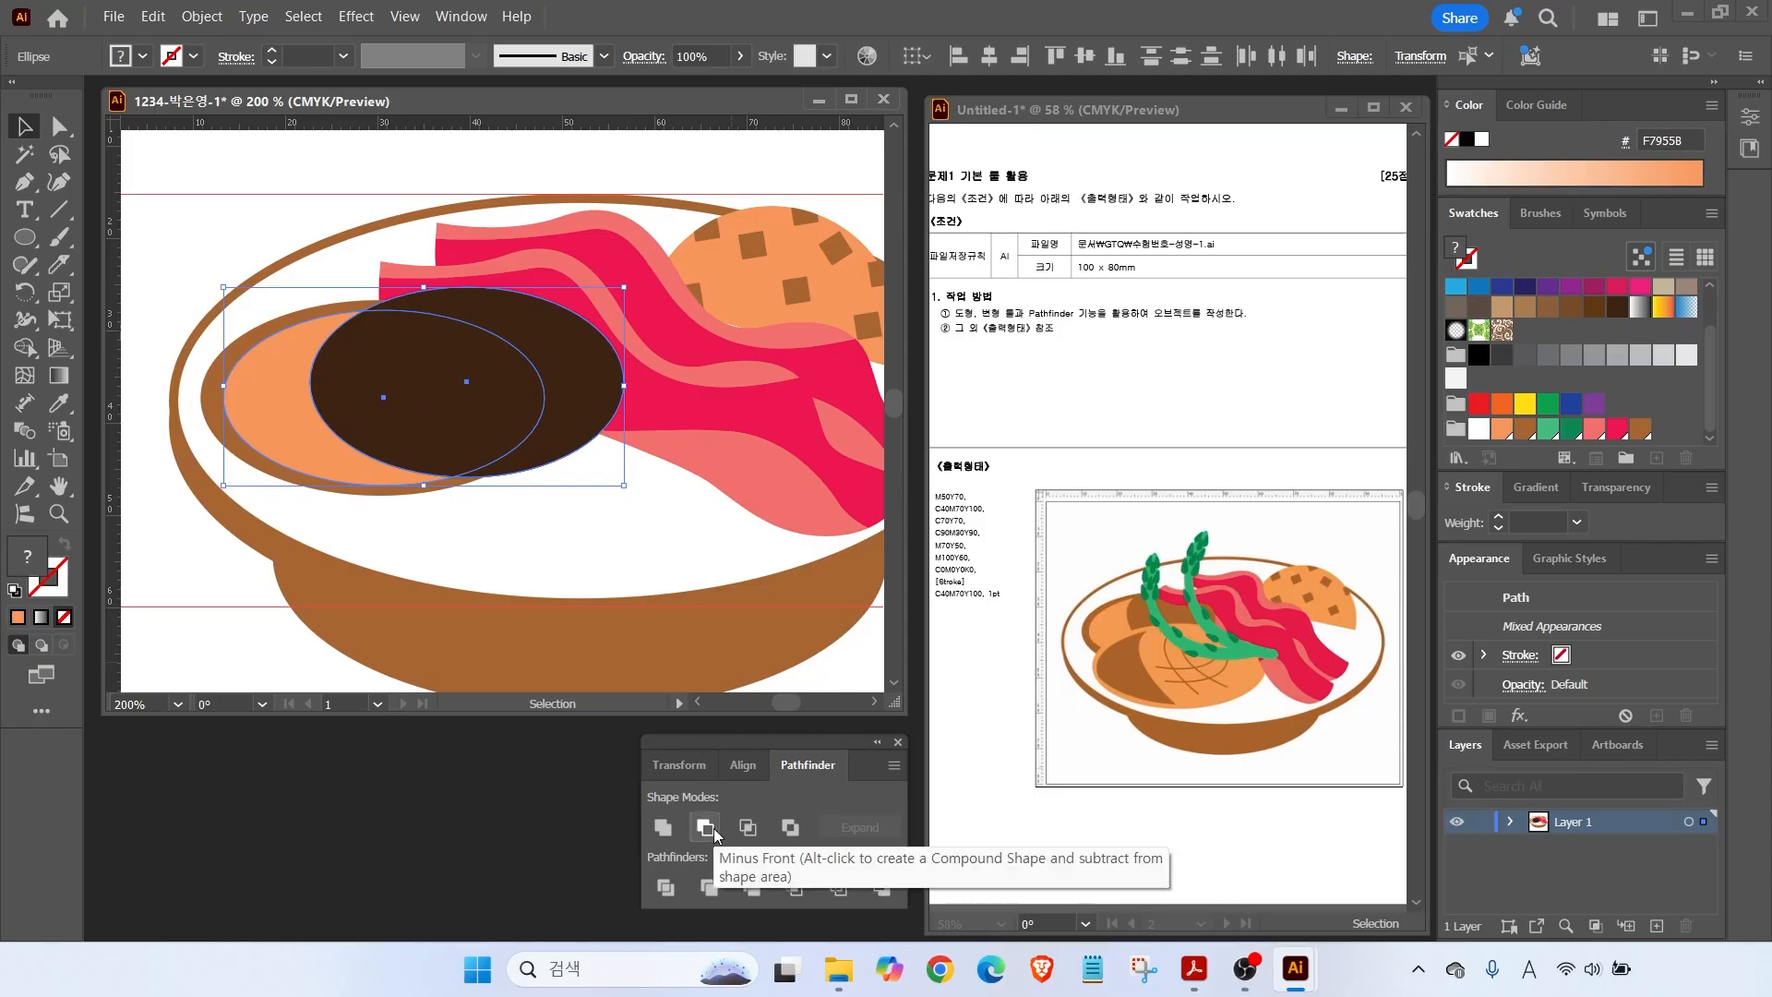
{"action": "left_click", "coordinate": [706, 827]}
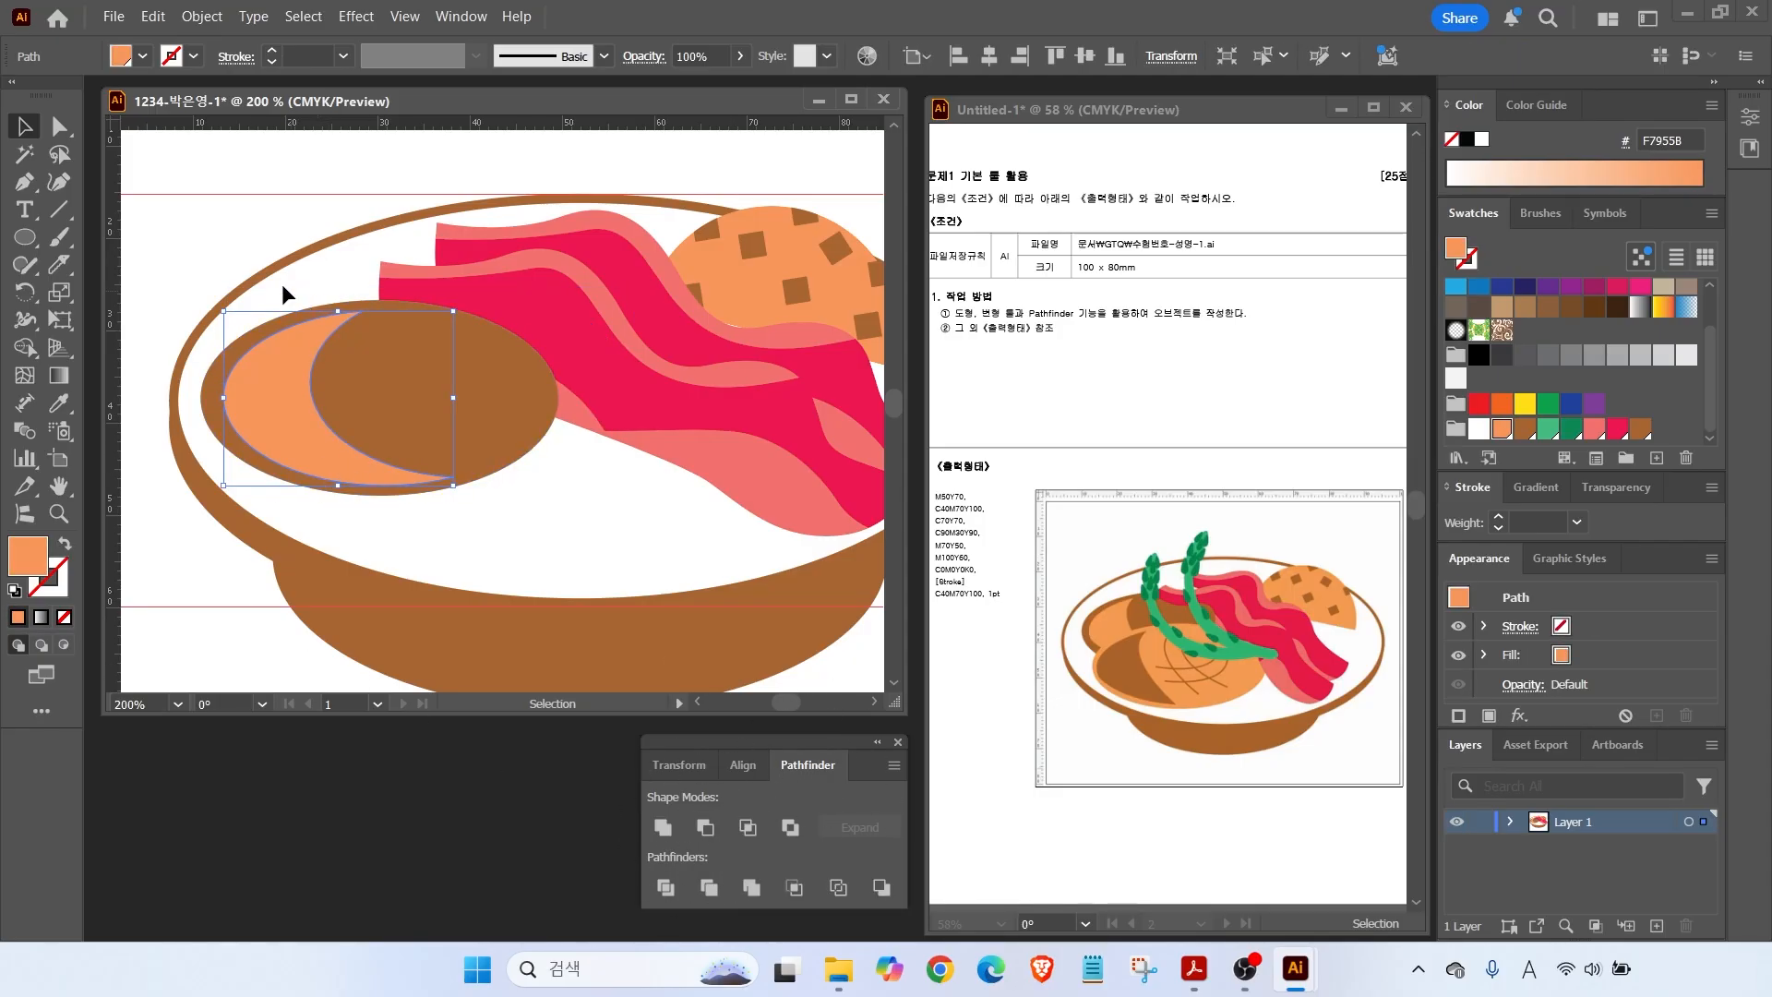
{"action": "left_click", "coordinate": [238, 221]}
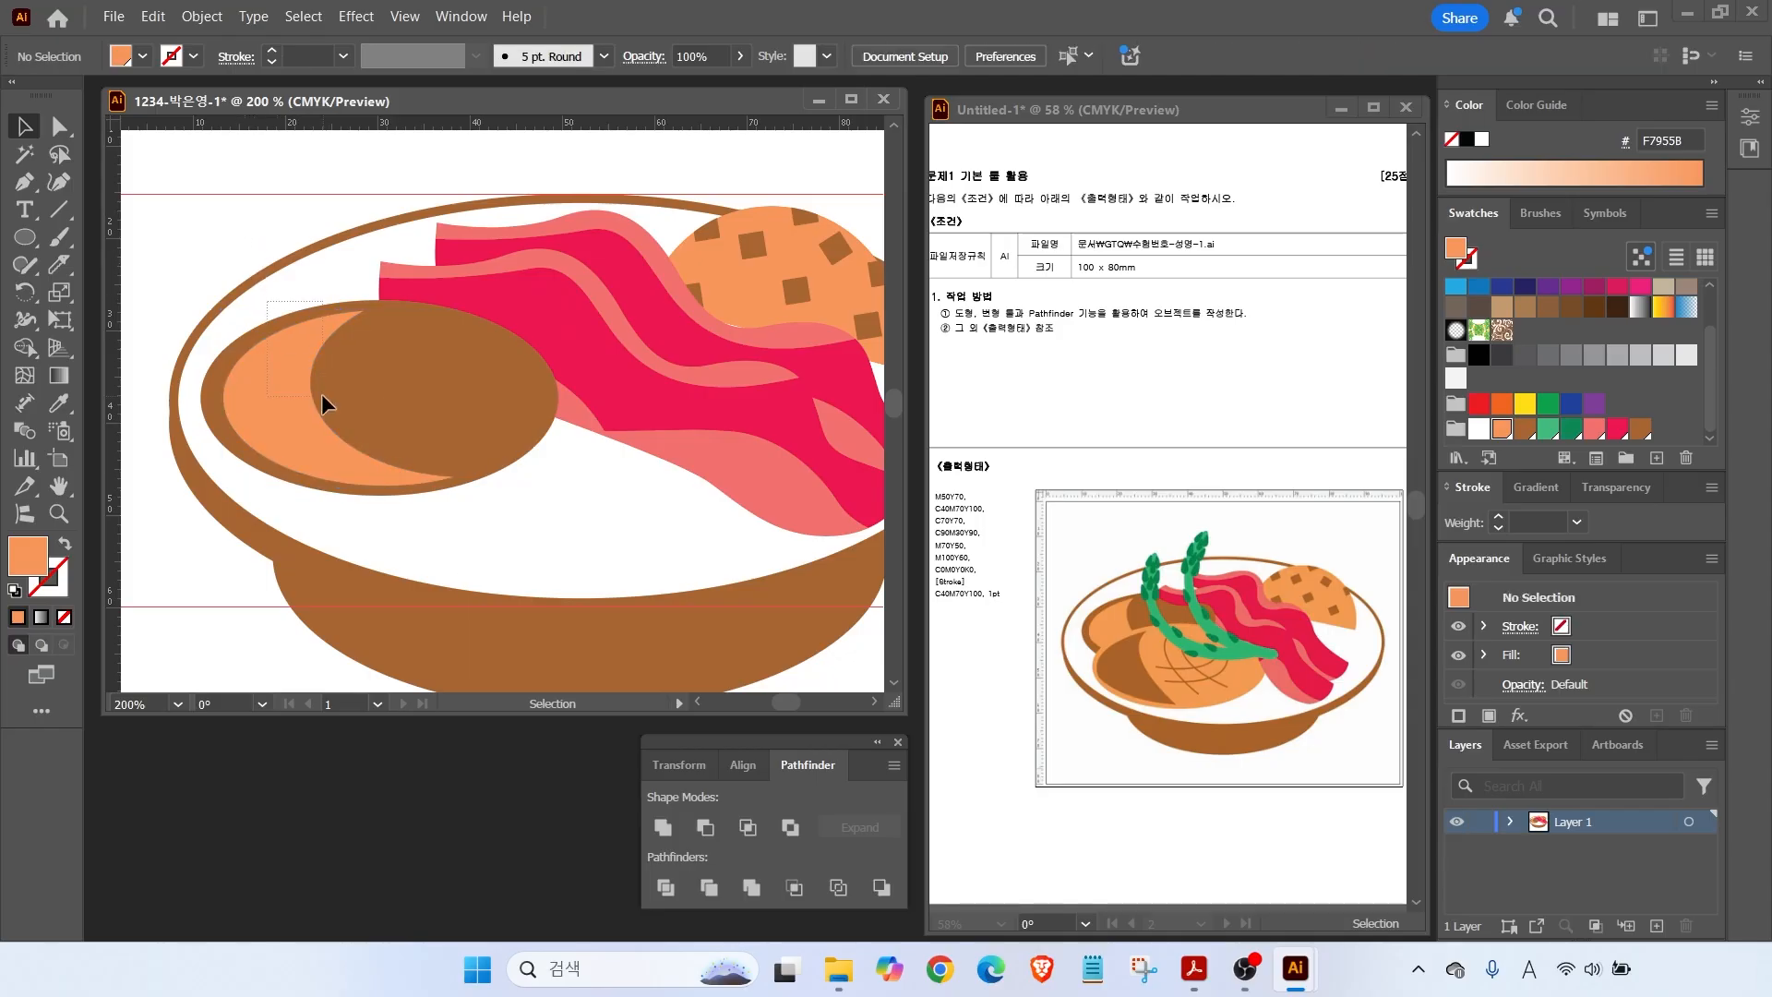
Duplicate the crescent and oval to the right, swapping fills to an orange oval and brown crescent.
{"action": "left_click_drag", "start_coordinate": [297, 384], "coordinate": [421, 482]}
{"action": "key", "text": "ctrl+shift+a"}
{"action": "left_click", "coordinate": [327, 480]}
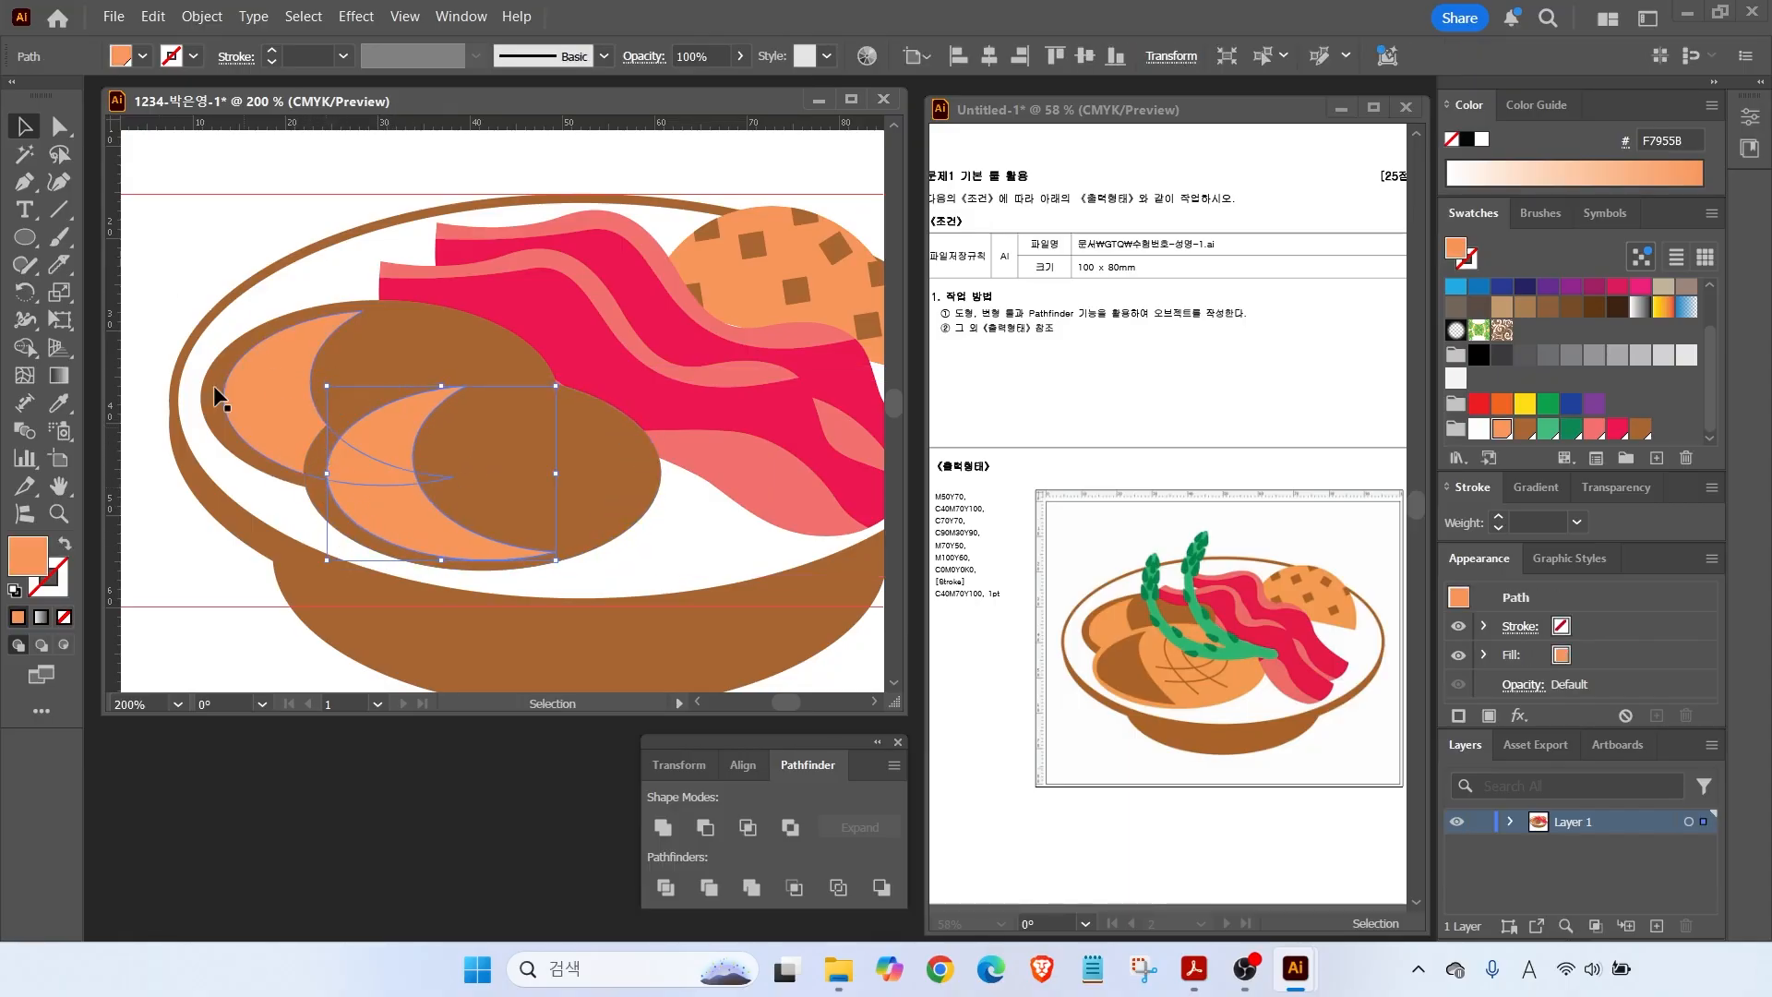
{"action": "left_click_drag", "start_coordinate": [1502, 428], "coordinate": [434, 469]}
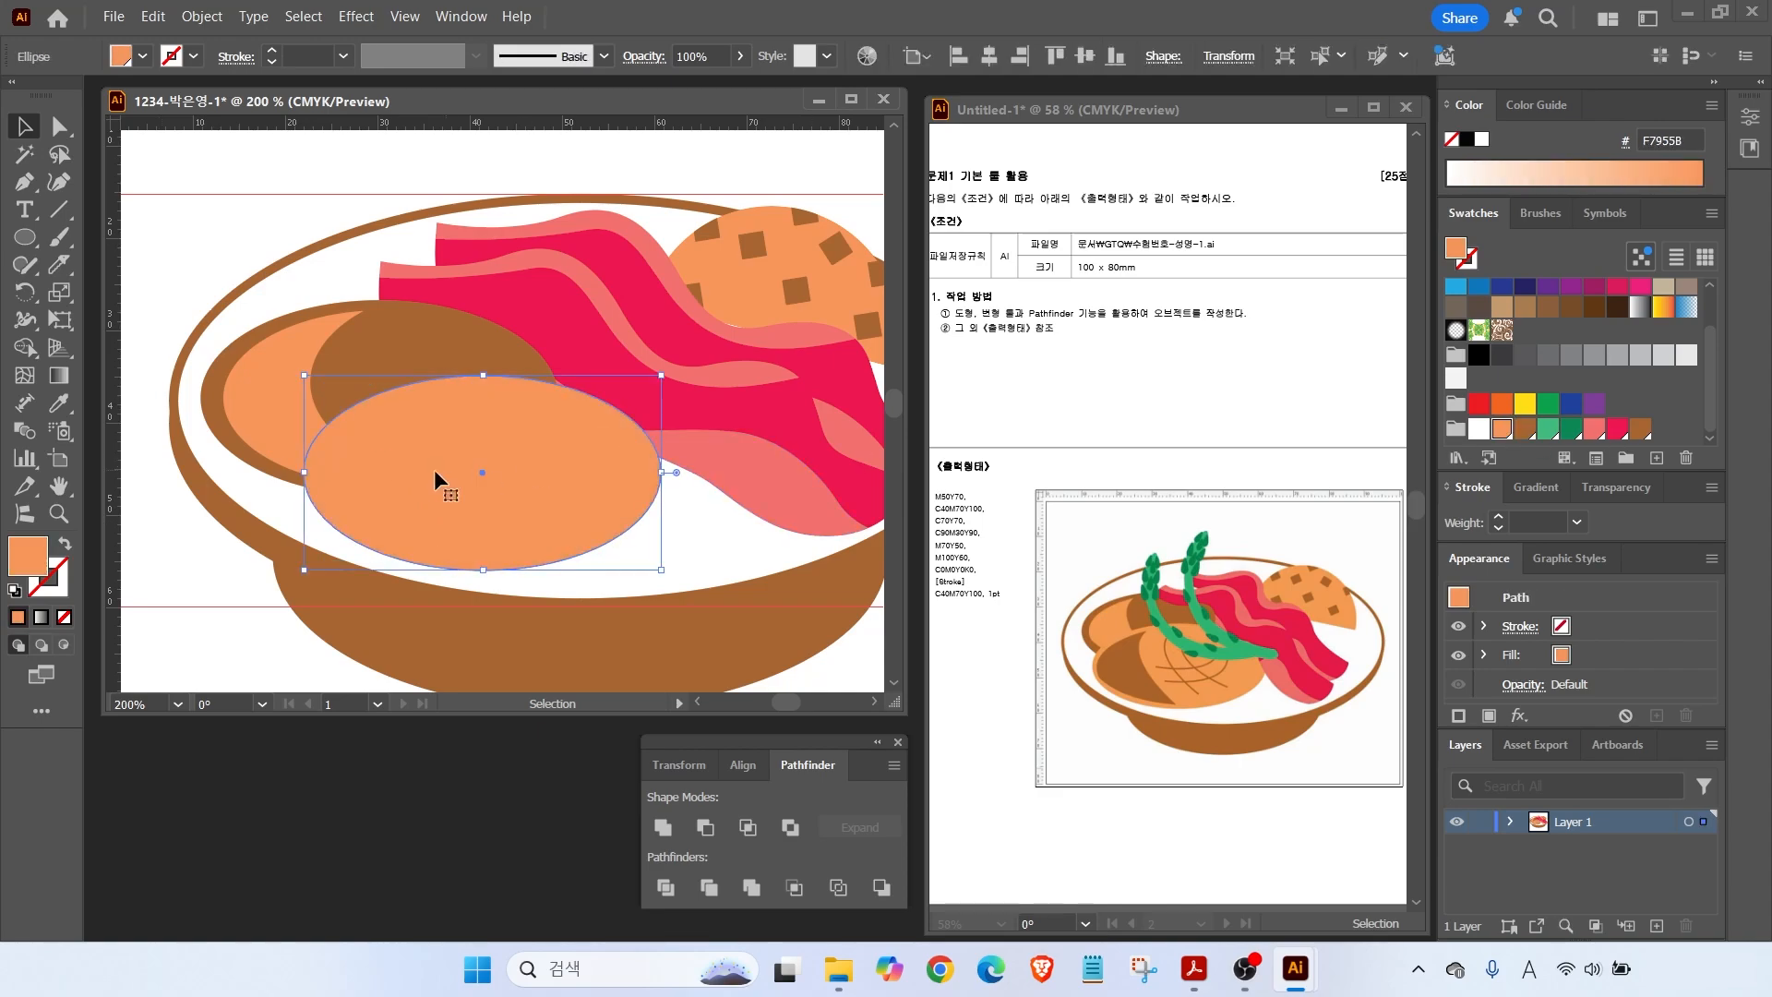
{"action": "left_click", "coordinate": [1525, 430]}
{"action": "key", "text": "ctrl+shift+a"}
{"action": "left_click_drag", "start_coordinate": [1181, 633], "coordinate": [1214, 691]}
{"action": "key", "text": "Escape"}
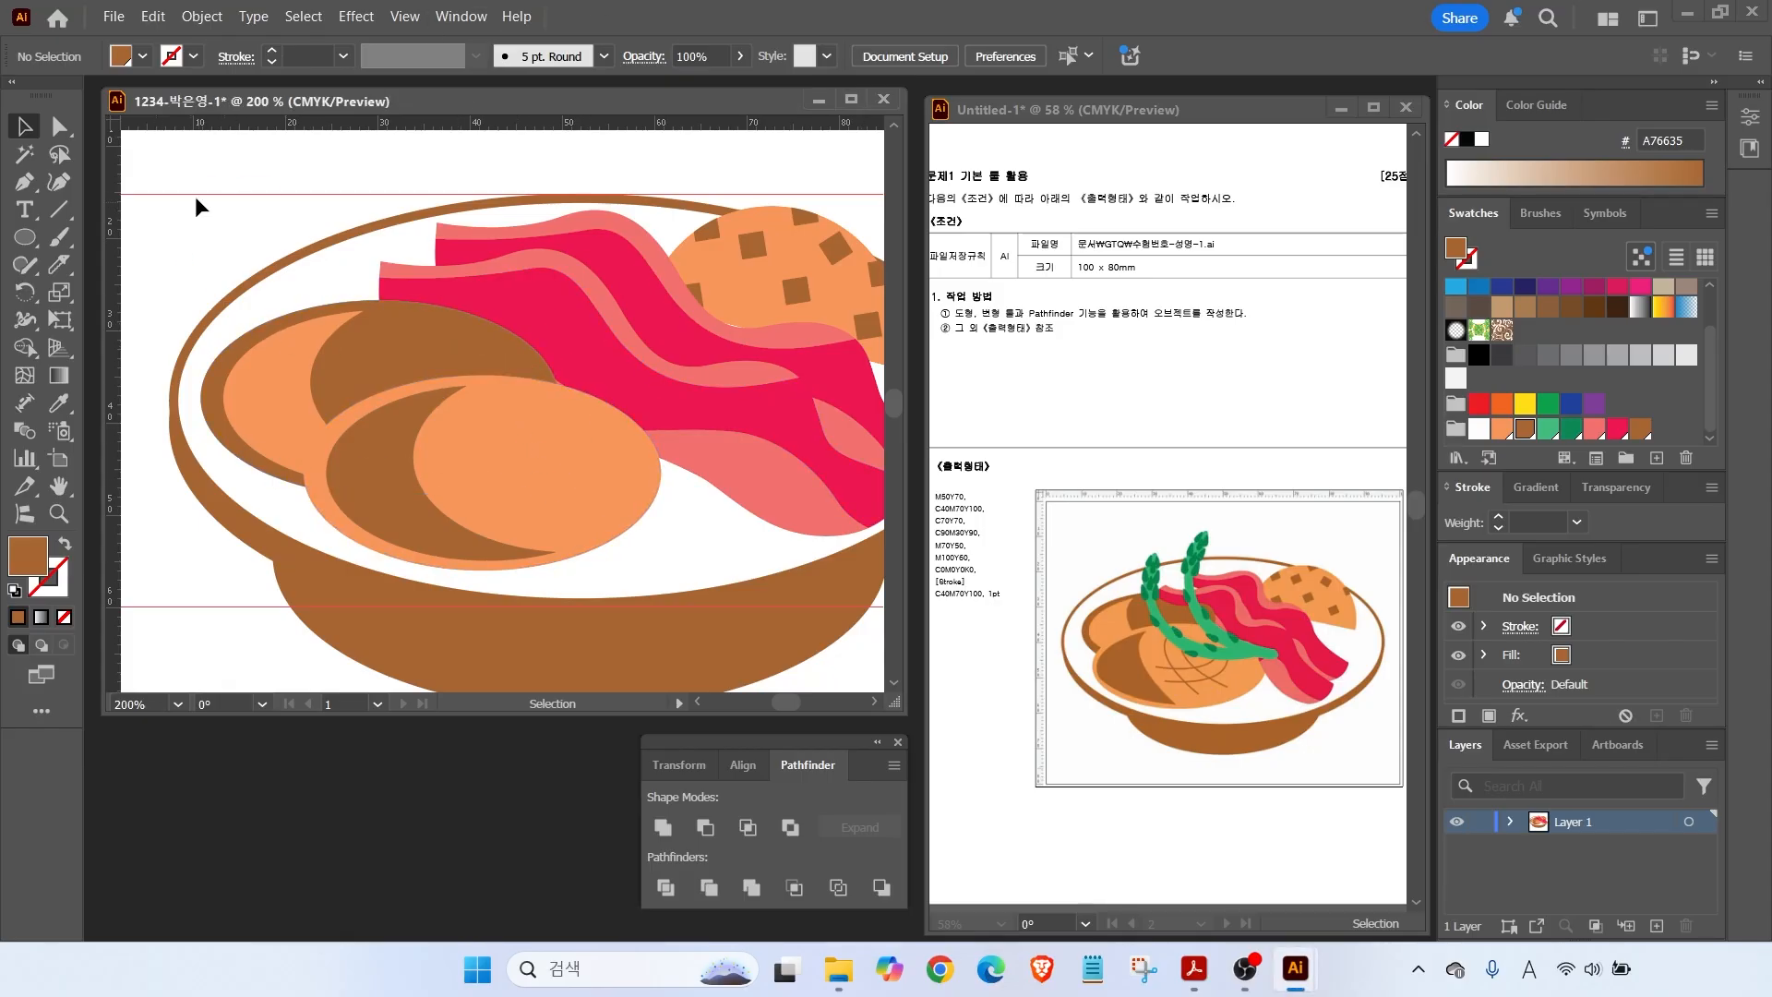
{"action": "left_click", "coordinate": [20, 268]}
Pencil a curved score line on the front roll, give it a brown stroke, and rotate it into place.
{"action": "left_click", "coordinate": [21, 268]}
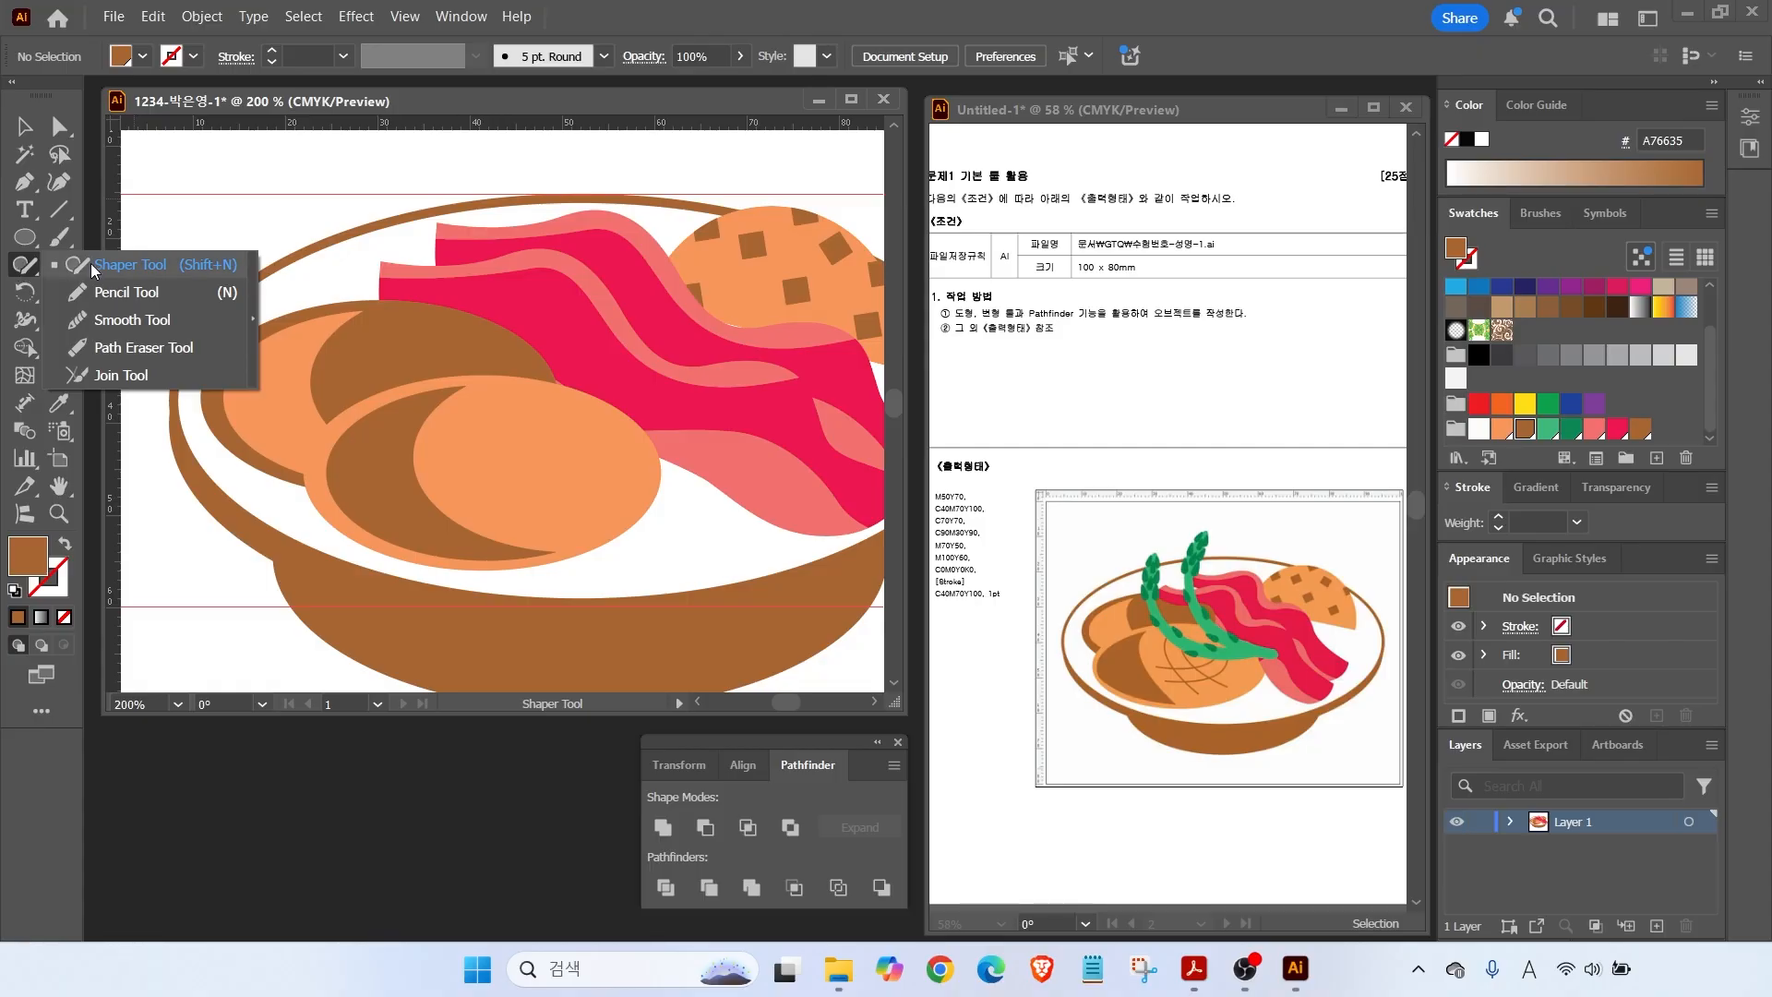
{"action": "left_click", "coordinate": [113, 294]}
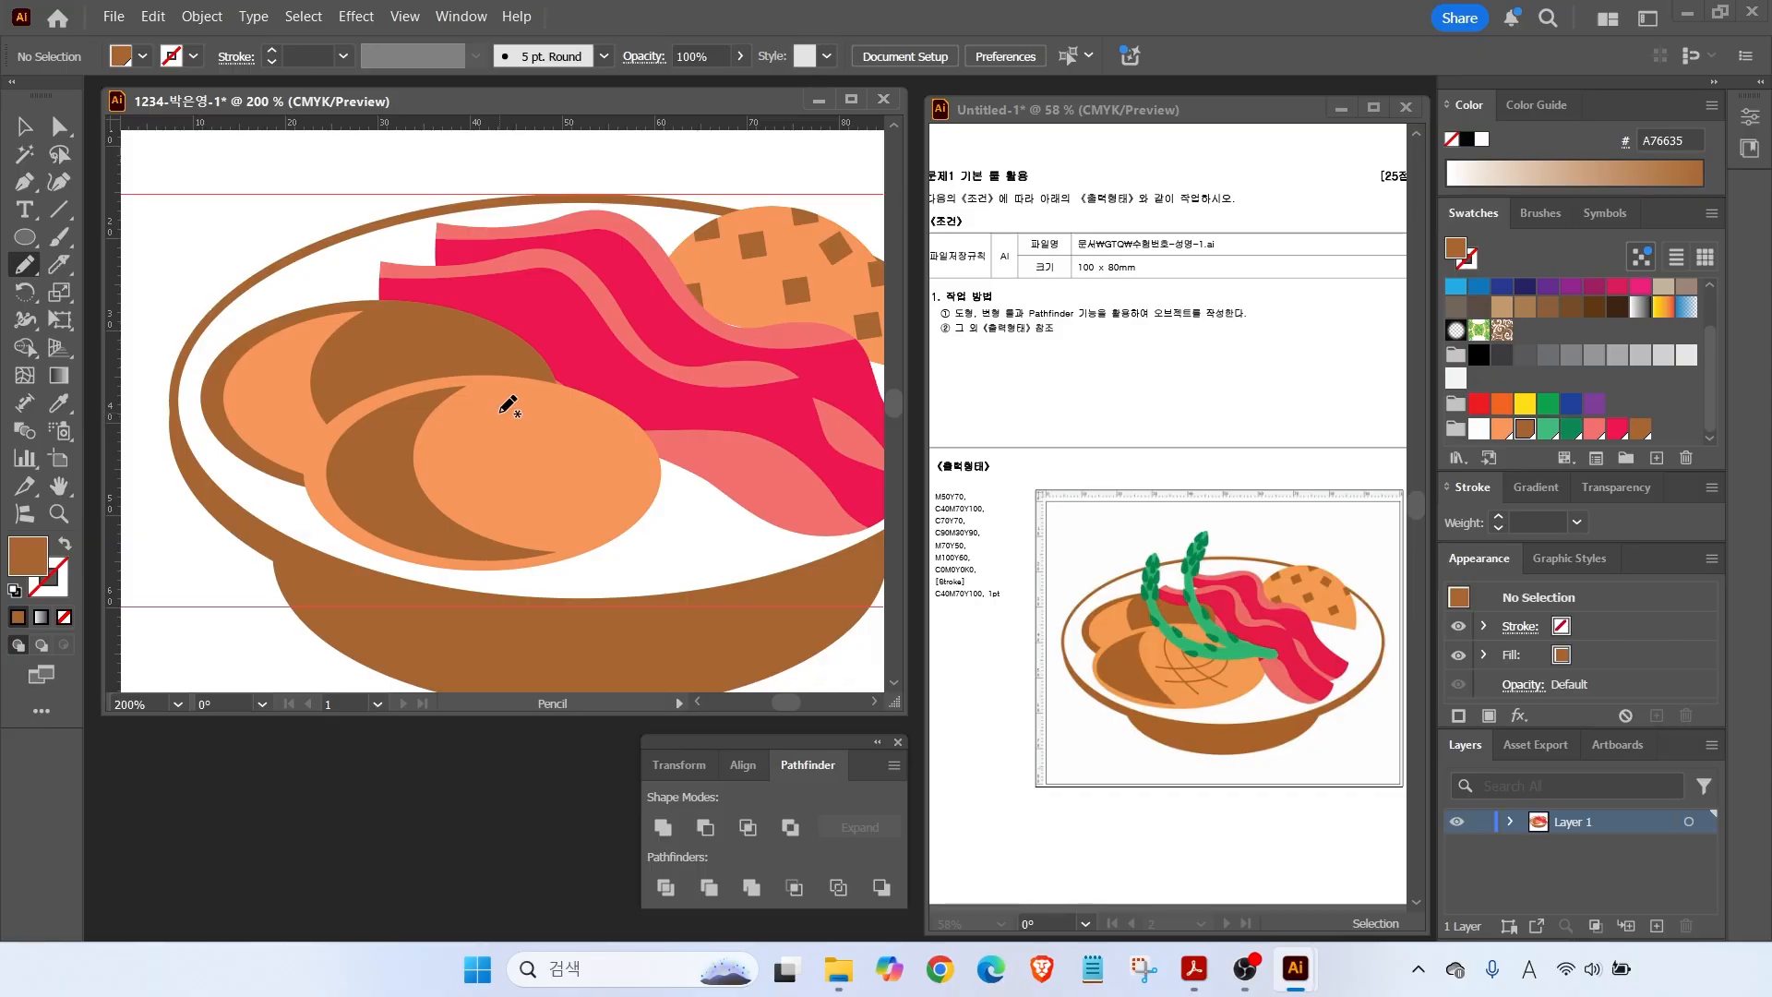
{"action": "mouse_move", "coordinate": [465, 430]}
{"action": "left_mouse_down"}
{"action": "mouse_move", "coordinate": [472, 476]}
{"action": "mouse_move", "coordinate": [533, 526]}
{"action": "left_mouse_up"}
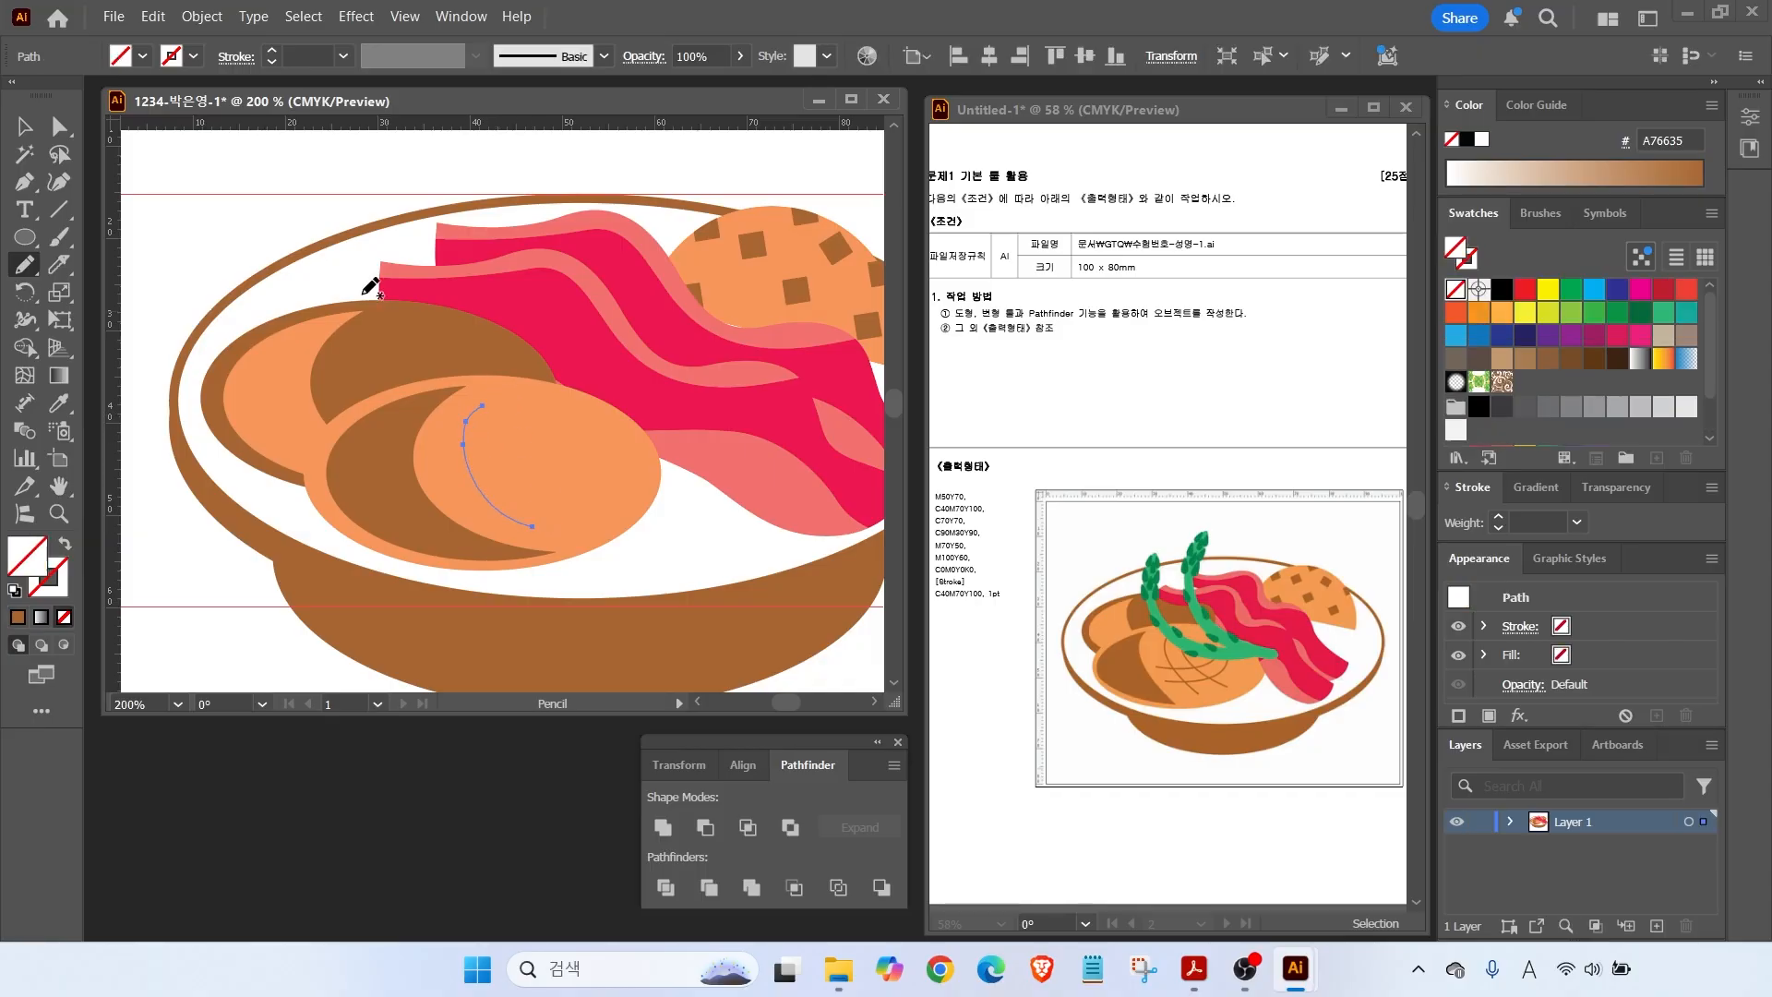
{"action": "left_click", "coordinate": [26, 138]}
{"action": "left_click", "coordinate": [60, 582]}
{"action": "scroll", "coordinate": [1569, 369], "scroll_direction": "down", "scroll_amount": 2}
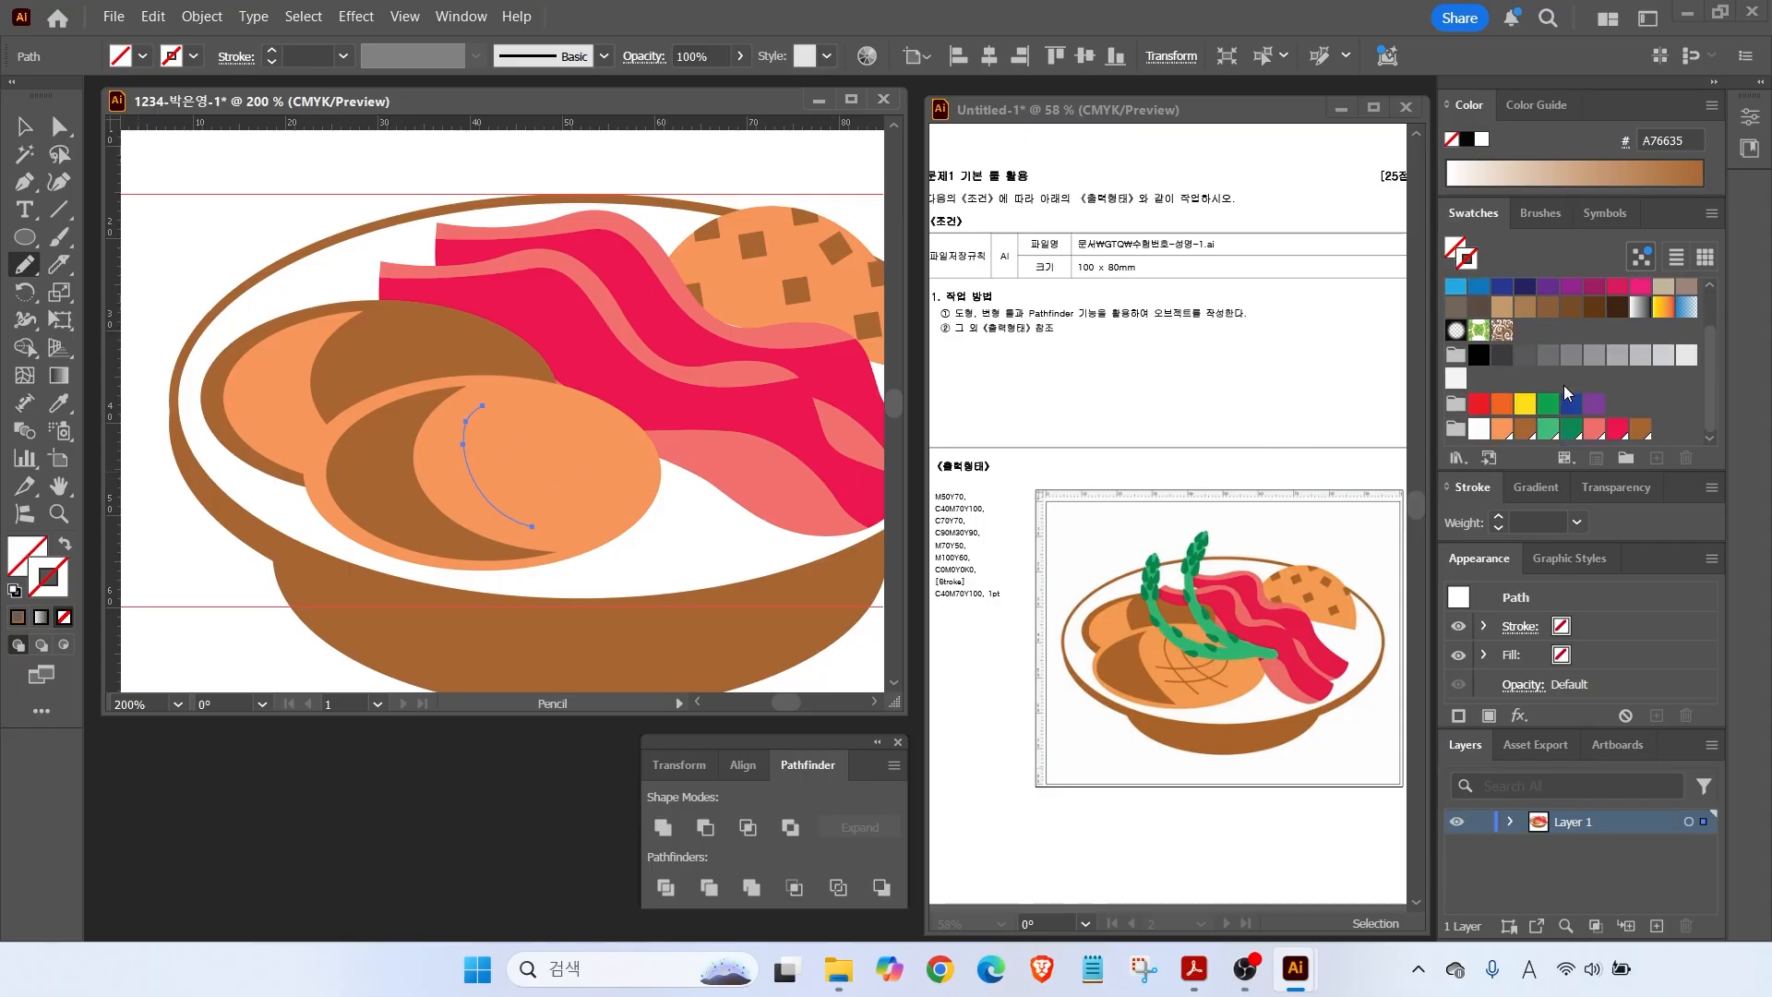
{"action": "left_click", "coordinate": [1640, 428]}
{"action": "key", "text": "v"}
{"action": "mouse_move", "coordinate": [527, 402]}
{"action": "left_mouse_down"}
{"action": "mouse_move", "coordinate": [523, 466]}
{"action": "mouse_move", "coordinate": [612, 504]}
{"action": "left_mouse_up"}
Draw another curved line across the roll and rotate it to cross the first.
{"action": "key", "text": "n"}
{"action": "key", "text": "v"}
{"action": "left_click", "coordinate": [609, 503]}
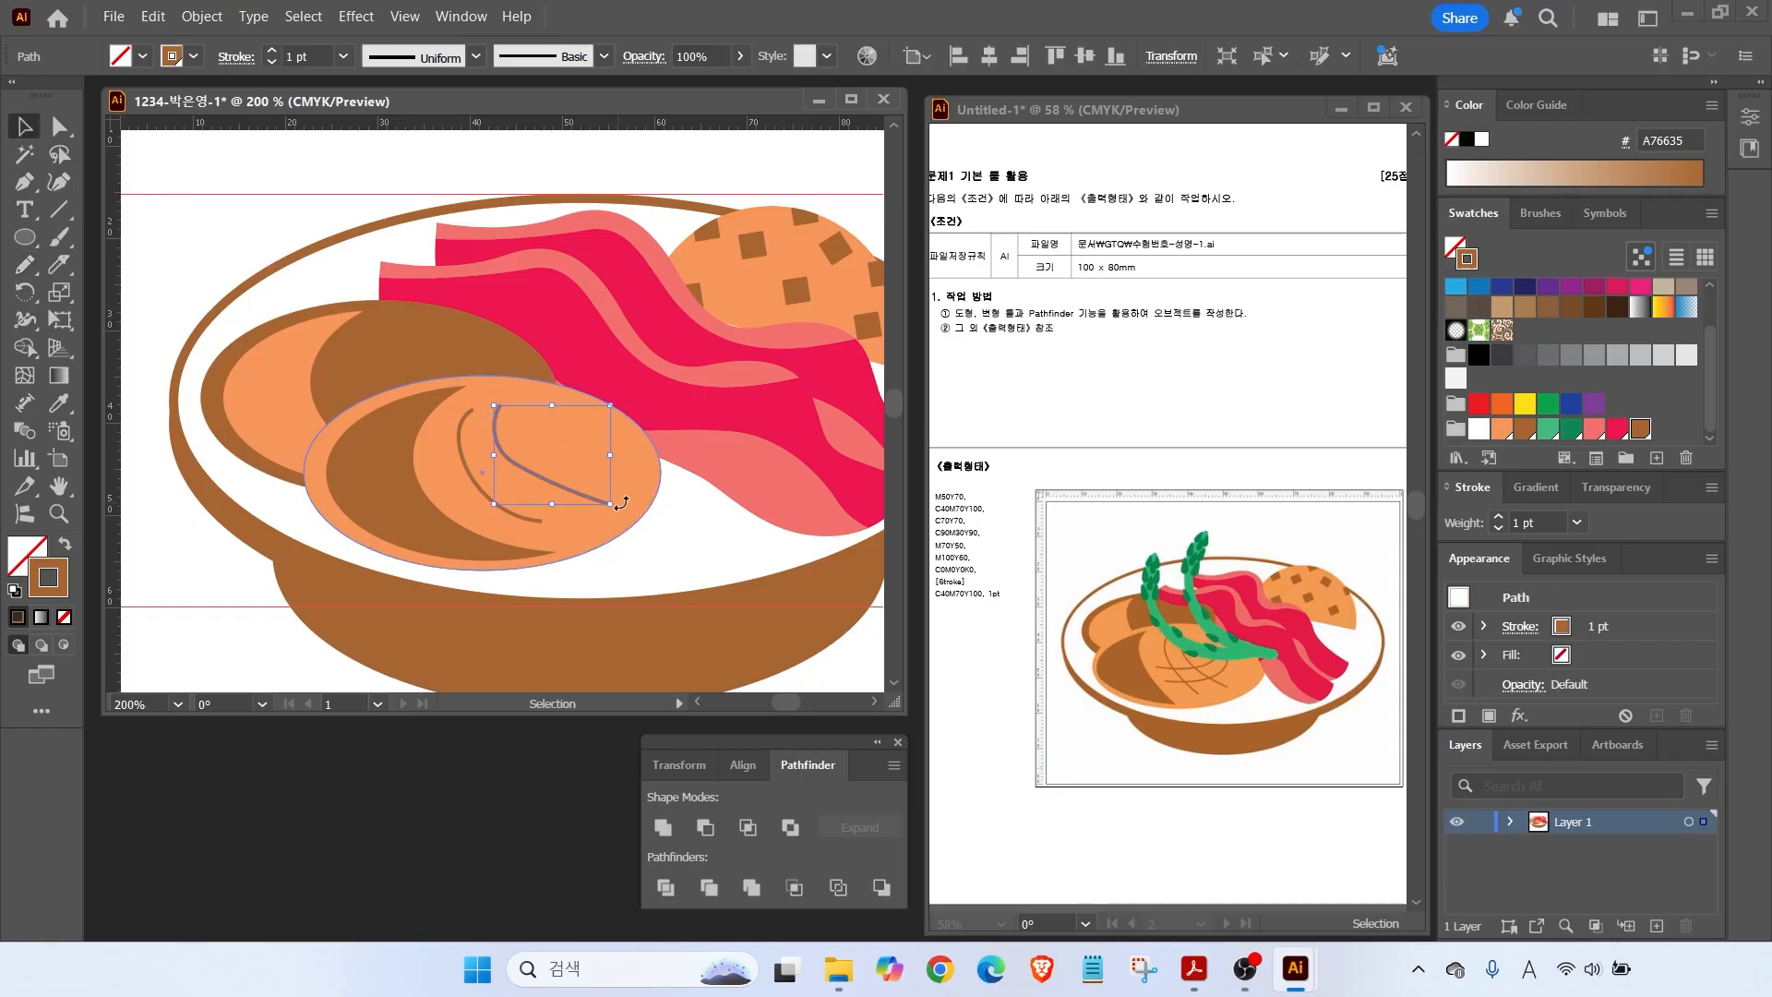
{"action": "key", "text": "ctrl+shift+a"}
{"action": "key", "text": "n"}
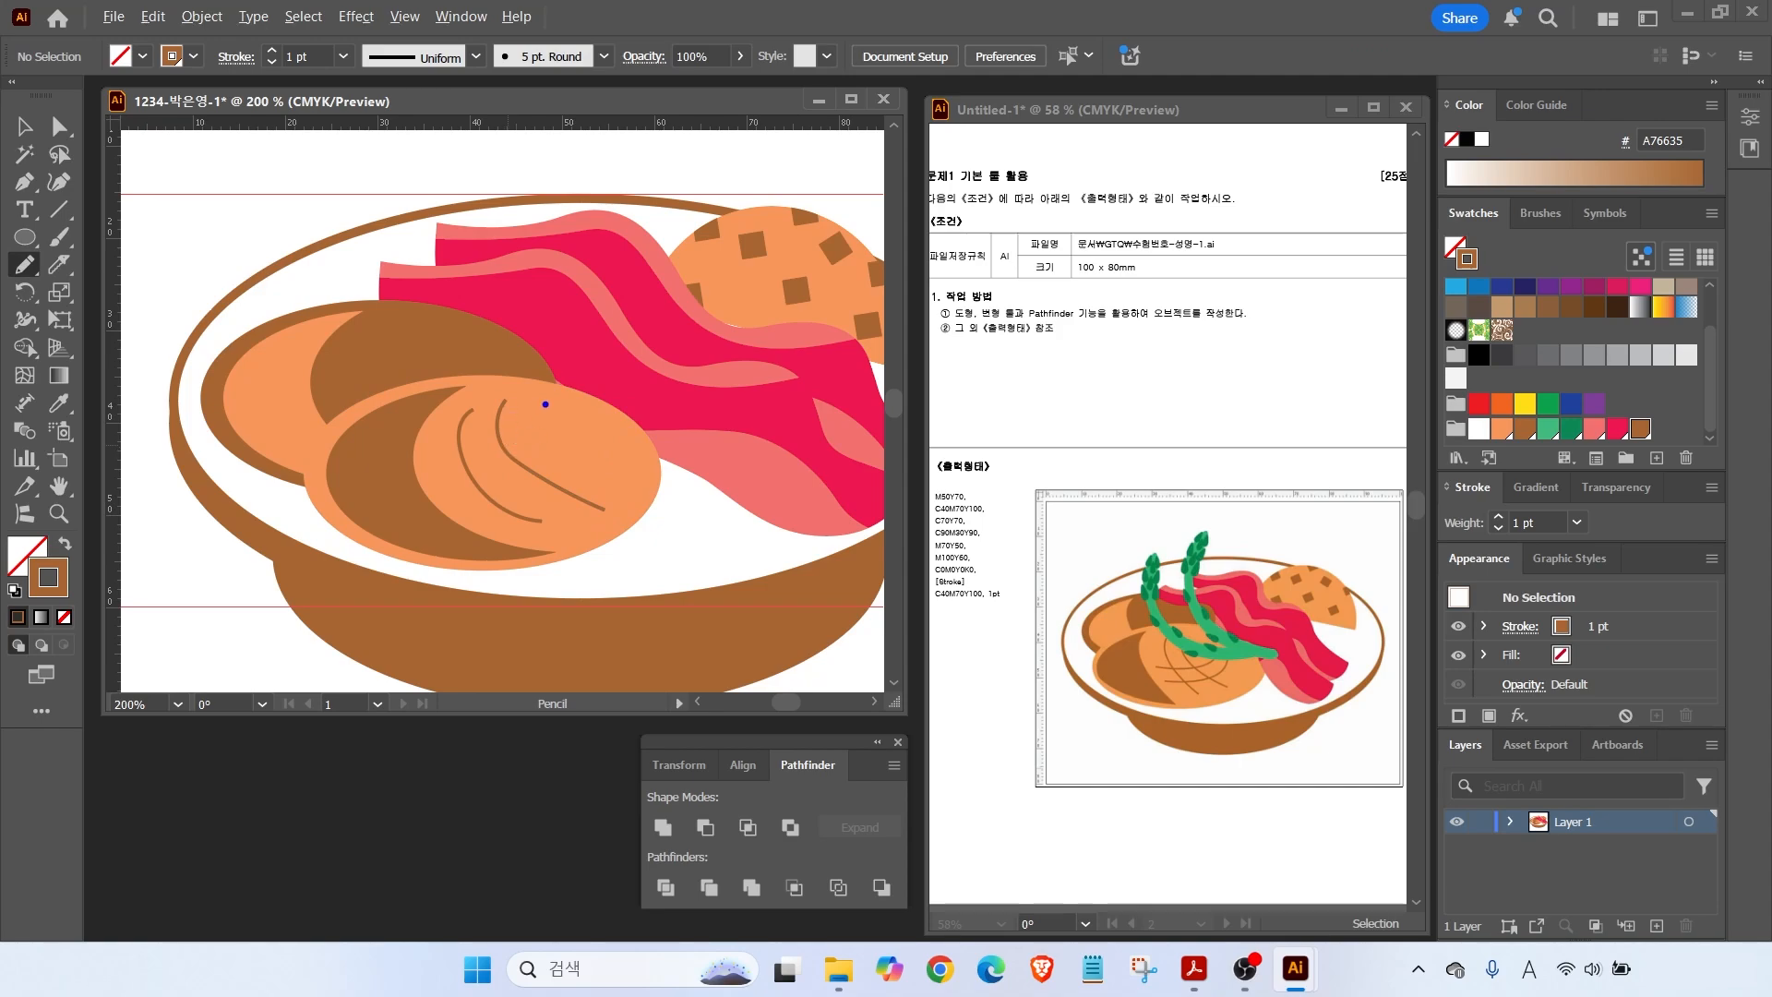
{"action": "left_click", "coordinate": [25, 126]}
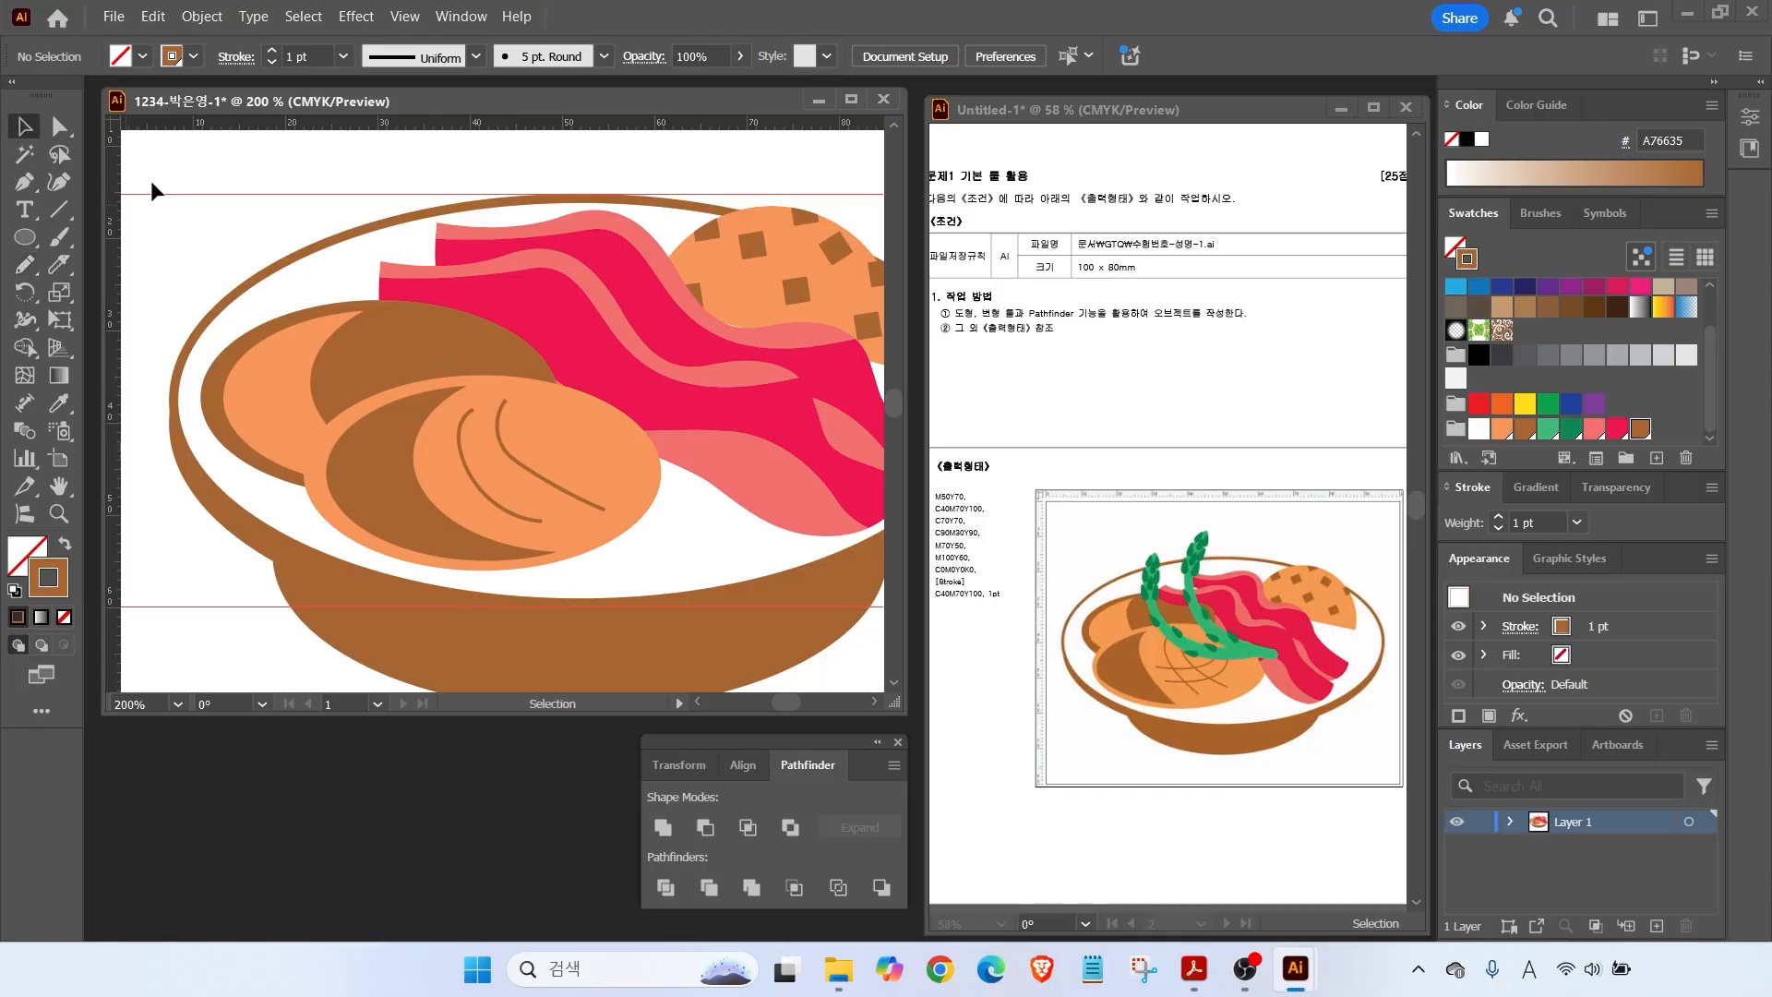
{"action": "left_click", "coordinate": [25, 264]}
{"action": "mouse_move", "coordinate": [547, 441]}
{"action": "left_mouse_down"}
{"action": "mouse_move", "coordinate": [522, 480]}
{"action": "mouse_move", "coordinate": [458, 500]}
{"action": "mouse_move", "coordinate": [490, 481]}
{"action": "left_mouse_up"}
{"action": "left_click", "coordinate": [25, 126]}
{"action": "mouse_move", "coordinate": [543, 404]}
{"action": "left_mouse_down"}
{"action": "mouse_move", "coordinate": [555, 423]}
{"action": "mouse_move", "coordinate": [487, 519]}
{"action": "left_mouse_up"}
Add one more crossing score line, then set the stroke colour to green 45B97C.
{"action": "left_click", "coordinate": [253, 229]}
{"action": "key", "text": "n"}
{"action": "key", "text": "v"}
{"action": "key", "text": "ctrl+shift+a"}
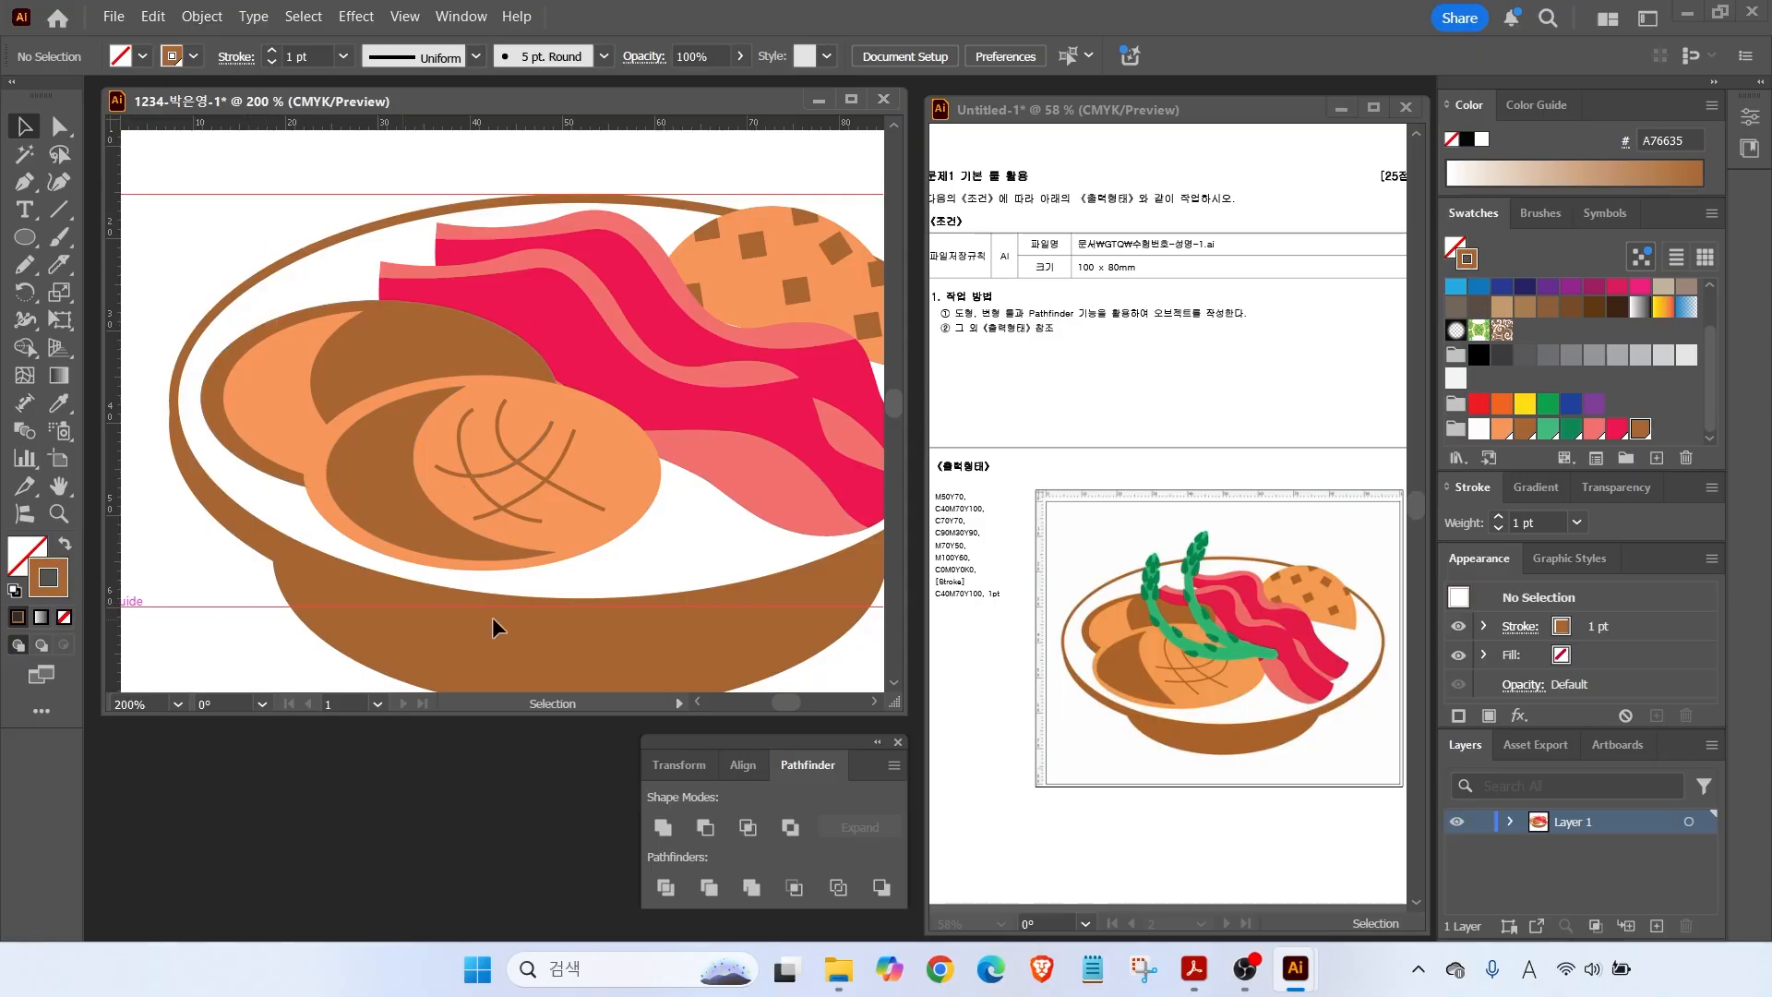
{"action": "left_click", "coordinate": [1552, 429]}
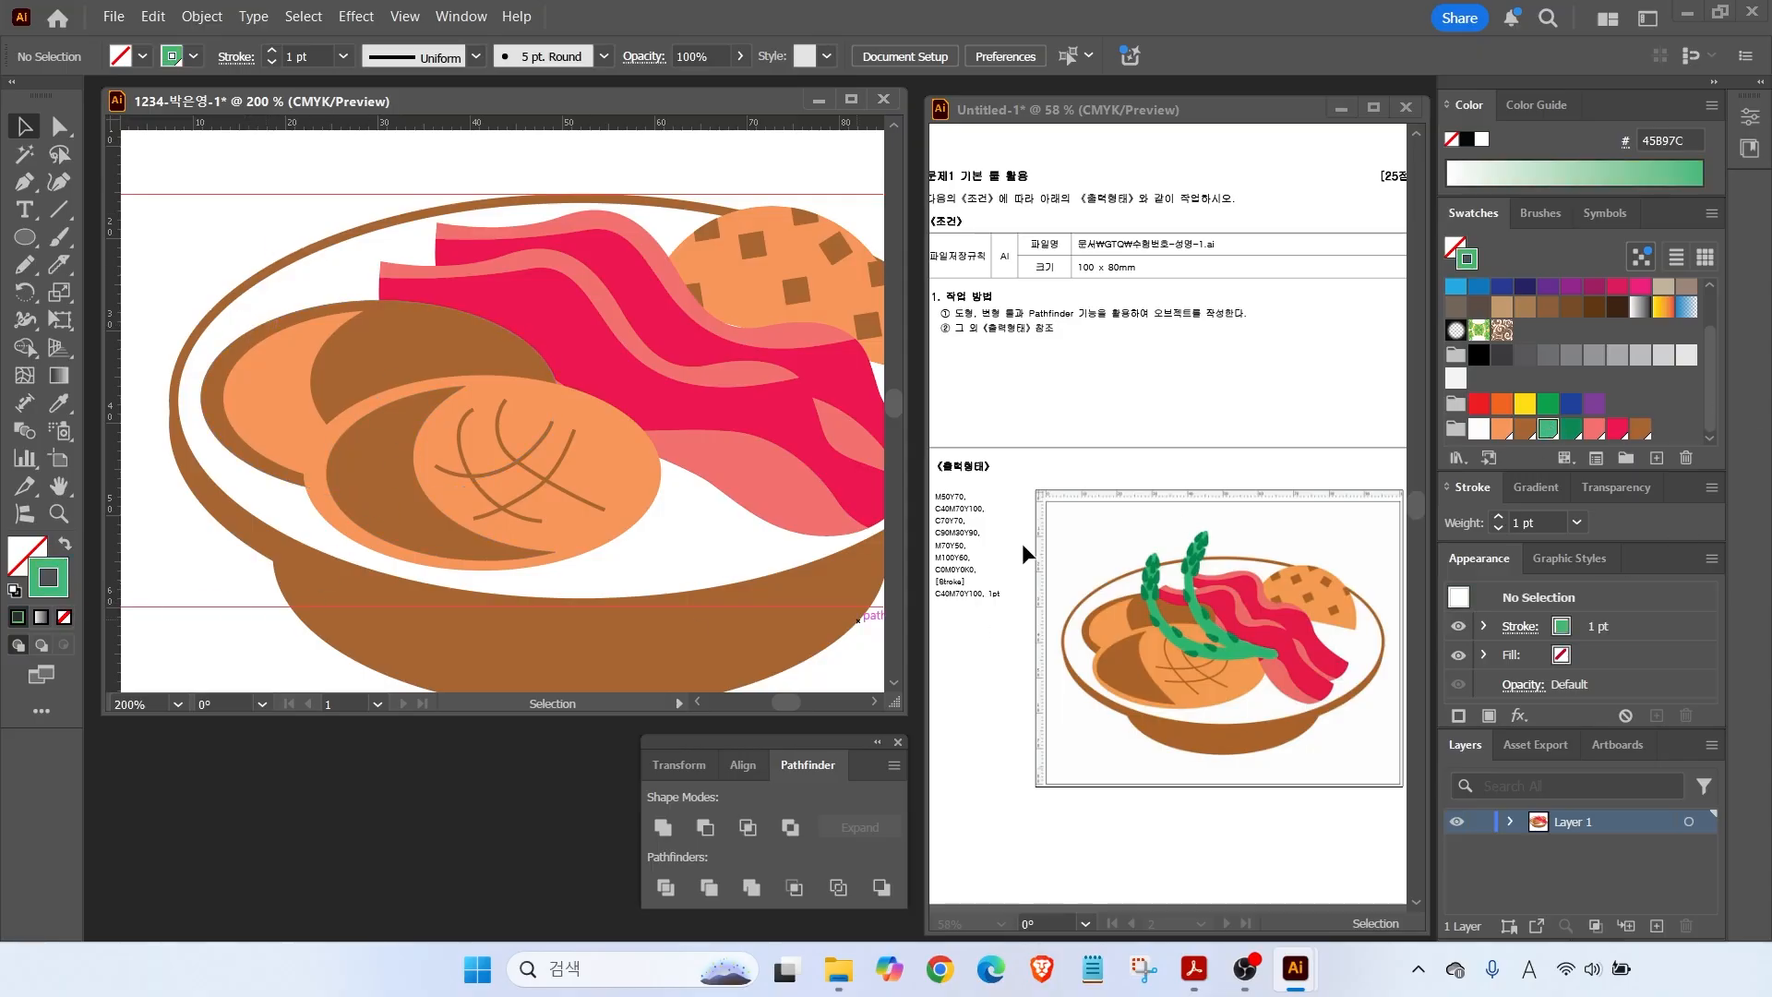
Try a few Blob Brush strokes, then undo them.
{"action": "left_click", "coordinate": [58, 238]}
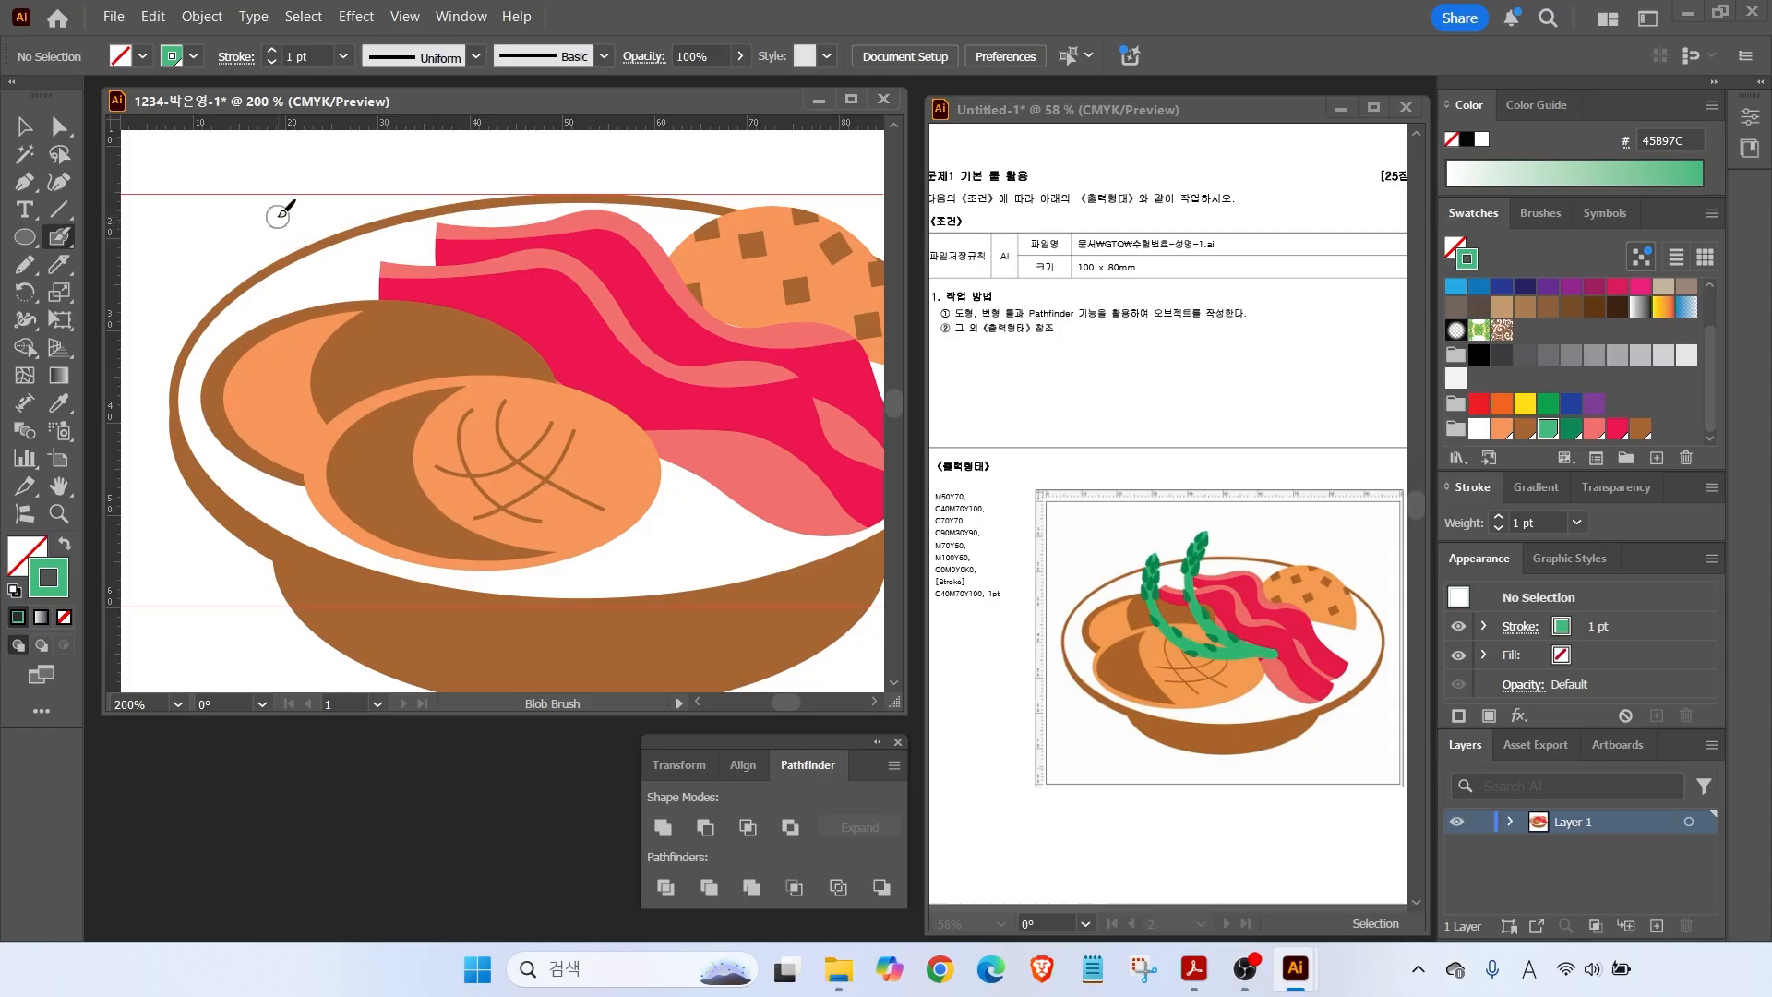
{"action": "key", "text": "alt"}
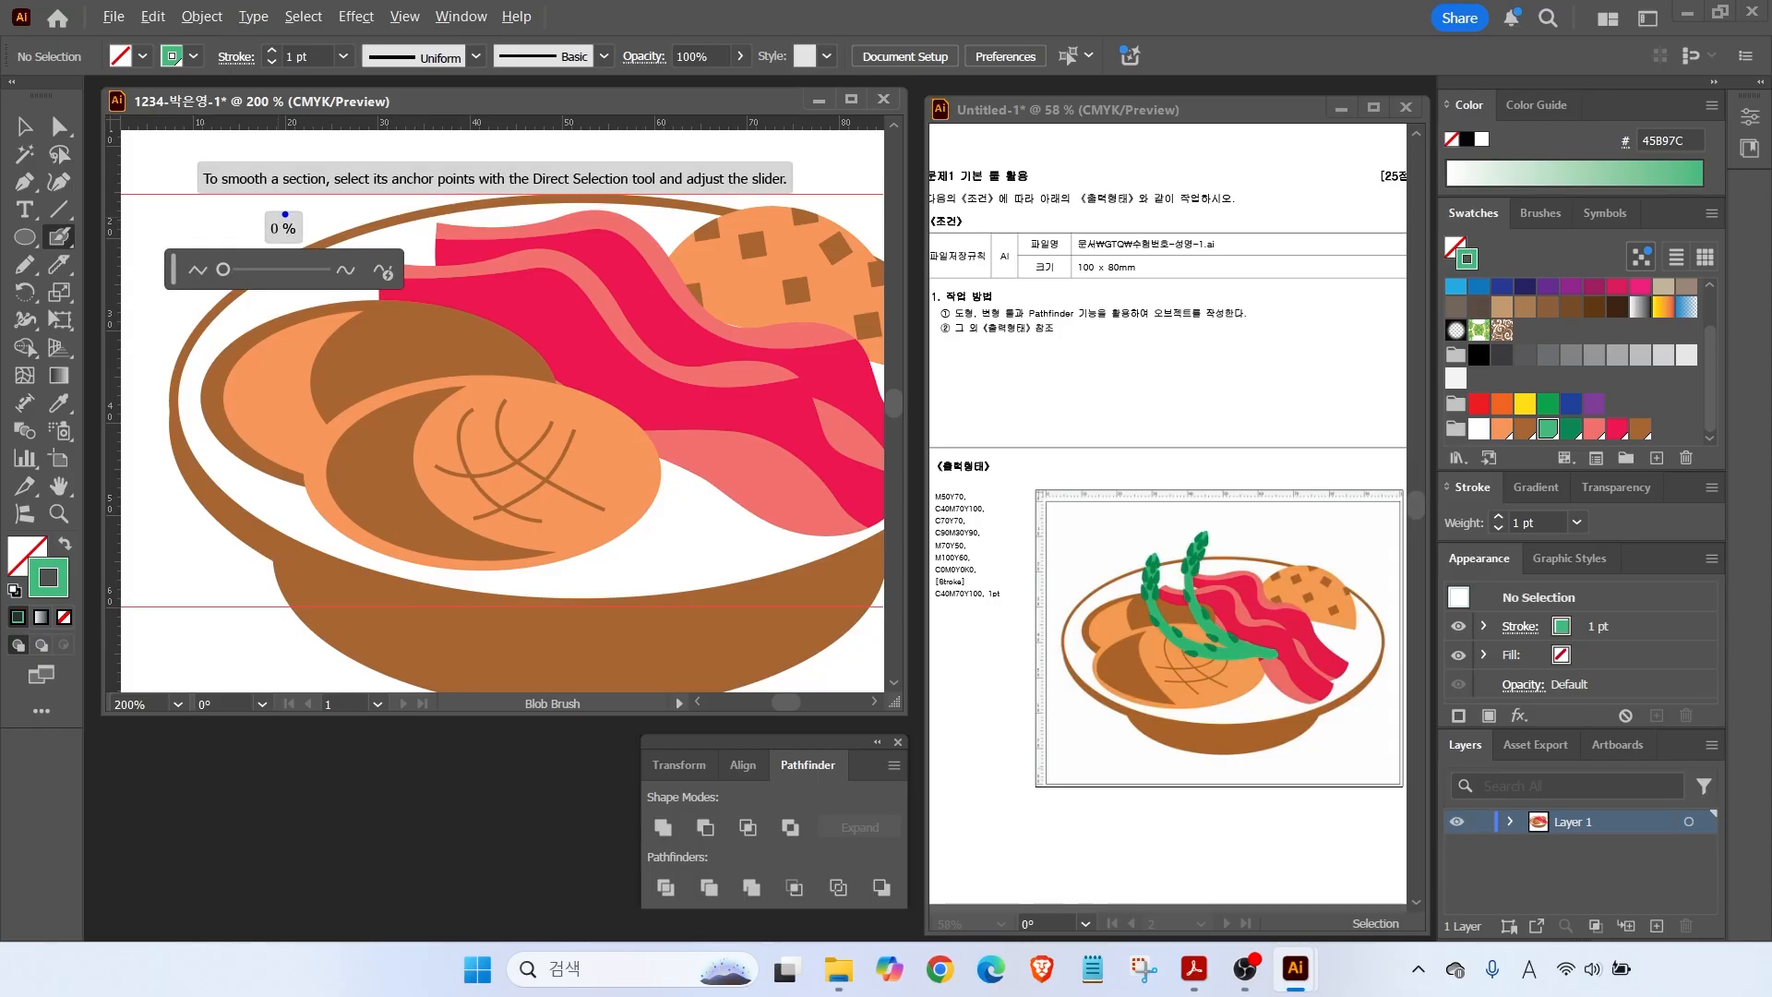
{"action": "mouse_move", "coordinate": [455, 212]}
{"action": "left_mouse_down"}
{"action": "mouse_move", "coordinate": [523, 240]}
{"action": "mouse_move", "coordinate": [513, 296]}
{"action": "left_mouse_up"}
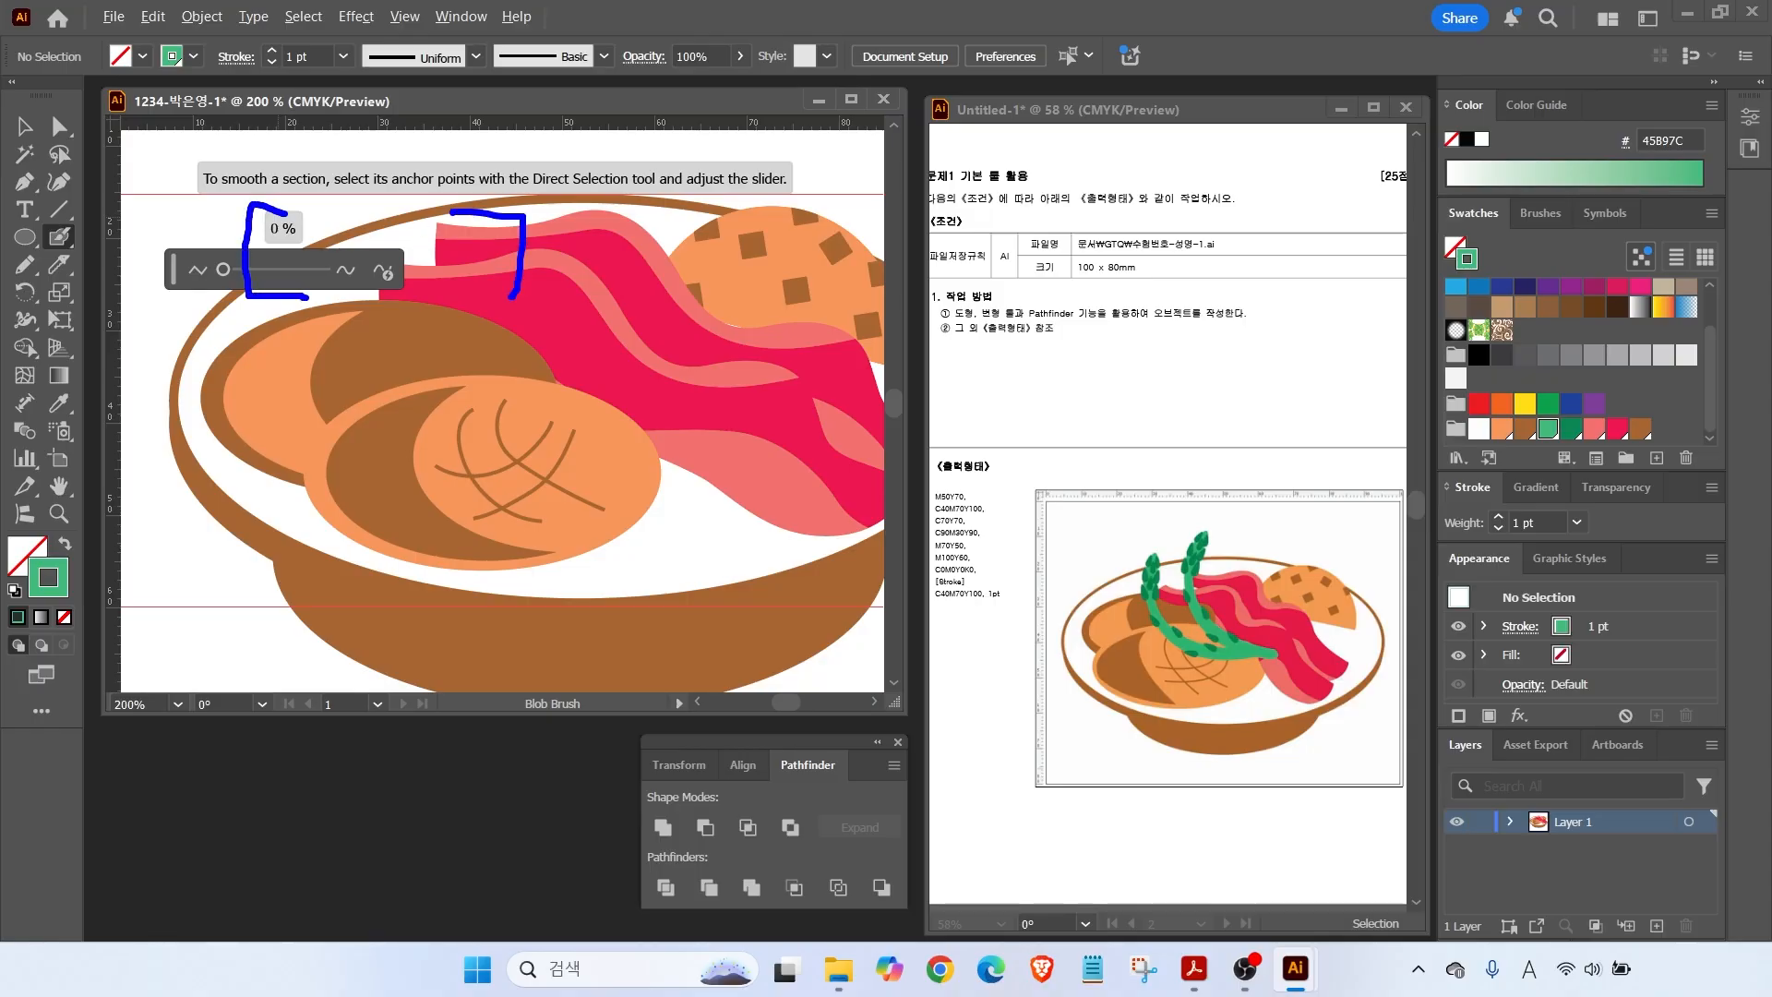
{"action": "left_click_drag", "start_coordinate": [422, 170], "coordinate": [350, 354]}
{"action": "key", "text": "ctrl+z"}
{"action": "key", "text": "ctrl+z"}
{"action": "key", "text": "ctrl+z"}
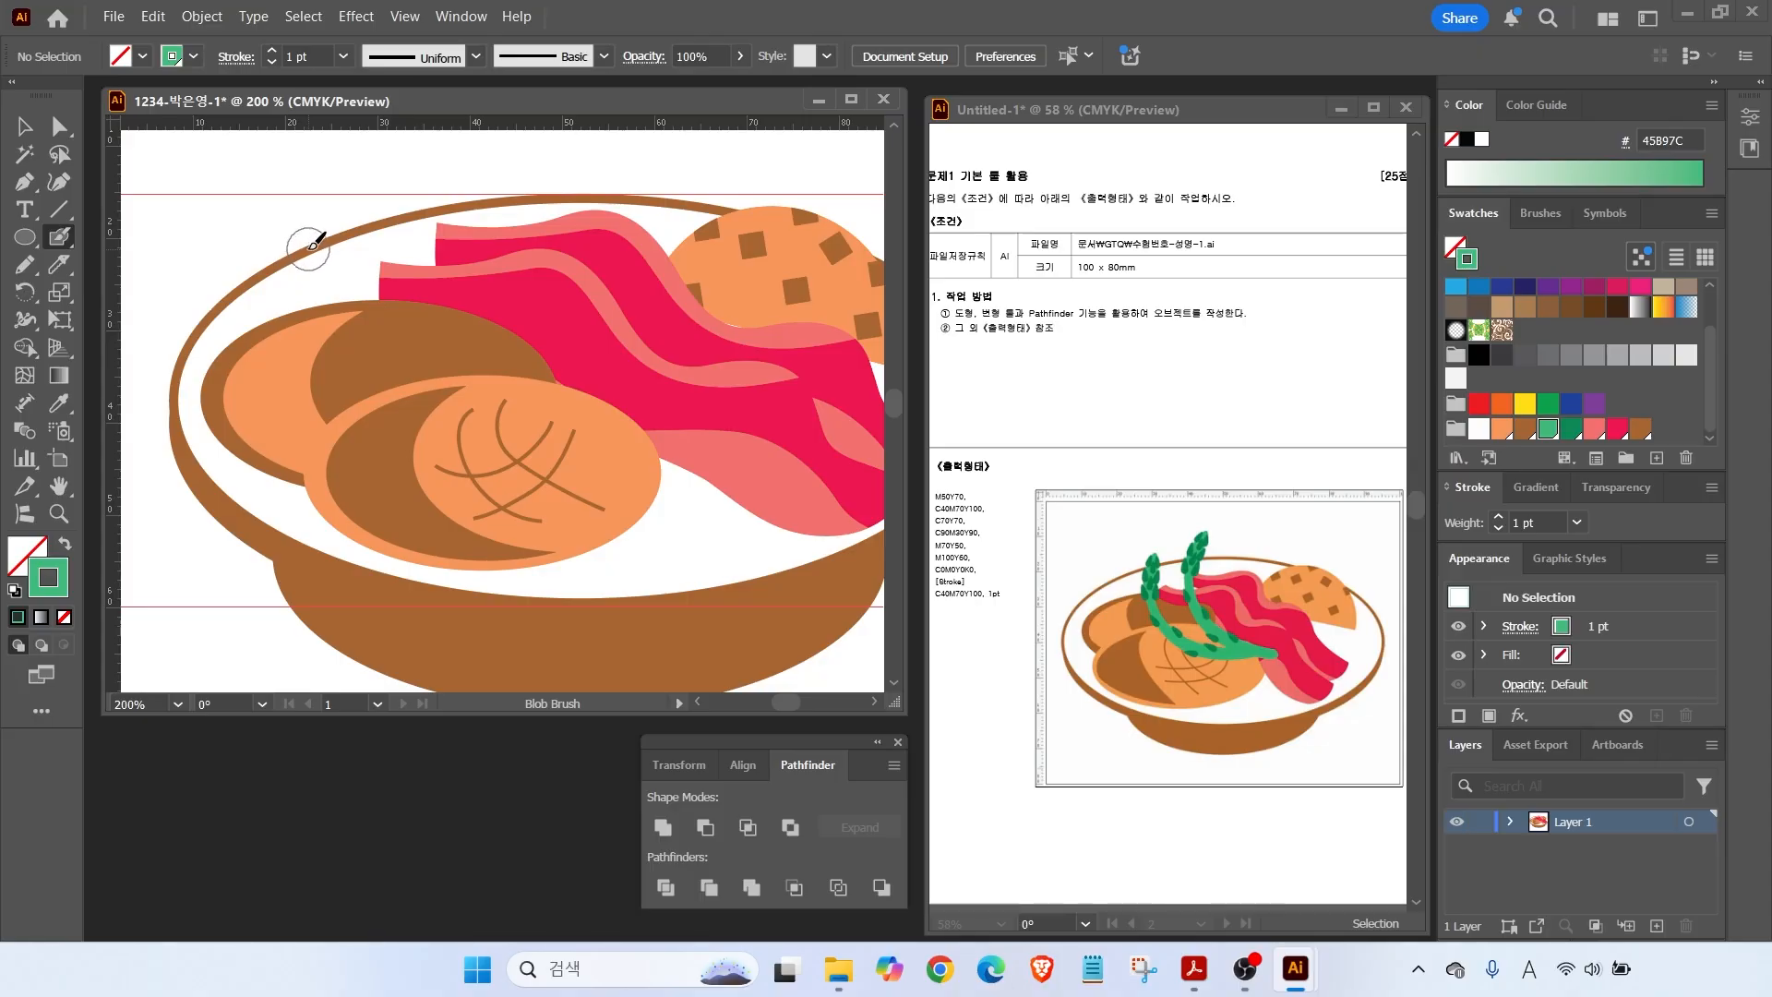
Fit the artboard, paint a thick green Blob Brush stalk across the bacon, and nudge it slightly lower.
{"action": "double_click", "coordinate": [58, 486]}
{"action": "left_click", "coordinate": [58, 236]}
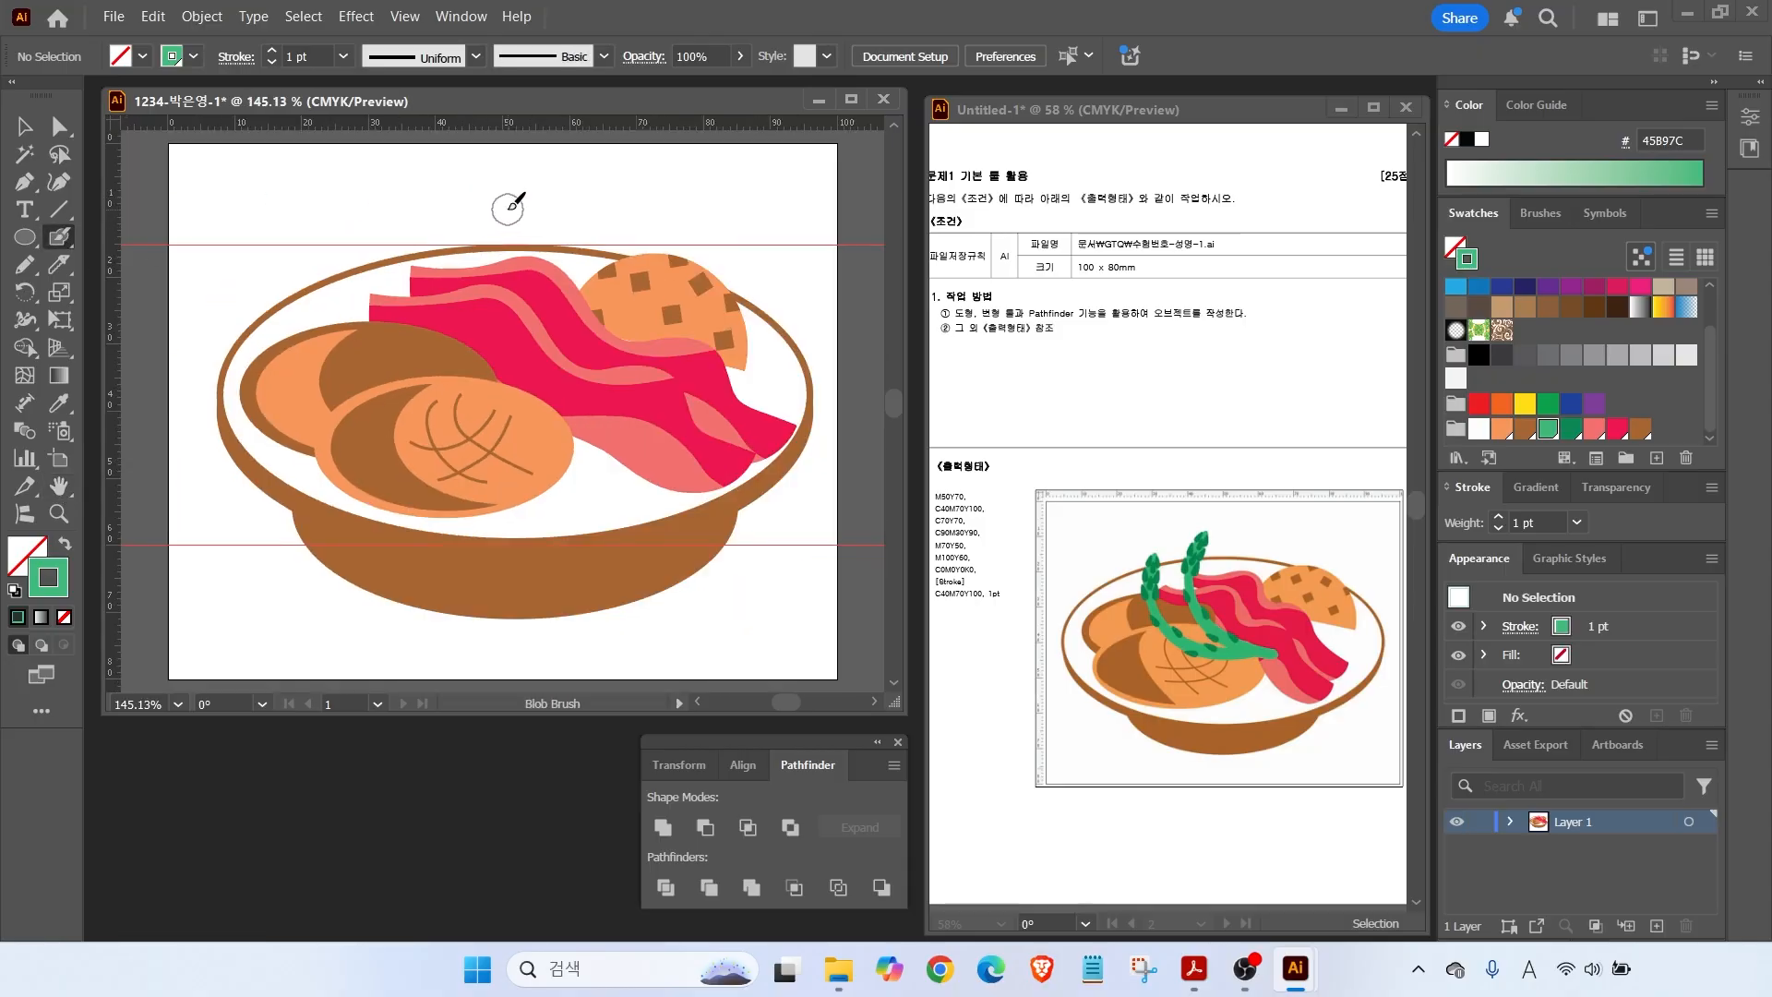
{"action": "mouse_move", "coordinate": [479, 212]}
{"action": "left_mouse_down"}
{"action": "mouse_move", "coordinate": [485, 330]}
{"action": "mouse_move", "coordinate": [622, 439]}
{"action": "left_mouse_up"}
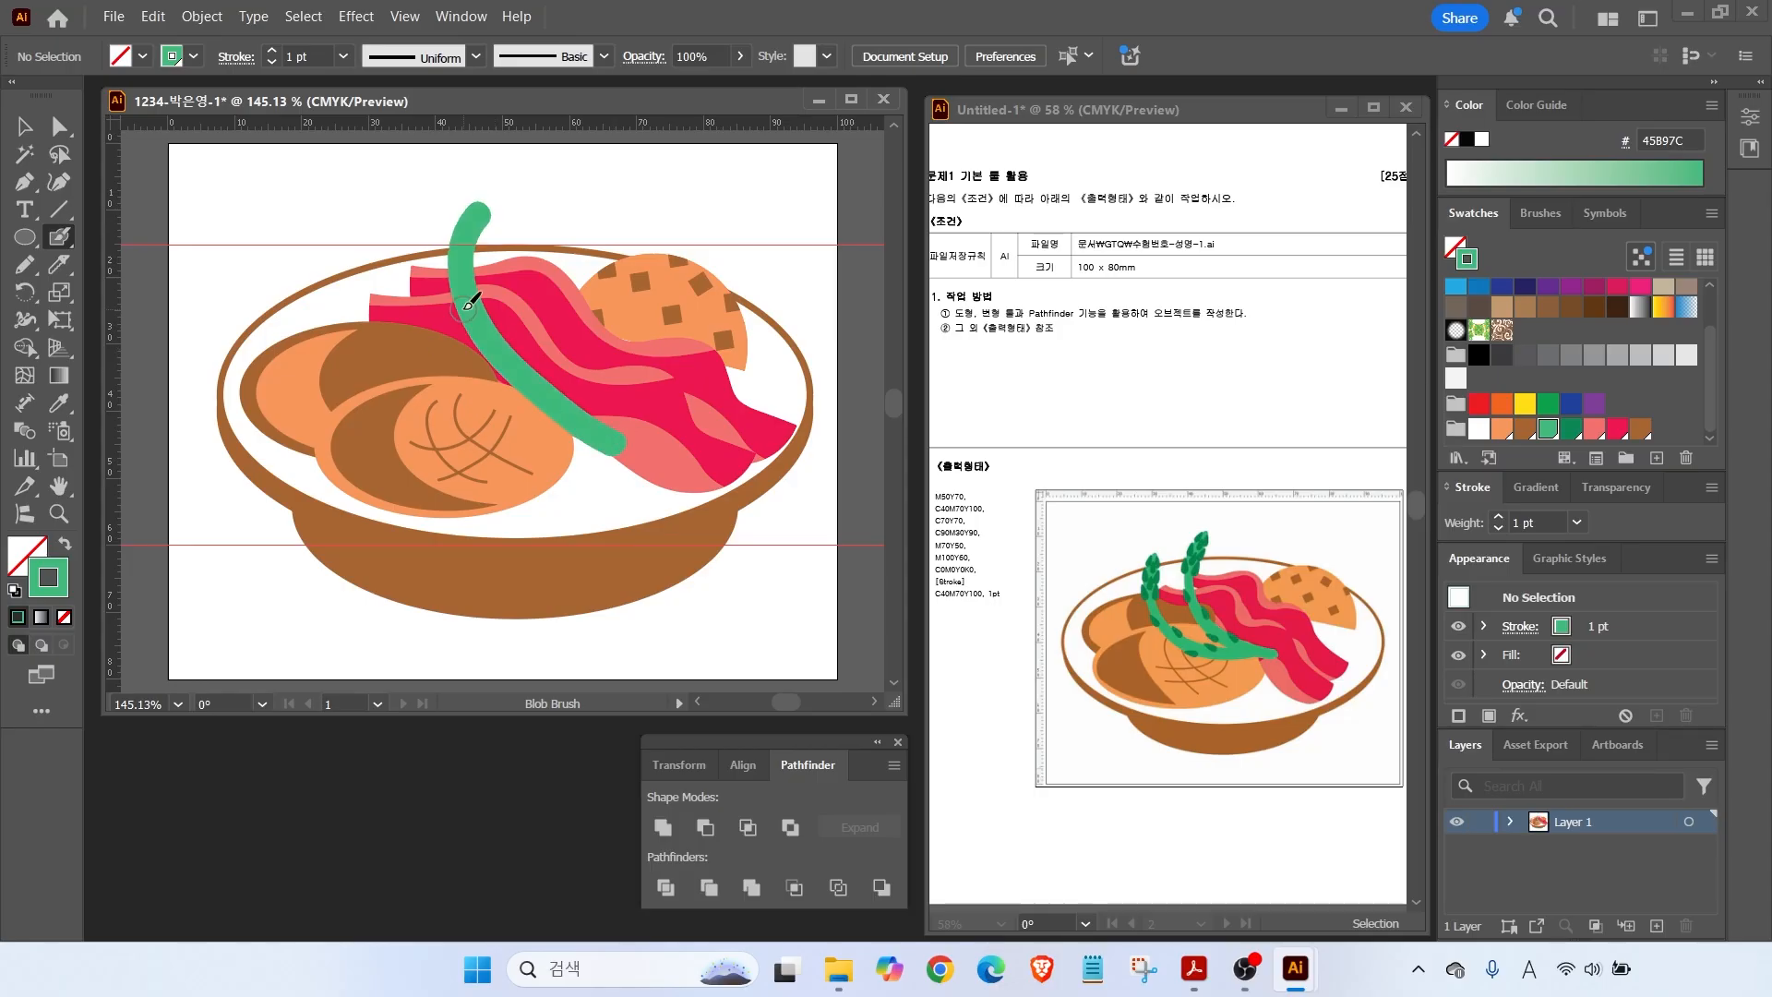
{"action": "key", "text": "v"}
{"action": "mouse_move", "coordinate": [472, 230]}
{"action": "left_mouse_down"}
{"action": "mouse_move", "coordinate": [443, 226]}
{"action": "mouse_move", "coordinate": [481, 234]}
{"action": "left_mouse_up"}
{"action": "left_click", "coordinate": [499, 200]}
{"action": "scroll", "coordinate": [500, 201], "scroll_direction": "up", "scroll_amount": 5}
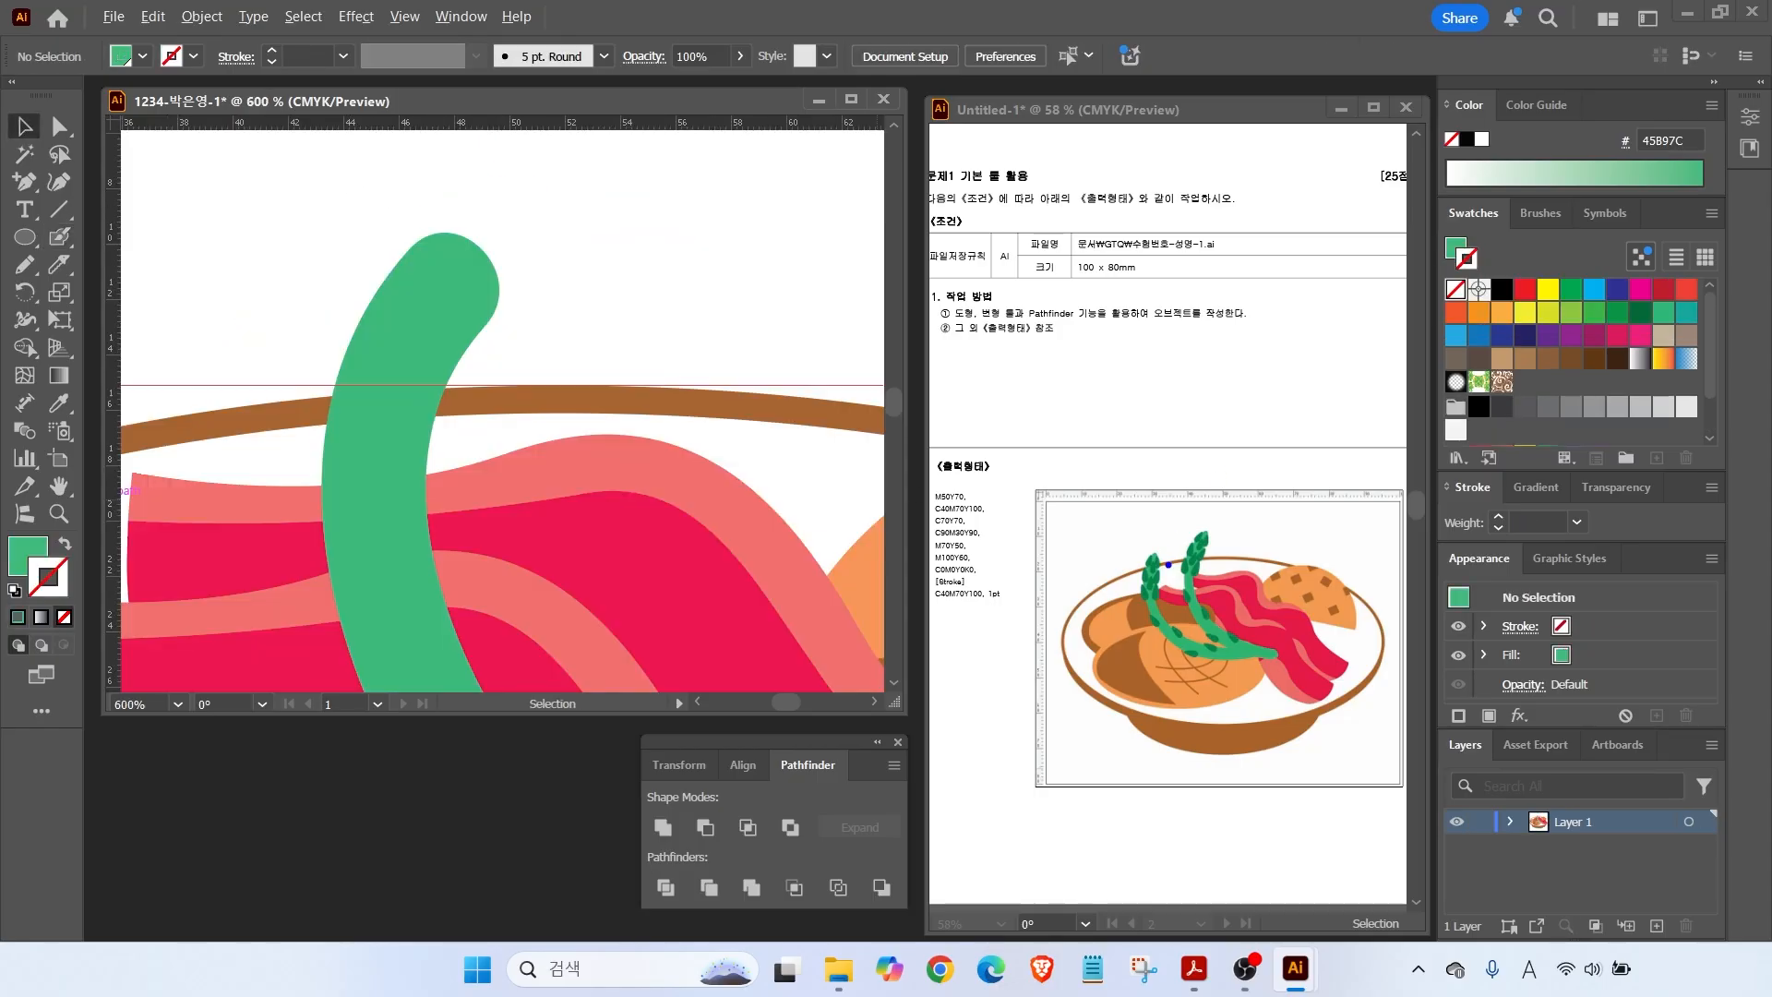
{"action": "left_click_drag", "start_coordinate": [1218, 539], "coordinate": [1286, 499]}
Add an anchor at the stalk's top, then drag it and its handle to bend the tip over.
{"action": "left_click", "coordinate": [480, 254]}
{"action": "left_click", "coordinate": [26, 187], "text": "alt"}
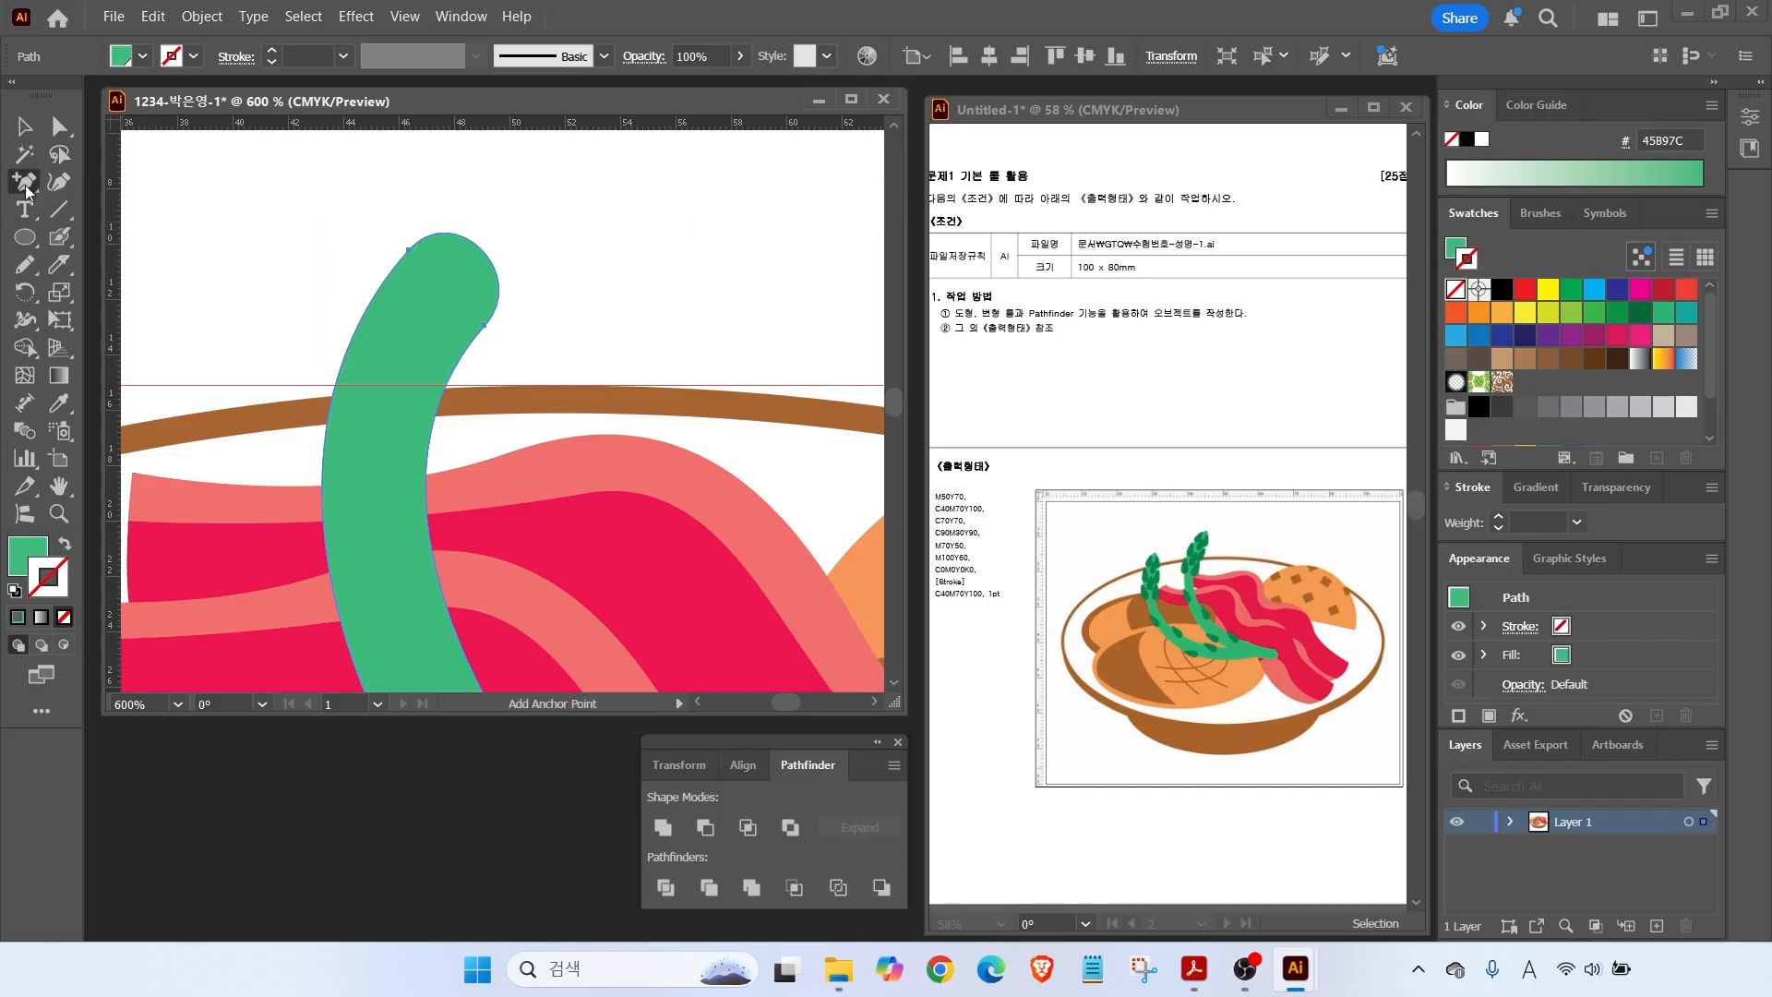
{"action": "left_click", "coordinate": [26, 188]}
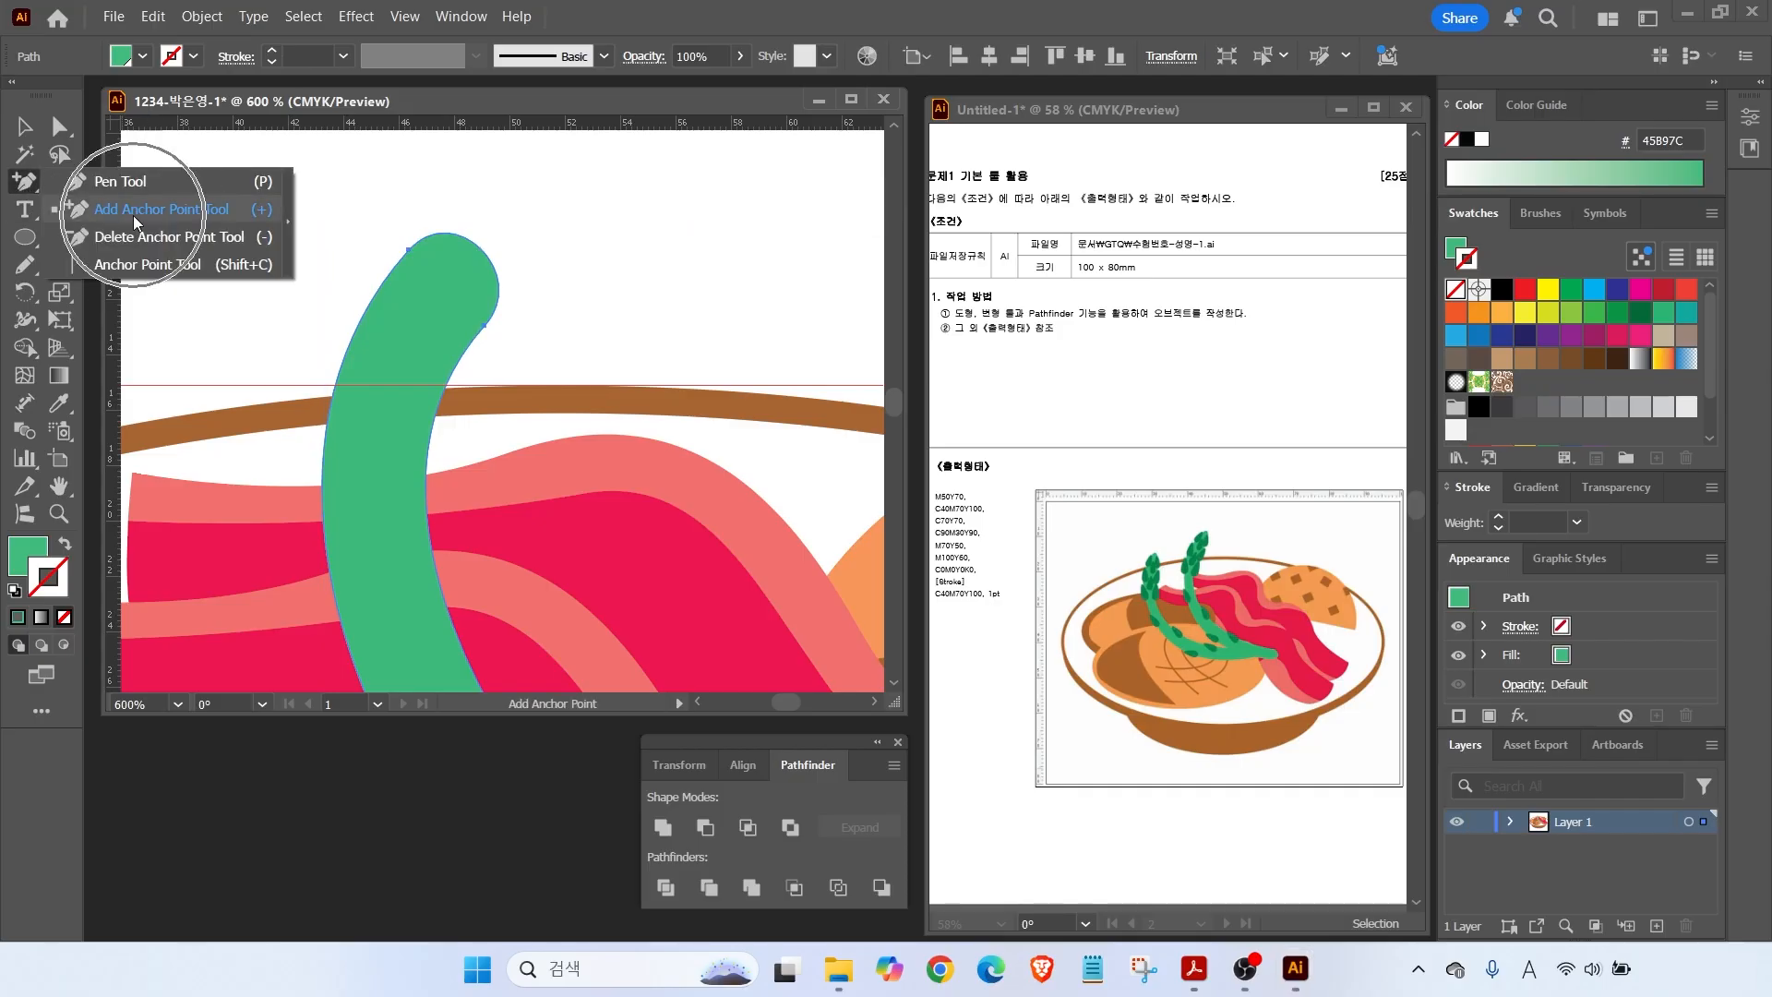
{"action": "left_click", "coordinate": [483, 247]}
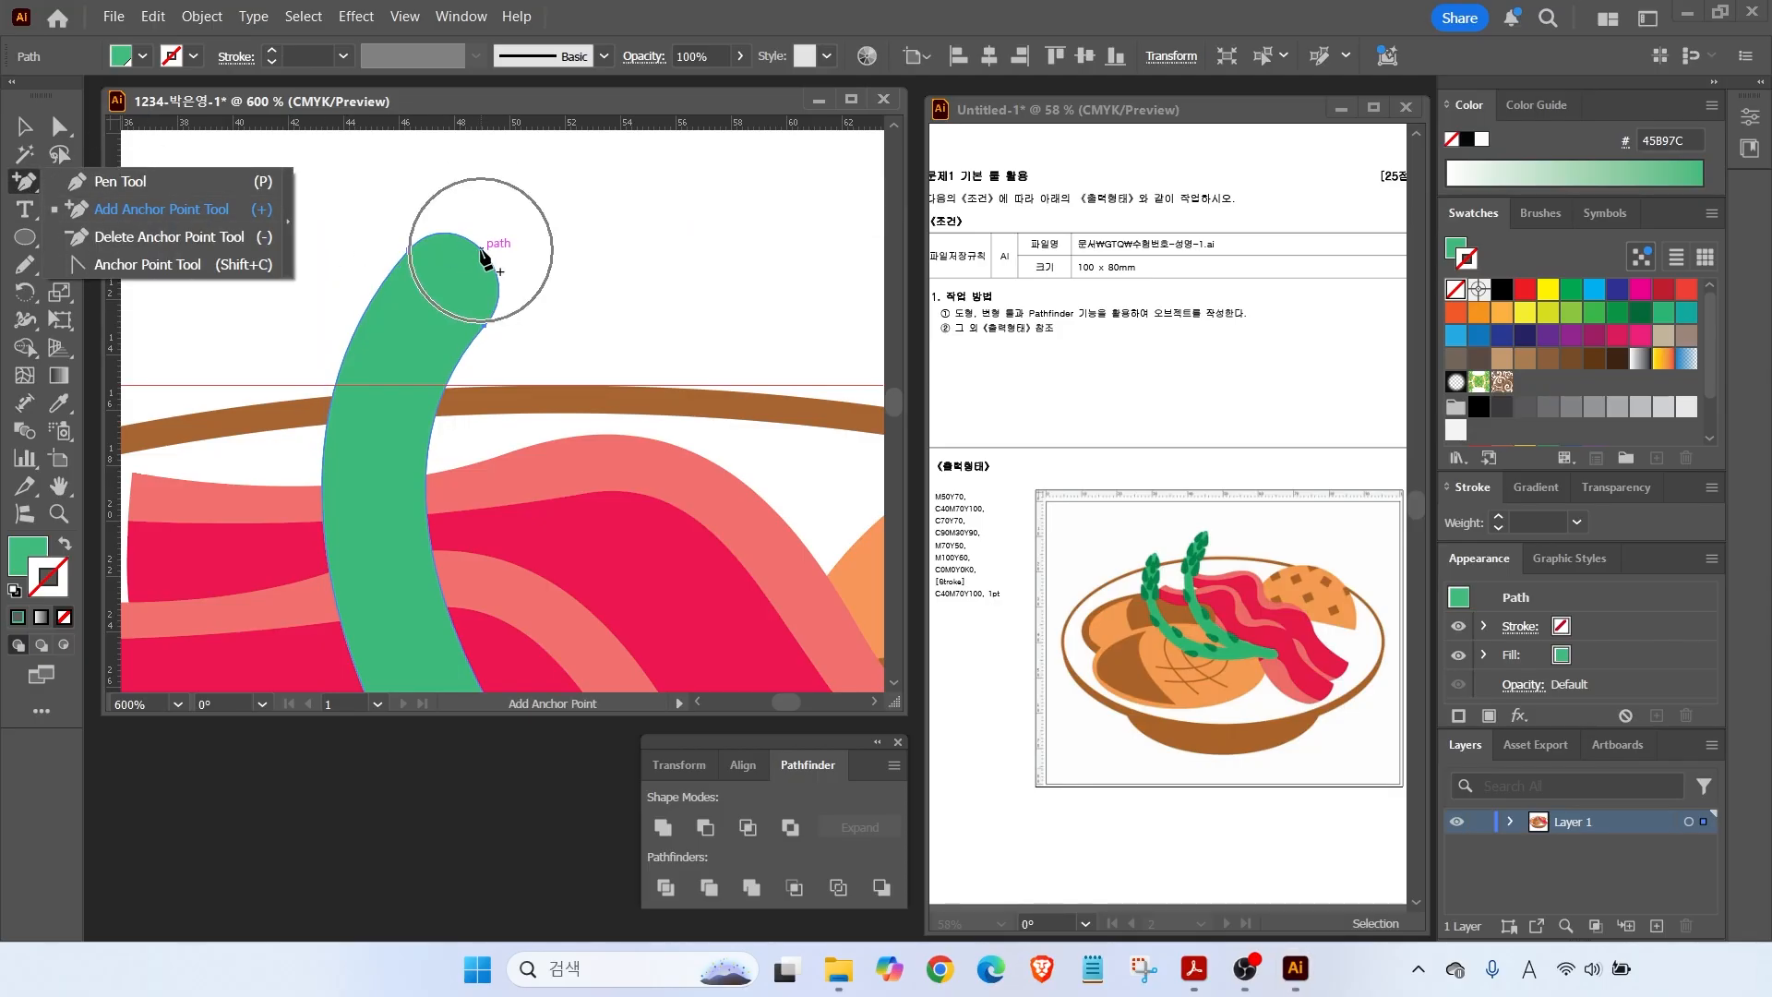
{"action": "left_click", "coordinate": [59, 126]}
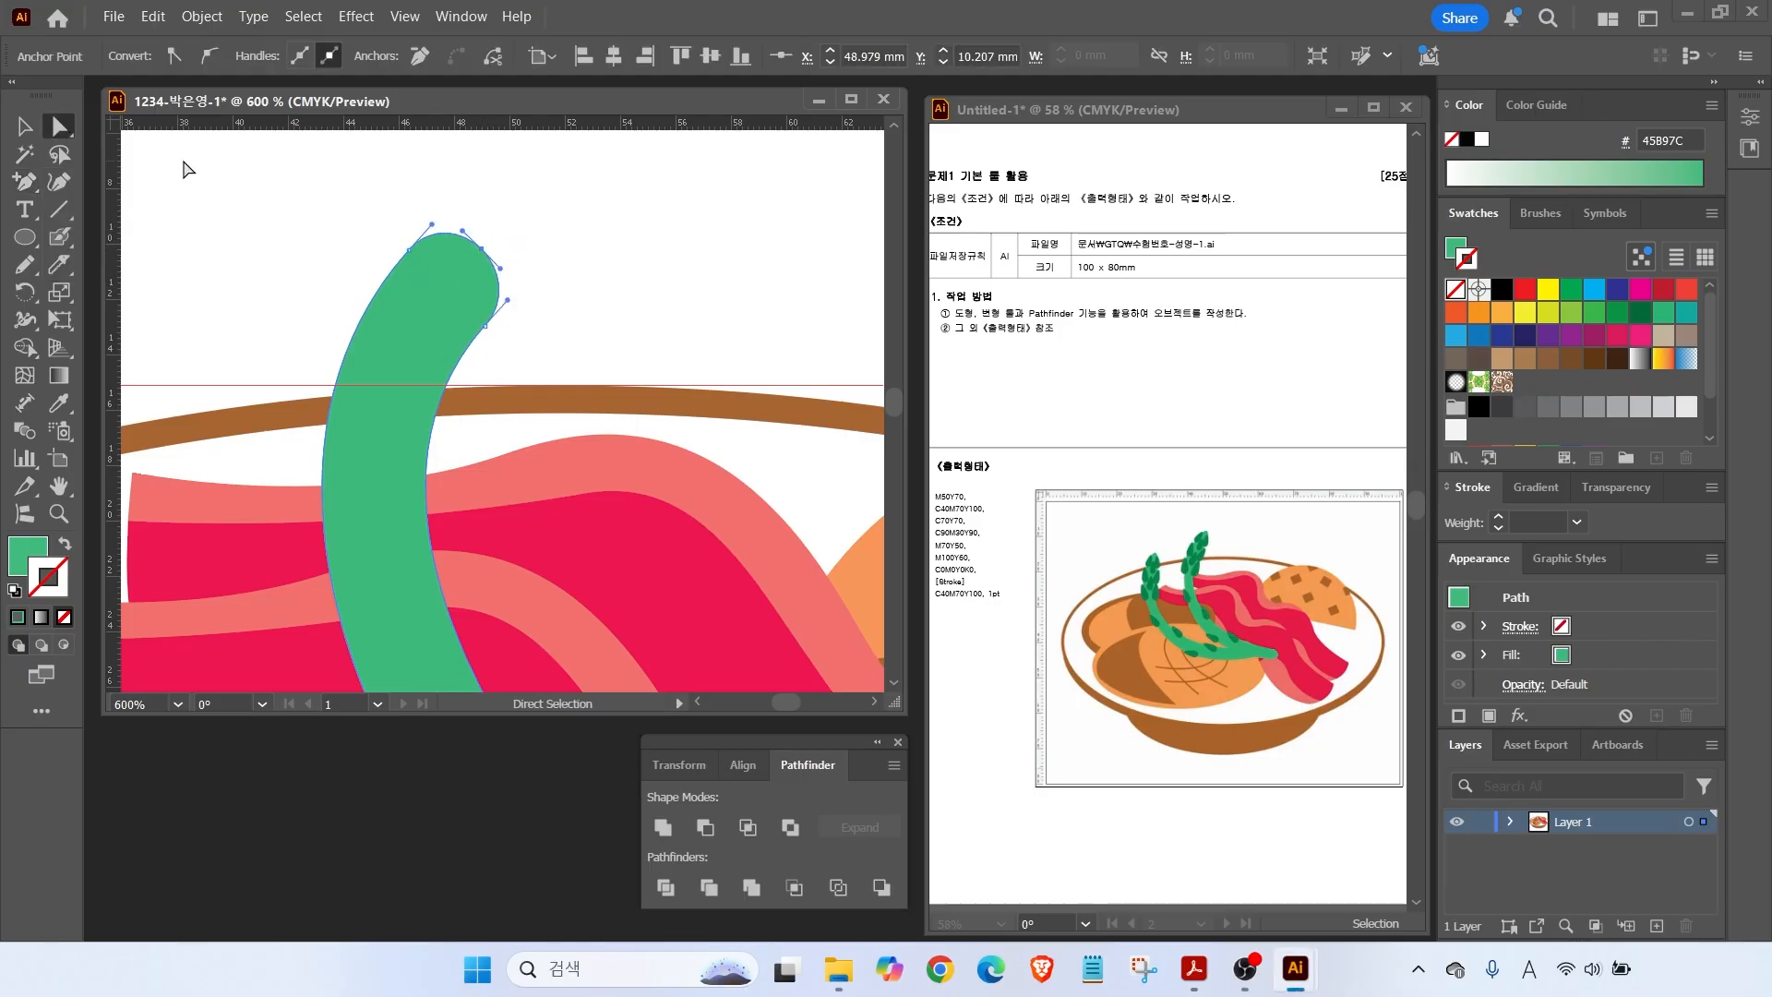
{"action": "left_click_drag", "start_coordinate": [482, 248], "coordinate": [437, 221]}
{"action": "left_click_drag", "start_coordinate": [507, 300], "coordinate": [508, 292]}
{"action": "scroll", "coordinate": [499, 358], "scroll_direction": "down", "scroll_amount": 3}
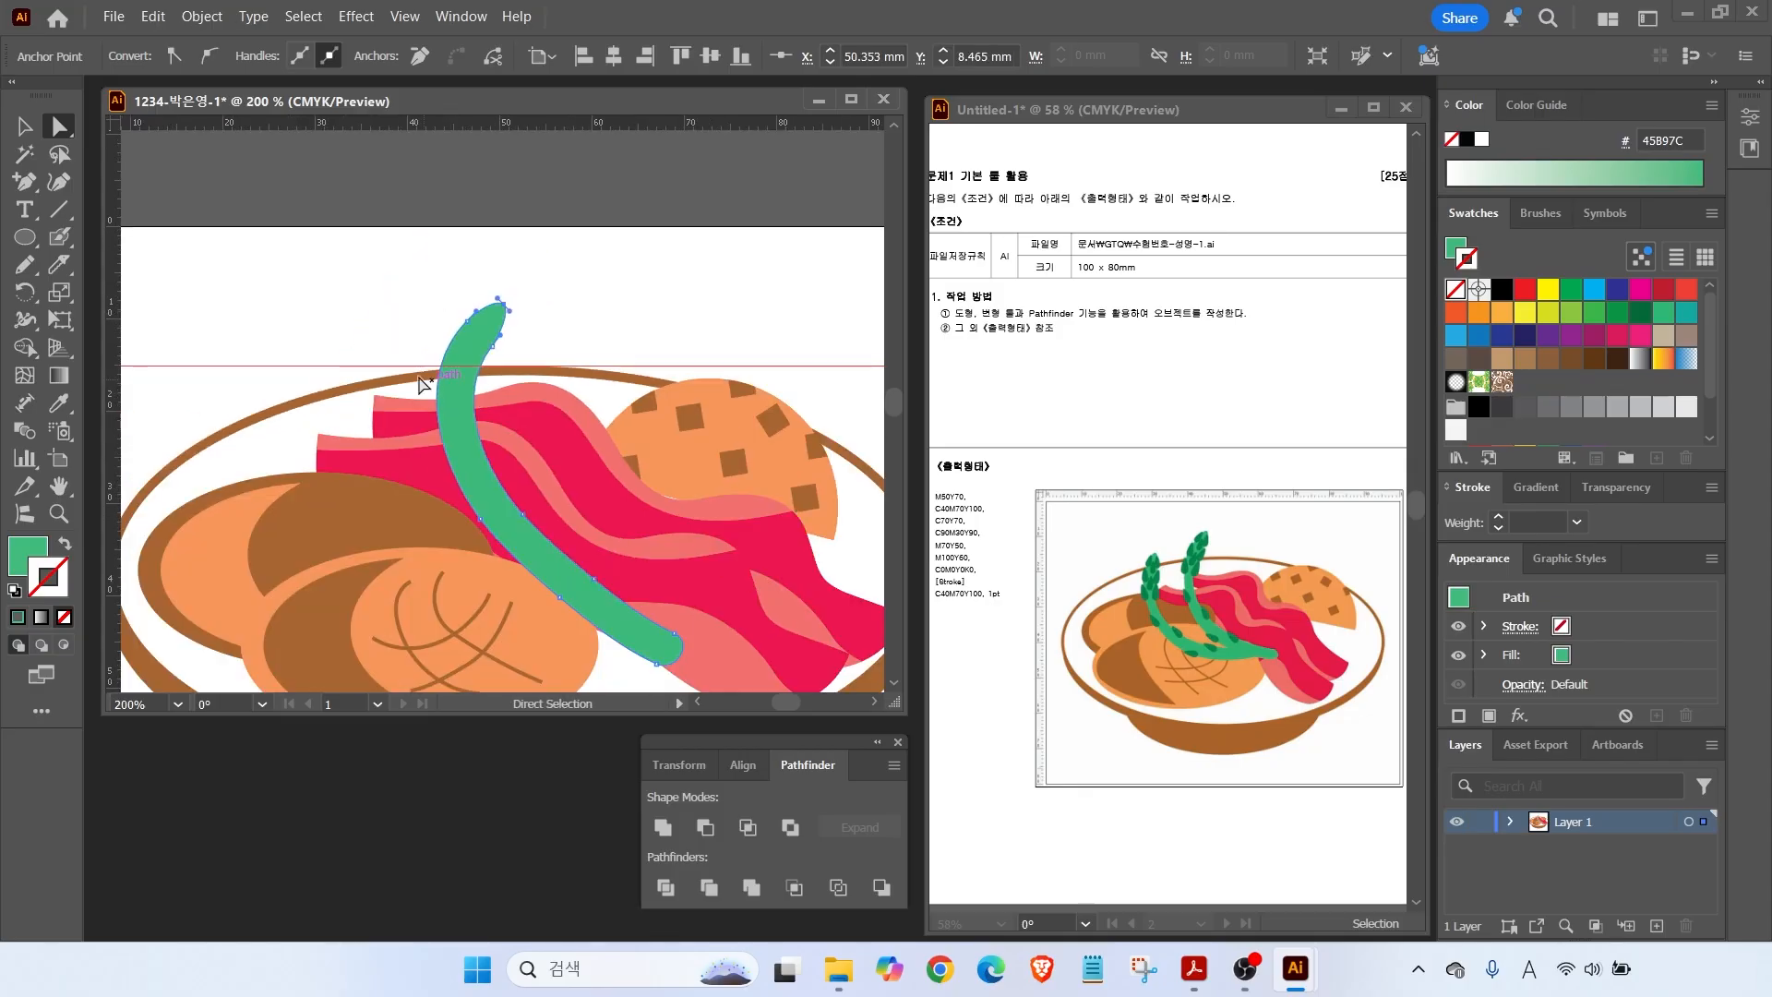
{"action": "key", "text": "v"}
{"action": "left_click", "coordinate": [405, 288]}
{"action": "scroll", "coordinate": [401, 347], "scroll_direction": "down", "scroll_amount": 2}
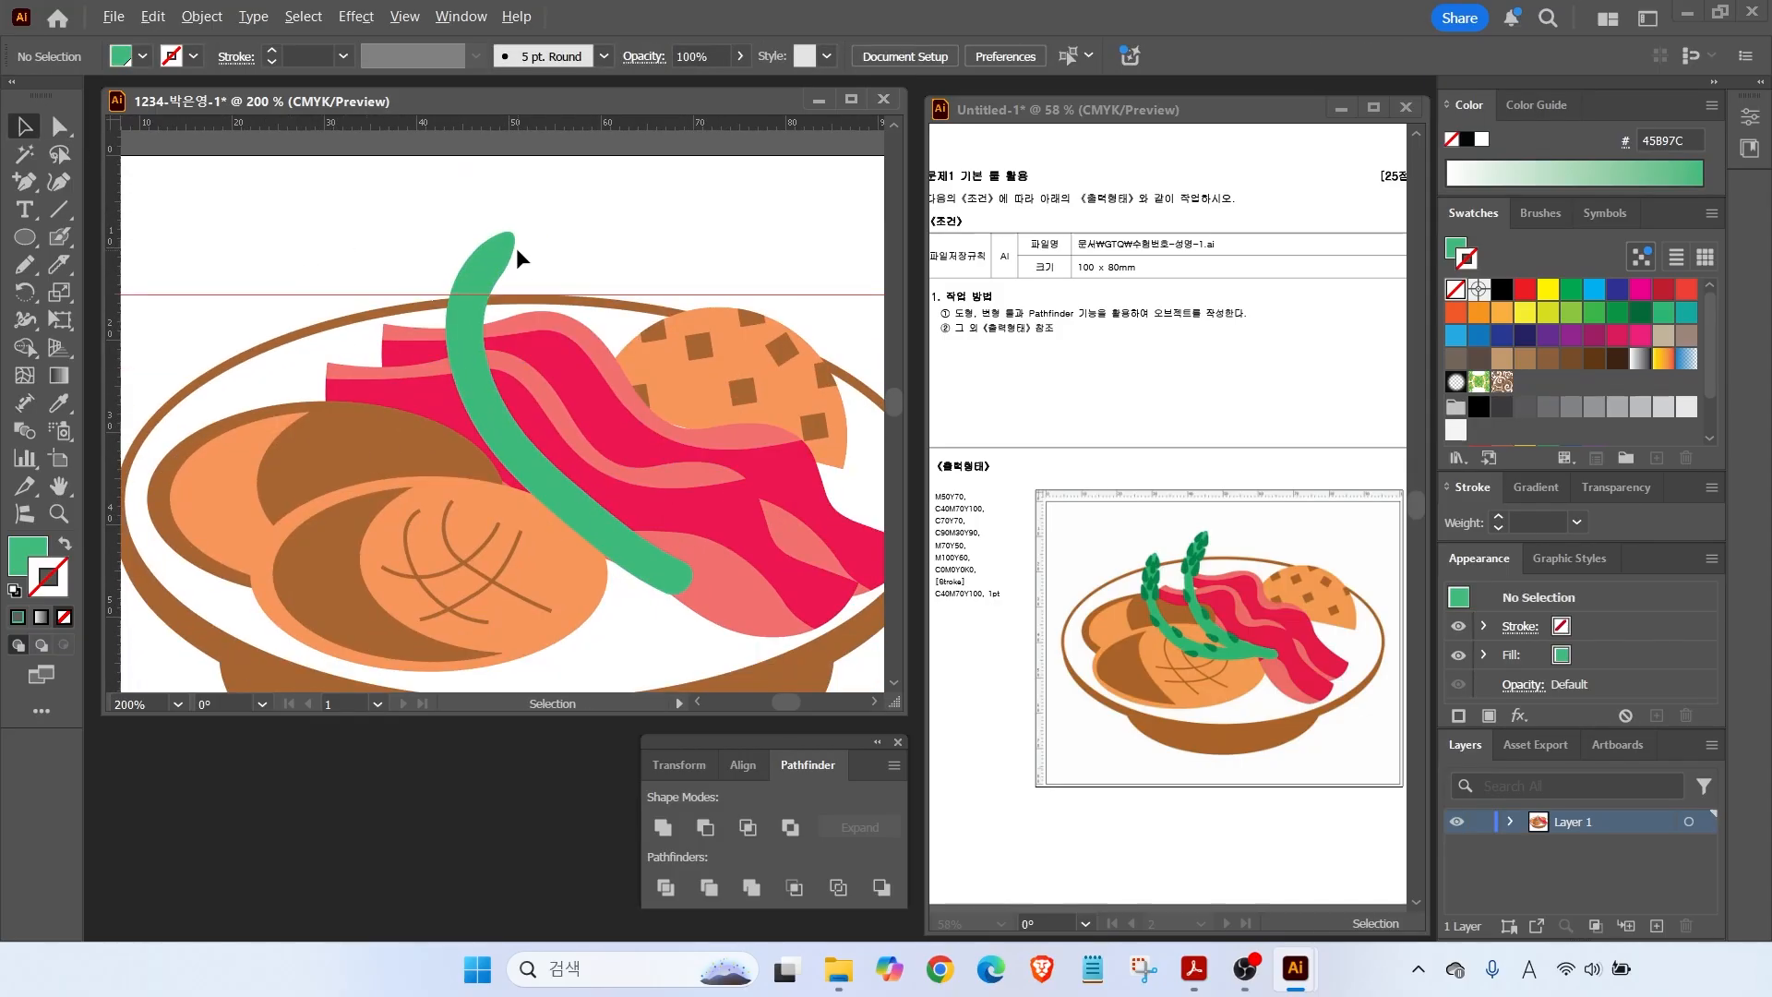
Draw a small ellipse above the stalk tip, fill it dark green 008953, and select its top anchor.
{"action": "key", "text": "l"}
{"action": "left_click_drag", "start_coordinate": [452, 223], "coordinate": [468, 259]}
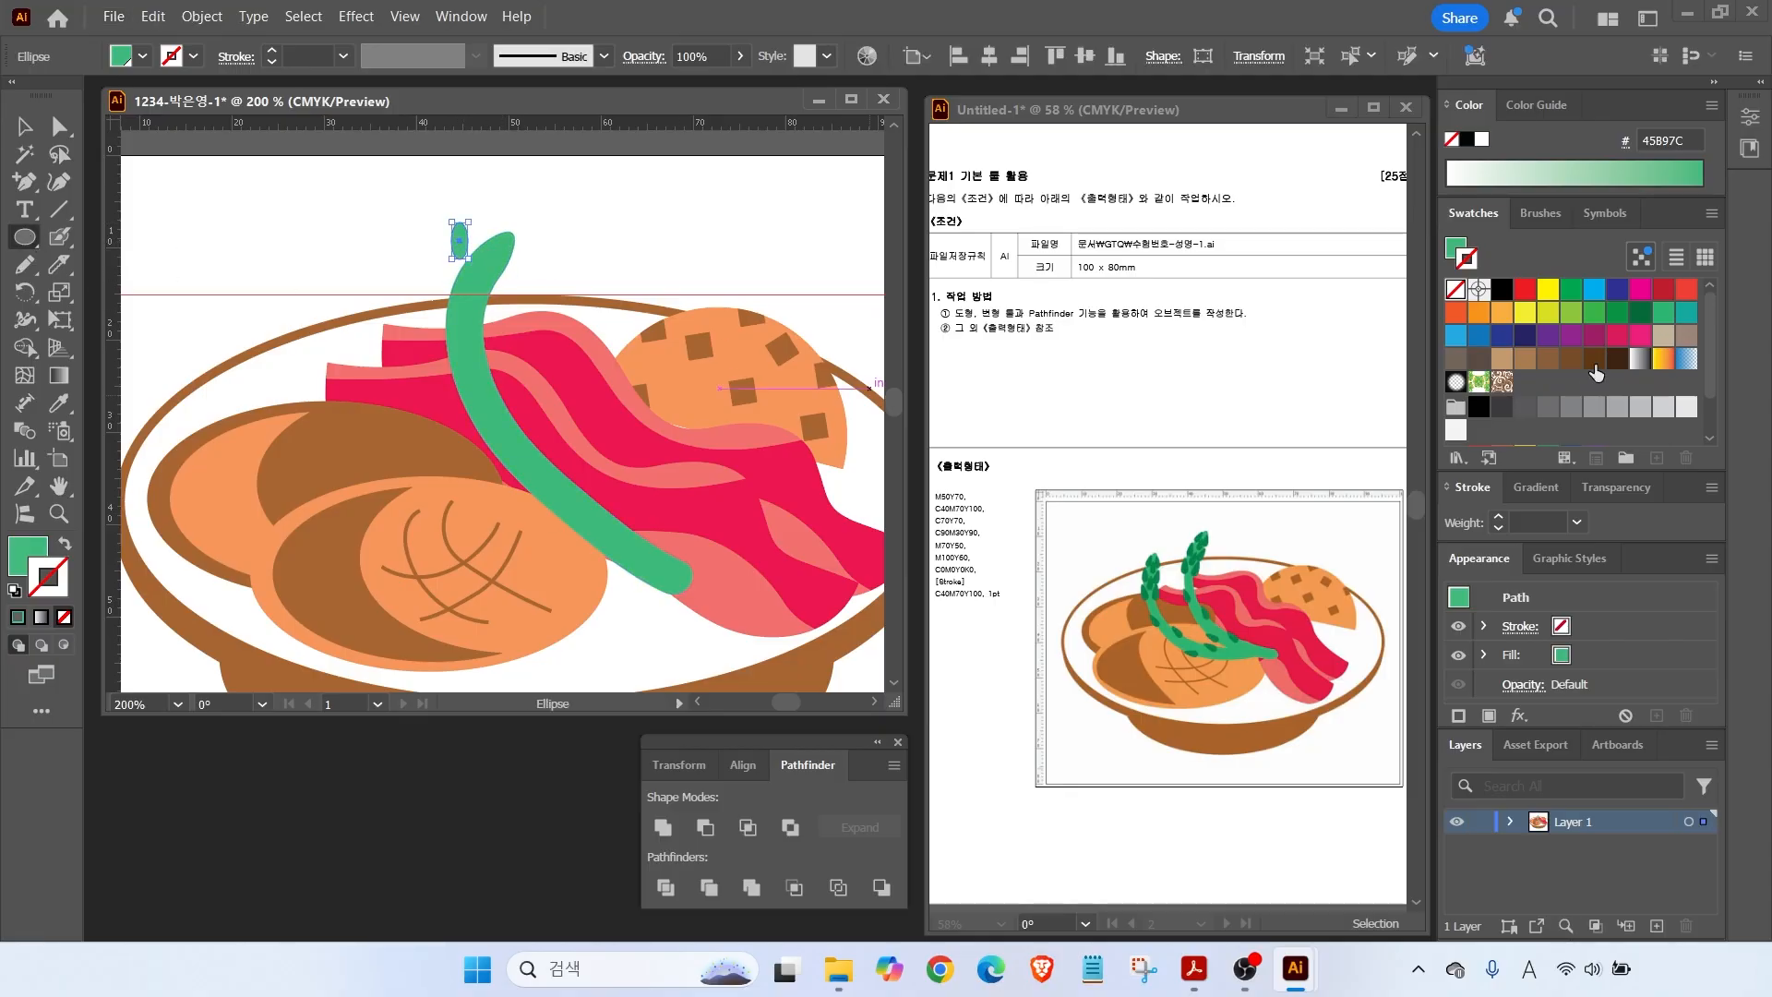
{"action": "left_click", "coordinate": [39, 545]}
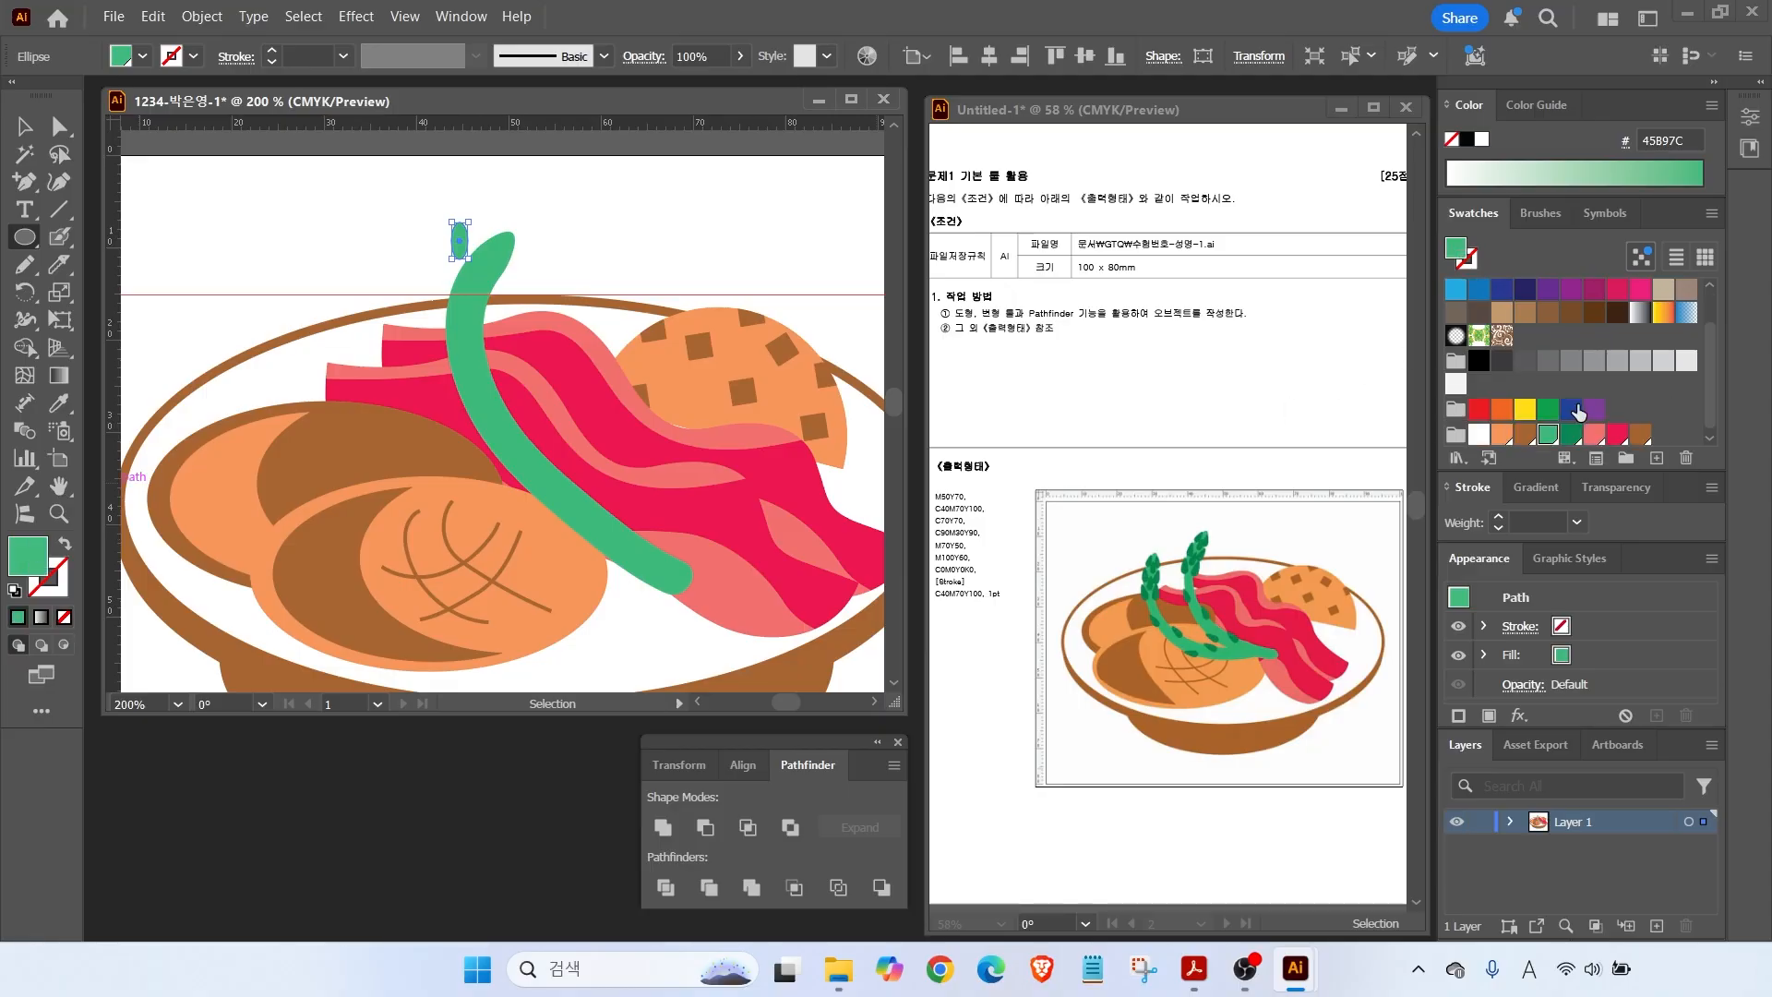
{"action": "left_click", "coordinate": [1573, 431]}
{"action": "key", "text": "a"}
{"action": "scroll", "coordinate": [490, 218], "scroll_direction": "up", "scroll_amount": 3}
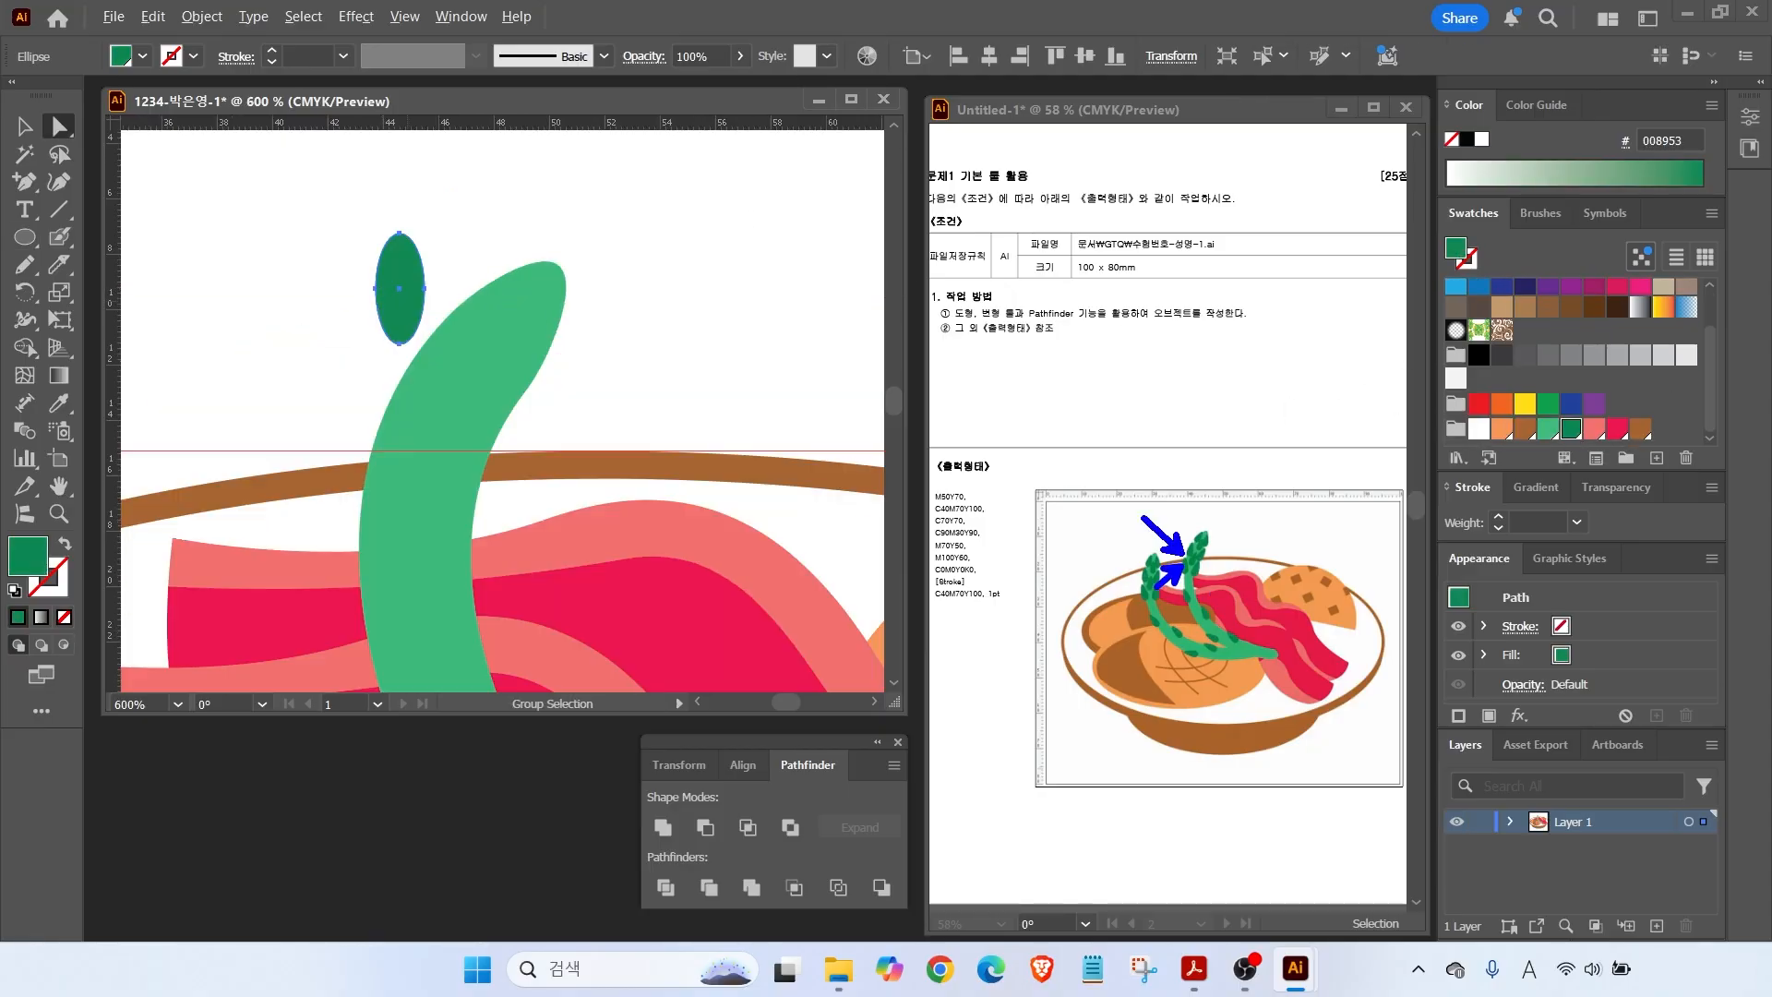
{"action": "left_click_drag", "start_coordinate": [332, 265], "coordinate": [375, 302]}
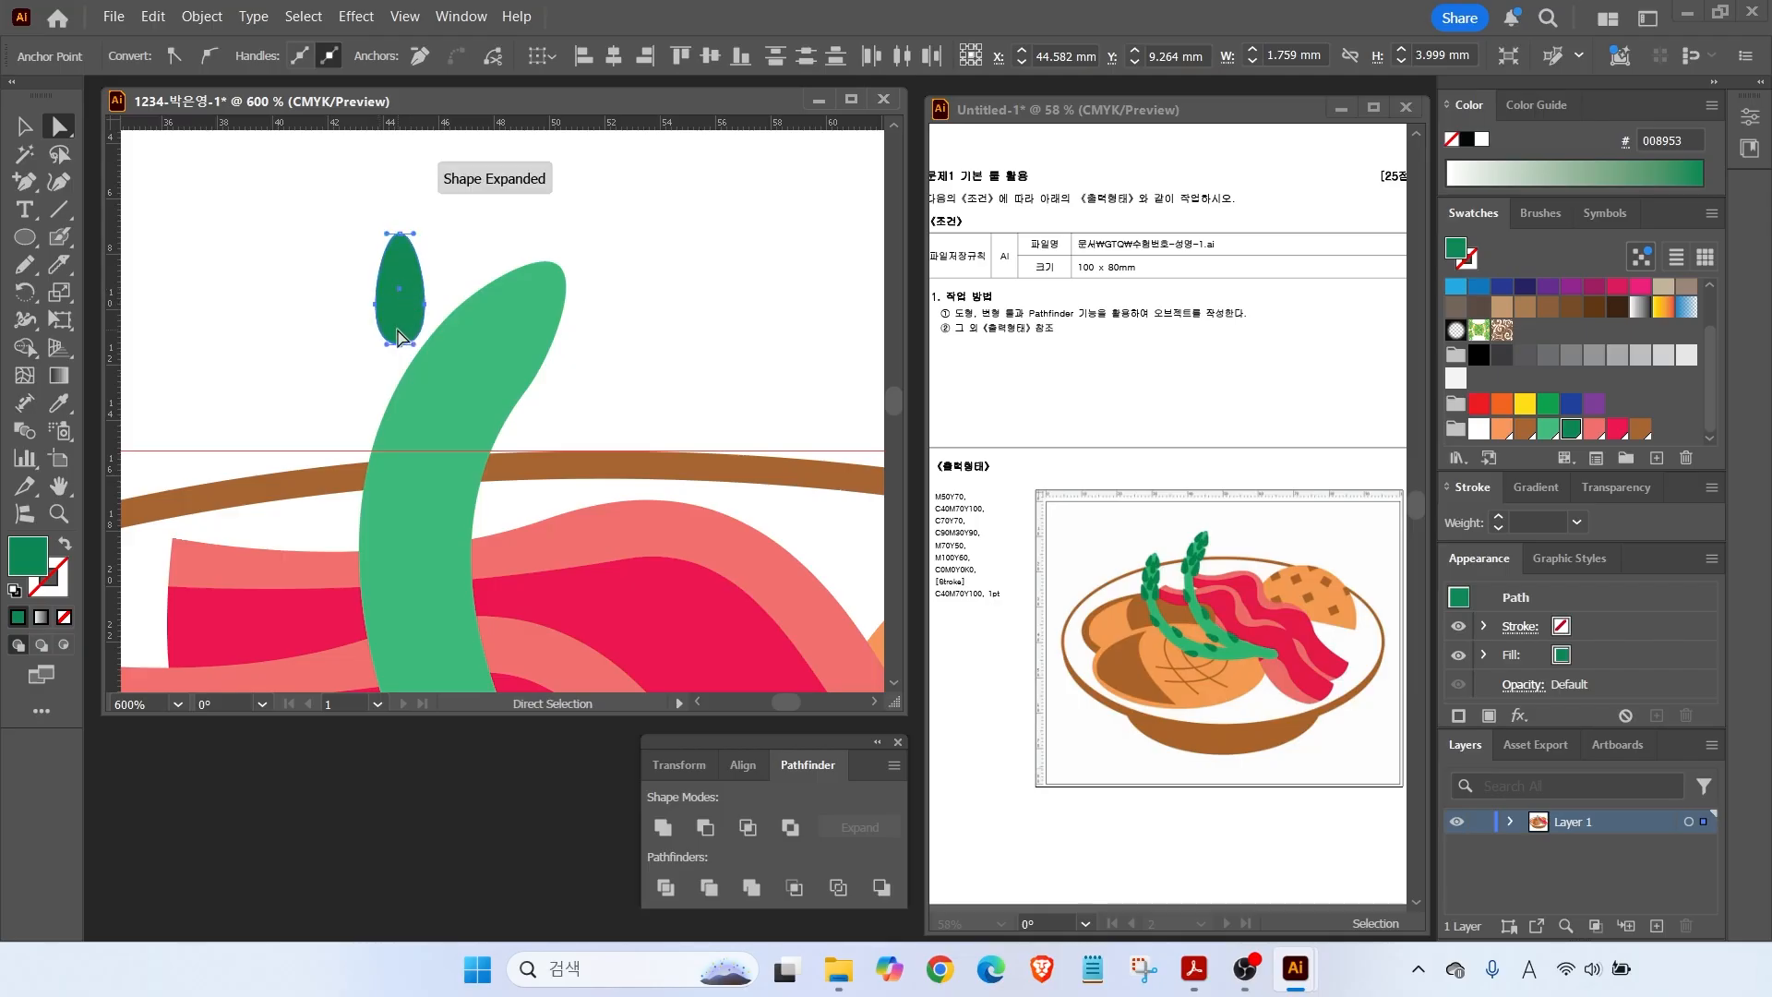
Move the leaf onto the stem tip and Alt-drag tilted copies down the length of the stem.
{"action": "left_click", "coordinate": [24, 125]}
{"action": "left_click_drag", "start_coordinate": [400, 291], "coordinate": [424, 450]}
{"action": "left_click_drag", "start_coordinate": [491, 401], "coordinate": [453, 414]}
{"action": "left_click_drag", "start_coordinate": [571, 322], "coordinate": [389, 314]}
{"action": "left_click_drag", "start_coordinate": [377, 382], "coordinate": [484, 413]}
{"action": "left_click", "coordinate": [441, 324]}
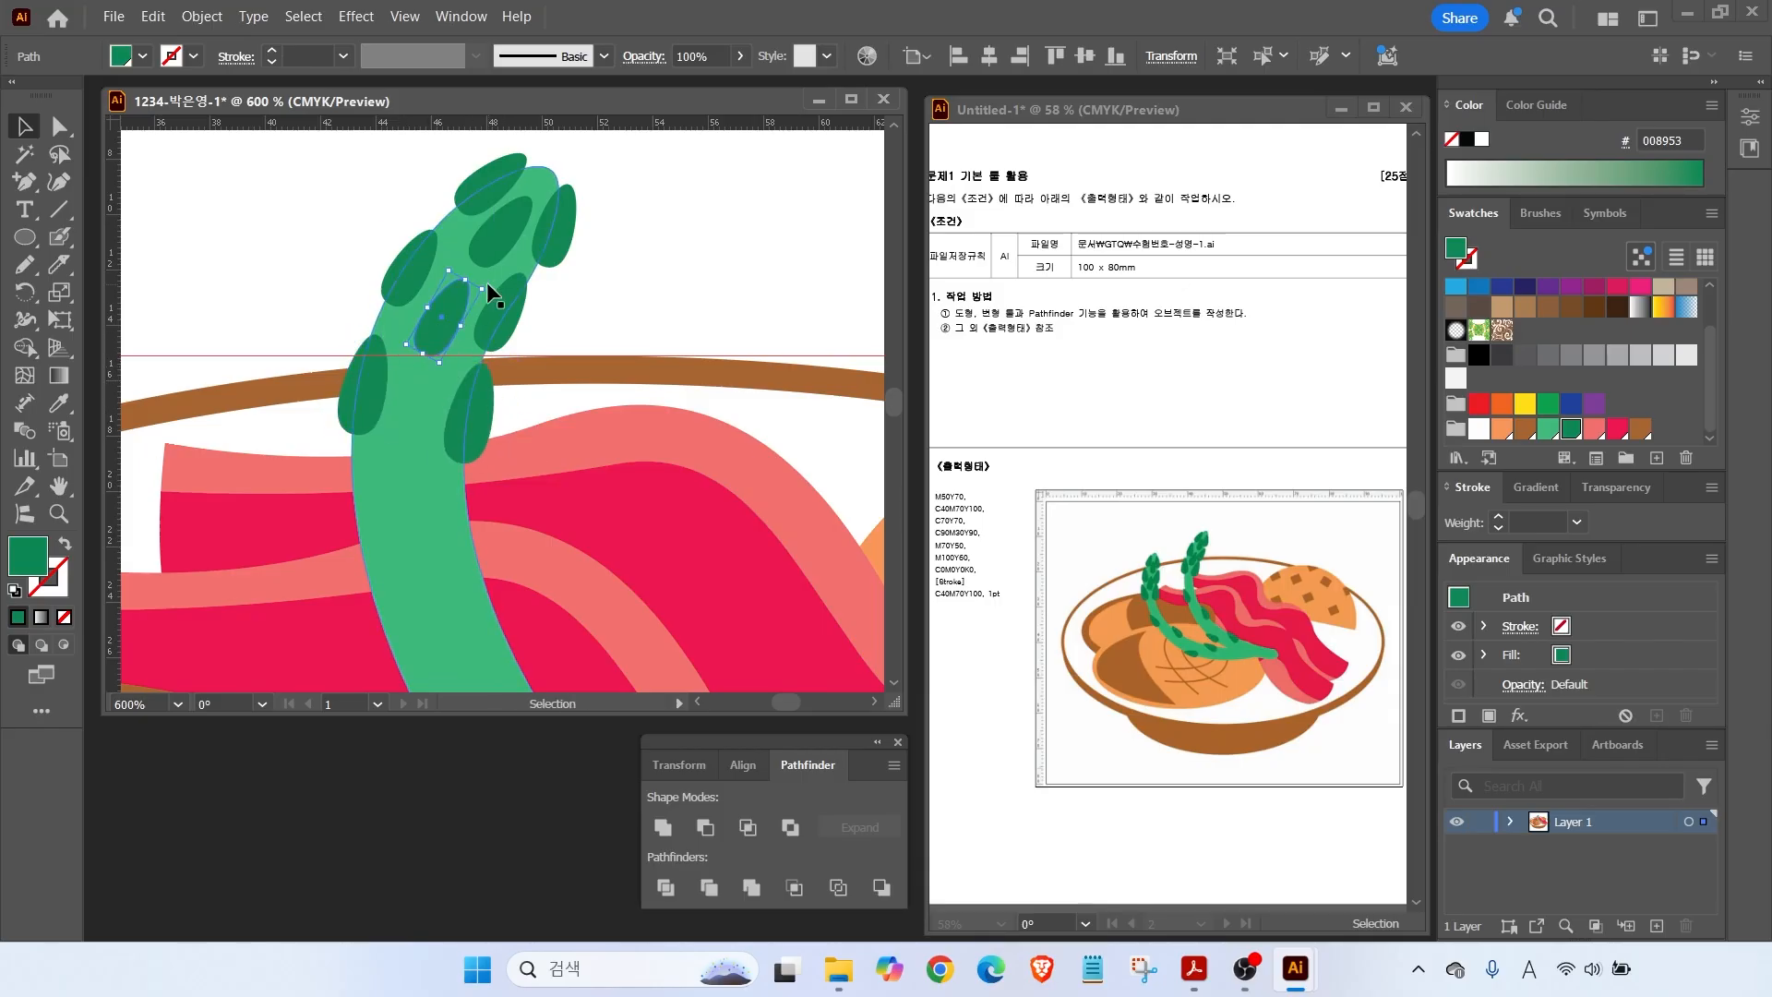
{"action": "left_click_drag", "start_coordinate": [556, 231], "coordinate": [552, 237]}
{"action": "left_click_drag", "start_coordinate": [527, 175], "coordinate": [530, 173]}
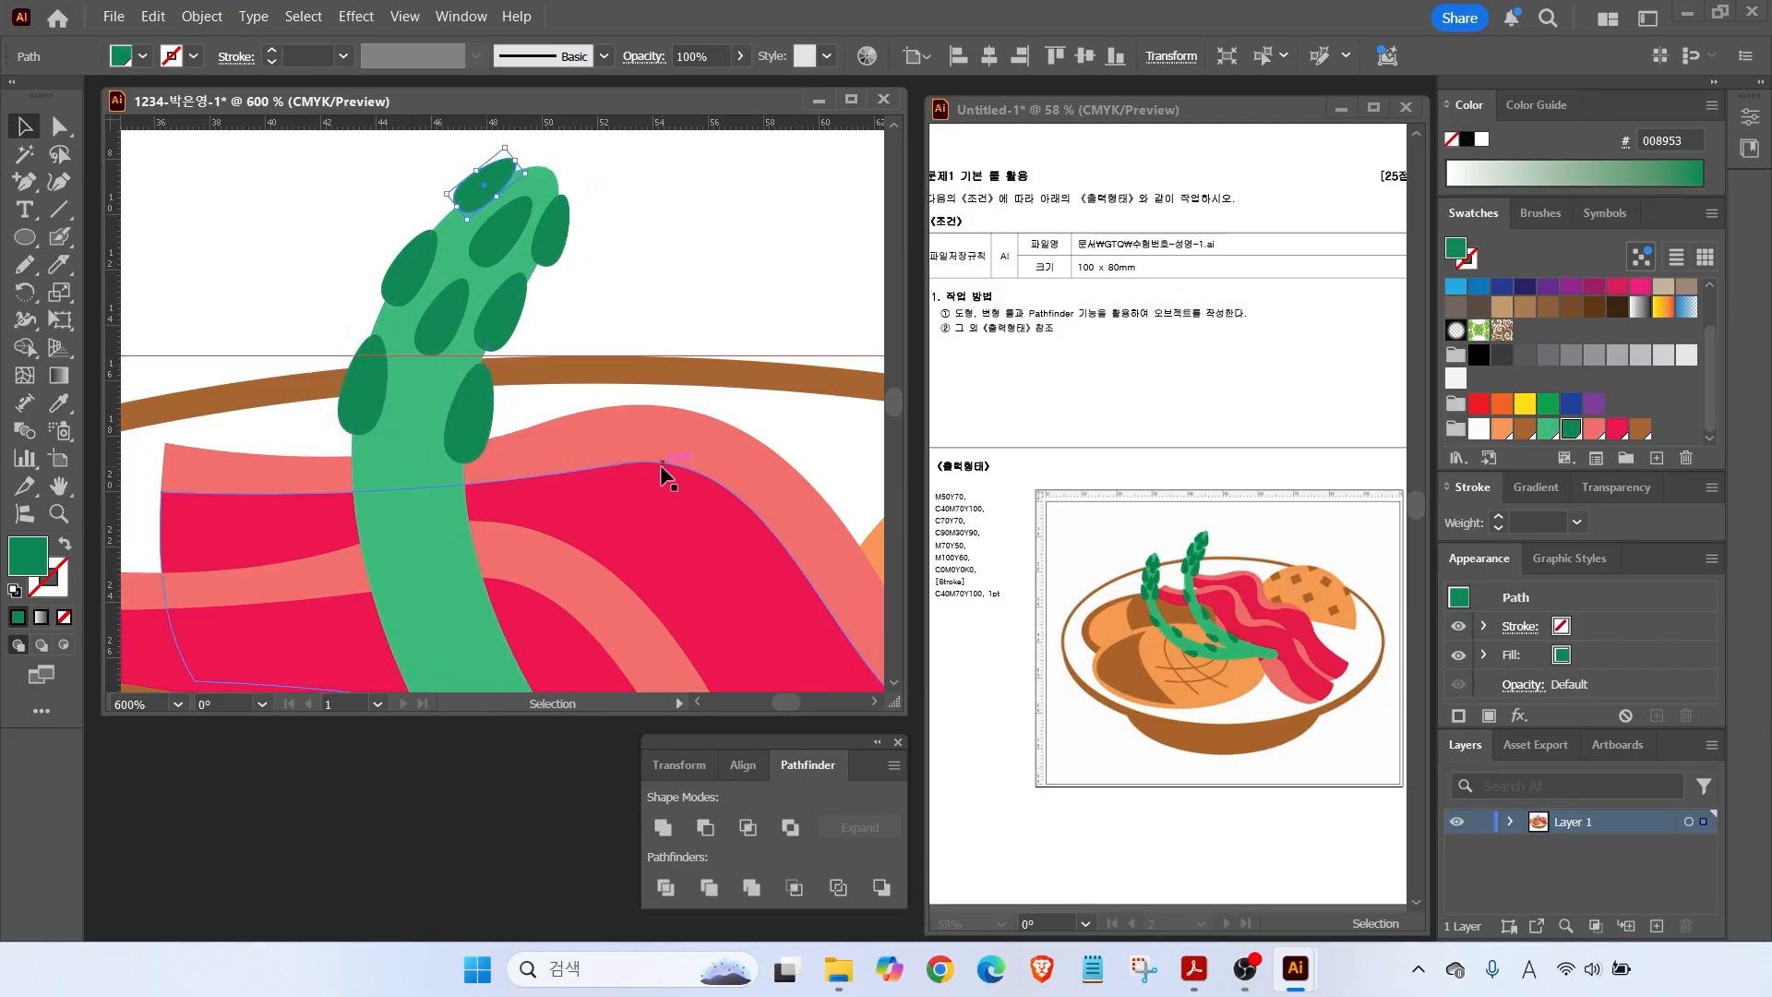
{"action": "scroll", "coordinate": [661, 468], "scroll_direction": "down", "scroll_amount": 2}
{"action": "left_click_drag", "start_coordinate": [646, 475], "coordinate": [505, 315]}
{"action": "left_click_drag", "start_coordinate": [371, 265], "coordinate": [455, 447]}
{"action": "left_click_drag", "start_coordinate": [423, 285], "coordinate": [404, 423]}
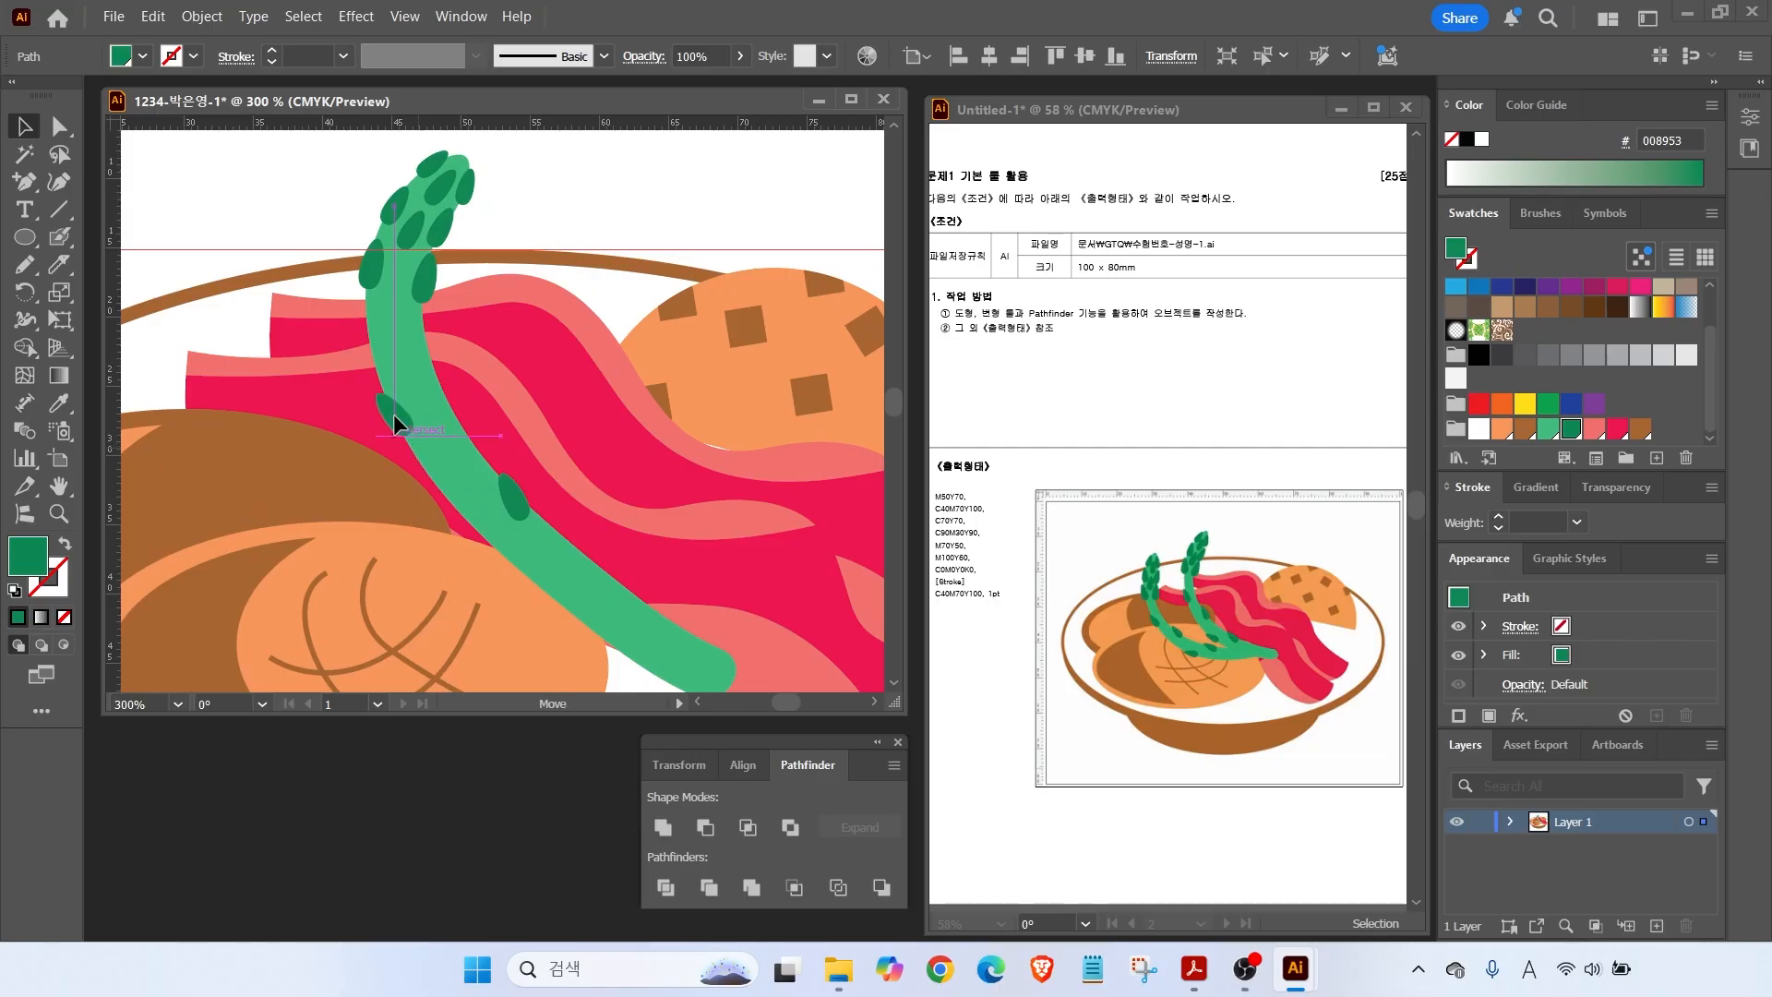
{"action": "left_click_drag", "start_coordinate": [503, 475], "coordinate": [630, 587]}
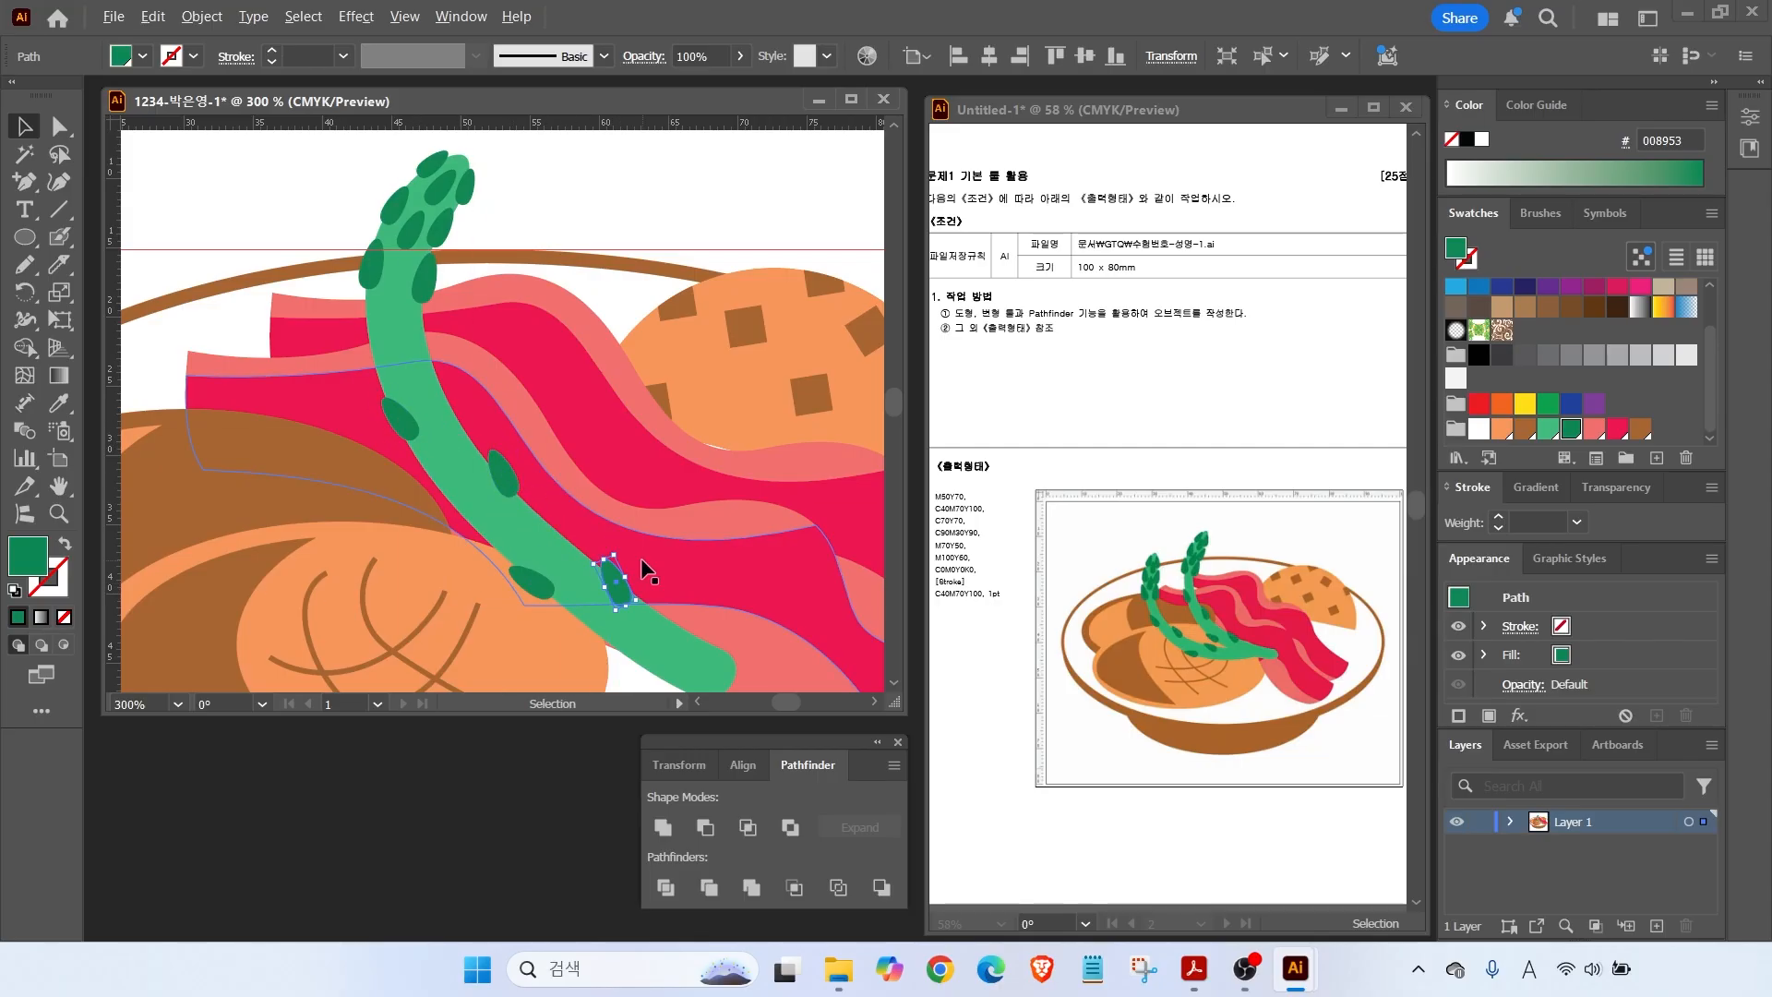
{"action": "scroll", "coordinate": [479, 331], "scroll_direction": "down", "scroll_amount": 2}
Select the stem with all its leaves, copy it to the left, and rotate it into a second spear.
{"action": "left_click", "coordinate": [295, 170]}
{"action": "left_click_drag", "start_coordinate": [295, 169], "coordinate": [397, 282]}
{"action": "left_click", "coordinate": [406, 393]}
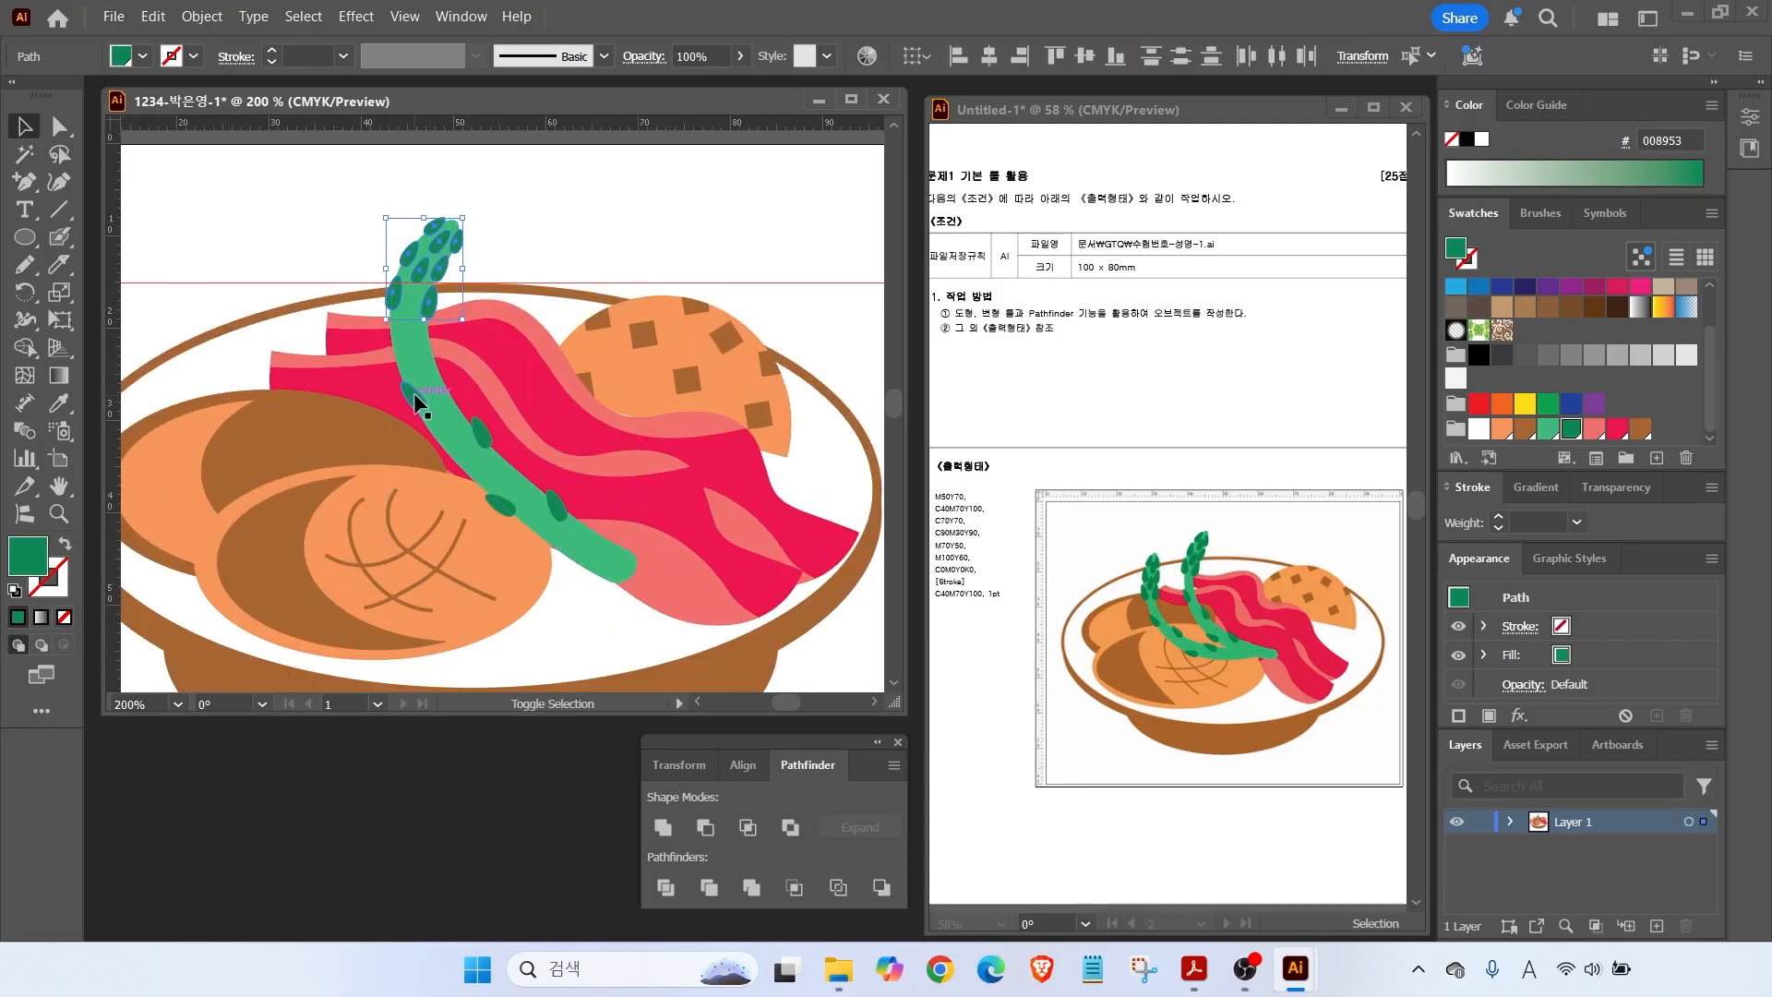
{"action": "left_click", "coordinate": [482, 430], "text": "shift"}
{"action": "left_click", "coordinate": [499, 504], "text": "shift"}
{"action": "left_click", "coordinate": [557, 506], "text": "shift"}
{"action": "left_click", "coordinate": [554, 540], "text": "shift"}
{"action": "left_click_drag", "start_coordinate": [445, 412], "coordinate": [365, 436]}
{"action": "left_click_drag", "start_coordinate": [568, 617], "coordinate": [518, 552]}
{"action": "double_click", "coordinate": [59, 486]}
Deselect everything and hide the guides through View > Guides > Hide Guides.
{"action": "key", "text": "v"}
{"action": "left_click", "coordinate": [199, 554]}
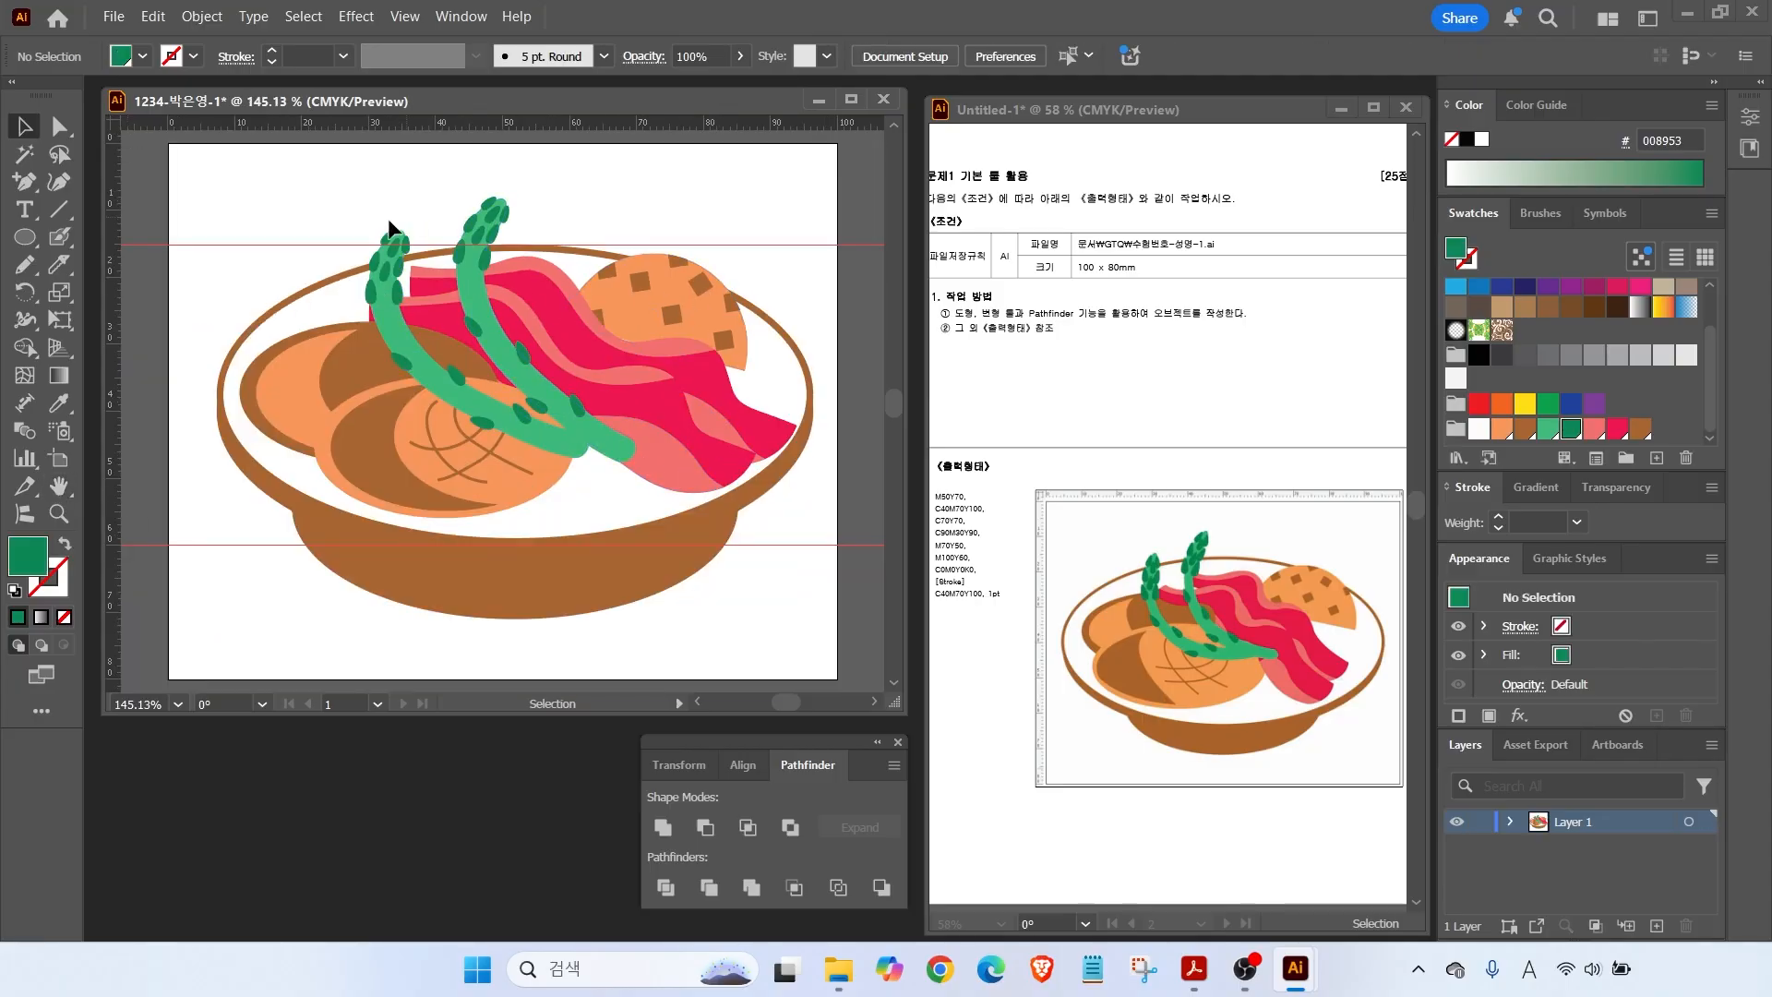
{"action": "left_click", "coordinate": [298, 236]}
{"action": "left_click", "coordinate": [406, 18]}
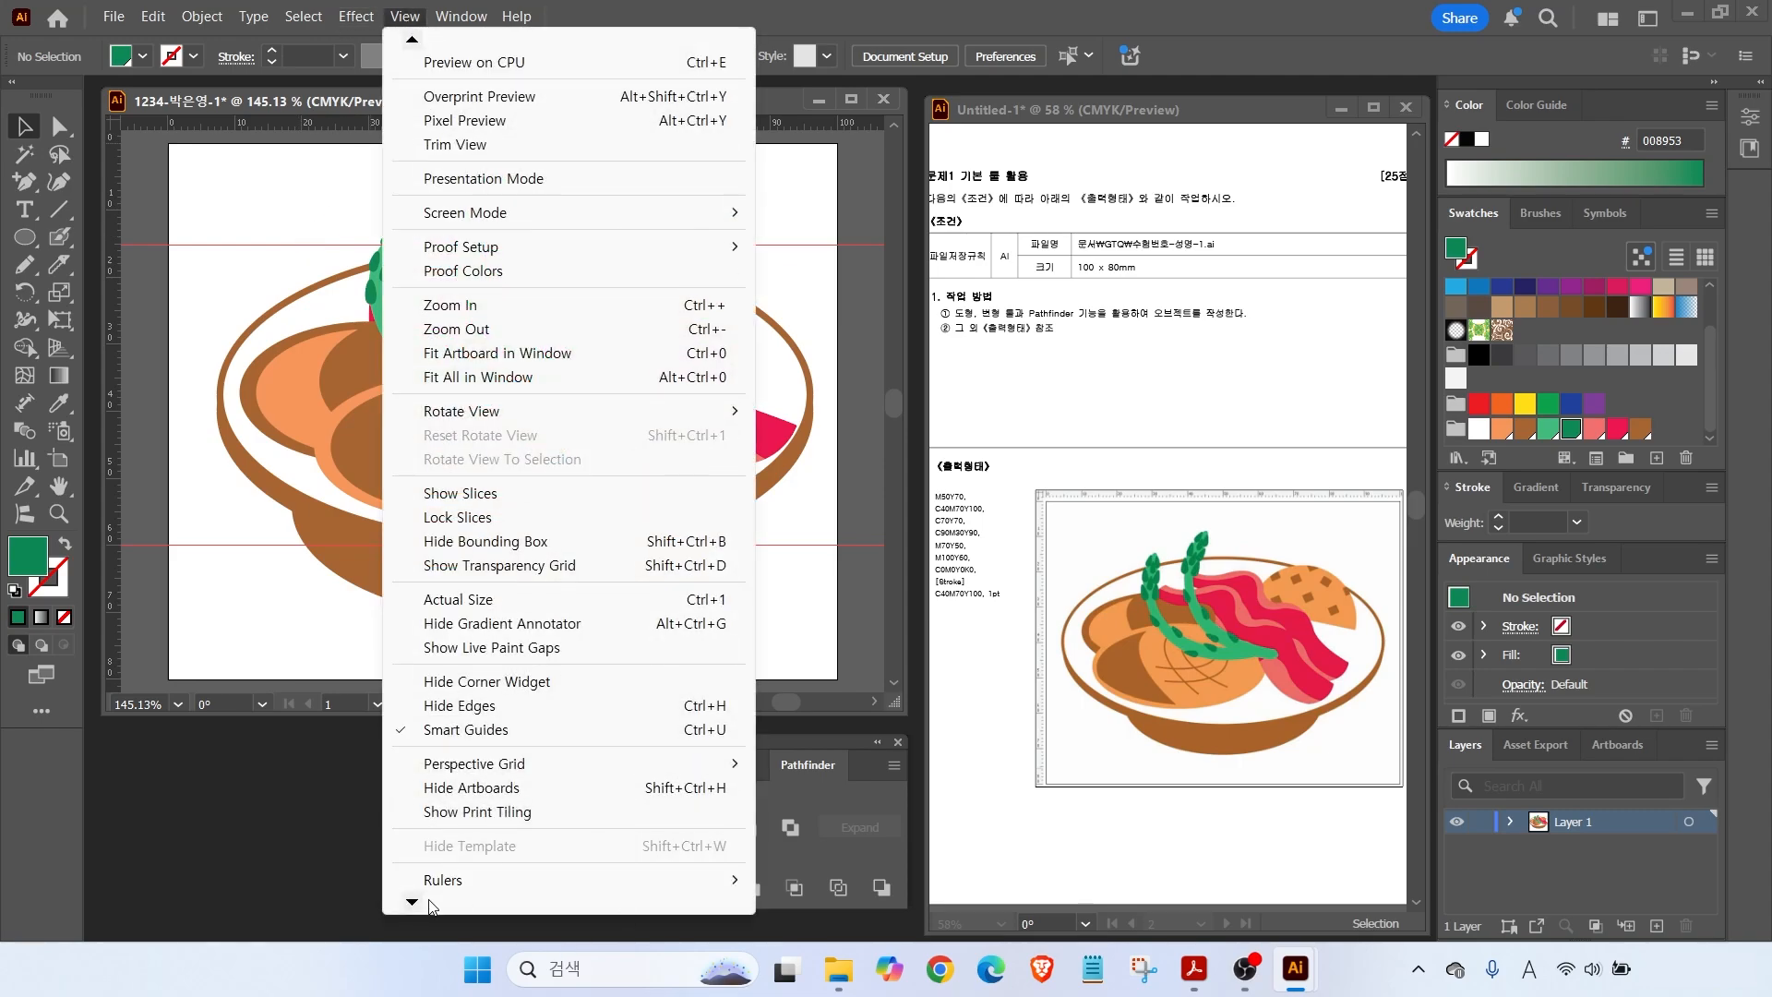
{"action": "mouse_move", "coordinate": [430, 907]}
{"action": "mouse_move", "coordinate": [464, 835]}
{"action": "left_click", "coordinate": [850, 818]}
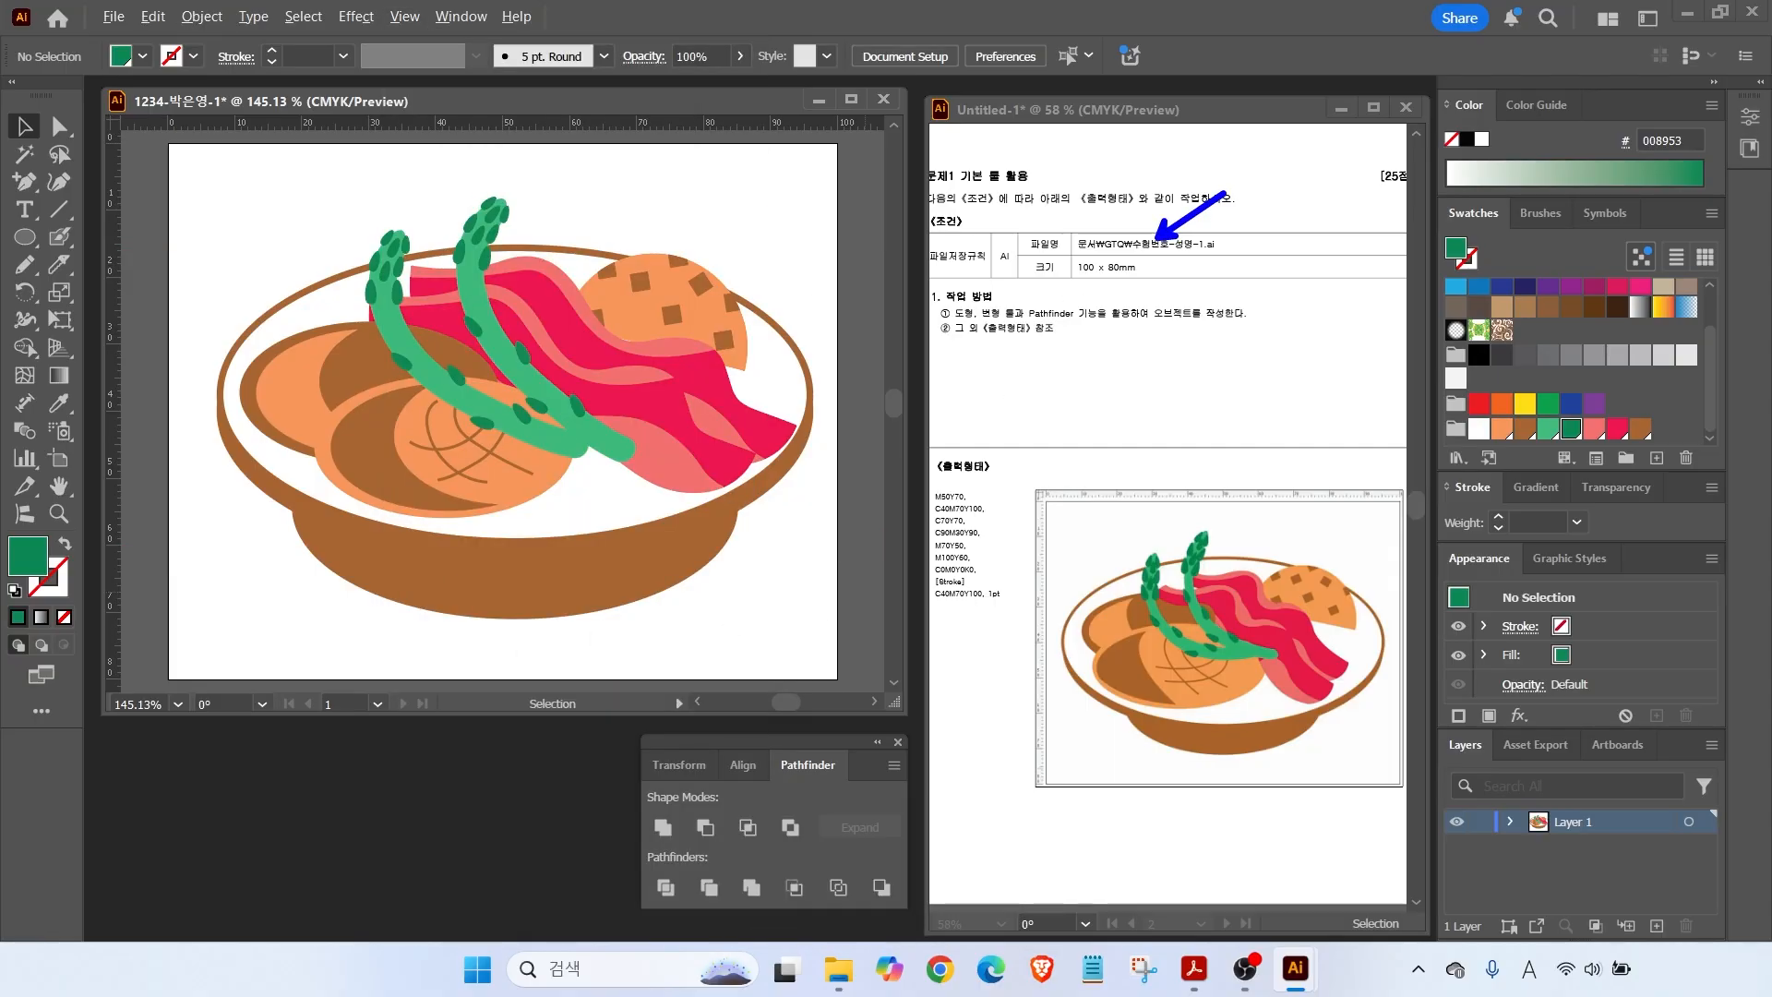
Save the bowl drawing as an .ai file in Documents > GTQ with default options, then close it.
{"action": "left_click", "coordinate": [114, 16]}
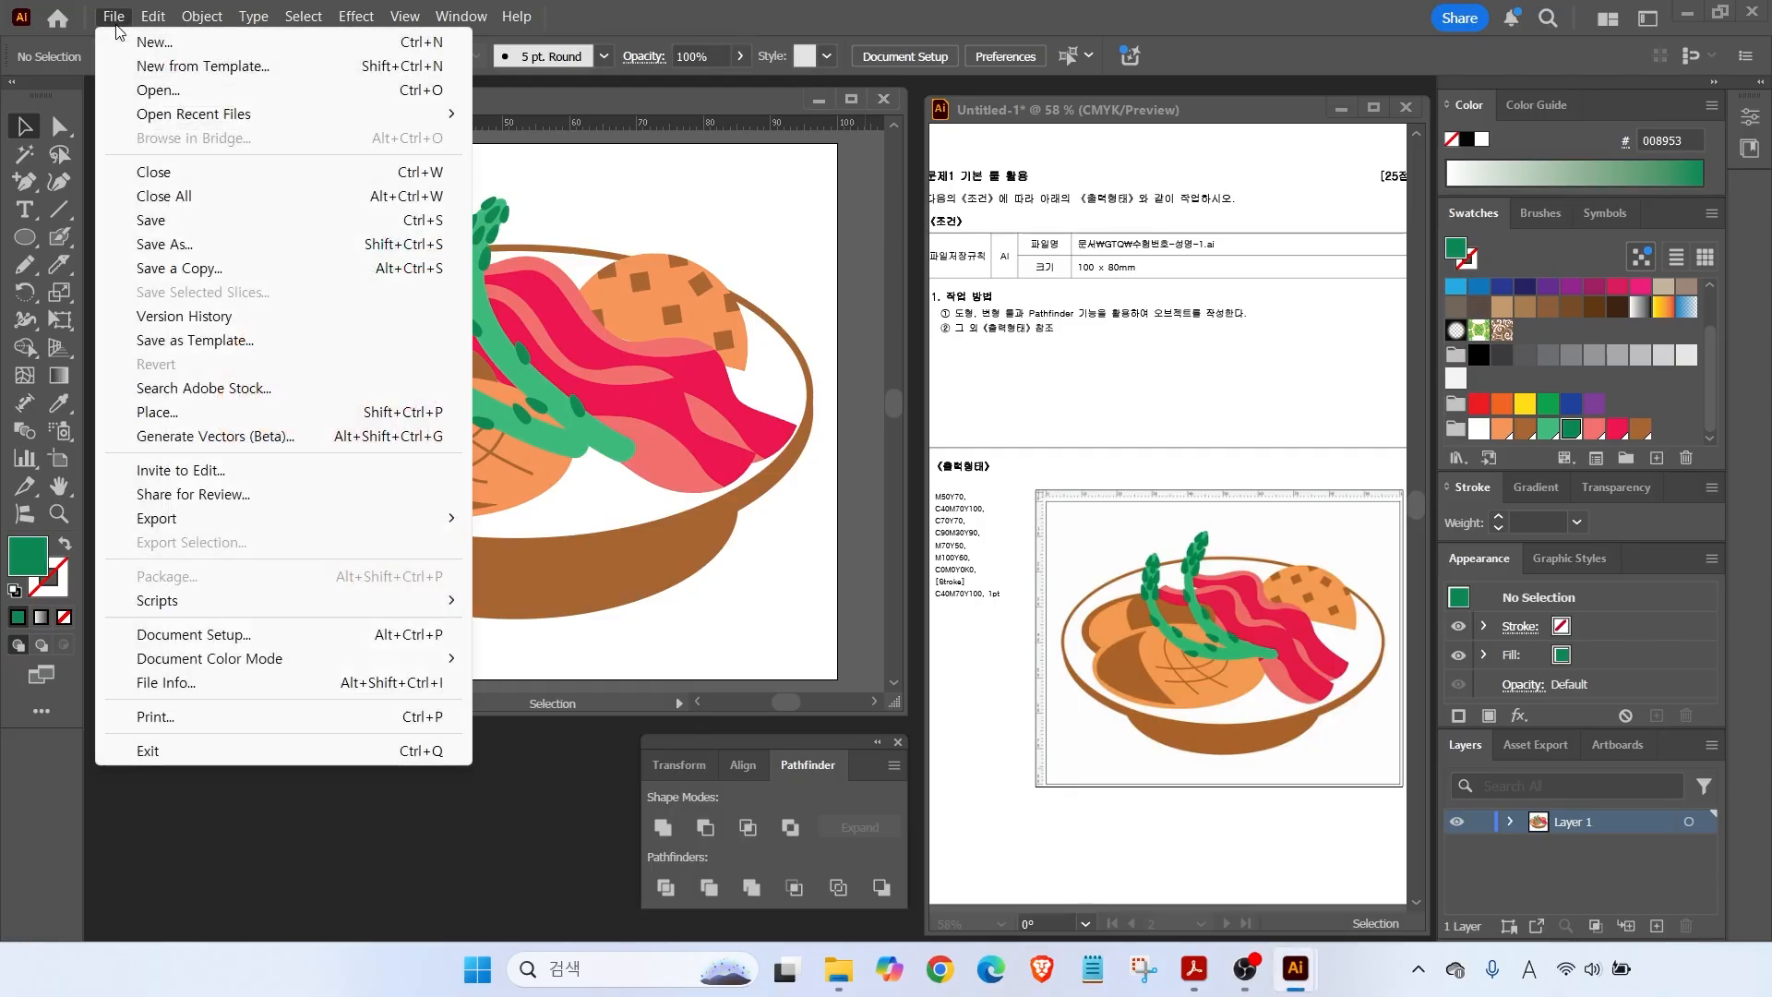
{"action": "left_click", "coordinate": [141, 224]}
{"action": "left_click", "coordinate": [736, 466]}
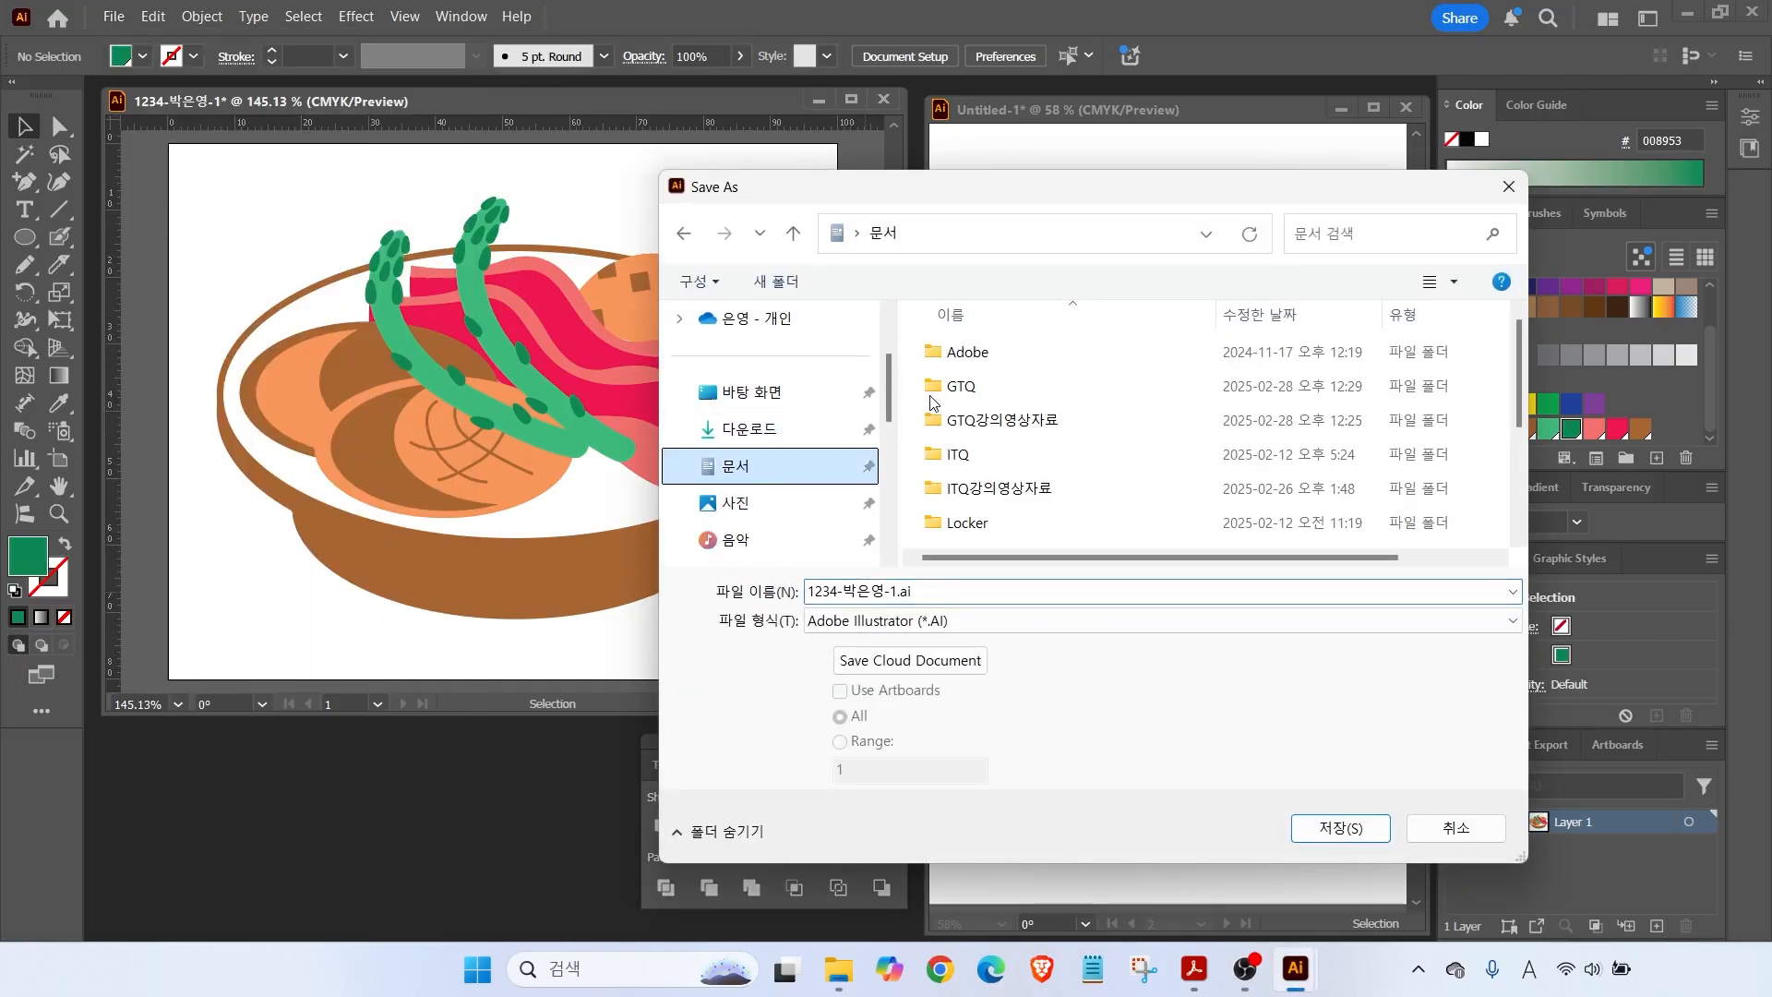
{"action": "double_click", "coordinate": [956, 384]}
{"action": "key", "text": "ctrl"}
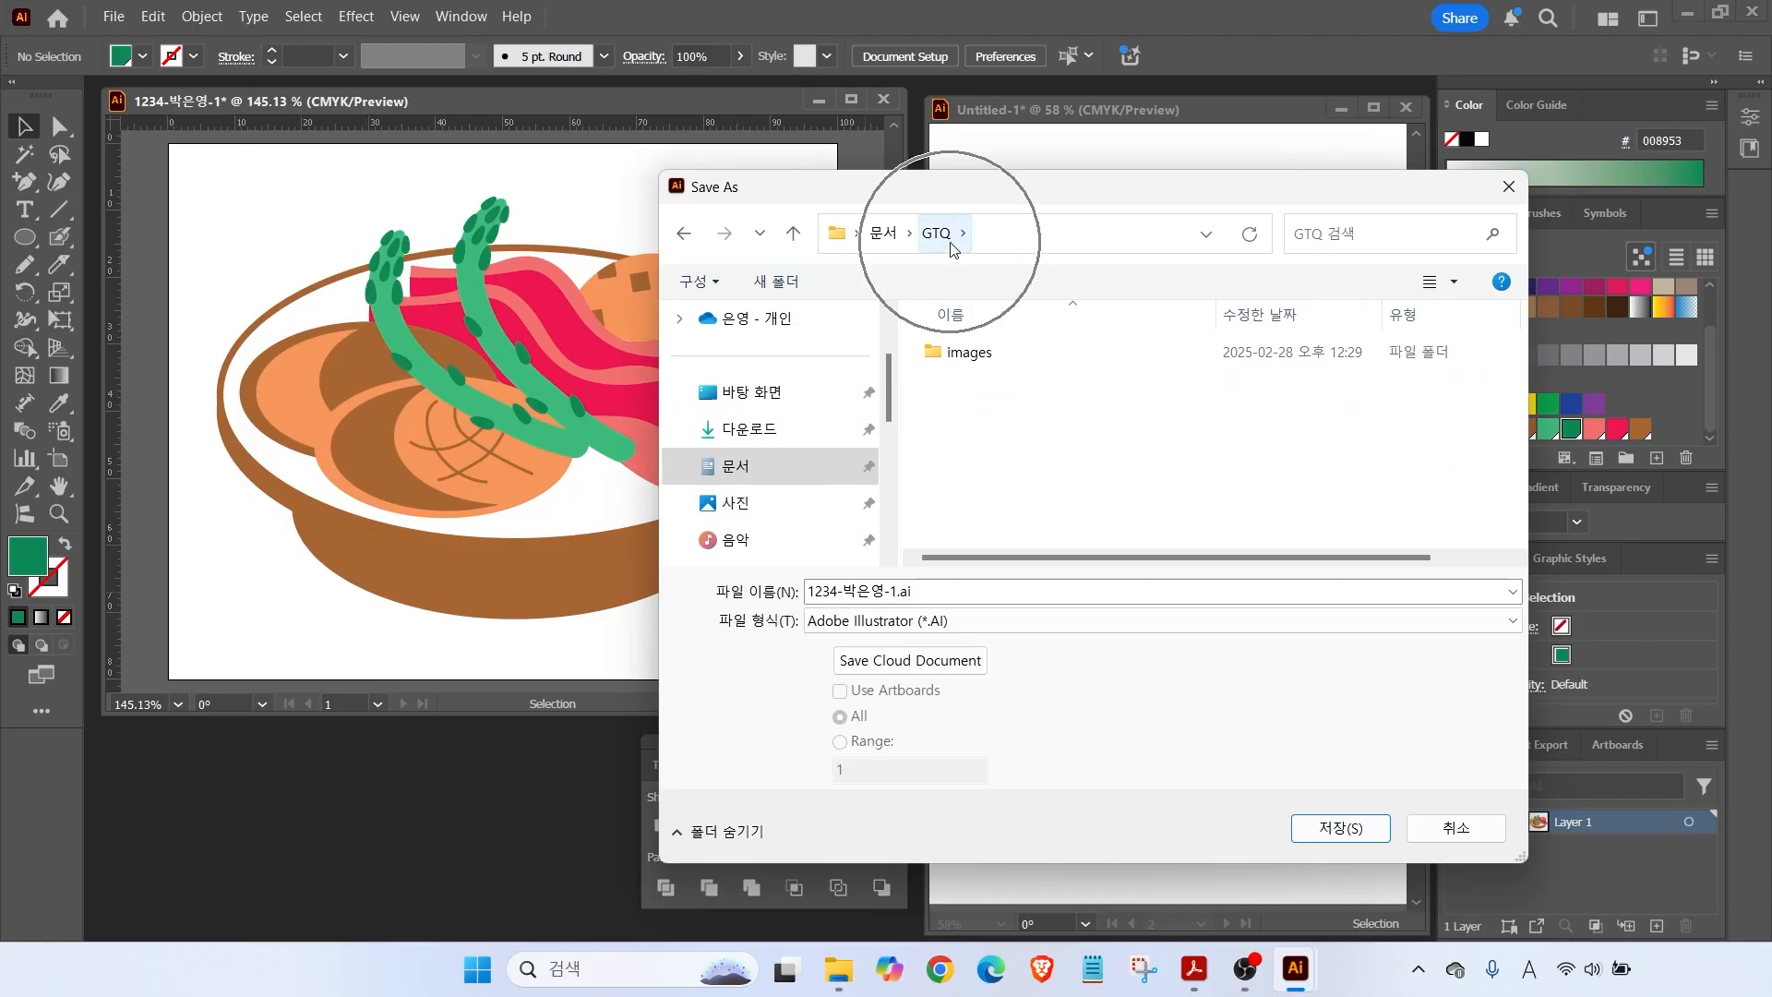
{"action": "key", "text": "ctrl"}
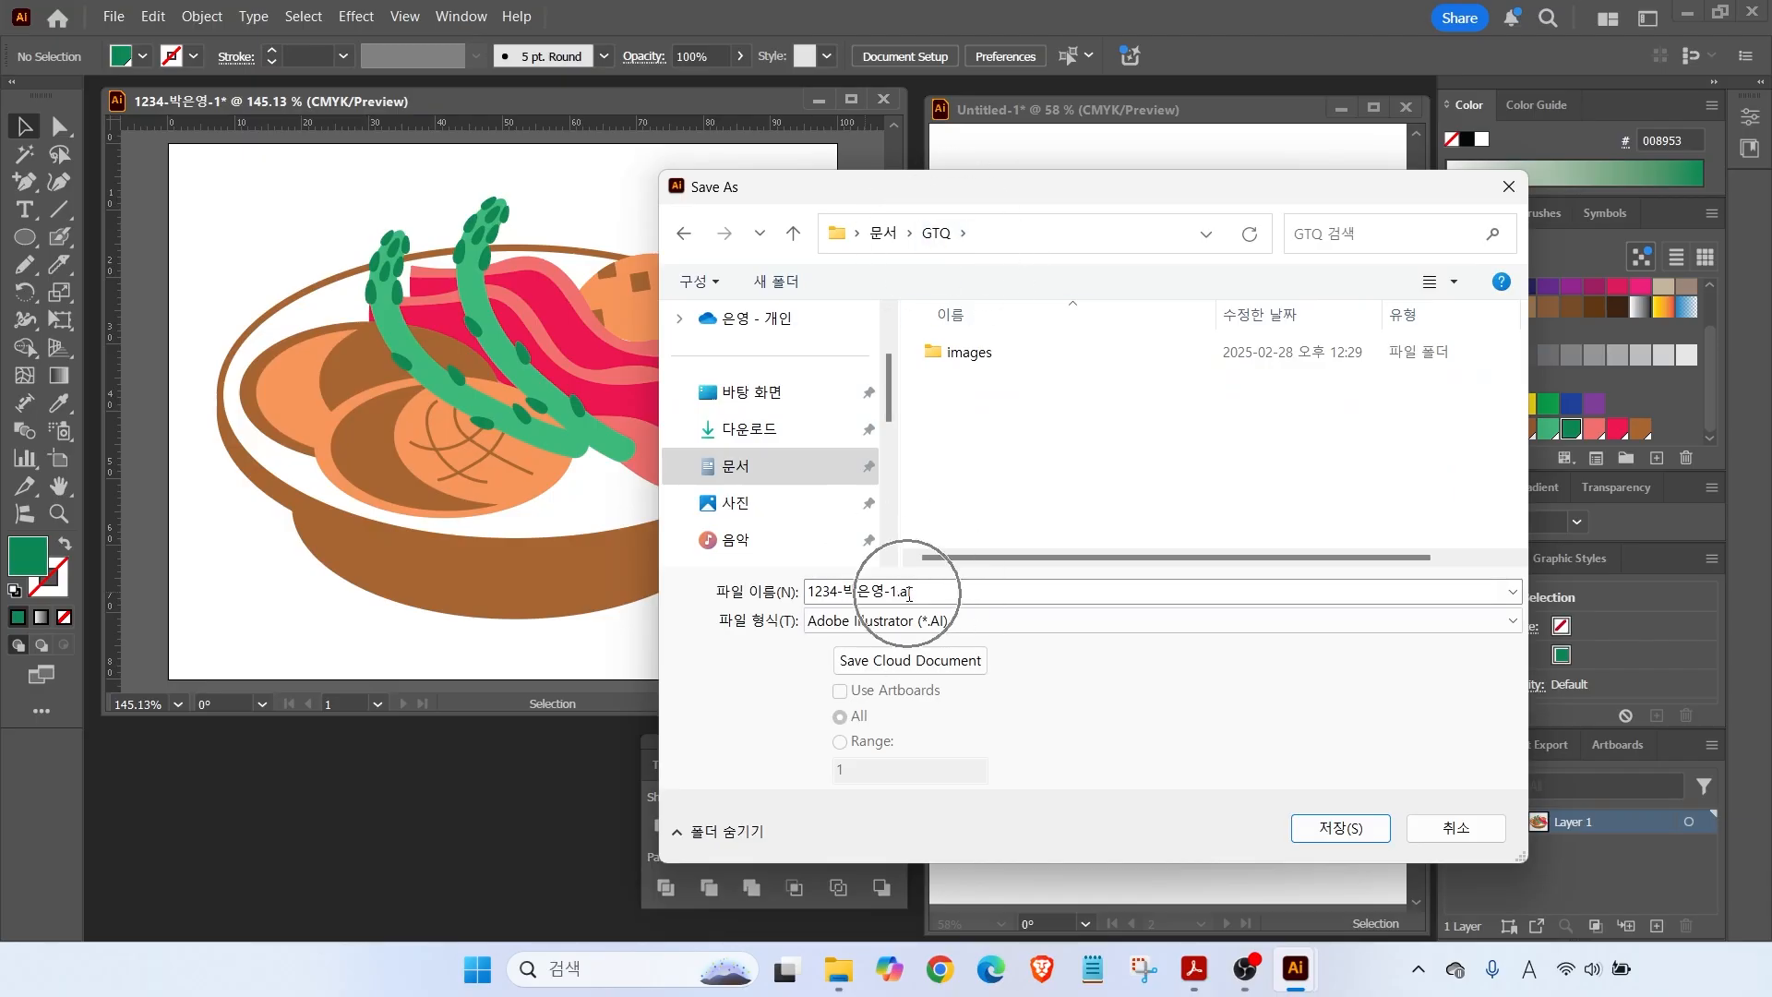
{"action": "left_click", "coordinate": [1297, 825]}
{"action": "left_click", "coordinate": [960, 816]}
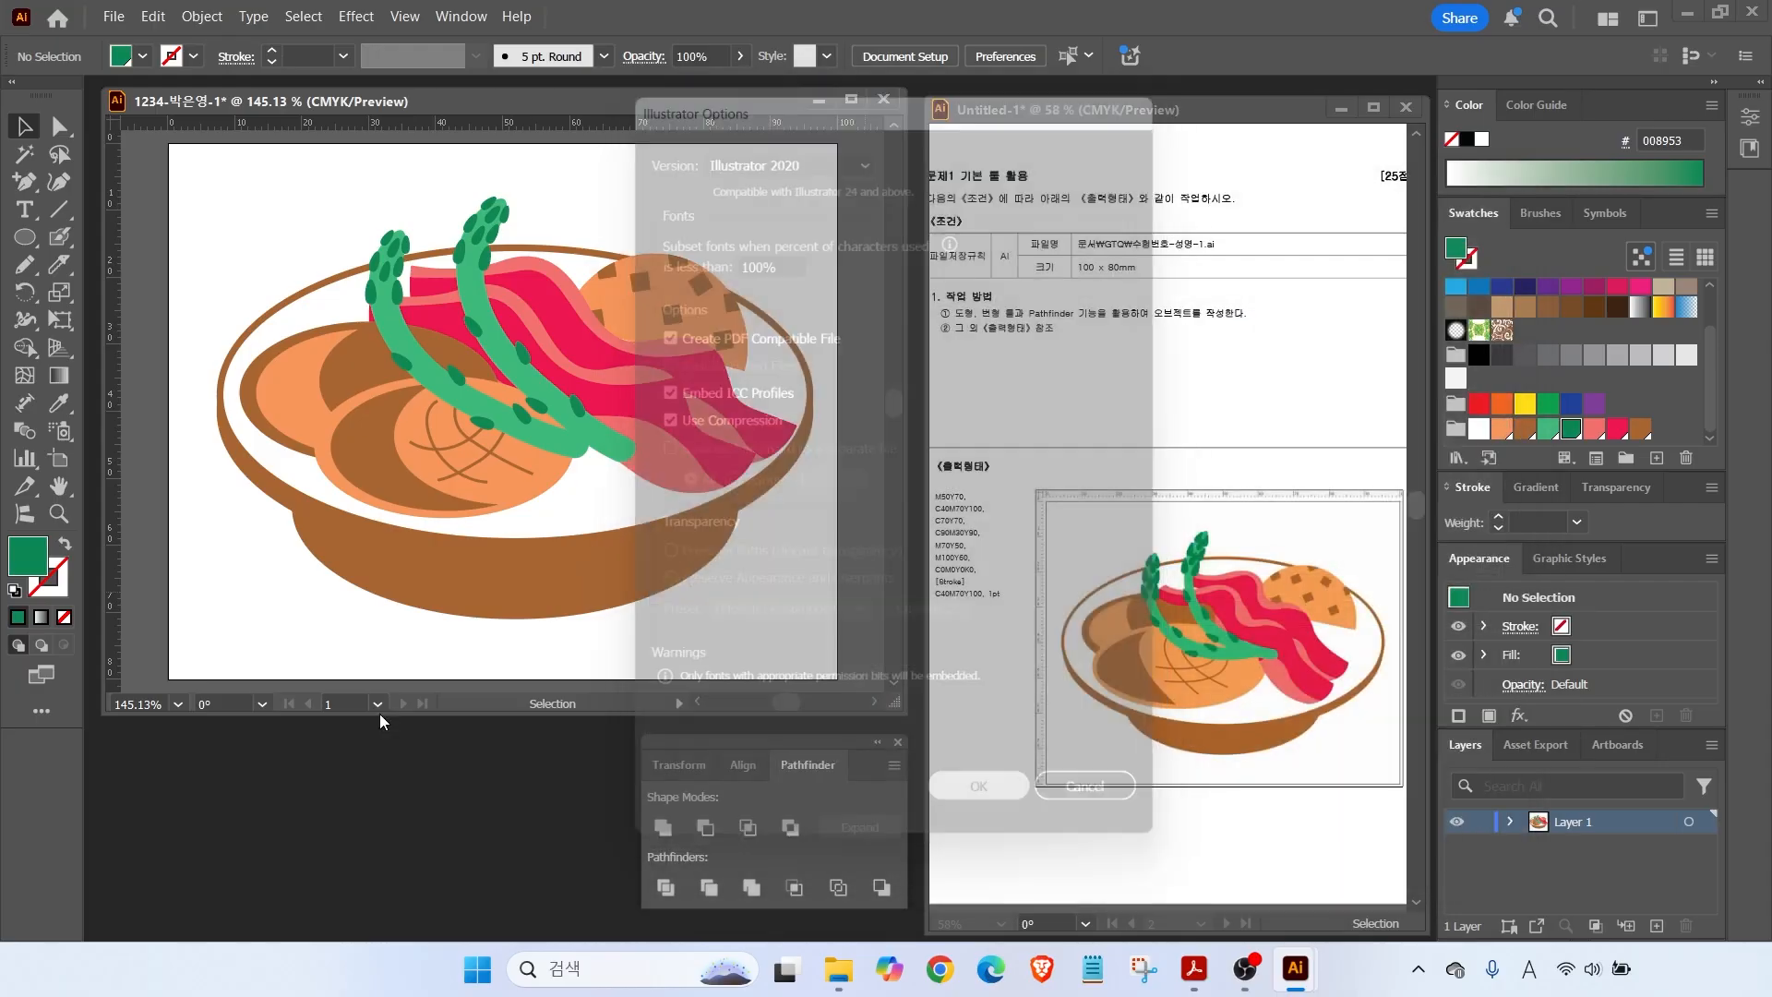
{"action": "key", "text": "ctrl+w"}
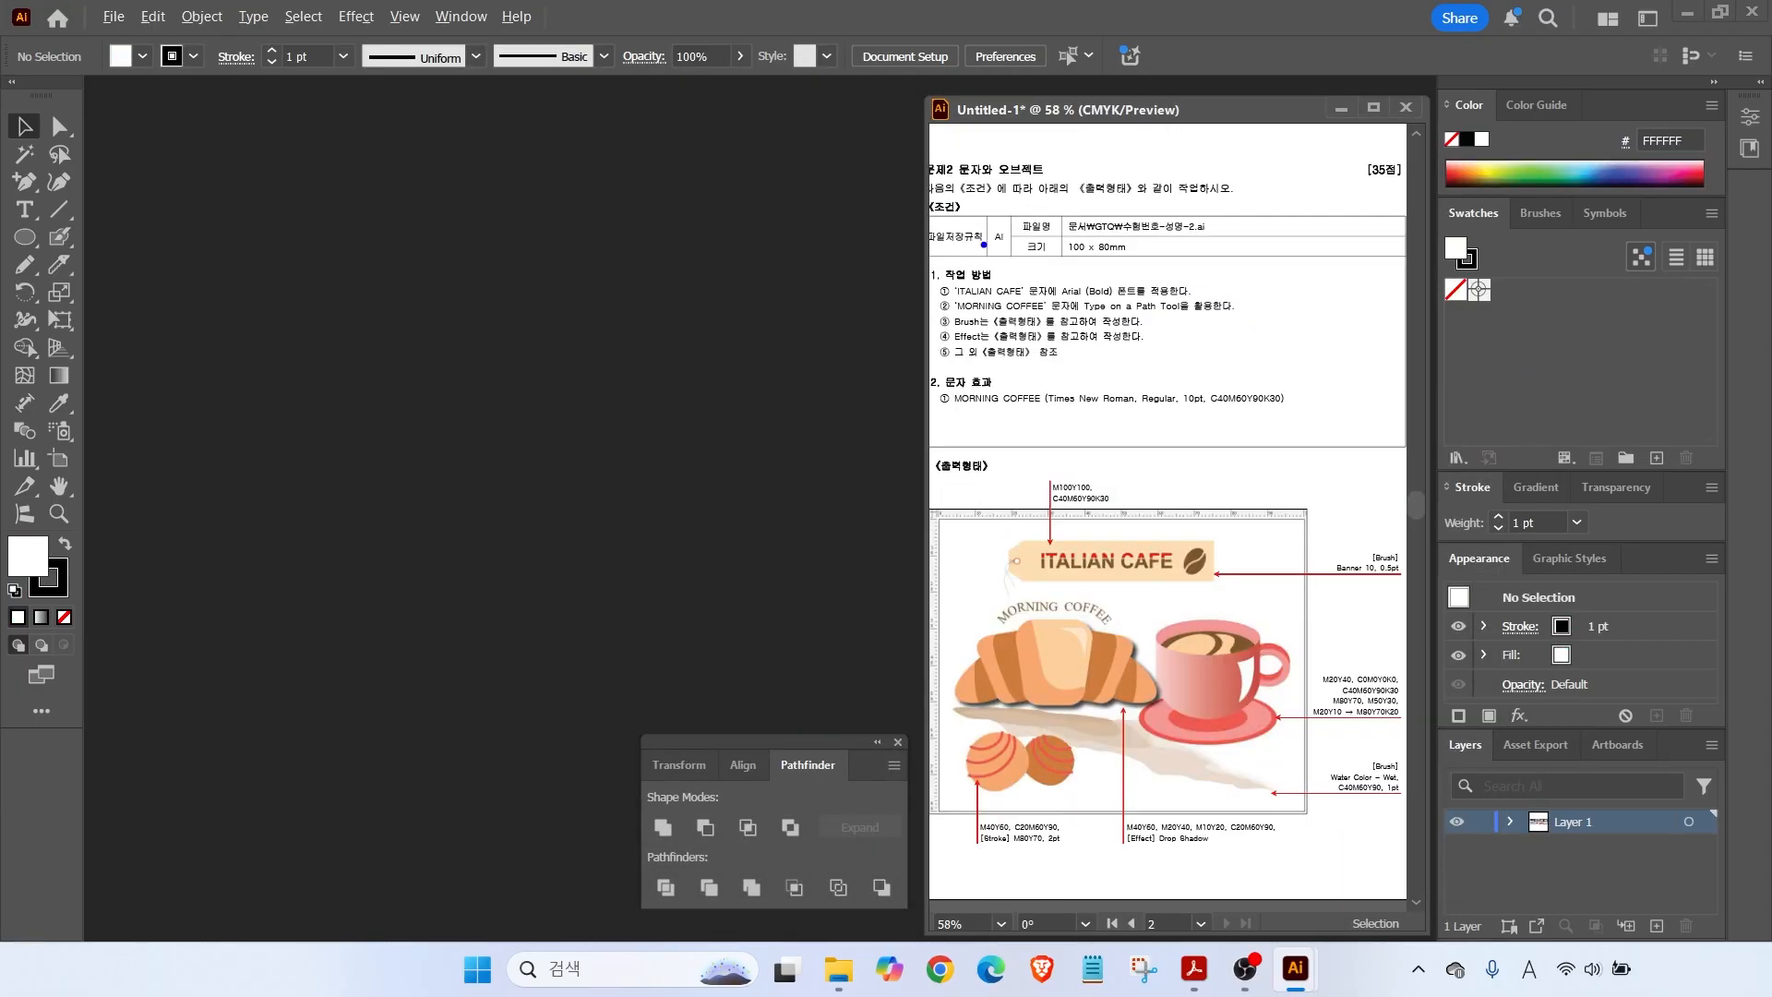
Create a new 100 × 80 mm CMYK document named with the examinee's number and name.
{"action": "left_click_drag", "start_coordinate": [1029, 208], "coordinate": [1223, 268]}
{"action": "key", "text": "Escape"}
{"action": "left_click", "coordinate": [115, 16]}
{"action": "left_click", "coordinate": [138, 41]}
{"action": "left_click", "coordinate": [1165, 206]}
{"action": "type", "text": "1234"}
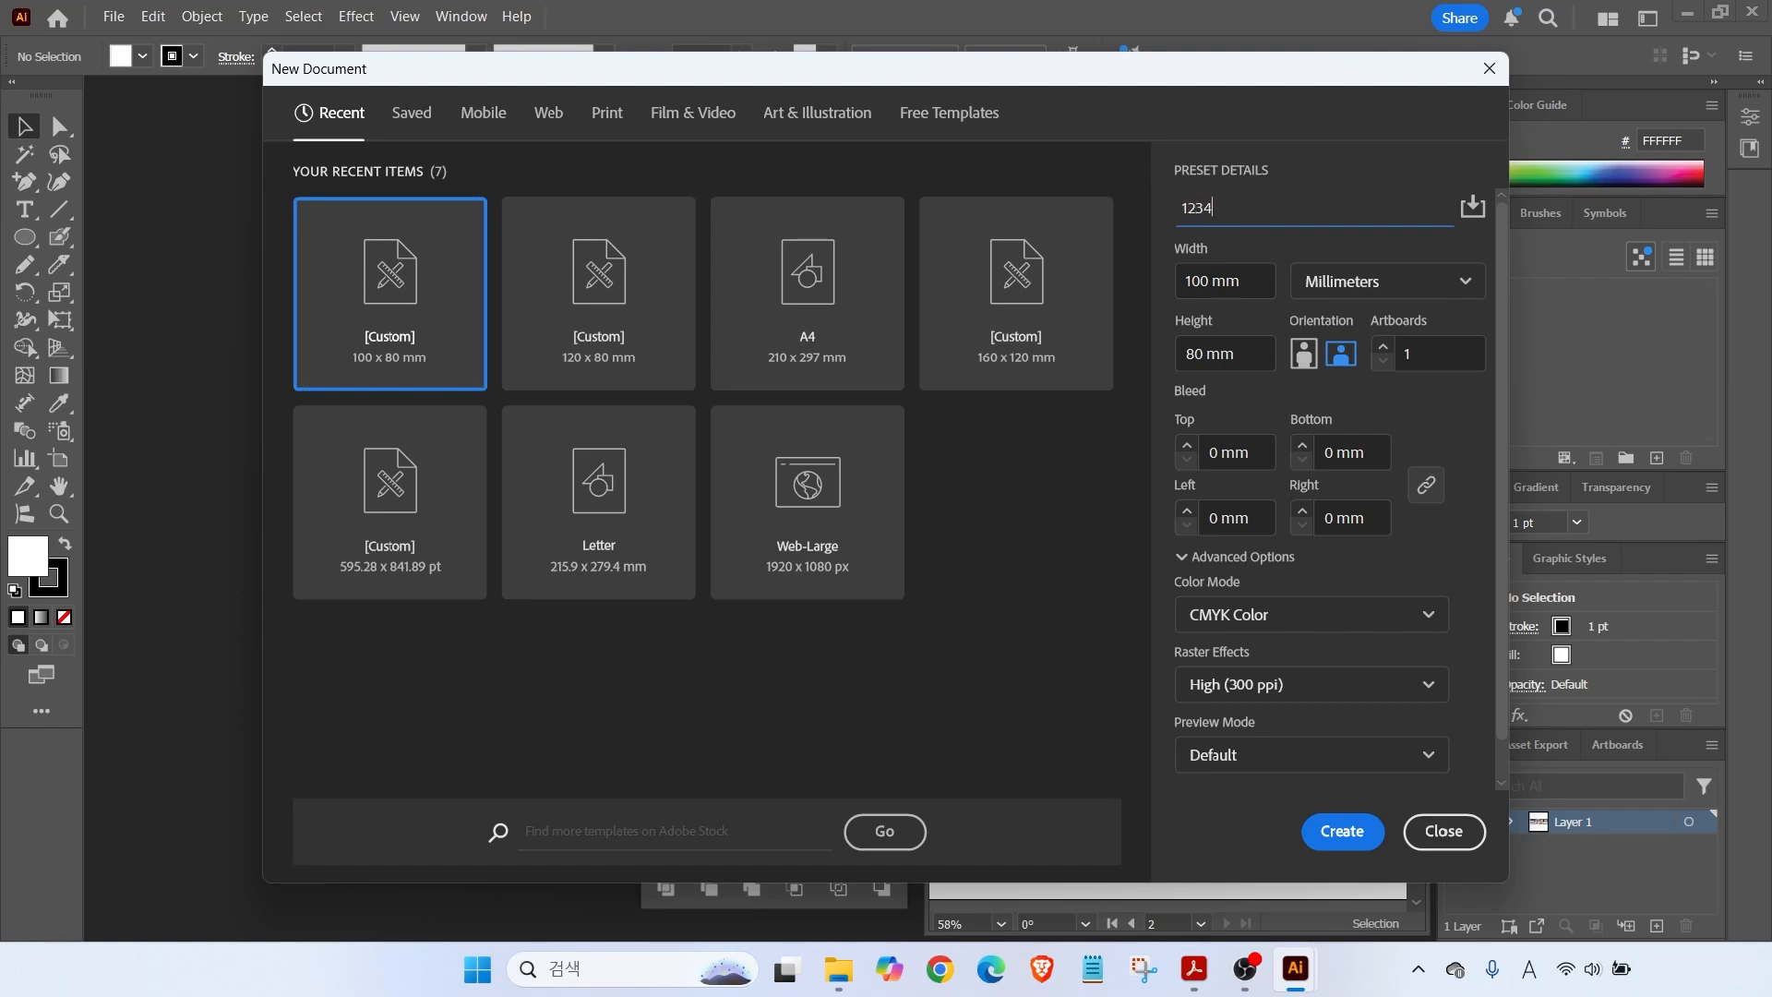
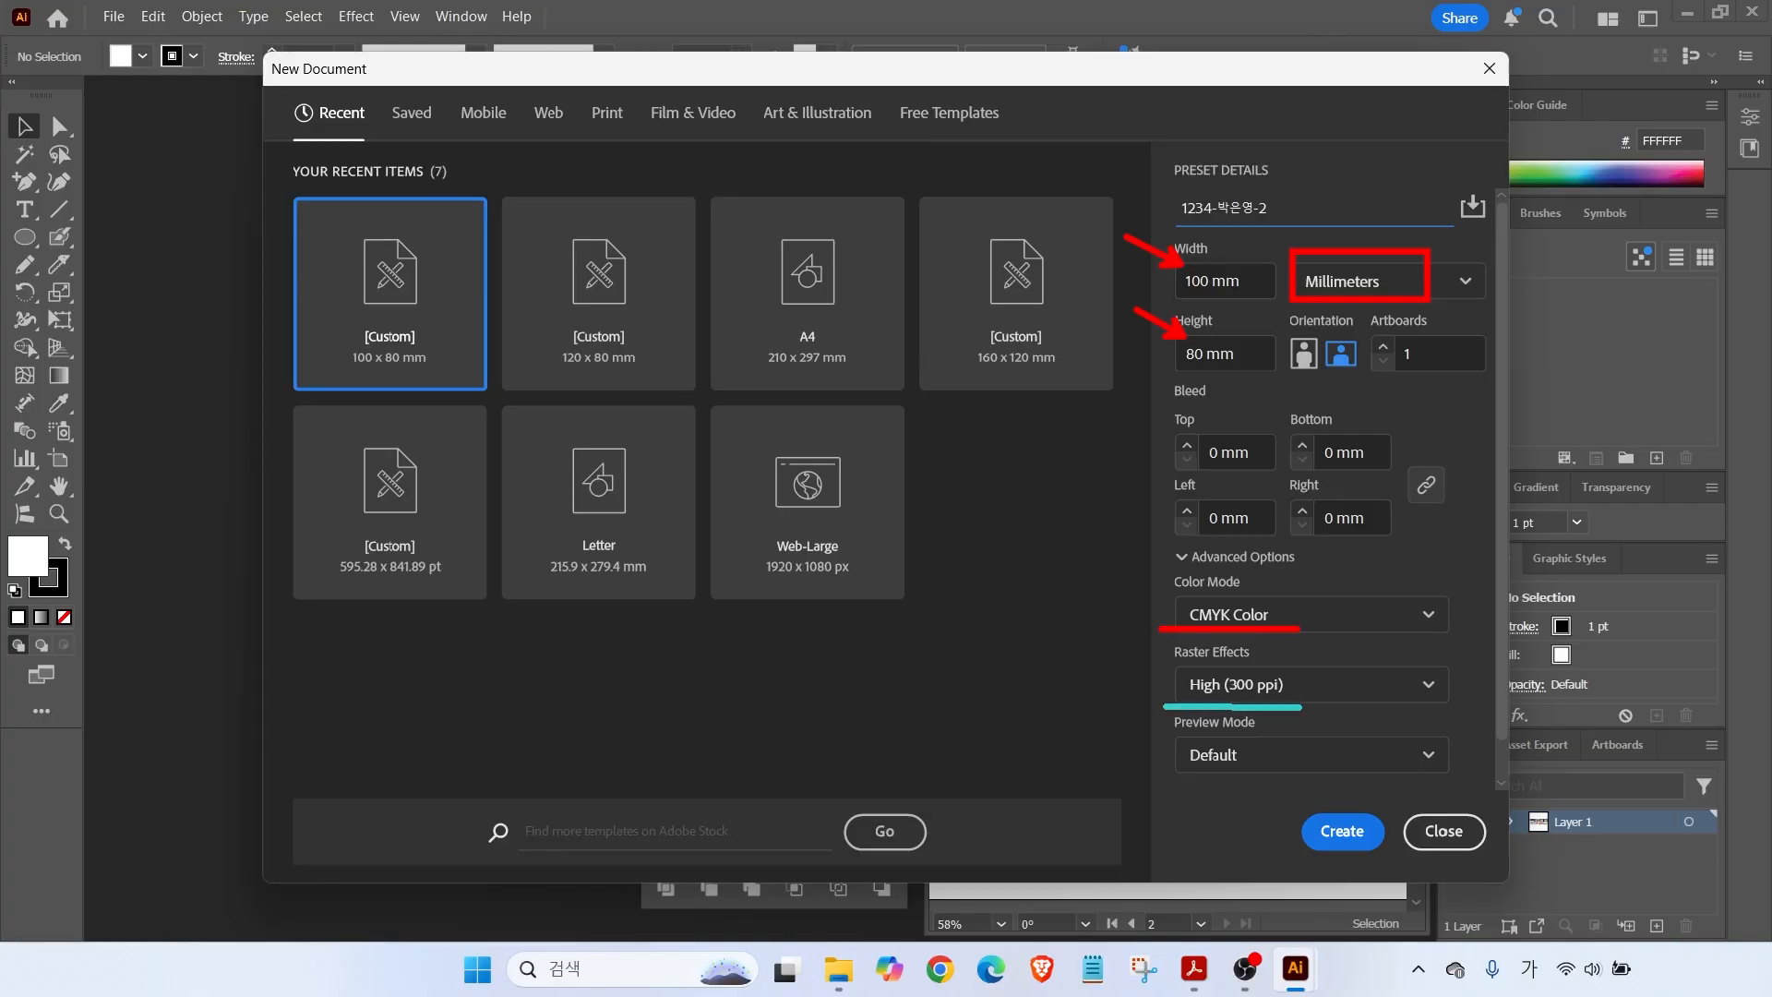
{"action": "key", "text": "Return"}
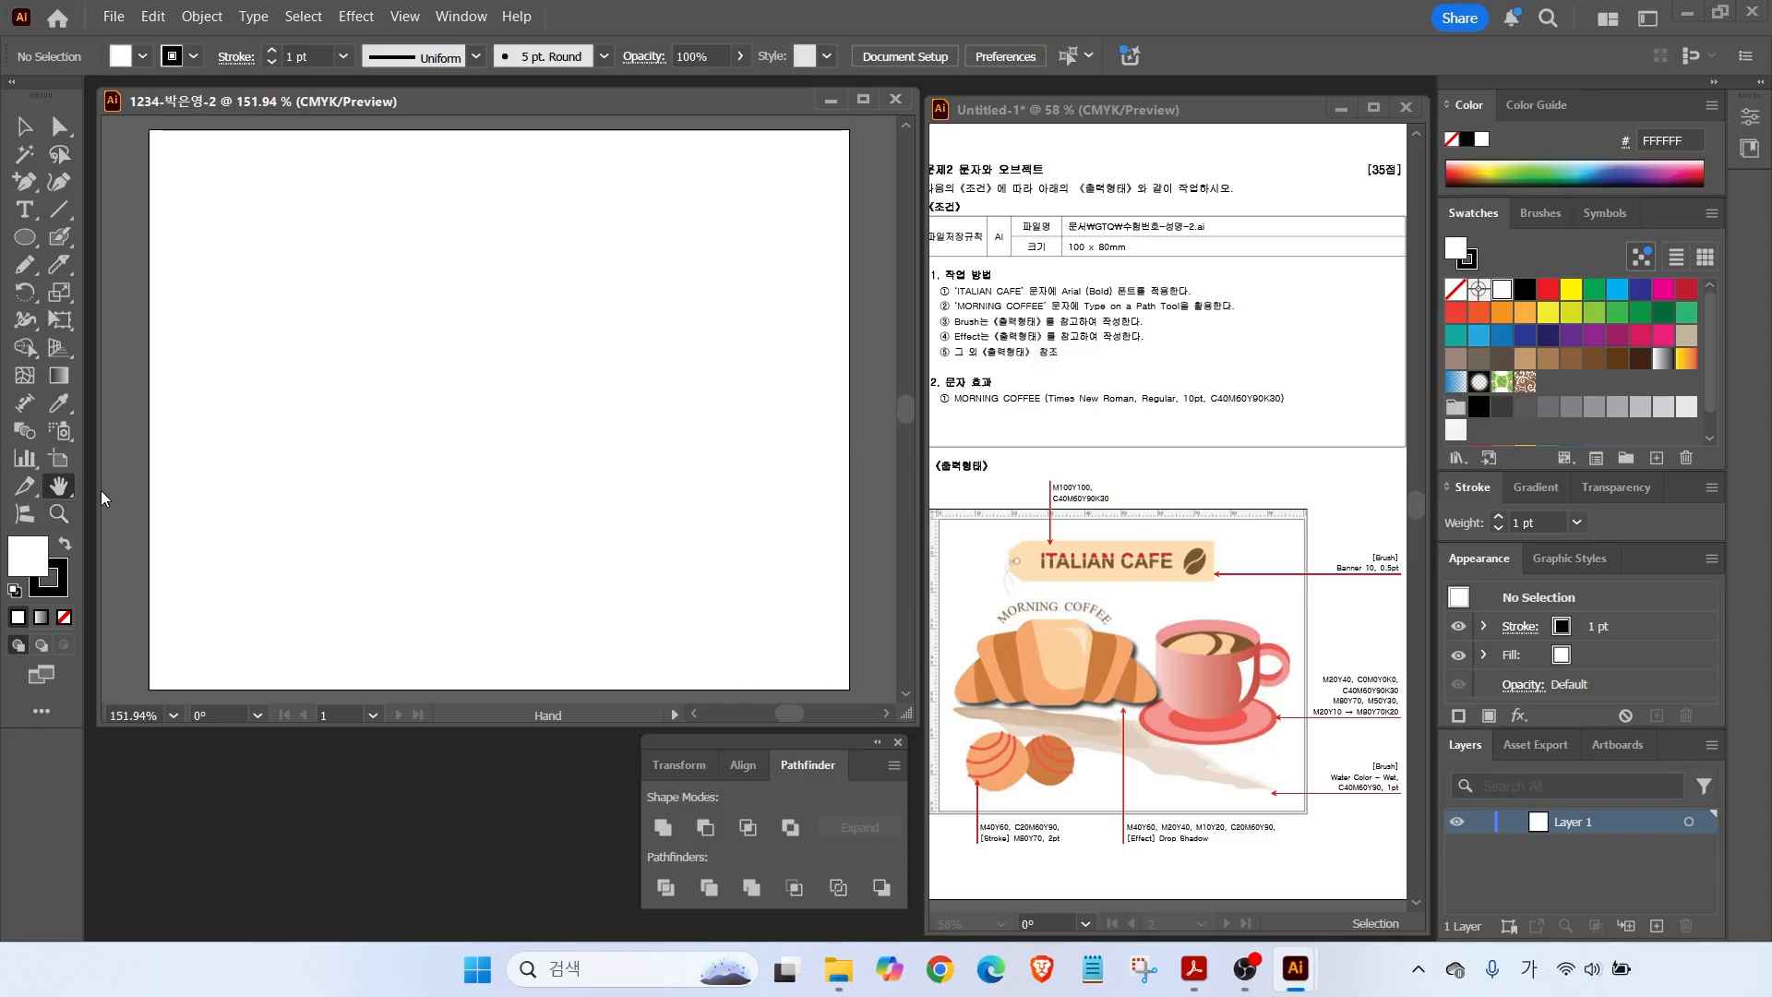
Turn on rulers with Ctrl+R and zoom out slightly on the empty artboard.
{"action": "key", "text": "ctrl+r"}
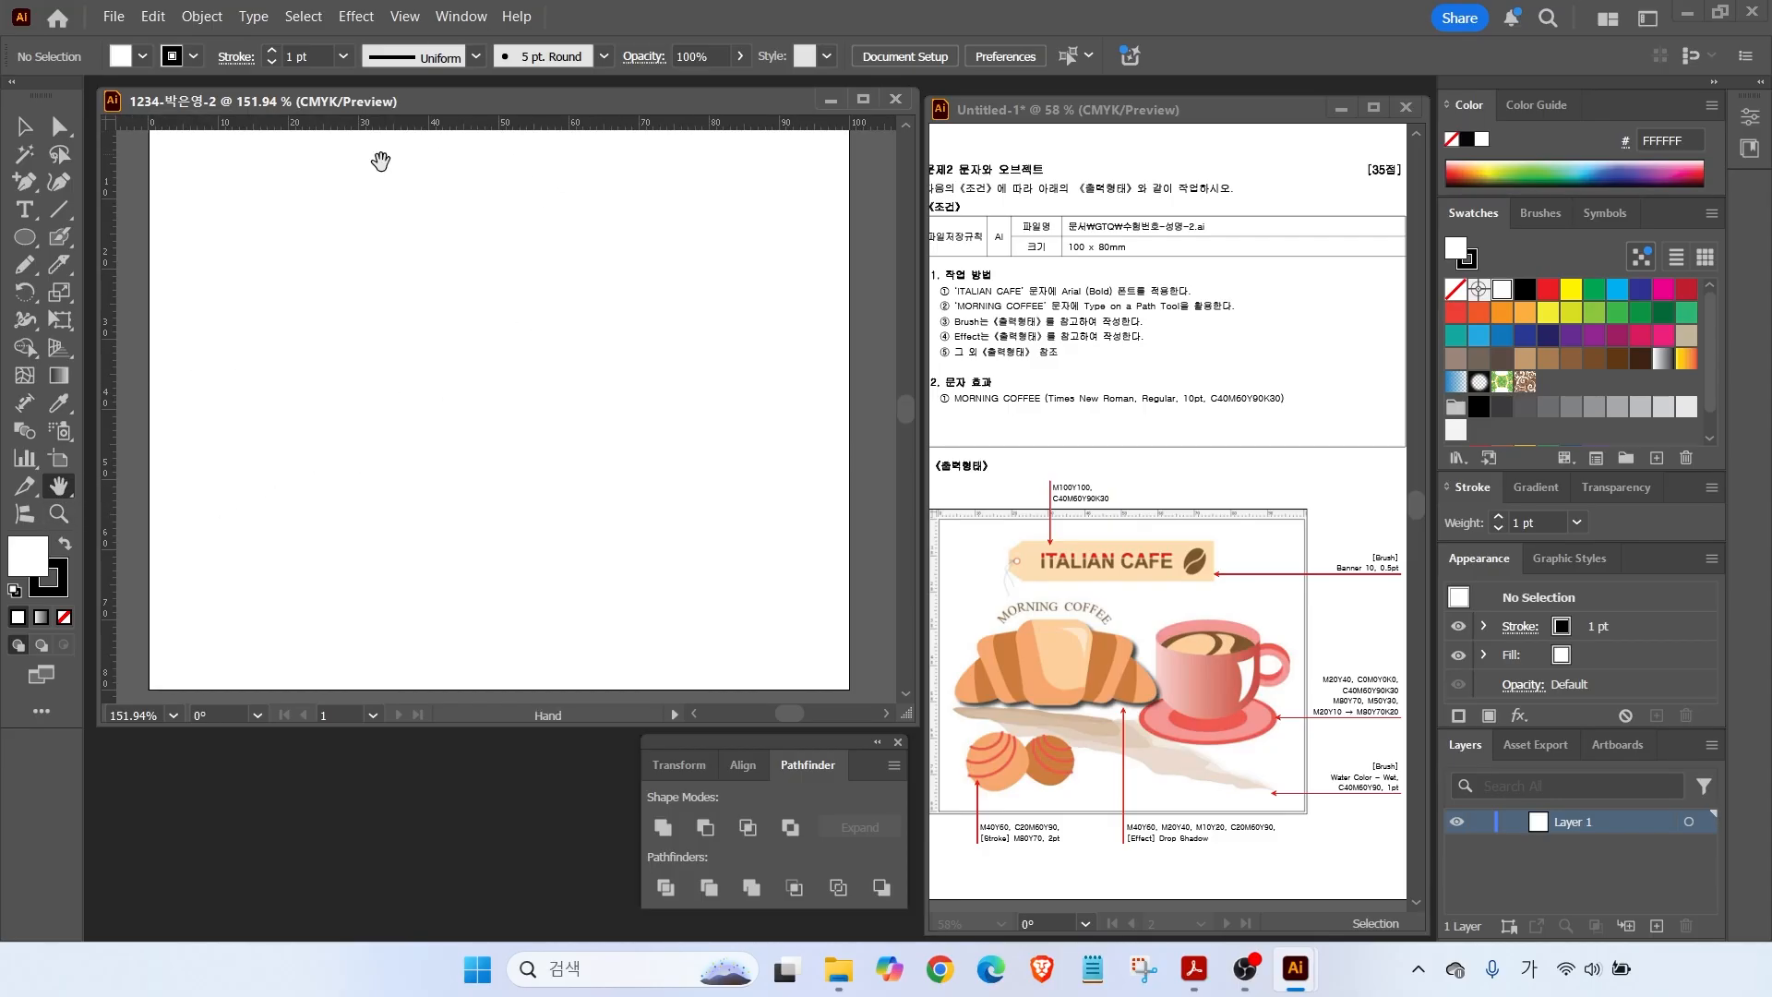
{"action": "scroll", "coordinate": [553, 505], "scroll_direction": "down", "scroll_amount": 1}
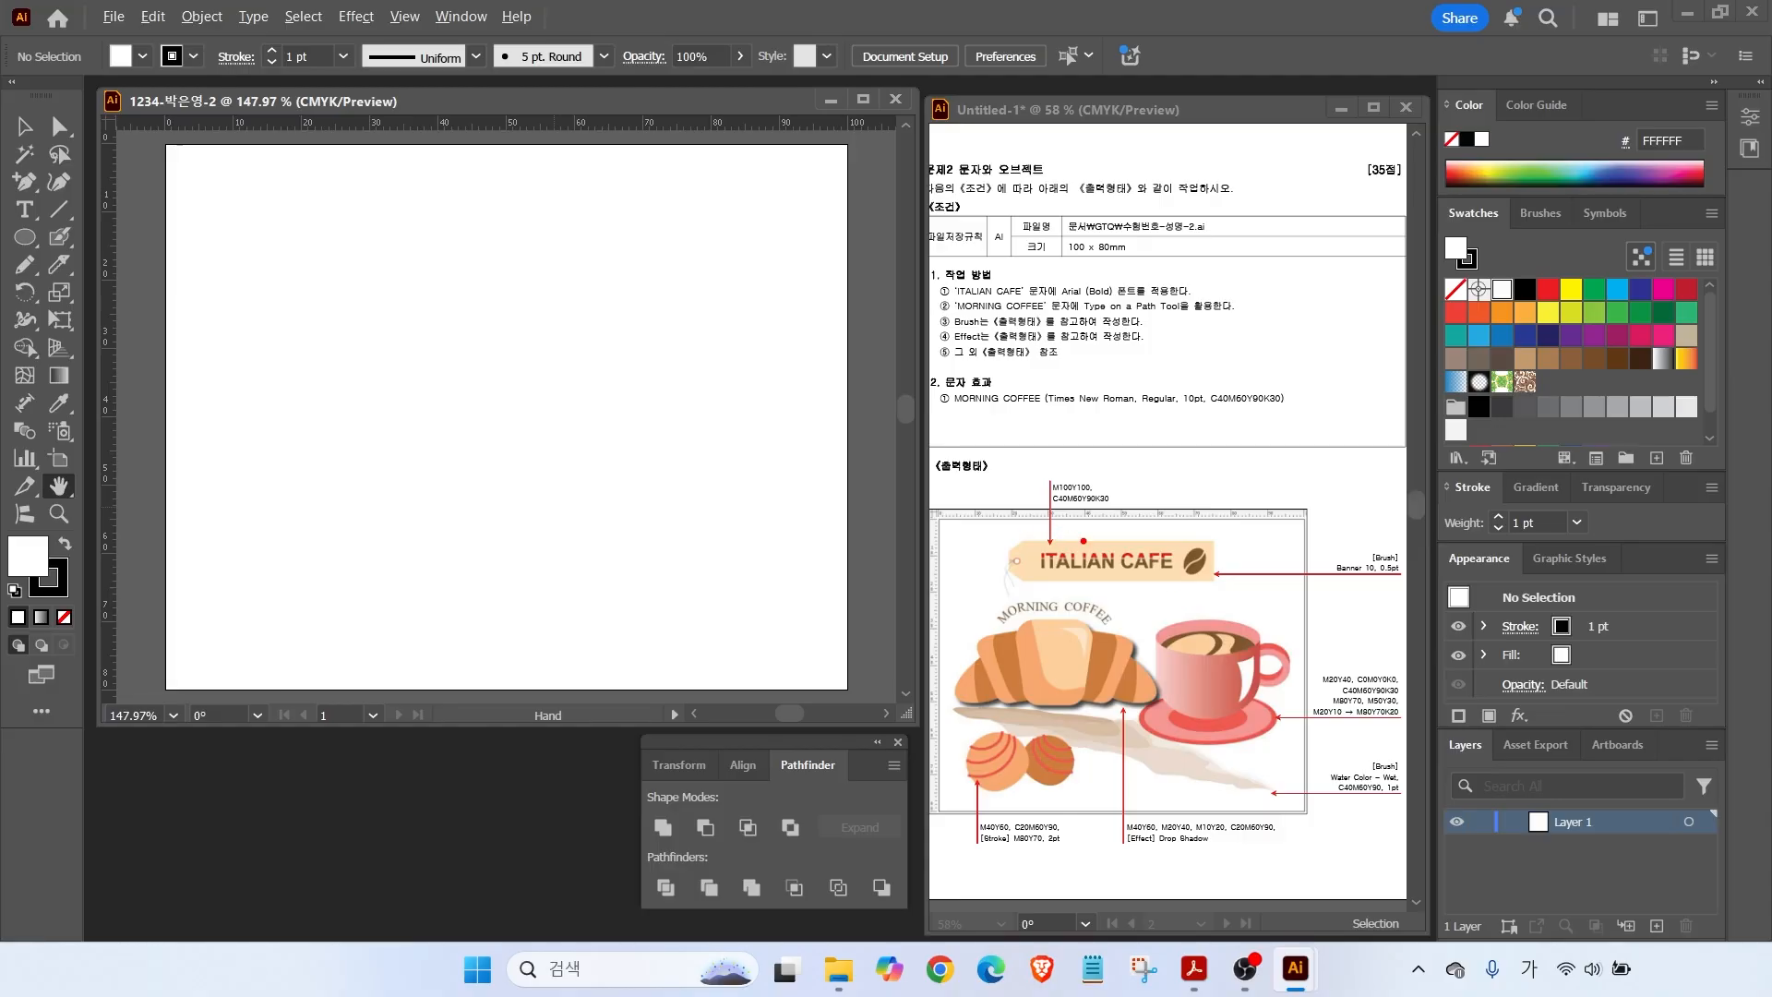
{"action": "mouse_move", "coordinate": [1113, 519]}
{"action": "left_mouse_down"}
{"action": "mouse_move", "coordinate": [1028, 492]}
{"action": "mouse_move", "coordinate": [1111, 480]}
{"action": "left_mouse_up"}
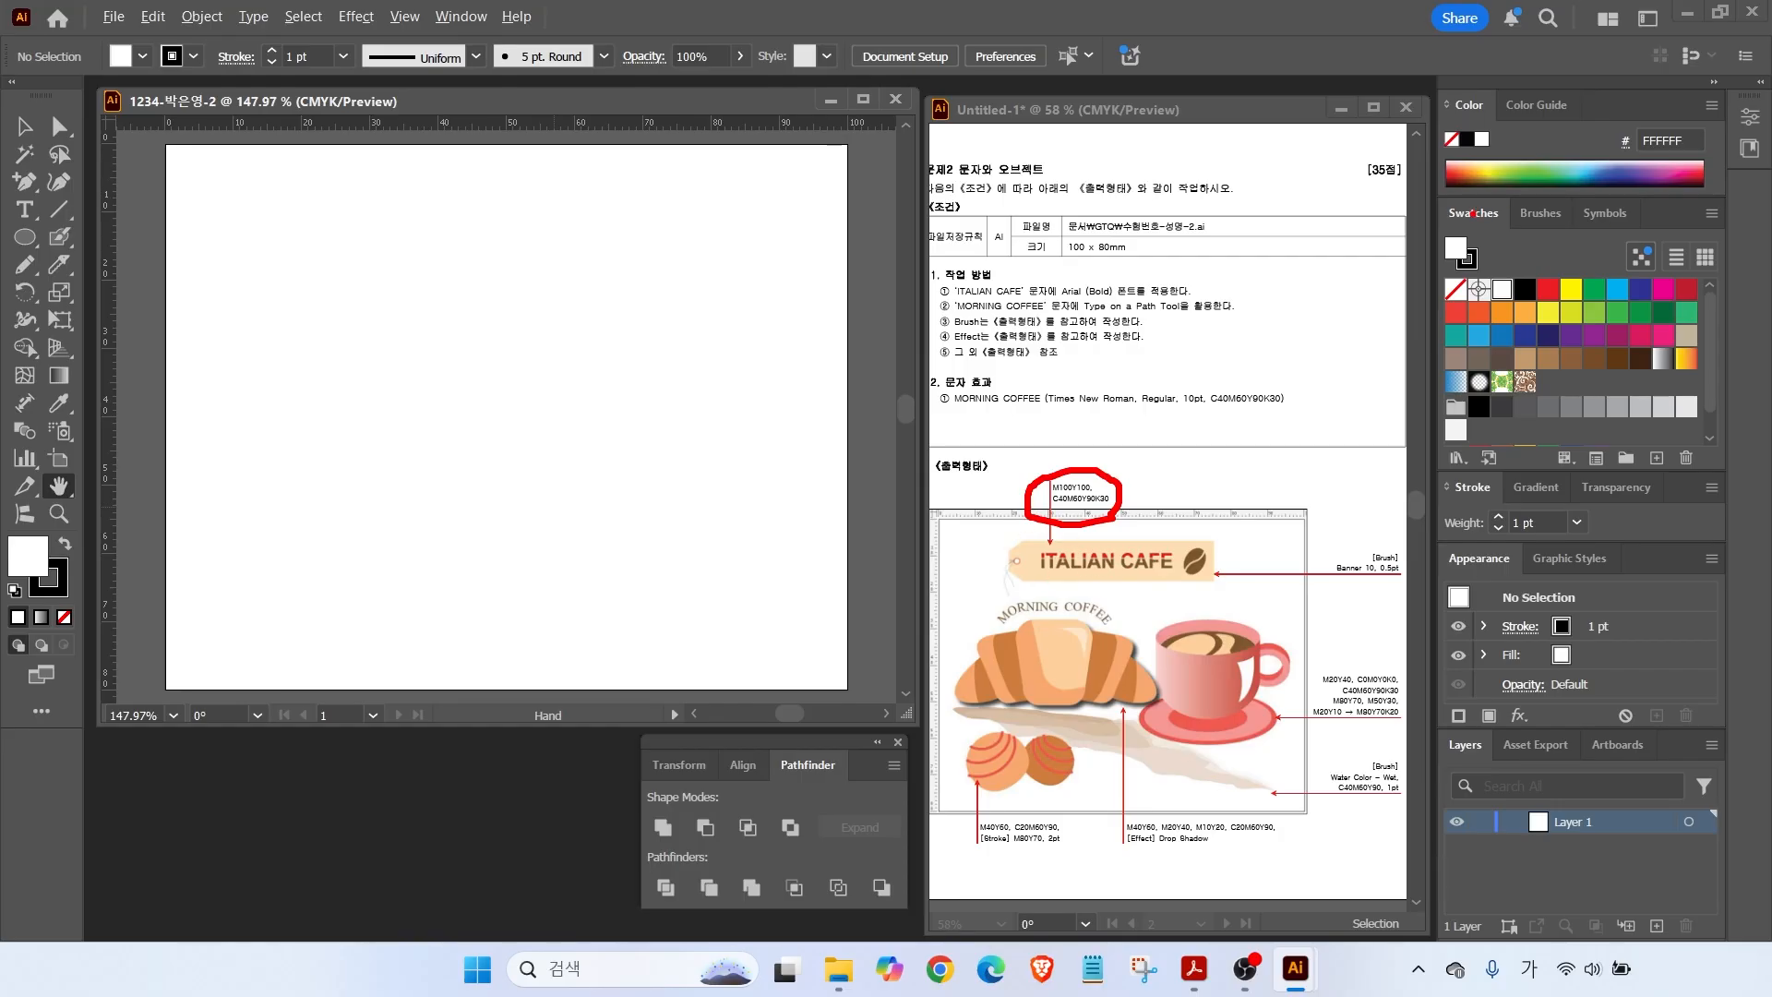
{"action": "key", "text": "Escape"}
{"action": "key", "text": "ctrl"}
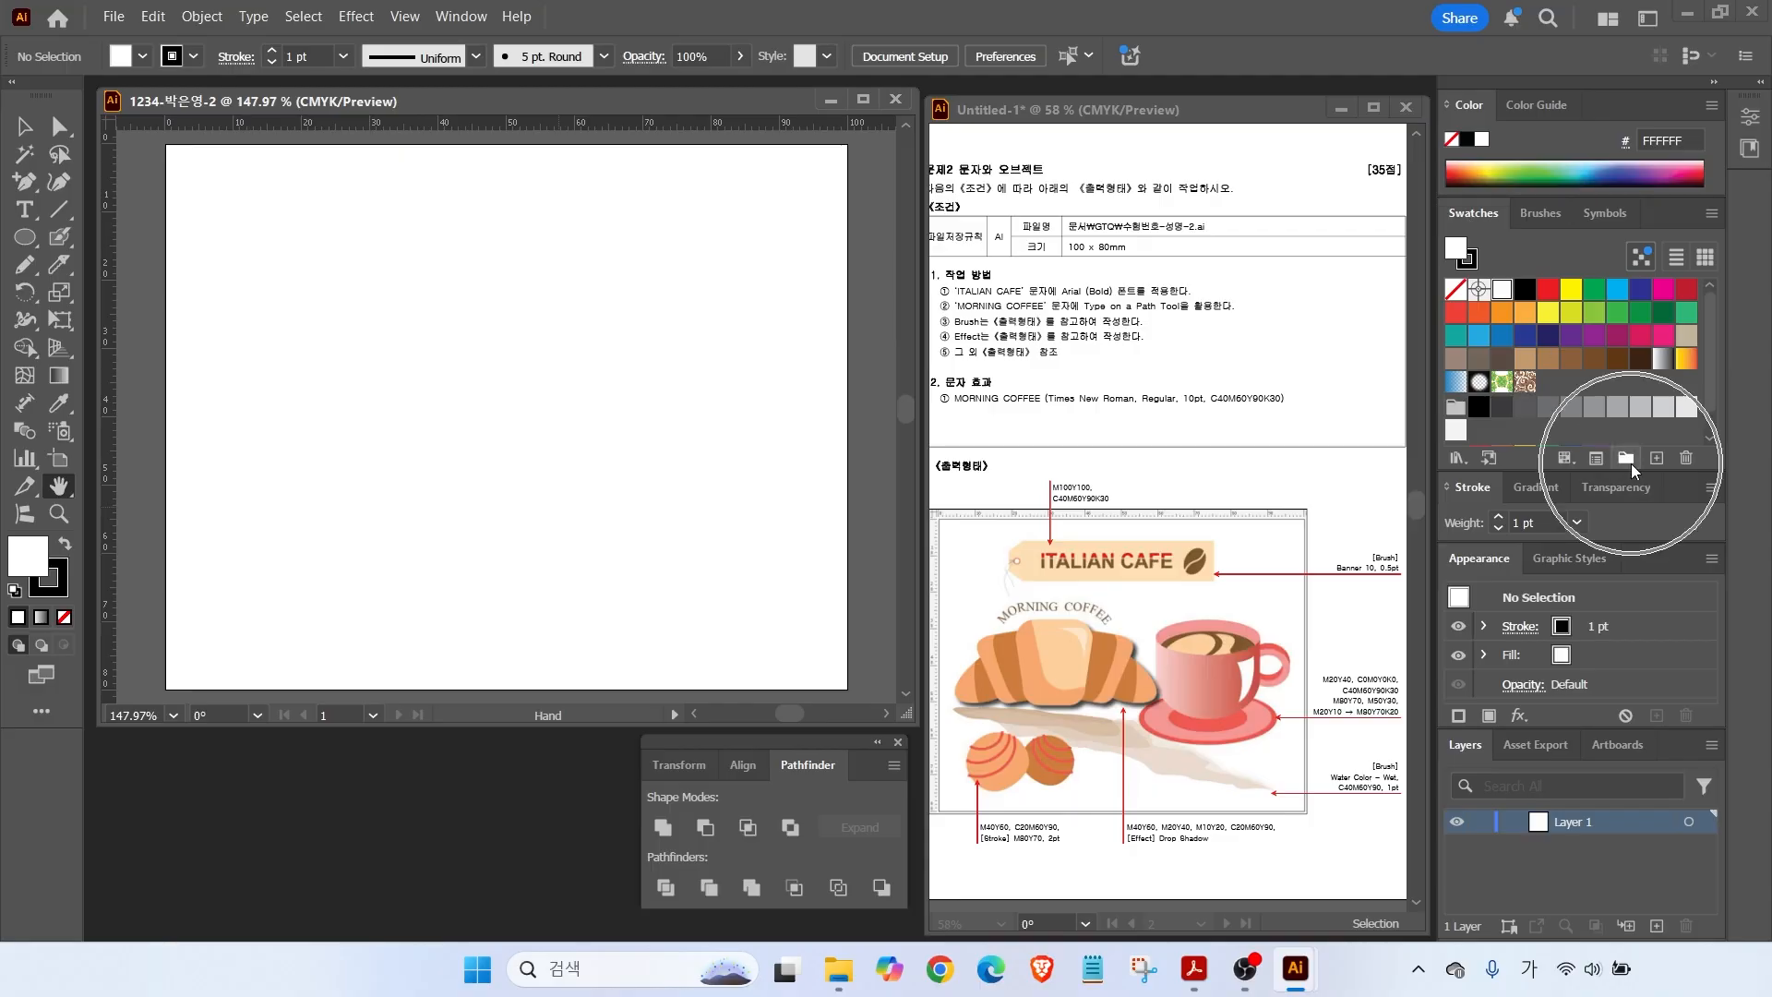
Create a new swatch group and add a red C0 M100 Y100 K0 swatch.
{"action": "left_click", "coordinate": [1628, 460]}
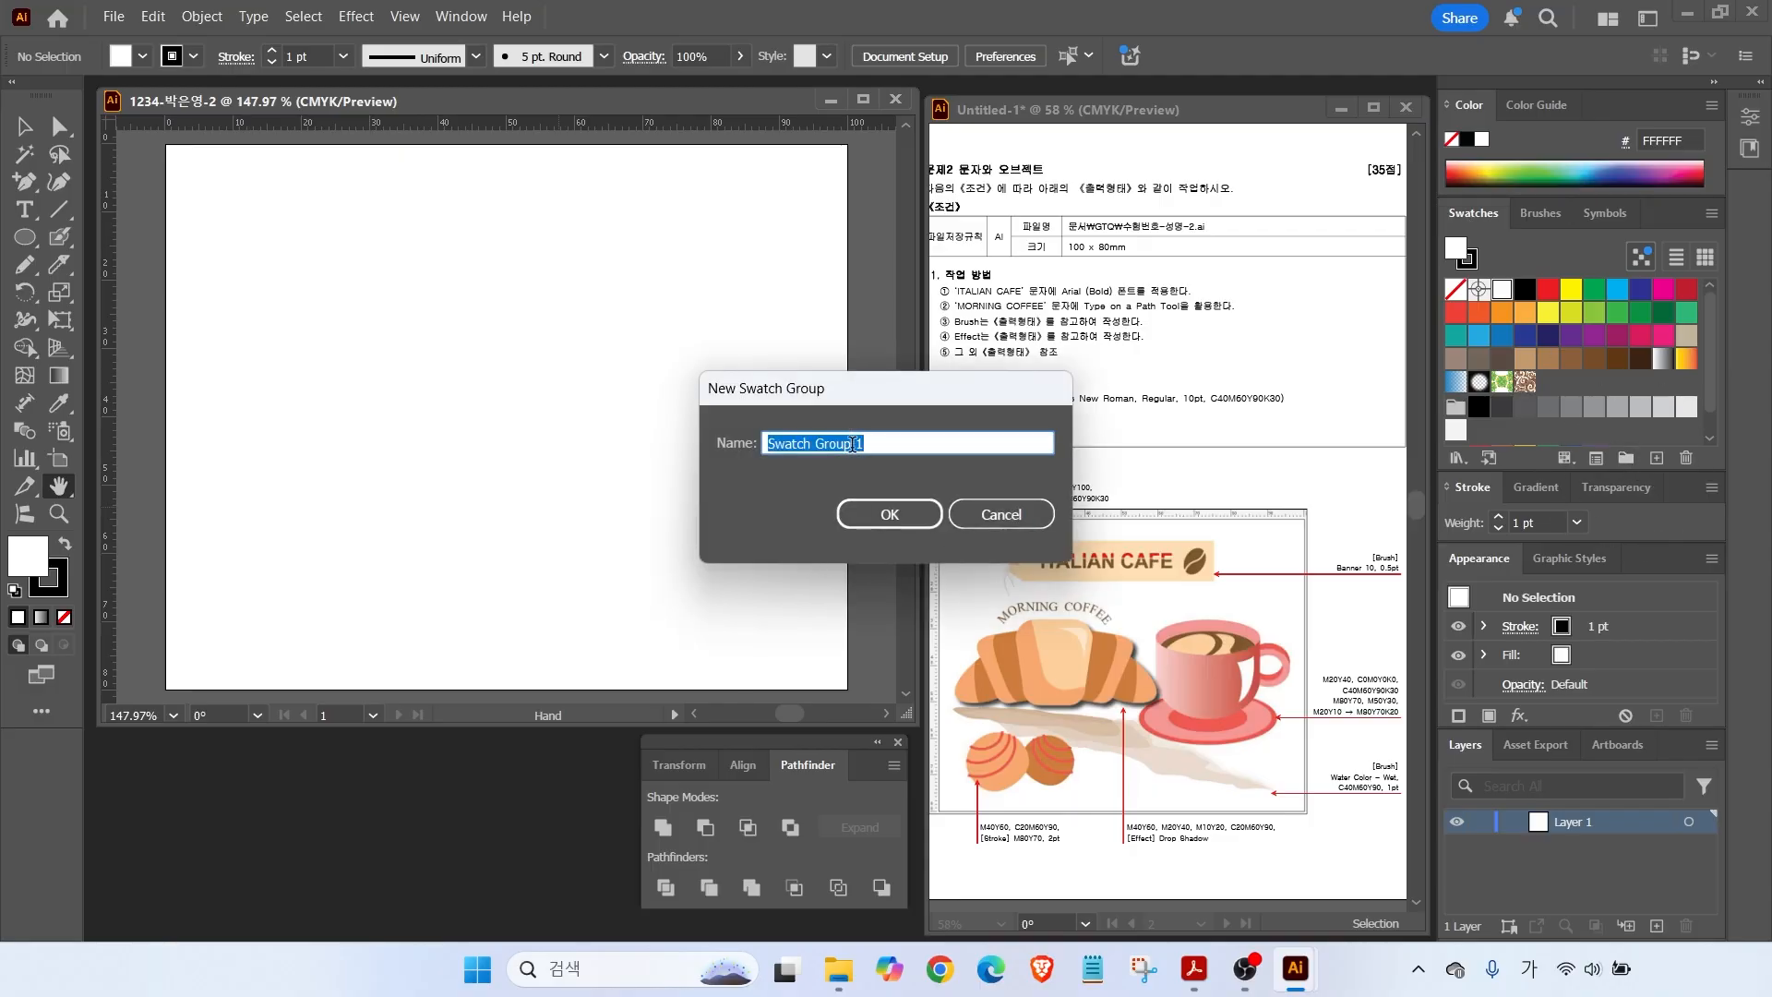
{"action": "left_click", "coordinate": [879, 510]}
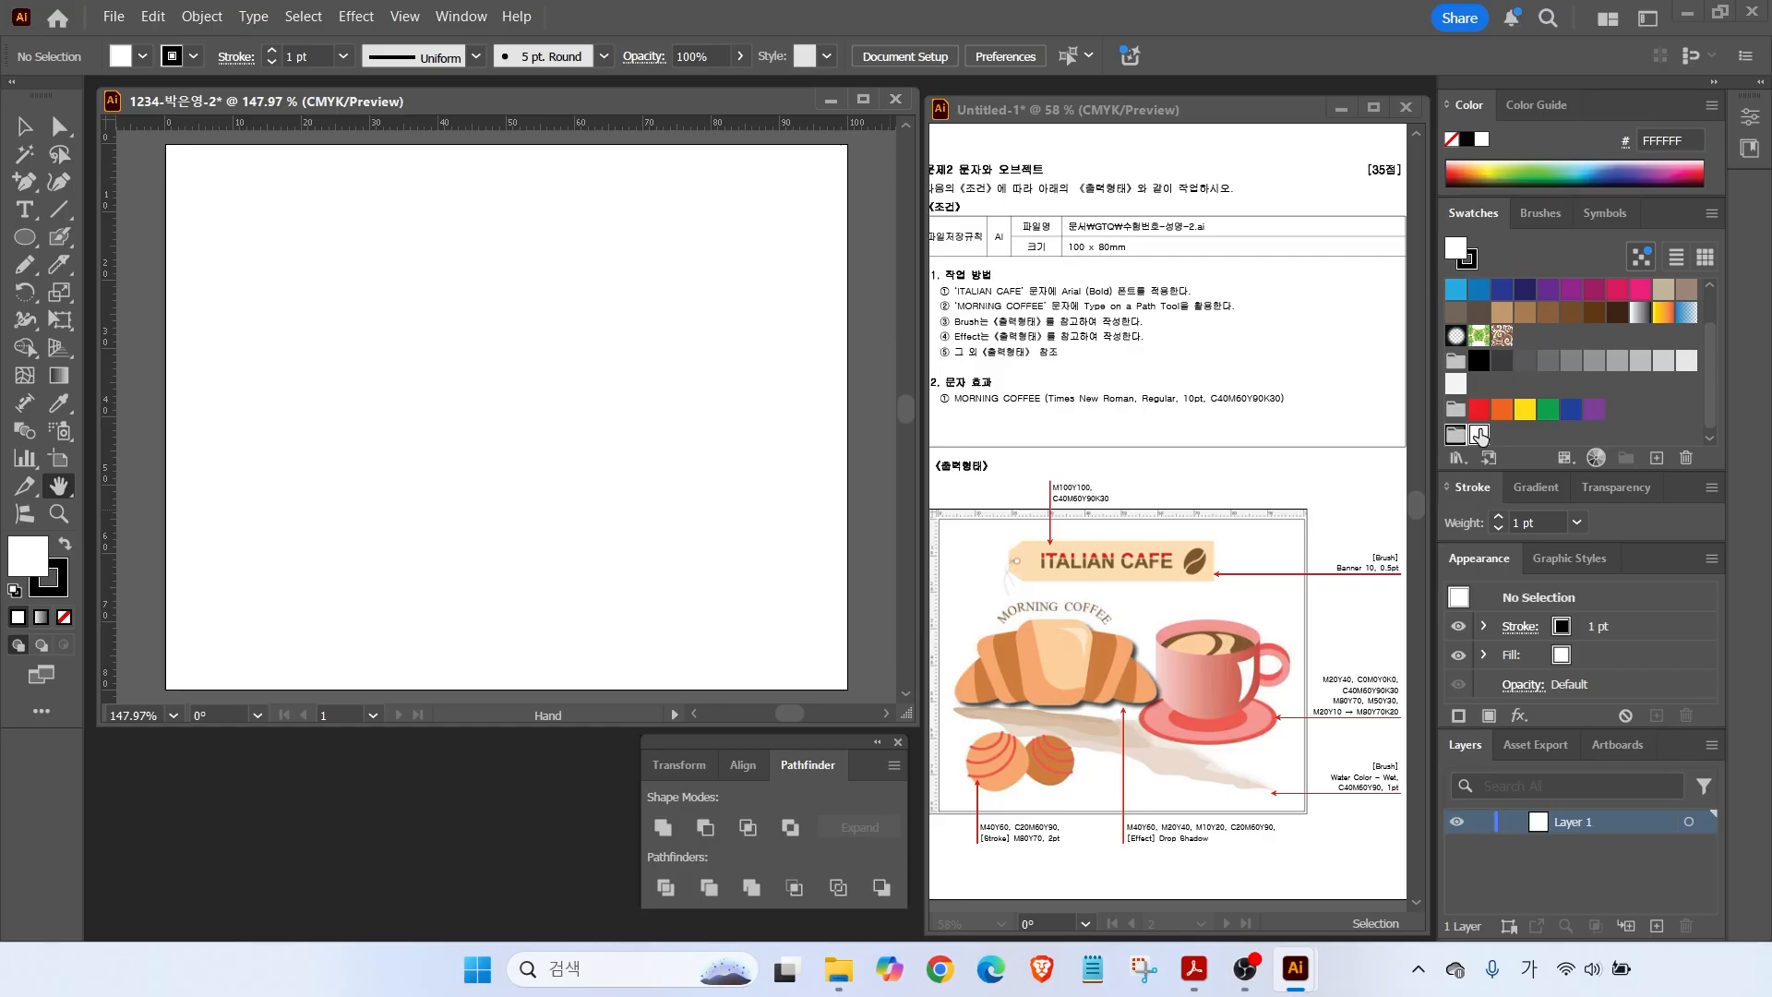
{"action": "left_click", "coordinate": [1657, 459]}
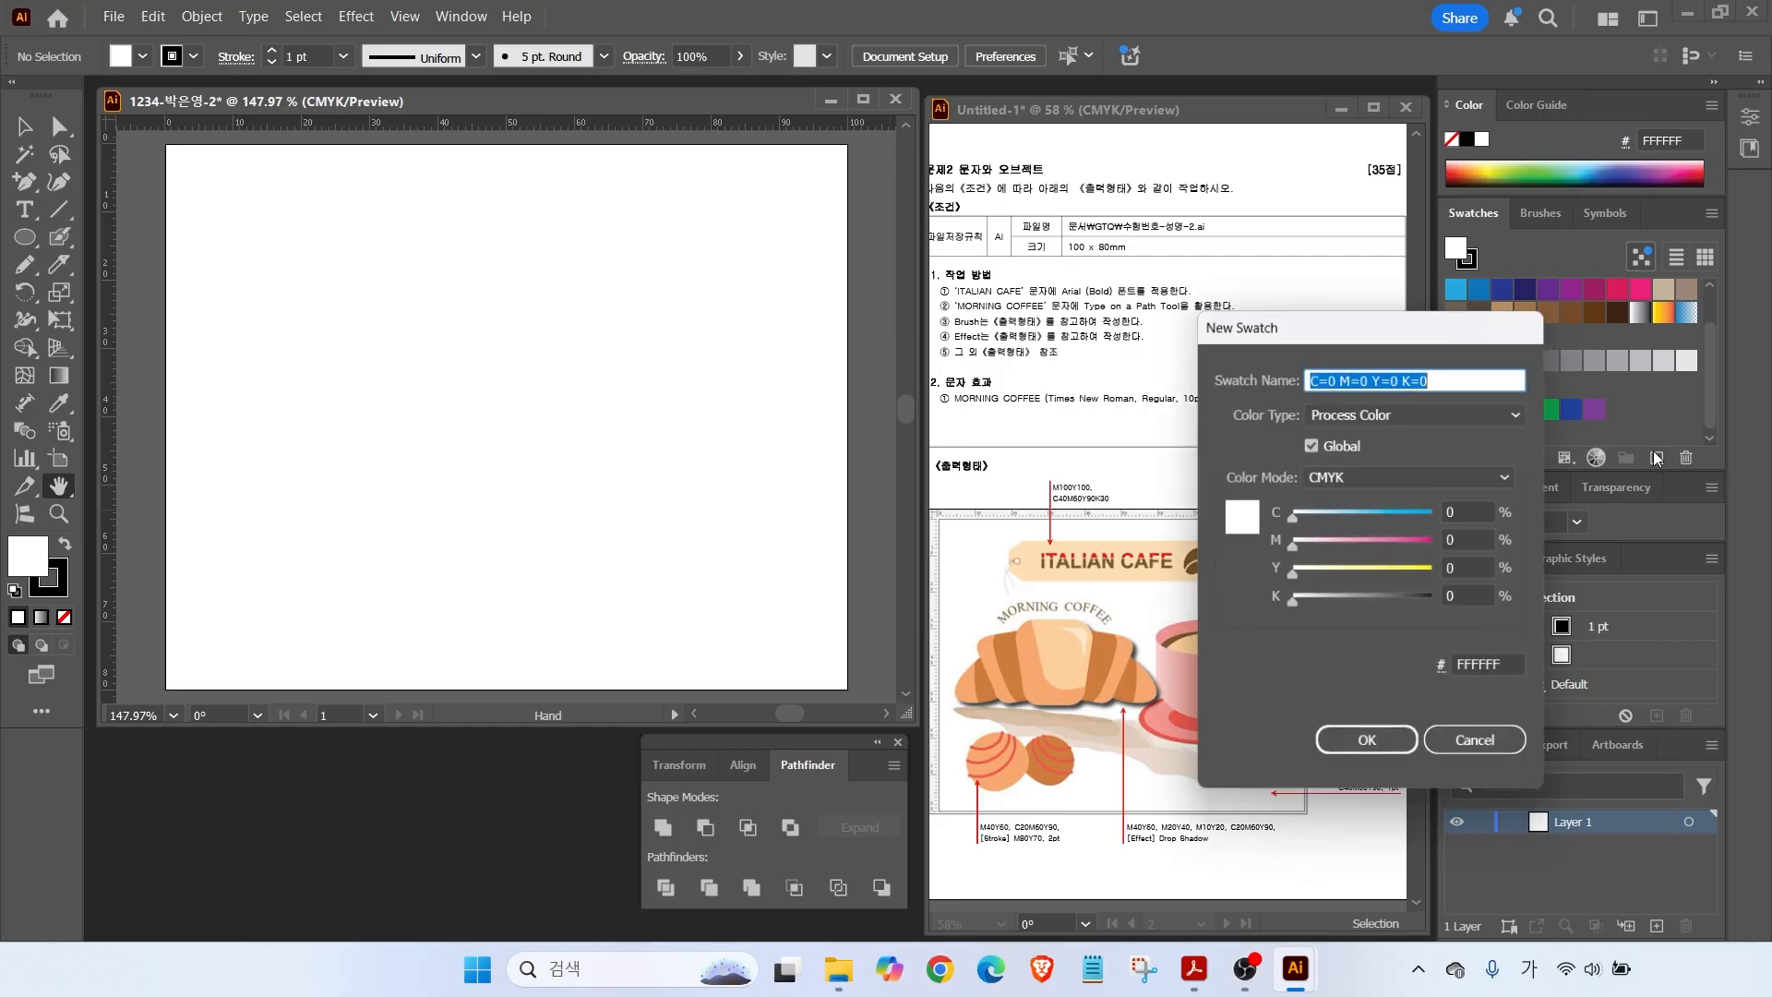
{"action": "left_click", "coordinate": [1466, 509]}
{"action": "type", "text": "0"}
{"action": "key", "text": "Tab"}
{"action": "type", "text": "100"}
{"action": "key", "text": "Tab"}
{"action": "type", "text": "10"}
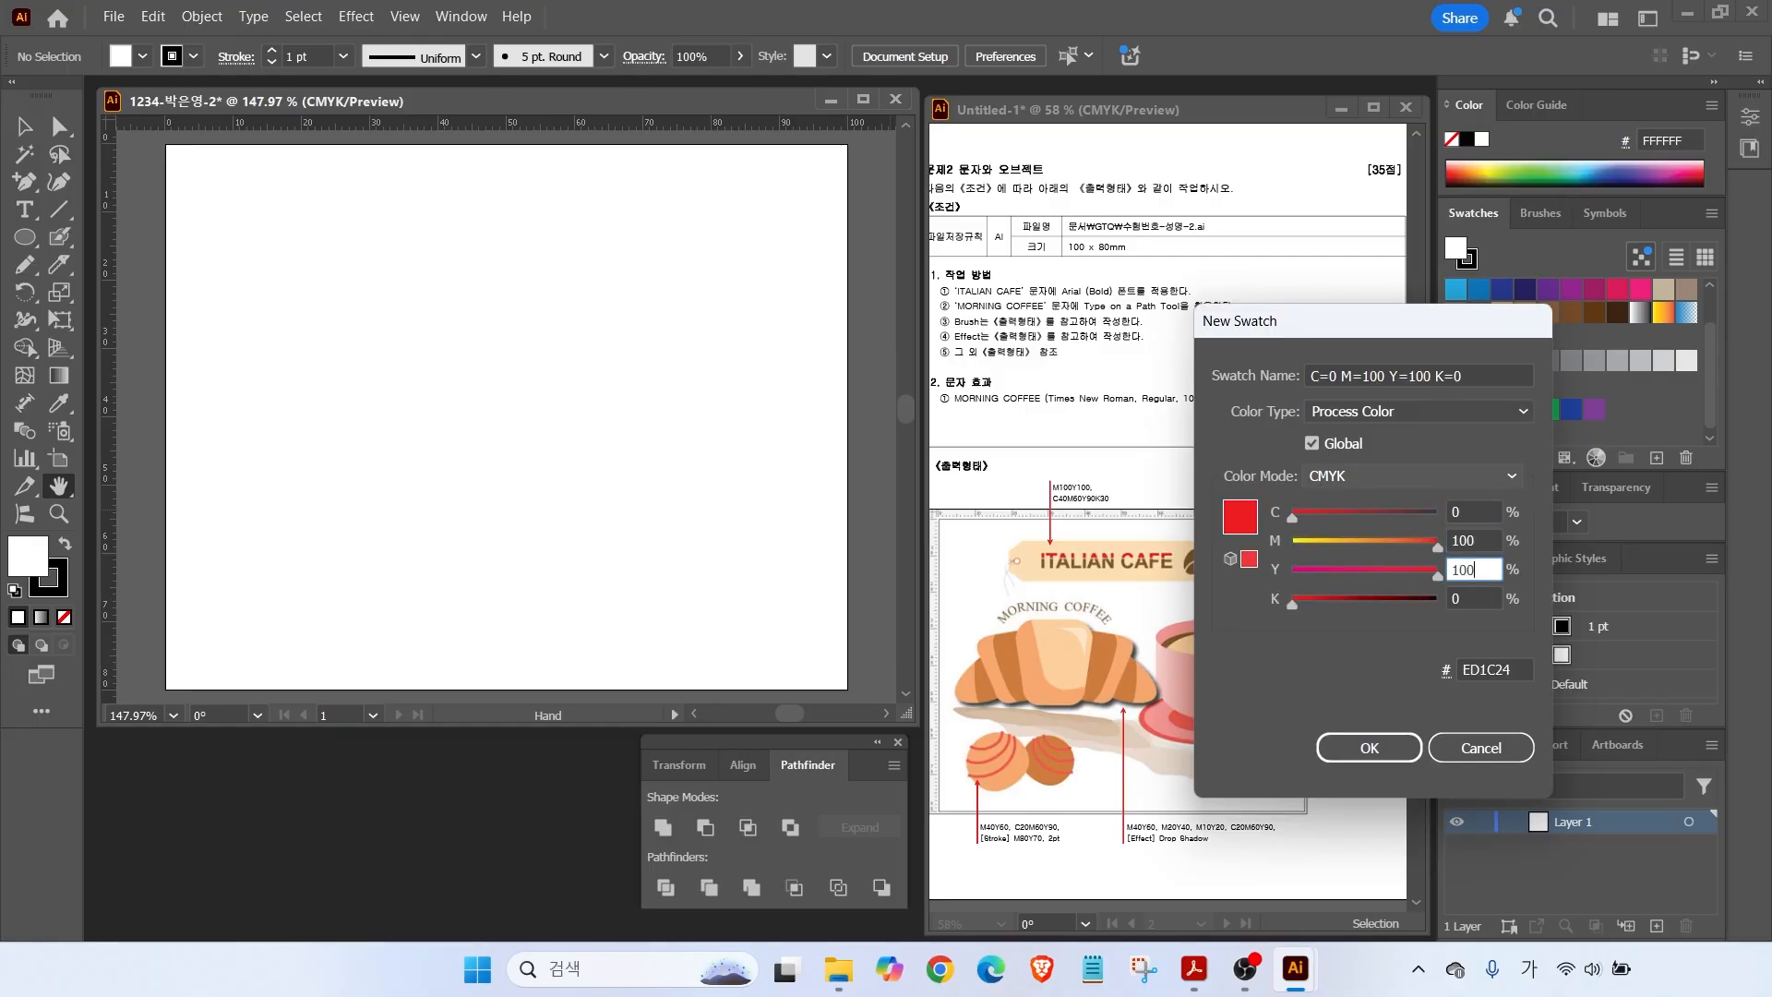
{"action": "type", "text": "0"}
{"action": "key", "text": "Return"}
Add a brown swatch with values 40, 60, 90, 30 to the group.
{"action": "left_click", "coordinate": [1657, 459]}
{"action": "left_click_drag", "start_coordinate": [1470, 513], "coordinate": [1199, 512]}
{"action": "type", "text": "40"}
{"action": "key", "text": "Tab"}
{"action": "type", "text": "60"}
{"action": "key", "text": "Tab"}
{"action": "type", "text": "90"}
{"action": "key", "text": "Tab"}
{"action": "type", "text": "30"}
{"action": "key", "text": "Tab"}
{"action": "key", "text": "Return"}
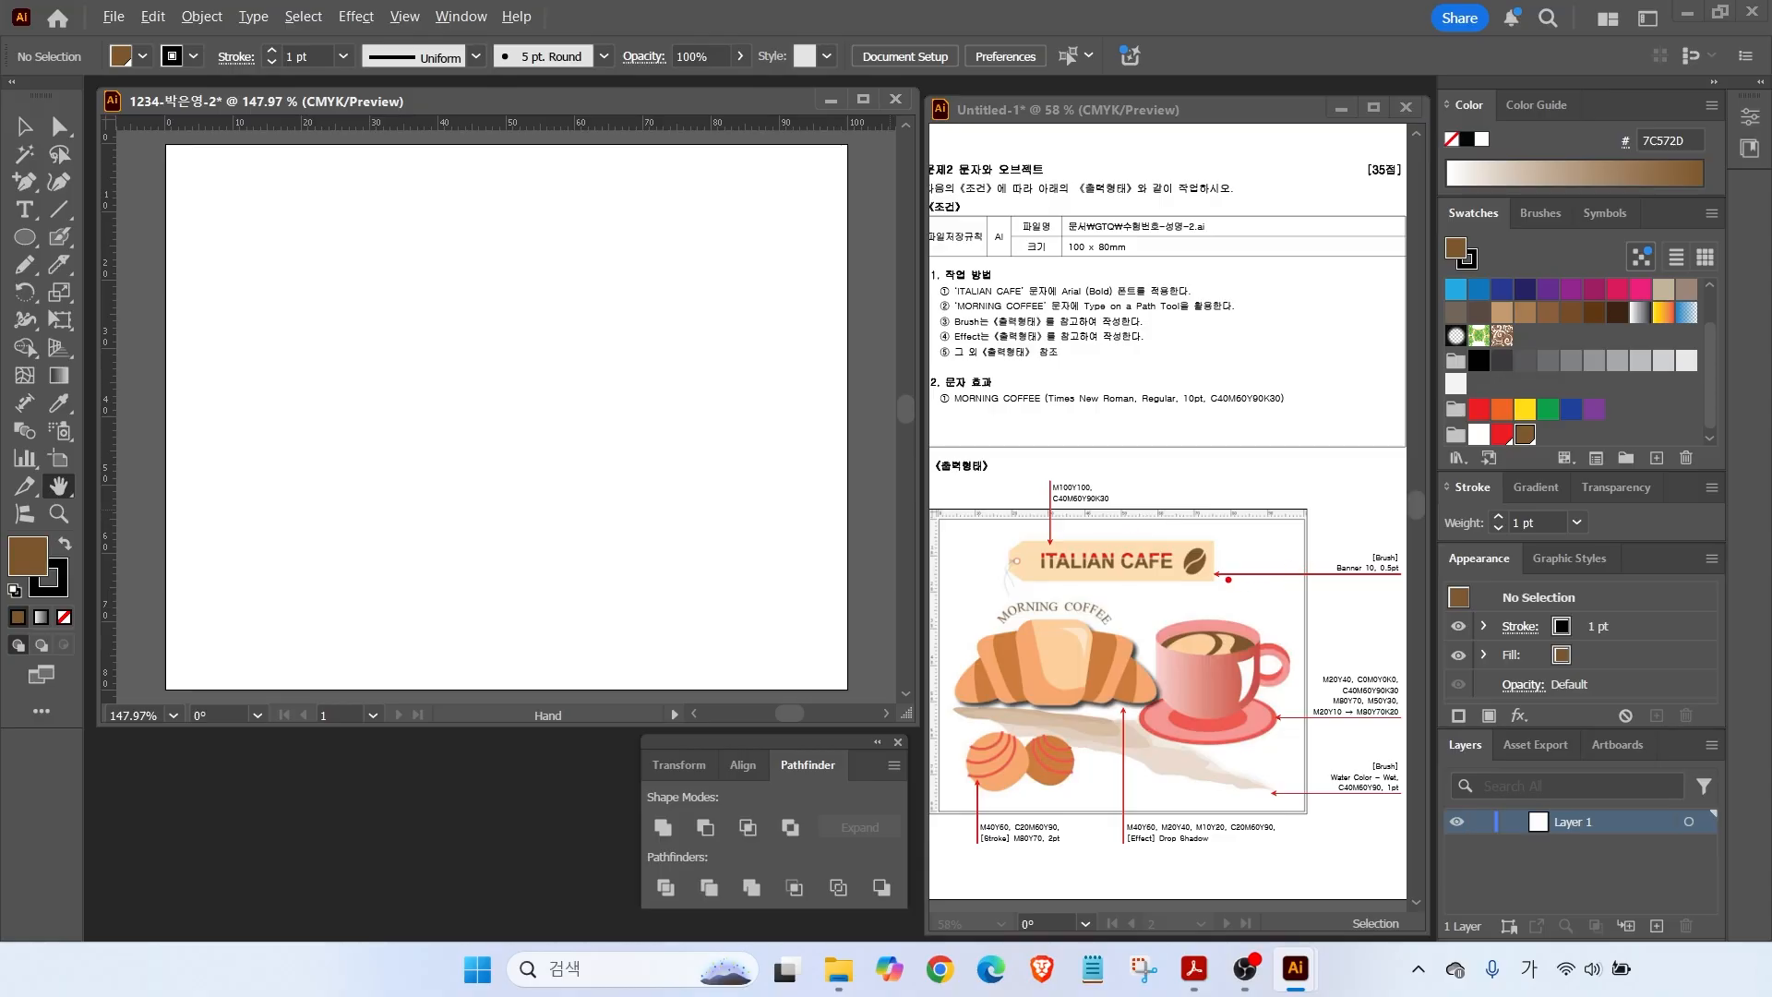
{"action": "mouse_move", "coordinate": [1245, 582]}
{"action": "left_mouse_down"}
{"action": "mouse_move", "coordinate": [1403, 579]}
{"action": "mouse_move", "coordinate": [1322, 554]}
{"action": "mouse_move", "coordinate": [1357, 606]}
{"action": "left_mouse_up"}
{"action": "left_click_drag", "start_coordinate": [1003, 565], "coordinate": [1229, 566]}
{"action": "key", "text": "Escape"}
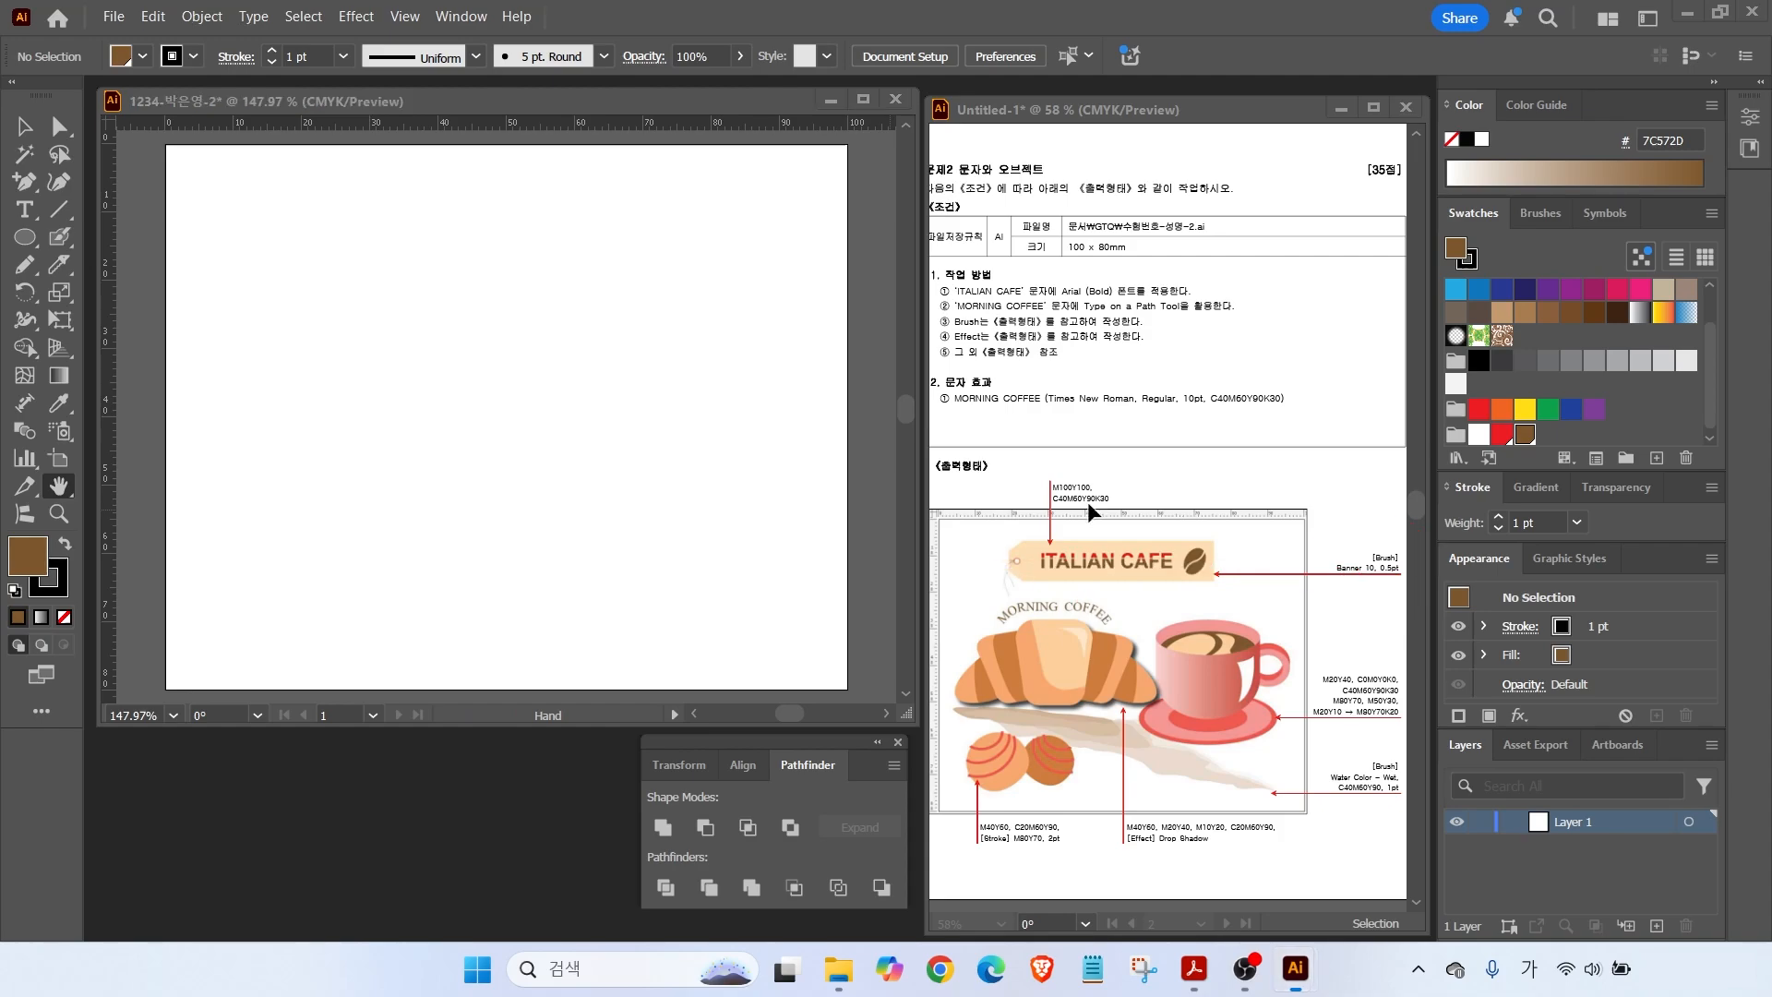
Draw a long horizontal straight line across the upper artboard and show the brush list.
{"action": "left_click", "coordinate": [58, 209]}
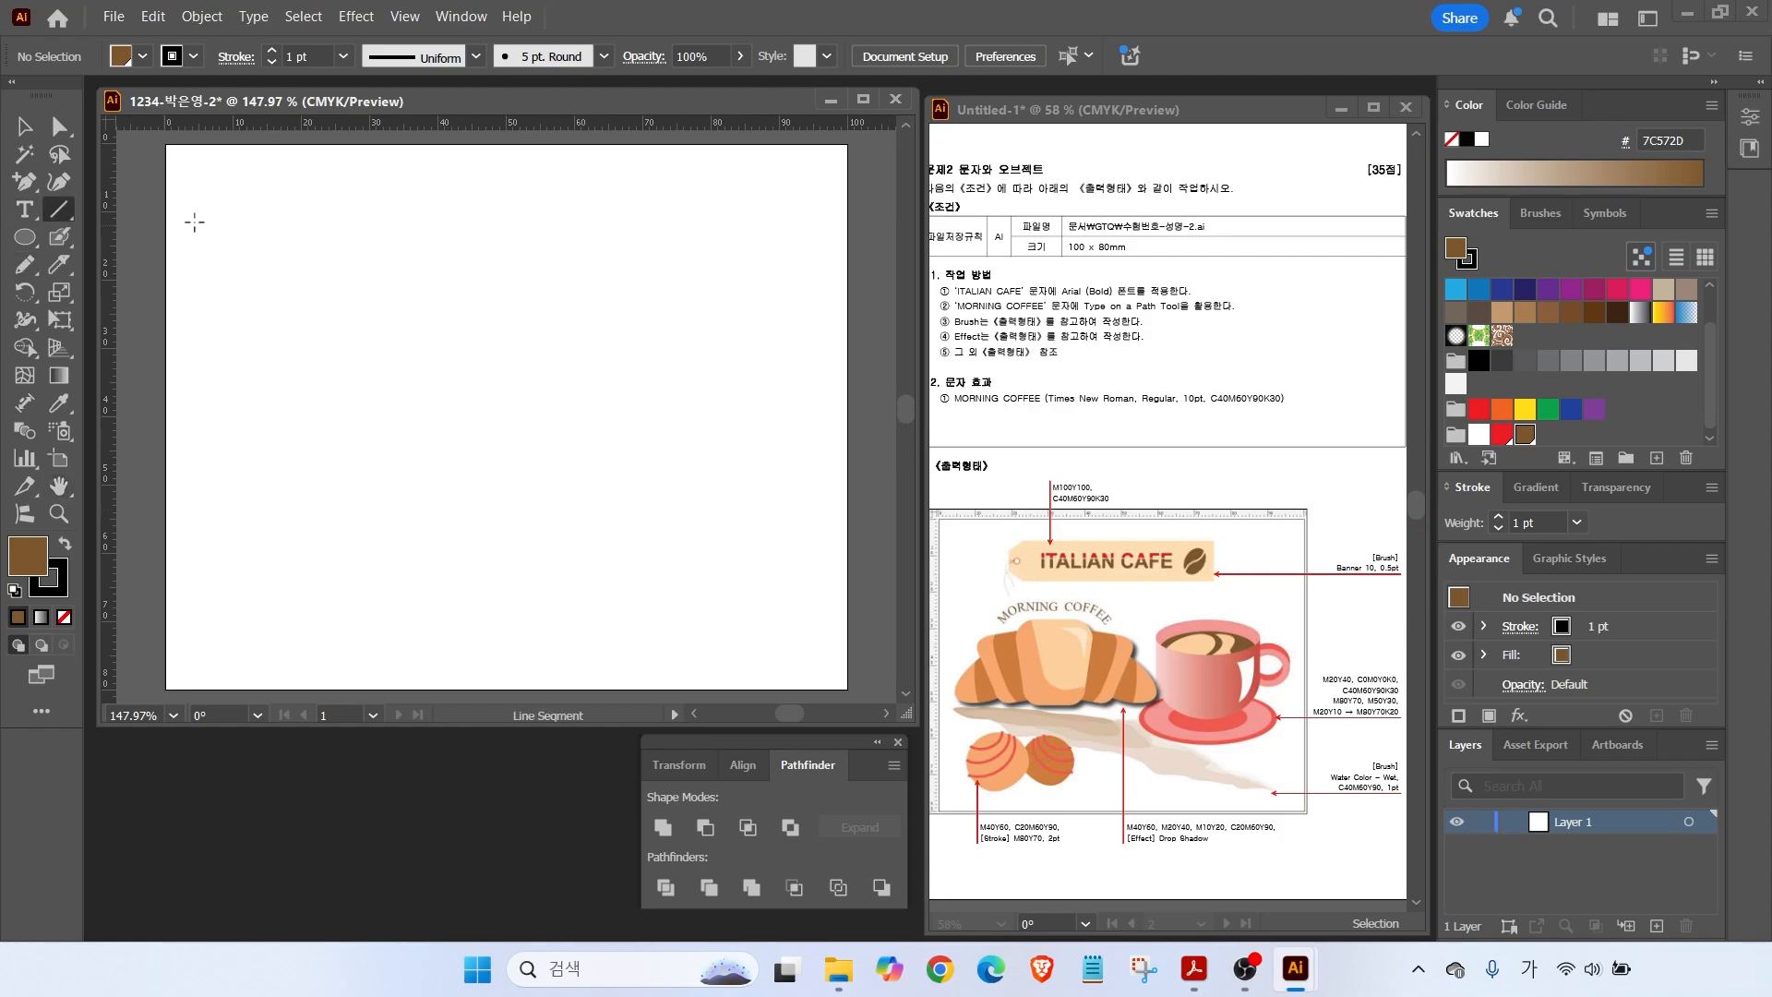
{"action": "left_click_drag", "start_coordinate": [320, 253], "coordinate": [715, 253]}
{"action": "key", "text": "v"}
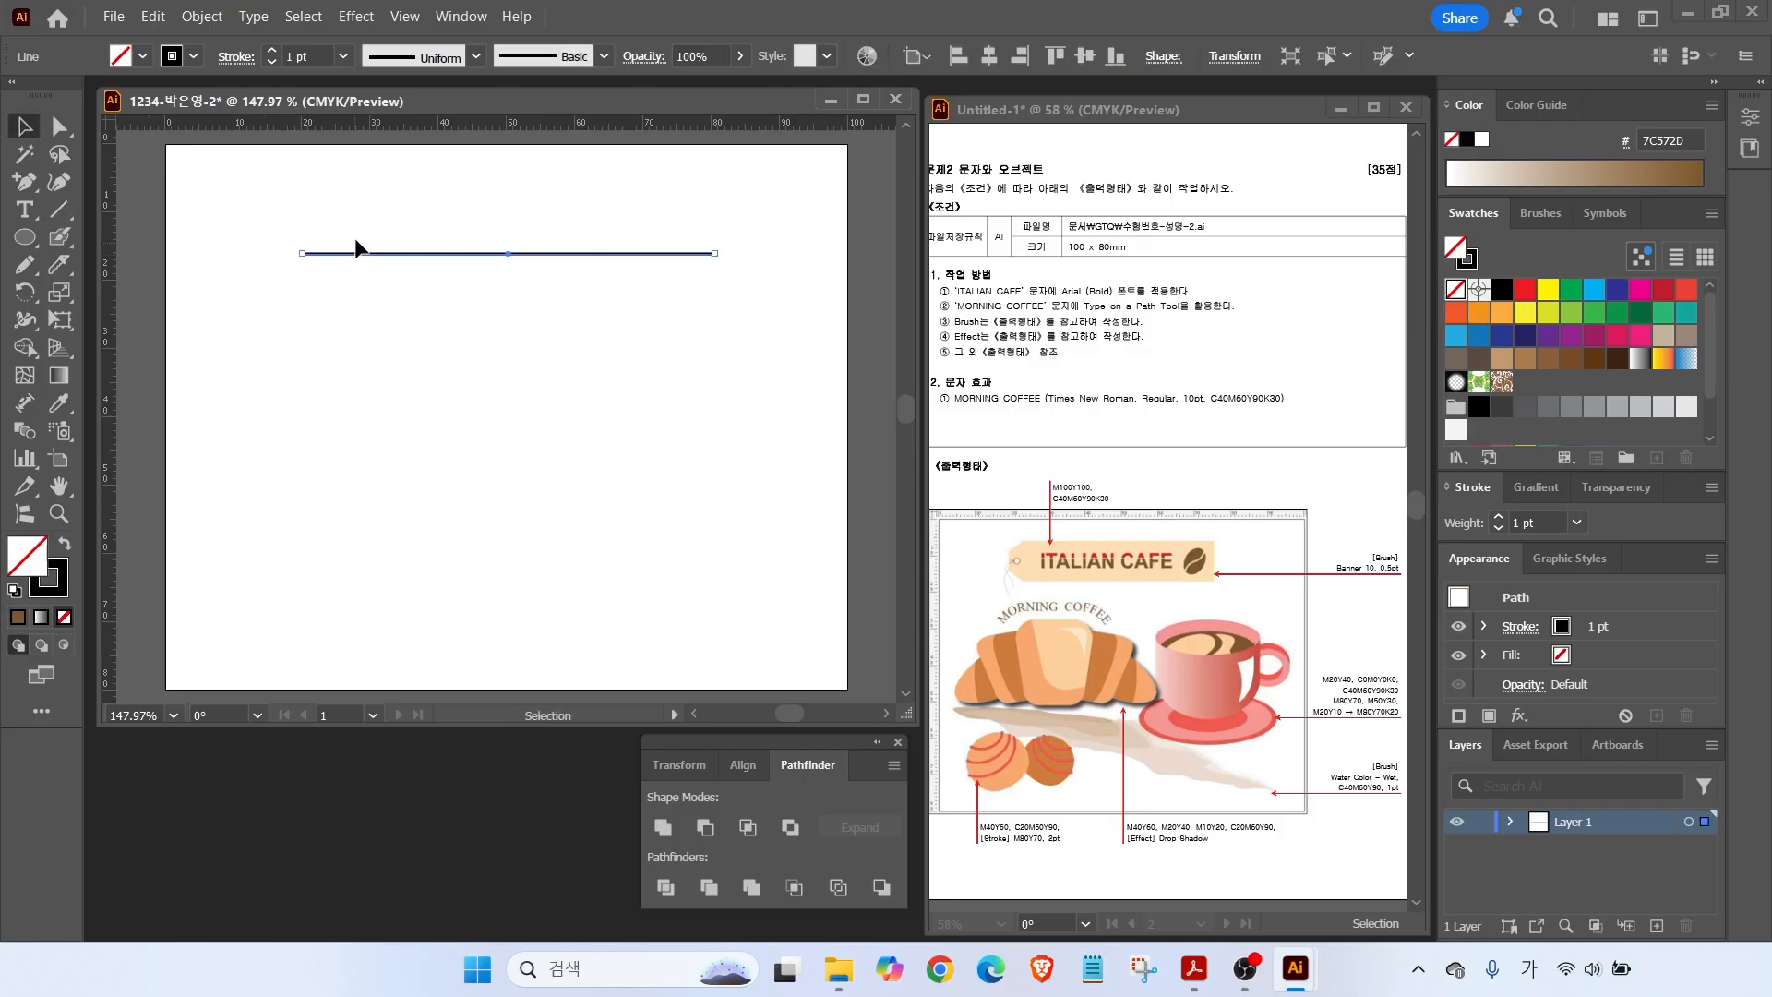
{"action": "left_click", "coordinate": [1541, 215]}
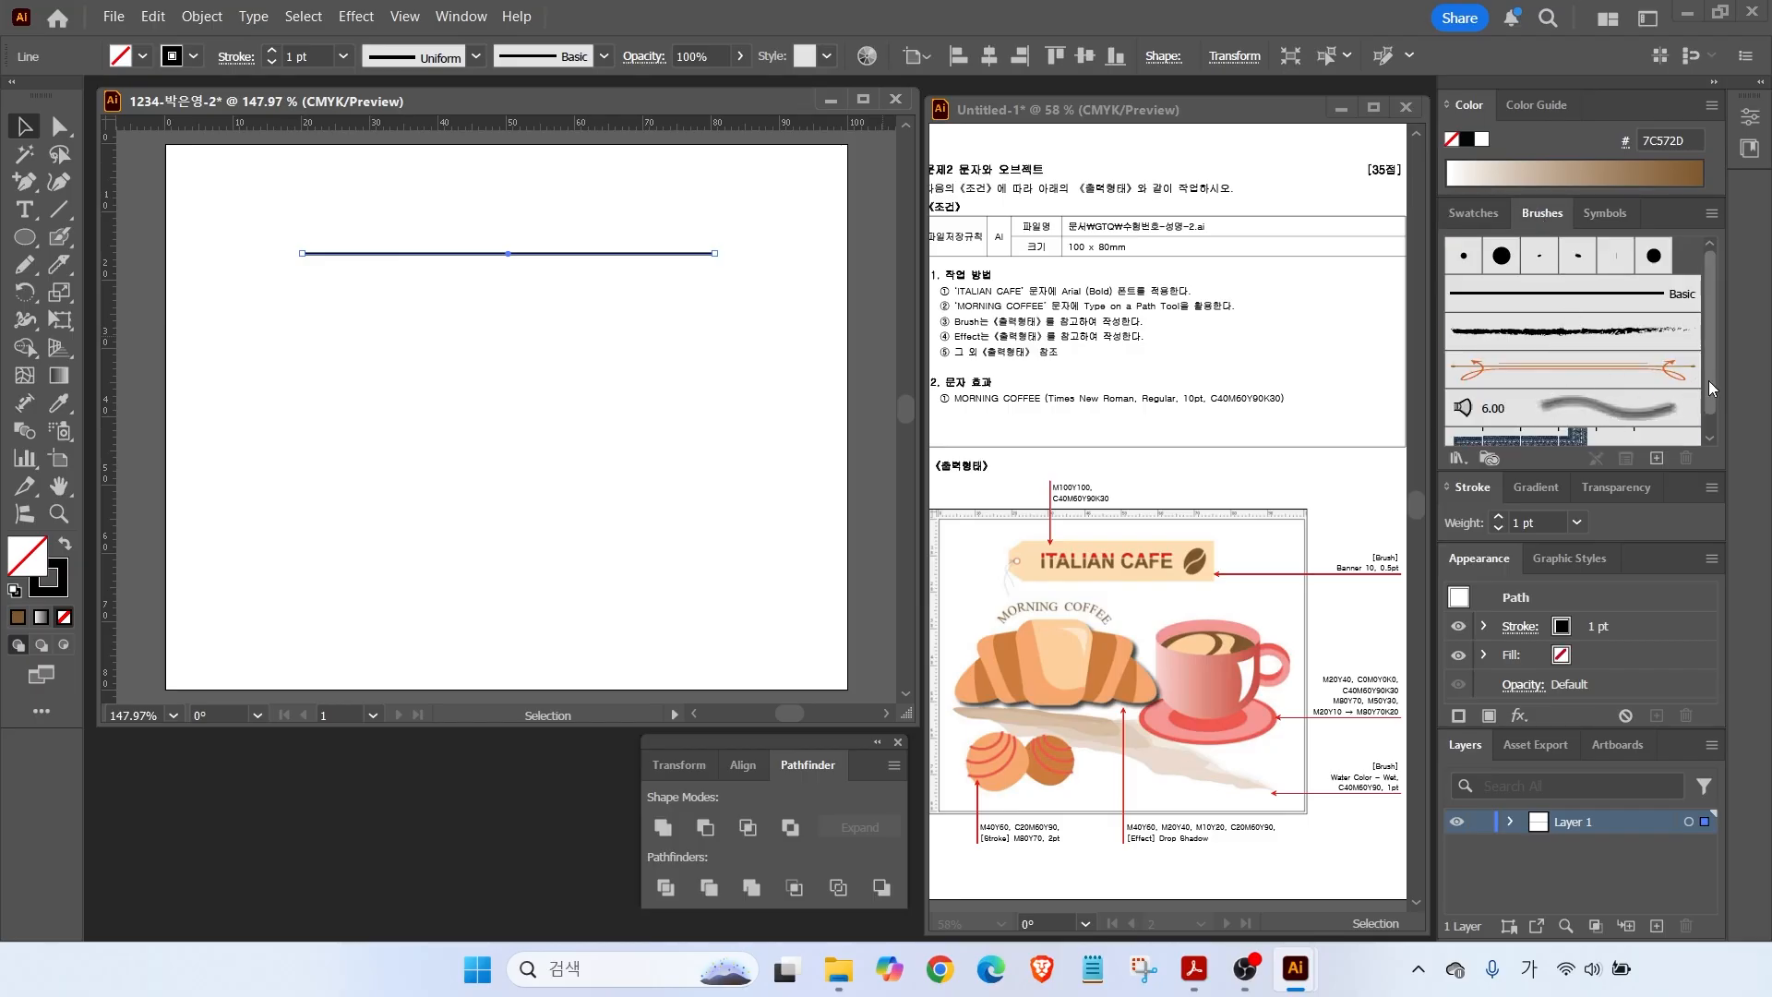
{"action": "scroll", "coordinate": [1698, 392], "scroll_direction": "down", "scroll_amount": 1}
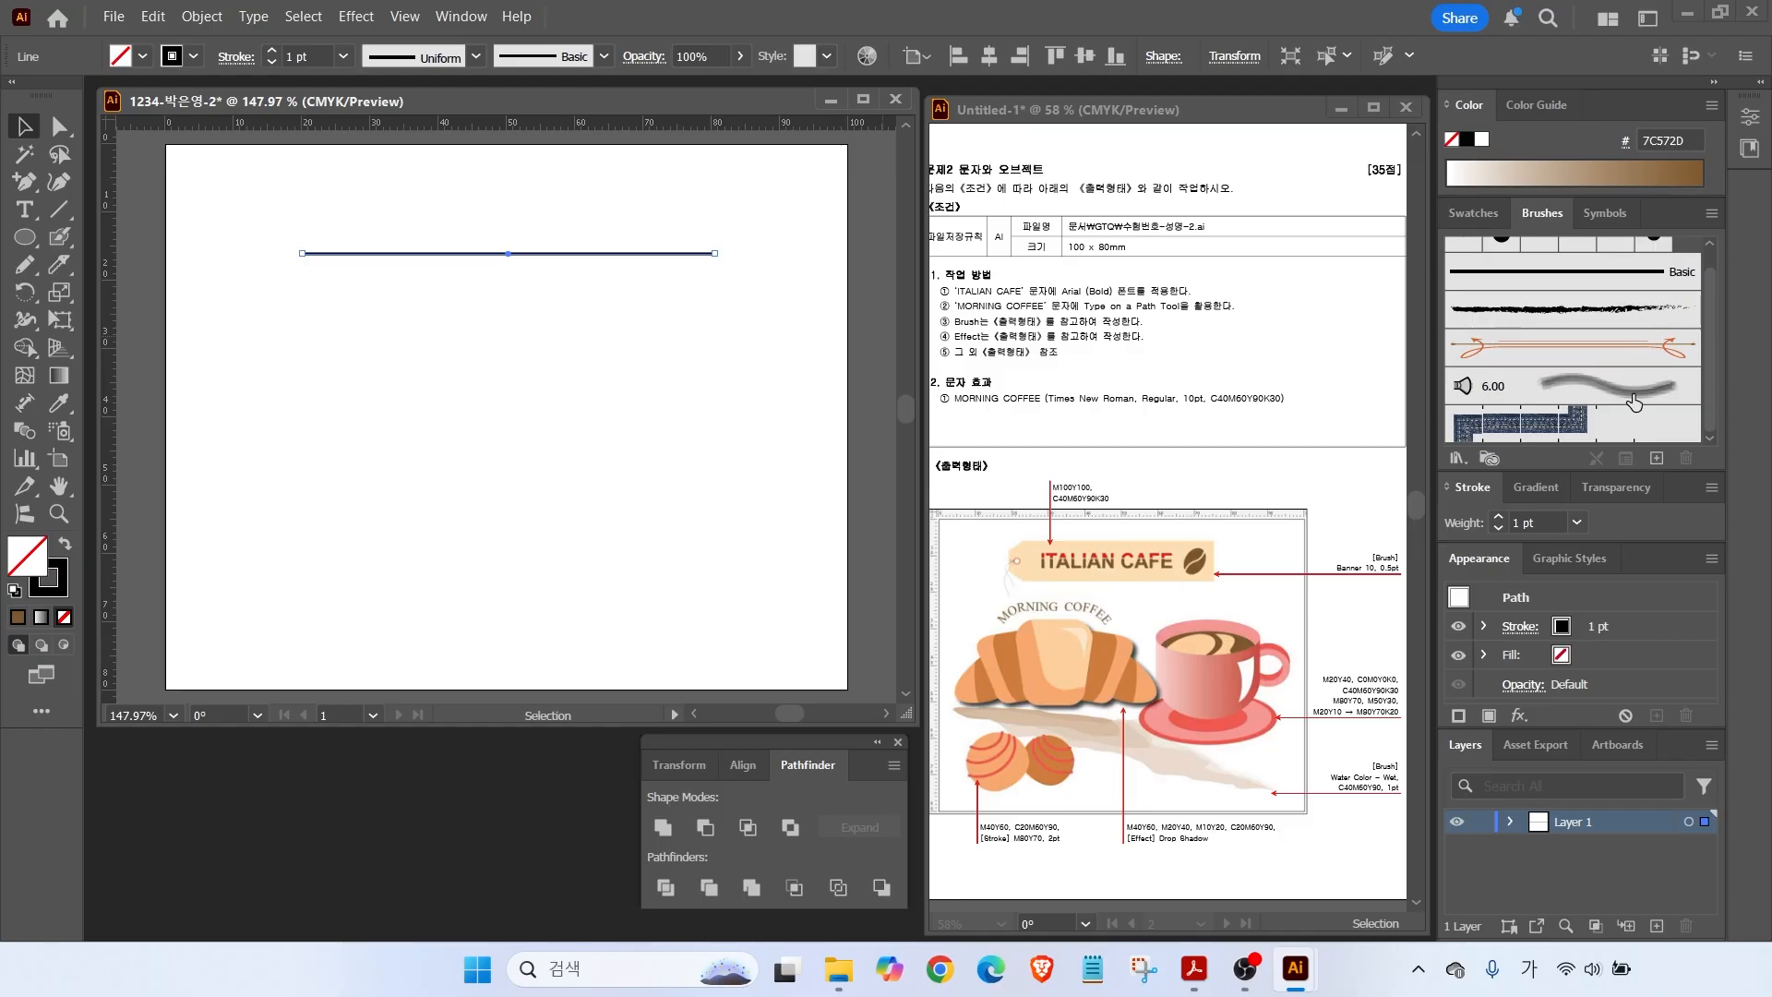
Open the Arrows_Standard brush library, then reposition and enlarge its floating panel.
{"action": "left_click_drag", "start_coordinate": [1427, 426], "coordinate": [1488, 462]}
{"action": "left_click_drag", "start_coordinate": [1340, 378], "coordinate": [1414, 433]}
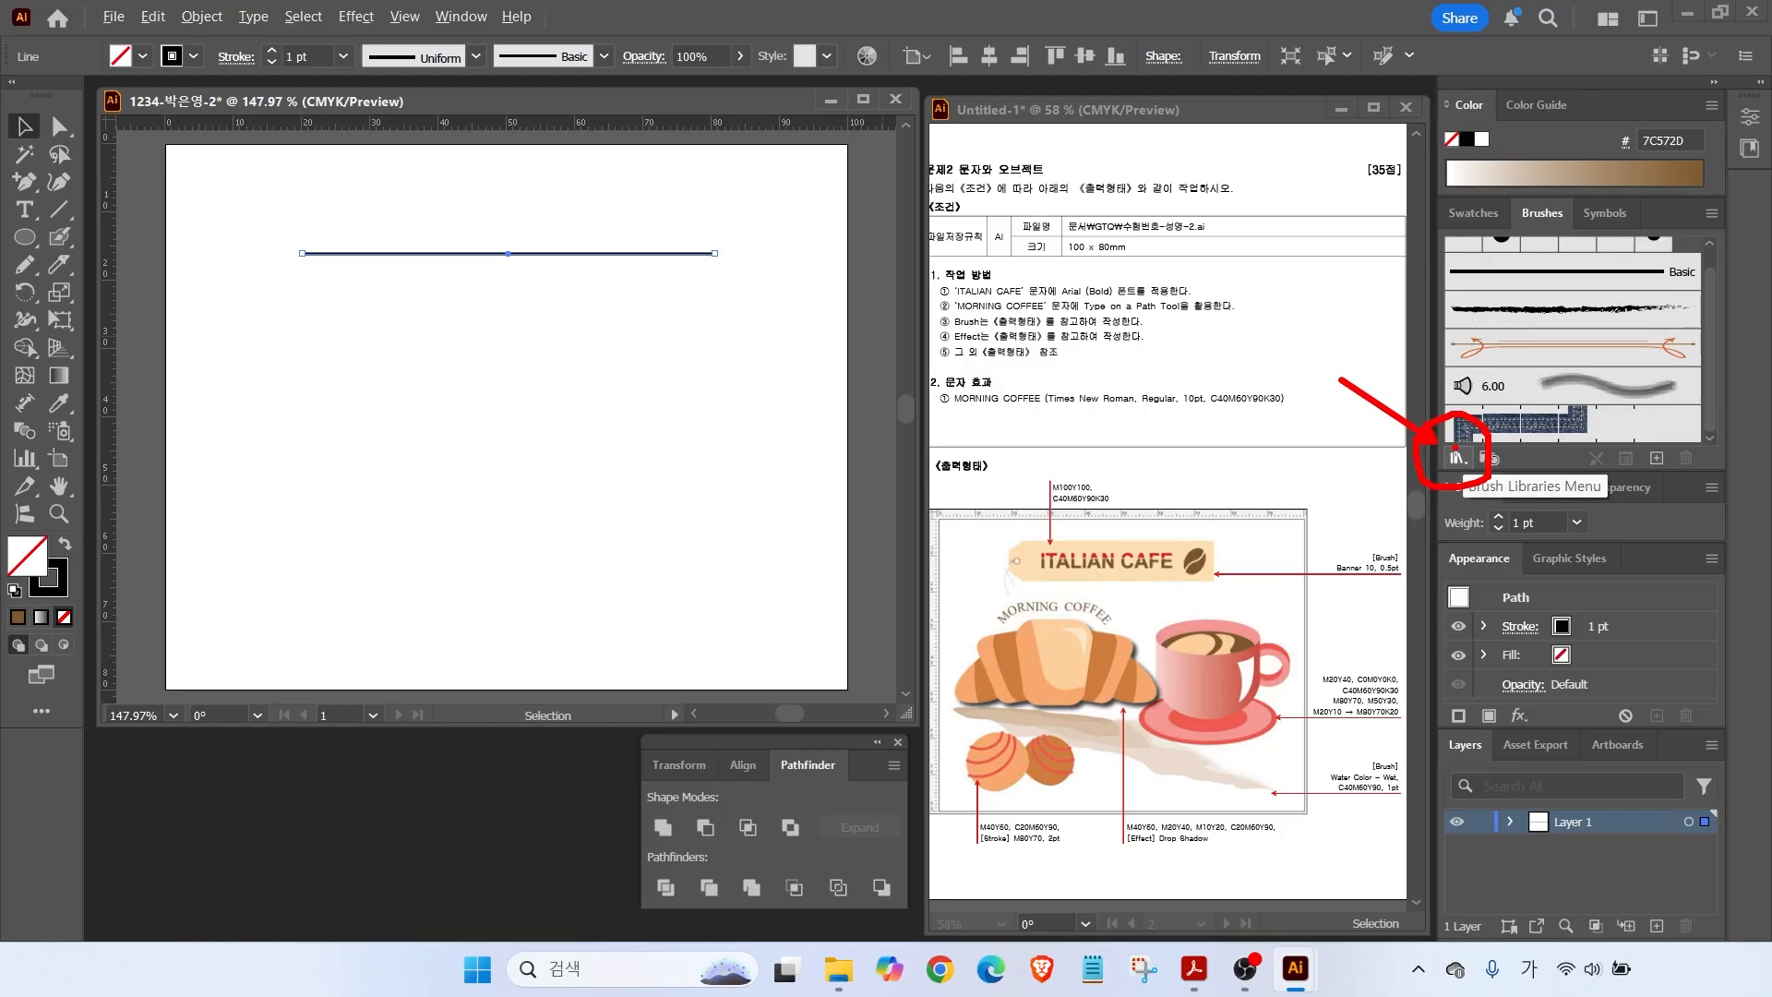
{"action": "left_click", "coordinate": [1457, 456]}
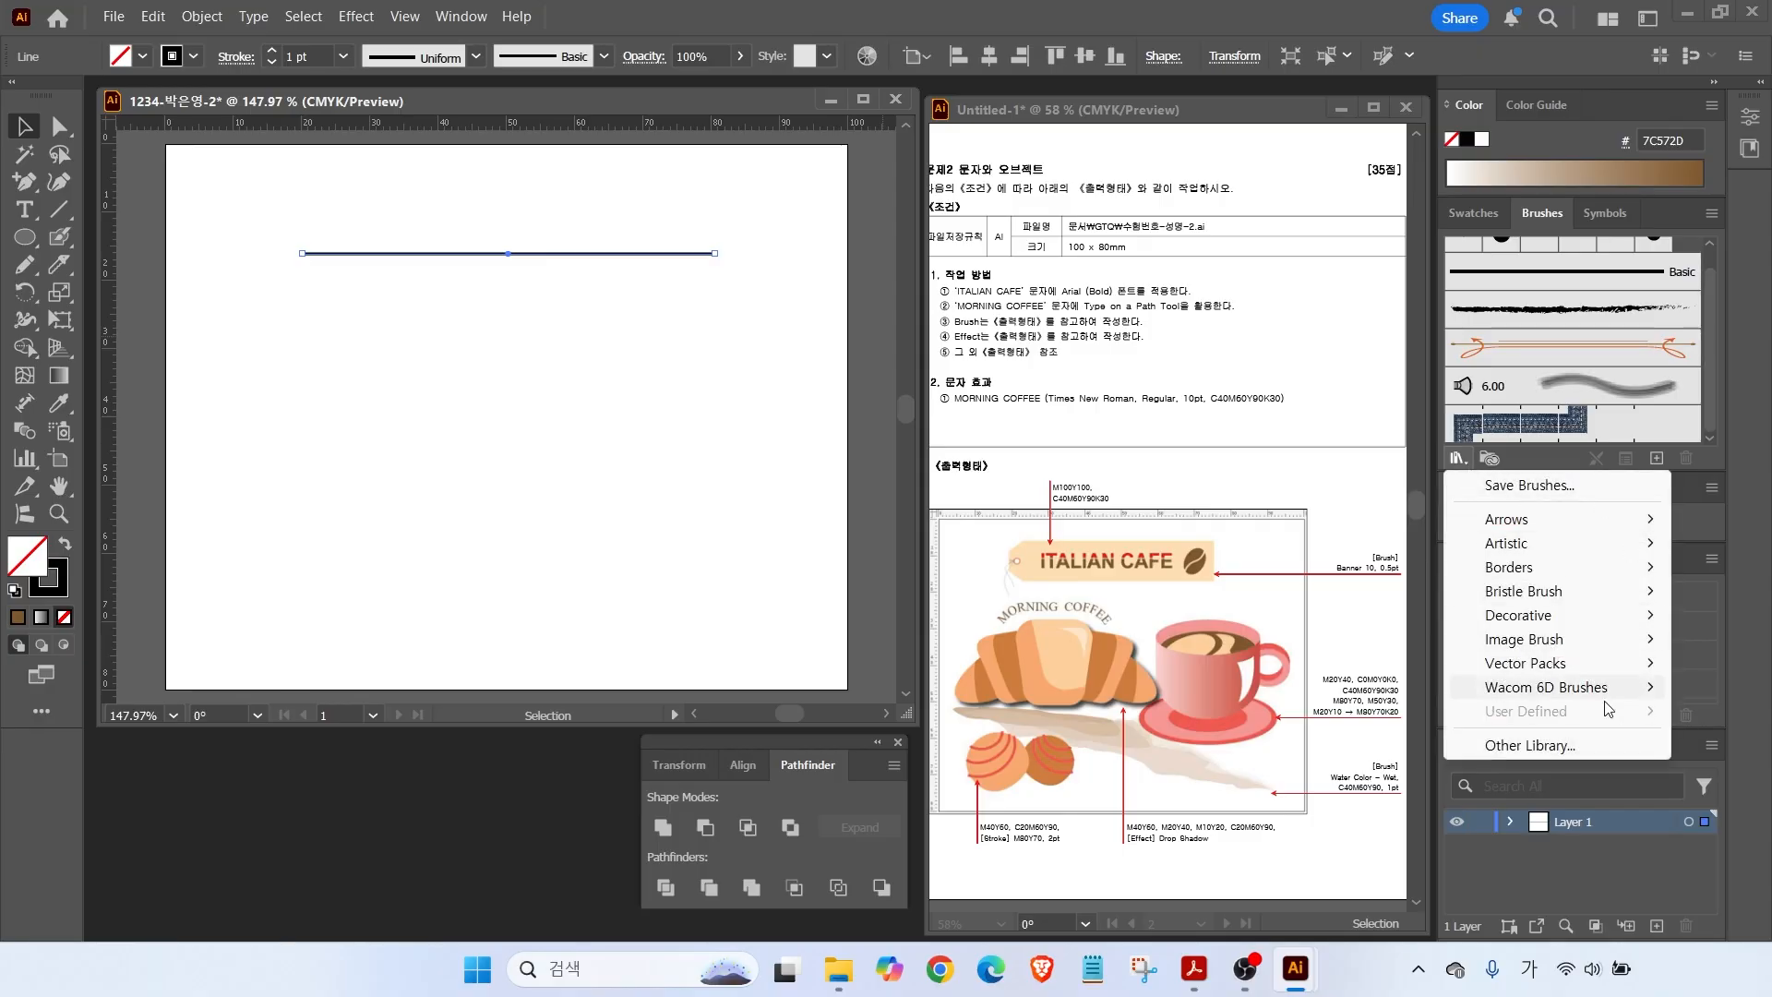
{"action": "mouse_move", "coordinate": [1548, 691]}
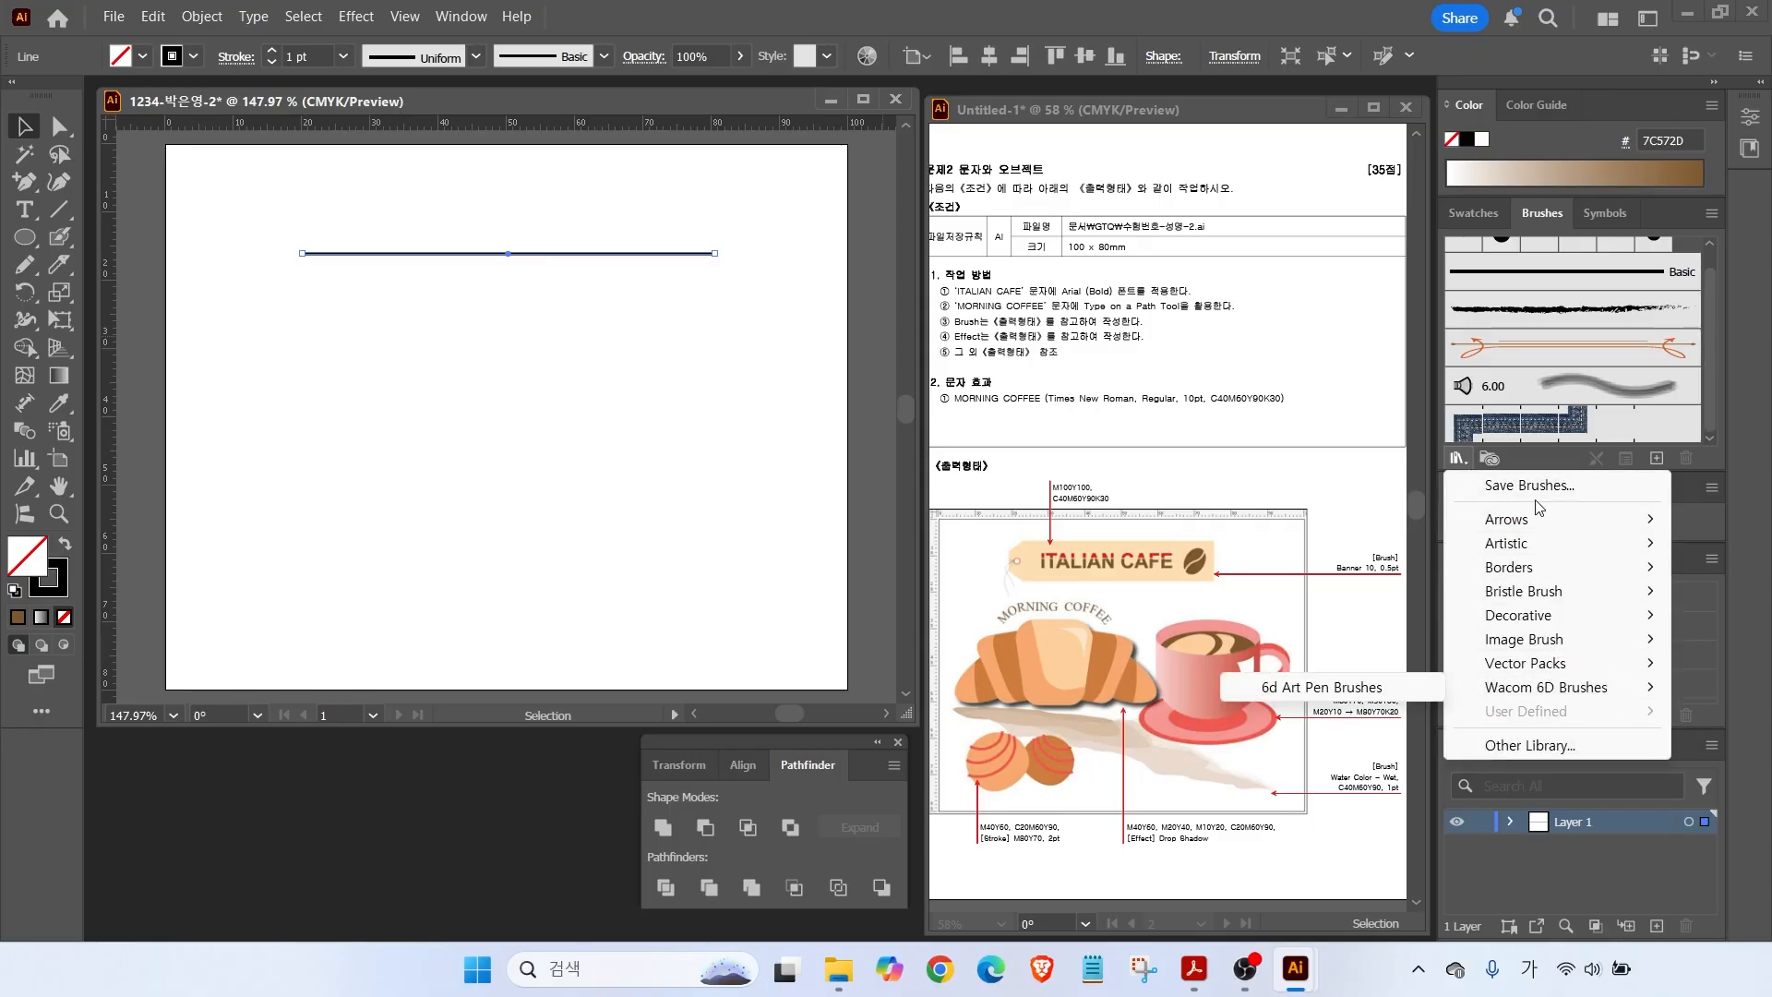
{"action": "mouse_move", "coordinate": [1506, 531]}
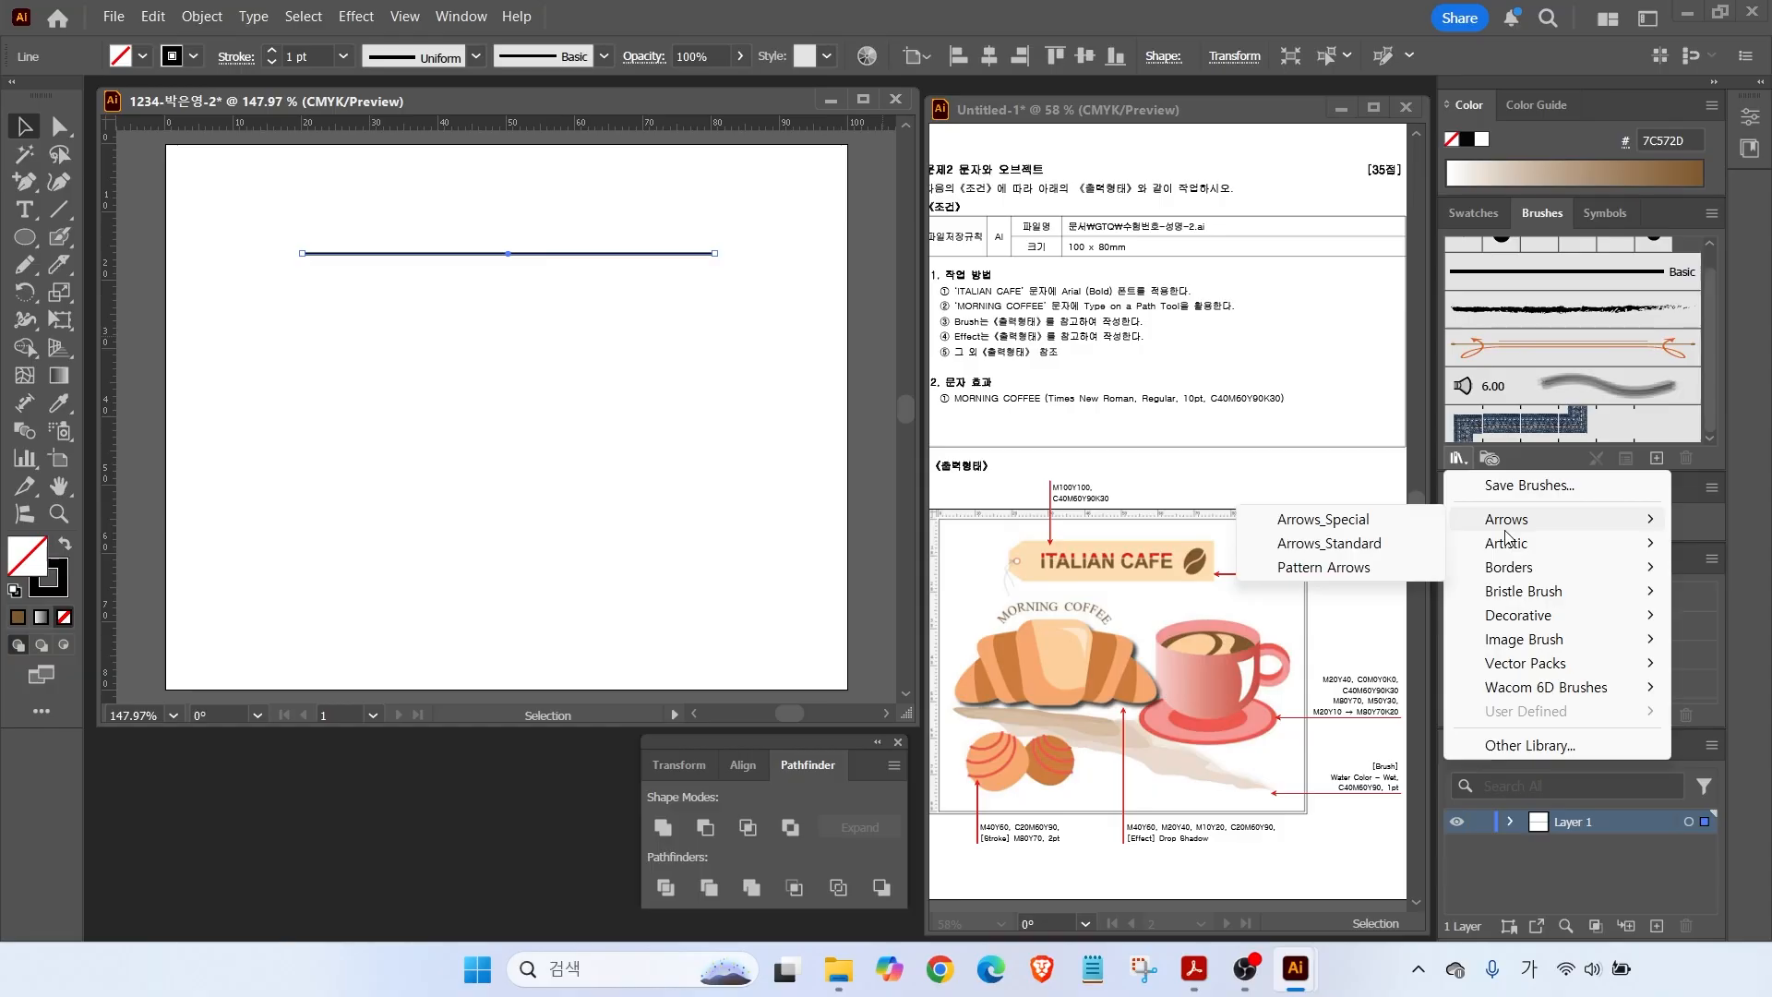
{"action": "left_click", "coordinate": [1329, 542]}
{"action": "mouse_move", "coordinate": [909, 421]}
{"action": "left_mouse_down"}
{"action": "mouse_move", "coordinate": [929, 374]}
{"action": "mouse_move", "coordinate": [786, 360]}
{"action": "left_mouse_up"}
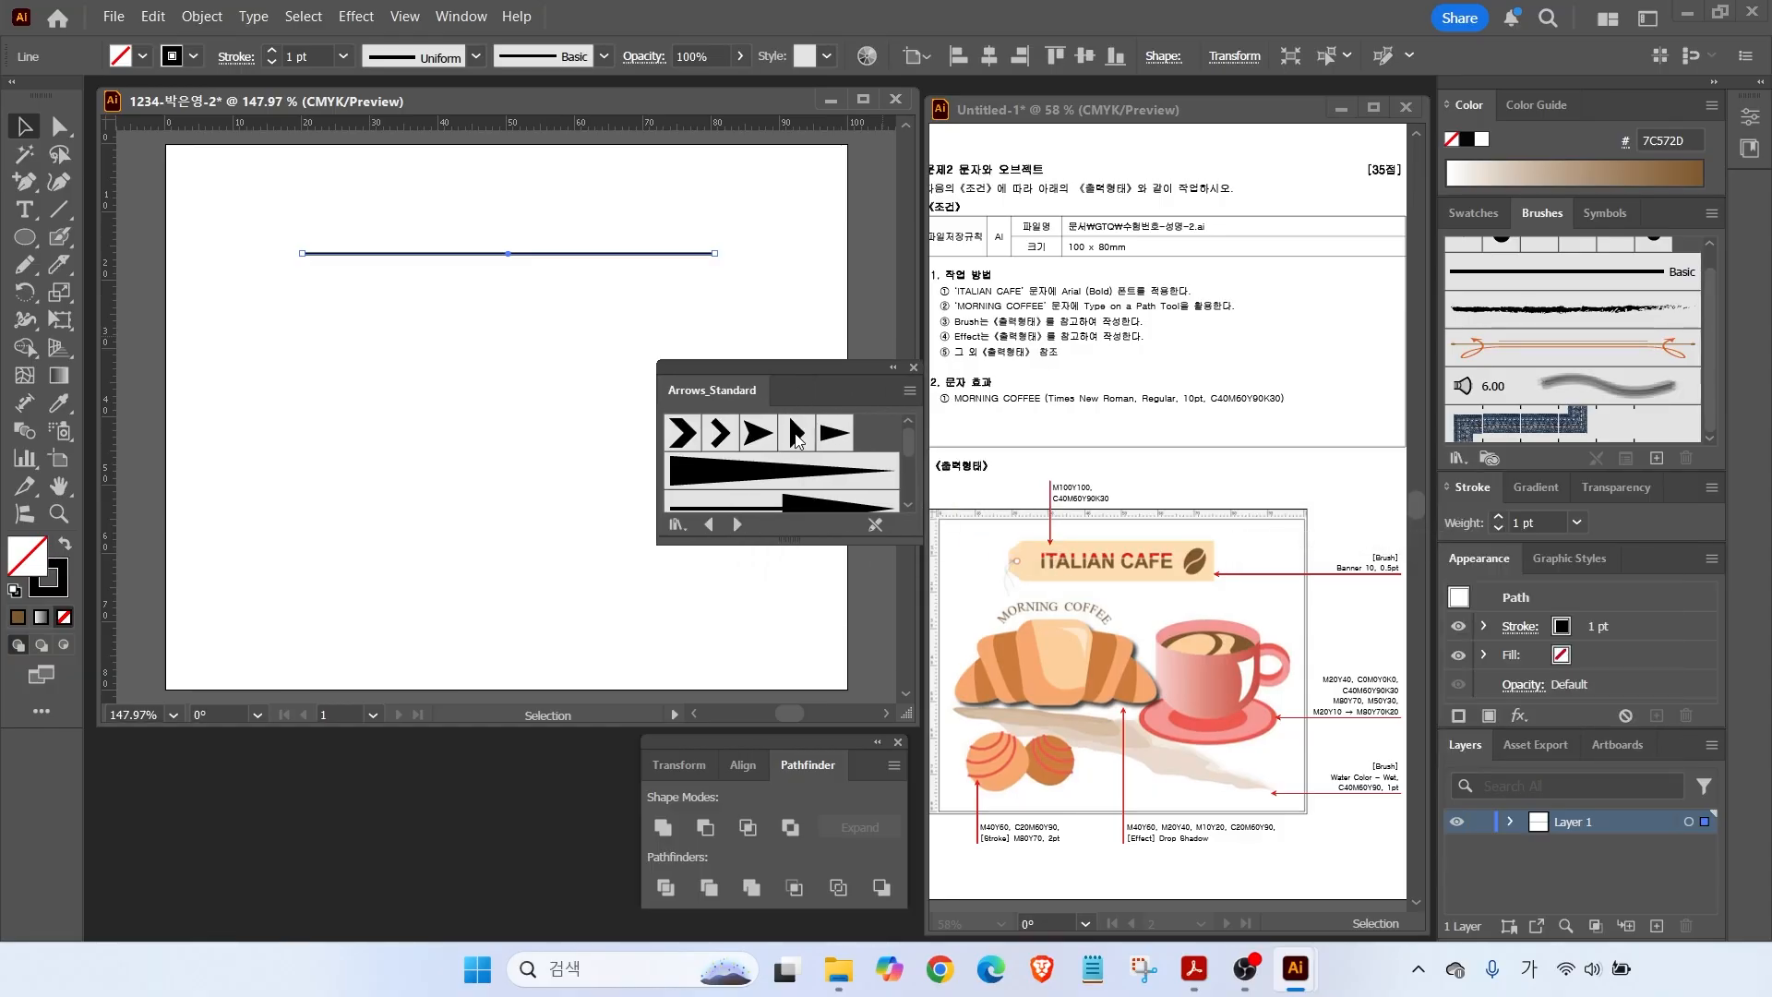
{"action": "left_click_drag", "start_coordinate": [781, 552], "coordinate": [775, 801]}
Page through the libraries to Decorative_Banners and Seals and apply Banner 10 to the line.
{"action": "left_click", "coordinate": [709, 771]}
{"action": "left_click", "coordinate": [738, 772]}
{"action": "left_click", "coordinate": [739, 772]}
{"action": "left_click", "coordinate": [738, 771]}
{"action": "left_click", "coordinate": [738, 772]}
{"action": "left_click", "coordinate": [739, 772]}
{"action": "left_click", "coordinate": [739, 772]}
{"action": "left_click", "coordinate": [739, 772]}
{"action": "left_click", "coordinate": [739, 771]}
{"action": "left_click", "coordinate": [739, 771]}
{"action": "left_click", "coordinate": [738, 772]}
{"action": "left_click", "coordinate": [739, 772]}
{"action": "left_click", "coordinate": [738, 772]}
{"action": "left_click", "coordinate": [738, 772]}
{"action": "left_click", "coordinate": [738, 772]}
{"action": "left_click", "coordinate": [738, 772]}
{"action": "left_click", "coordinate": [738, 772]}
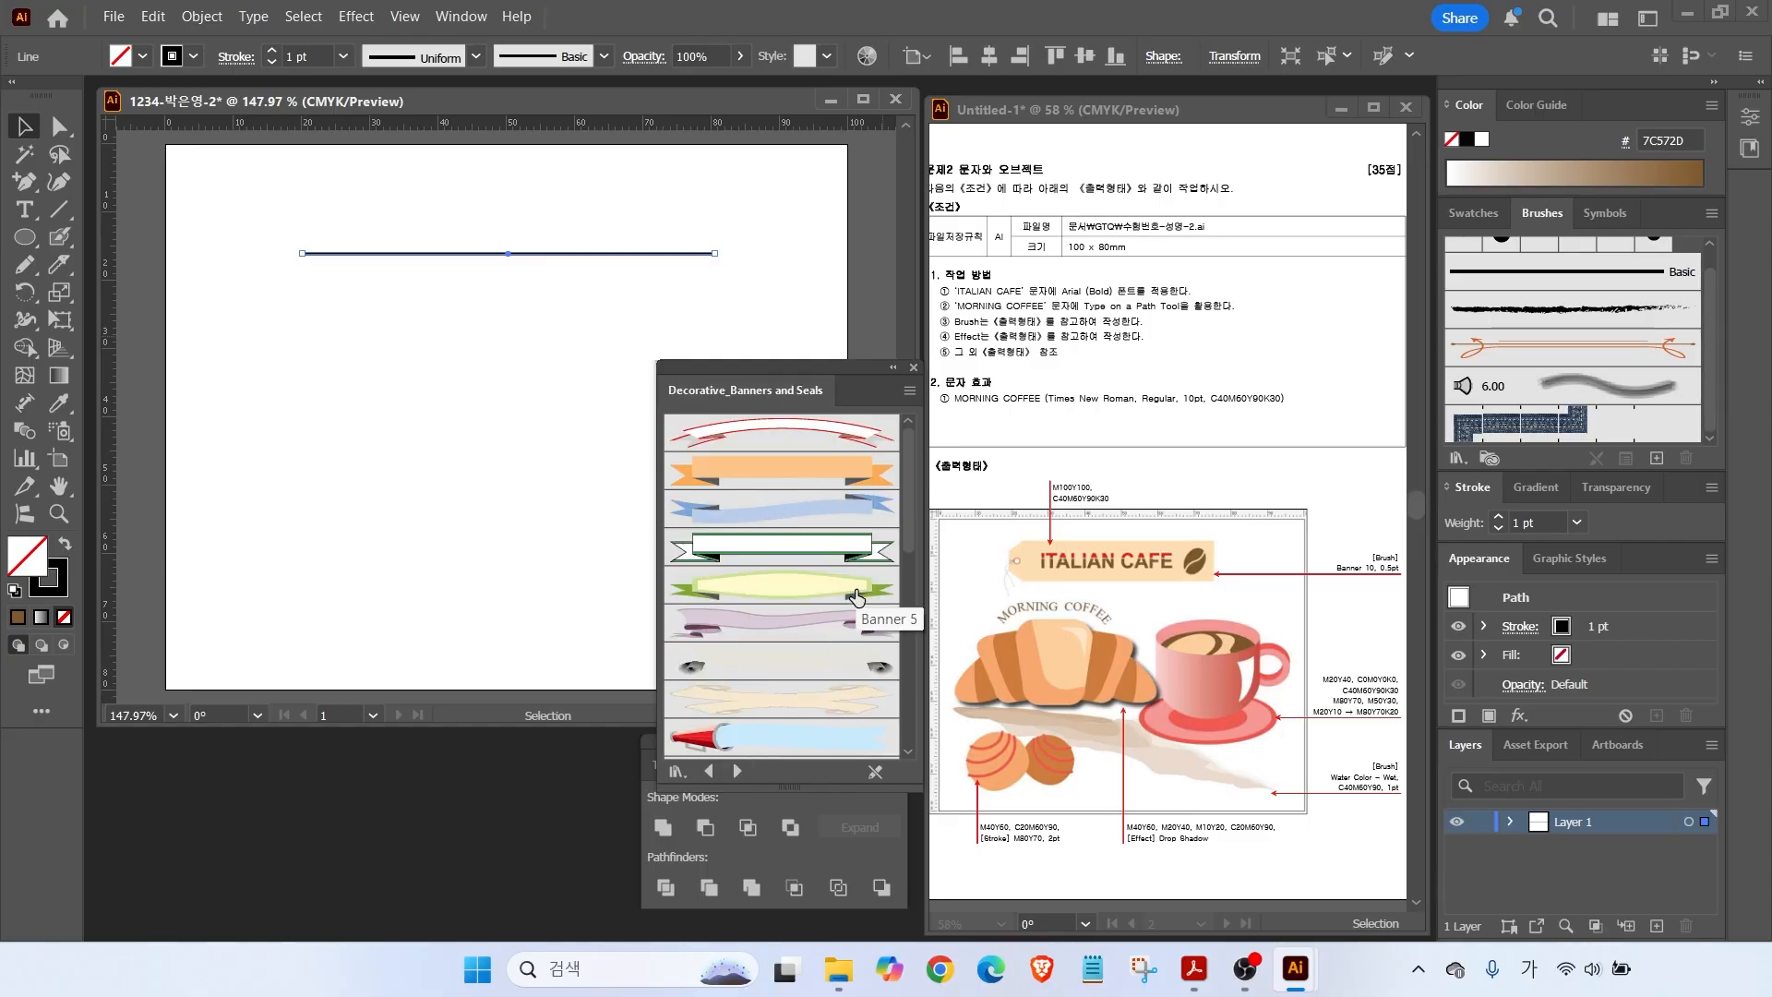
{"action": "scroll", "coordinate": [905, 577], "scroll_direction": "down", "scroll_amount": 3}
{"action": "scroll", "coordinate": [905, 576], "scroll_direction": "down", "scroll_amount": 2}
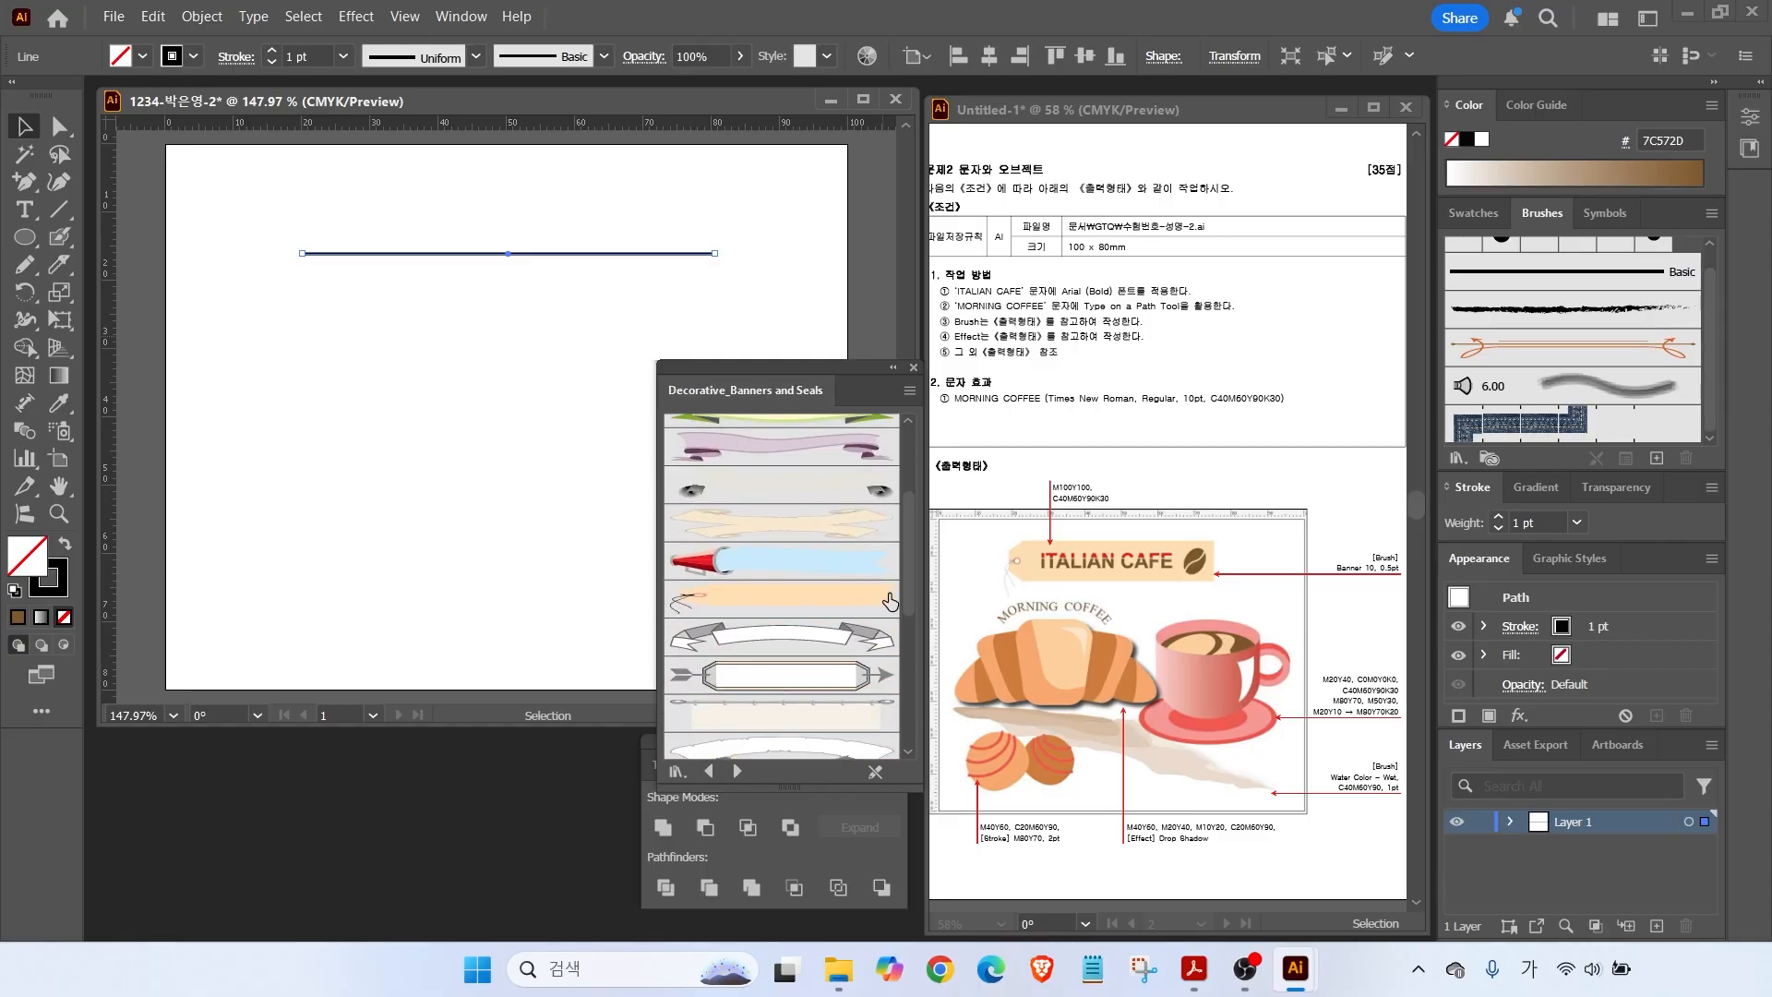
{"action": "left_click", "coordinate": [781, 598]}
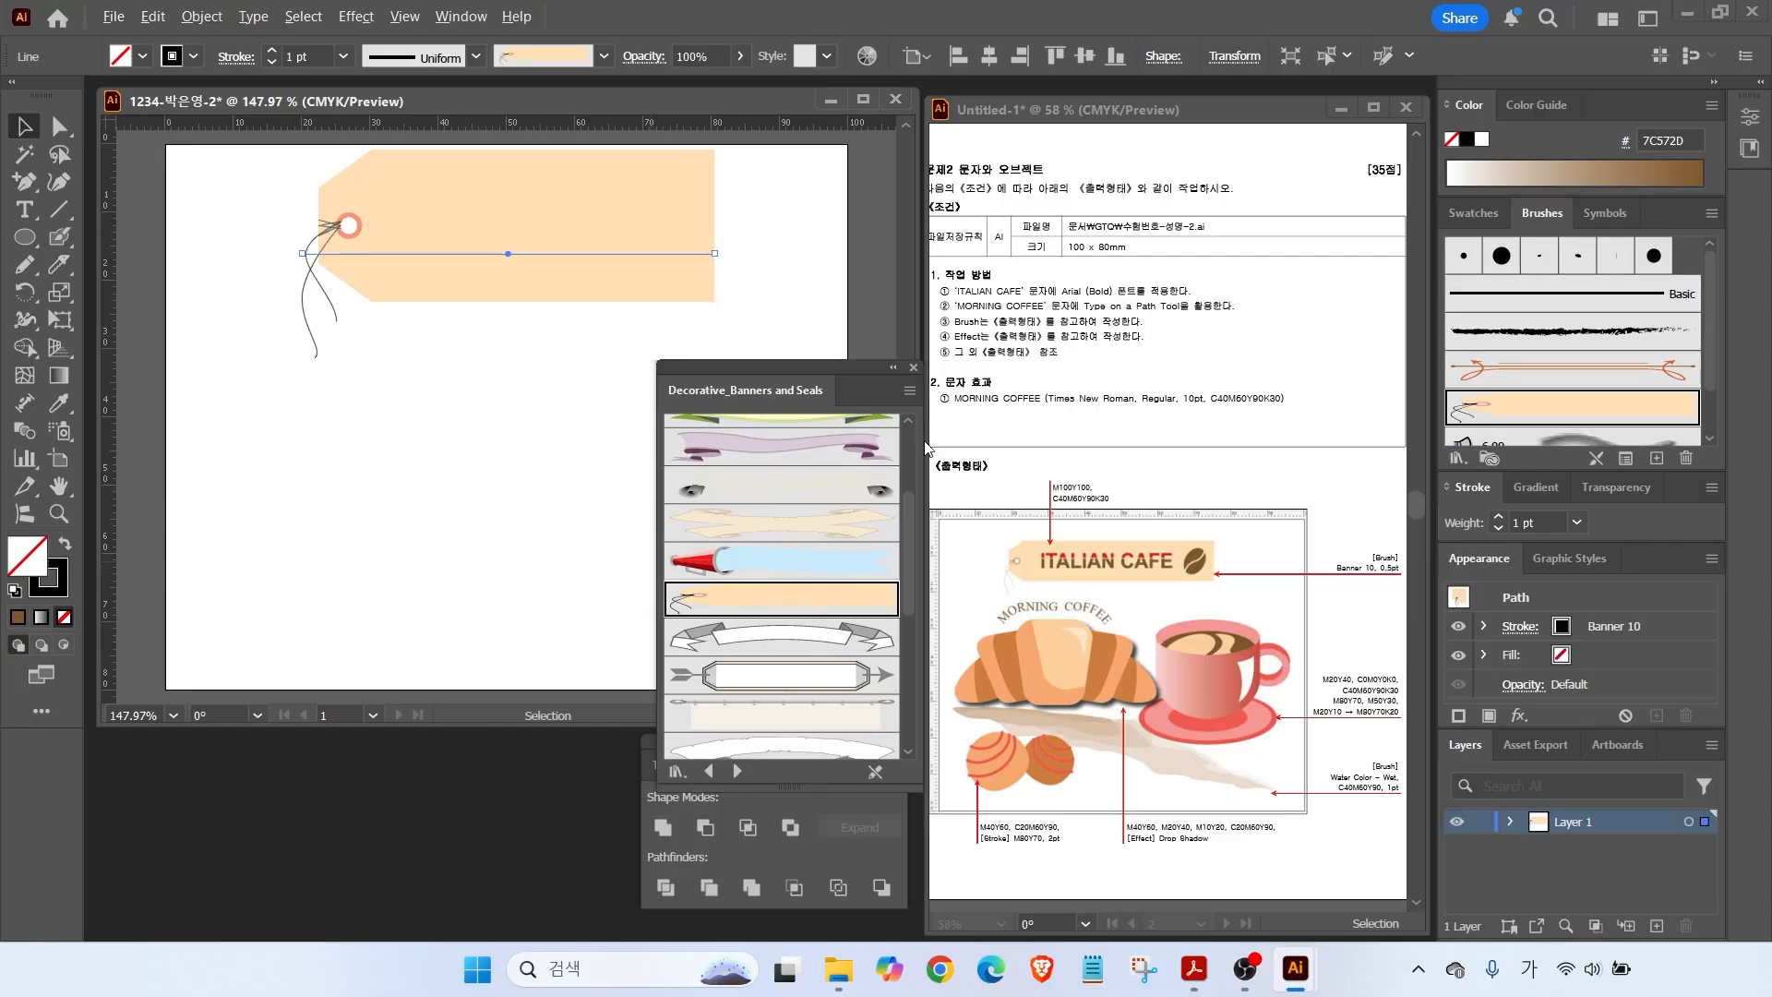
Set the tag banner's stroke weight to 0.5 pt.
{"action": "mouse_move", "coordinate": [1318, 501]}
{"action": "left_mouse_down"}
{"action": "mouse_move", "coordinate": [1357, 552]}
{"action": "mouse_move", "coordinate": [1418, 582]}
{"action": "left_mouse_up"}
{"action": "mouse_move", "coordinate": [1557, 529]}
{"action": "left_mouse_down"}
{"action": "mouse_move", "coordinate": [1494, 456]}
{"action": "mouse_move", "coordinate": [1558, 559]}
{"action": "left_mouse_up"}
{"action": "key", "text": "Escape"}
{"action": "left_click", "coordinate": [1549, 521]}
{"action": "type", "text": "0.5"}
{"action": "key", "text": "Return"}
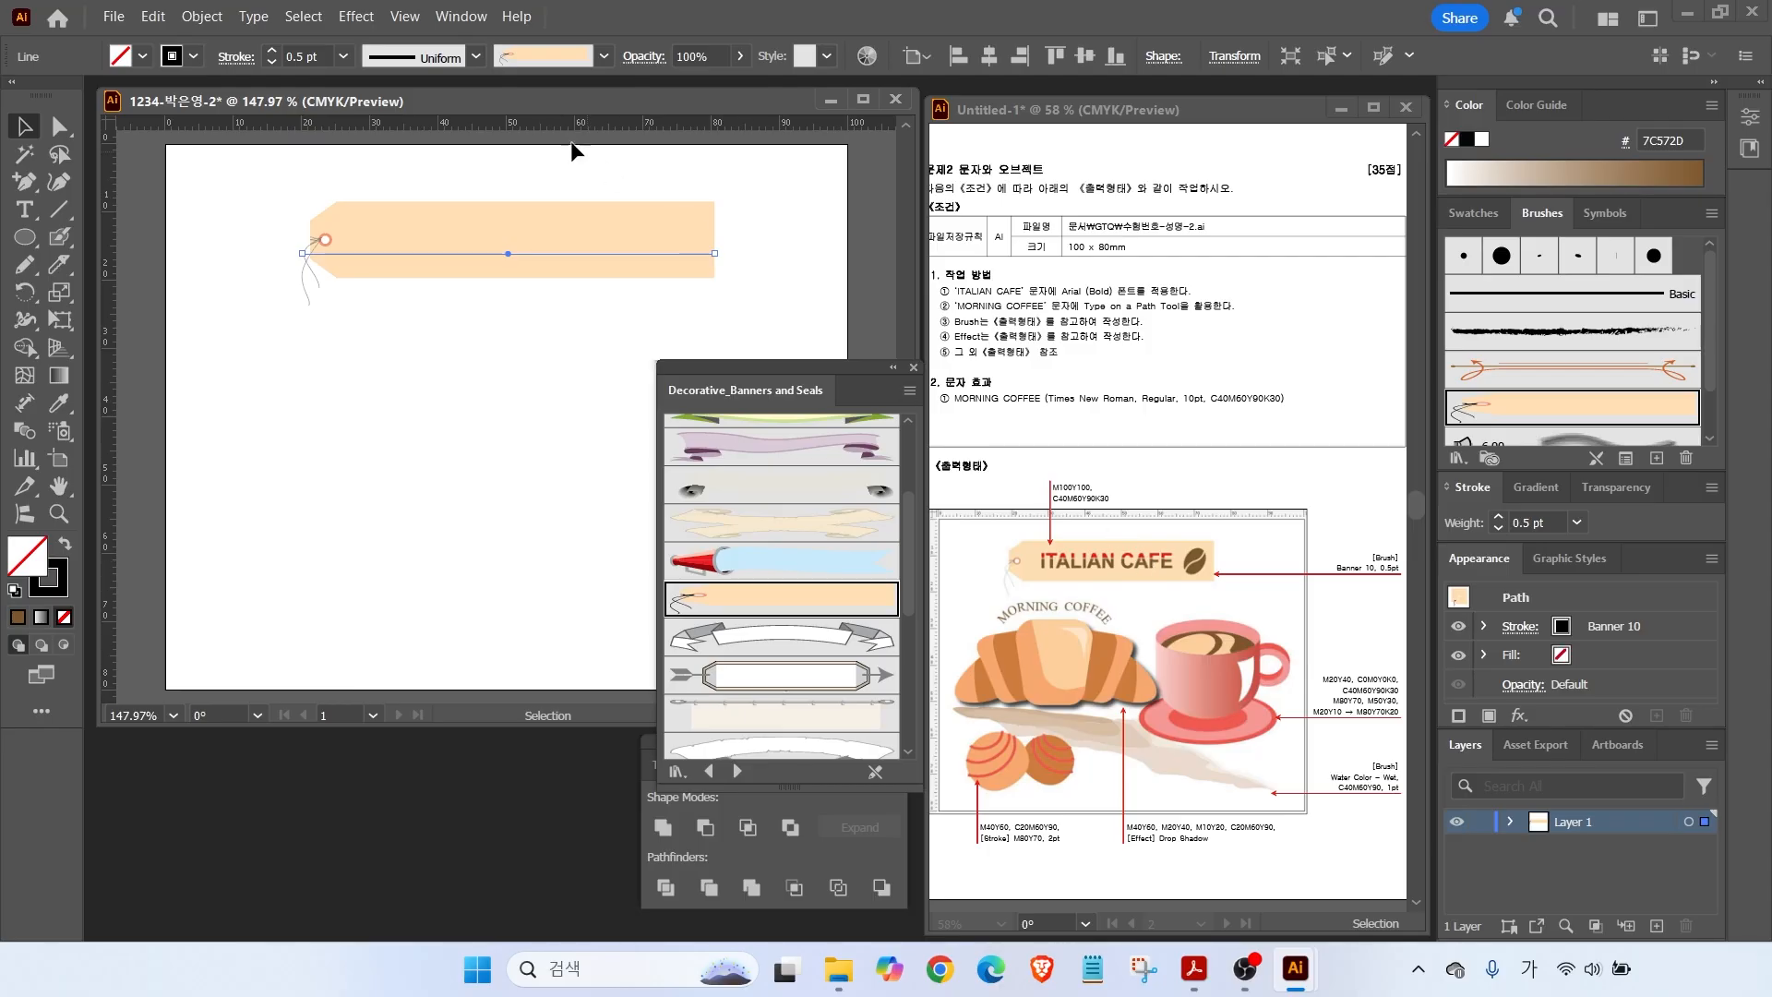
Move the tag banner up and close the floating banner brush library.
{"action": "left_click_drag", "start_coordinate": [551, 225], "coordinate": [550, 205]}
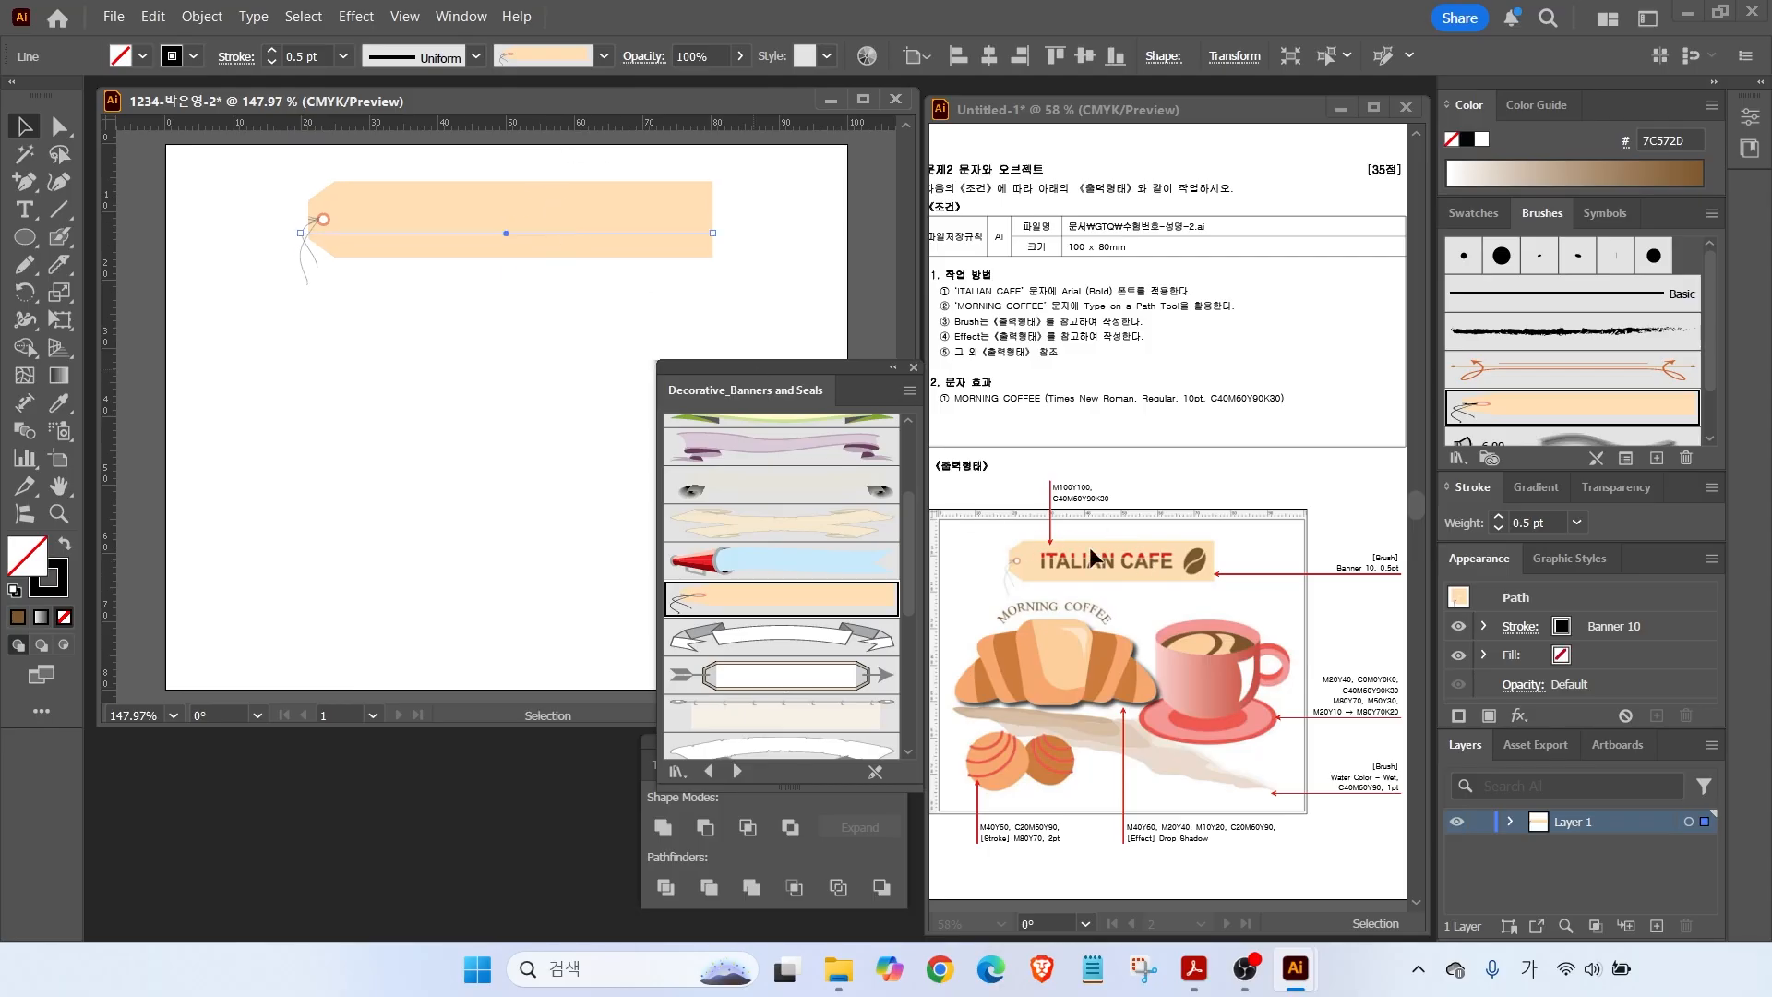
{"action": "left_click", "coordinate": [914, 367]}
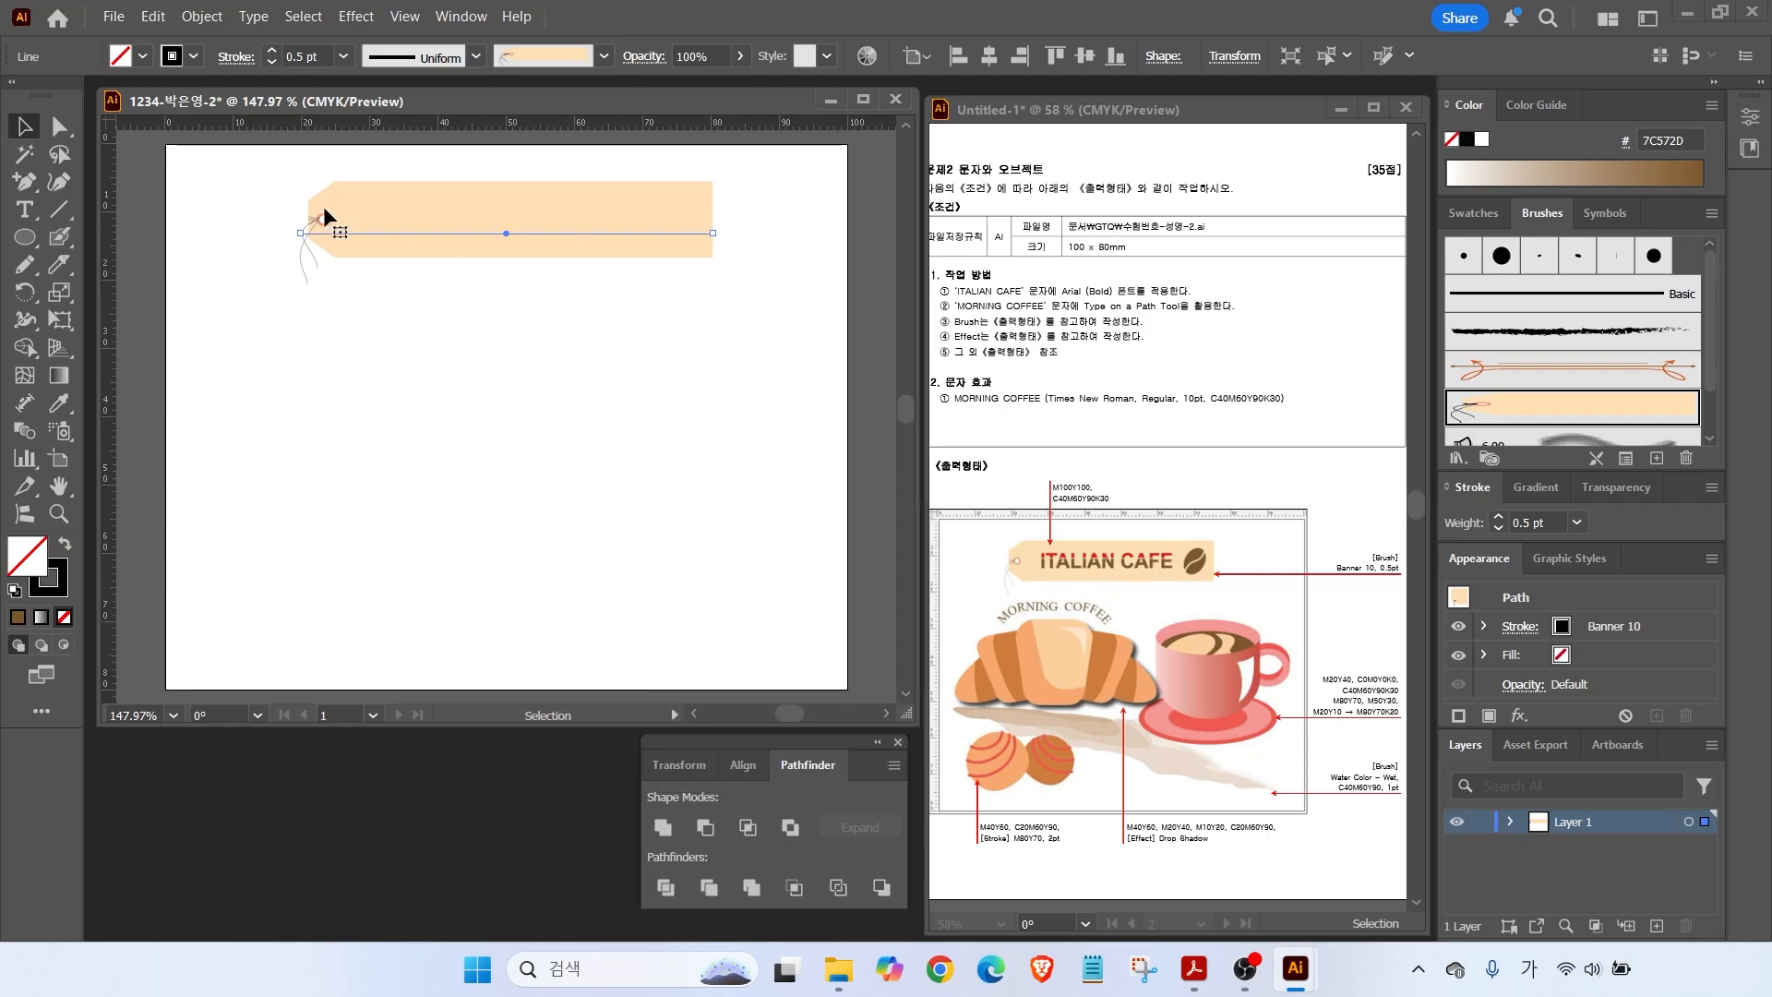
{"action": "left_click", "coordinate": [25, 210]}
Type 'ITALIAN CAFE' and move the text onto the tag.
{"action": "left_click", "coordinate": [388, 333]}
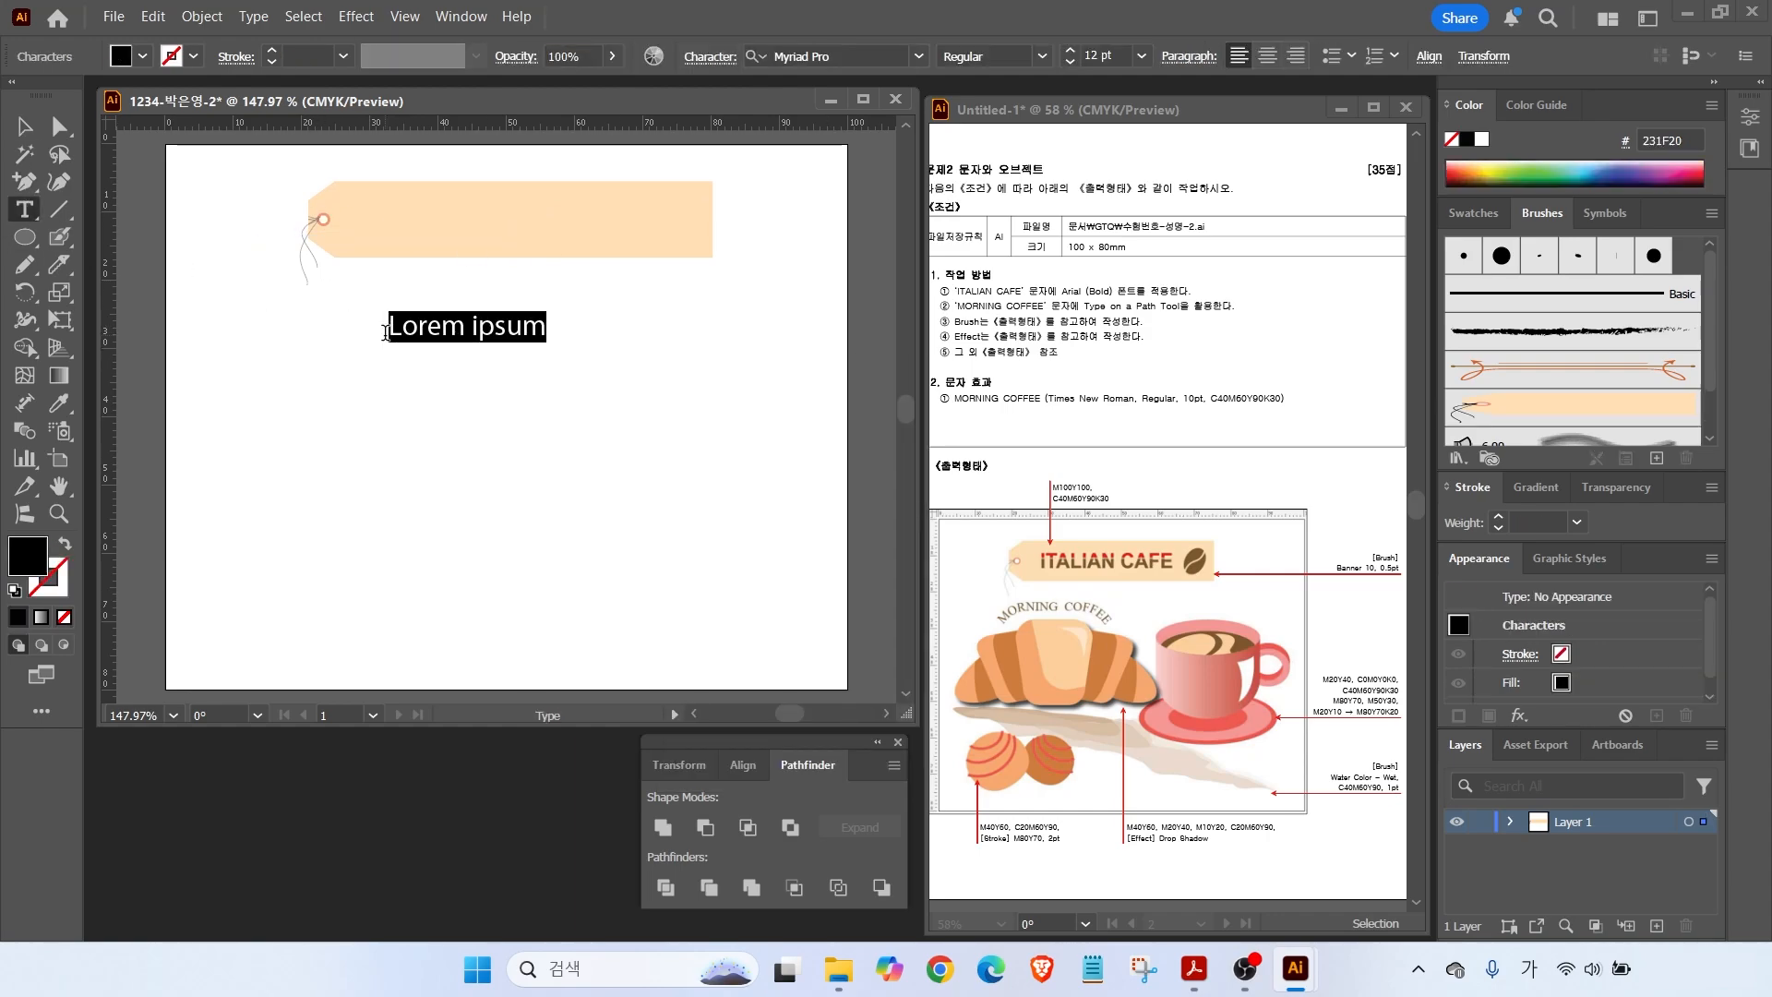
{"action": "type", "text": "I"}
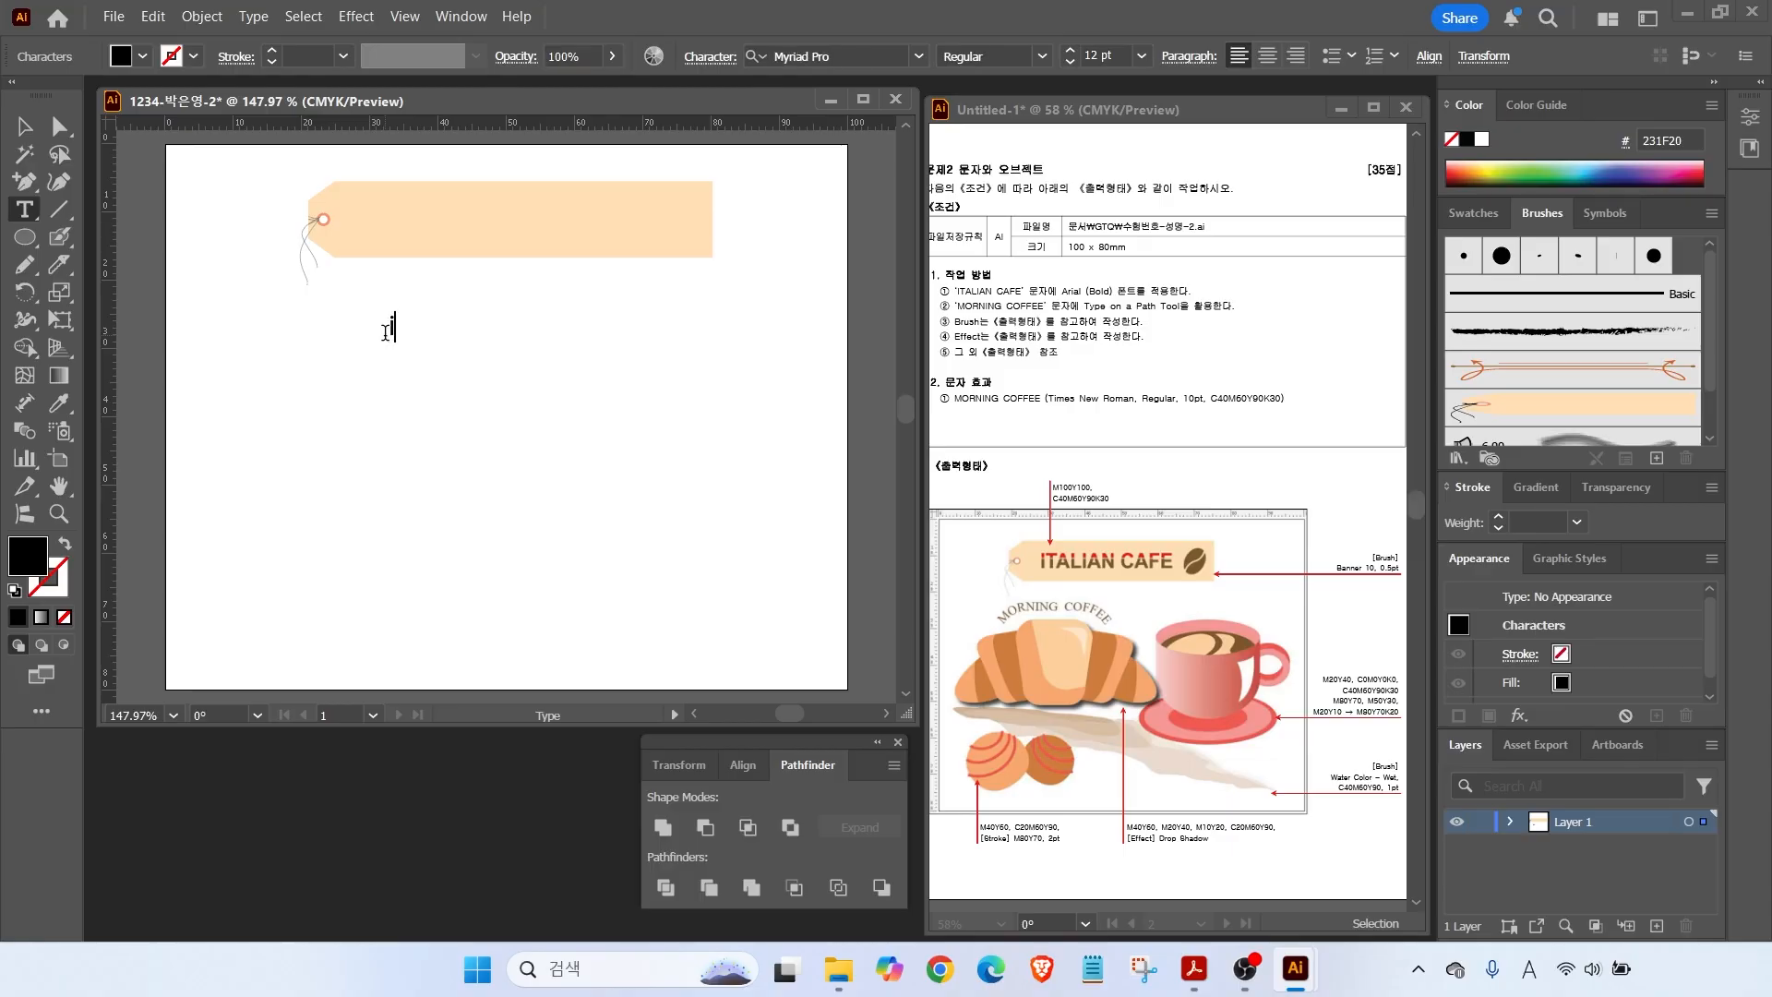
{"action": "type", "text": "TALIAN CAFE"}
{"action": "key", "text": "Escape"}
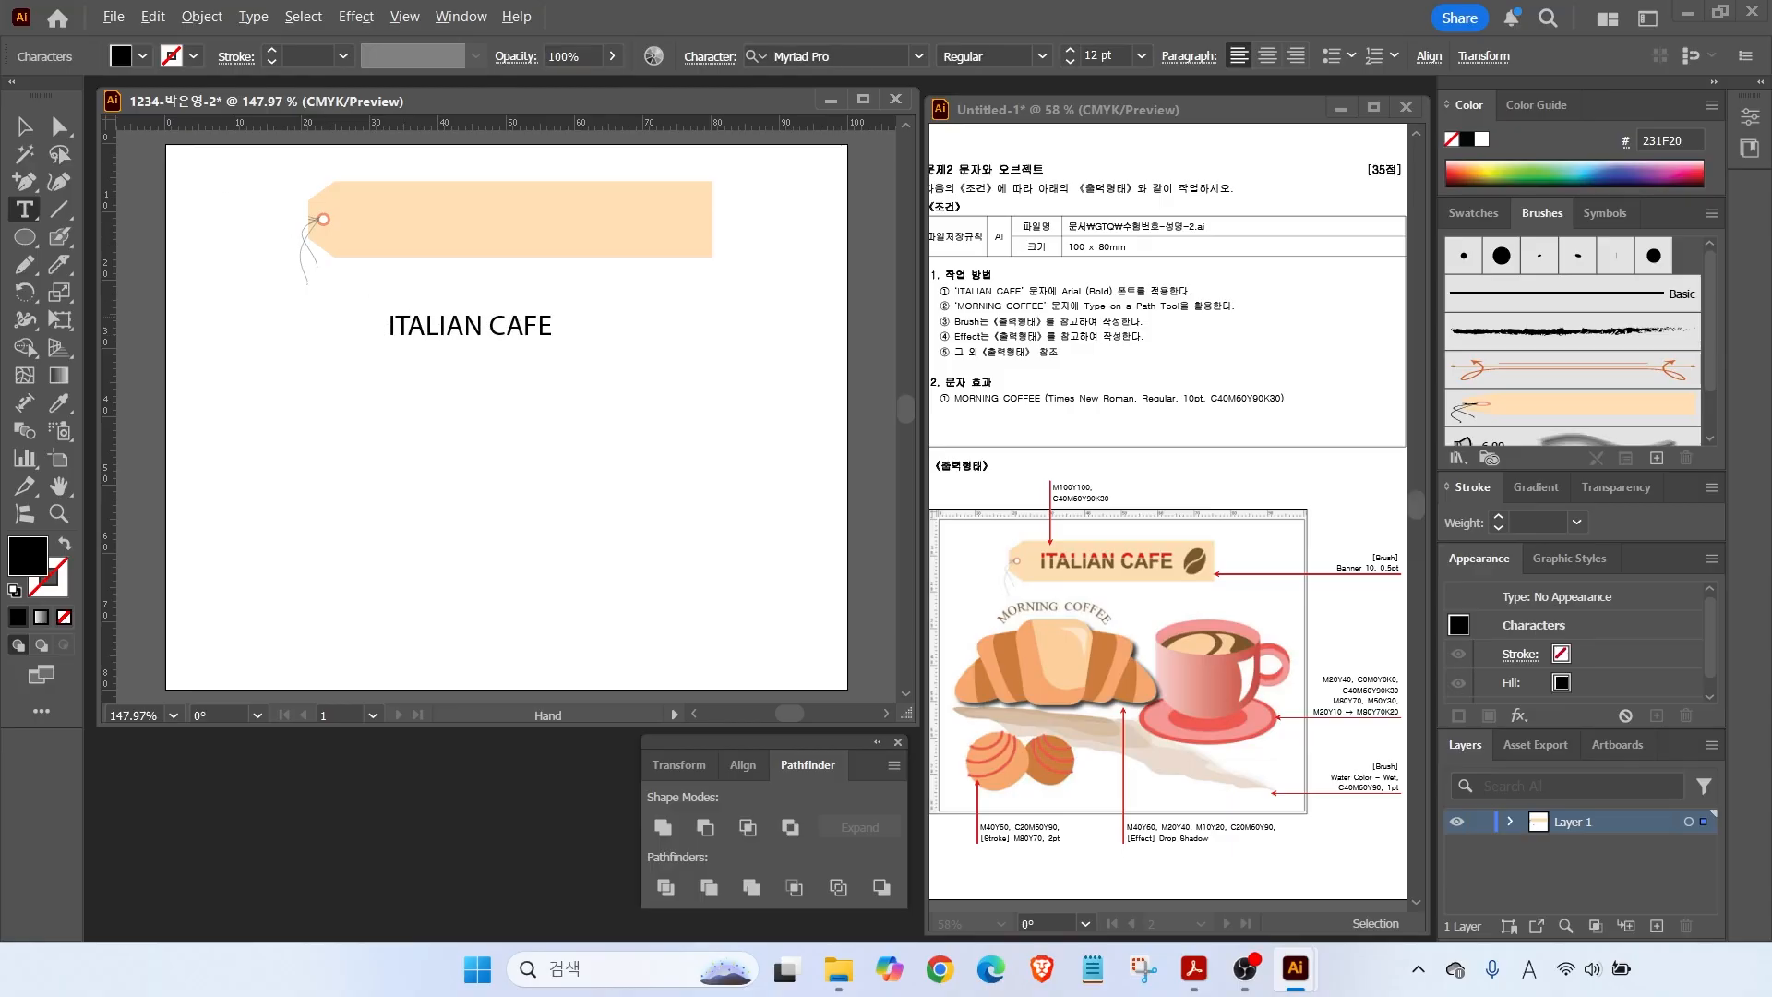
{"action": "left_click_drag", "start_coordinate": [1077, 282], "coordinate": [1120, 246]}
{"action": "left_click_drag", "start_coordinate": [1031, 299], "coordinate": [1139, 300]}
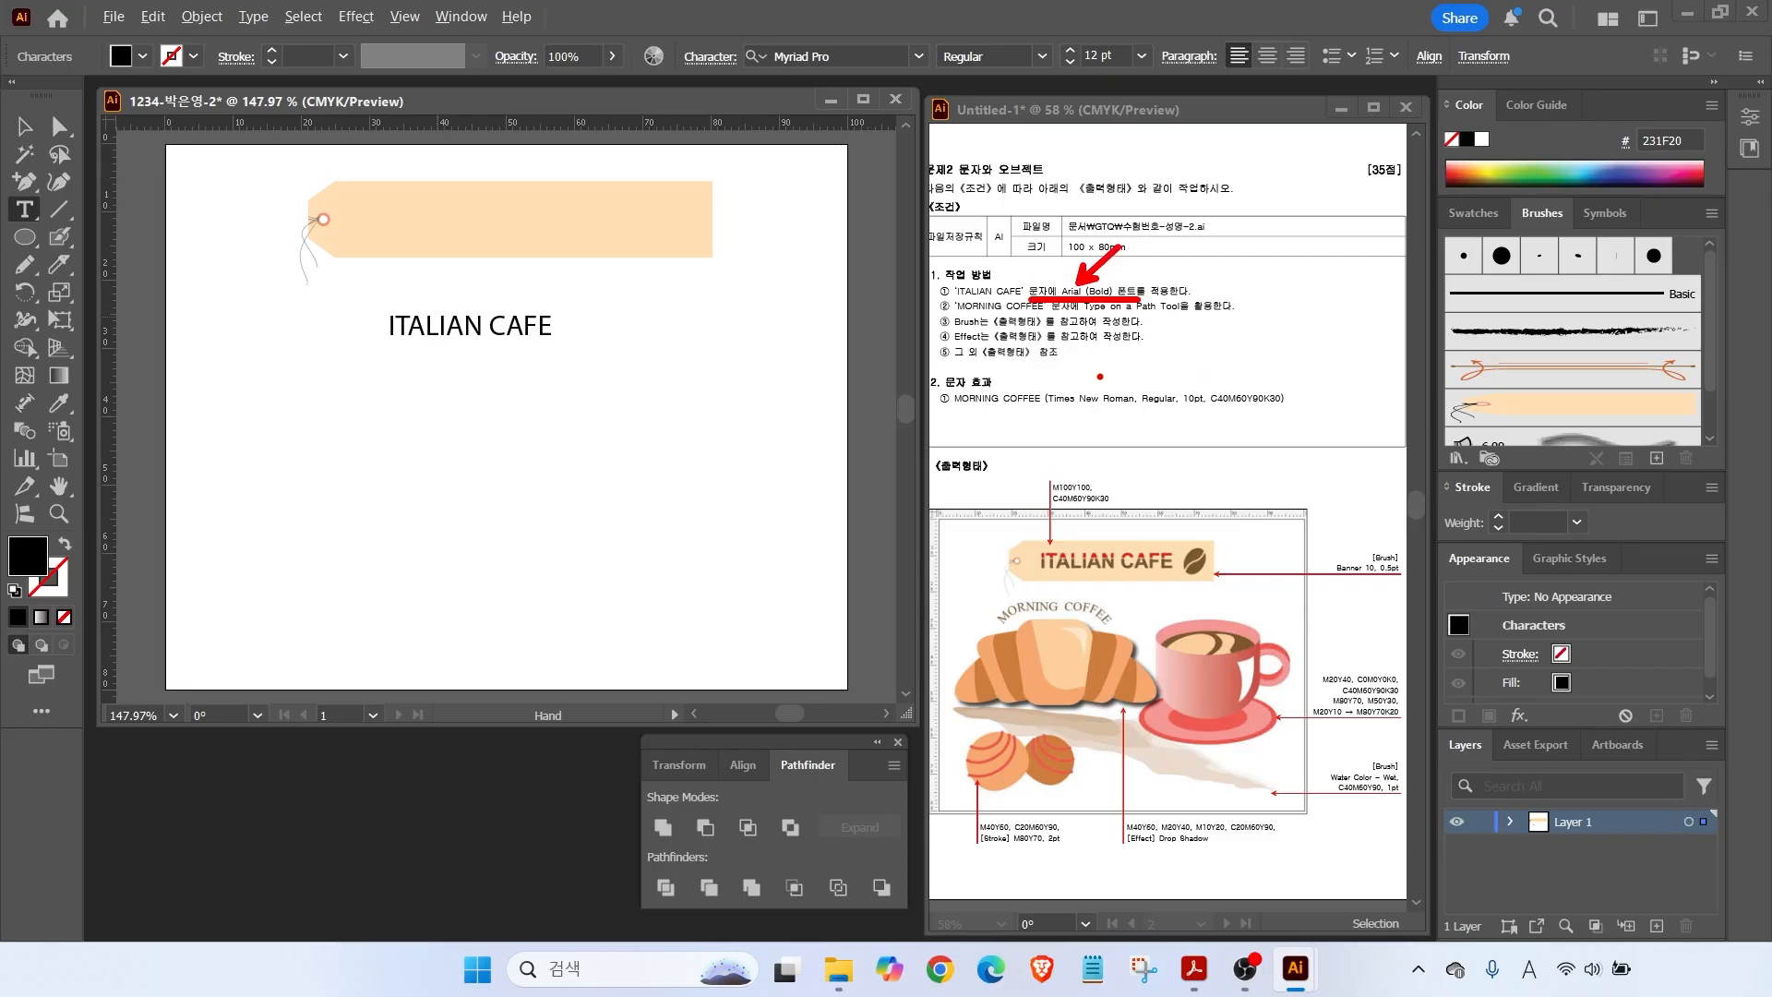
{"action": "key", "text": "v"}
{"action": "left_click", "coordinate": [461, 323]}
{"action": "left_click_drag", "start_coordinate": [461, 324], "coordinate": [462, 219]}
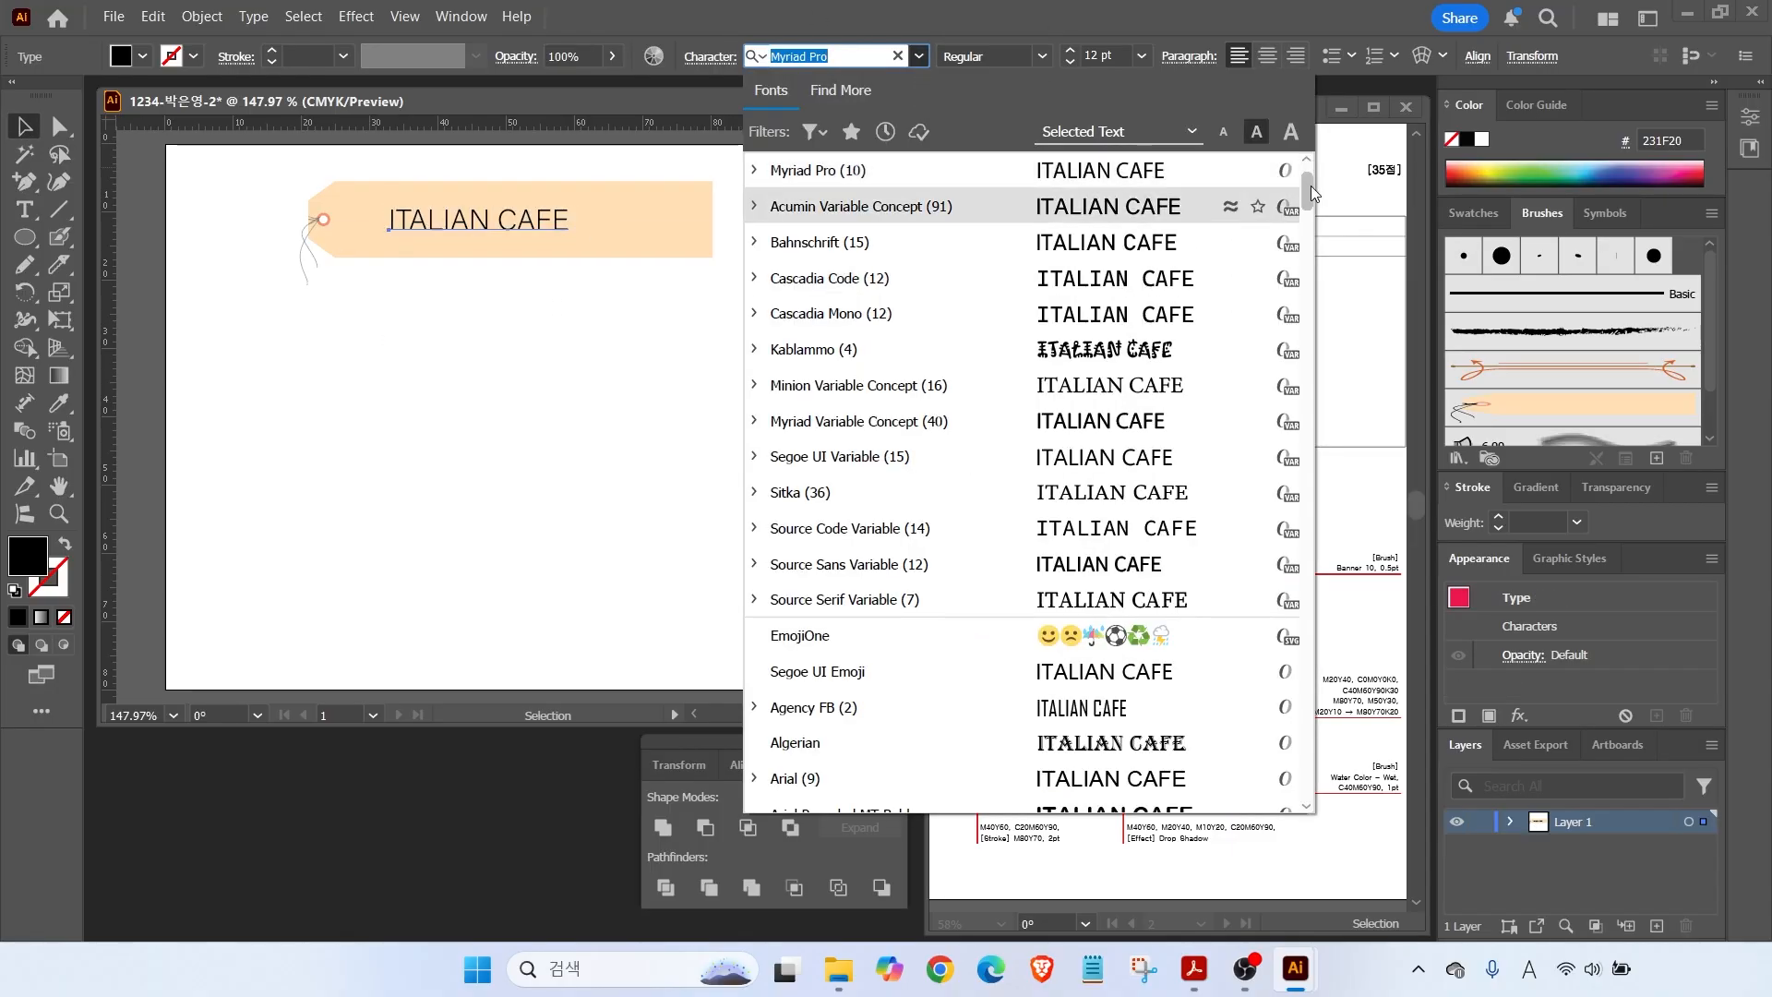
Style the text red Arial Bold 16 pt and nudge it left on the tag.
{"action": "left_click", "coordinate": [807, 778]}
{"action": "left_click", "coordinate": [1042, 56]}
{"action": "left_click", "coordinate": [970, 230]}
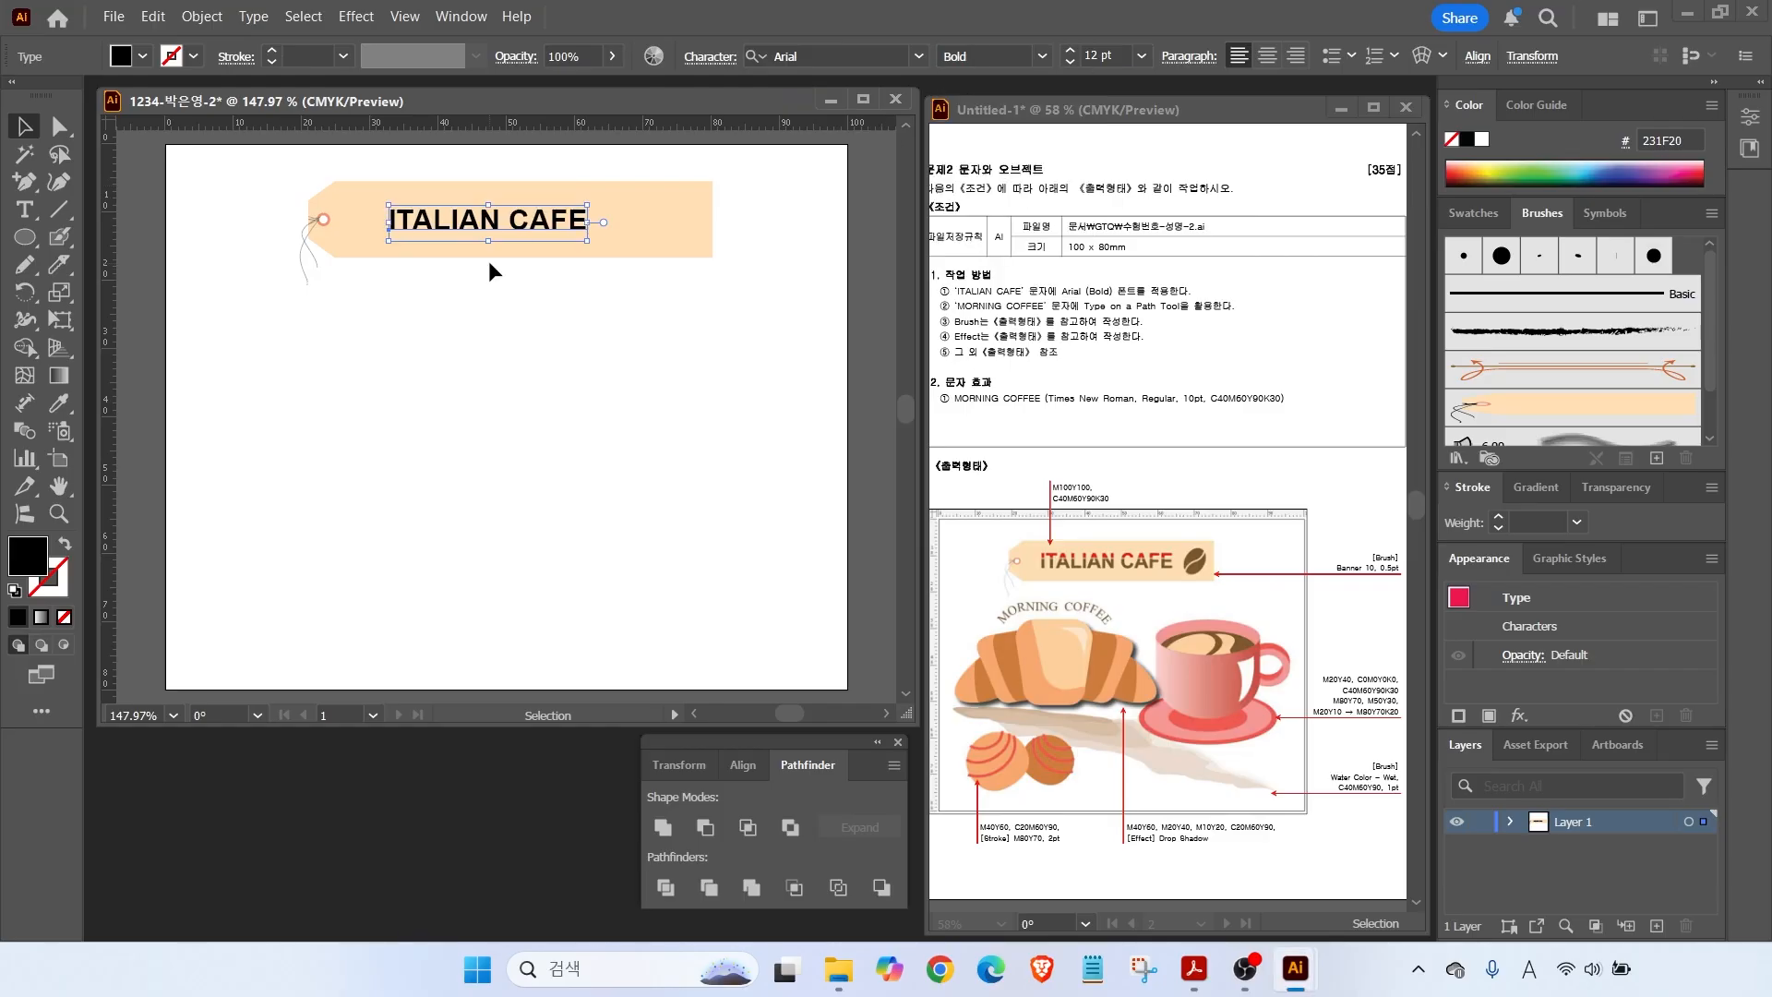
{"action": "left_click", "coordinate": [1070, 52]}
{"action": "left_click", "coordinate": [1069, 51]}
{"action": "left_click", "coordinate": [1070, 52]}
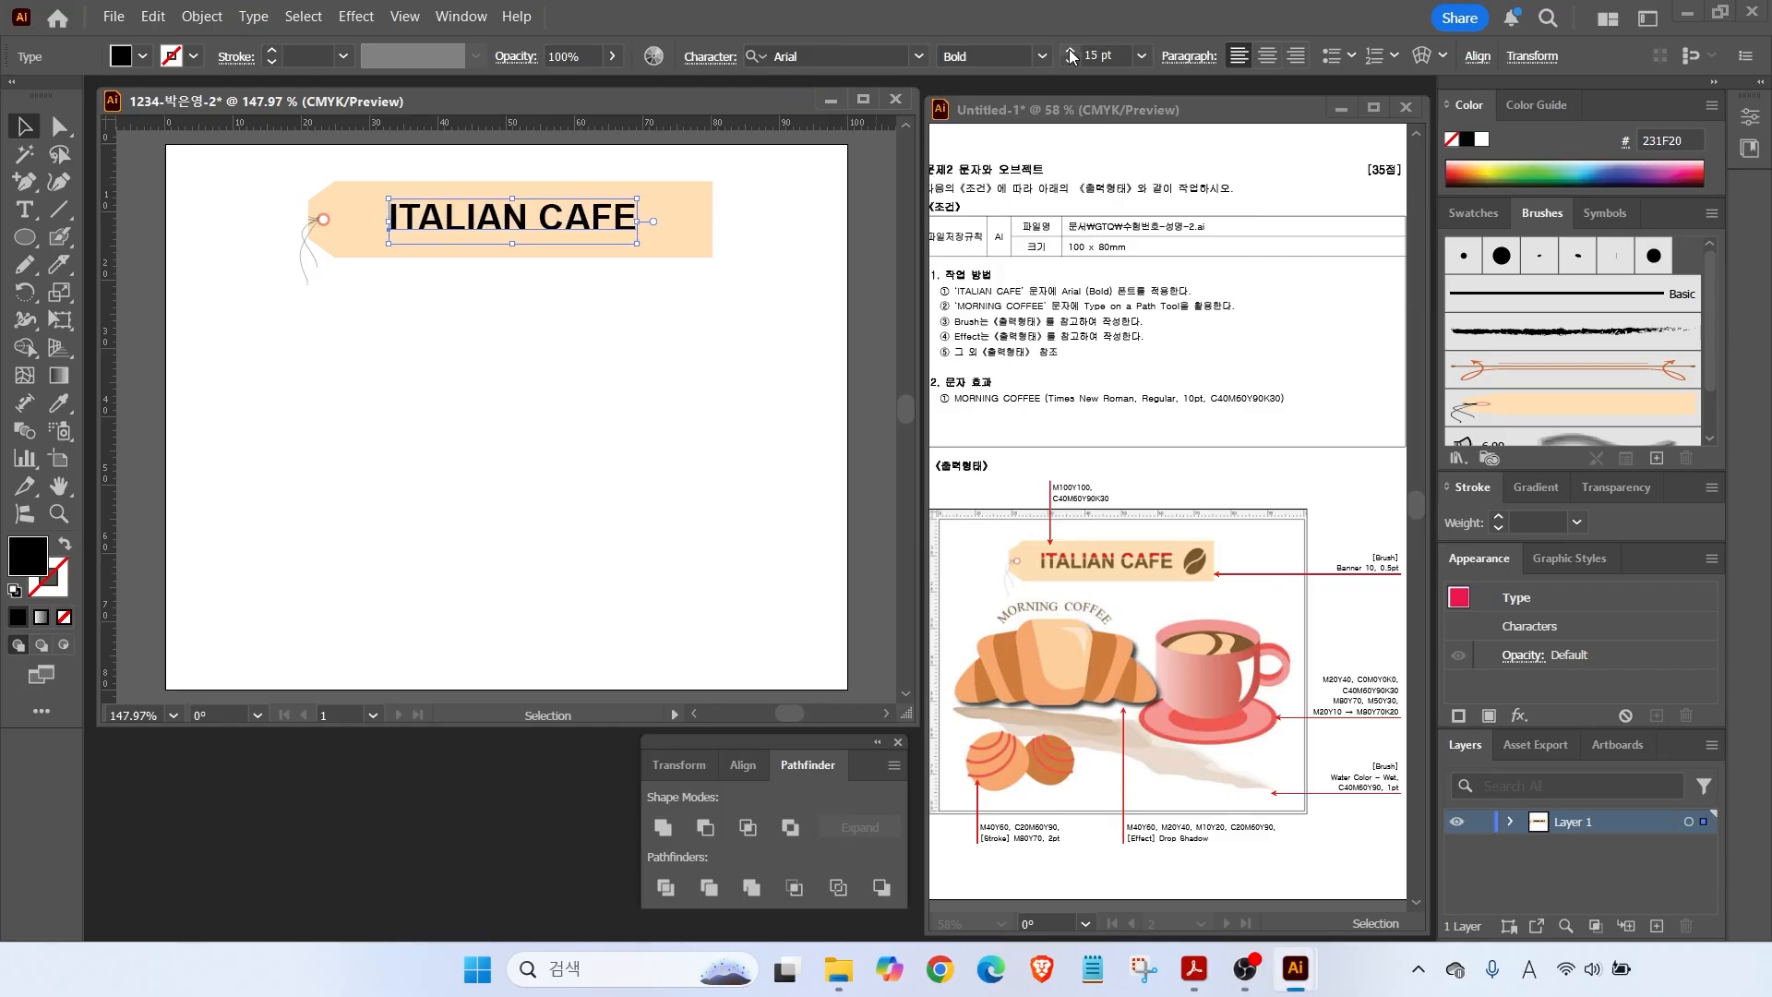
{"action": "left_click", "coordinate": [1073, 53]}
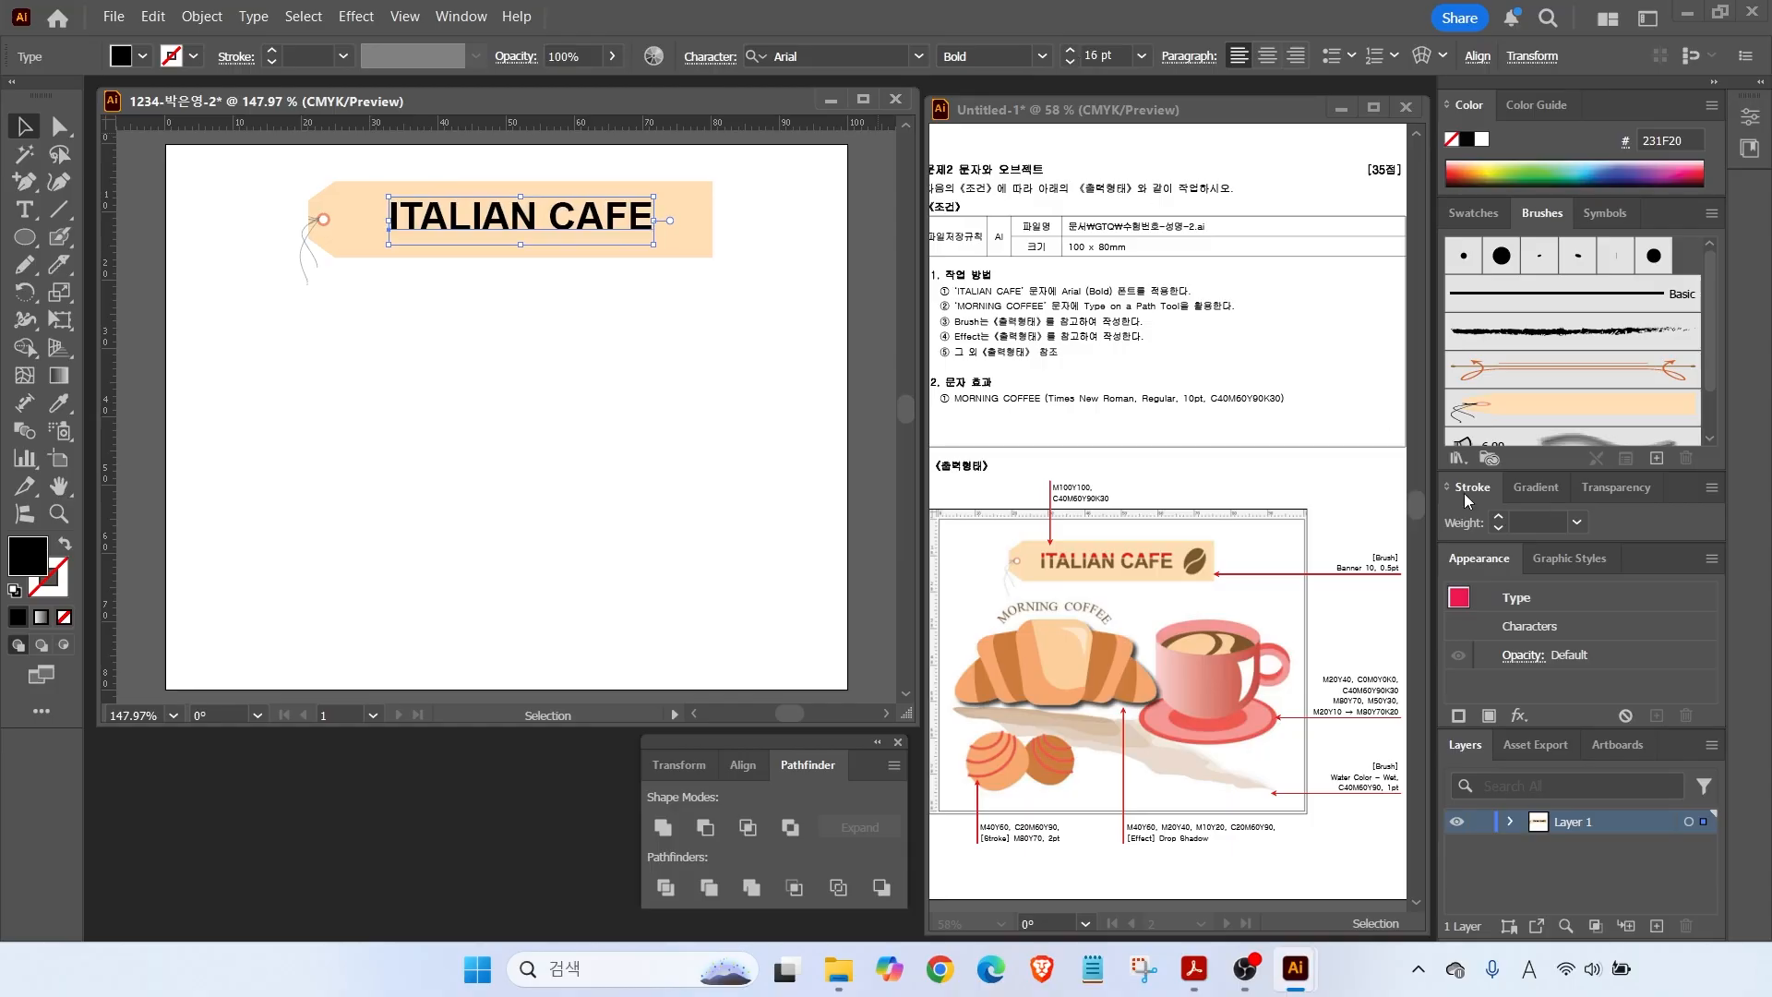
{"action": "left_click", "coordinate": [1472, 213]}
{"action": "scroll", "coordinate": [1534, 378], "scroll_direction": "down", "scroll_amount": 2}
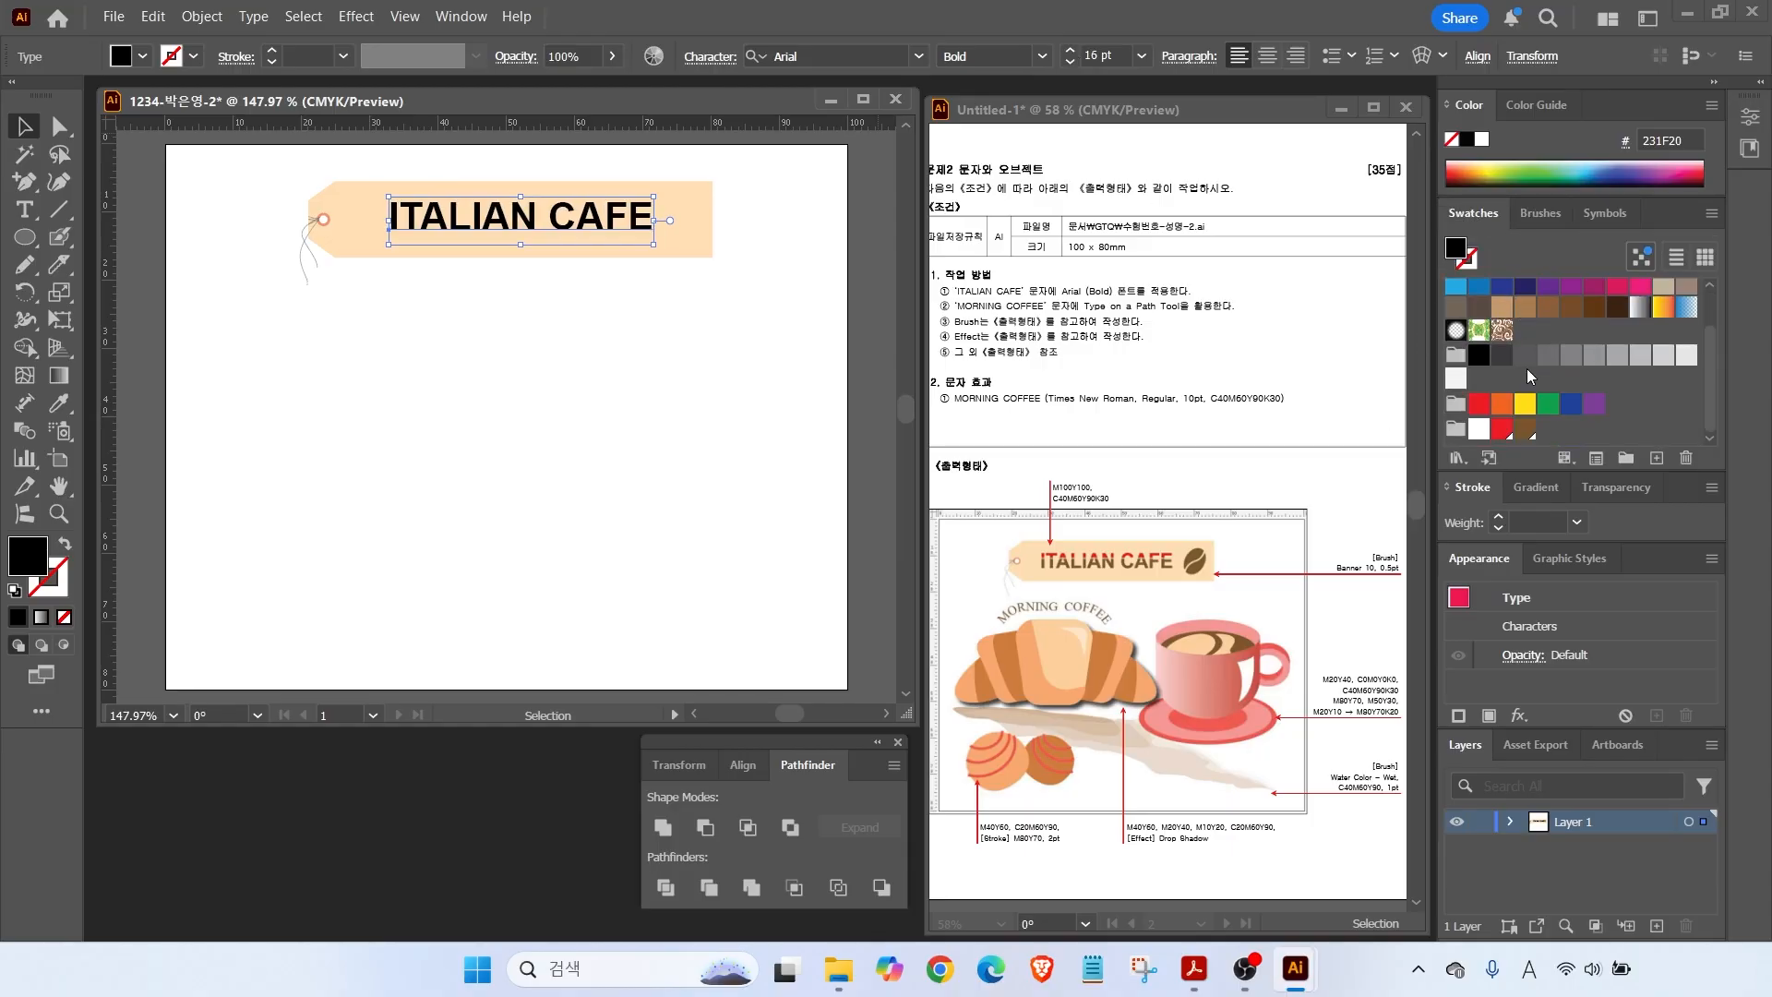
{"action": "left_click", "coordinate": [1503, 432]}
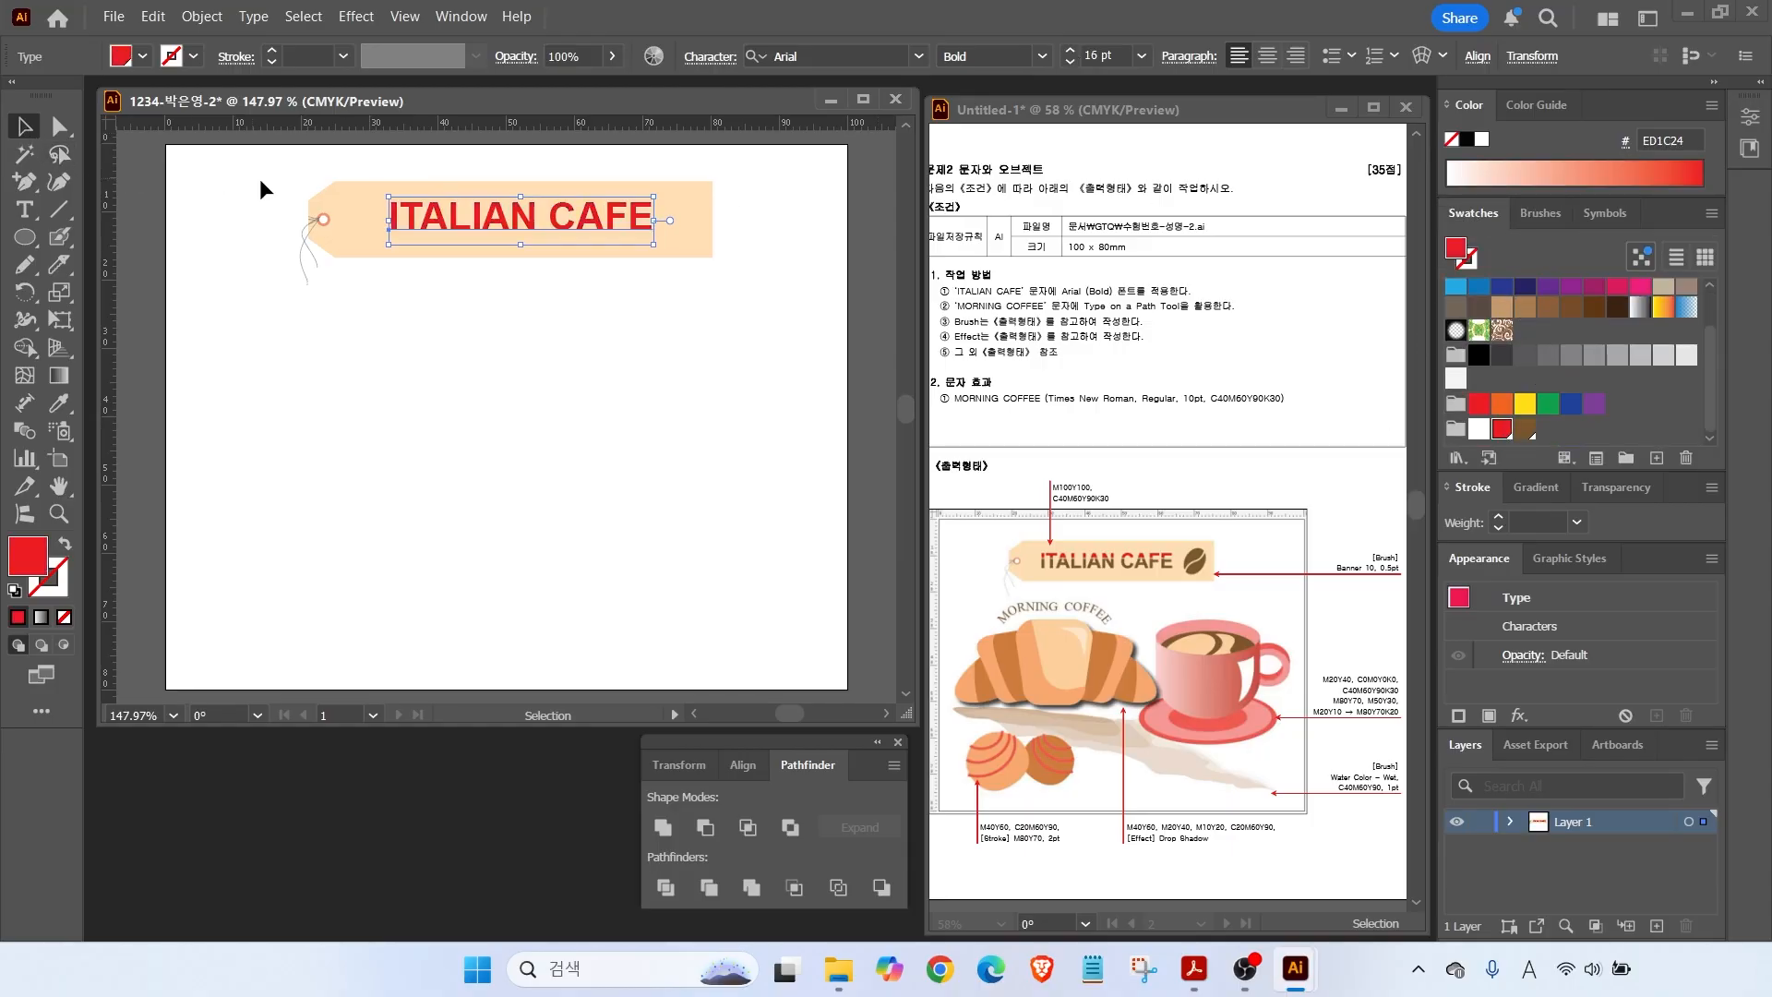
{"action": "left_click_drag", "start_coordinate": [437, 220], "coordinate": [411, 221]}
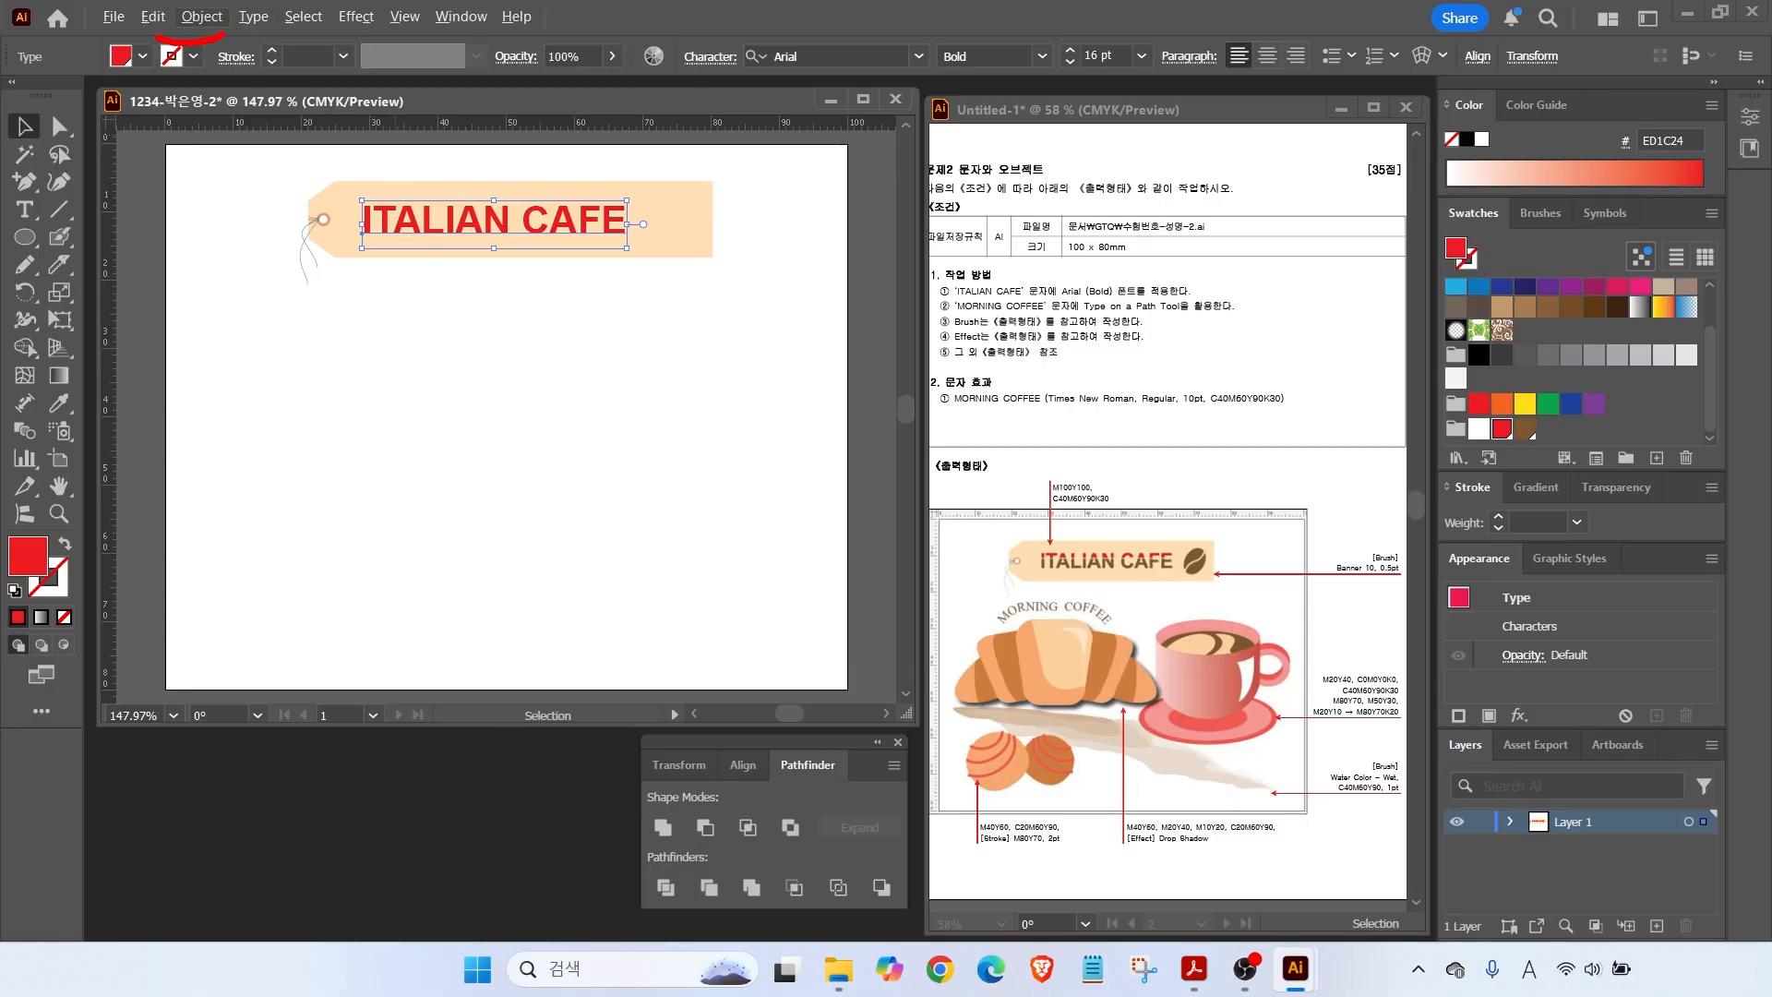
Convert the ITALIAN CAFE text into outlined letter shapes with Create Outlines.
{"action": "left_click", "coordinate": [201, 18]}
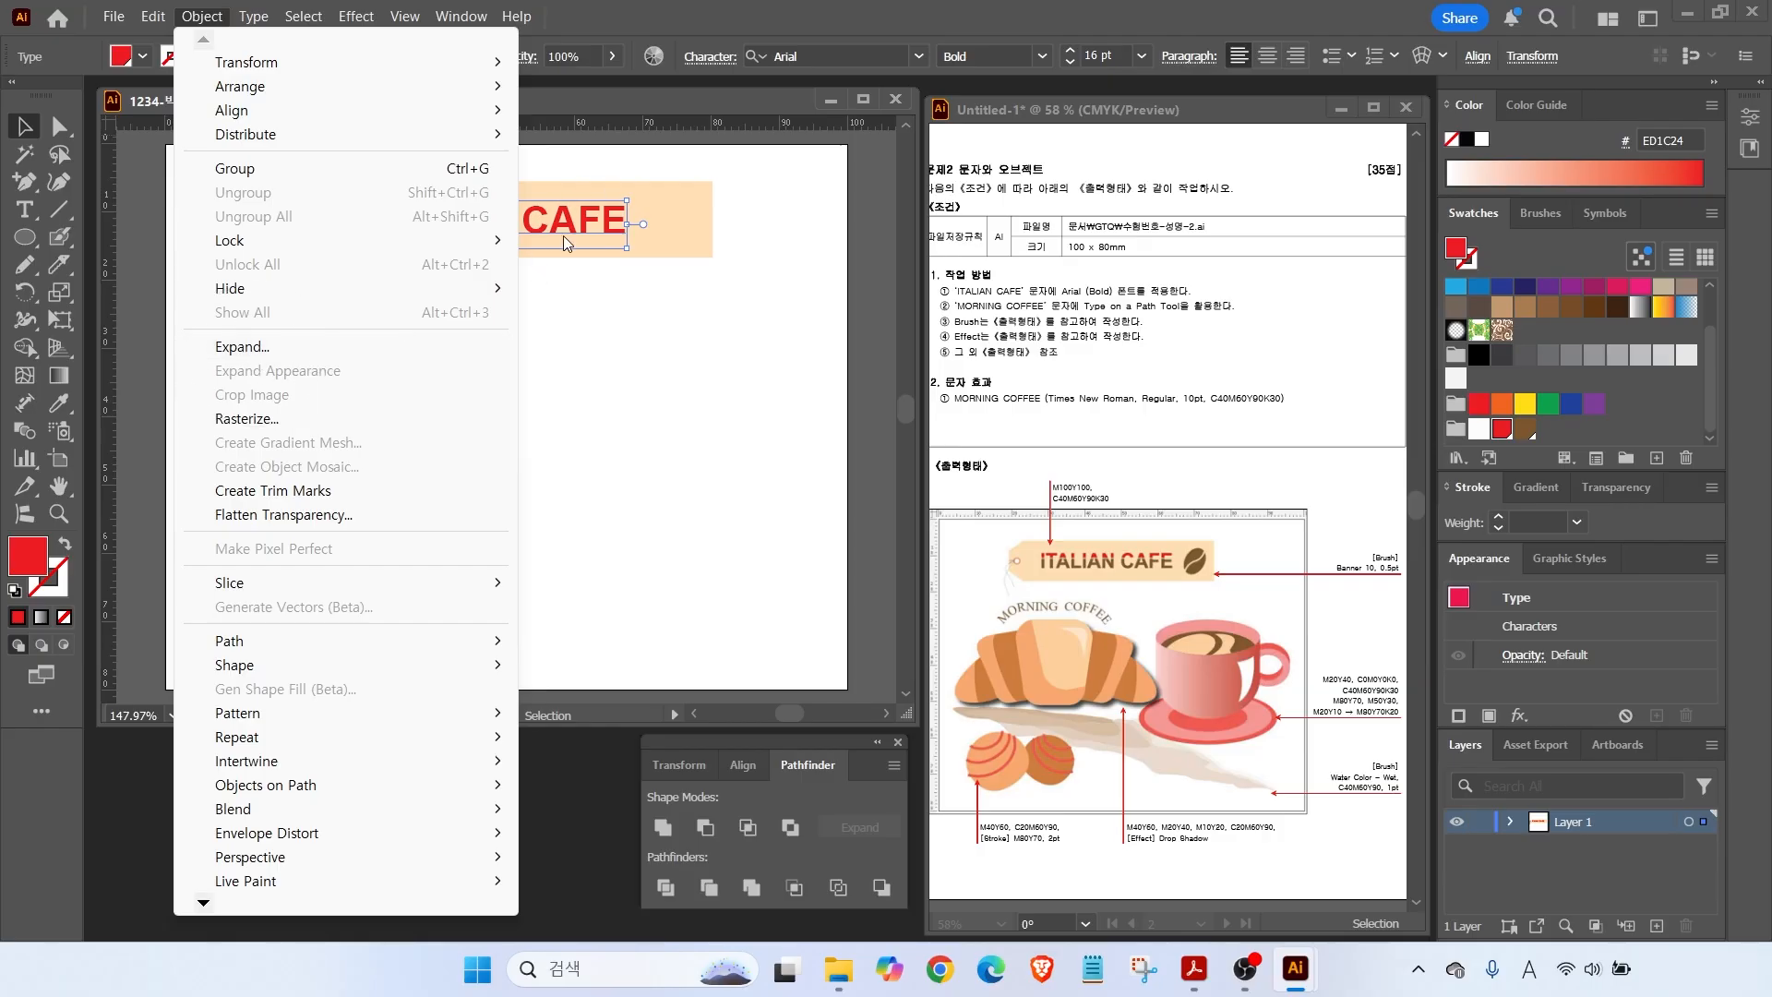
{"action": "left_click", "coordinate": [257, 19]}
{"action": "left_click", "coordinate": [255, 17]}
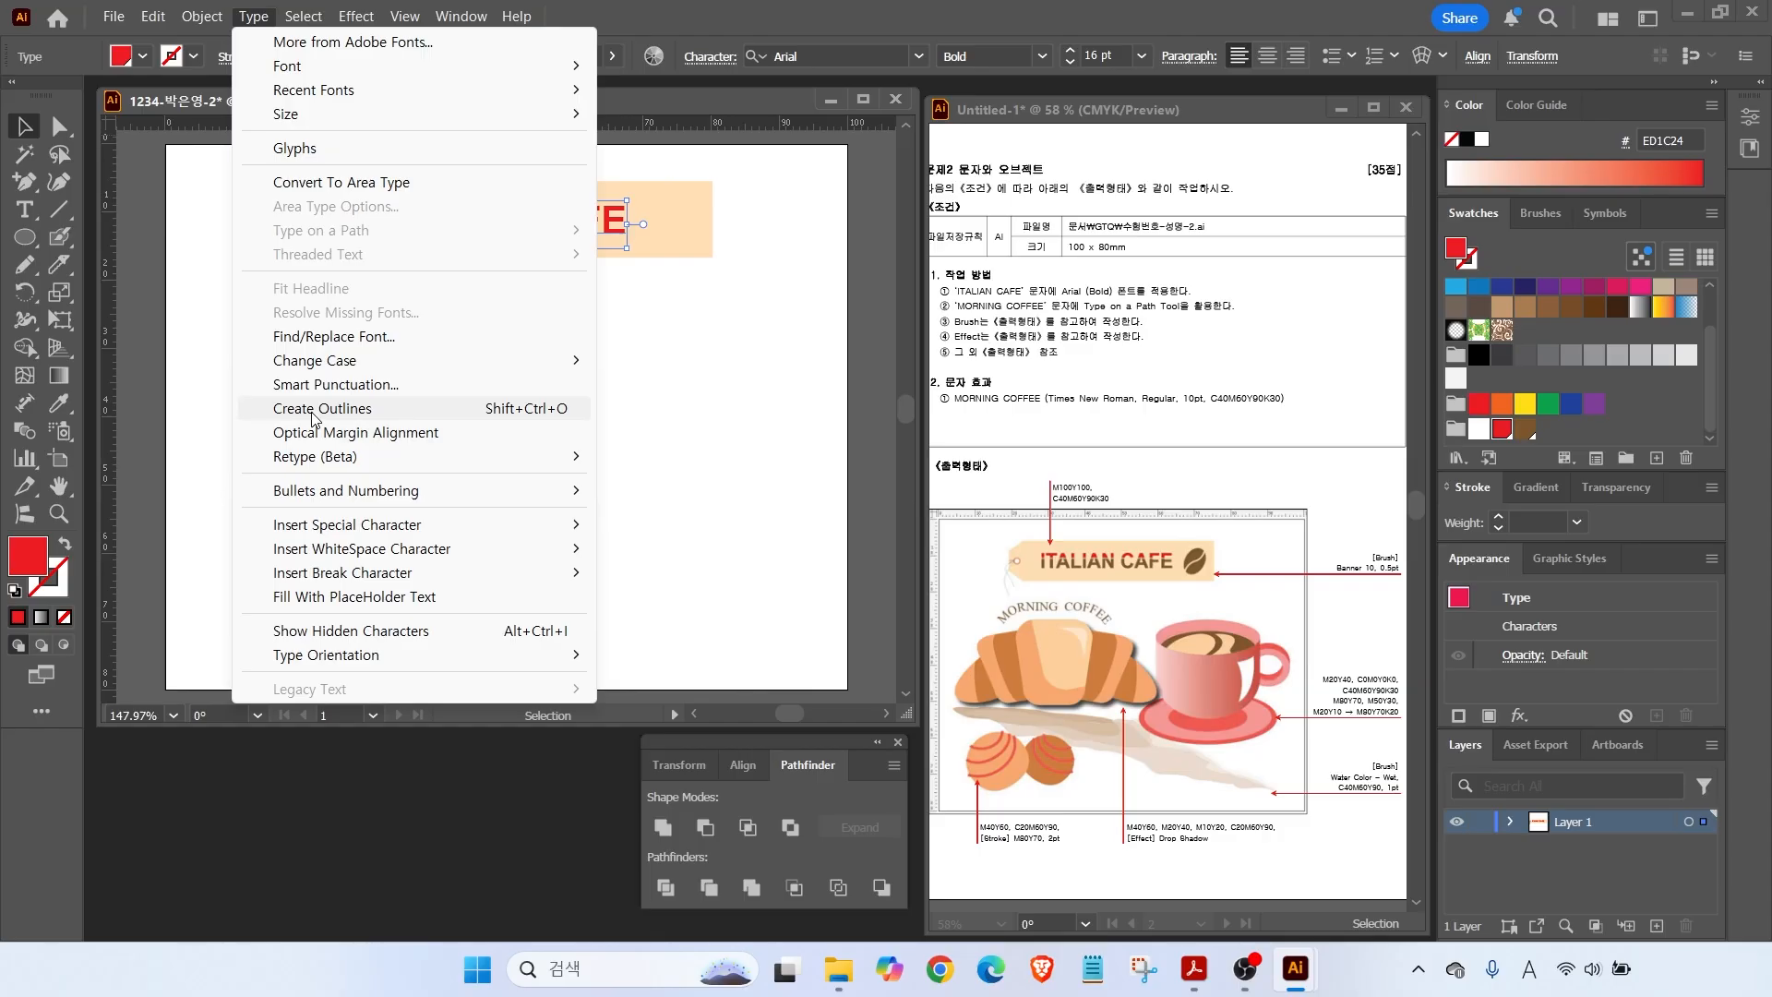
{"action": "left_click", "coordinate": [322, 408]}
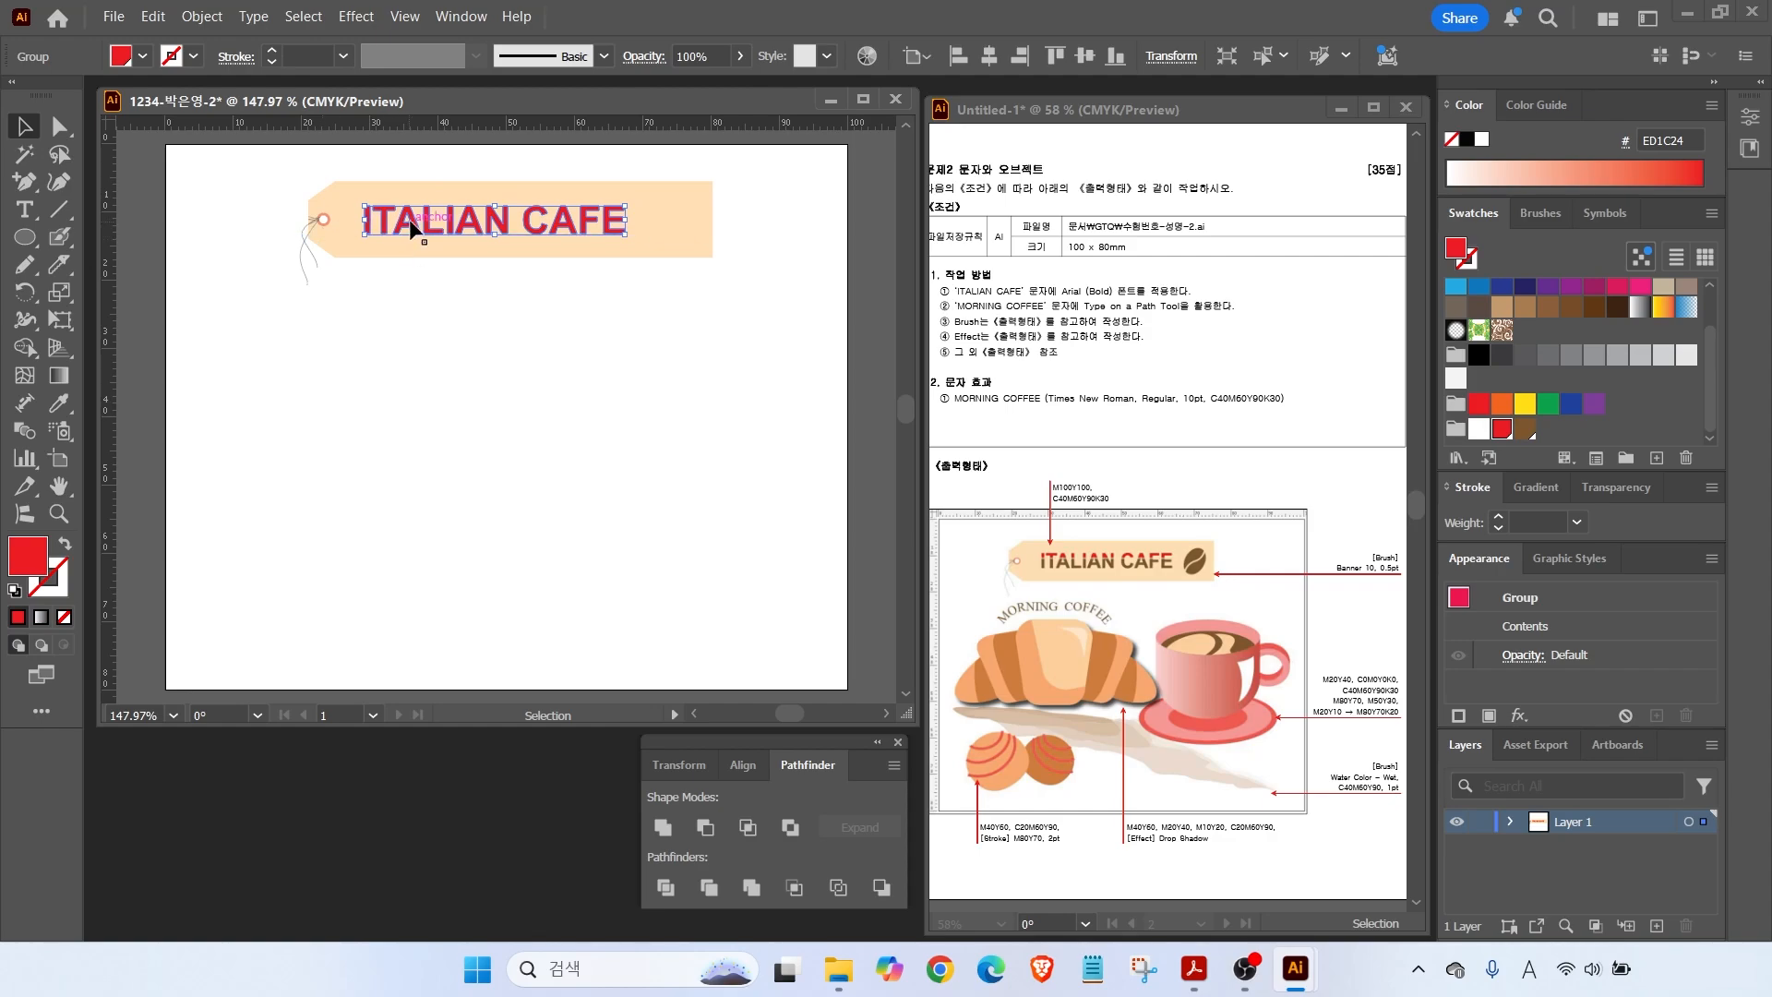
{"action": "scroll", "coordinate": [435, 210], "scroll_direction": "up", "scroll_amount": 3}
Isolate the lettering group and knife-cut all the letters horizontally.
{"action": "left_click_drag", "start_coordinate": [457, 244], "coordinate": [401, 296]}
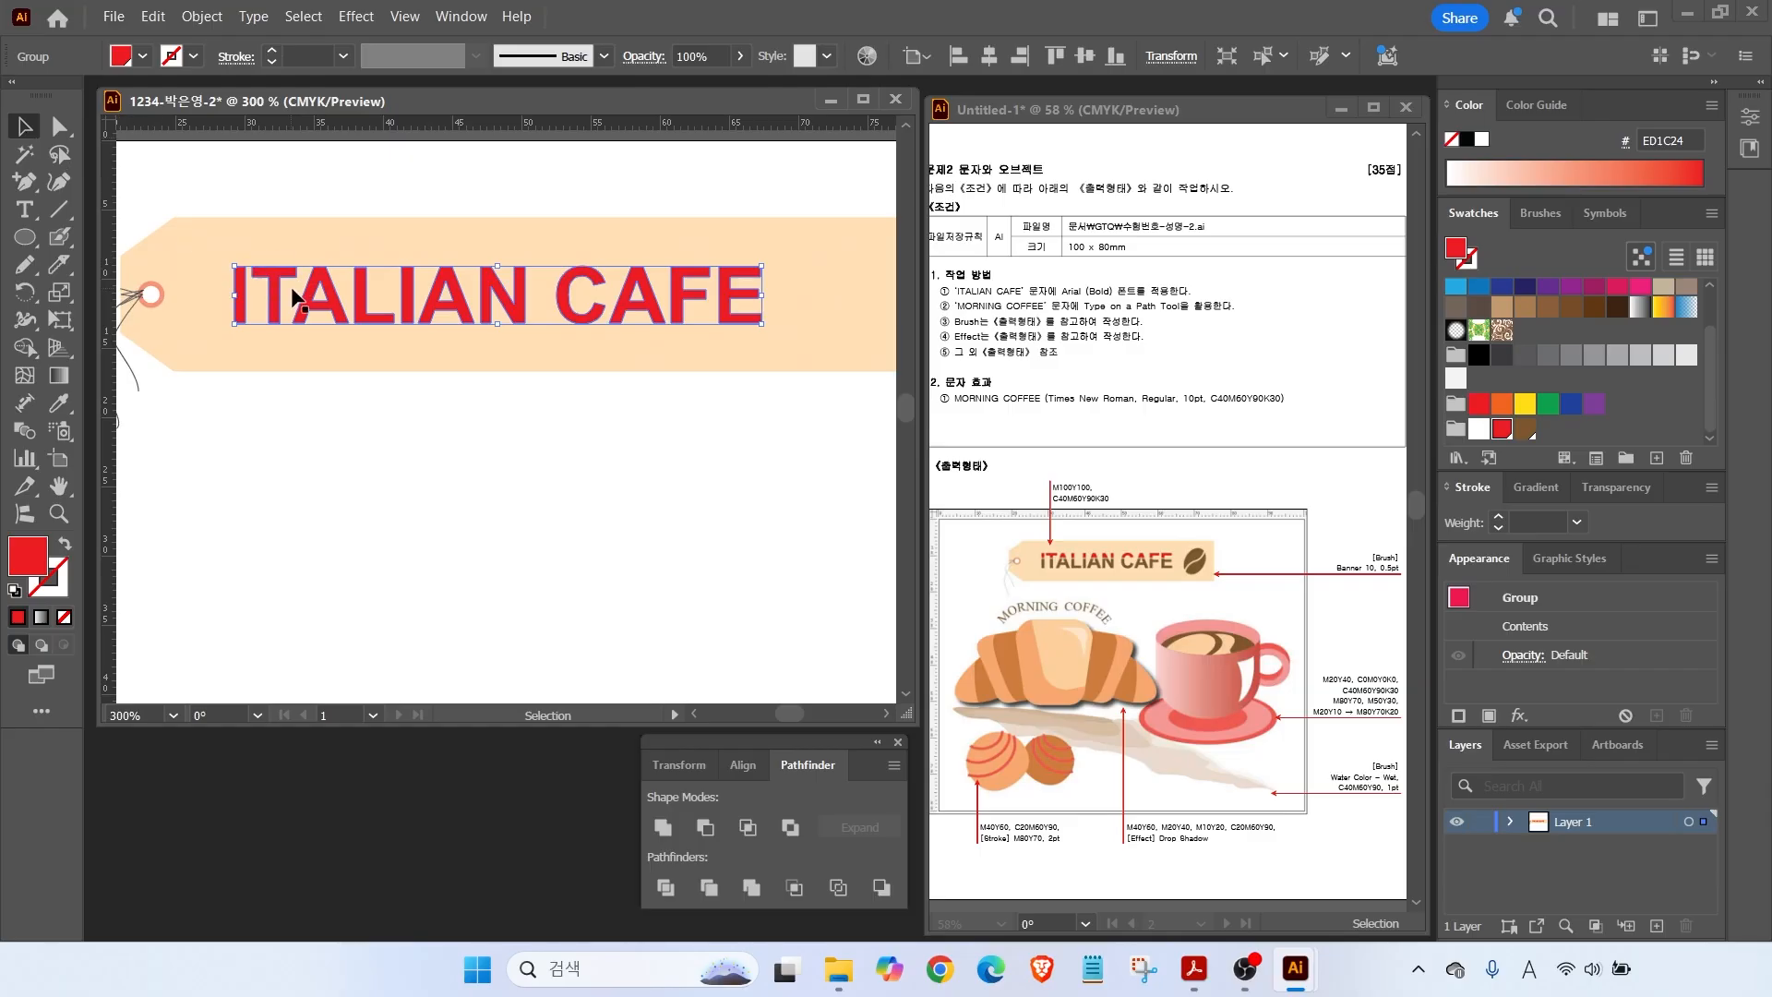
{"action": "mouse_move", "coordinate": [203, 286]}
{"action": "left_mouse_down"}
{"action": "mouse_move", "coordinate": [560, 278]}
{"action": "mouse_move", "coordinate": [791, 308]}
{"action": "mouse_move", "coordinate": [830, 293]}
{"action": "left_mouse_up"}
{"action": "double_click", "coordinate": [281, 277]}
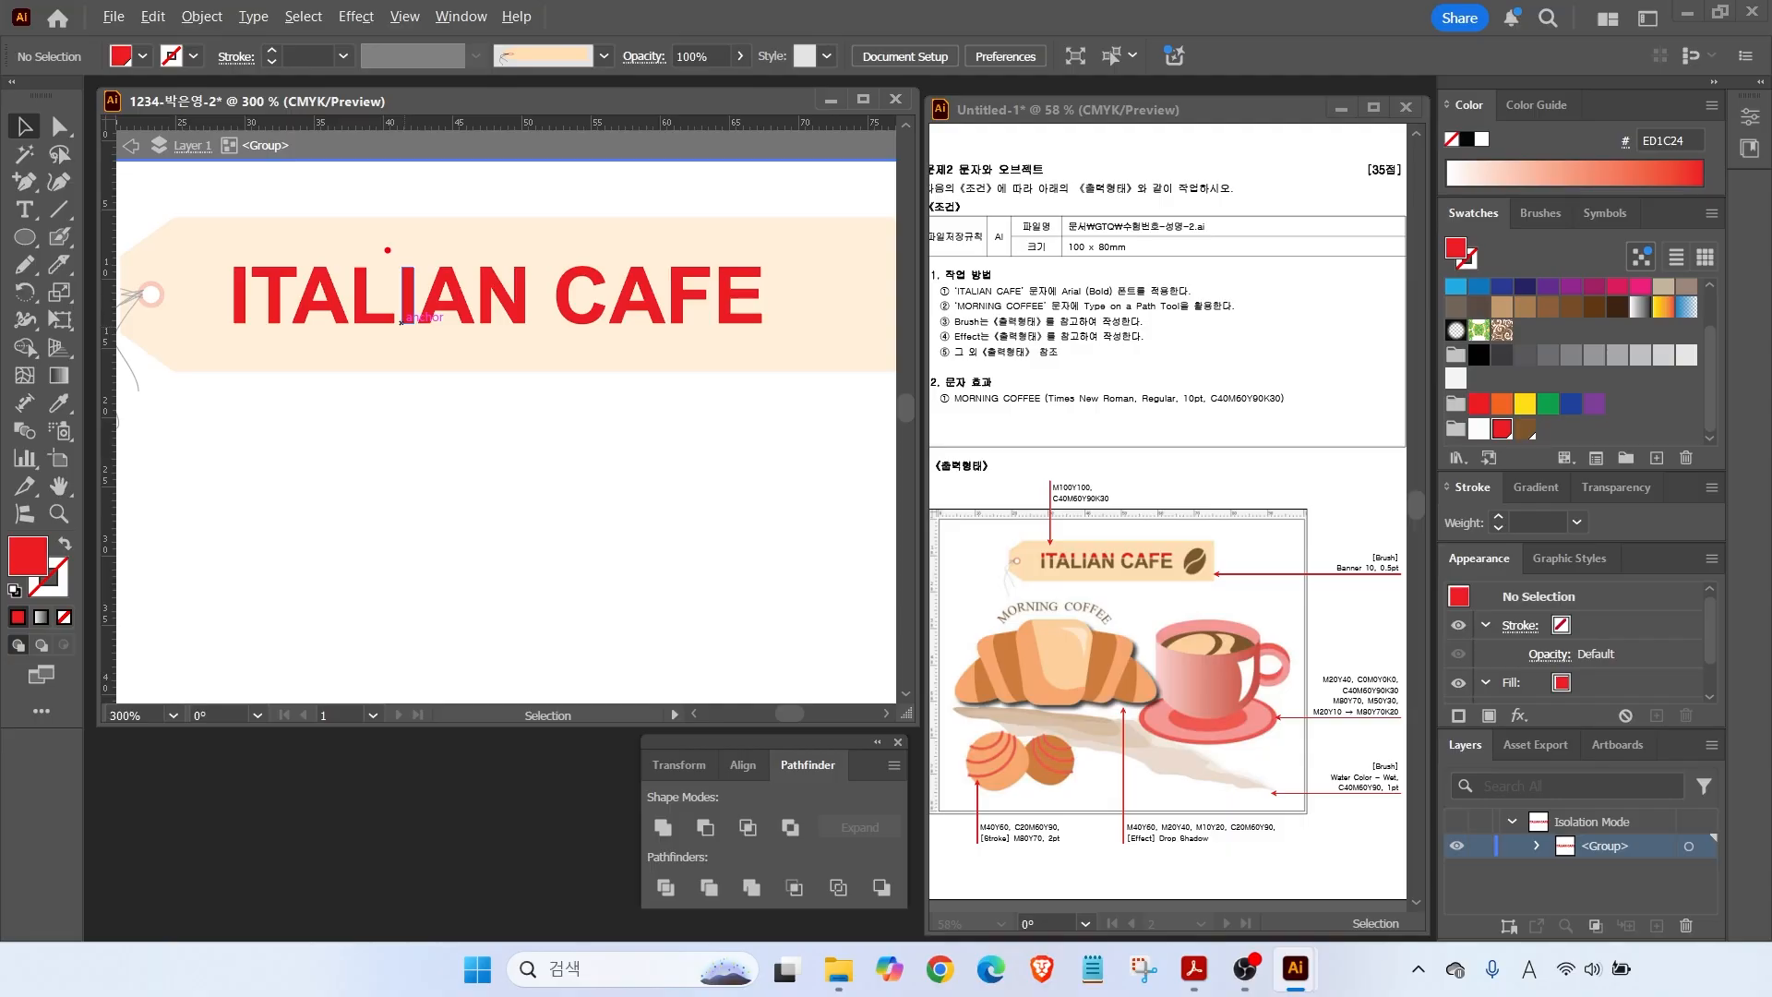
{"action": "left_click_drag", "start_coordinate": [325, 229], "coordinate": [374, 165]}
{"action": "key", "text": "Escape"}
{"action": "mouse_move", "coordinate": [205, 238]}
{"action": "left_mouse_down"}
{"action": "mouse_move", "coordinate": [713, 348]}
{"action": "mouse_move", "coordinate": [797, 347]}
{"action": "left_mouse_up"}
{"action": "left_click_drag", "start_coordinate": [58, 264], "coordinate": [849, 302]}
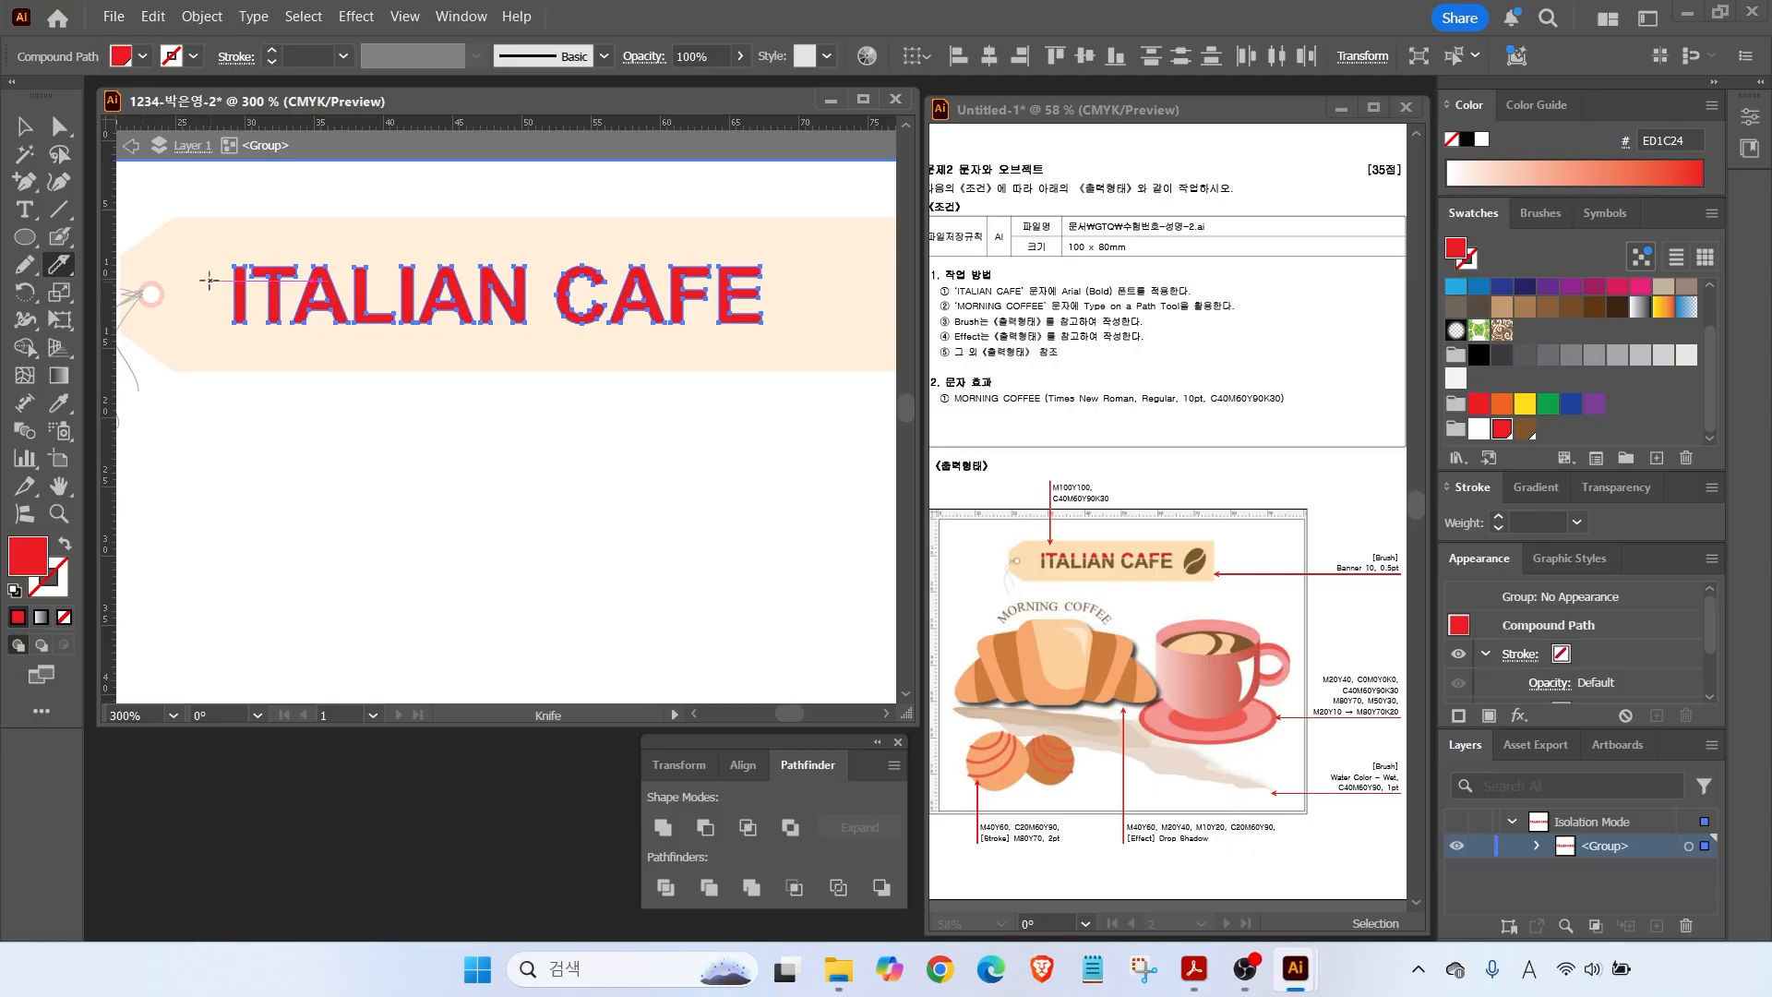
{"action": "key", "text": "v"}
Fill the lower letter pieces brown 7C572D, nudge them down, and exit isolation.
{"action": "left_click_drag", "start_coordinate": [199, 364], "coordinate": [780, 321]}
{"action": "left_click", "coordinate": [1524, 429]}
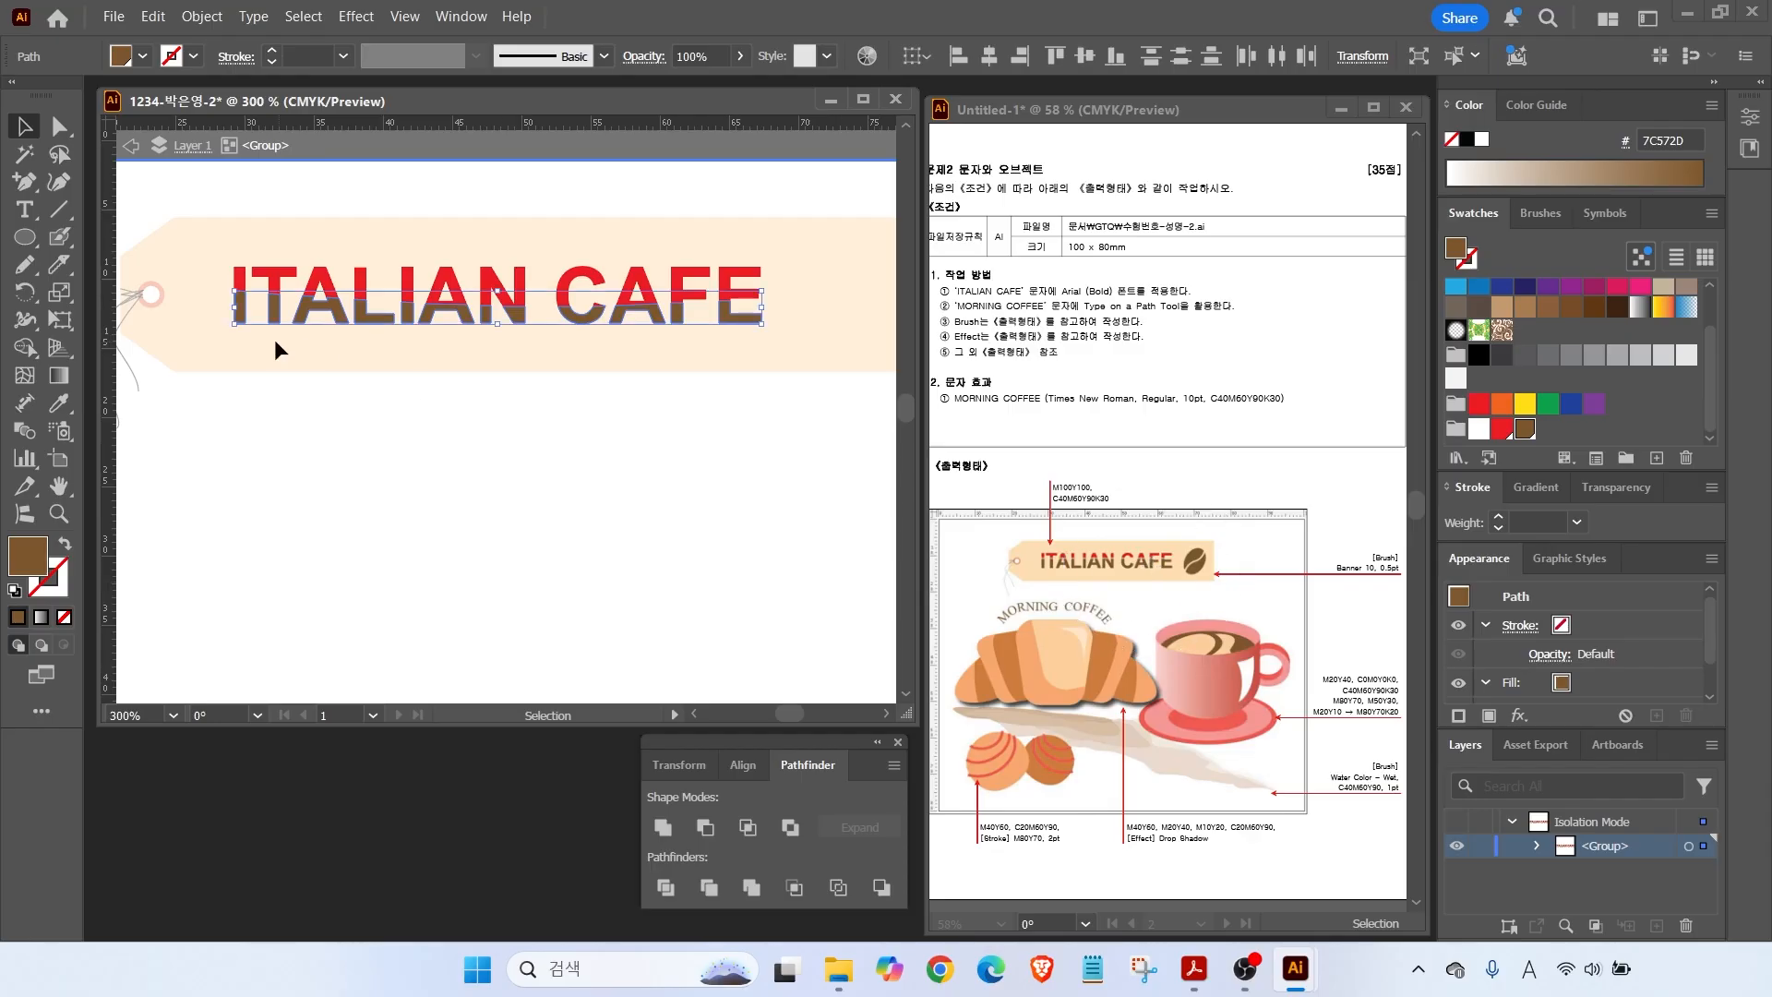
{"action": "key", "text": "Down"}
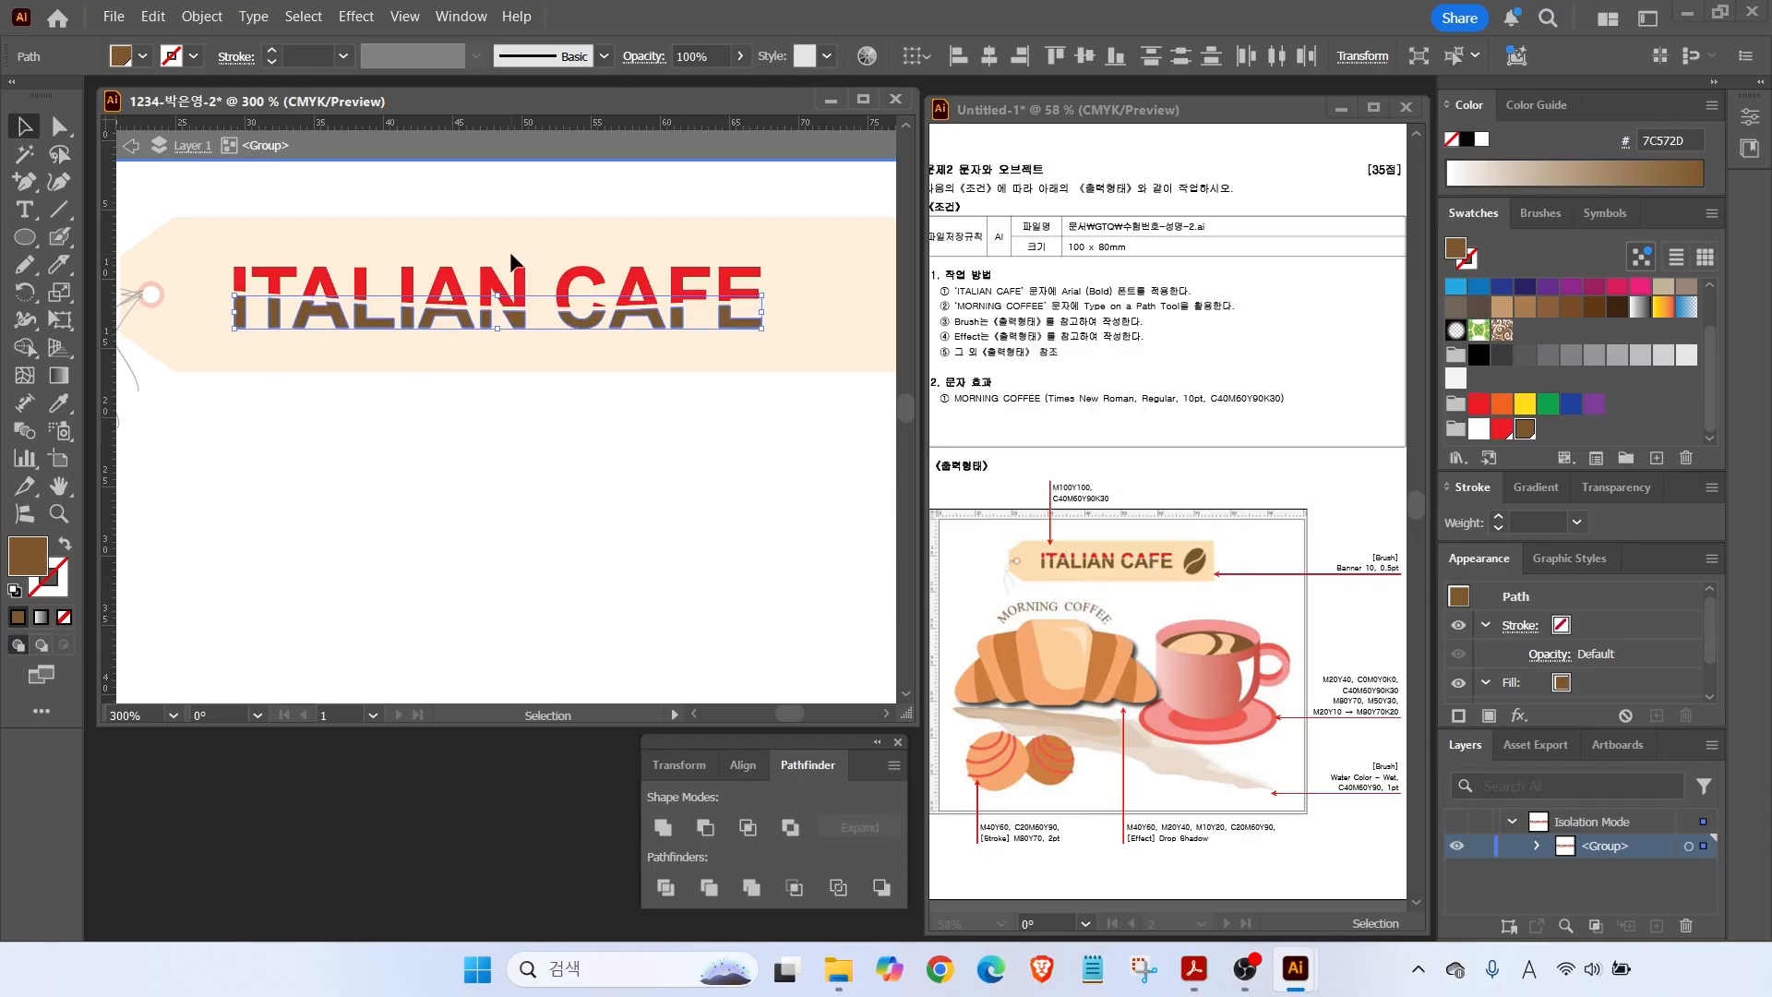
{"action": "left_click", "coordinate": [639, 432]}
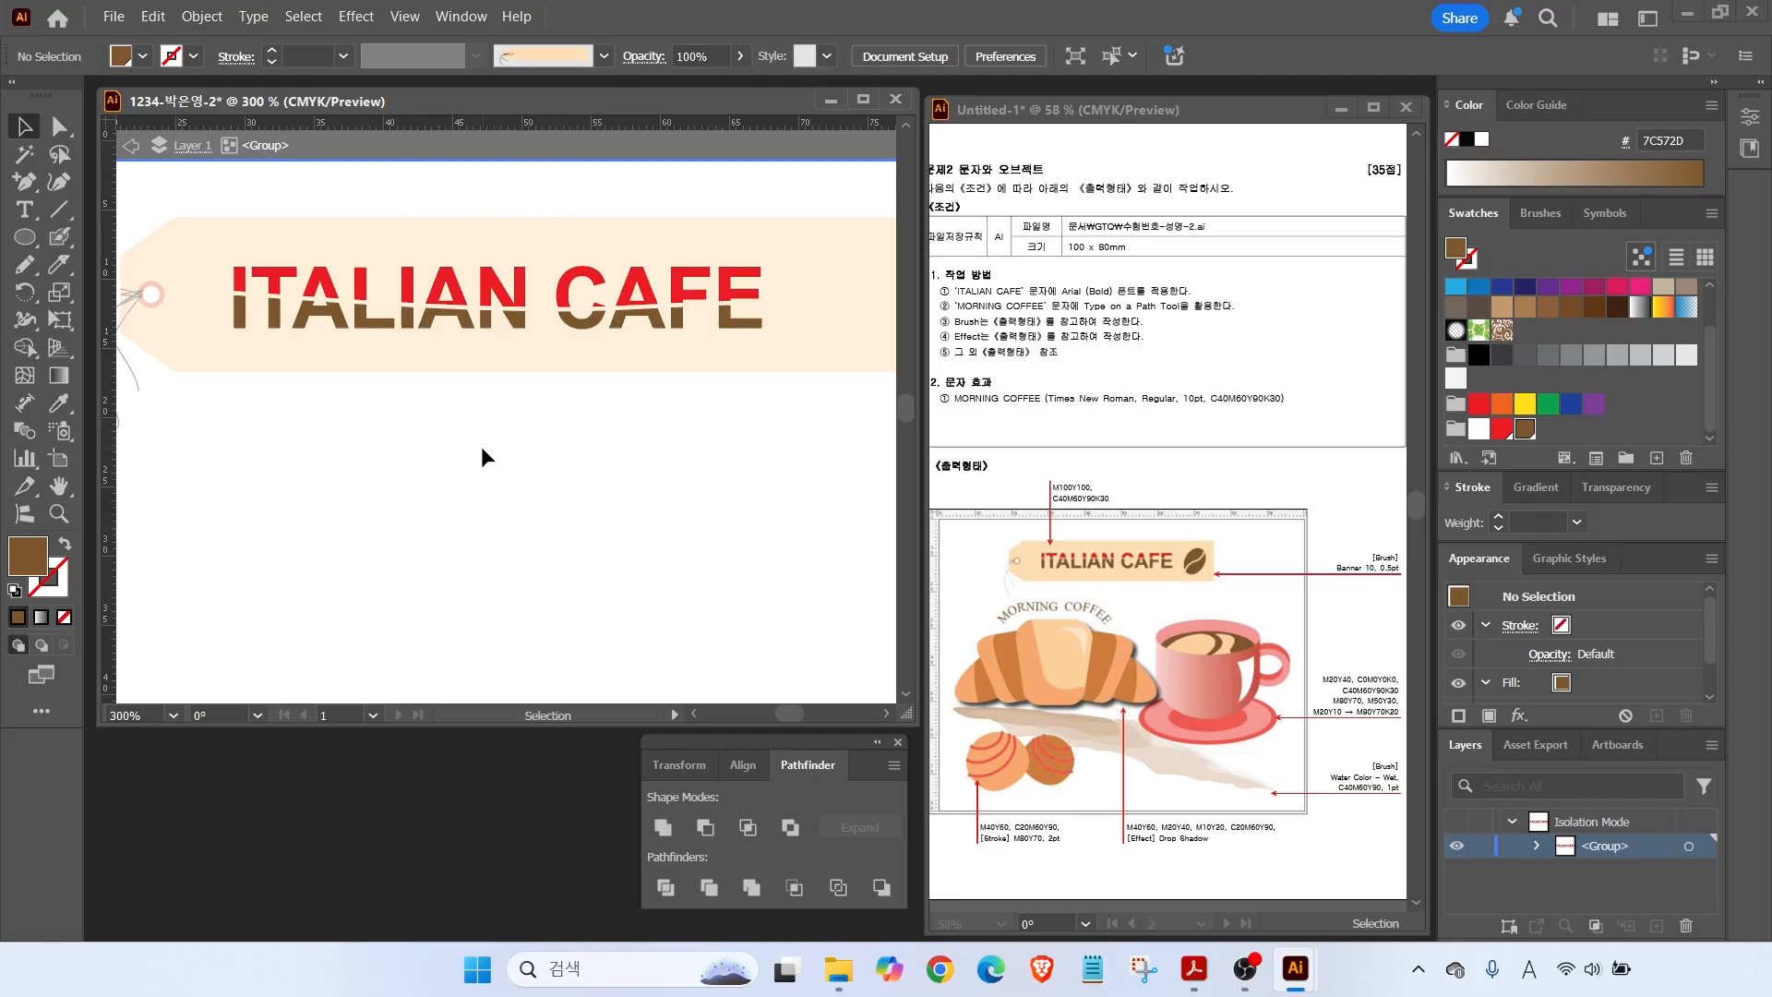
{"action": "double_click", "coordinate": [445, 417]}
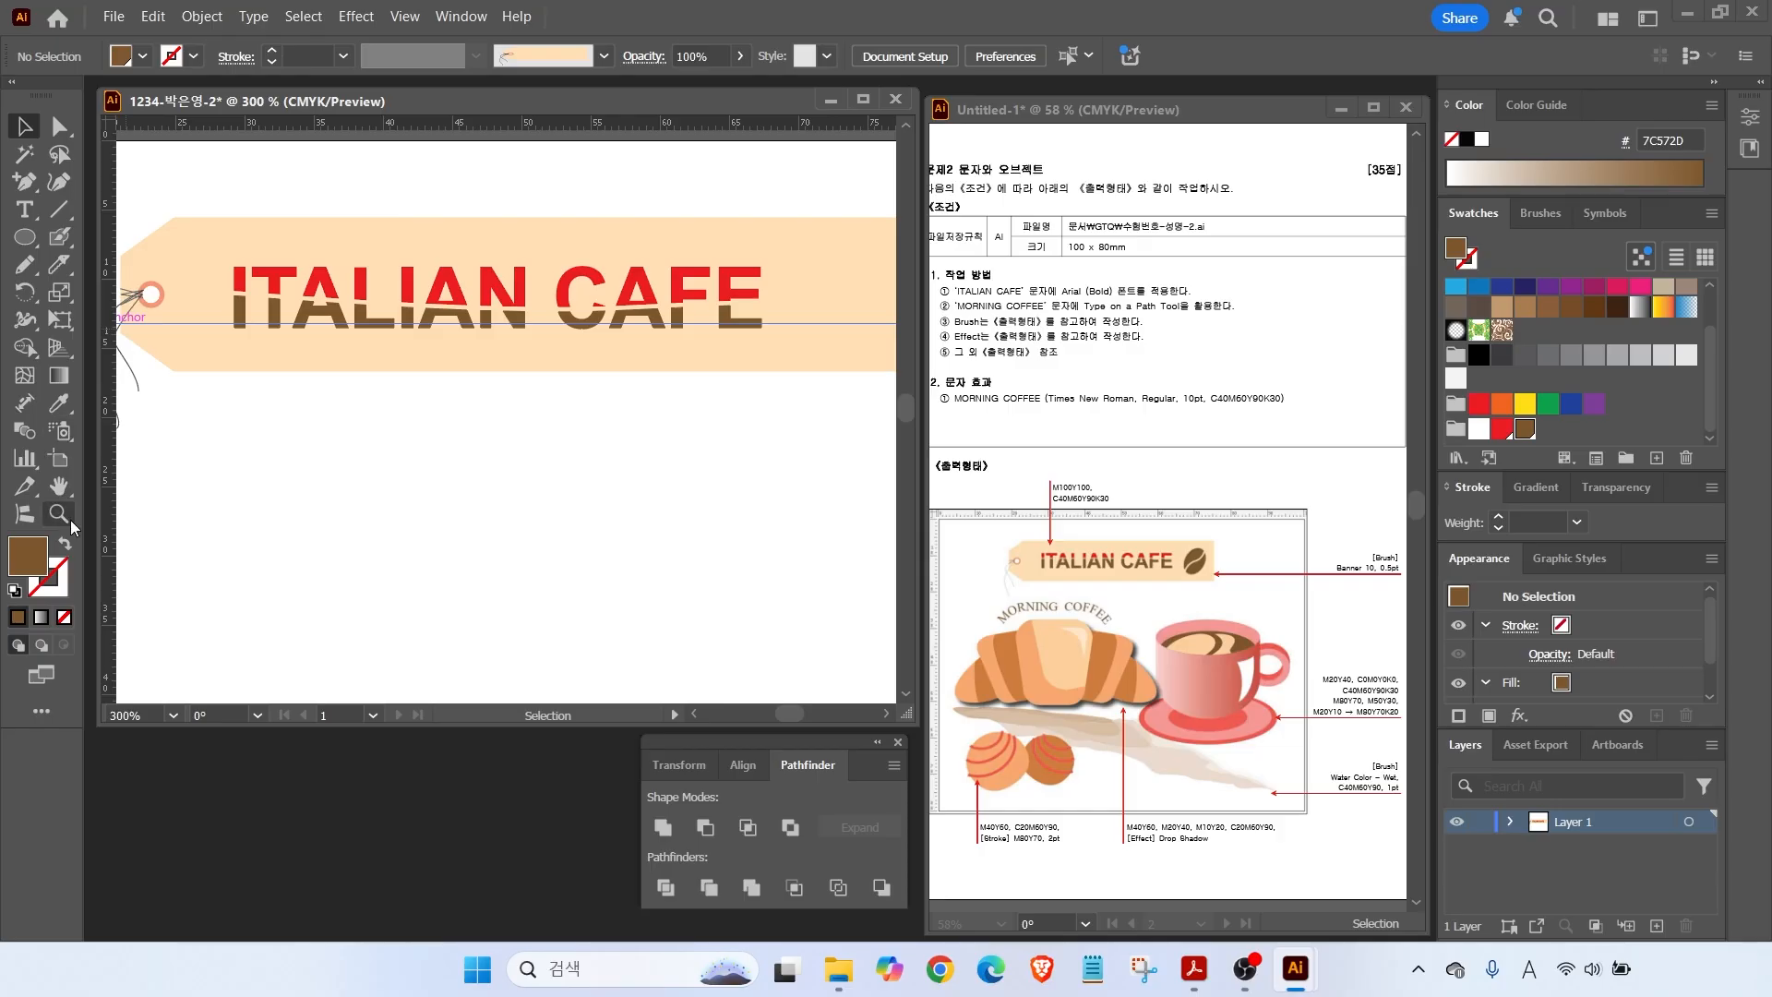
Draw a brown oval at the tag's right end and tilt it slightly clockwise.
{"action": "left_click_drag", "start_coordinate": [689, 377], "coordinate": [428, 384]}
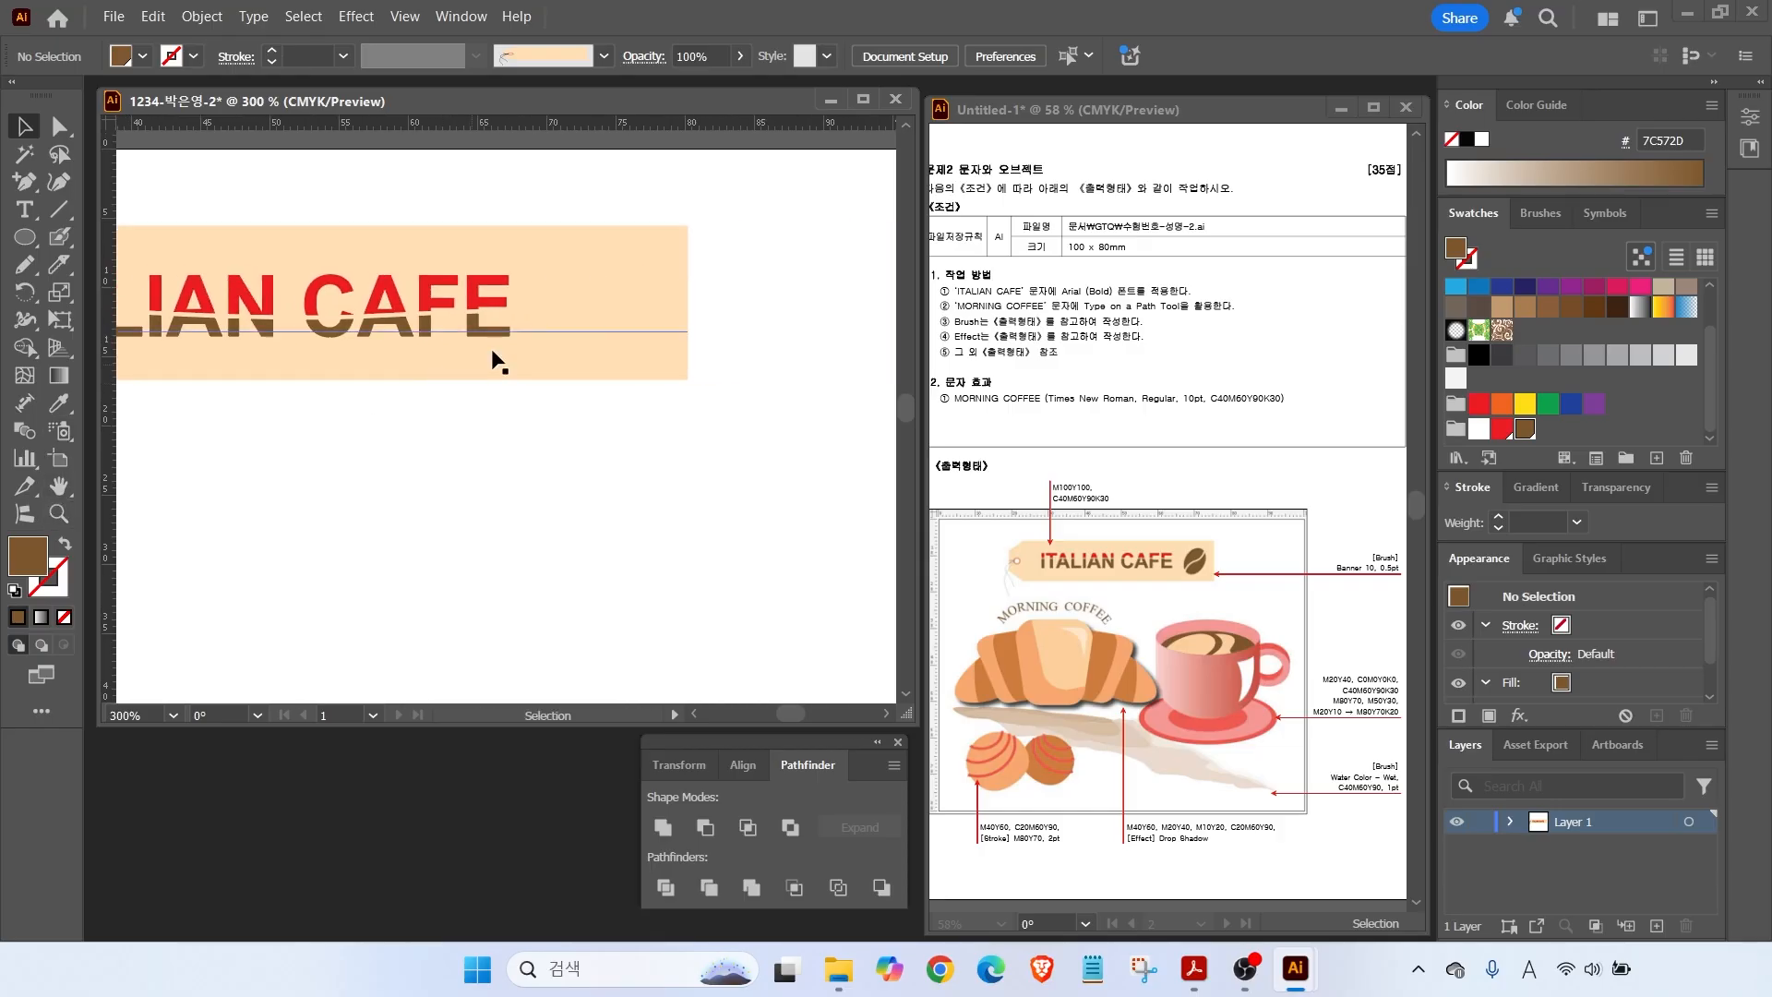
{"action": "left_click", "coordinate": [26, 240]}
{"action": "left_click", "coordinate": [277, 286]}
{"action": "mouse_move", "coordinate": [580, 244]}
{"action": "left_mouse_down"}
{"action": "mouse_move", "coordinate": [637, 355]}
{"action": "mouse_move", "coordinate": [664, 362]}
{"action": "left_mouse_up"}
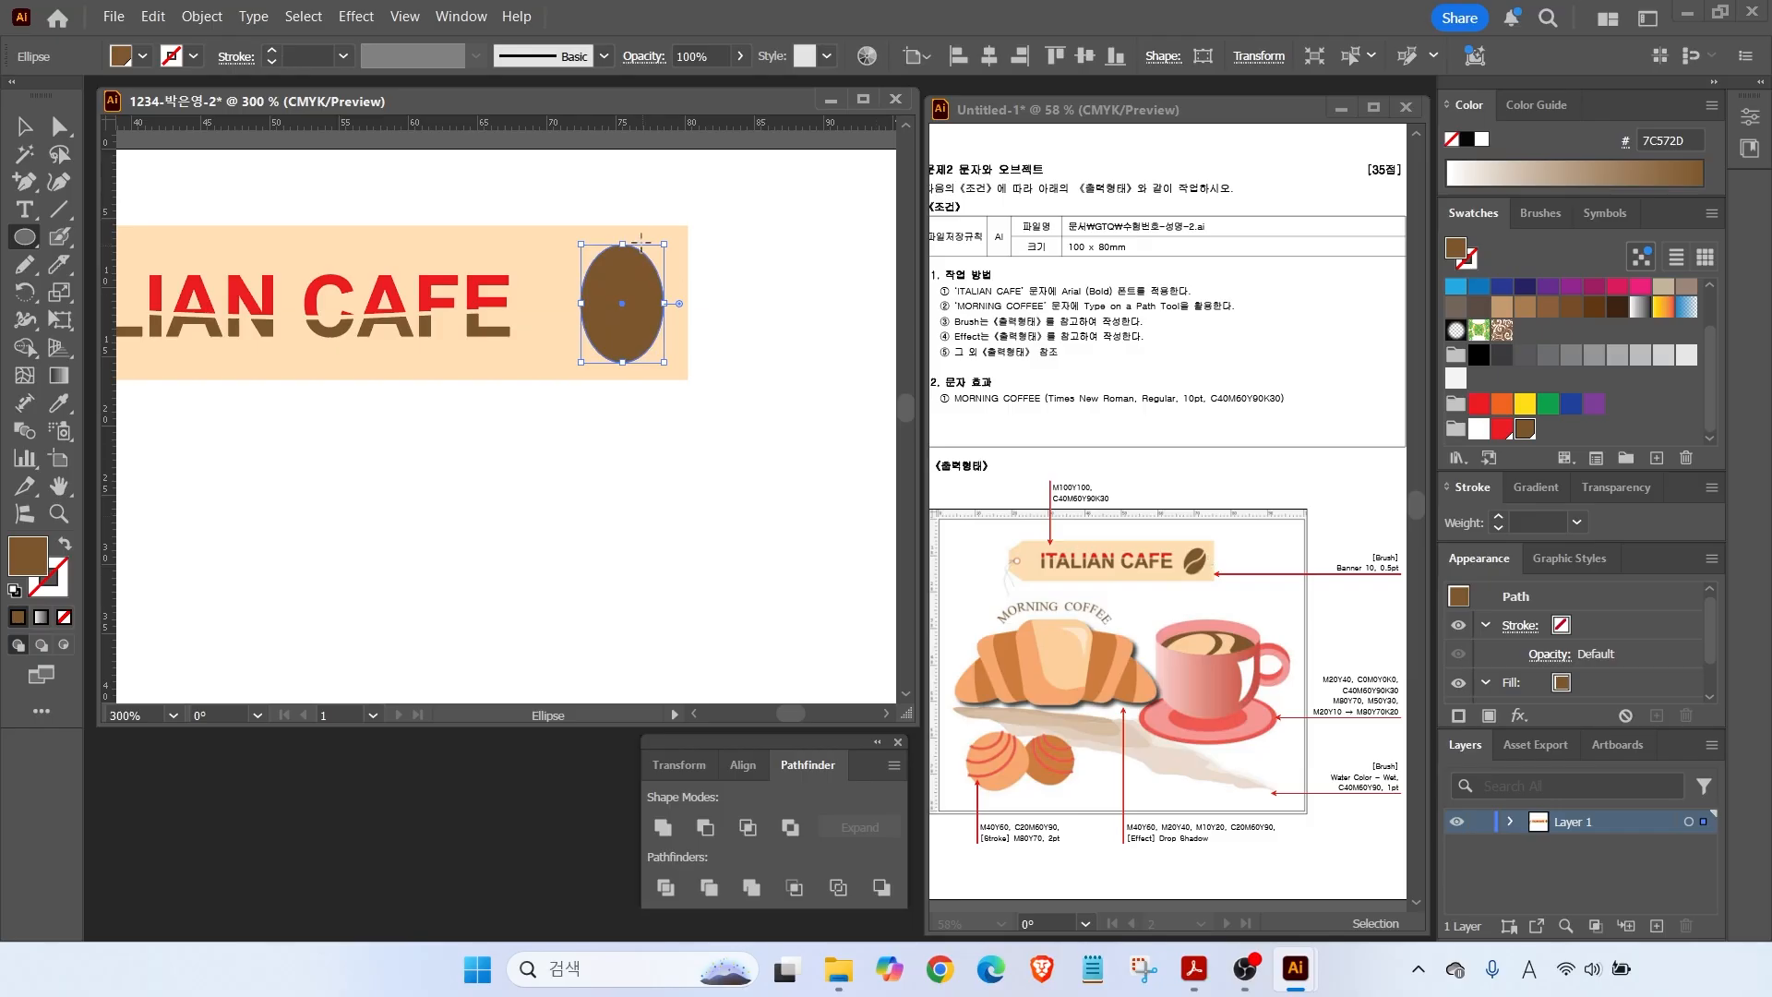
{"action": "key", "text": "v"}
{"action": "left_click_drag", "start_coordinate": [675, 240], "coordinate": [688, 252]}
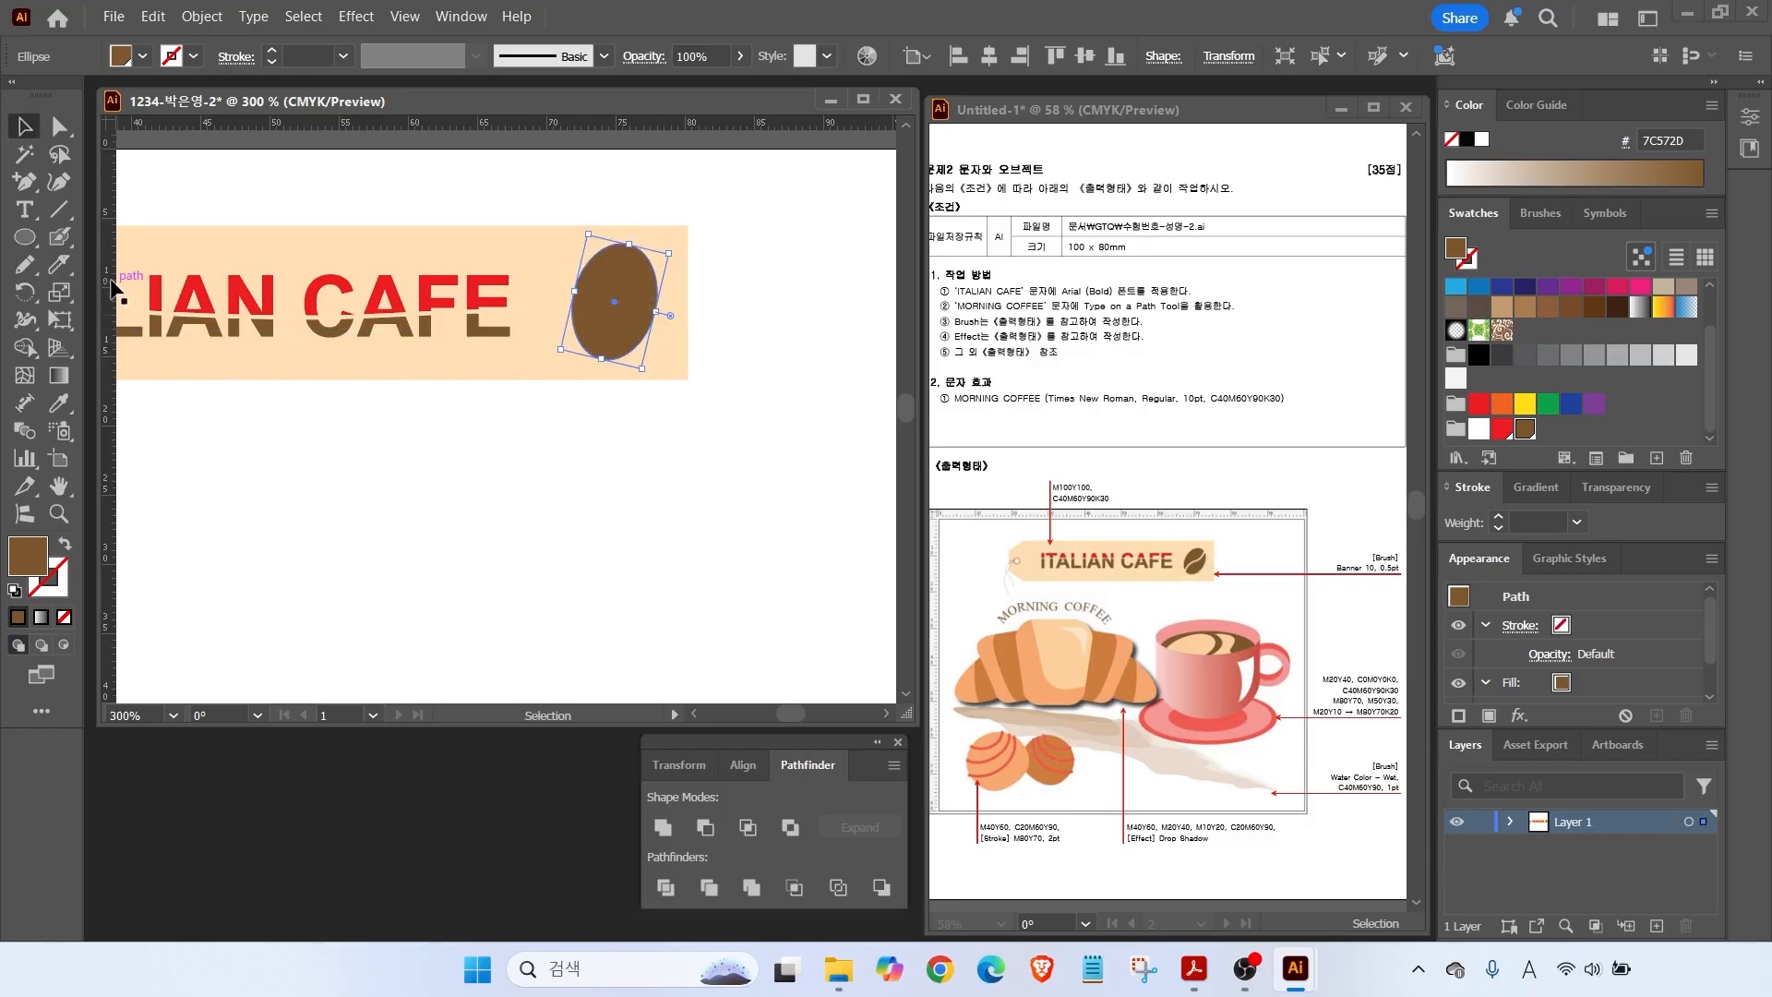
Erase a curved groove through the oval to form the coffee bean's centre split.
{"action": "left_click_drag", "start_coordinate": [60, 263], "coordinate": [167, 269]}
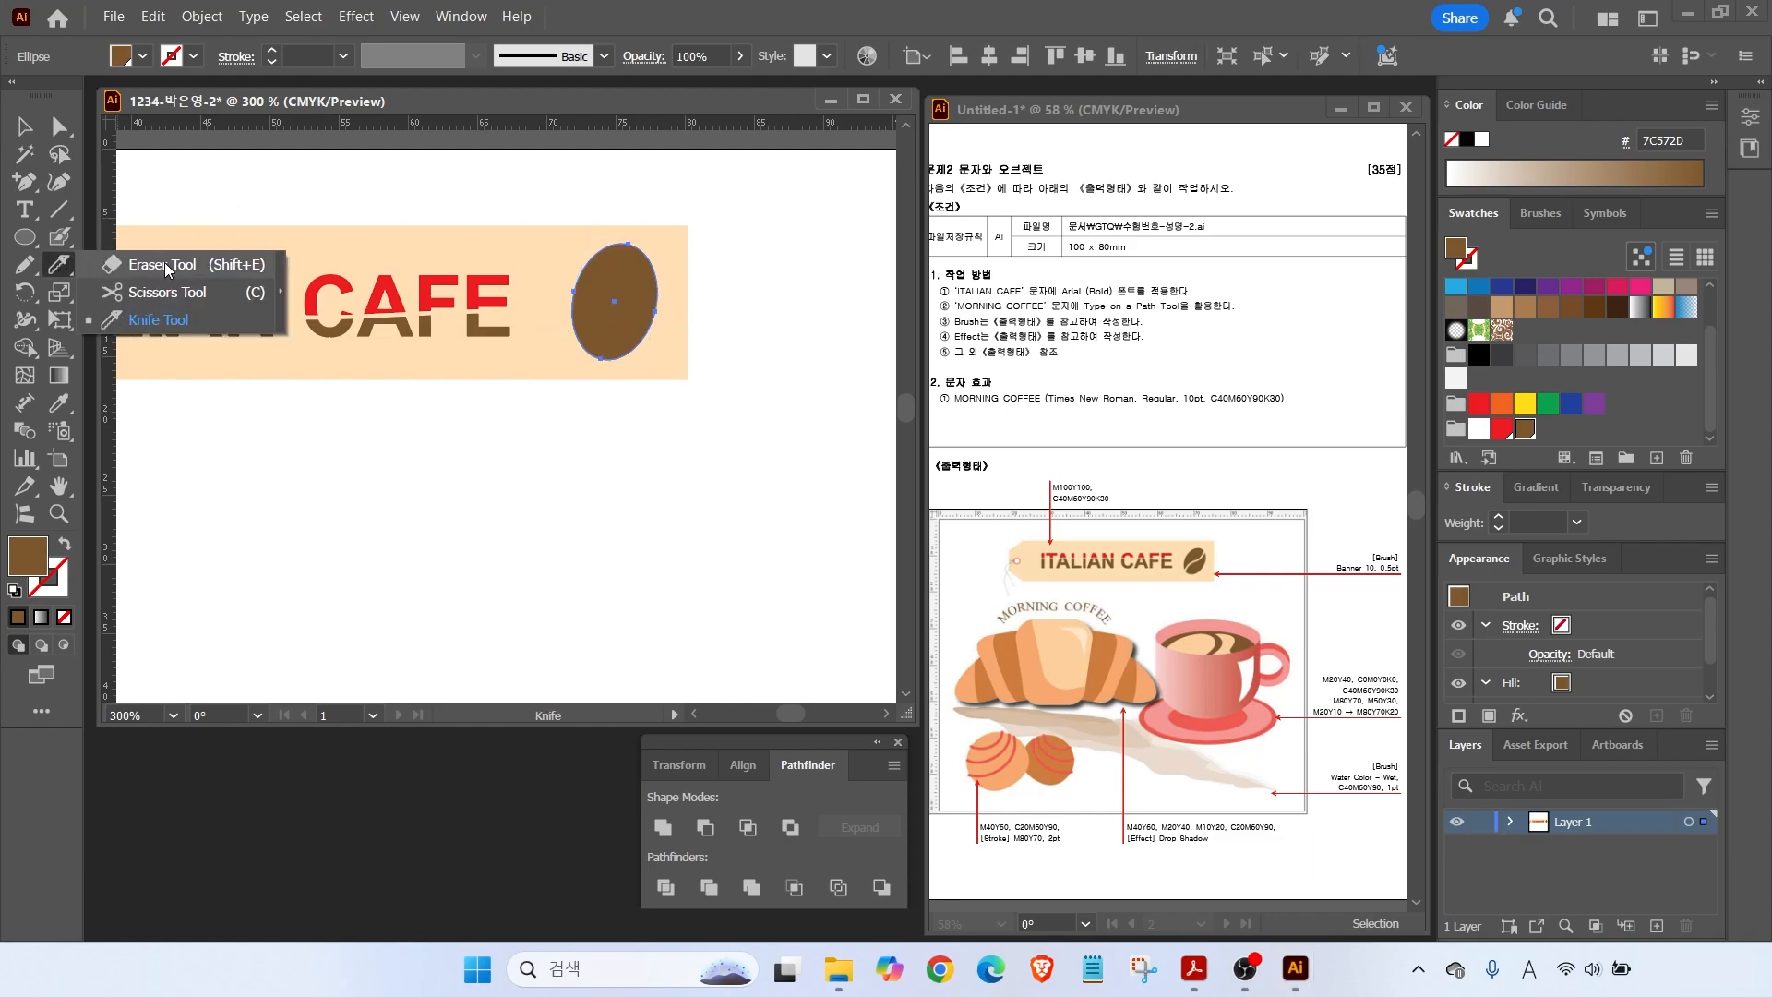
{"action": "left_click", "coordinate": [167, 268]}
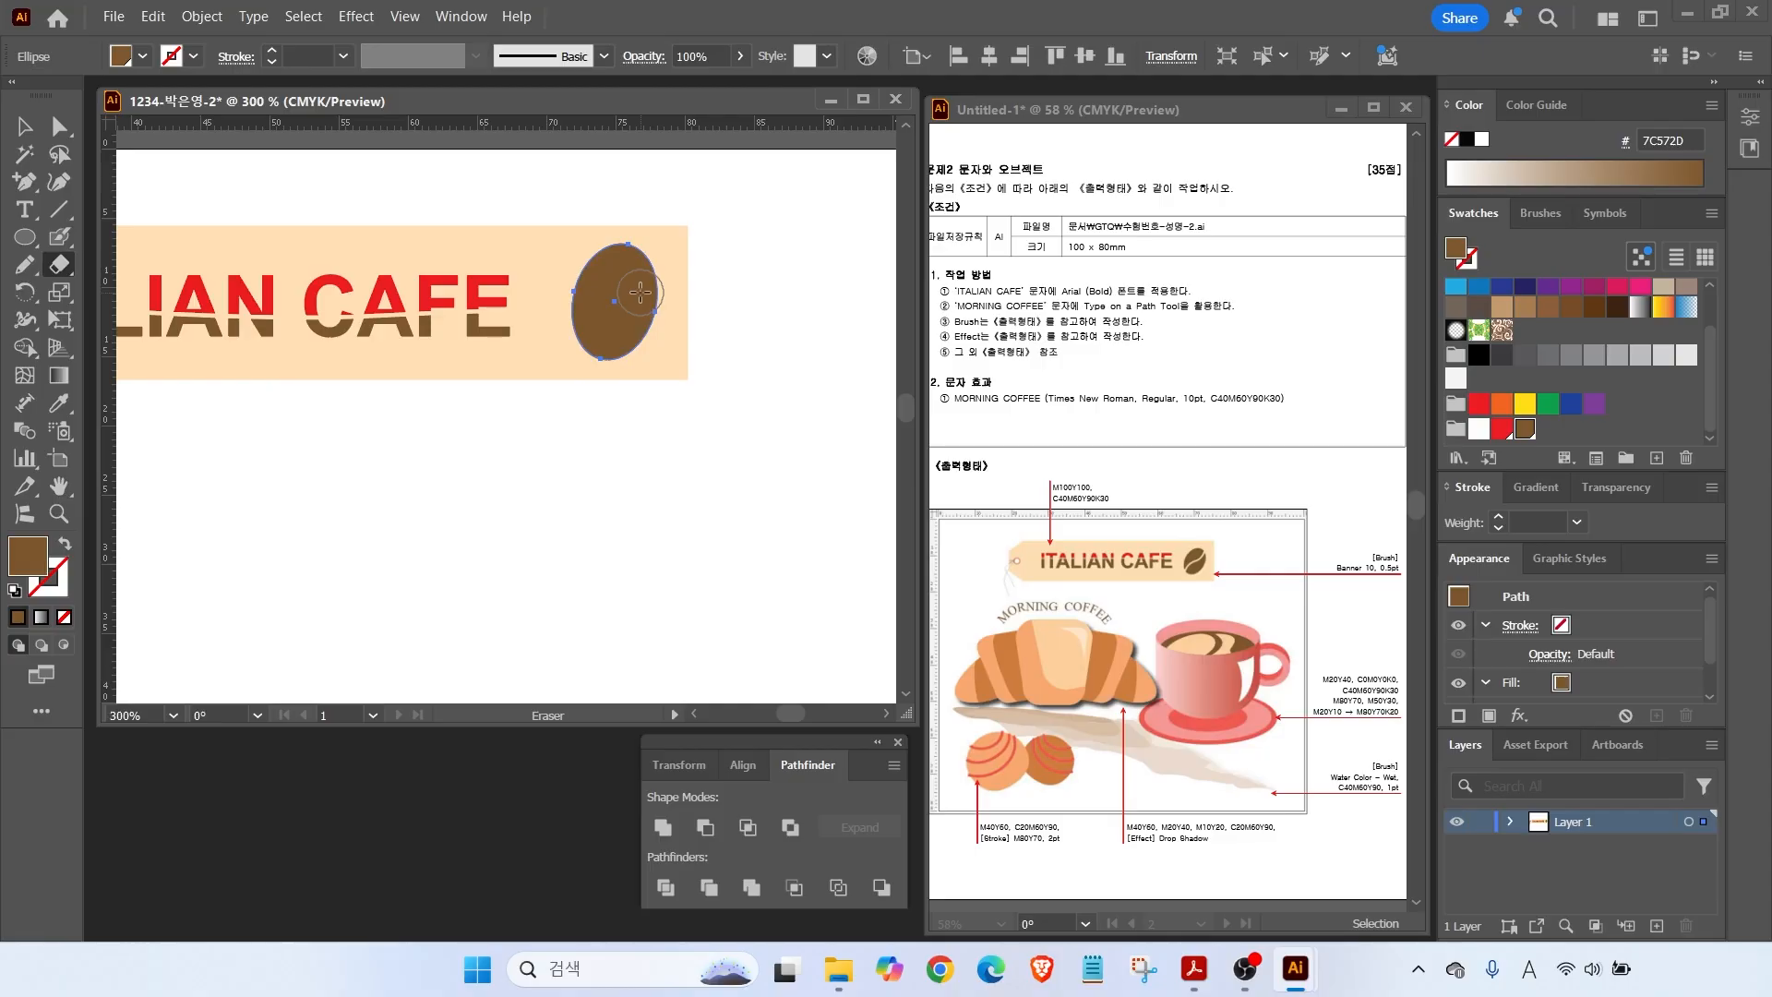
{"action": "left_click_drag", "start_coordinate": [716, 258], "coordinate": [742, 319]}
{"action": "left_click_drag", "start_coordinate": [795, 219], "coordinate": [741, 362]}
{"action": "mouse_move", "coordinate": [803, 251]}
{"action": "left_mouse_down"}
{"action": "mouse_move", "coordinate": [837, 263]}
{"action": "mouse_move", "coordinate": [830, 333]}
{"action": "mouse_move", "coordinate": [784, 322]}
{"action": "left_mouse_up"}
{"action": "key", "text": "Escape"}
{"action": "mouse_move", "coordinate": [659, 255]}
{"action": "left_mouse_down"}
{"action": "mouse_move", "coordinate": [580, 322]}
{"action": "mouse_move", "coordinate": [550, 397]}
{"action": "left_mouse_up"}
{"action": "left_click", "coordinate": [59, 127]}
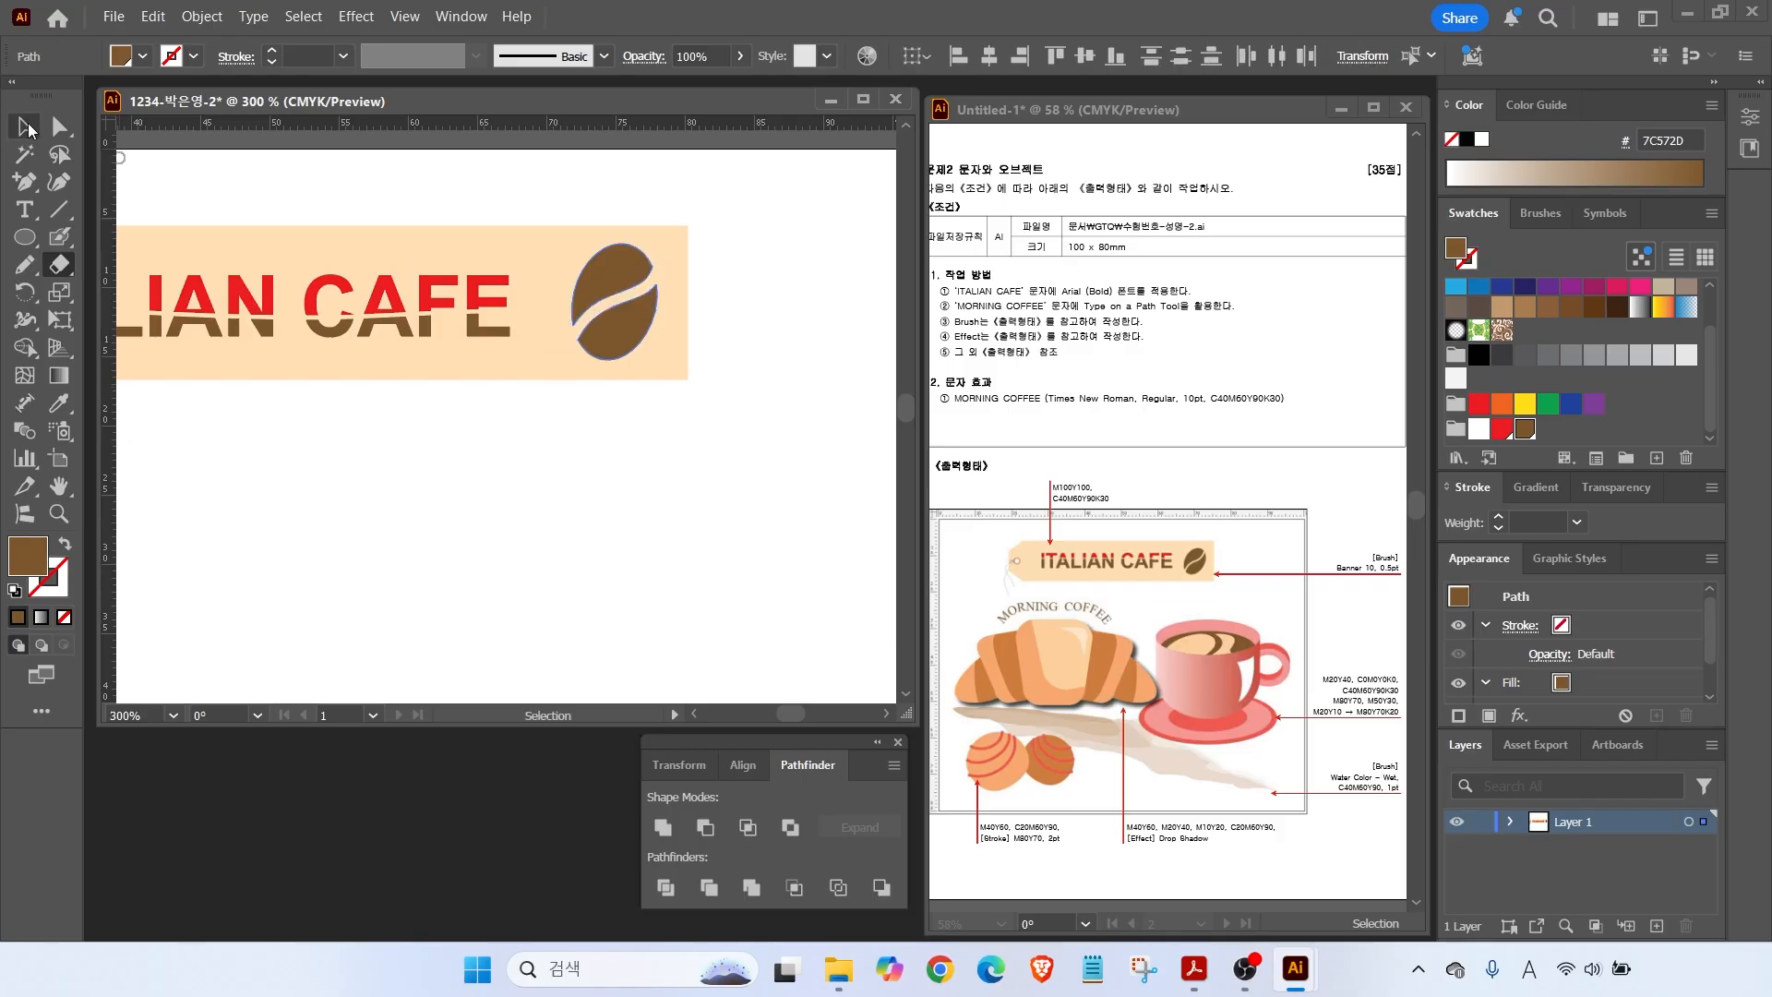
{"action": "left_click", "coordinate": [665, 386]}
Paint a diagonal Paintbrush stroke across the artboard below the tag and select it.
{"action": "key", "text": "ctrl+0"}
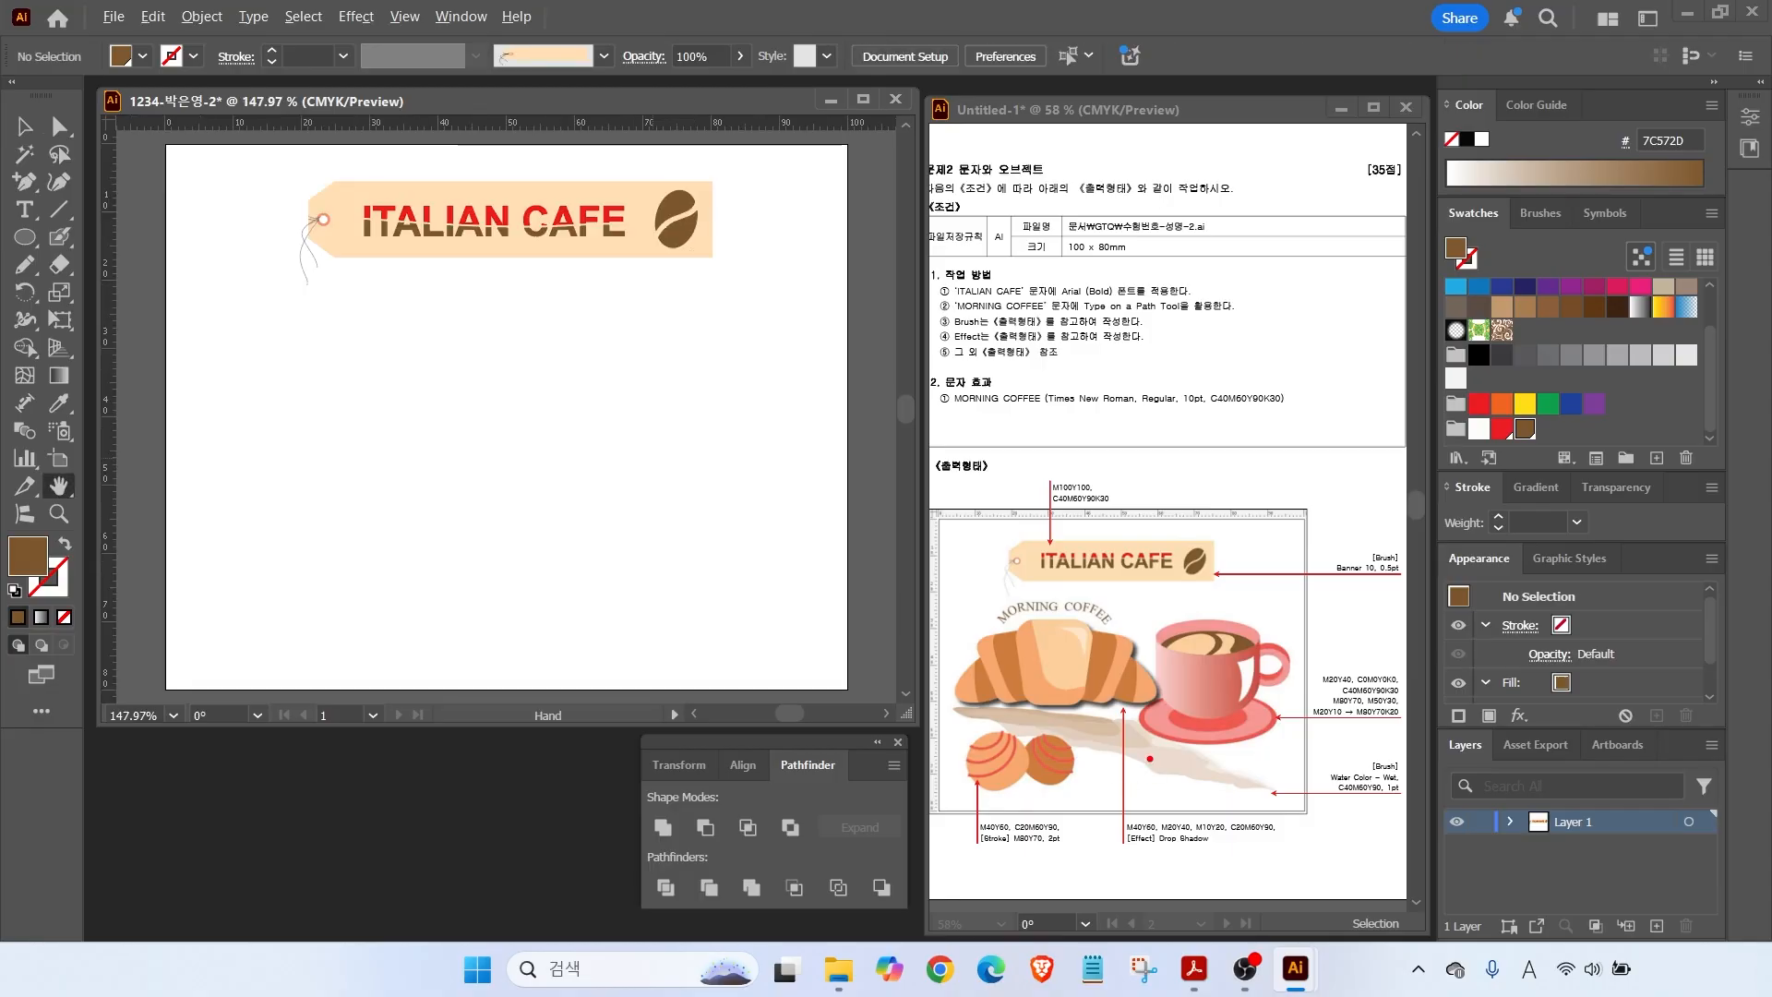
{"action": "left_click_drag", "start_coordinate": [1154, 764], "coordinate": [1232, 842]}
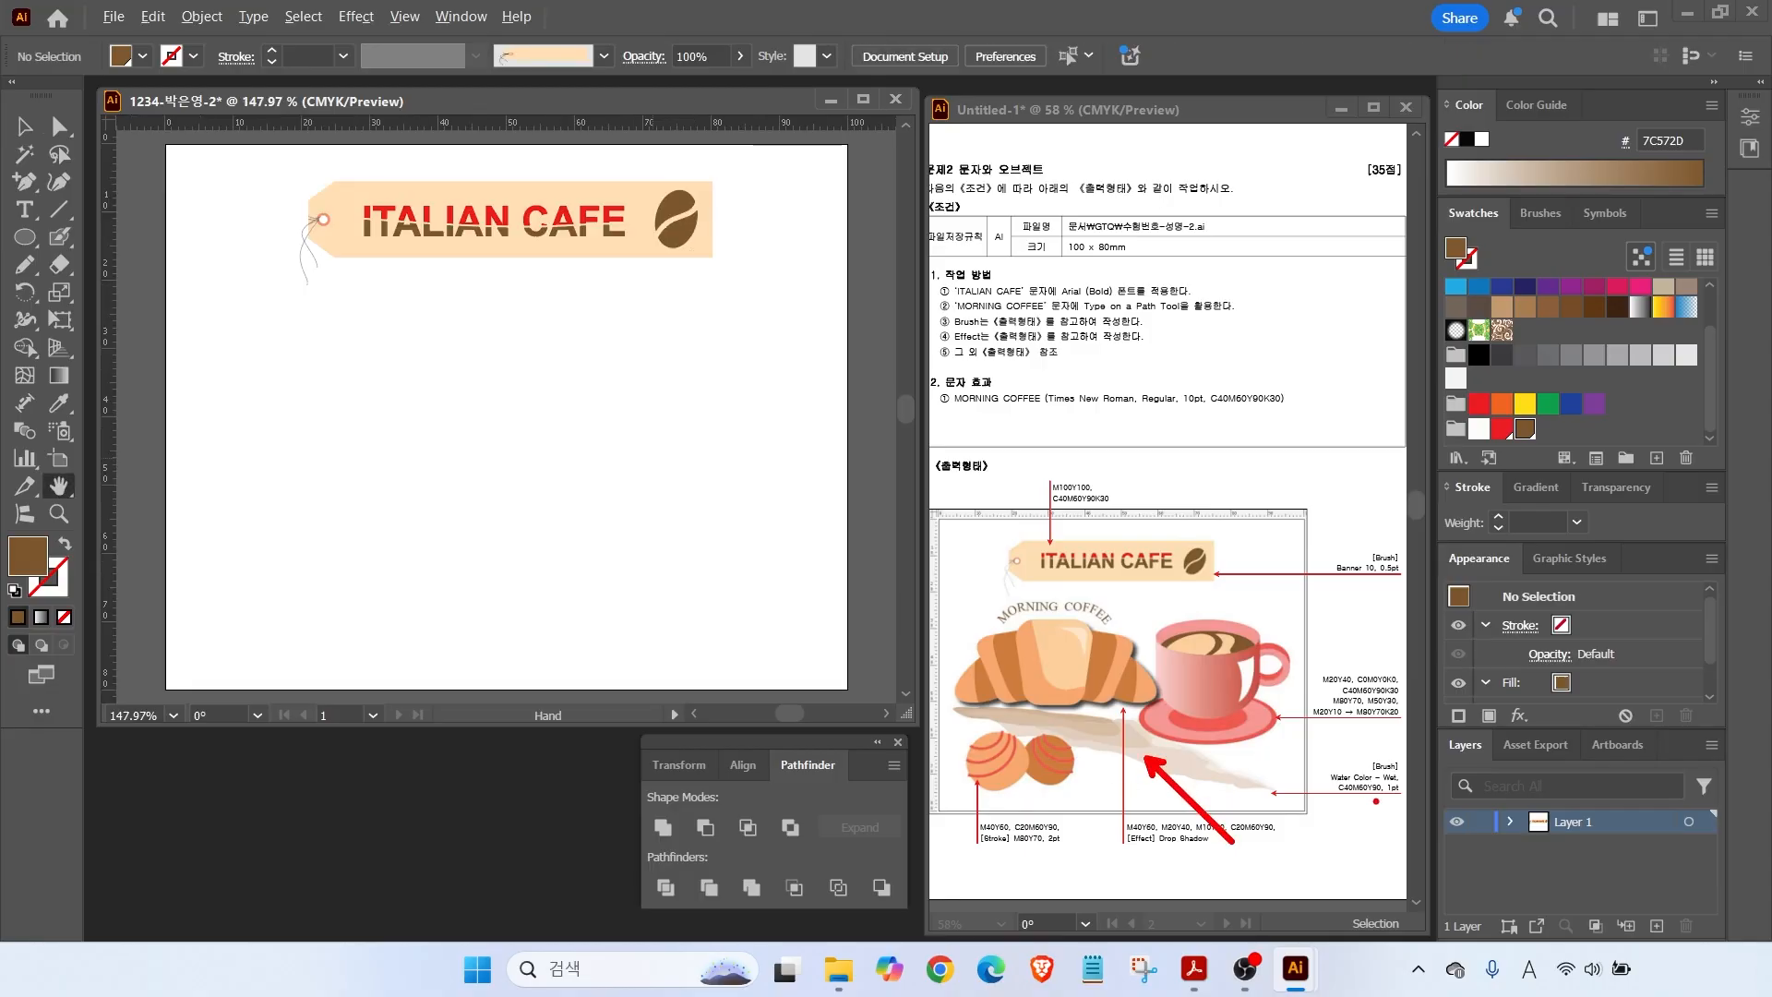
{"action": "mouse_move", "coordinate": [1371, 803]}
{"action": "left_mouse_down"}
{"action": "mouse_move", "coordinate": [1325, 792]}
{"action": "mouse_move", "coordinate": [1375, 742]}
{"action": "mouse_move", "coordinate": [1401, 792]}
{"action": "left_mouse_up"}
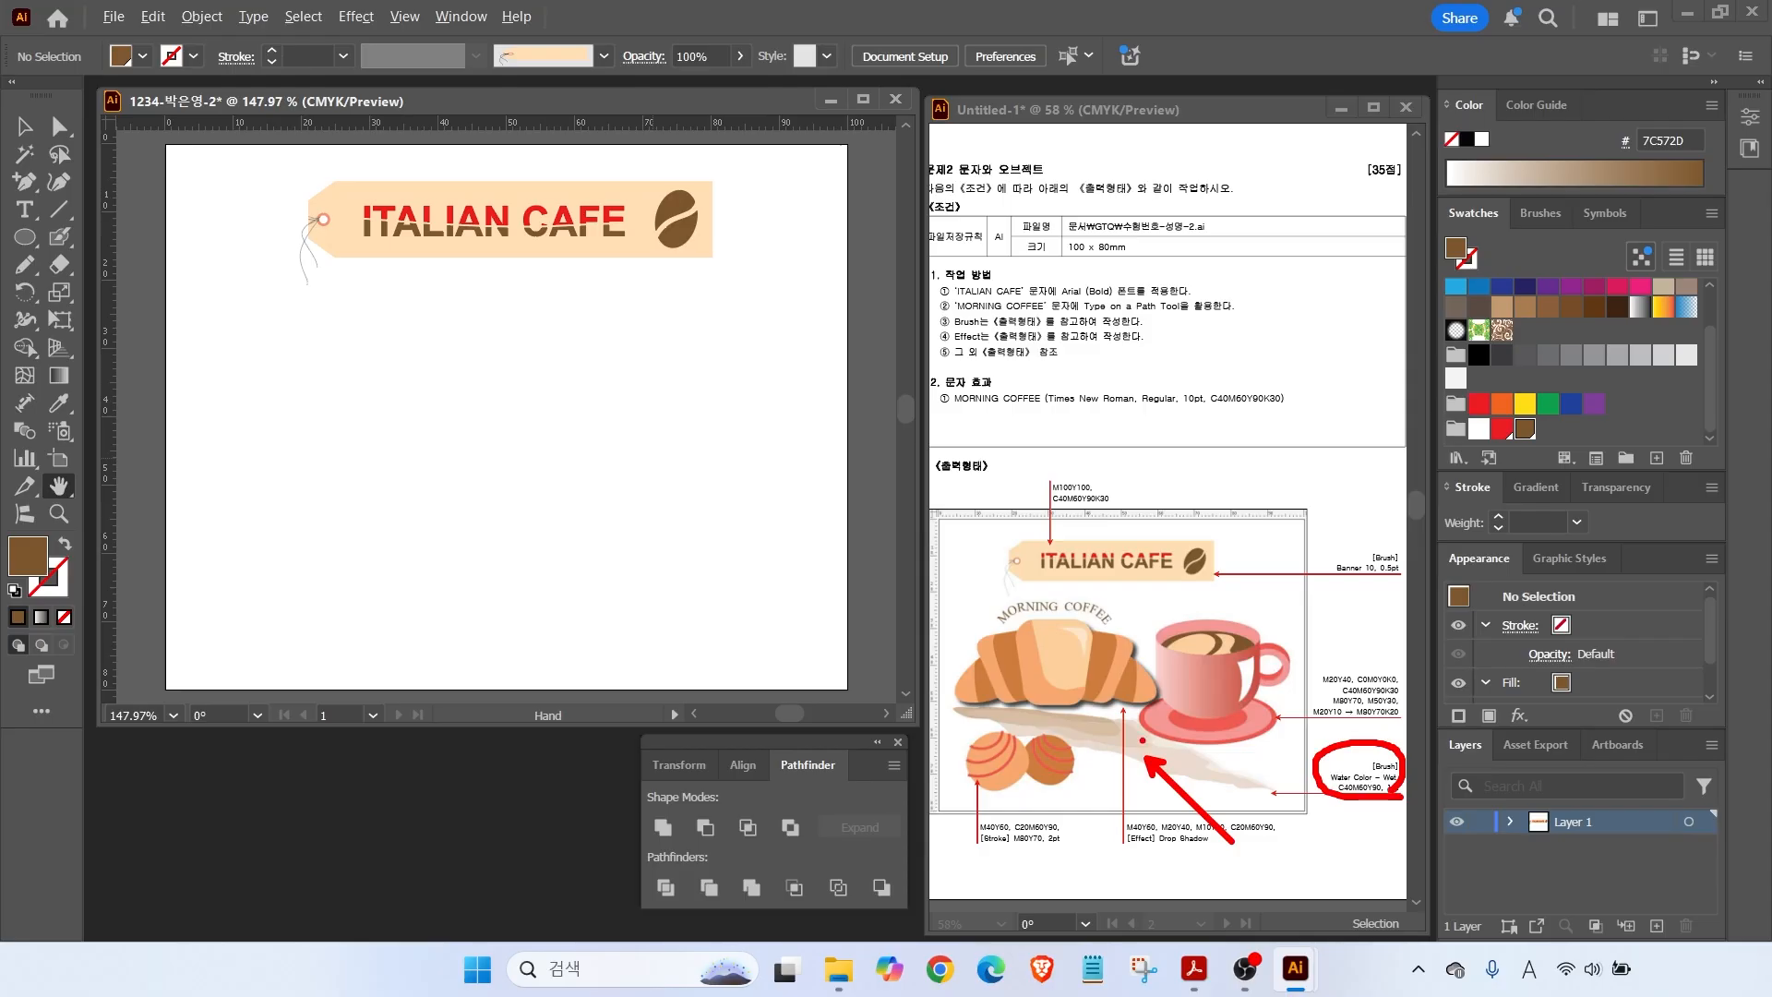
{"action": "key", "text": "Escape"}
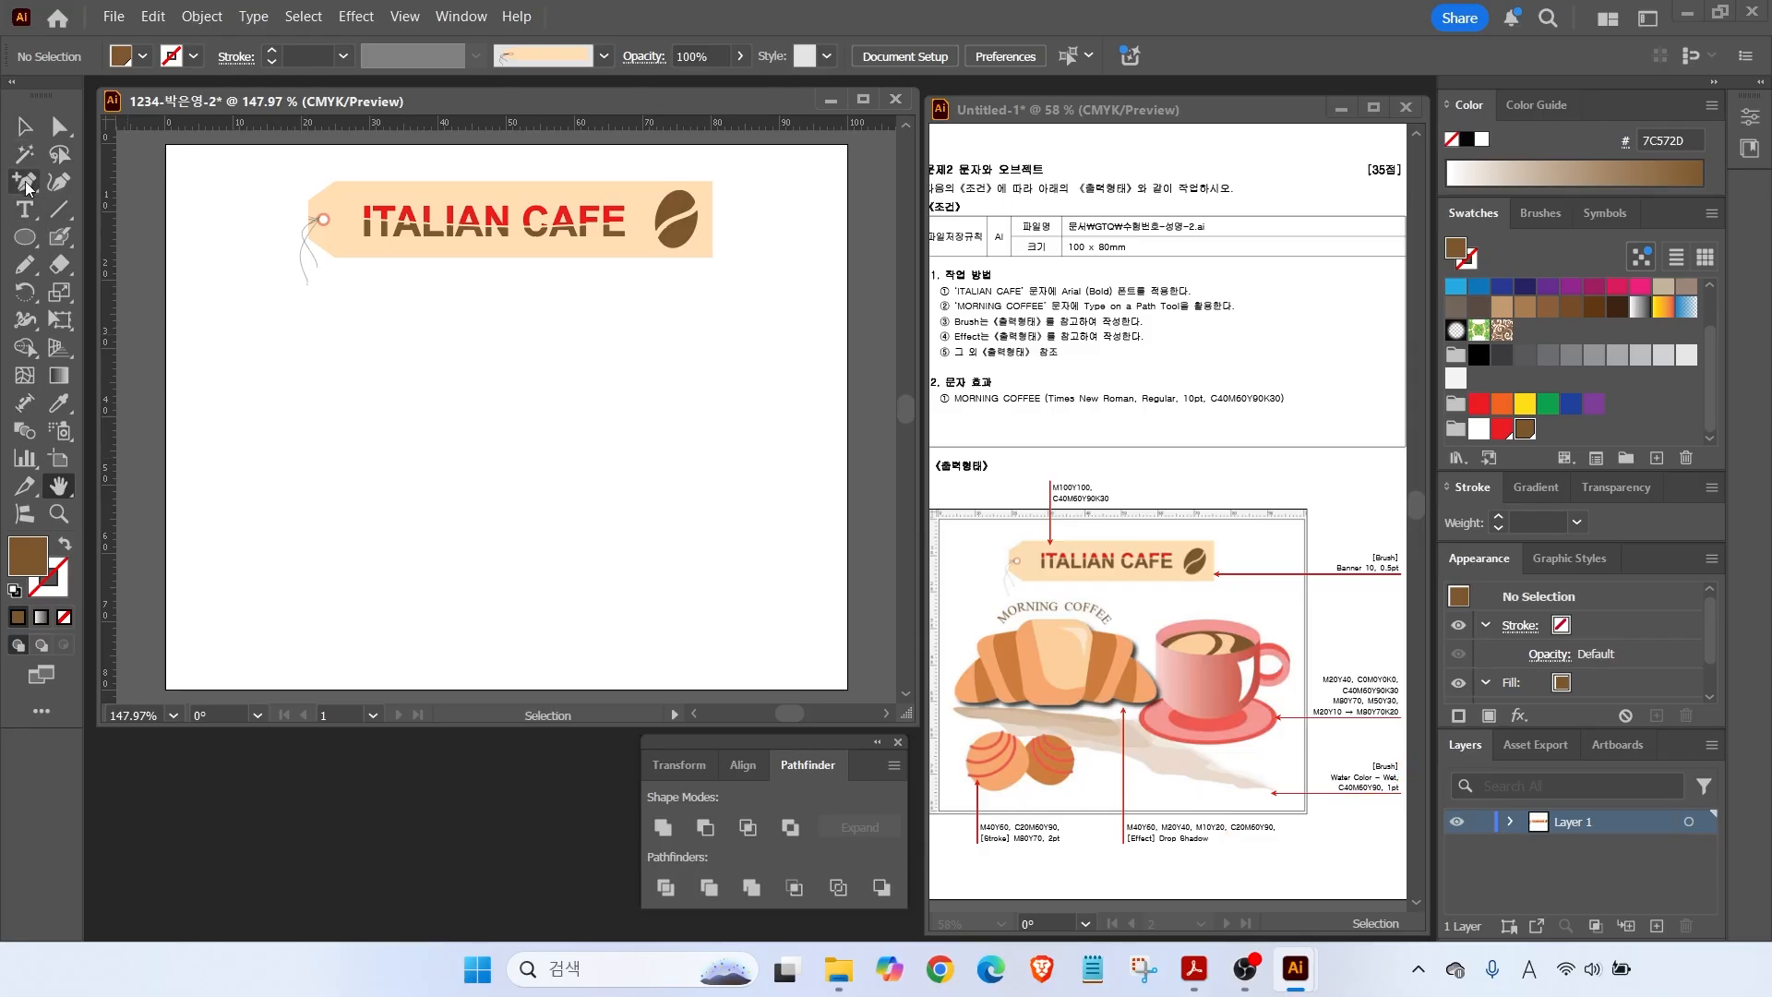
{"action": "left_click", "coordinate": [25, 266]}
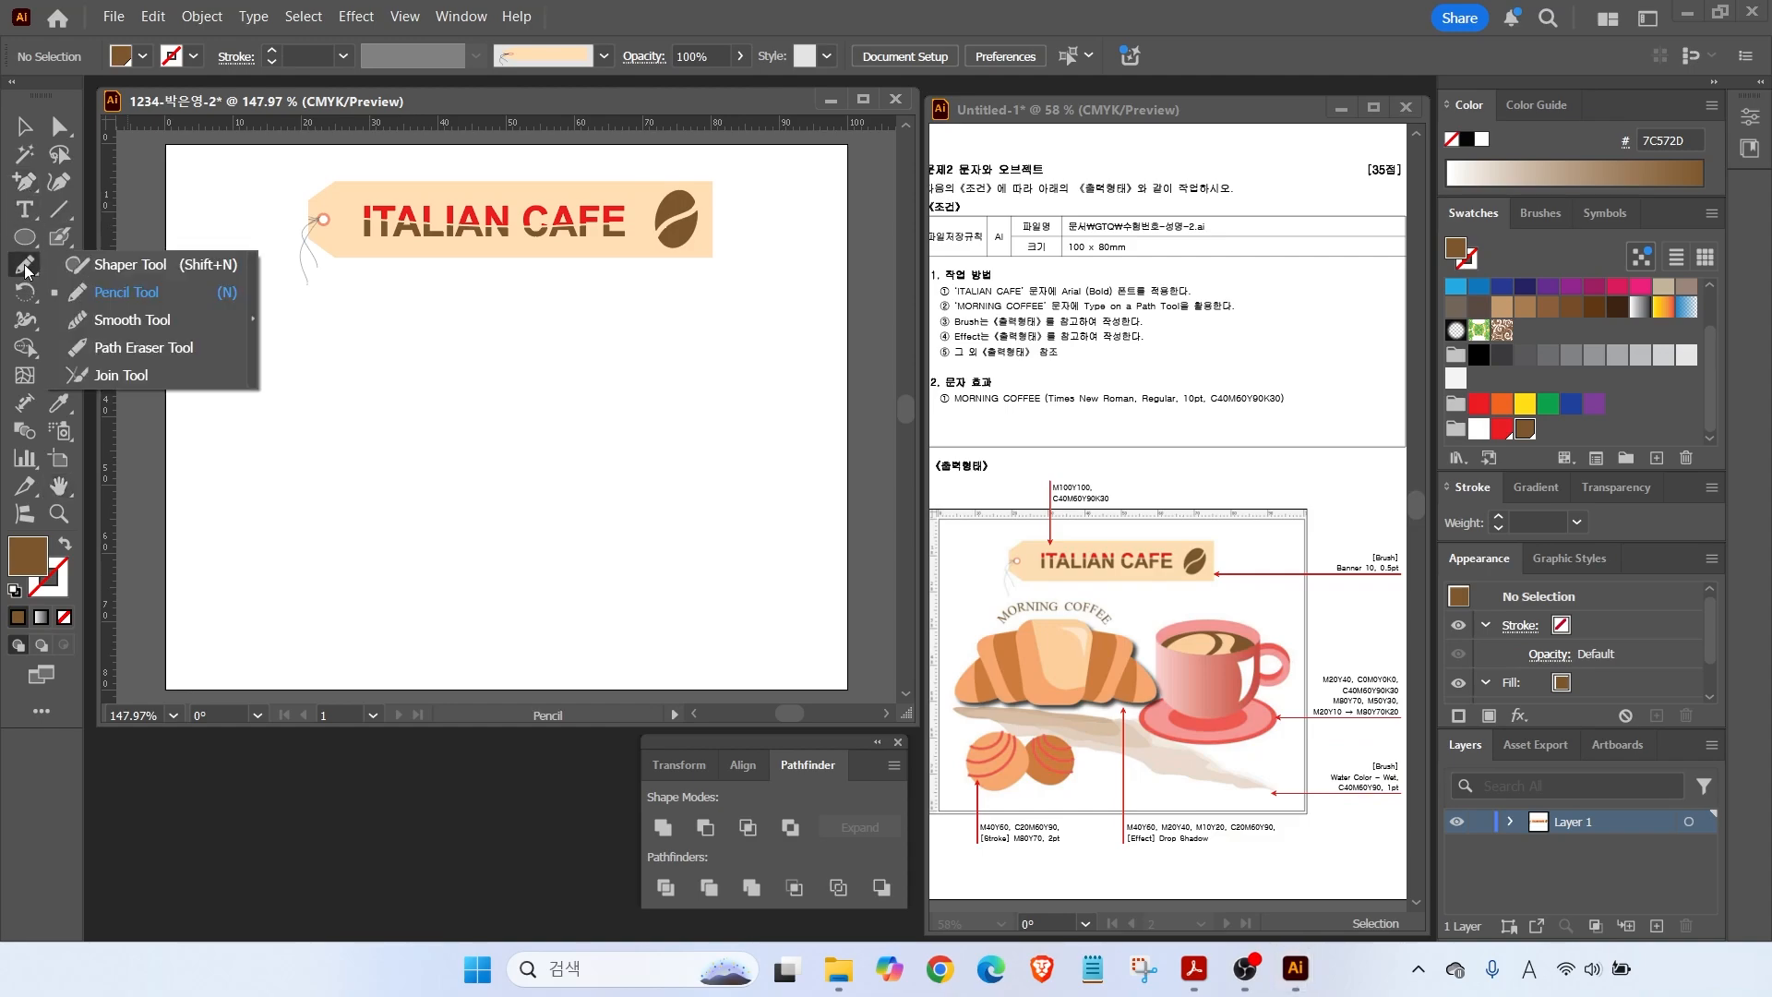
{"action": "left_click", "coordinate": [58, 236]}
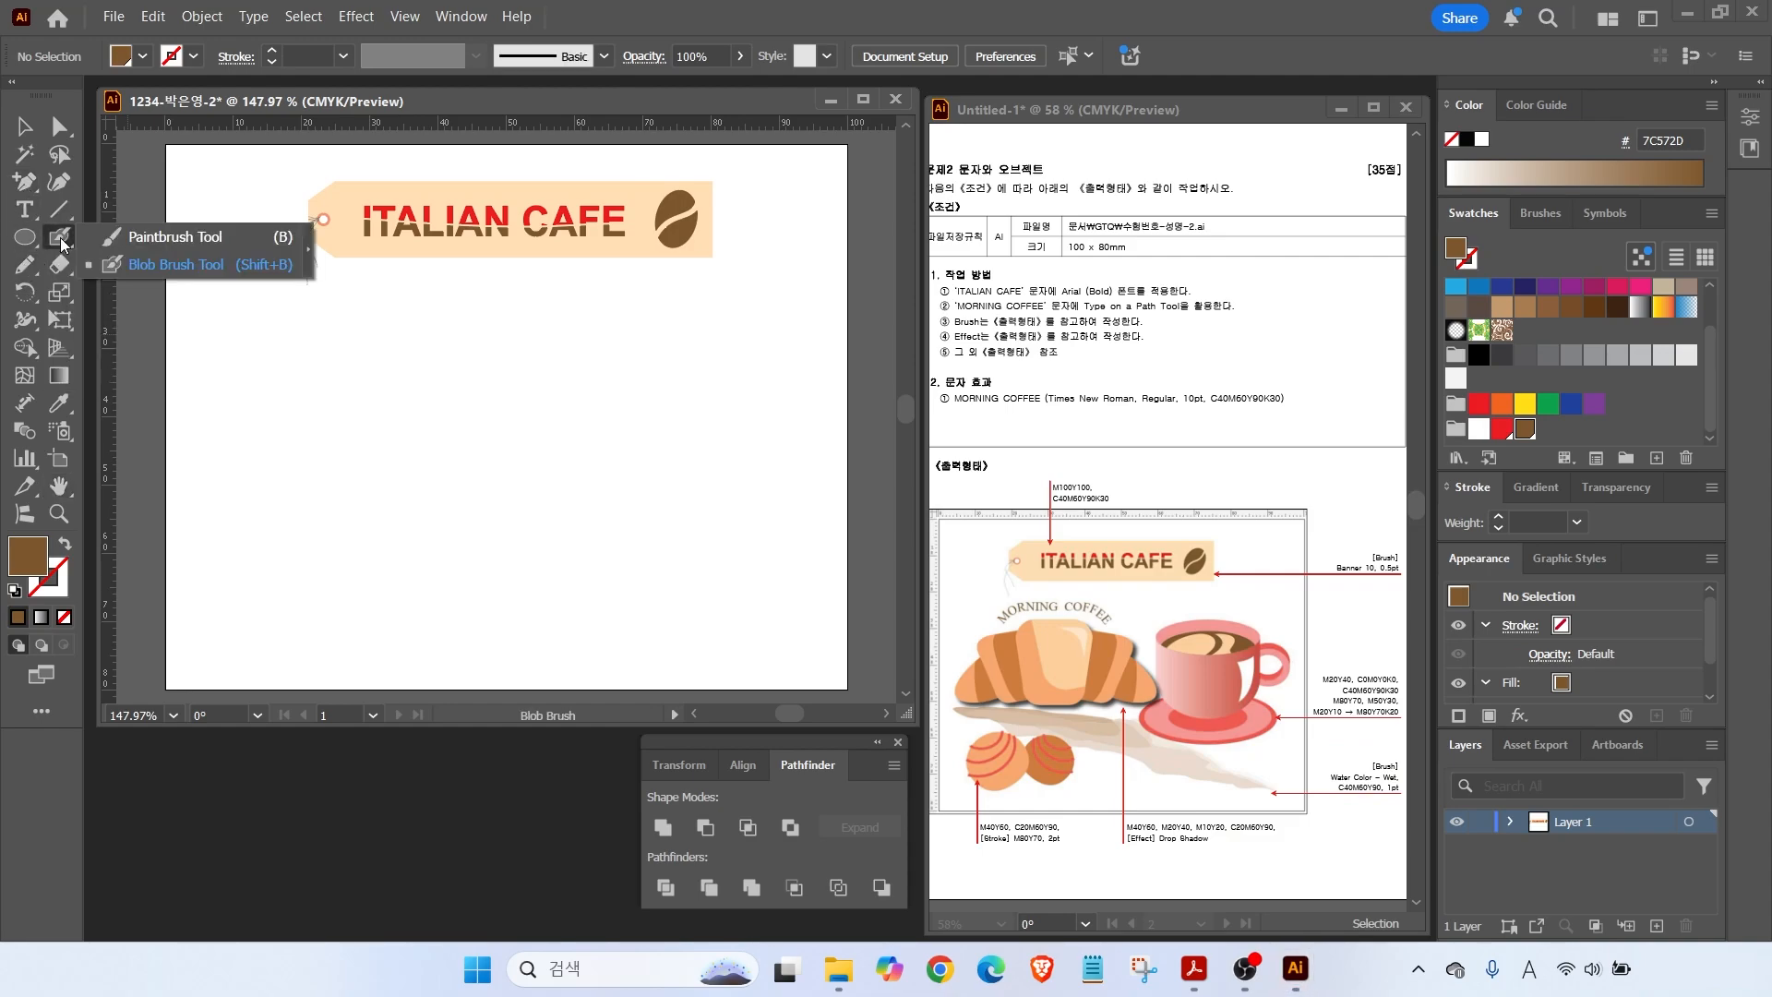
{"action": "mouse_move", "coordinate": [221, 365]}
{"action": "left_mouse_down"}
{"action": "mouse_move", "coordinate": [388, 423]}
{"action": "mouse_move", "coordinate": [642, 614]}
{"action": "left_mouse_up"}
{"action": "left_click", "coordinate": [25, 126]}
{"action": "left_click", "coordinate": [357, 384]}
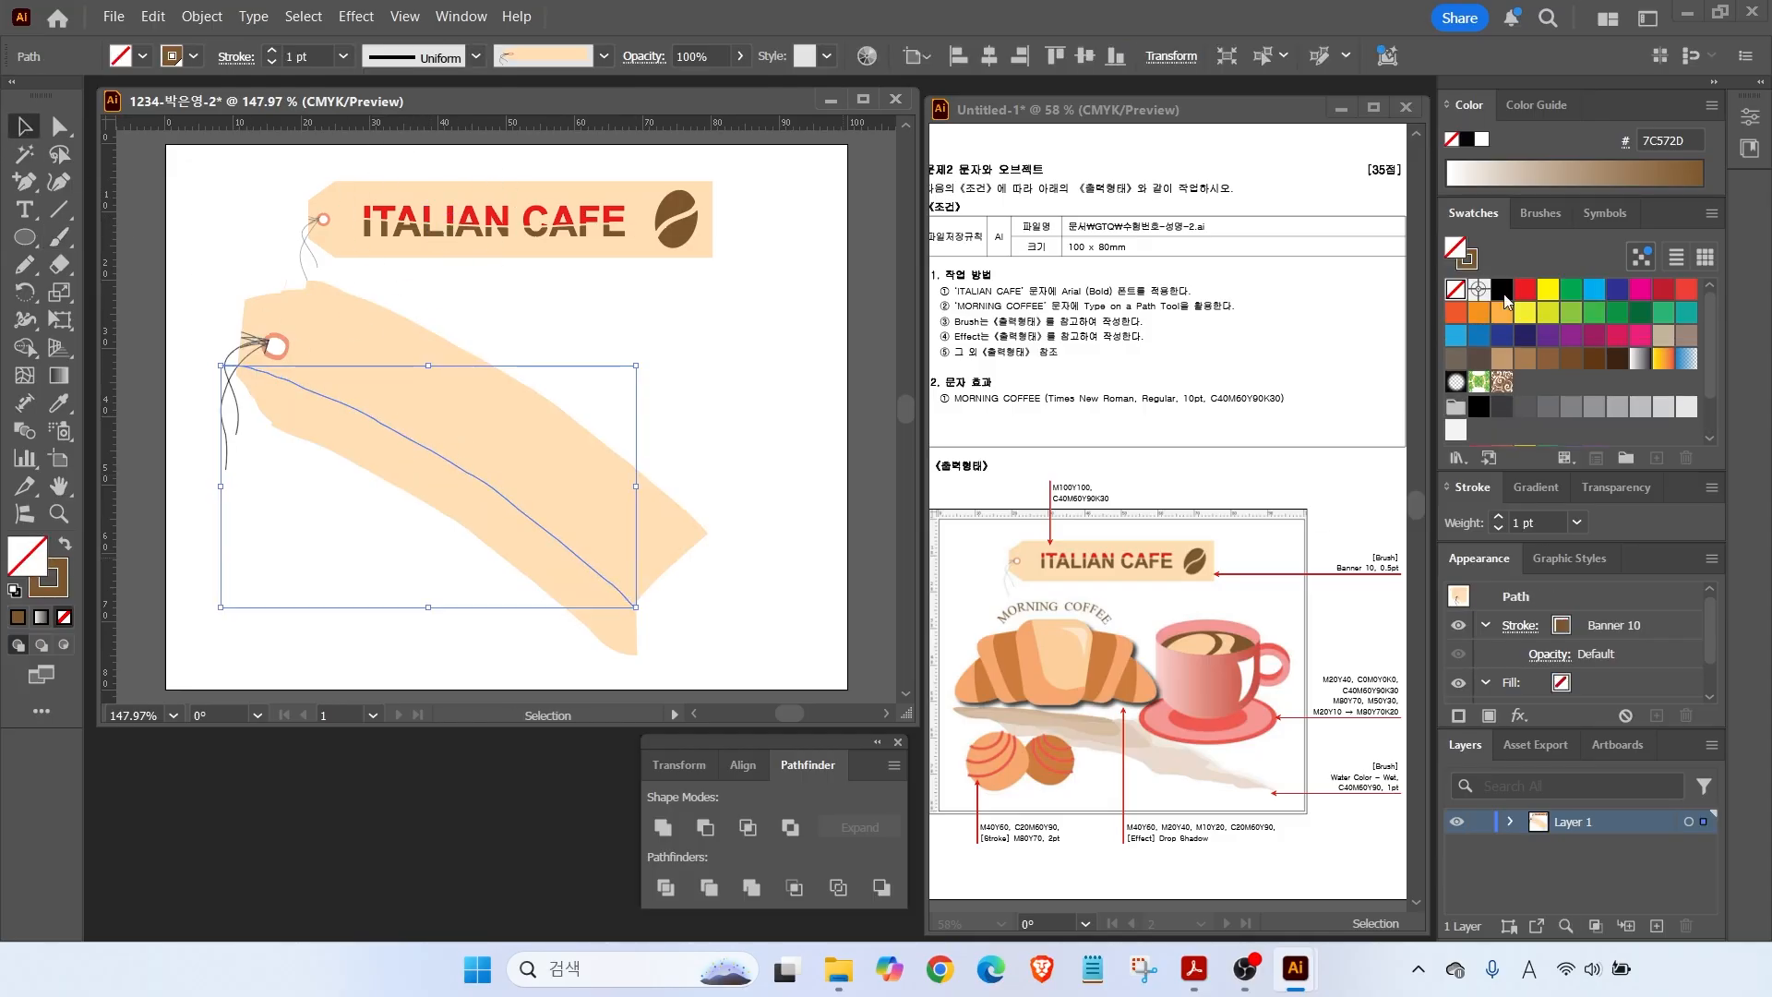
Open the brush libraries and page from Arrows_Special forward to Artistic_Watercolor.
{"action": "left_click", "coordinate": [1539, 215]}
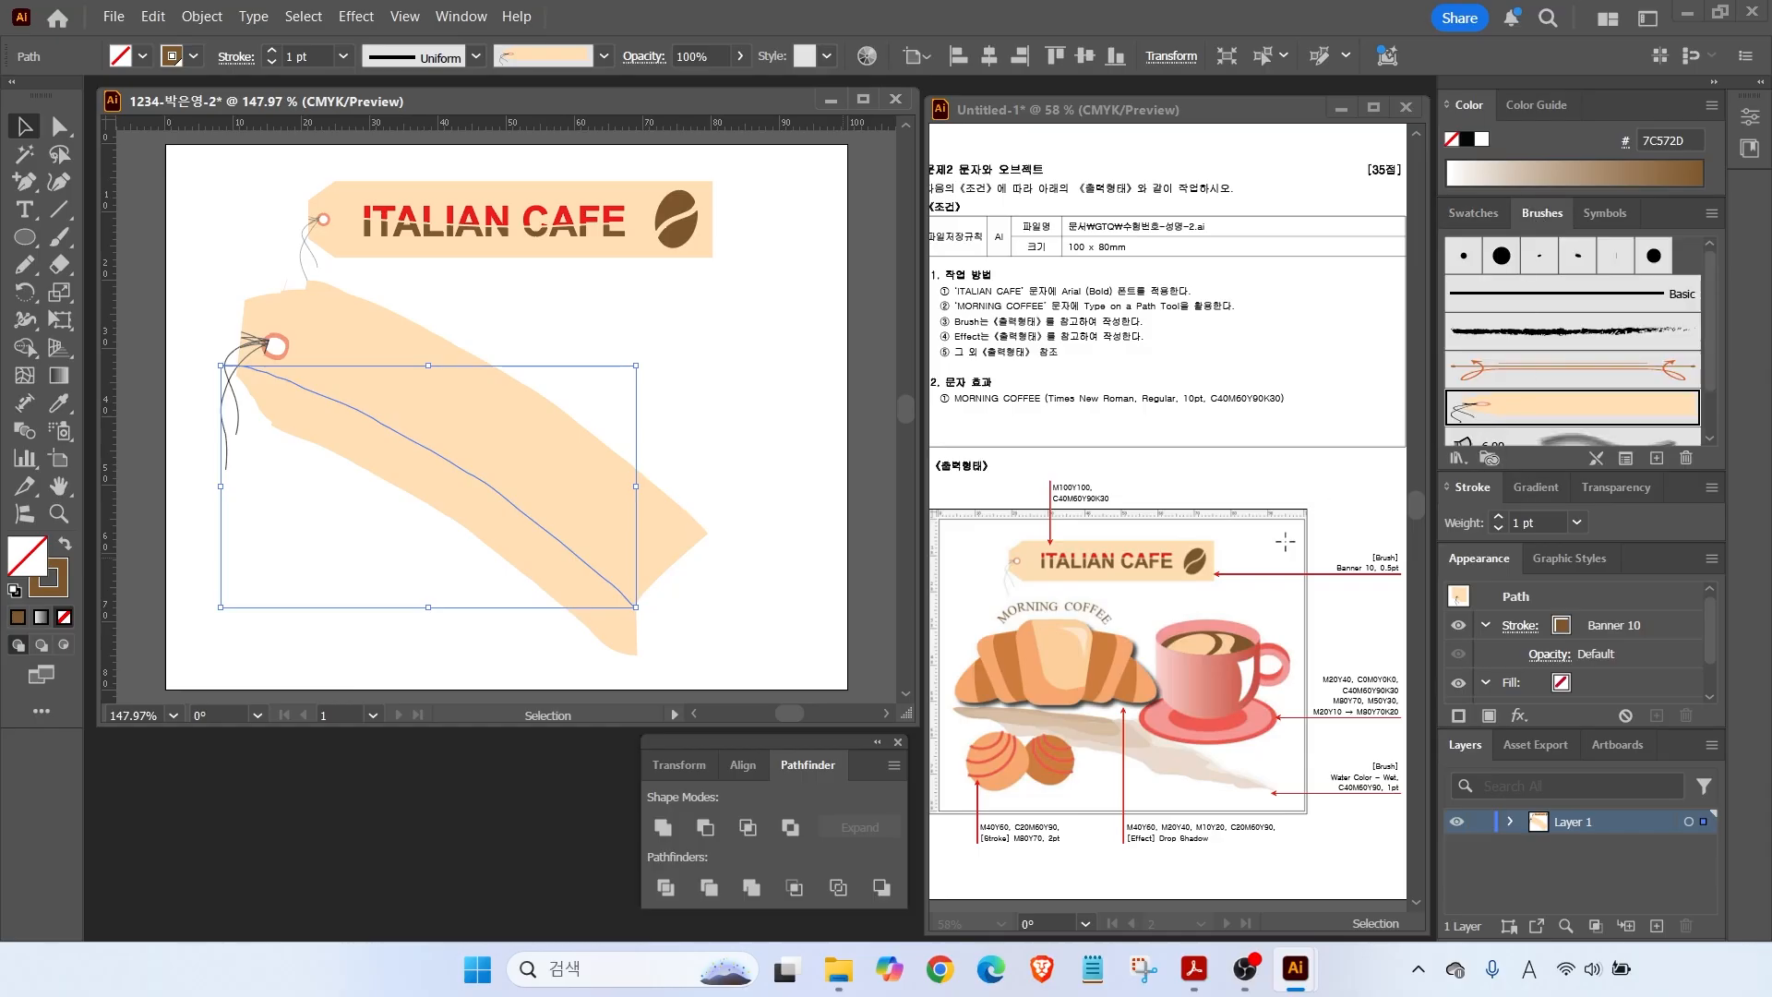
{"action": "left_click", "coordinate": [1457, 458]}
{"action": "mouse_move", "coordinate": [1486, 520]}
{"action": "left_click", "coordinate": [1323, 519]}
{"action": "left_click_drag", "start_coordinate": [776, 363], "coordinate": [805, 270]}
{"action": "left_click_drag", "start_coordinate": [812, 402], "coordinate": [783, 739]}
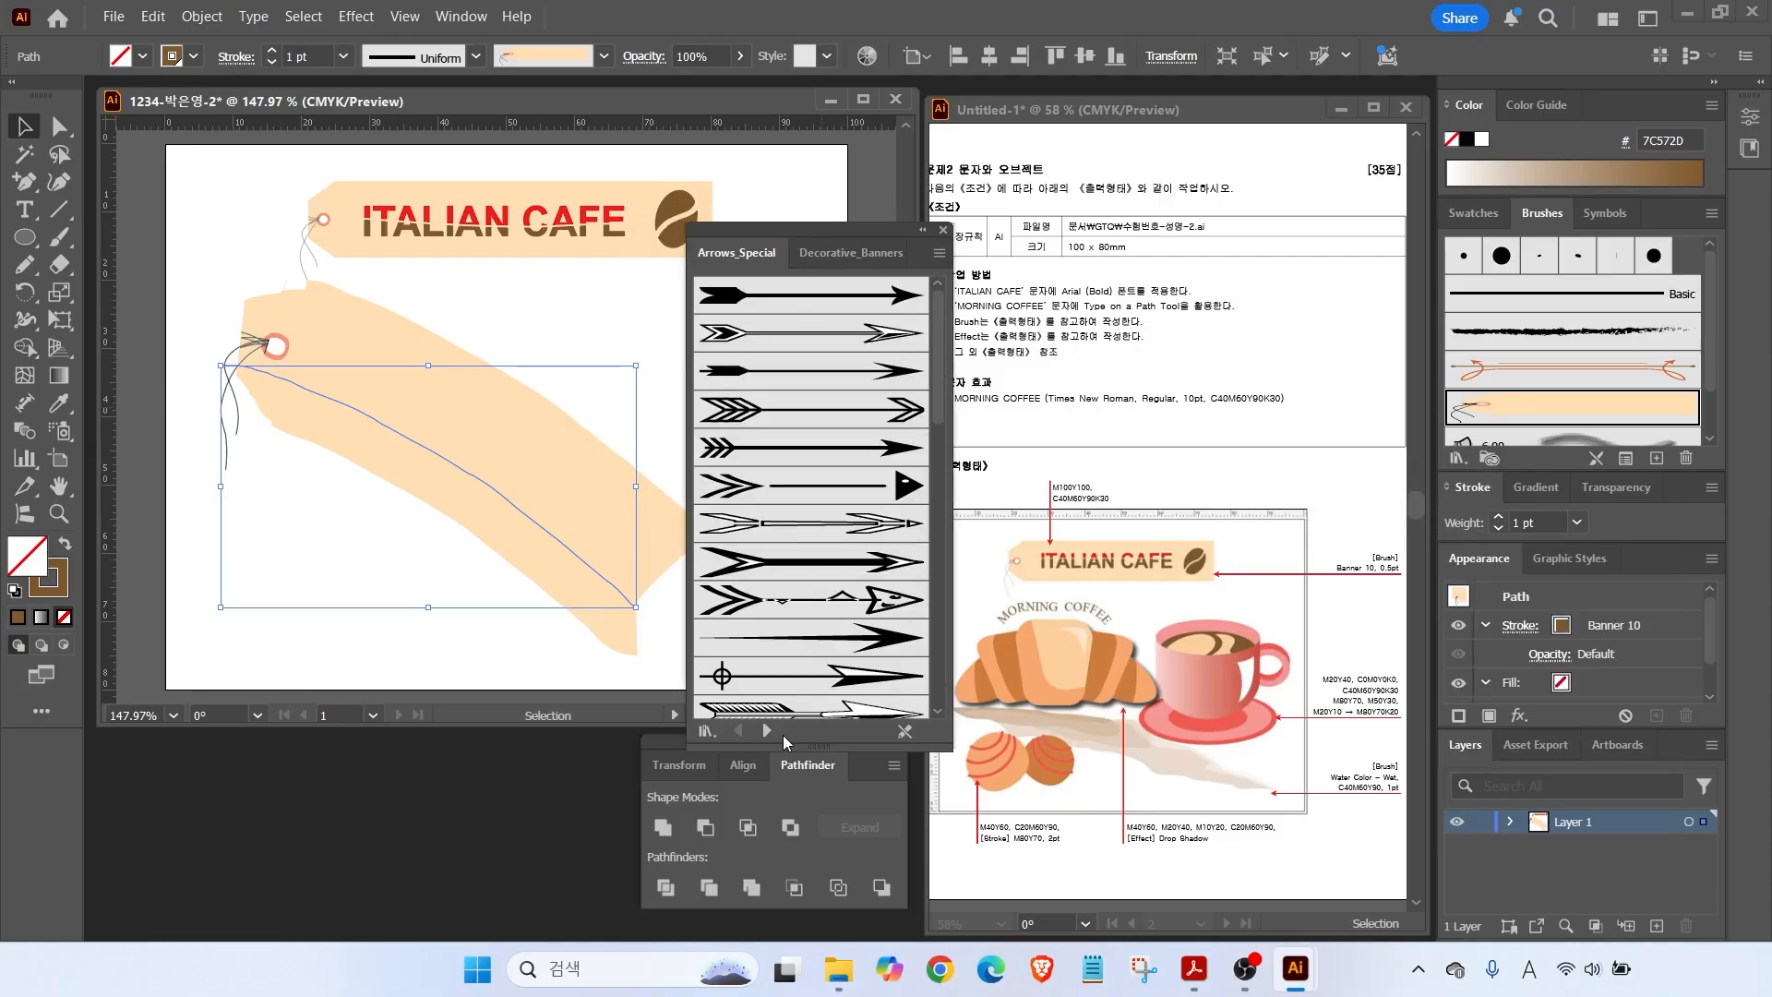
{"action": "left_click", "coordinate": [769, 731]}
{"action": "left_click", "coordinate": [769, 731]}
{"action": "left_click", "coordinate": [767, 730]}
{"action": "left_click", "coordinate": [767, 730]}
{"action": "left_click", "coordinate": [767, 730]}
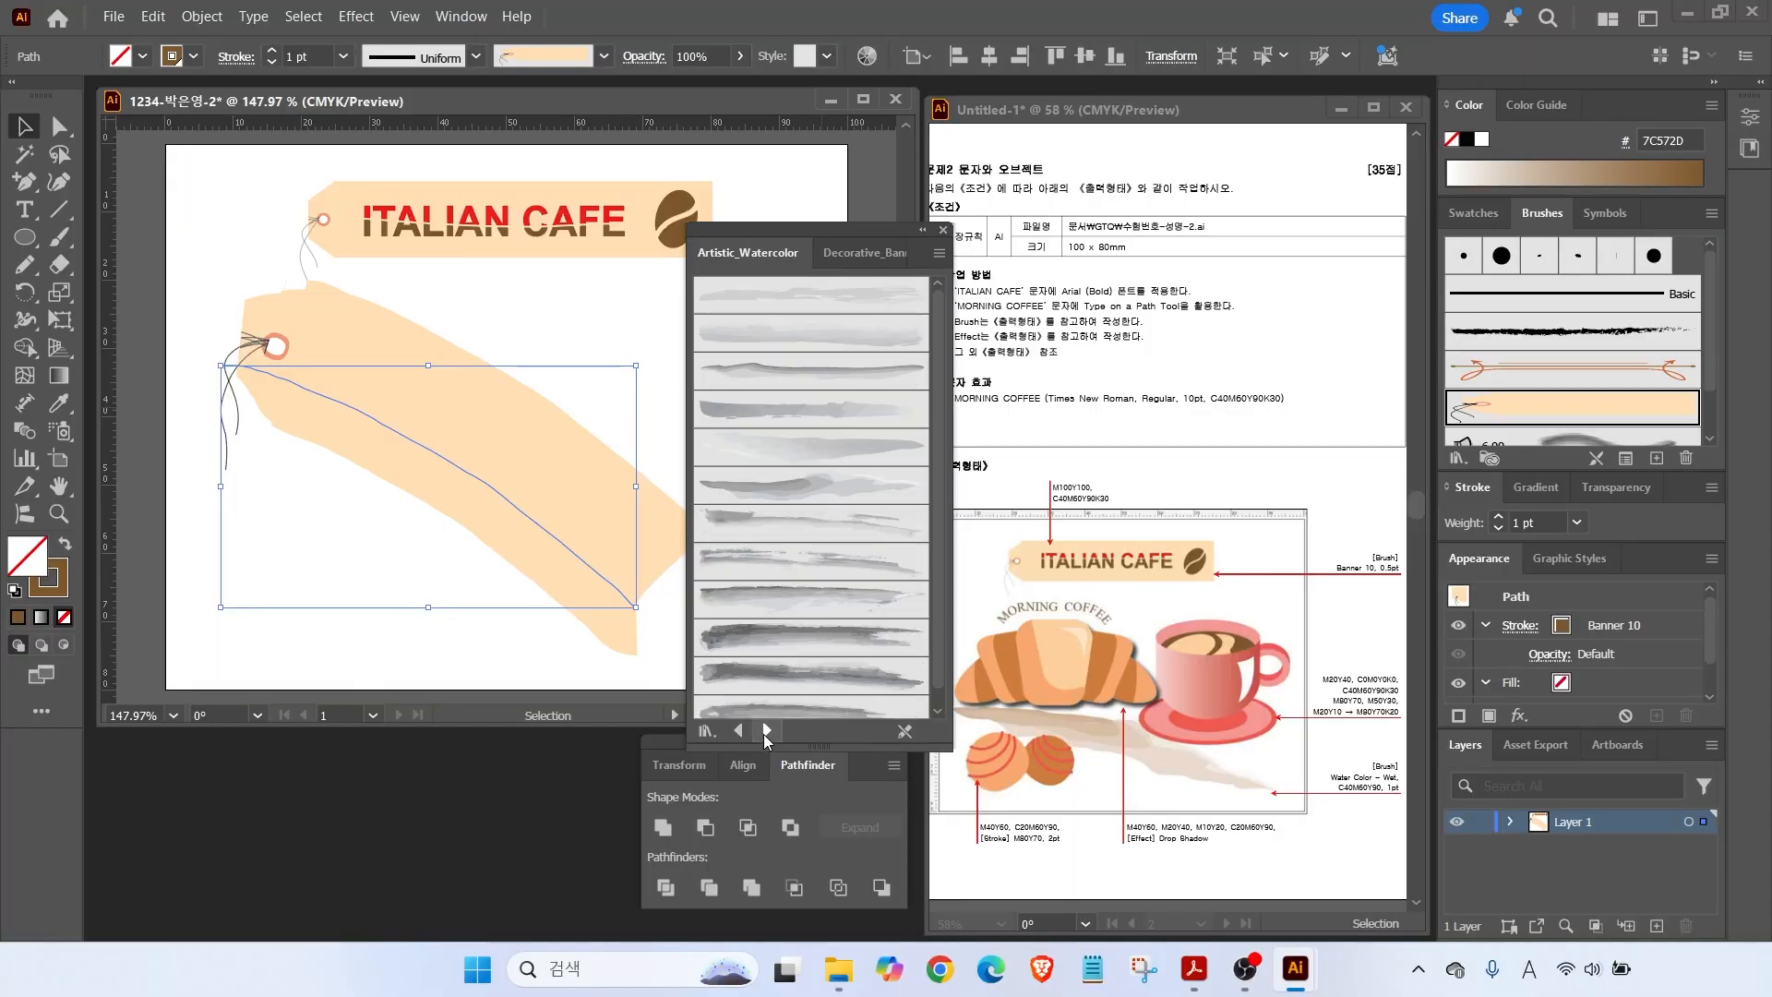
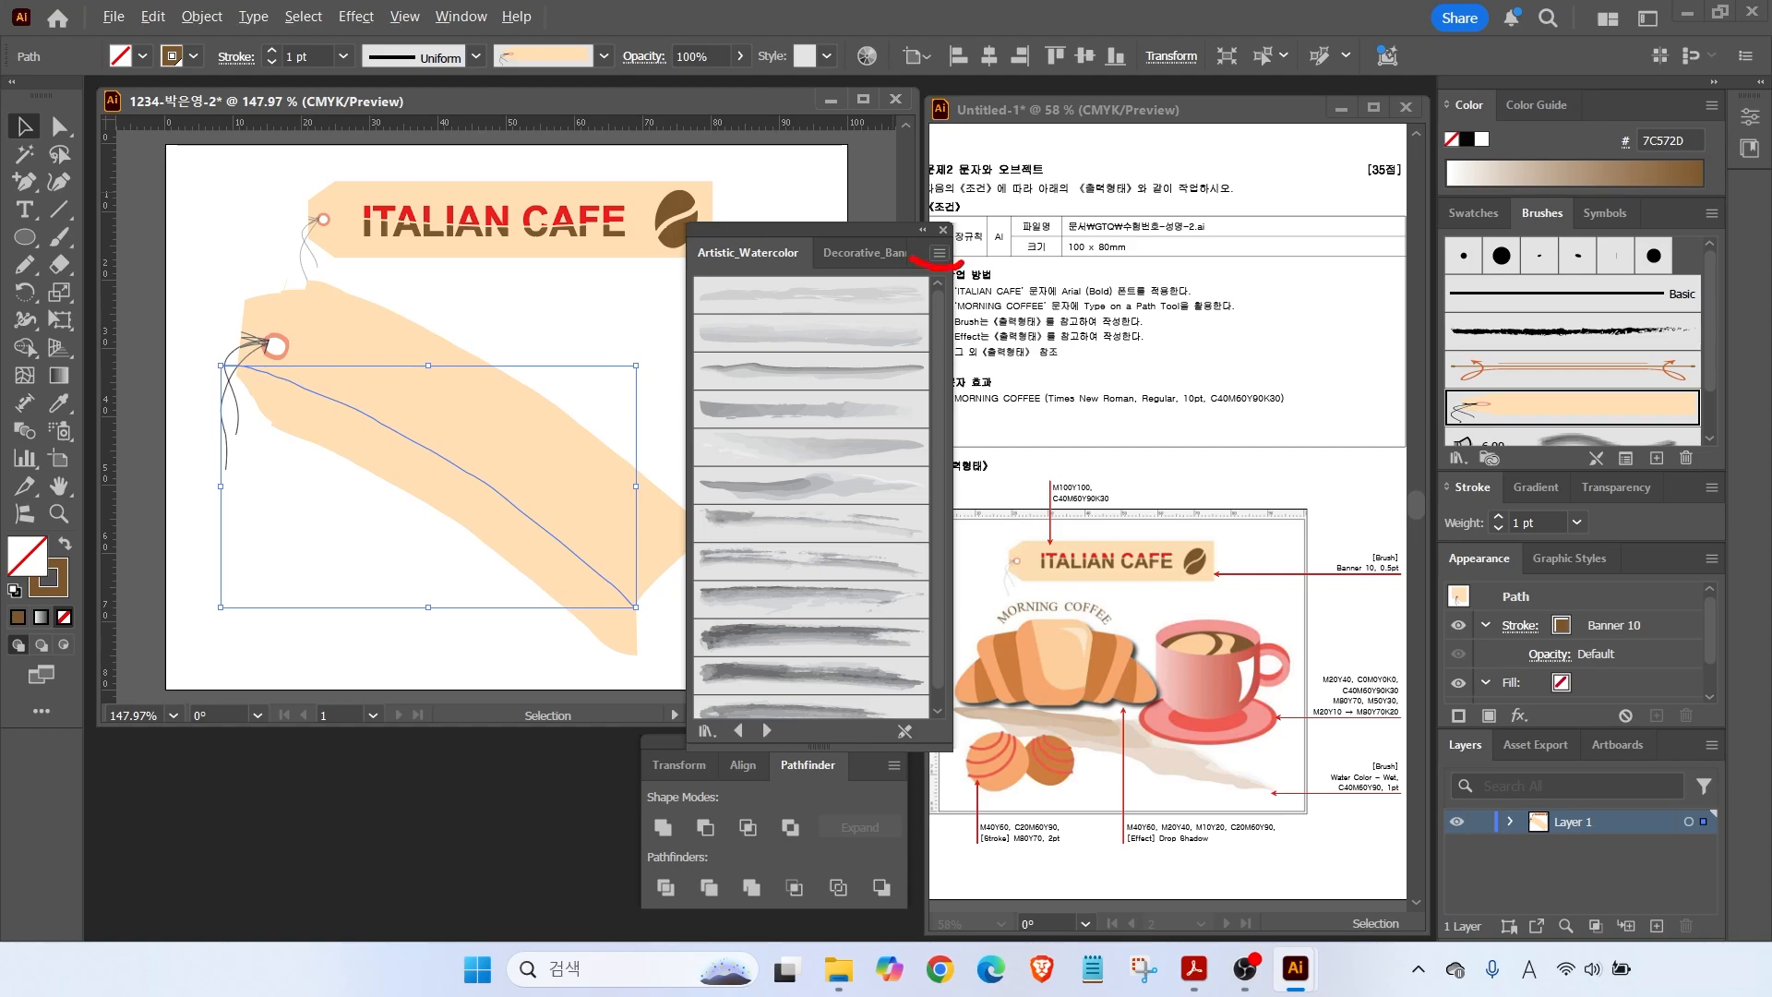
Show the Artistic_Watercolor library as a list and apply Watercolor - Wet to the path.
{"action": "left_click", "coordinate": [939, 253]}
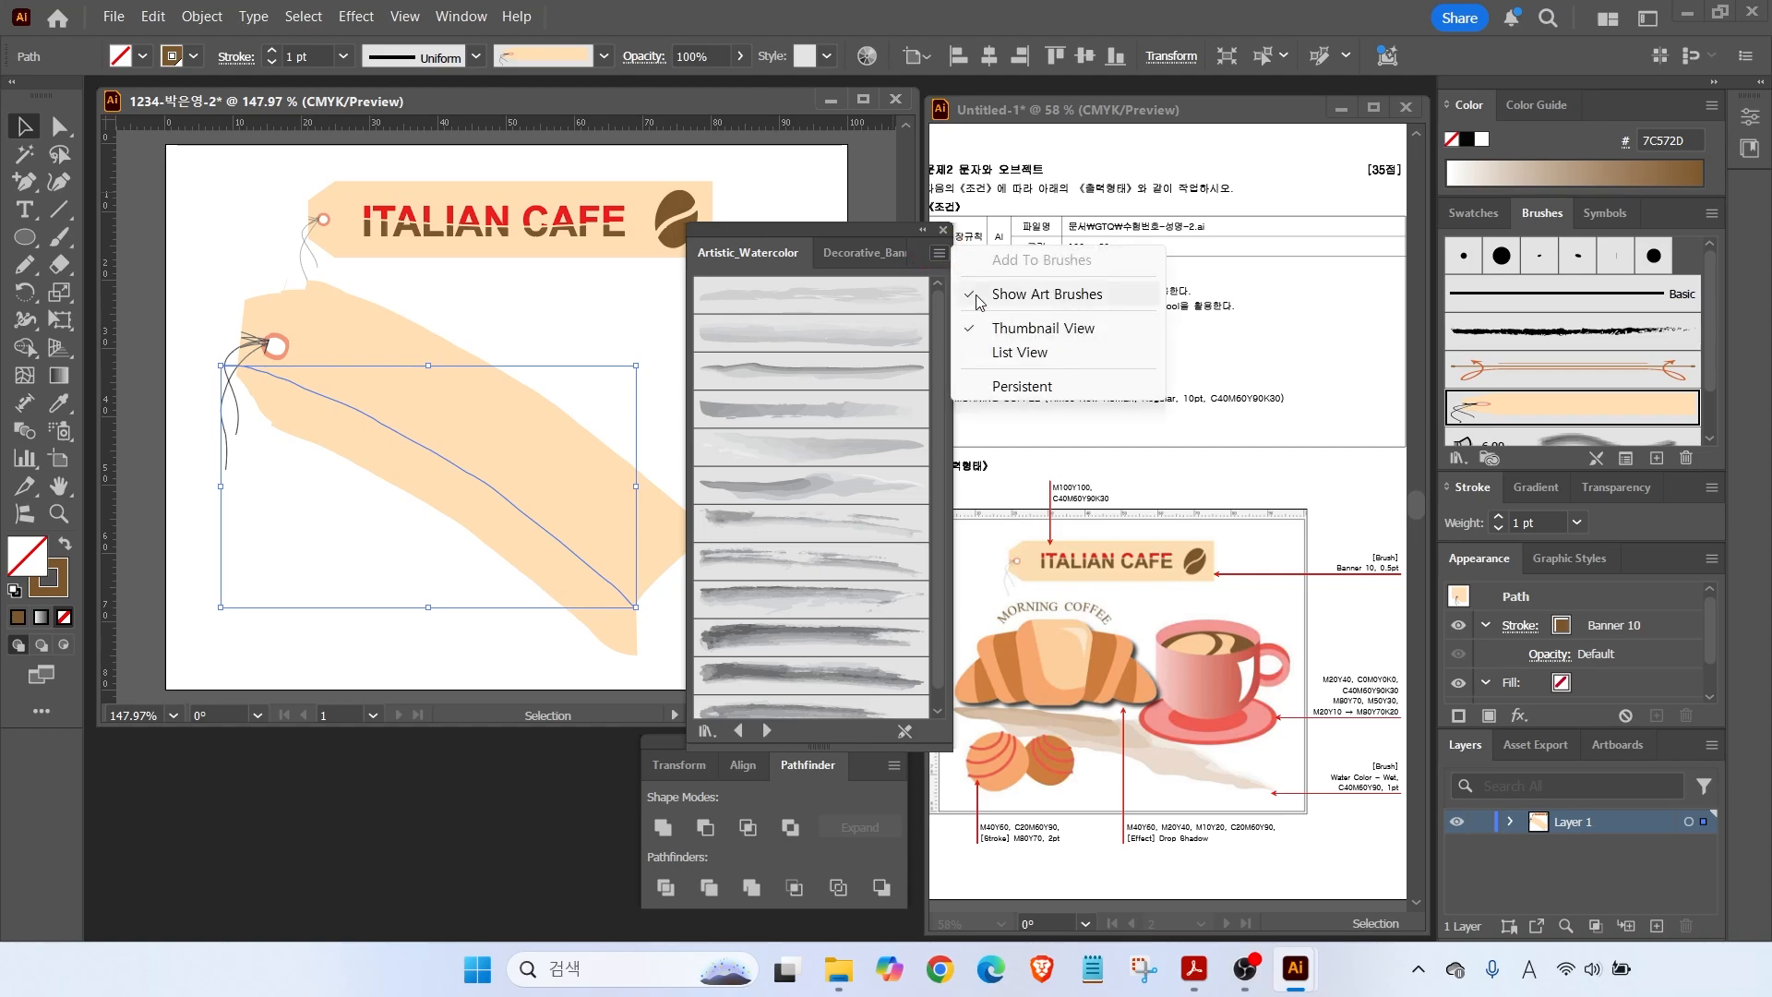
{"action": "left_click", "coordinate": [1005, 354]}
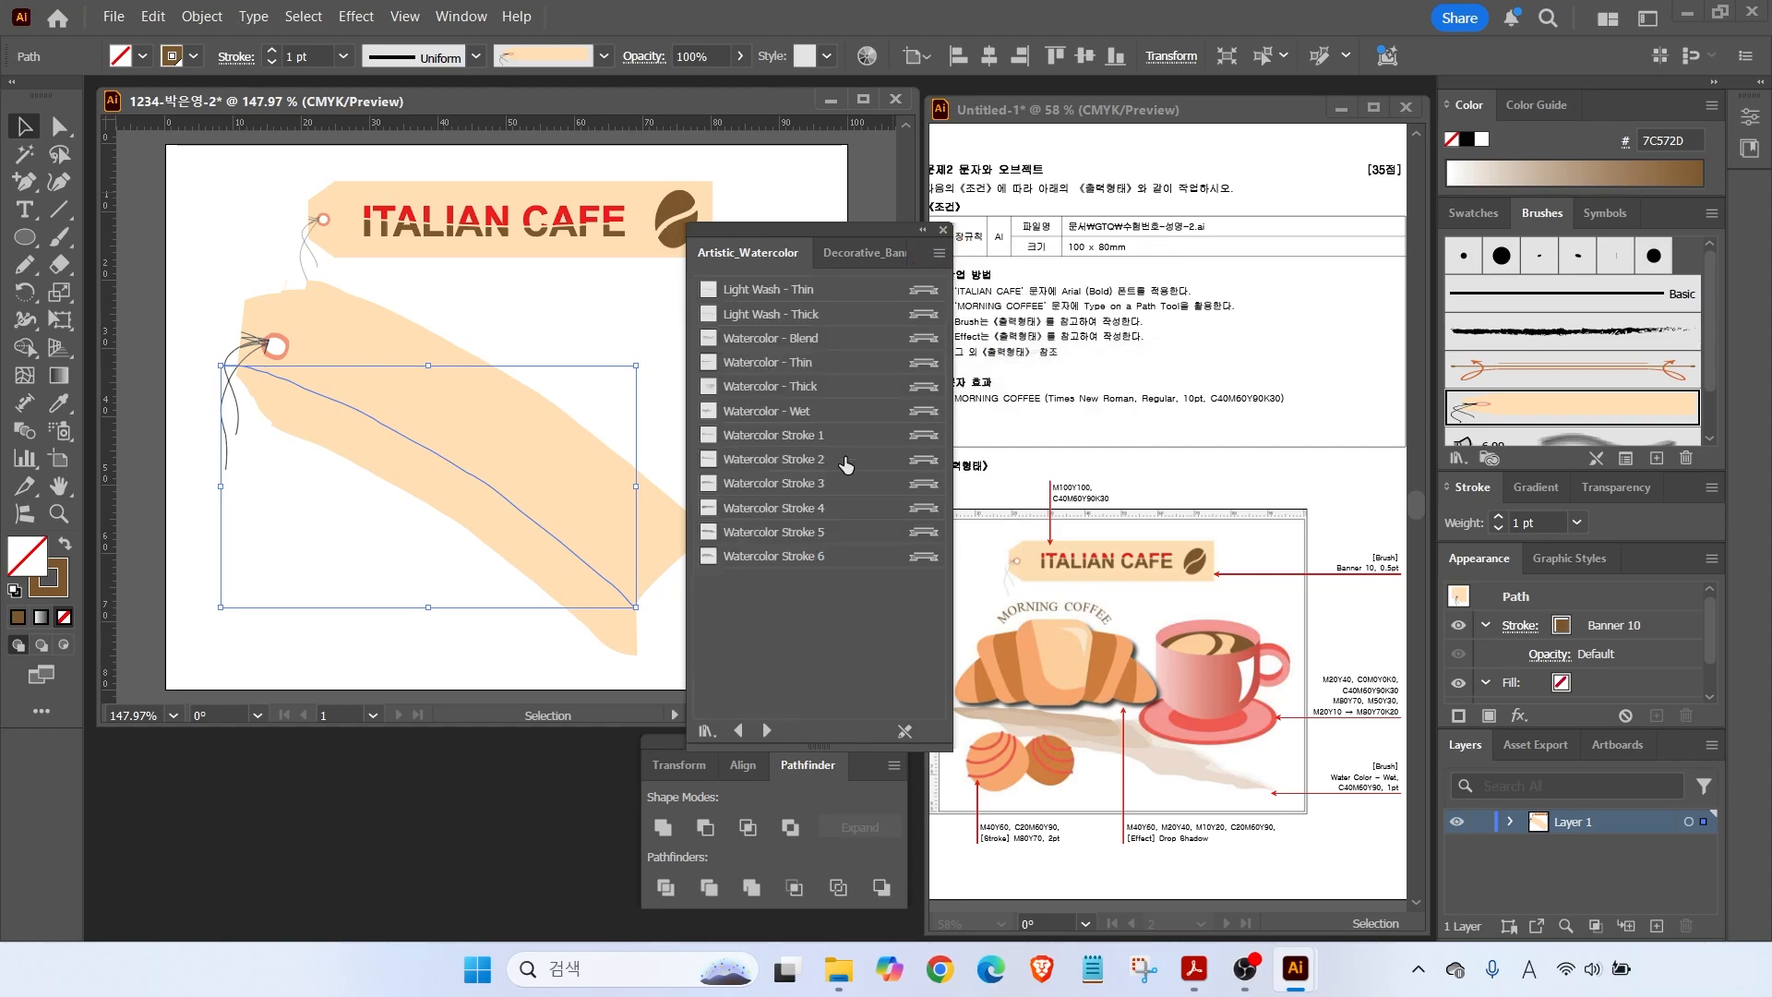
{"action": "left_click", "coordinate": [797, 418]}
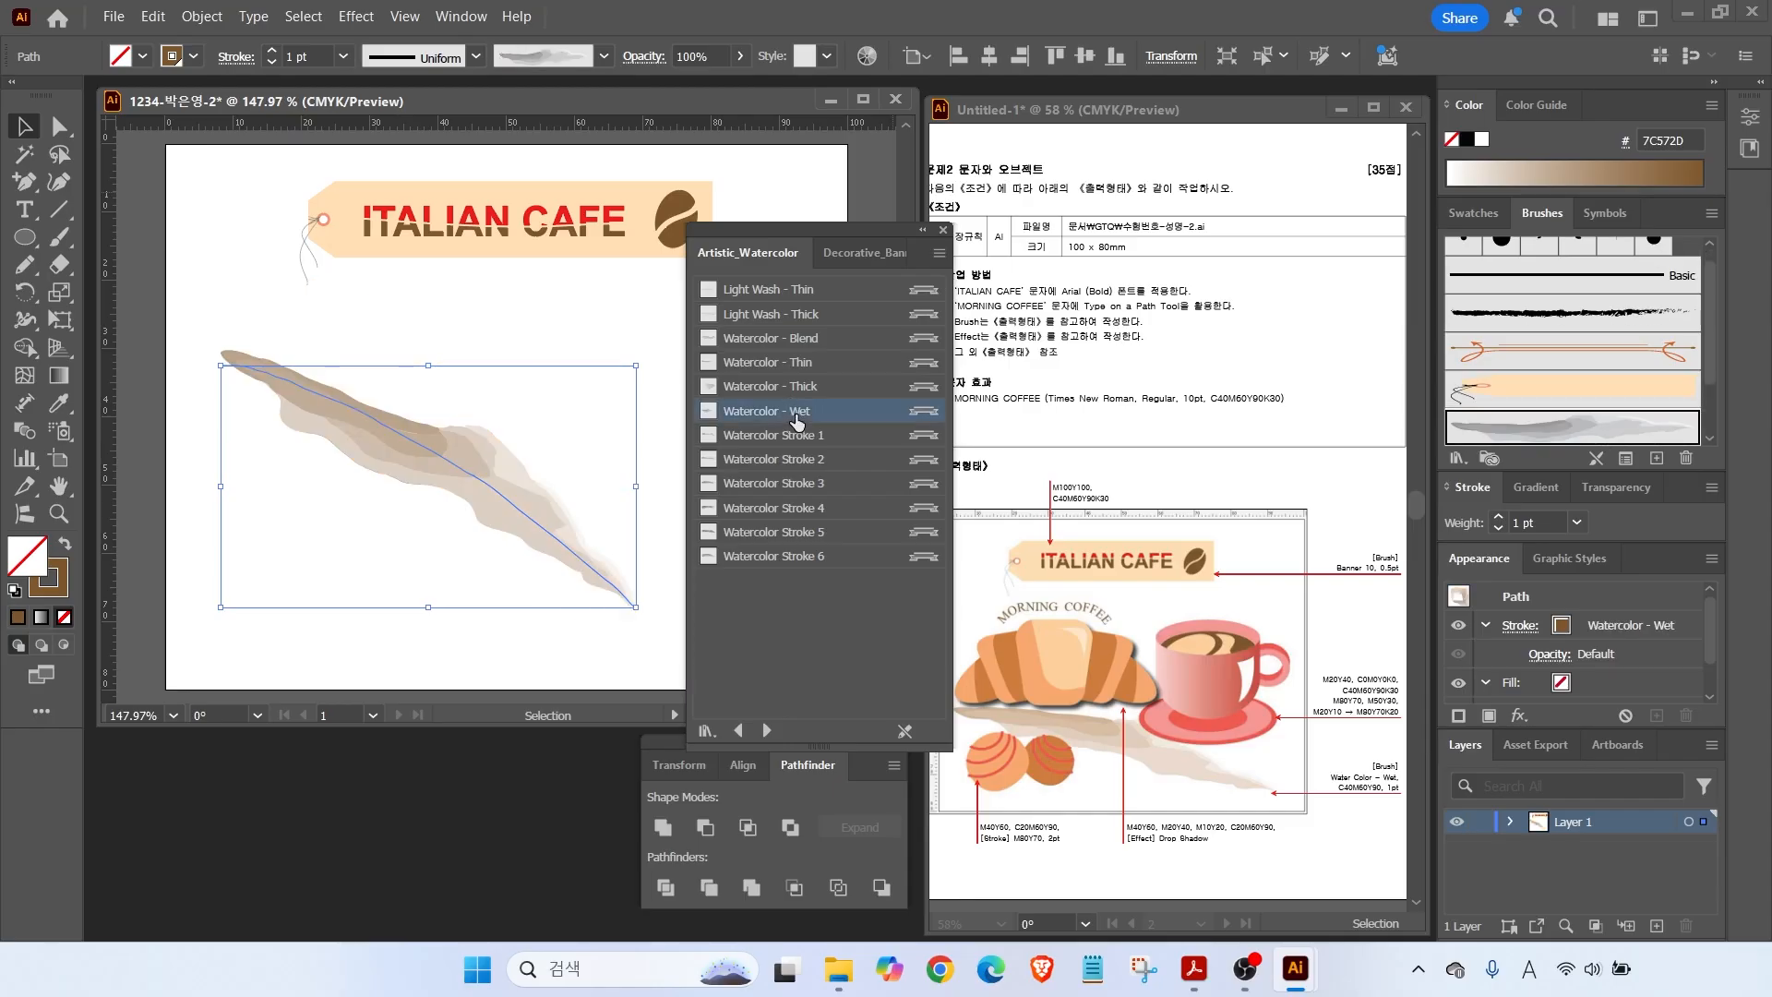
{"action": "left_click", "coordinate": [943, 229]}
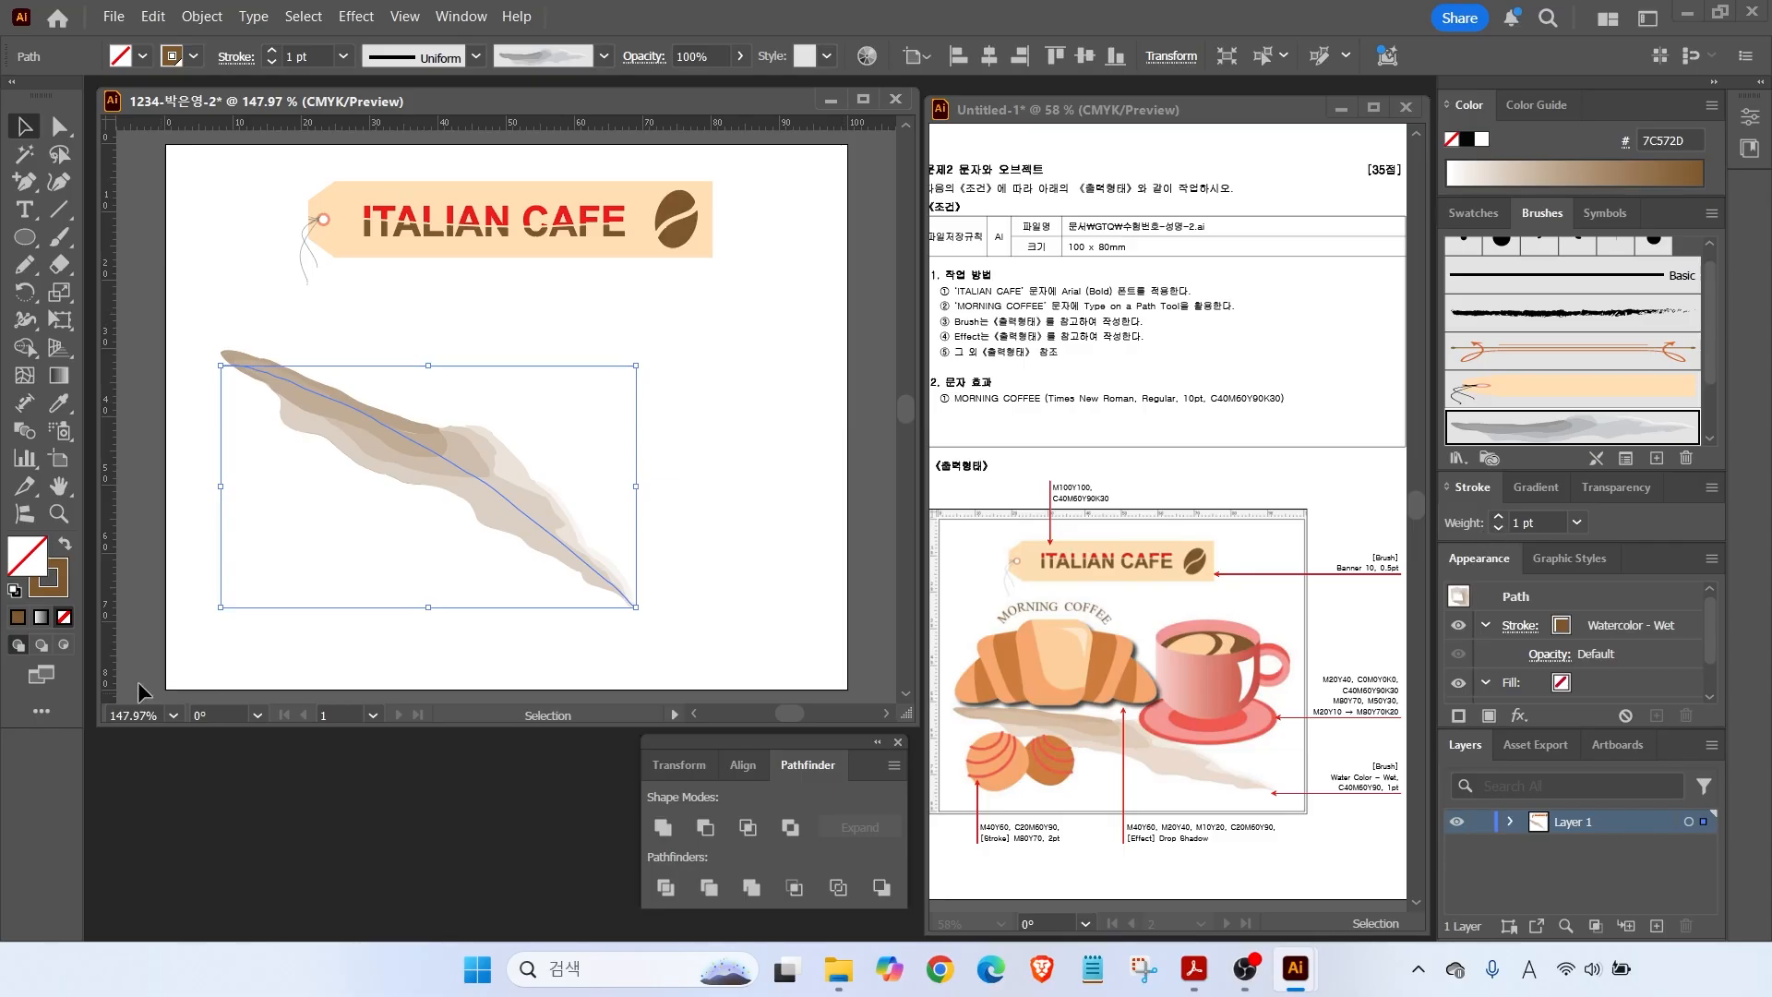
Set the stroke colour to brown, C40 M60 Y90 K30.
{"action": "double_click", "coordinate": [61, 585]}
{"action": "left_click", "coordinate": [1620, 619]}
{"action": "type", "text": "40"}
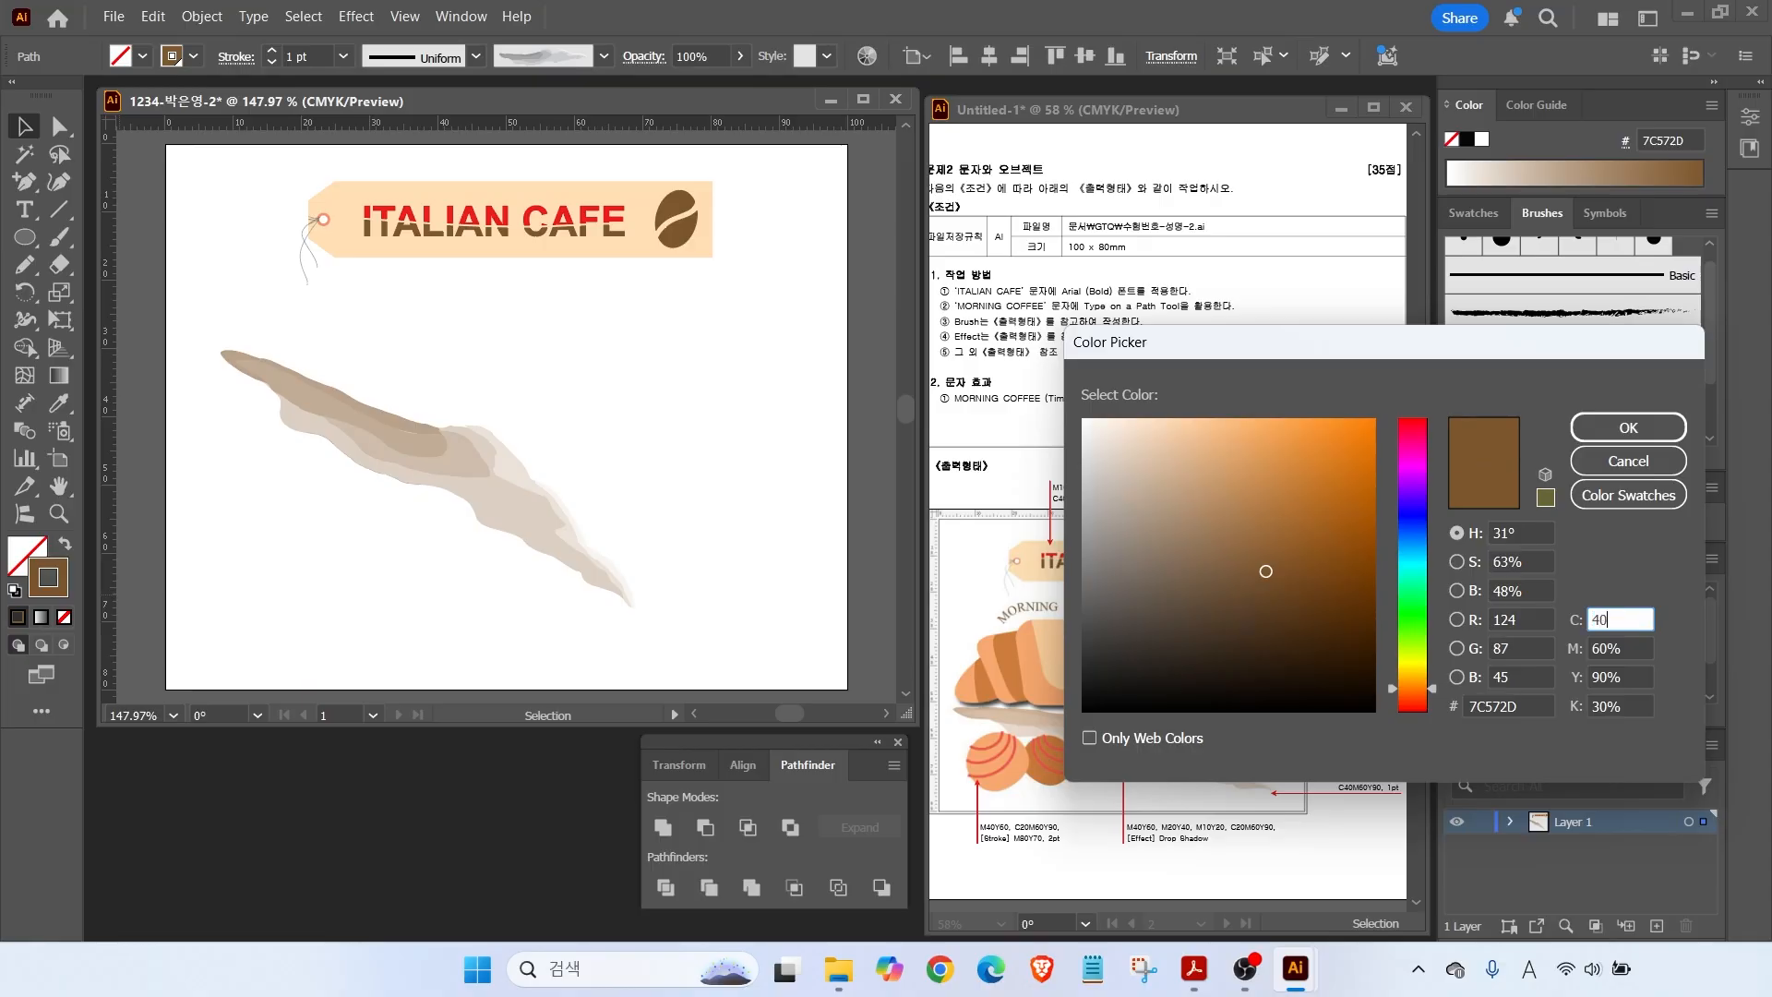
{"action": "key", "text": "Tab"}
{"action": "key", "text": "Return"}
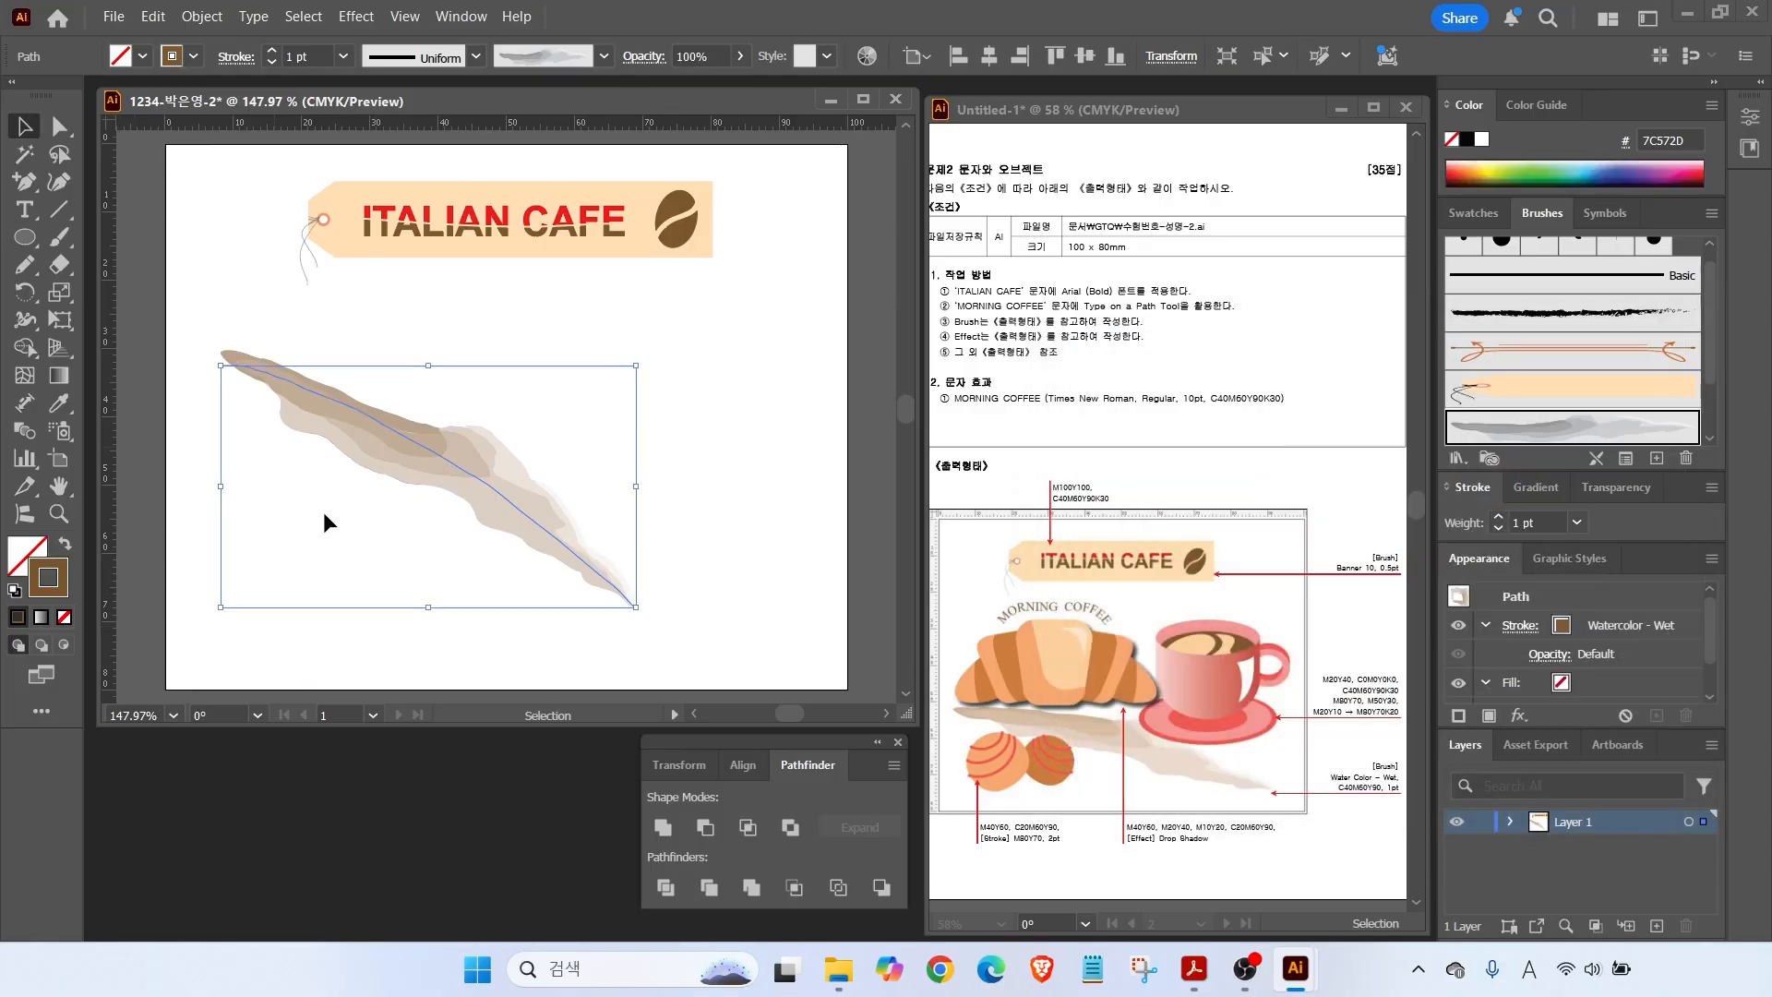
Move, tilt counter-clockwise and stretch the watercolour stroke across the lower artboard.
{"action": "mouse_move", "coordinate": [352, 420]}
{"action": "left_mouse_down"}
{"action": "mouse_move", "coordinate": [341, 466]}
{"action": "mouse_move", "coordinate": [377, 481]}
{"action": "left_mouse_up"}
{"action": "left_click_drag", "start_coordinate": [673, 421], "coordinate": [621, 369]}
{"action": "left_click_drag", "start_coordinate": [519, 535], "coordinate": [497, 568]}
{"action": "left_click_drag", "start_coordinate": [666, 639], "coordinate": [789, 648]}
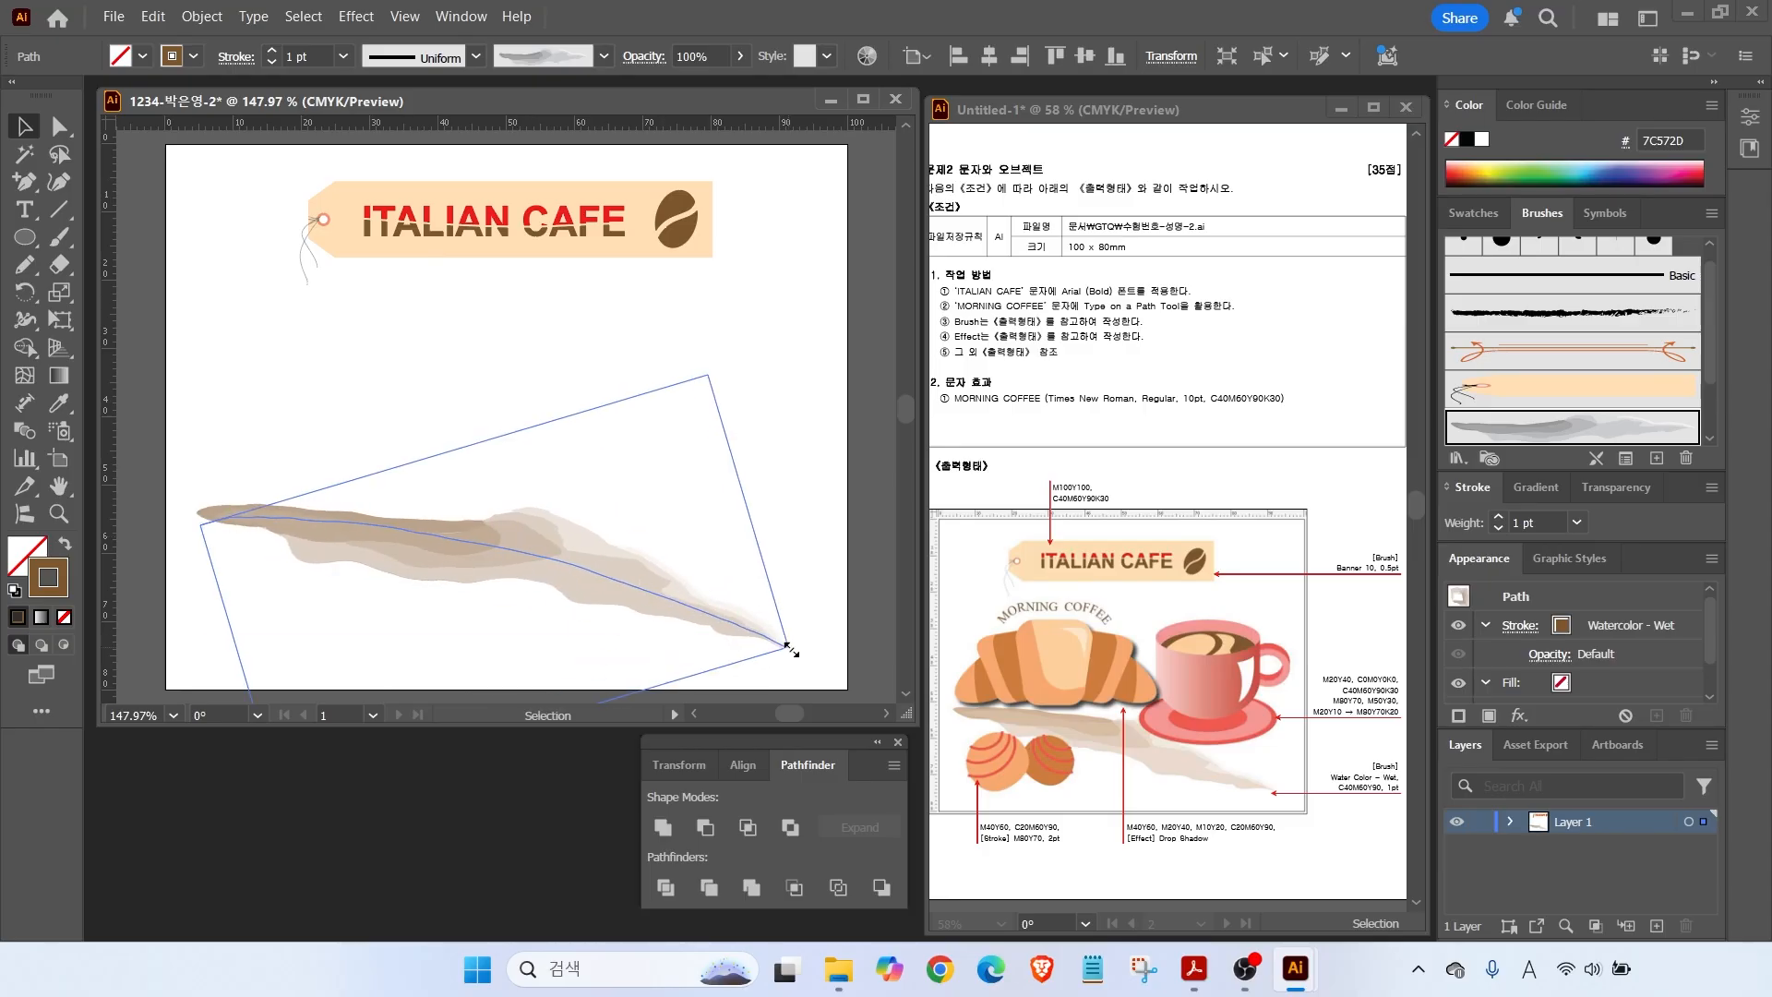
{"action": "left_click", "coordinate": [744, 542]}
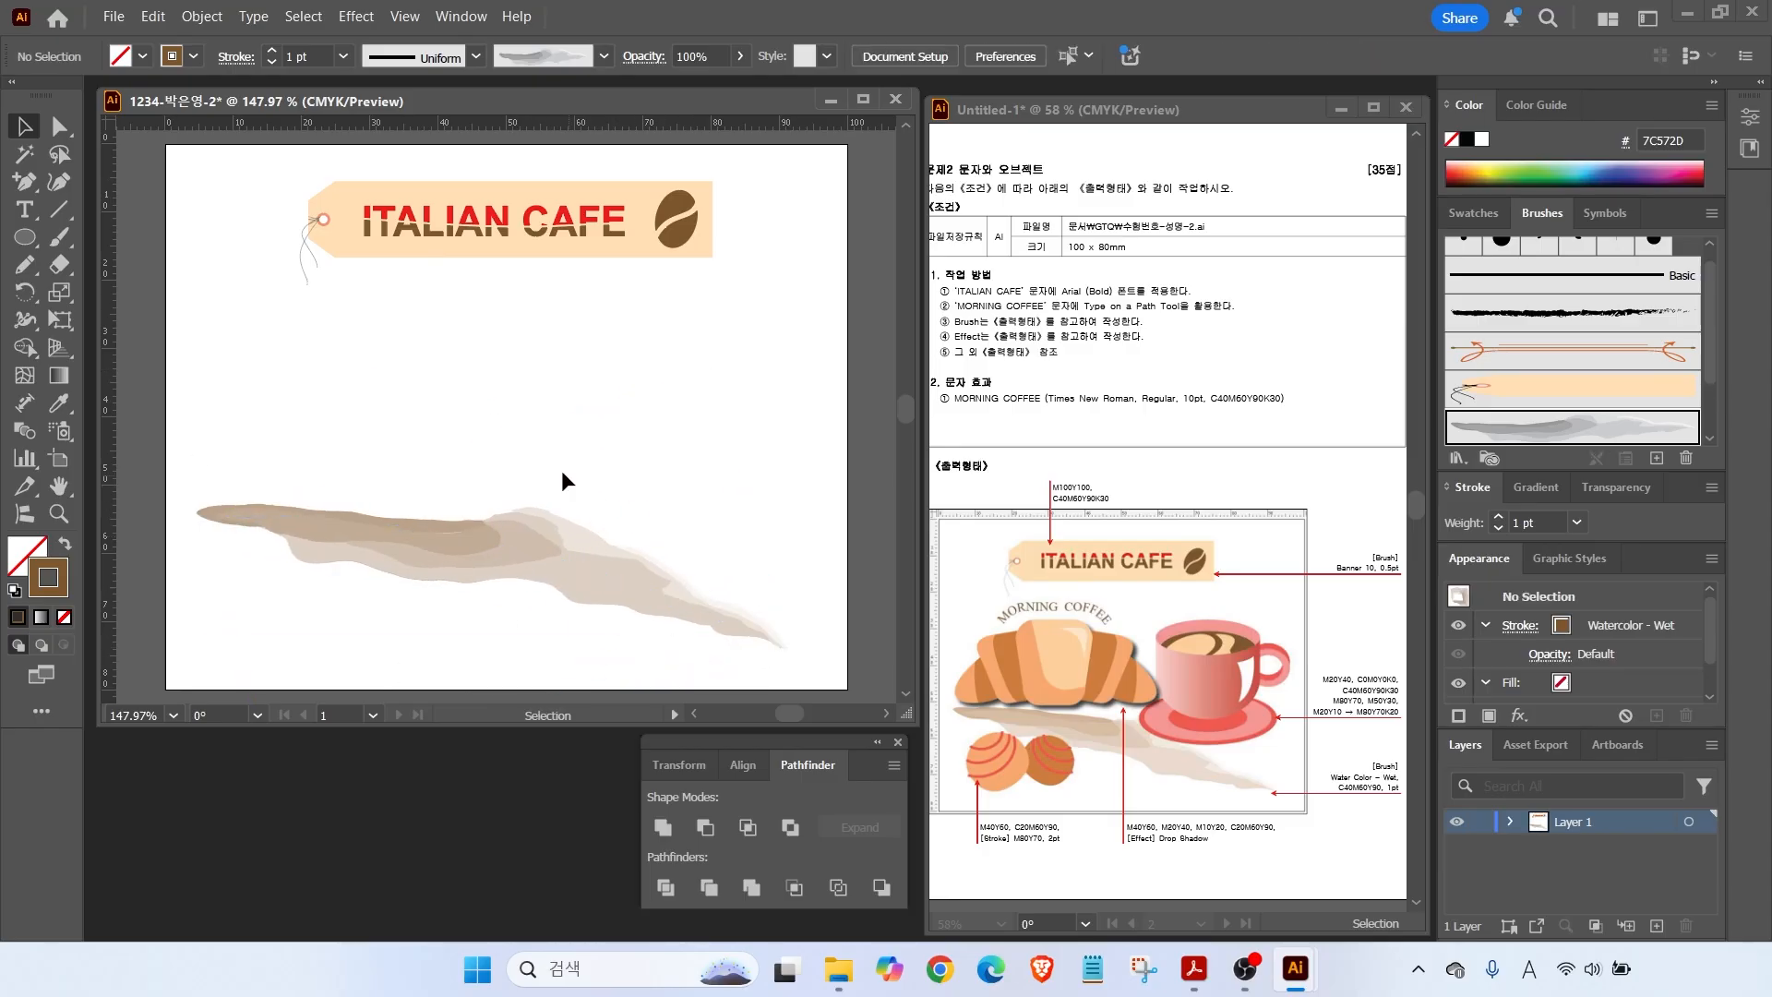
Lock the ITALIAN CAFE tag and watercolour stroke with Object > Lock > Selection.
{"action": "left_click_drag", "start_coordinate": [253, 164], "coordinate": [792, 611]}
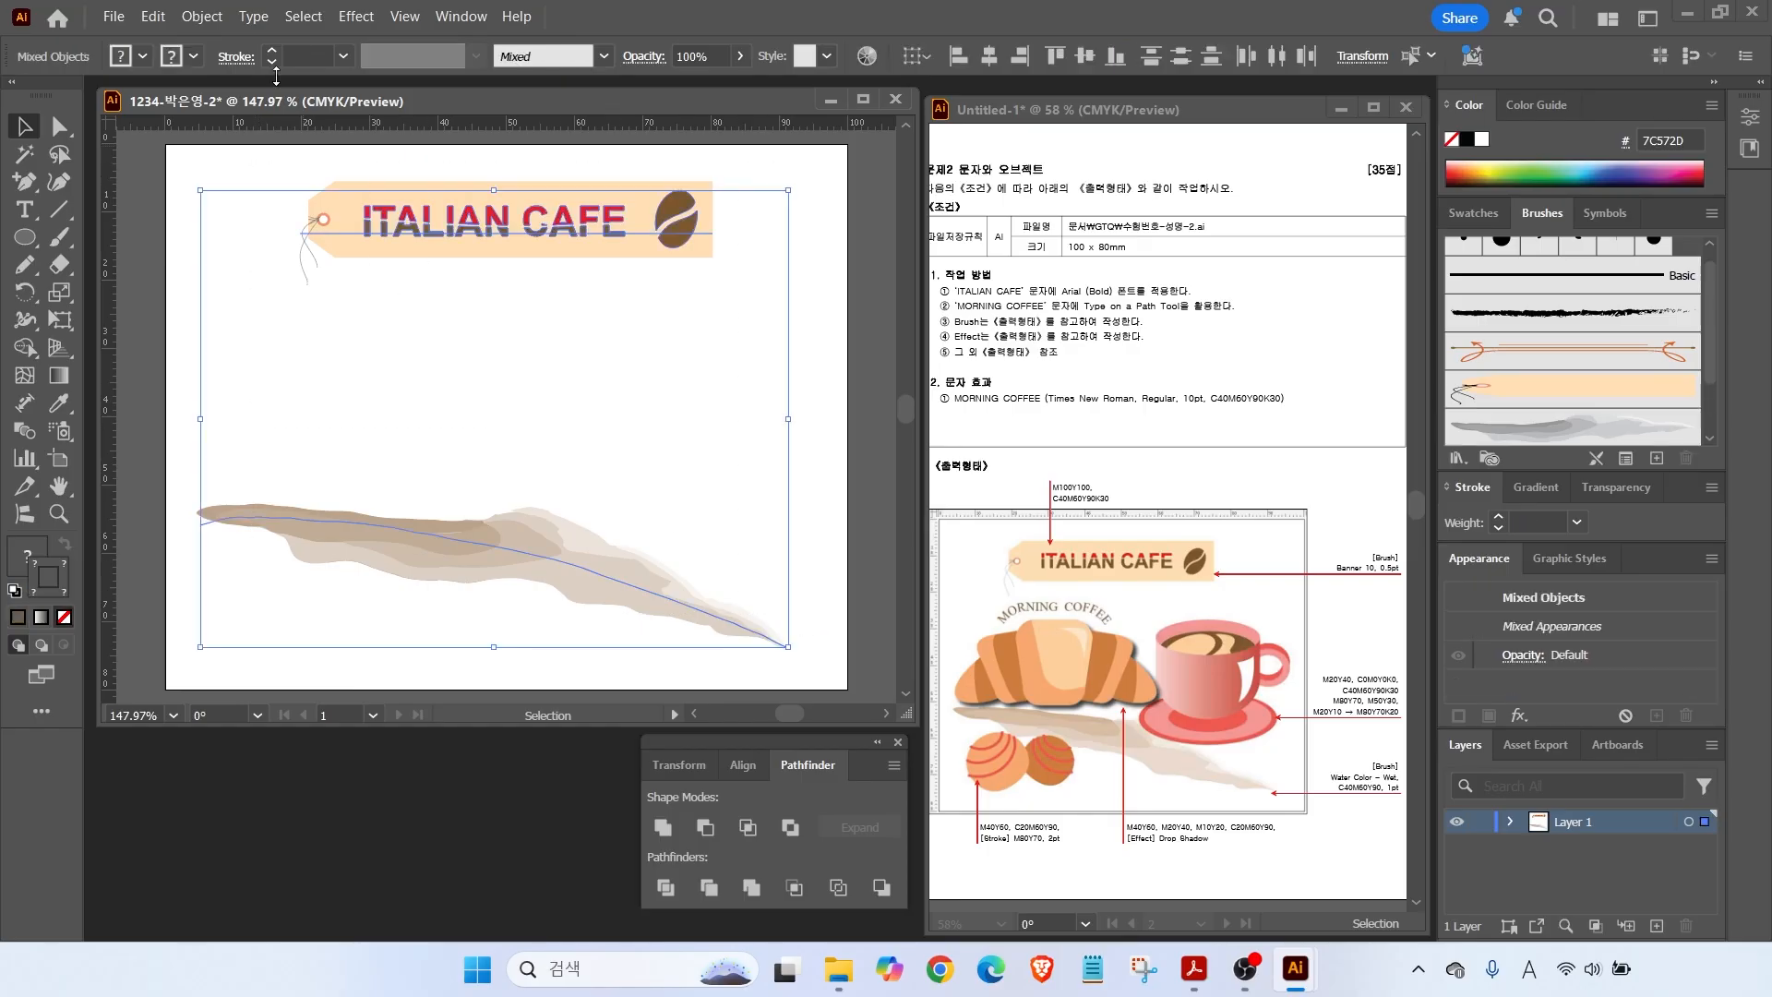
{"action": "left_click", "coordinate": [201, 16]}
{"action": "mouse_move", "coordinate": [270, 244]}
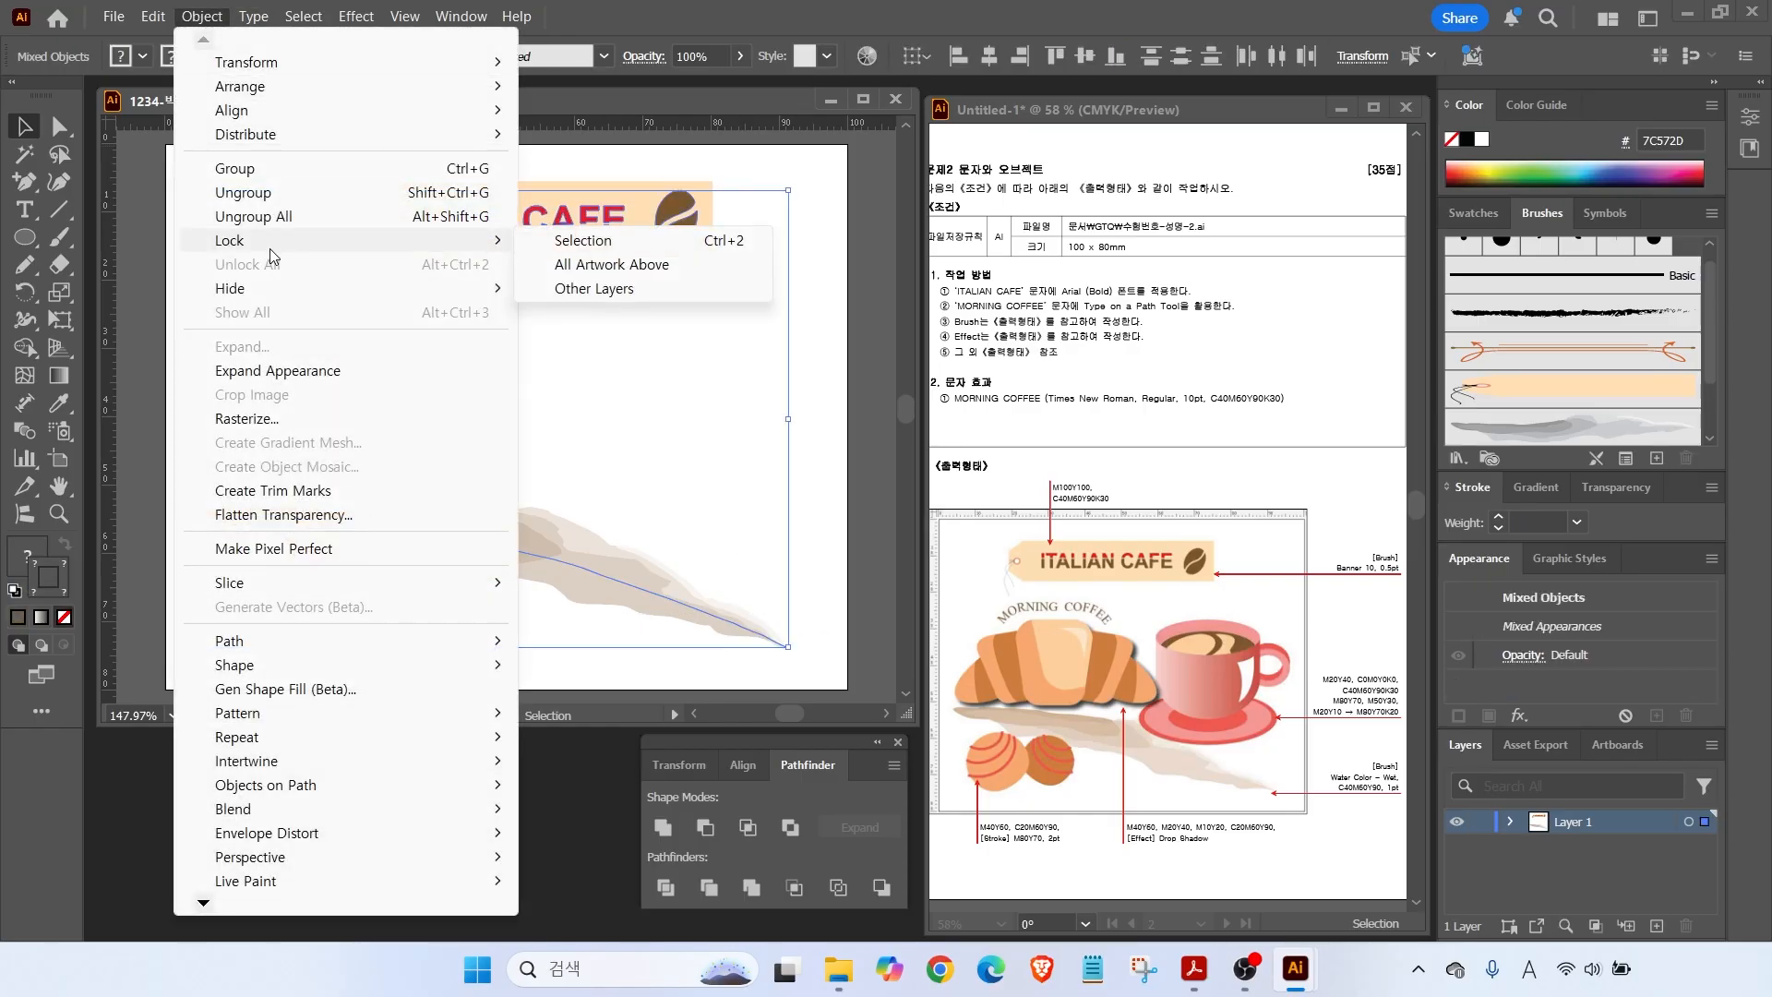
{"action": "left_click", "coordinate": [591, 241]}
Draw a circle at the artboard's lower left and swap fill and stroke so it's filled.
{"action": "left_click", "coordinate": [26, 240]}
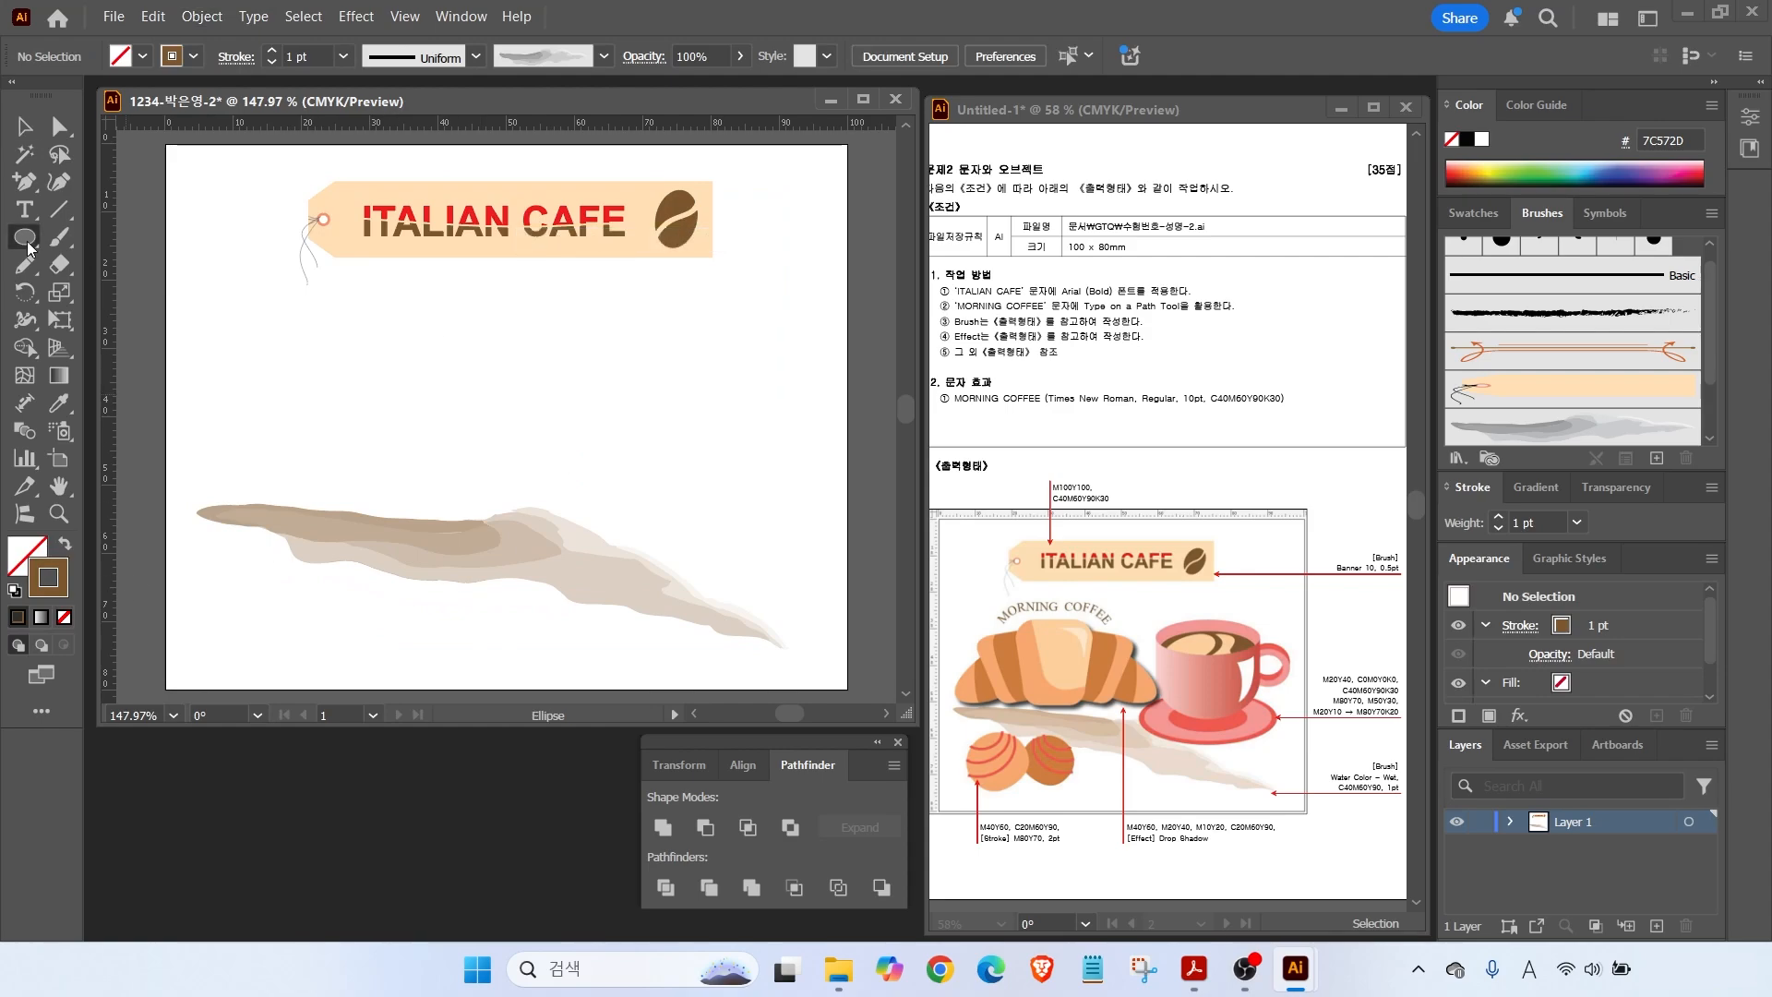
{"action": "left_click_drag", "start_coordinate": [229, 540], "coordinate": [356, 656]}
{"action": "key", "text": "shift+x"}
{"action": "left_click", "coordinate": [18, 557]}
Add a first new CMYK swatch, starting from the brown swatch.
{"action": "left_click", "coordinate": [1468, 220]}
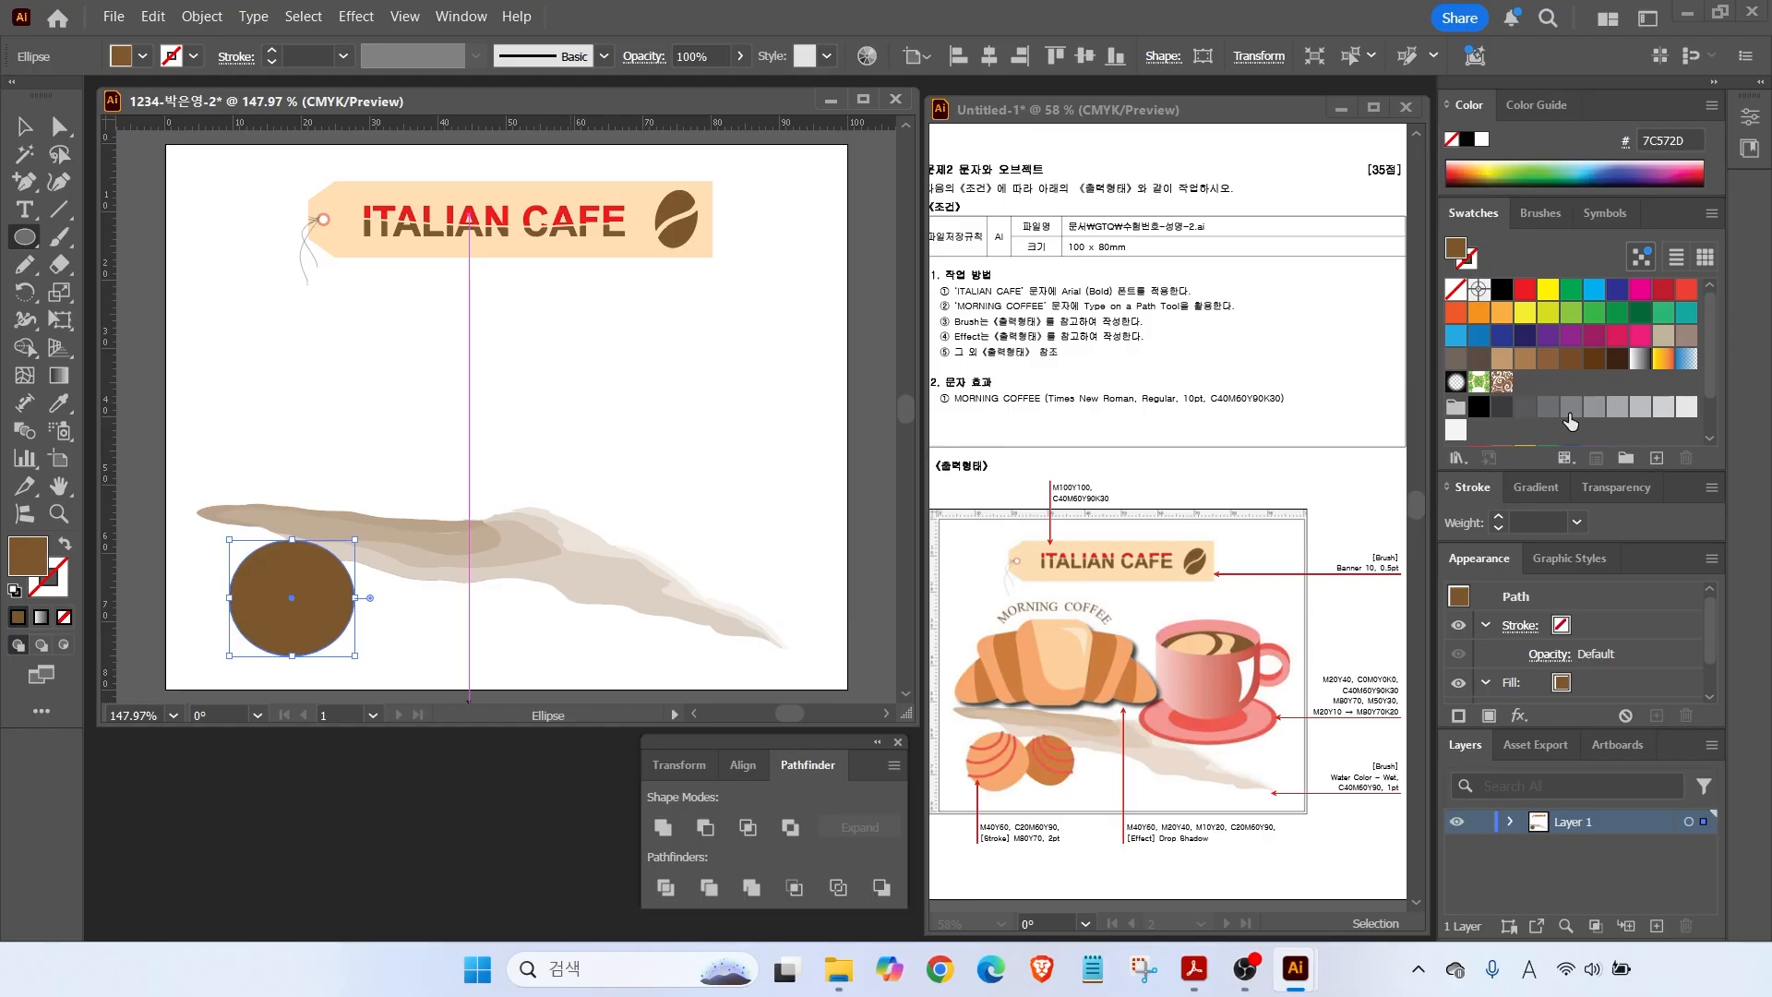
{"action": "scroll", "coordinate": [1569, 424], "scroll_direction": "down", "scroll_amount": 3}
{"action": "left_click", "coordinate": [1527, 431]}
{"action": "left_click", "coordinate": [1658, 458]}
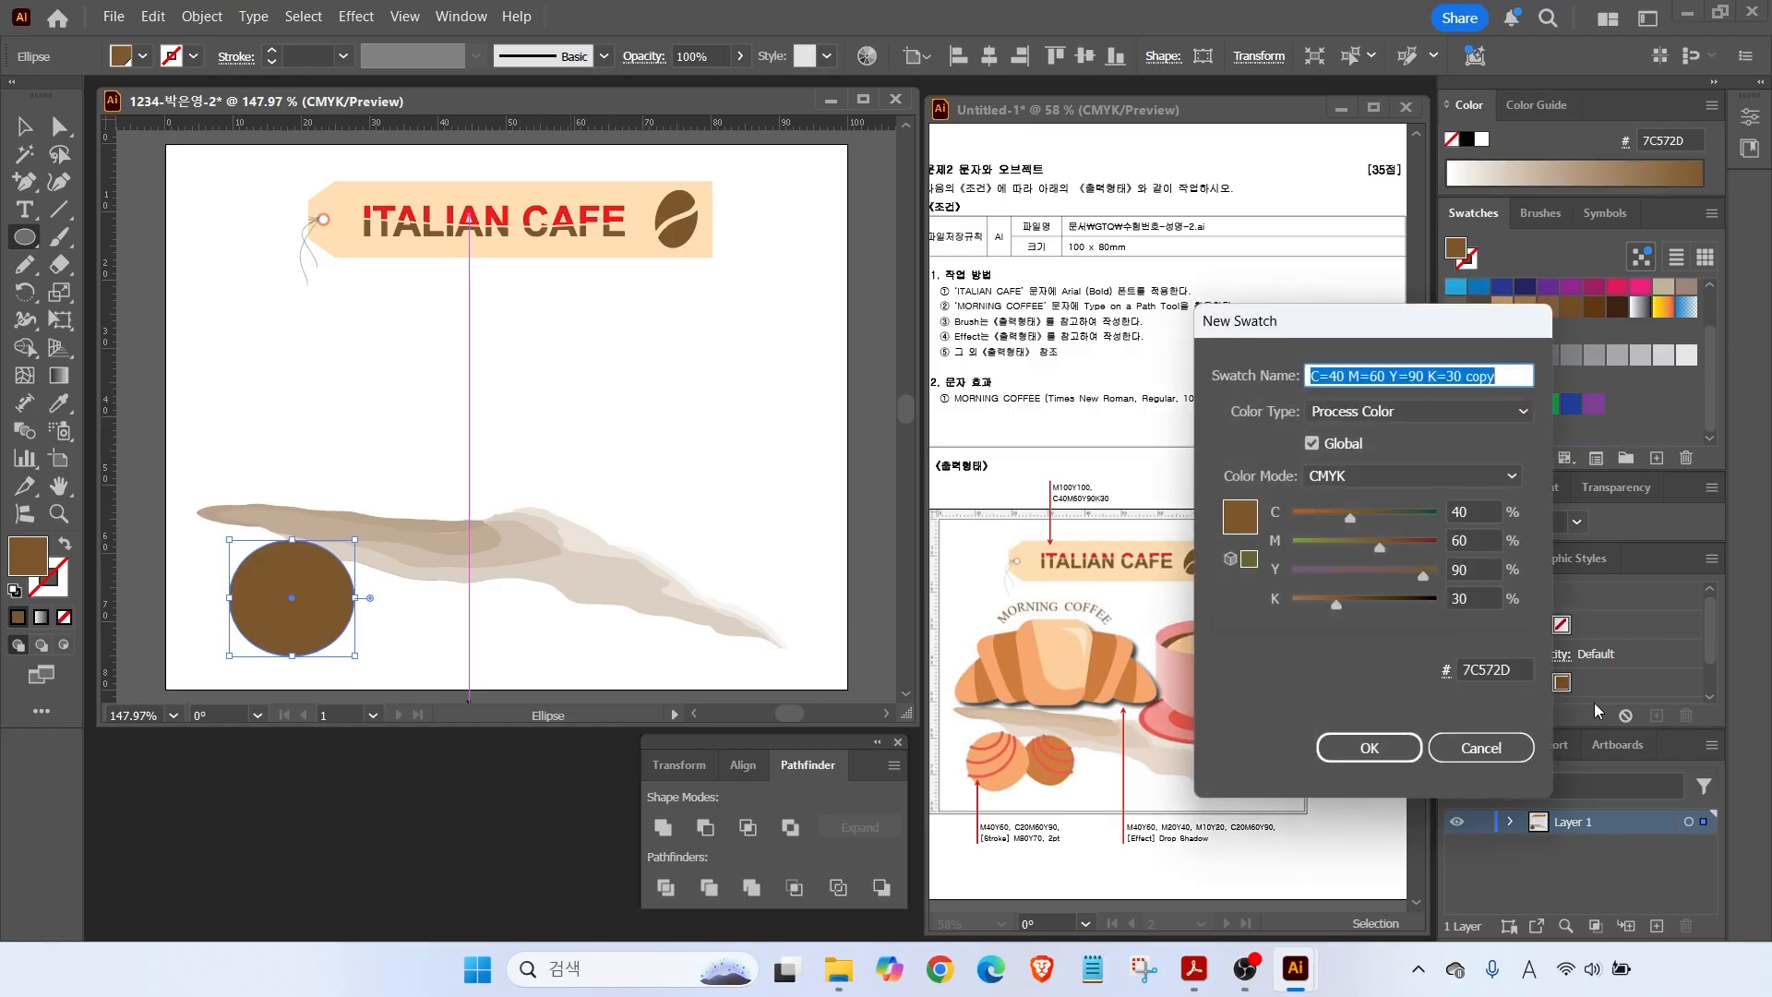
{"action": "type", "text": "0"}
{"action": "key", "text": "Tab"}
{"action": "type", "text": "4"}
{"action": "key", "text": "Return"}
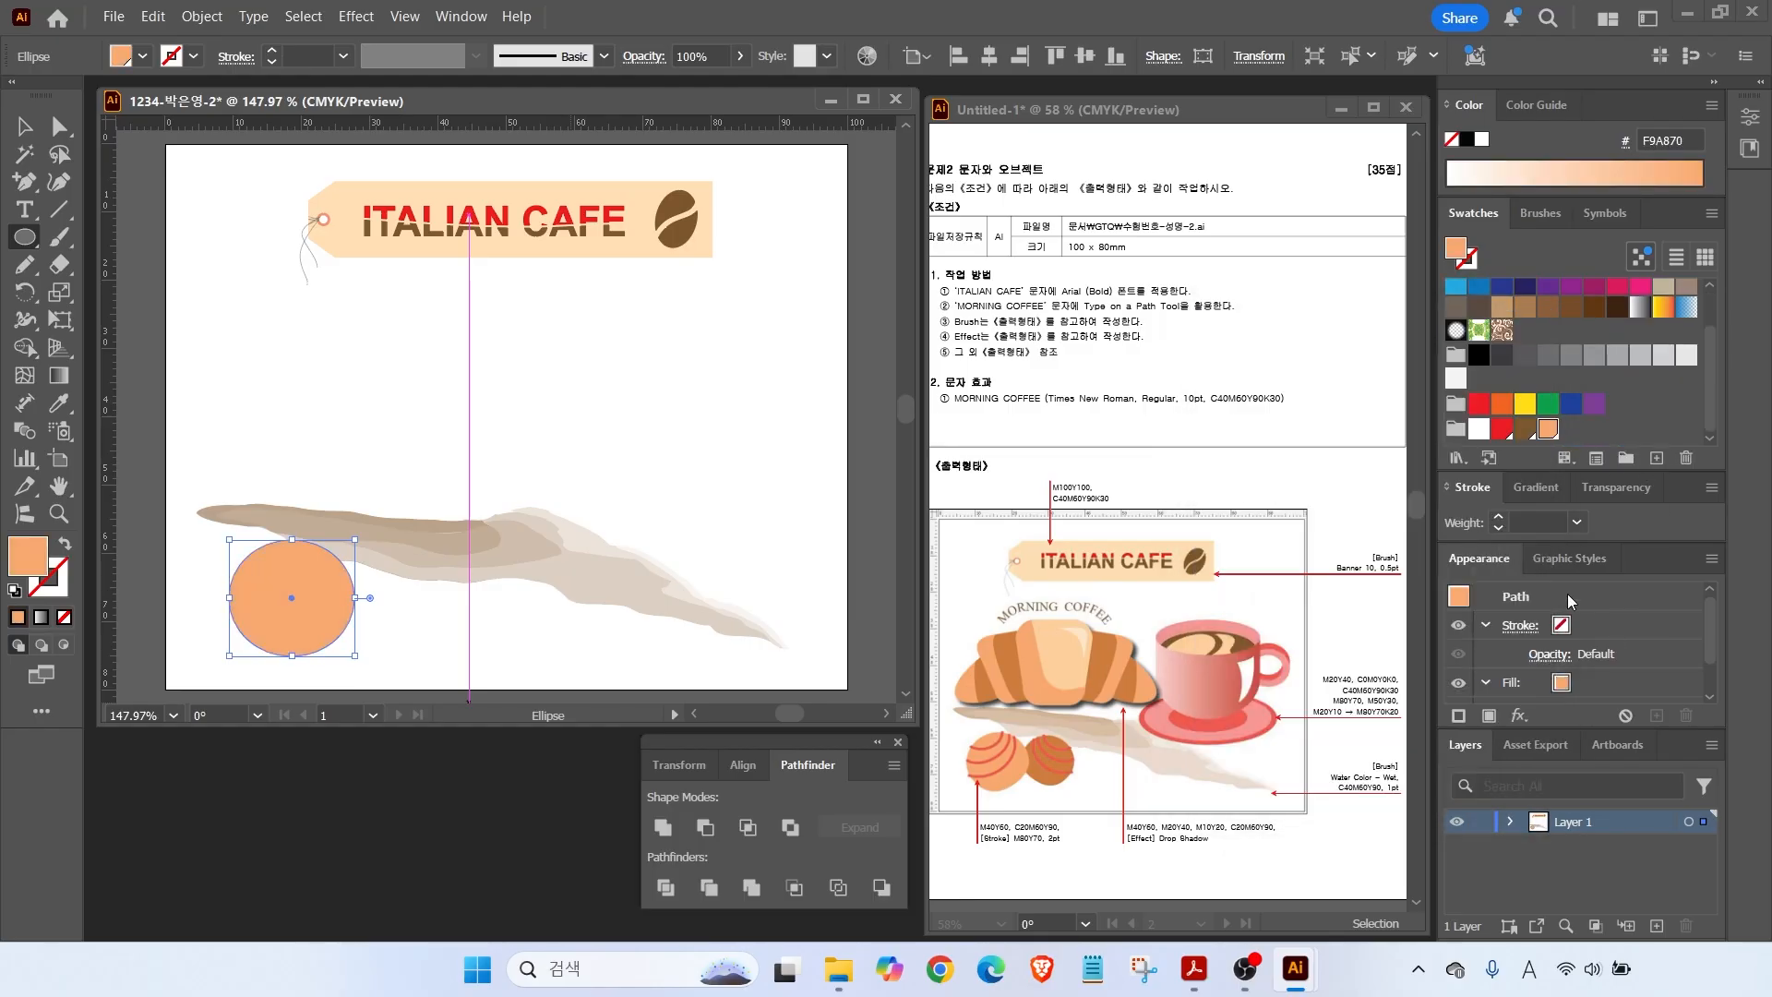
Add a second new CMYK swatch using values 20, 60 and 90.
{"action": "left_click", "coordinate": [1657, 458]}
{"action": "key", "text": "Tab"}
{"action": "type", "text": "20"}
{"action": "key", "text": "Tab"}
{"action": "type", "text": "60"}
Add a red swatch with values 0, 80 and 70.
{"action": "key", "text": "Tab"}
{"action": "type", "text": "90"}
{"action": "key", "text": "Return"}
{"action": "left_click", "coordinate": [1657, 457]}
{"action": "key", "text": "Tab"}
{"action": "type", "text": "0"}
{"action": "key", "text": "Tab"}
{"action": "type", "text": "80"}
{"action": "key", "text": "Tab"}
{"action": "type", "text": "70"}
{"action": "key", "text": "Tab"}
{"action": "key", "text": "Return"}
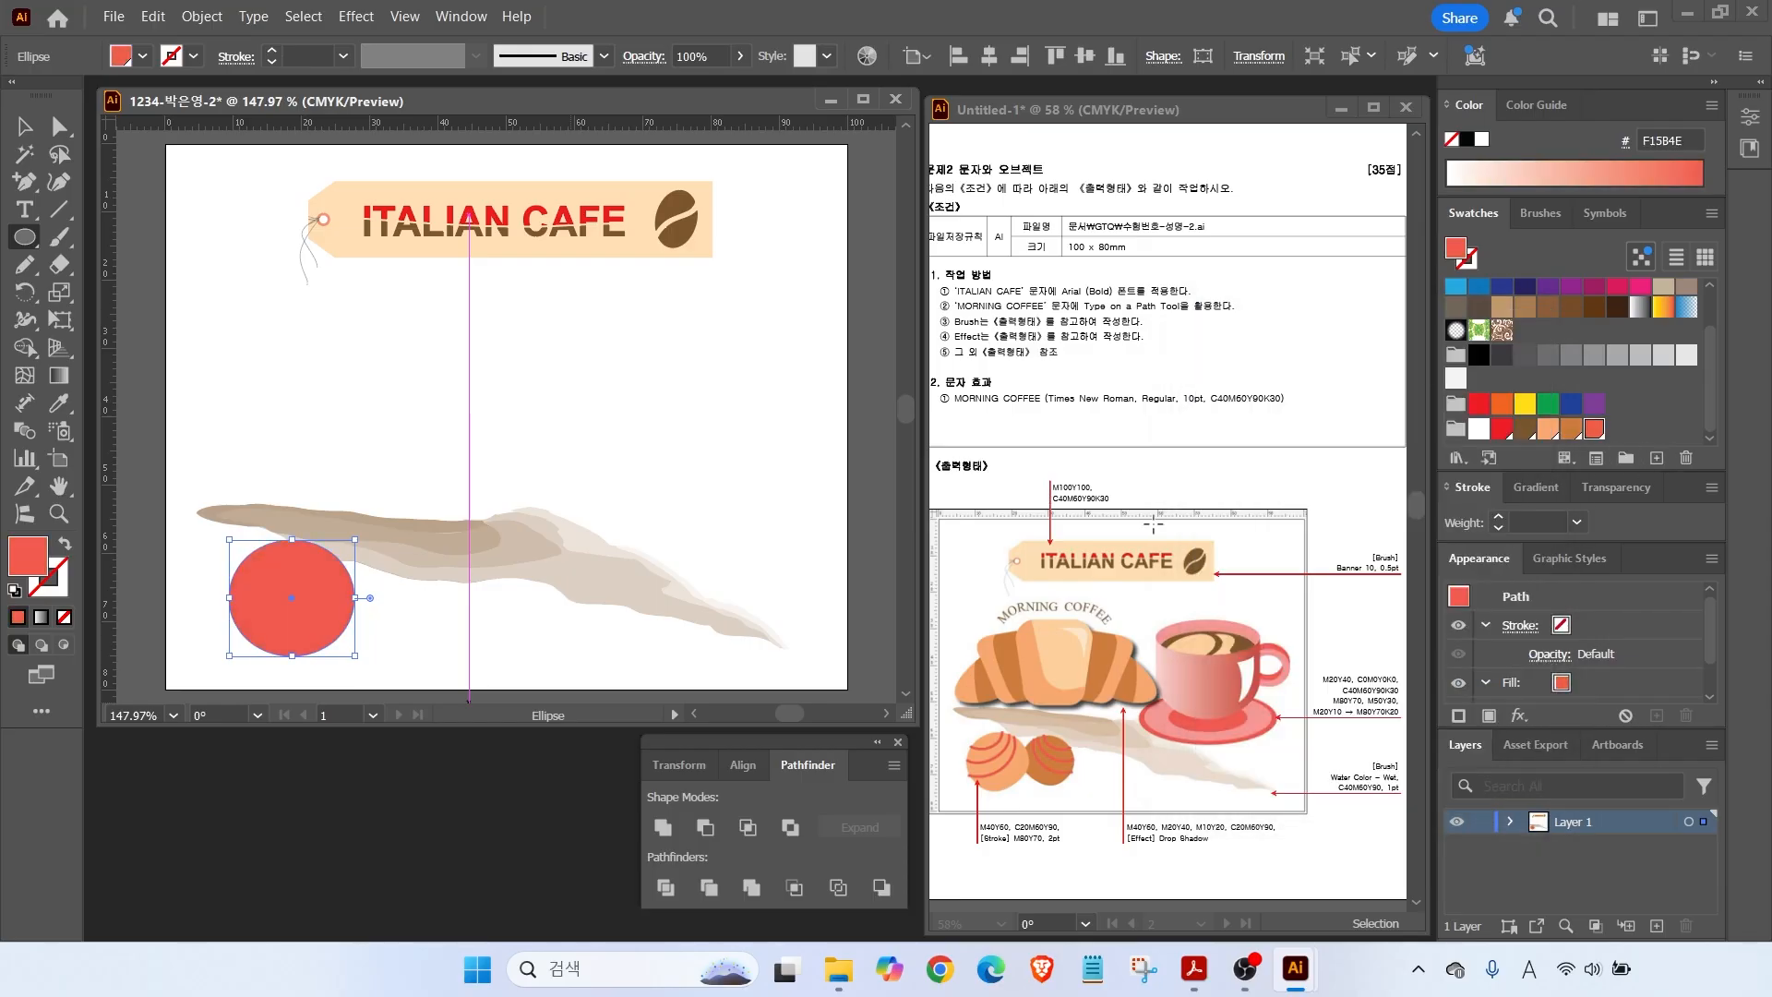
Fill the circle light orange and widen its bottom anchor's curve with Direct Selection.
{"action": "left_click", "coordinate": [1548, 430]}
{"action": "key", "text": "ctrl+equal"}
{"action": "key", "text": "ctrl+equal"}
{"action": "key", "text": "ctrl+equal"}
{"action": "key", "text": "a"}
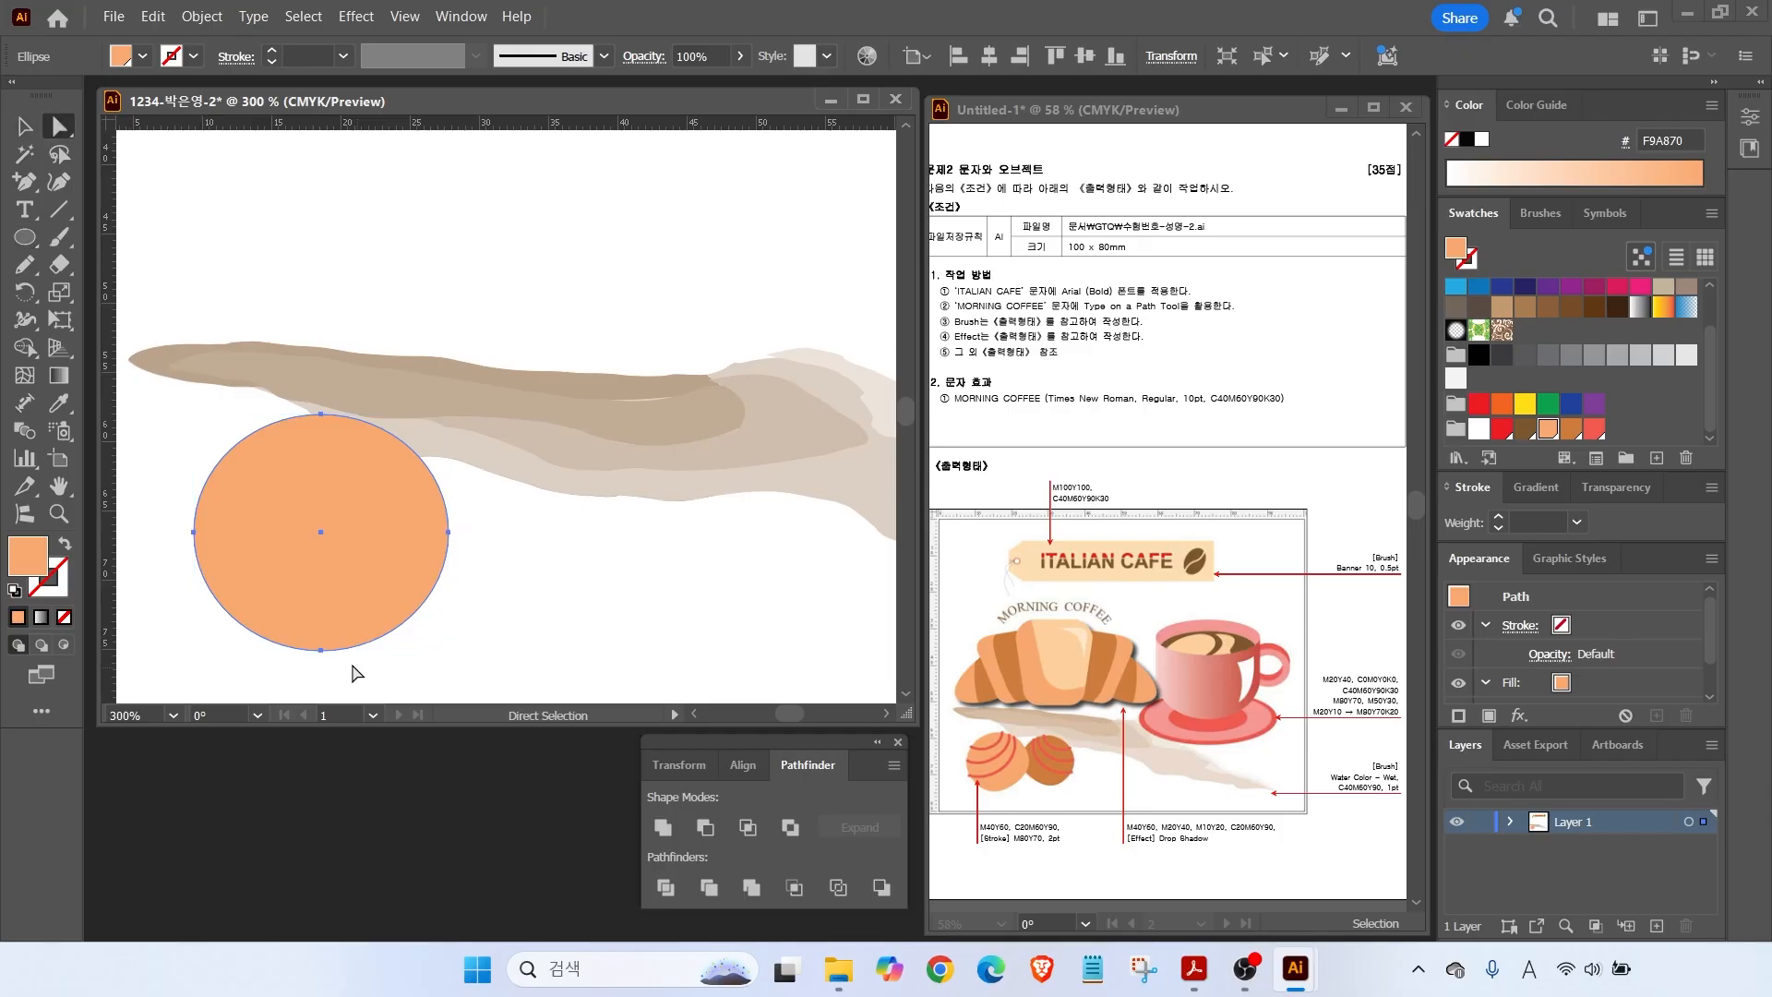
{"action": "left_click", "coordinate": [321, 649]}
{"action": "left_click_drag", "start_coordinate": [391, 651], "coordinate": [409, 651]}
{"action": "left_click_drag", "start_coordinate": [251, 650], "coordinate": [226, 651]}
Rotate the circle about 13° counter-clockwise, shrink it and move it left.
{"action": "left_click", "coordinate": [25, 127]}
{"action": "left_click_drag", "start_coordinate": [455, 405], "coordinate": [418, 371]}
{"action": "left_click_drag", "start_coordinate": [371, 541], "coordinate": [373, 554]}
{"action": "left_click_drag", "start_coordinate": [397, 517], "coordinate": [426, 424]}
{"action": "left_click_drag", "start_coordinate": [442, 306], "coordinate": [419, 340], "text": "shift"}
{"action": "left_click_drag", "start_coordinate": [357, 456], "coordinate": [312, 447]}
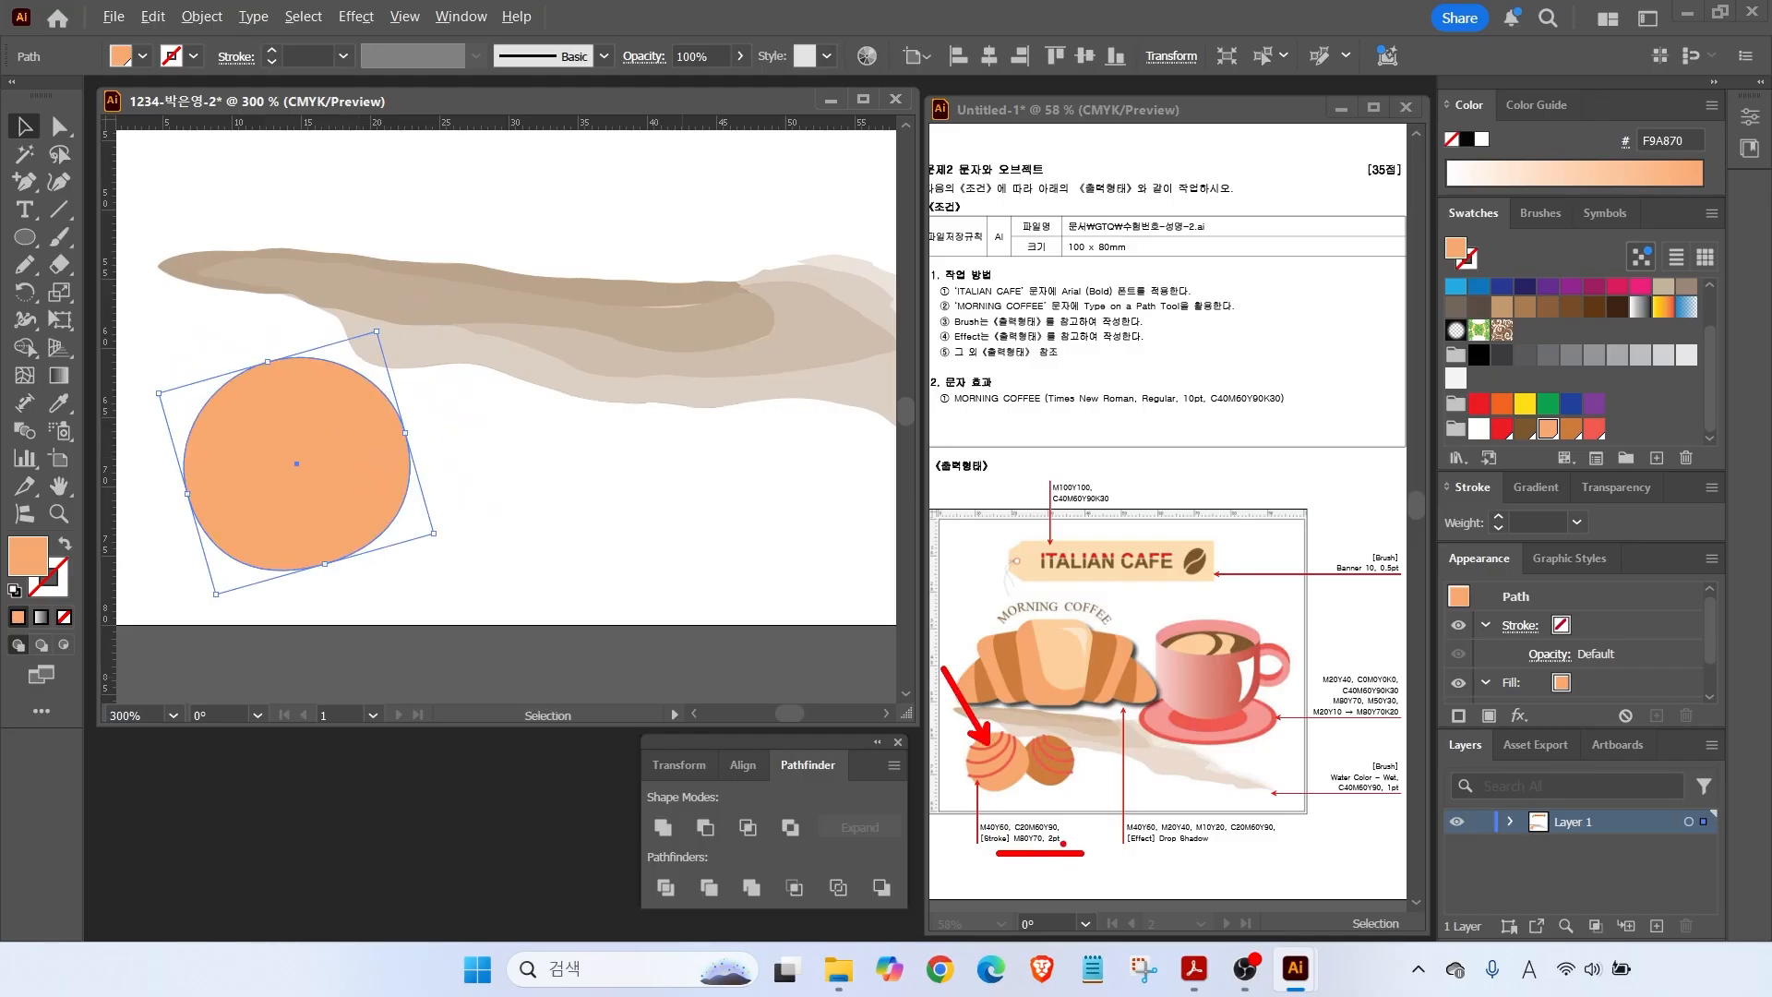
Deselect the circle, pick the Pencil, and restore default white fill and black stroke.
{"action": "key", "text": "Escape"}
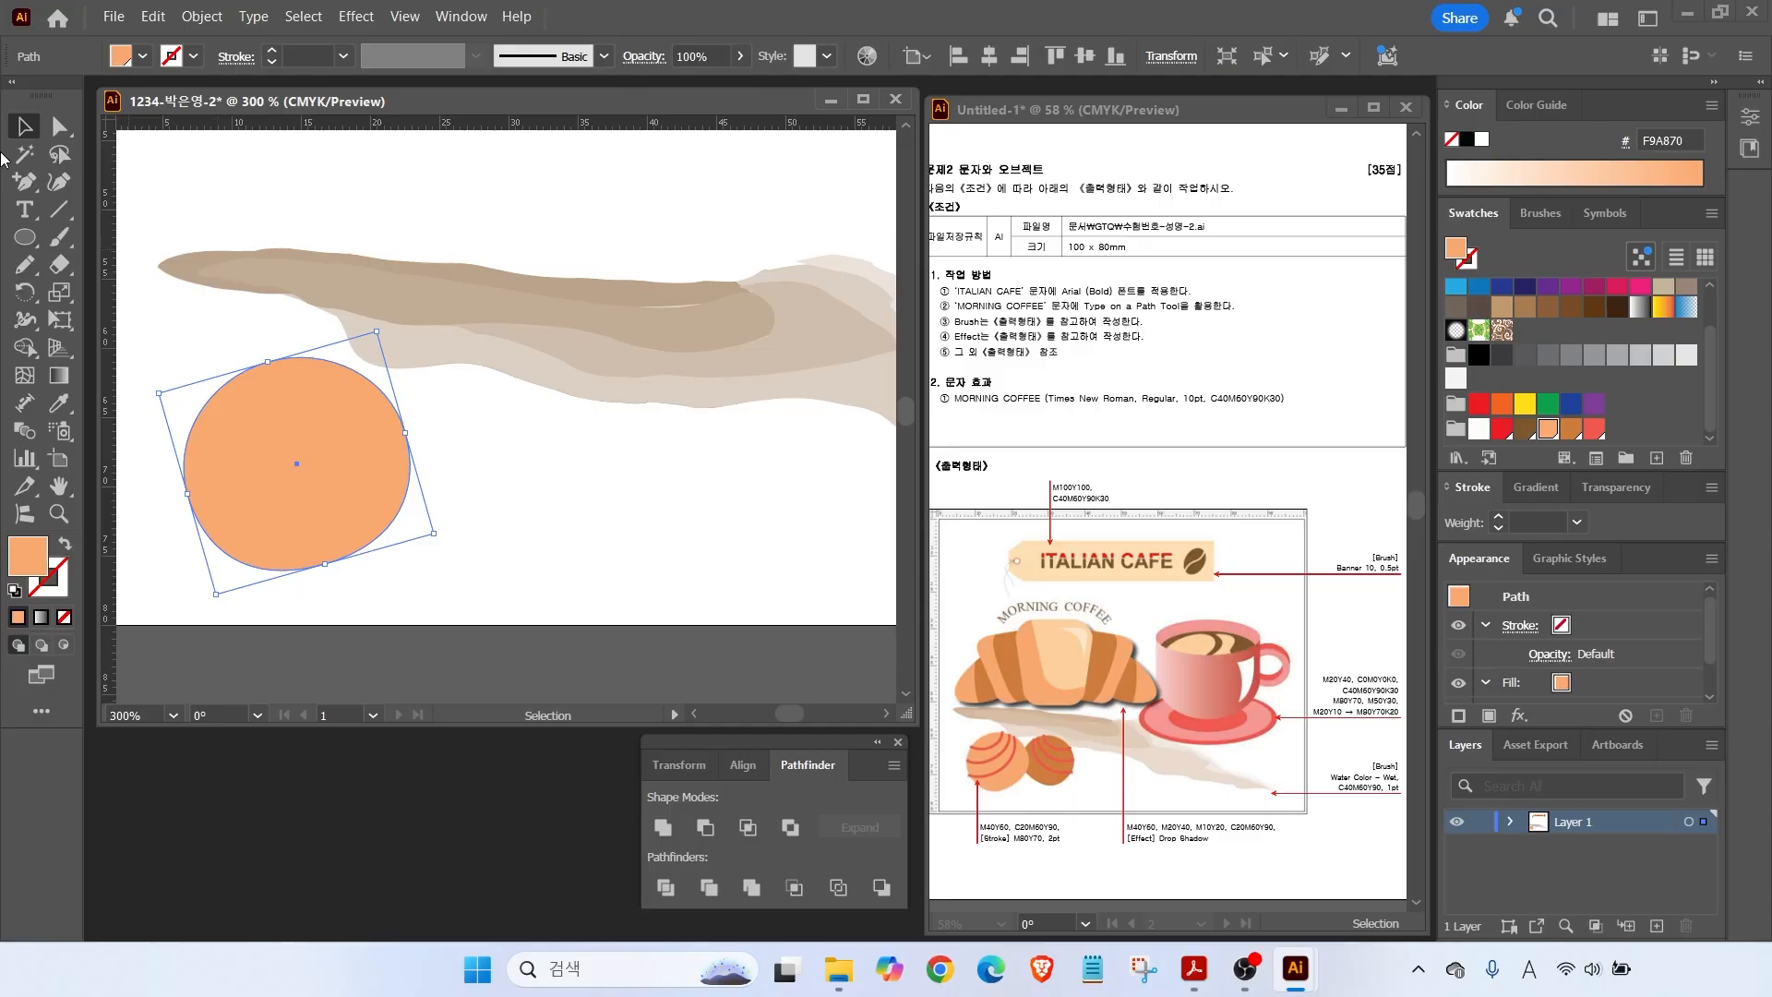
{"action": "left_click", "coordinate": [25, 265]}
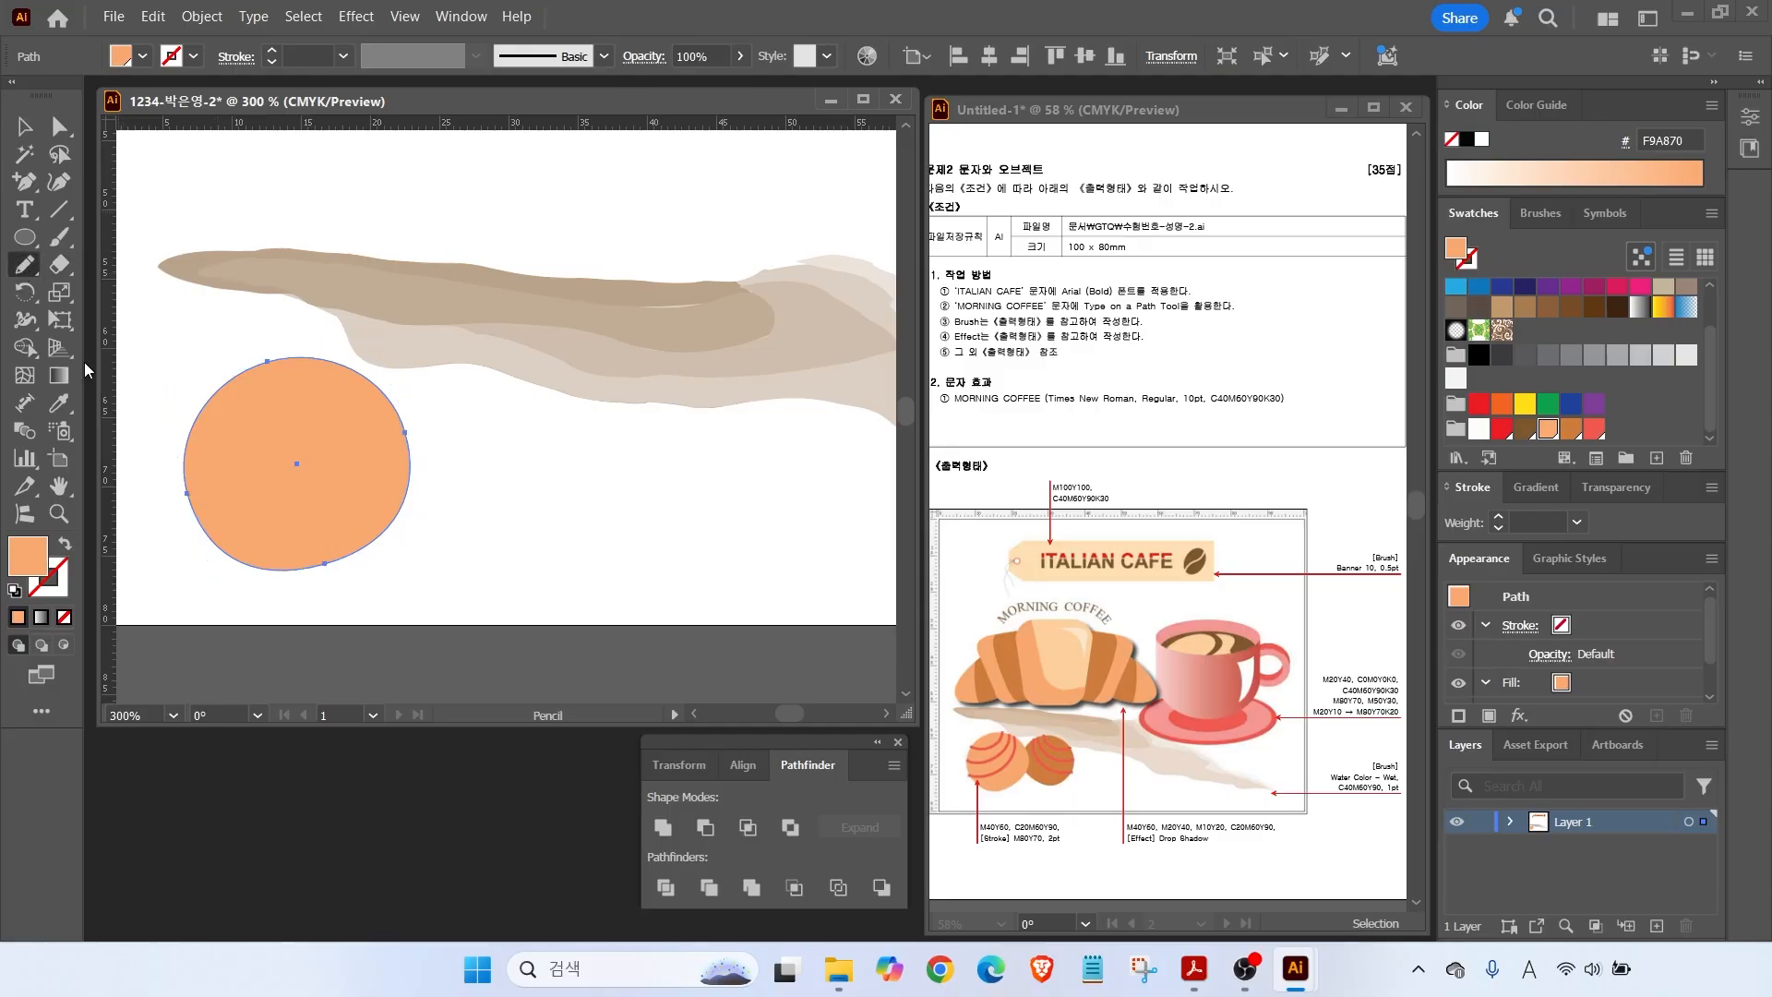
{"action": "left_click", "coordinate": [25, 126]}
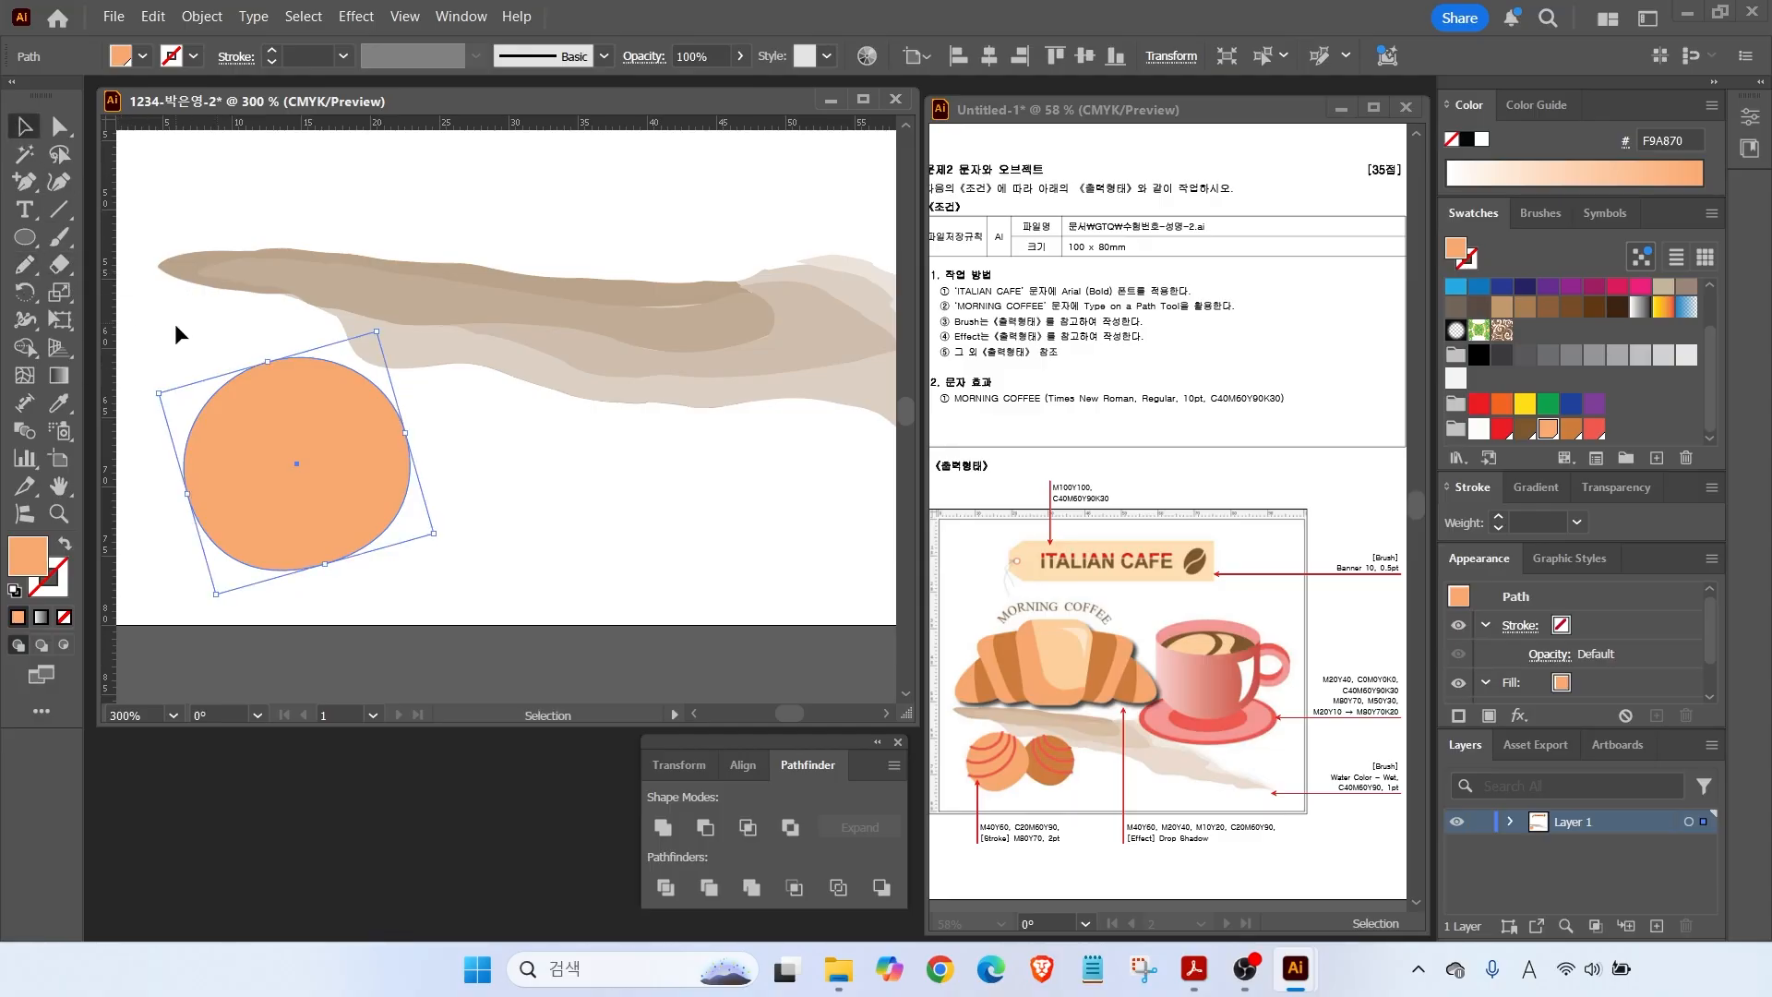
{"action": "left_click", "coordinate": [174, 324]}
{"action": "left_click", "coordinate": [25, 265]}
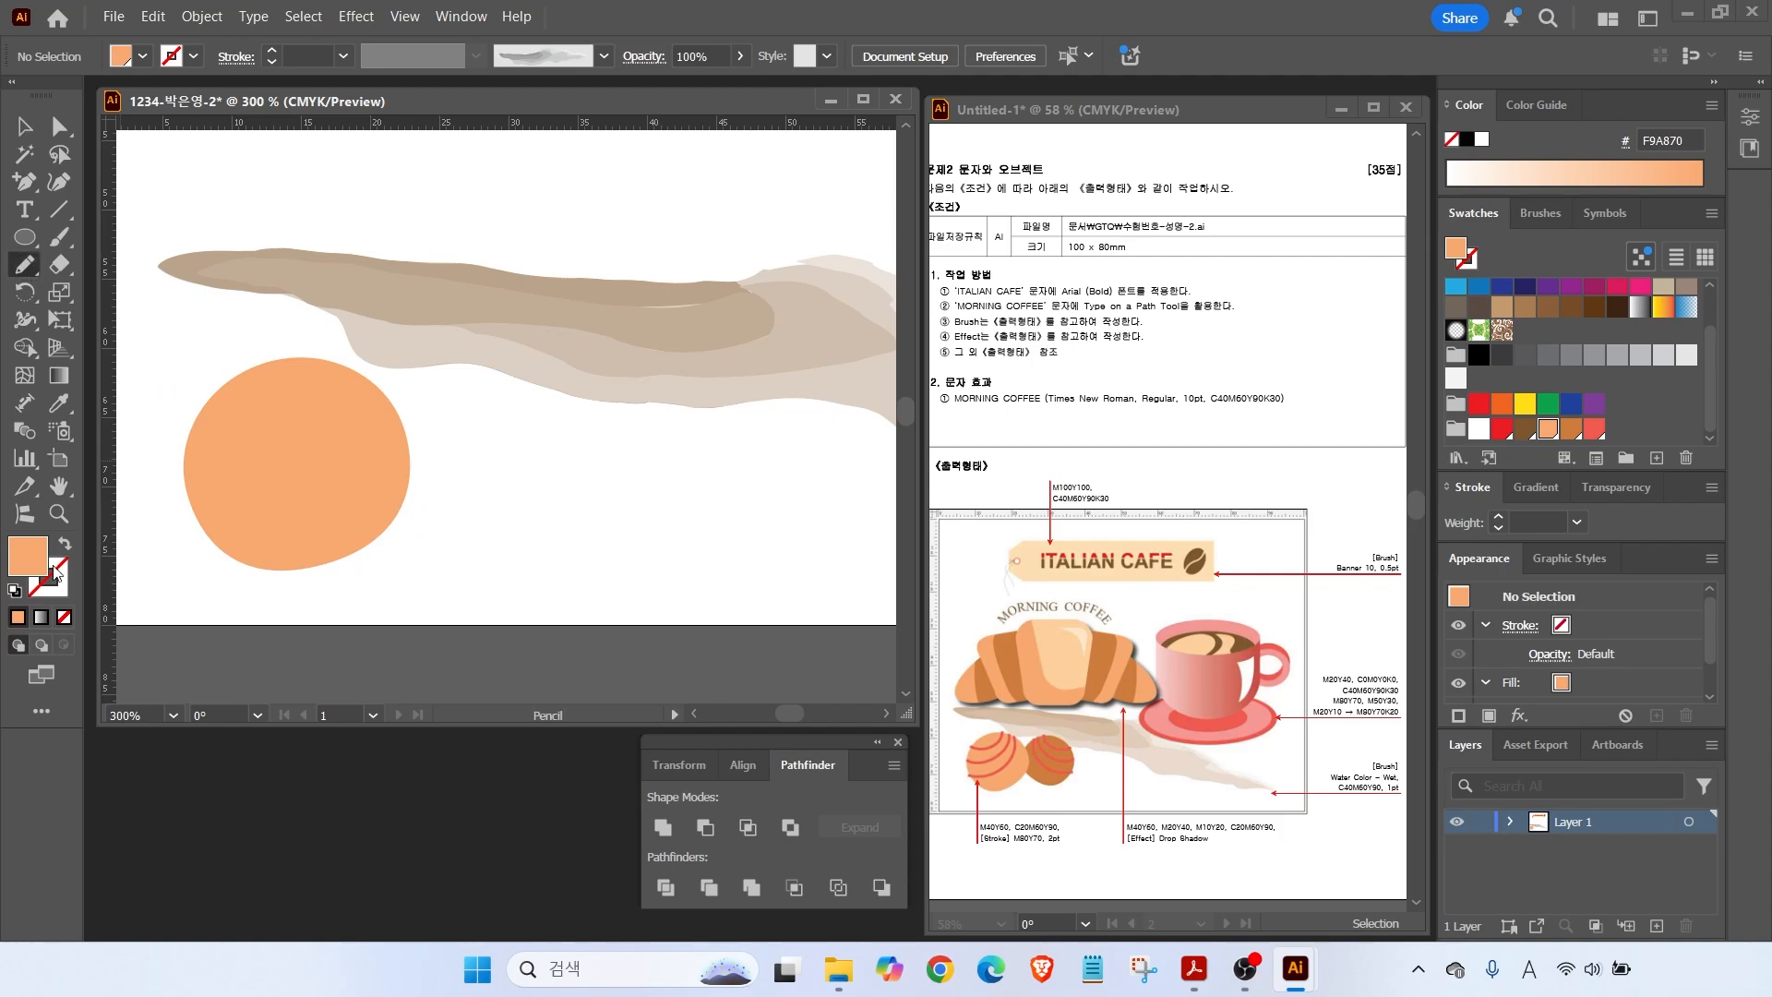
{"action": "left_click", "coordinate": [15, 592]}
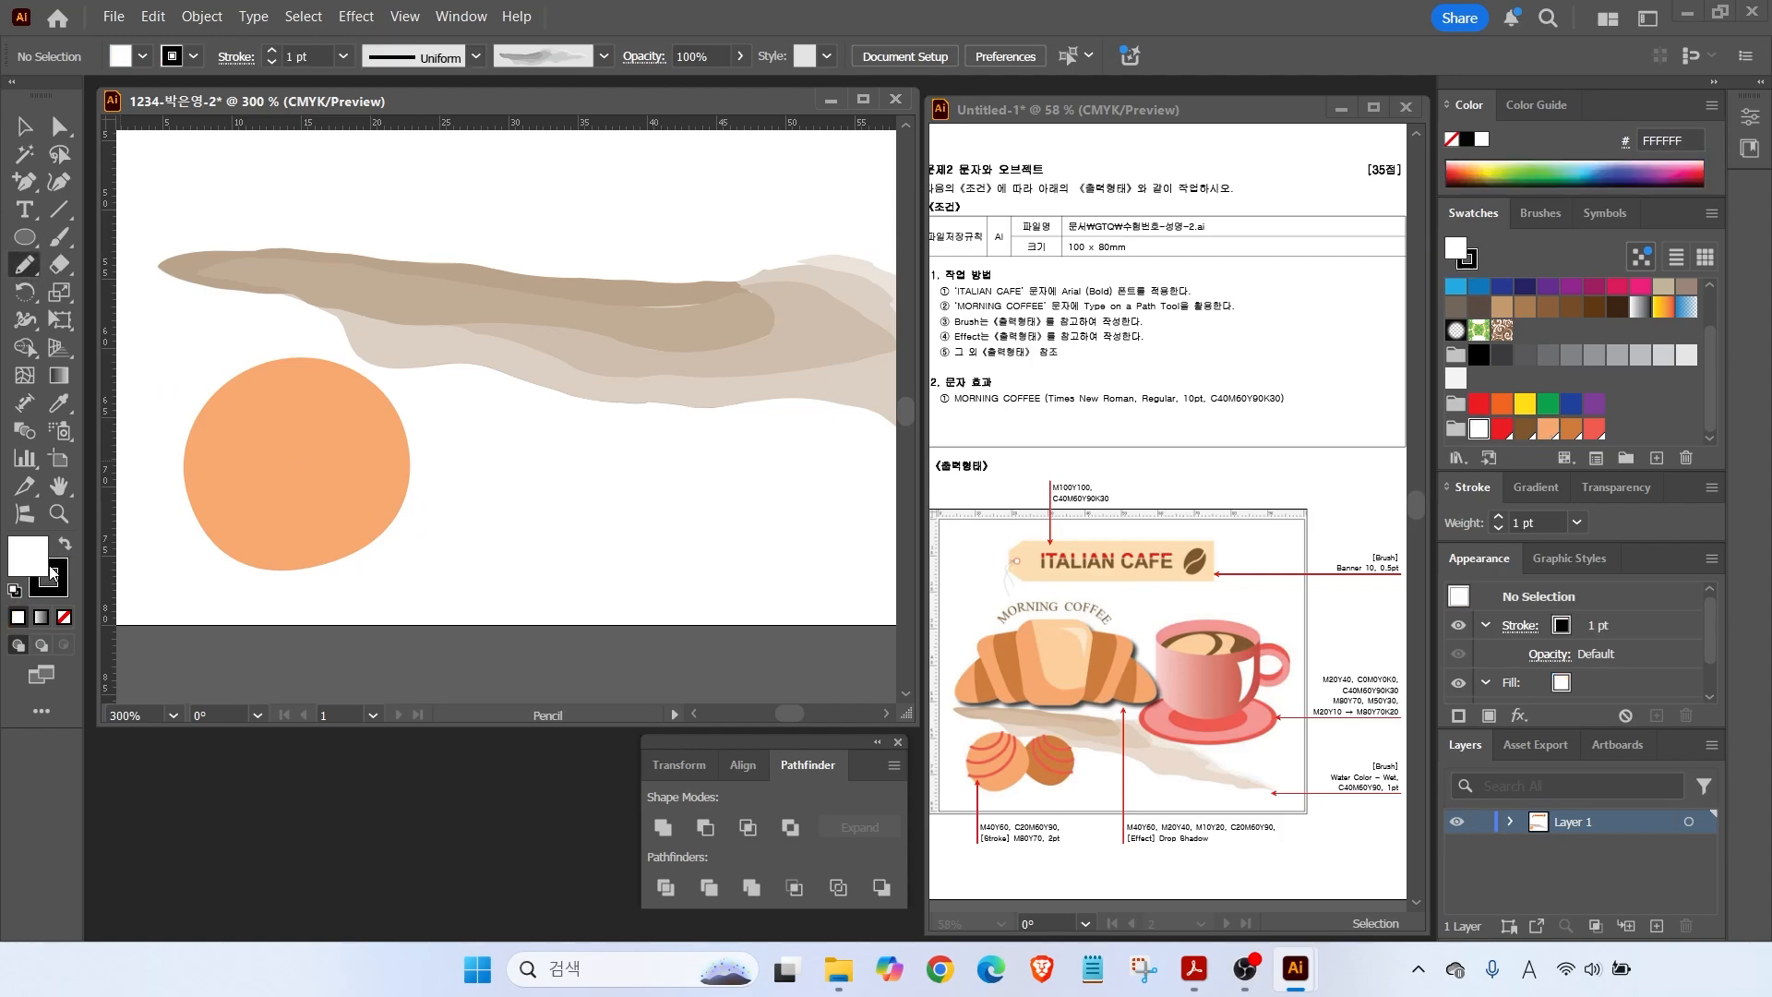
Draw an unfilled arc across the ball and make it a red 2 pt stroke.
{"action": "left_click", "coordinate": [65, 617]}
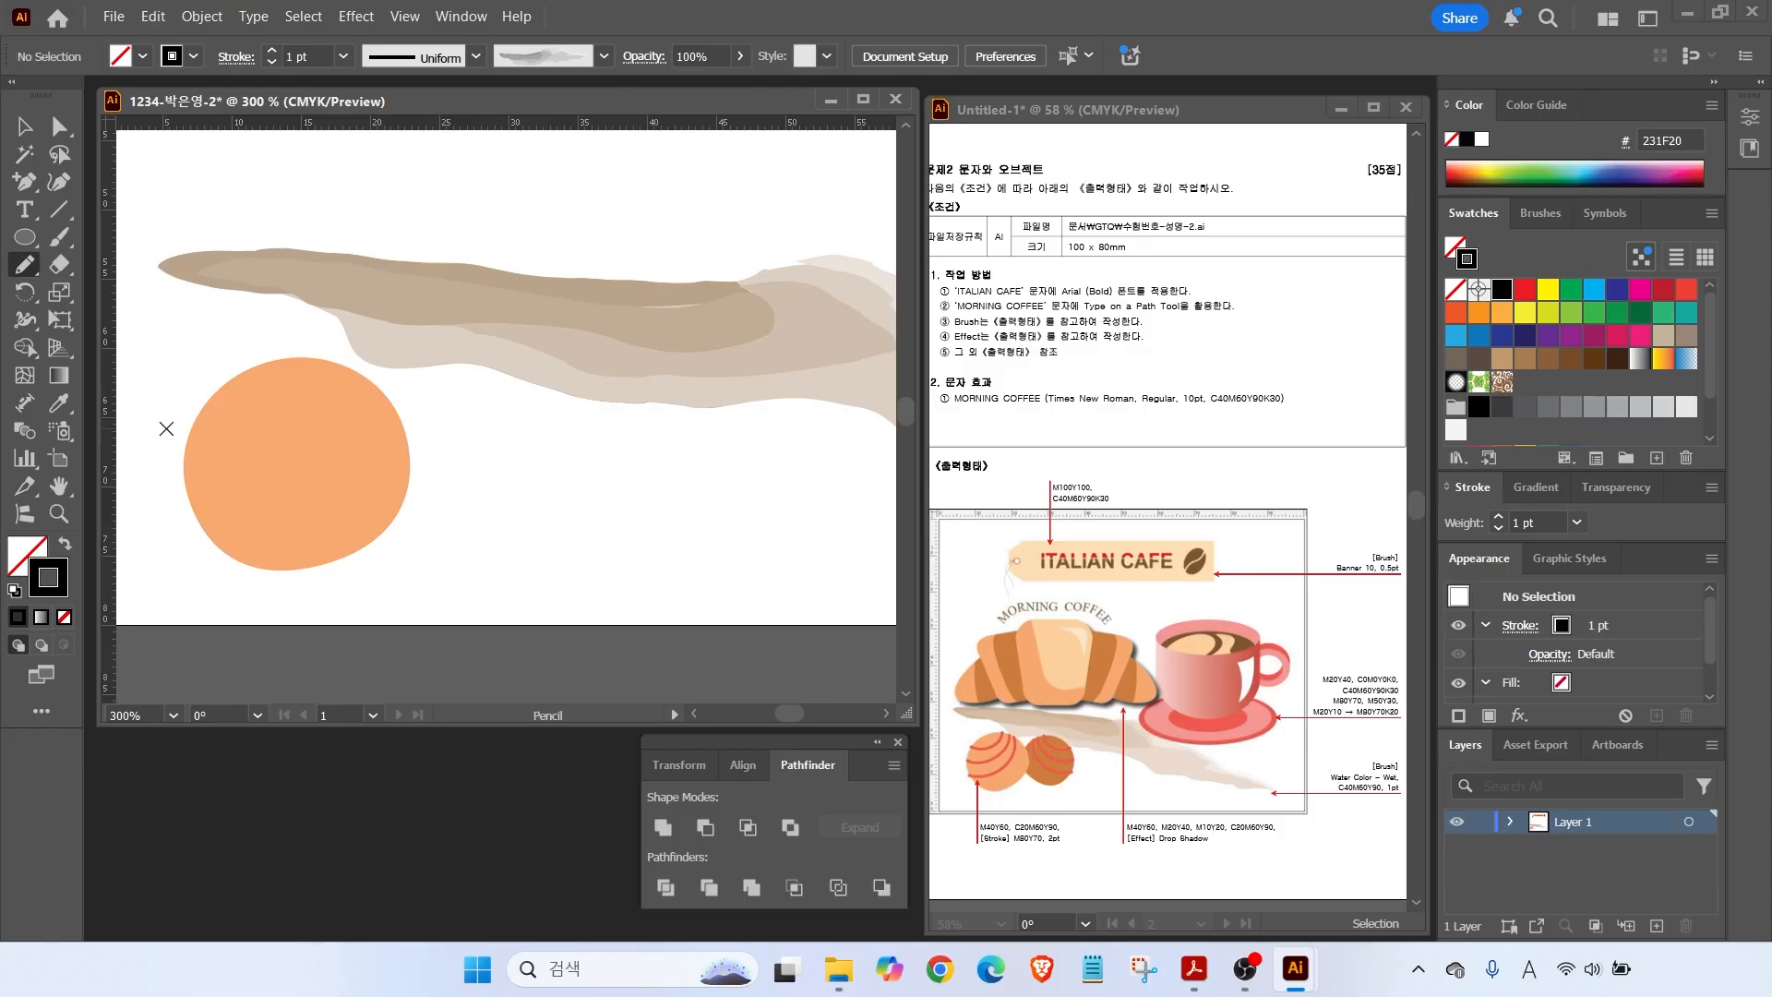
{"action": "left_click_drag", "start_coordinate": [254, 413], "coordinate": [317, 358]}
{"action": "key", "text": "v"}
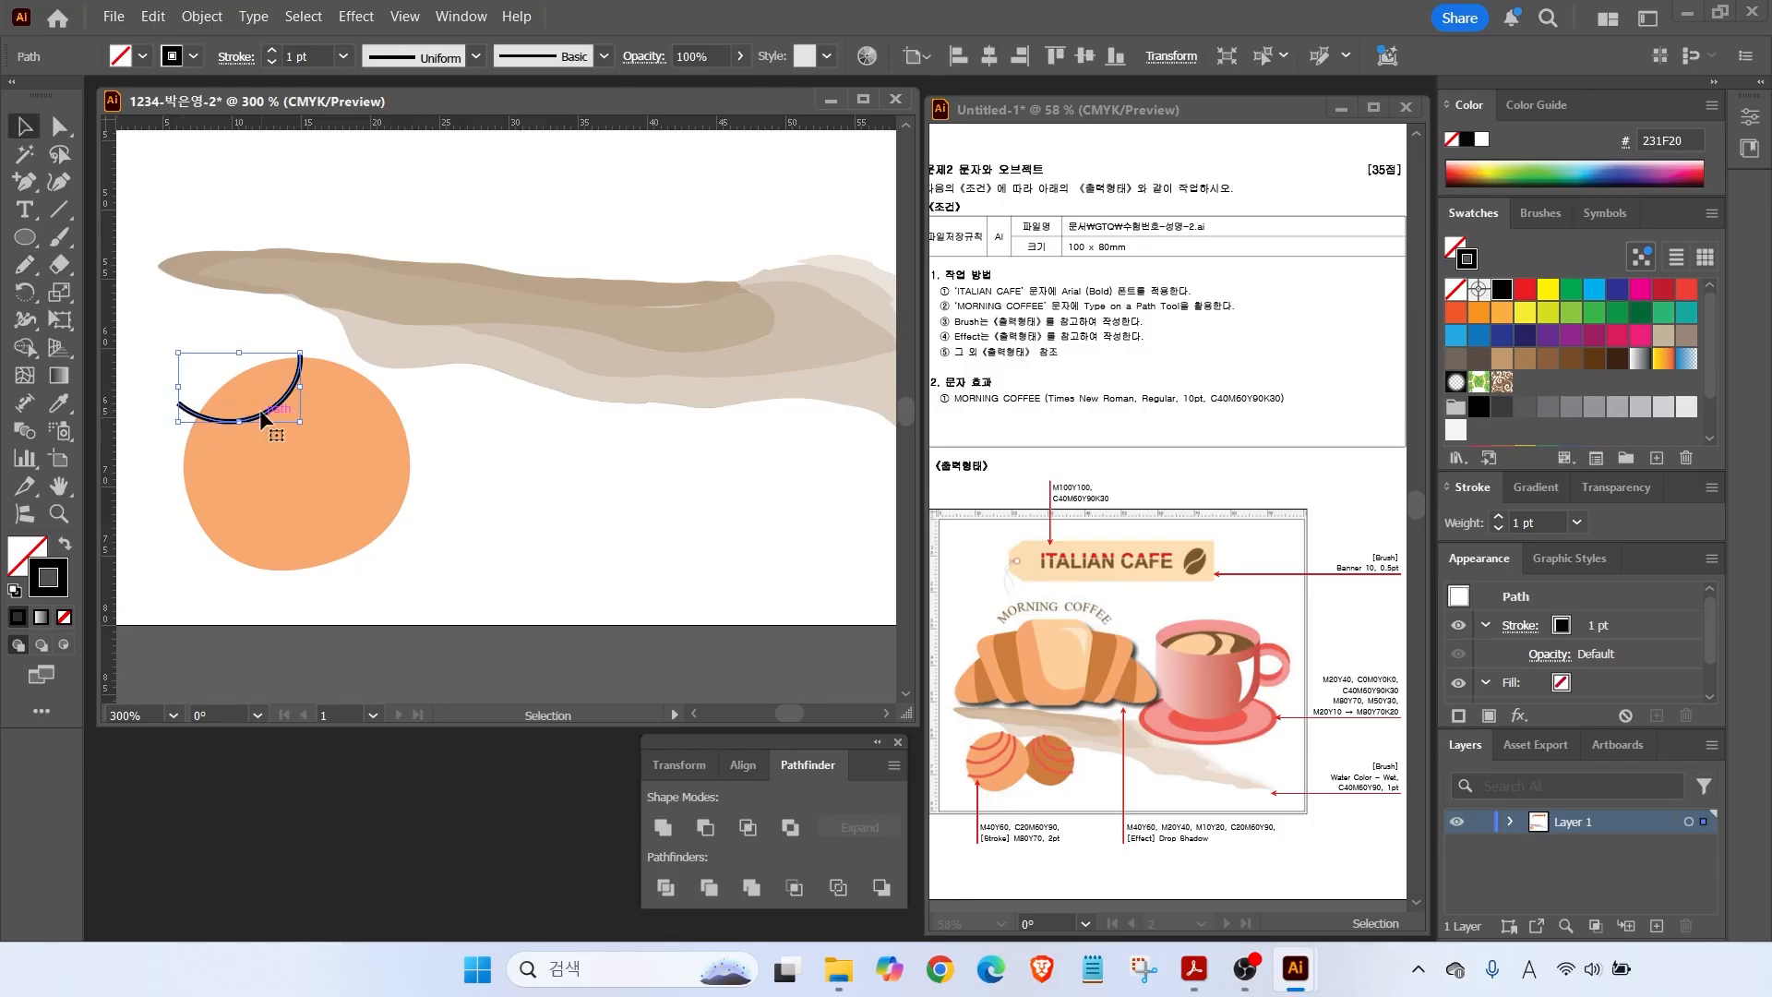
{"action": "scroll", "coordinate": [1496, 421], "scroll_direction": "down", "scroll_amount": 2}
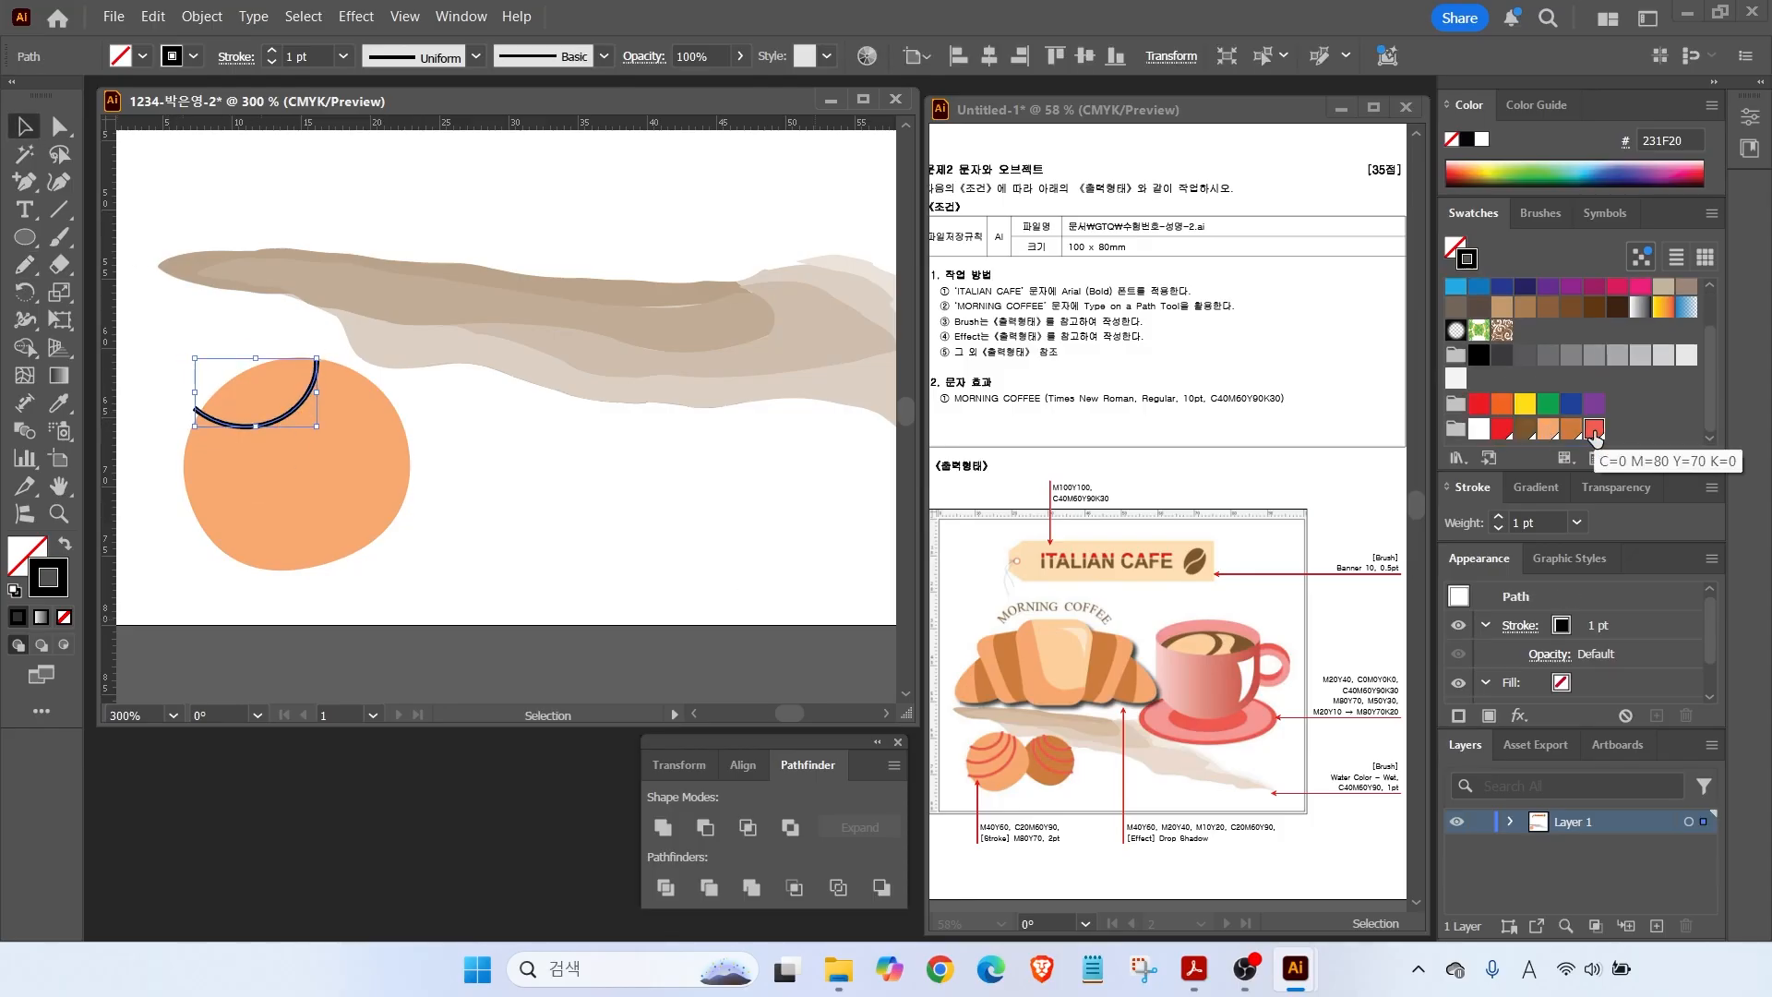
{"action": "left_click", "coordinate": [1594, 431]}
{"action": "left_click", "coordinate": [1499, 518]}
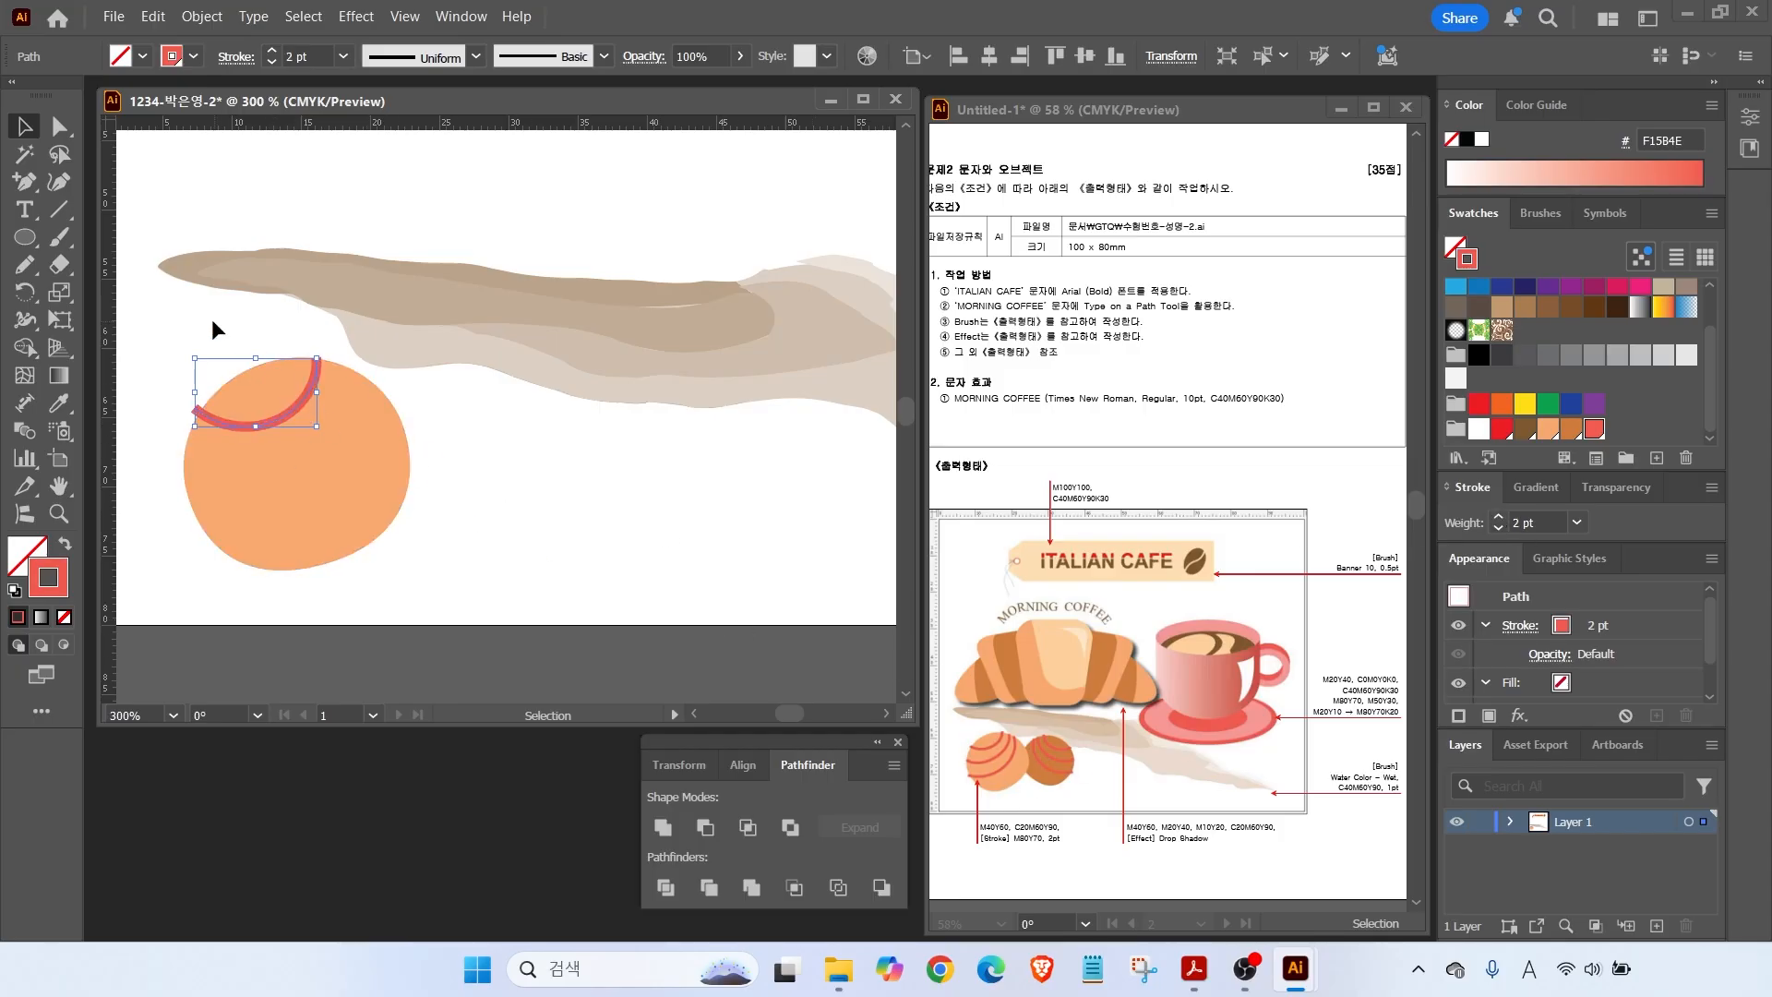
{"action": "left_click", "coordinate": [219, 369]}
Pencil a second red arc across the ball.
{"action": "left_click", "coordinate": [26, 266]}
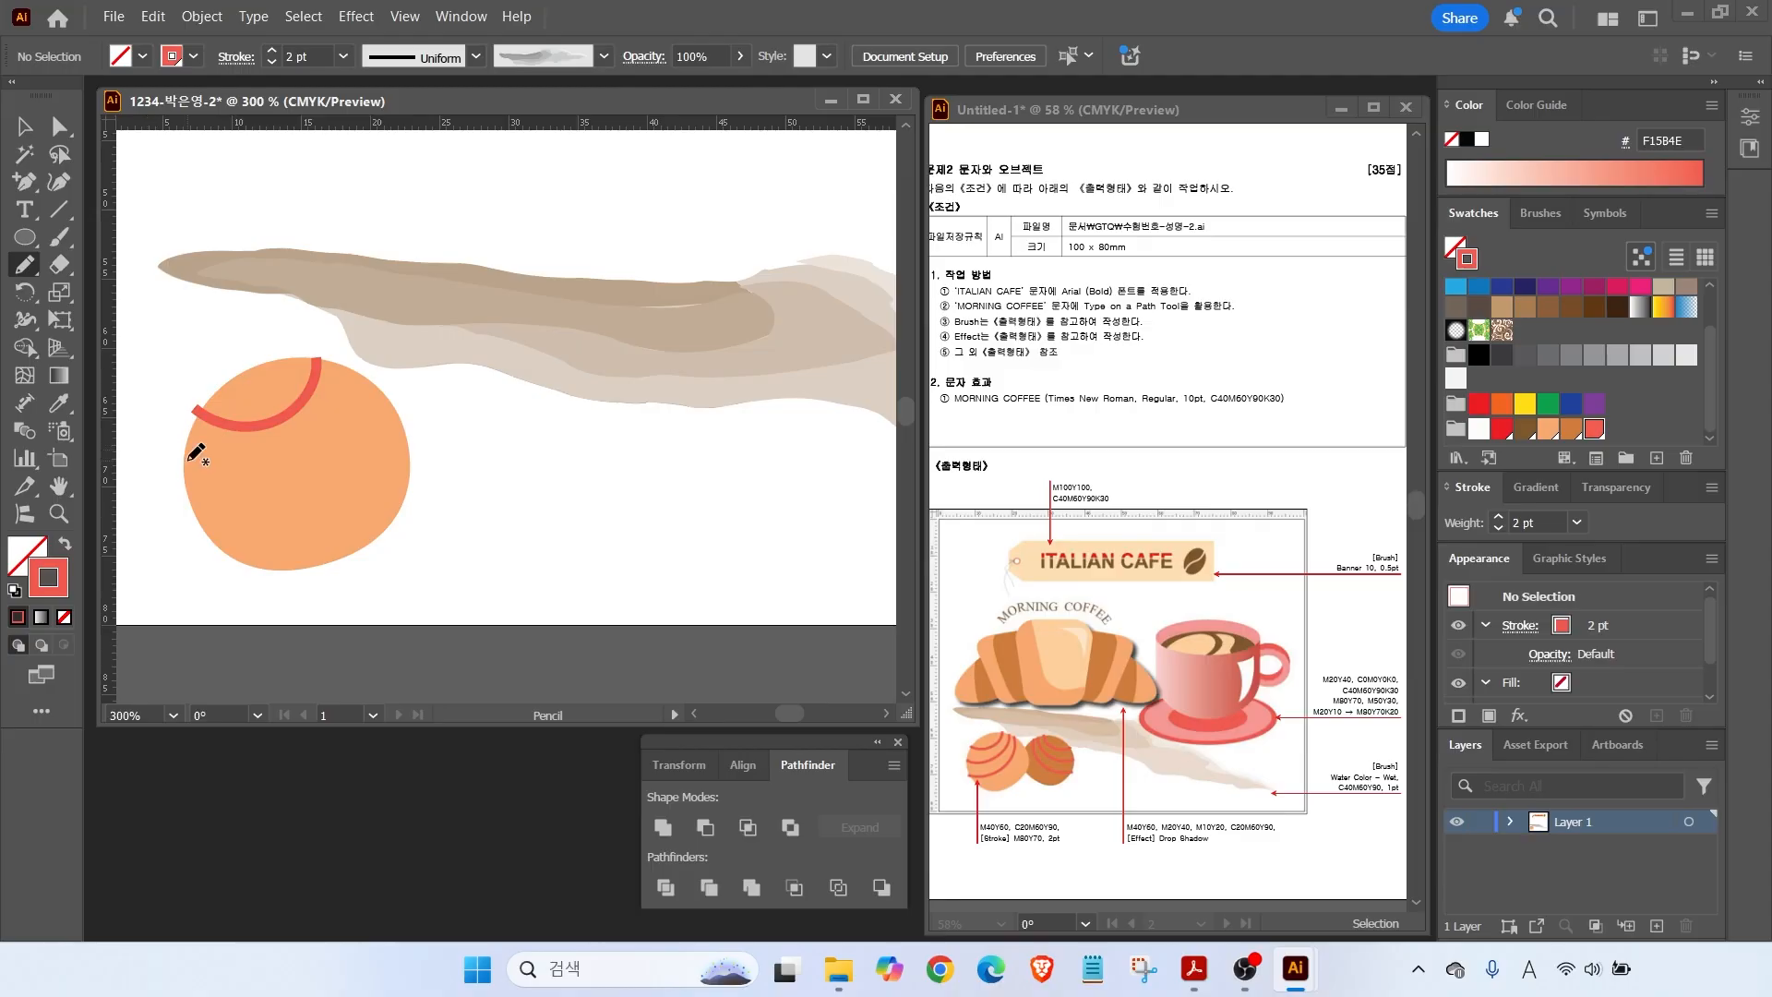
{"action": "mouse_move", "coordinate": [318, 429]}
{"action": "left_mouse_down"}
{"action": "mouse_move", "coordinate": [353, 375]}
{"action": "mouse_move", "coordinate": [261, 504]}
{"action": "mouse_move", "coordinate": [355, 456]}
{"action": "mouse_move", "coordinate": [387, 388]}
{"action": "left_mouse_up"}
{"action": "key", "text": "v"}
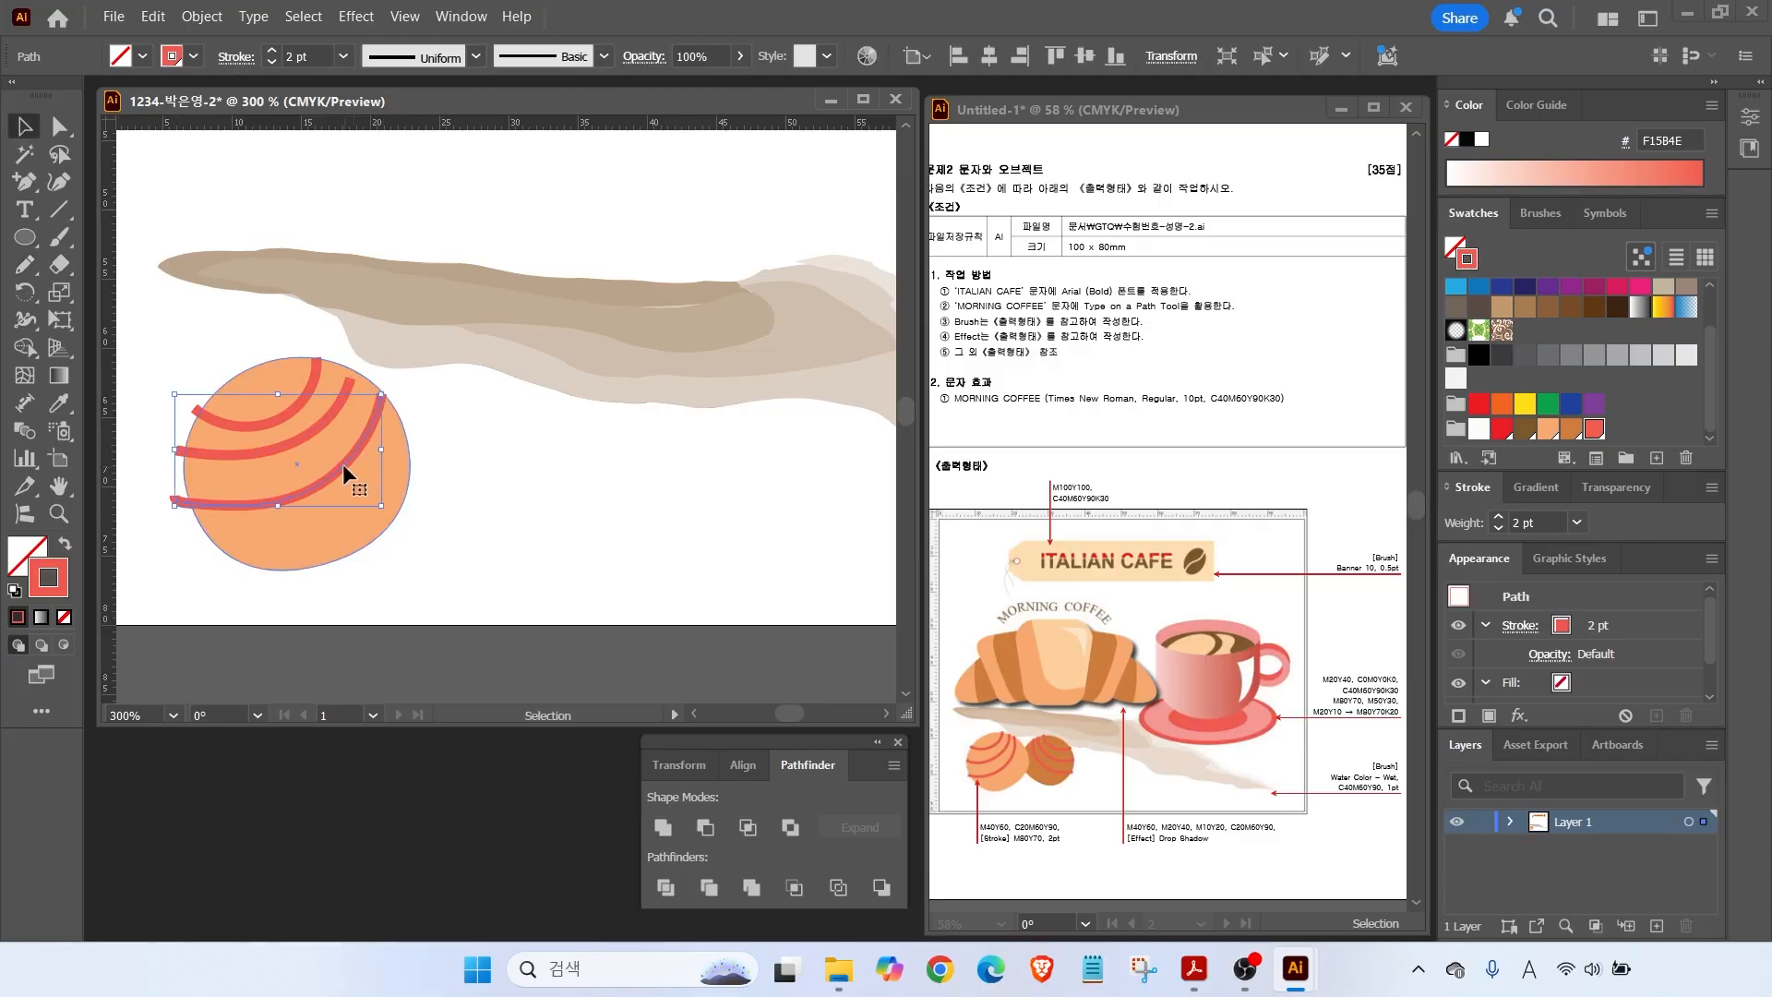
{"action": "left_click", "coordinate": [295, 428]}
{"action": "left_click", "coordinate": [487, 476]}
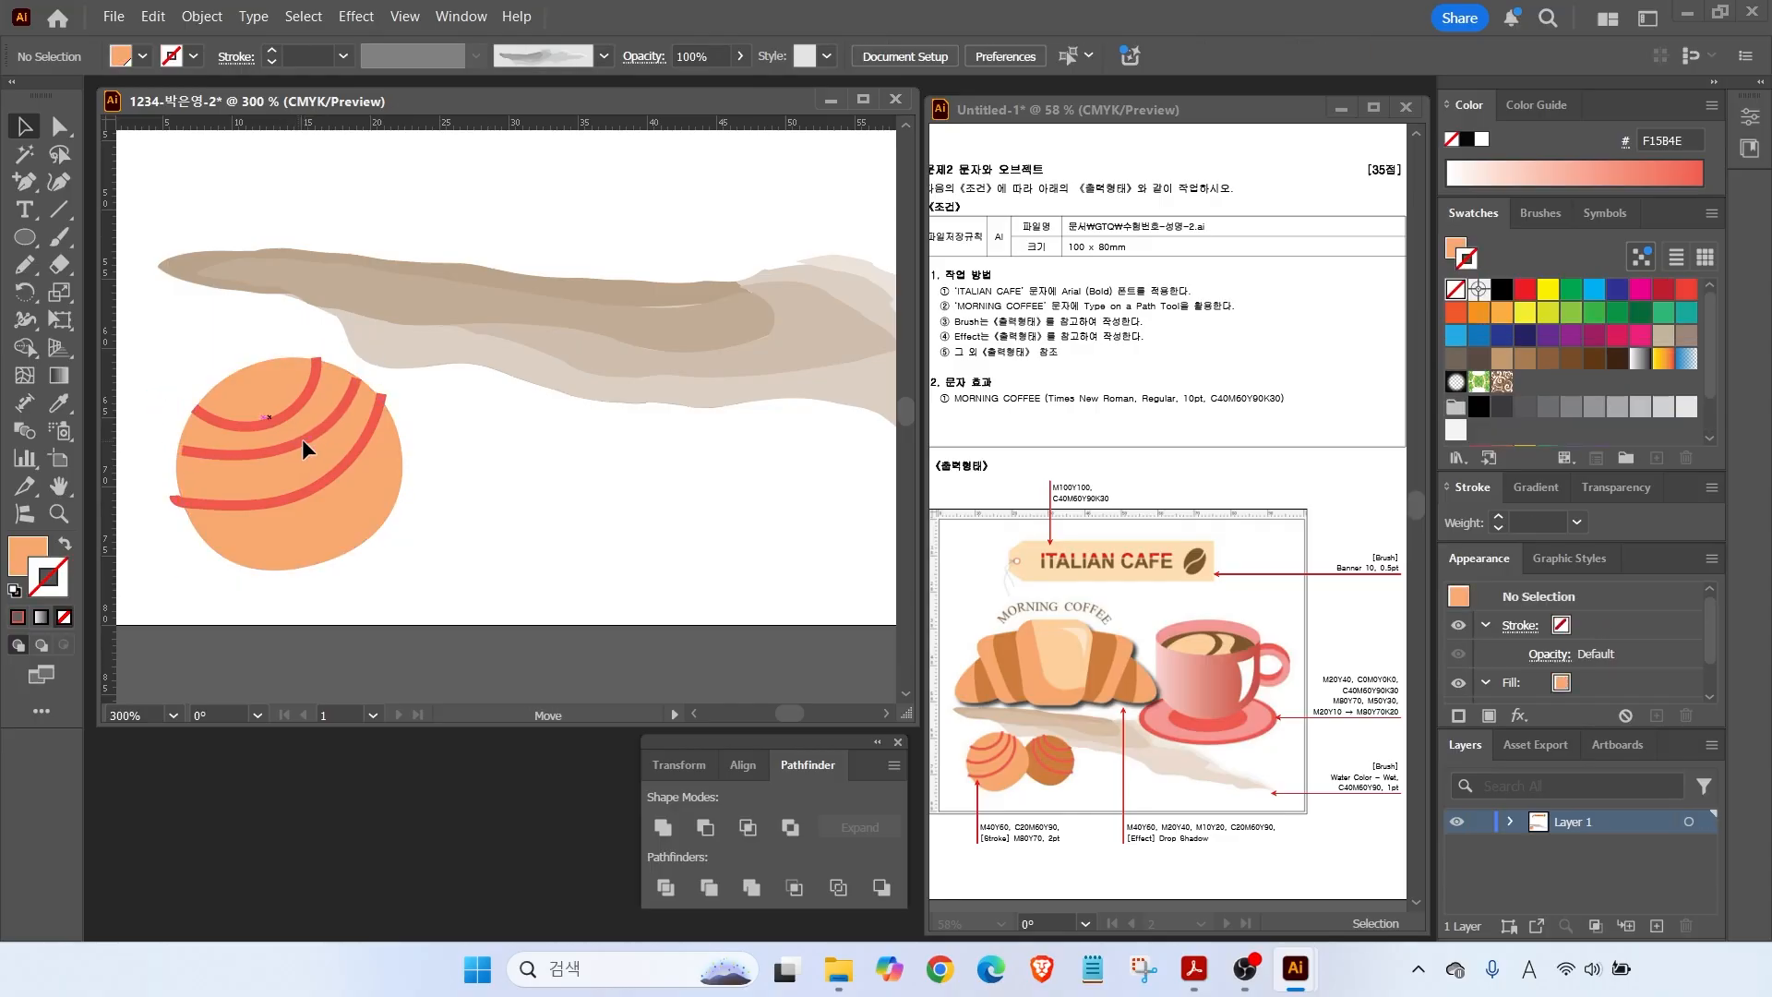
{"action": "left_click", "coordinate": [239, 452]}
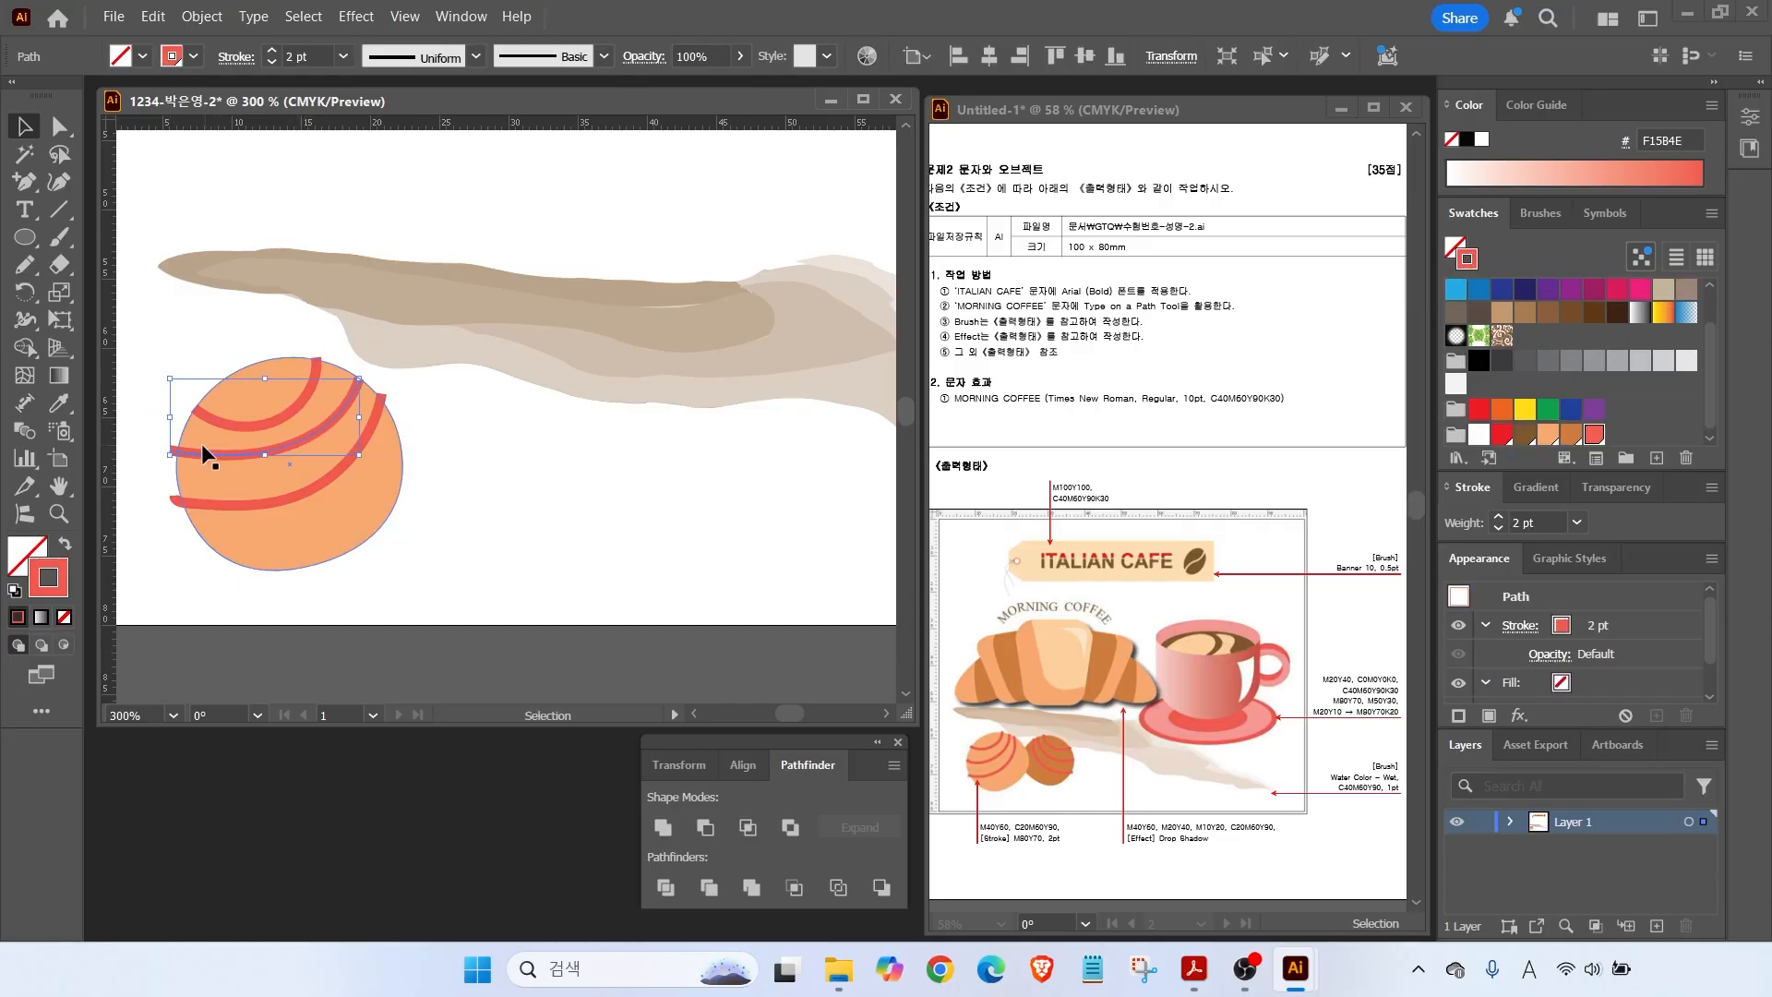
{"action": "left_click", "coordinate": [399, 537]}
Duplicate the ball, rotate the copy about 38°, shrink it and press it against the original.
{"action": "left_click", "coordinate": [312, 498]}
{"action": "left_click_drag", "start_coordinate": [312, 499], "coordinate": [545, 501]}
{"action": "left_click_drag", "start_coordinate": [646, 352], "coordinate": [688, 454]}
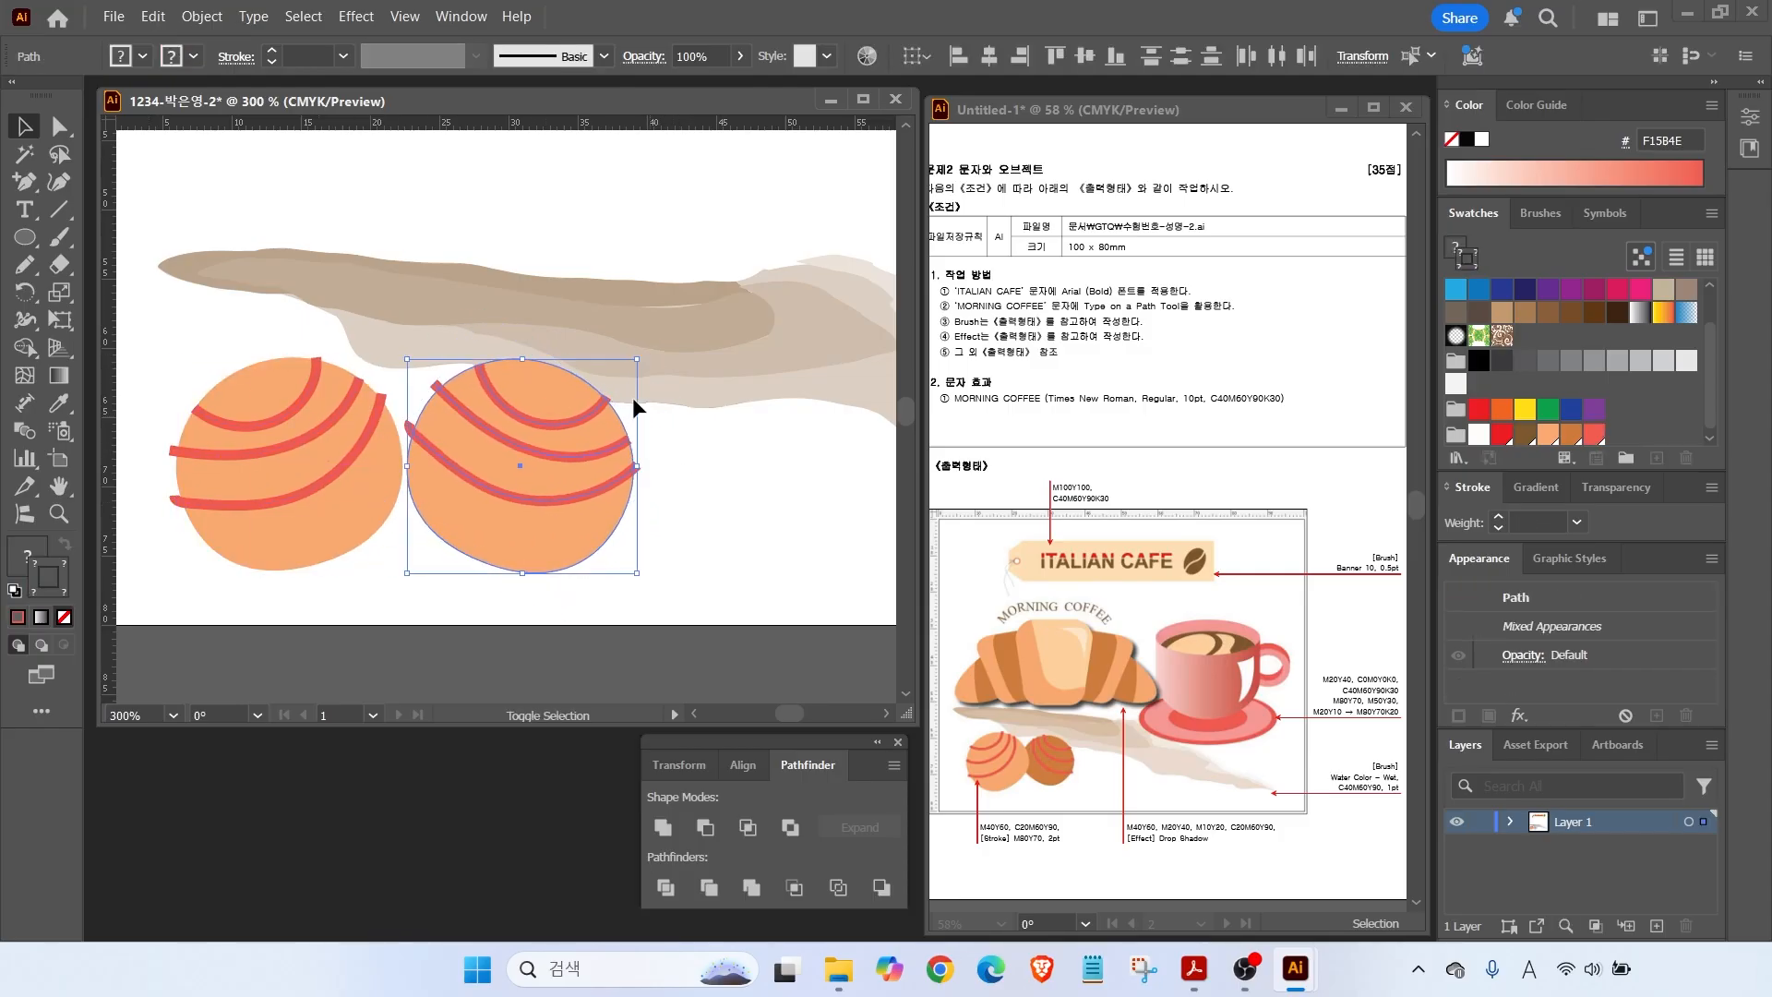
{"action": "left_click_drag", "start_coordinate": [638, 362], "coordinate": [584, 414]}
{"action": "mouse_move", "coordinate": [508, 512]}
{"action": "left_mouse_down"}
{"action": "mouse_move", "coordinate": [495, 494]}
{"action": "mouse_move", "coordinate": [483, 510]}
{"action": "left_mouse_up"}
{"action": "key", "text": "ctrl+shift+a"}
Recolour the small ball's fill darker orange-brown and fit the artboard in the window.
{"action": "left_click", "coordinate": [471, 528]}
{"action": "left_click", "coordinate": [17, 554]}
{"action": "scroll", "coordinate": [1572, 430], "scroll_direction": "down", "scroll_amount": 1}
{"action": "left_click", "coordinate": [1572, 430]}
{"action": "left_click", "coordinate": [650, 512]}
{"action": "left_click", "coordinate": [498, 500]}
{"action": "key", "text": "ctrl+shift+a"}
{"action": "double_click", "coordinate": [59, 486]}
{"action": "left_click", "coordinate": [25, 130]}
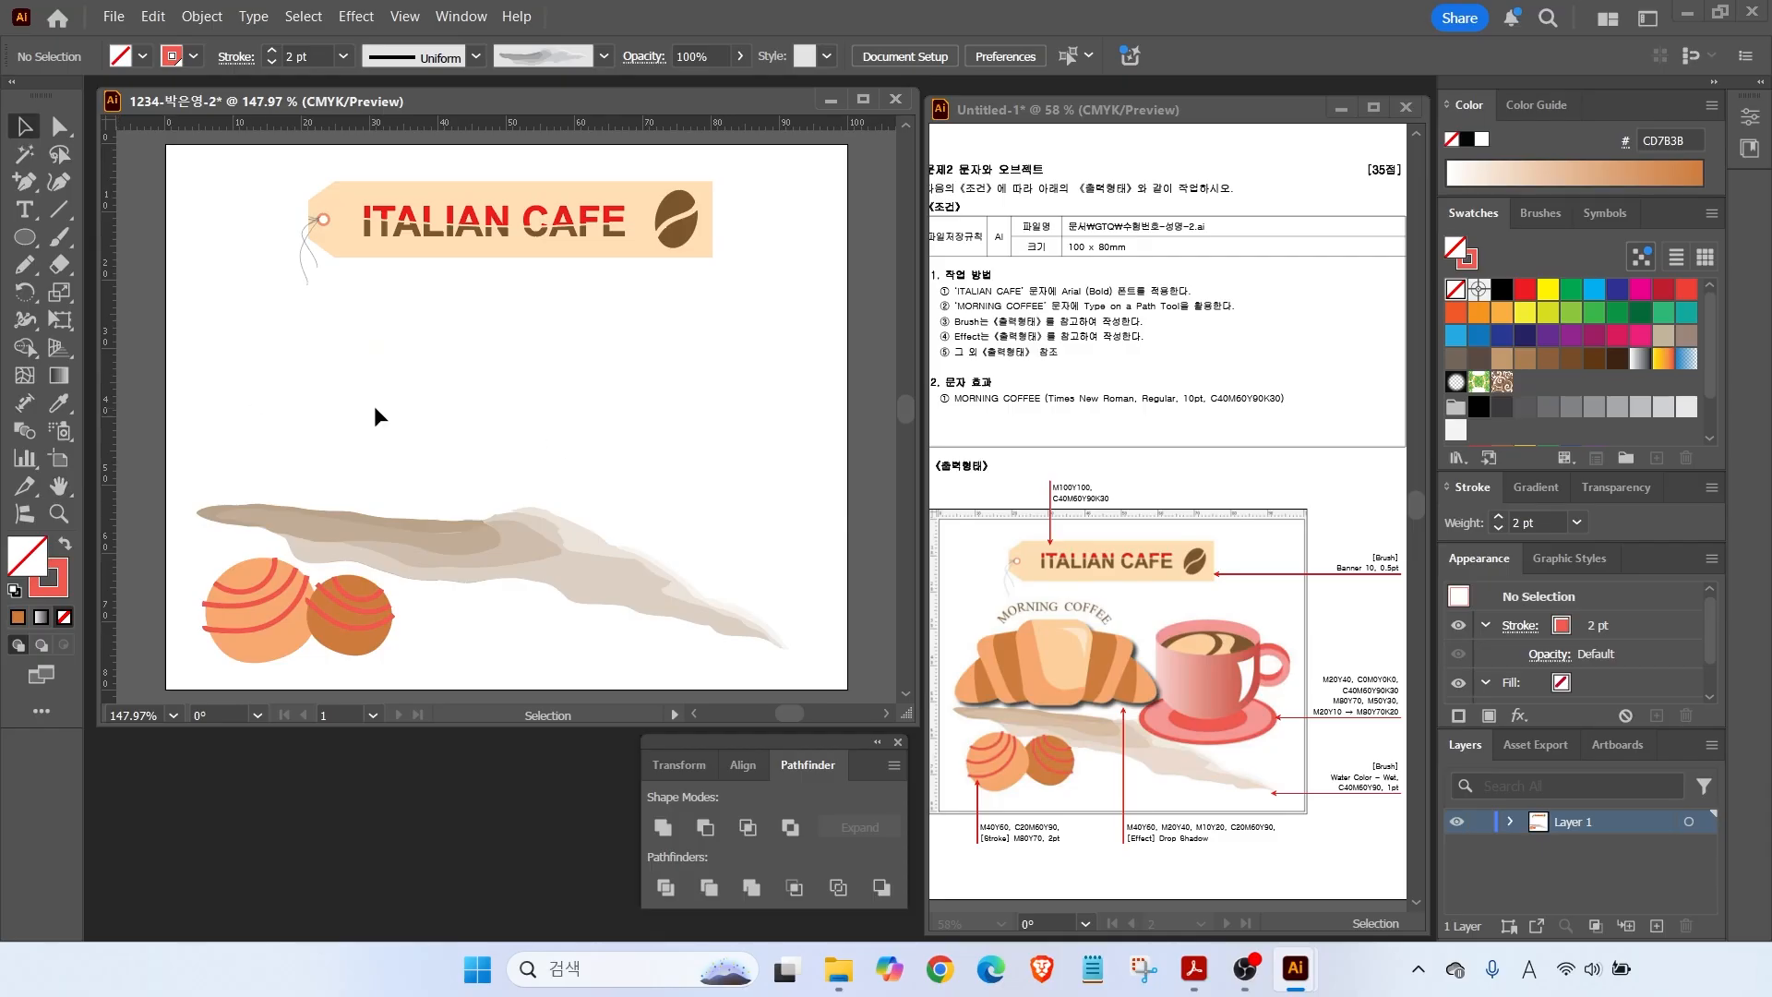
Draw a narrow rounded rectangle with reduced corner radius and swap its fill and stroke.
{"action": "left_click_drag", "start_coordinate": [25, 238], "coordinate": [120, 267]}
{"action": "left_click_drag", "start_coordinate": [328, 352], "coordinate": [454, 478]}
{"action": "key", "text": "Down"}
{"action": "key", "text": "Down"}
{"action": "key", "text": "Down"}
{"action": "key", "text": "Down"}
{"action": "key", "text": "Down"}
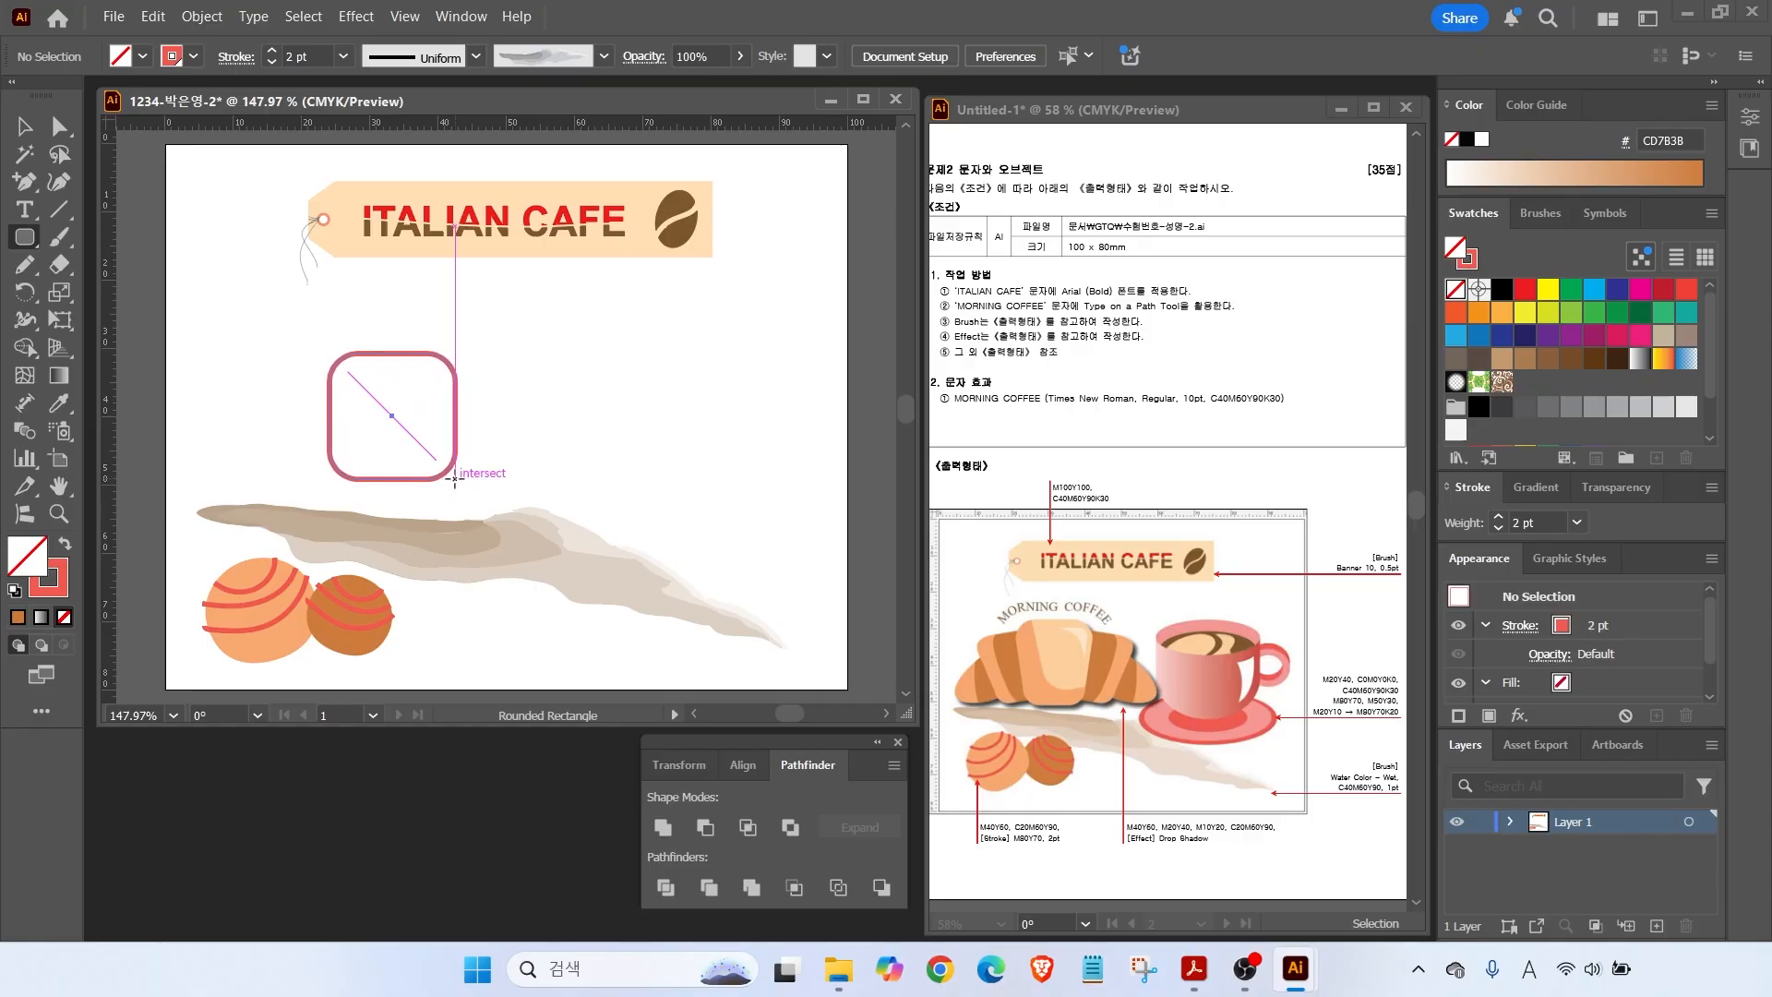
{"action": "left_click_drag", "start_coordinate": [454, 478], "coordinate": [444, 494]}
{"action": "key", "text": "shift+x"}
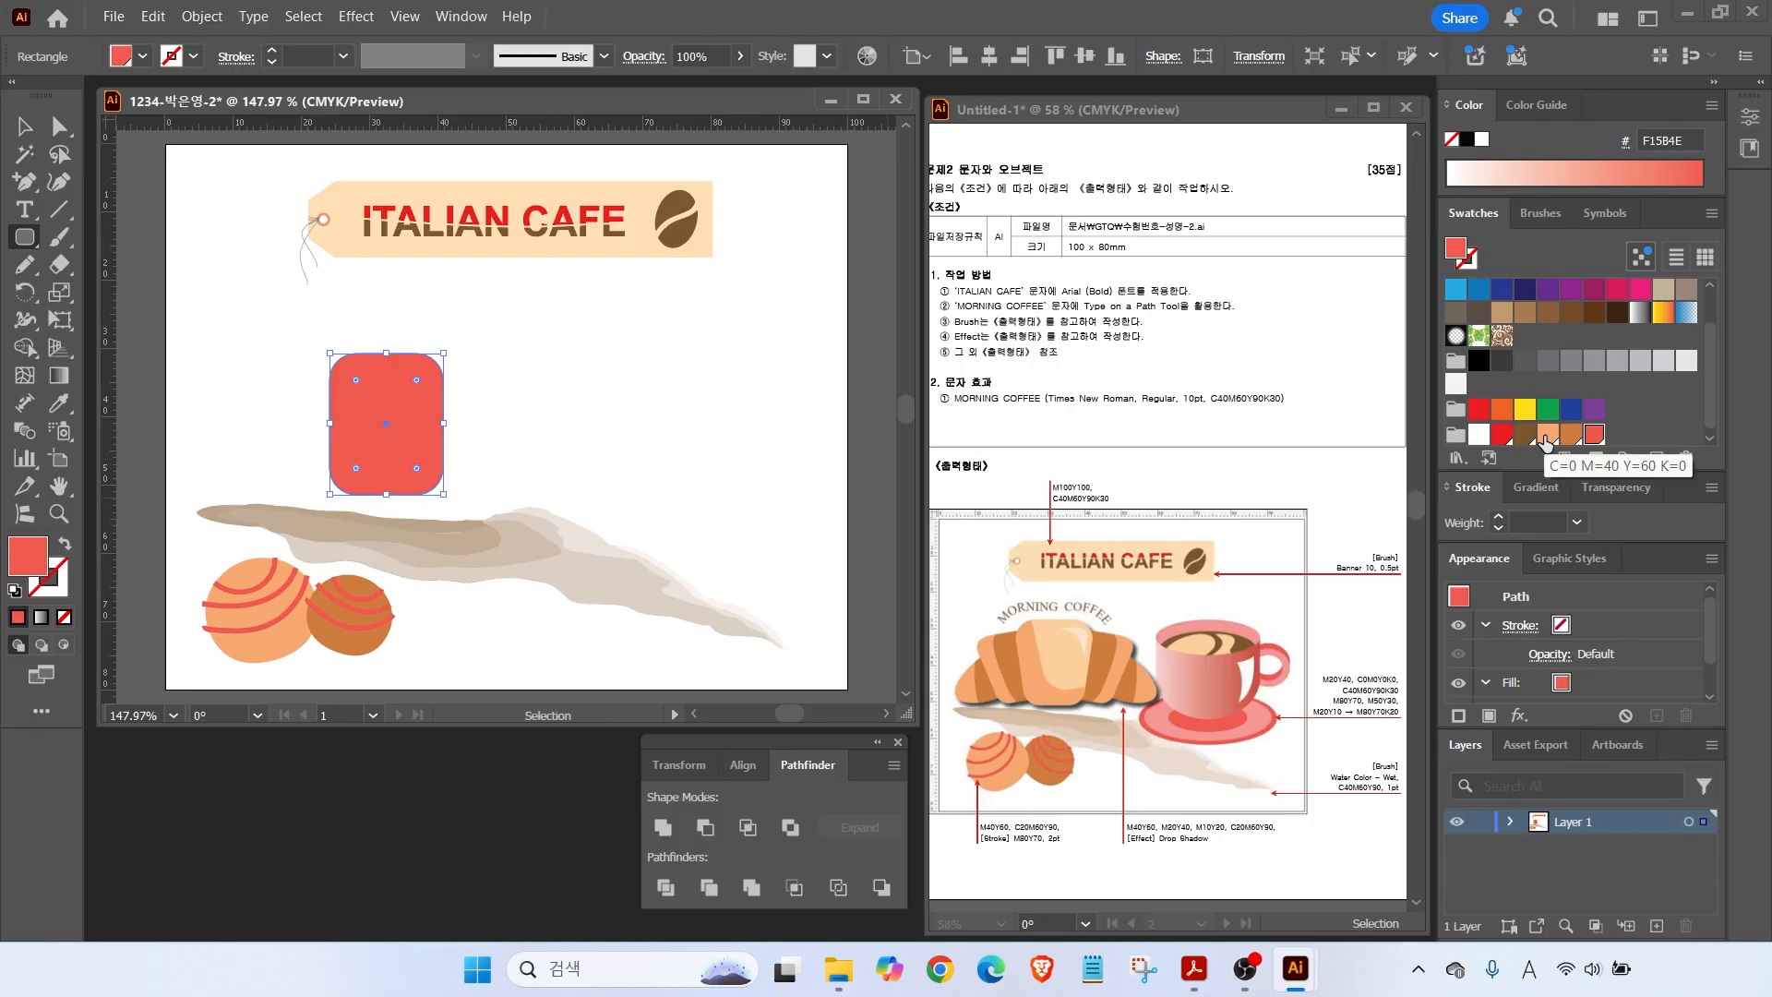
Add an orange swatch C0 M40 Y60.
{"action": "left_click", "coordinate": [1657, 457]}
{"action": "left_click", "coordinate": [1475, 512]}
{"action": "type", "text": "40"}
{"action": "key", "text": "BackSpace"}
{"action": "key", "text": "BackSpace"}
{"action": "key", "text": "Tab"}
{"action": "type", "text": "40"}
{"action": "key", "text": "Tab"}
{"action": "type", "text": "60"}
{"action": "key", "text": "Return"}
Add a peach swatch C0 M20 Y40 and a cream swatch C0 M10 Y20.
{"action": "left_click", "coordinate": [1657, 458]}
{"action": "left_click_drag", "start_coordinate": [1474, 538], "coordinate": [855, 585]}
{"action": "type", "text": "20"}
{"action": "key", "text": "Tab"}
{"action": "type", "text": "40"}
{"action": "key", "text": "Tab"}
{"action": "key", "text": "Return"}
{"action": "left_click", "coordinate": [1657, 458]}
{"action": "double_click", "coordinate": [1474, 540]}
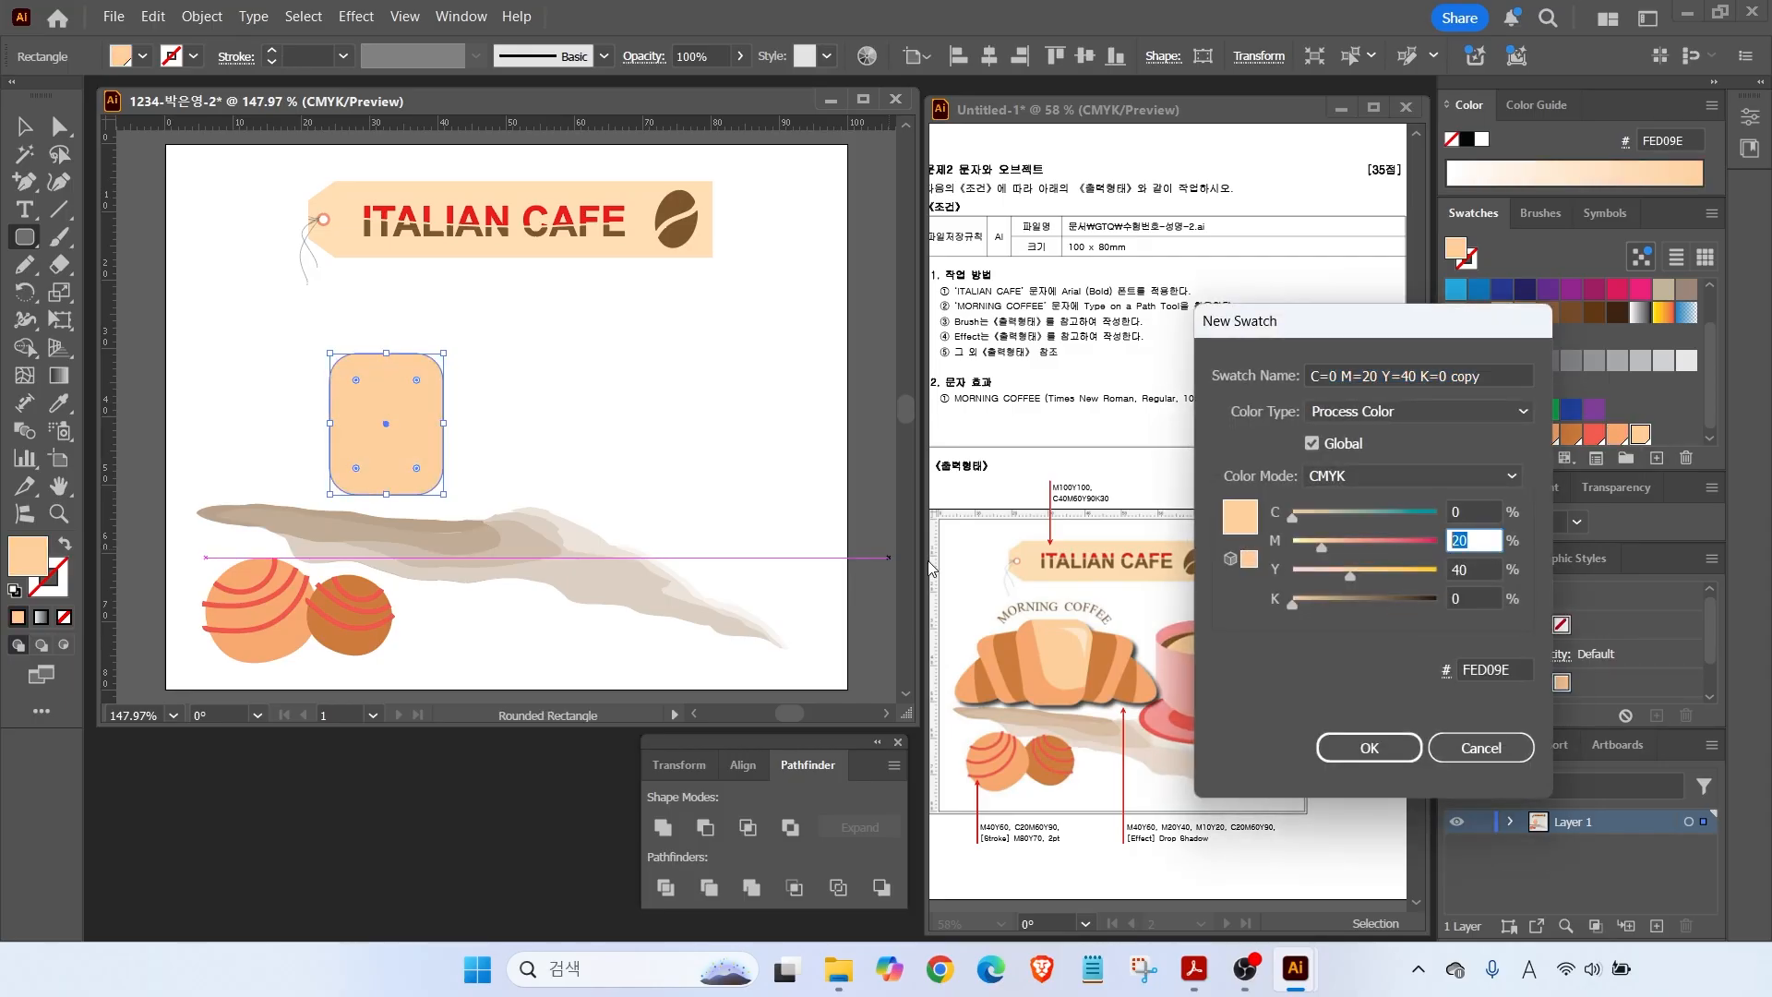
{"action": "type", "text": "10"}
{"action": "key", "text": "Tab"}
{"action": "type", "text": "20"}
{"action": "key", "text": "Tab"}
{"action": "key", "text": "Return"}
Add a brown swatch C20 M60 Y90.
{"action": "left_click", "coordinate": [1657, 458]}
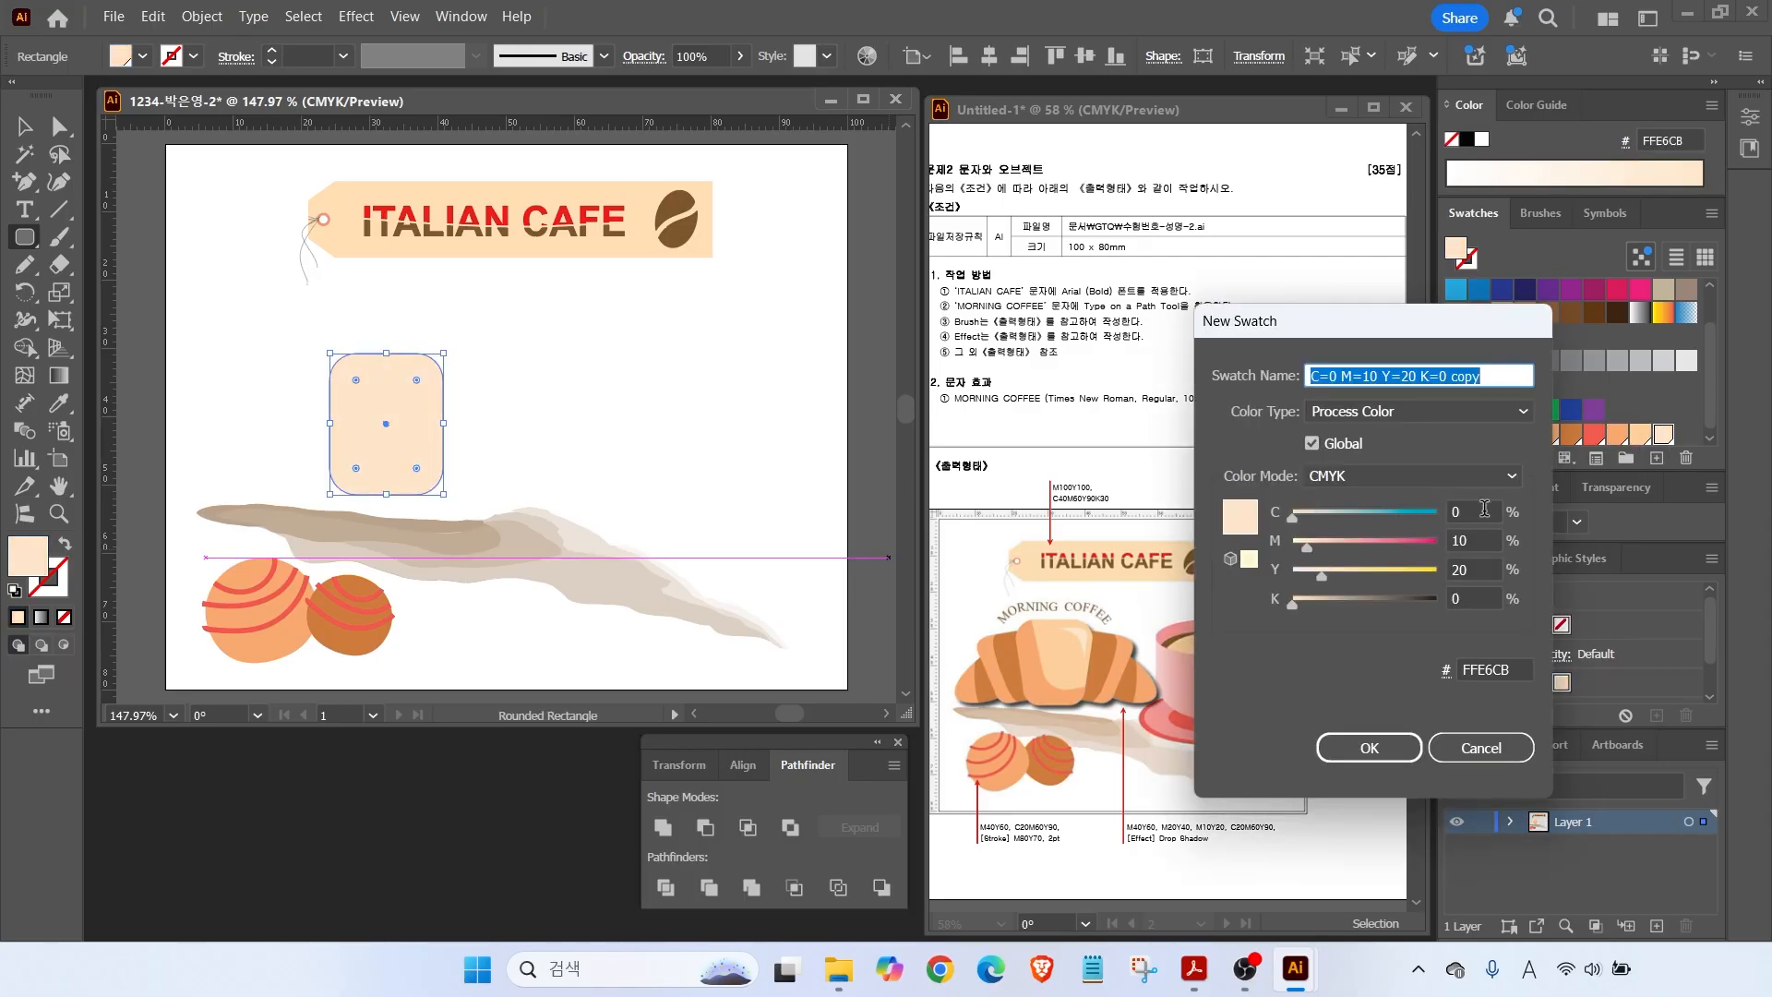
{"action": "double_click", "coordinate": [1488, 511]}
{"action": "type", "text": "20"}
{"action": "key", "text": "Tab"}
{"action": "type", "text": "60"}
{"action": "key", "text": "Tab"}
{"action": "type", "text": "90"}
{"action": "key", "text": "Tab"}
{"action": "key", "text": "Return"}
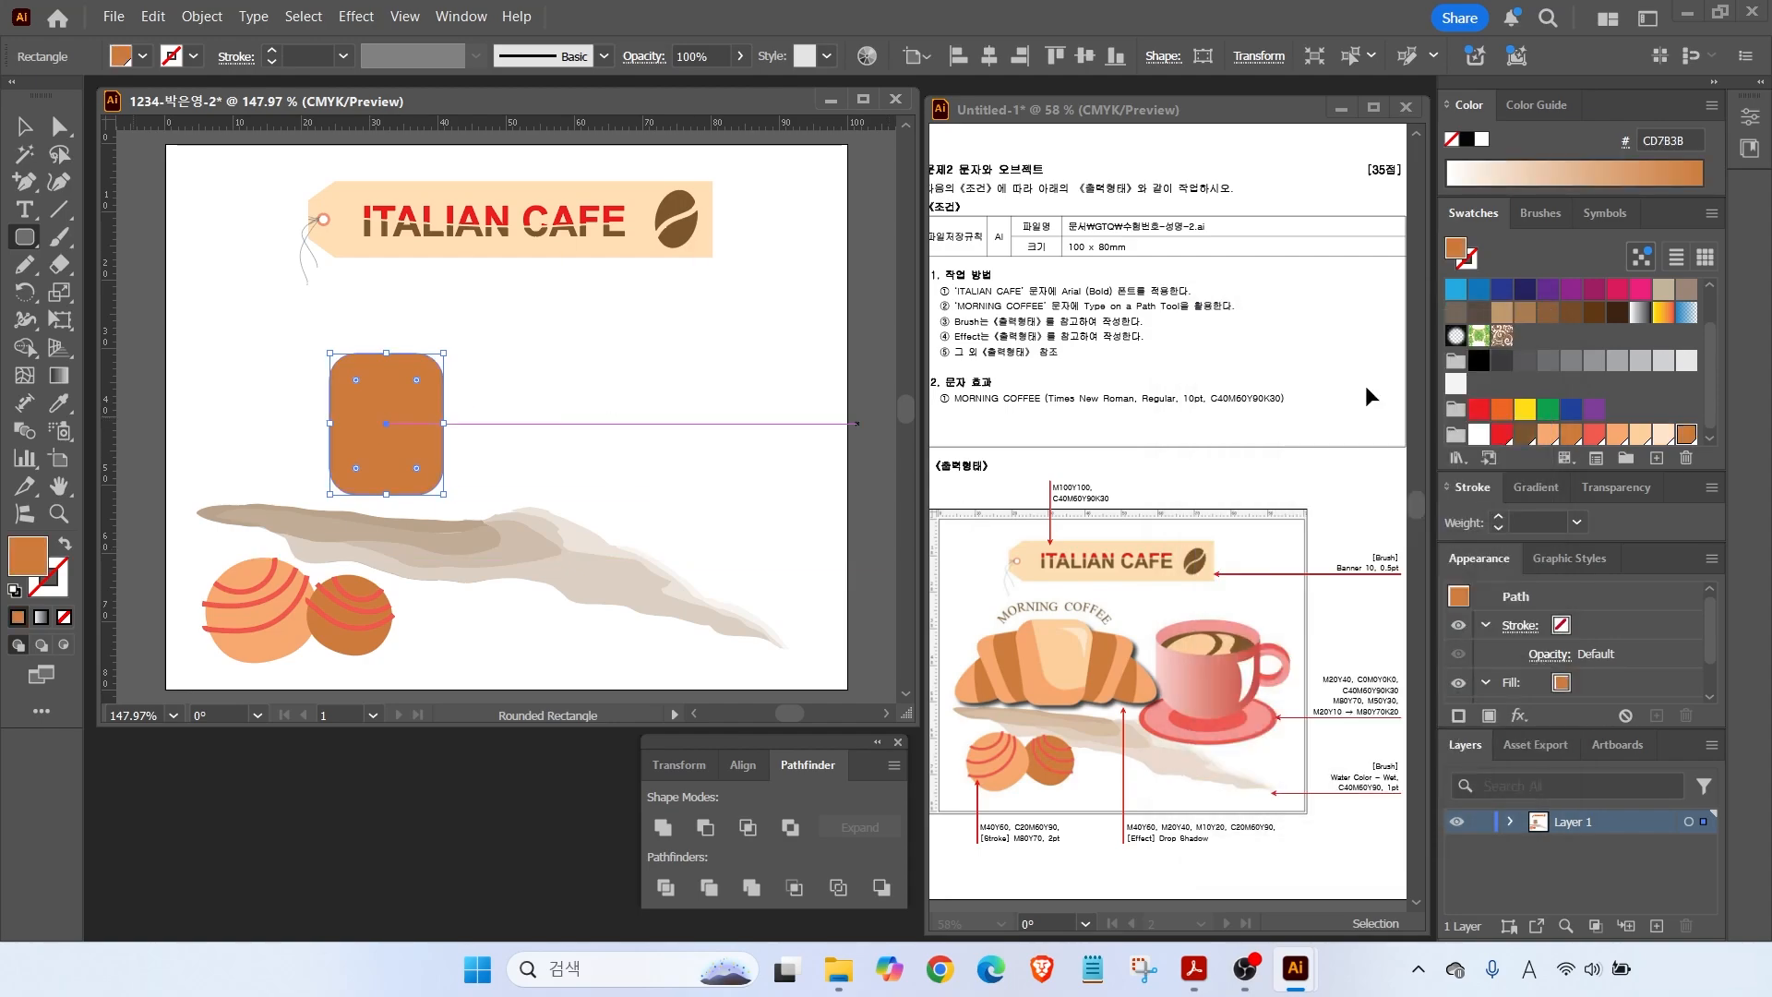
Fill the rectangle with the orange swatch and move it above the brush stroke.
{"action": "left_click", "coordinate": [1640, 434]}
{"action": "left_click", "coordinate": [1617, 434]}
{"action": "left_click", "coordinate": [25, 127]}
{"action": "mouse_move", "coordinate": [377, 419]}
{"action": "left_mouse_down"}
{"action": "mouse_move", "coordinate": [355, 400]}
{"action": "mouse_move", "coordinate": [361, 417]}
{"action": "left_mouse_up"}
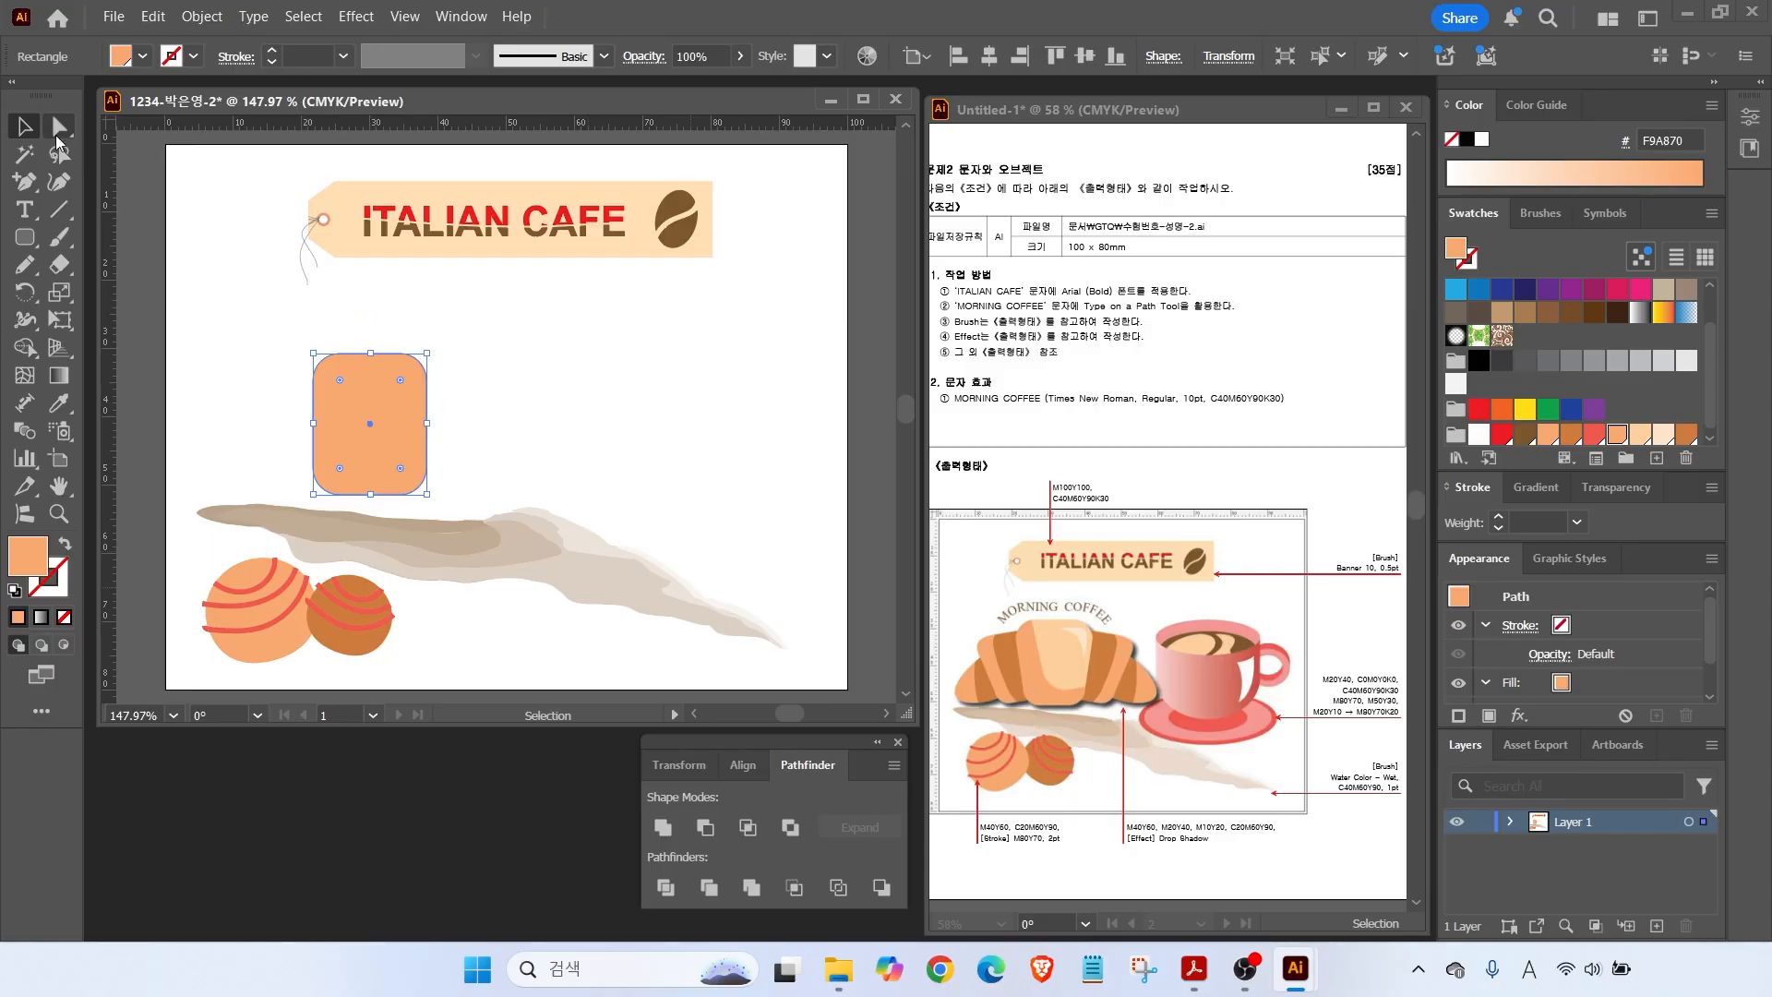
Scale the orange rectangle's bottom anchors to 80% uniform so it tapers into a cup.
{"action": "left_click", "coordinate": [58, 127]}
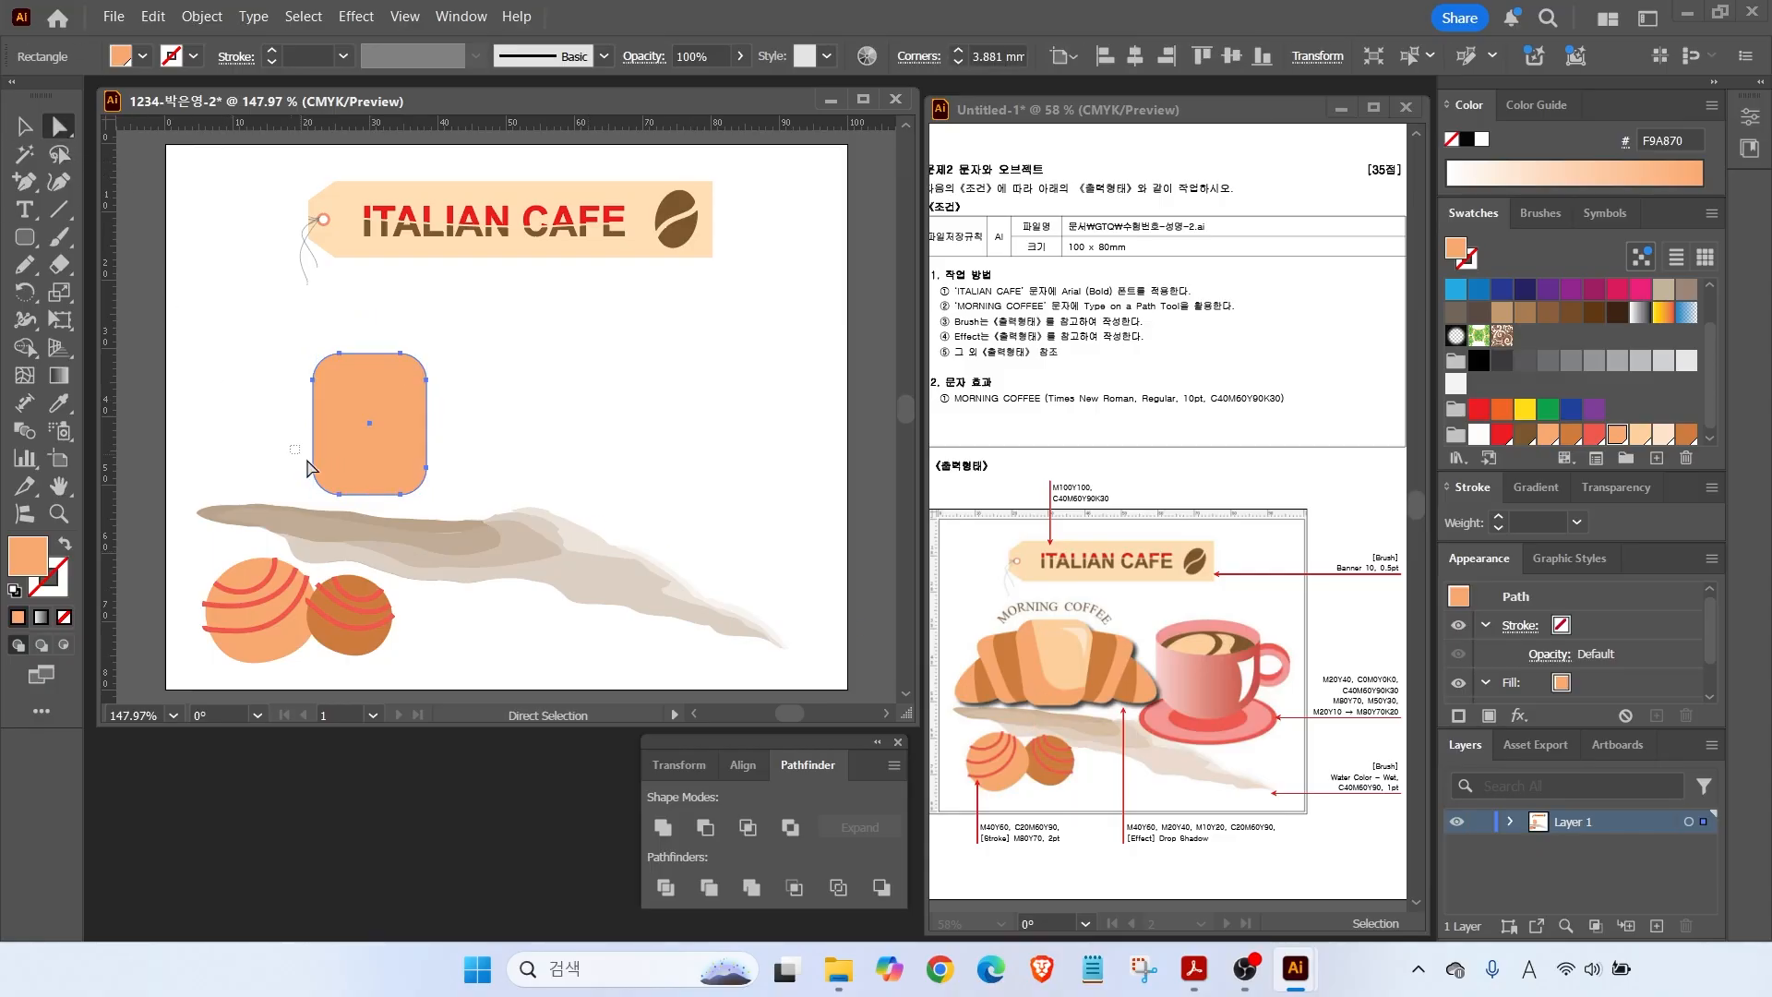
{"action": "left_click_drag", "start_coordinate": [427, 515], "coordinate": [453, 522]}
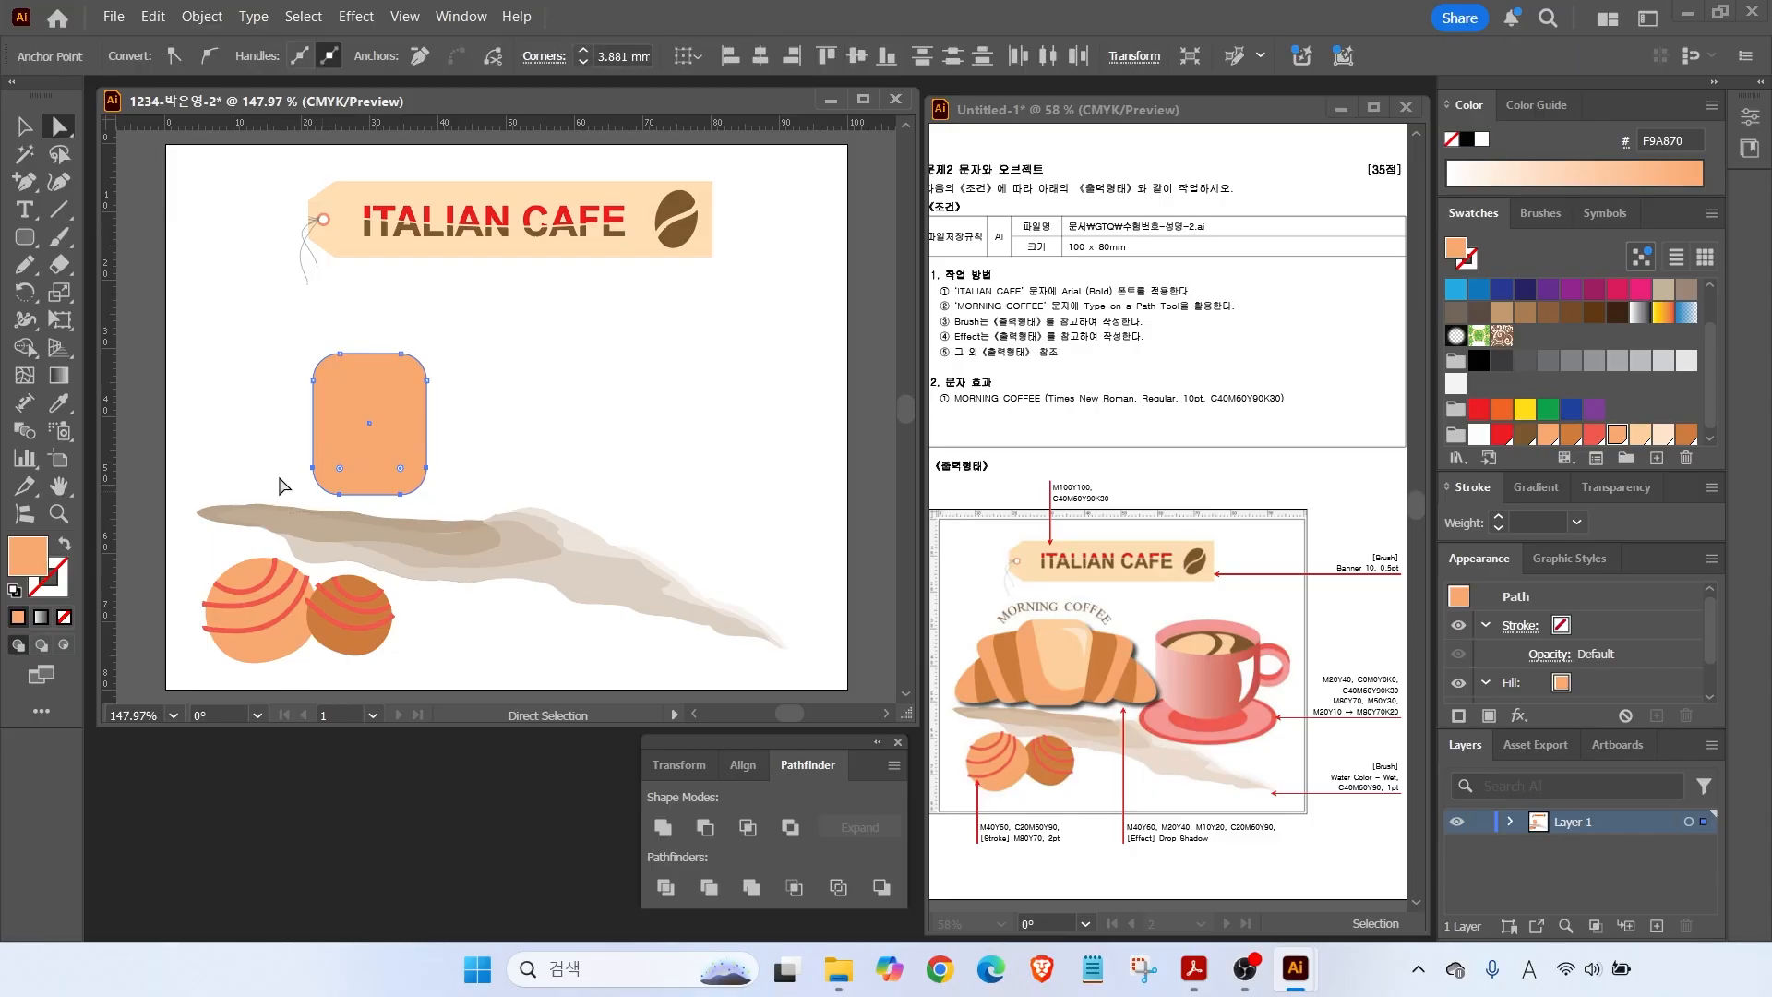
{"action": "double_click", "coordinate": [61, 296]}
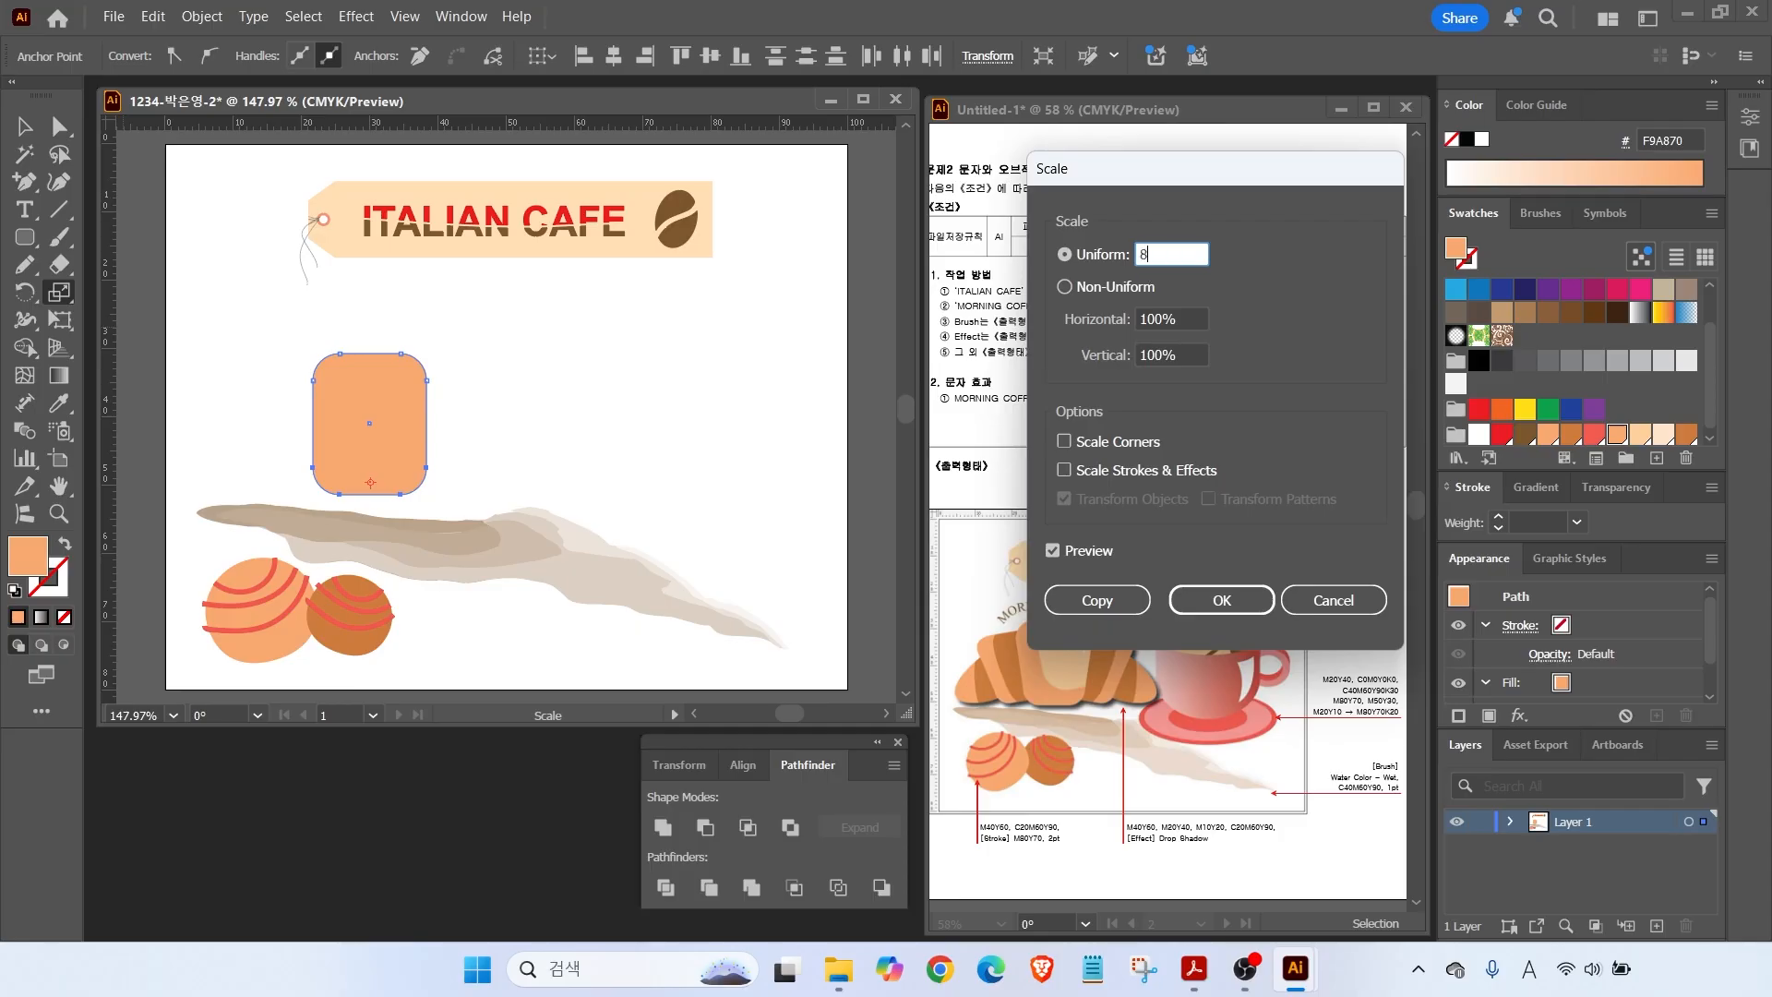
{"action": "left_click", "coordinate": [1053, 552]}
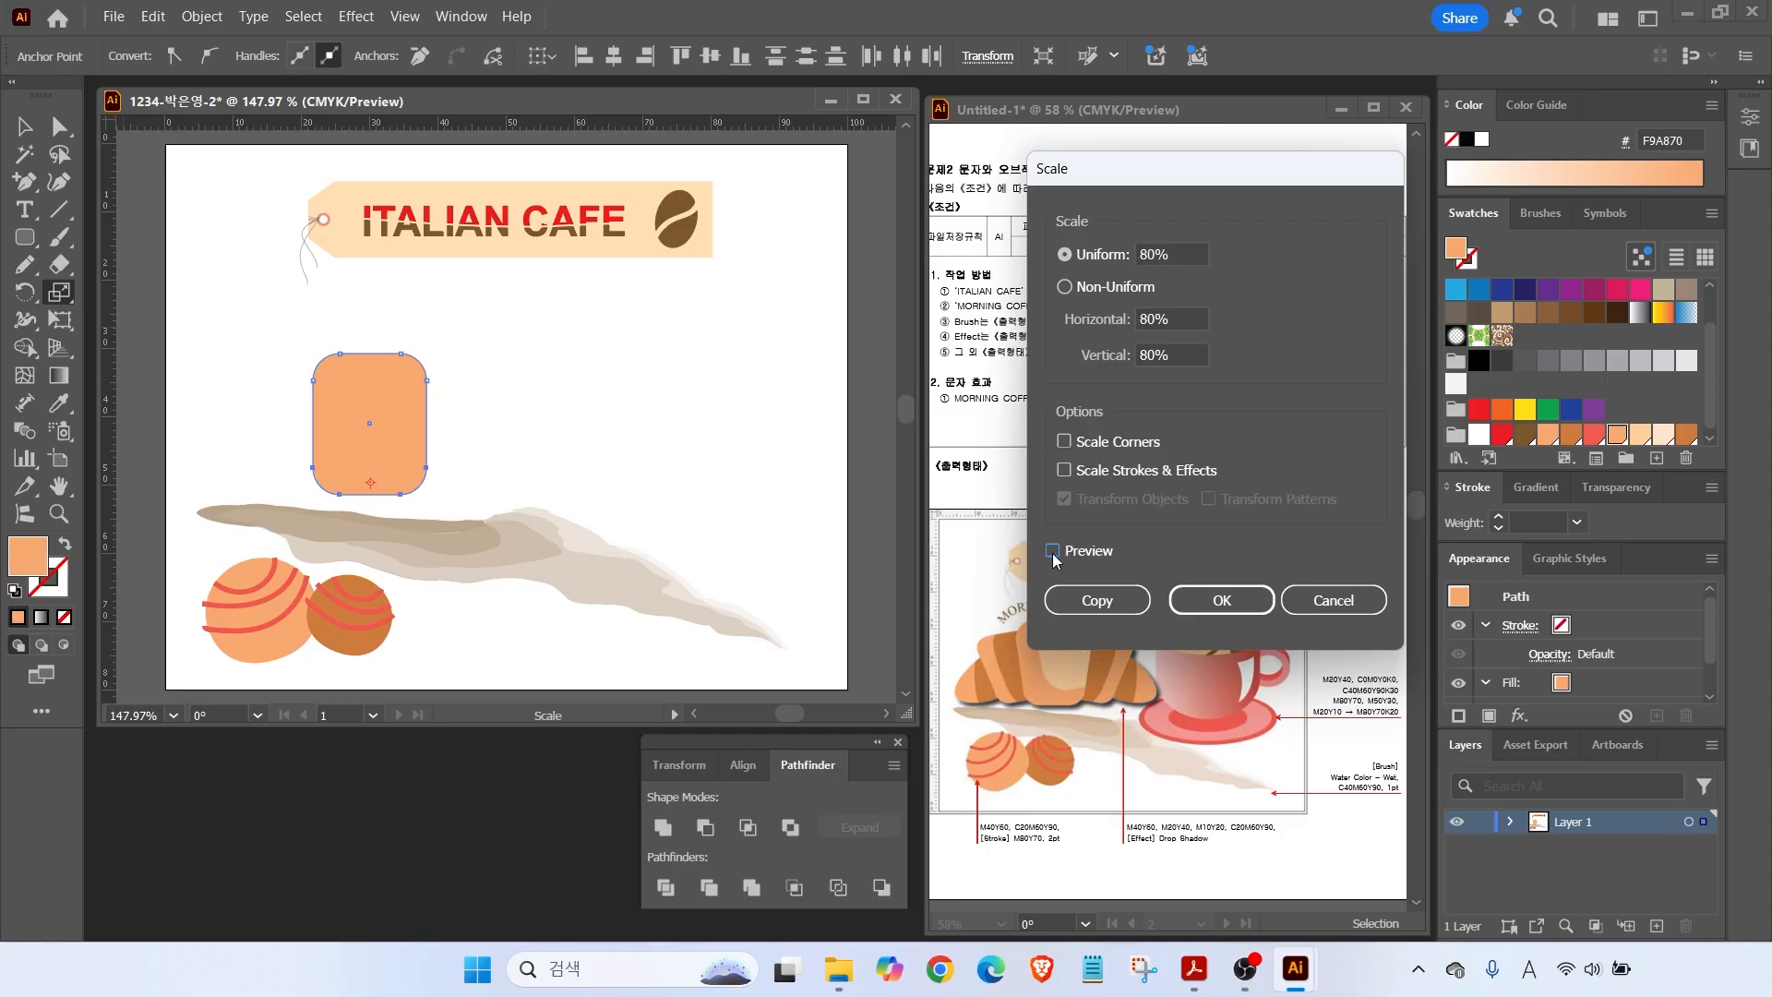
{"action": "left_click", "coordinate": [1053, 552]}
{"action": "left_click", "coordinate": [1053, 552]}
{"action": "left_click", "coordinate": [1053, 552]}
{"action": "left_click", "coordinate": [1053, 552]}
{"action": "left_click", "coordinate": [1170, 253]}
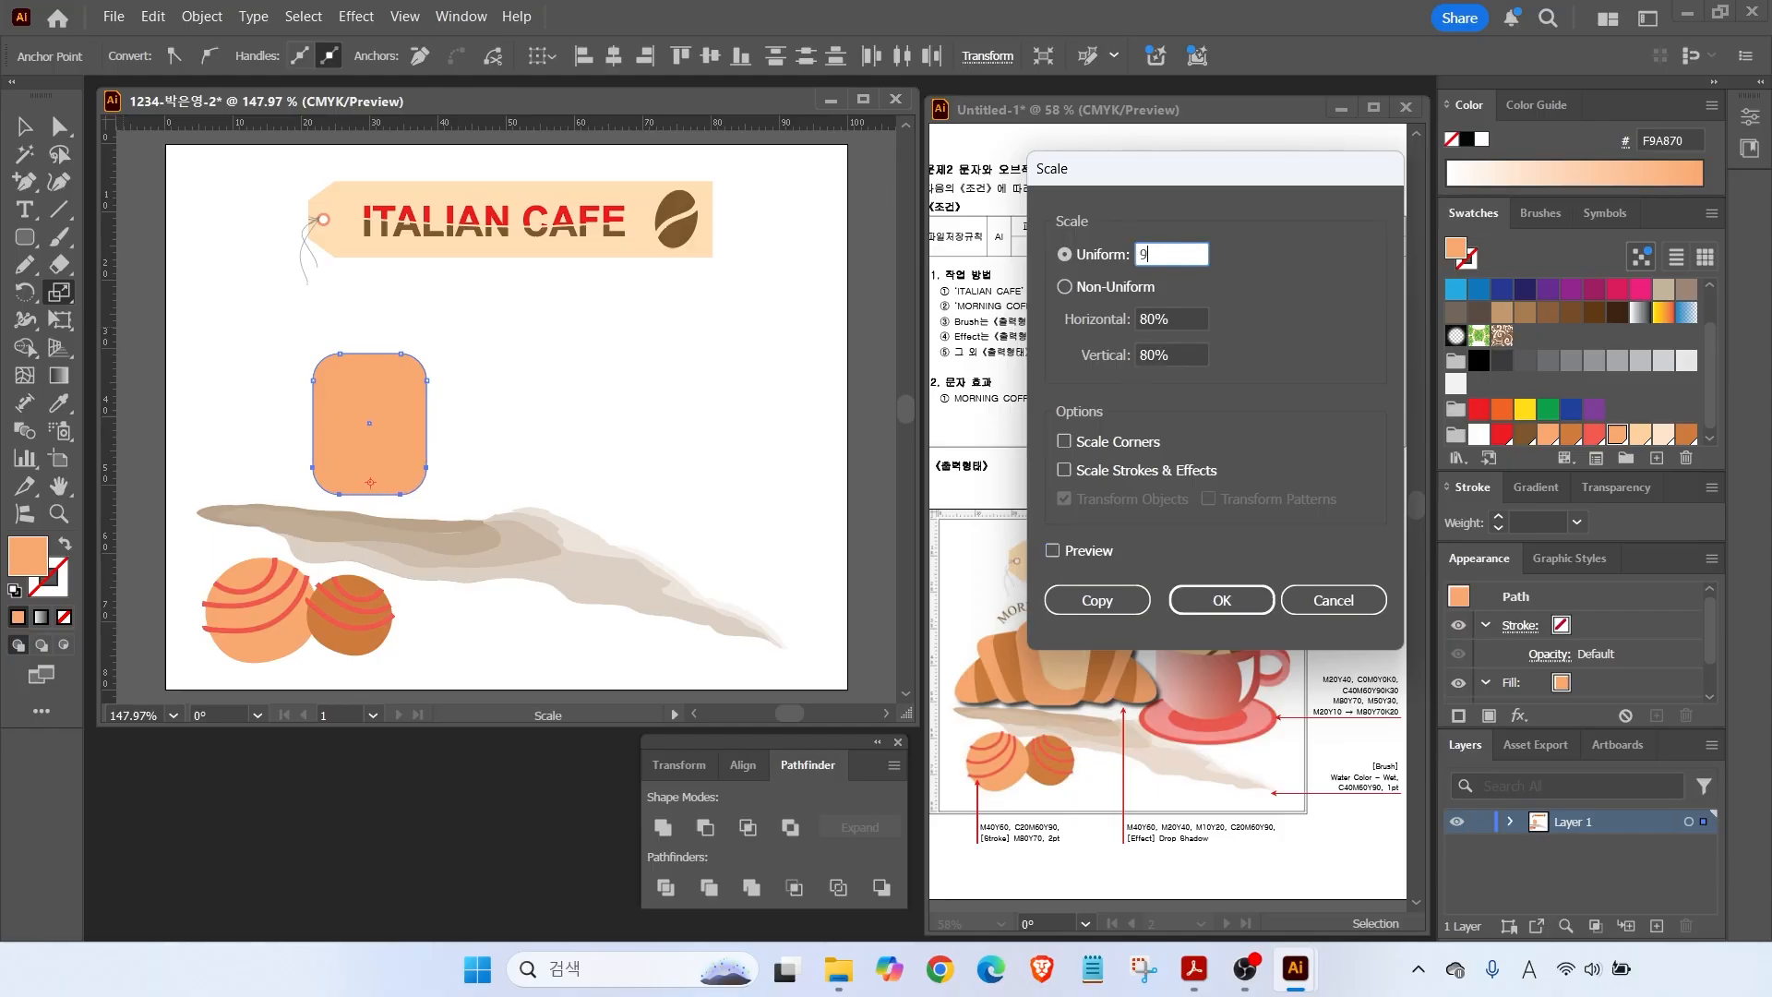
{"action": "left_click", "coordinate": [1056, 556]}
{"action": "left_click", "coordinate": [1206, 609]}
Nudge the cup down-left, enlarge it from its top-right corner, and zoom in.
{"action": "left_click", "coordinate": [27, 129]}
{"action": "left_click_drag", "start_coordinate": [395, 452], "coordinate": [390, 463]}
{"action": "left_click_drag", "start_coordinate": [421, 365], "coordinate": [430, 356]}
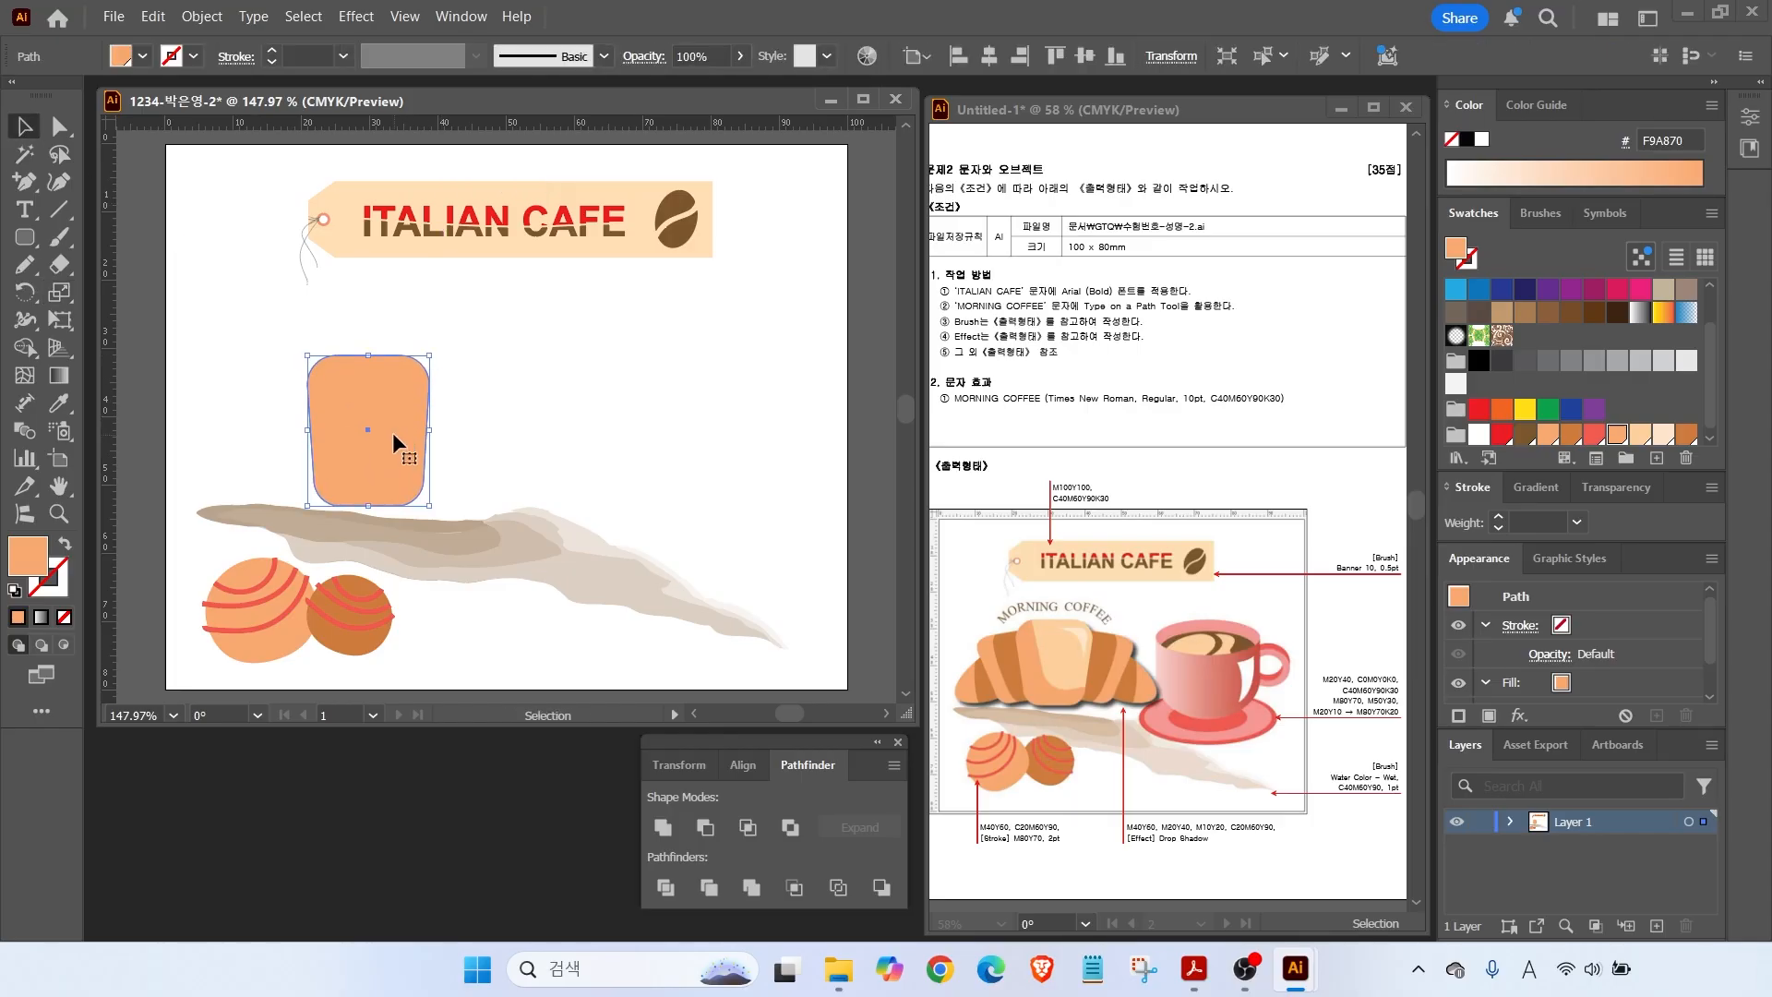
{"action": "scroll", "coordinate": [407, 407], "scroll_direction": "up", "scroll_amount": 2, "text": "alt"}
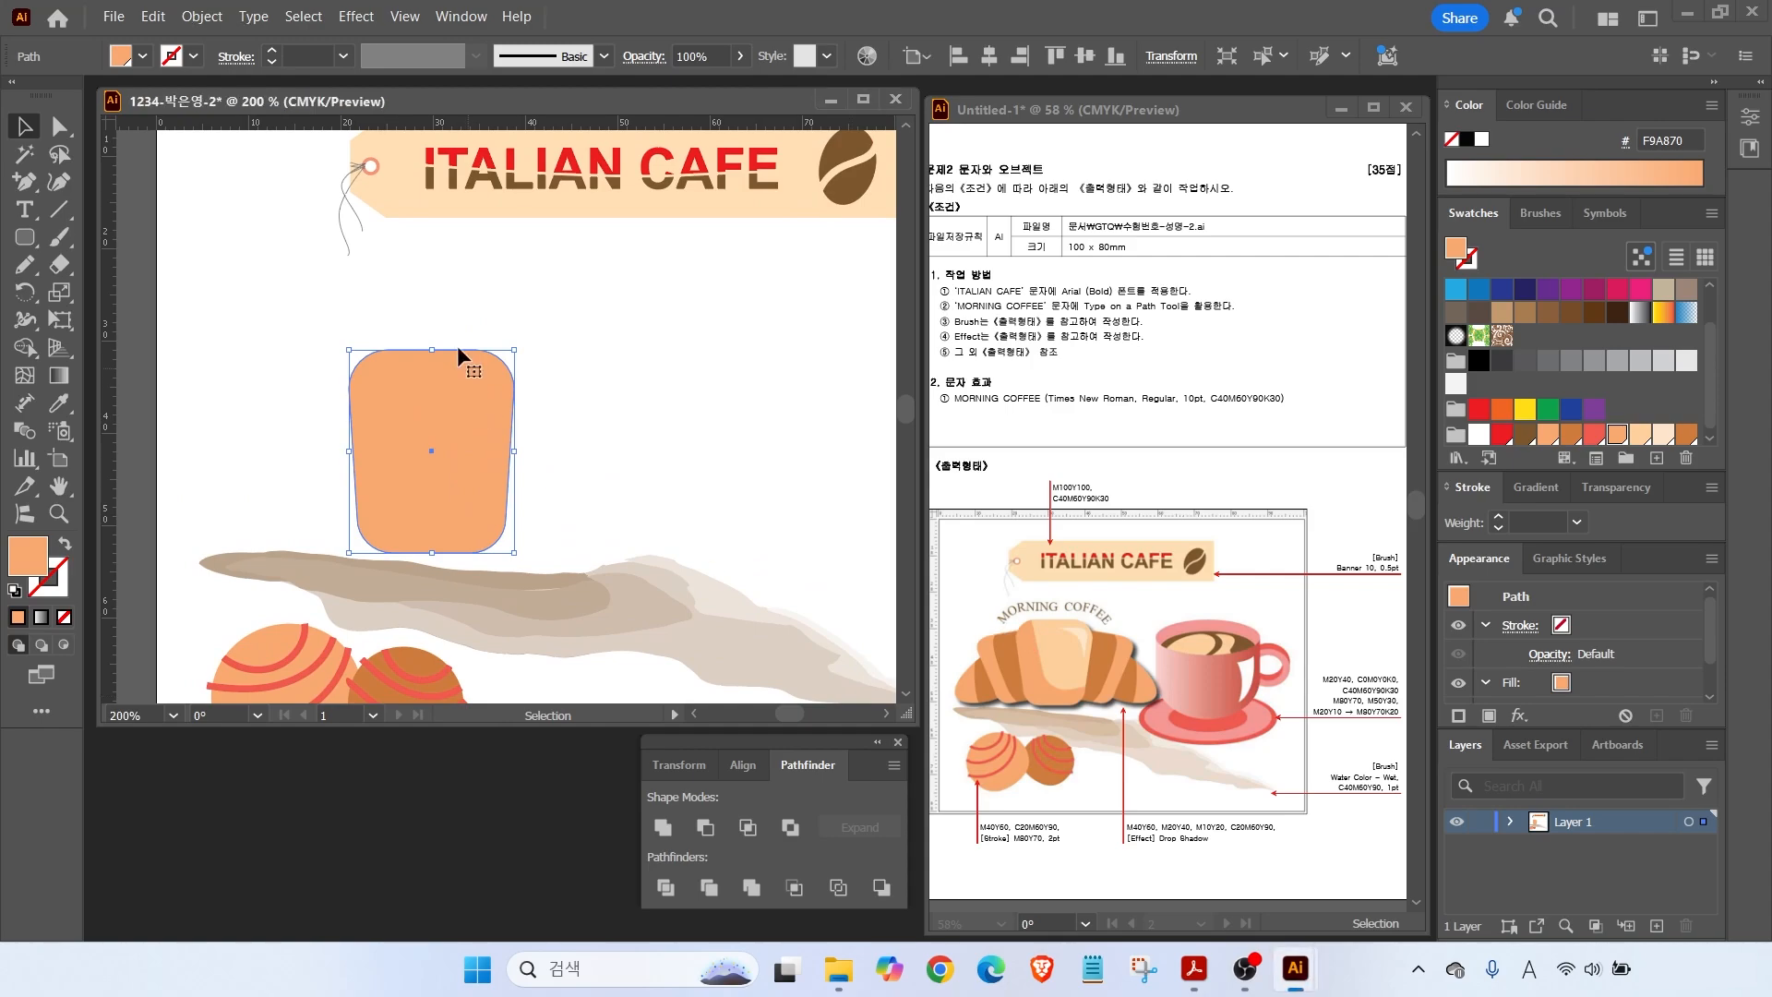
{"action": "left_click_drag", "start_coordinate": [25, 182], "coordinate": [88, 185]}
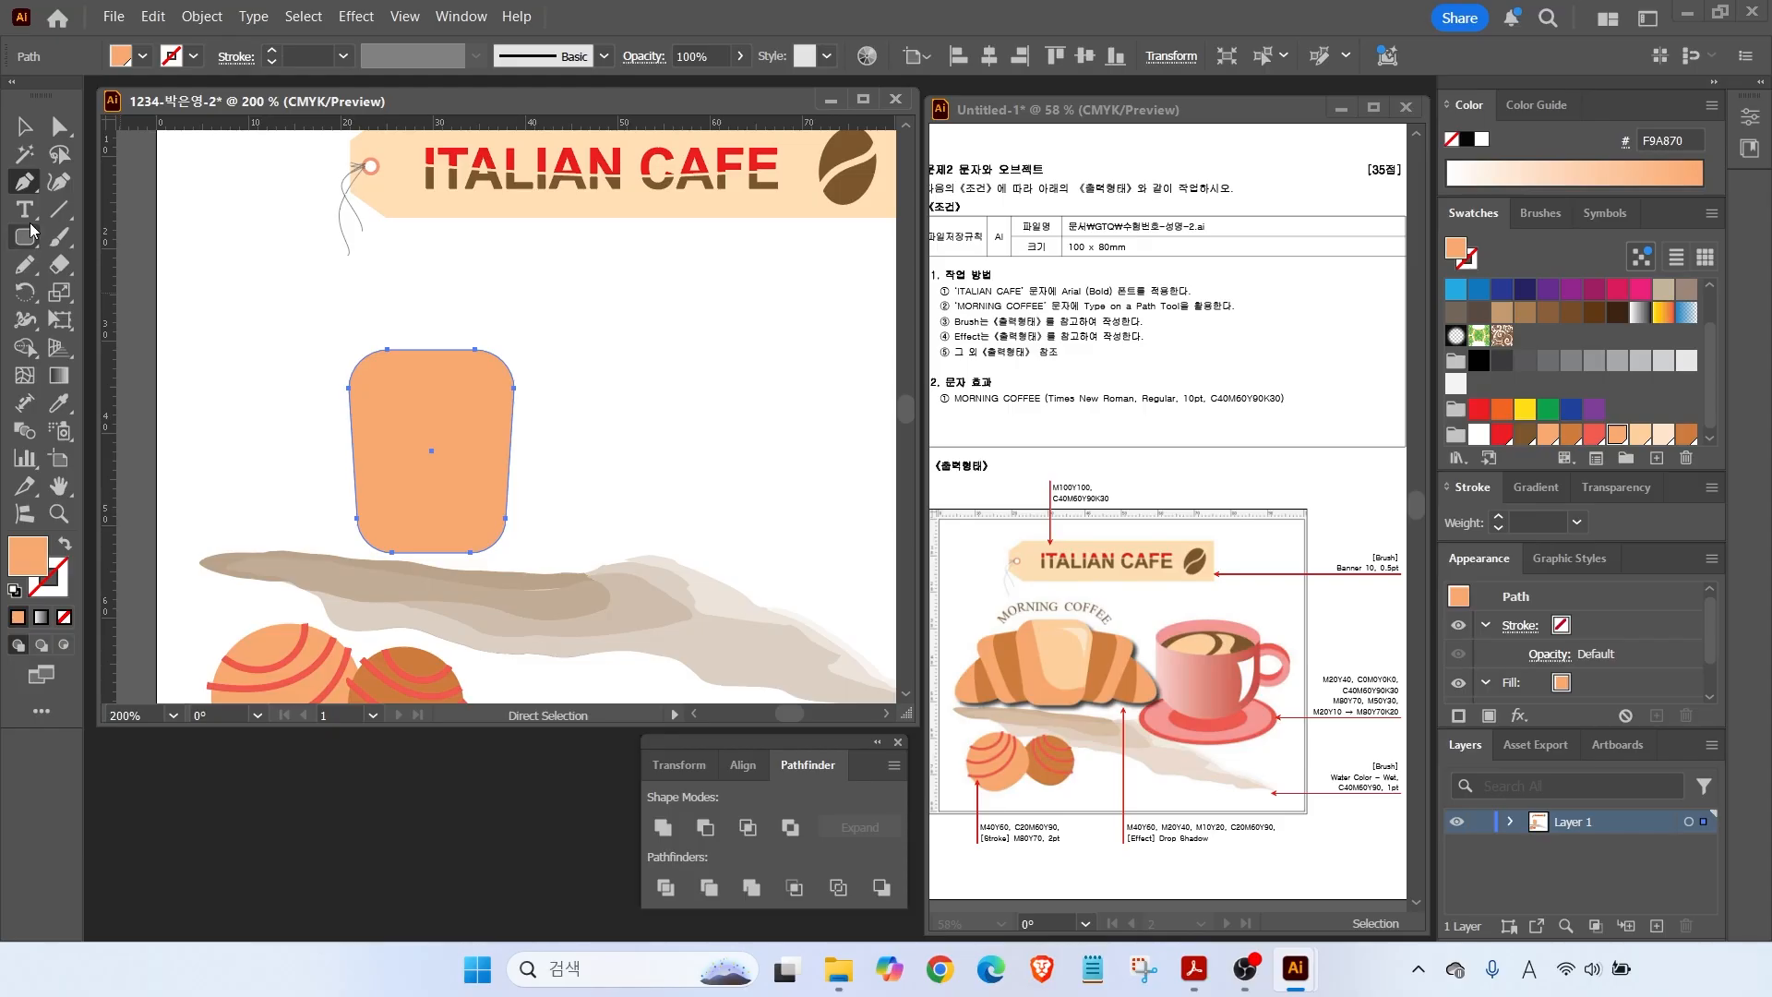
Pen-draw a curved line down through the cup and adjust its corner point.
{"action": "left_click", "coordinate": [25, 128]}
{"action": "left_click", "coordinate": [393, 305]}
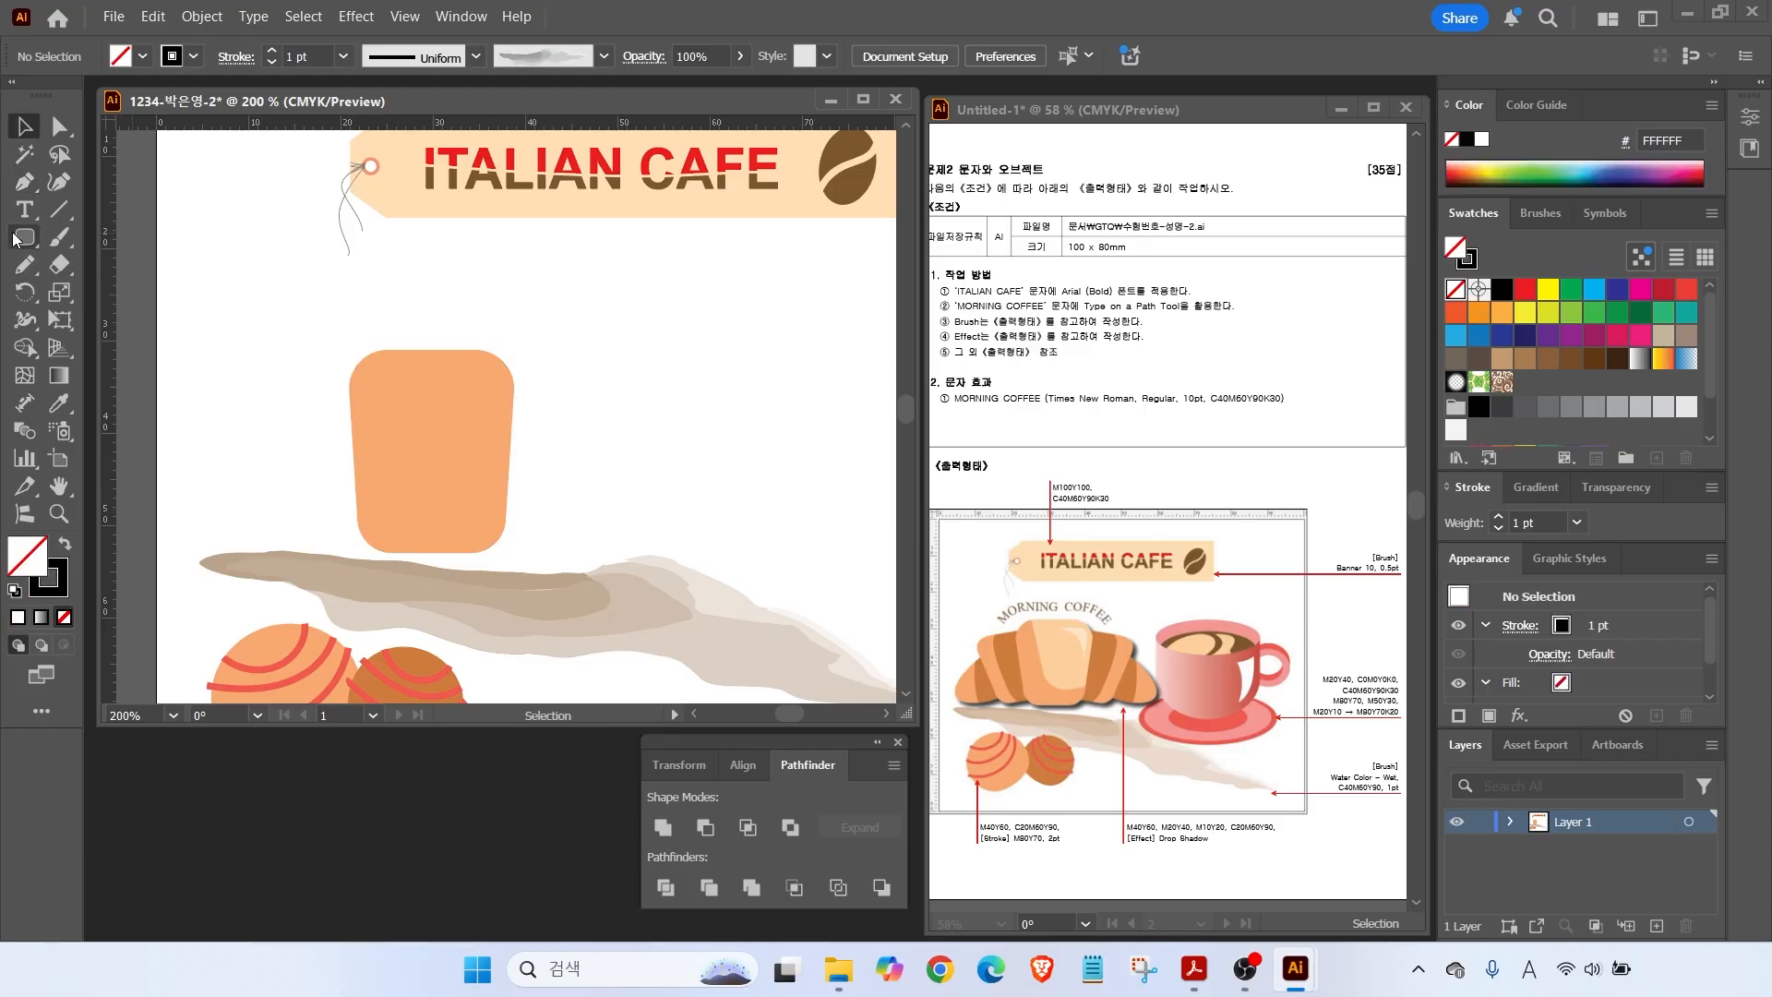
{"action": "left_click", "coordinate": [25, 182]}
{"action": "left_click", "coordinate": [407, 305]}
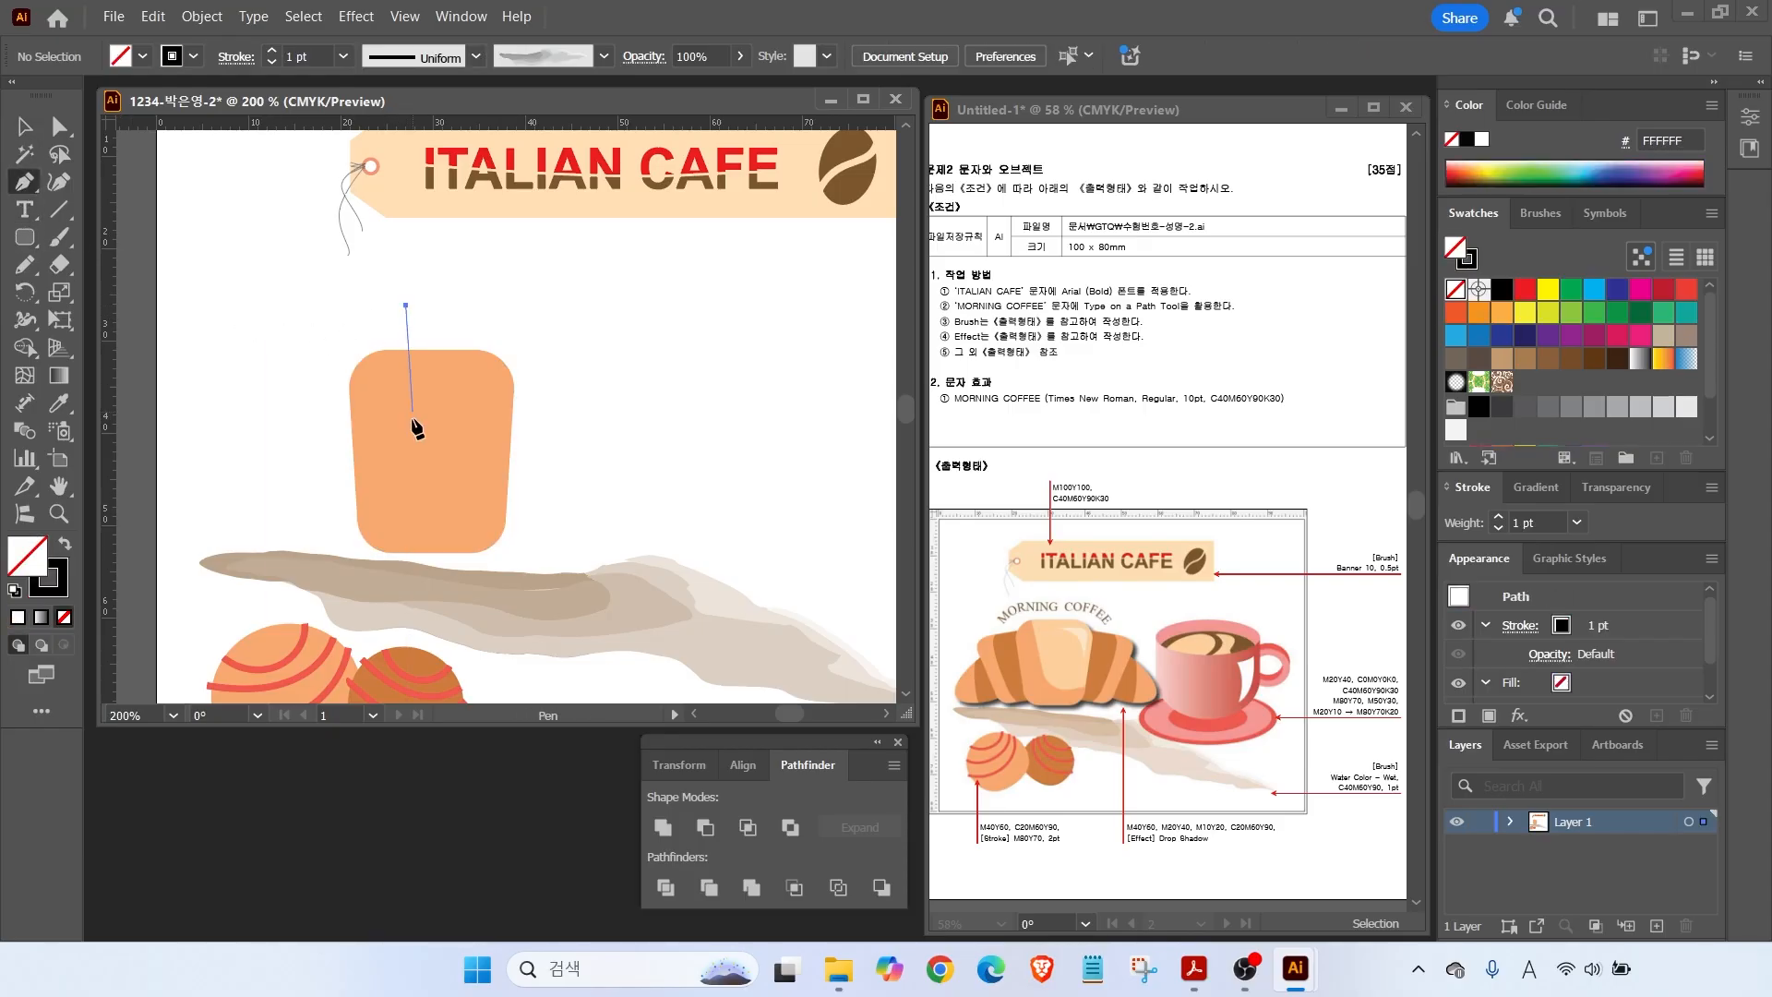
{"action": "left_click", "coordinate": [426, 459]}
{"action": "left_click_drag", "start_coordinate": [458, 503], "coordinate": [494, 505]}
{"action": "left_click", "coordinate": [538, 492]}
{"action": "left_click", "coordinate": [24, 127]}
{"action": "left_click_drag", "start_coordinate": [405, 313], "coordinate": [397, 328]}
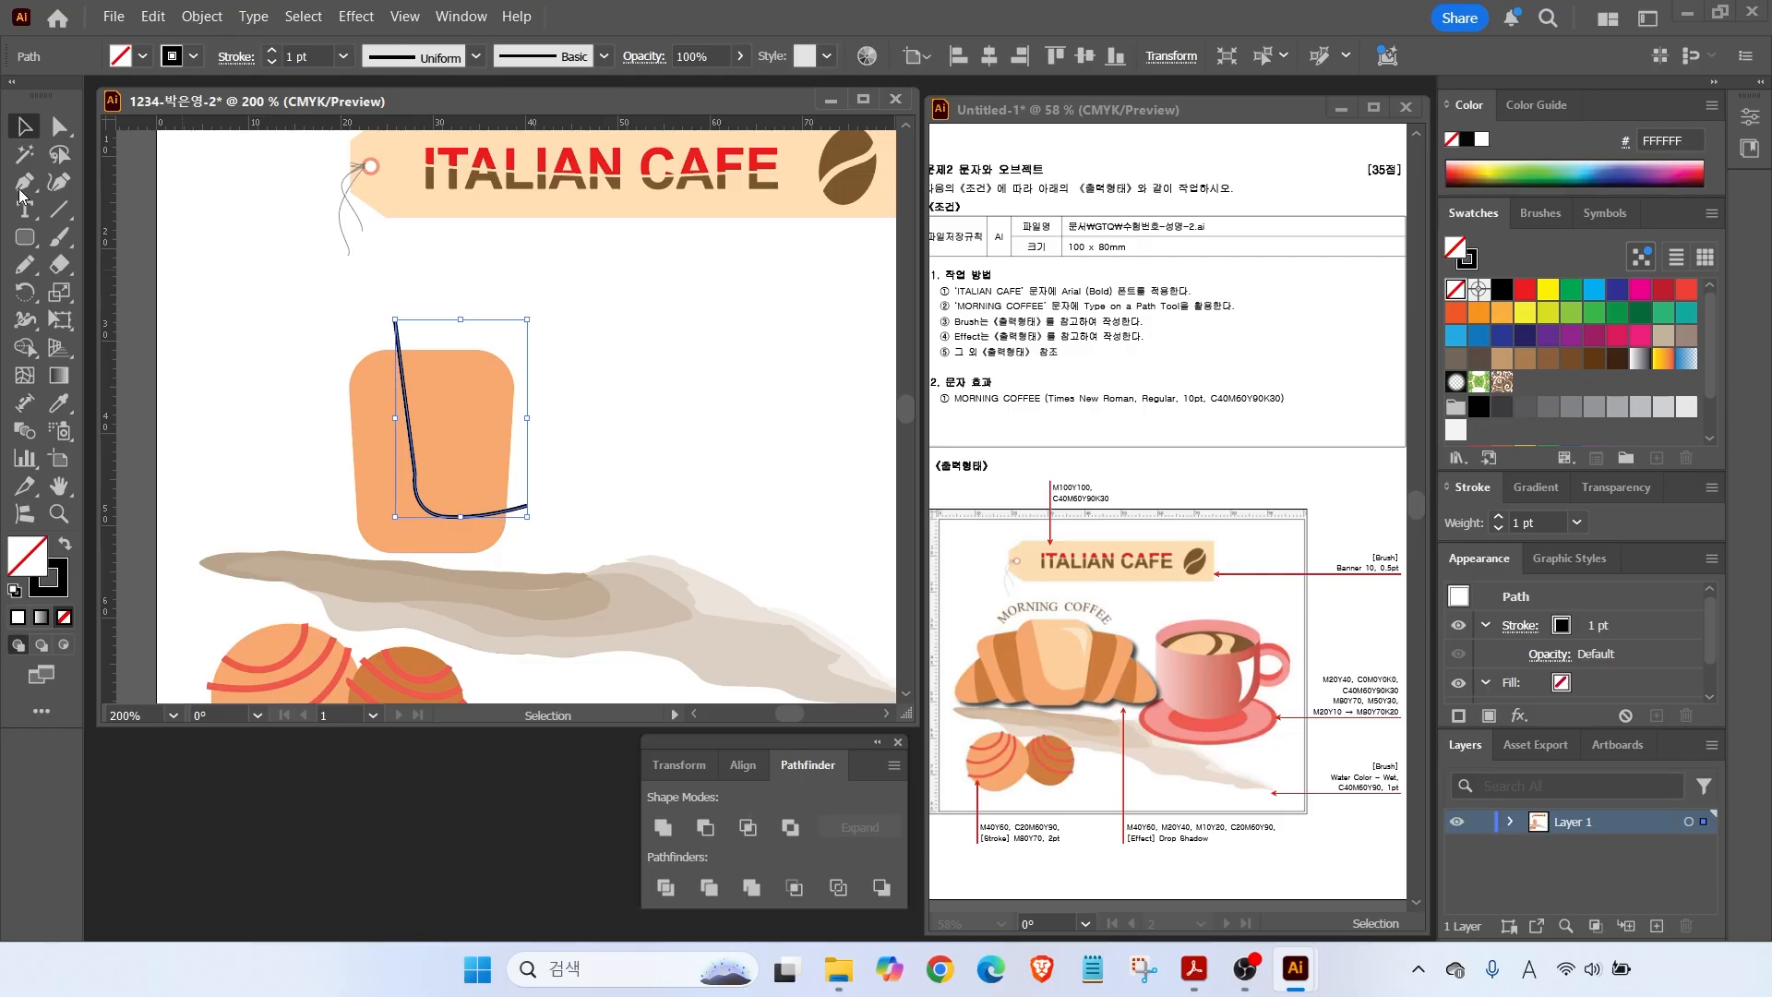
{"action": "left_click", "coordinate": [53, 132]}
{"action": "left_click_drag", "start_coordinate": [415, 503], "coordinate": [415, 509]}
{"action": "key", "text": "v"}
Divide the cup along the curve with Pathfinder Divide.
{"action": "left_click_drag", "start_coordinate": [301, 288], "coordinate": [476, 443]}
{"action": "left_click", "coordinate": [802, 772]}
{"action": "left_click", "coordinate": [666, 888]}
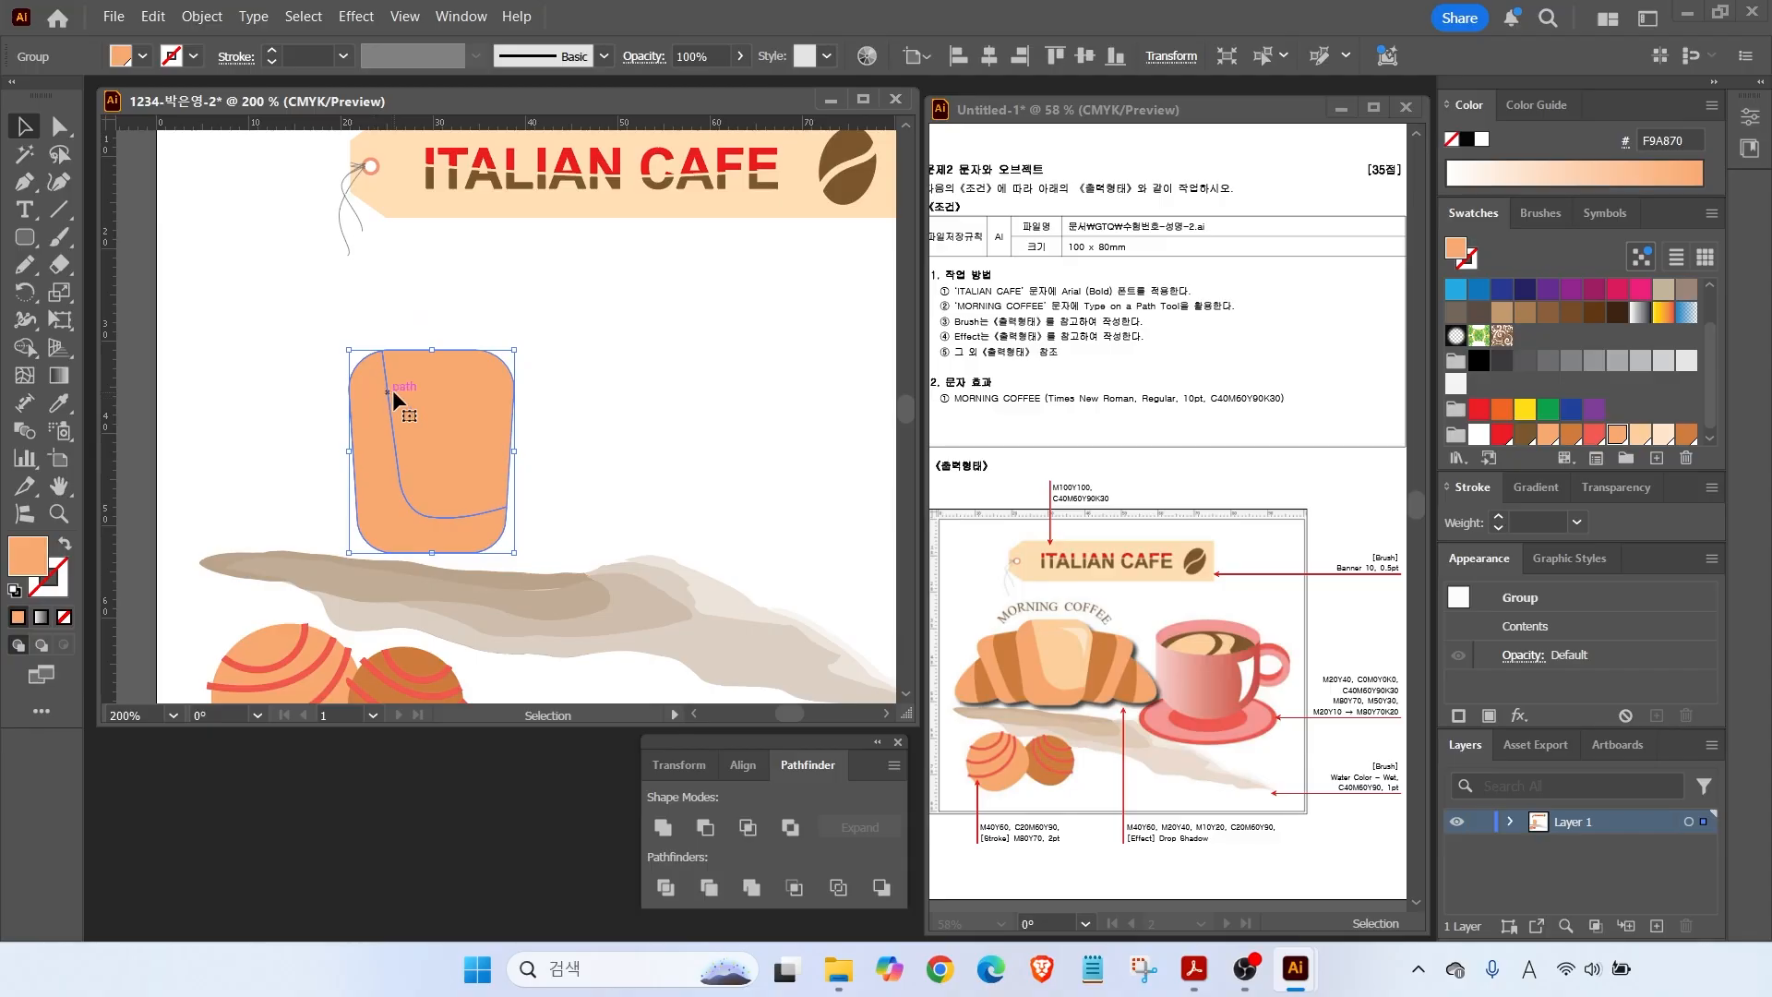
{"action": "left_click", "coordinate": [467, 309]}
Recolour the cup's inner piece lighter peach FED09E.
{"action": "left_click", "coordinate": [61, 125]}
{"action": "left_click", "coordinate": [446, 433]}
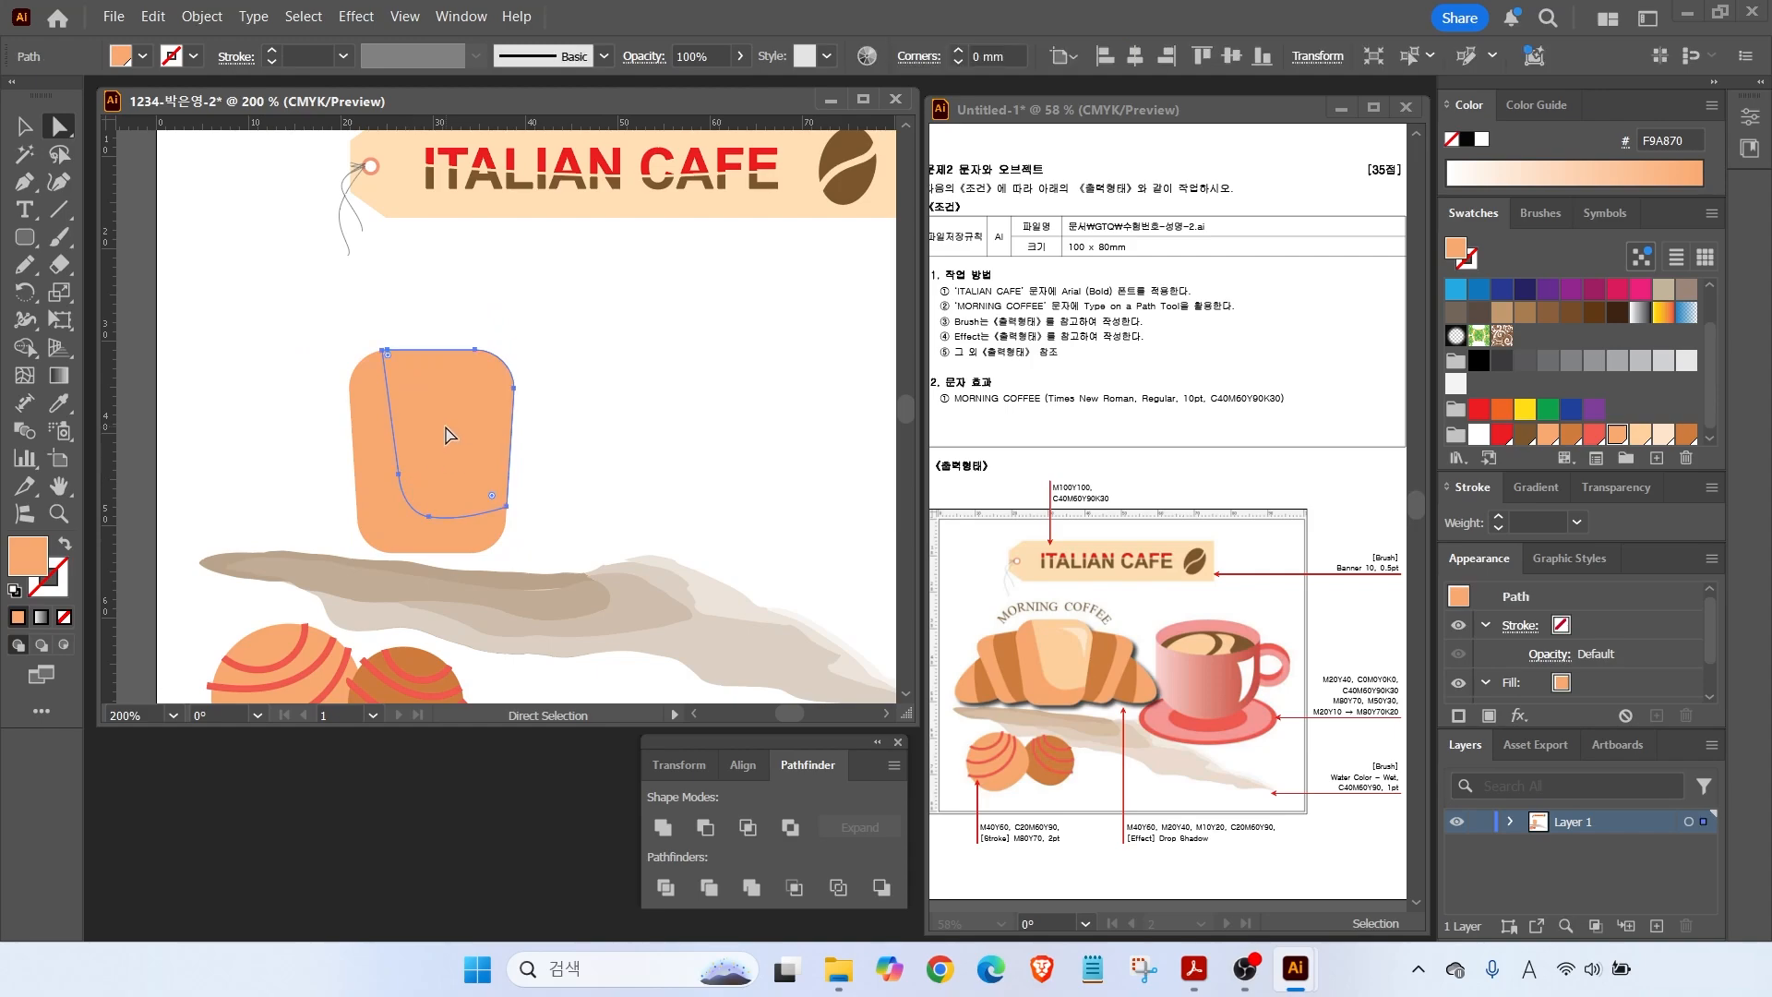
{"action": "left_click", "coordinate": [1641, 436]}
{"action": "left_click", "coordinate": [647, 489]}
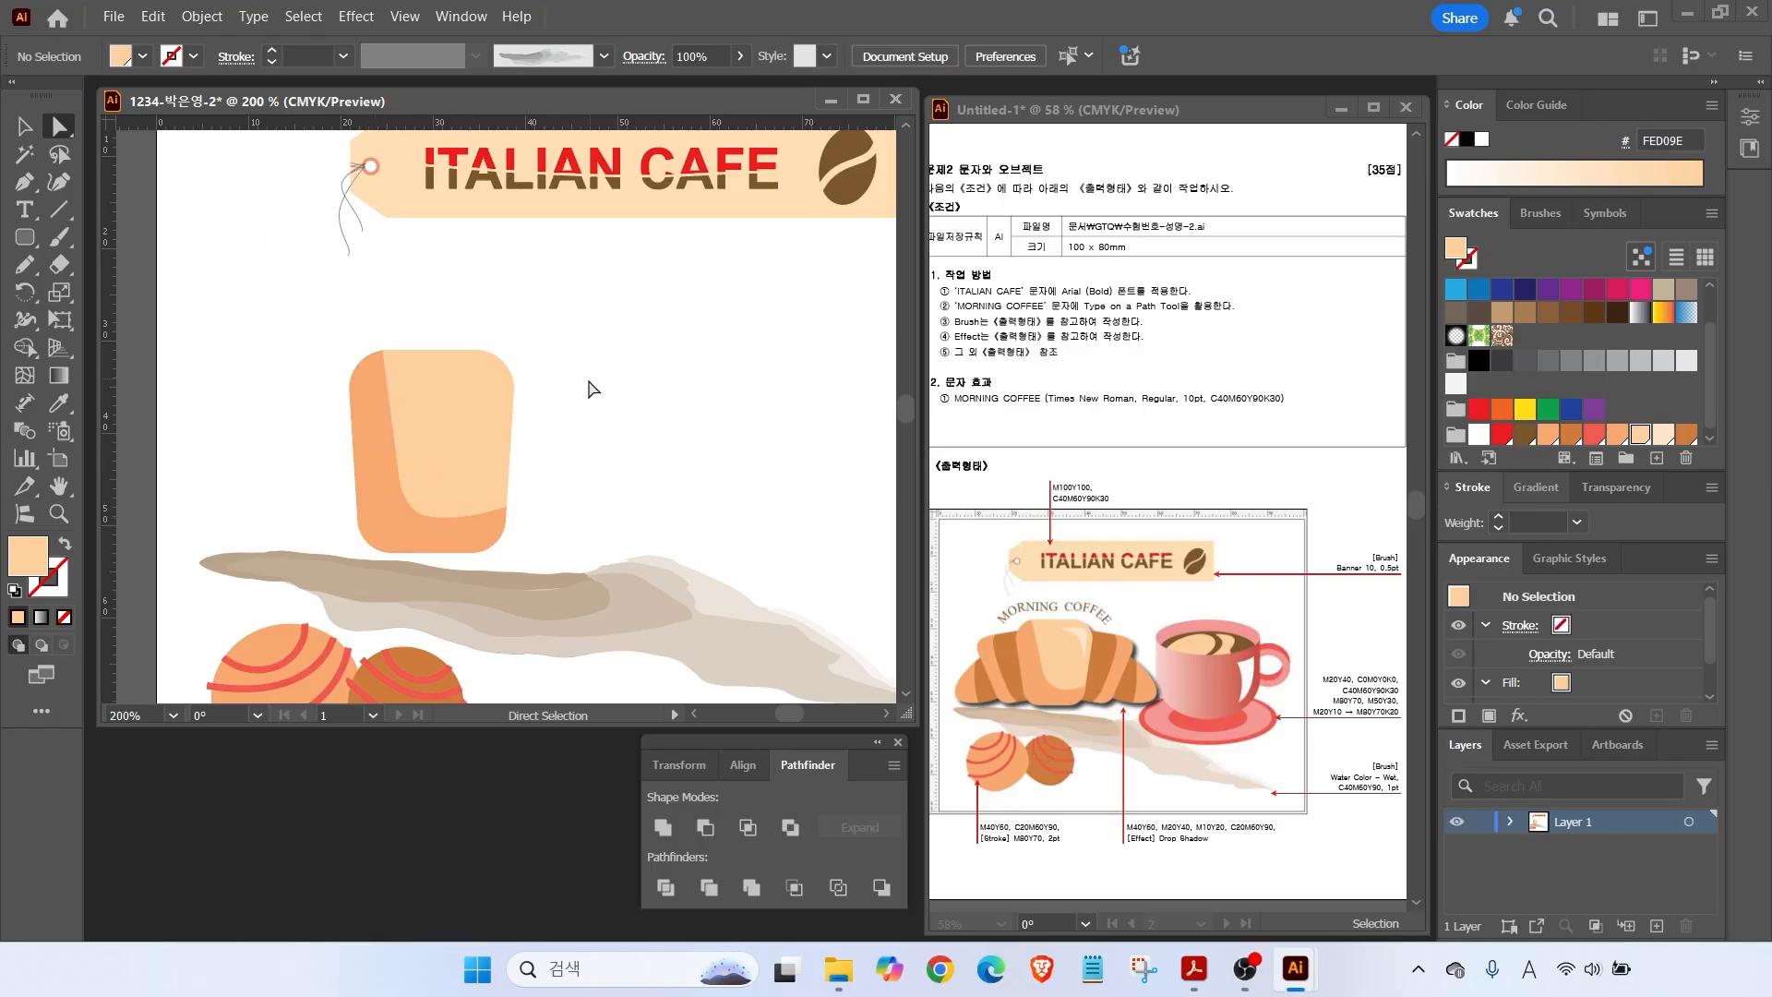
{"action": "left_click", "coordinate": [24, 182]}
Pen-draw a curved highlight along the cup's top right and fill it cream FFE6CB.
{"action": "left_click", "coordinate": [425, 367]}
{"action": "left_click_drag", "start_coordinate": [496, 374], "coordinate": [465, 379]}
{"action": "left_click", "coordinate": [496, 433]}
{"action": "left_click", "coordinate": [427, 367]}
{"action": "left_click", "coordinate": [1664, 435]}
{"action": "left_click", "coordinate": [56, 125]}
{"action": "left_click", "coordinate": [486, 391]}
{"action": "left_click", "coordinate": [280, 494]}
Draw a rounded rectangle left of the cup, filled orange F9A870.
{"action": "left_click", "coordinate": [24, 238]}
{"action": "left_click_drag", "start_coordinate": [250, 368], "coordinate": [374, 524]}
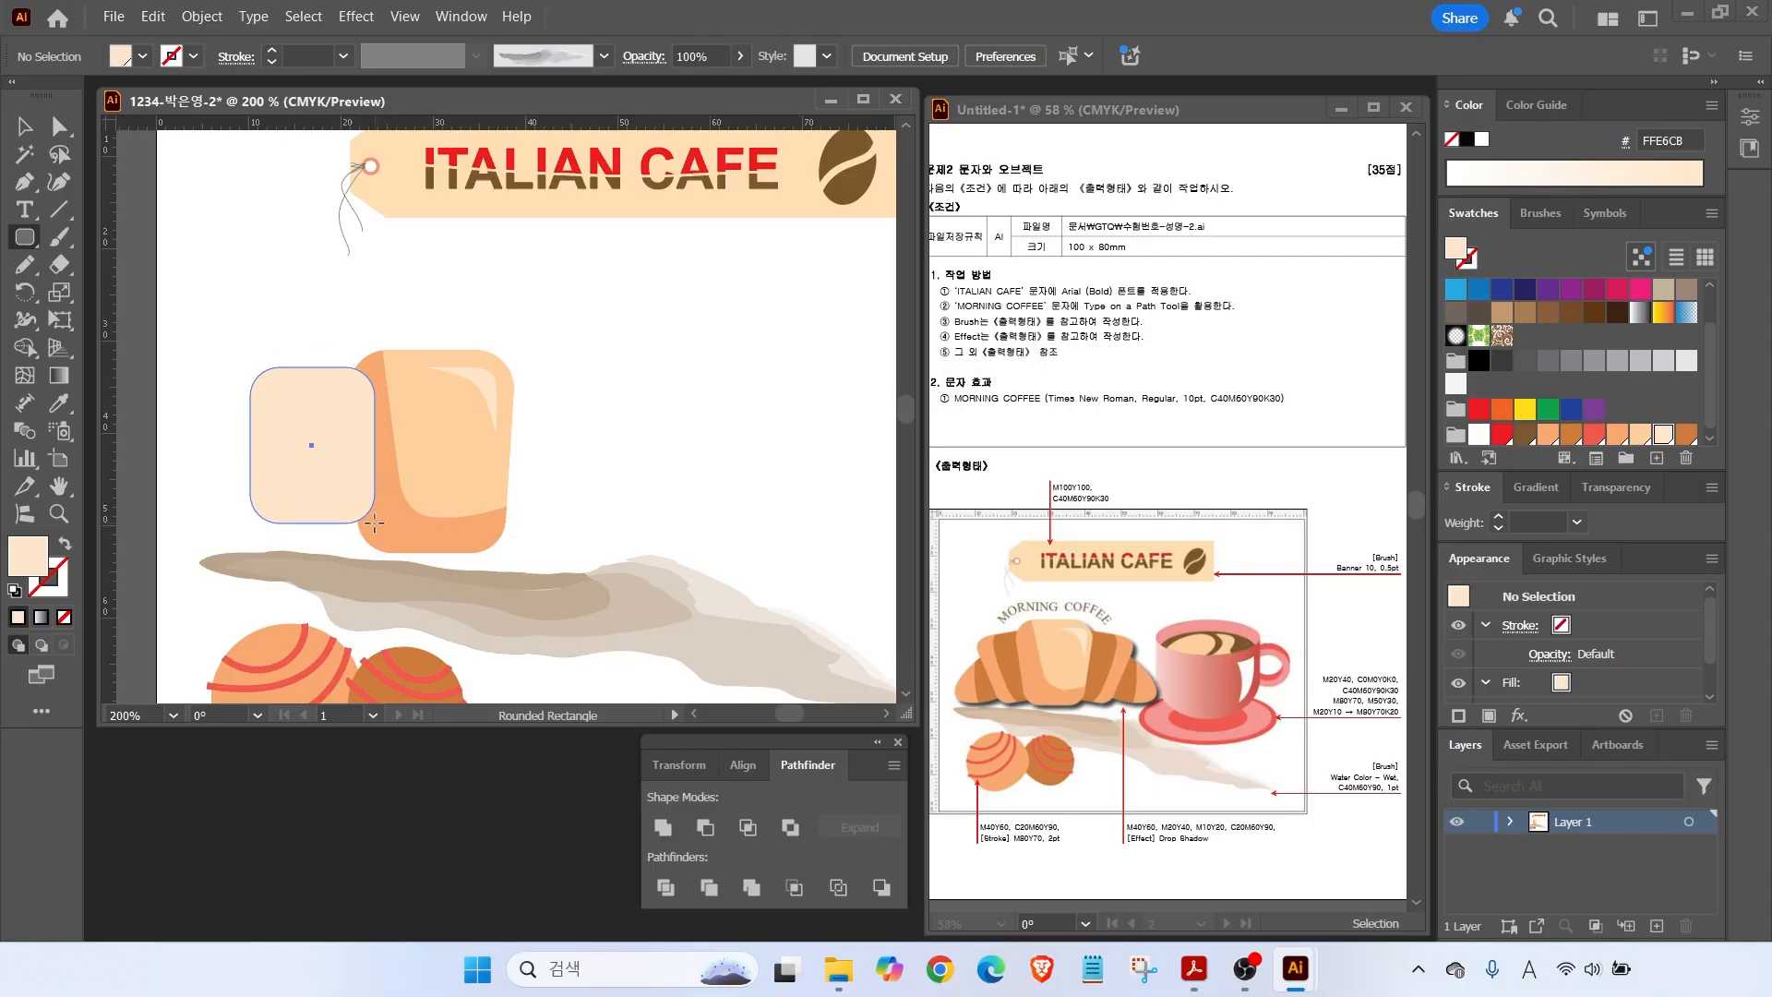
{"action": "left_click_drag", "start_coordinate": [374, 523], "coordinate": [375, 549]}
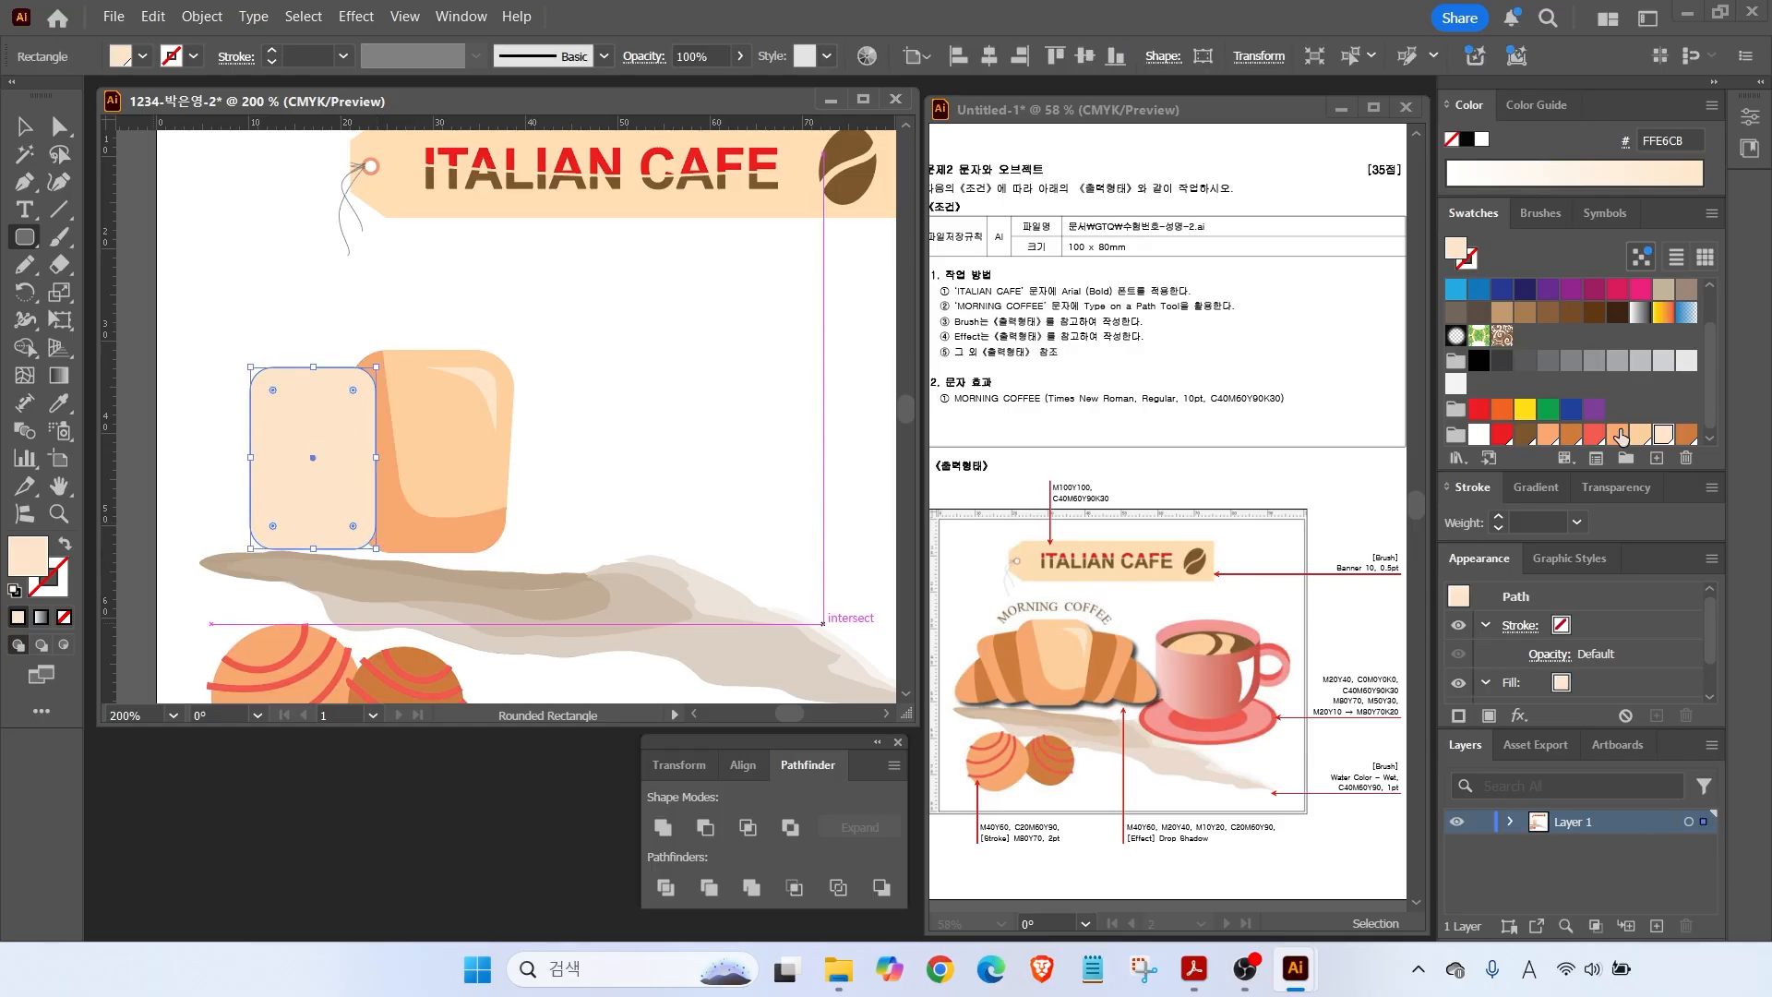
{"action": "left_click", "coordinate": [1618, 432]}
{"action": "key", "text": "v"}
{"action": "left_click_drag", "start_coordinate": [312, 412], "coordinate": [268, 396]}
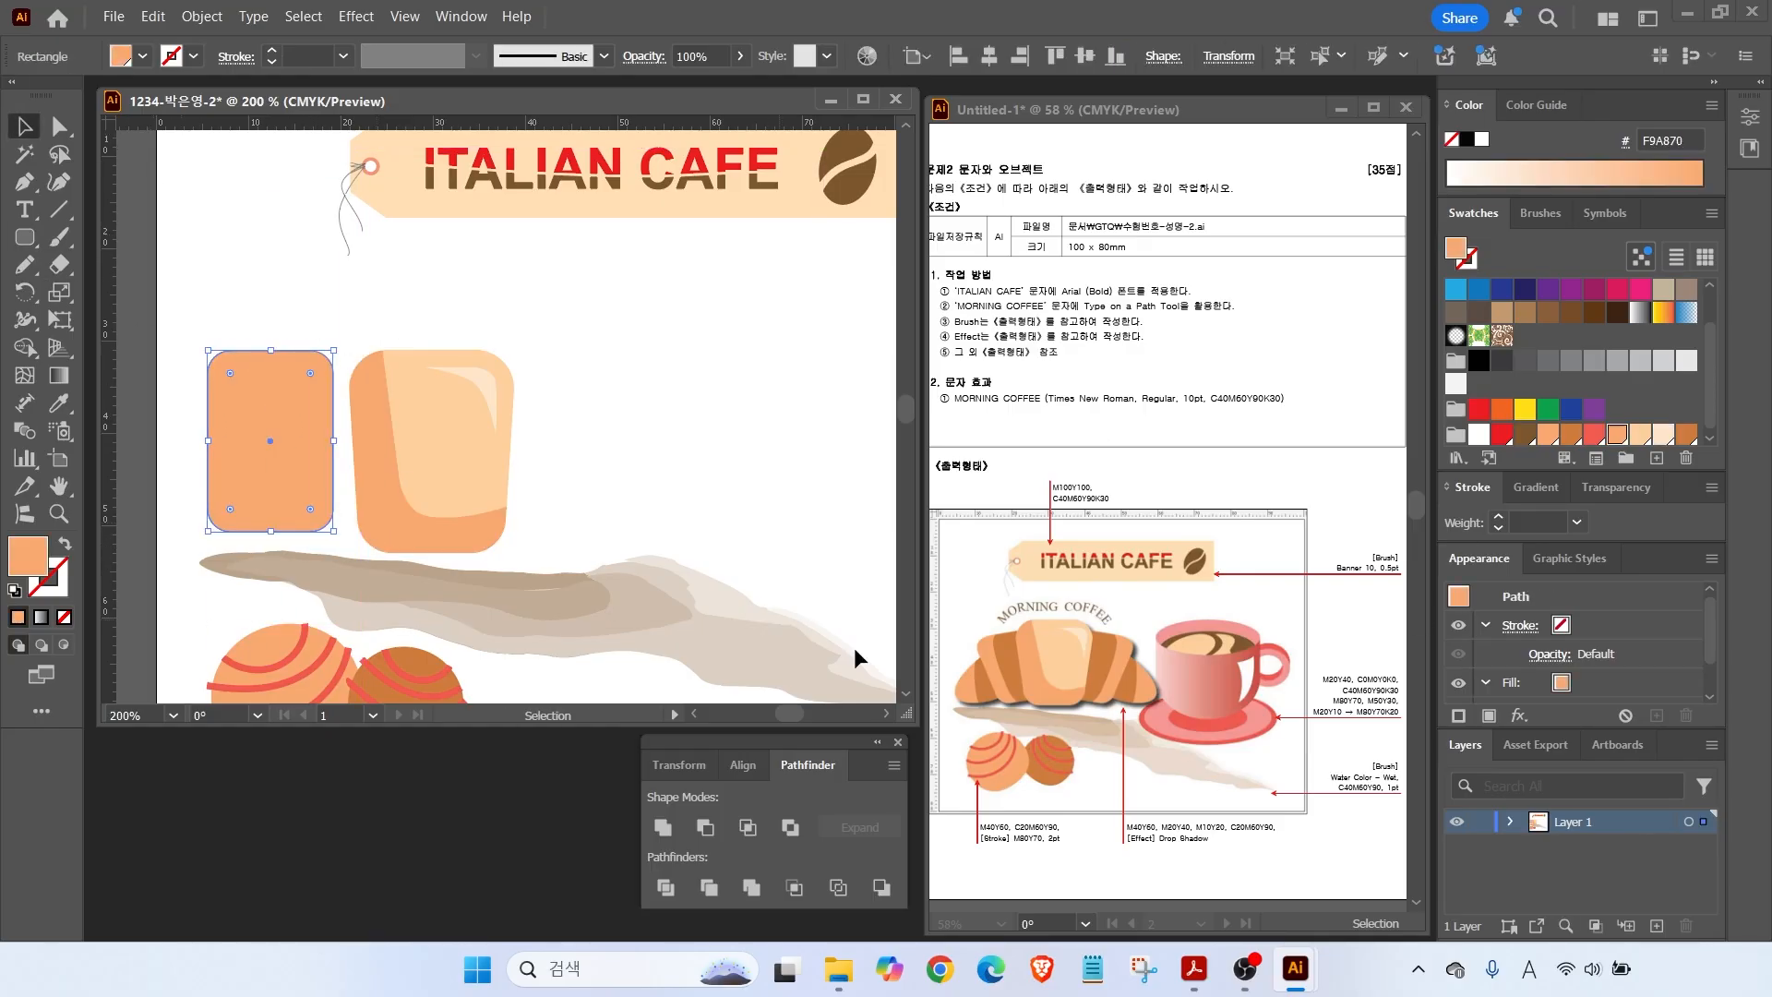
Slice the new rectangle into two pieces with the Knife tool.
{"action": "left_click", "coordinate": [60, 271]}
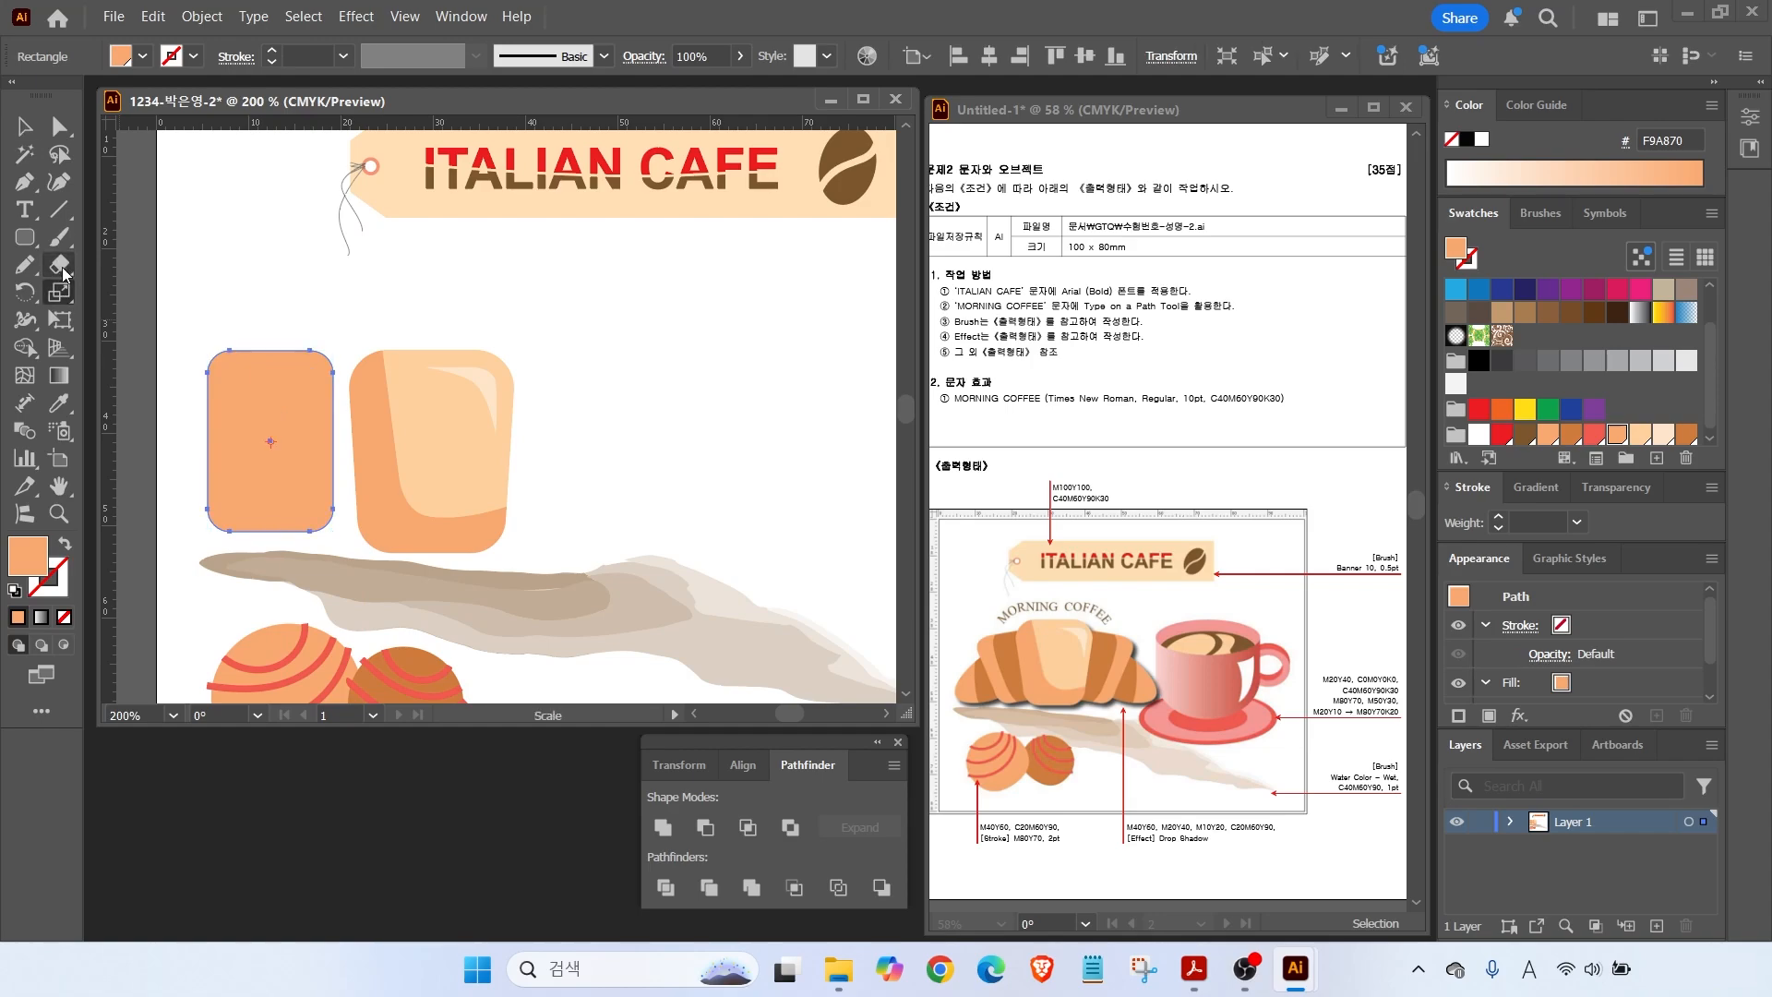
{"action": "right_click", "coordinate": [60, 269]}
{"action": "left_click", "coordinate": [155, 318]}
{"action": "mouse_move", "coordinate": [269, 279]}
{"action": "left_mouse_down"}
{"action": "mouse_move", "coordinate": [241, 443]}
{"action": "mouse_move", "coordinate": [260, 550]}
{"action": "left_mouse_up"}
{"action": "key", "text": "v"}
Recolour the right piece brown CD7B3B and tilt both pieces clockwise.
{"action": "left_click", "coordinate": [199, 324]}
{"action": "left_click", "coordinate": [285, 403]}
{"action": "left_click", "coordinate": [1687, 434]}
{"action": "left_click_drag", "start_coordinate": [199, 323], "coordinate": [348, 443]}
{"action": "right_click", "coordinate": [347, 443]}
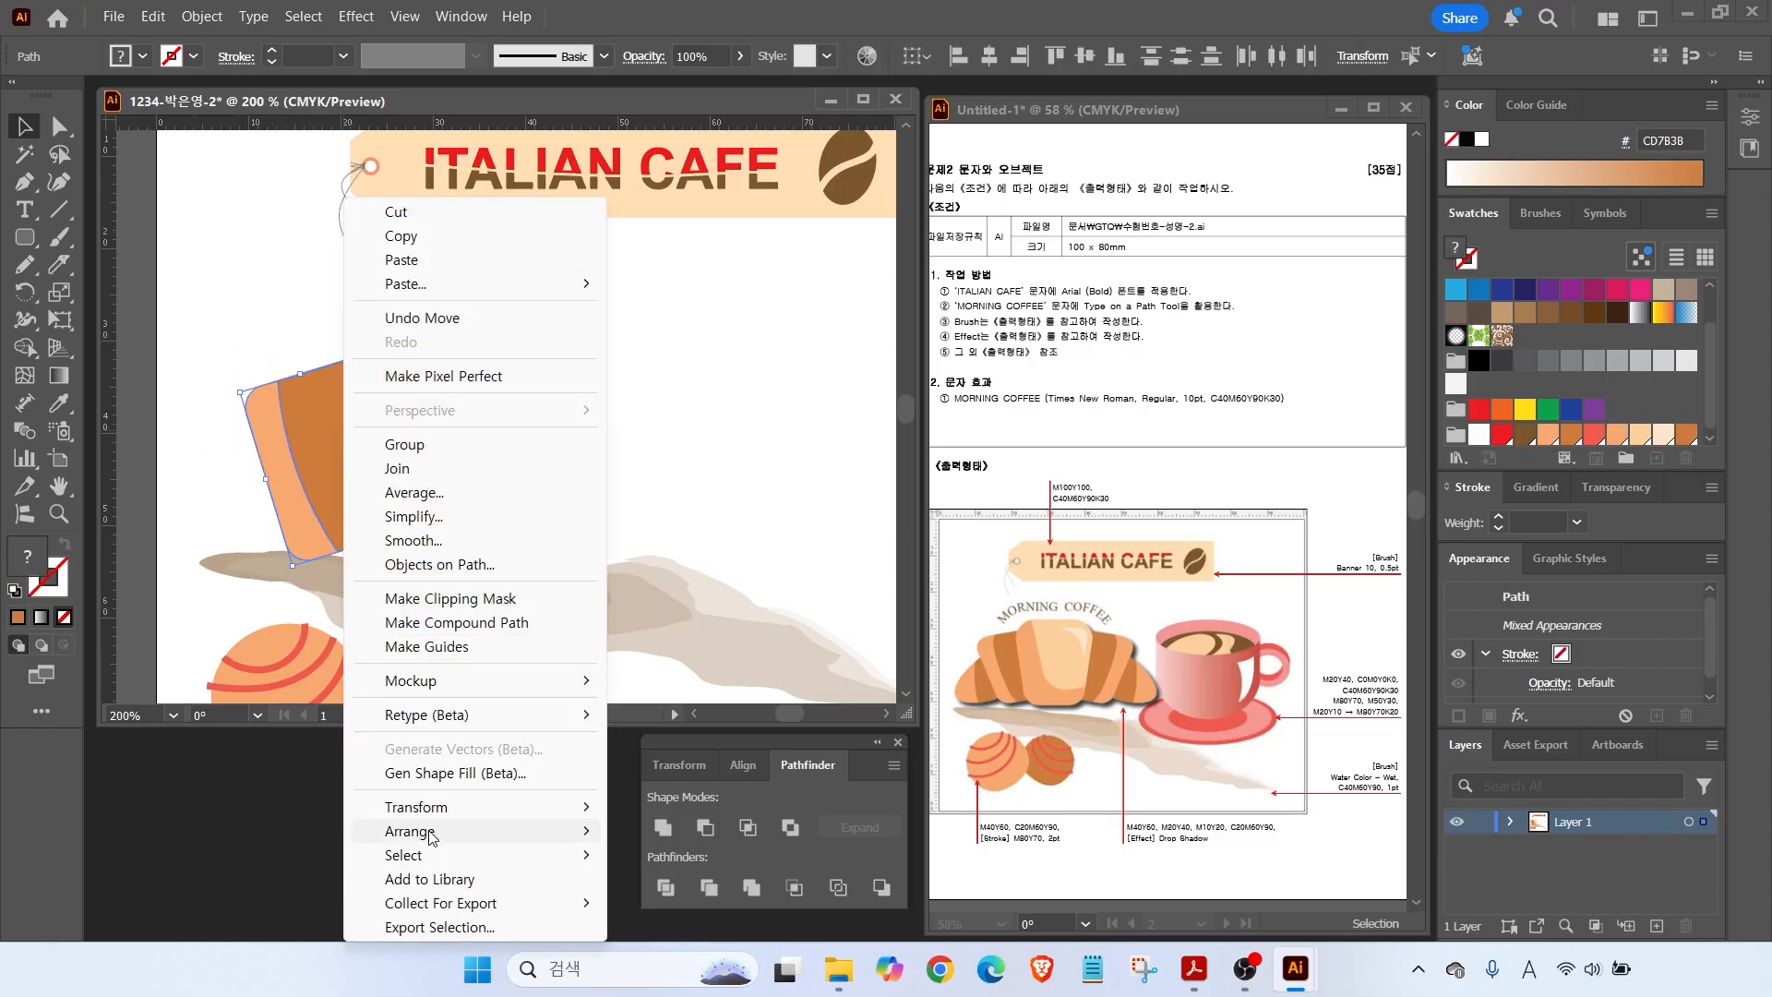
Send the tilted pieces behind the cup, shorten them, and draw an ellipse over them.
{"action": "mouse_move", "coordinate": [431, 836]}
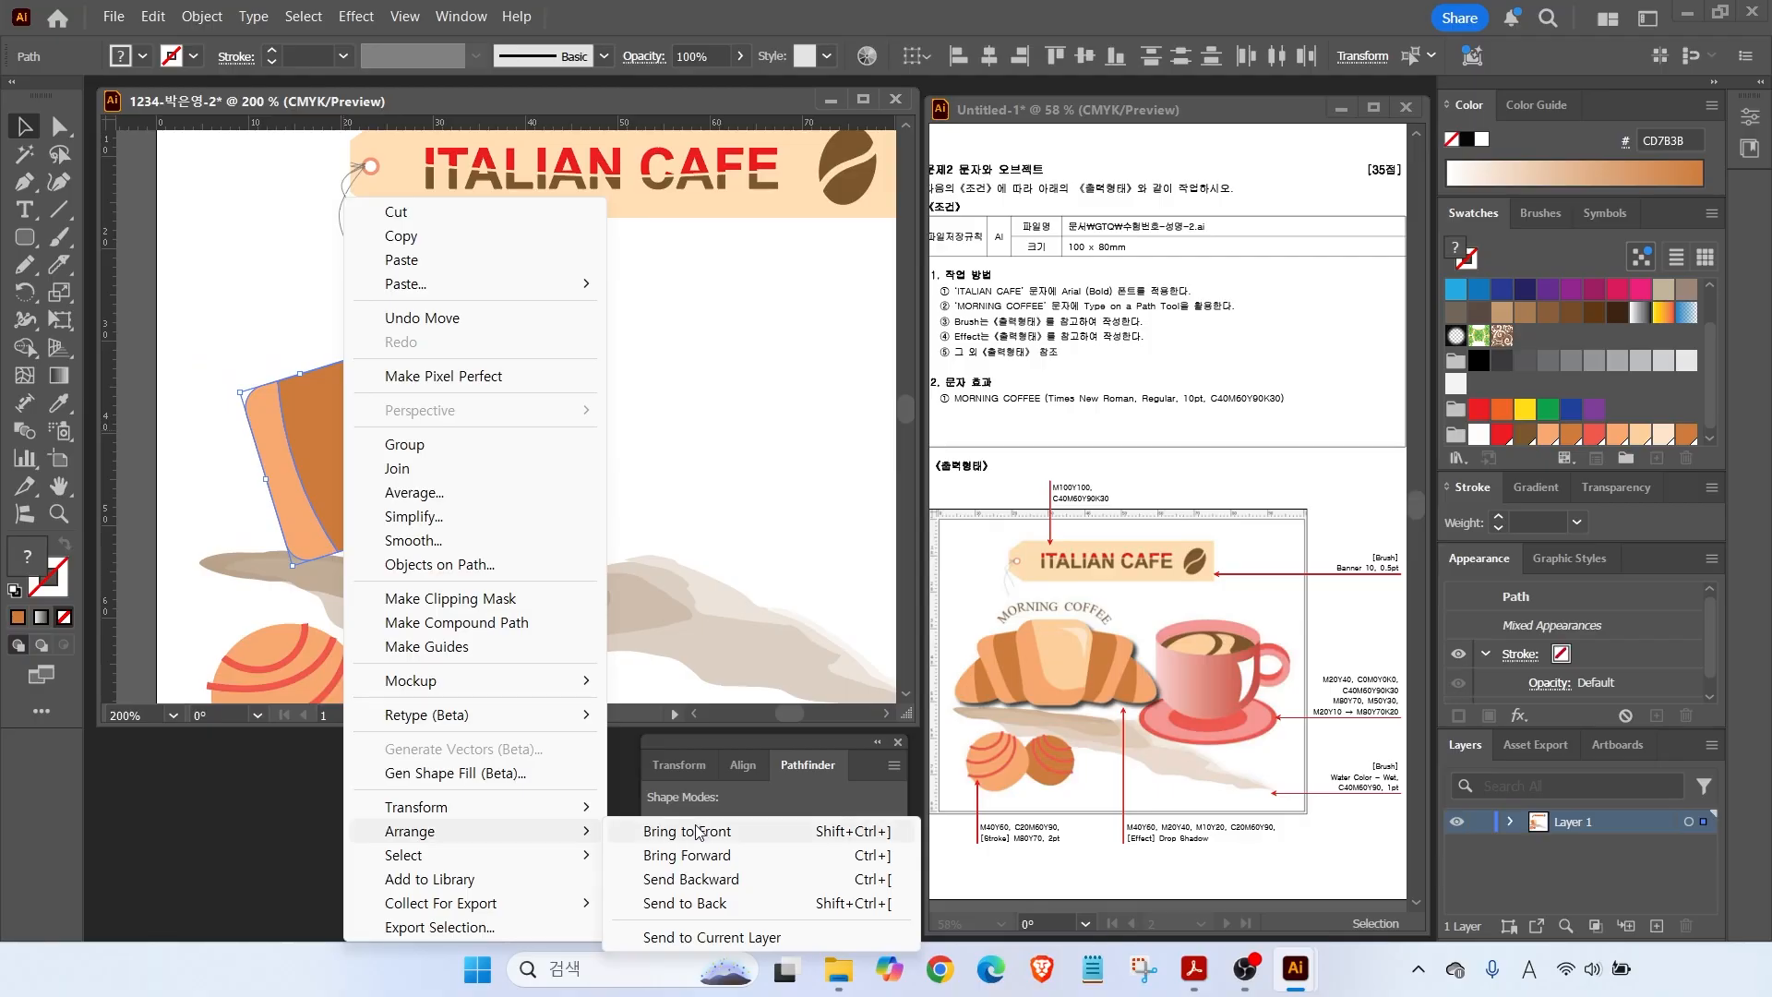
{"action": "left_click", "coordinate": [690, 903]}
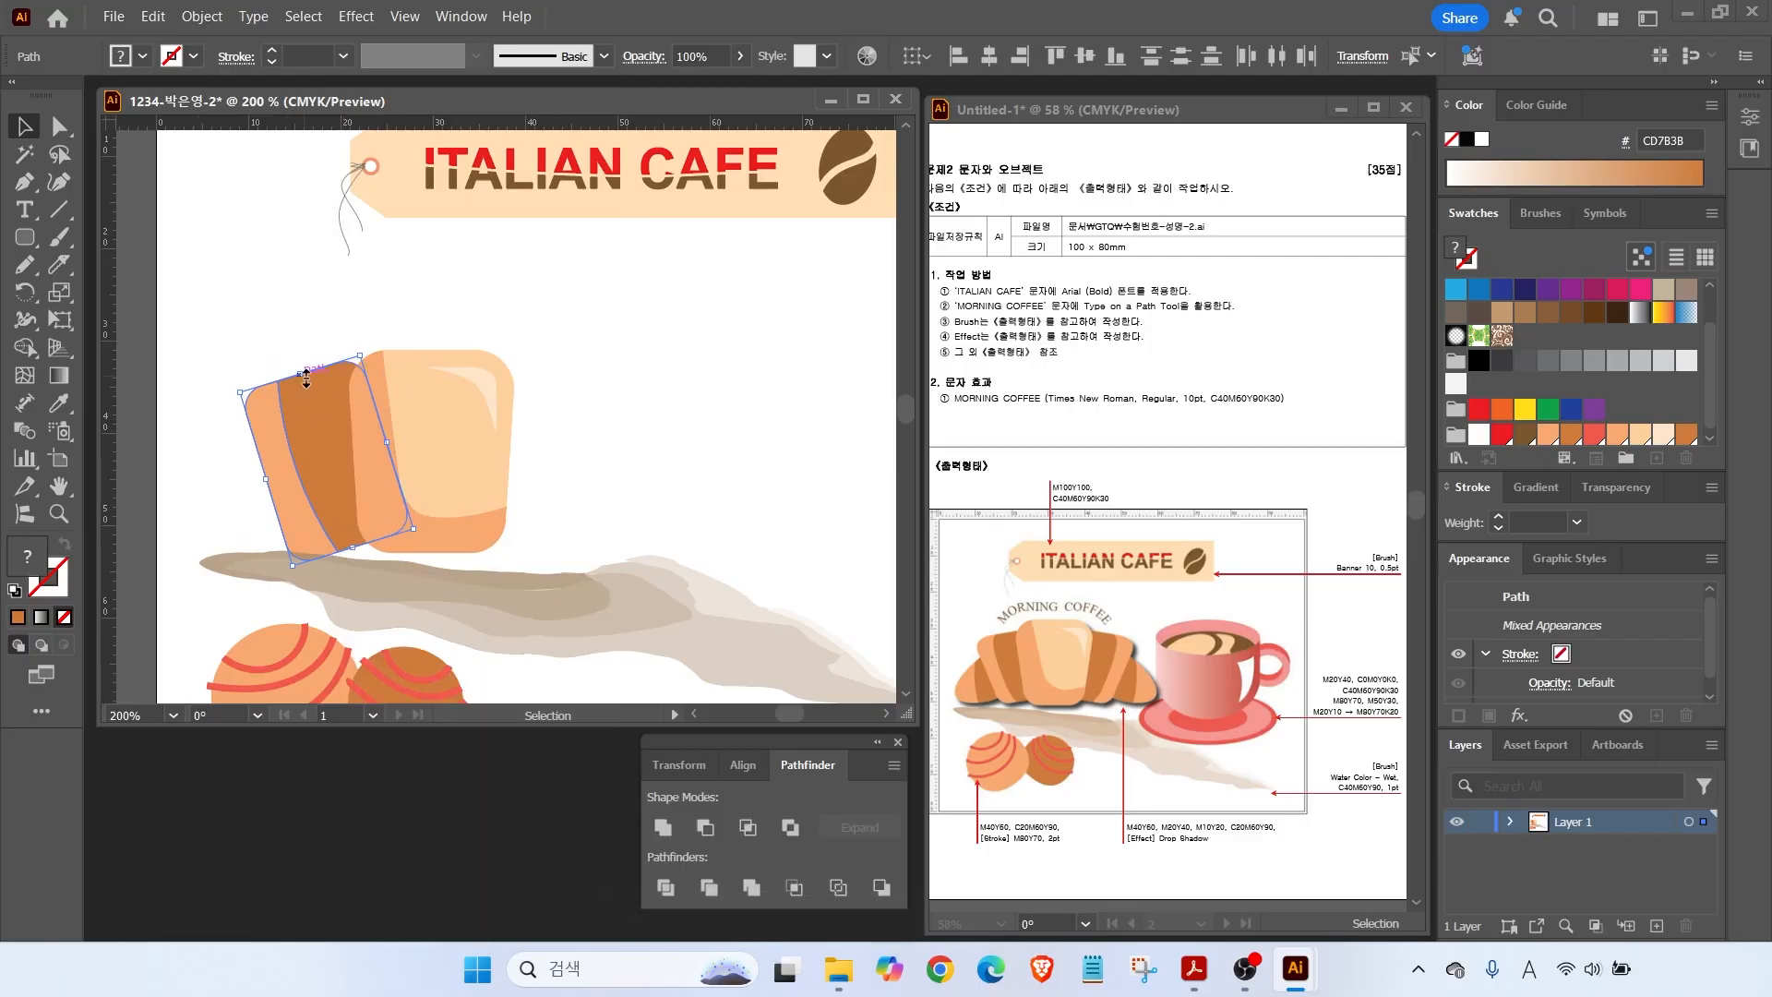
{"action": "left_click_drag", "start_coordinate": [24, 237], "coordinate": [101, 262]}
{"action": "left_click_drag", "start_coordinate": [196, 438], "coordinate": [388, 551]}
{"action": "key", "text": "v"}
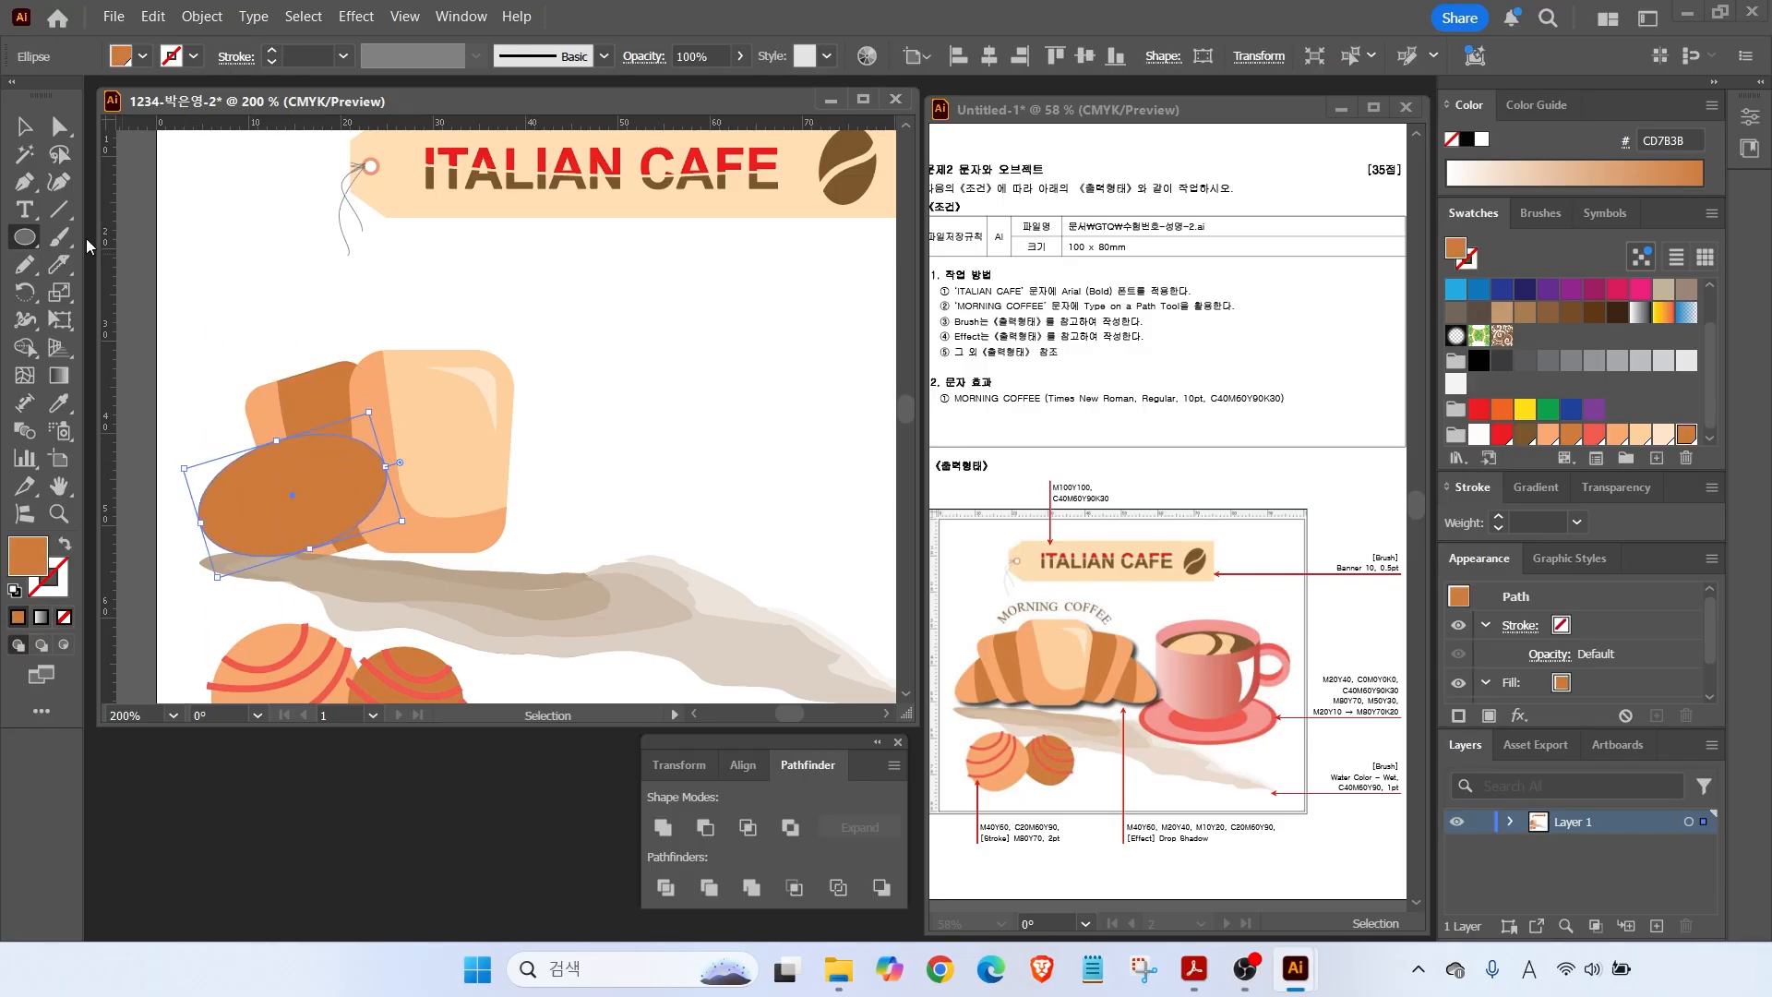
{"action": "left_click", "coordinate": [301, 386]}
{"action": "left_click_drag", "start_coordinate": [301, 383], "coordinate": [305, 395]}
{"action": "left_click", "coordinate": [240, 507]}
{"action": "left_click_drag", "start_coordinate": [240, 506], "coordinate": [229, 509]}
Send the ellipse behind the other pieces and fill it light orange F9A870.
{"action": "right_click", "coordinate": [311, 465]}
{"action": "mouse_move", "coordinate": [380, 832]}
{"action": "left_click", "coordinate": [657, 904]}
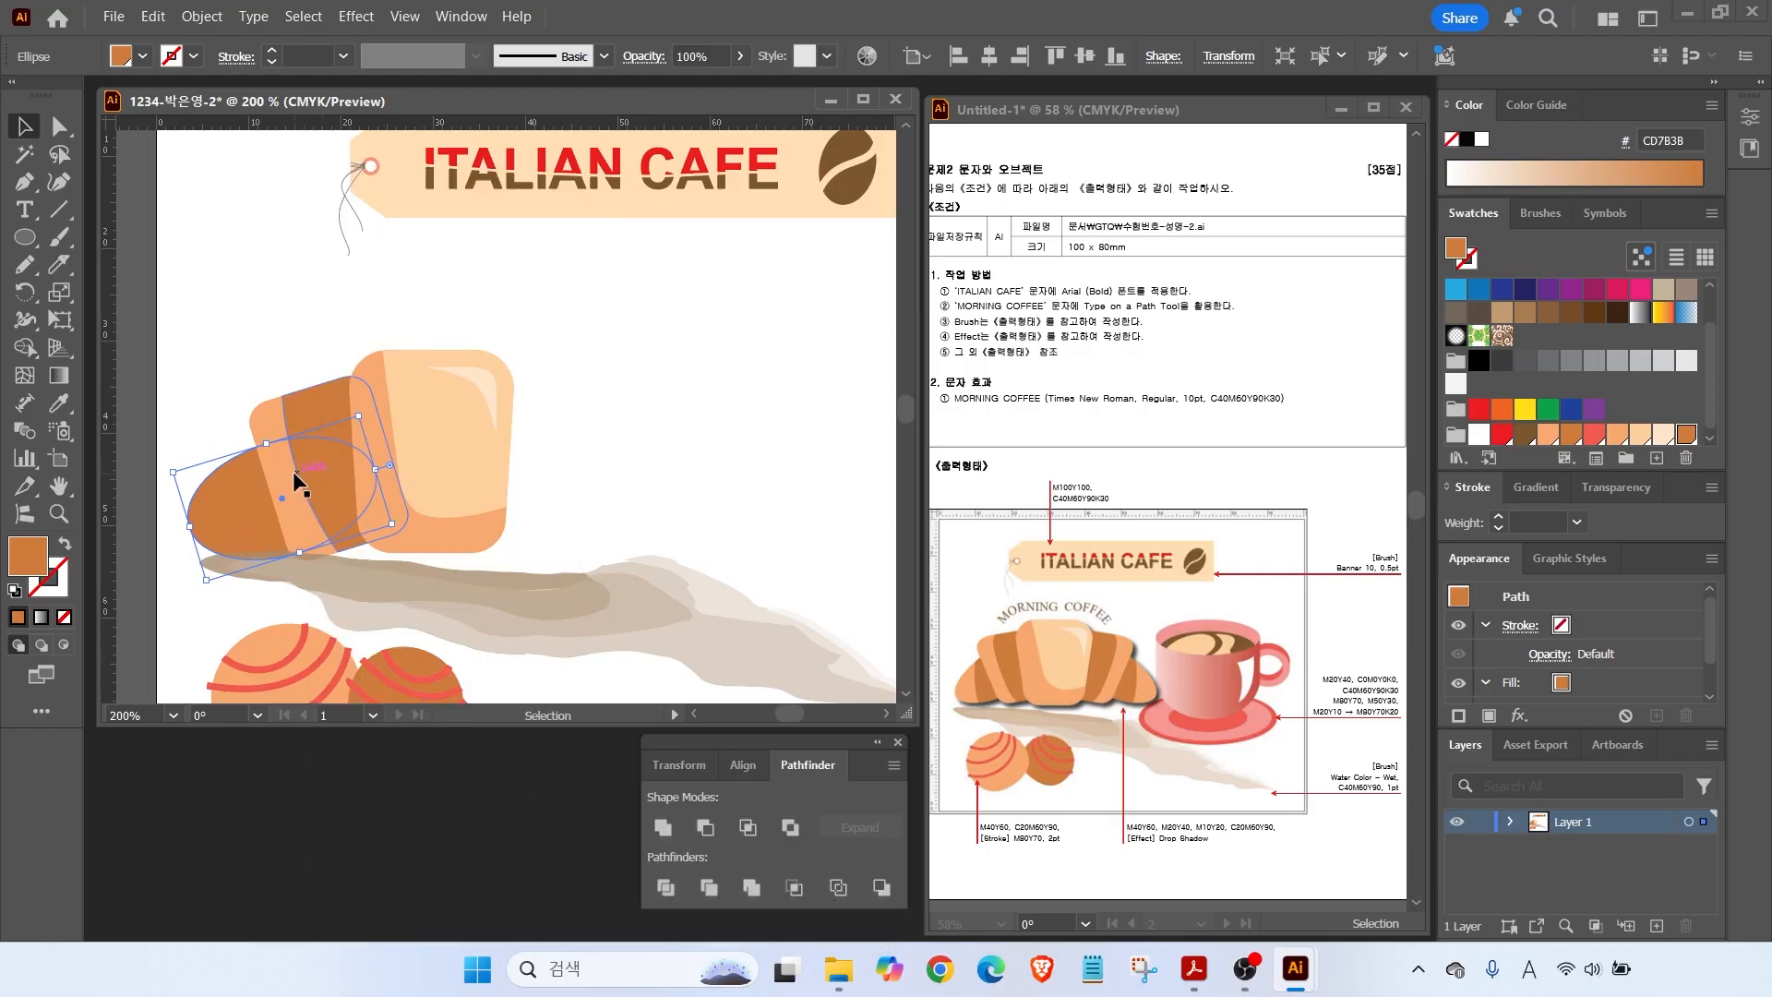
{"action": "left_click", "coordinate": [1616, 436]}
Knife-cut the ellipse vertically and colour its right half darker orange CD7B3B.
{"action": "left_click", "coordinate": [59, 265]}
{"action": "left_click_drag", "start_coordinate": [223, 429], "coordinate": [241, 631]}
{"action": "left_click", "coordinate": [25, 126]}
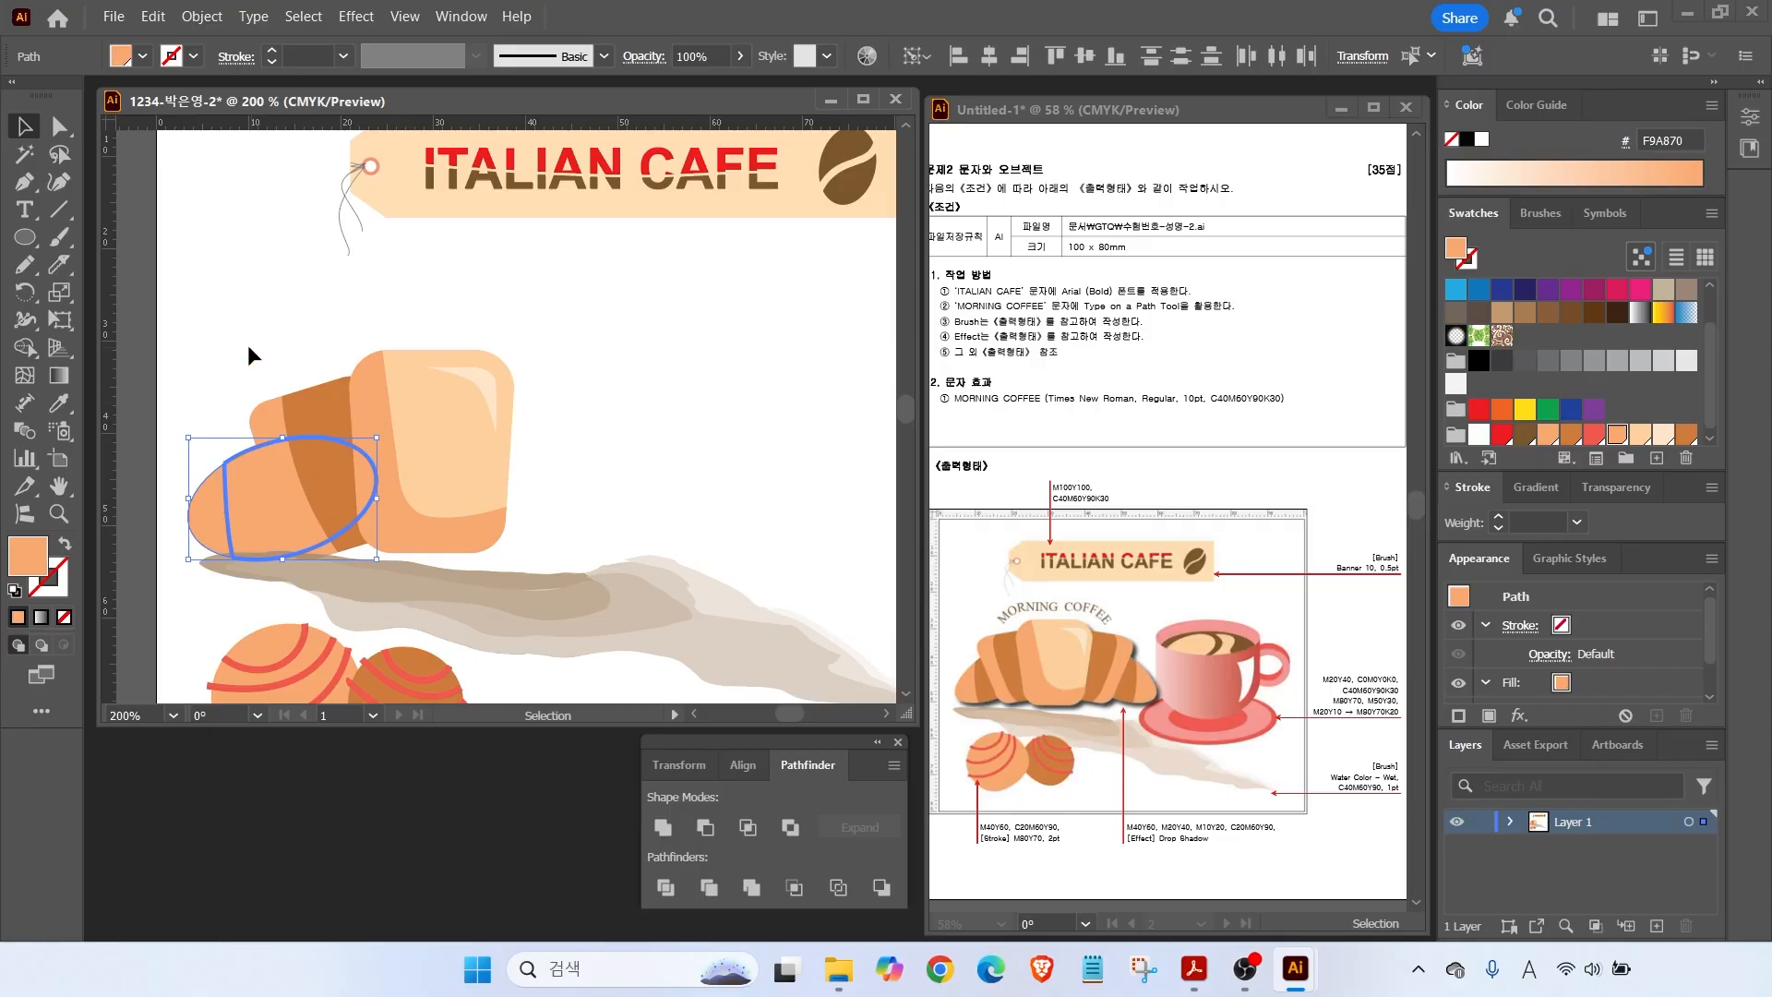
{"action": "left_click", "coordinate": [248, 348]}
{"action": "left_click", "coordinate": [267, 512]}
{"action": "left_click", "coordinate": [1687, 437]}
{"action": "left_click_drag", "start_coordinate": [229, 341], "coordinate": [308, 495]}
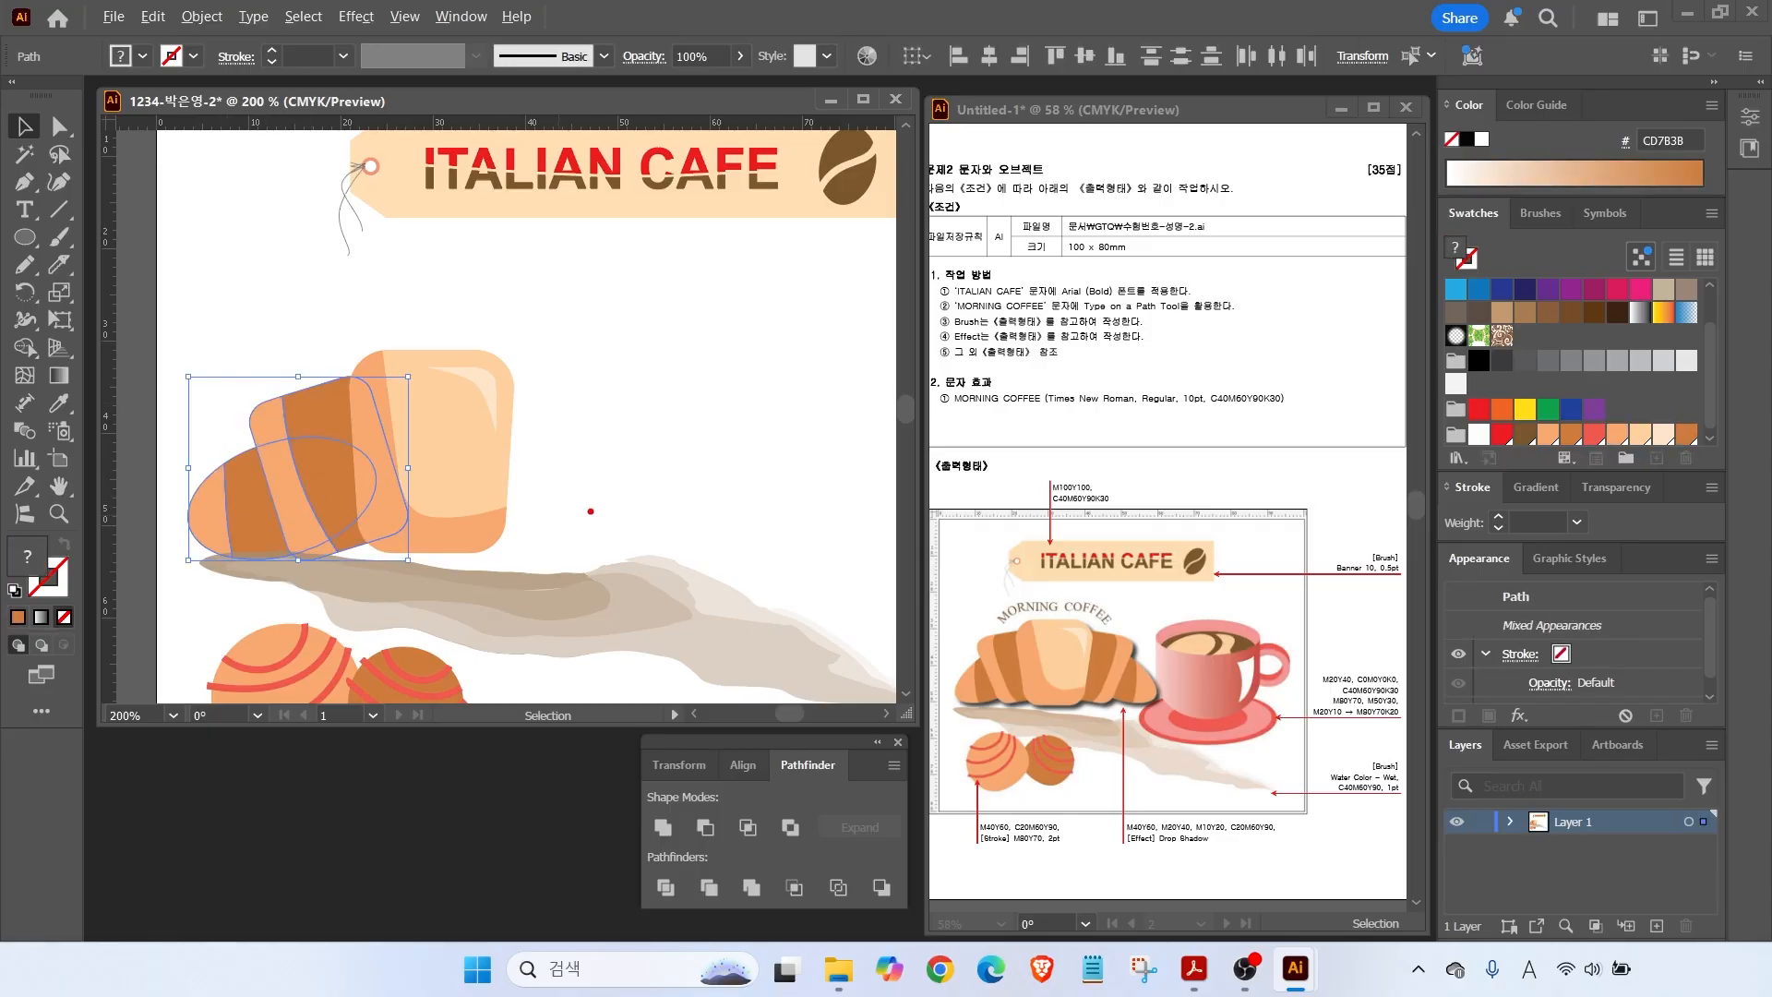
{"action": "left_click_drag", "start_coordinate": [437, 277], "coordinate": [438, 600]}
Reselect all pieces of the croissant's left half and switch to the Reflect tool.
{"action": "mouse_move", "coordinate": [370, 332]}
{"action": "left_mouse_down"}
{"action": "mouse_move", "coordinate": [380, 310]}
{"action": "mouse_move", "coordinate": [545, 330]}
{"action": "mouse_move", "coordinate": [508, 318]}
{"action": "left_mouse_up"}
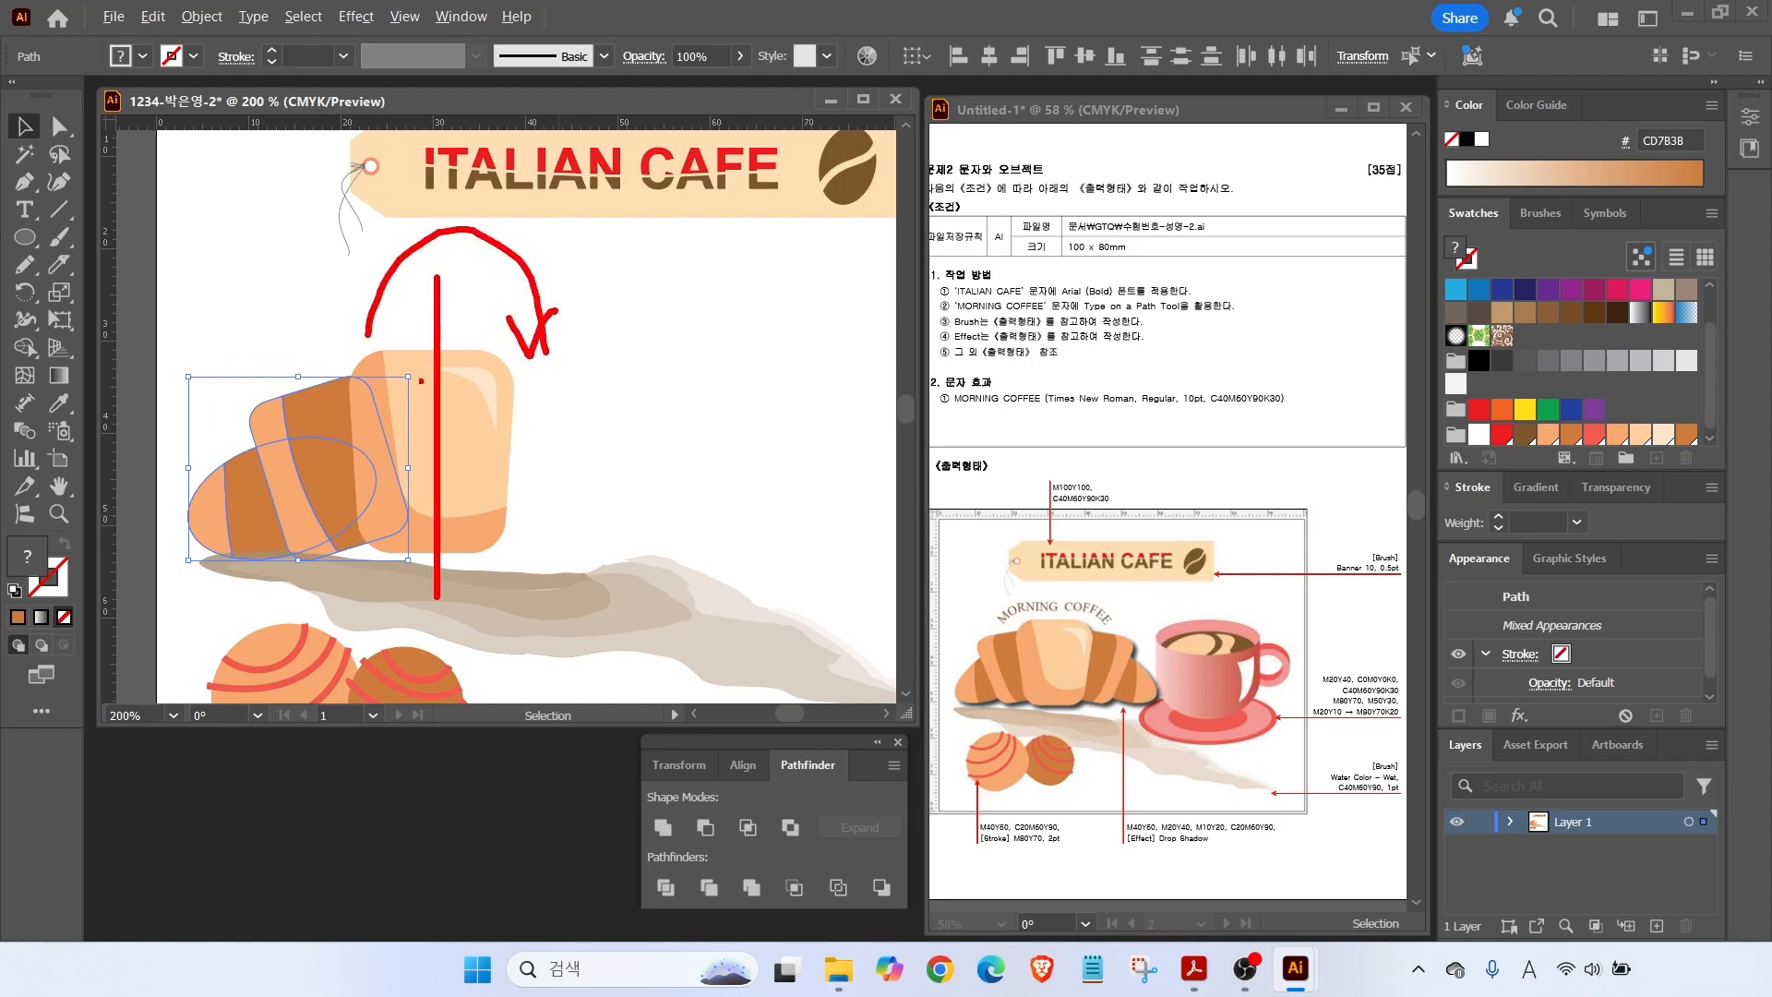
{"action": "key", "text": "Escape"}
{"action": "left_click", "coordinate": [264, 380]}
{"action": "left_click_drag", "start_coordinate": [187, 327], "coordinate": [305, 519]}
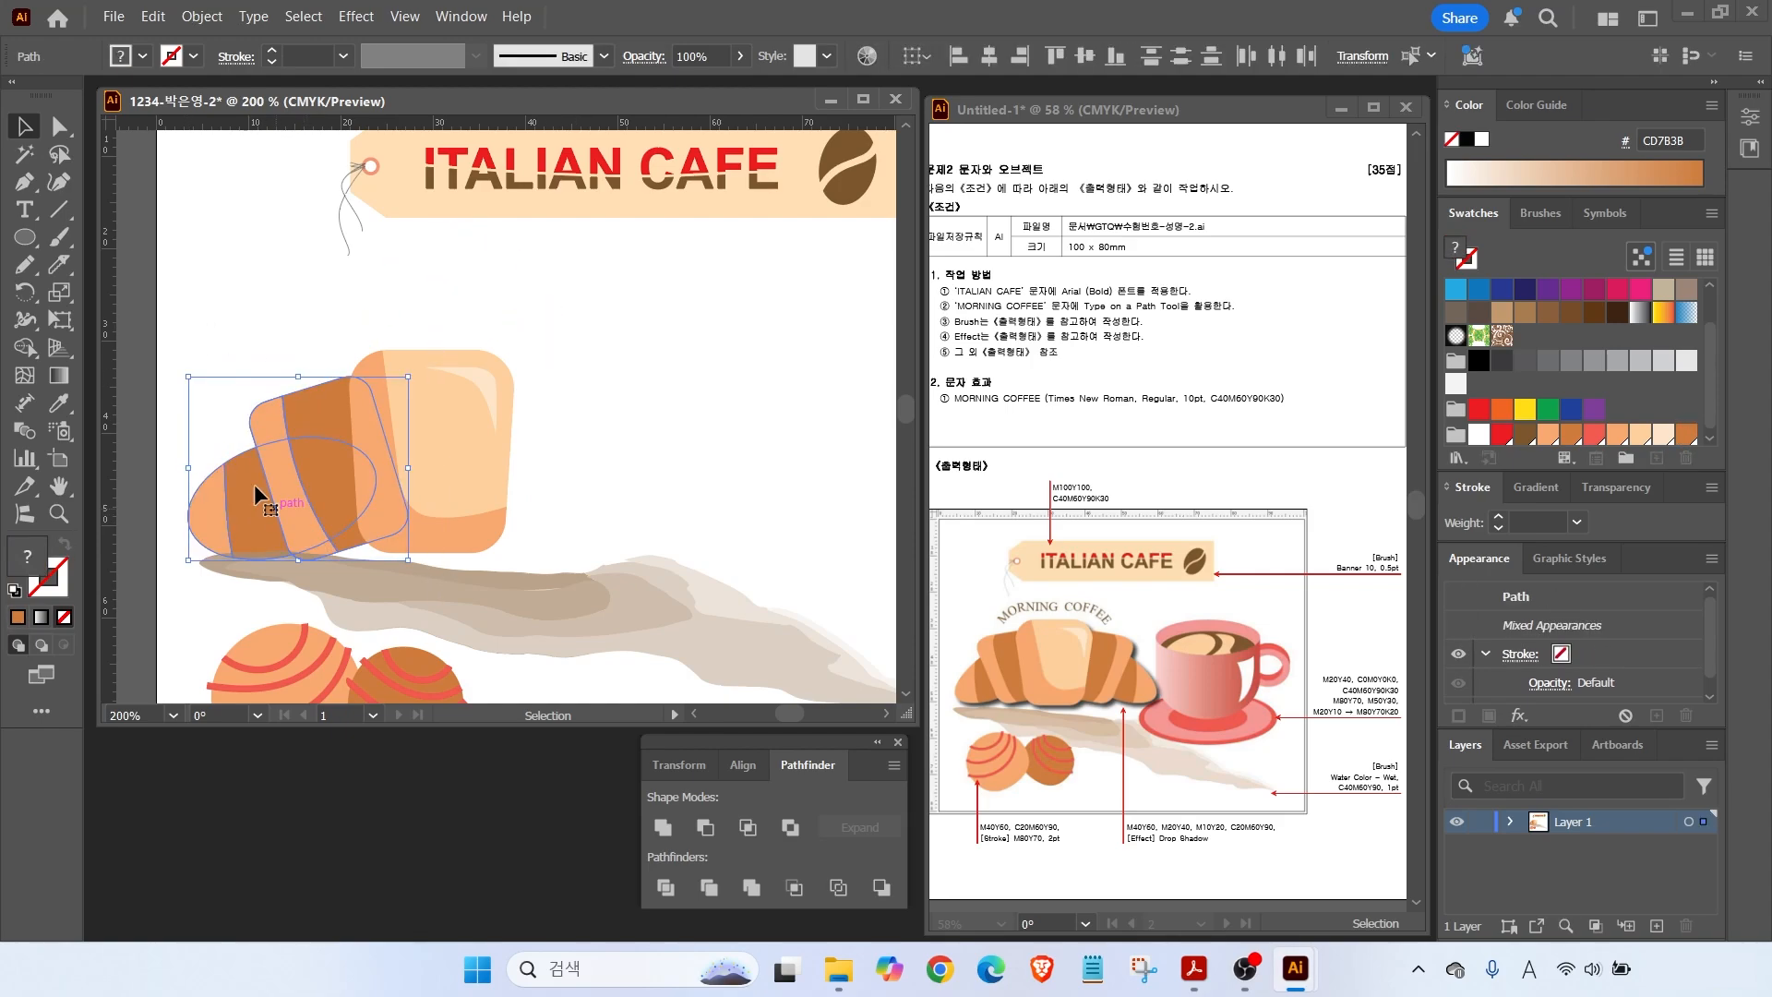
{"action": "left_click", "coordinate": [26, 303]}
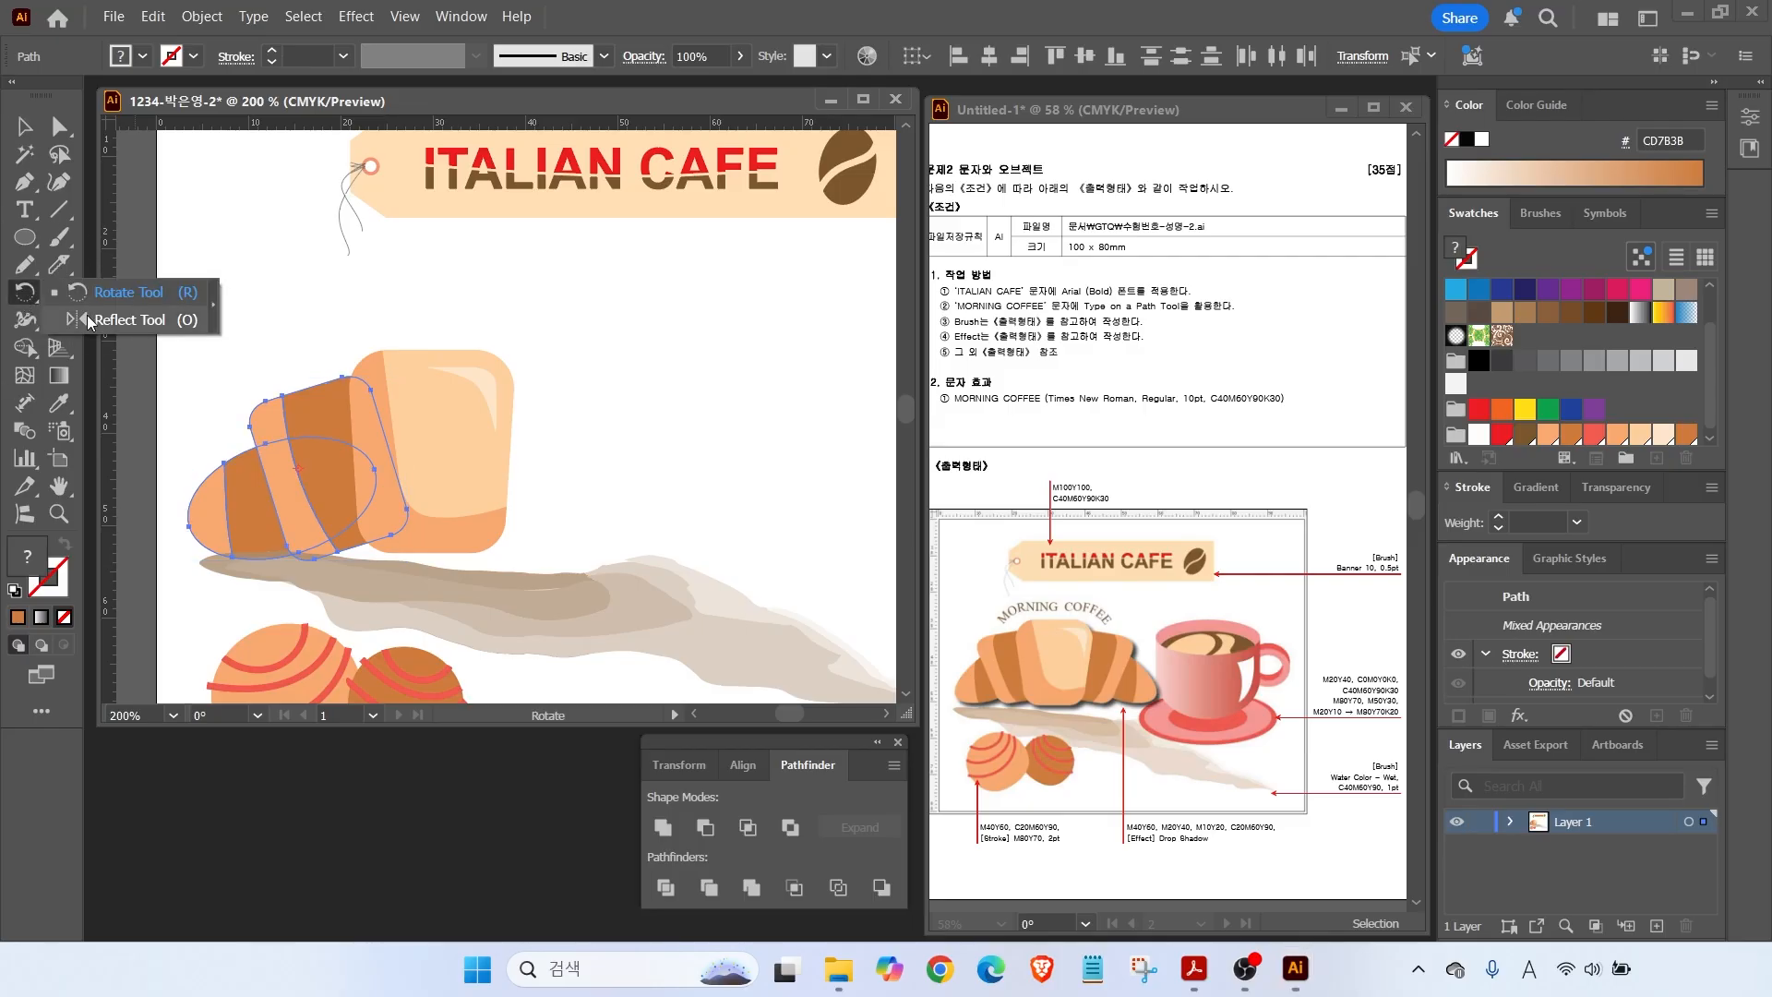
{"action": "left_click", "coordinate": [130, 320]}
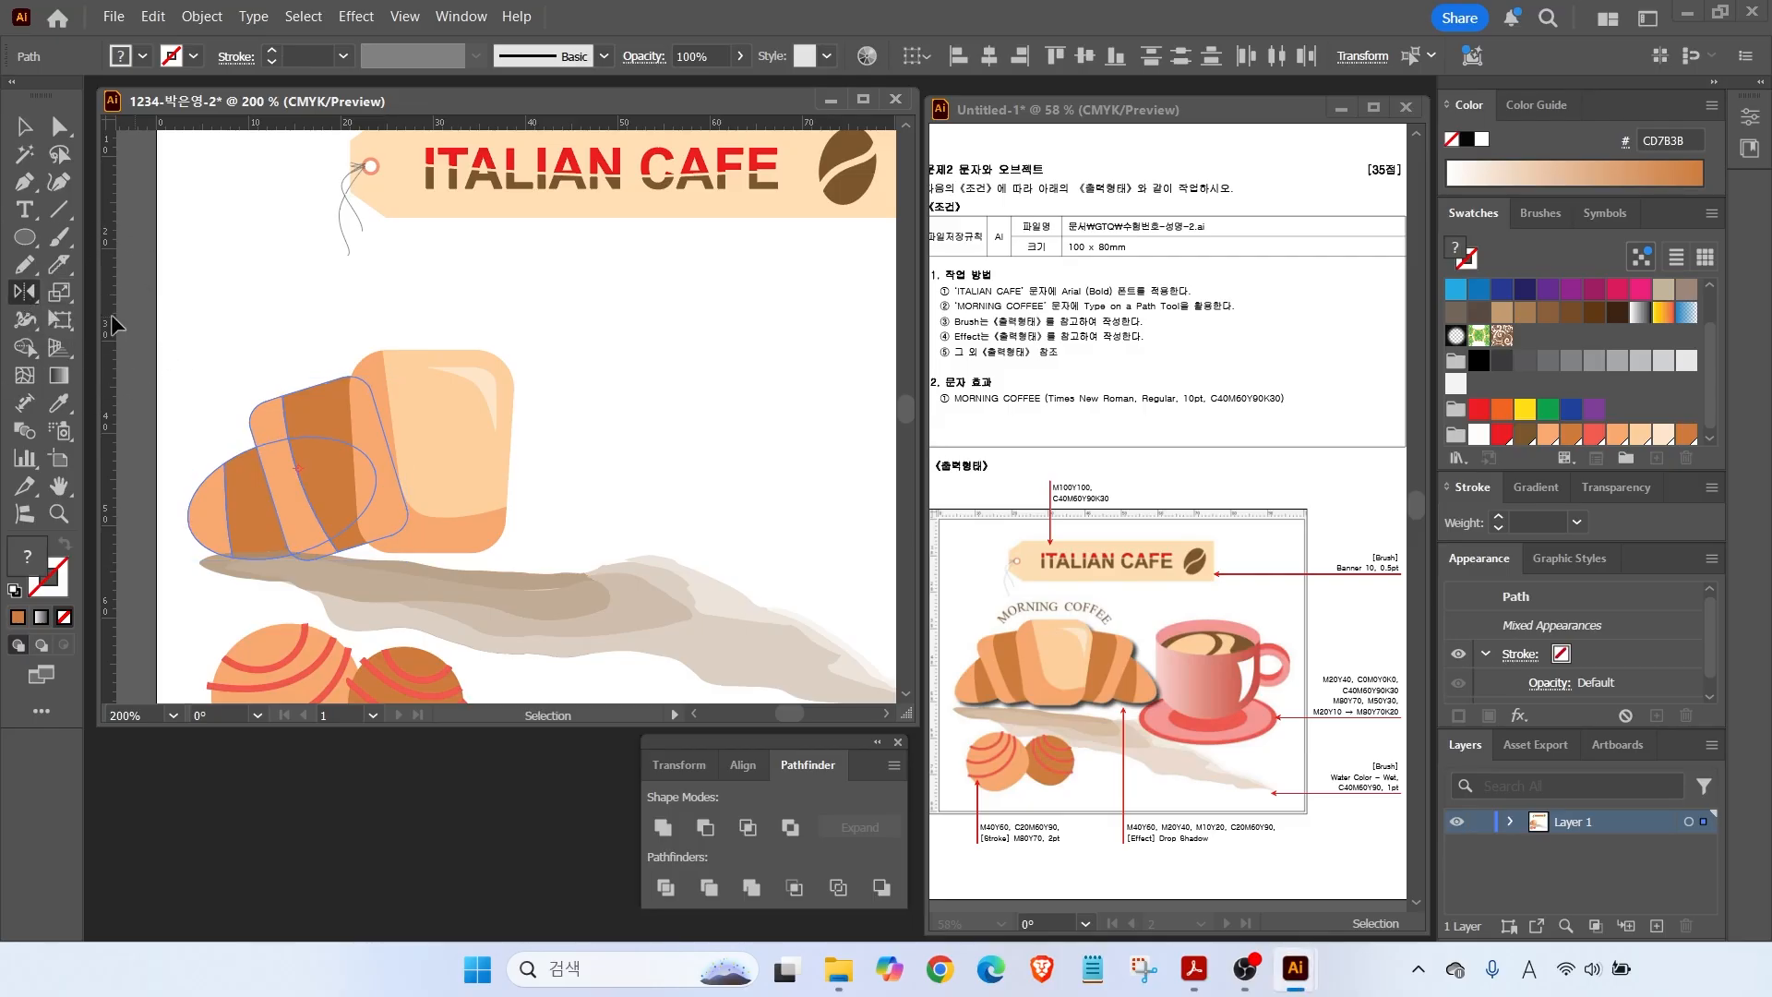
Reflect a copy across a vertical axis through the centre anchor.
{"action": "left_click_drag", "start_coordinate": [435, 283], "coordinate": [433, 614]}
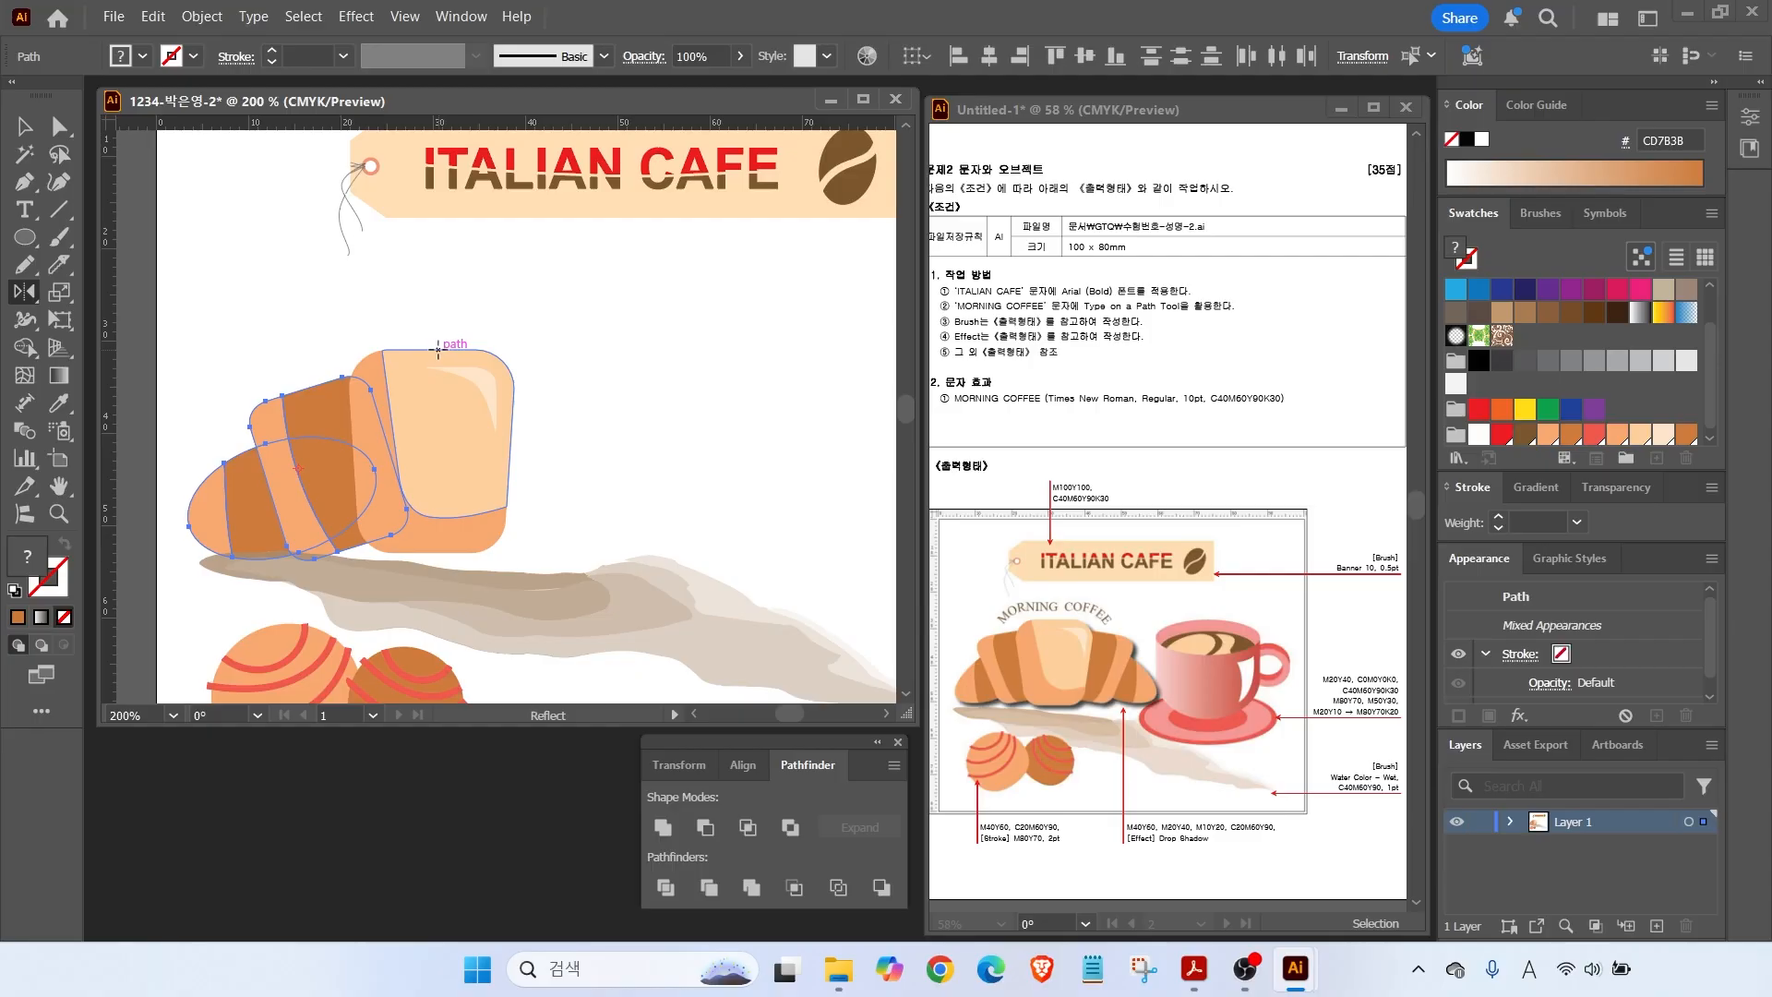
{"action": "left_click", "coordinate": [435, 349], "text": "alt"}
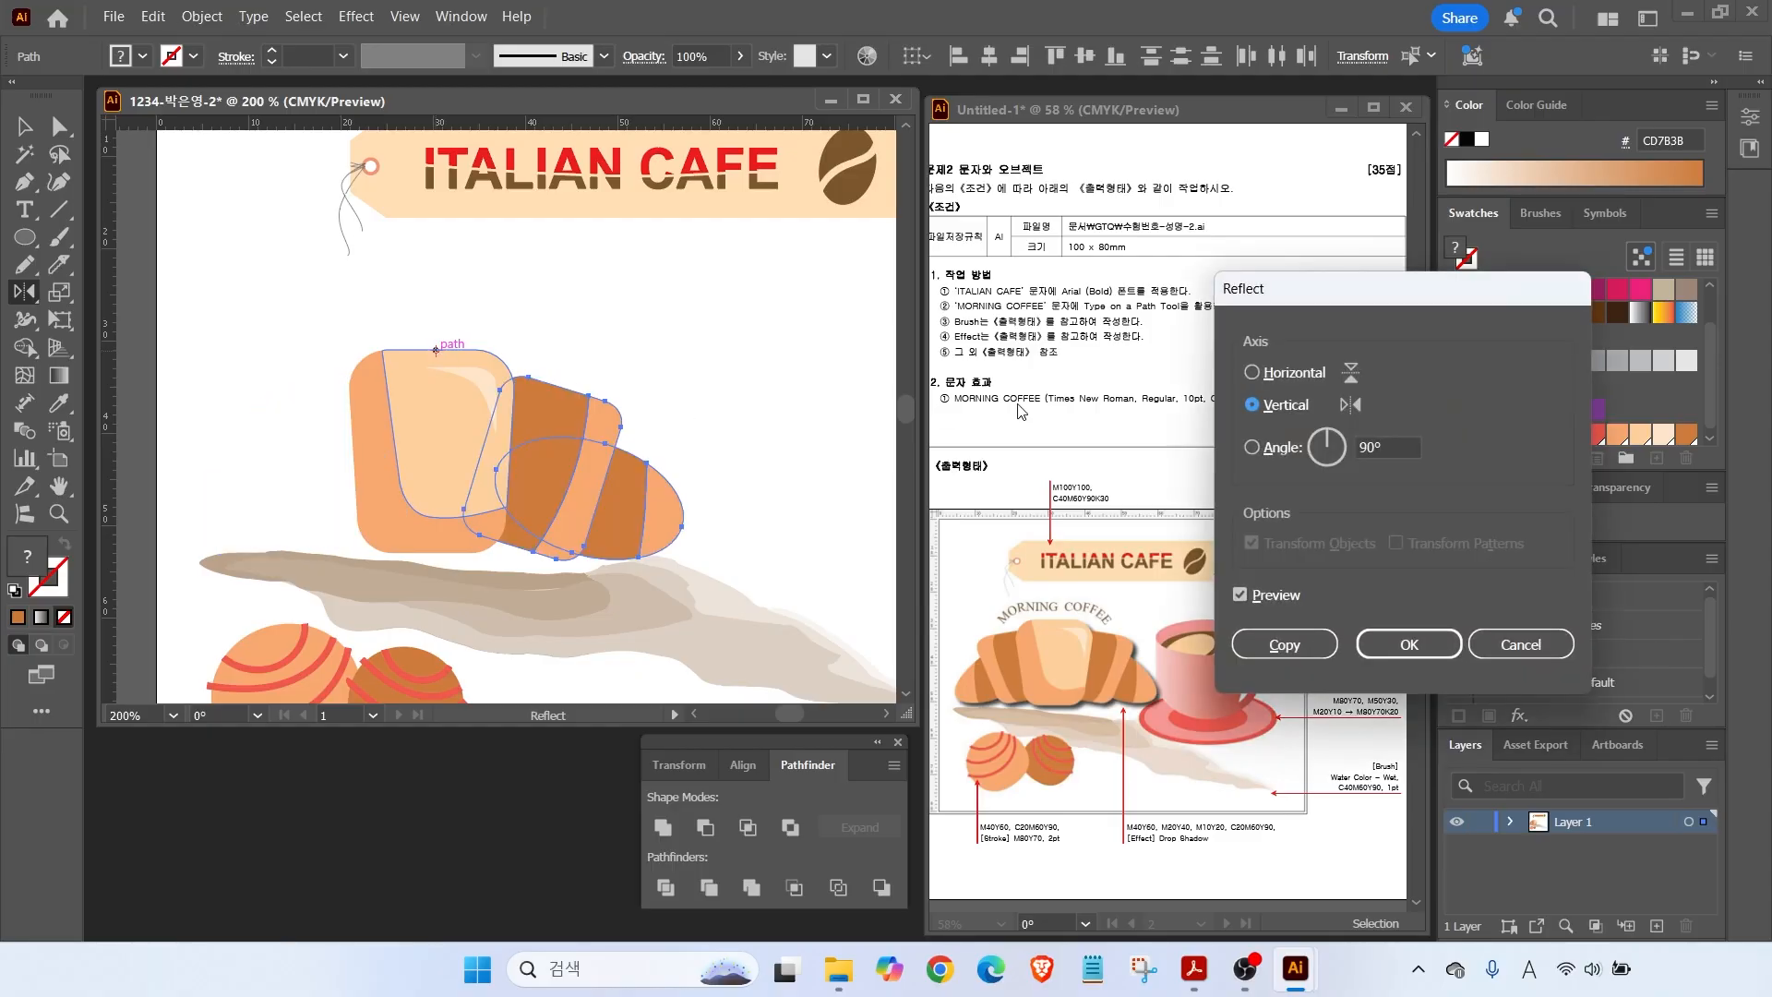
{"action": "left_click", "coordinate": [1242, 594]}
{"action": "left_click", "coordinate": [1242, 594]}
{"action": "left_click", "coordinate": [1243, 594]}
{"action": "left_click", "coordinate": [1242, 593]}
{"action": "left_click", "coordinate": [1241, 595]}
{"action": "left_click", "coordinate": [1242, 594]}
{"action": "left_click", "coordinate": [289, 478]}
{"action": "left_click", "coordinate": [1282, 645]}
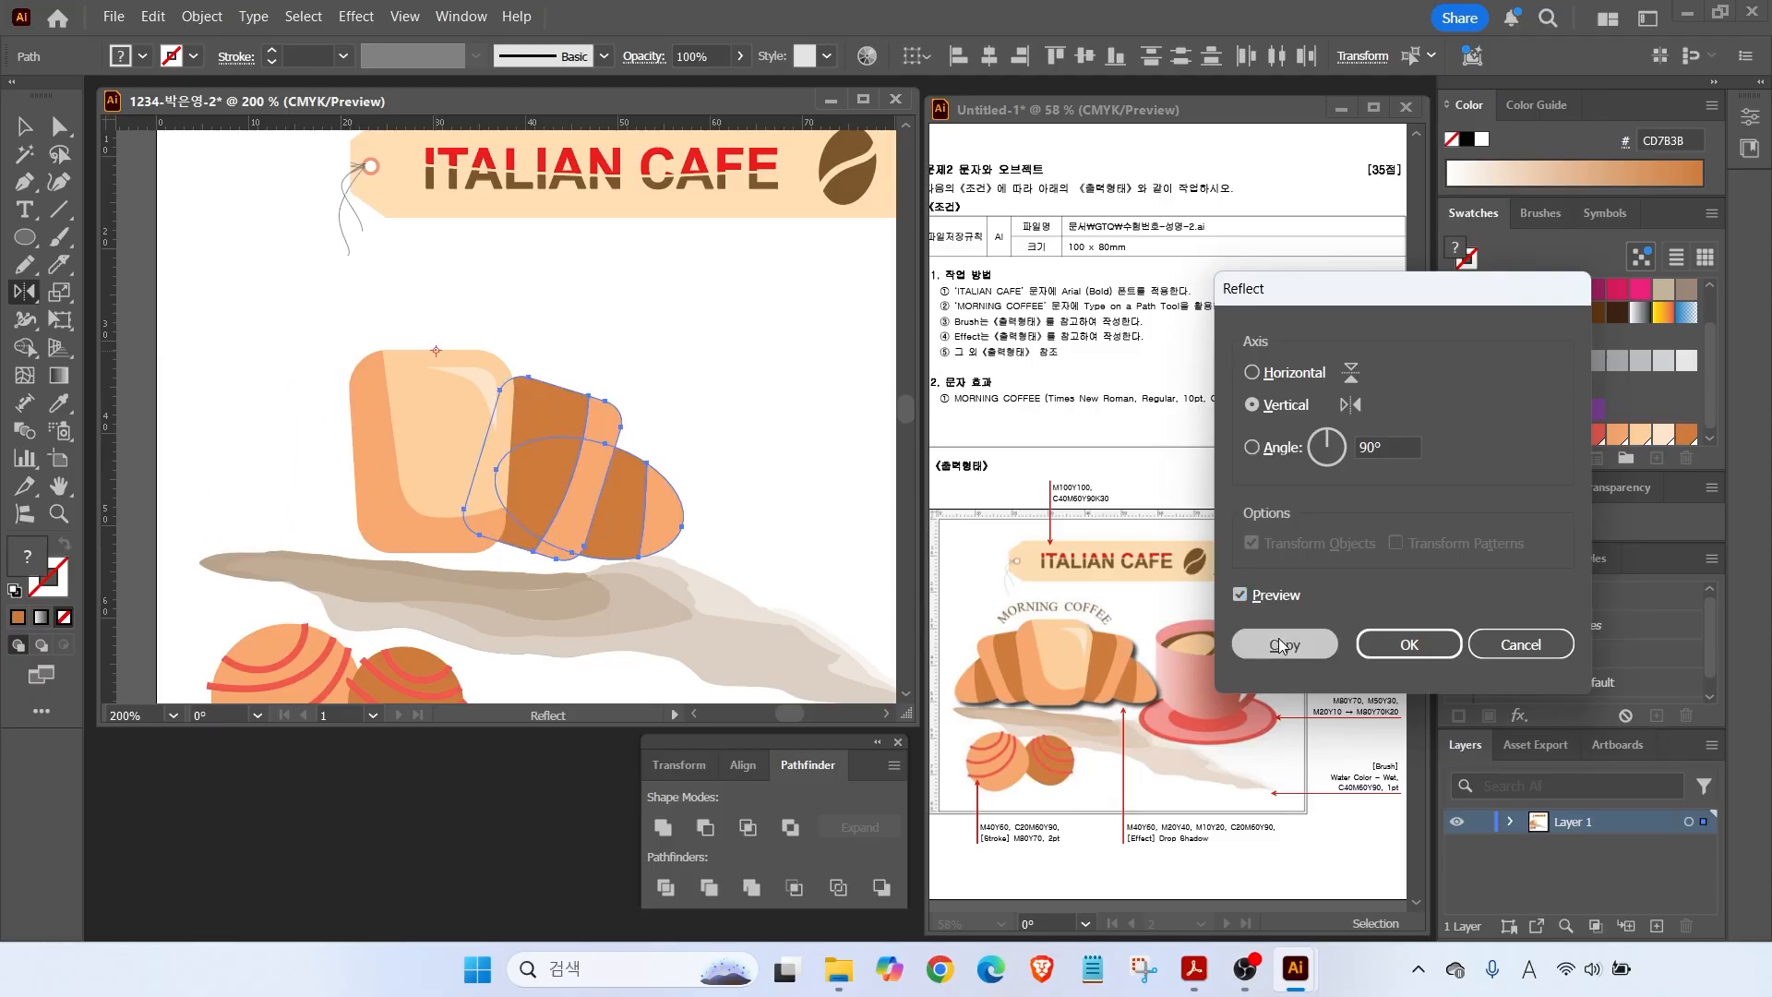
{"action": "key", "text": "v"}
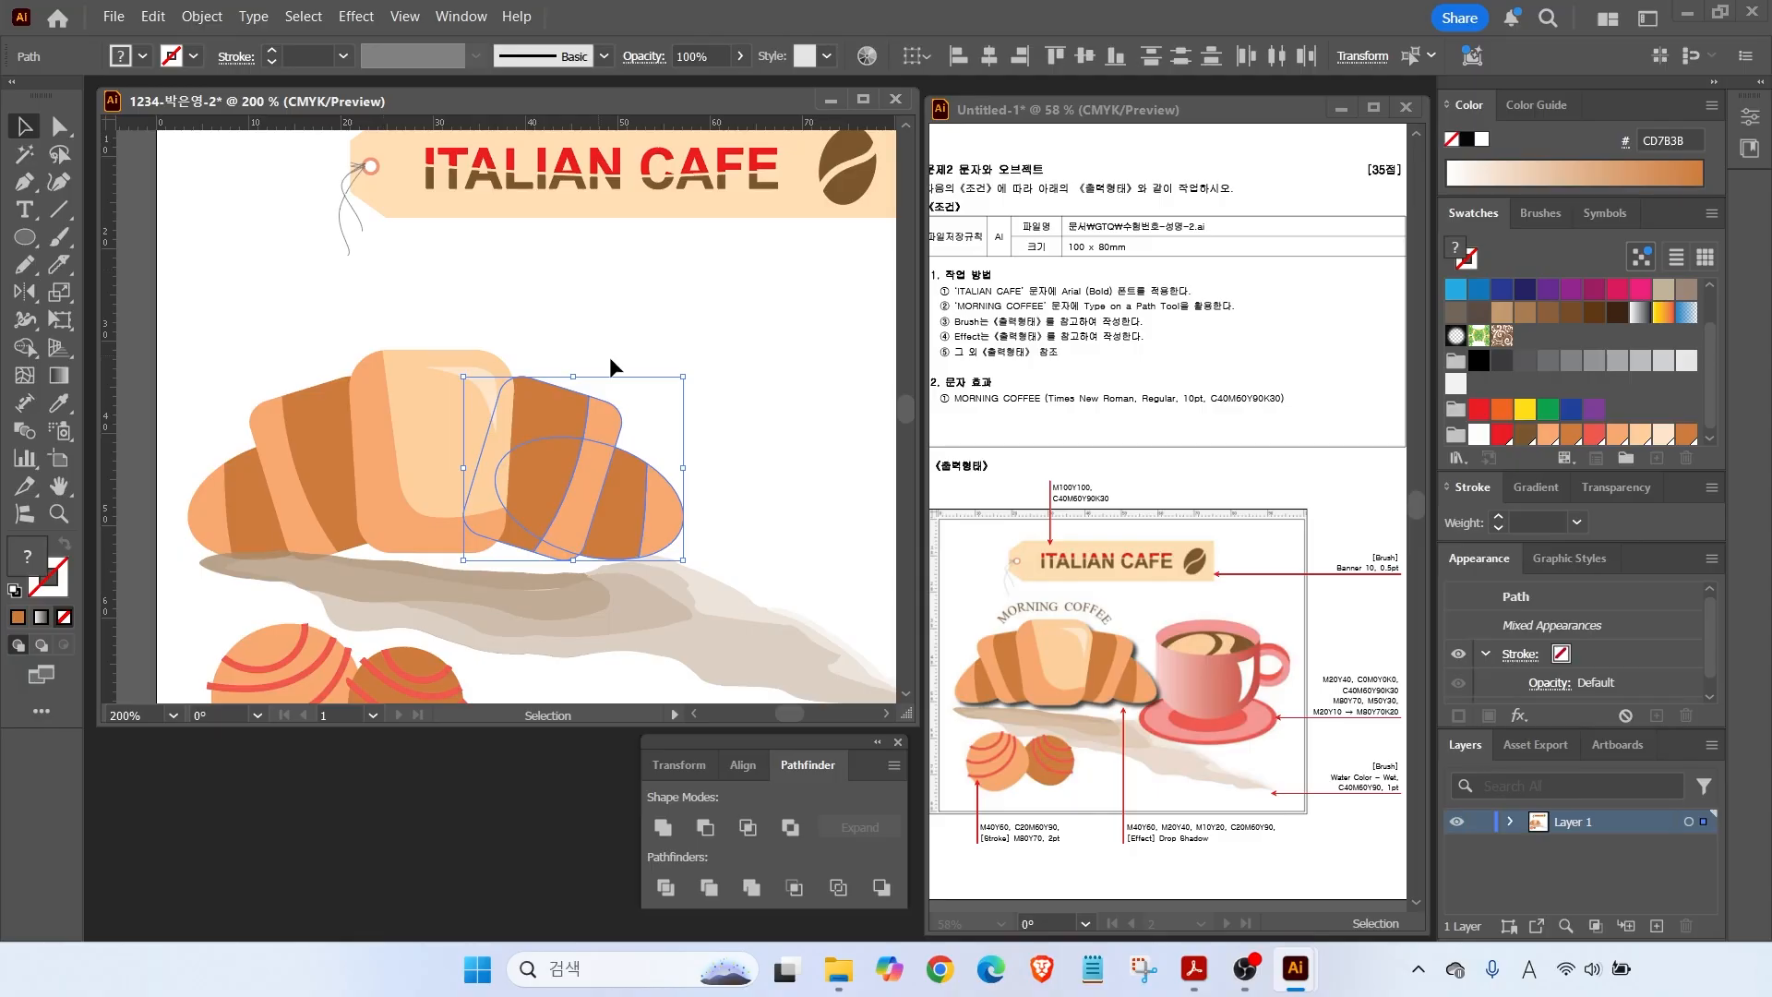
{"action": "left_click", "coordinate": [731, 543]}
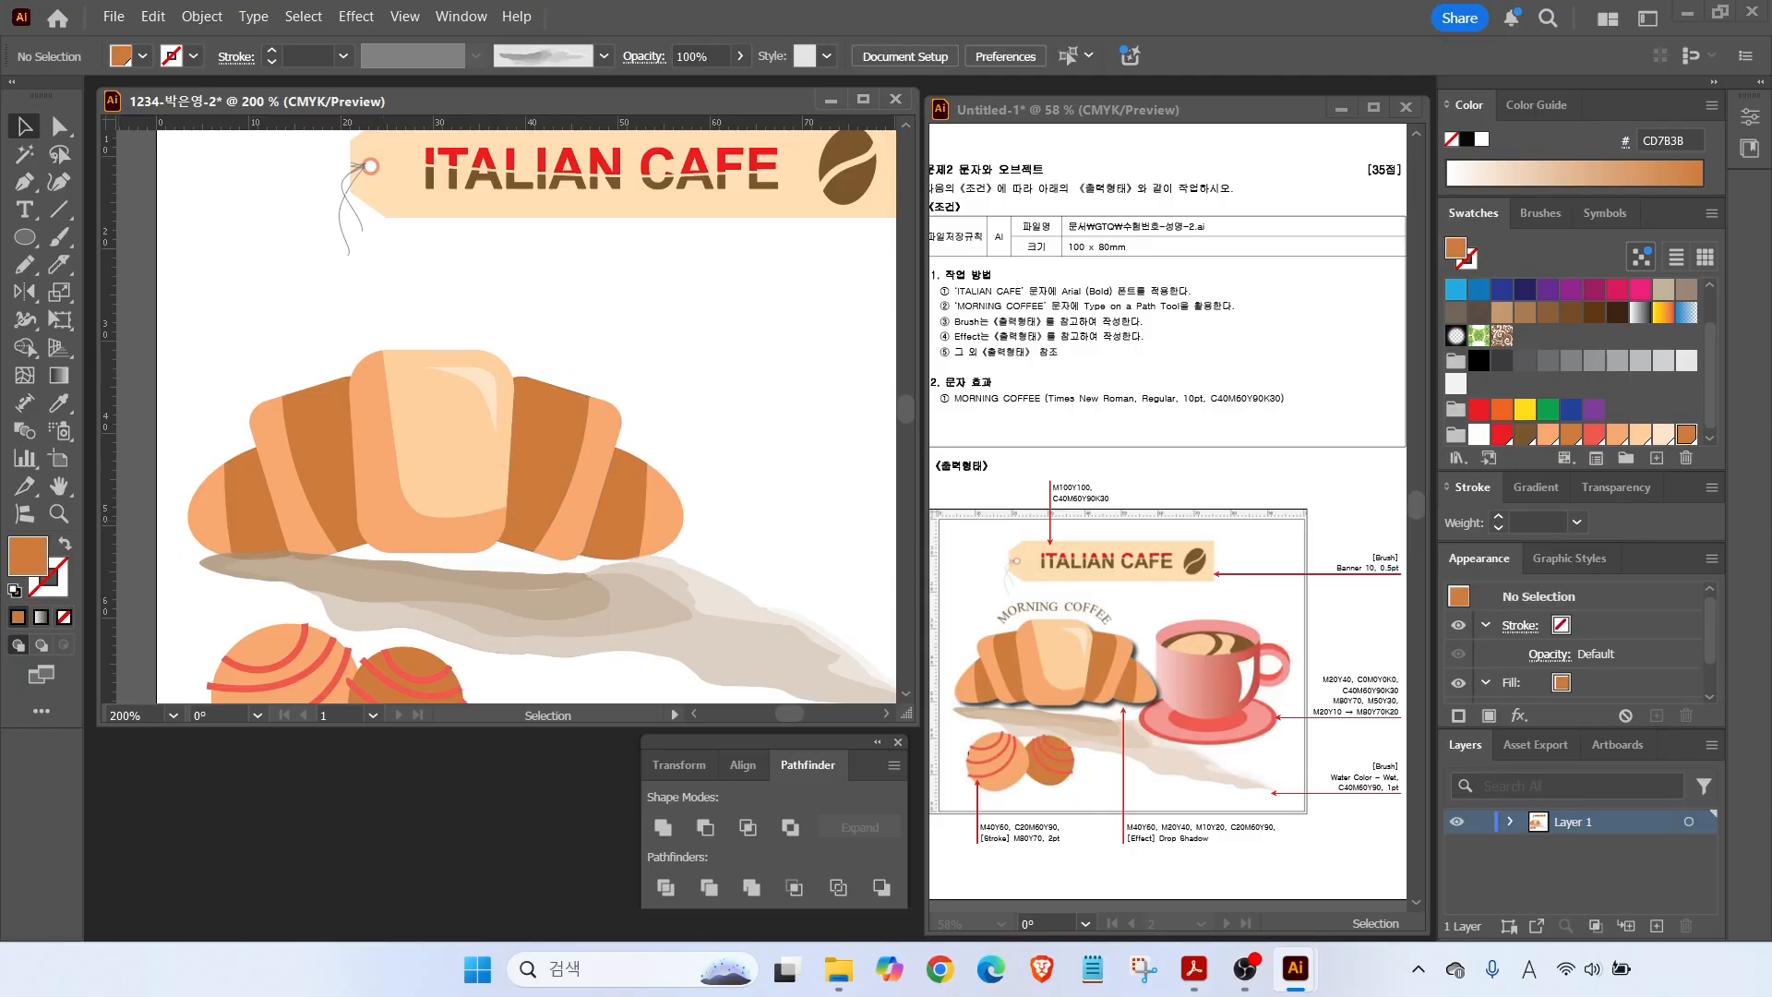
Select every croissant piece and group them.
{"action": "mouse_move", "coordinate": [1241, 866]}
{"action": "left_mouse_down"}
{"action": "mouse_move", "coordinate": [1152, 881]}
{"action": "mouse_move", "coordinate": [1101, 813]}
{"action": "mouse_move", "coordinate": [1207, 802]}
{"action": "mouse_move", "coordinate": [1220, 865]}
{"action": "mouse_move", "coordinate": [1177, 863]}
{"action": "left_mouse_up"}
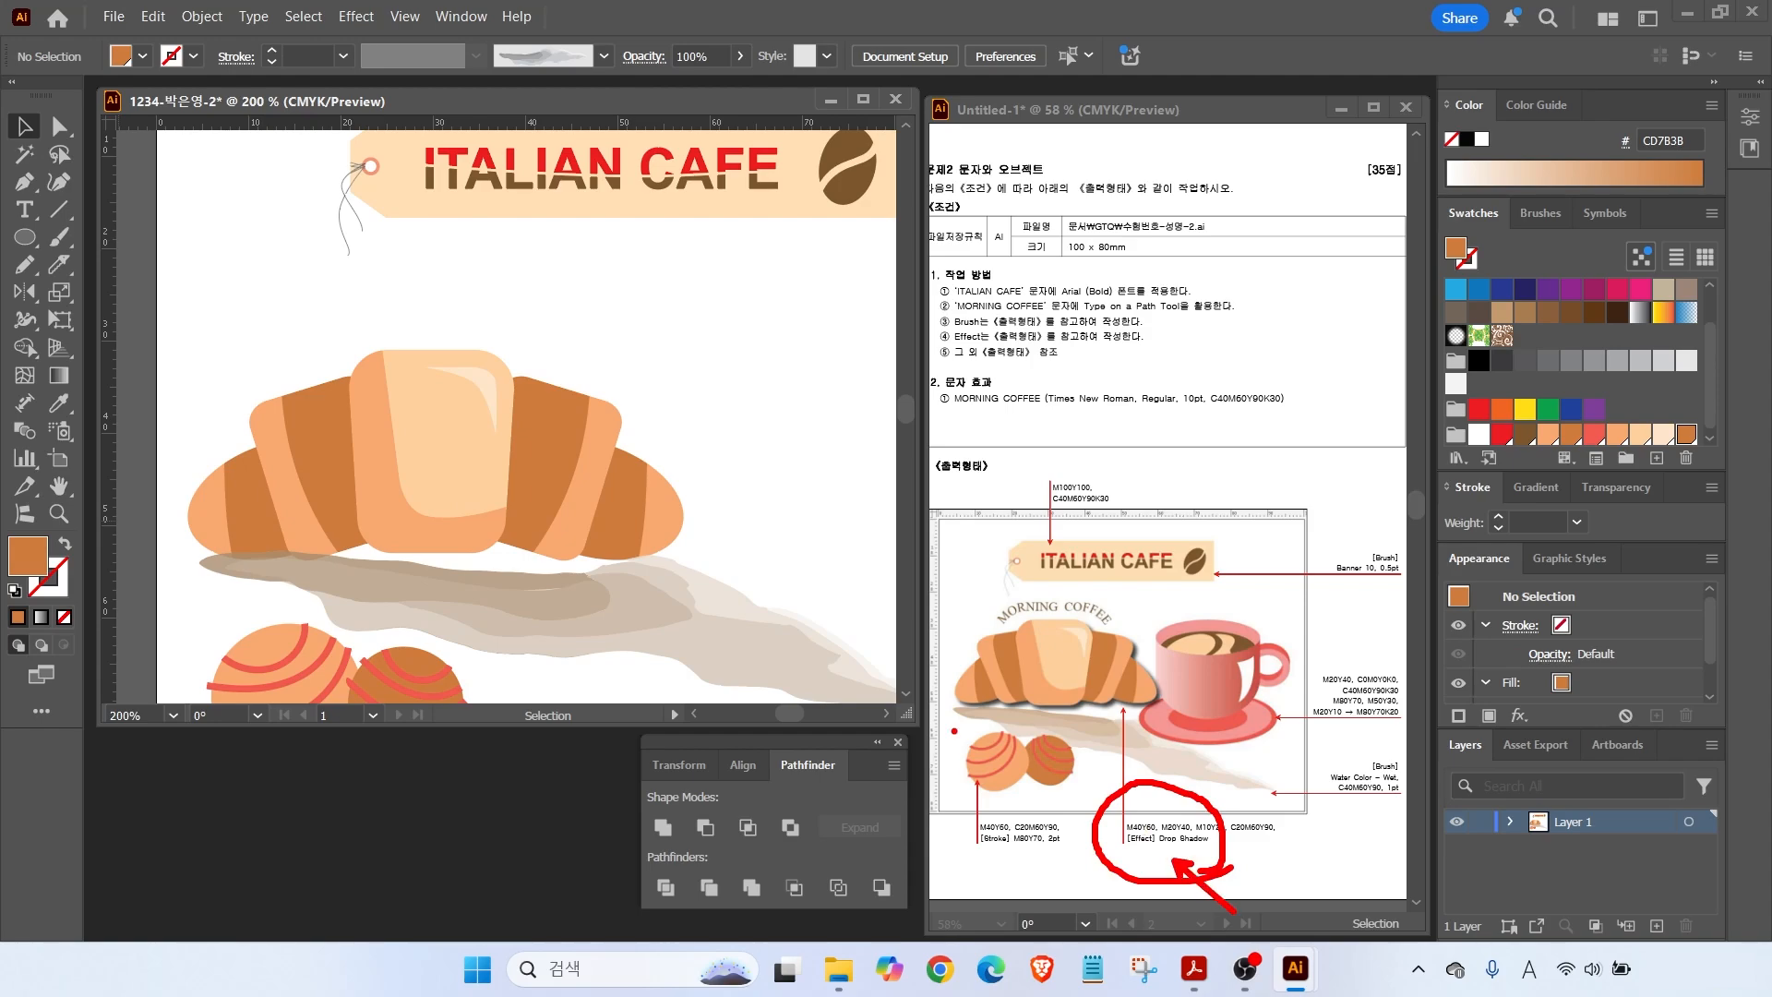
{"action": "key", "text": "Escape"}
{"action": "left_click_drag", "start_coordinate": [181, 307], "coordinate": [688, 558]}
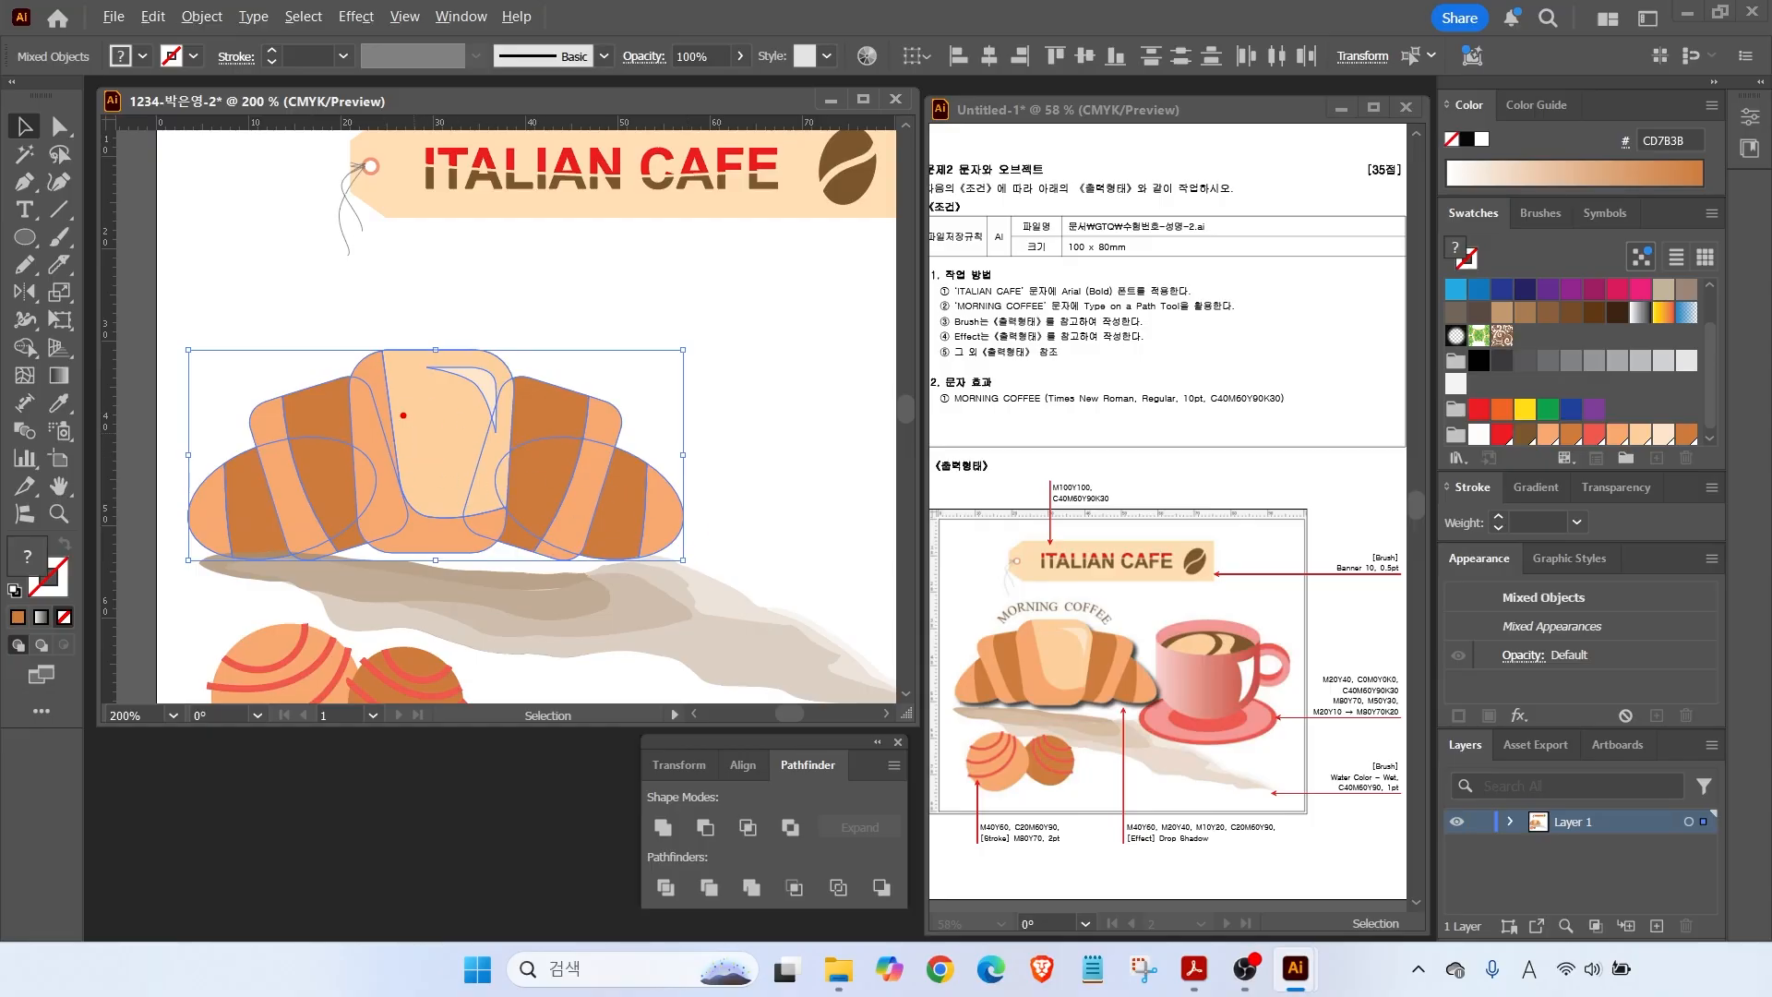
{"action": "left_click_drag", "start_coordinate": [406, 404], "coordinate": [445, 374]}
{"action": "left_click_drag", "start_coordinate": [355, 411], "coordinate": [382, 385]}
{"action": "key", "text": "Escape"}
{"action": "right_click", "coordinate": [425, 395]}
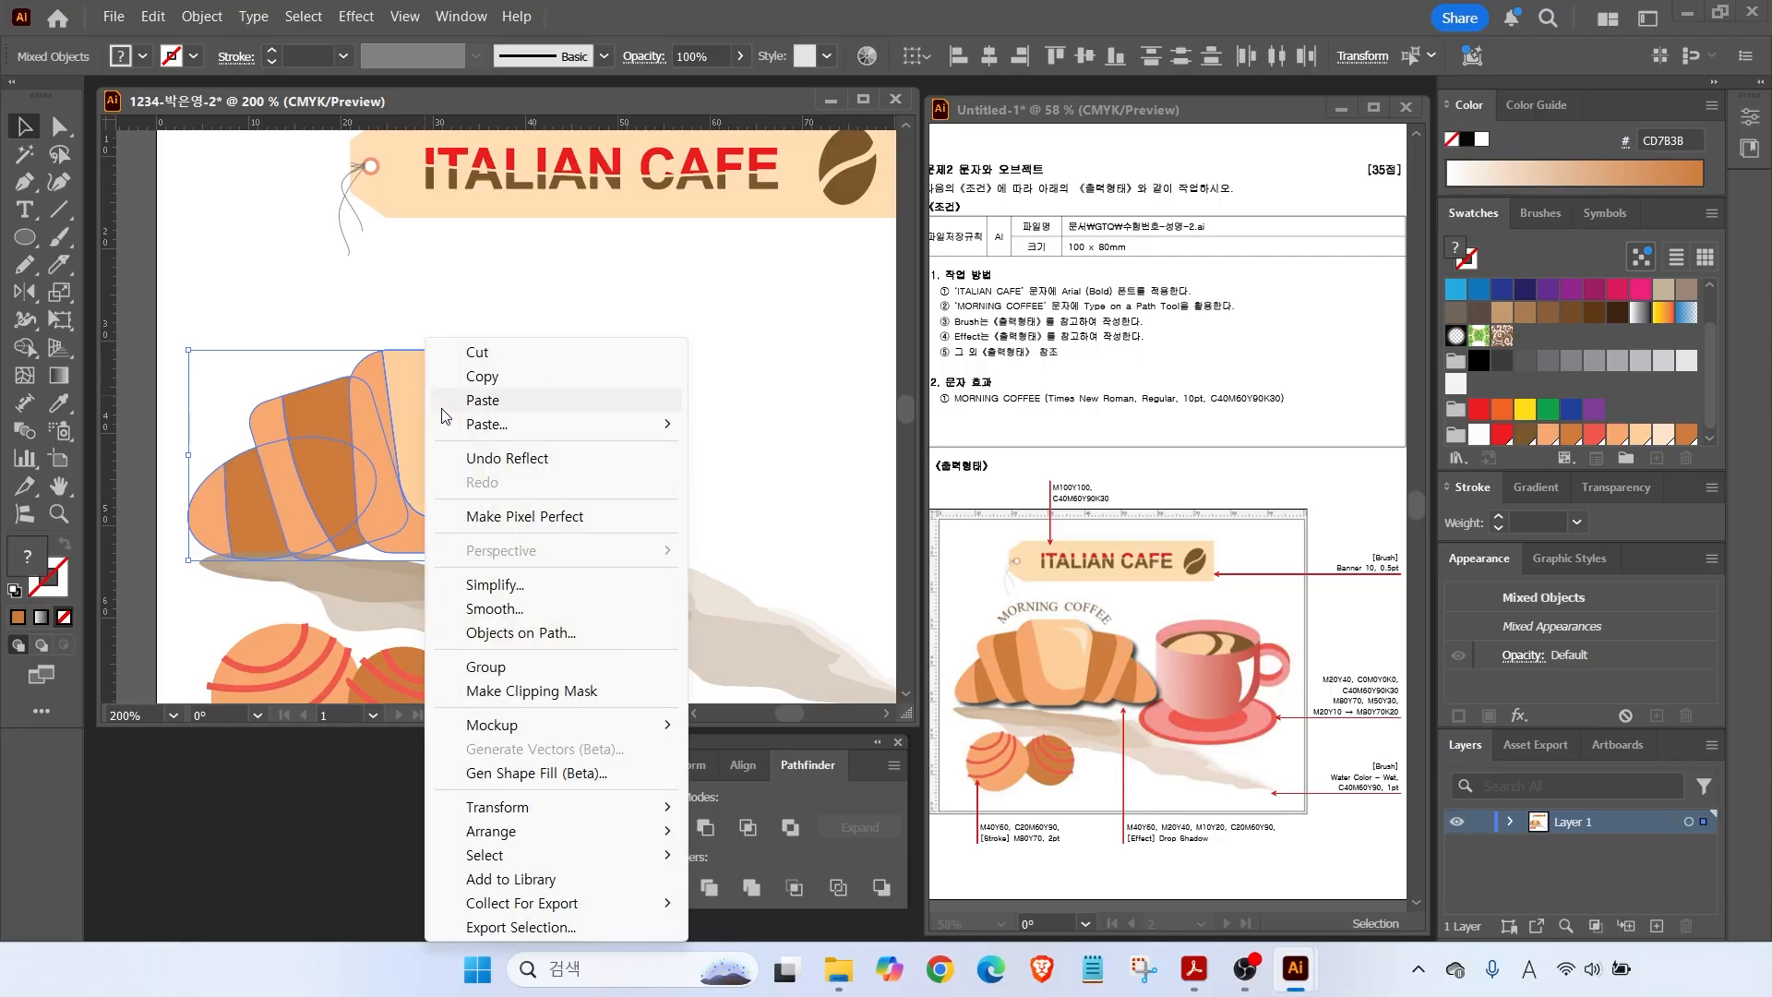
{"action": "left_click", "coordinate": [499, 667]}
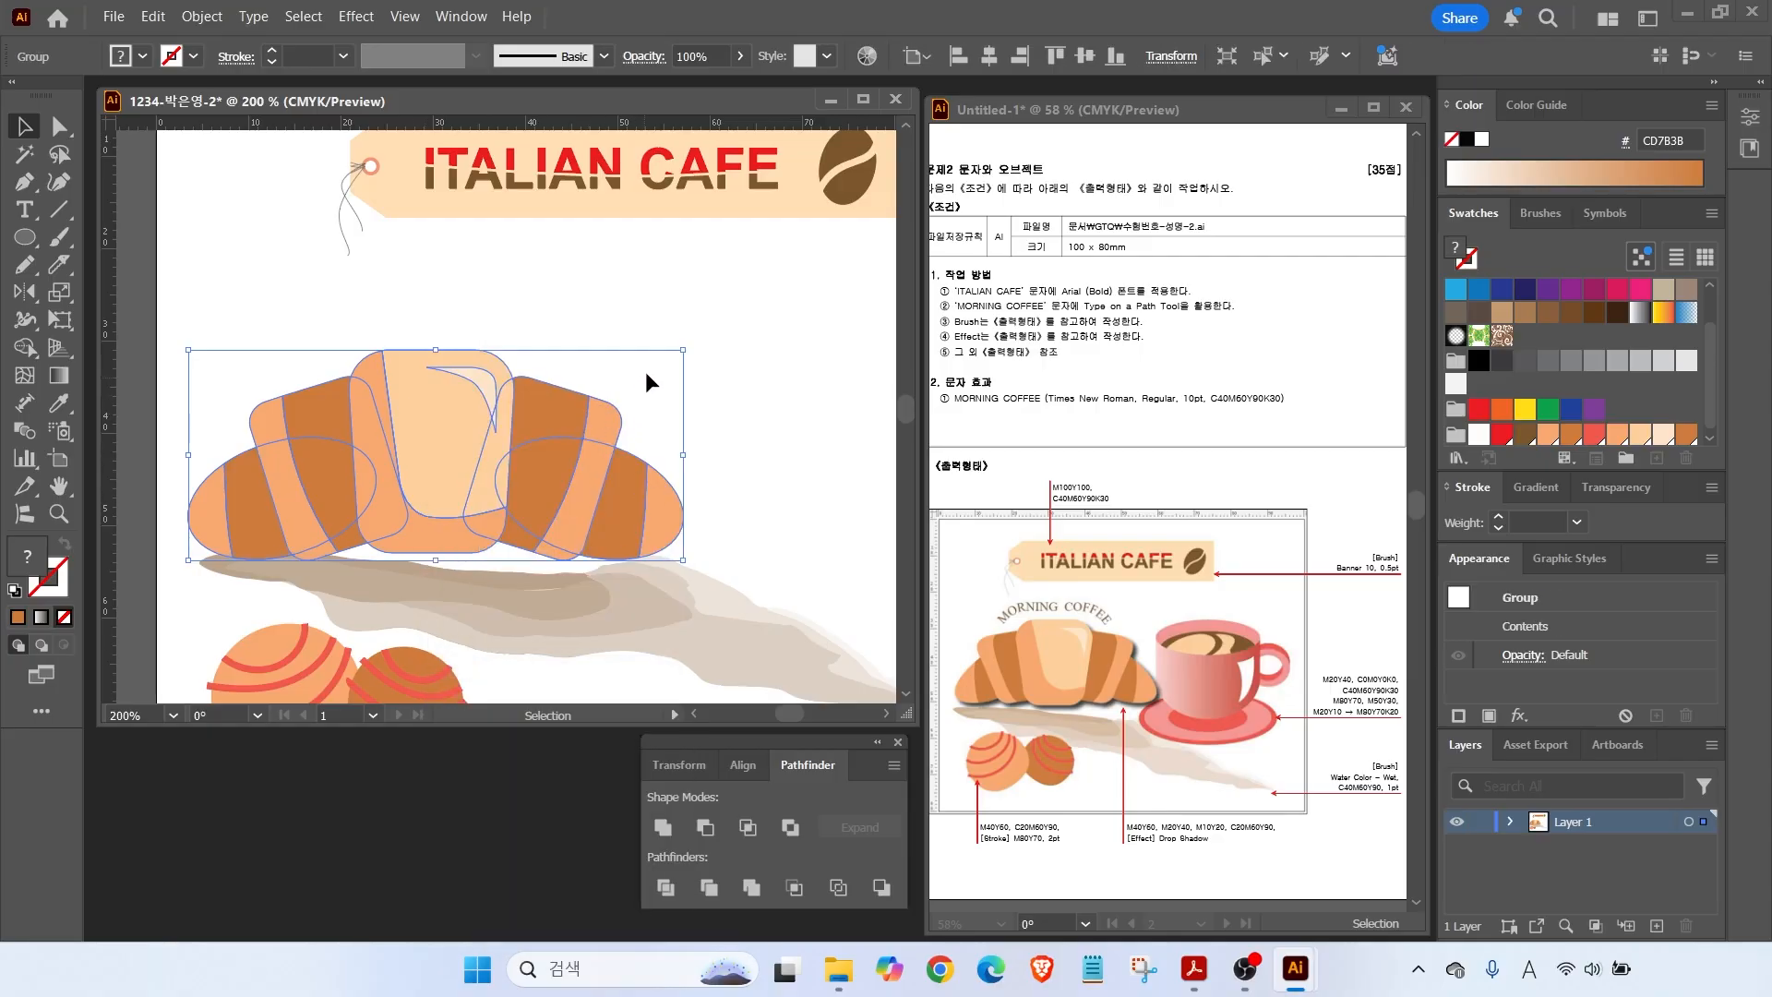
Add a Stylize Drop Shadow with 1 mm X offset, Y offset and blur, then view the artboard.
{"action": "left_click", "coordinate": [355, 17]}
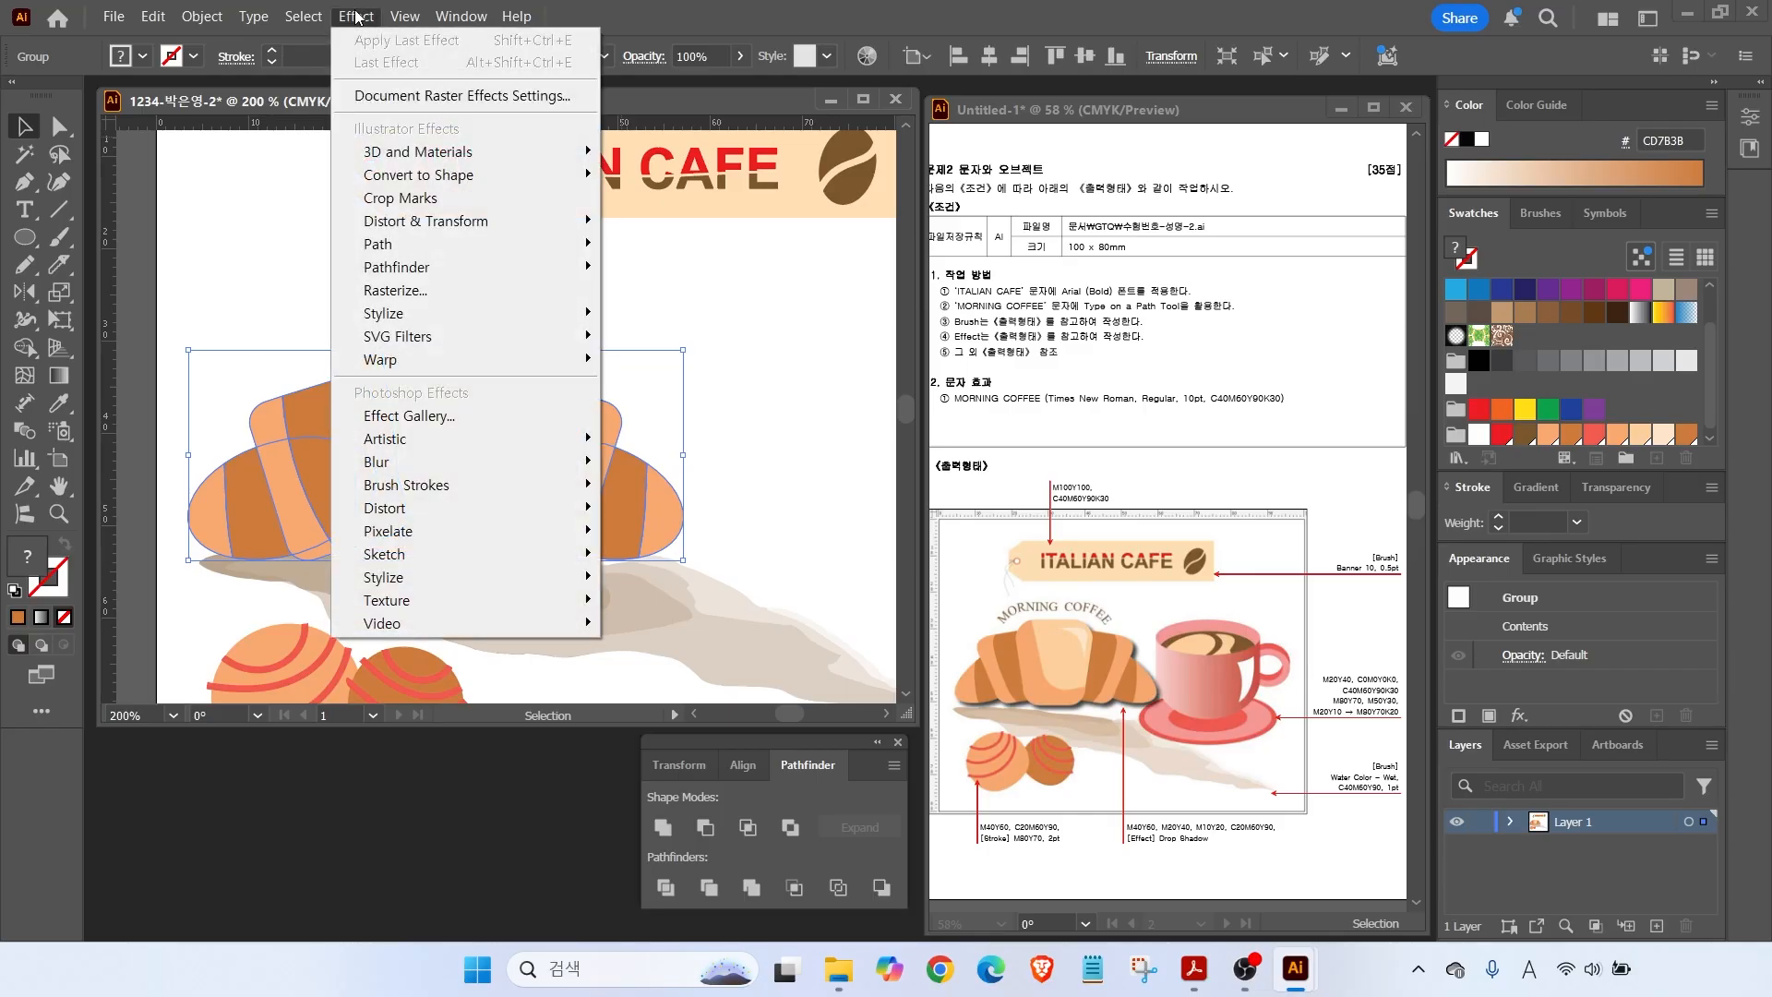
{"action": "left_click", "coordinate": [400, 318]}
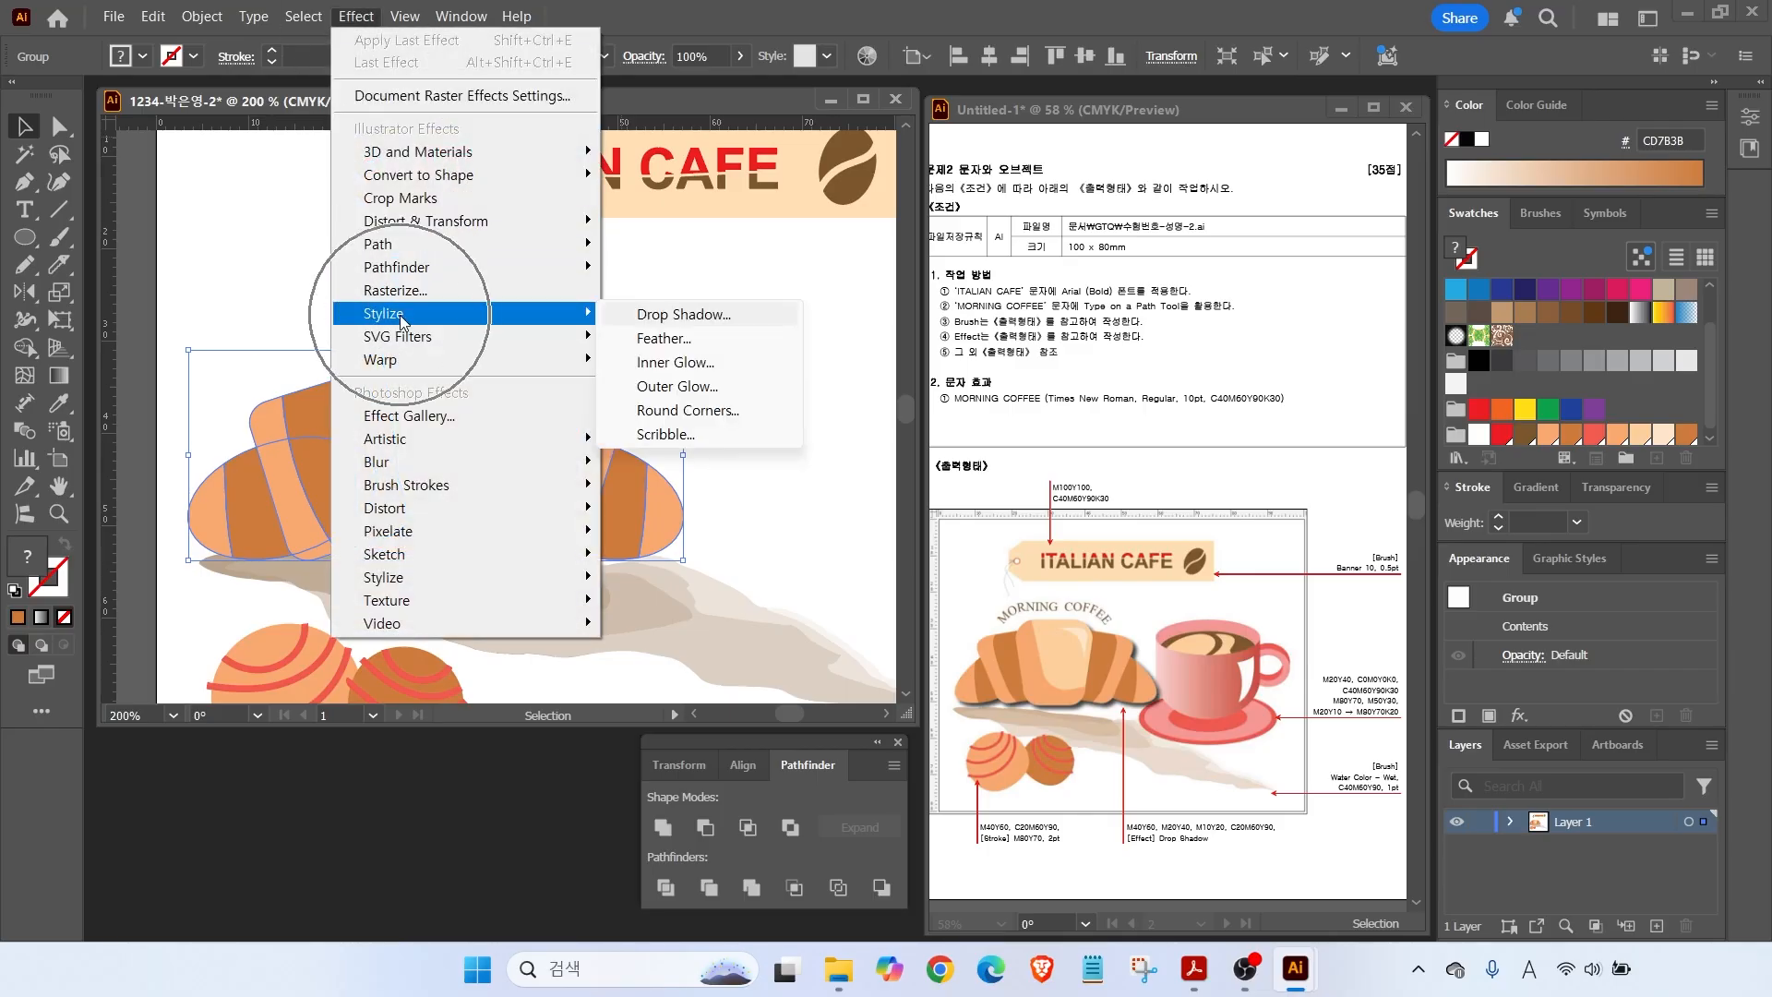
{"action": "left_click", "coordinate": [651, 315]}
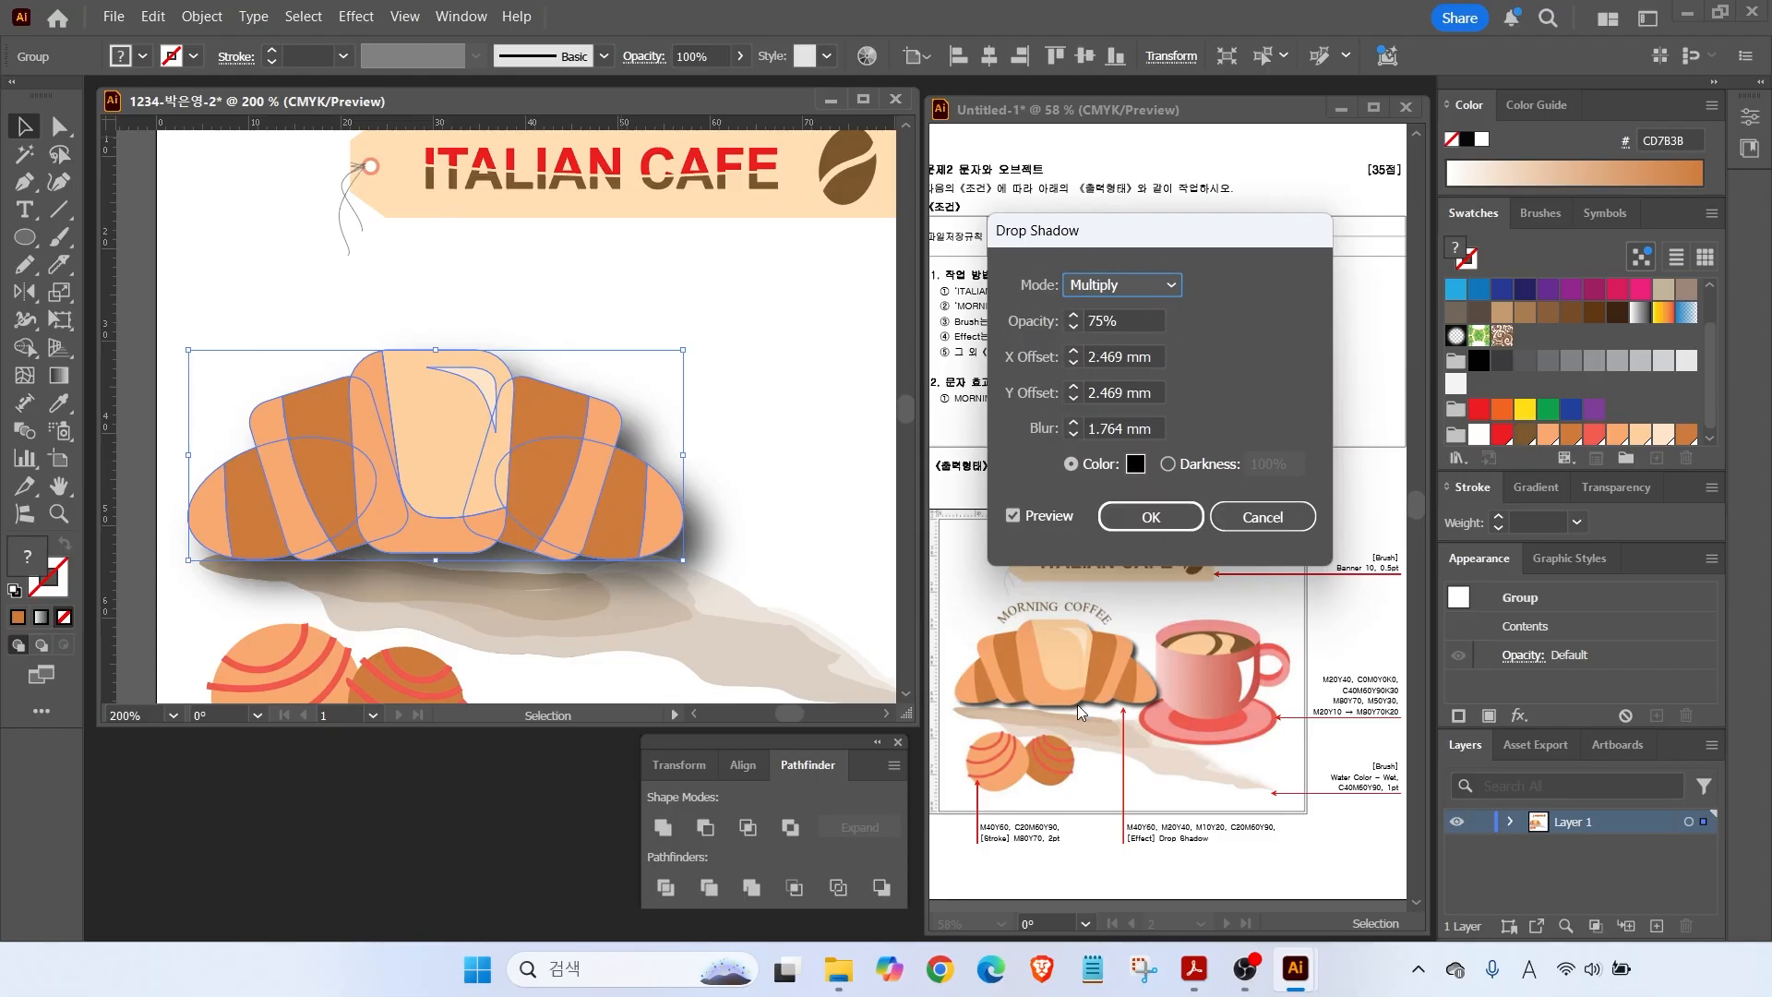
{"action": "left_click", "coordinate": [1073, 365]}
{"action": "left_click", "coordinate": [1072, 365]}
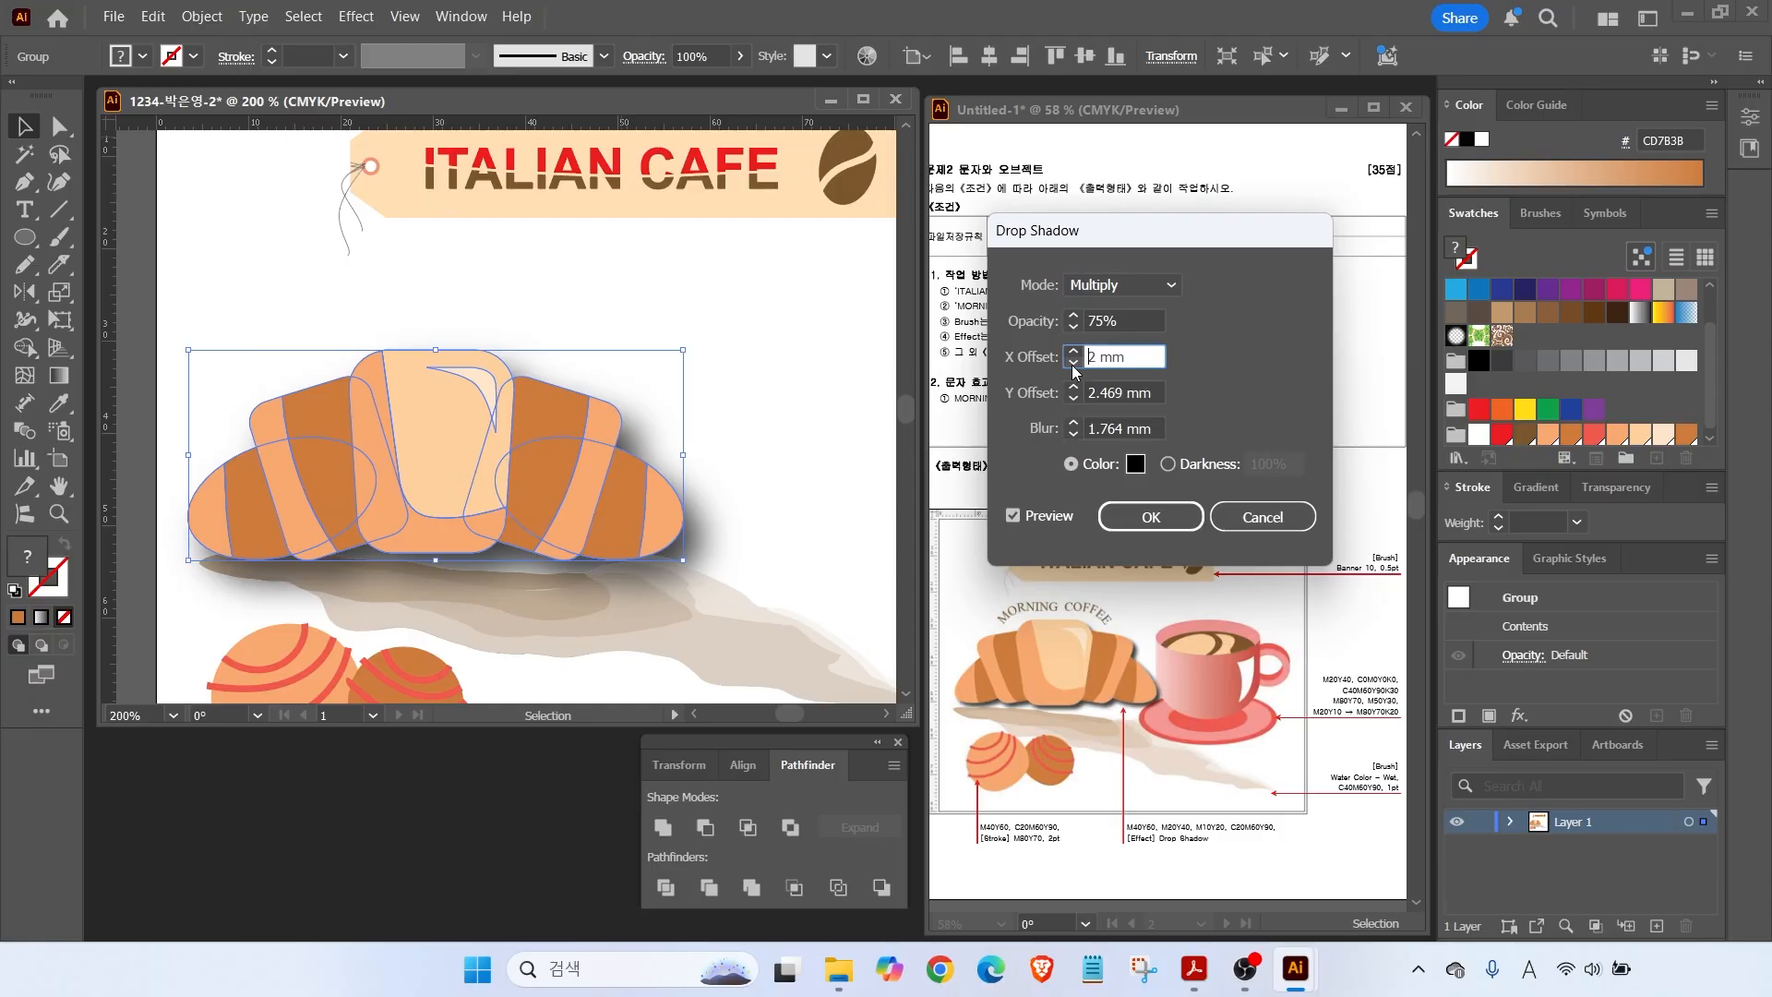
{"action": "left_click", "coordinate": [1074, 402]}
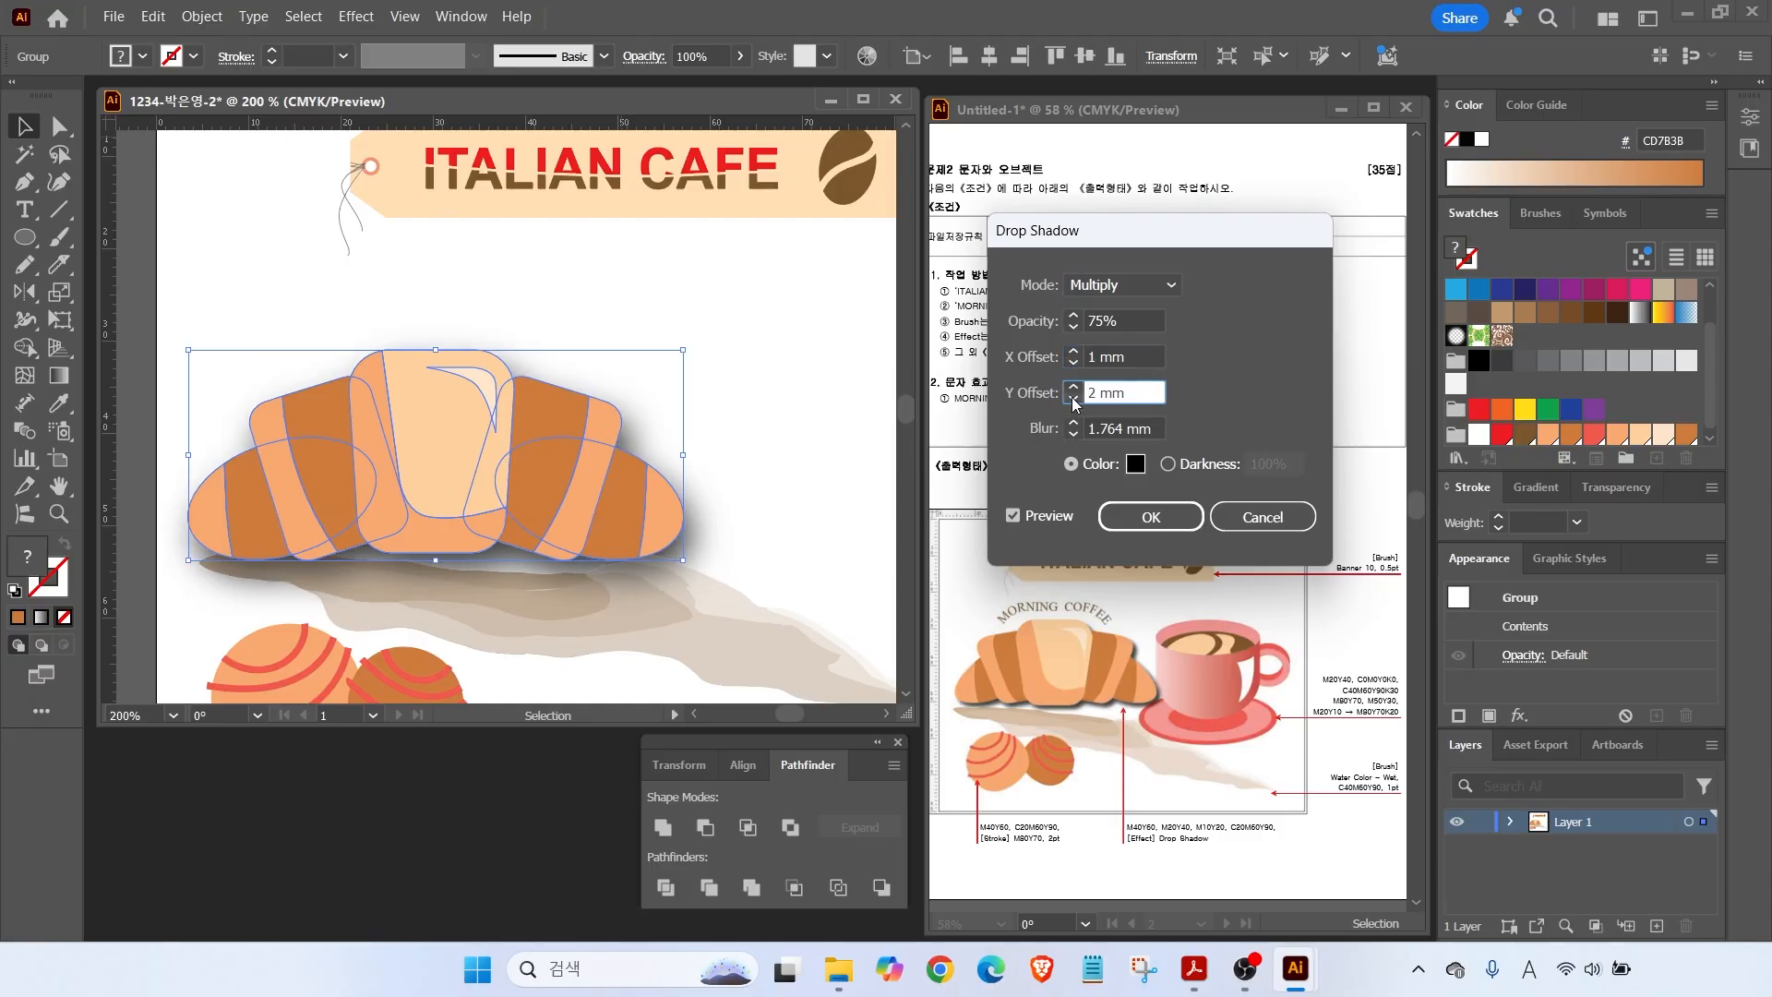
{"action": "left_click", "coordinate": [1074, 402]}
{"action": "left_click", "coordinate": [1075, 436]}
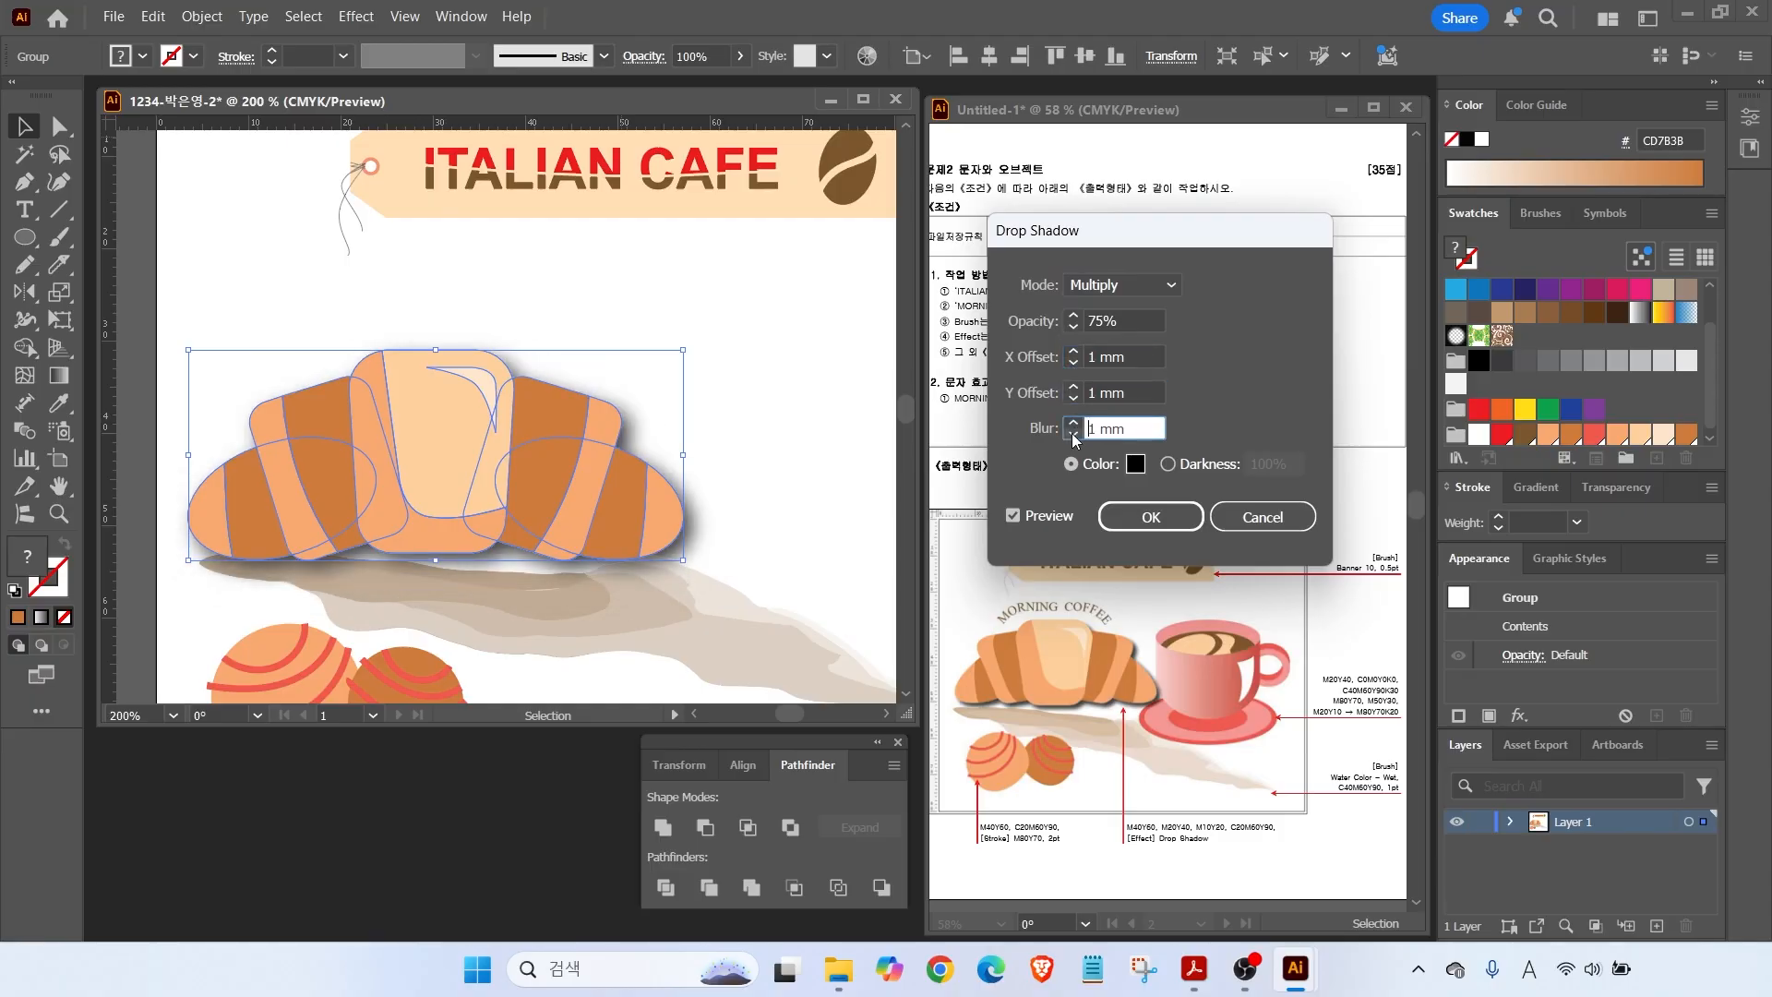
{"action": "left_click", "coordinate": [1135, 524]}
{"action": "key", "text": "ctrl+0"}
{"action": "left_click_drag", "start_coordinate": [1165, 742], "coordinate": [1163, 437]}
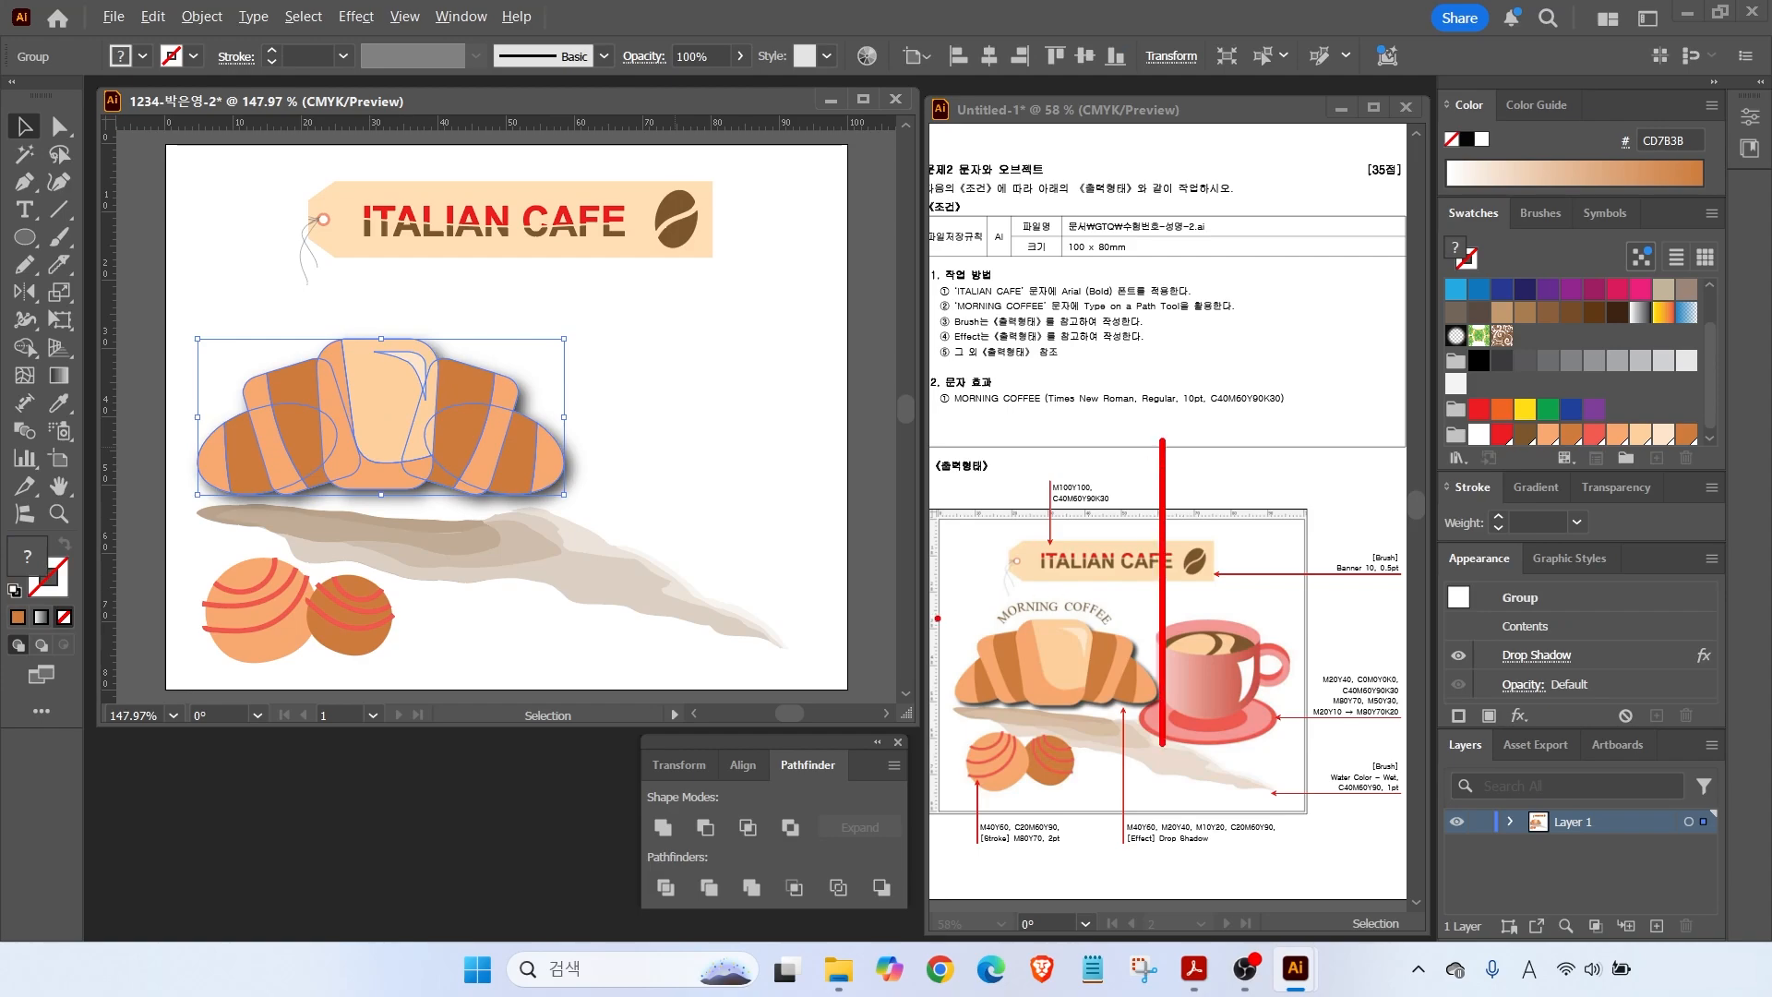
{"action": "left_click_drag", "start_coordinate": [915, 620], "coordinate": [1235, 618]}
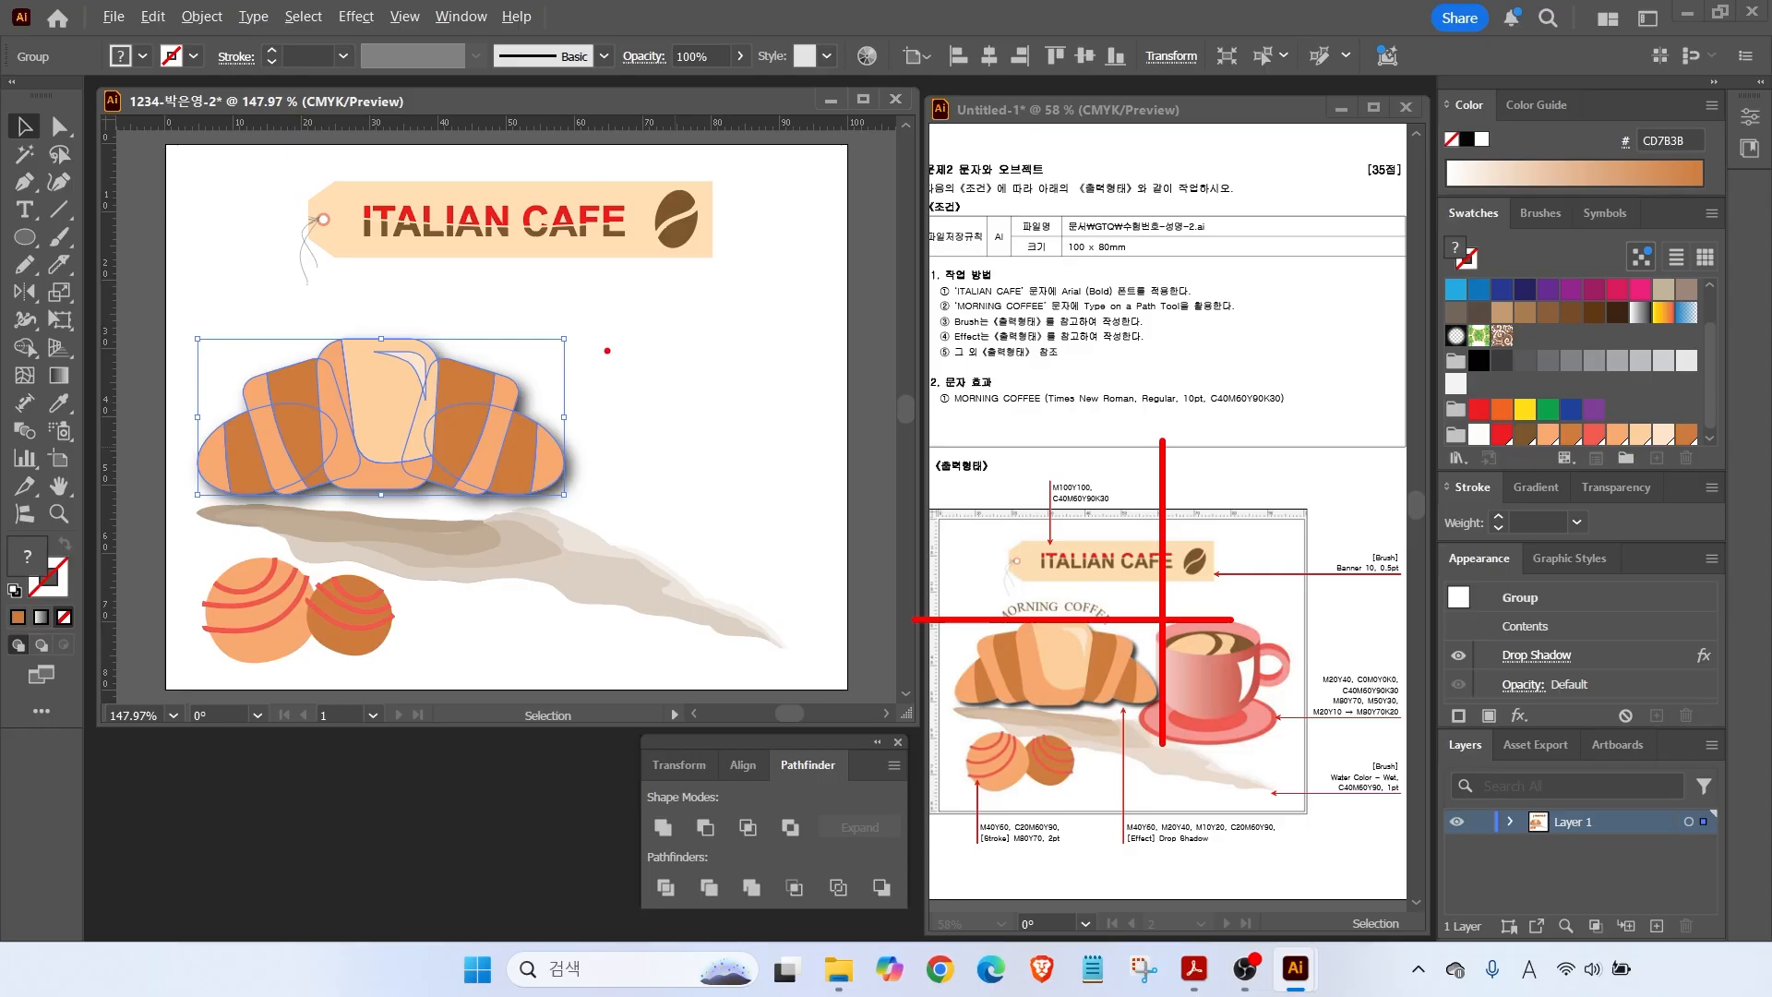
{"action": "left_click_drag", "start_coordinate": [574, 77], "coordinate": [573, 690]}
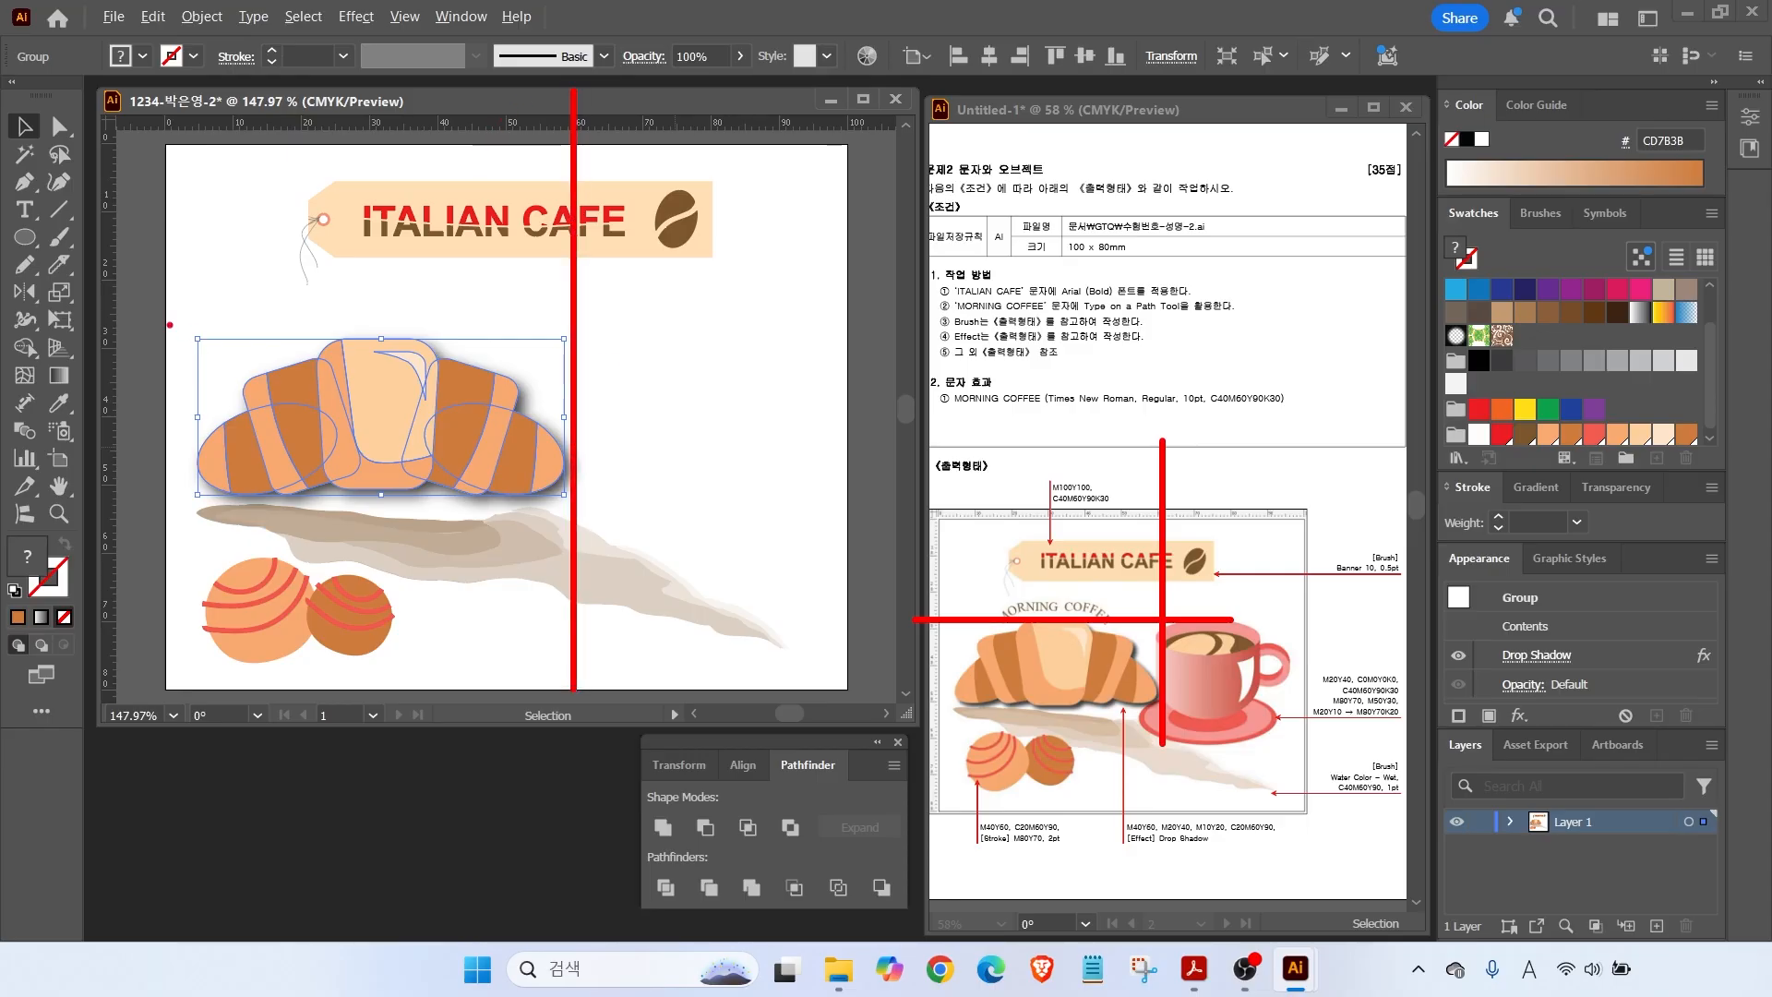
{"action": "left_click_drag", "start_coordinate": [117, 330], "coordinate": [623, 329]}
{"action": "key", "text": "Escape"}
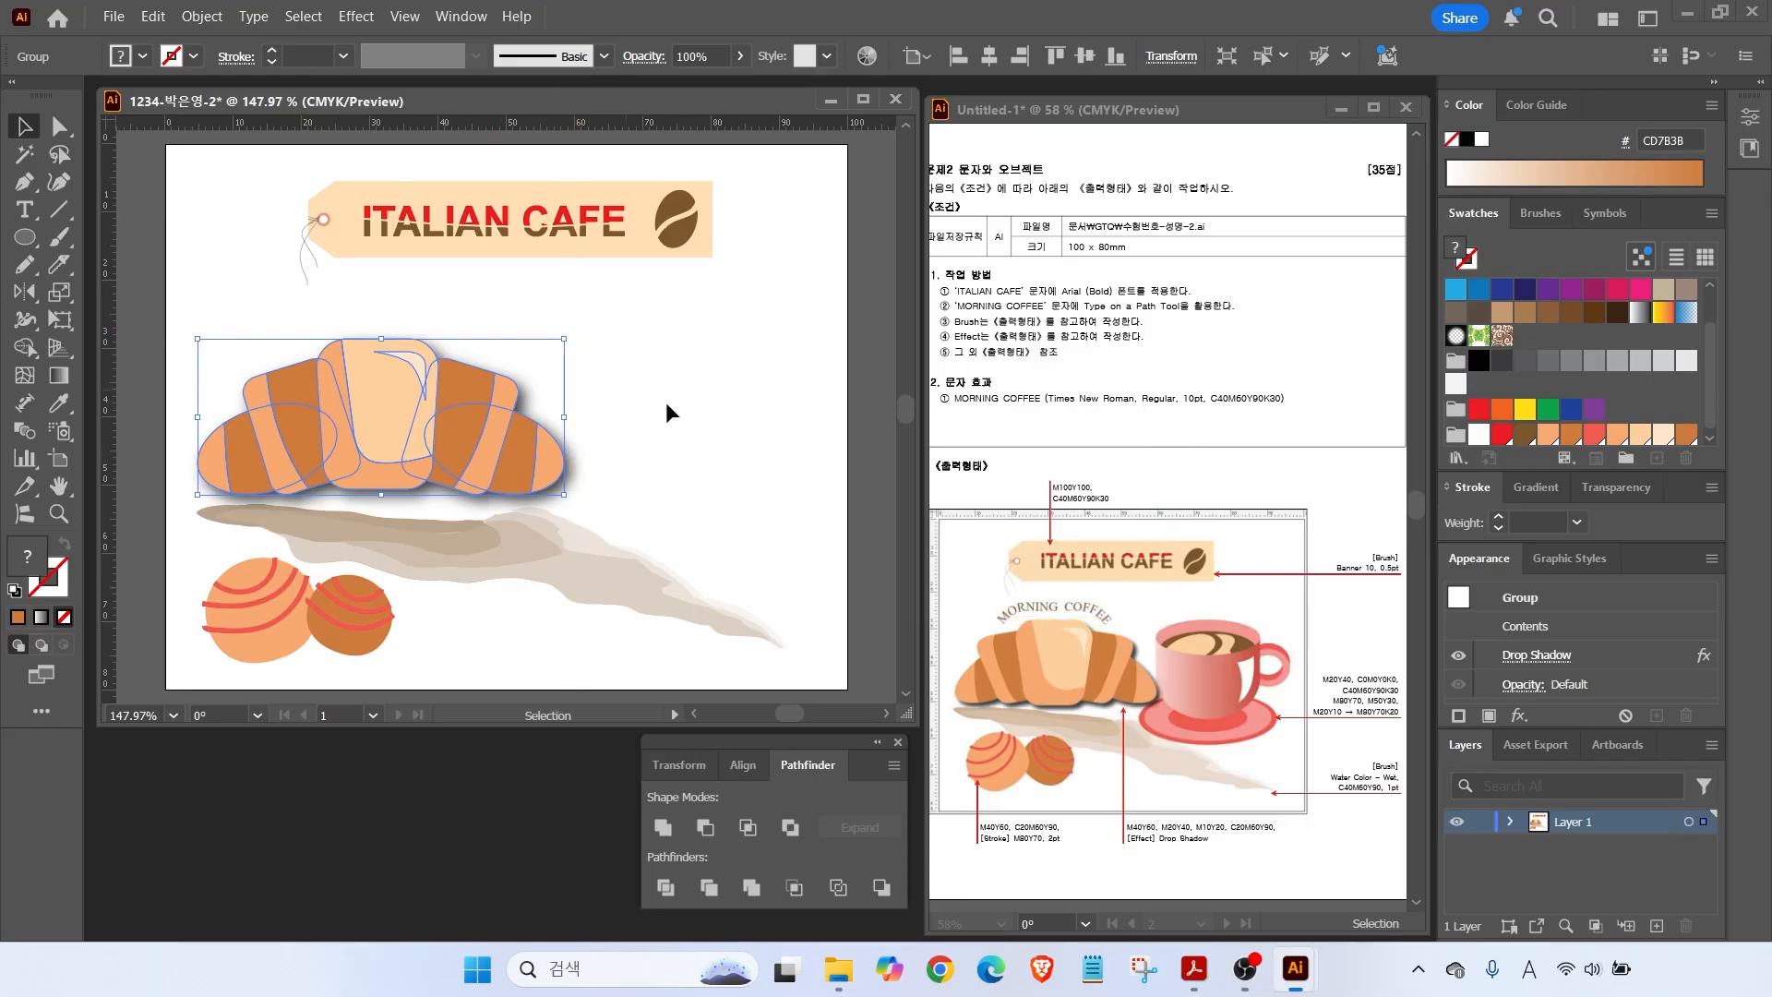
Draw a small ellipse to the right of the croissant.
{"action": "left_click", "coordinate": [711, 432]}
{"action": "key", "text": "l"}
{"action": "mouse_move", "coordinate": [603, 358]}
{"action": "left_mouse_down"}
{"action": "mouse_move", "coordinate": [767, 409]}
{"action": "mouse_move", "coordinate": [633, 371]}
{"action": "left_mouse_up"}
{"action": "key", "text": "v"}
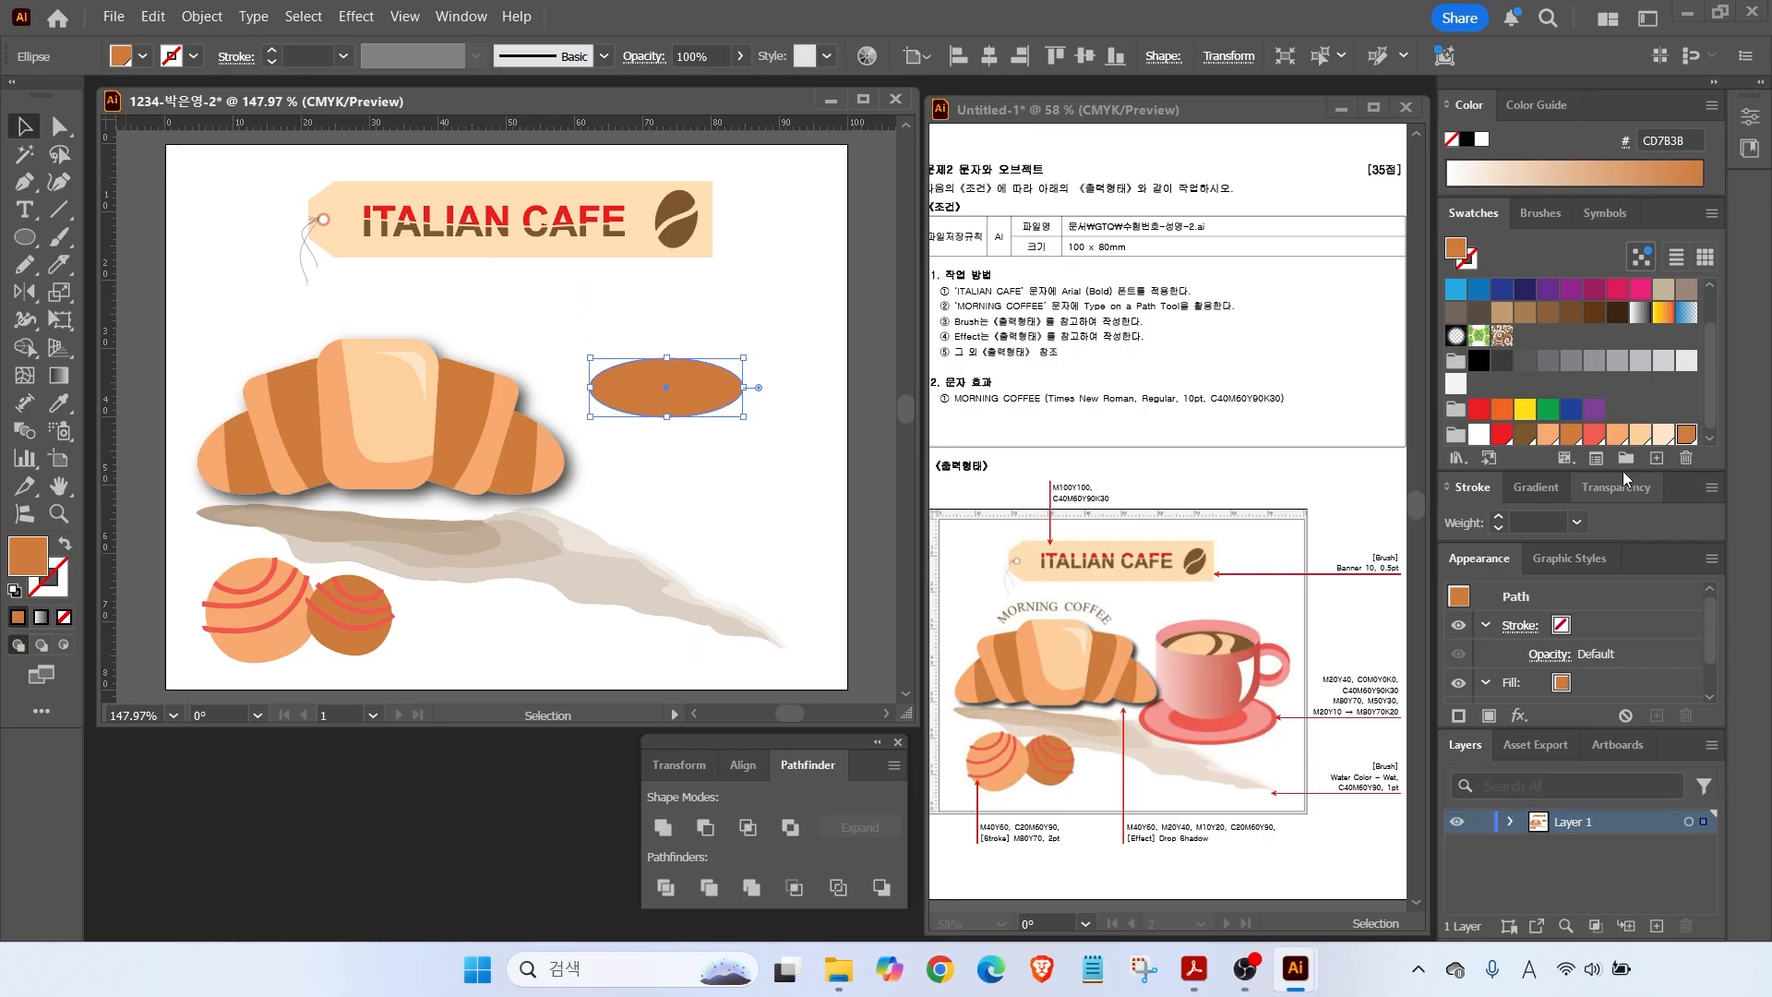
Add a peach swatch C0 M20 Y40 K0 and a brown swatch C40 M60 Y90 K30.
{"action": "left_click", "coordinate": [1657, 458]}
{"action": "left_click_drag", "start_coordinate": [1492, 516], "coordinate": [999, 513]}
{"action": "type", "text": "0"}
{"action": "key", "text": "Tab"}
{"action": "type", "text": "20"}
{"action": "key", "text": "Tab"}
{"action": "type", "text": "40"}
{"action": "key", "text": "Tab"}
{"action": "key", "text": "Return"}
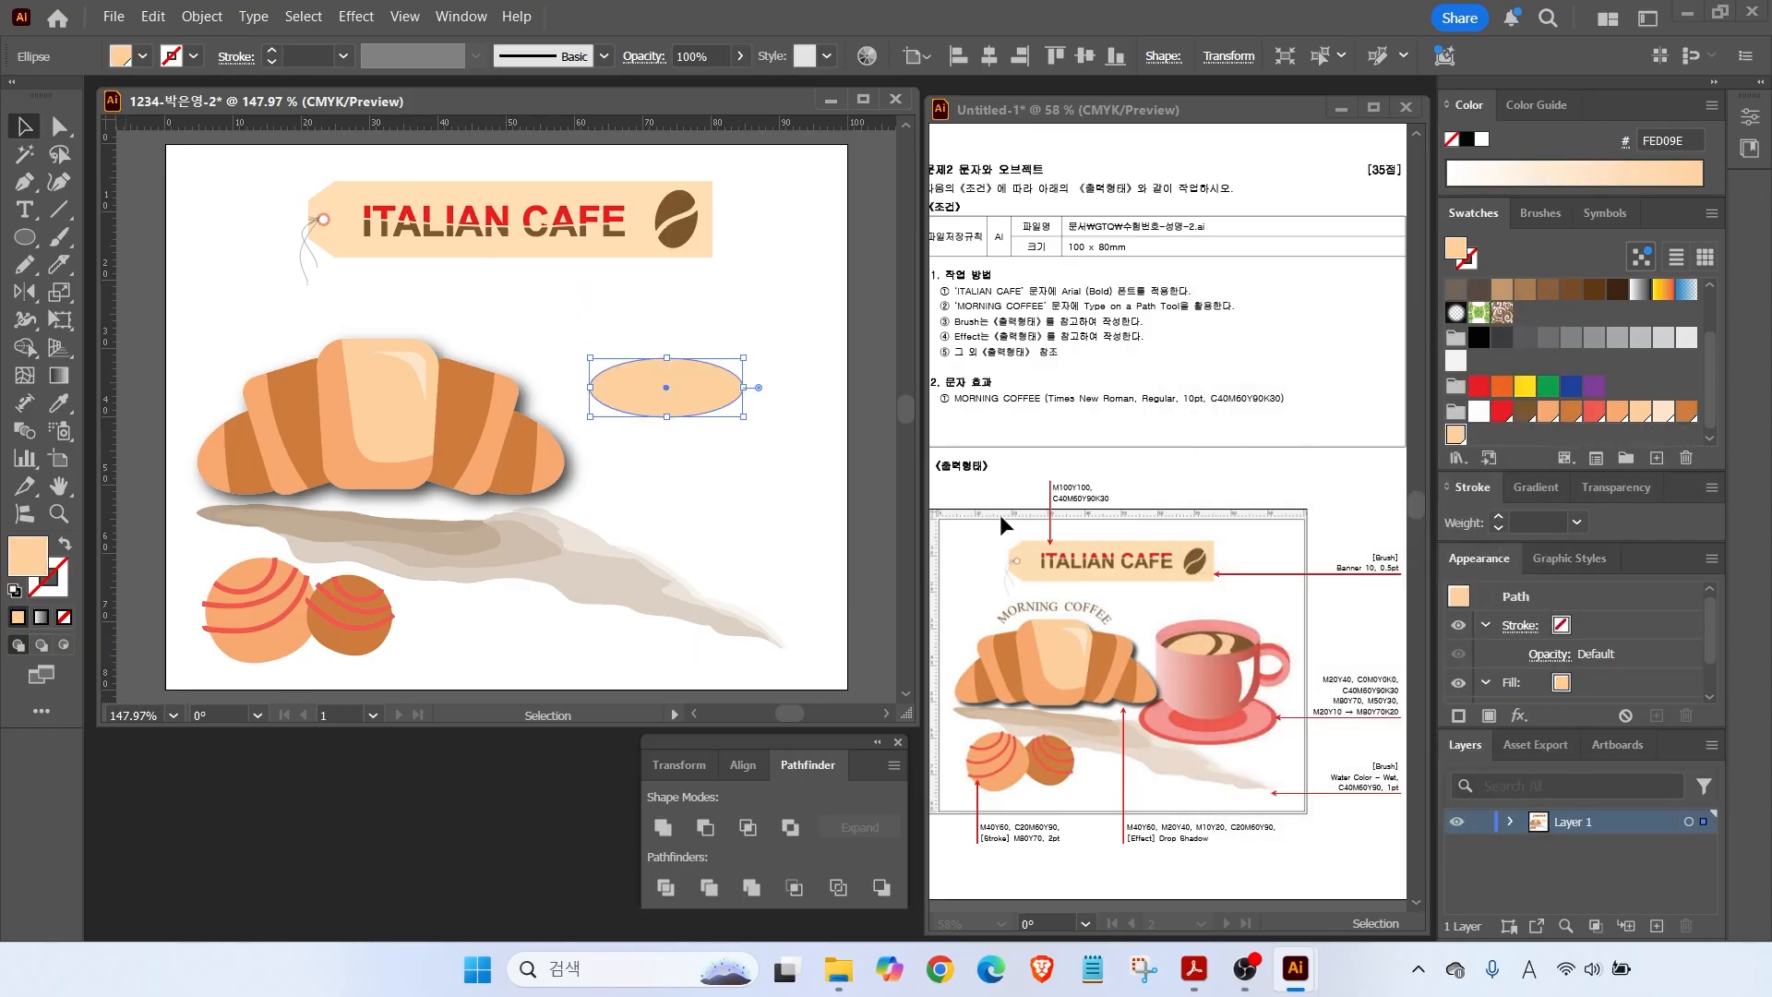
{"action": "left_click", "coordinate": [1667, 457]}
{"action": "type", "text": "40"}
{"action": "key", "text": "Tab"}
{"action": "type", "text": "60"}
Add a red swatch C0 M80 Y70 K0 and a pink swatch C0 M50 Y30 K0.
{"action": "key", "text": "Tab"}
{"action": "type", "text": "90"}
{"action": "key", "text": "Tab"}
{"action": "type", "text": "30"}
{"action": "key", "text": "Return"}
{"action": "type", "text": "0"}
{"action": "key", "text": "Tab"}
{"action": "type", "text": "80"}
{"action": "key", "text": "Tab"}
{"action": "type", "text": "70"}
{"action": "key", "text": "Tab"}
{"action": "type", "text": "0"}
{"action": "key", "text": "Return"}
{"action": "left_click", "coordinate": [1657, 457]}
{"action": "type", "text": "0"}
{"action": "key", "text": "Tab"}
{"action": "type", "text": "50"}
{"action": "key", "text": "Tab"}
{"action": "type", "text": "30"}
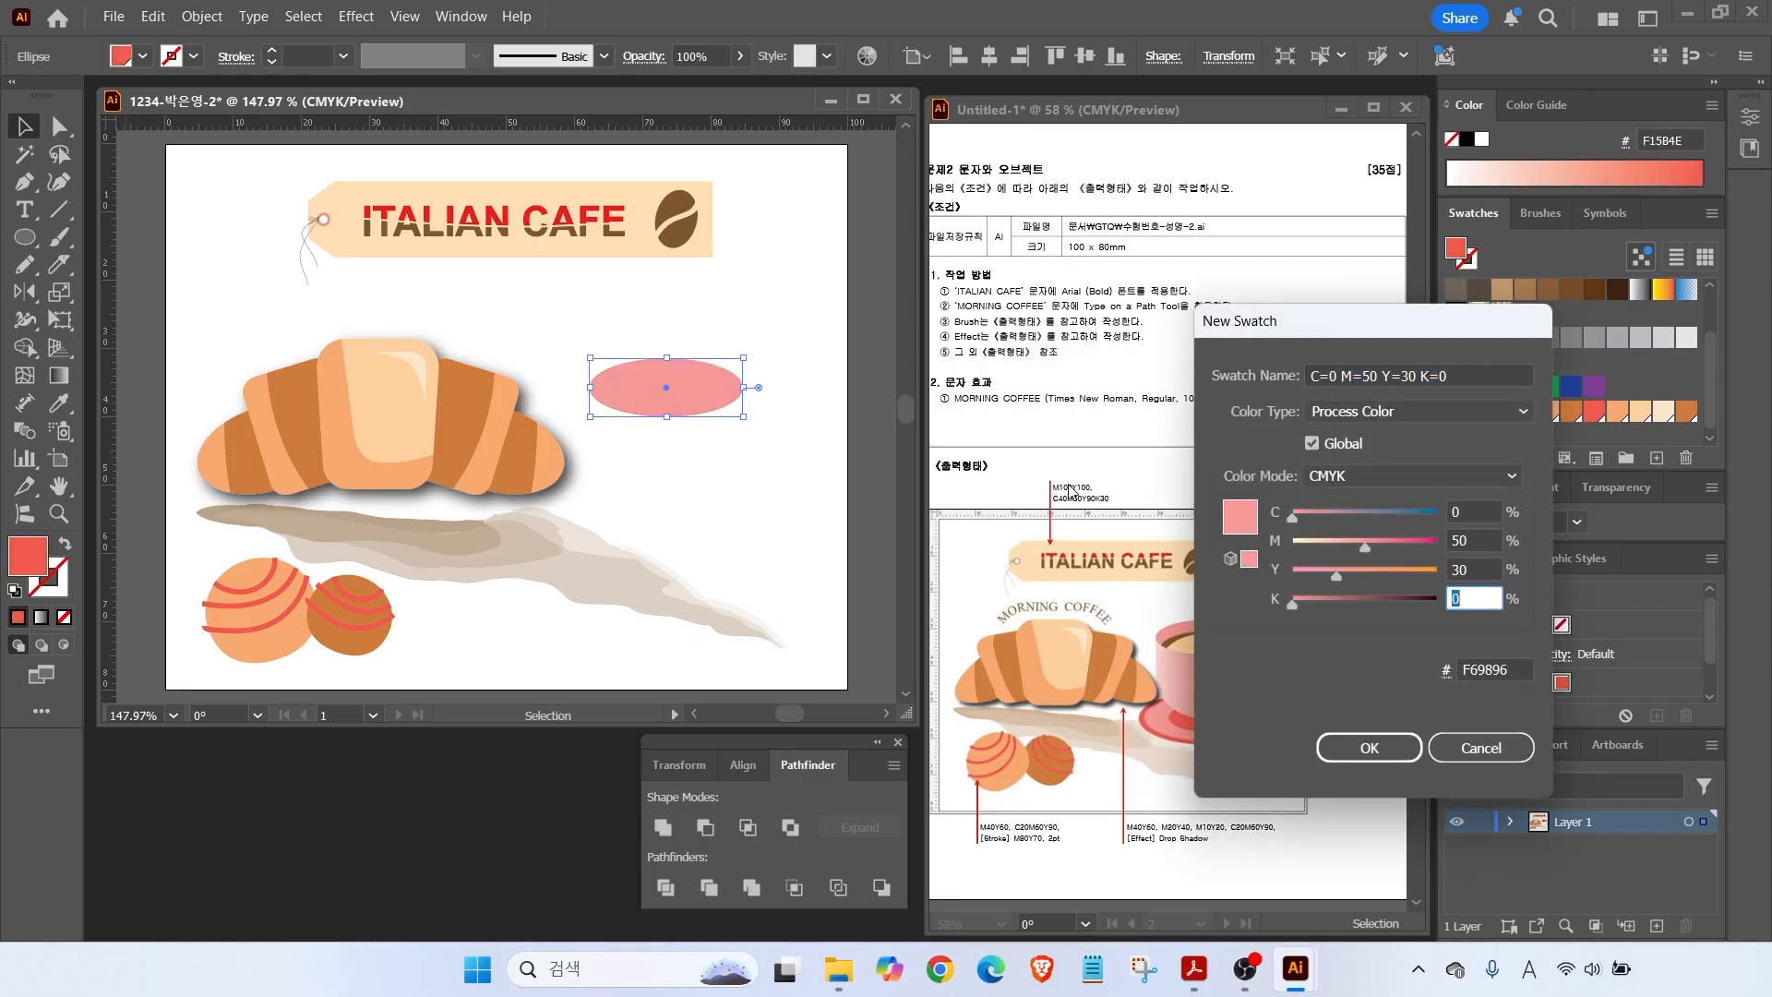
{"action": "key", "text": "Return"}
{"action": "mouse_move", "coordinate": [1313, 721]}
{"action": "left_mouse_down"}
{"action": "mouse_move", "coordinate": [1407, 723]}
{"action": "mouse_move", "coordinate": [1311, 727]}
{"action": "mouse_move", "coordinate": [1380, 685]}
{"action": "left_mouse_up"}
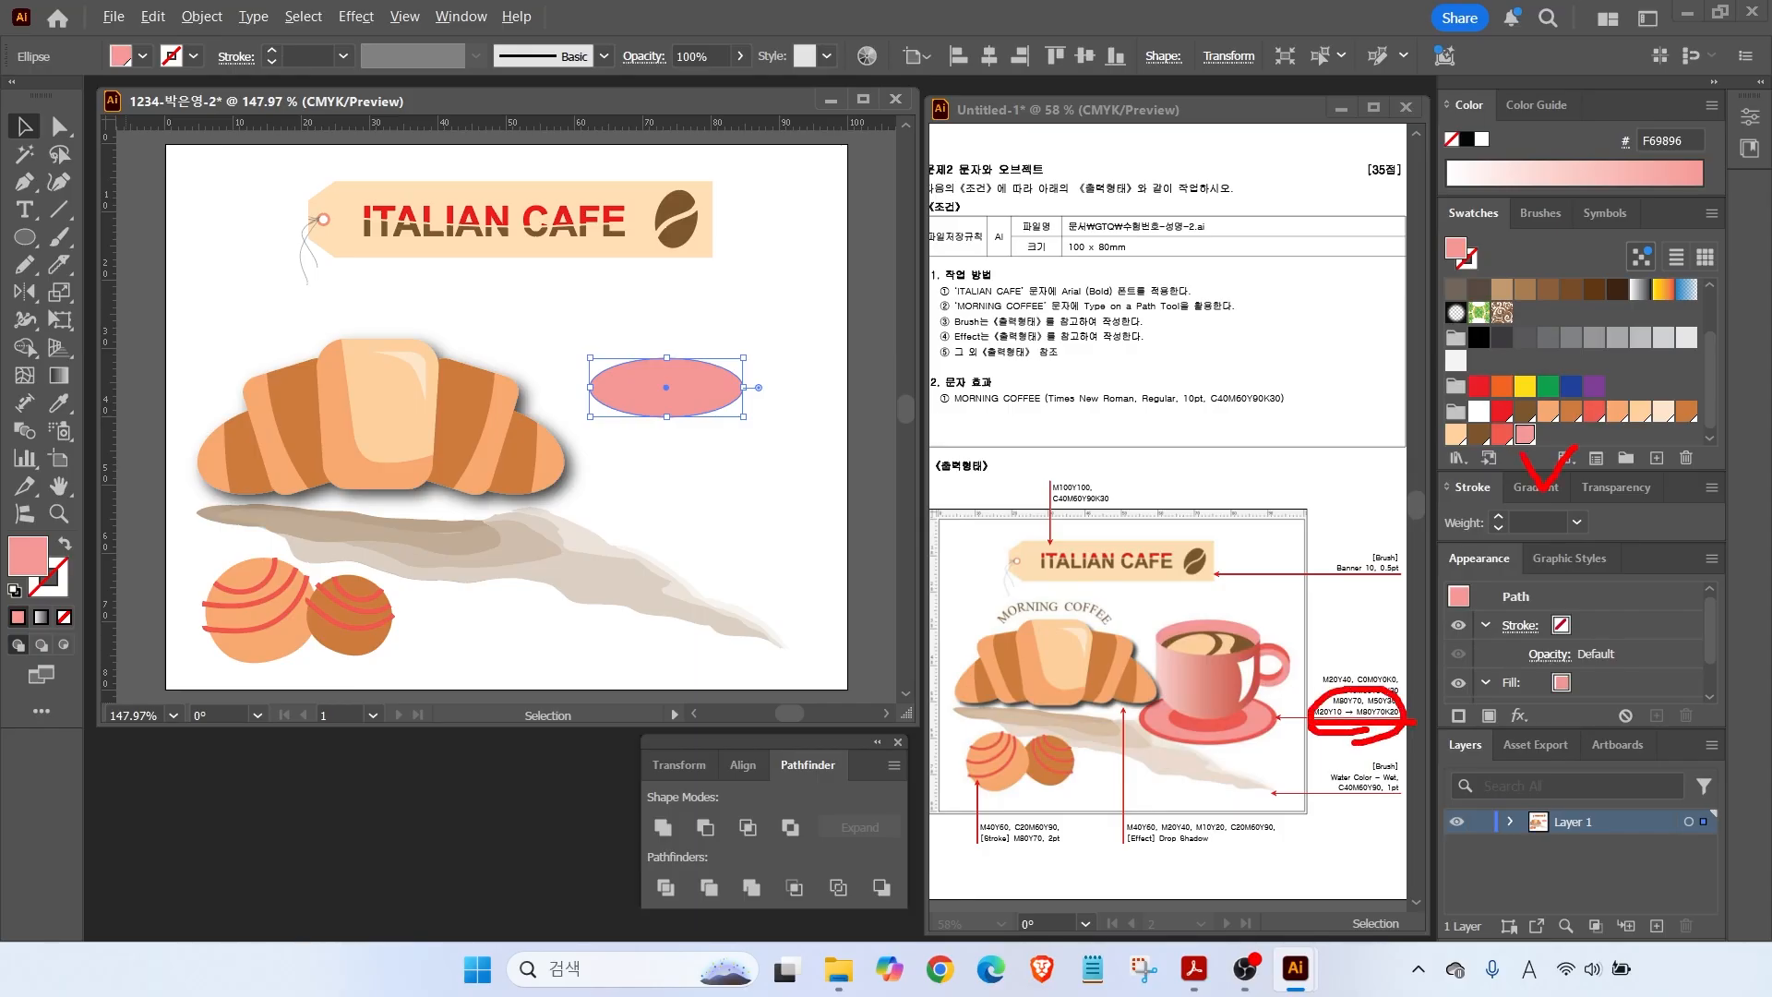
{"action": "left_click", "coordinate": [1537, 485]}
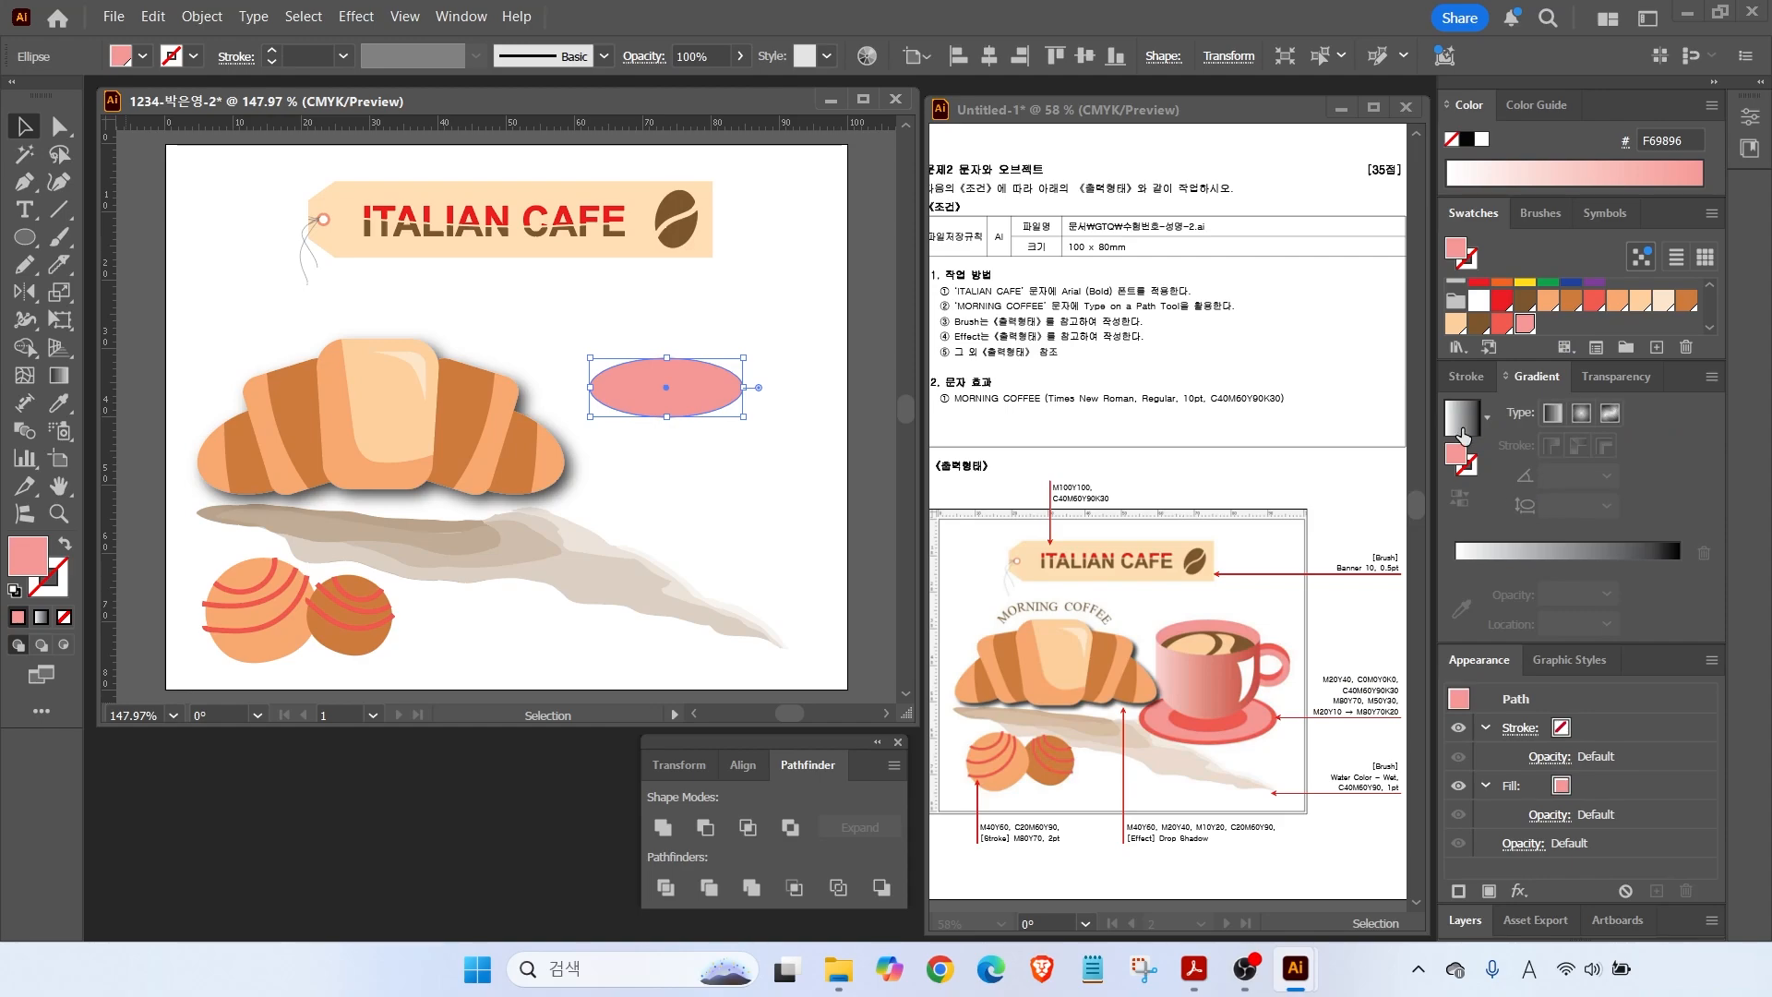
Give the ellipse a gradient fill, removing an accidentally added extra stop.
{"action": "left_click", "coordinate": [1461, 434]}
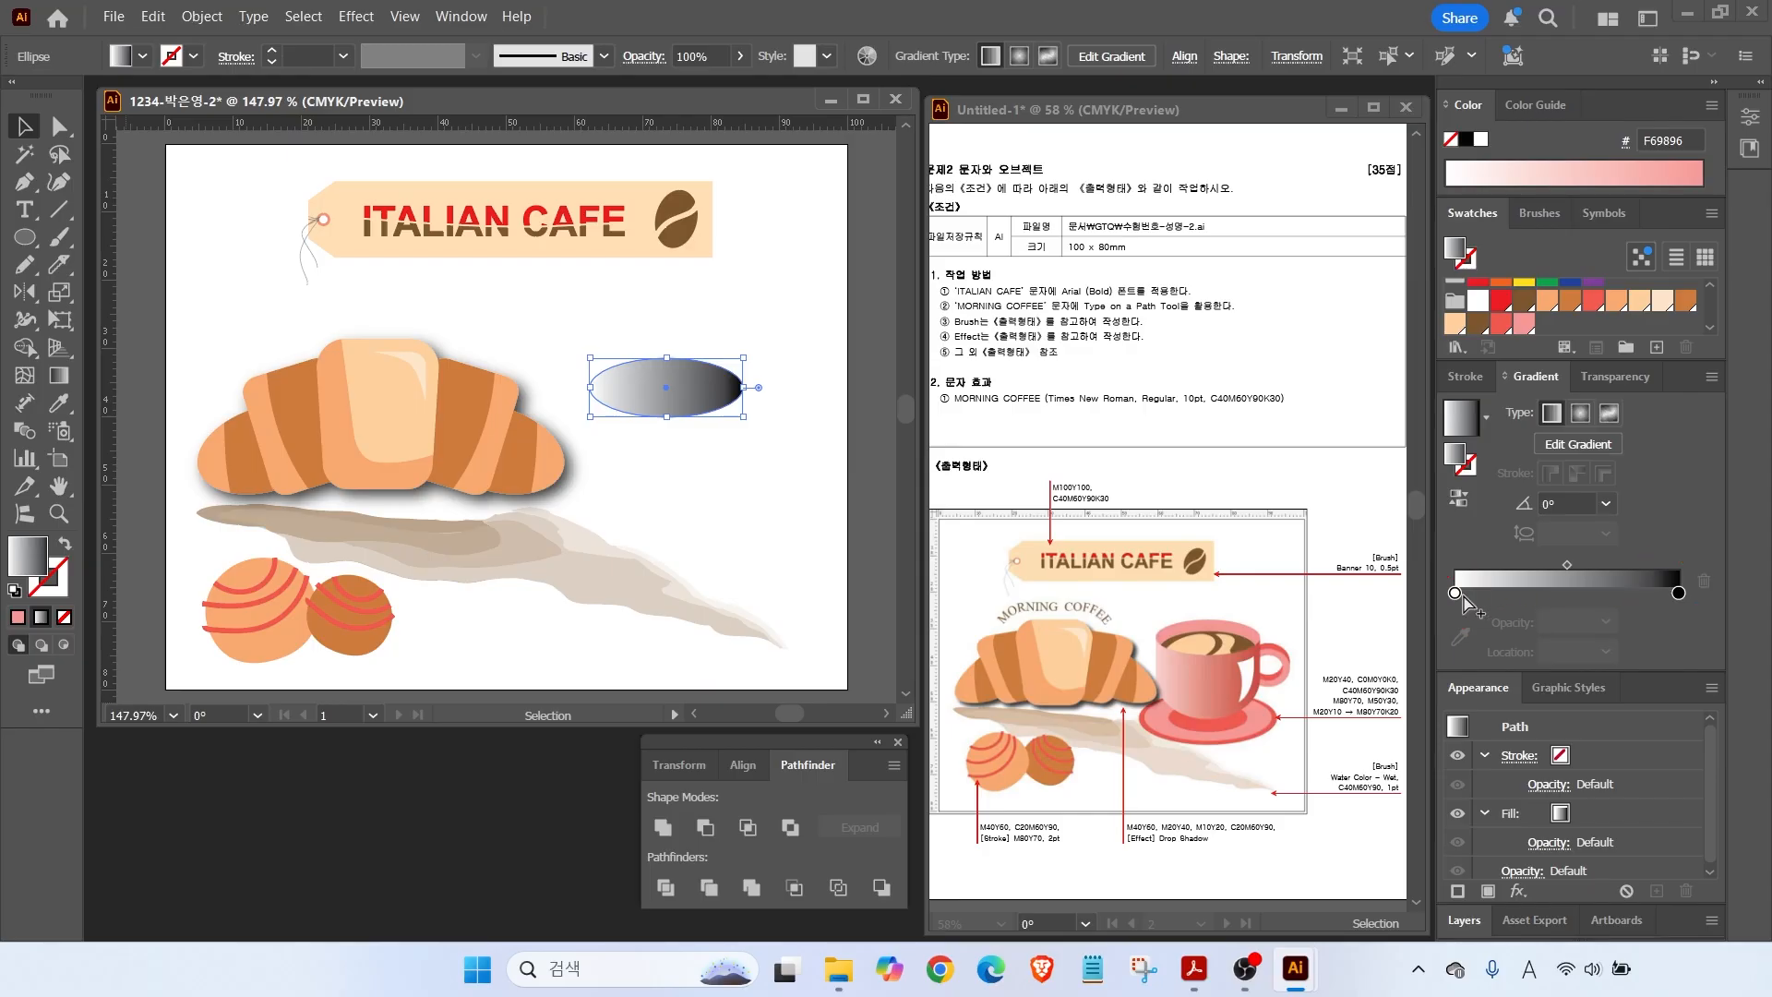
{"action": "double_click", "coordinate": [1455, 595]}
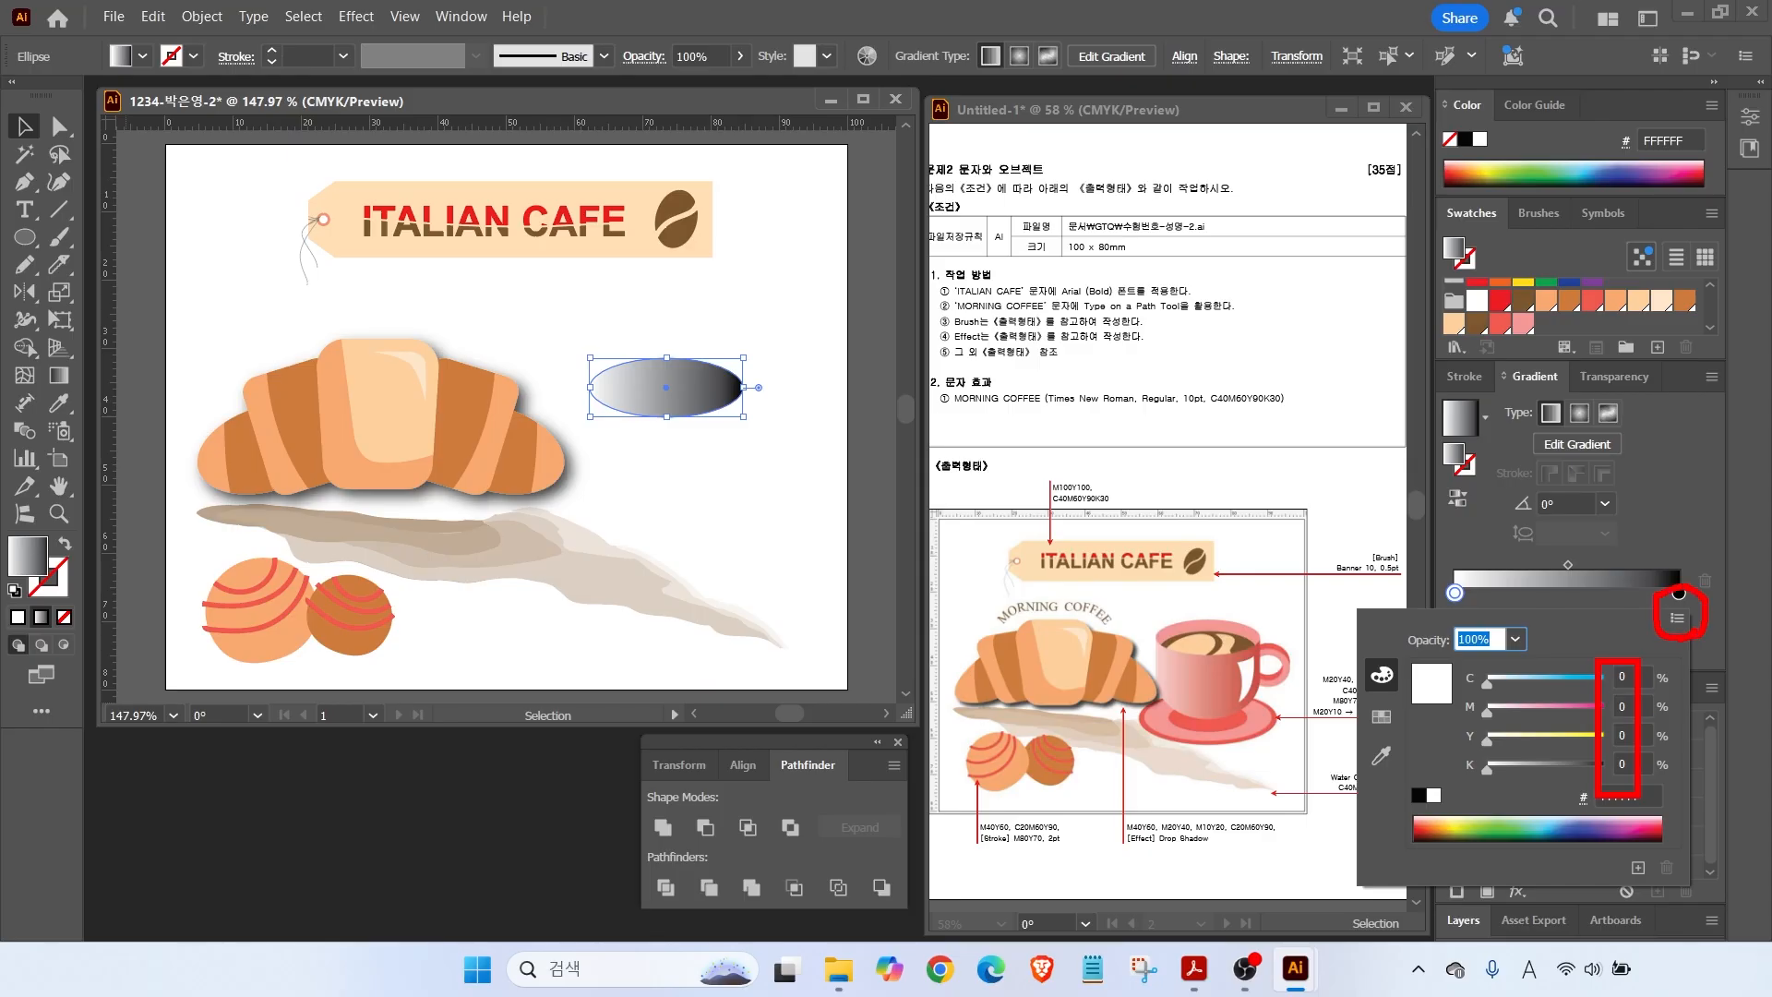
{"action": "left_click", "coordinate": [1673, 625]}
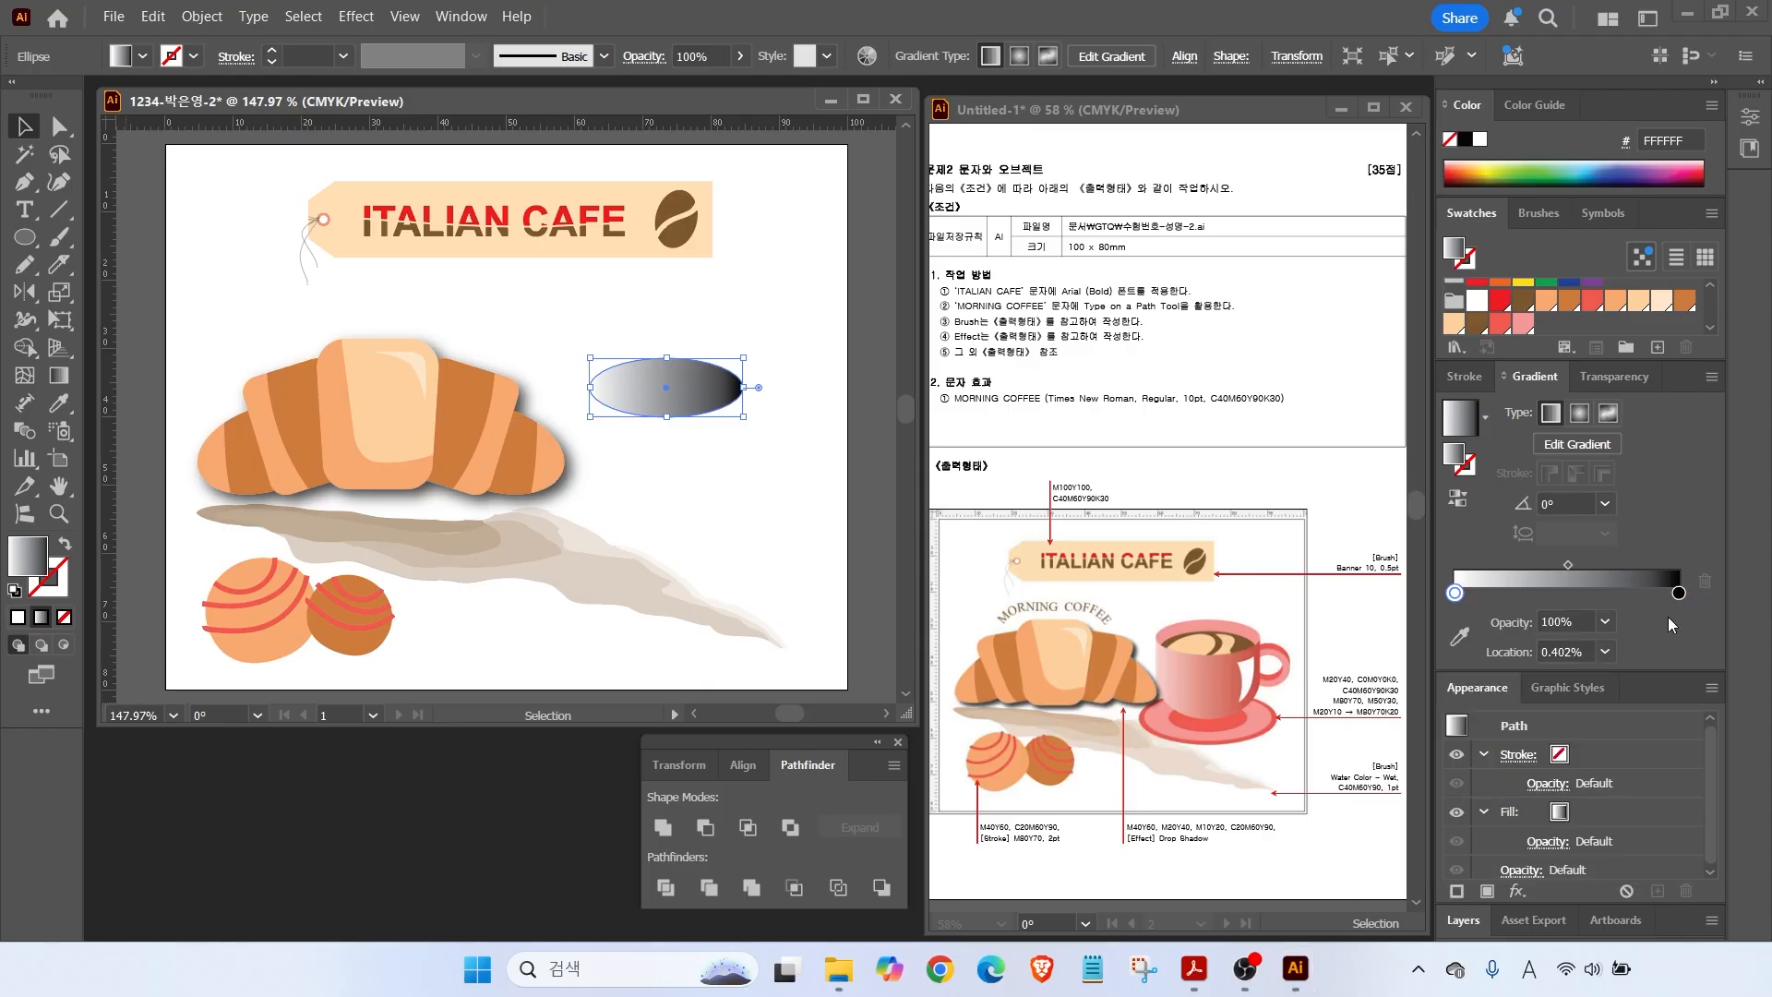
{"action": "double_click", "coordinate": [1462, 595]}
{"action": "left_click", "coordinate": [1464, 597]}
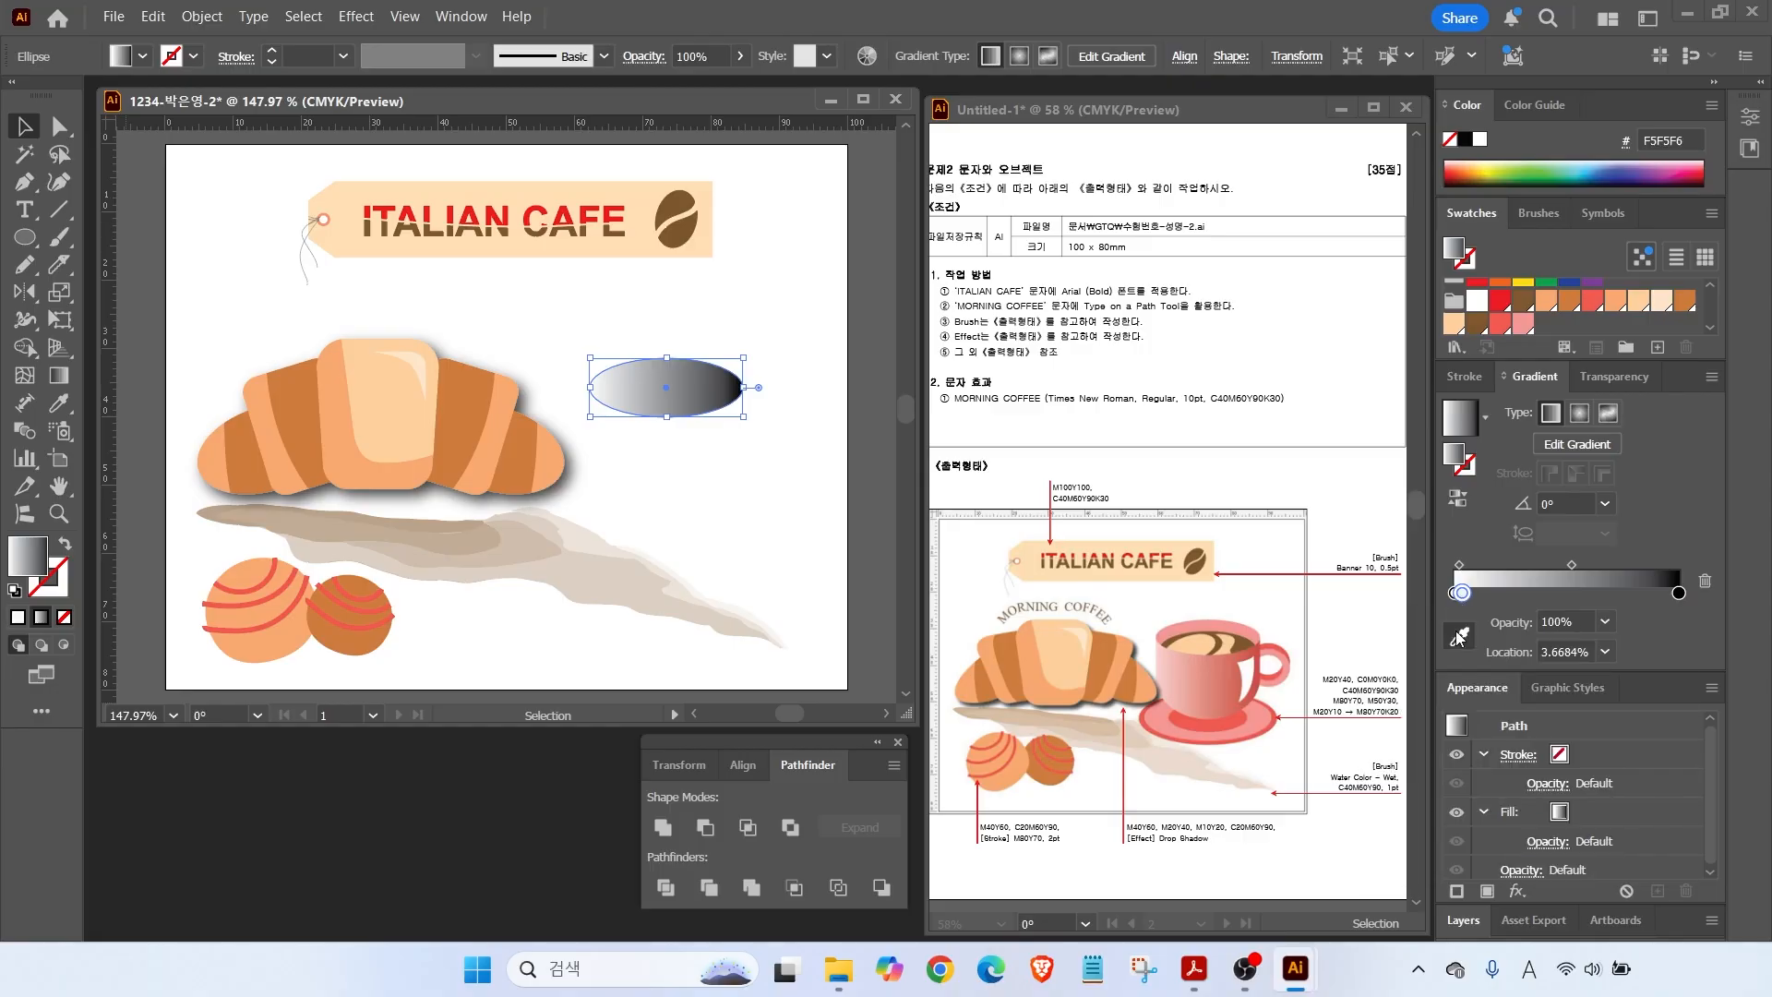
{"action": "left_click_drag", "start_coordinate": [1462, 593], "coordinate": [1453, 628]}
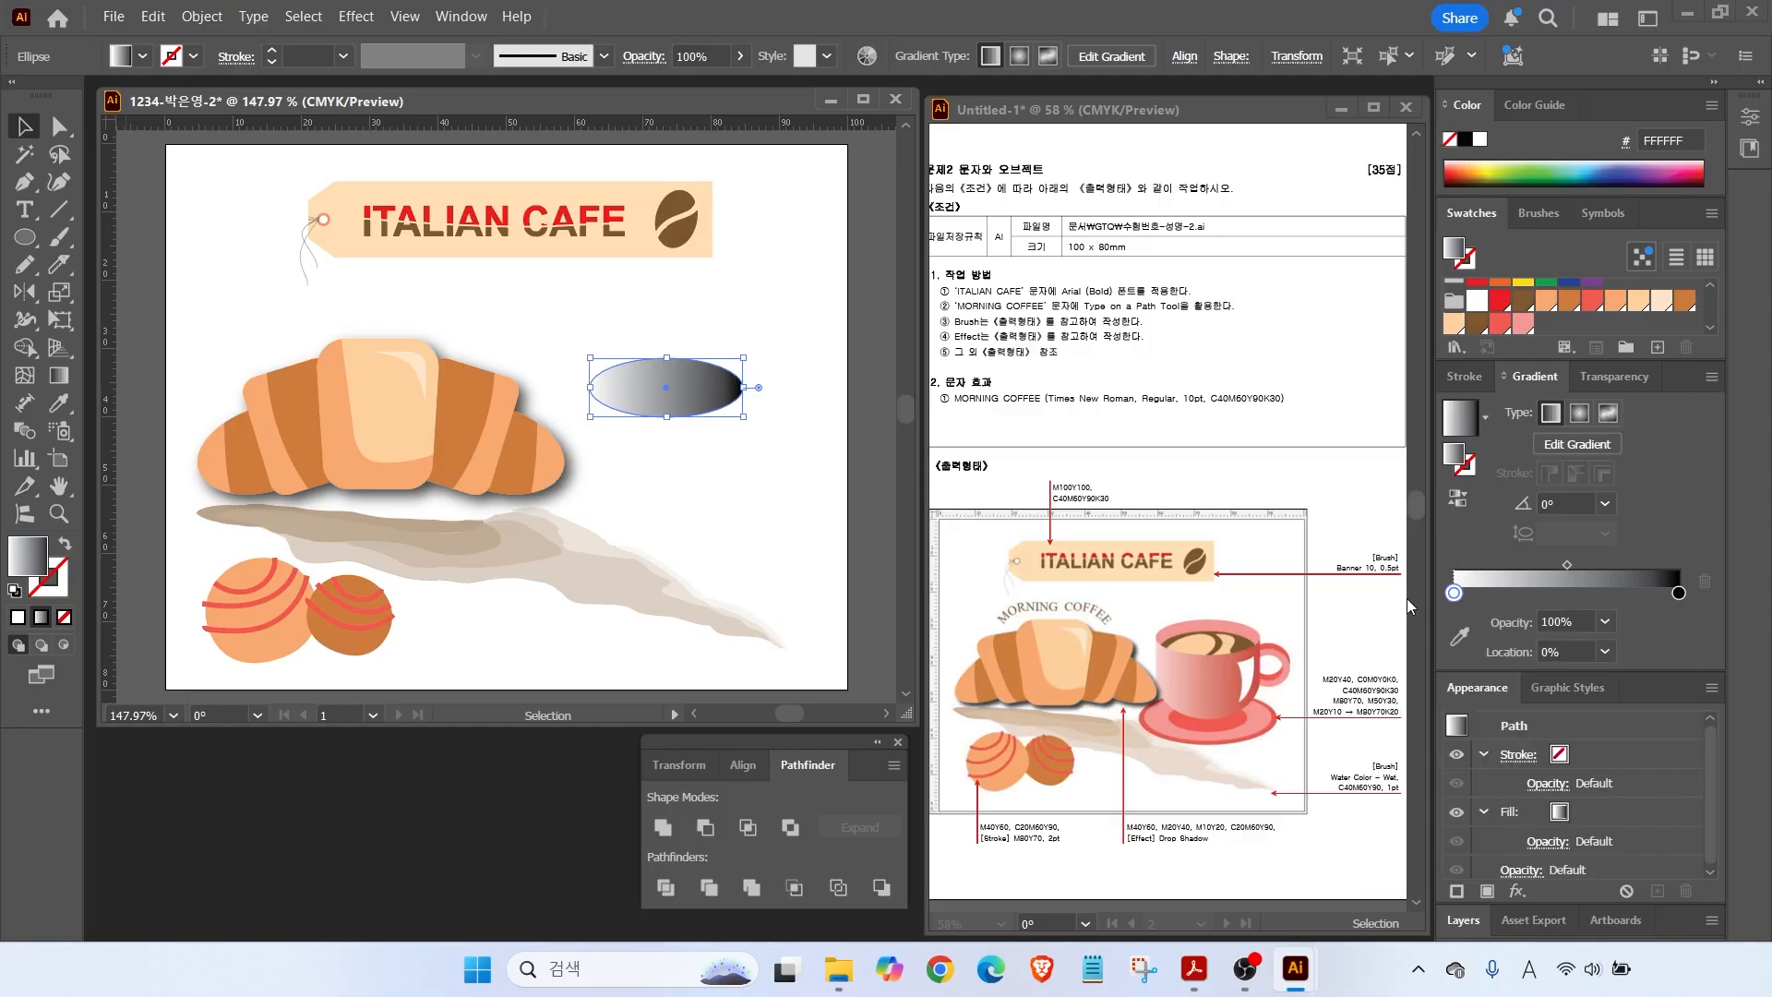
Set the left gradient stop to CMYK pale pink M20 Y10.
{"action": "double_click", "coordinate": [1453, 593]}
{"action": "left_click", "coordinate": [1677, 617]}
{"action": "left_click", "coordinate": [1518, 744]}
{"action": "key", "text": "Tab"}
{"action": "type", "text": "20"}
{"action": "key", "text": "Tab"}
{"action": "type", "text": "10"}
{"action": "key", "text": "Return"}
{"action": "key", "text": "Return"}
{"action": "left_click", "coordinate": [987, 656]}
Set the right gradient stop to red C0 M80 Y70 K20.
{"action": "double_click", "coordinate": [1679, 593]}
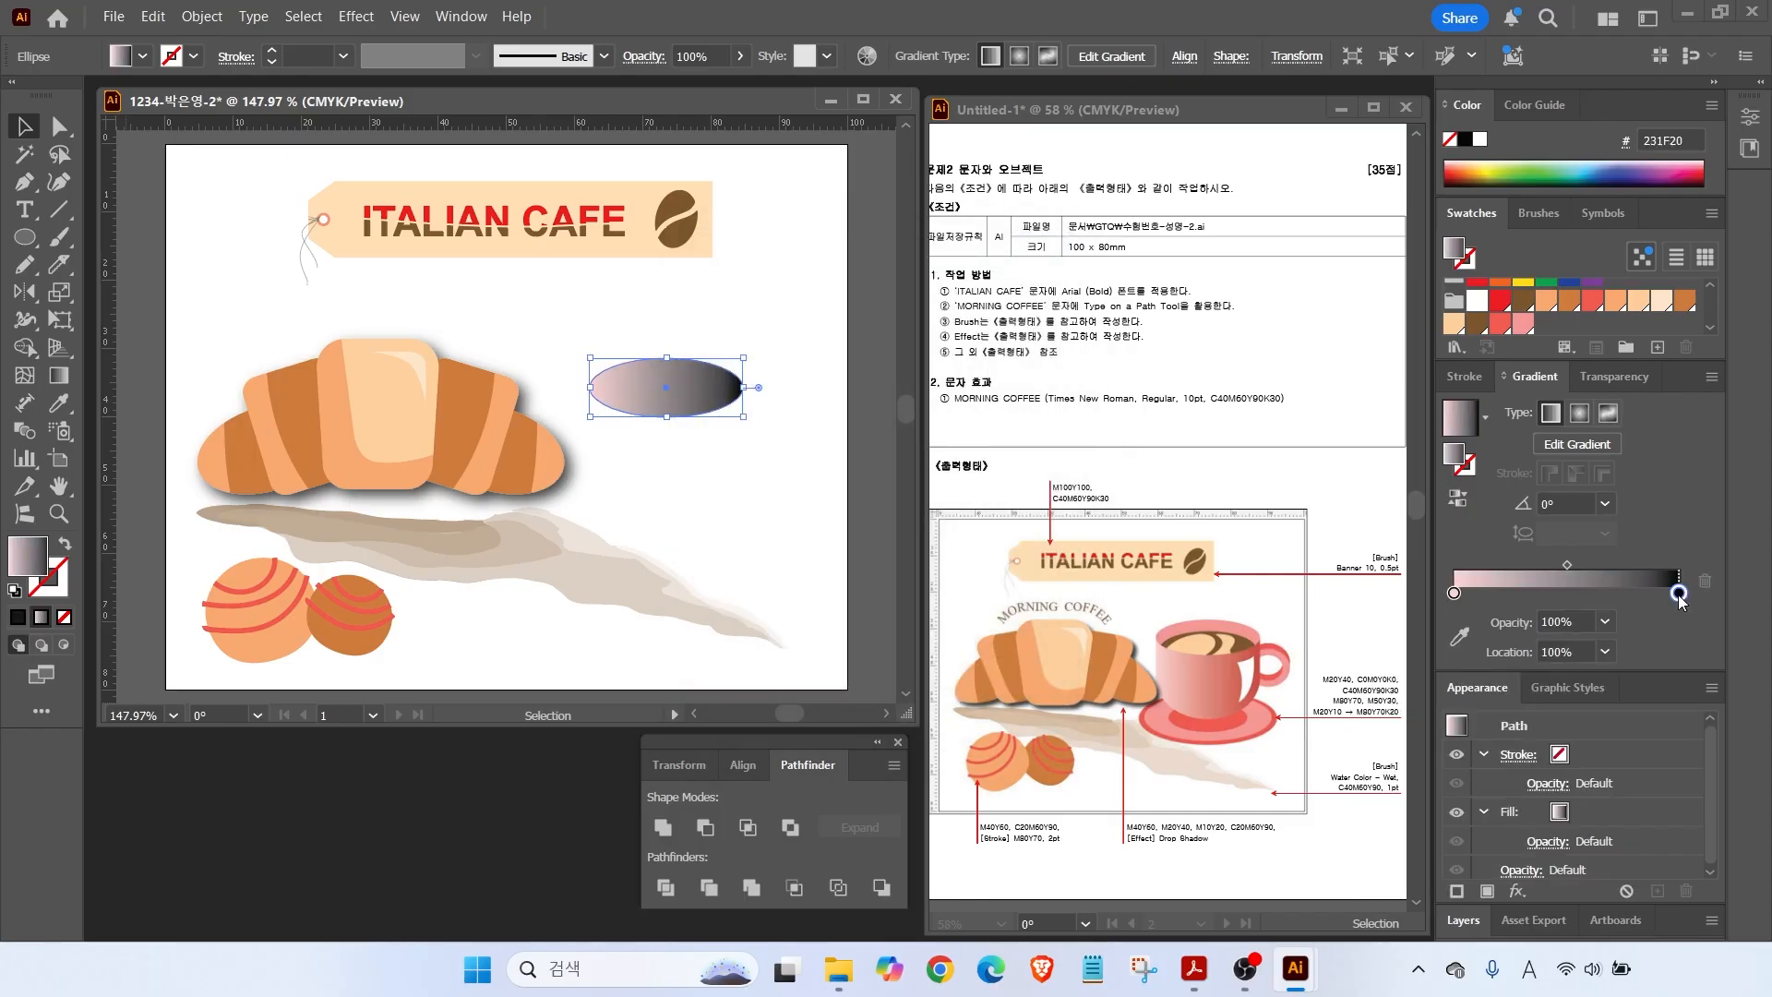
{"action": "left_click", "coordinate": [1469, 673]}
{"action": "key", "text": "Tab"}
{"action": "type", "text": "80"}
{"action": "key", "text": "Tab"}
{"action": "type", "text": "70"}
{"action": "key", "text": "Tab"}
{"action": "type", "text": "20"}
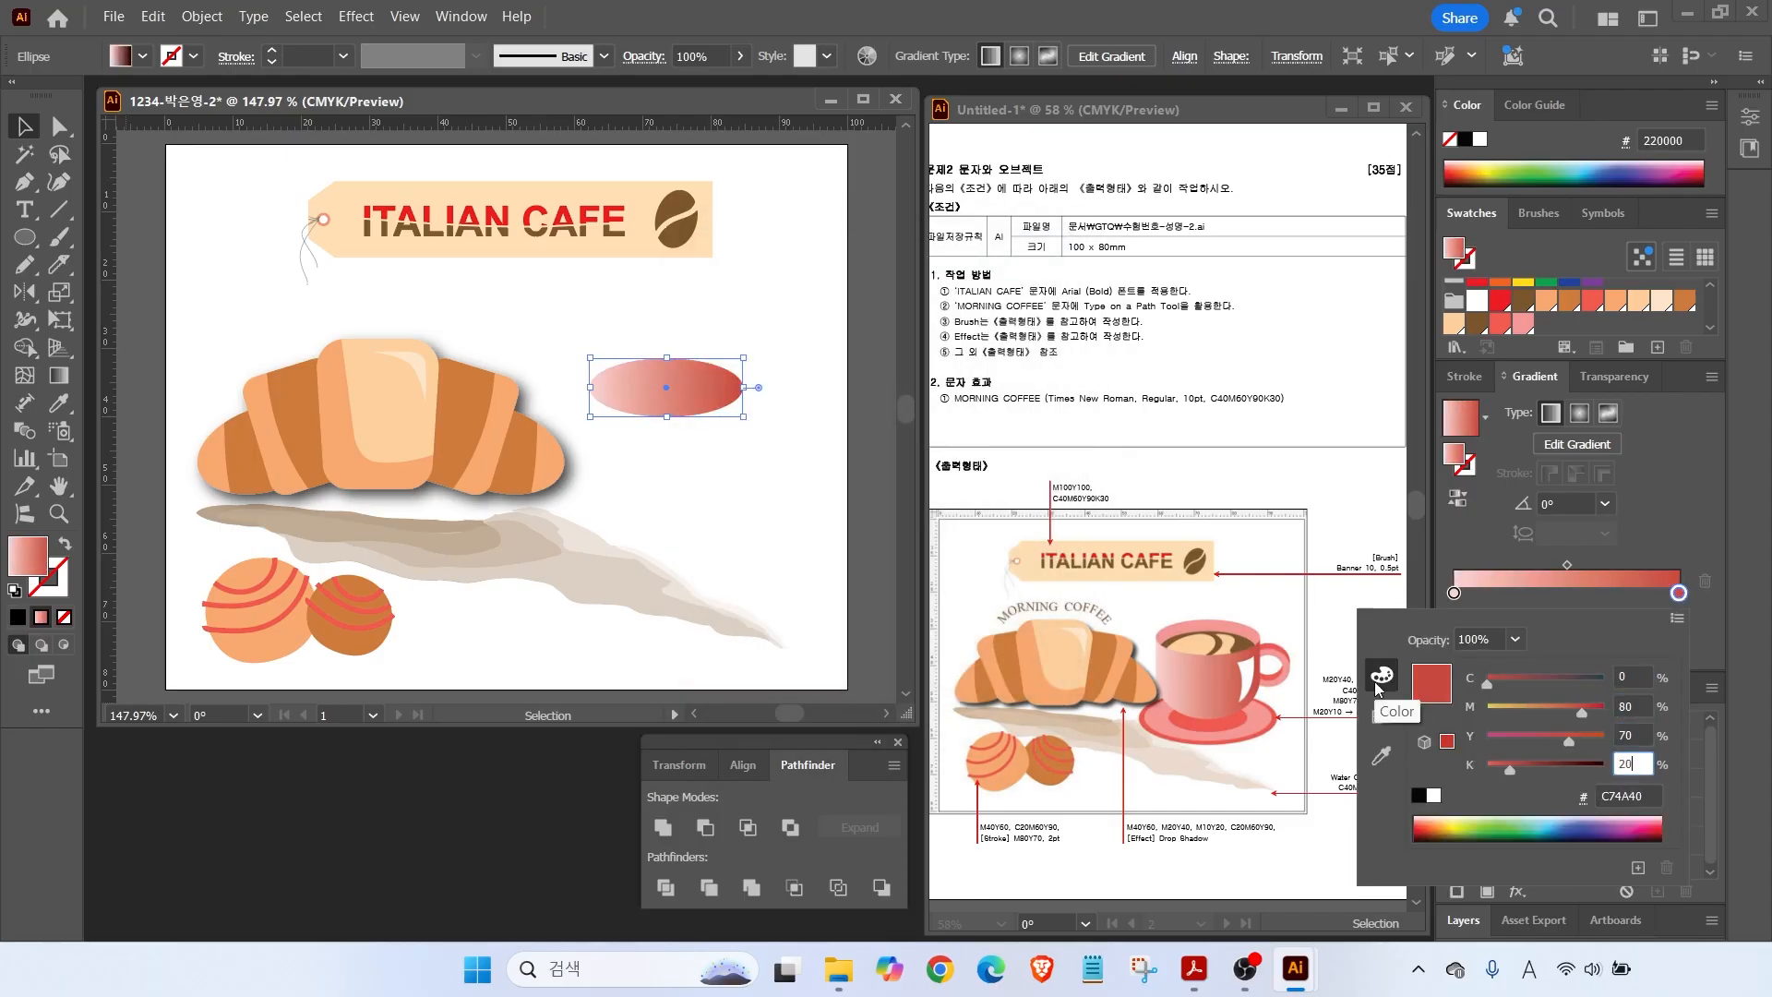
{"action": "left_click", "coordinate": [1460, 529]}
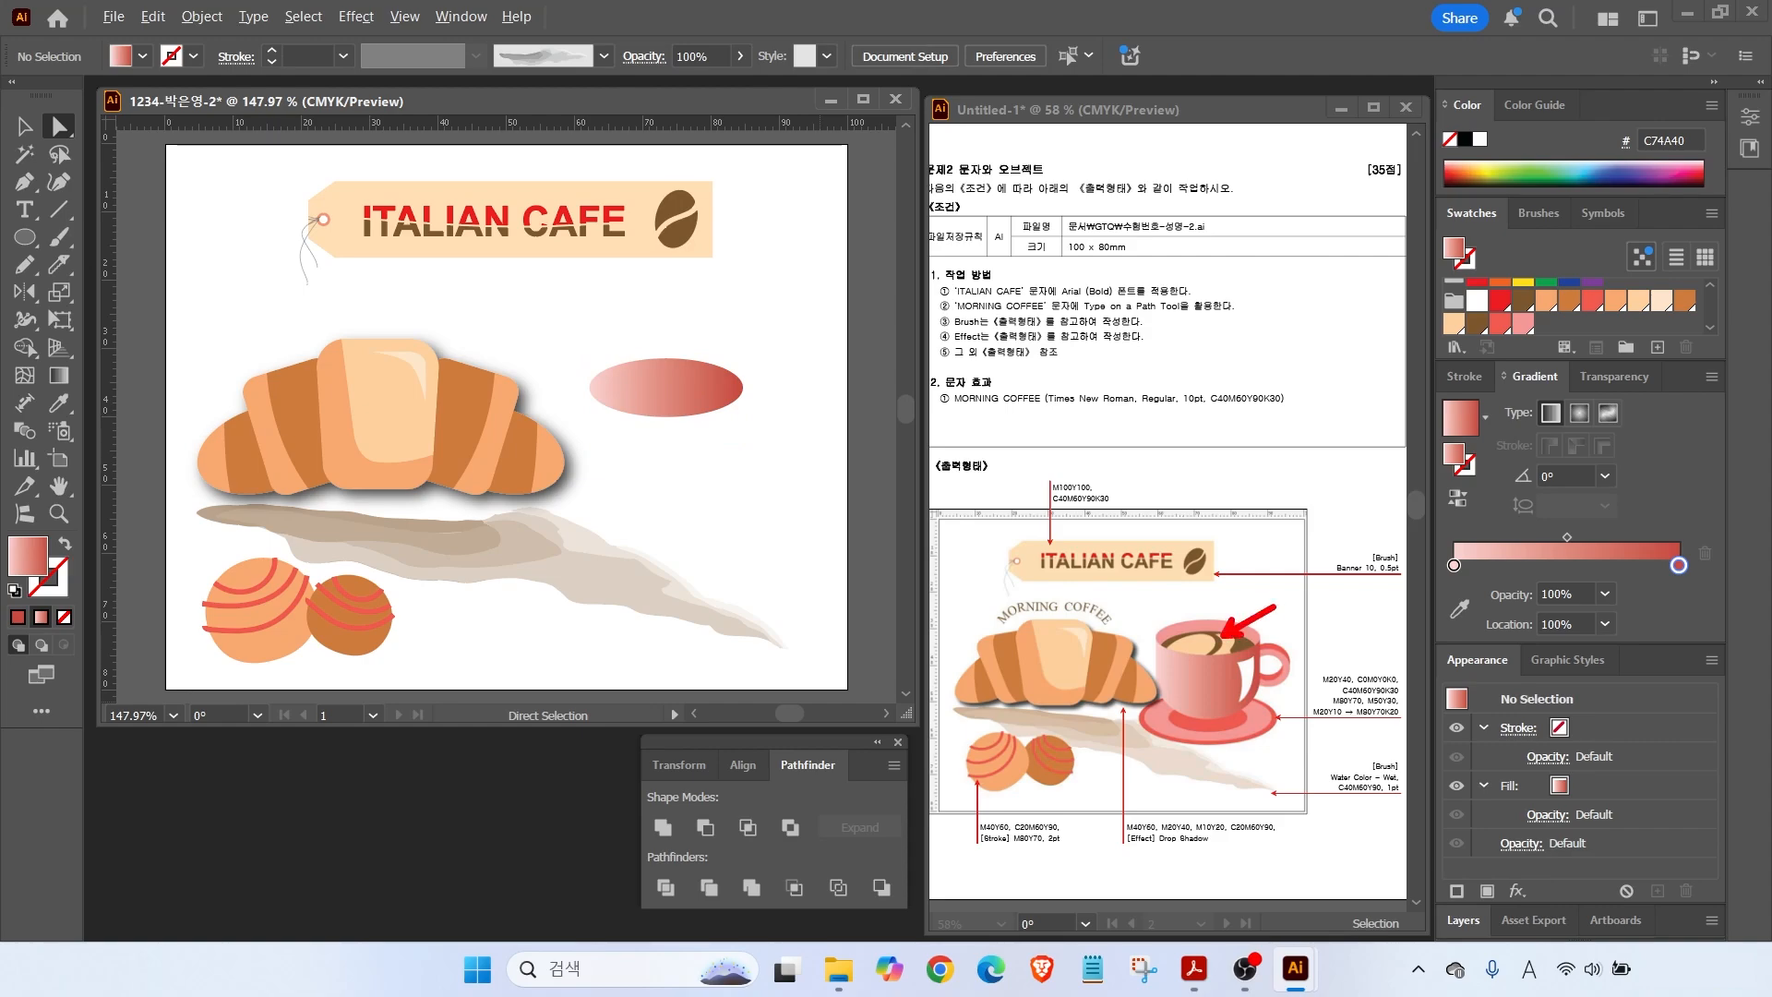
Duplicate the gradient ellipse slightly lower and select both overlapping ellipses.
{"action": "left_click", "coordinate": [688, 395]}
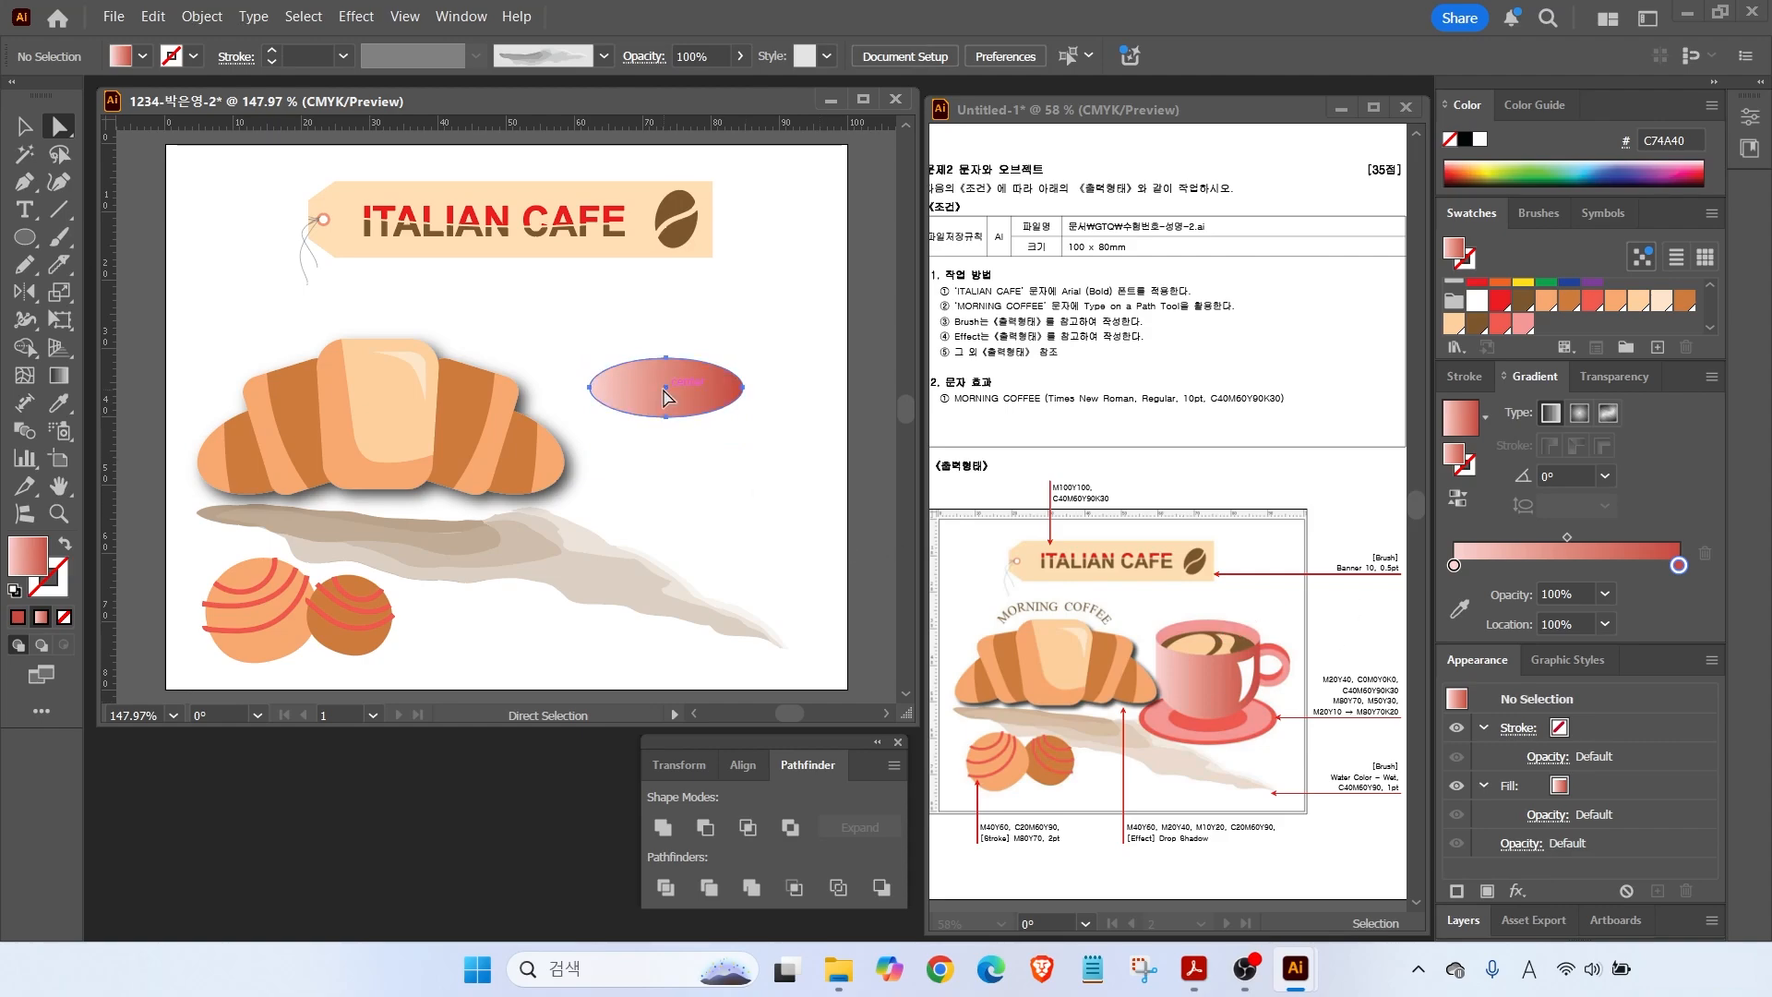
{"action": "left_click_drag", "start_coordinate": [688, 395], "coordinate": [688, 408]}
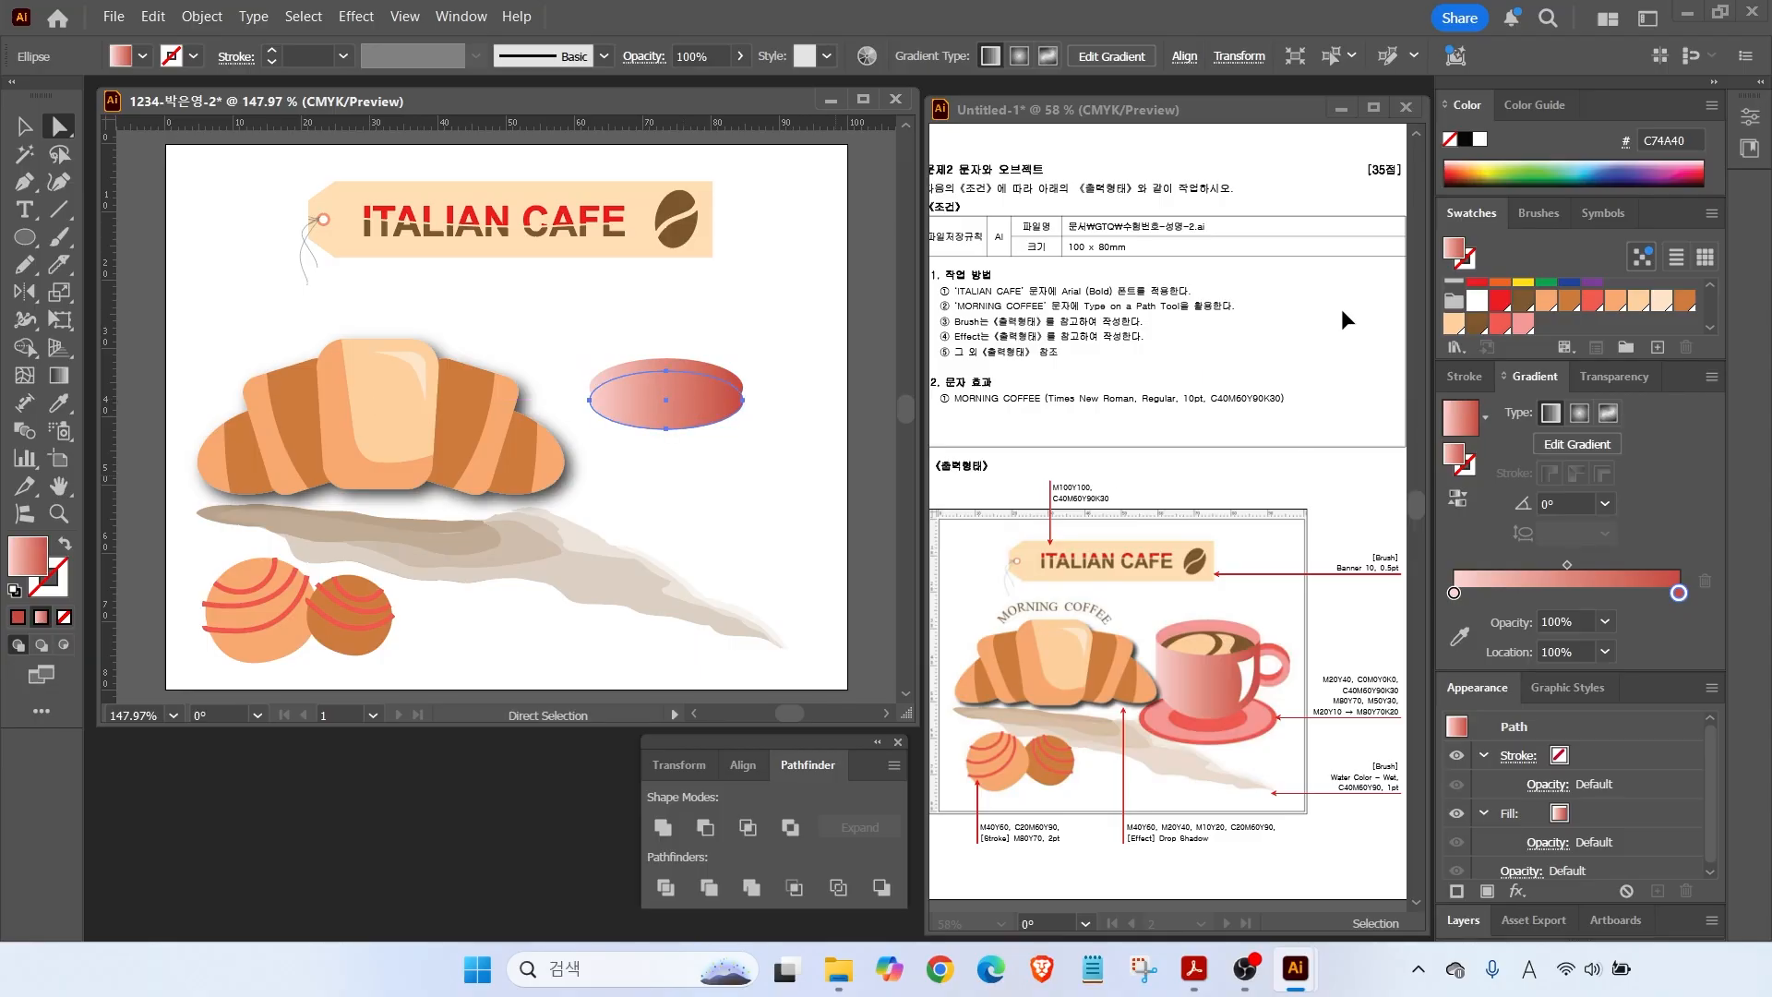
{"action": "left_click", "coordinate": [623, 340]}
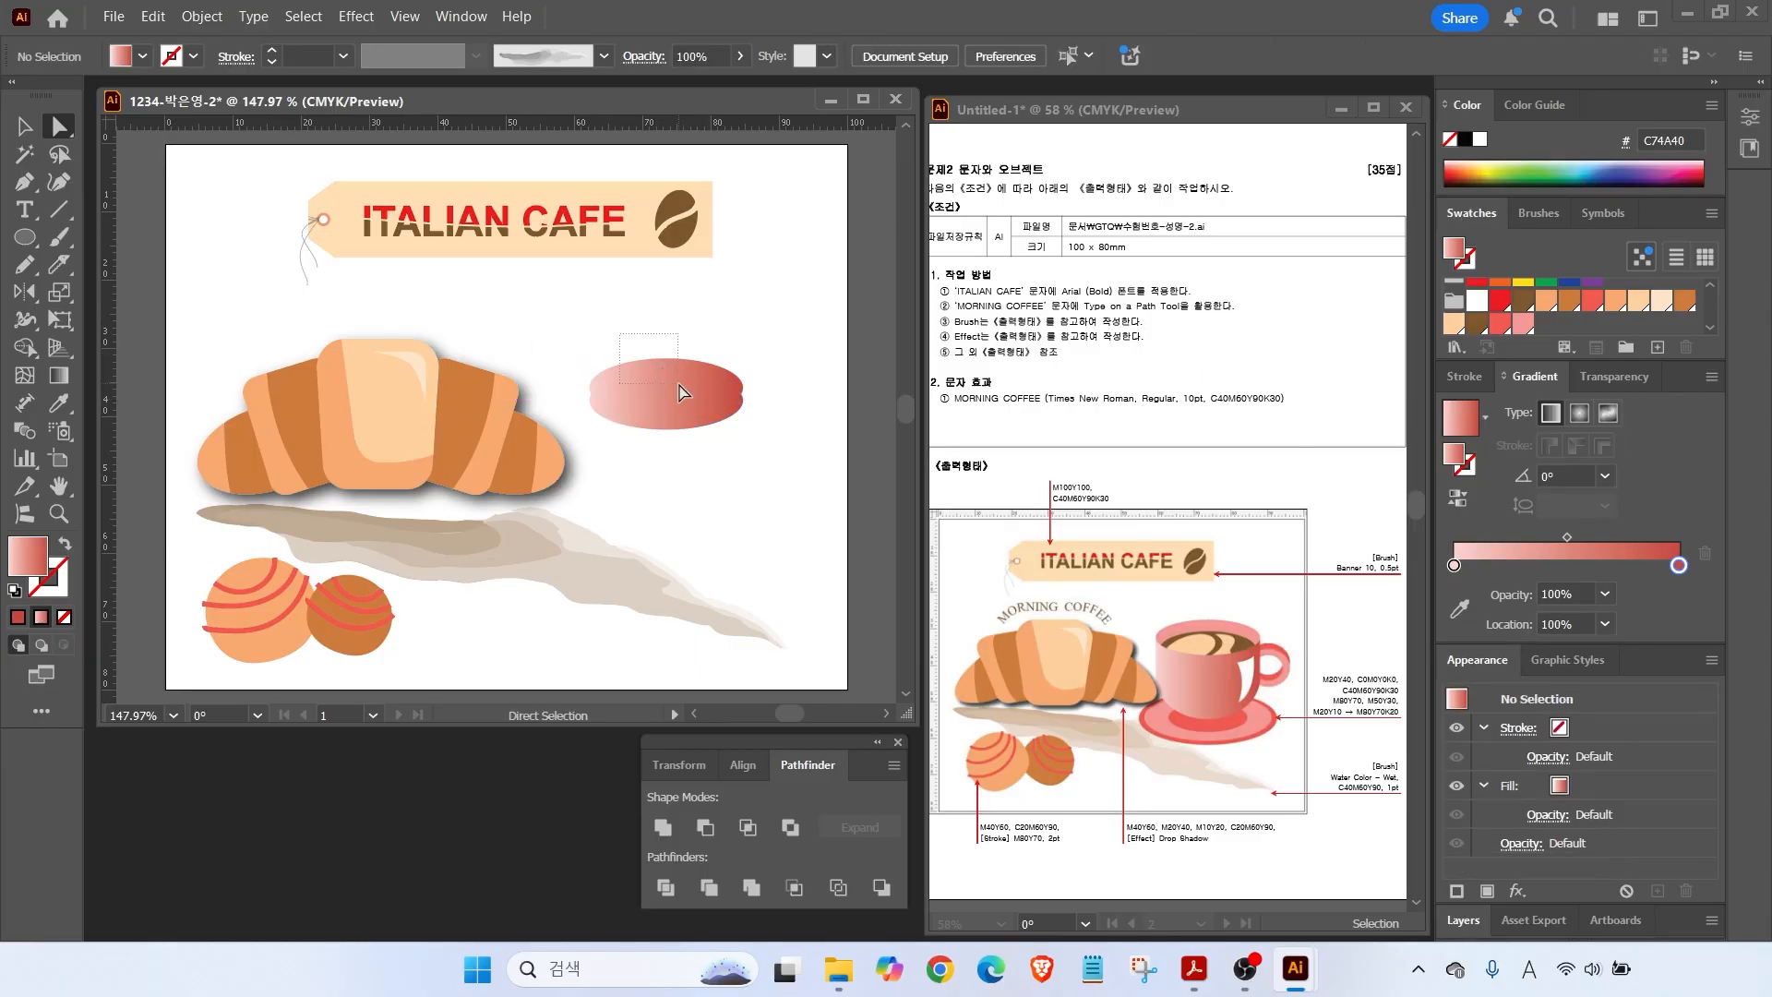
{"action": "left_click", "coordinate": [688, 393]}
{"action": "left_click", "coordinate": [25, 126]}
{"action": "left_click_drag", "start_coordinate": [591, 316], "coordinate": [736, 519]}
Divide the ellipses, delete the lower crescent, and fill the inner oval brown.
{"action": "left_click", "coordinate": [666, 886]}
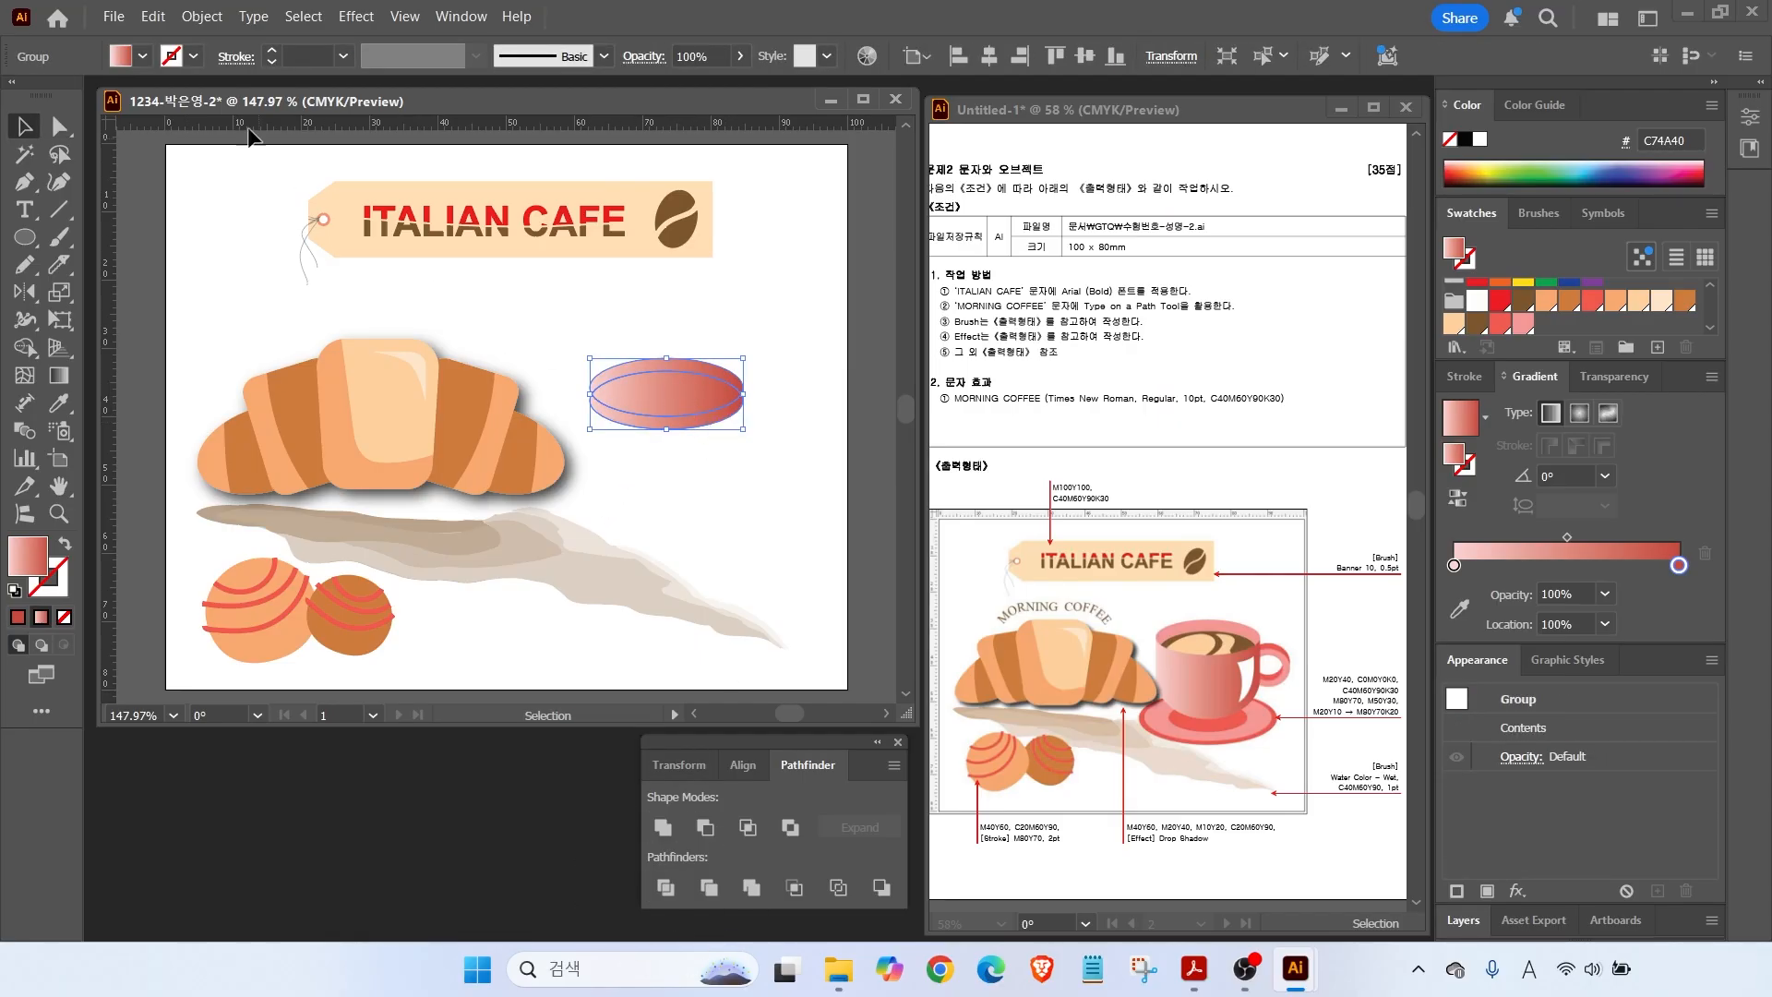
{"action": "left_click", "coordinate": [60, 126]}
{"action": "left_click", "coordinate": [692, 489]}
{"action": "left_click", "coordinate": [657, 428]}
{"action": "key", "text": "Delete"}
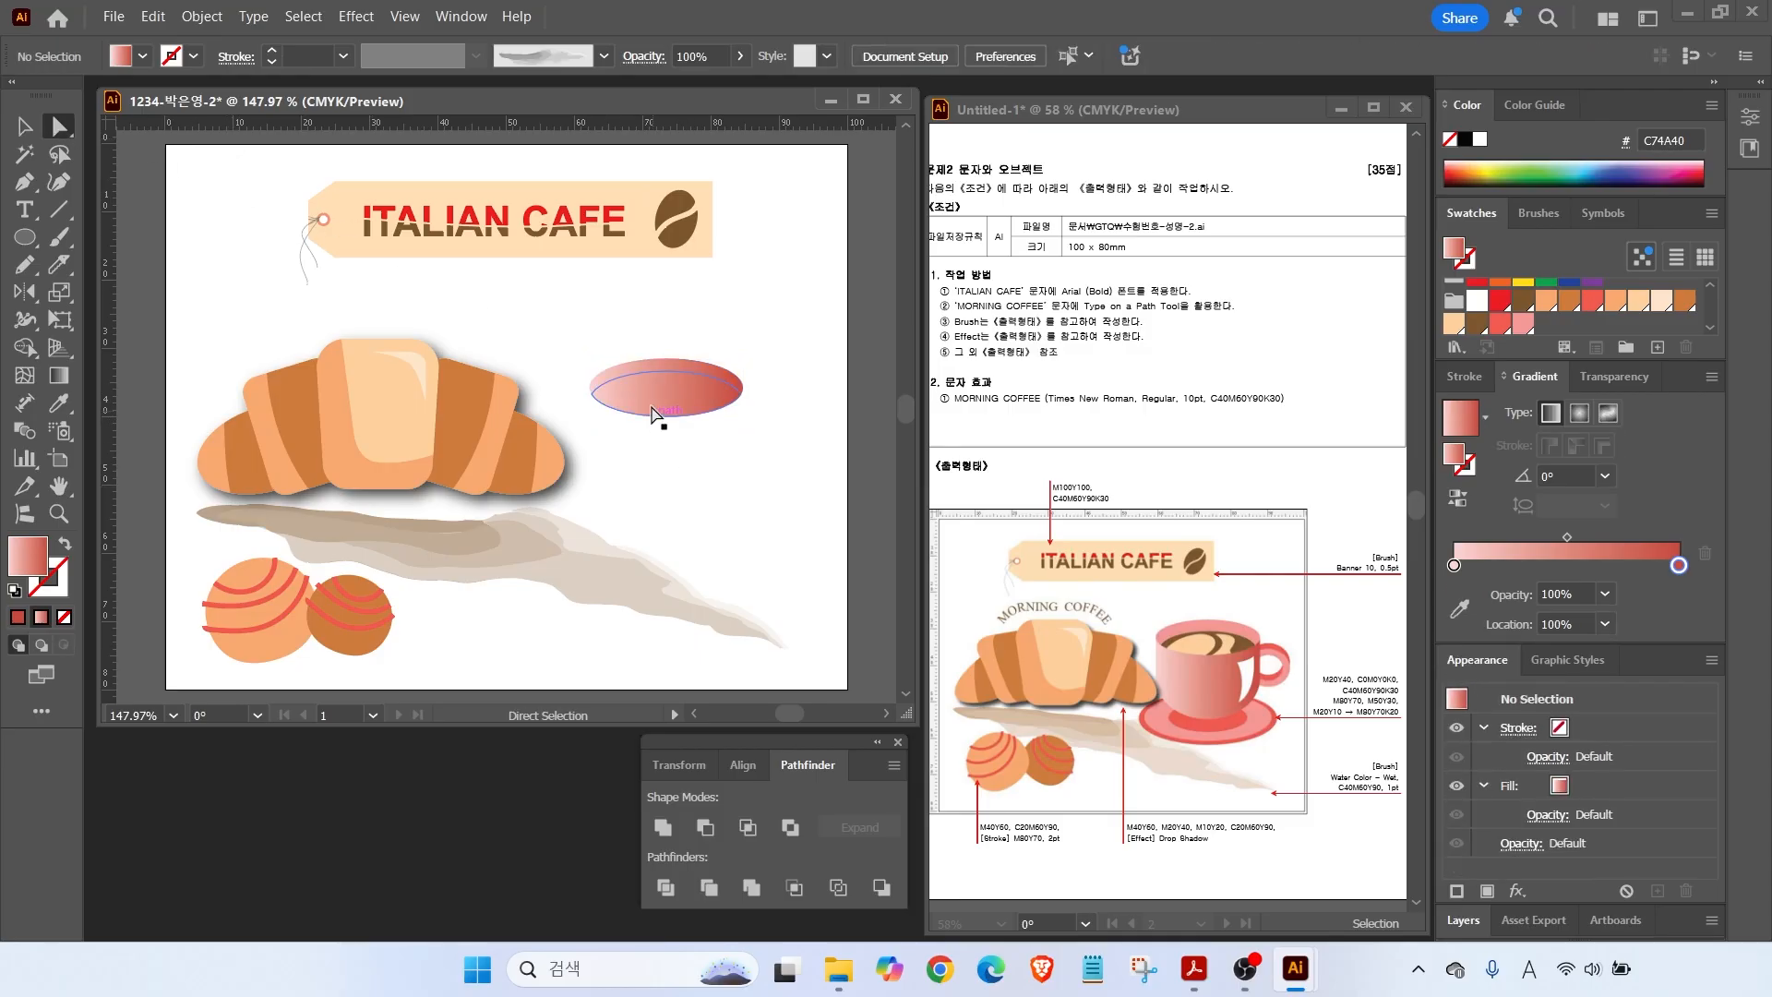
{"action": "left_click", "coordinate": [658, 406]}
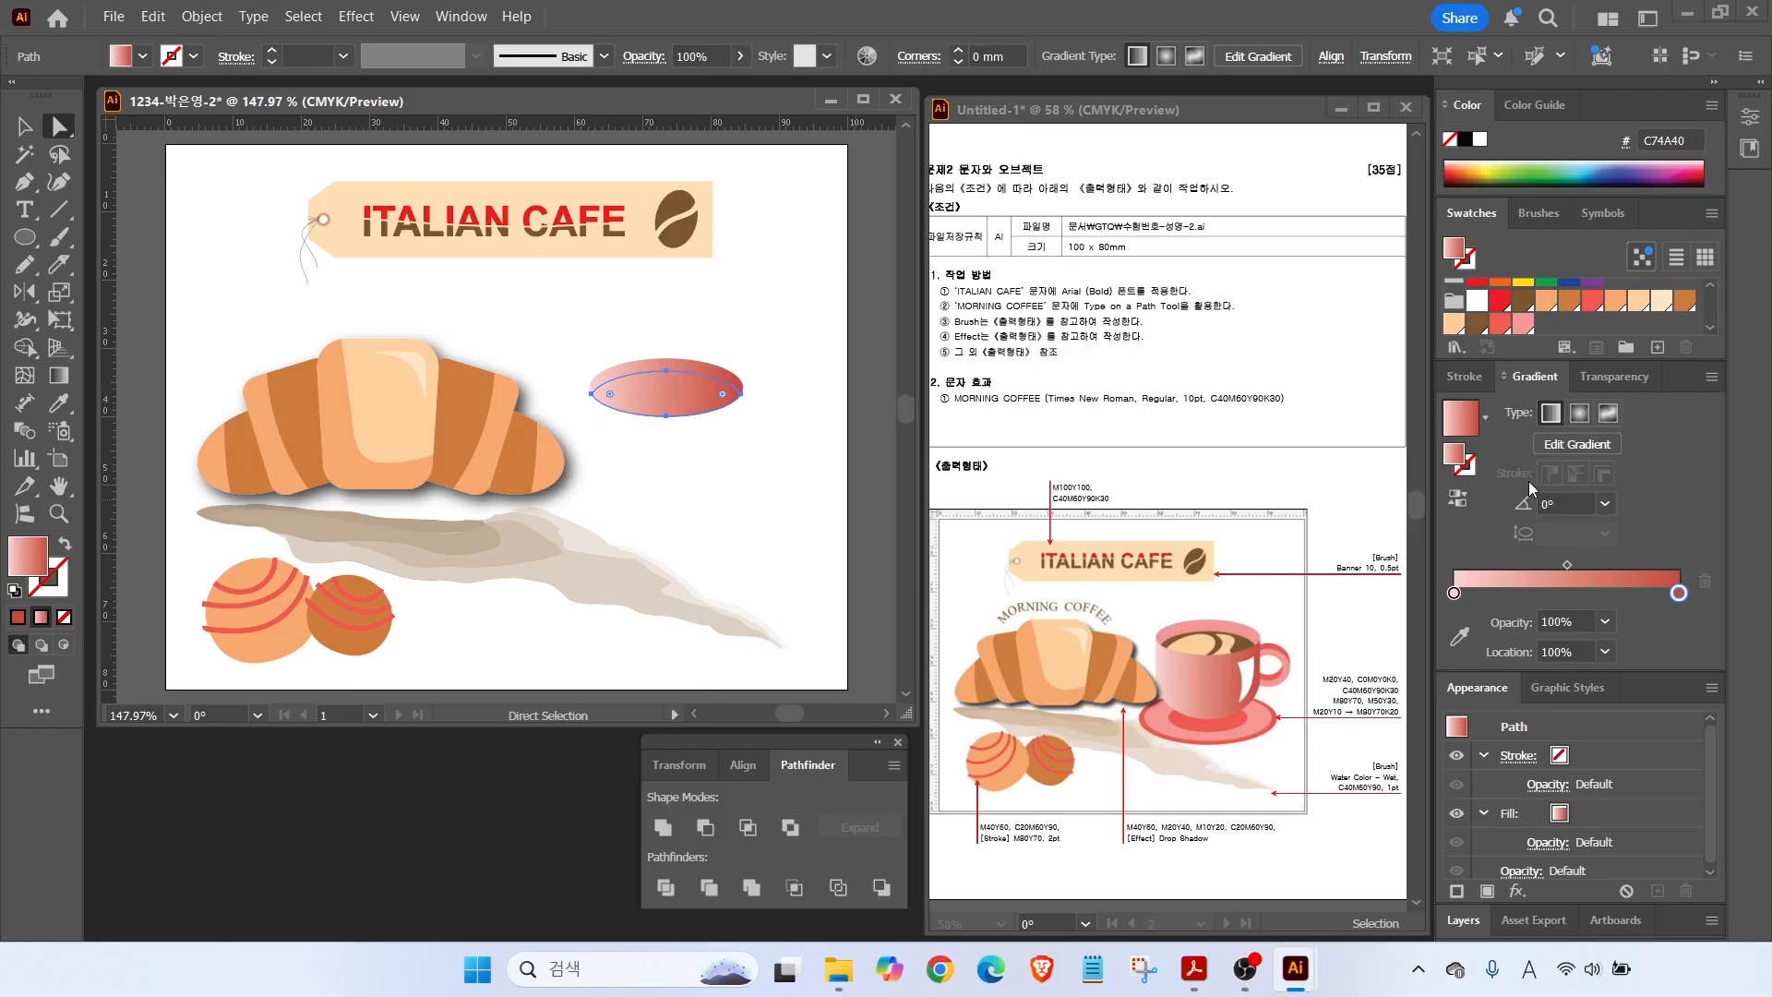
{"action": "left_click", "coordinate": [1477, 323]}
{"action": "scroll", "coordinate": [694, 413], "scroll_direction": "up", "scroll_amount": 4}
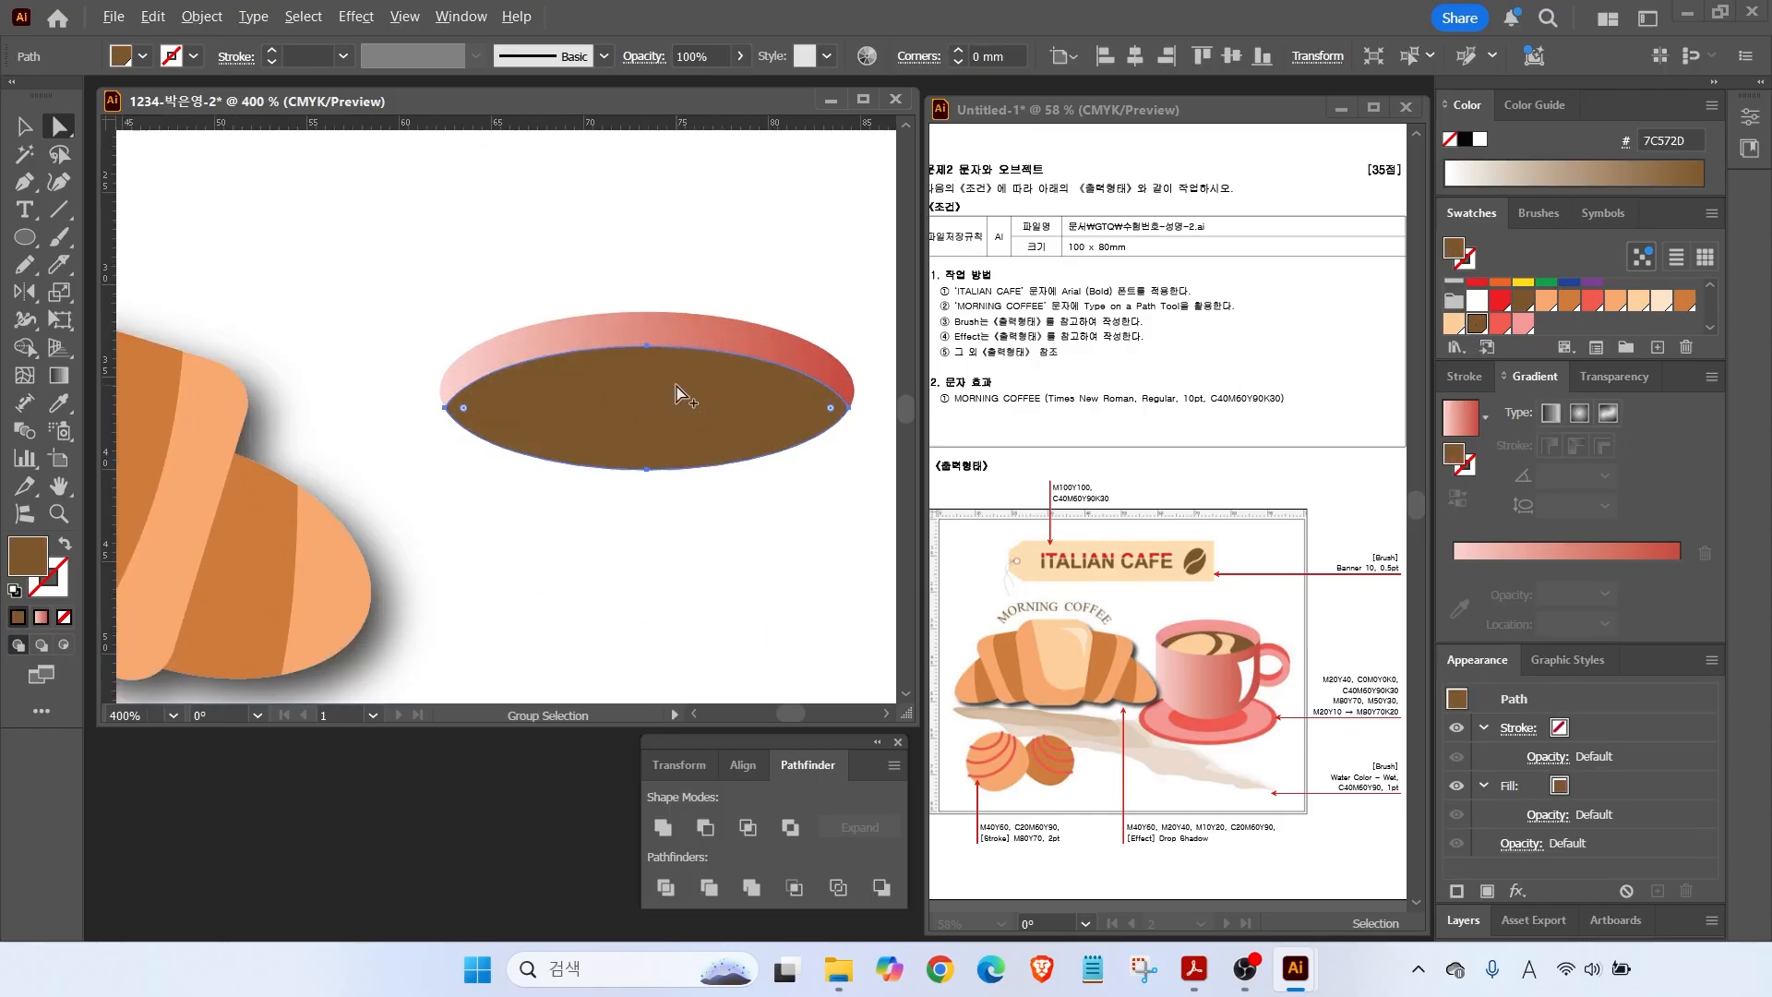
Draw a peach ellipse, rotate it, and move it onto the brown coffee.
{"action": "left_click", "coordinate": [25, 237]}
{"action": "left_click_drag", "start_coordinate": [487, 547], "coordinate": [695, 456]}
{"action": "left_click", "coordinate": [1454, 323]}
{"action": "left_click", "coordinate": [25, 126]}
{"action": "left_click_drag", "start_coordinate": [701, 554], "coordinate": [705, 522]}
{"action": "left_click_drag", "start_coordinate": [586, 494], "coordinate": [557, 417]}
Draw a closed curved swirl shape over the coffee with the Pen tool.
{"action": "left_click", "coordinate": [25, 182]}
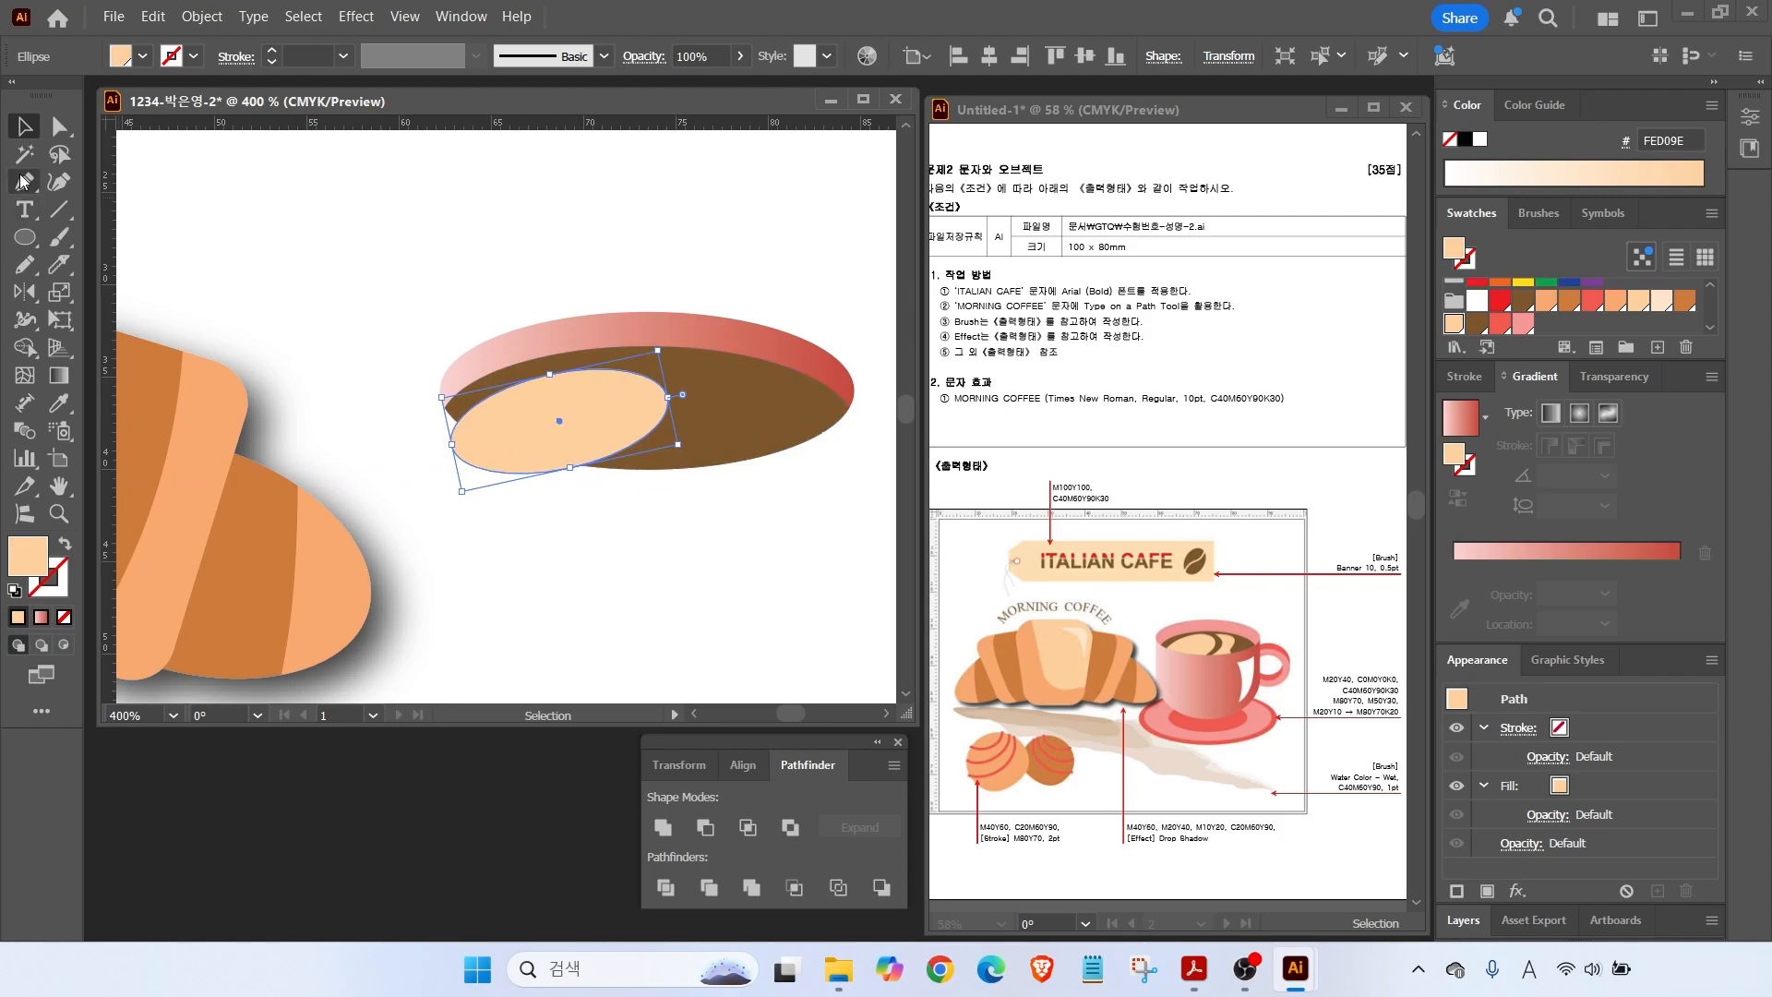
{"action": "left_click", "coordinate": [670, 369]}
{"action": "left_click_drag", "start_coordinate": [692, 409], "coordinate": [751, 467]}
{"action": "left_click", "coordinate": [614, 476]}
{"action": "left_click", "coordinate": [670, 369]}
{"action": "left_click_drag", "start_coordinate": [734, 390], "coordinate": [708, 416]}
Divide the shapes, delete the leftover peach pieces, and fit the artboard in the window.
{"action": "left_click", "coordinate": [25, 127]}
{"action": "left_click", "coordinate": [563, 528]}
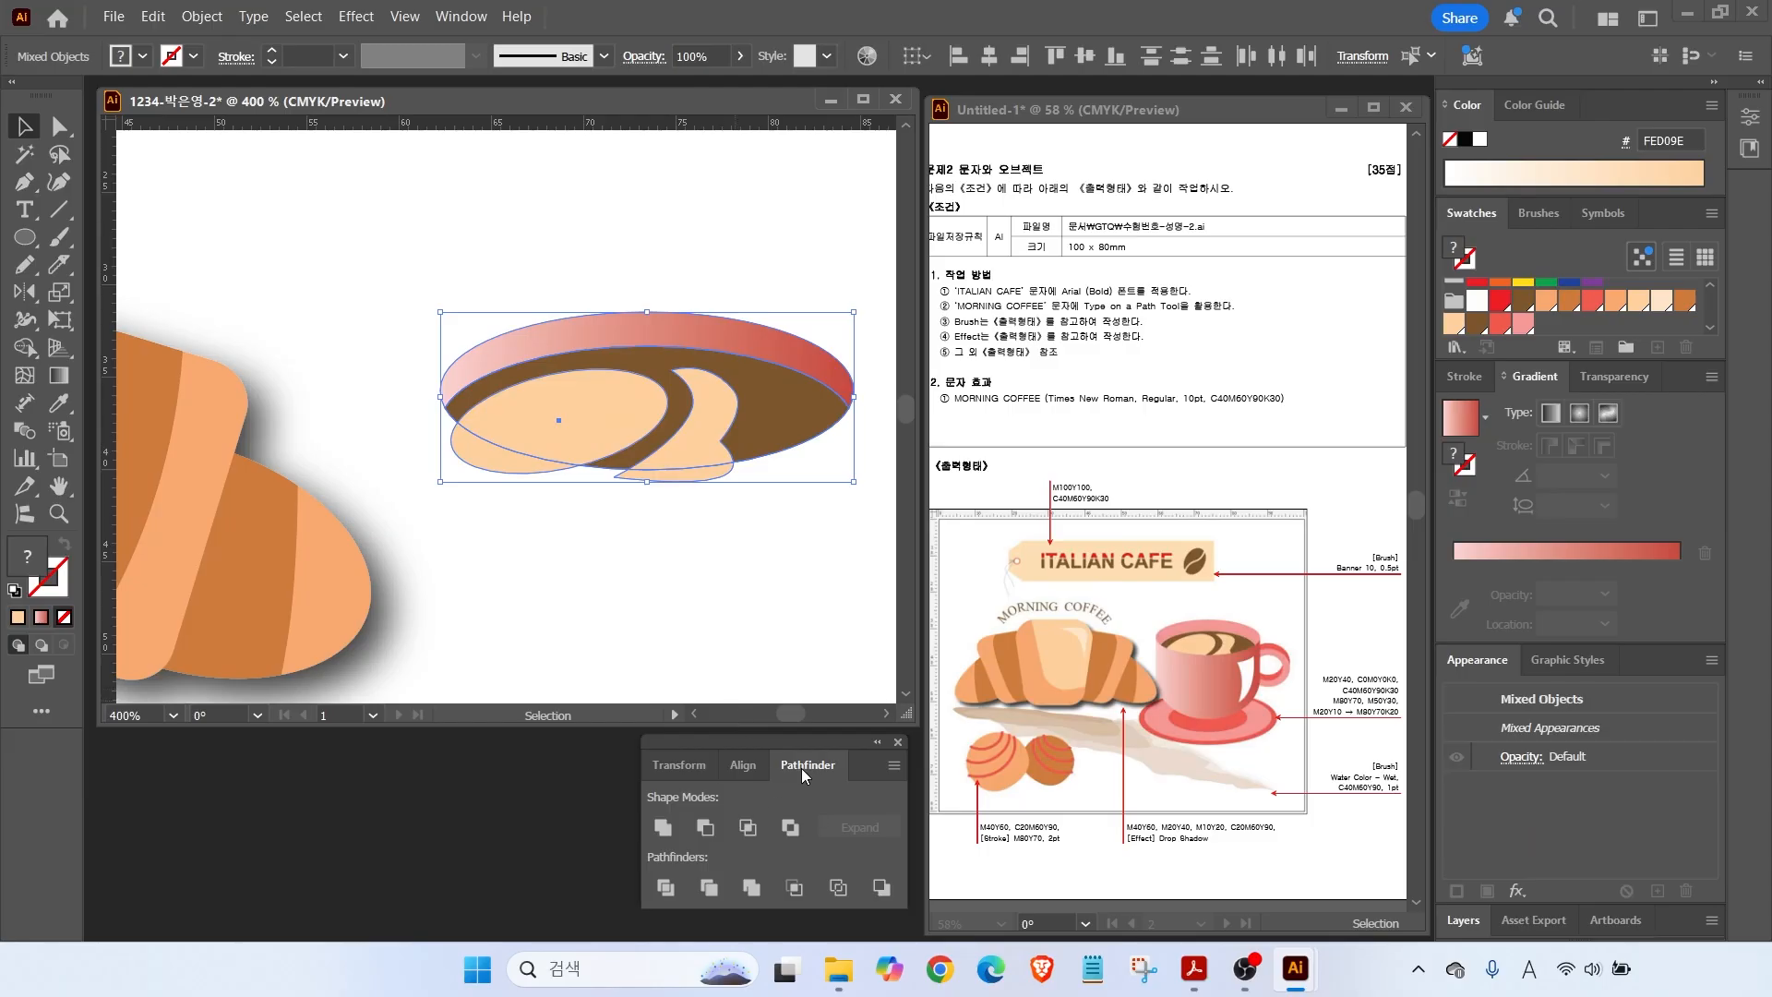
{"action": "left_click", "coordinate": [675, 887]}
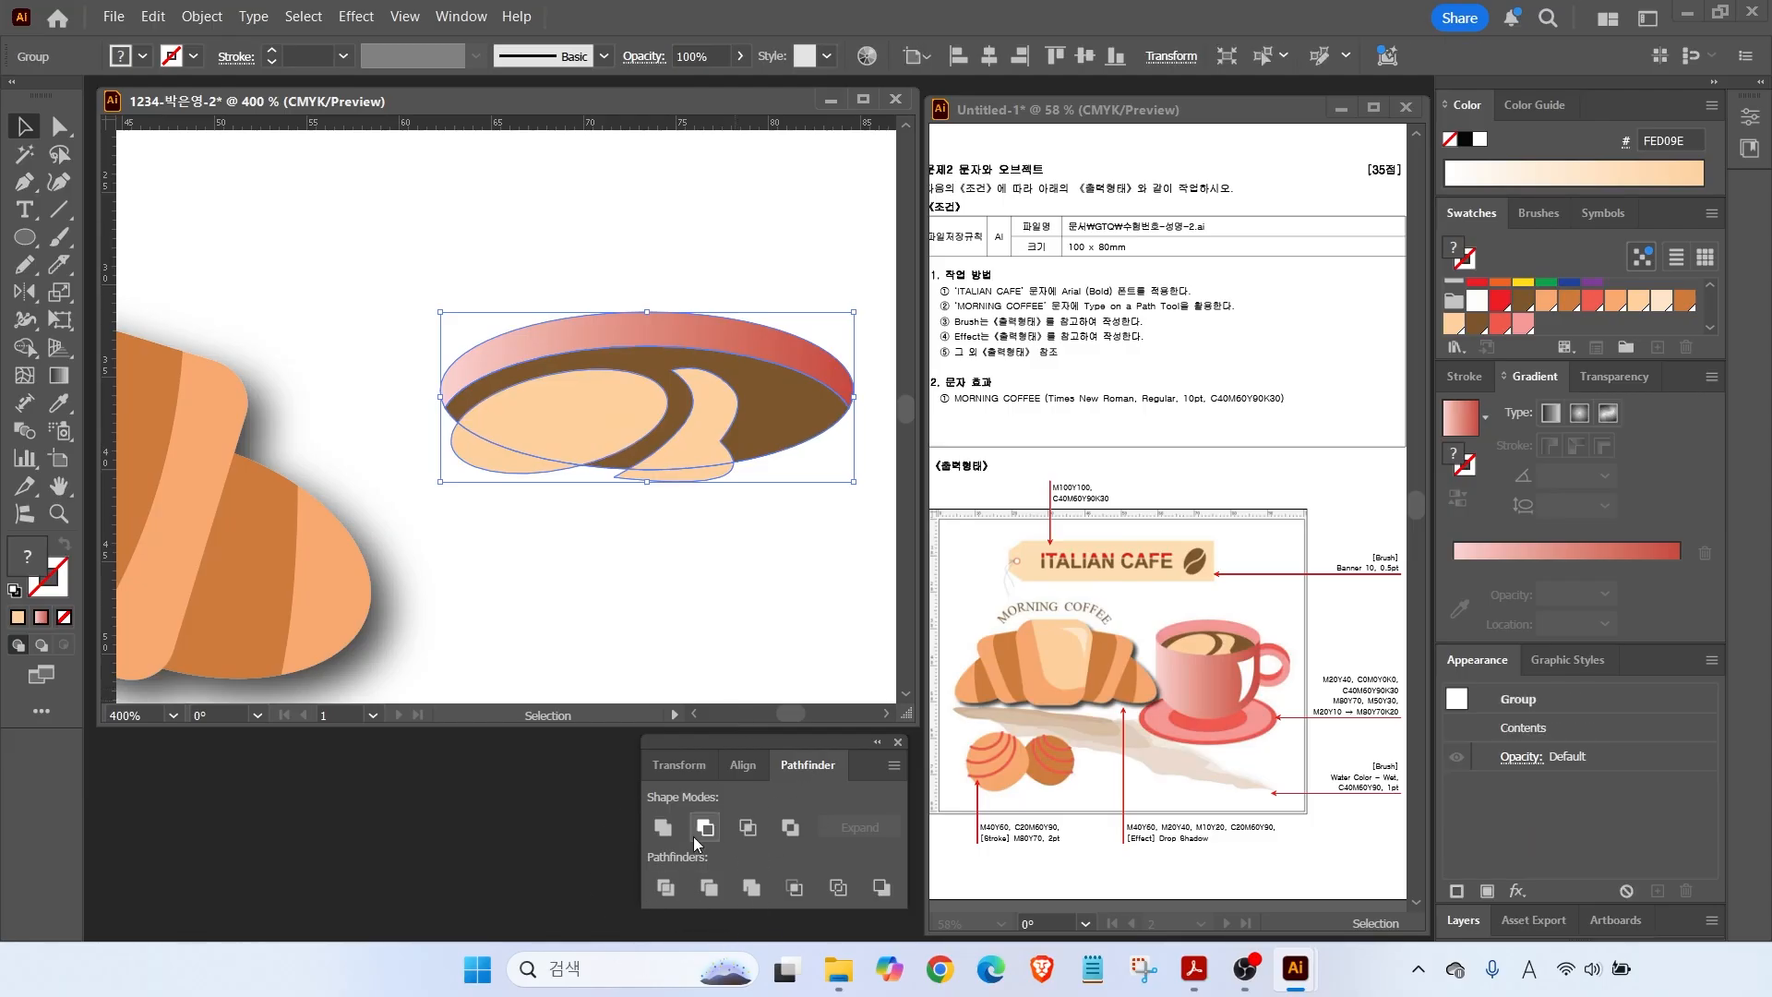
{"action": "left_click", "coordinate": [554, 600]}
{"action": "left_click", "coordinate": [59, 126]}
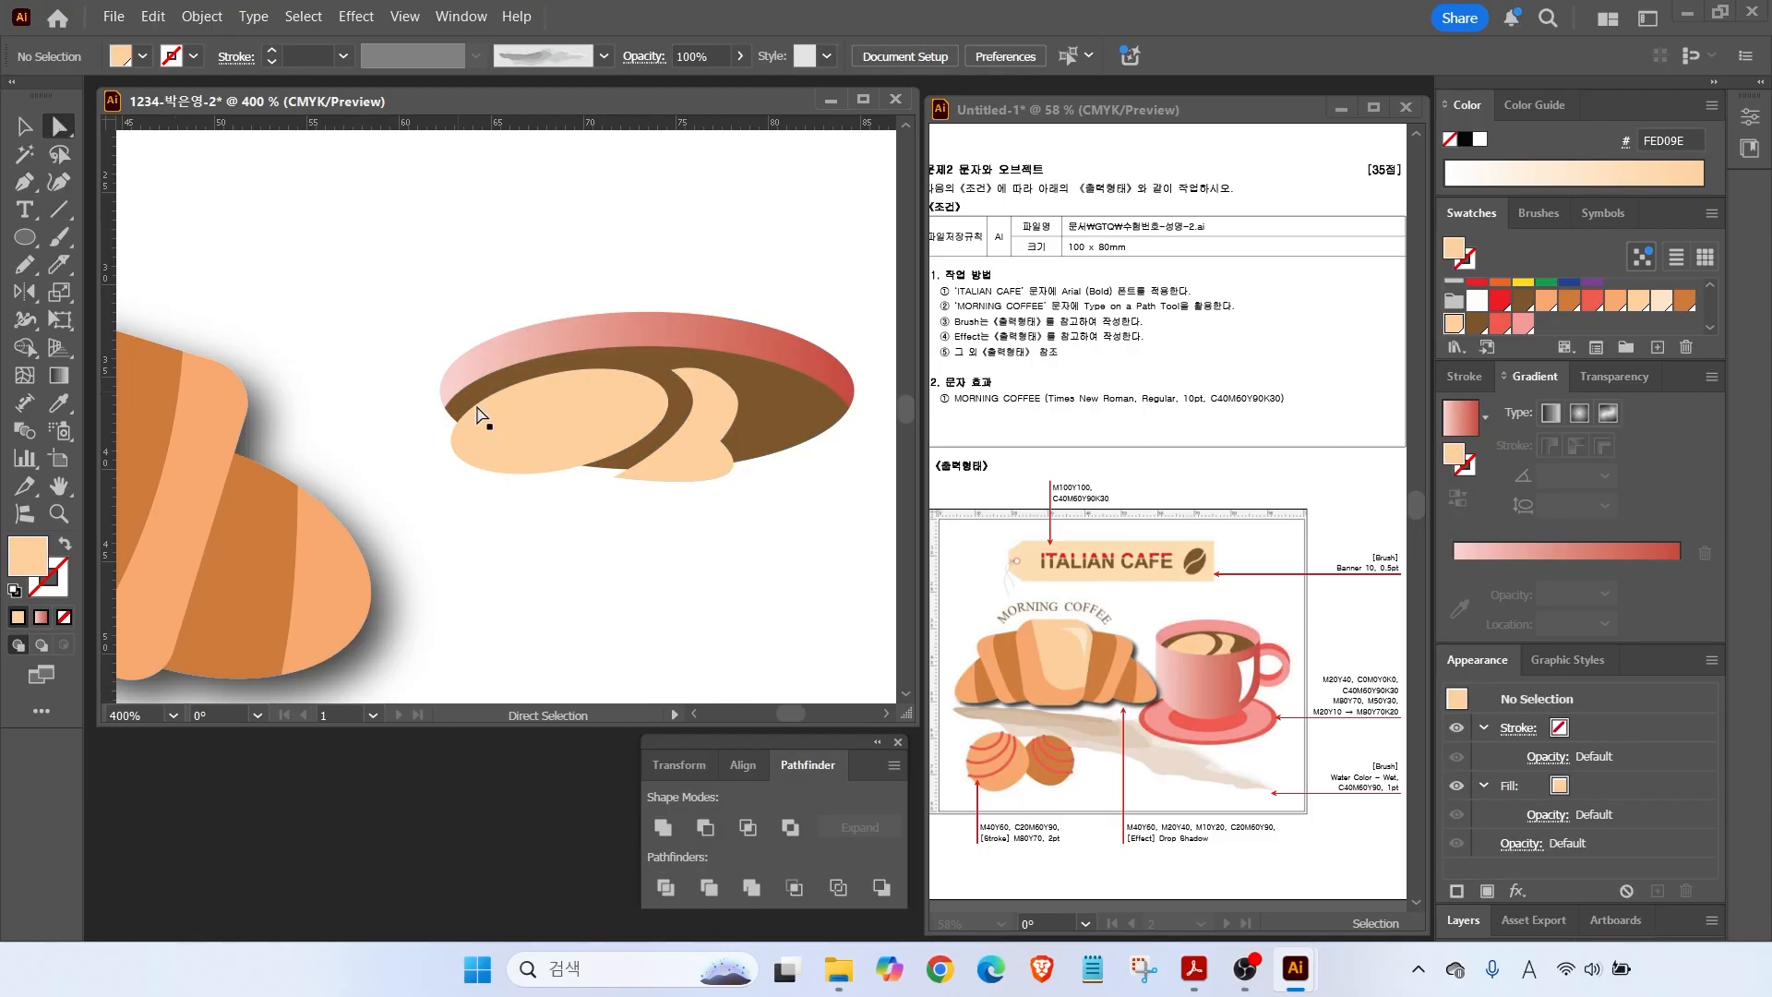
{"action": "left_click", "coordinate": [500, 467]}
{"action": "key", "text": "Delete"}
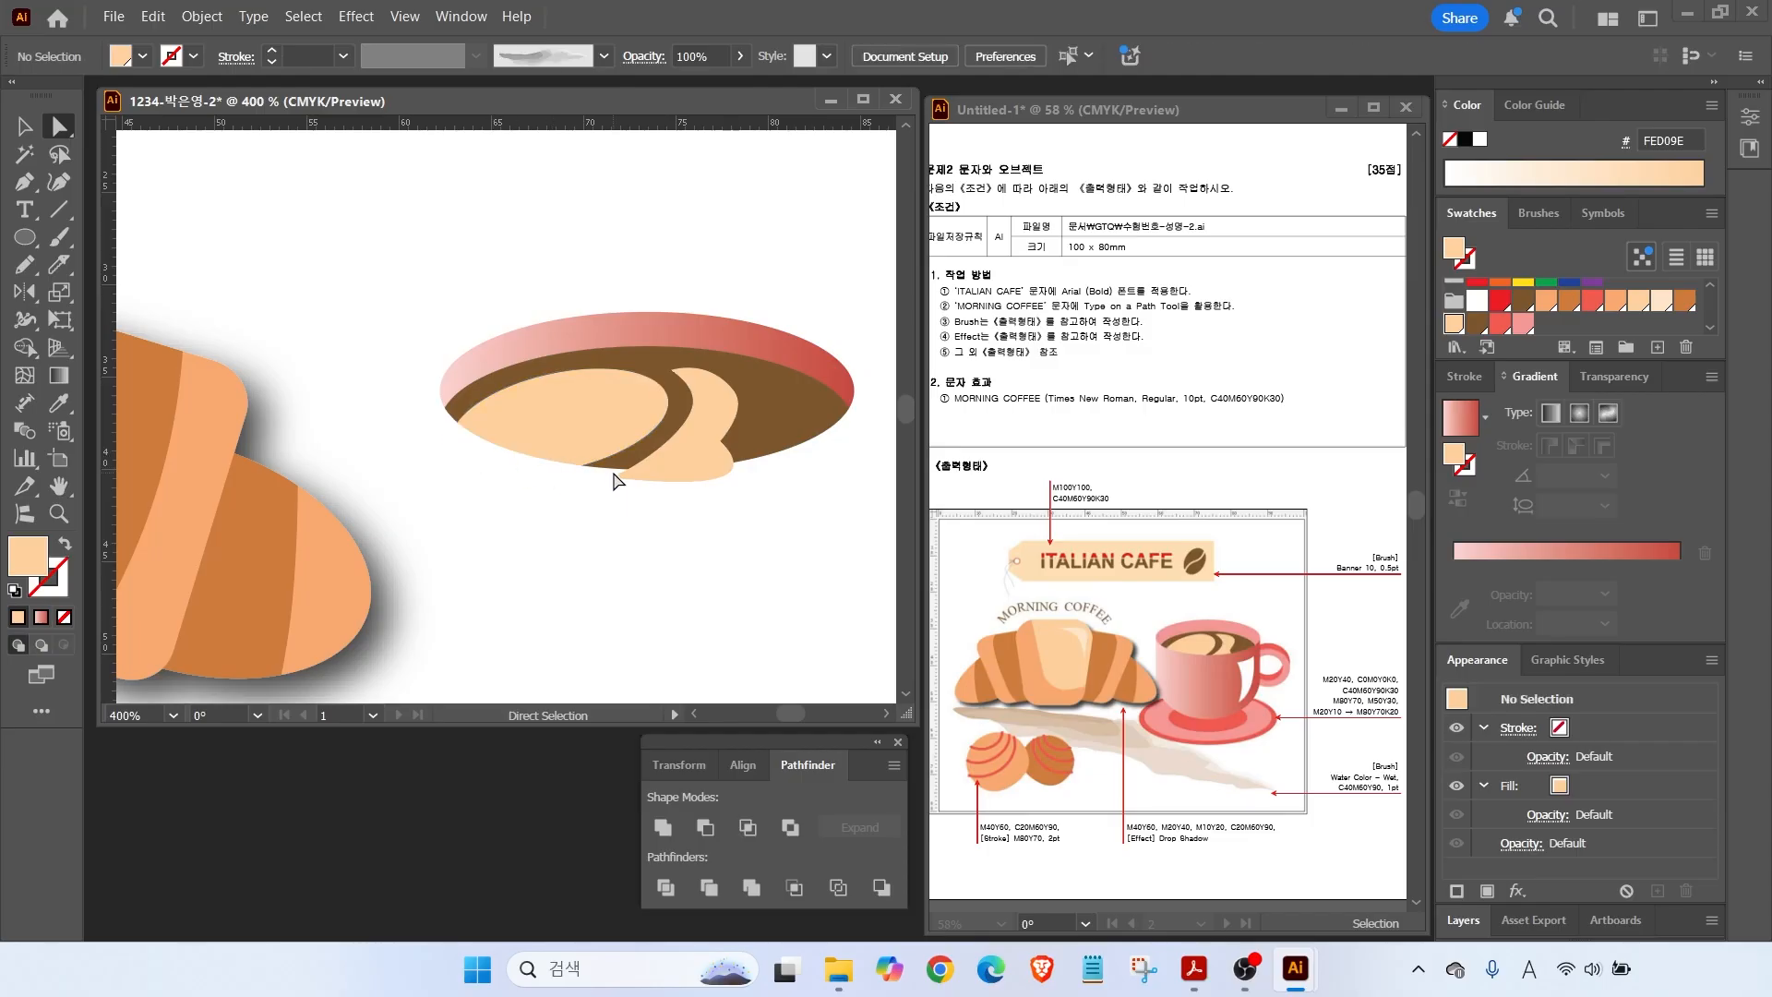
{"action": "left_click", "coordinate": [672, 474]}
{"action": "key", "text": "Delete"}
{"action": "double_click", "coordinate": [68, 478]}
{"action": "left_click", "coordinate": [26, 128]}
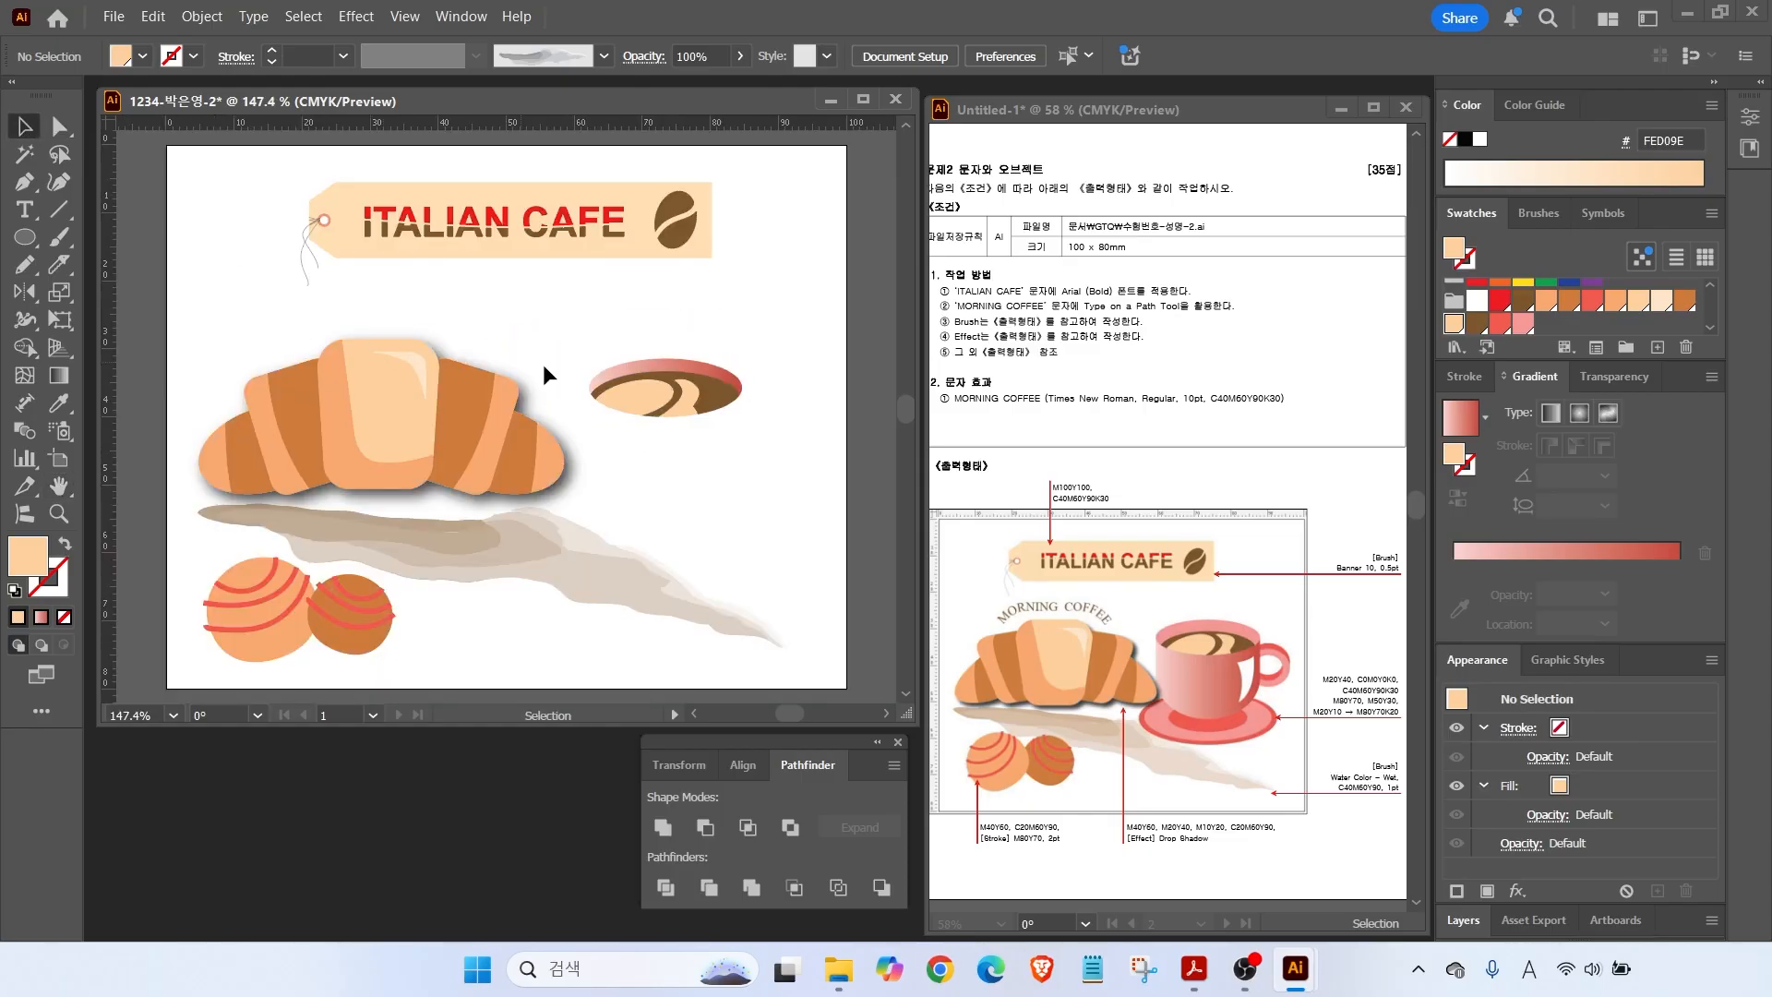
Draw a rectangle under the cup rim and round its bottom corners into a cup shape.
{"action": "left_click_drag", "start_coordinate": [25, 237], "coordinate": [102, 238]}
{"action": "mouse_move", "coordinate": [589, 387]}
{"action": "left_mouse_down"}
{"action": "mouse_move", "coordinate": [743, 502]}
{"action": "mouse_move", "coordinate": [666, 529]}
{"action": "left_mouse_up"}
{"action": "key", "text": "ctrl"}
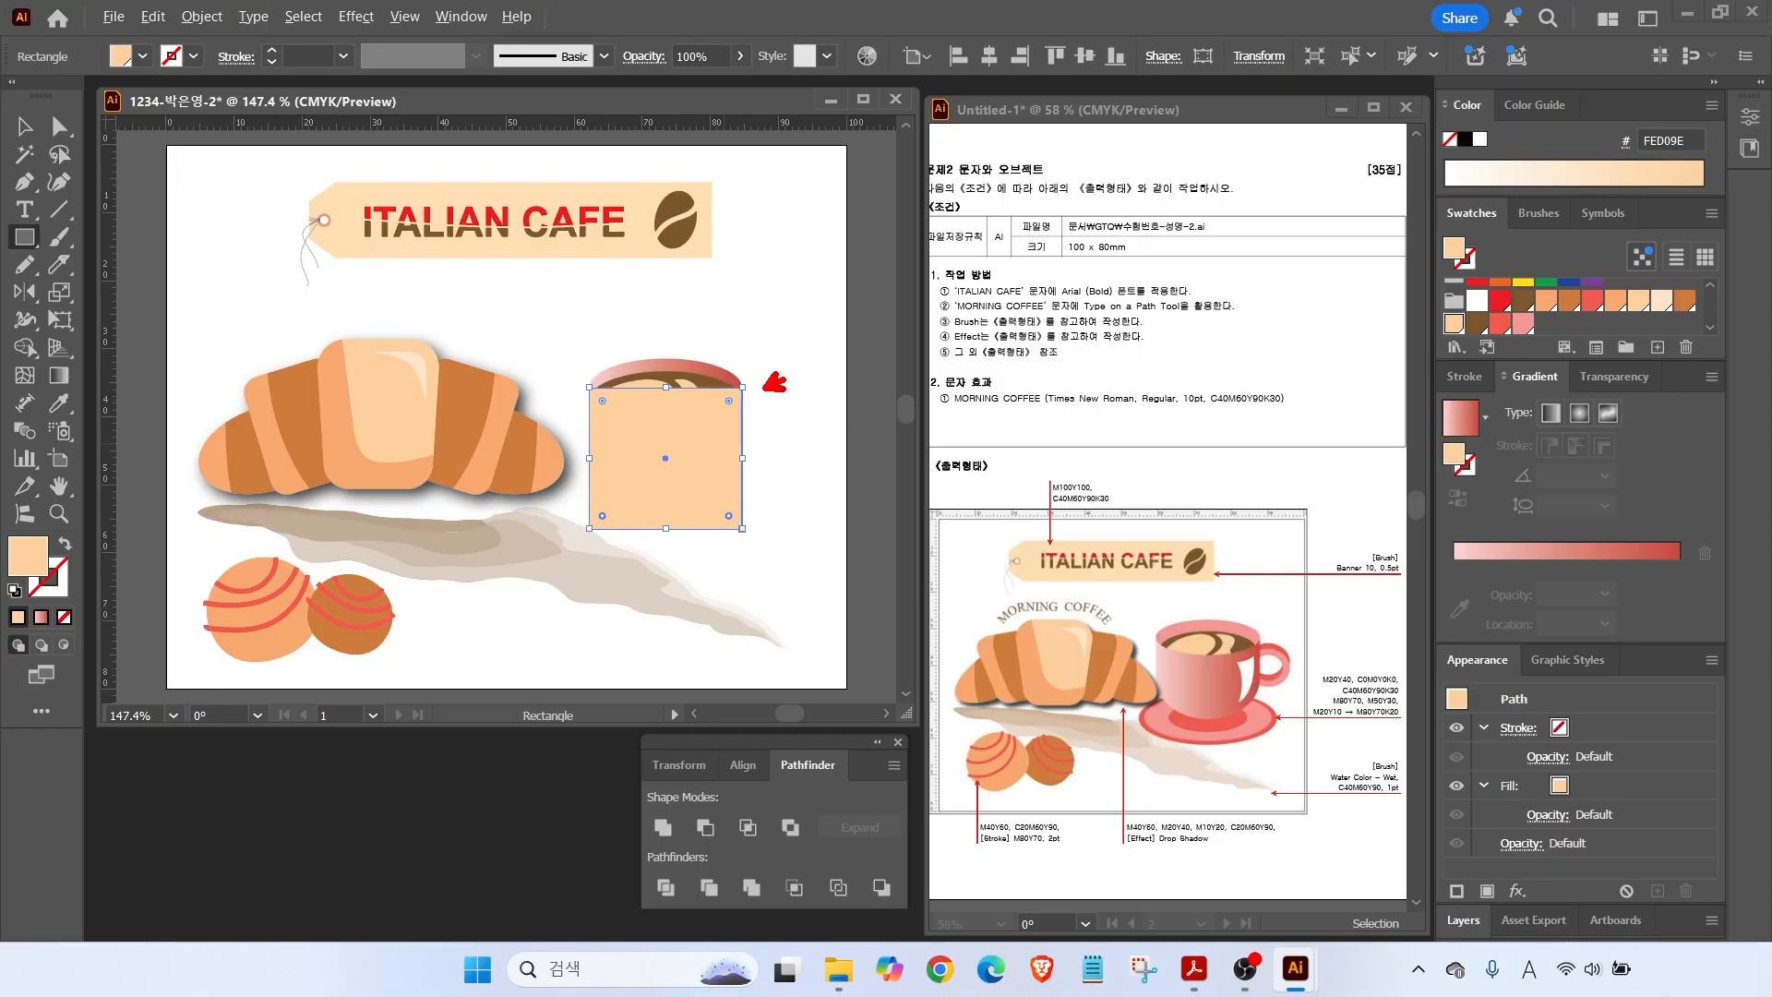
{"action": "left_click_drag", "start_coordinate": [746, 522], "coordinate": [818, 552]}
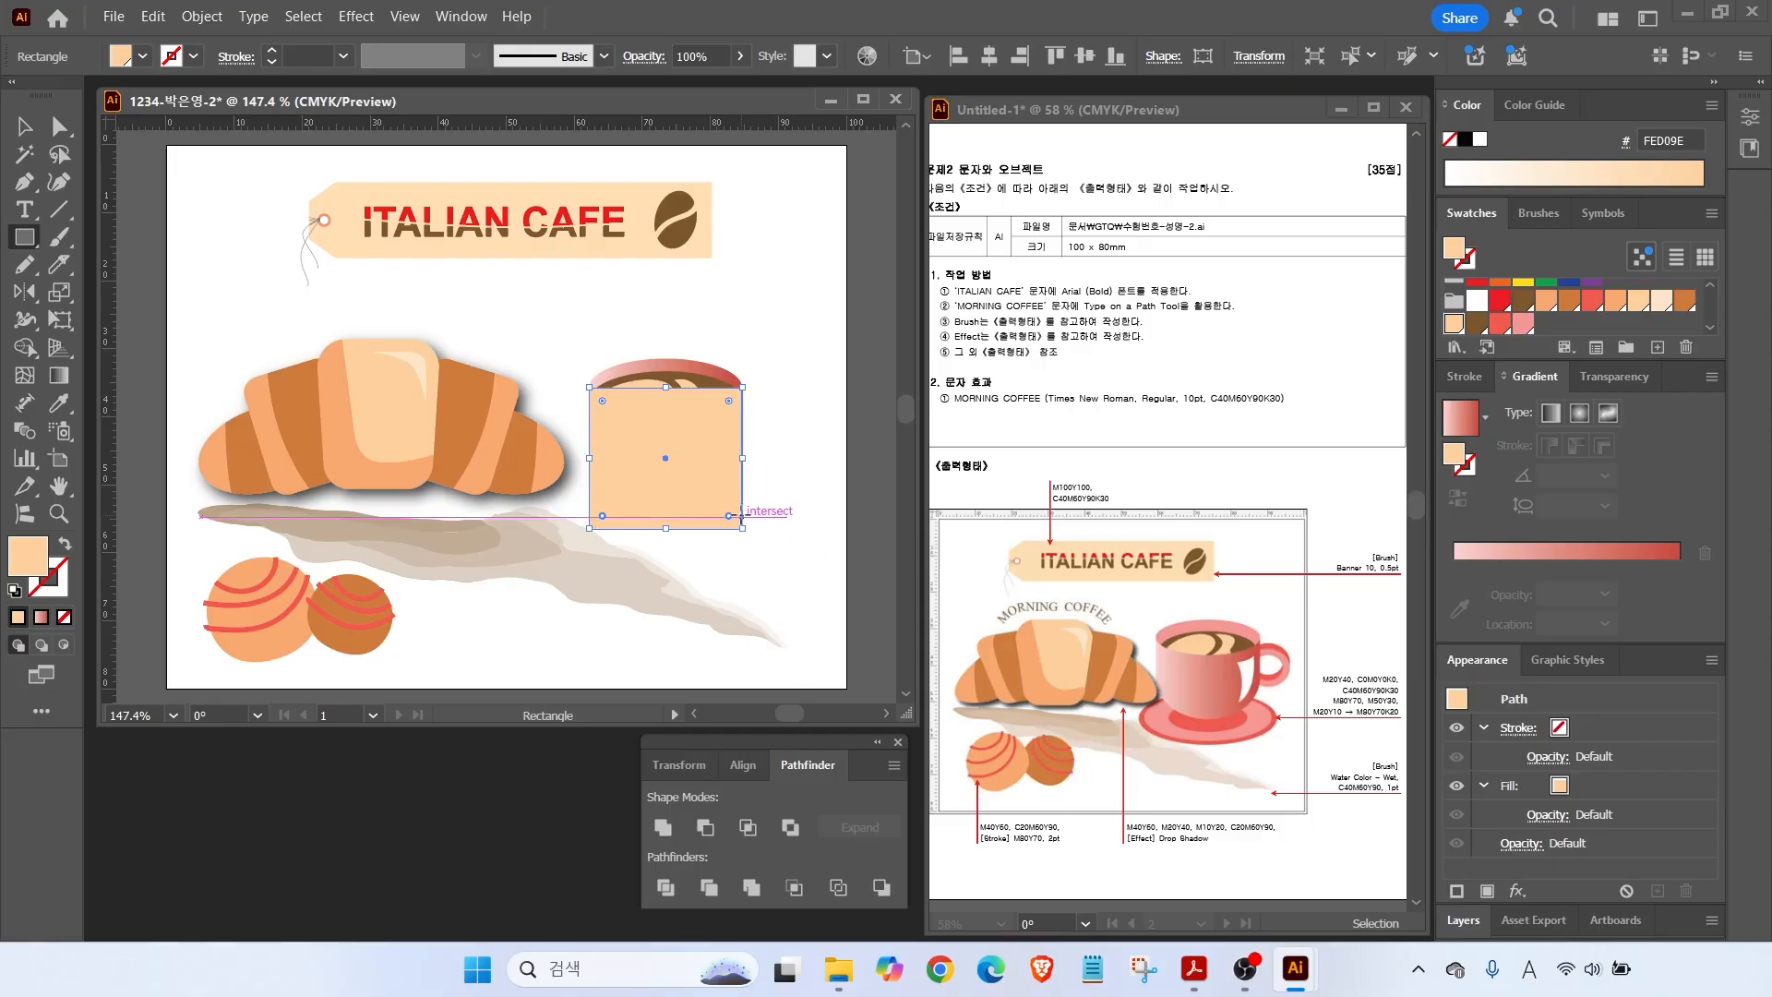
{"action": "mouse_move", "coordinate": [730, 513]}
{"action": "left_mouse_down"}
{"action": "mouse_move", "coordinate": [657, 456]}
{"action": "mouse_move", "coordinate": [672, 467]}
{"action": "left_mouse_up"}
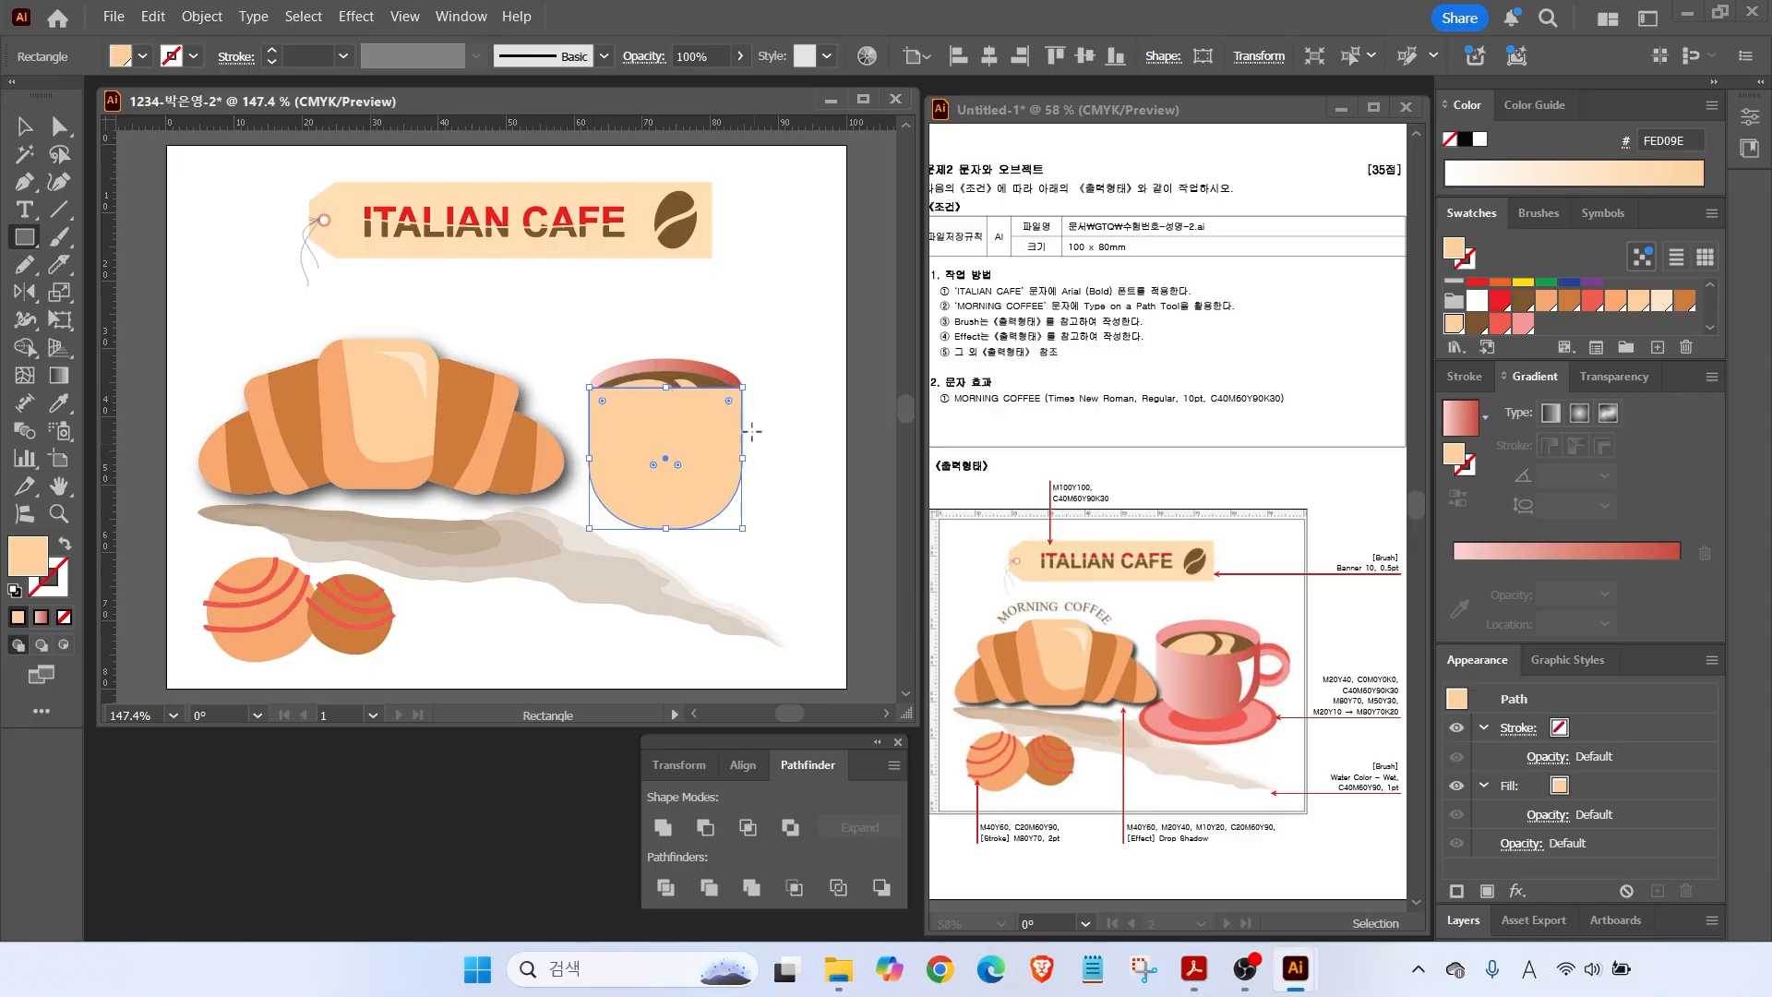
Fill the cup body with the pink-to-red gradient and send it to the back.
{"action": "left_click", "coordinate": [25, 126]}
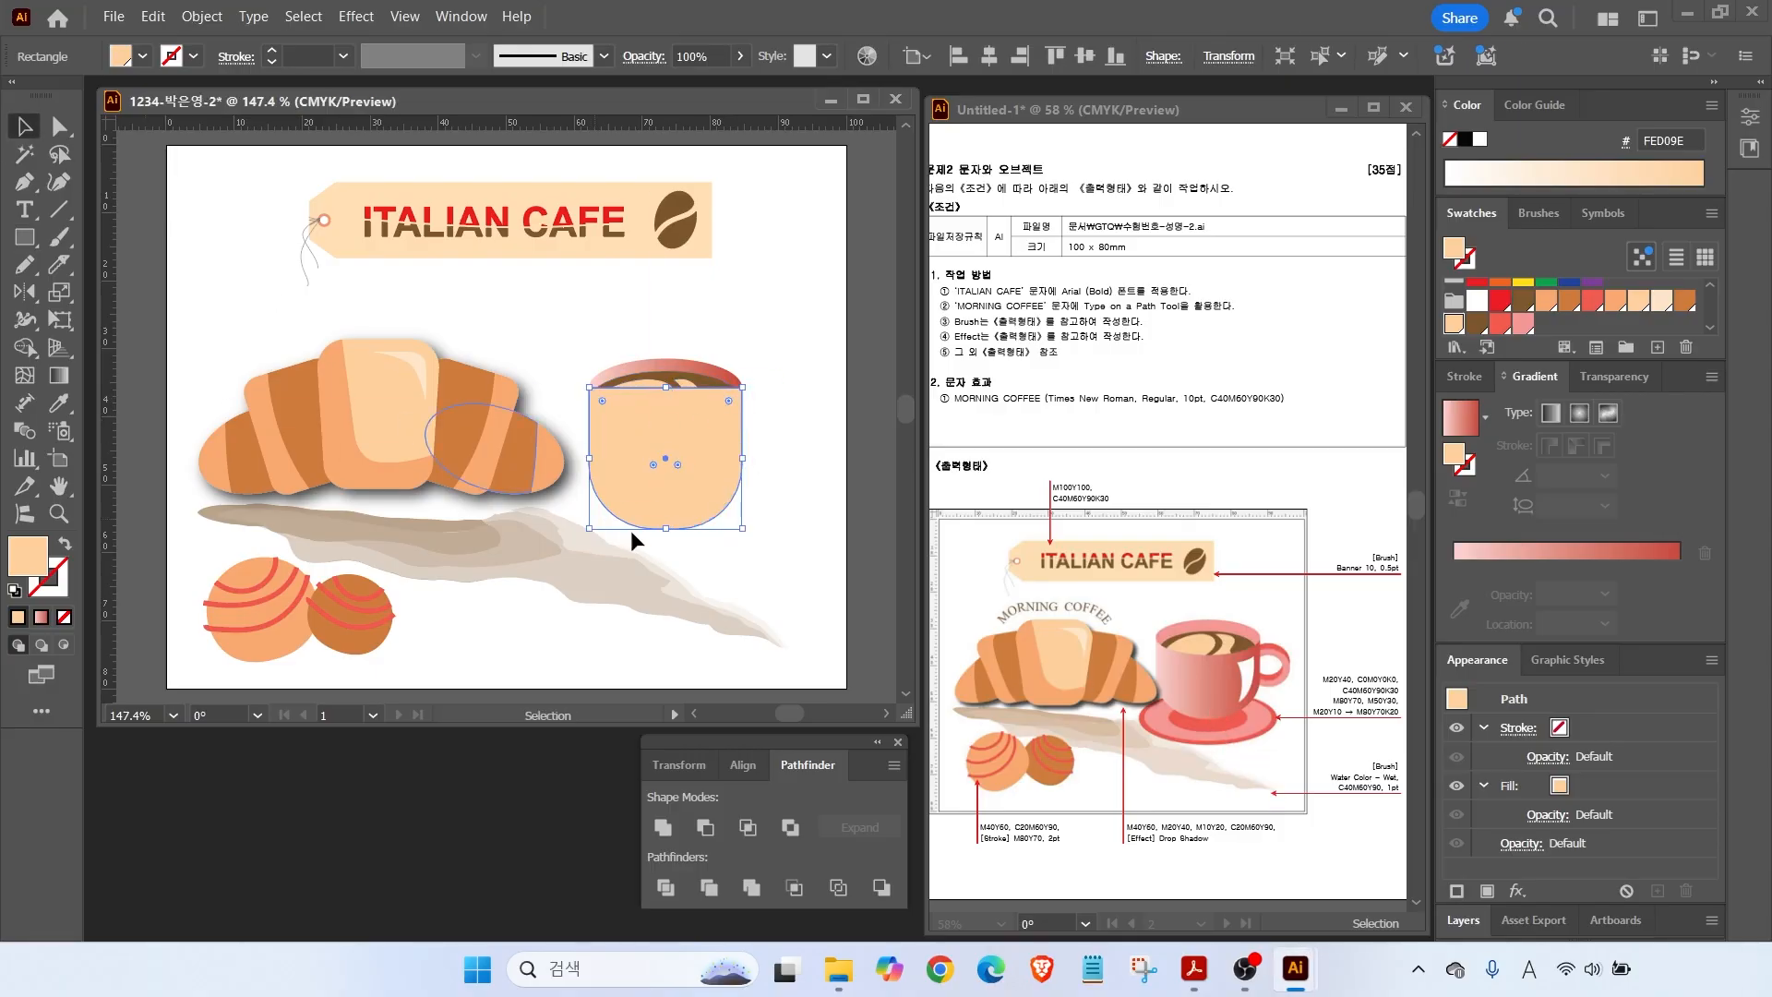
{"action": "left_click", "coordinate": [1462, 418]}
{"action": "right_click", "coordinate": [651, 461]}
{"action": "mouse_move", "coordinate": [721, 833]}
{"action": "left_click", "coordinate": [972, 909]}
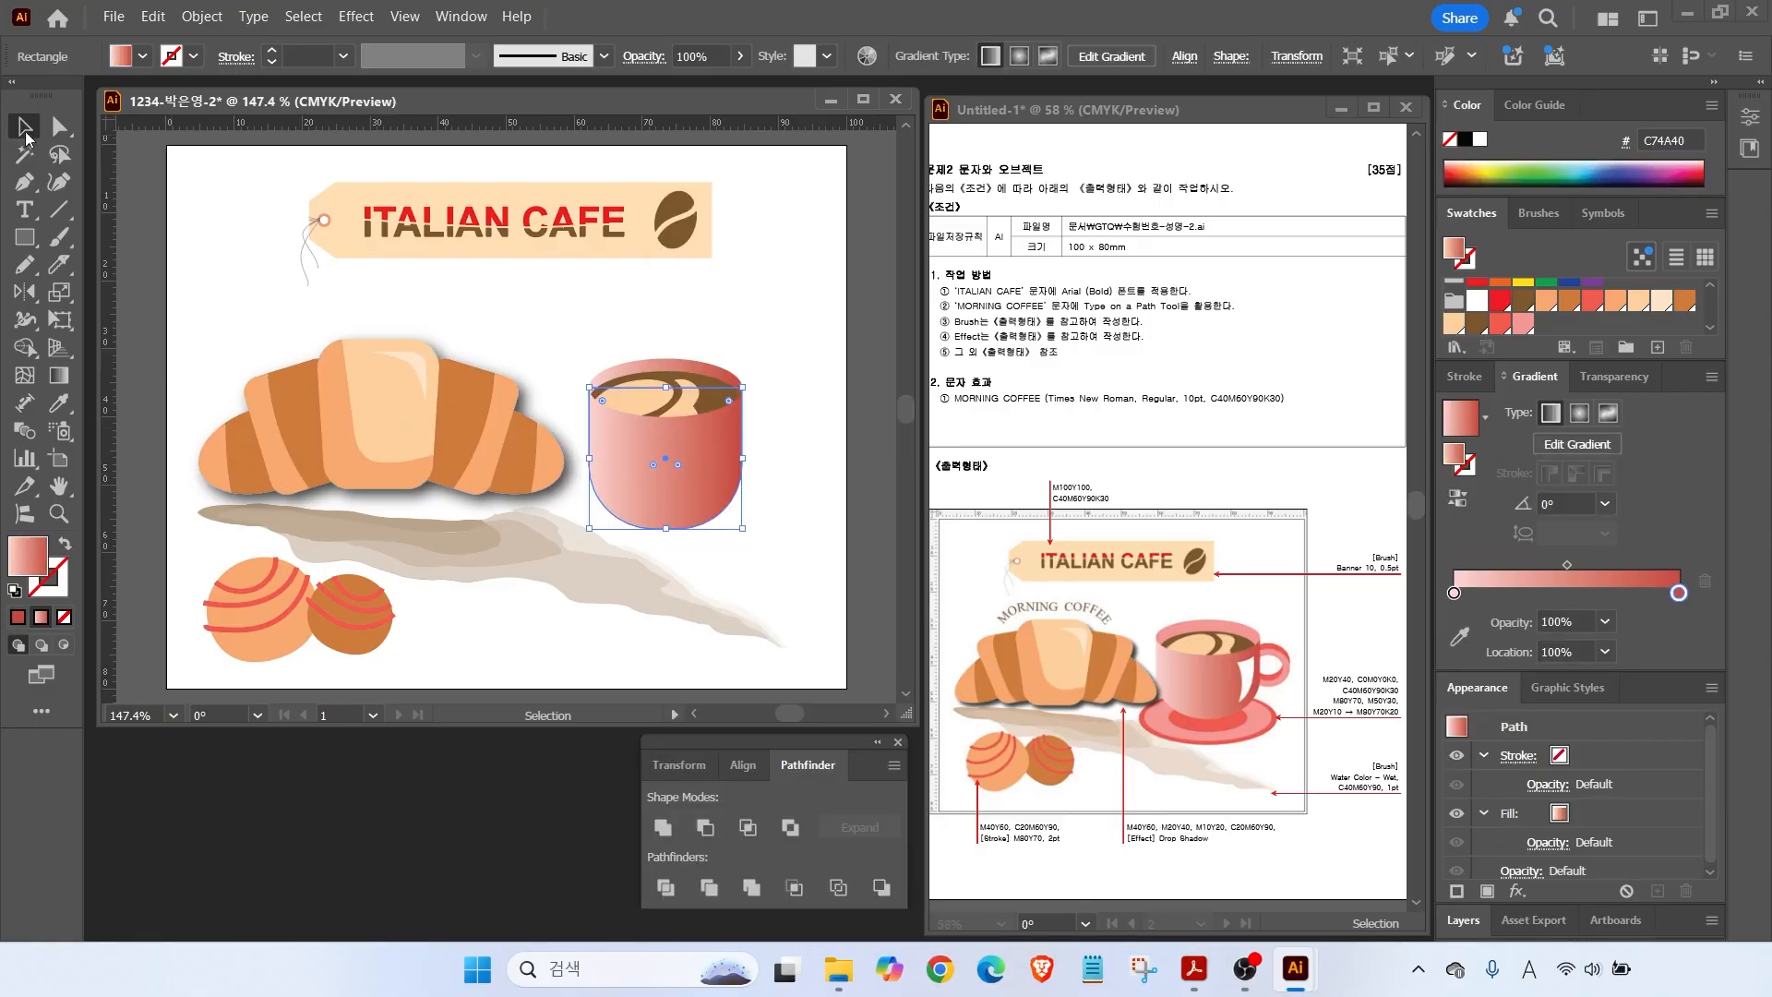
{"action": "left_click", "coordinate": [517, 305]}
{"action": "left_click_drag", "start_coordinate": [25, 237], "coordinate": [120, 291]}
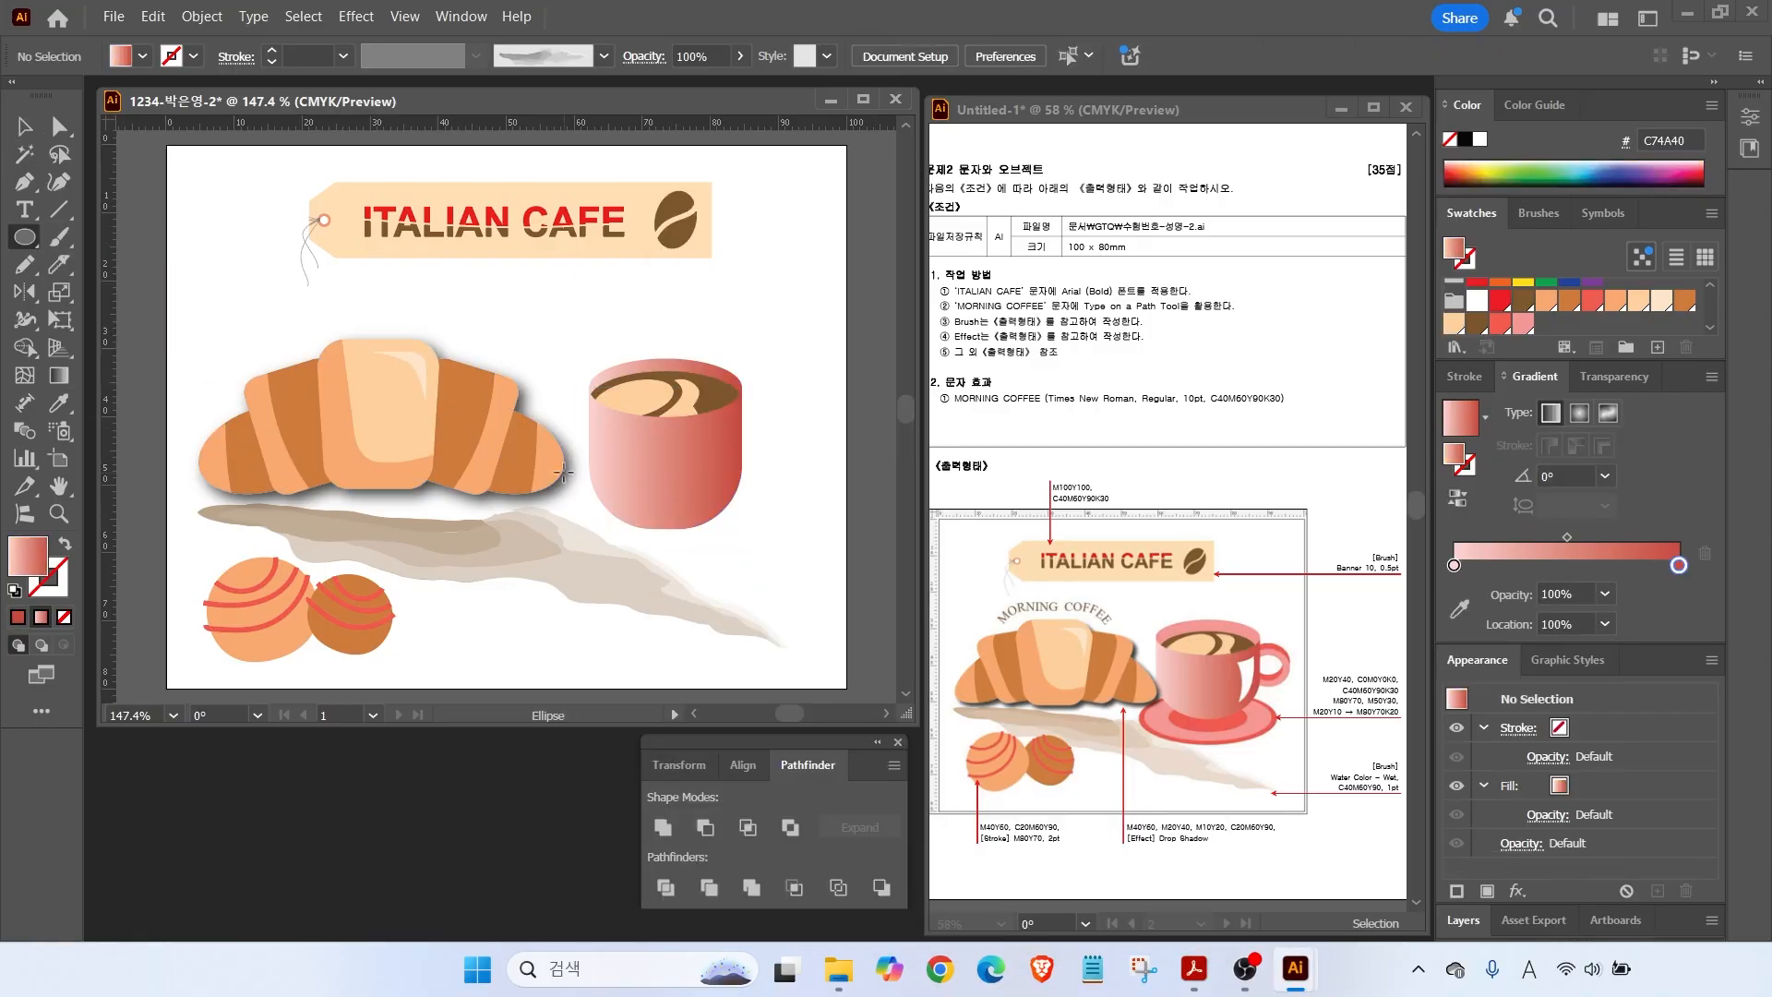
Draw a solid red saucer ellipse below the cup and make it slightly taller.
{"action": "left_click_drag", "start_coordinate": [554, 477], "coordinate": [784, 568]}
{"action": "left_click", "coordinate": [1500, 322]}
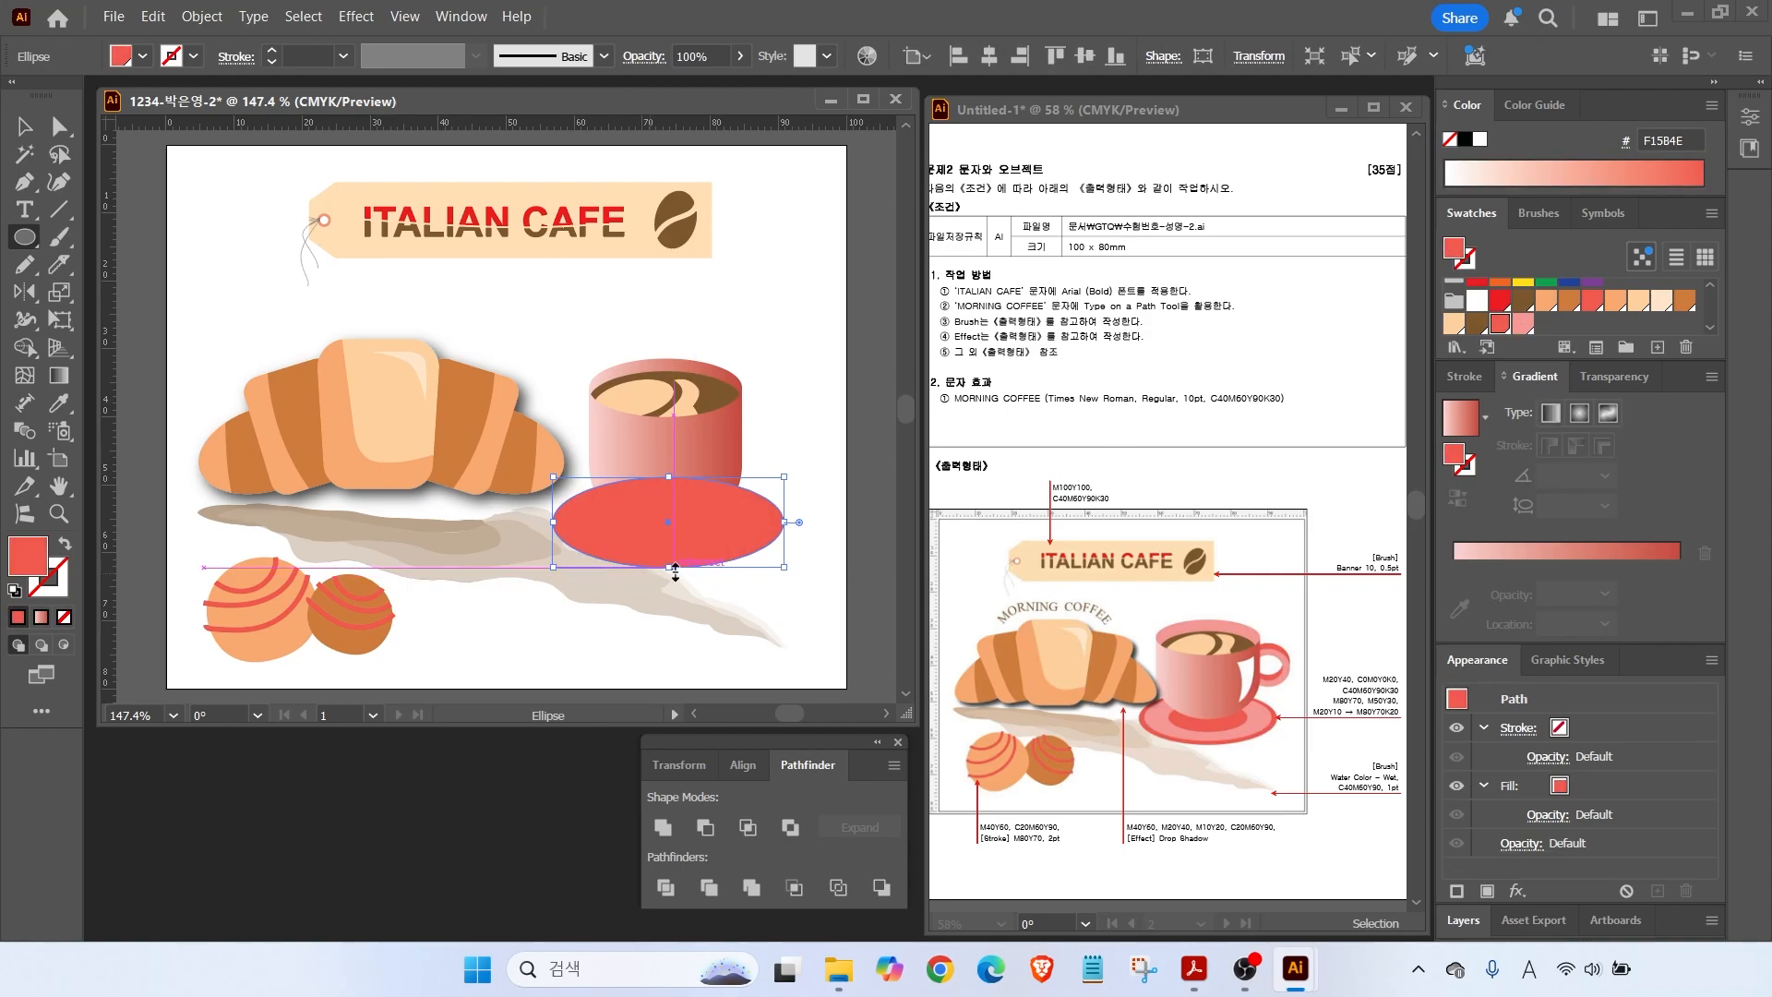
{"action": "left_click_drag", "start_coordinate": [669, 567], "coordinate": [671, 577]}
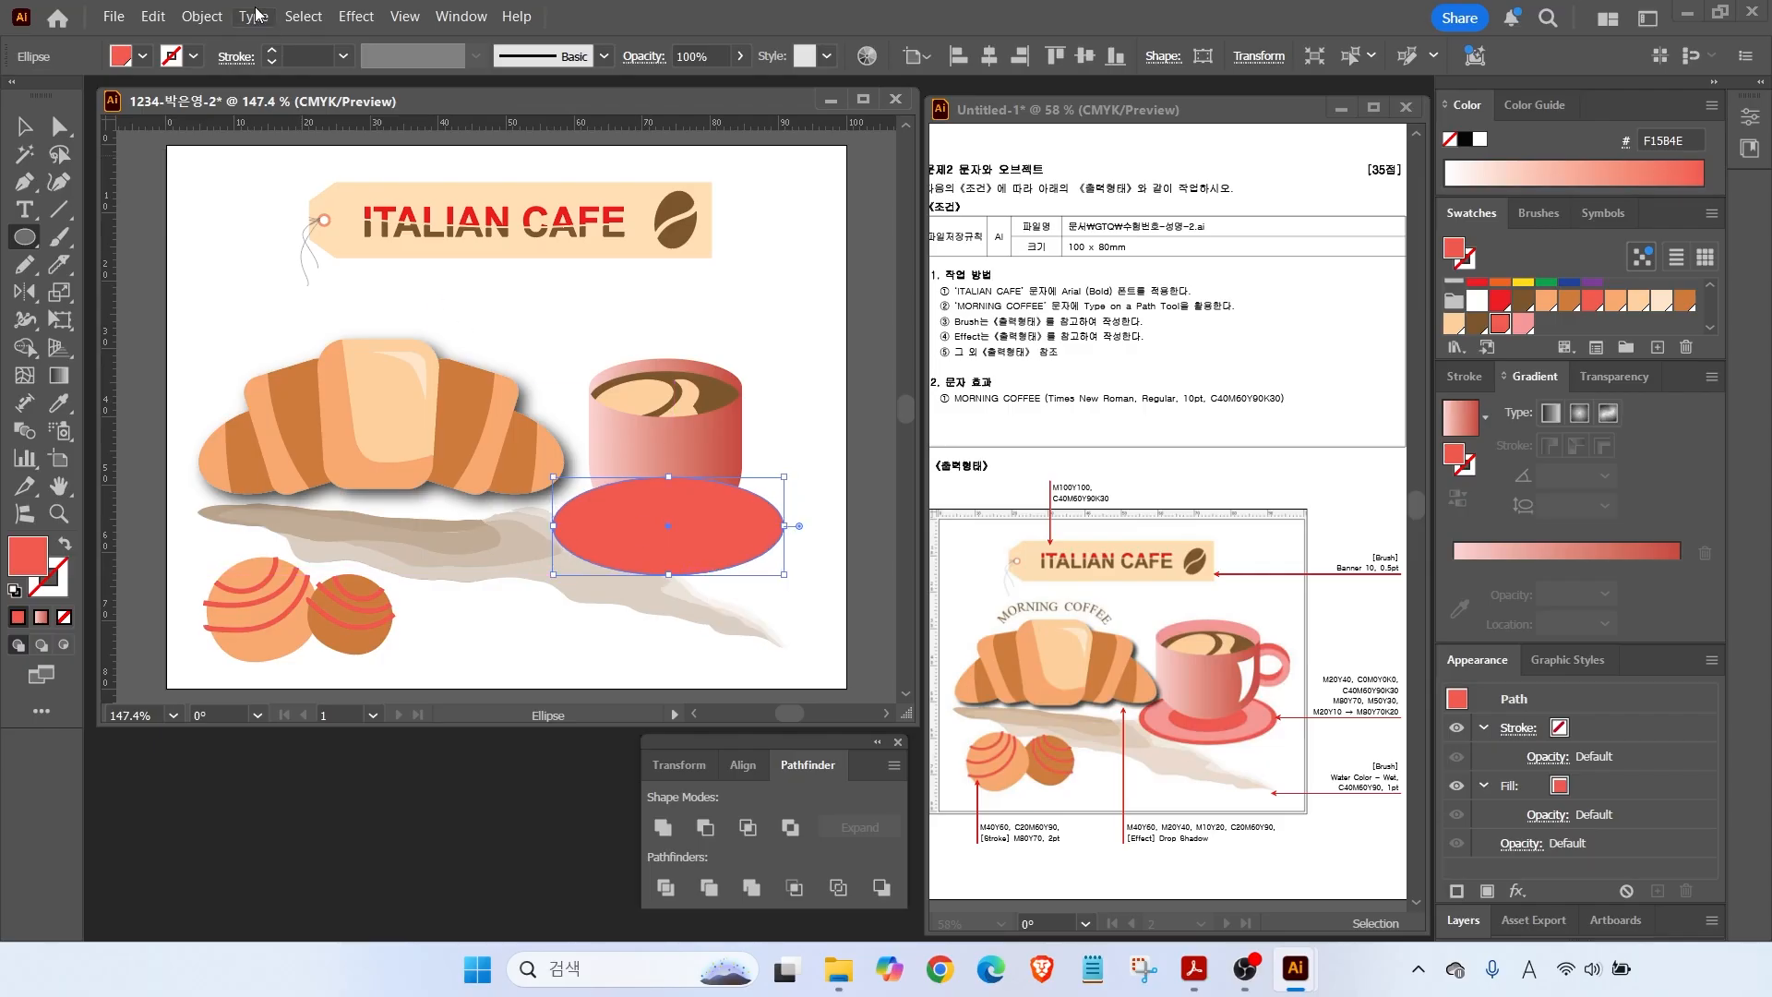
Apply Offset Path to create an inset pink ellipse inside the saucer.
{"action": "left_click", "coordinate": [202, 16]}
{"action": "mouse_move", "coordinate": [340, 647]}
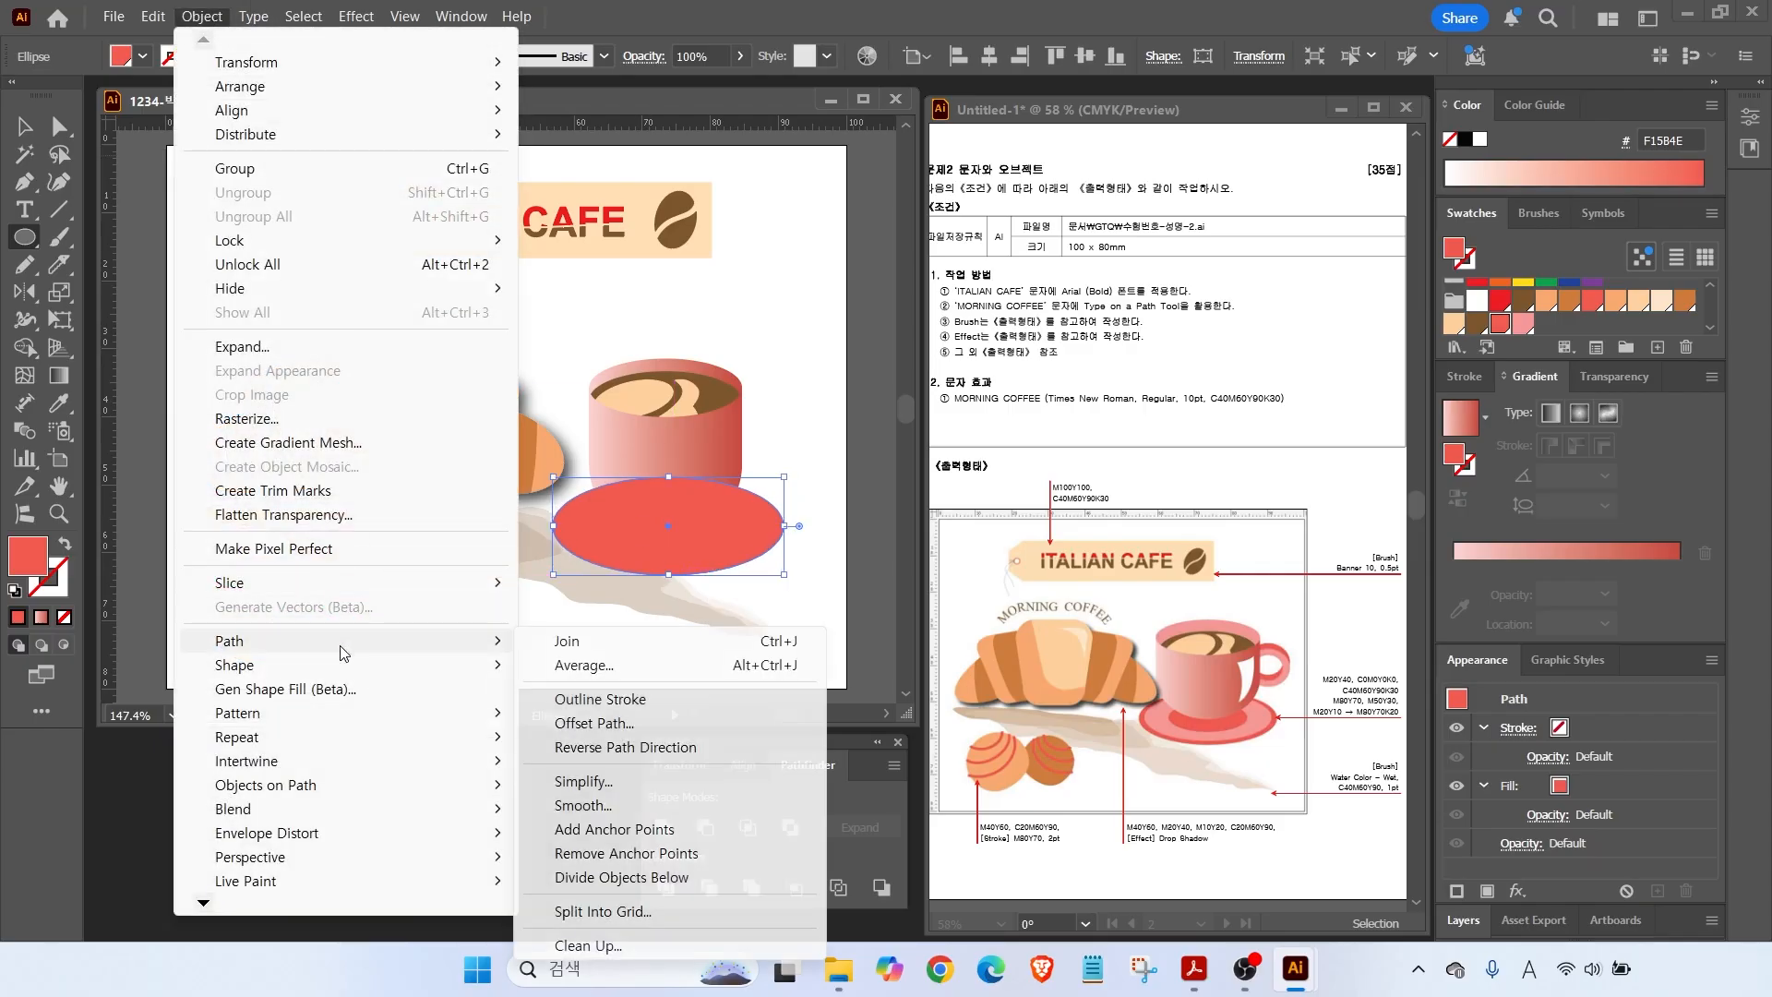
{"action": "left_click", "coordinate": [596, 723]}
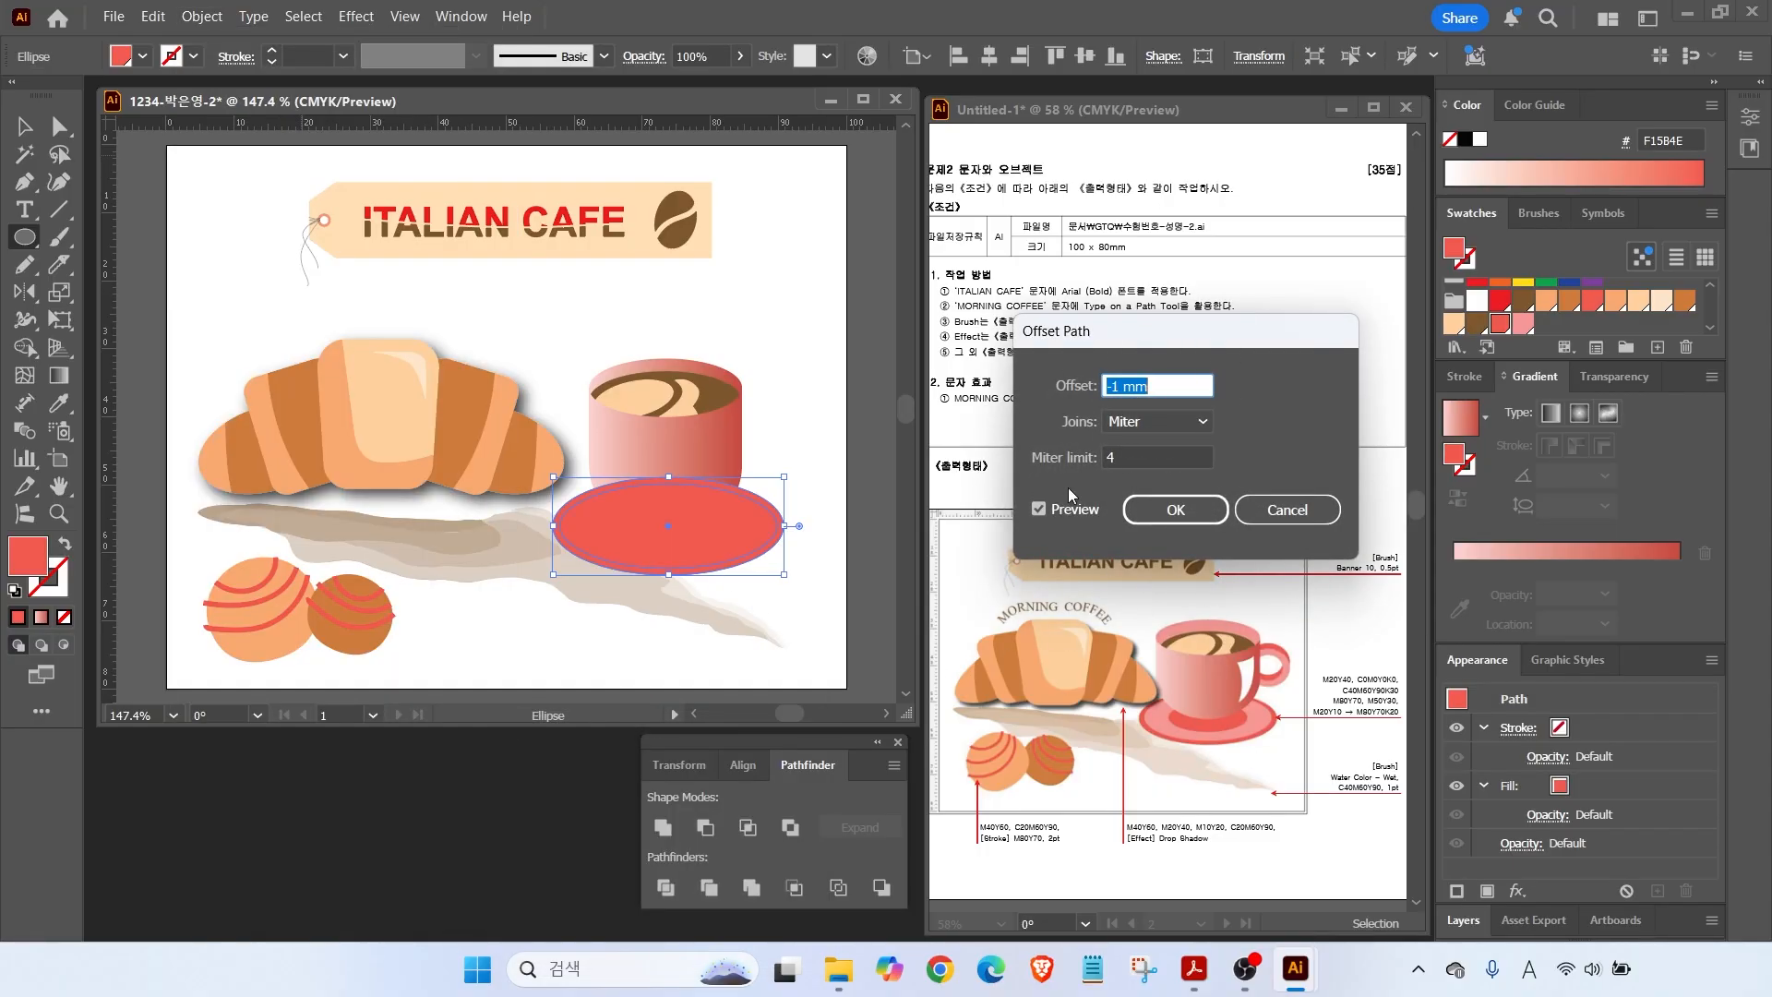
{"action": "left_click", "coordinate": [1039, 509]}
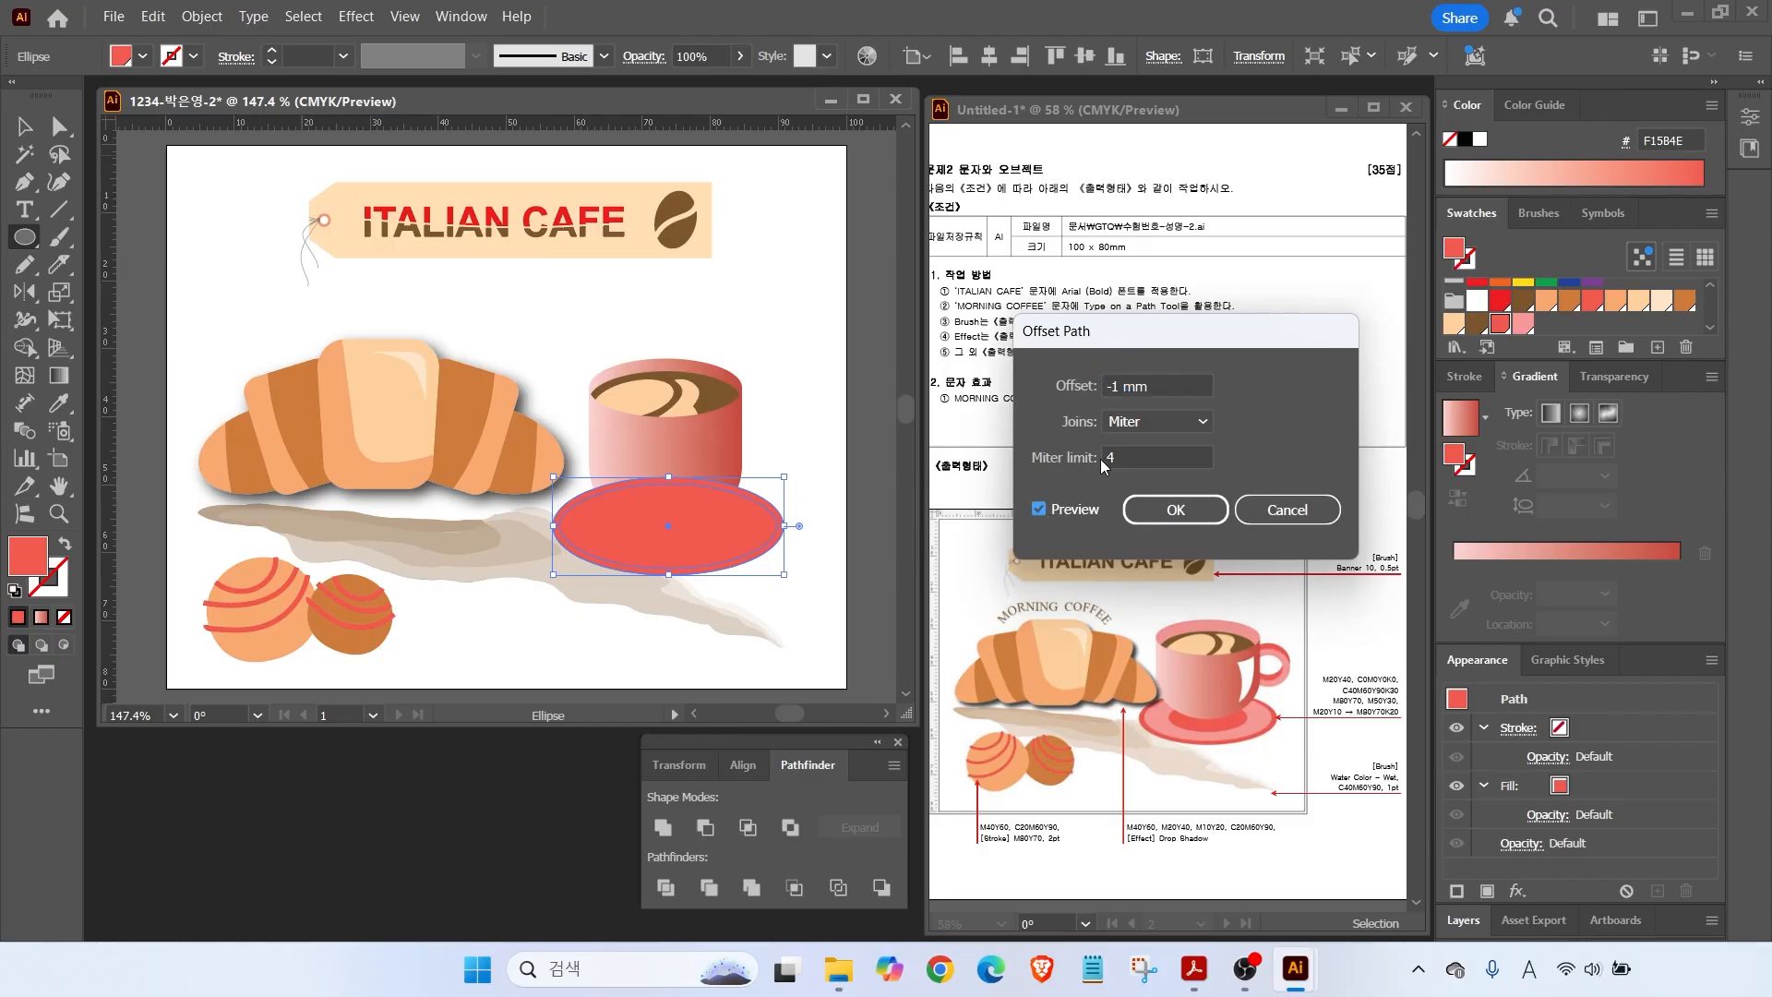
{"action": "left_click", "coordinate": [1163, 517]}
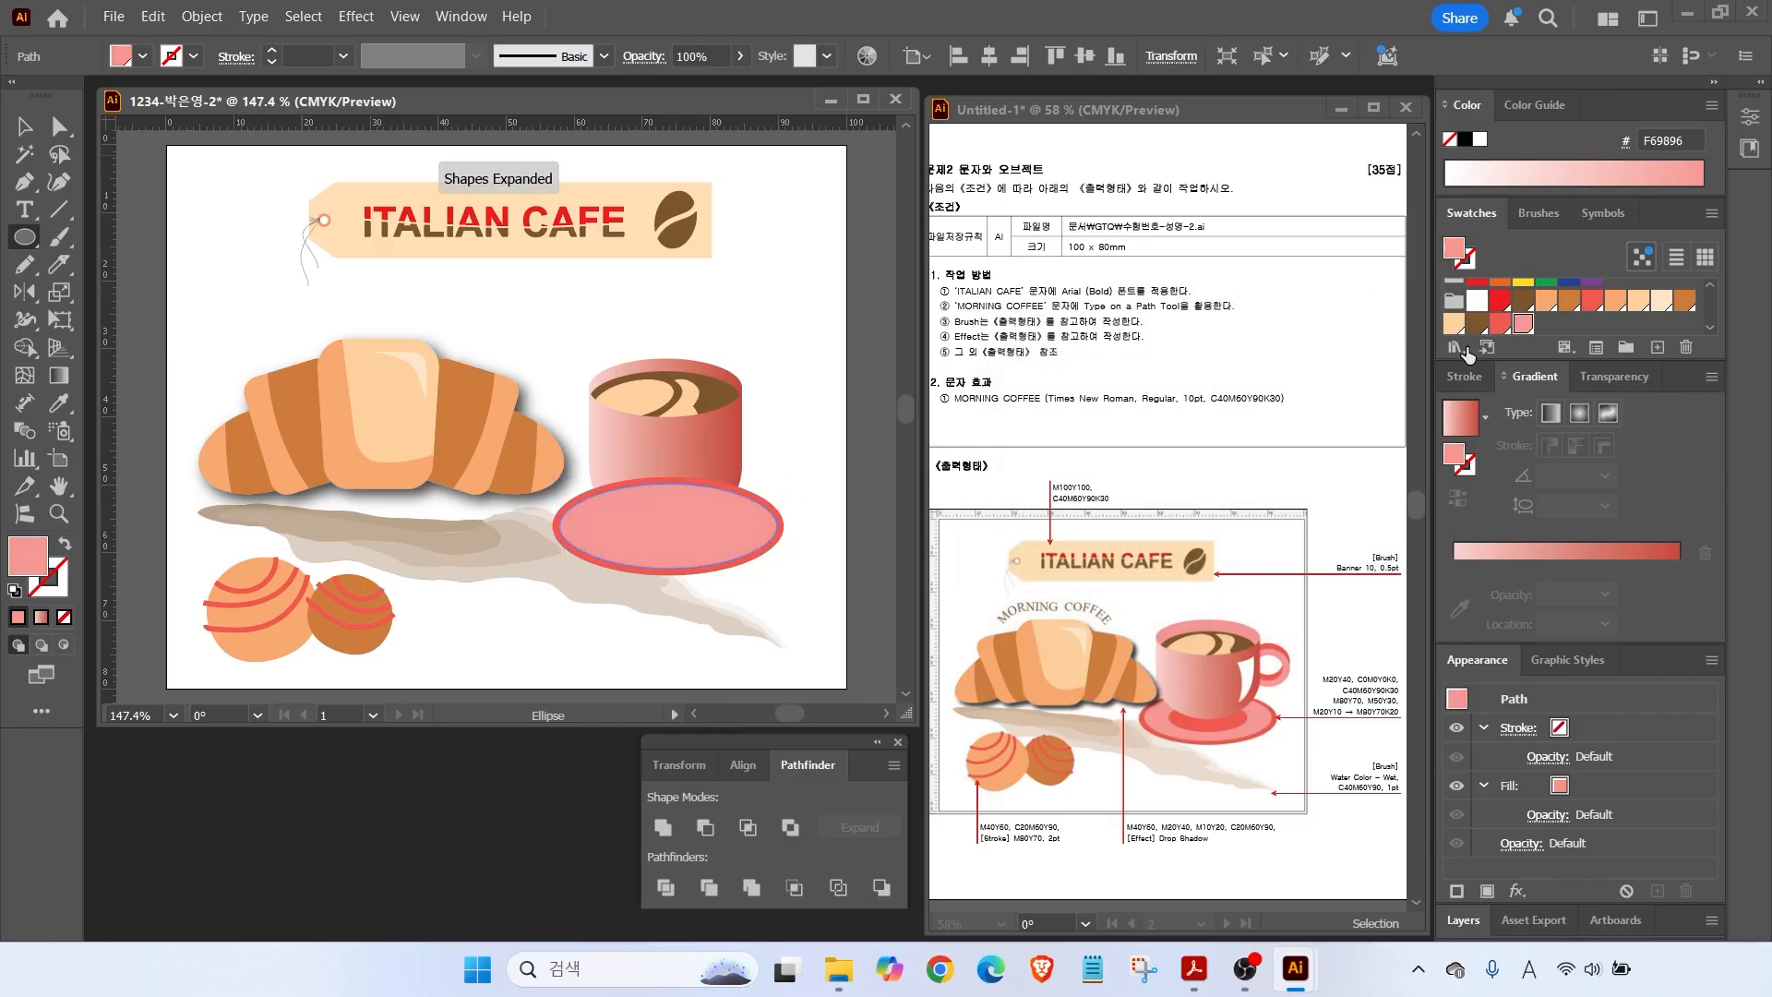
Retry Offset Path with a -4 mm offset, then cancel it.
{"action": "left_click", "coordinate": [202, 16]}
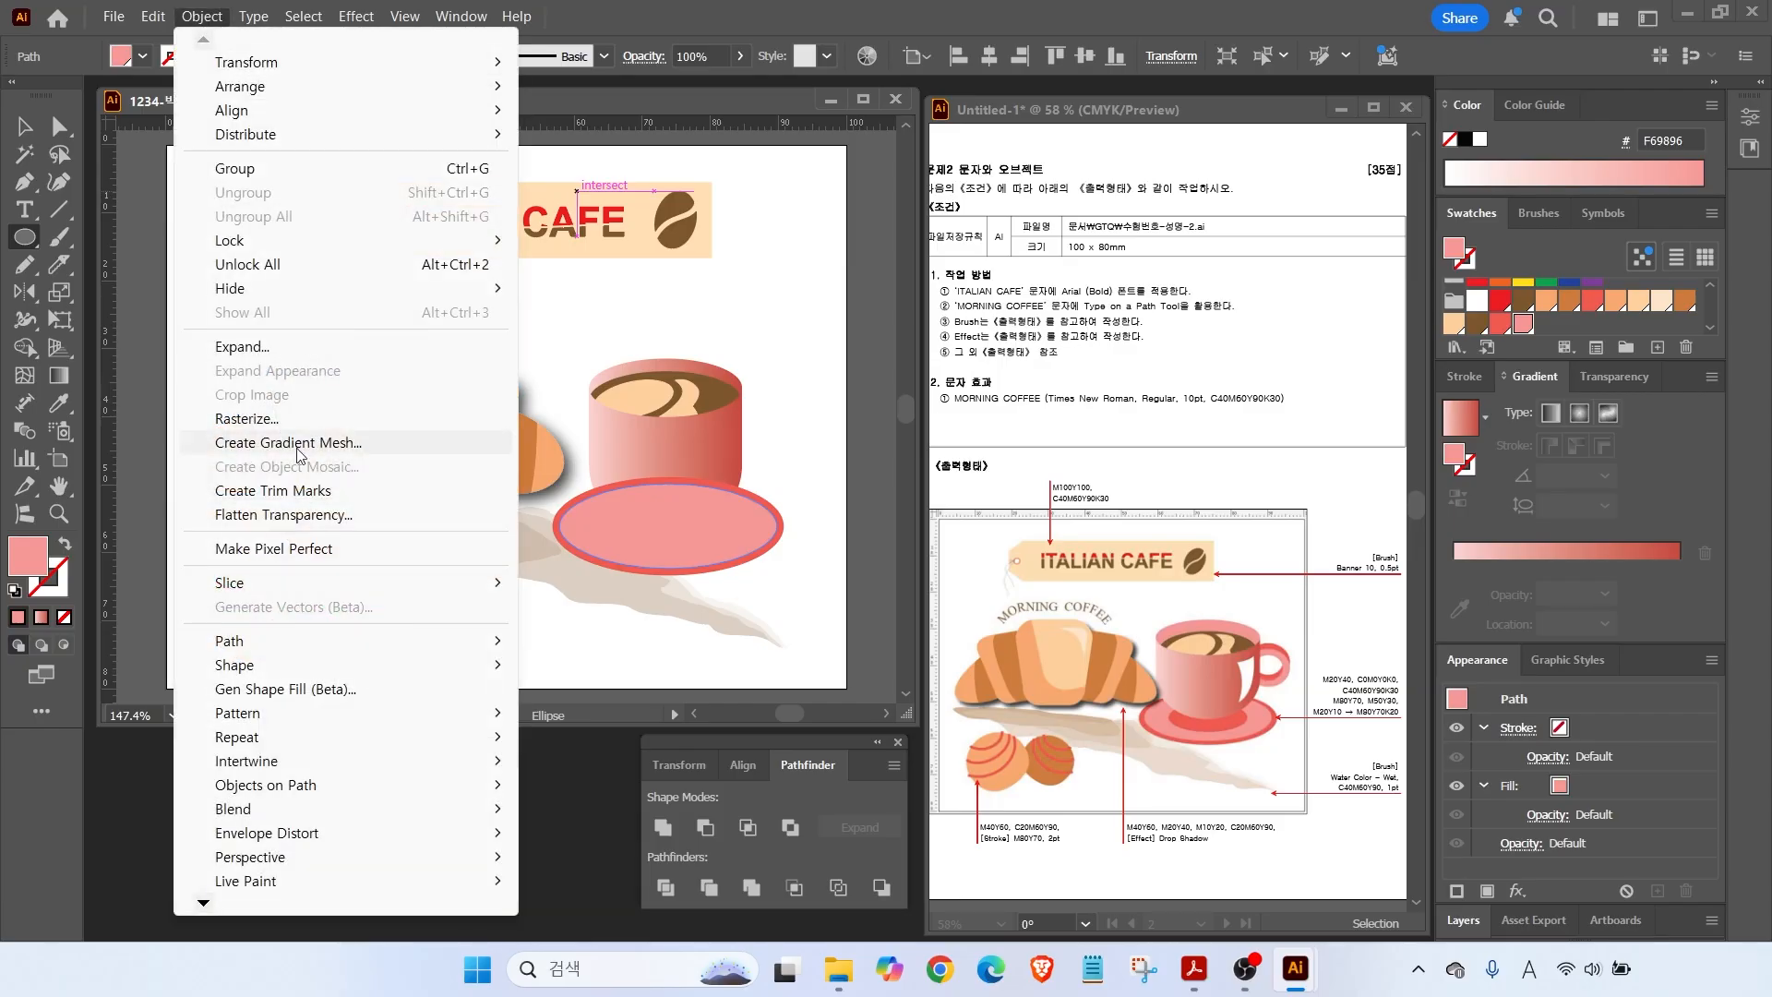
{"action": "mouse_move", "coordinate": [246, 644]}
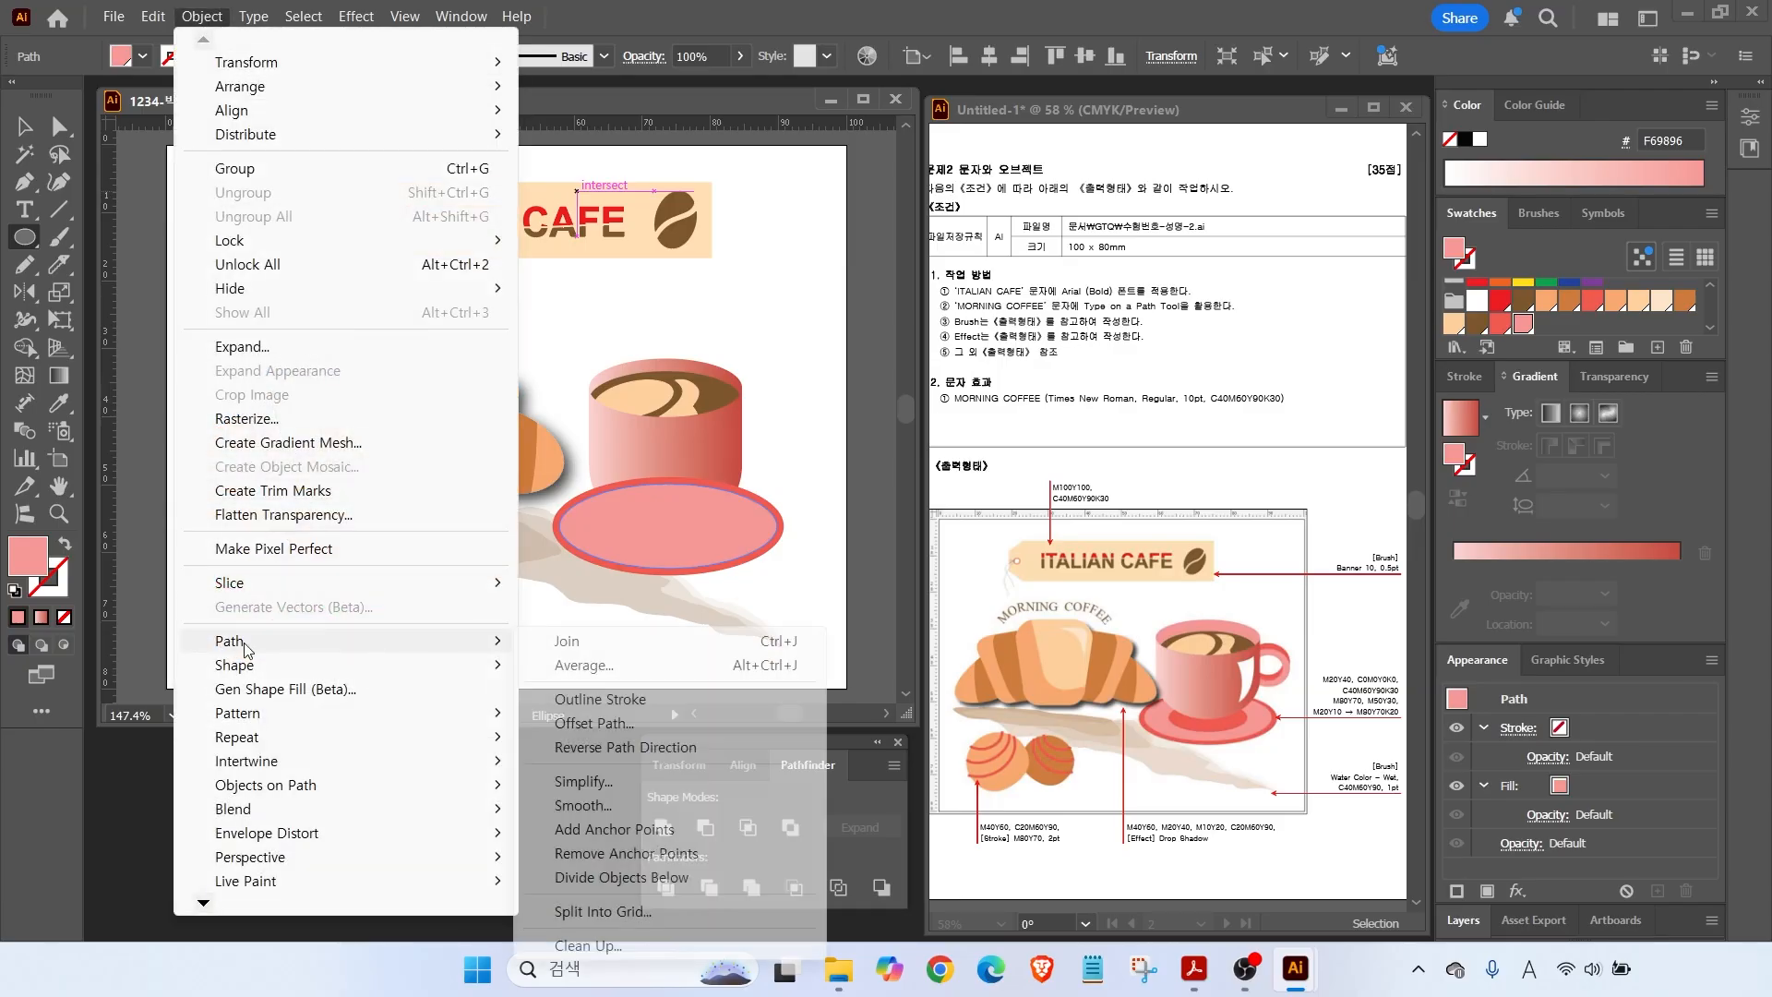
{"action": "left_click", "coordinate": [596, 724]}
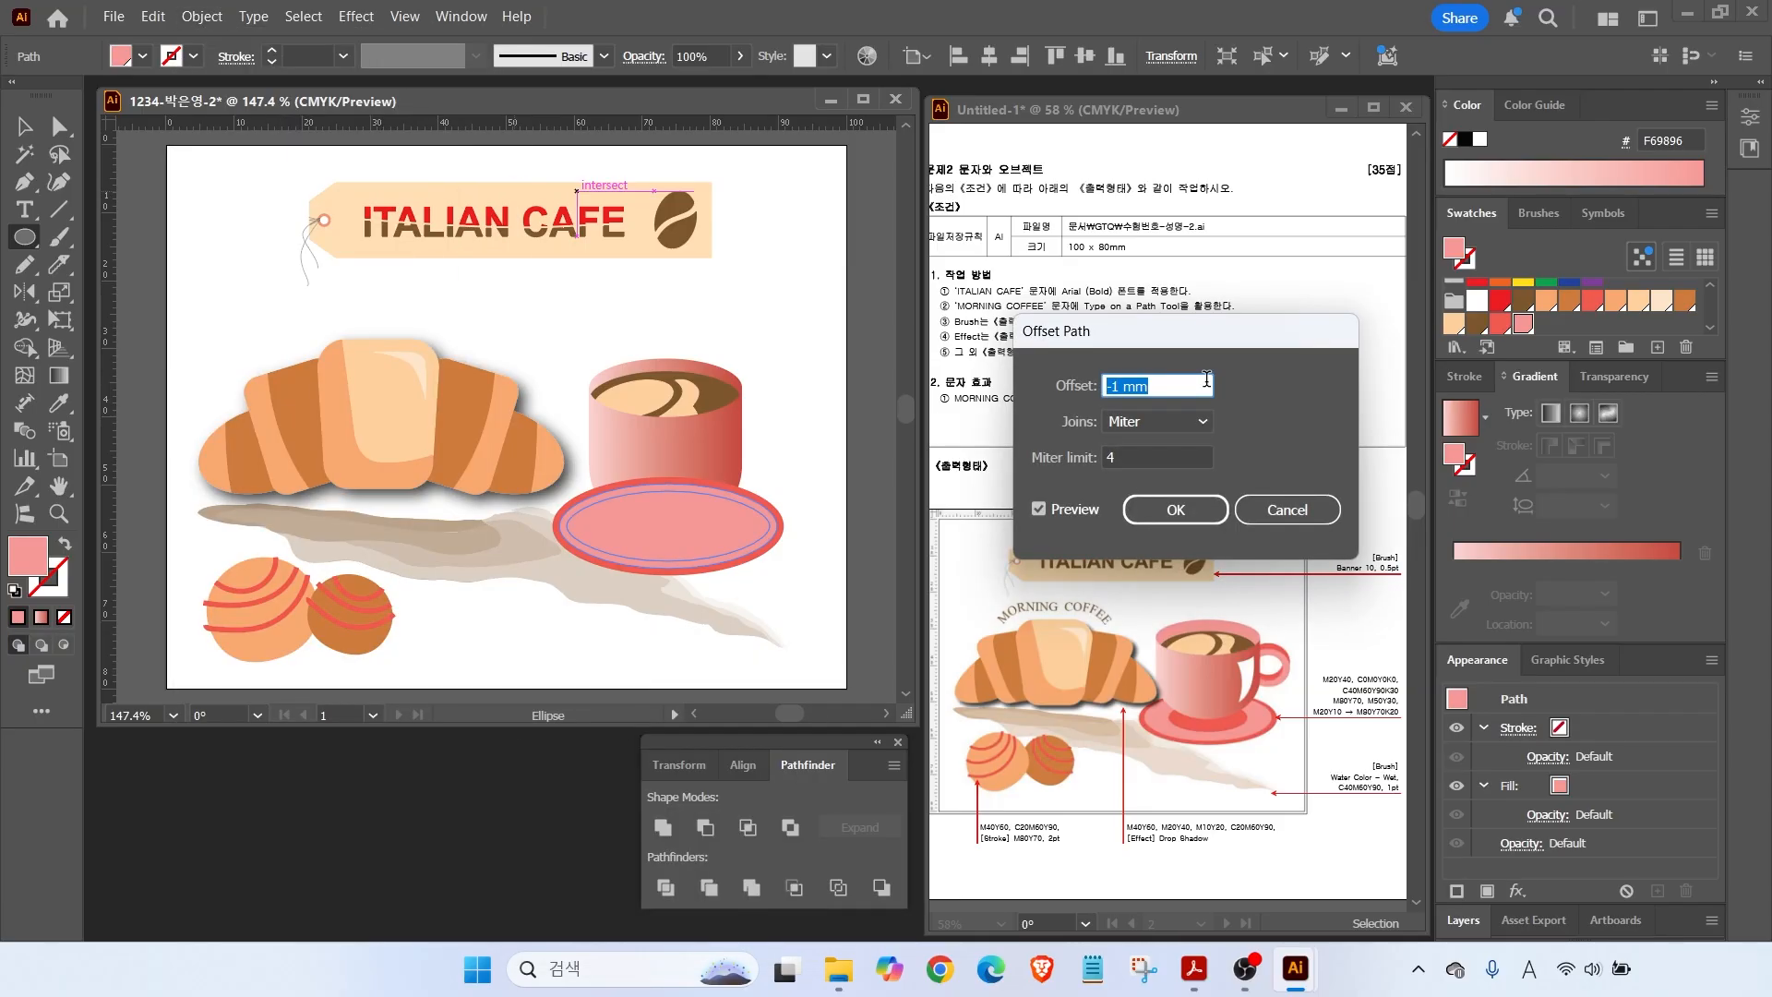
{"action": "type", "text": "-4"}
{"action": "left_click", "coordinate": [1038, 510]}
{"action": "left_click", "coordinate": [1038, 510]}
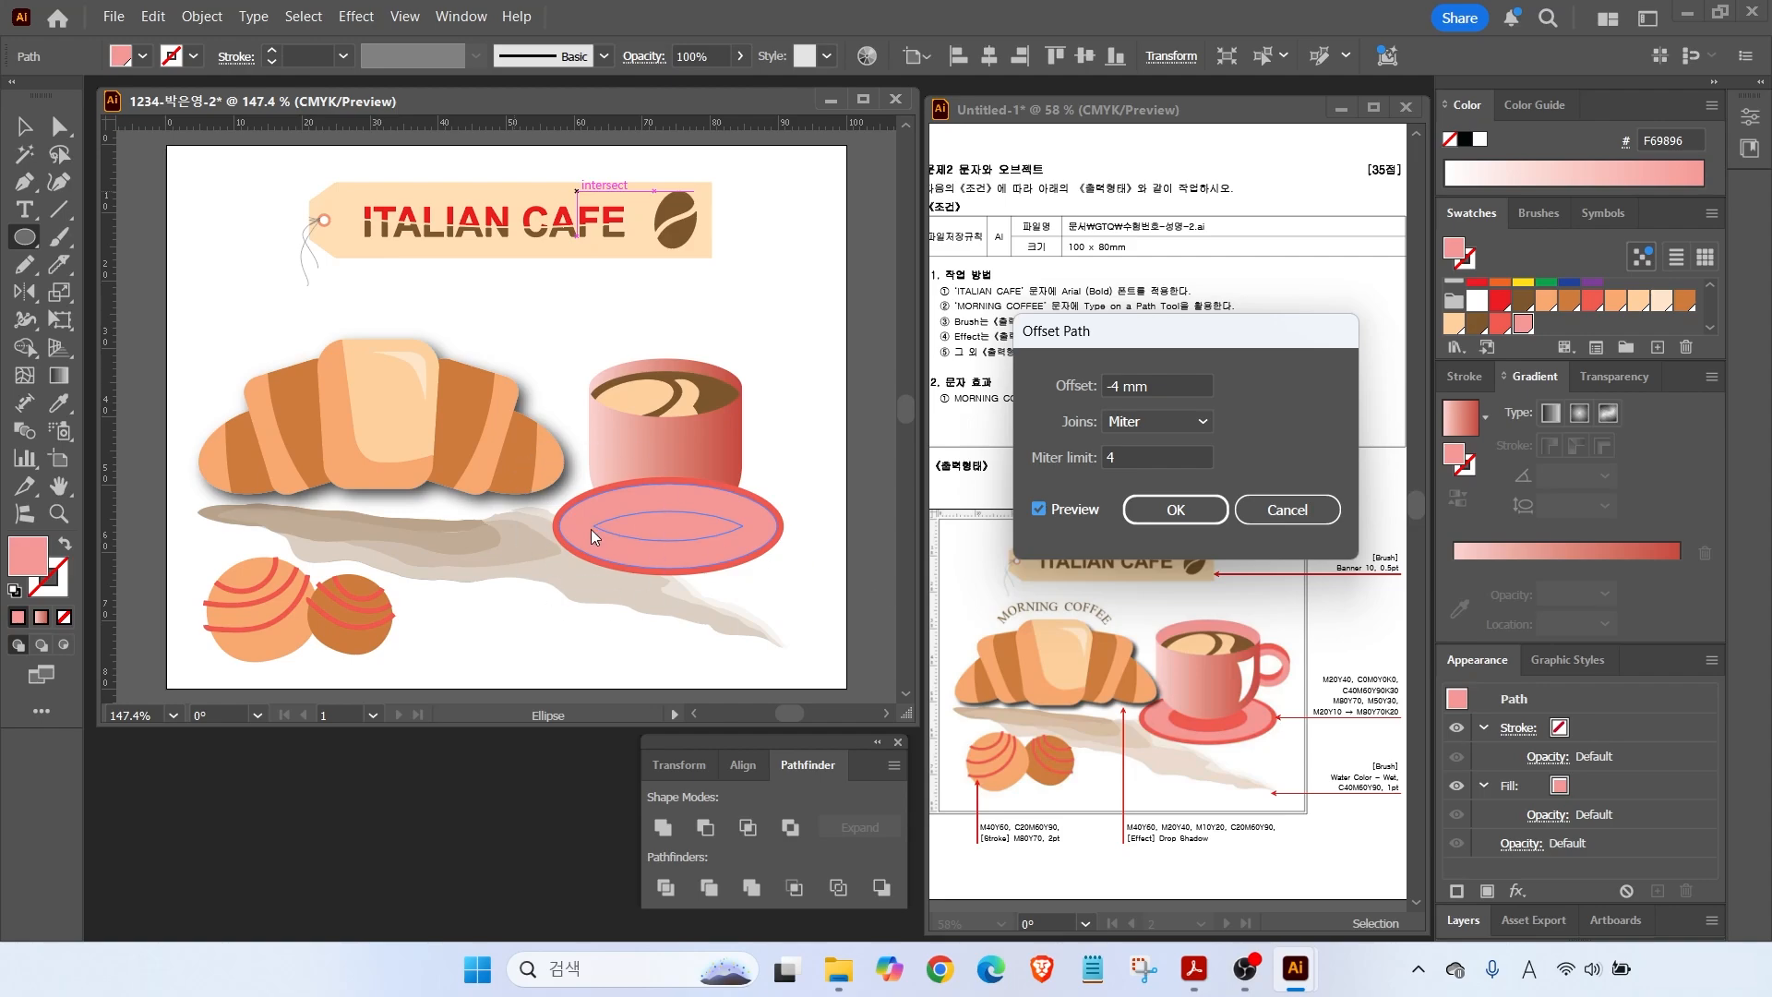
{"action": "left_click", "coordinate": [1248, 508]}
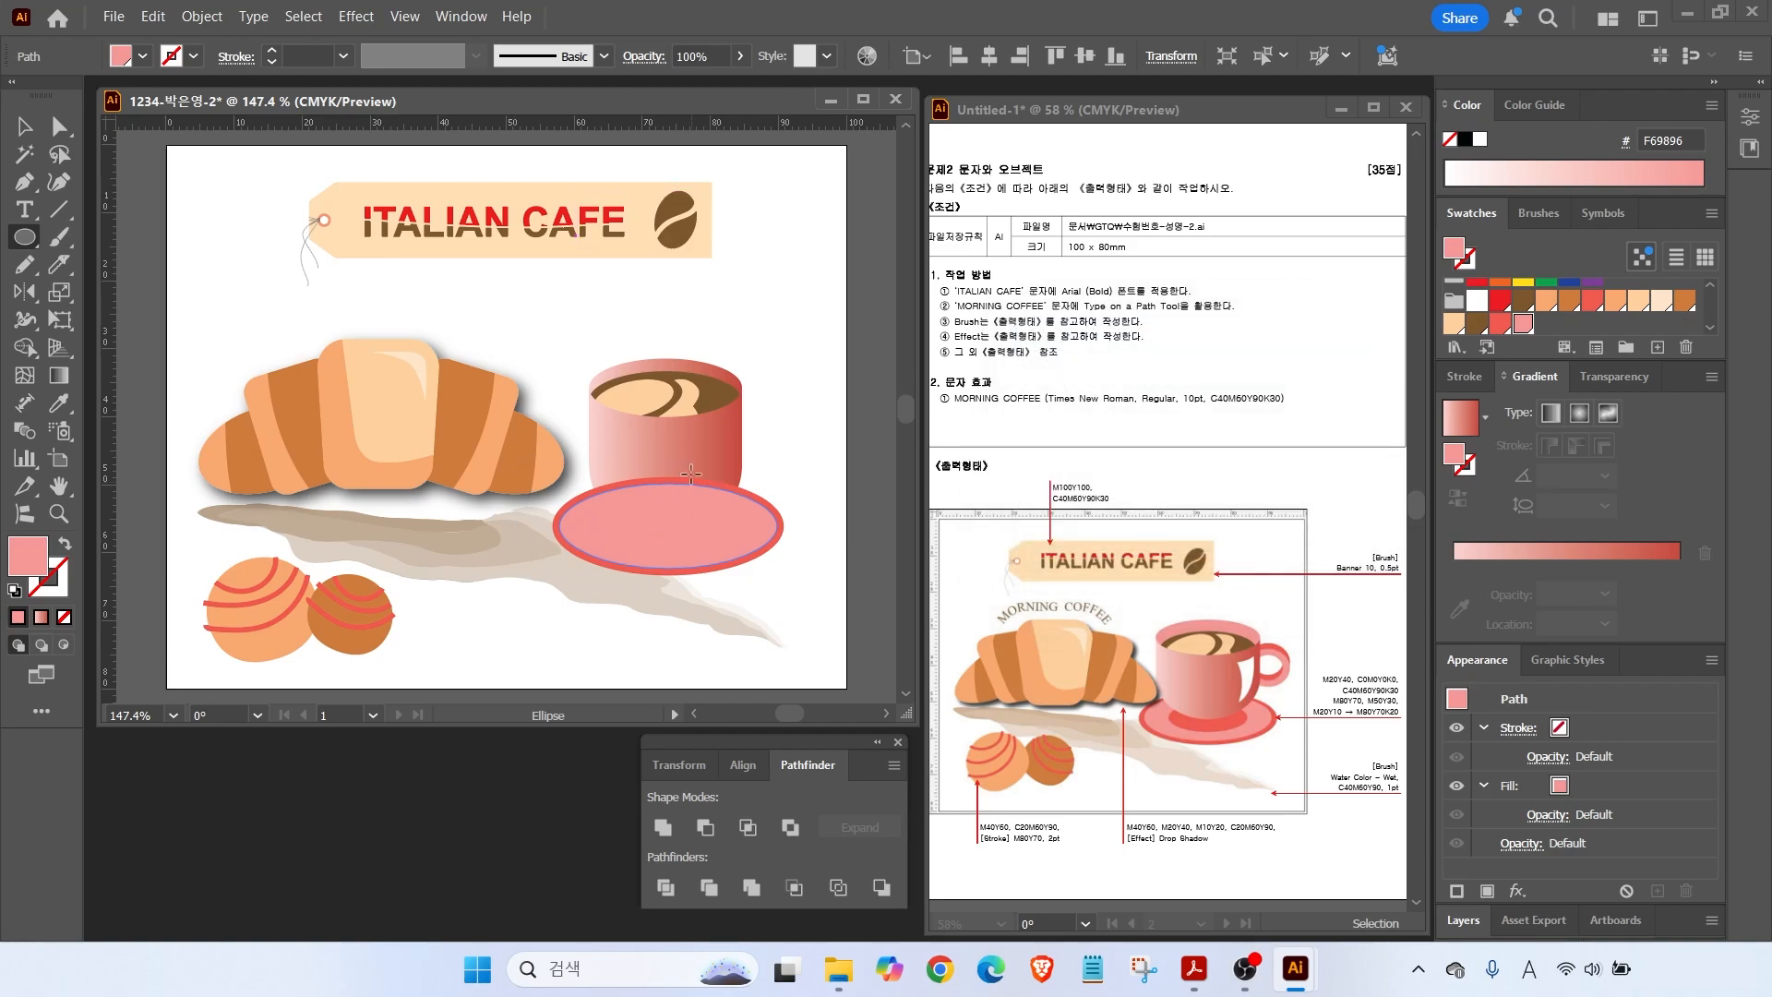
Add a darker red F15B4E ellipse inside the saucer and send the saucer ellipses to the back.
{"action": "left_click_drag", "start_coordinate": [598, 507], "coordinate": [742, 547]}
{"action": "left_click", "coordinate": [1500, 322]}
{"action": "left_click", "coordinate": [22, 127]}
{"action": "left_click", "coordinate": [743, 559], "text": "shift"}
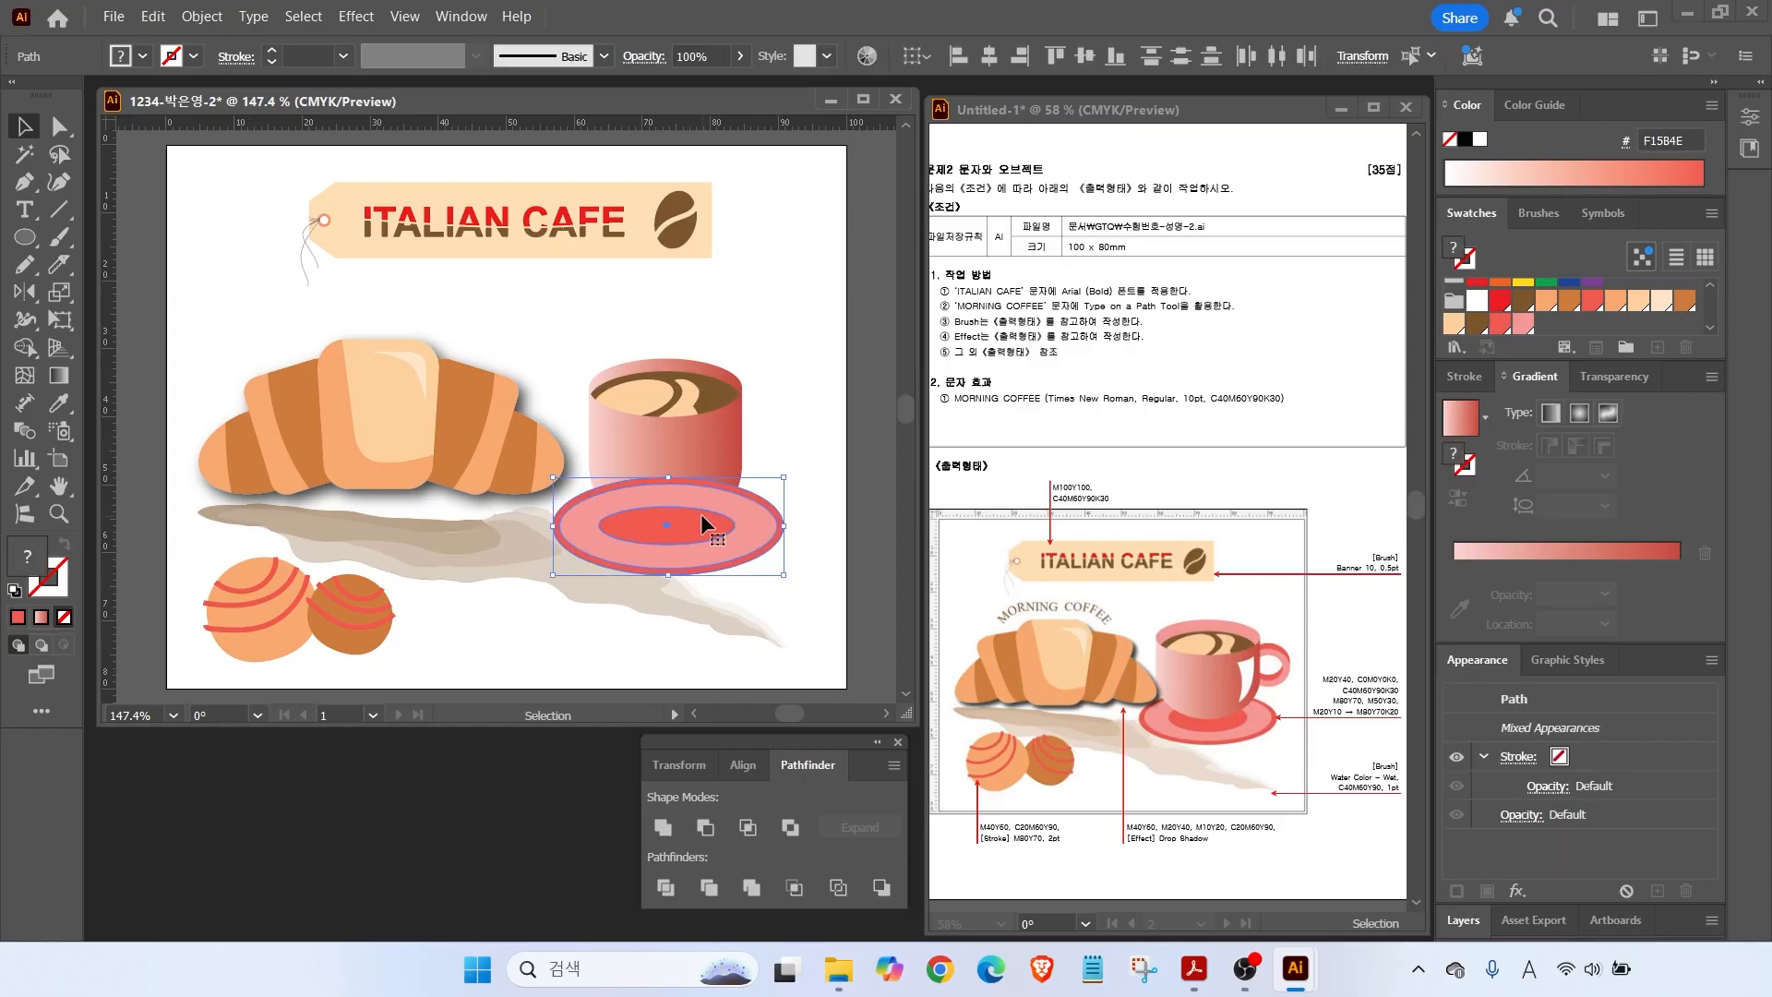
{"action": "right_click", "coordinate": [703, 518]}
{"action": "mouse_move", "coordinate": [794, 841]}
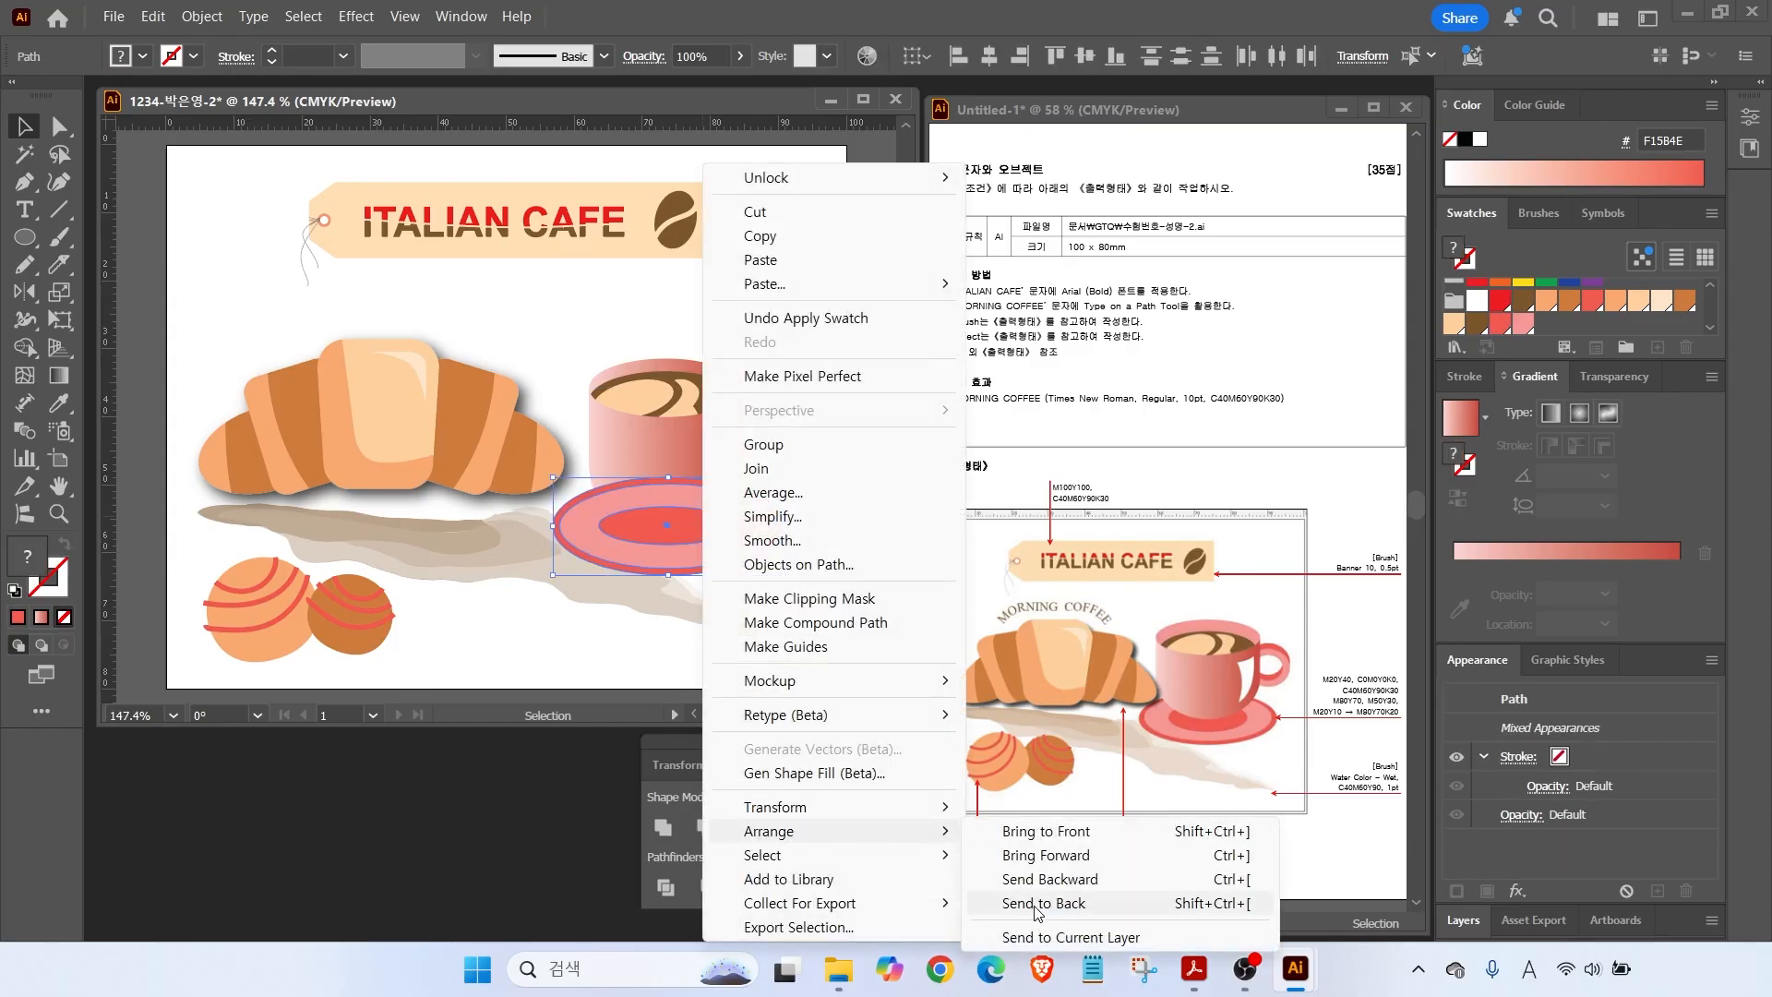
{"action": "left_click", "coordinate": [1043, 902]}
Shorten the cup by raising its bottom edge, then select the three saucer ellipses.
{"action": "left_click", "coordinate": [711, 382], "text": "shift"}
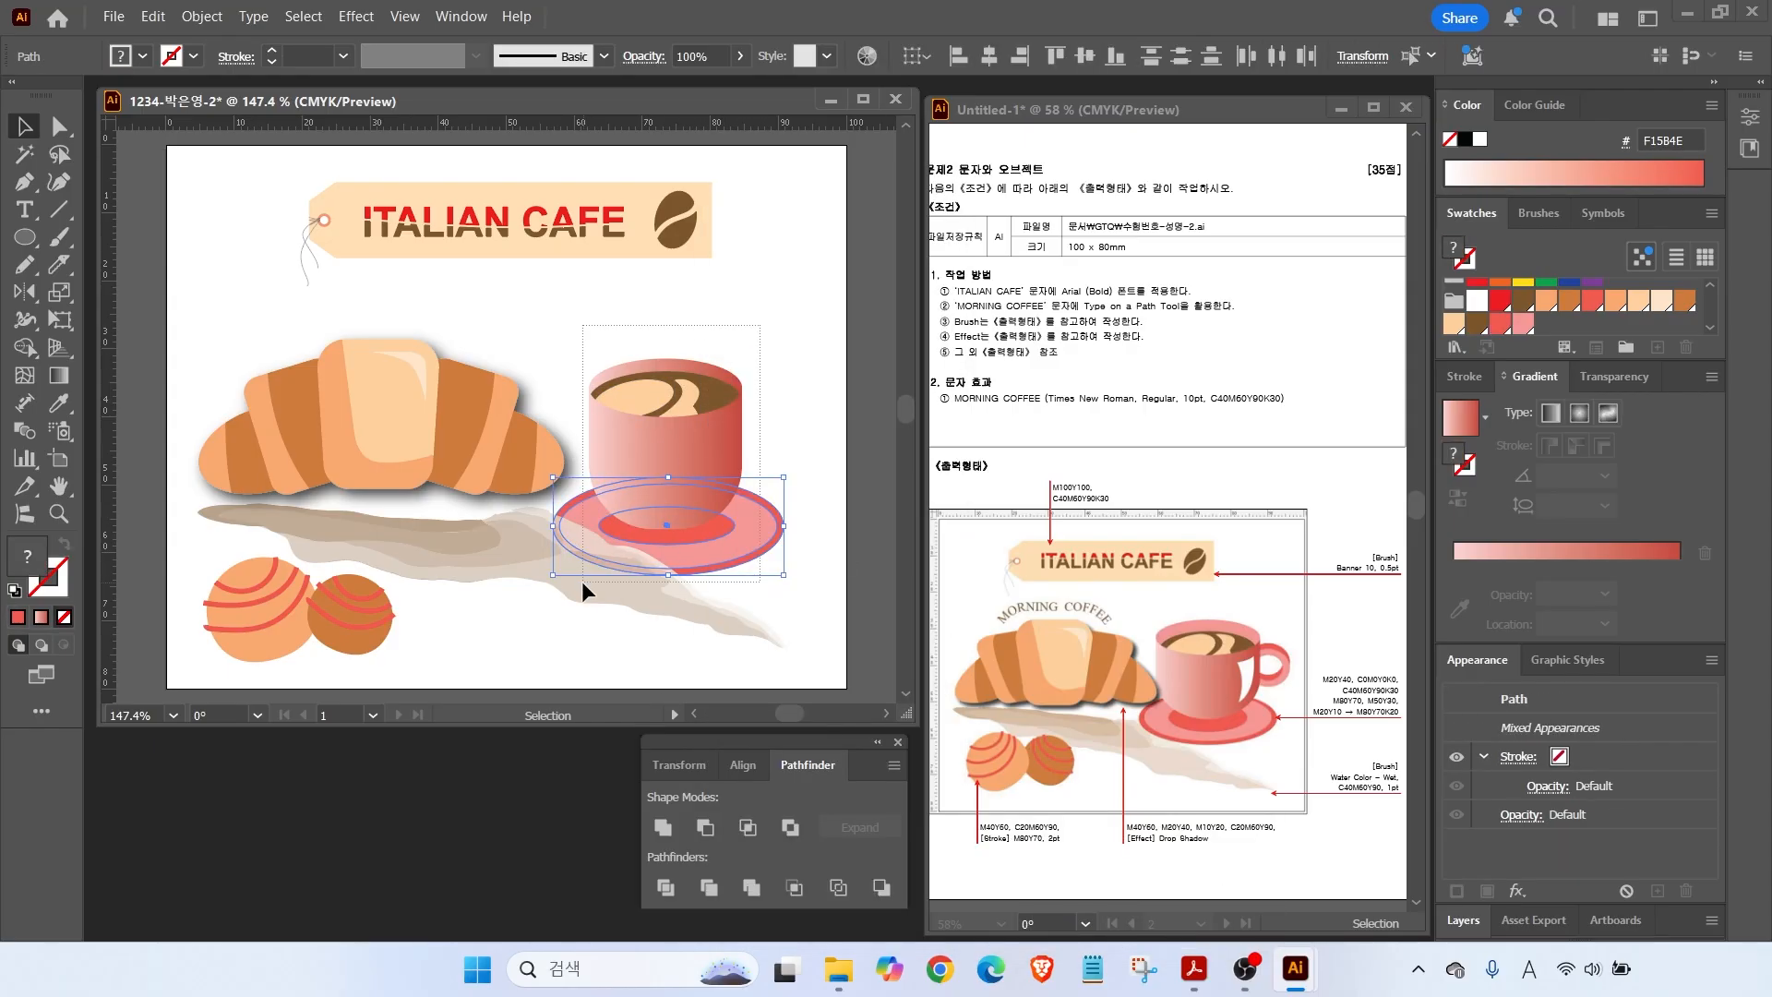
{"action": "right_click", "coordinate": [704, 310]}
{"action": "key", "text": "Escape"}
{"action": "left_click", "coordinate": [745, 589]}
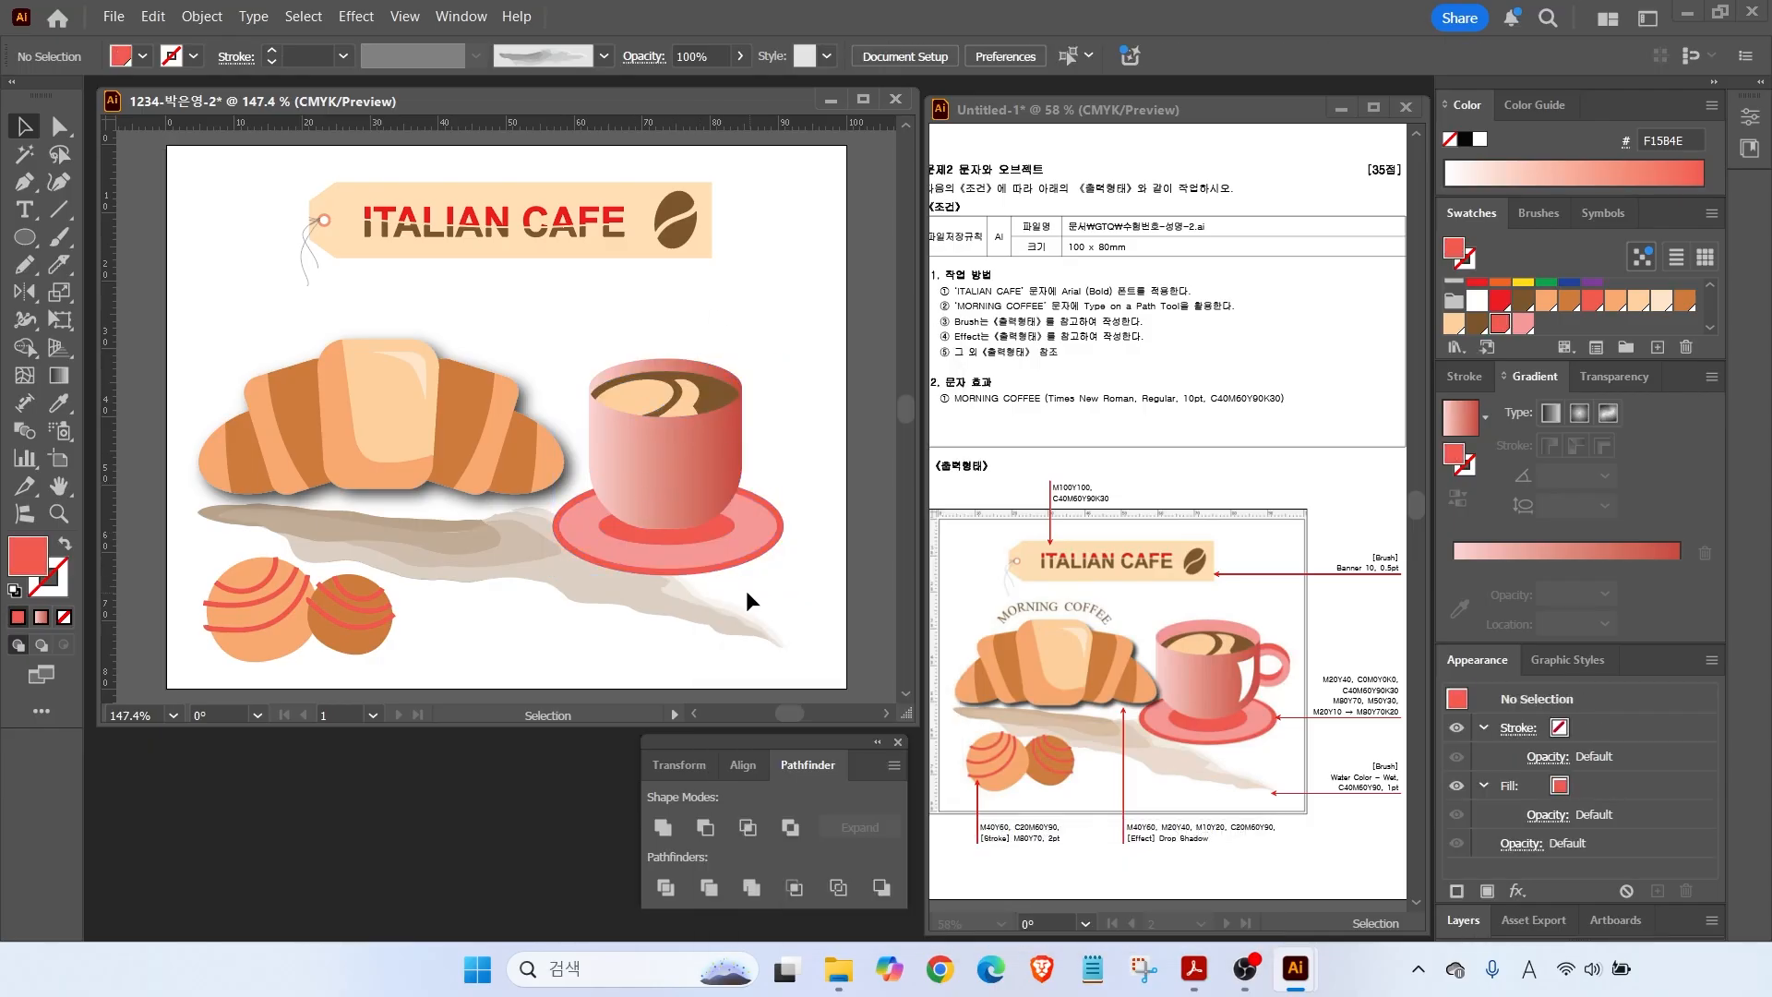
{"action": "left_click_drag", "start_coordinate": [678, 530], "coordinate": [666, 507]}
{"action": "left_click", "coordinate": [663, 501]}
{"action": "left_click_drag", "start_coordinate": [736, 584], "coordinate": [673, 507]}
{"action": "scroll", "coordinate": [783, 416], "scroll_direction": "up", "scroll_amount": 3}
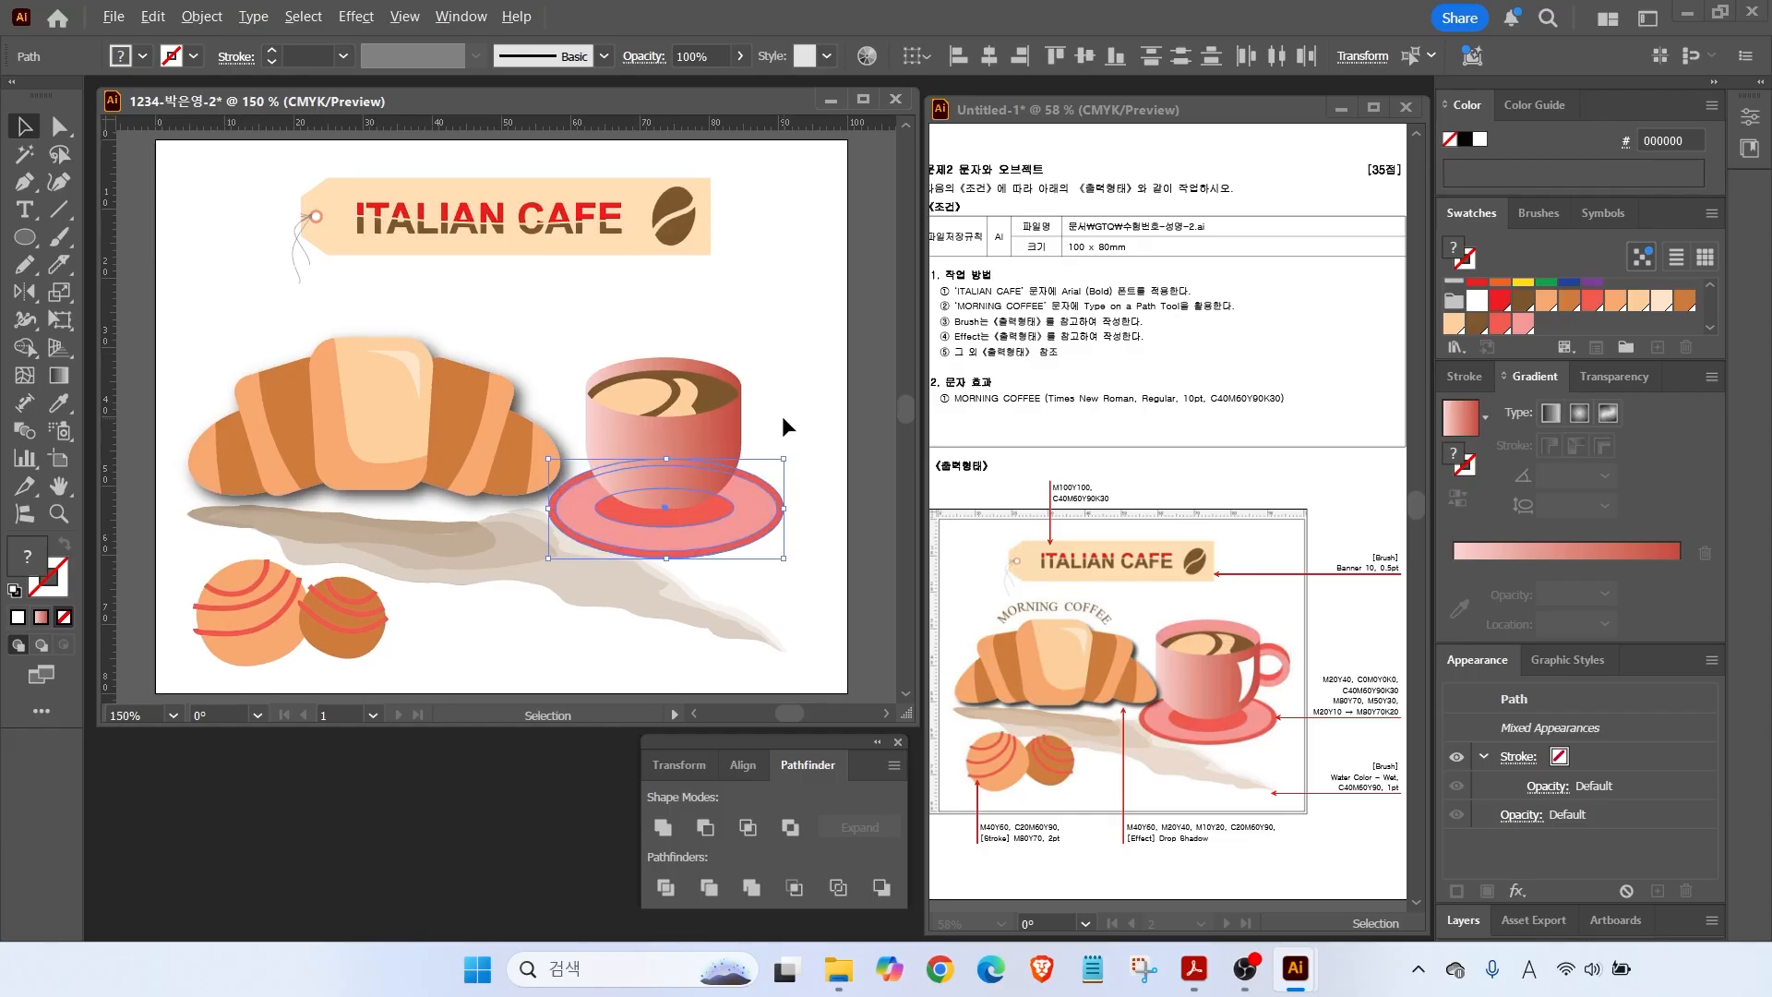
Draw a circle on the cup's right and subtract a -1.5 mm inner offset to form a ring.
{"action": "key", "text": "l"}
{"action": "left_click_drag", "start_coordinate": [666, 368], "coordinate": [817, 480]}
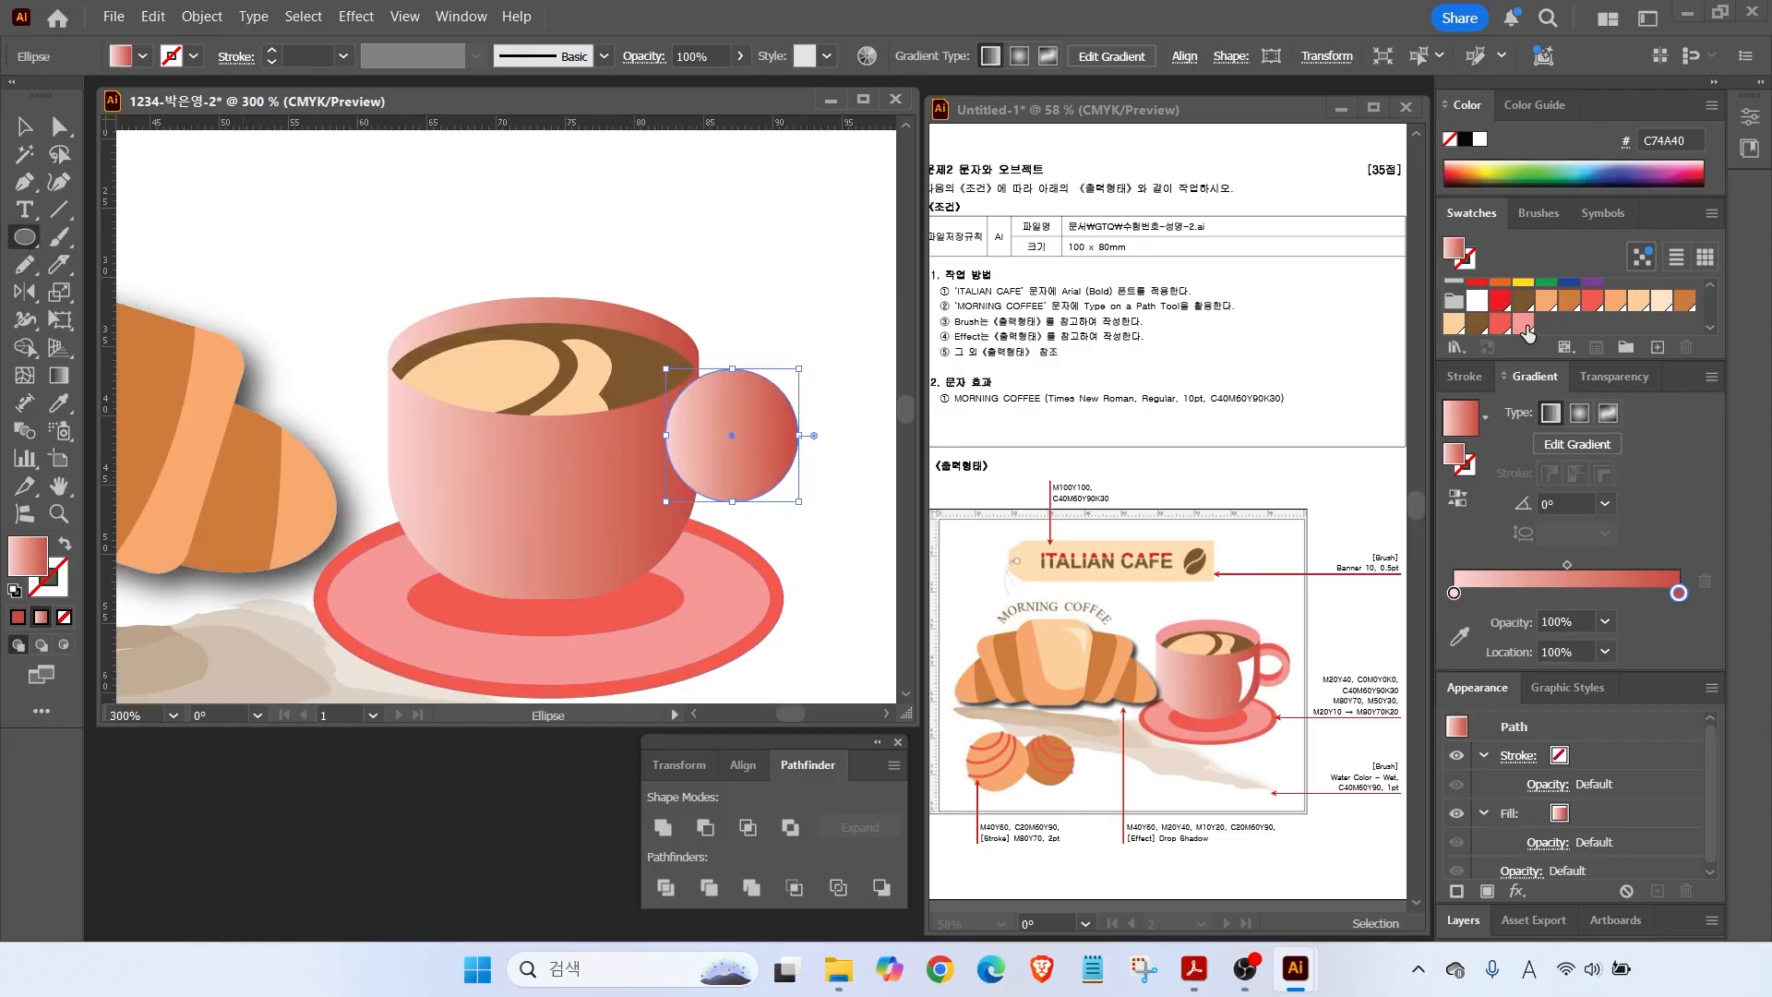
{"action": "left_click", "coordinate": [202, 16]}
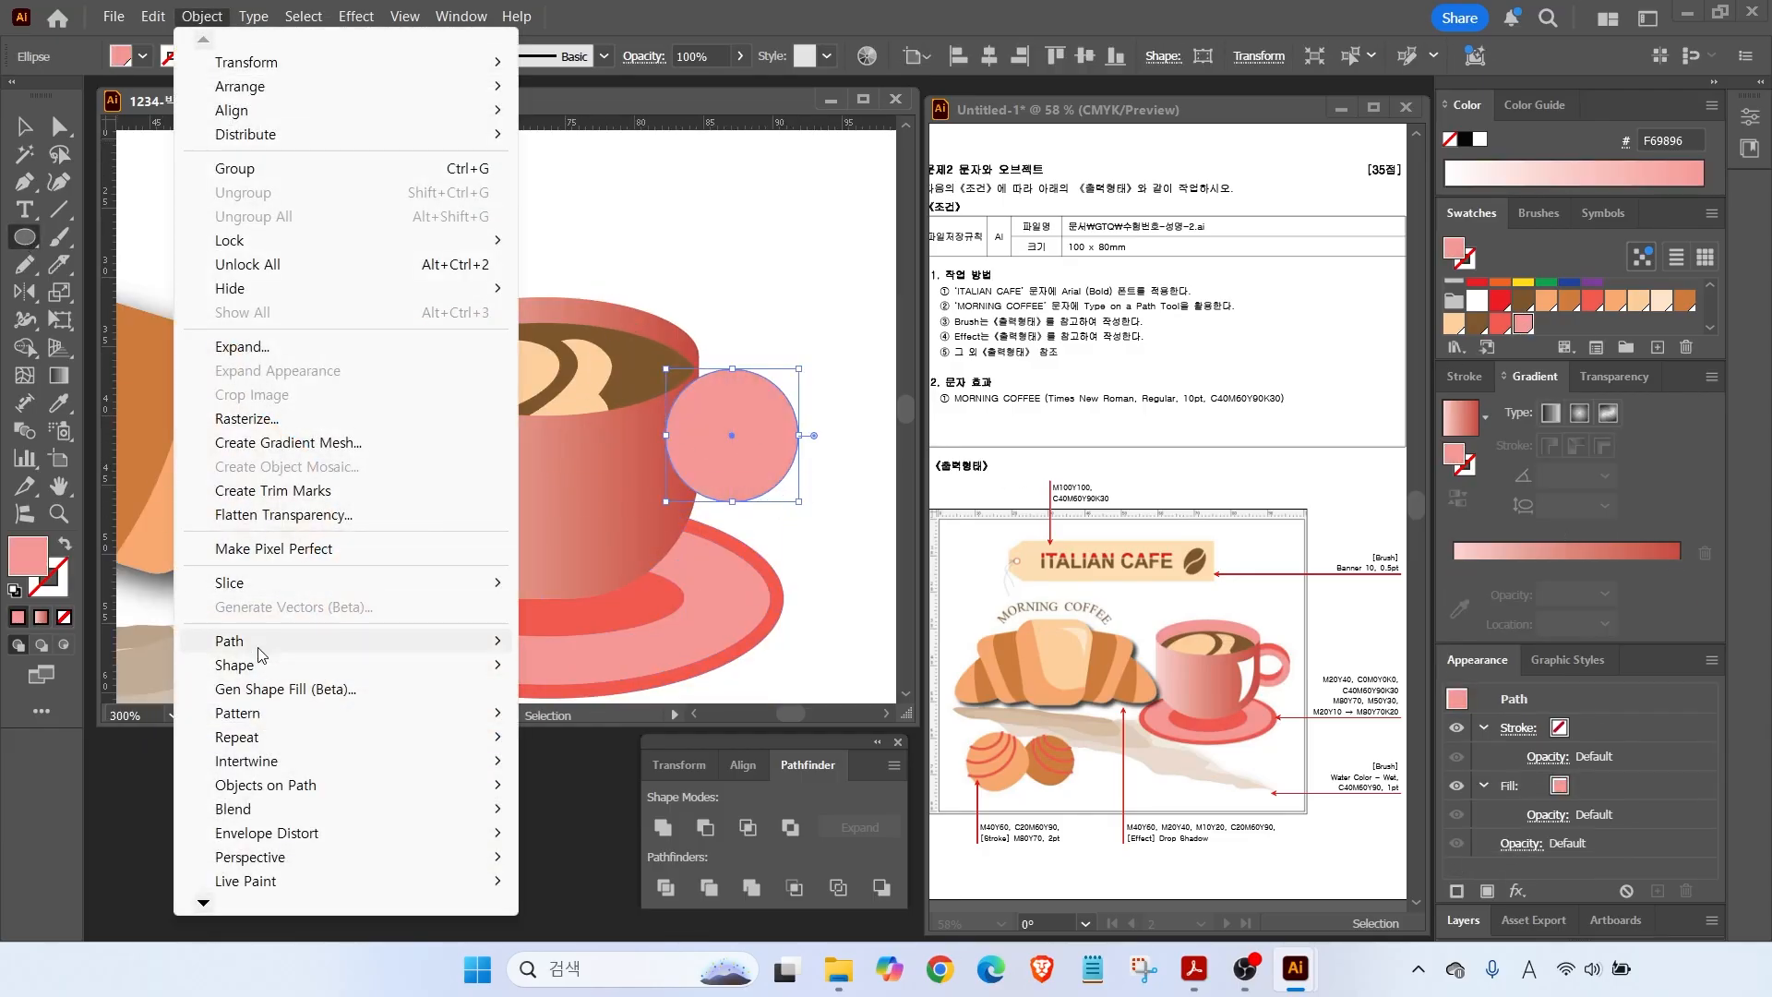
{"action": "mouse_move", "coordinate": [359, 647]}
{"action": "left_click", "coordinate": [595, 723]}
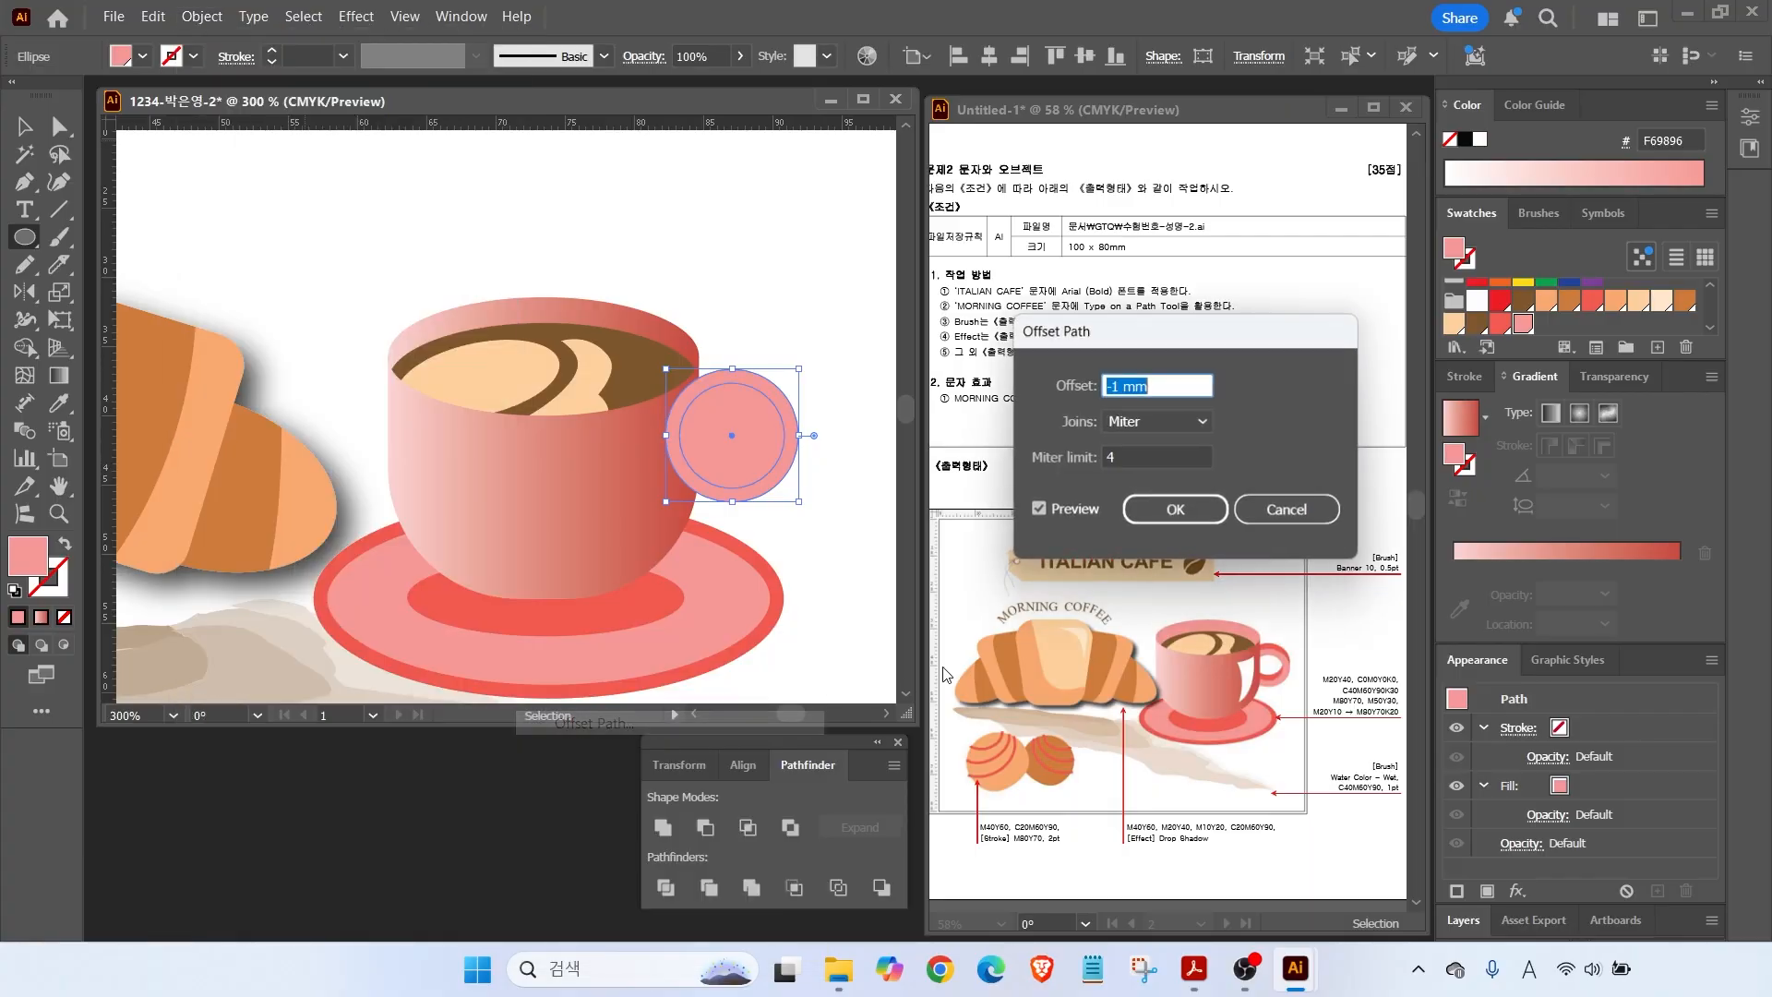
{"action": "type", "text": "-1.5"}
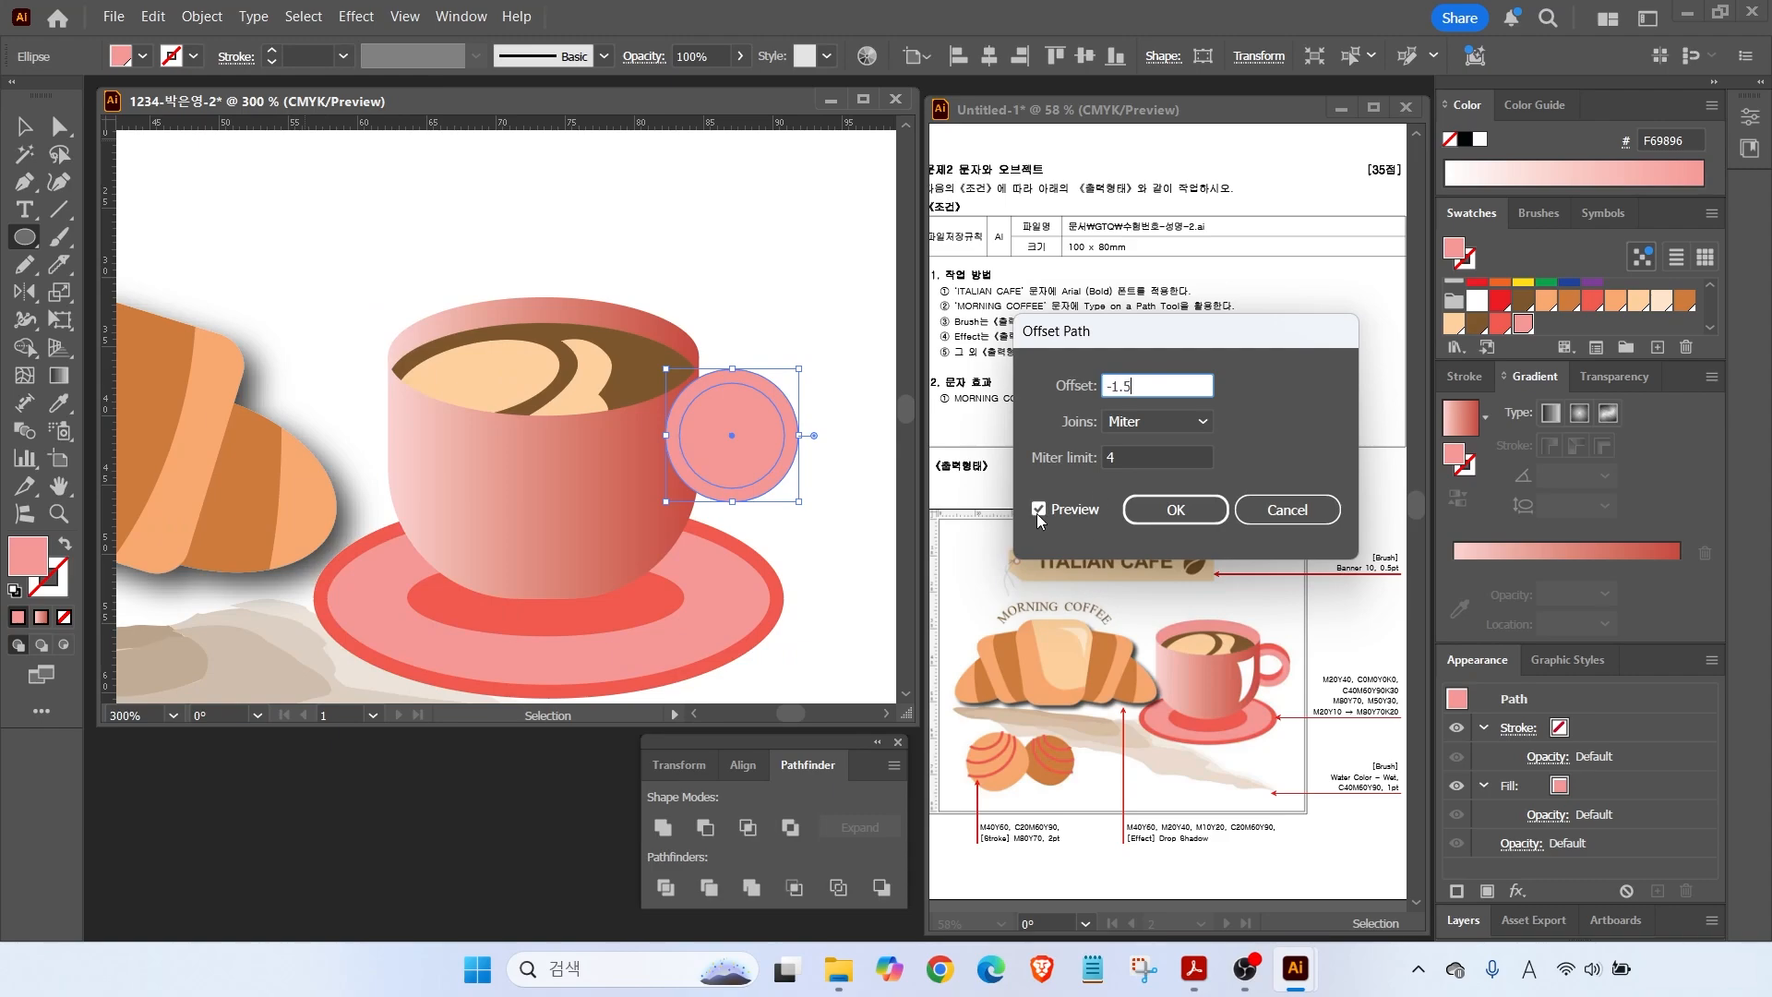
{"action": "left_click", "coordinate": [1037, 513]}
{"action": "left_click", "coordinate": [1037, 513]}
{"action": "left_click", "coordinate": [1189, 508]}
{"action": "left_click", "coordinate": [25, 127]}
{"action": "left_click_drag", "start_coordinate": [725, 424], "coordinate": [724, 430]}
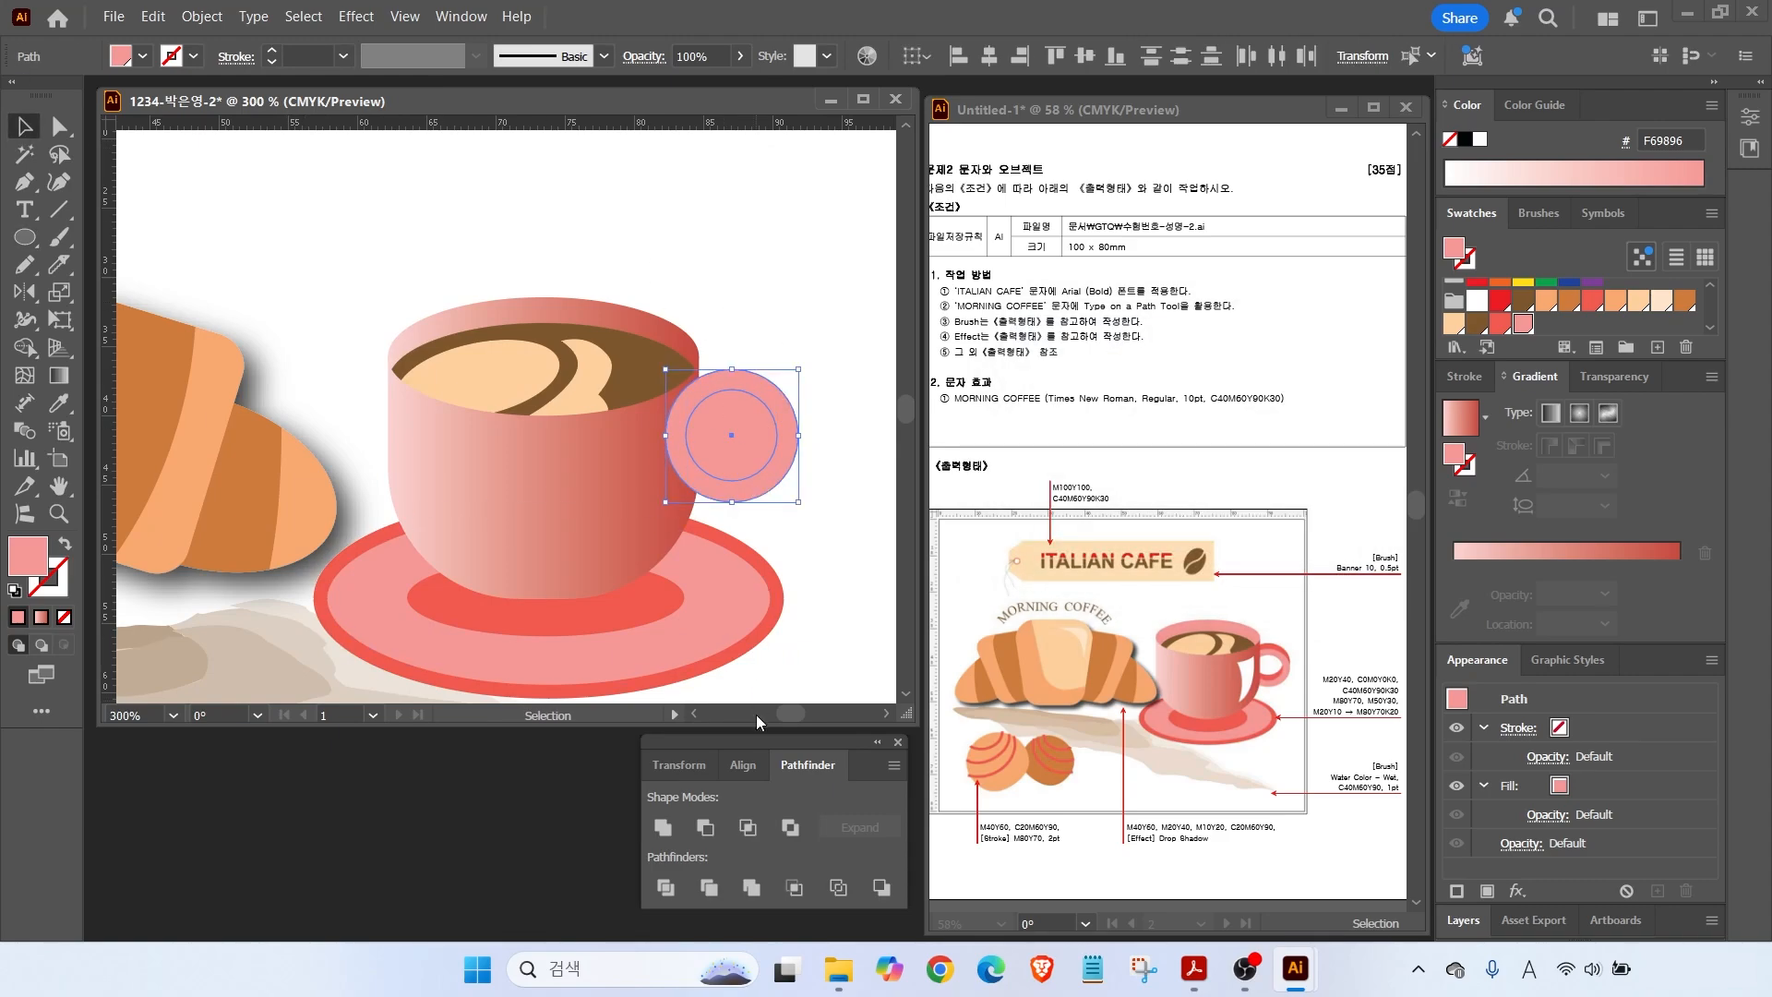
{"action": "left_click", "coordinate": [703, 828]}
Duplicate the ring, fill the copy darker red, and send it behind the cup.
{"action": "left_click_drag", "start_coordinate": [790, 425], "coordinate": [790, 412]}
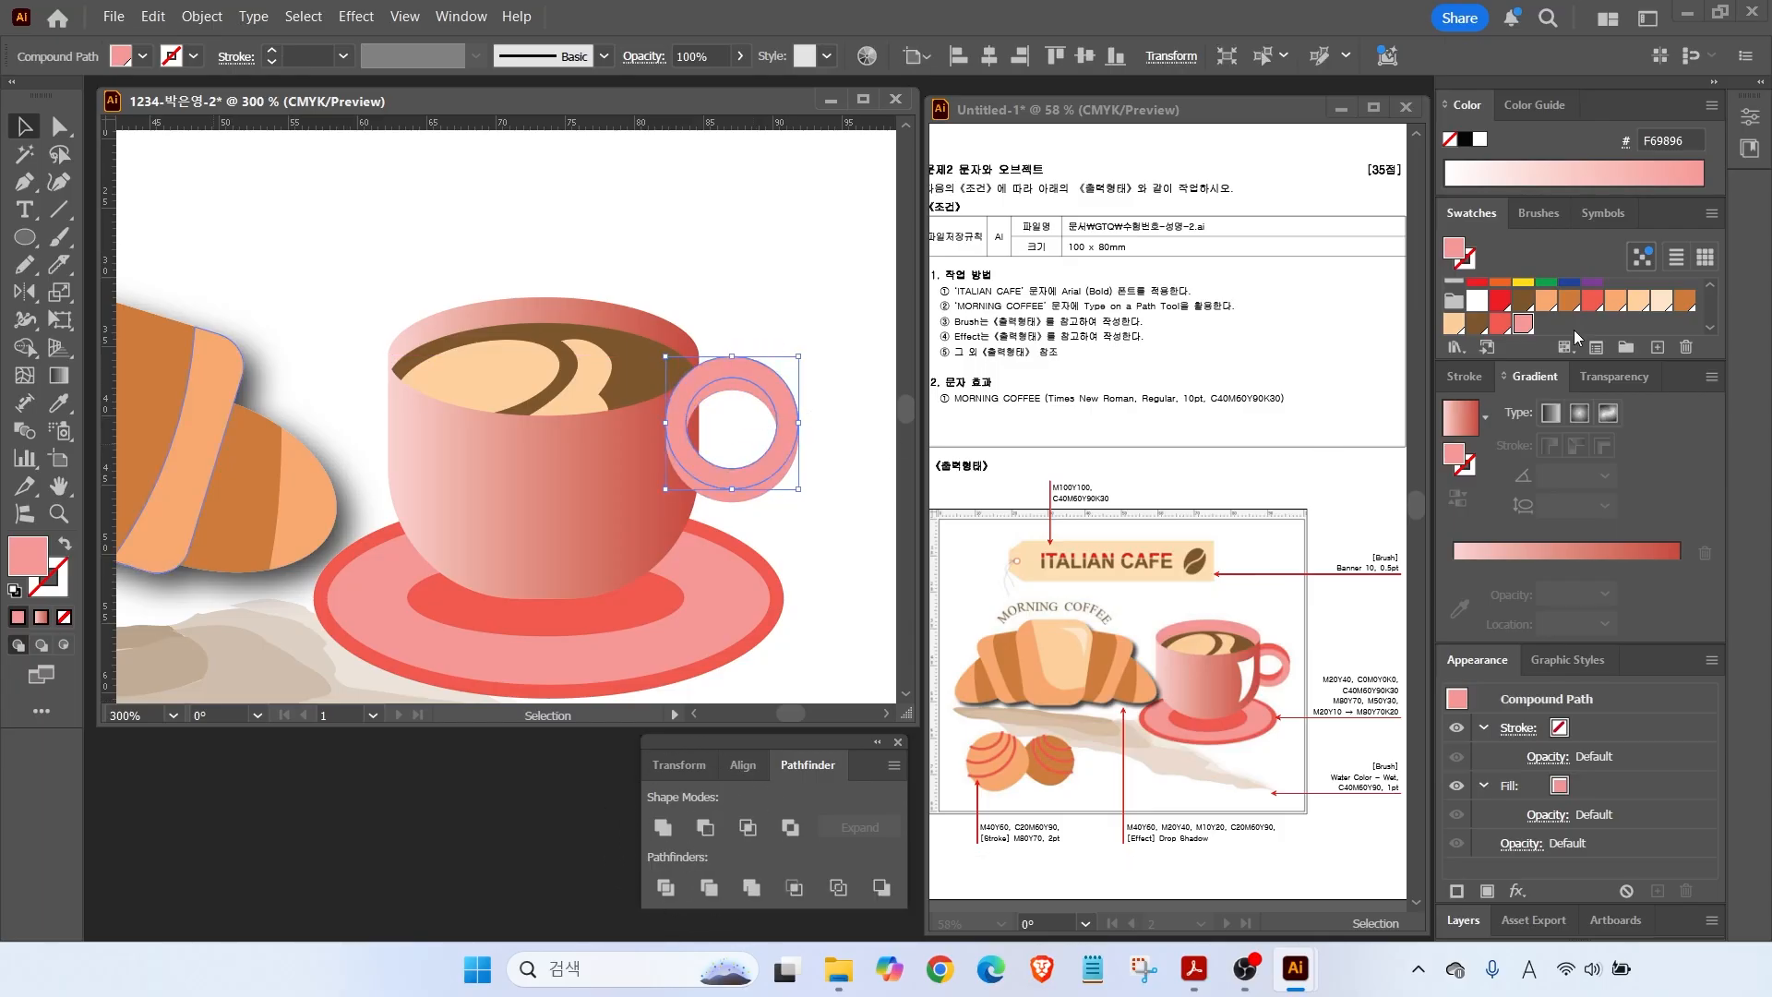
{"action": "left_click", "coordinate": [1497, 325]}
{"action": "right_click", "coordinate": [777, 388]}
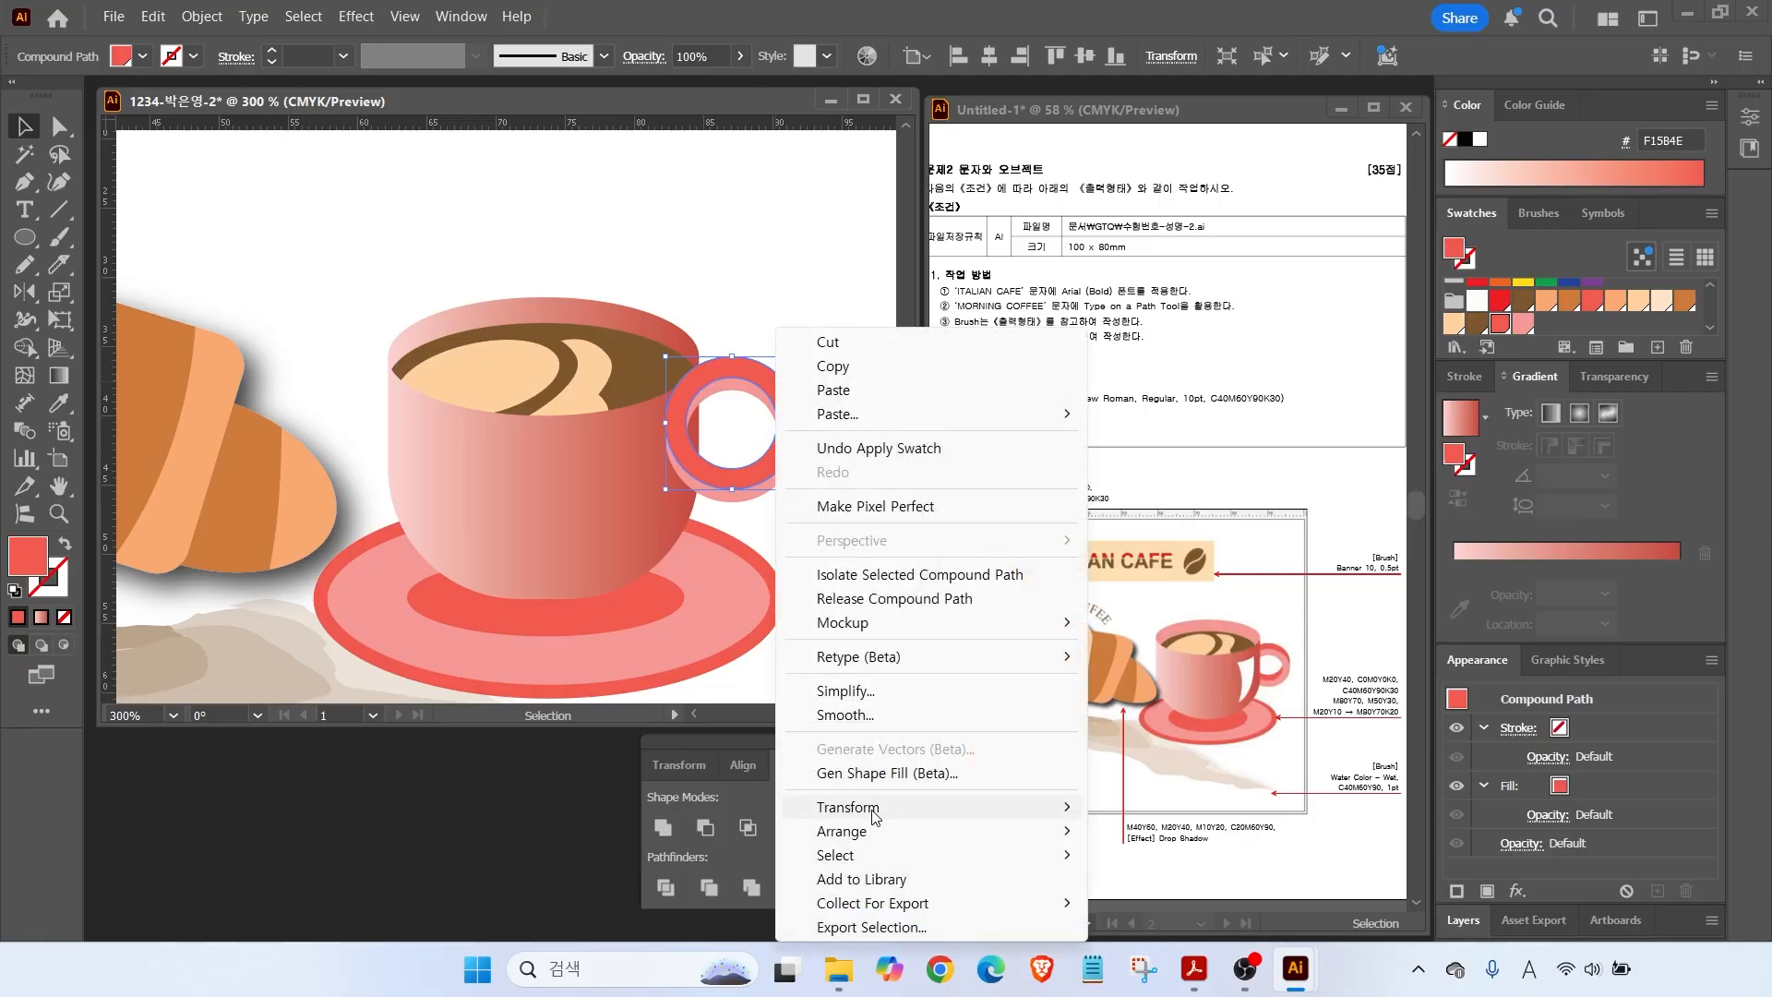
{"action": "mouse_move", "coordinate": [842, 831]}
{"action": "left_click", "coordinate": [1172, 892]}
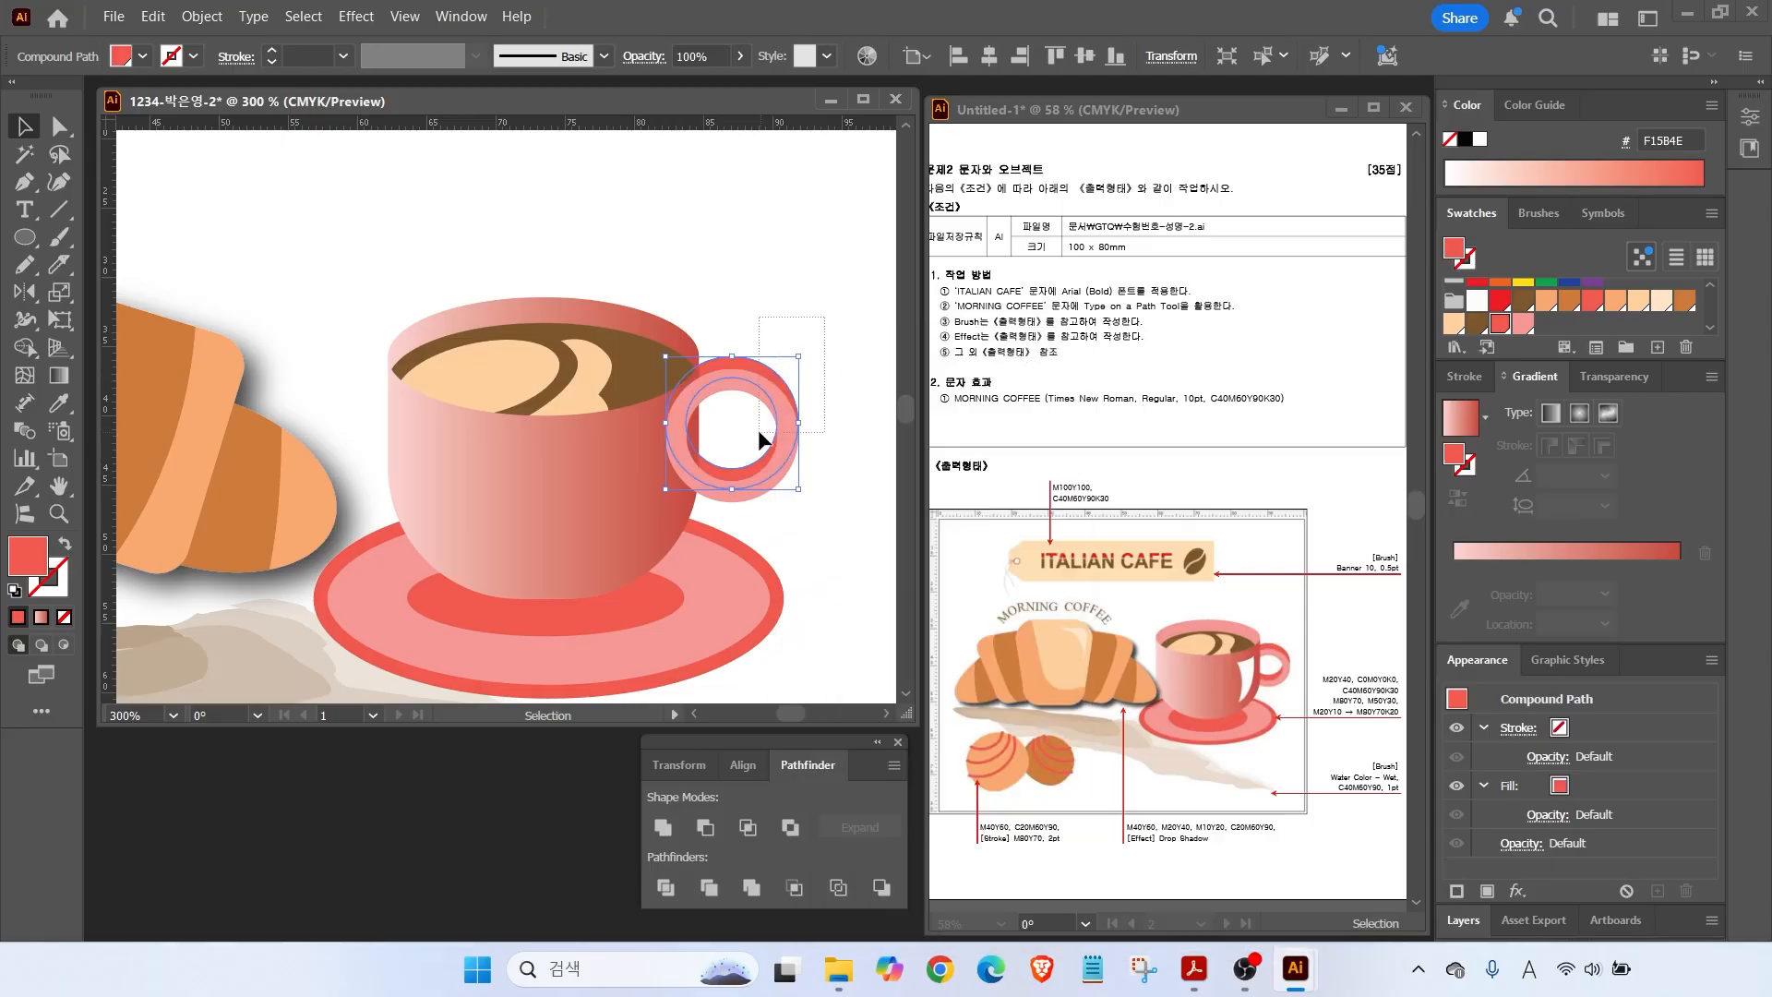
{"action": "right_click", "coordinate": [761, 428]}
{"action": "left_click", "coordinate": [1089, 907]}
{"action": "left_click", "coordinate": [705, 515]}
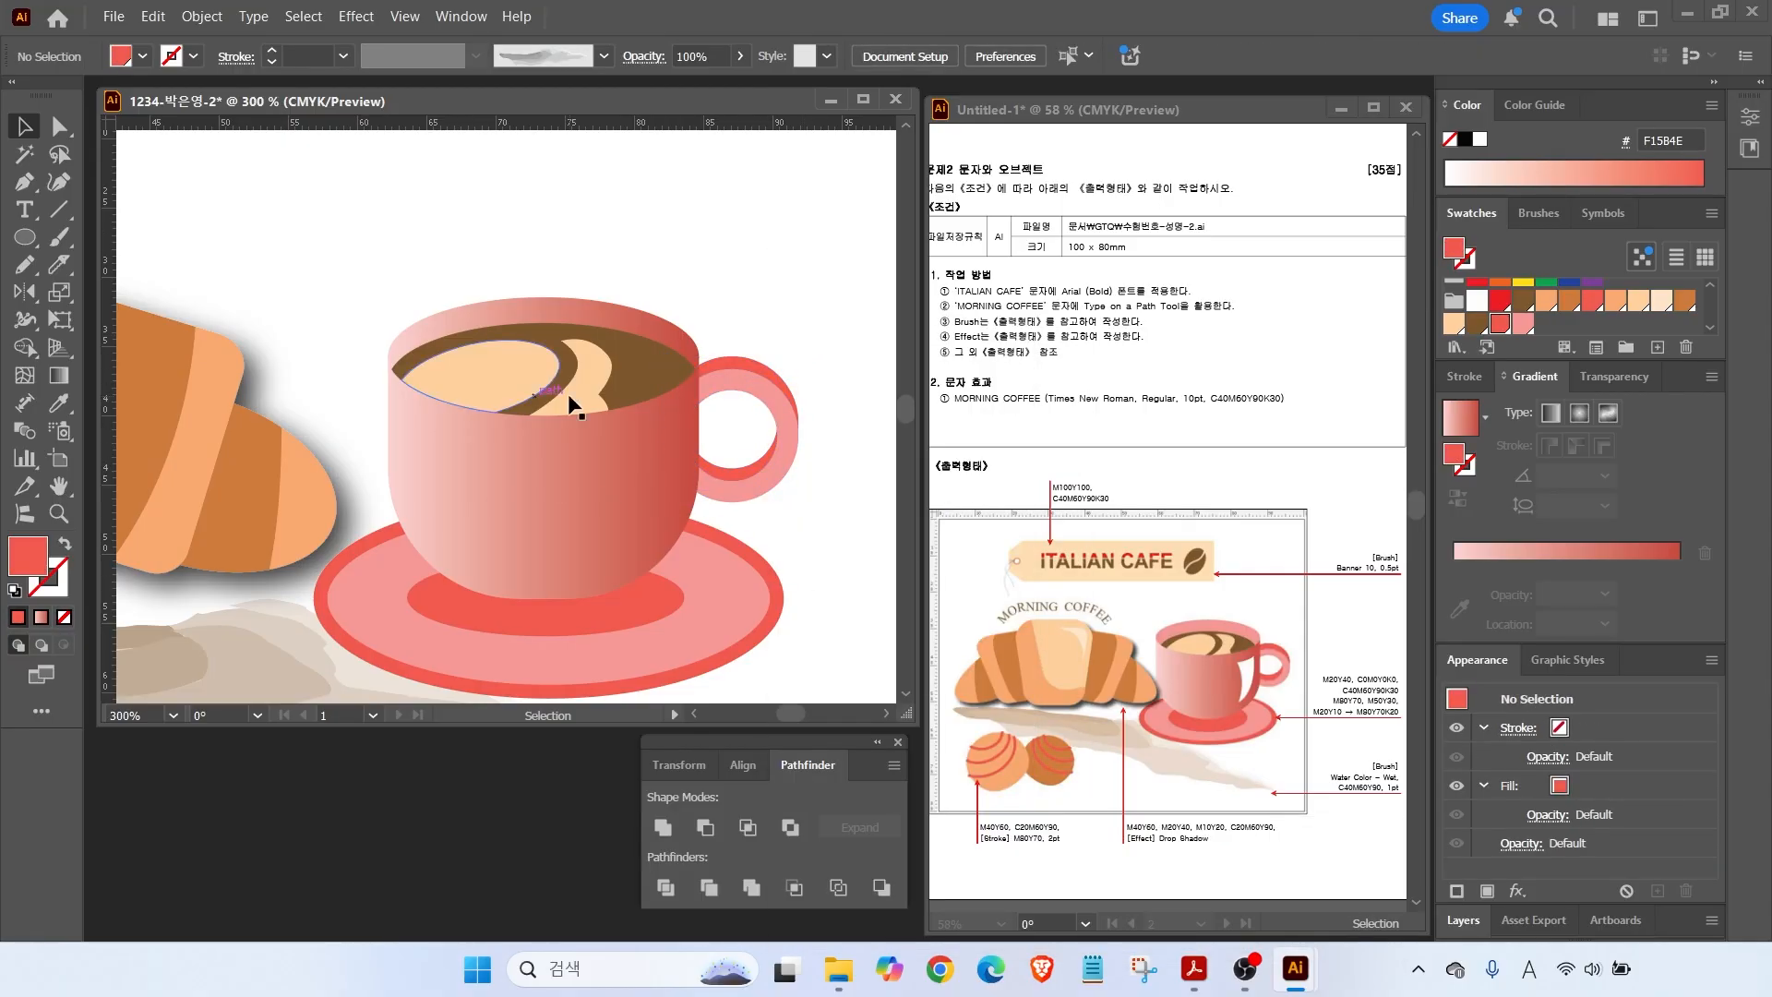
{"action": "double_click", "coordinate": [58, 514]}
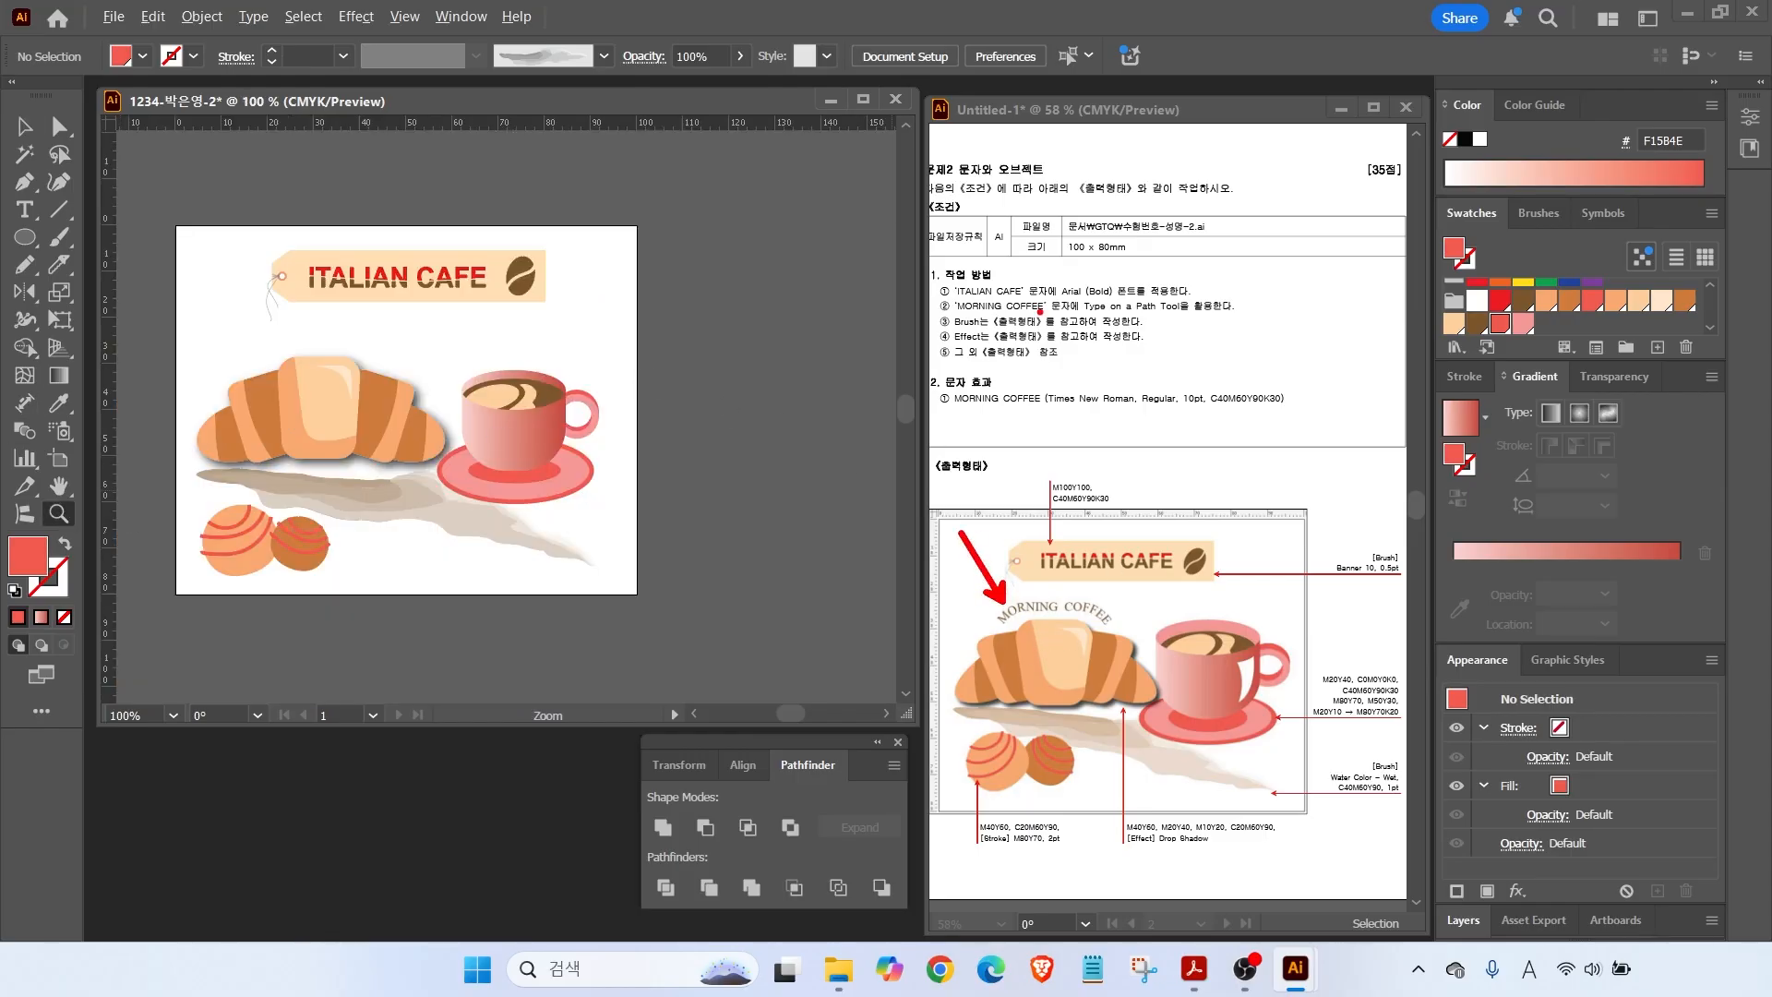
Draw an unfilled, black-stroked arc above the croissant with the Pen tool.
{"action": "left_click_drag", "start_coordinate": [1075, 314], "coordinate": [1237, 314]}
{"action": "key", "text": "Escape"}
{"action": "left_click", "coordinate": [24, 182]}
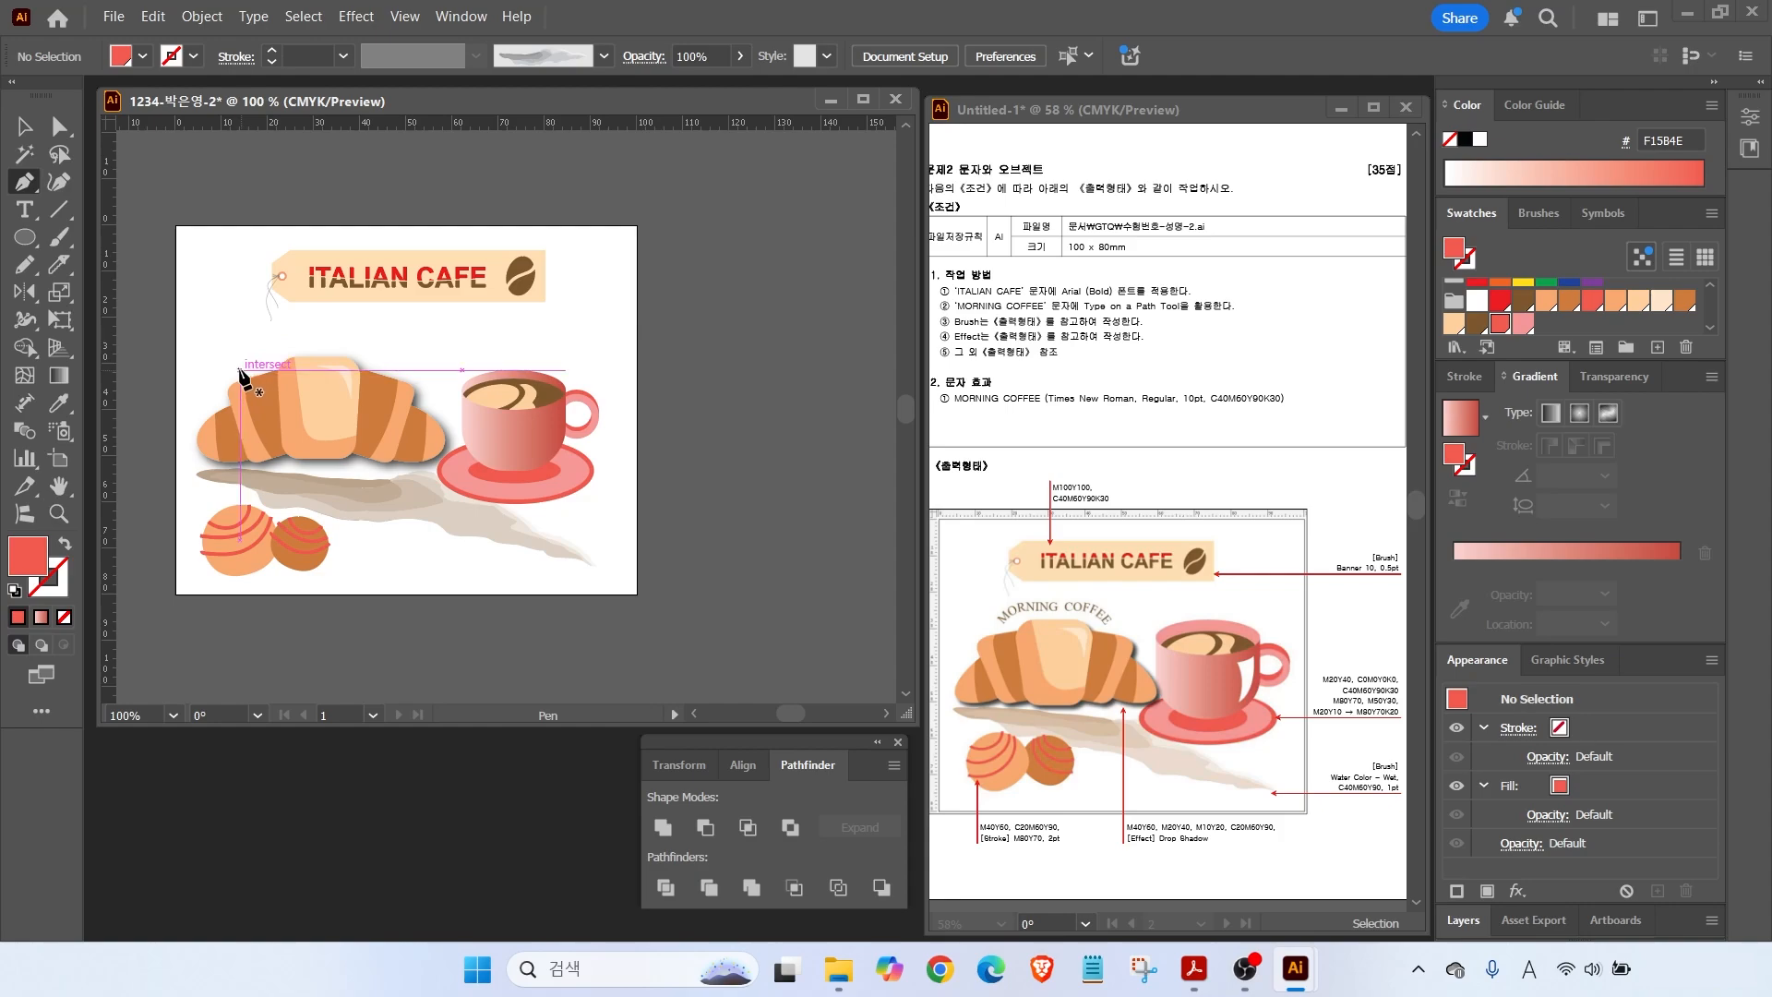
{"action": "scroll", "coordinate": [241, 374], "scroll_direction": "up", "scroll_amount": 3}
{"action": "left_click", "coordinate": [213, 428]}
{"action": "left_click_drag", "start_coordinate": [300, 369], "coordinate": [364, 356]}
{"action": "left_click", "coordinate": [584, 368]}
{"action": "left_click_drag", "start_coordinate": [674, 428], "coordinate": [674, 481]}
{"action": "left_click", "coordinate": [15, 590]}
{"action": "left_click", "coordinate": [63, 618]}
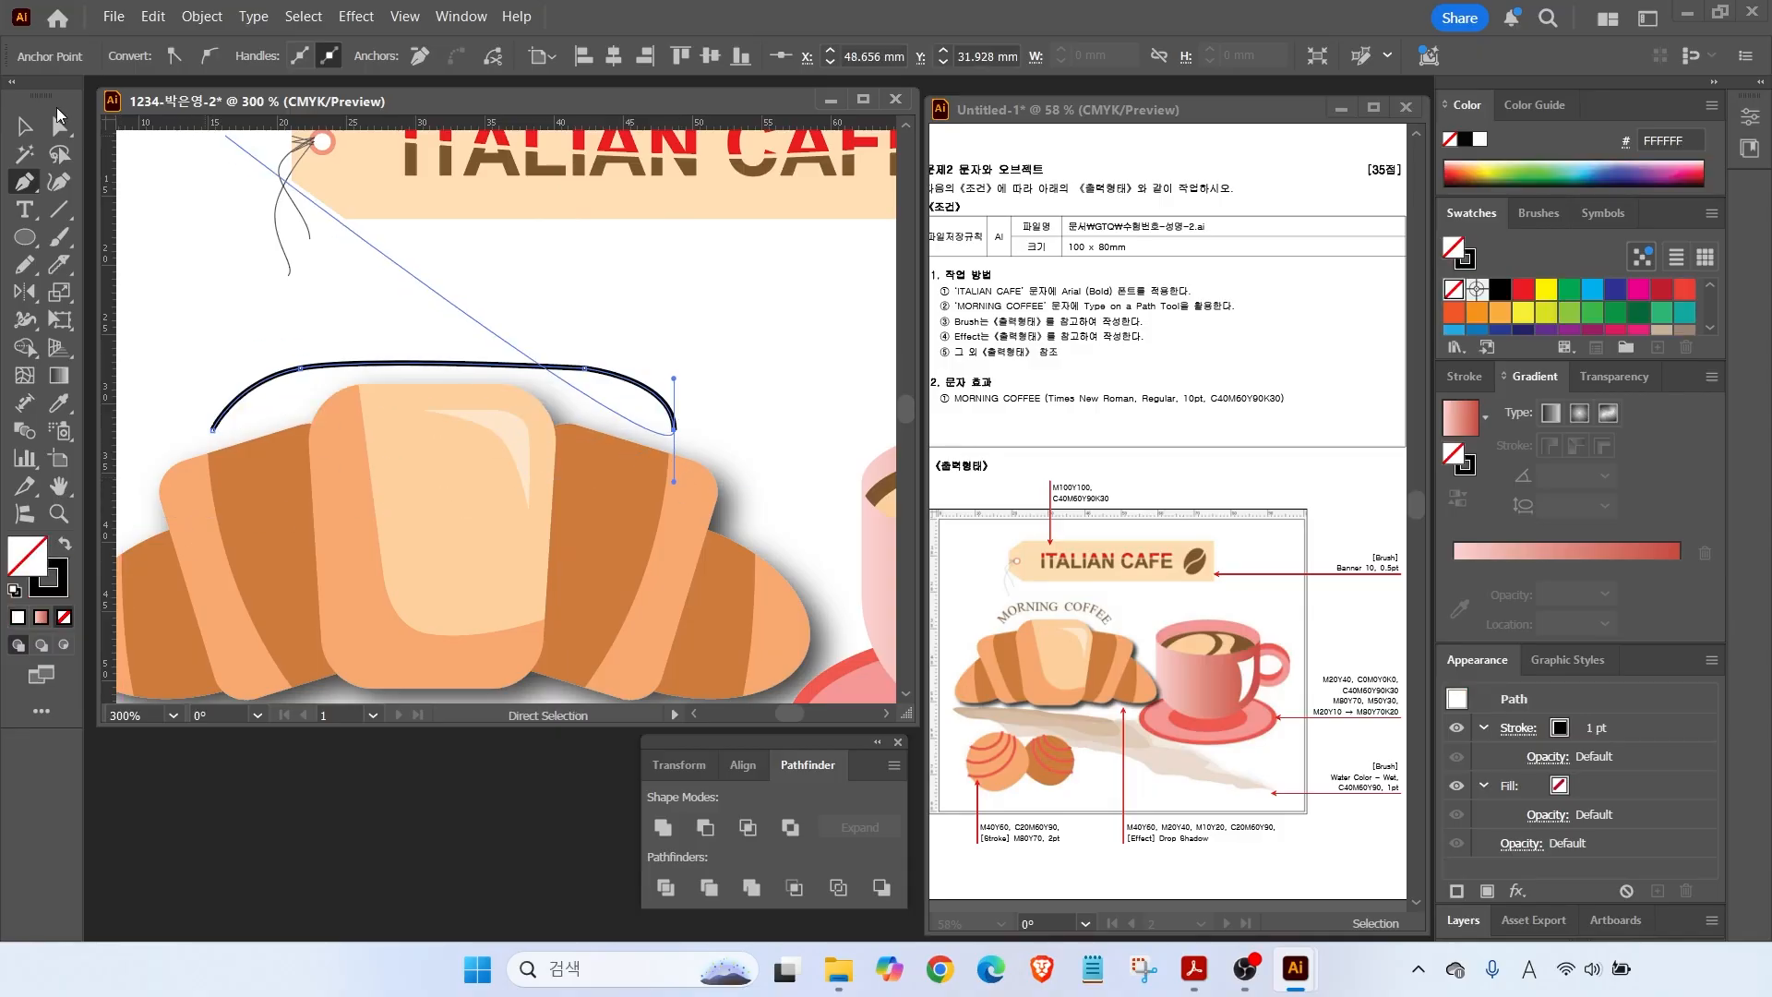
Widen the arc on both sides and place placeholder Lorem ipsum text along it.
{"action": "left_click", "coordinate": [25, 127]}
{"action": "left_click_drag", "start_coordinate": [675, 397], "coordinate": [694, 397]}
{"action": "left_click_drag", "start_coordinate": [213, 397], "coordinate": [189, 397]}
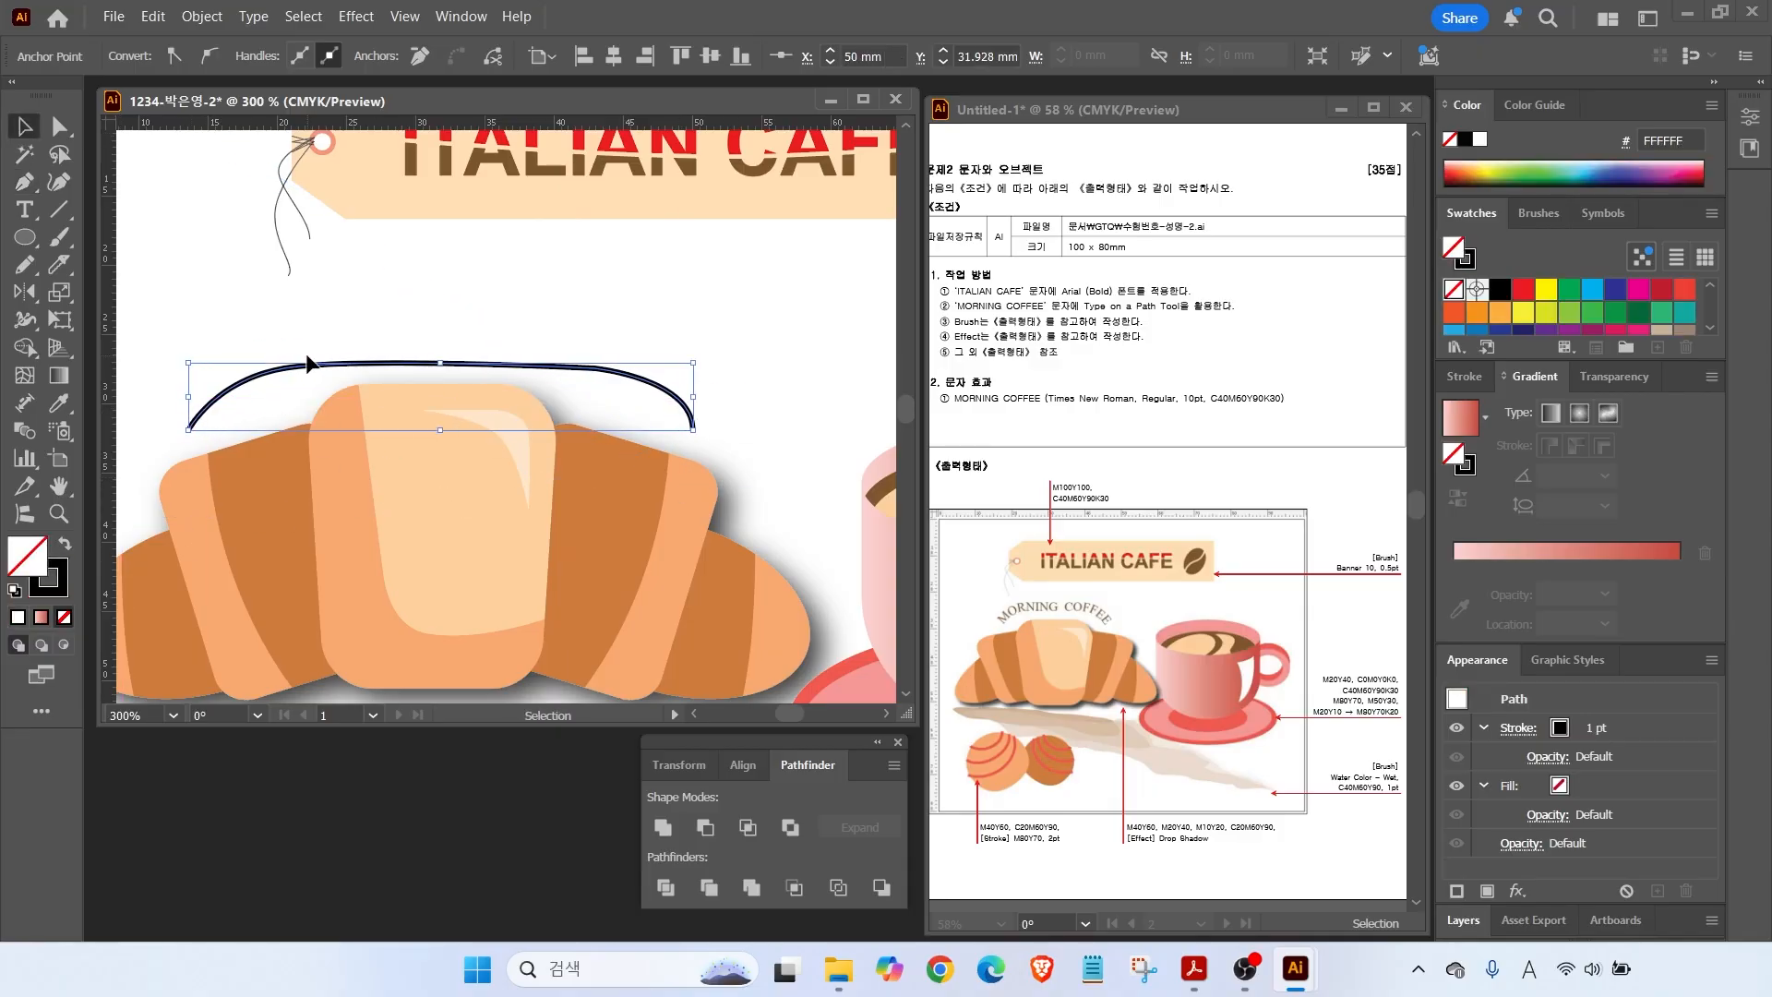
{"action": "left_click", "coordinate": [30, 217]}
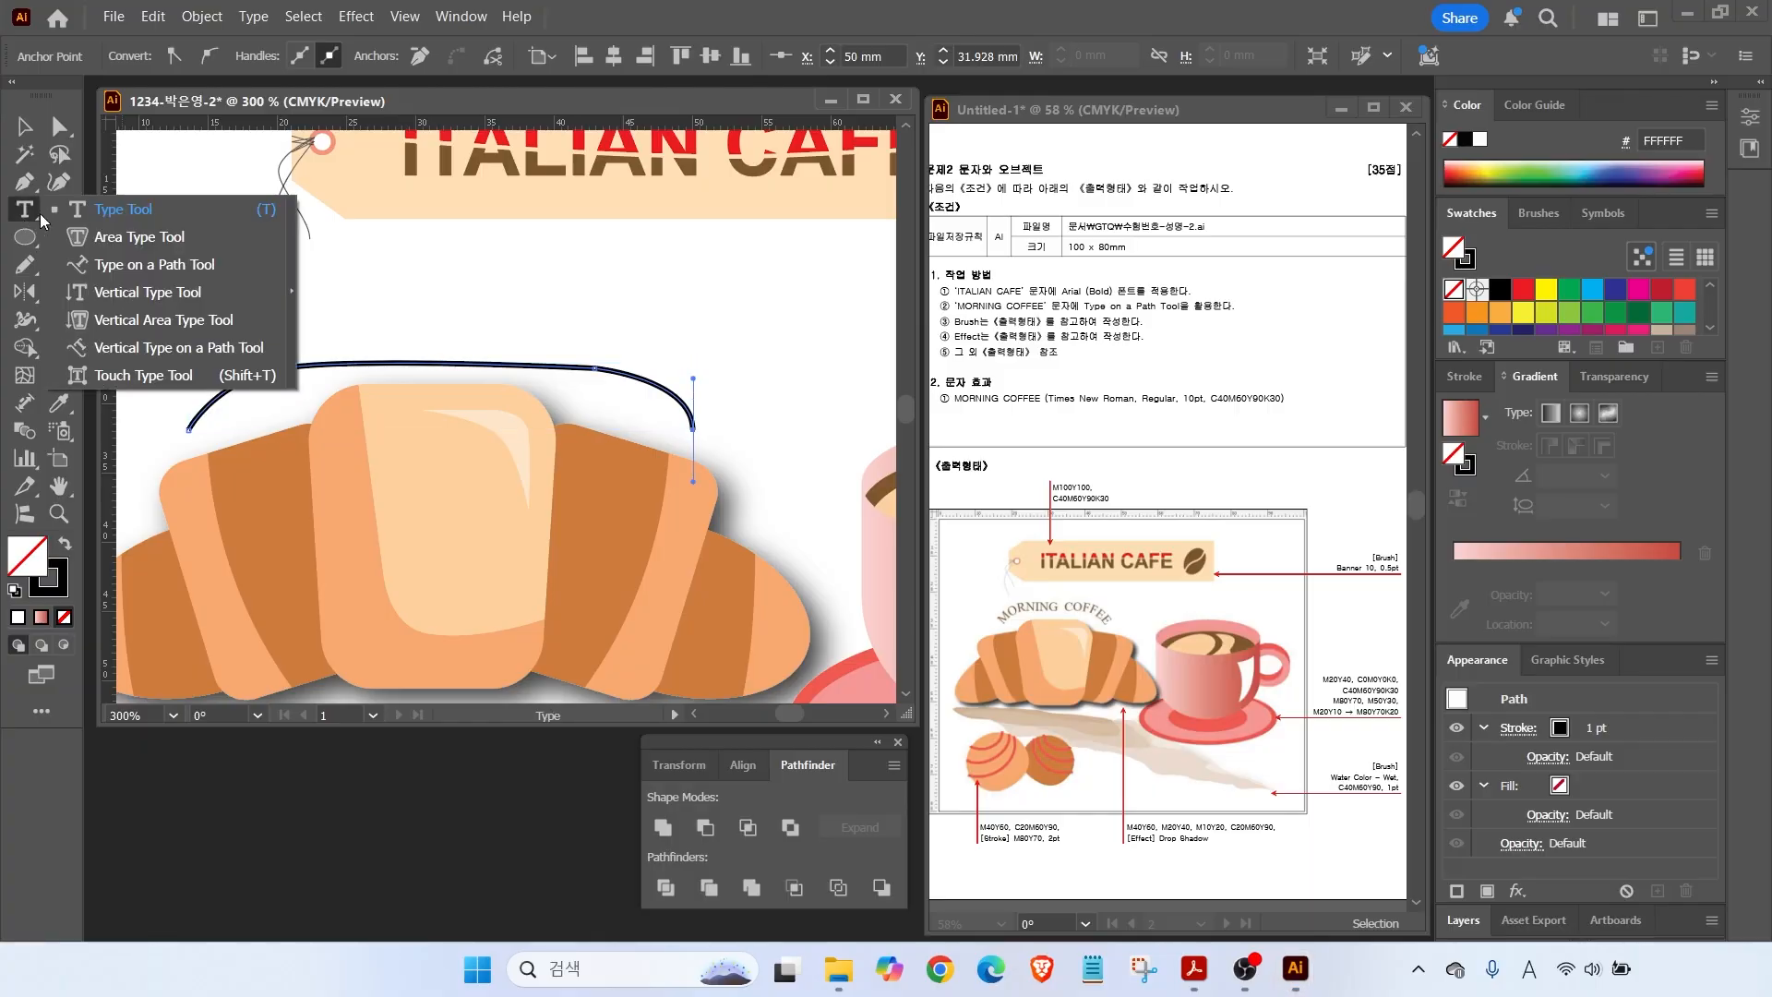
{"action": "left_click", "coordinate": [127, 265]}
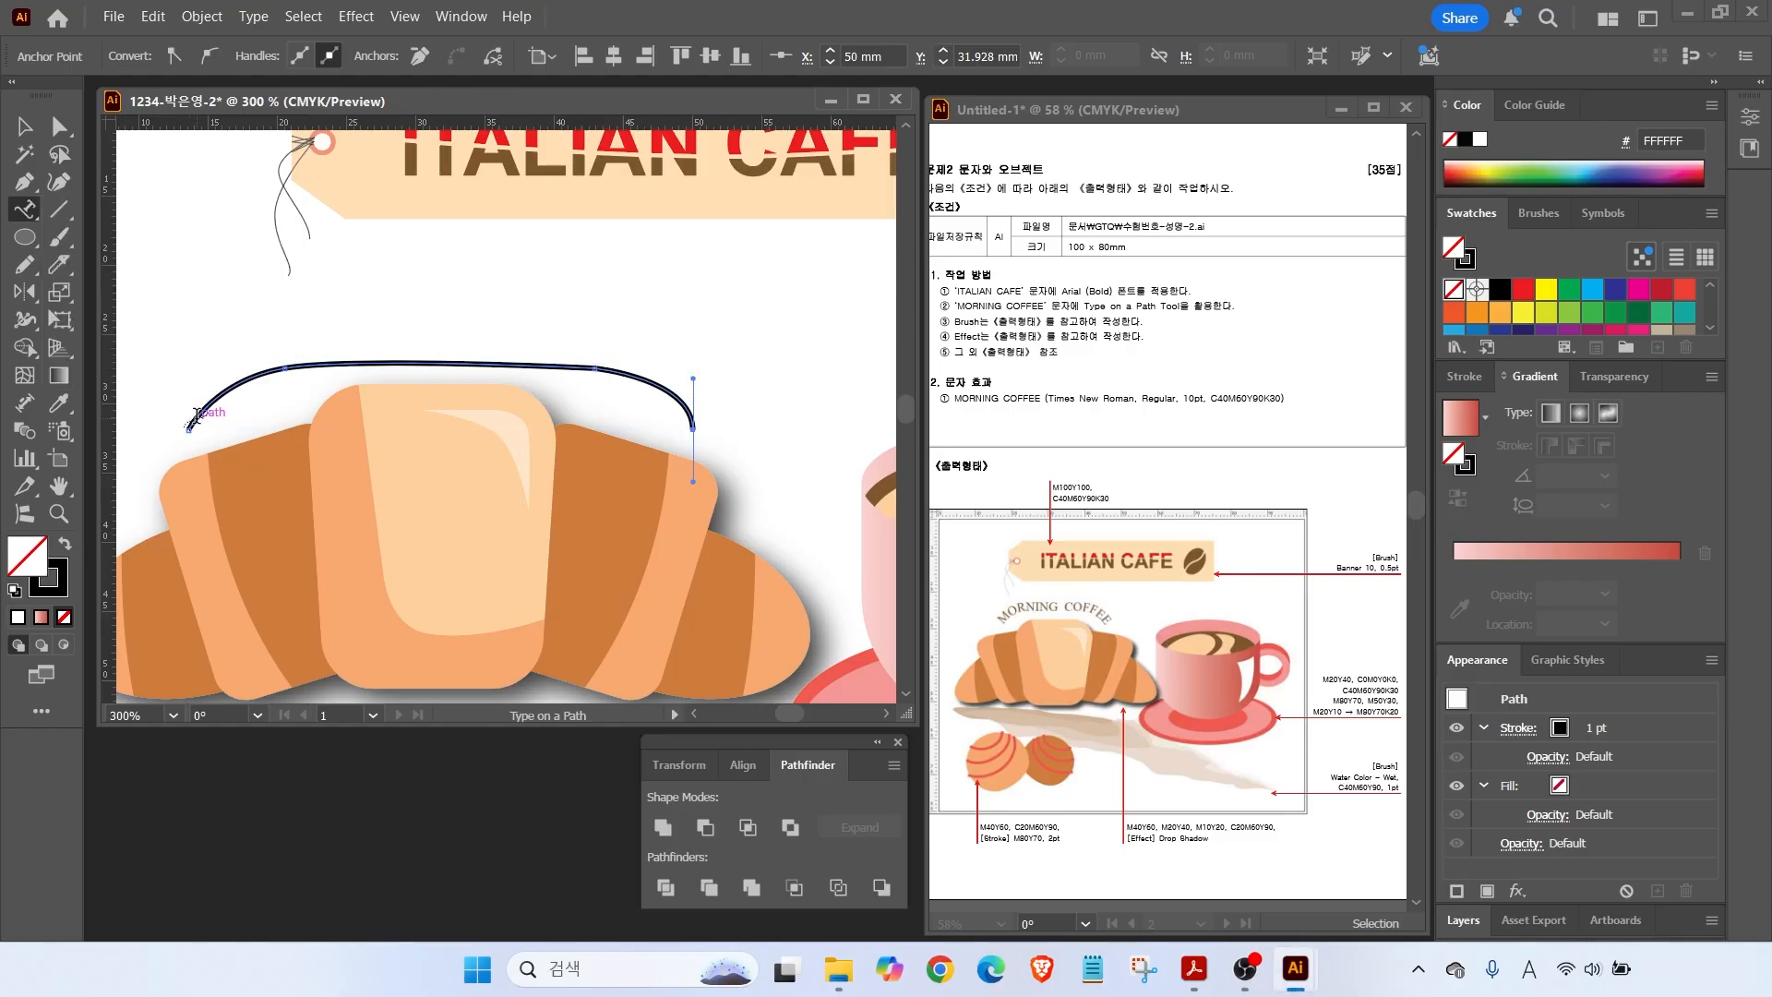
{"action": "left_click", "coordinate": [190, 421]}
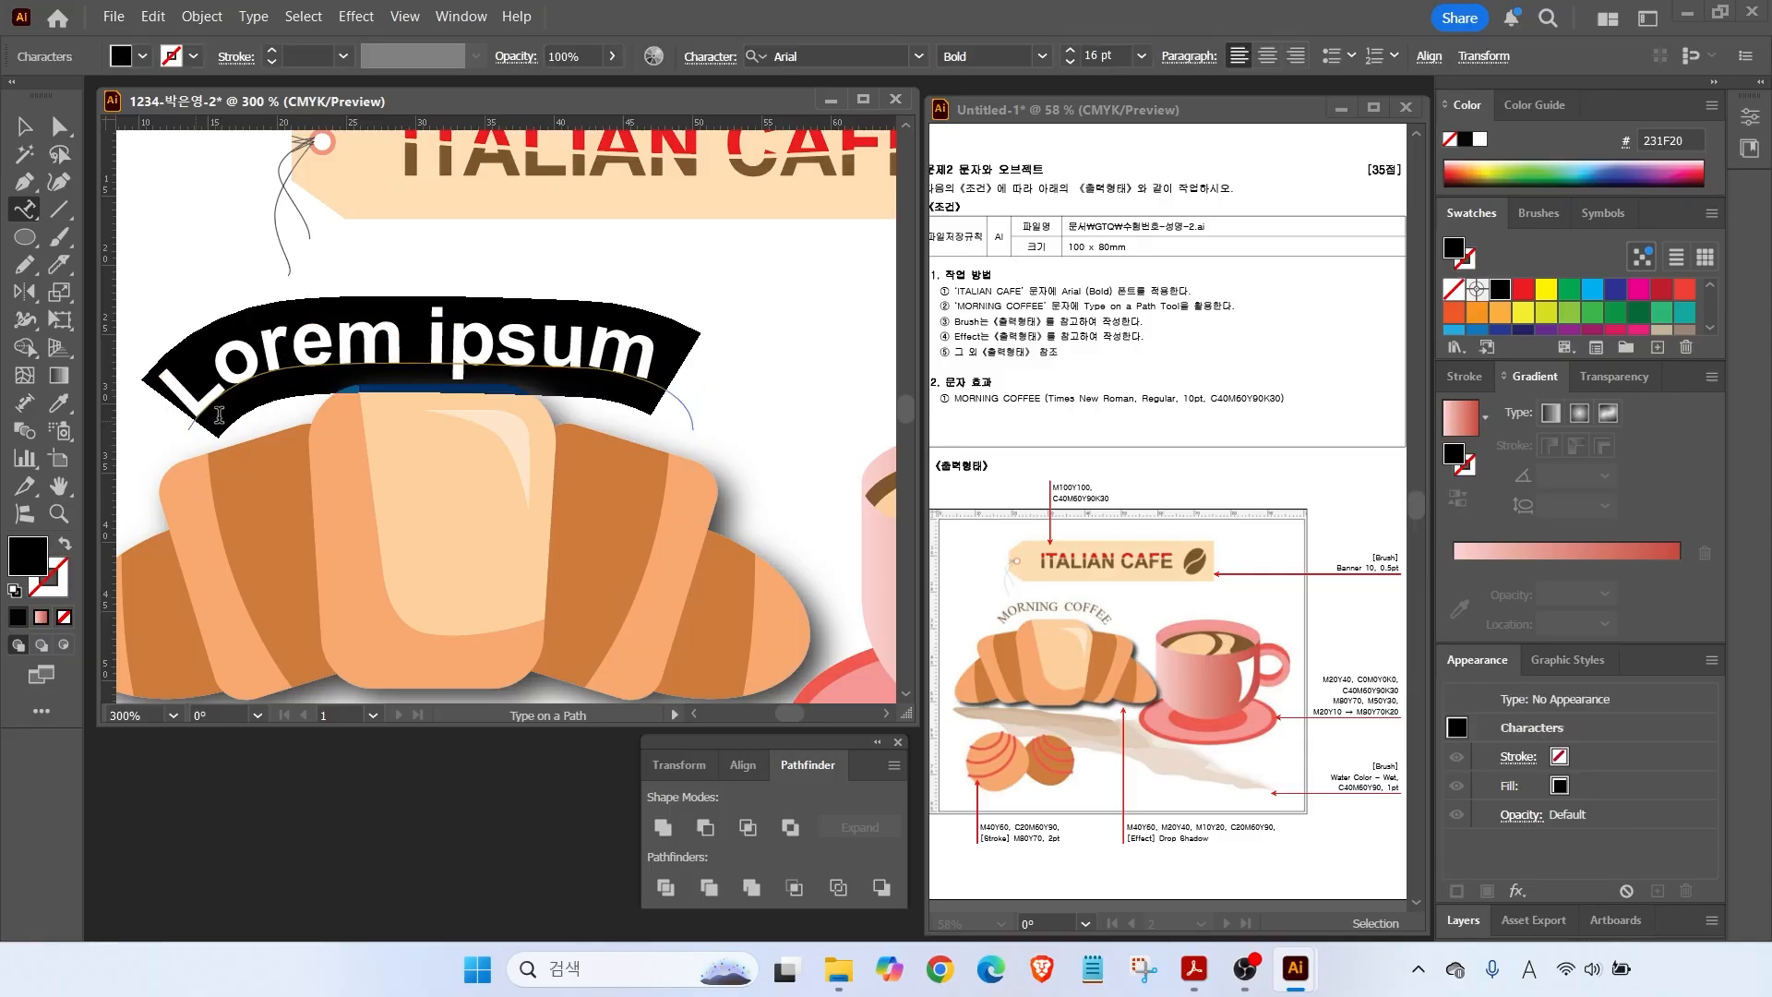
Set the path text to Times New Roman Regular 10 pt reading centred 'MORNING COFFEE'.
{"action": "left_click", "coordinate": [1081, 396]}
{"action": "left_click", "coordinate": [919, 57]}
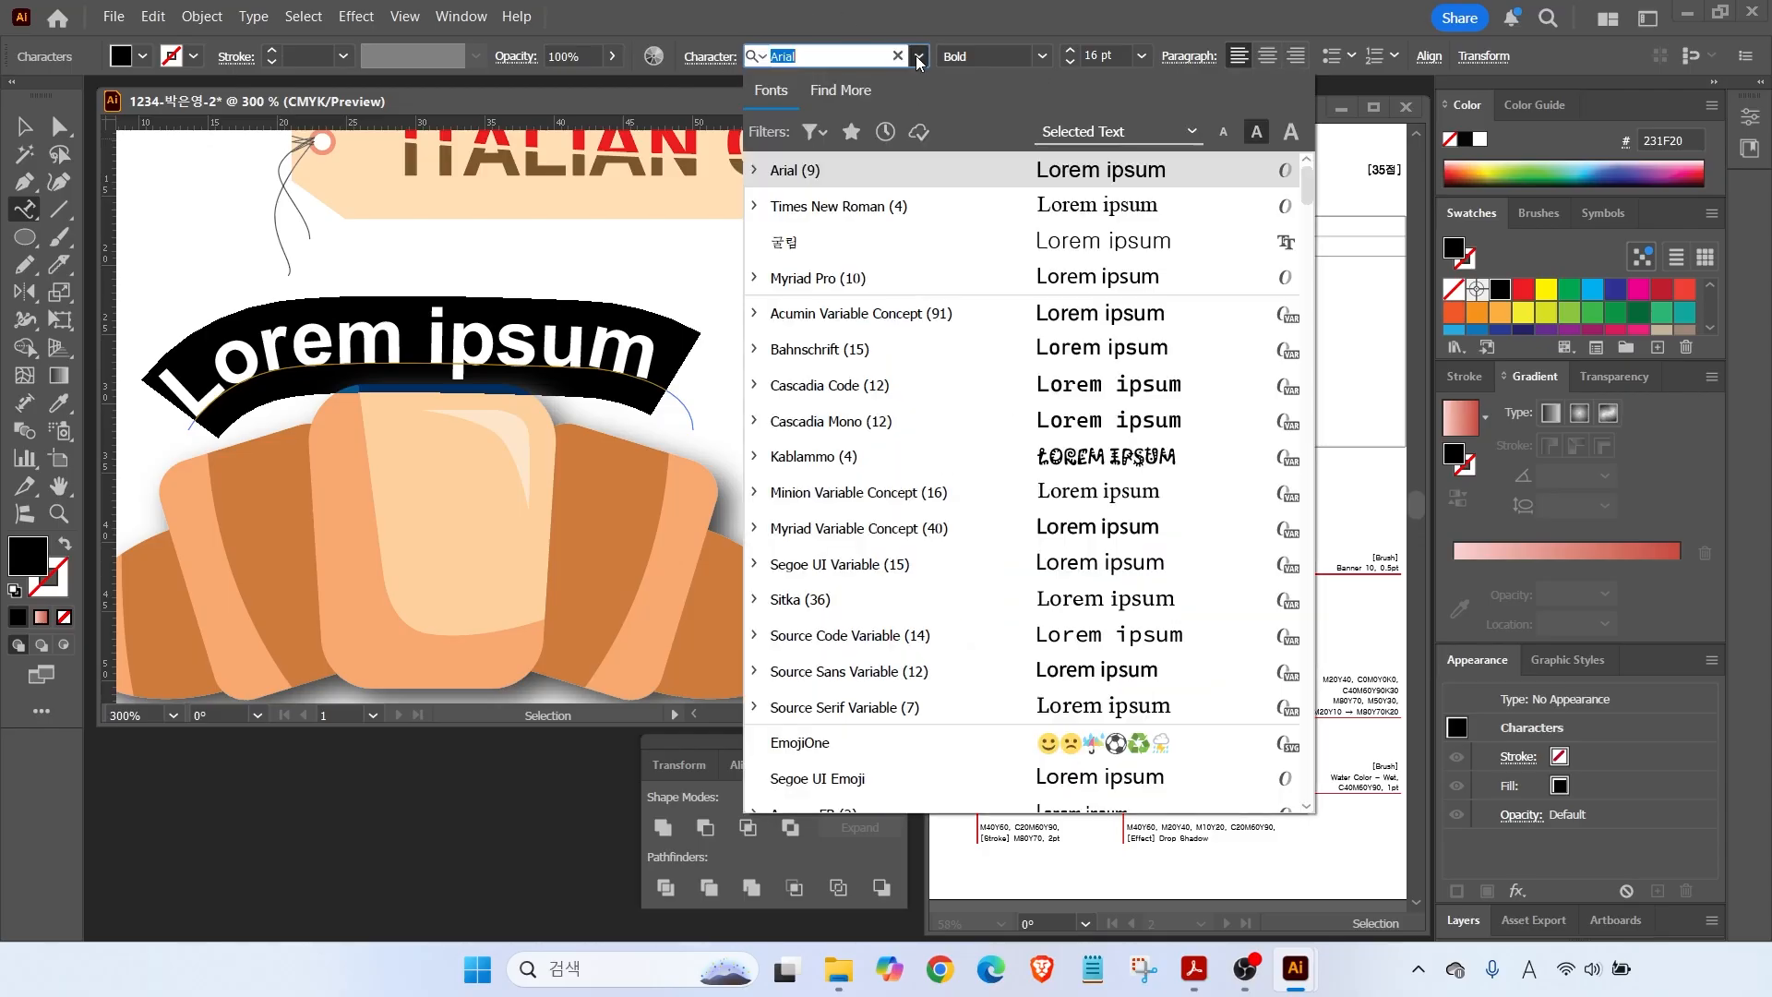
{"action": "left_click", "coordinate": [961, 203]}
{"action": "left_click", "coordinate": [1043, 57]}
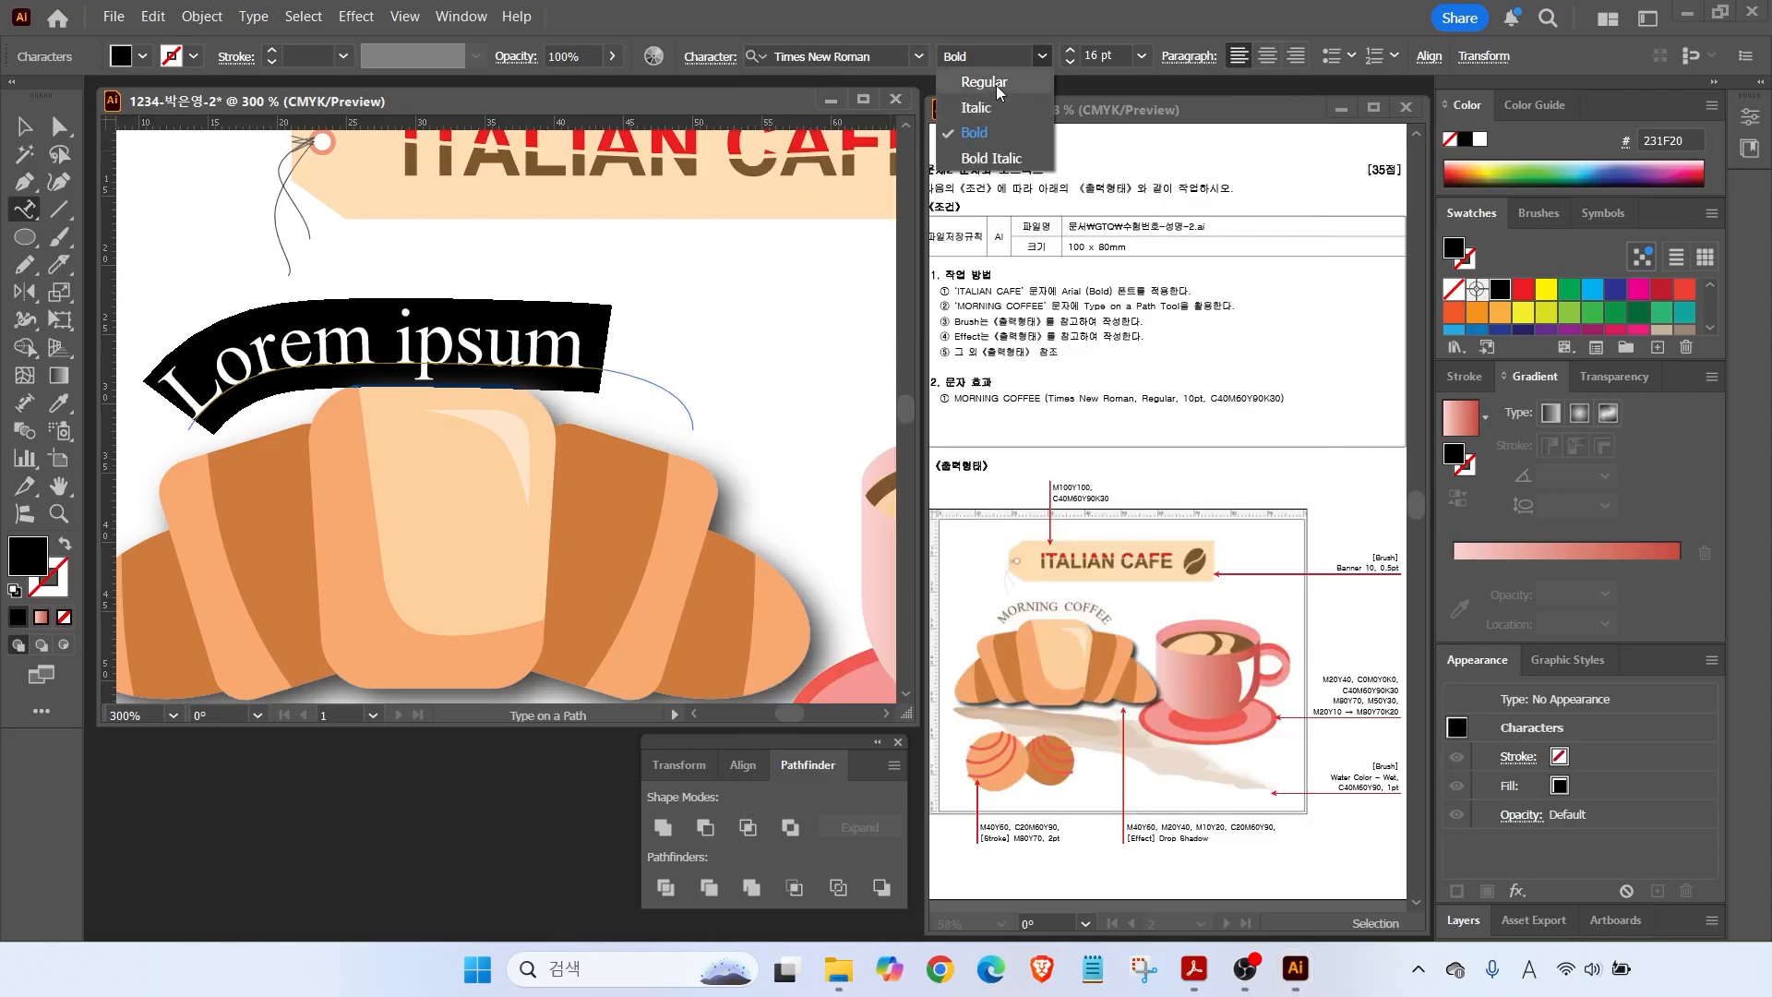
{"action": "left_click", "coordinate": [995, 82]}
{"action": "left_click", "coordinate": [1071, 62]}
{"action": "left_click", "coordinate": [1071, 62]}
{"action": "left_click", "coordinate": [1071, 61]}
{"action": "left_click", "coordinate": [1071, 61]}
{"action": "left_click", "coordinate": [1071, 62]}
{"action": "left_click", "coordinate": [1071, 62]}
{"action": "type", "text": "MORNING COFFEE"}
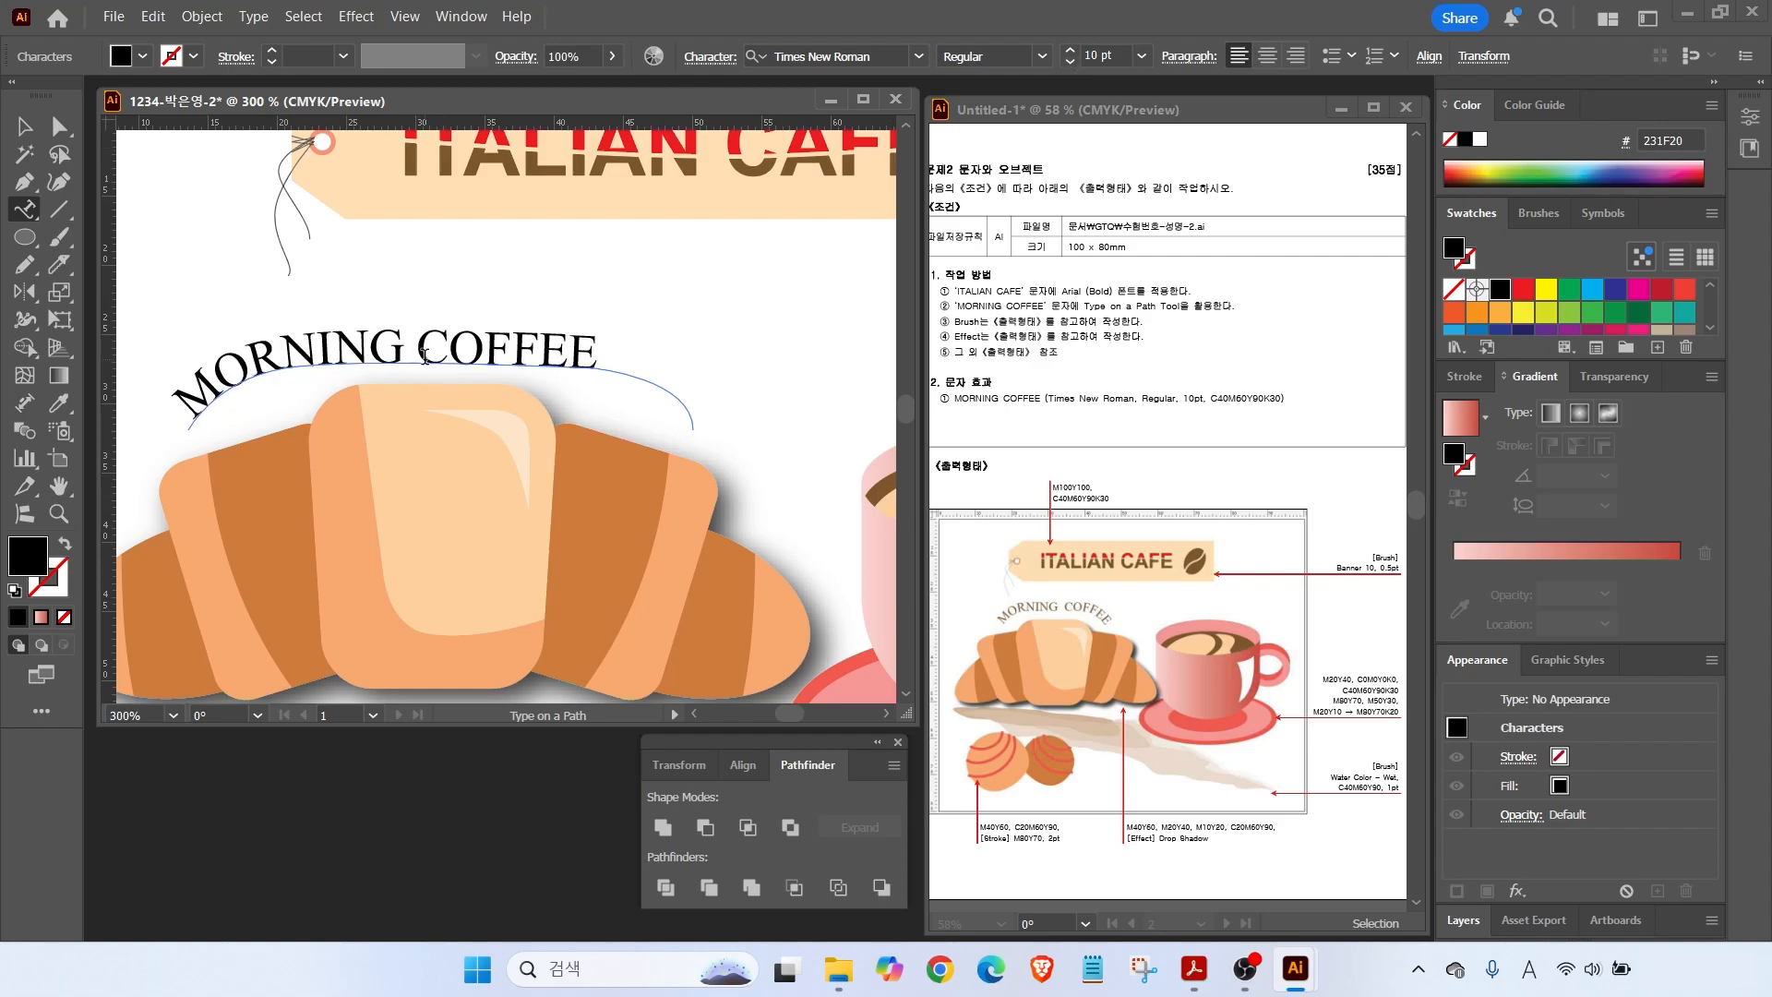
{"action": "left_click", "coordinate": [1268, 56]}
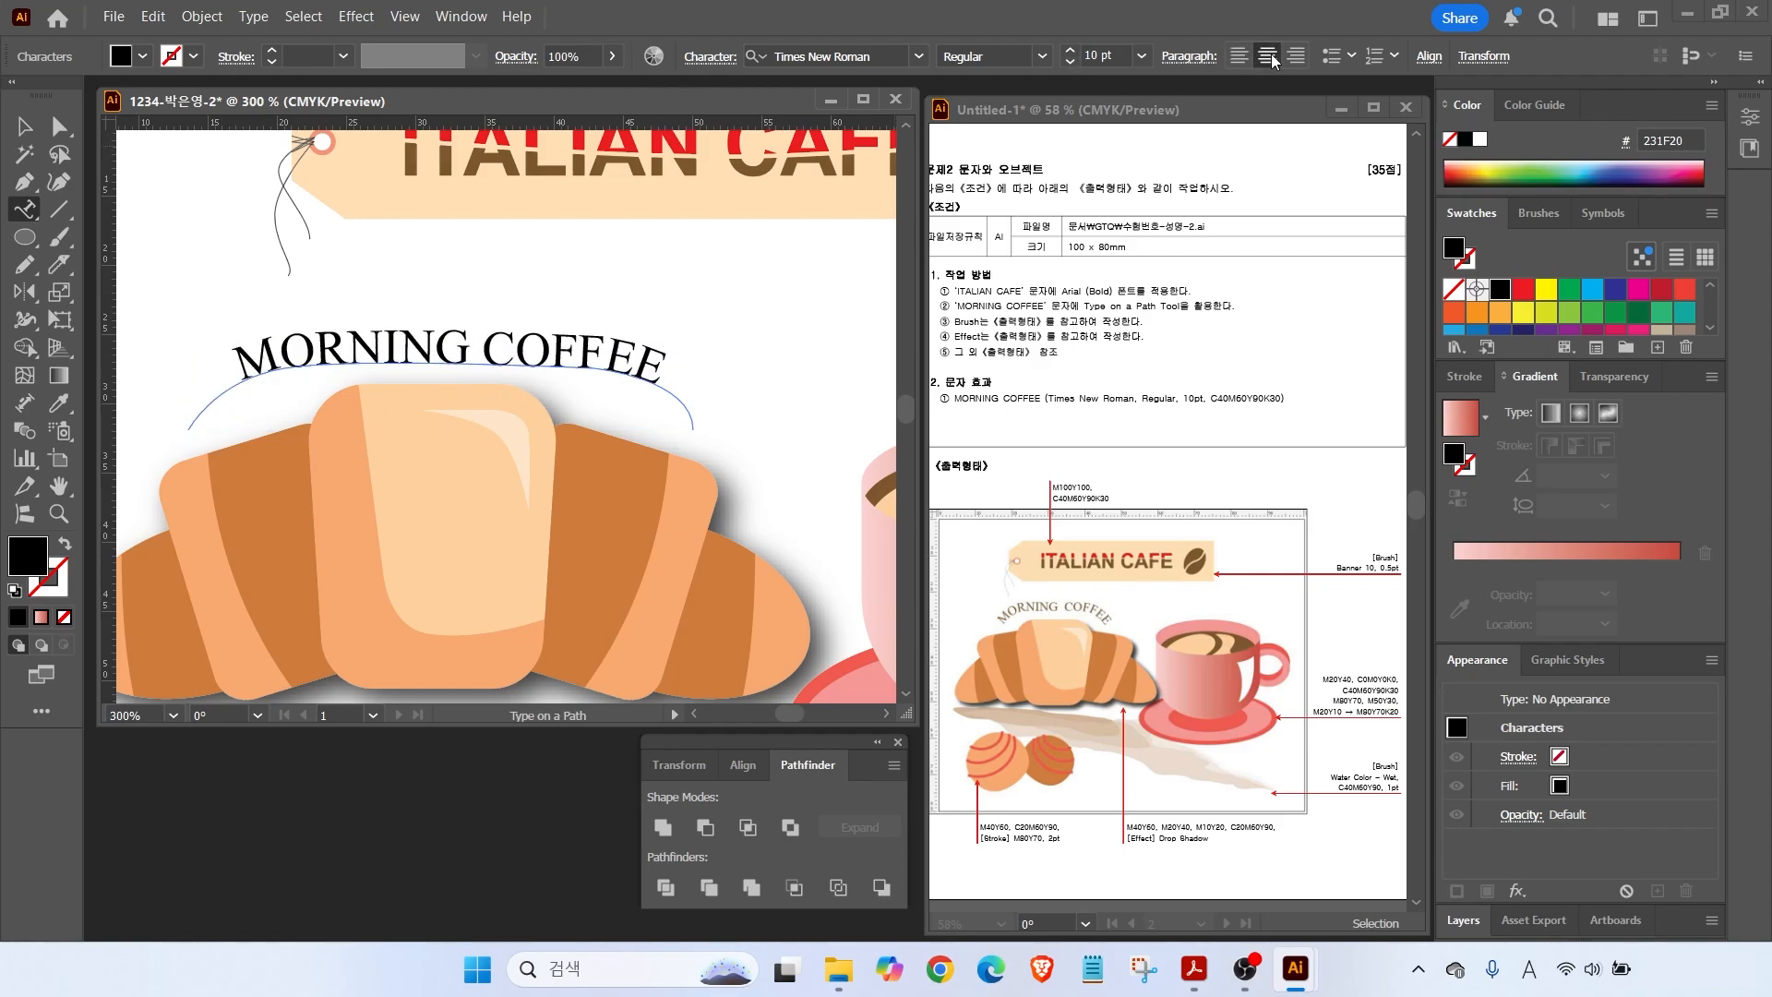
Pull the arc's end and upper anchors inward to reshape the text curve.
{"action": "left_click", "coordinate": [59, 127]}
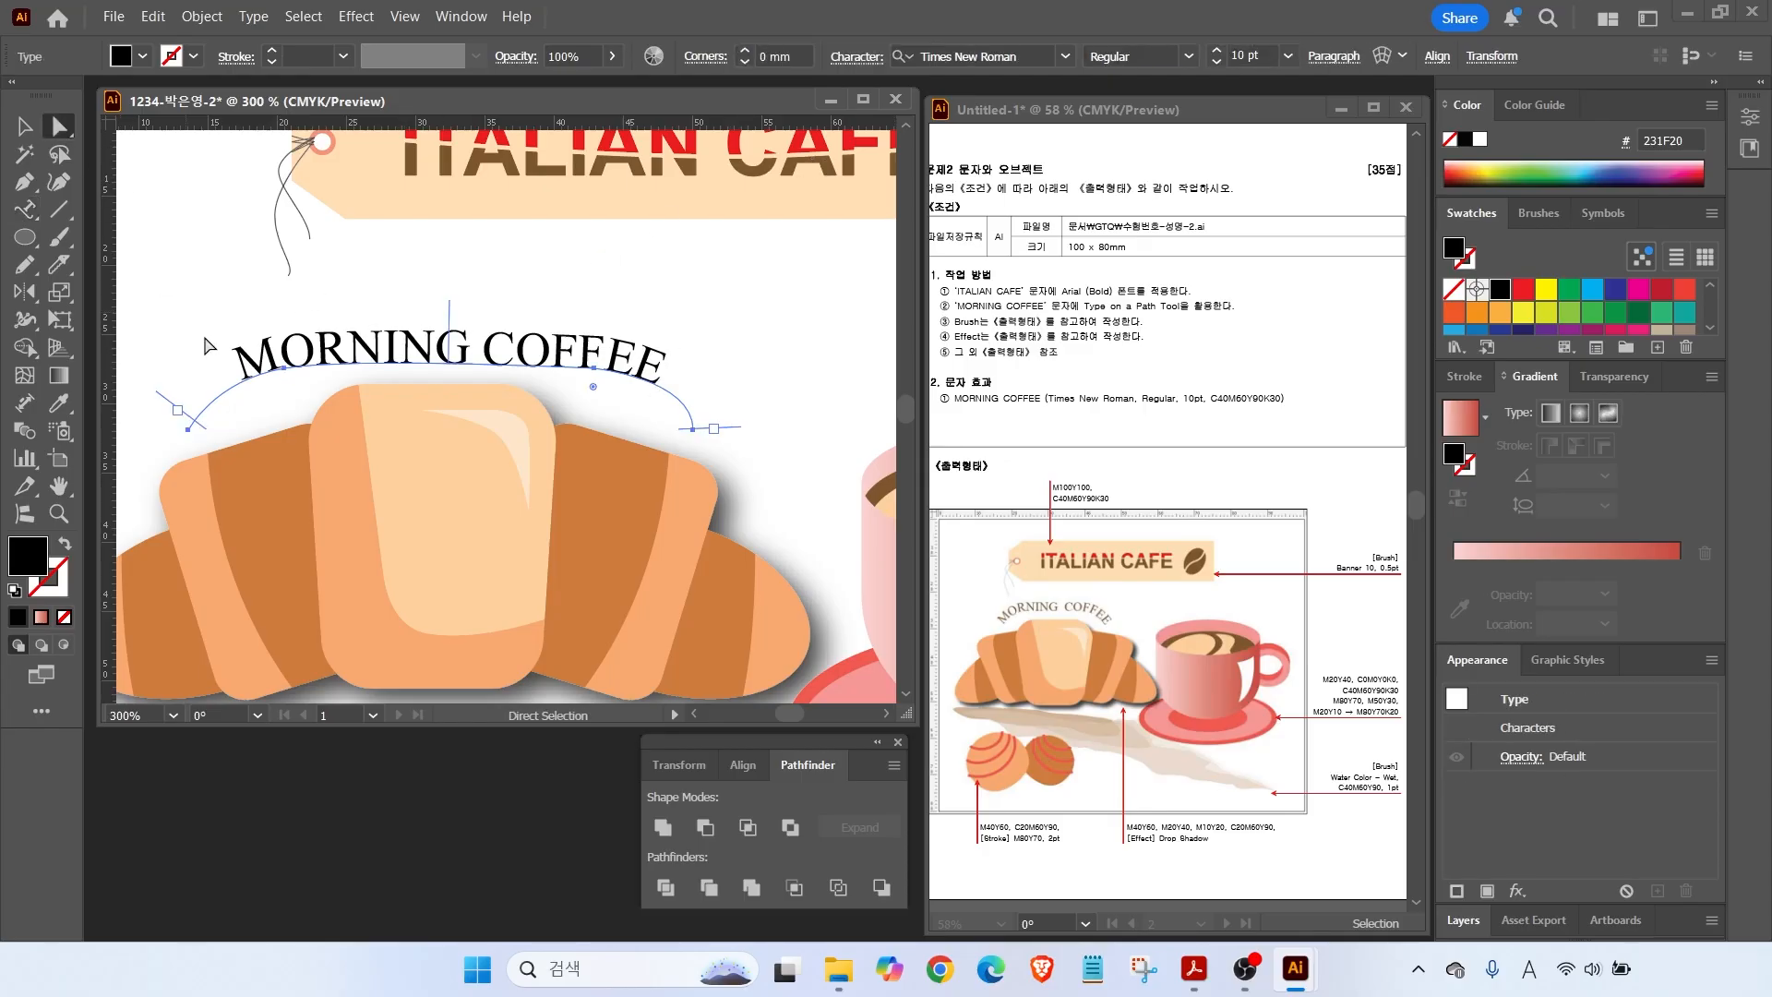
{"action": "left_click", "coordinate": [188, 430]}
{"action": "left_click_drag", "start_coordinate": [187, 429], "coordinate": [225, 419]}
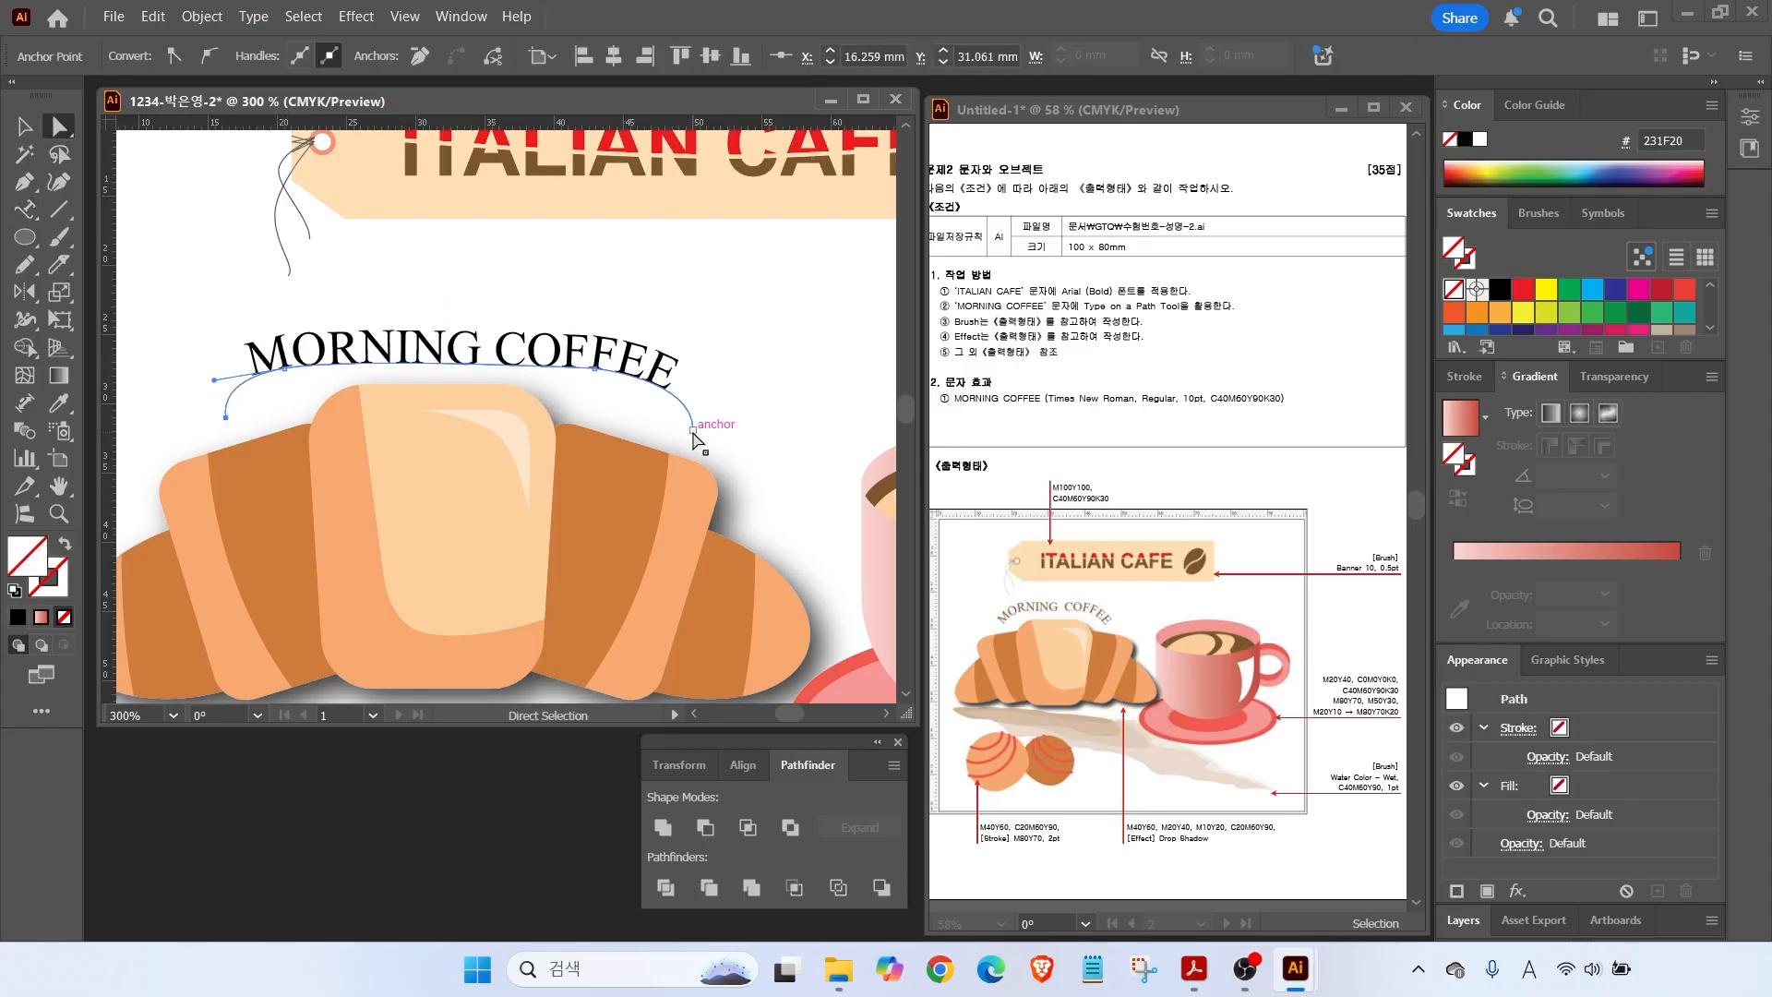
{"action": "left_click_drag", "start_coordinate": [693, 430], "coordinate": [685, 432]}
{"action": "left_click_drag", "start_coordinate": [595, 368], "coordinate": [564, 370]}
{"action": "left_click_drag", "start_coordinate": [284, 368], "coordinate": [311, 368]}
Colour the MORNING COFFEE text brown, C40 M60 Y90 K30.
{"action": "left_click", "coordinate": [320, 359]}
{"action": "double_click", "coordinate": [28, 559]}
{"action": "double_click", "coordinate": [1625, 621]}
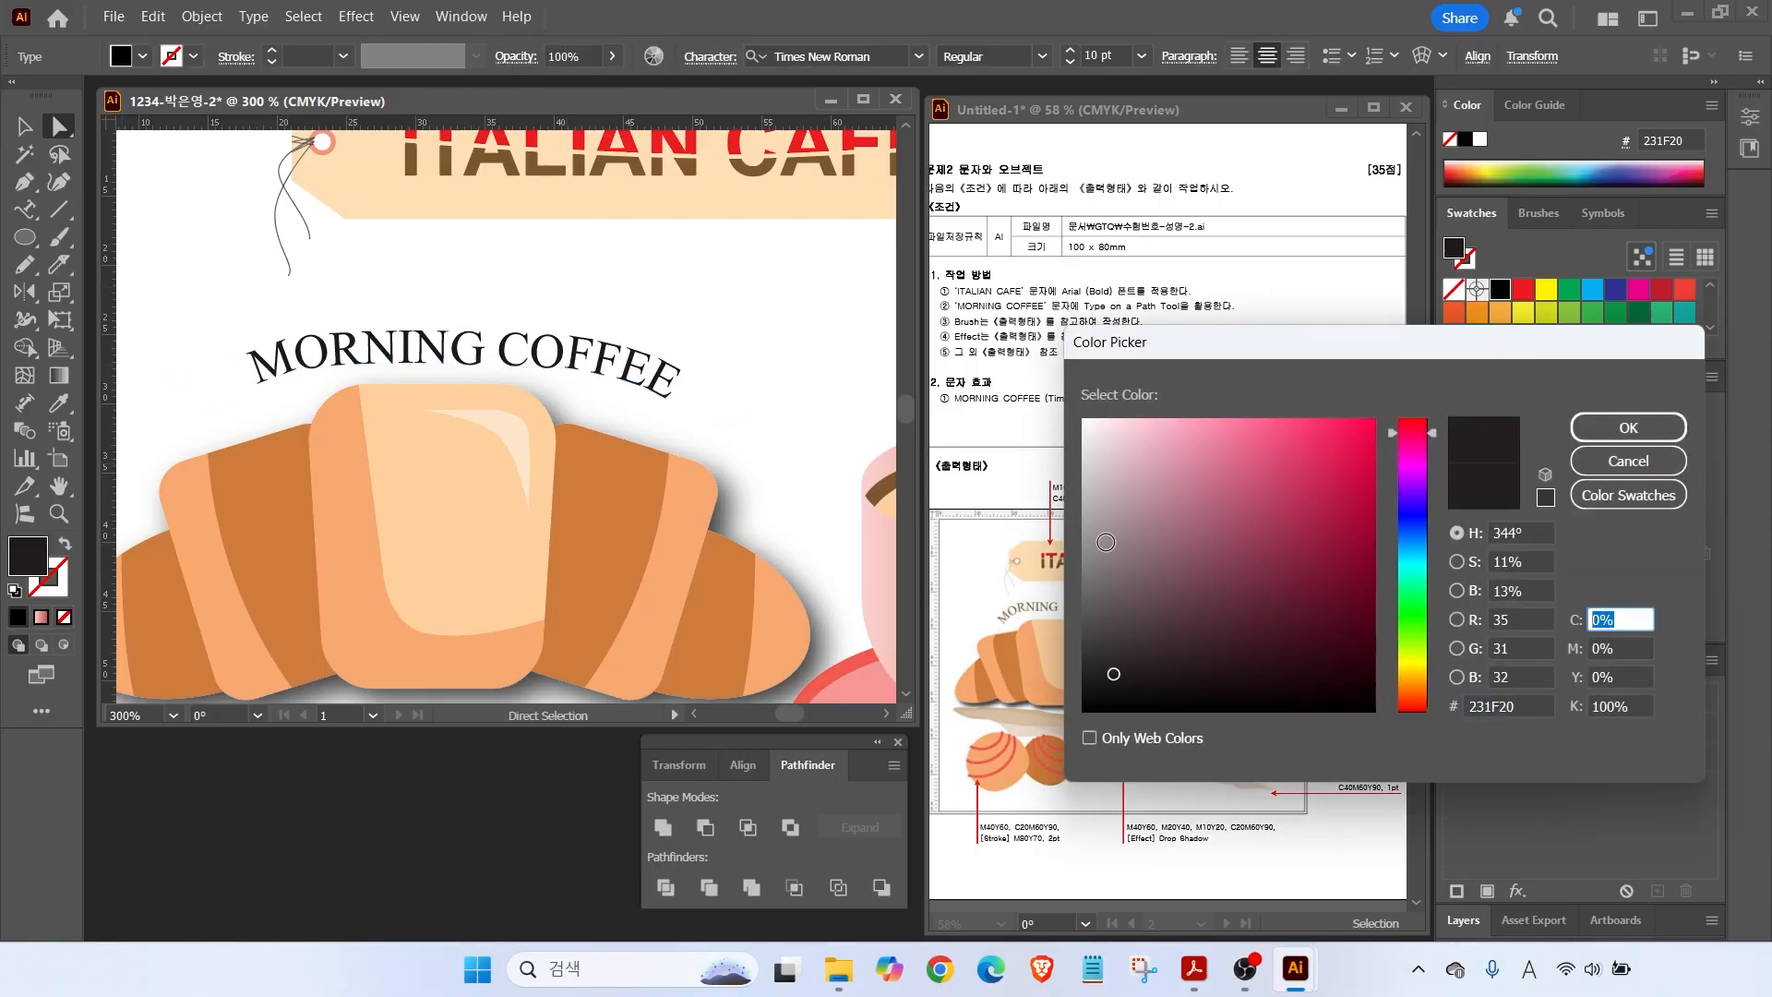
{"action": "type", "text": "40"}
{"action": "key", "text": "Tab"}
{"action": "key", "text": "Tab"}
{"action": "type", "text": "60"}
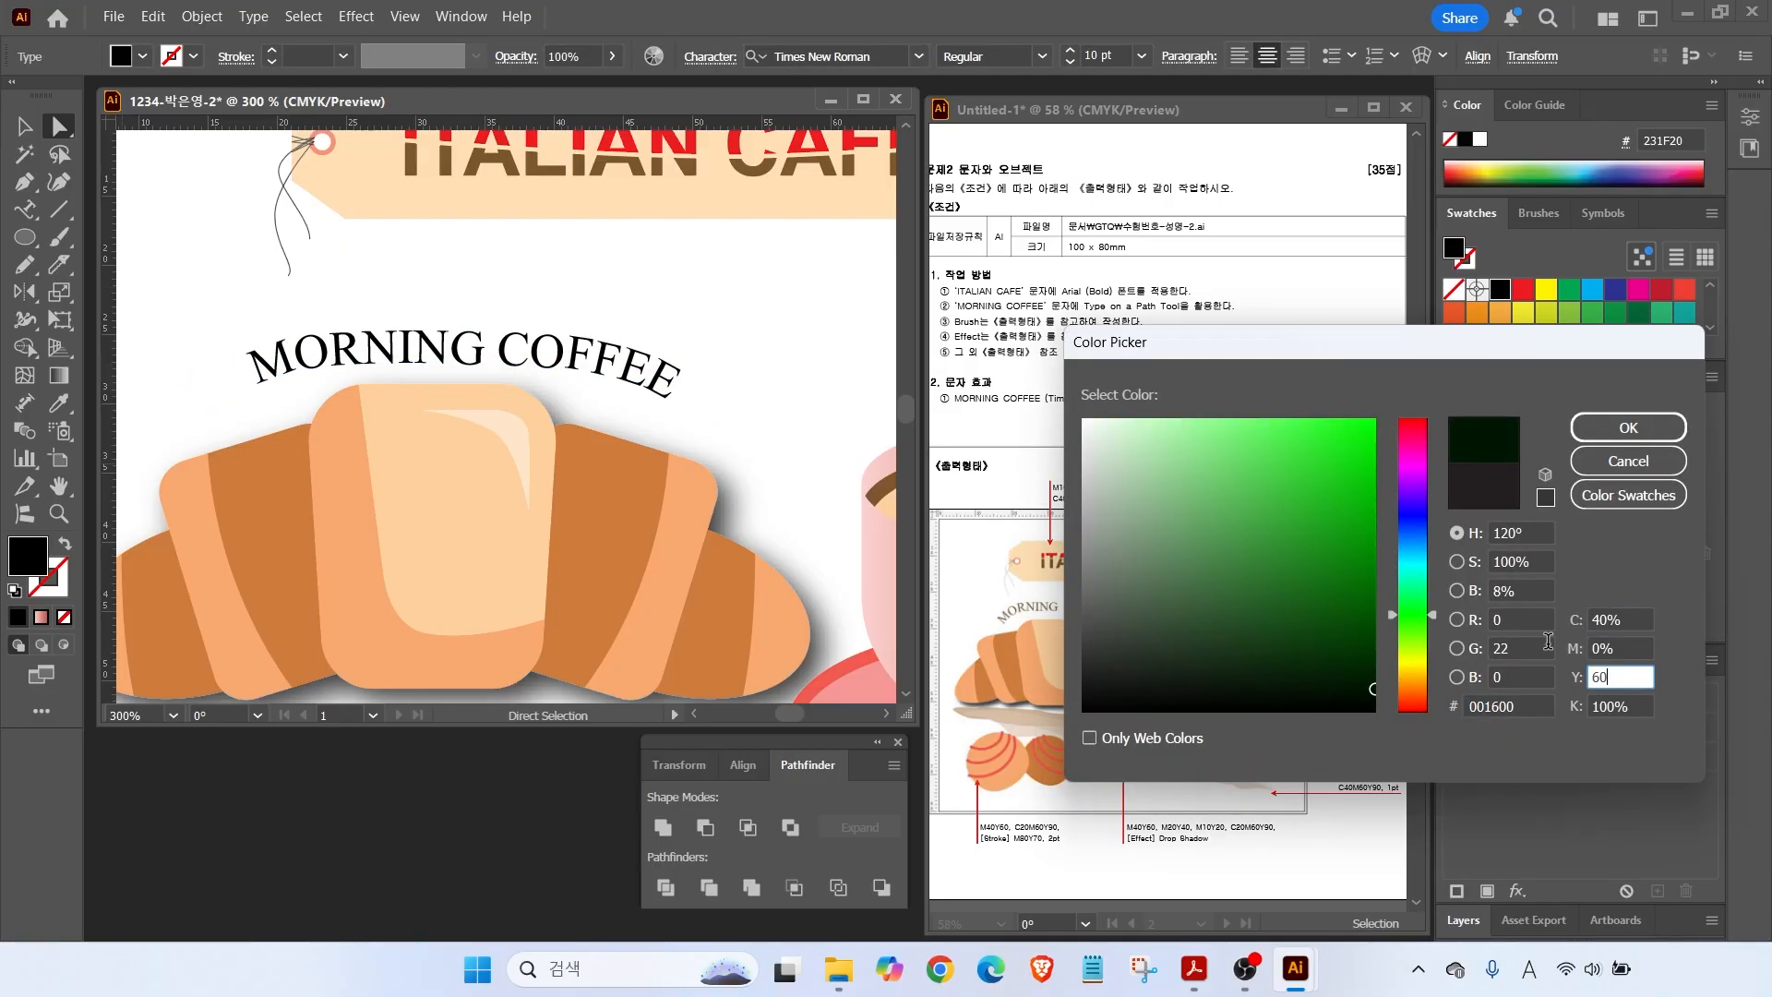
{"action": "key", "text": "shift+Tab"}
{"action": "type", "text": "60"}
{"action": "key", "text": "Tab"}
{"action": "type", "text": "90"}
{"action": "key", "text": "Tab"}
{"action": "type", "text": "30"}
{"action": "key", "text": "Return"}
Nudge the MORNING COFFEE text slightly up and left.
{"action": "double_click", "coordinate": [58, 487]}
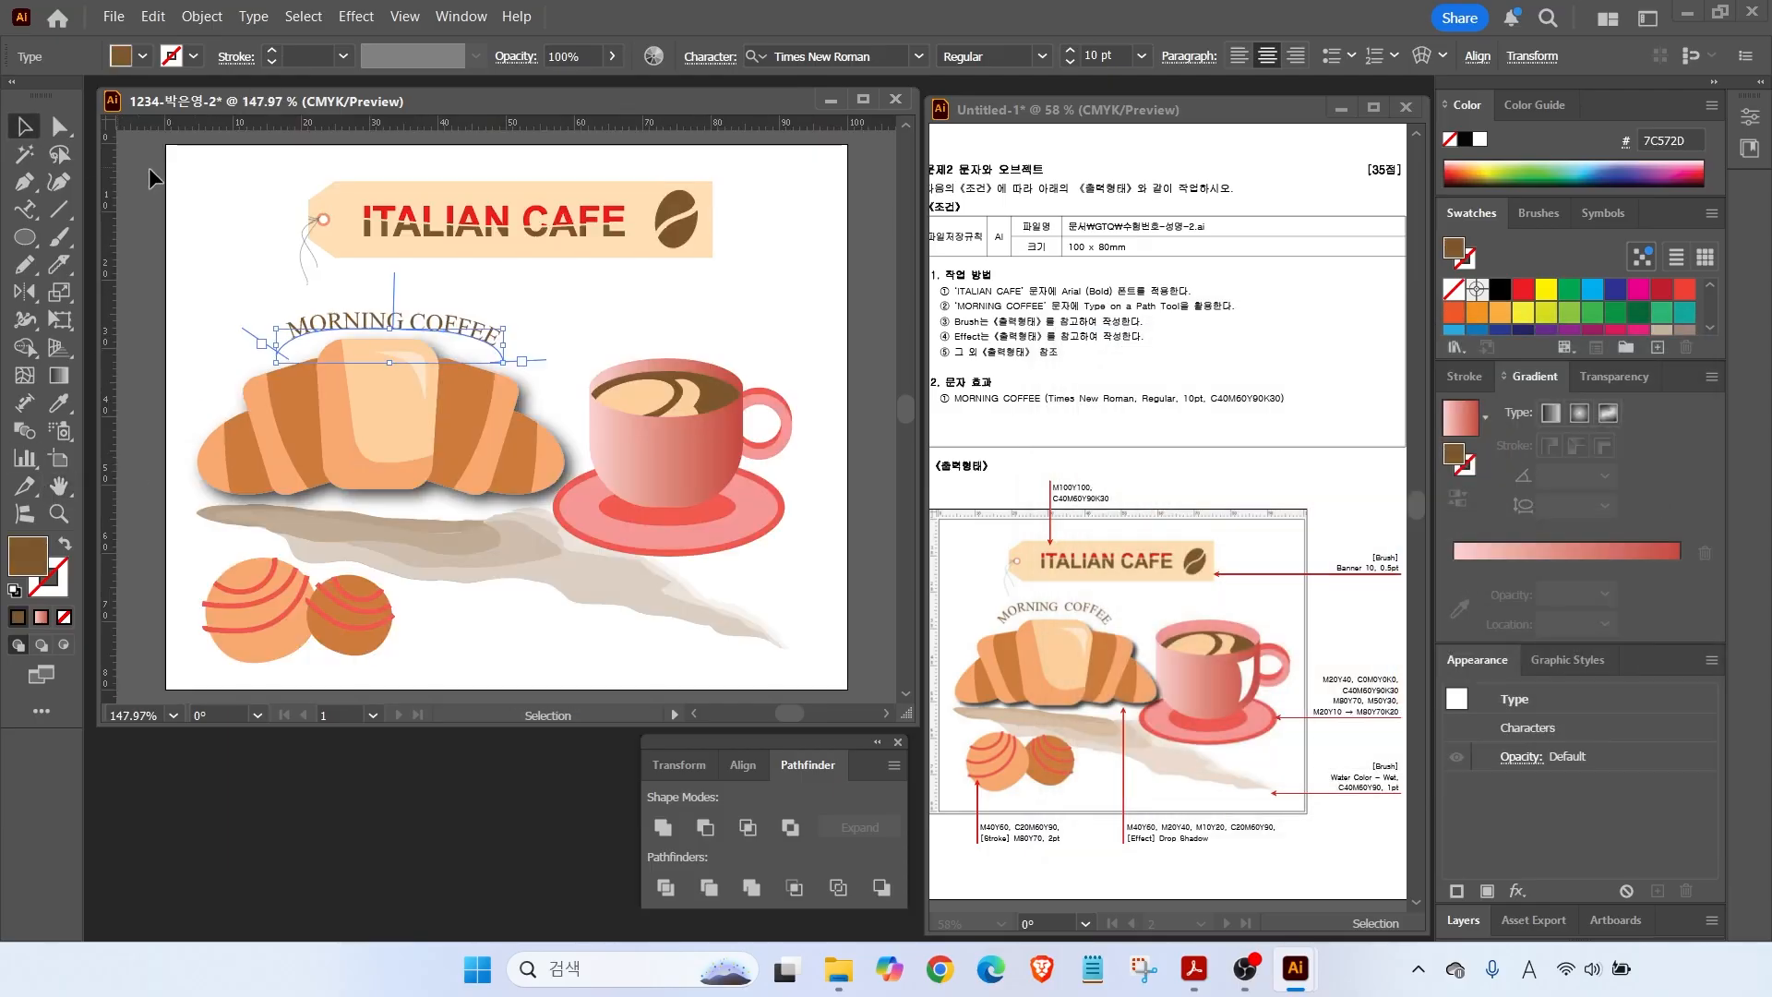
{"action": "left_click", "coordinate": [565, 319]}
{"action": "left_click_drag", "start_coordinate": [475, 324], "coordinate": [469, 317]}
{"action": "left_click", "coordinate": [565, 318]}
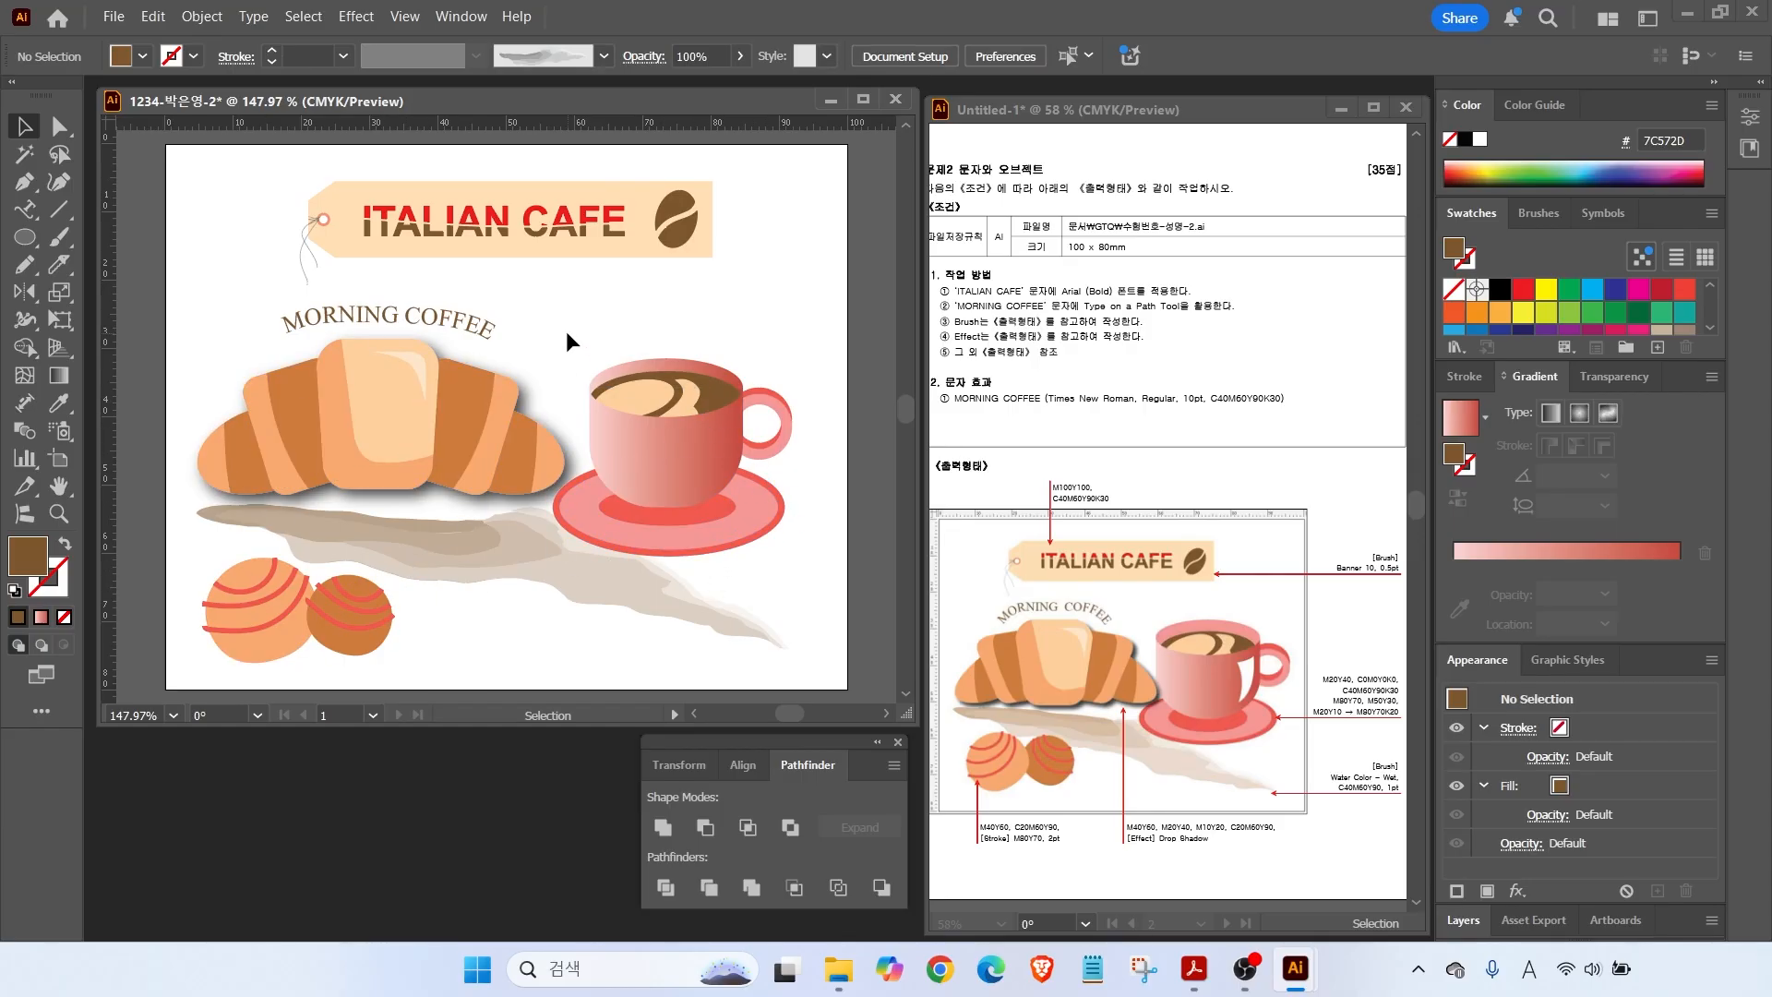
Enlarge the croissant slightly, bring it to front, and shift the cup and saucer right.
{"action": "left_click", "coordinate": [474, 396]}
{"action": "left_click_drag", "start_coordinate": [580, 504], "coordinate": [584, 506]}
{"action": "right_click", "coordinate": [548, 453]}
{"action": "mouse_move", "coordinate": [615, 832]}
{"action": "left_click", "coordinate": [888, 834]}
{"action": "left_click_drag", "start_coordinate": [794, 558], "coordinate": [639, 346]}
{"action": "left_click_drag", "start_coordinate": [656, 432], "coordinate": [663, 434]}
{"action": "left_click", "coordinate": [556, 360]}
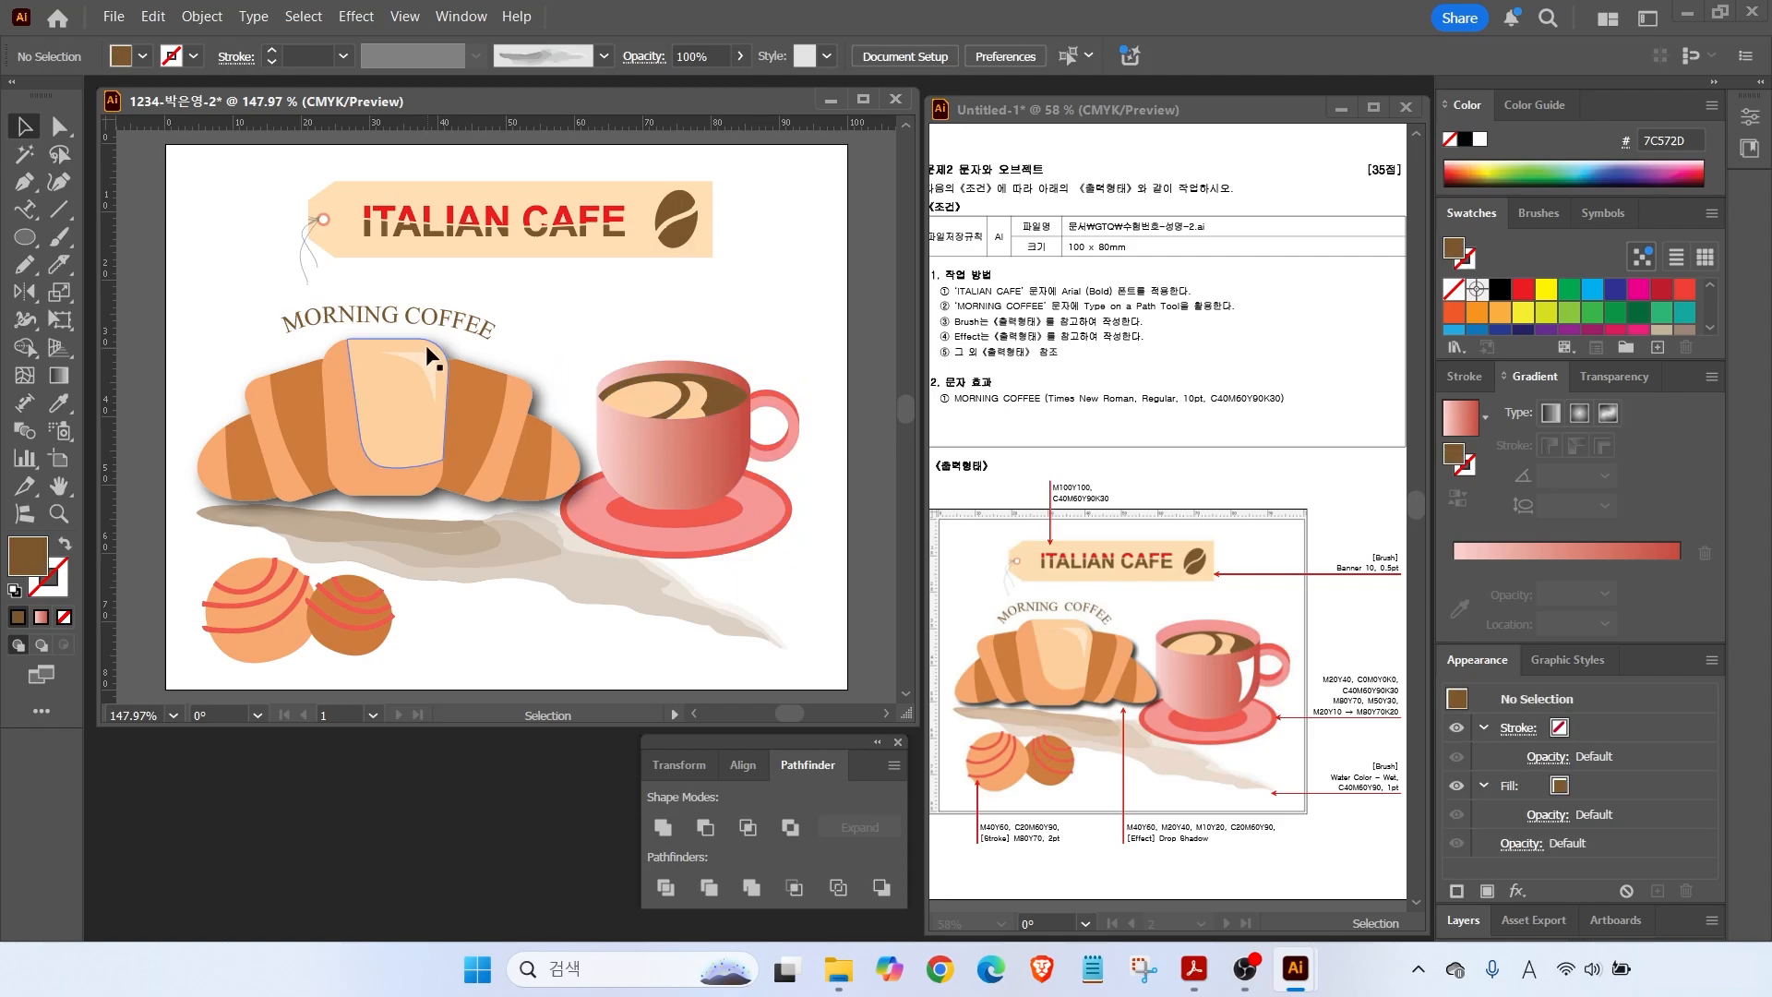
Save the café artwork as an Illustrator file under its existing name.
{"action": "left_click", "coordinate": [112, 16]}
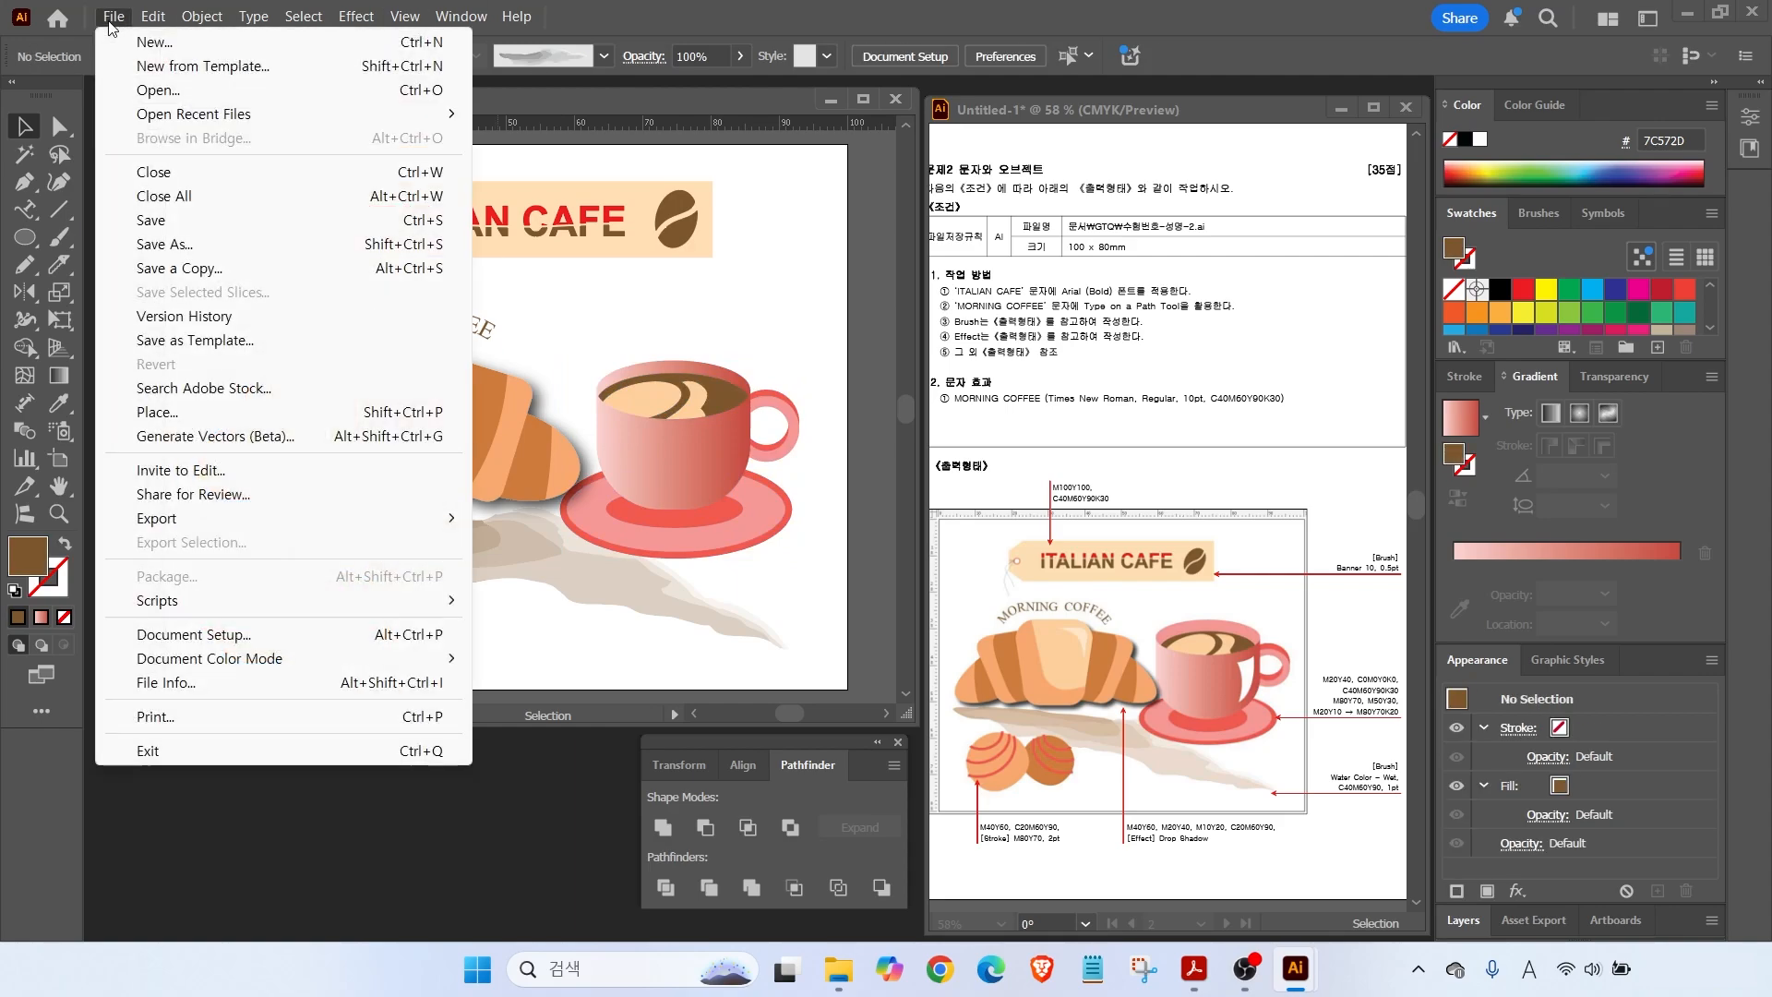
{"action": "left_click", "coordinate": [157, 219]}
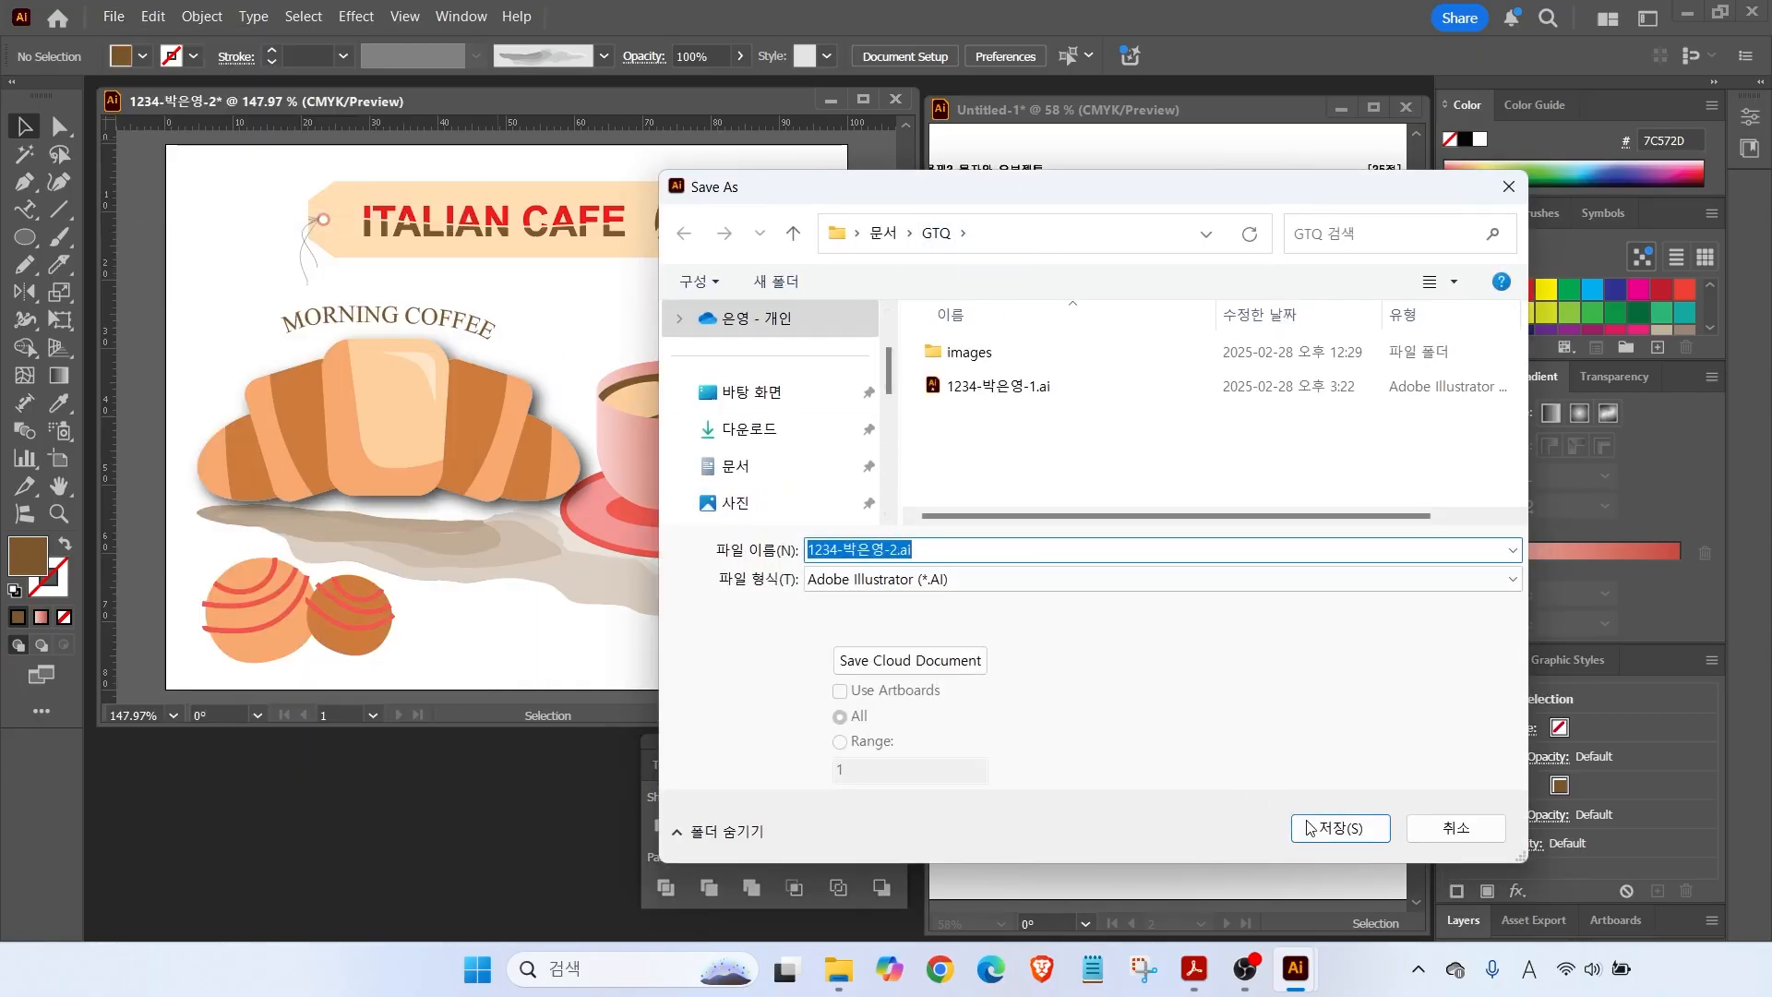
{"action": "left_click", "coordinate": [1341, 827]}
{"action": "left_click", "coordinate": [980, 803]}
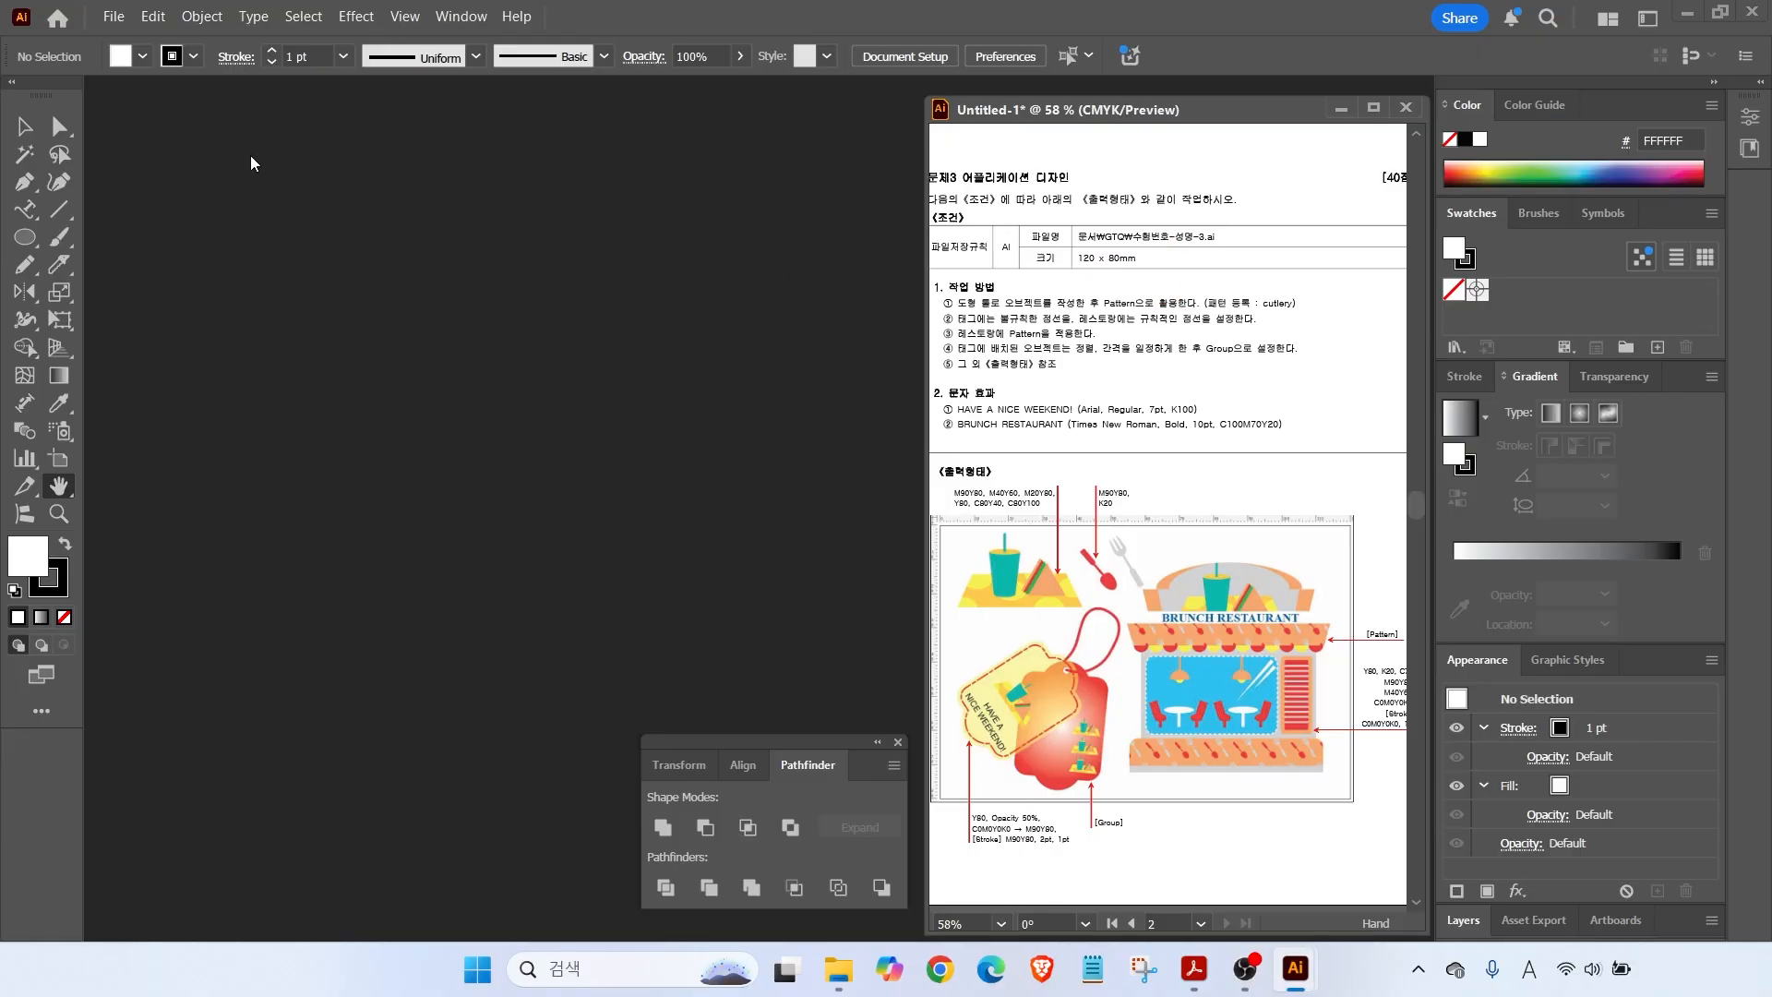
Create a named 120 × 80 mm CMYK document for the brunch design.
{"action": "left_click", "coordinate": [113, 17]}
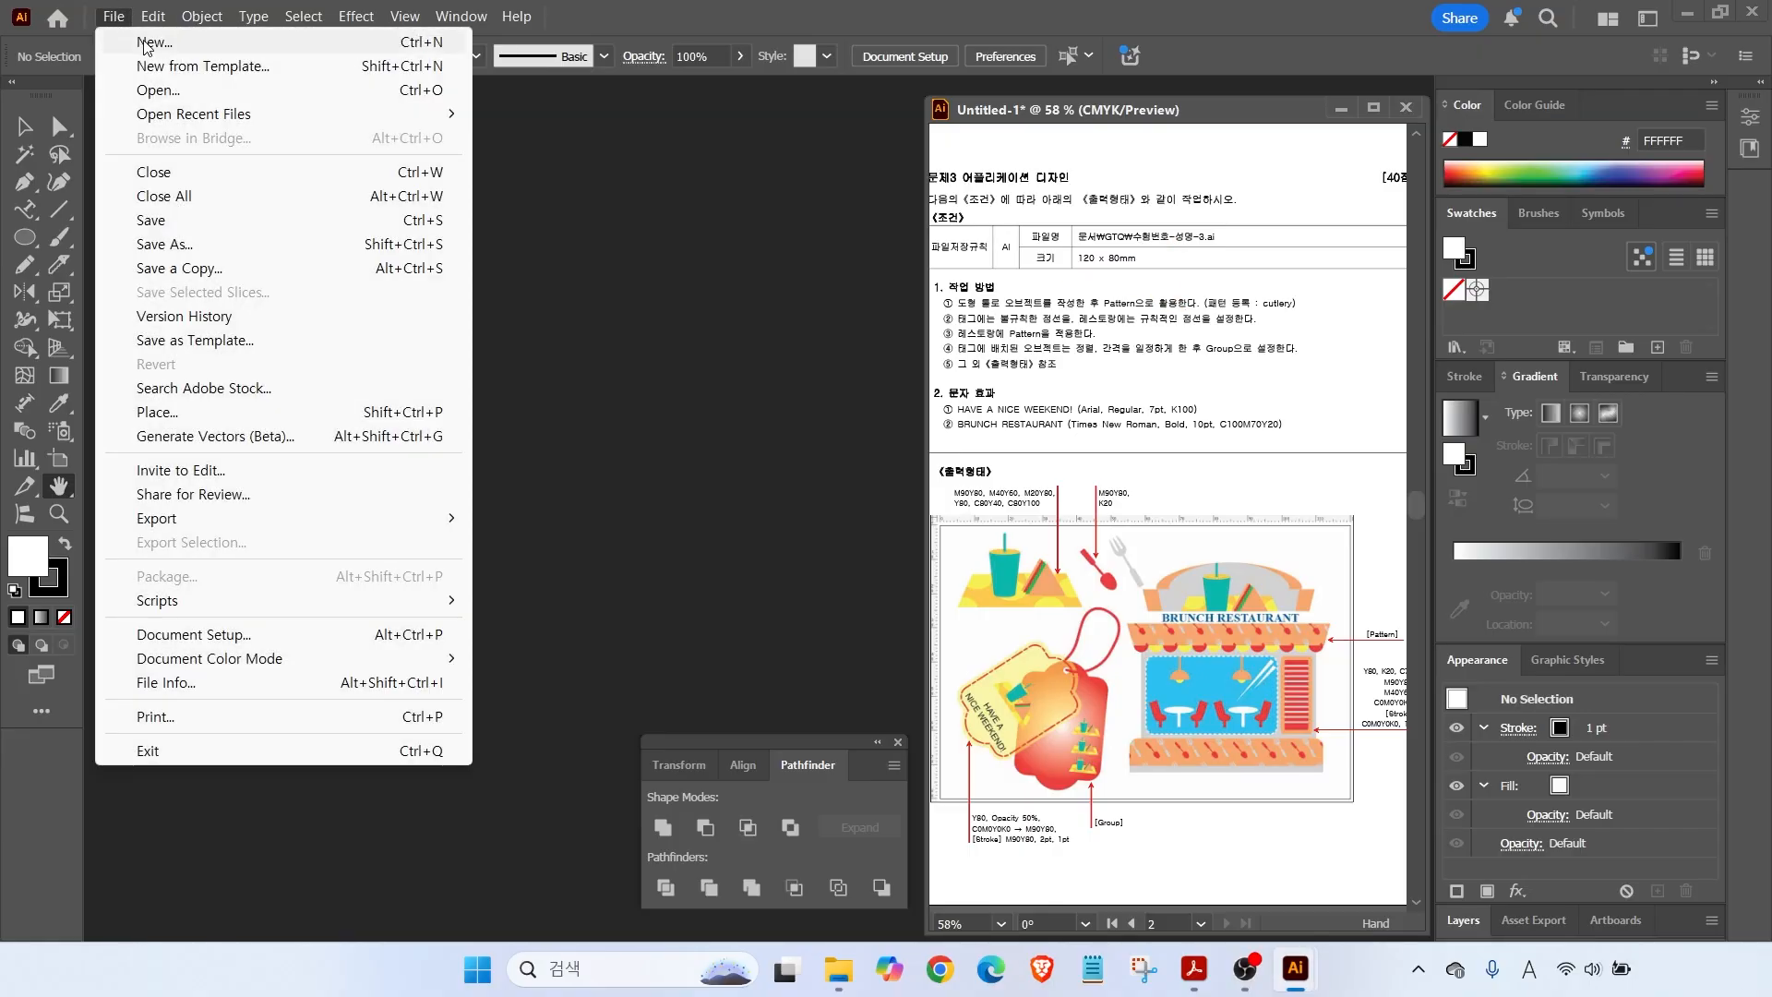
{"action": "left_click", "coordinate": [122, 39]}
{"action": "left_click", "coordinate": [1269, 205]}
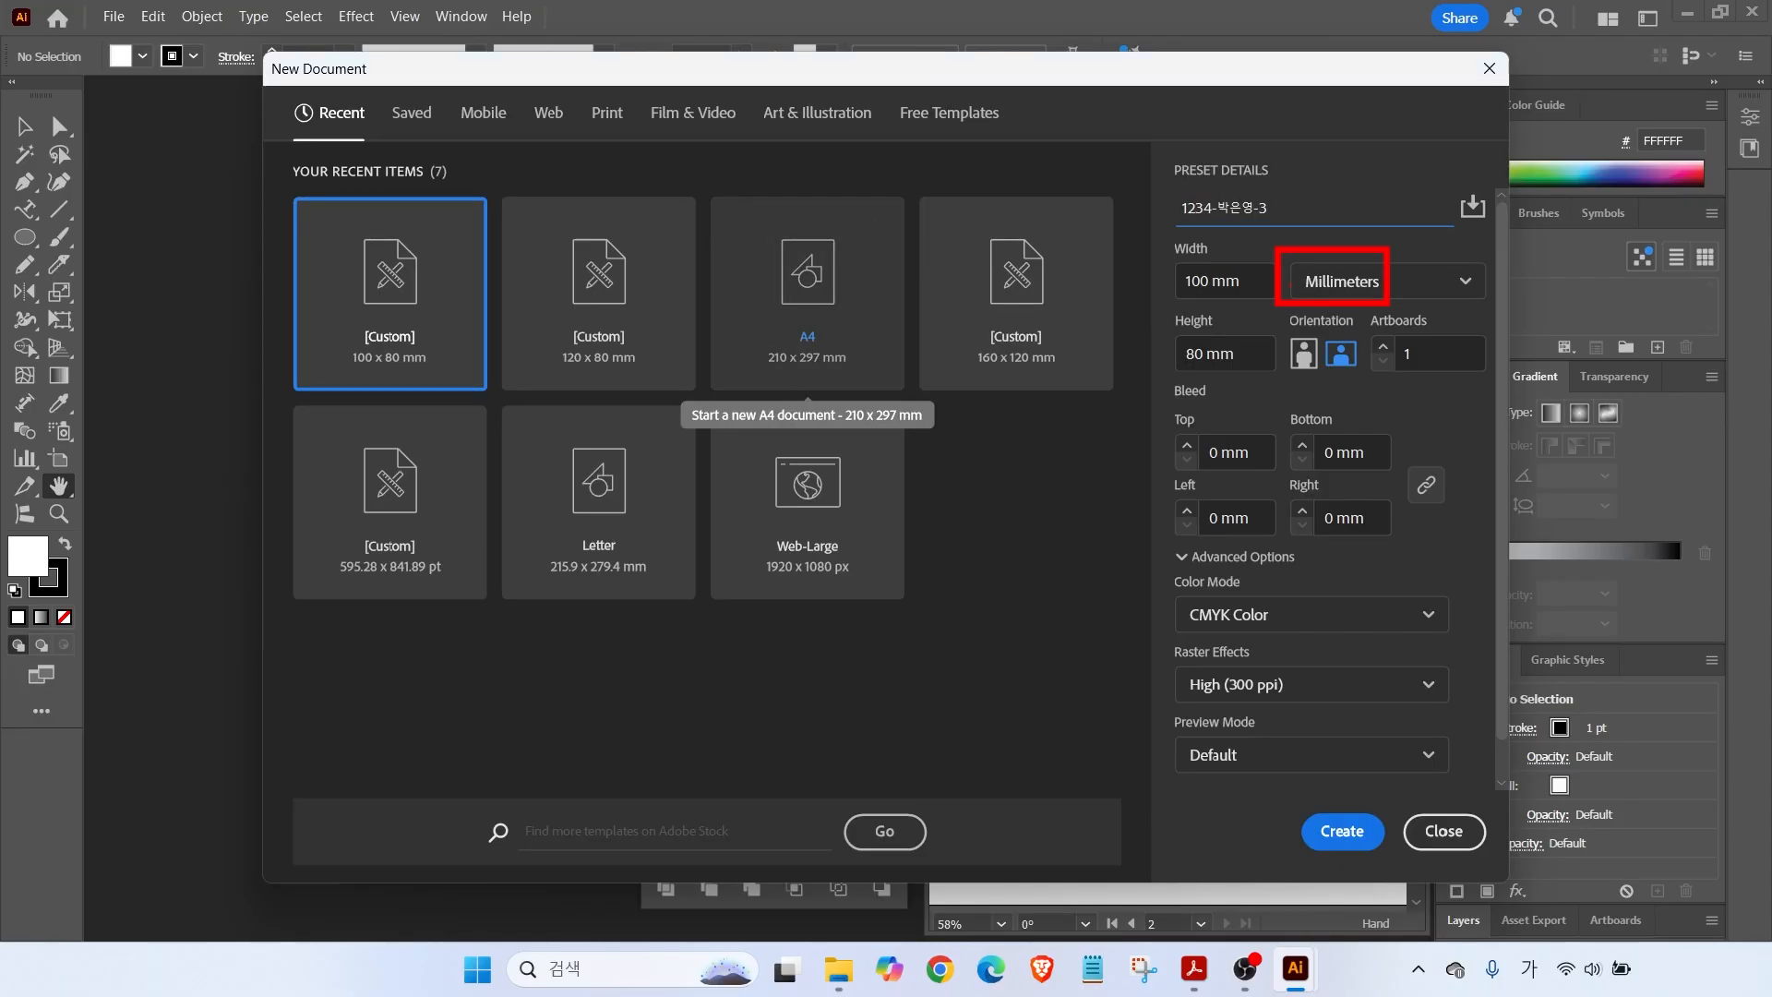
{"action": "key", "text": "Tab"}
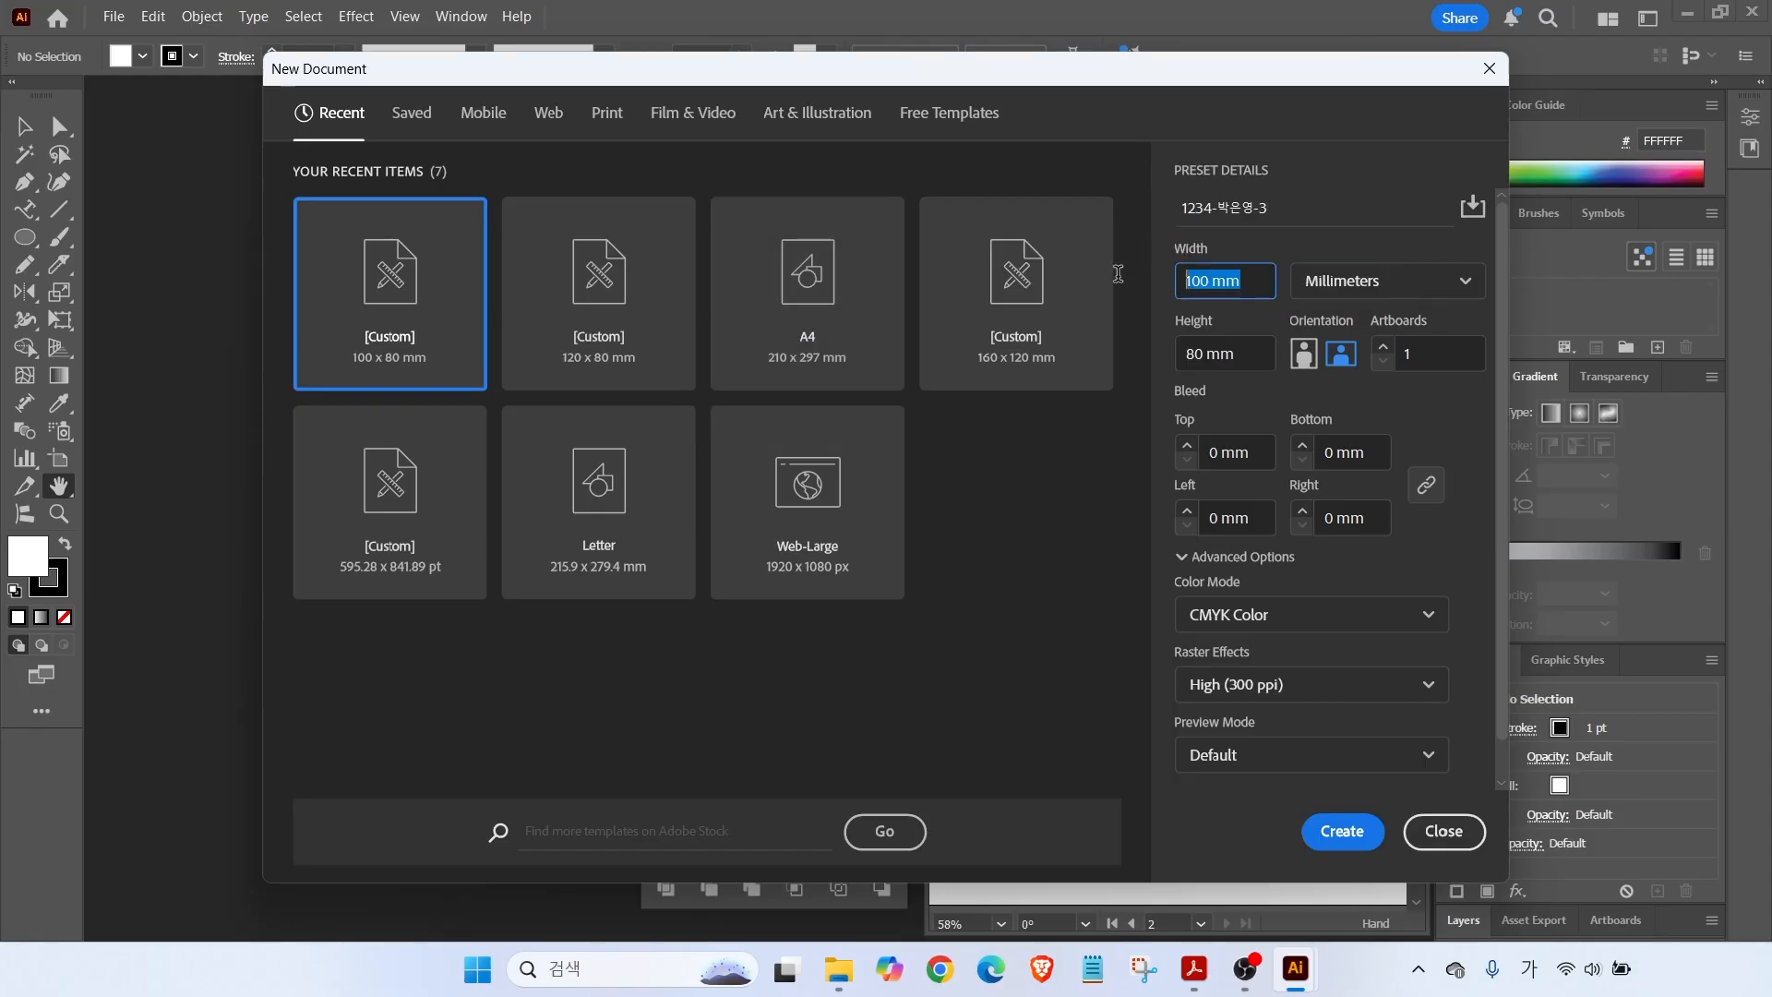
{"action": "type", "text": "120"}
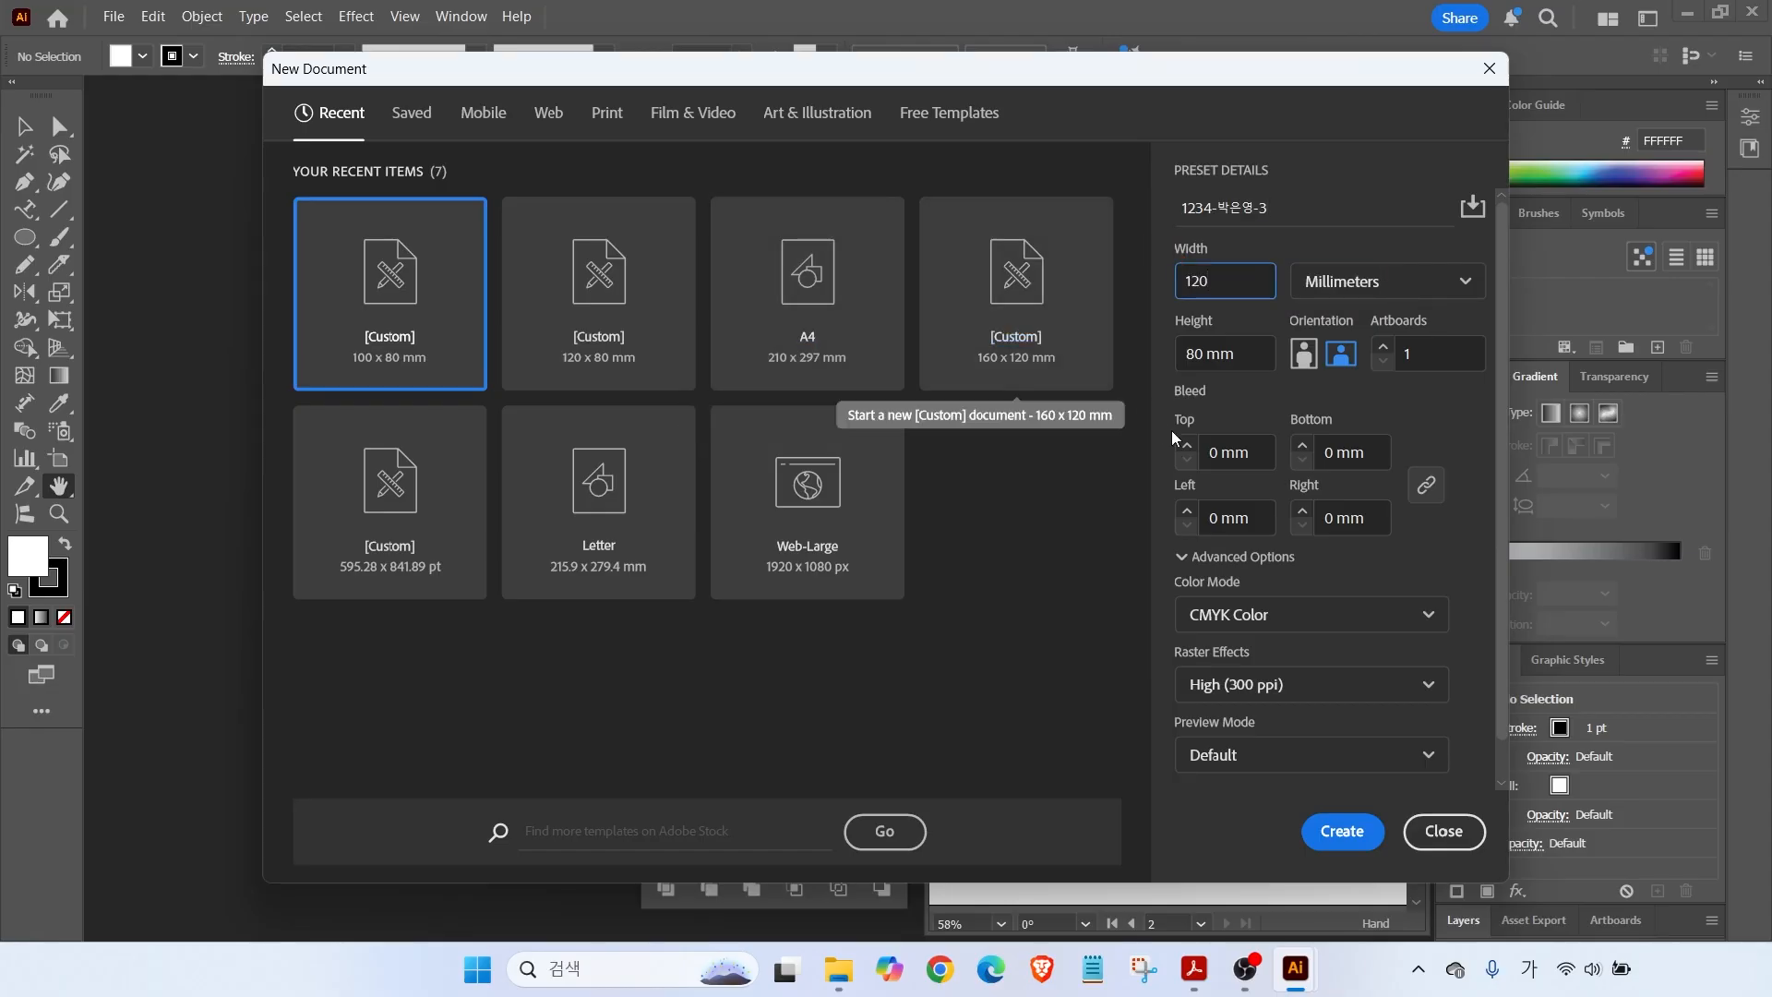
{"action": "left_click", "coordinate": [1341, 831]}
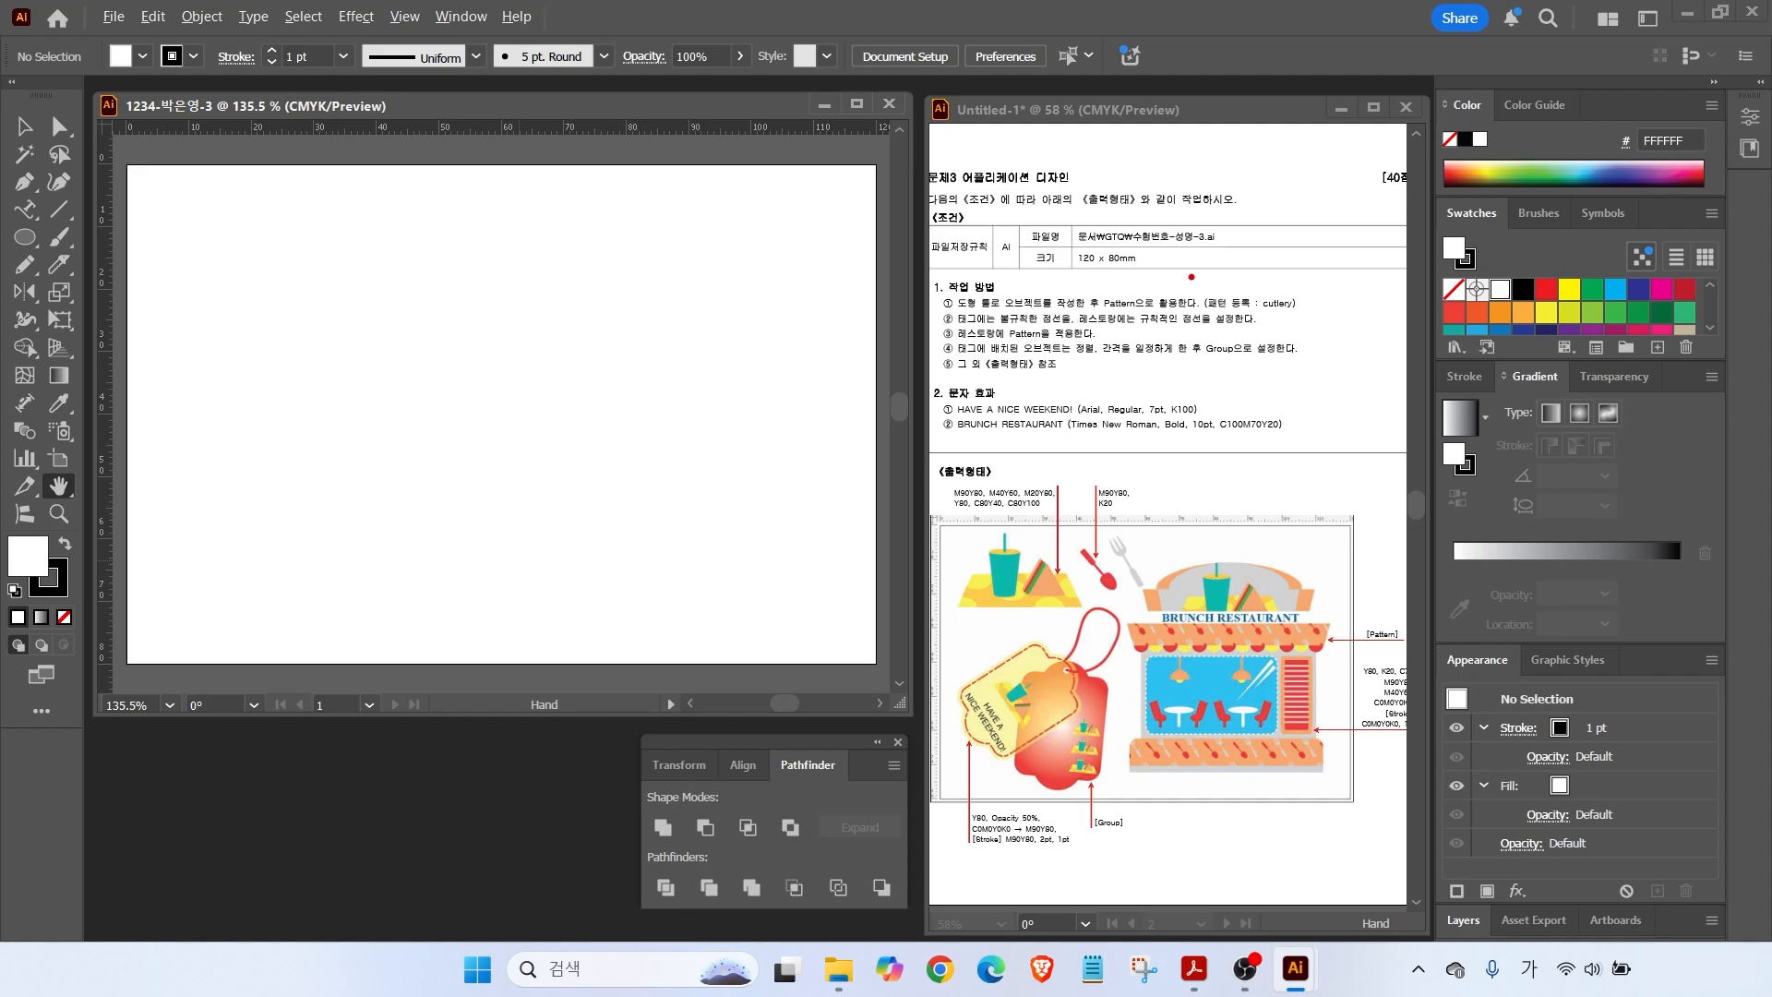
{"action": "left_click_drag", "start_coordinate": [1199, 308], "coordinate": [1327, 320]}
{"action": "left_click_drag", "start_coordinate": [1270, 761], "coordinate": [1306, 817]}
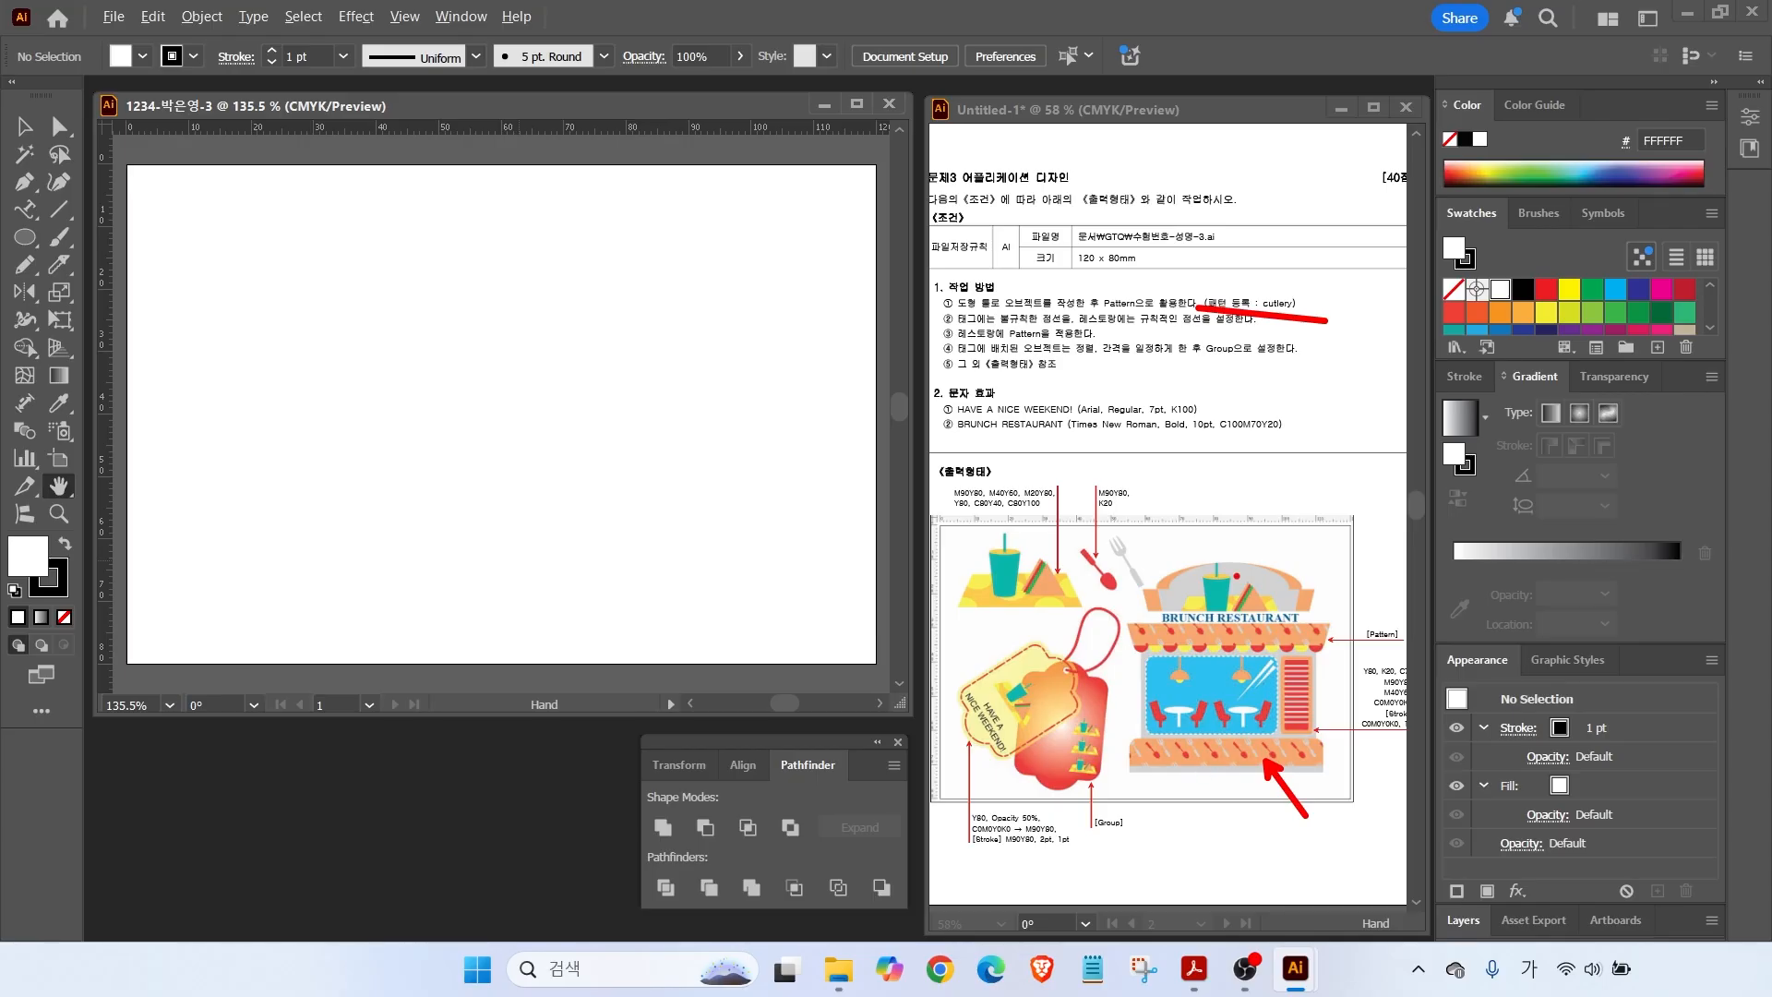
{"action": "left_click_drag", "start_coordinate": [1147, 573], "coordinate": [1066, 558]}
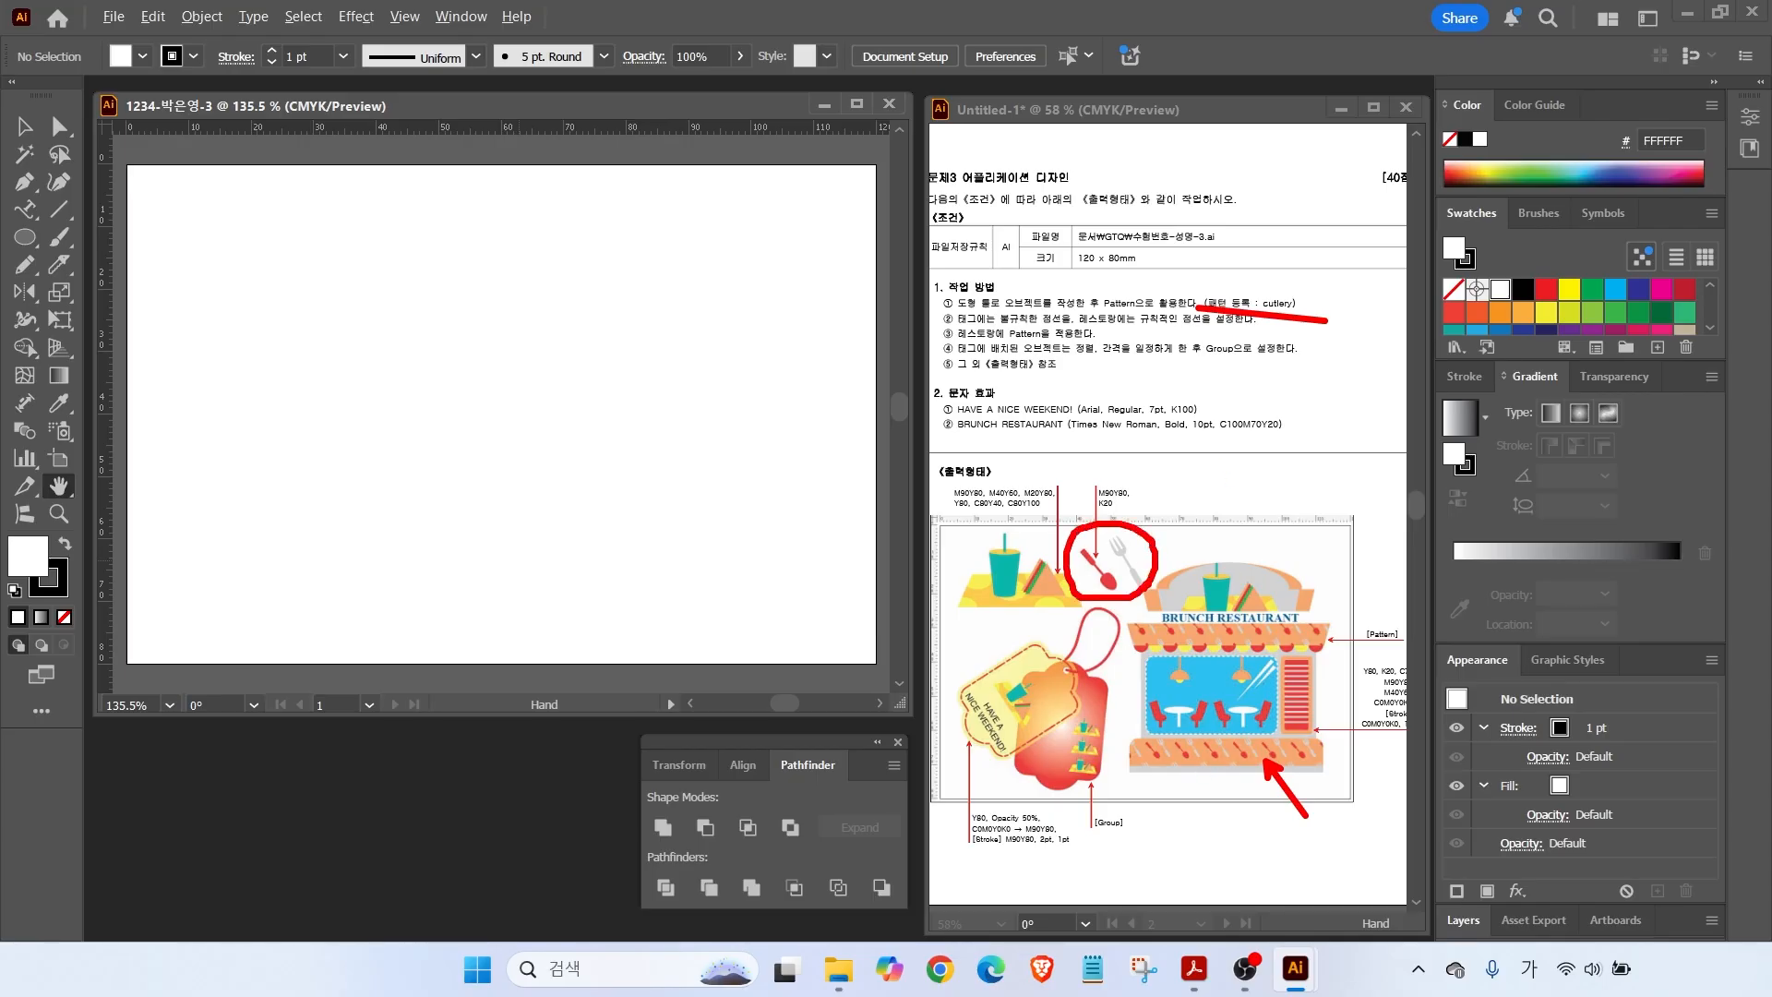
{"action": "key", "text": "Escape"}
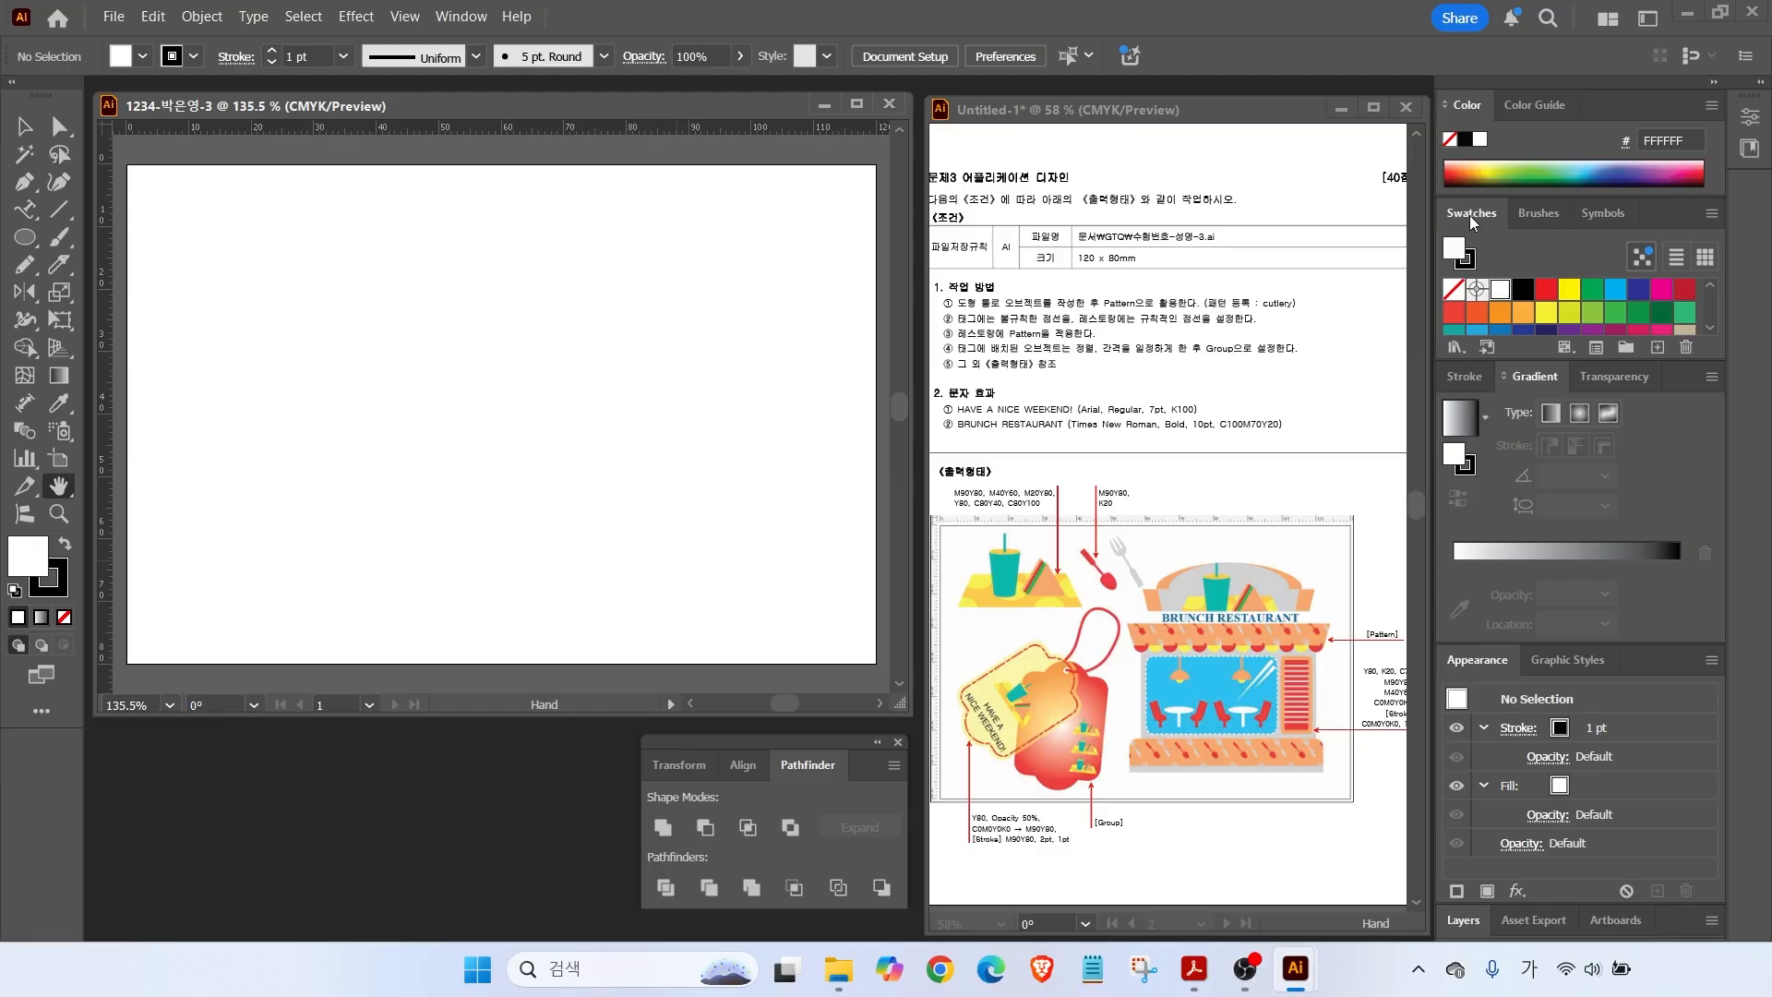
Create a new colour group with a red M90 Y80 swatch.
{"action": "left_click", "coordinate": [1625, 348]}
{"action": "left_click", "coordinate": [919, 513]}
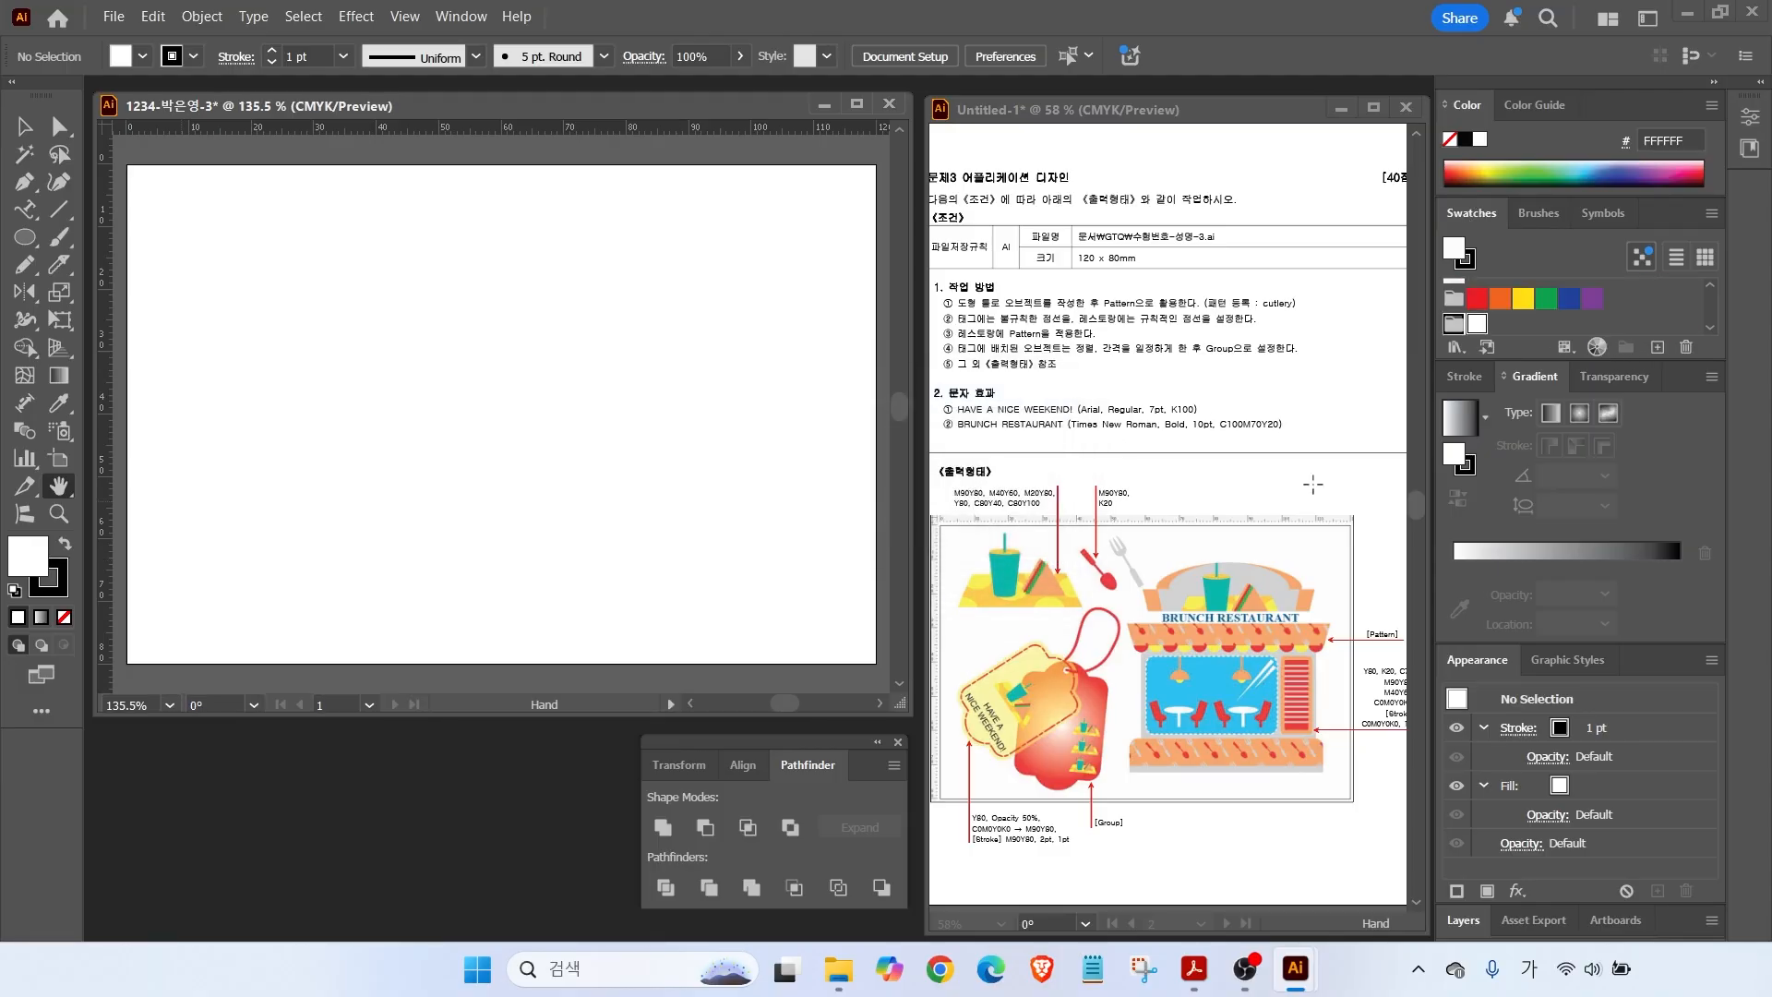
{"action": "left_click", "coordinate": [1657, 348]}
{"action": "left_click", "coordinate": [1474, 513]}
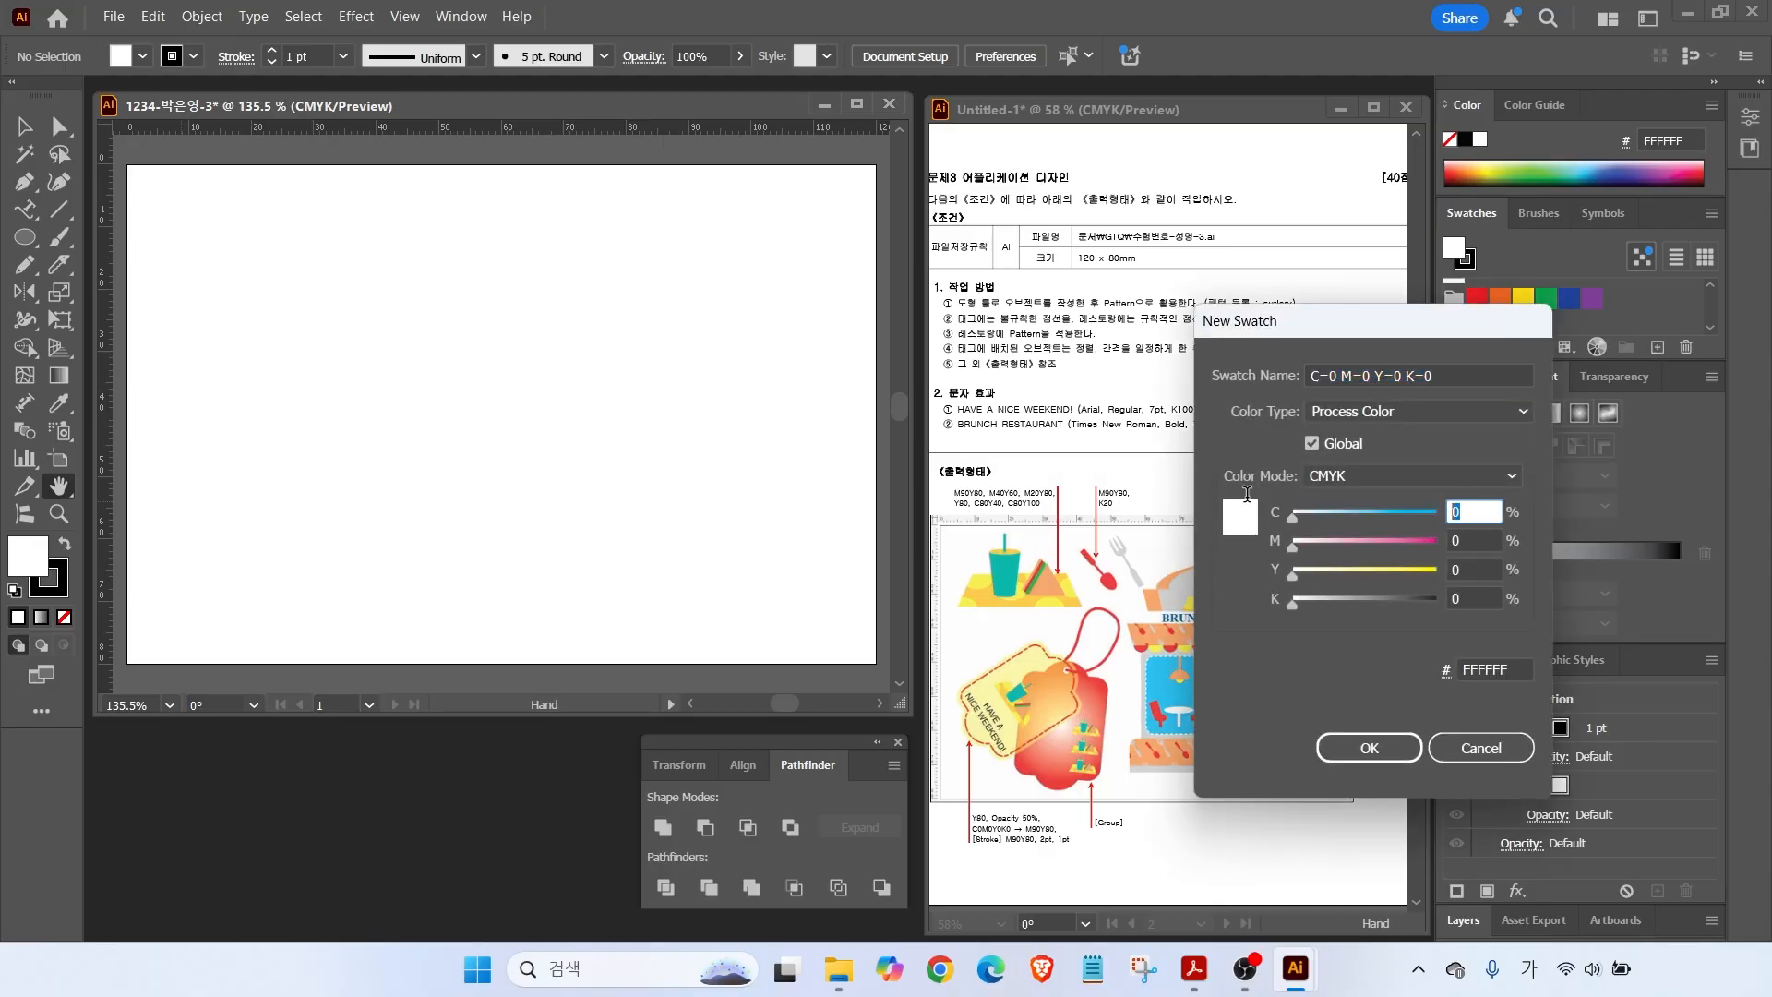
{"action": "key", "text": "Tab"}
{"action": "type", "text": "90"}
{"action": "key", "text": "Tab"}
{"action": "type", "text": "80"}
Add a light grey K20 swatch and drag a vertical guide onto the artboard.
{"action": "key", "text": "Tab"}
{"action": "key", "text": "Return"}
{"action": "left_click", "coordinate": [1658, 348]}
{"action": "left_click_drag", "start_coordinate": [1482, 513], "coordinate": [1168, 527]}
{"action": "key", "text": "Tab"}
{"action": "type", "text": "0"}
{"action": "key", "text": "Tab"}
{"action": "type", "text": "0"}
{"action": "key", "text": "Tab"}
{"action": "type", "text": "20"}
{"action": "key", "text": "Return"}
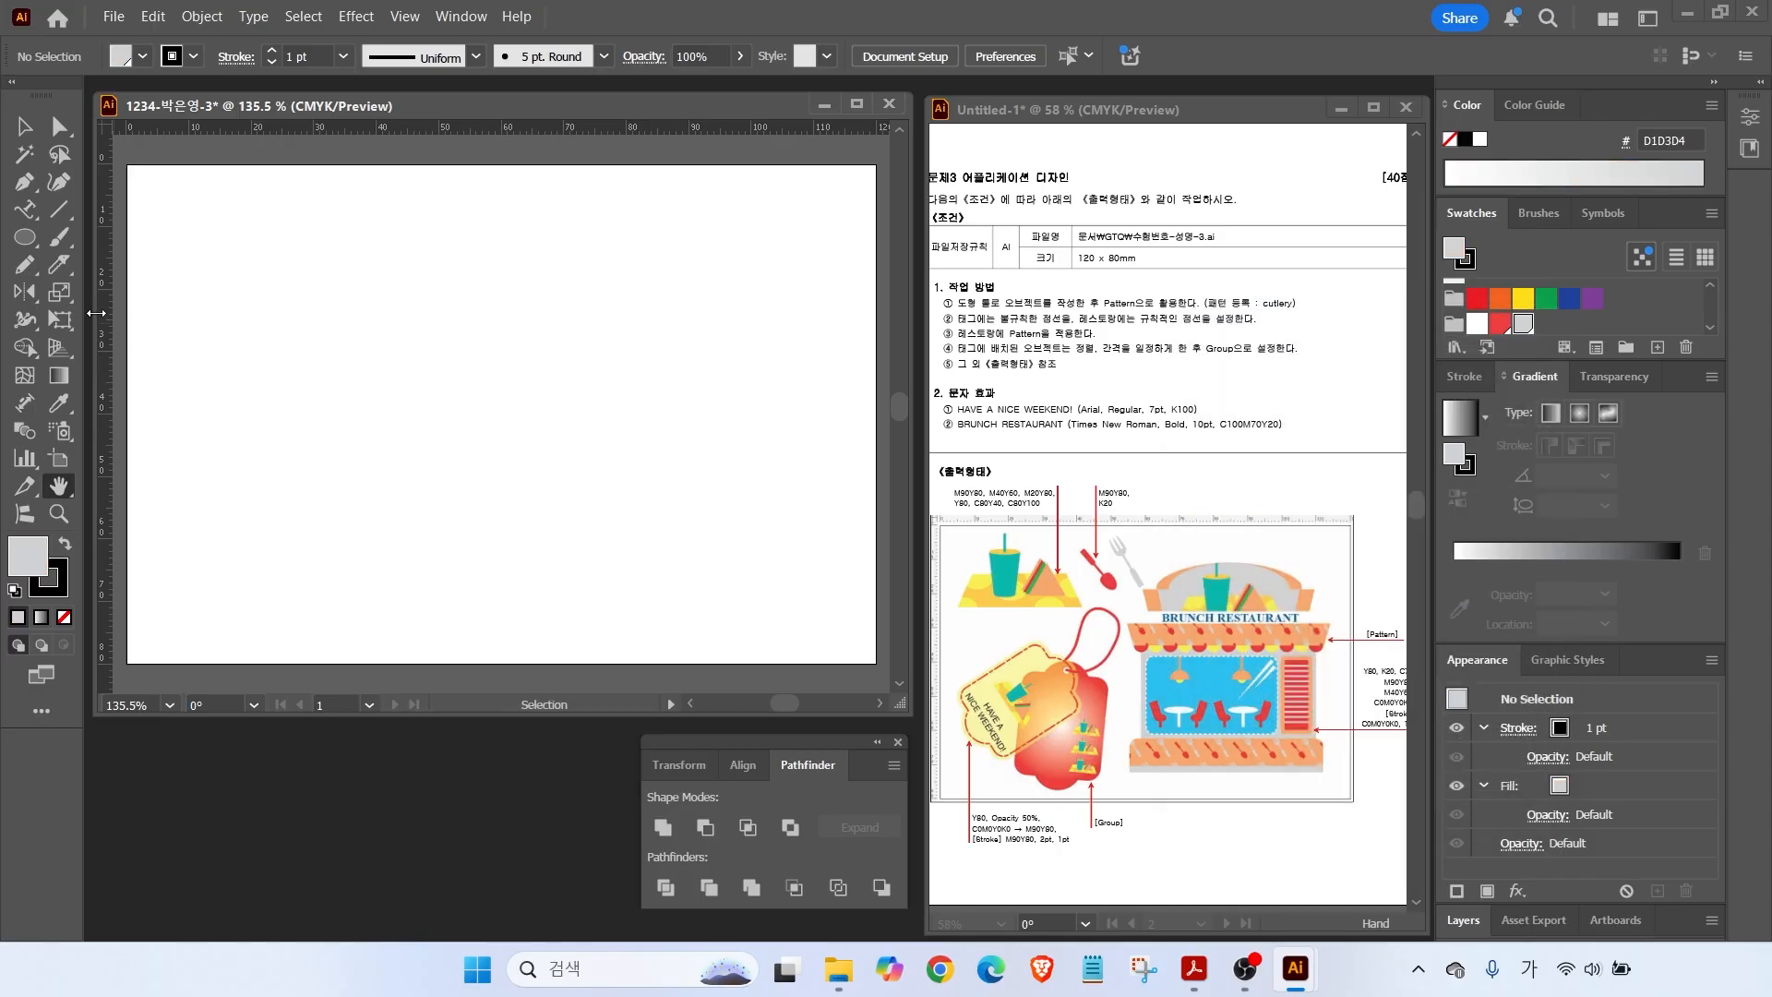
{"action": "left_click_drag", "start_coordinate": [106, 308], "coordinate": [380, 332]}
Add a second vertical guide and a horizontal guide to the artboard.
{"action": "left_click_drag", "start_coordinate": [109, 260], "coordinate": [500, 306]}
{"action": "left_click_drag", "start_coordinate": [439, 127], "coordinate": [427, 278]}
{"action": "scroll", "coordinate": [417, 221], "scroll_direction": "up", "scroll_amount": 2}
{"action": "scroll", "coordinate": [417, 221], "scroll_direction": "up", "scroll_amount": 3}
Draw an egg-shaped spoon bowl from an ellipse and fill it solid red.
{"action": "key", "text": "l"}
{"action": "left_click_drag", "start_coordinate": [354, 417], "coordinate": [434, 506]}
{"action": "key", "text": "a"}
{"action": "left_click_drag", "start_coordinate": [325, 443], "coordinate": [435, 453]}
{"action": "left_click", "coordinate": [63, 617]}
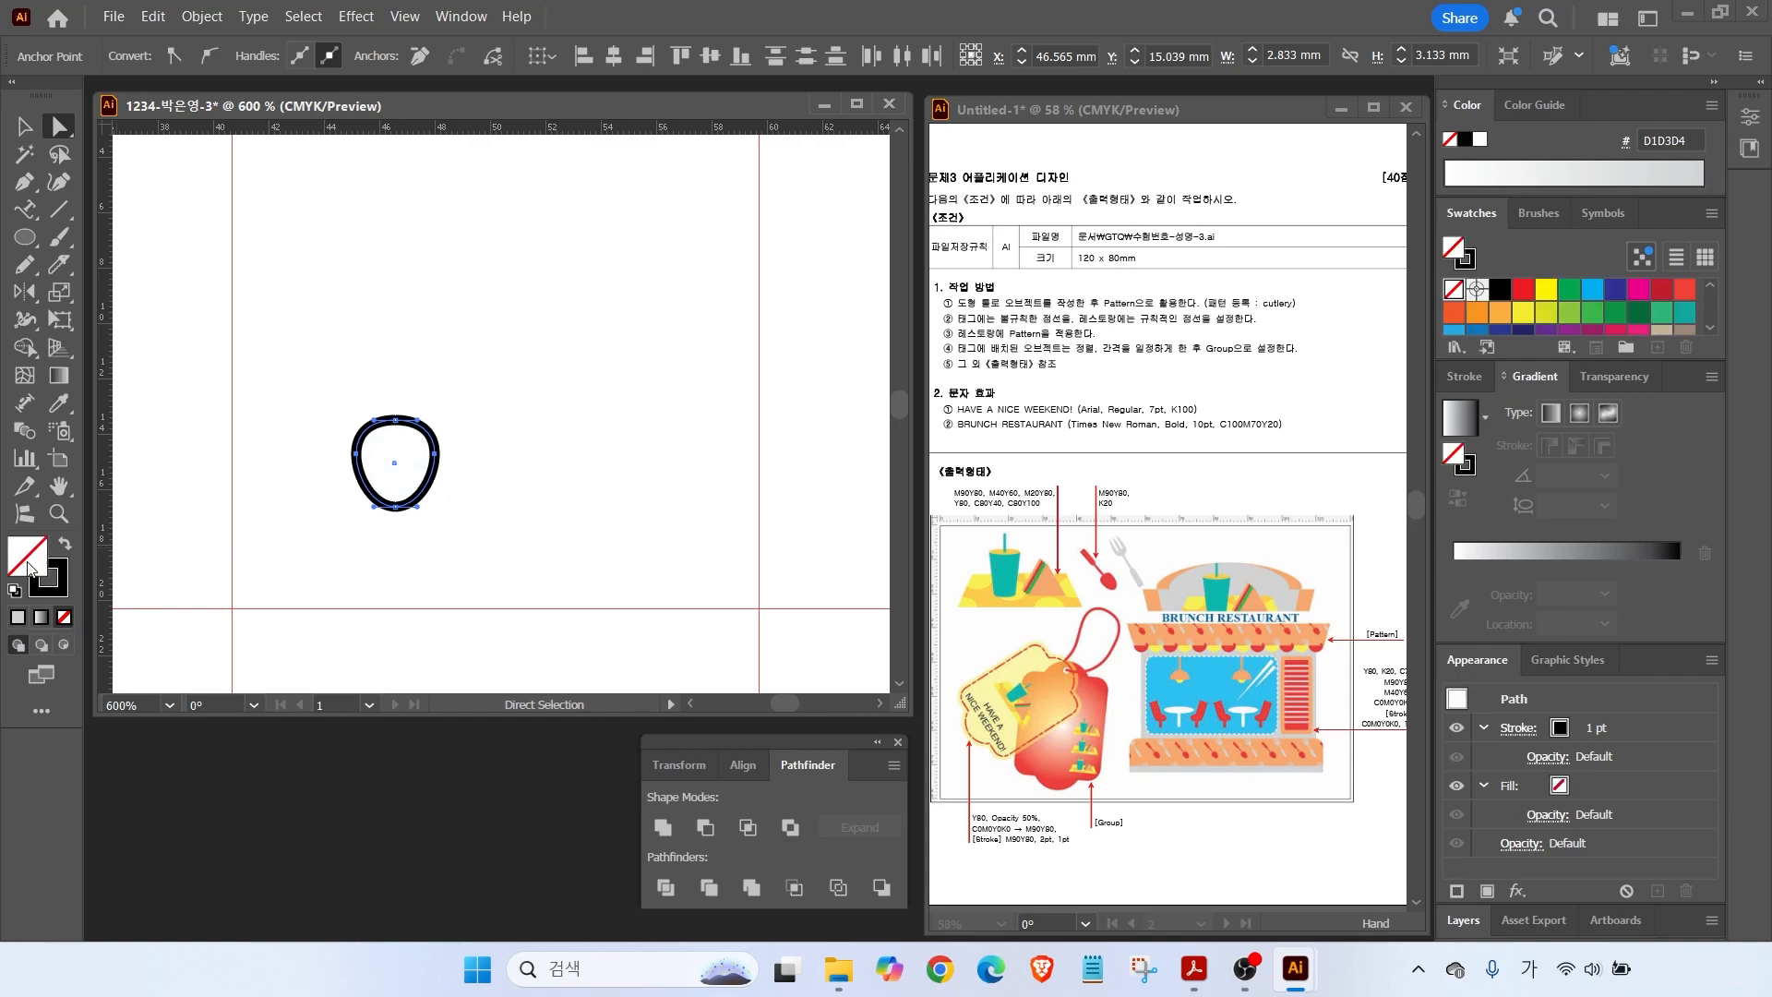
{"action": "key", "text": "shift+x"}
{"action": "left_click", "coordinate": [1499, 319]}
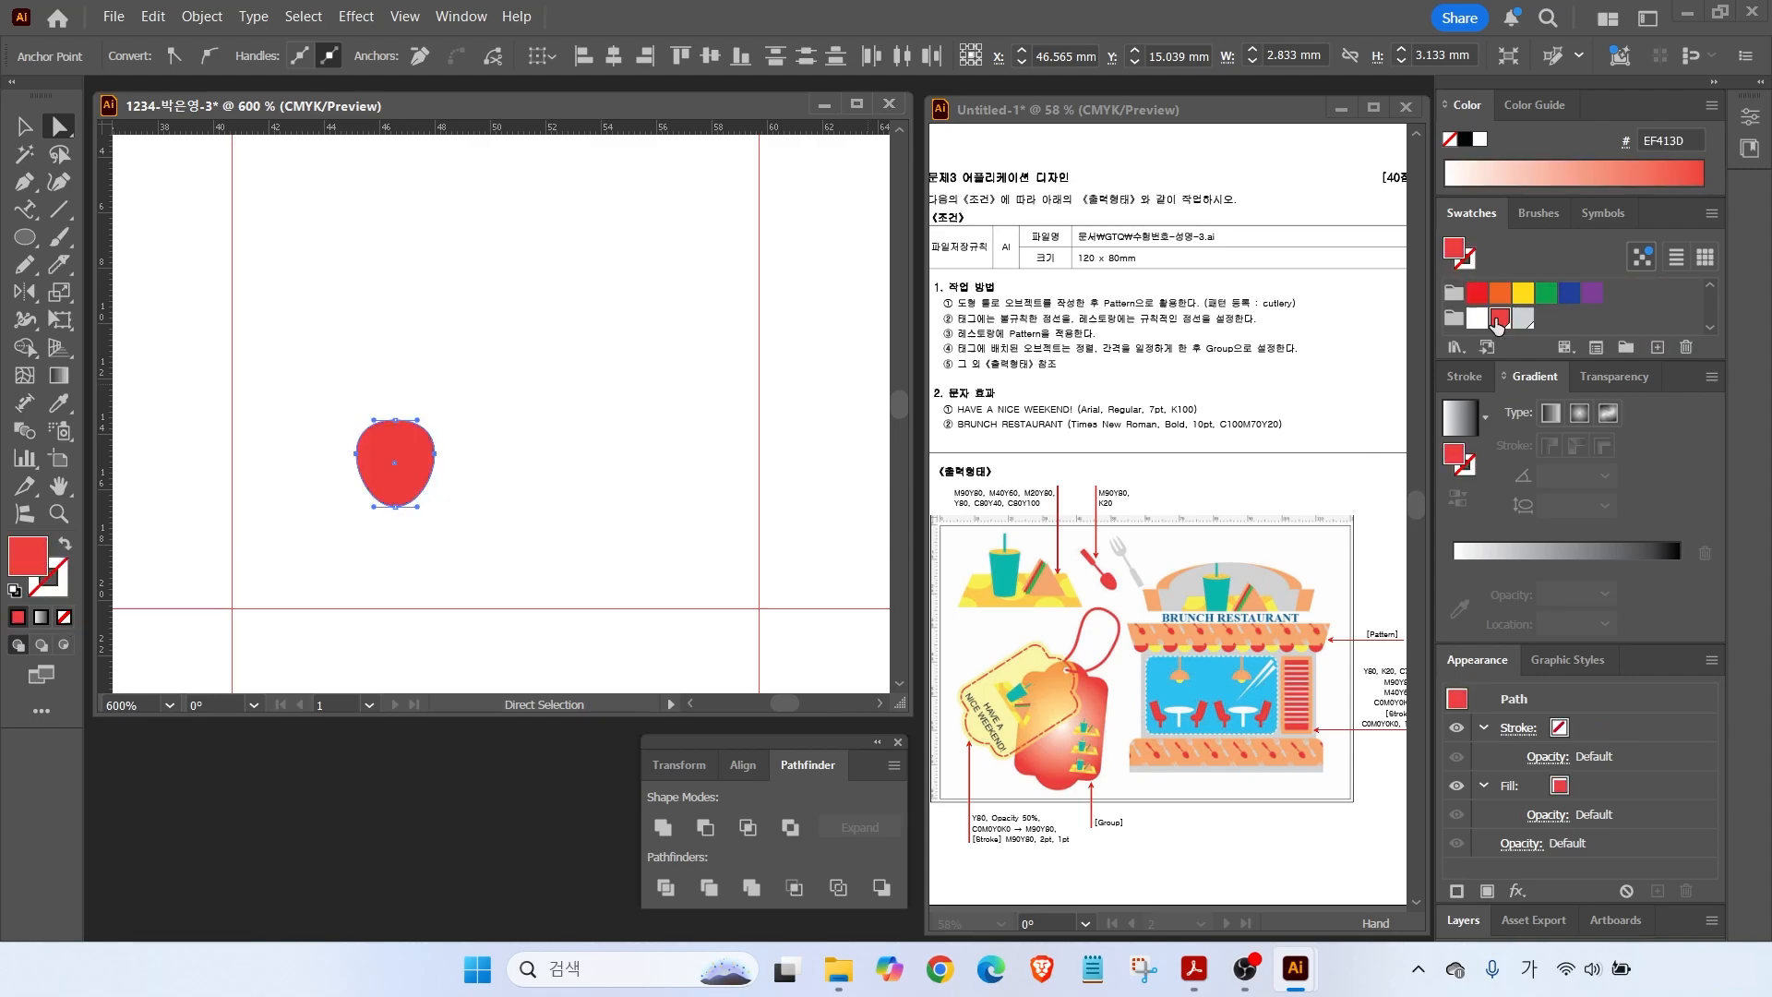
Draw the thin stem and wider handle rectangles and centre all spoon parts vertically.
{"action": "left_click_drag", "start_coordinate": [25, 237], "coordinate": [111, 240]}
{"action": "left_click_drag", "start_coordinate": [389, 277], "coordinate": [397, 443]}
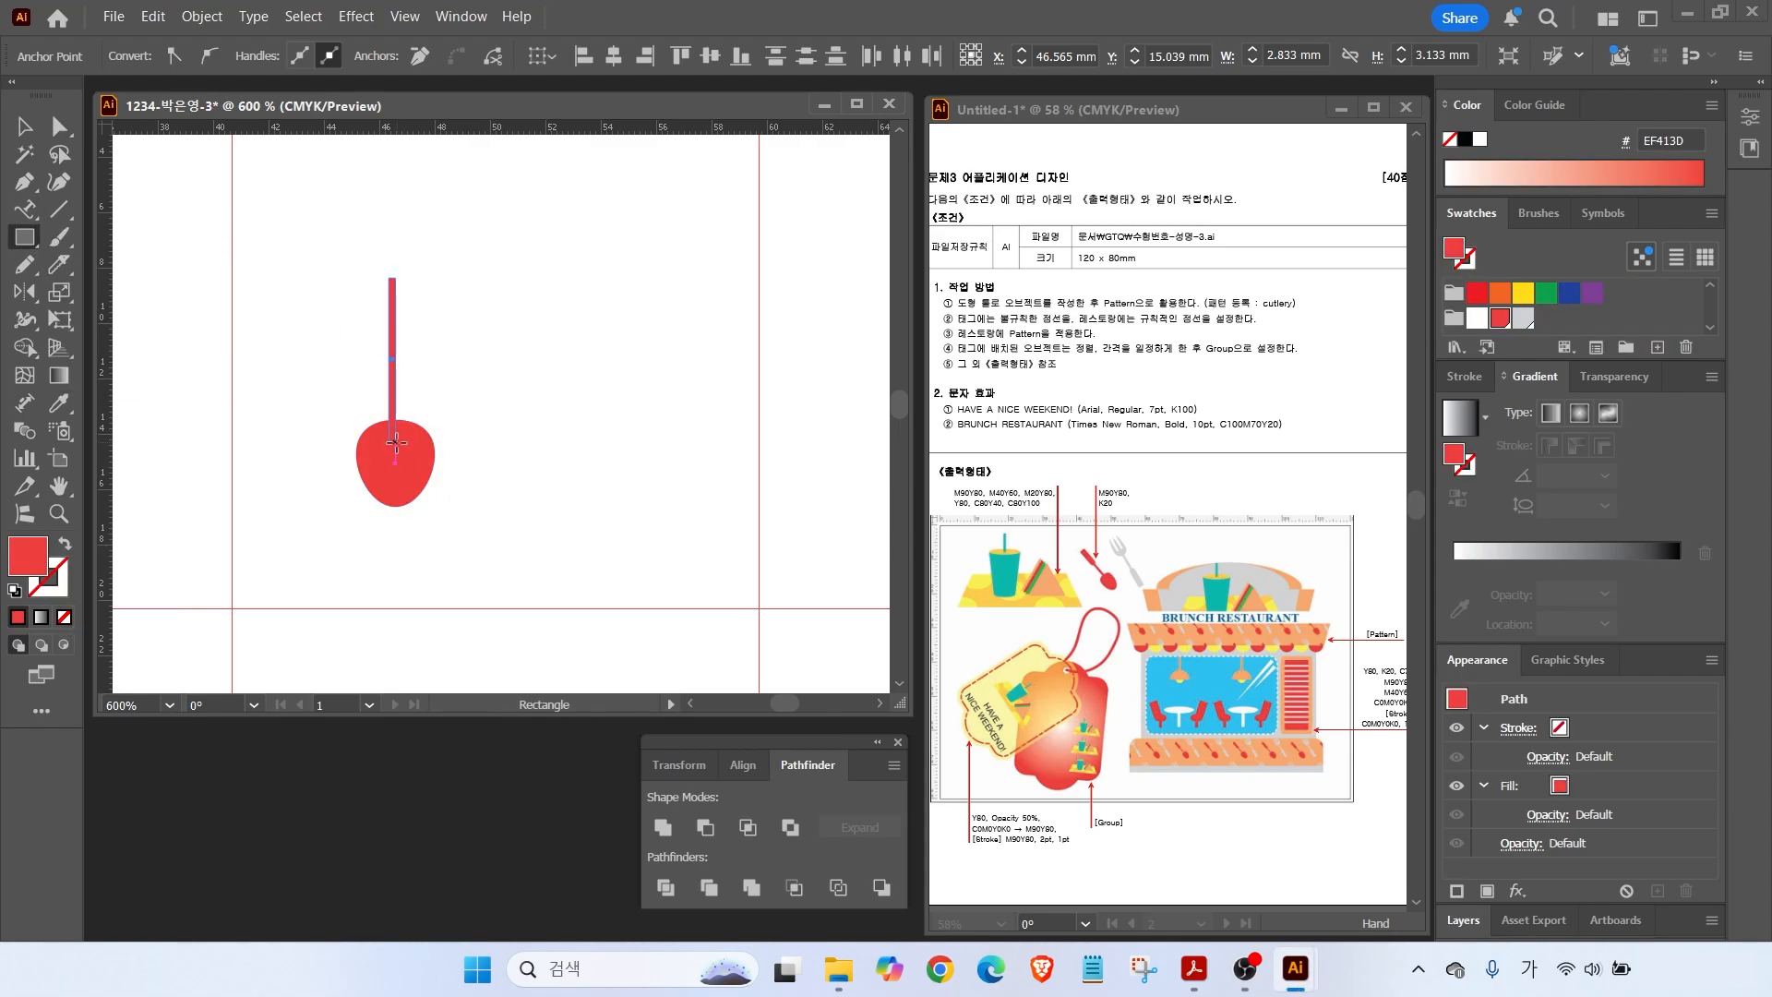
{"action": "mouse_move", "coordinate": [376, 253]}
{"action": "left_mouse_down"}
{"action": "mouse_move", "coordinate": [411, 358]}
{"action": "mouse_move", "coordinate": [376, 367]}
{"action": "mouse_move", "coordinate": [418, 388]}
{"action": "left_mouse_up"}
{"action": "scroll", "coordinate": [385, 348], "scroll_direction": "up", "scroll_amount": 3}
{"action": "key", "text": "v"}
{"action": "left_click", "coordinate": [403, 406]}
{"action": "scroll", "coordinate": [332, 397], "scroll_direction": "down", "scroll_amount": 3}
{"action": "key", "text": "ctrl+a"}
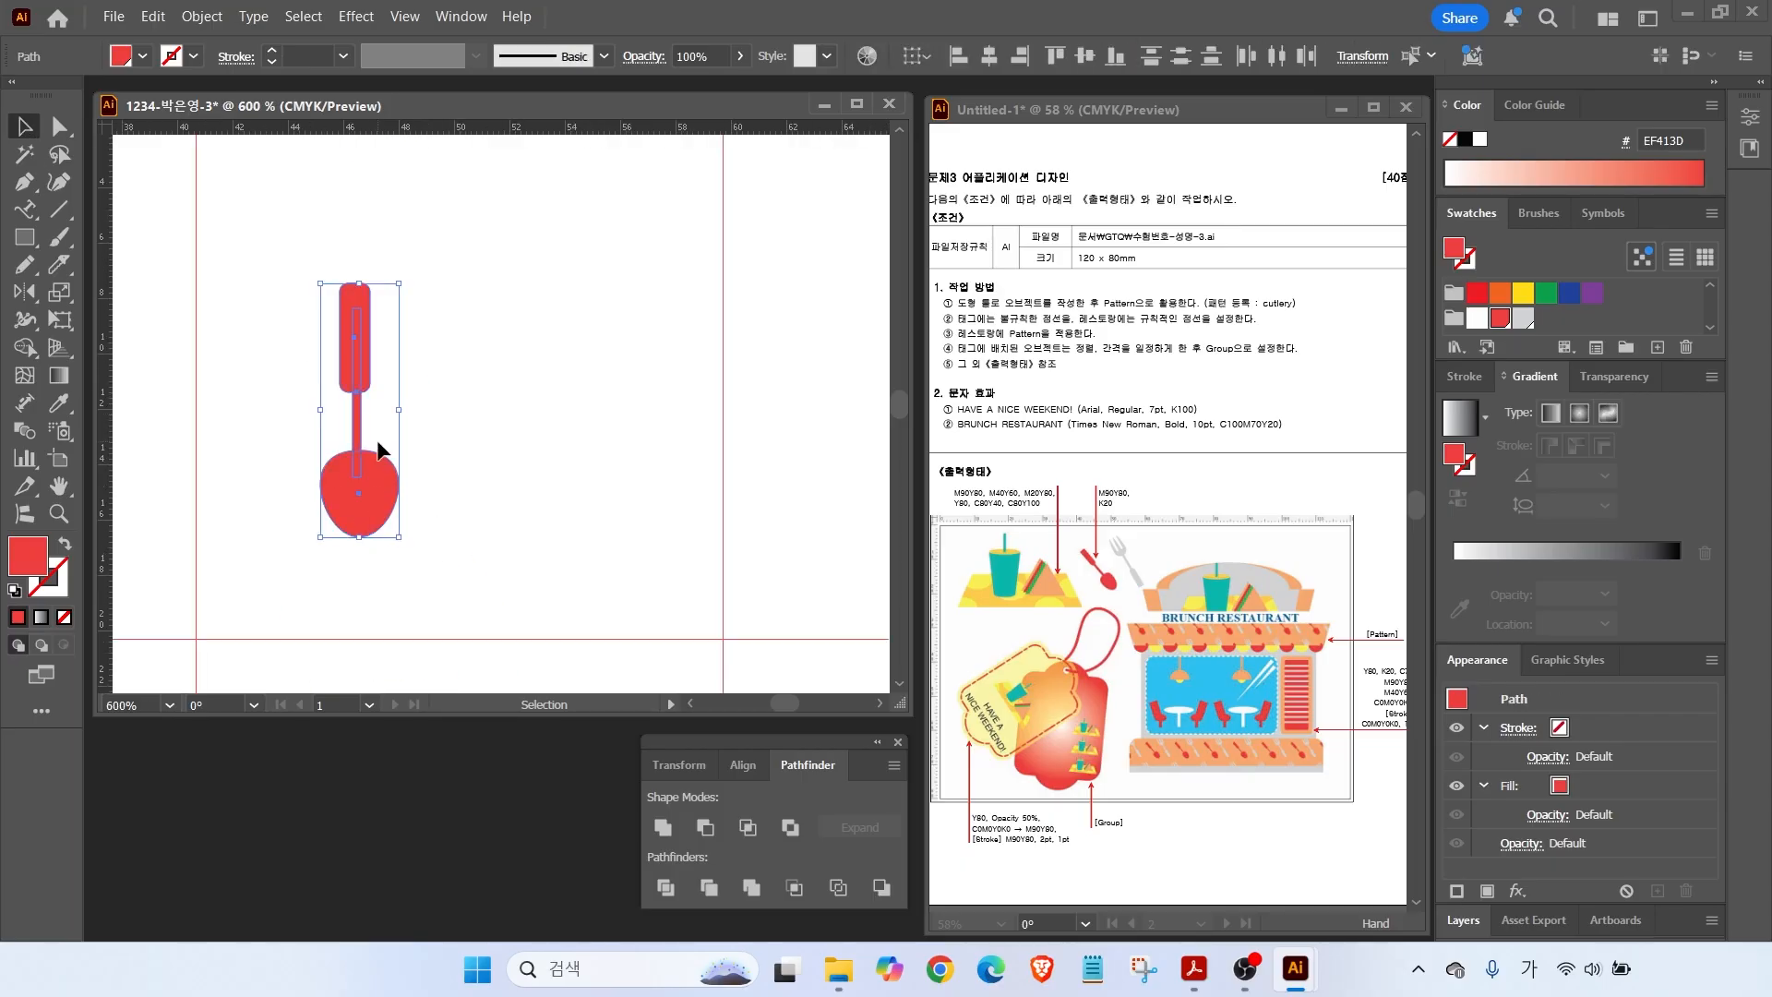
{"action": "left_click", "coordinate": [989, 57]}
Narrow the bowl, shorten the stem, and tilt the whole spoon counter-clockwise.
{"action": "left_click", "coordinate": [438, 388]}
{"action": "left_click", "coordinate": [377, 476]}
{"action": "left_click_drag", "start_coordinate": [397, 493], "coordinate": [389, 493]}
{"action": "left_click", "coordinate": [305, 294]}
{"action": "left_click", "coordinate": [367, 337]}
{"action": "left_click_drag", "start_coordinate": [358, 392], "coordinate": [357, 379]}
{"action": "left_click_drag", "start_coordinate": [270, 277], "coordinate": [402, 489]}
{"action": "left_click_drag", "start_coordinate": [396, 277], "coordinate": [280, 202]}
{"action": "left_click", "coordinate": [515, 489]}
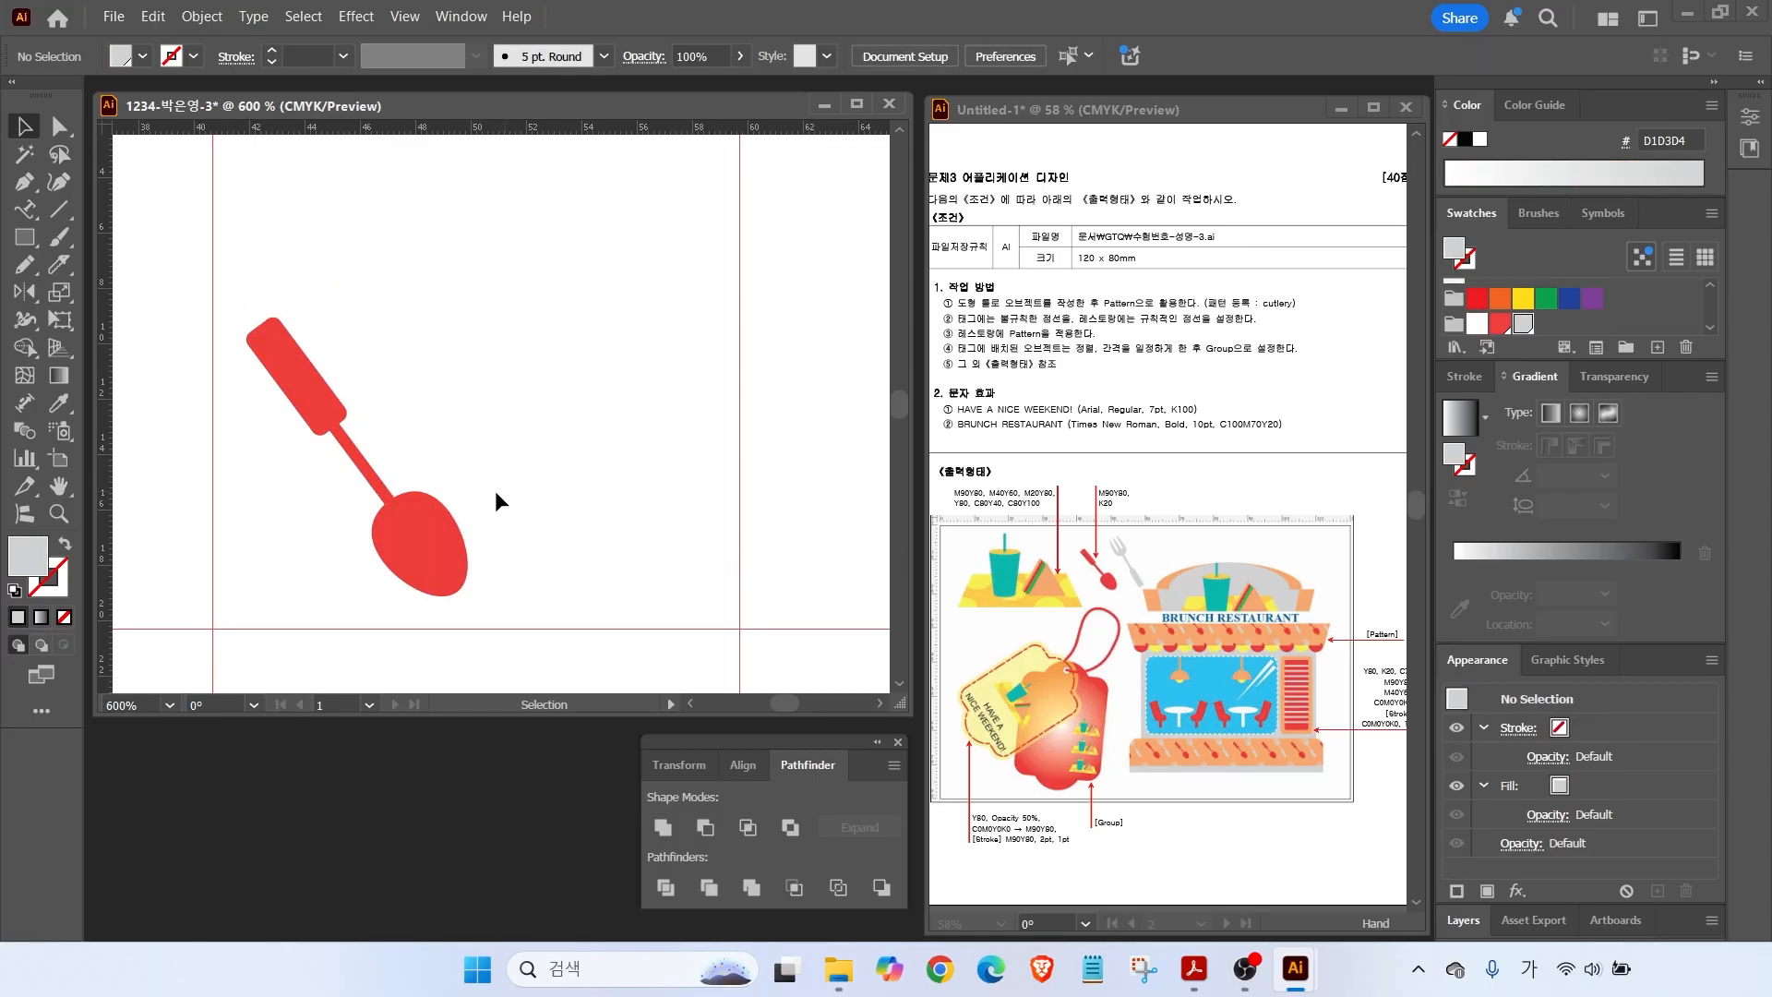
{"action": "left_click_drag", "start_coordinate": [227, 277], "coordinate": [633, 501]}
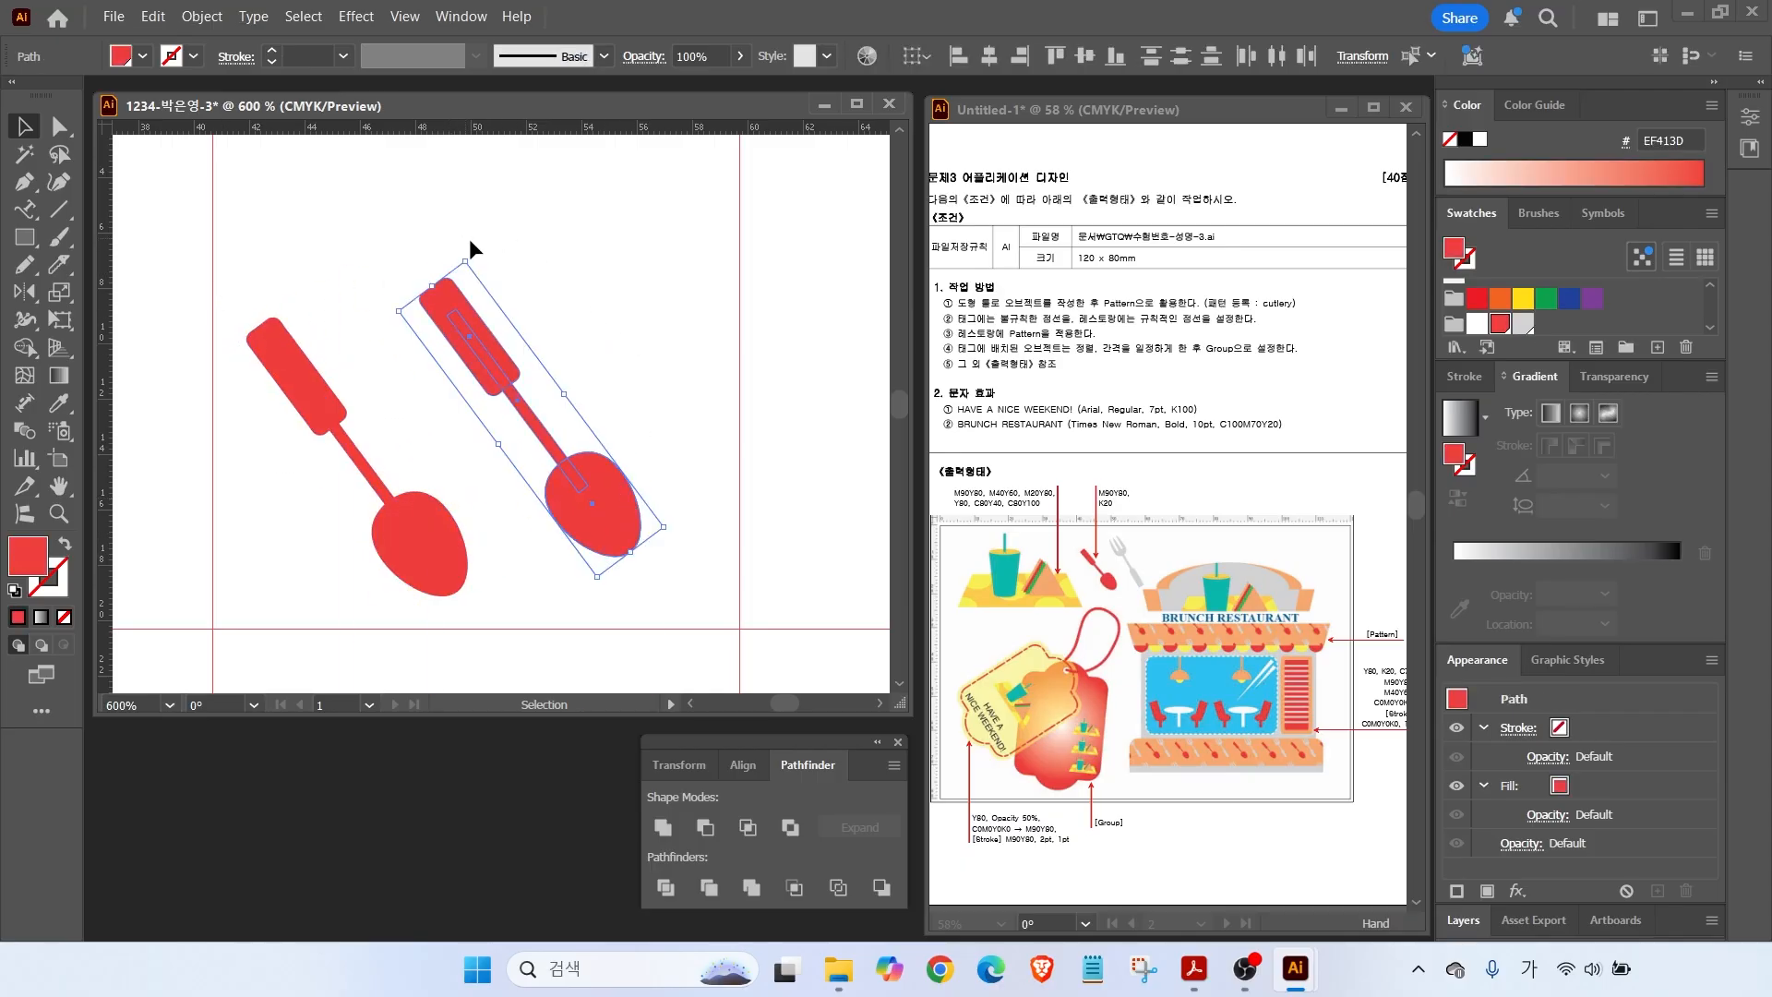
Colour the spoon copy light grey, stand it upright with the bowl on top, and shift it right.
{"action": "left_click", "coordinate": [1521, 324]}
{"action": "left_click_drag", "start_coordinate": [474, 251], "coordinate": [487, 573]}
{"action": "left_click_drag", "start_coordinate": [530, 404], "coordinate": [589, 415]}
{"action": "left_click", "coordinate": [679, 309]}
Select the grey bowl on its own and check its left anchor point.
{"action": "scroll", "coordinate": [615, 312], "scroll_direction": "up", "scroll_amount": 3}
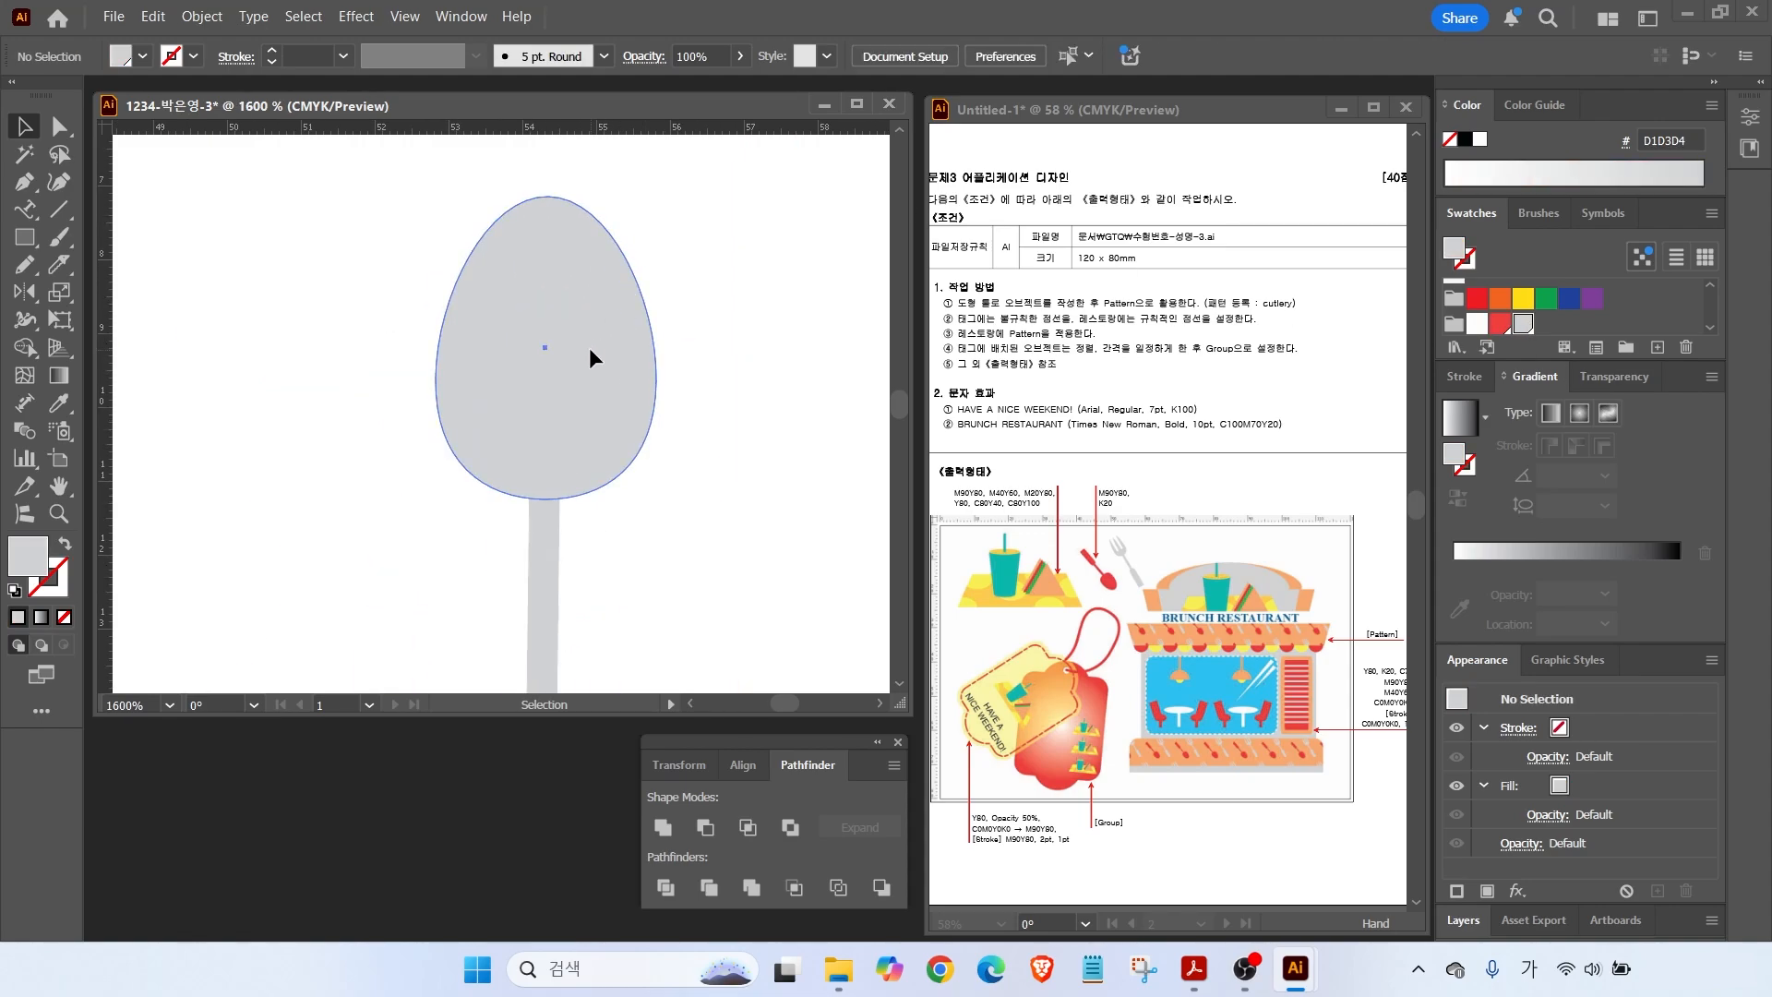
{"action": "left_click", "coordinate": [589, 349]}
{"action": "left_click", "coordinate": [59, 127]}
{"action": "left_click", "coordinate": [435, 378]}
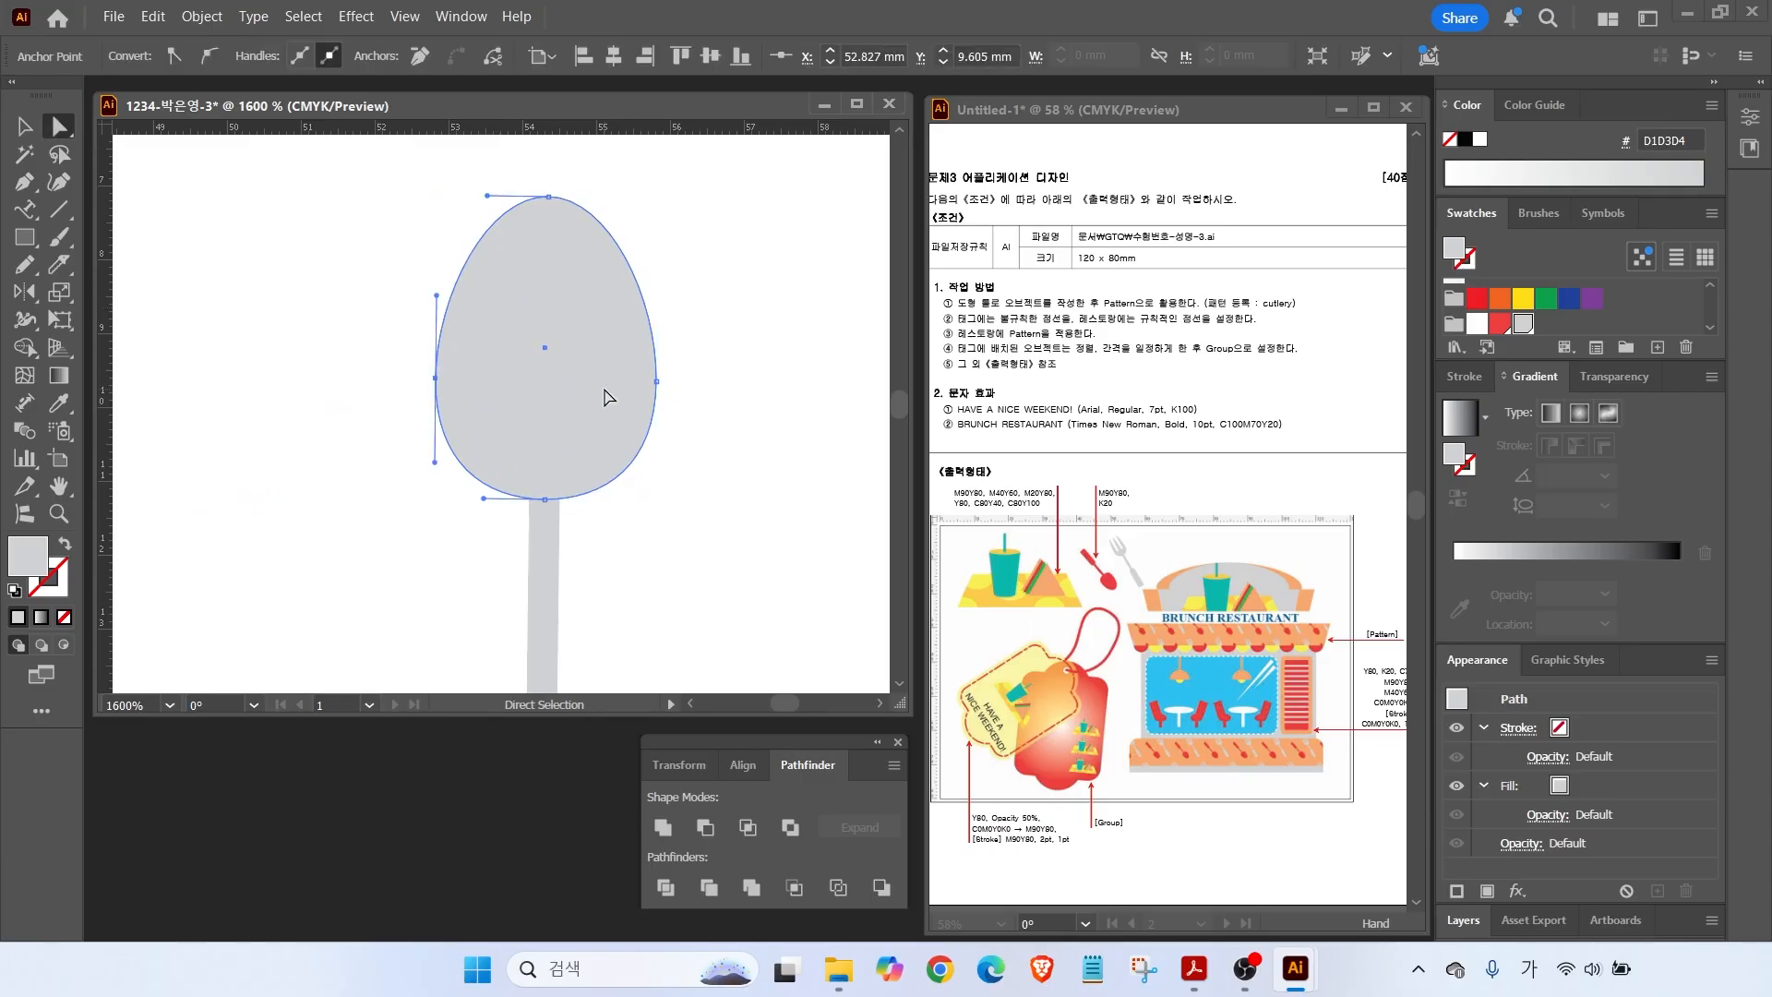
{"action": "left_click", "coordinate": [417, 209]}
Draw a thin red rounded bar over the grey bowl and duplicate it to the right.
{"action": "left_click", "coordinate": [25, 237]}
{"action": "left_click", "coordinate": [102, 262]}
{"action": "left_click_drag", "start_coordinate": [497, 178], "coordinate": [531, 414]}
{"action": "left_click", "coordinate": [1497, 323]}
{"action": "key", "text": "v"}
{"action": "left_click_drag", "start_coordinate": [514, 314], "coordinate": [579, 316]}
Move both red bars to the bowl's top and cut them out to form fork tines.
{"action": "left_click", "coordinate": [473, 253]}
{"action": "key", "text": "a"}
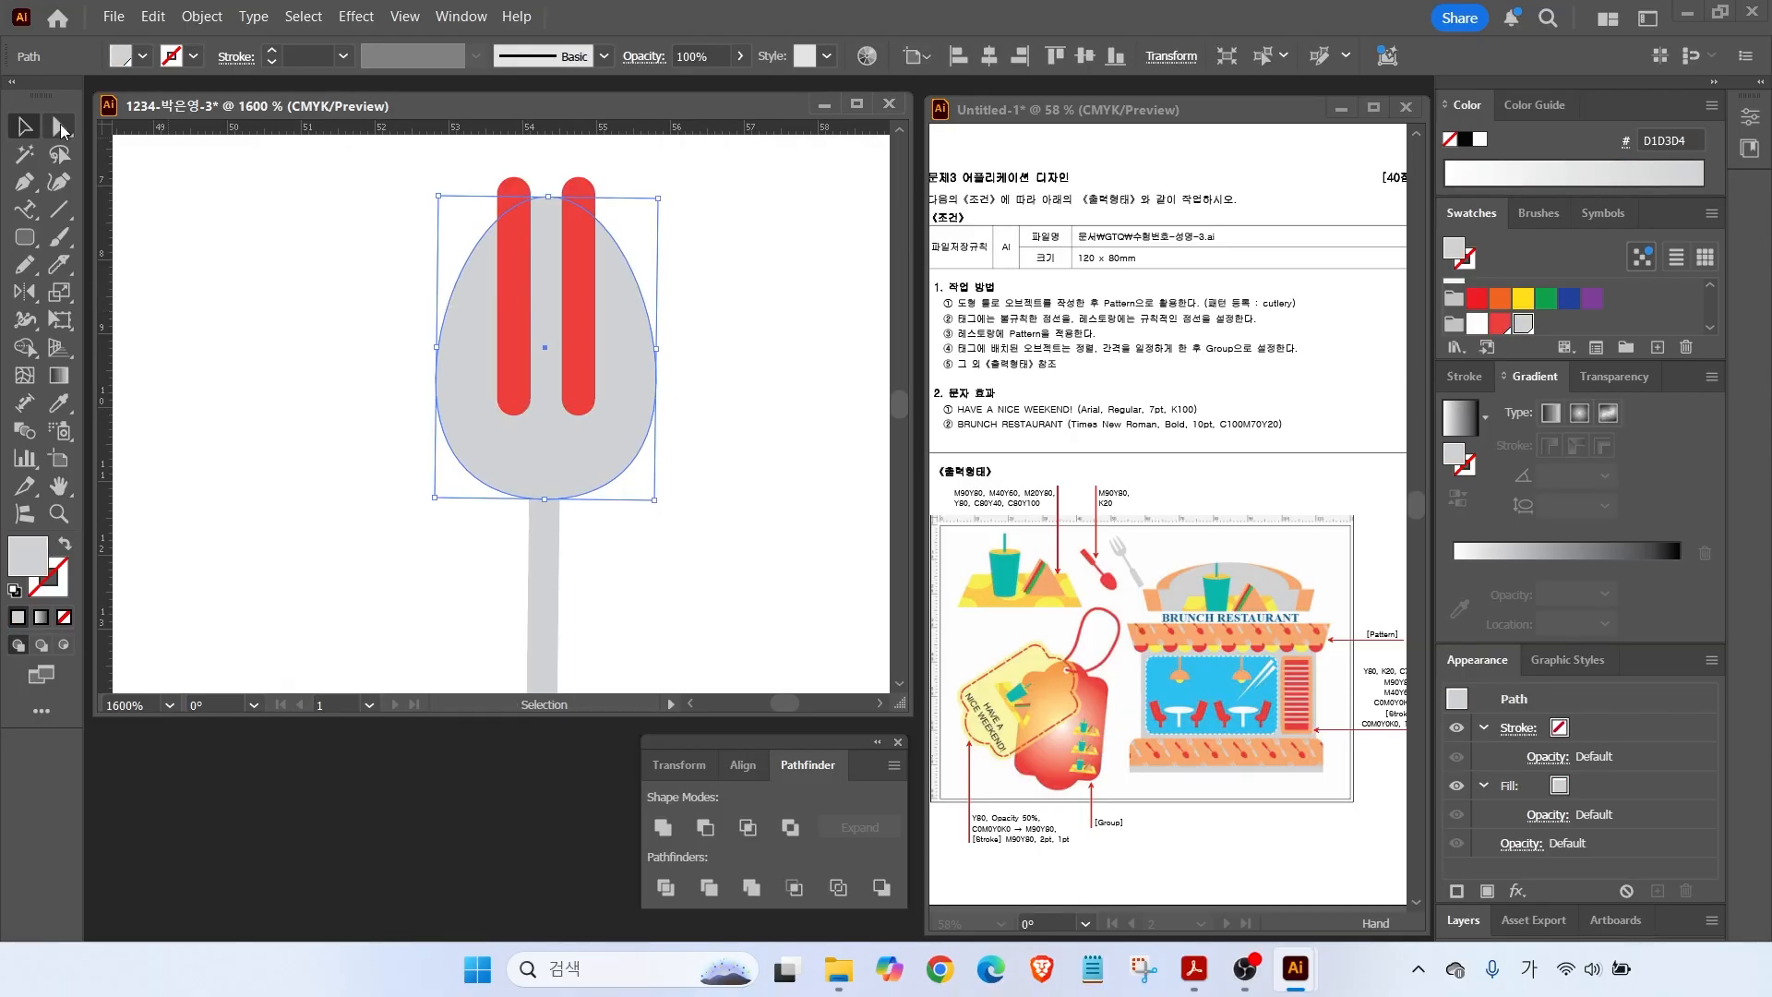
{"action": "key", "text": "v"}
{"action": "left_click", "coordinate": [463, 192]}
{"action": "left_click", "coordinate": [511, 306]}
{"action": "left_click", "coordinate": [571, 347], "text": "shift"}
{"action": "left_click_drag", "start_coordinate": [571, 347], "coordinate": [573, 328]}
{"action": "left_click_drag", "start_coordinate": [417, 172], "coordinate": [620, 229]}
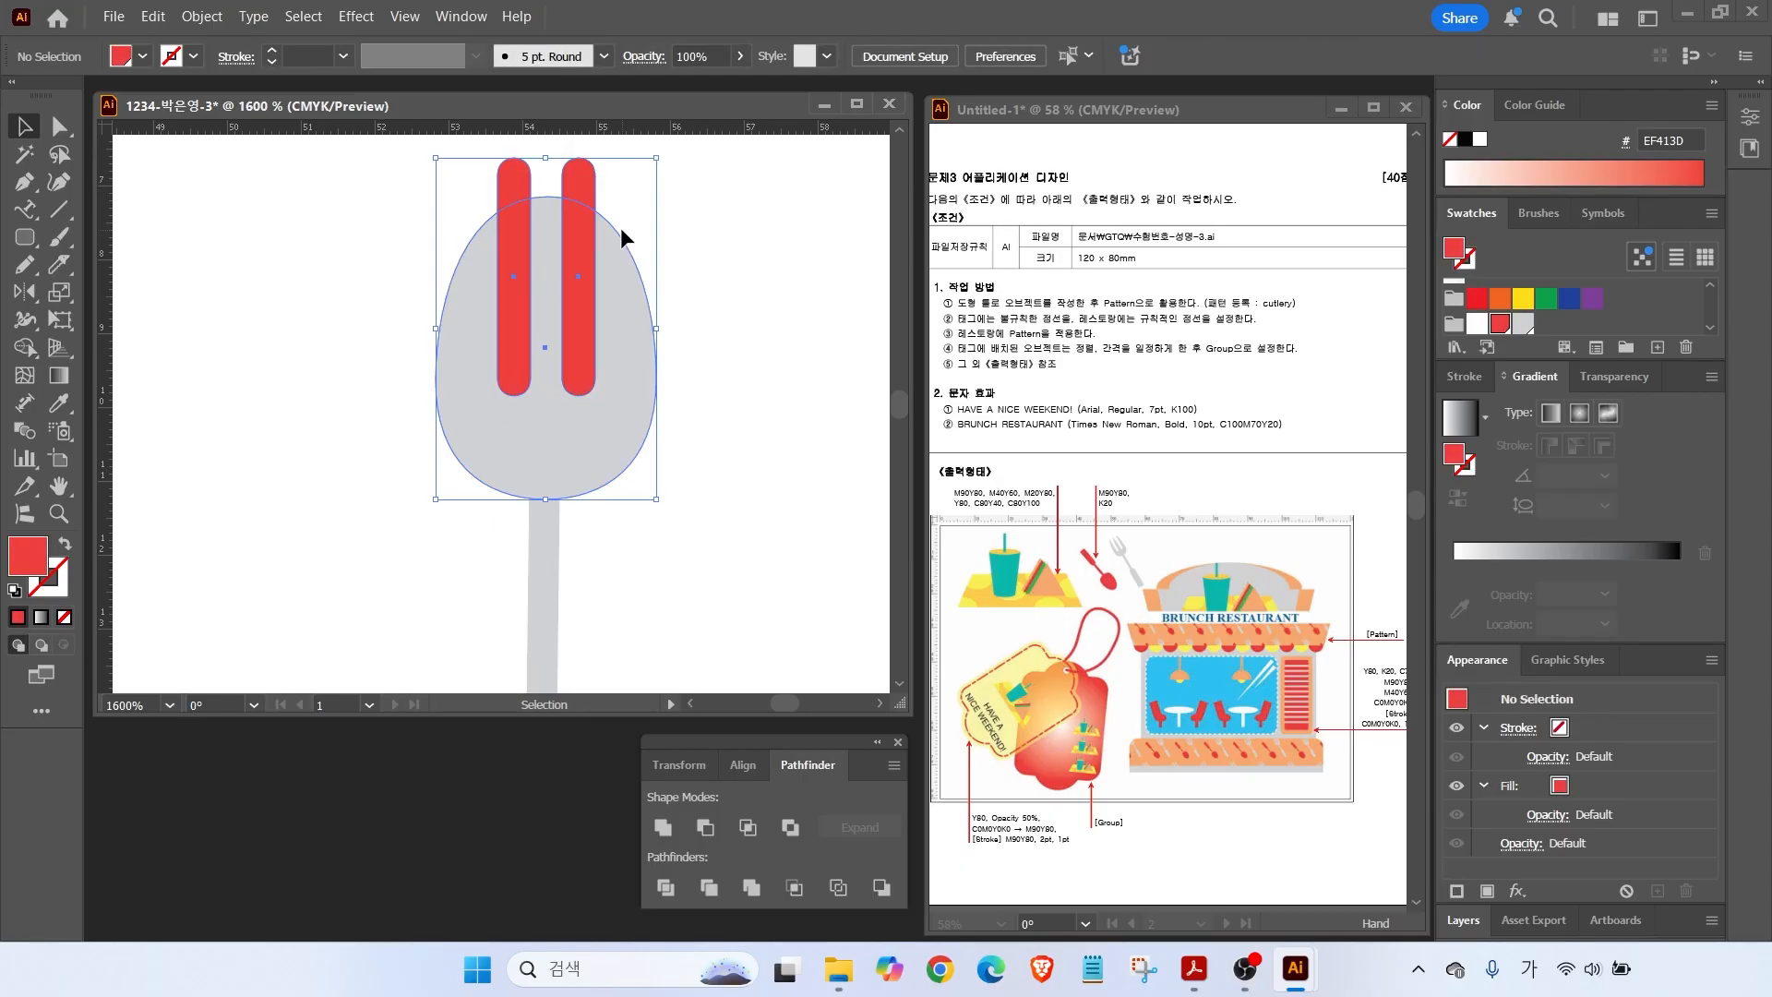
{"action": "left_click", "coordinate": [705, 829]}
{"action": "left_click", "coordinate": [338, 245]}
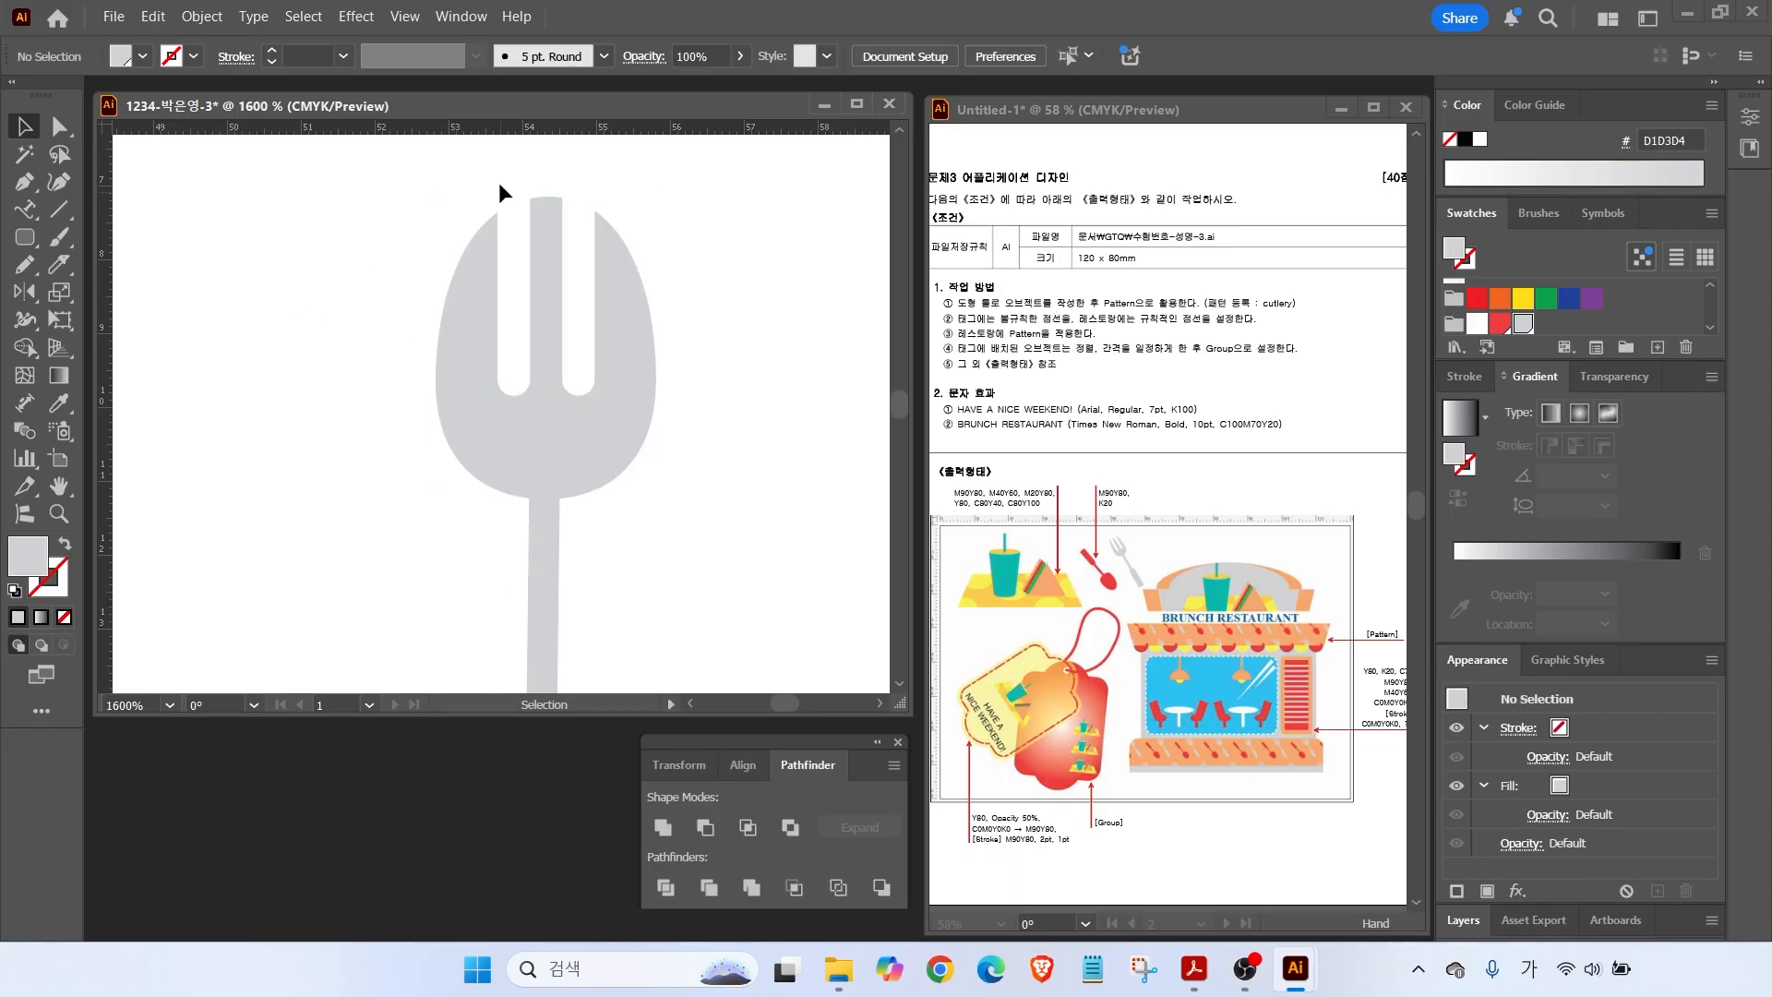
Shorten the fork's middle prong by lowering its top anchors and rounding its tip.
{"action": "left_click", "coordinate": [59, 127]}
{"action": "left_click", "coordinate": [487, 240]}
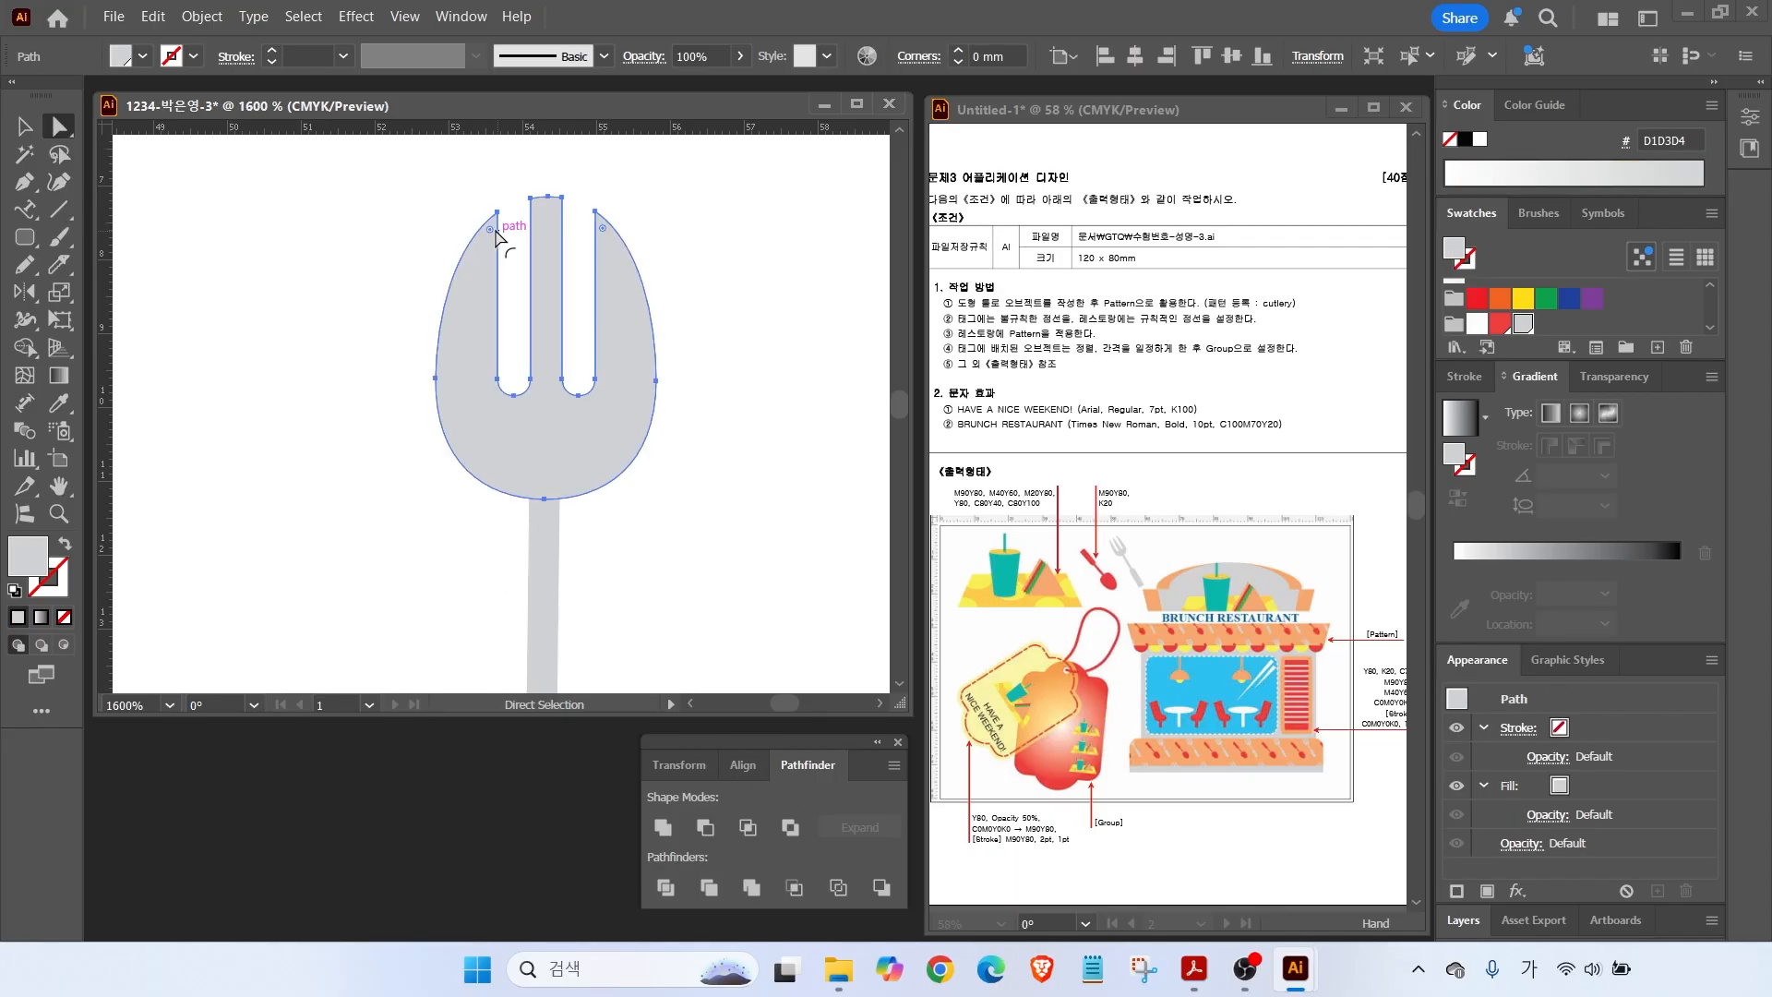
{"action": "left_click_drag", "start_coordinate": [515, 175], "coordinate": [563, 218]}
{"action": "left_click", "coordinate": [525, 229]}
{"action": "left_click", "coordinate": [544, 221]}
{"action": "scroll", "coordinate": [550, 222], "scroll_direction": "up", "scroll_amount": 3}
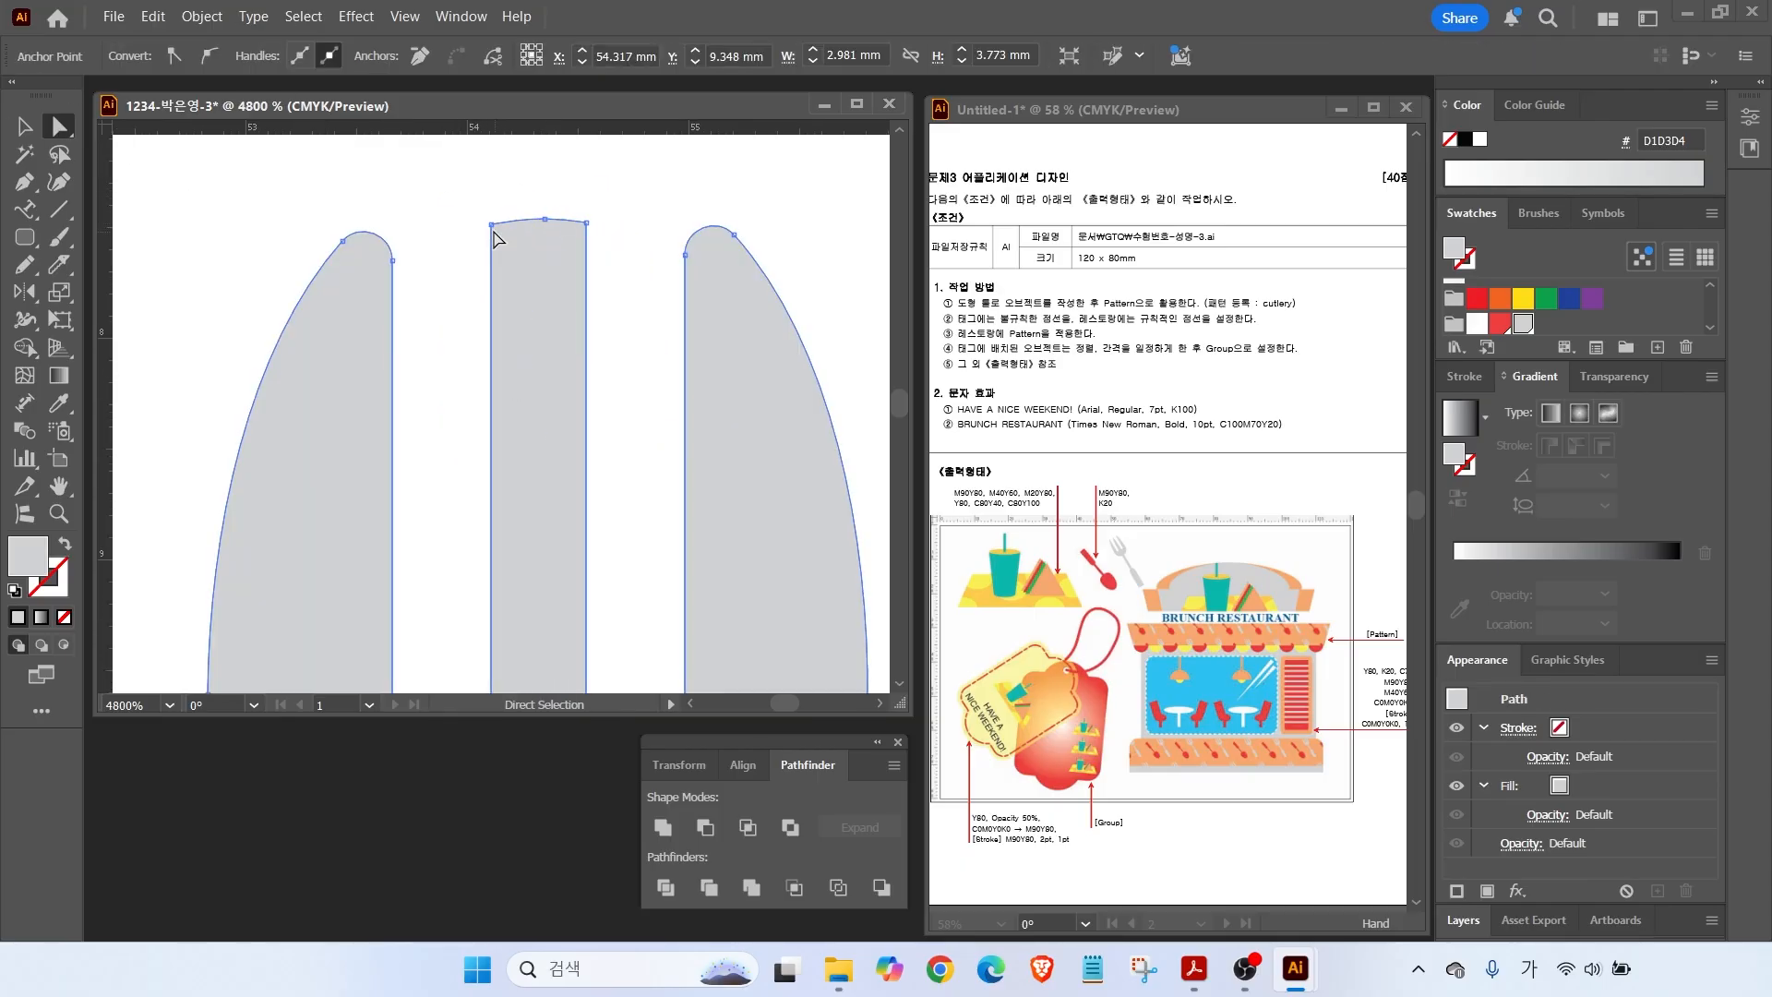
{"action": "left_click_drag", "start_coordinate": [491, 225], "coordinate": [491, 261]}
{"action": "left_click_drag", "start_coordinate": [586, 223], "coordinate": [491, 243]}
{"action": "left_click", "coordinate": [491, 261]}
{"action": "left_click", "coordinate": [545, 219]}
{"action": "scroll", "coordinate": [410, 364], "scroll_direction": "down", "scroll_amount": 3}
{"action": "scroll", "coordinate": [411, 482], "scroll_direction": "down", "scroll_amount": 4}
Rotate the fork counterclockwise, then enlarge and reposition it together with the spoon.
{"action": "left_click", "coordinate": [25, 126]}
{"action": "left_click", "coordinate": [530, 340]}
{"action": "left_click_drag", "start_coordinate": [430, 353], "coordinate": [517, 536]}
{"action": "left_click_drag", "start_coordinate": [513, 357], "coordinate": [464, 351]}
{"action": "left_click_drag", "start_coordinate": [255, 343], "coordinate": [535, 517]}
{"action": "left_click_drag", "start_coordinate": [523, 366], "coordinate": [561, 321]}
{"action": "left_click_drag", "start_coordinate": [535, 518], "coordinate": [523, 526]}
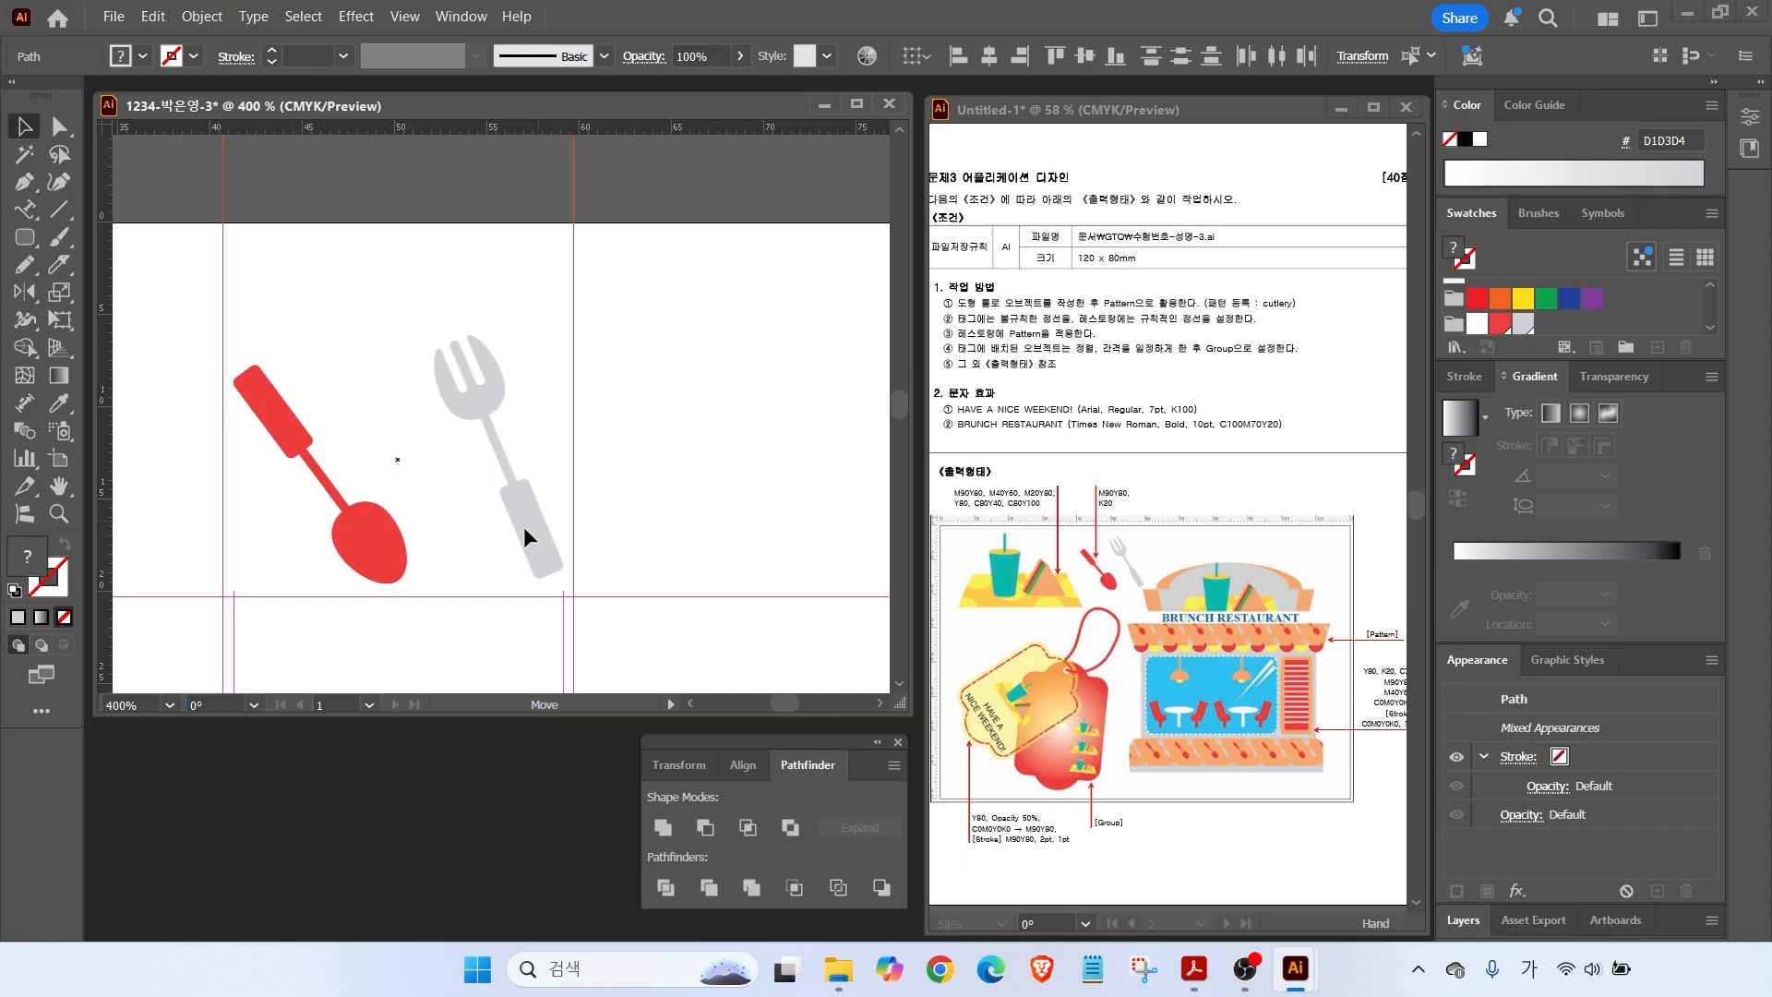
Fine-tune the fork's size and position beside the spoon with the whole artboard in view.
{"action": "double_click", "coordinate": [60, 486]}
{"action": "left_click", "coordinate": [25, 126]}
{"action": "left_click", "coordinate": [657, 352]}
{"action": "left_click_drag", "start_coordinate": [445, 277], "coordinate": [446, 280]}
{"action": "left_click", "coordinate": [495, 269], "text": "shift"}
{"action": "left_click", "coordinate": [497, 266]}
{"action": "left_click", "coordinate": [489, 266]}
{"action": "mouse_move", "coordinate": [452, 201]}
{"action": "left_mouse_down"}
{"action": "mouse_move", "coordinate": [439, 182]}
{"action": "mouse_move", "coordinate": [441, 210]}
{"action": "mouse_move", "coordinate": [478, 196]}
{"action": "left_mouse_up"}
{"action": "left_click_drag", "start_coordinate": [372, 247], "coordinate": [469, 269]}
{"action": "left_click_drag", "start_coordinate": [464, 266], "coordinate": [468, 266]}
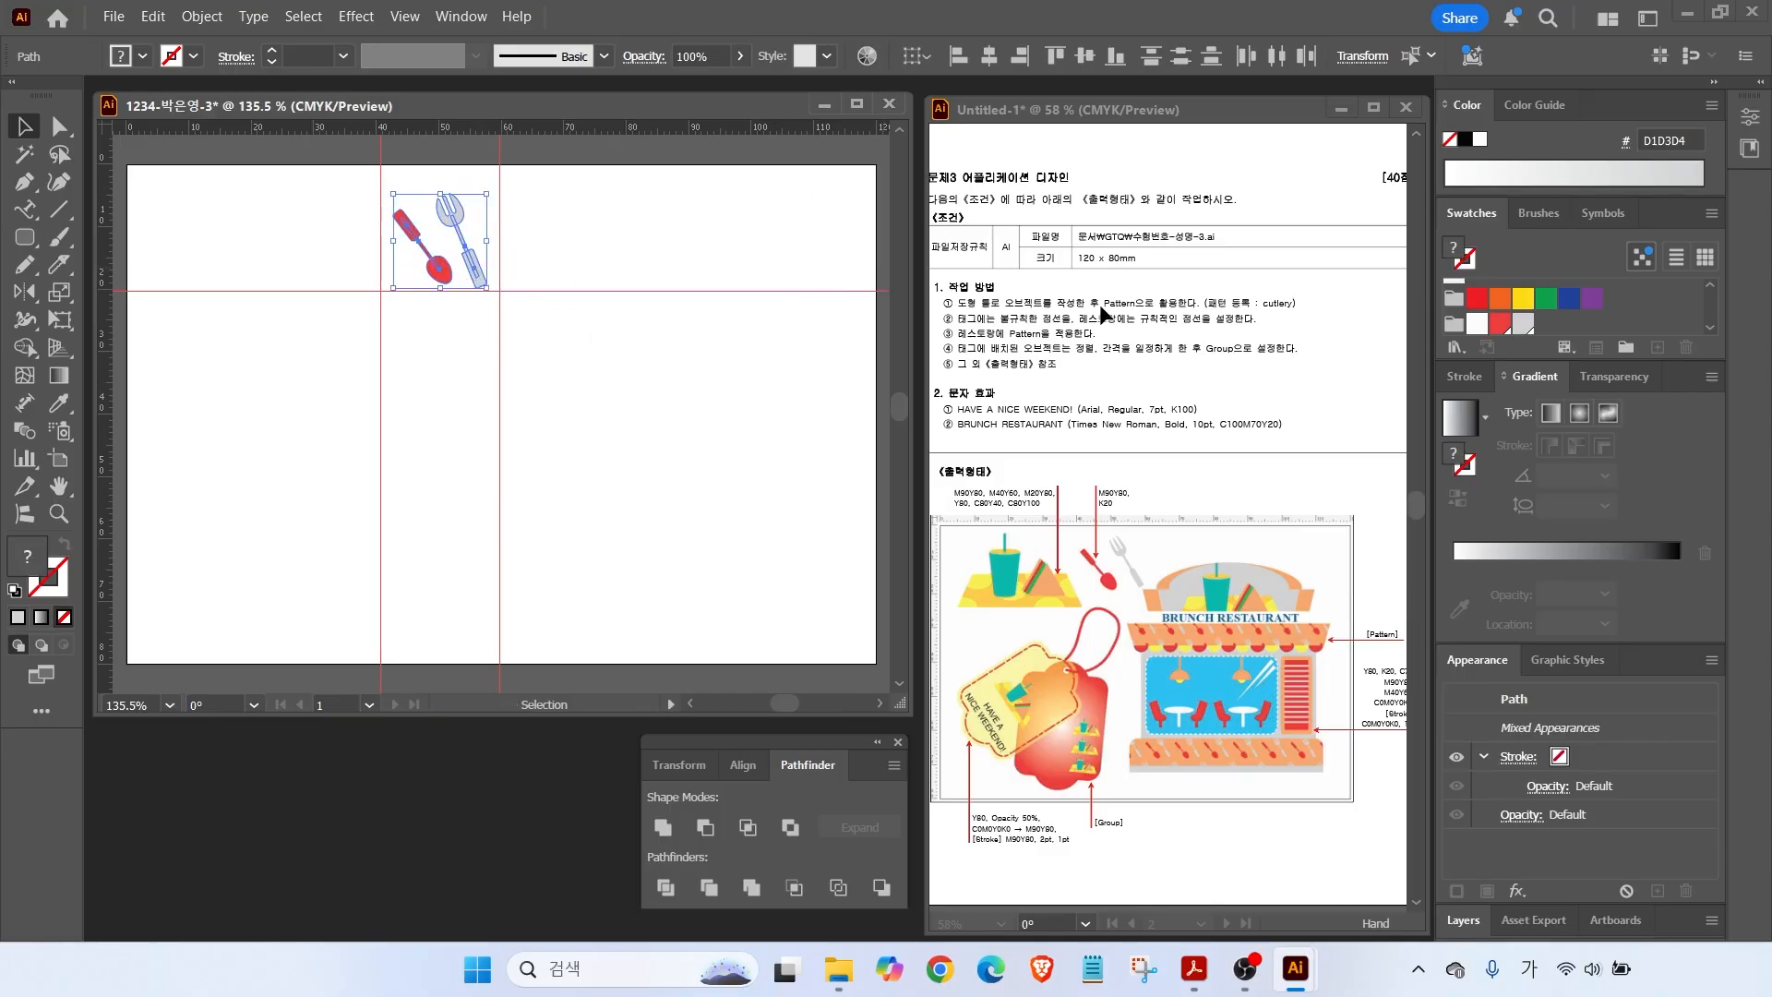
Make a pattern from the spoon and fork, name it 'cutlery', and finish pattern editing.
{"action": "left_click_drag", "start_coordinate": [1197, 292], "coordinate": [1268, 265]}
{"action": "left_click", "coordinate": [200, 17]}
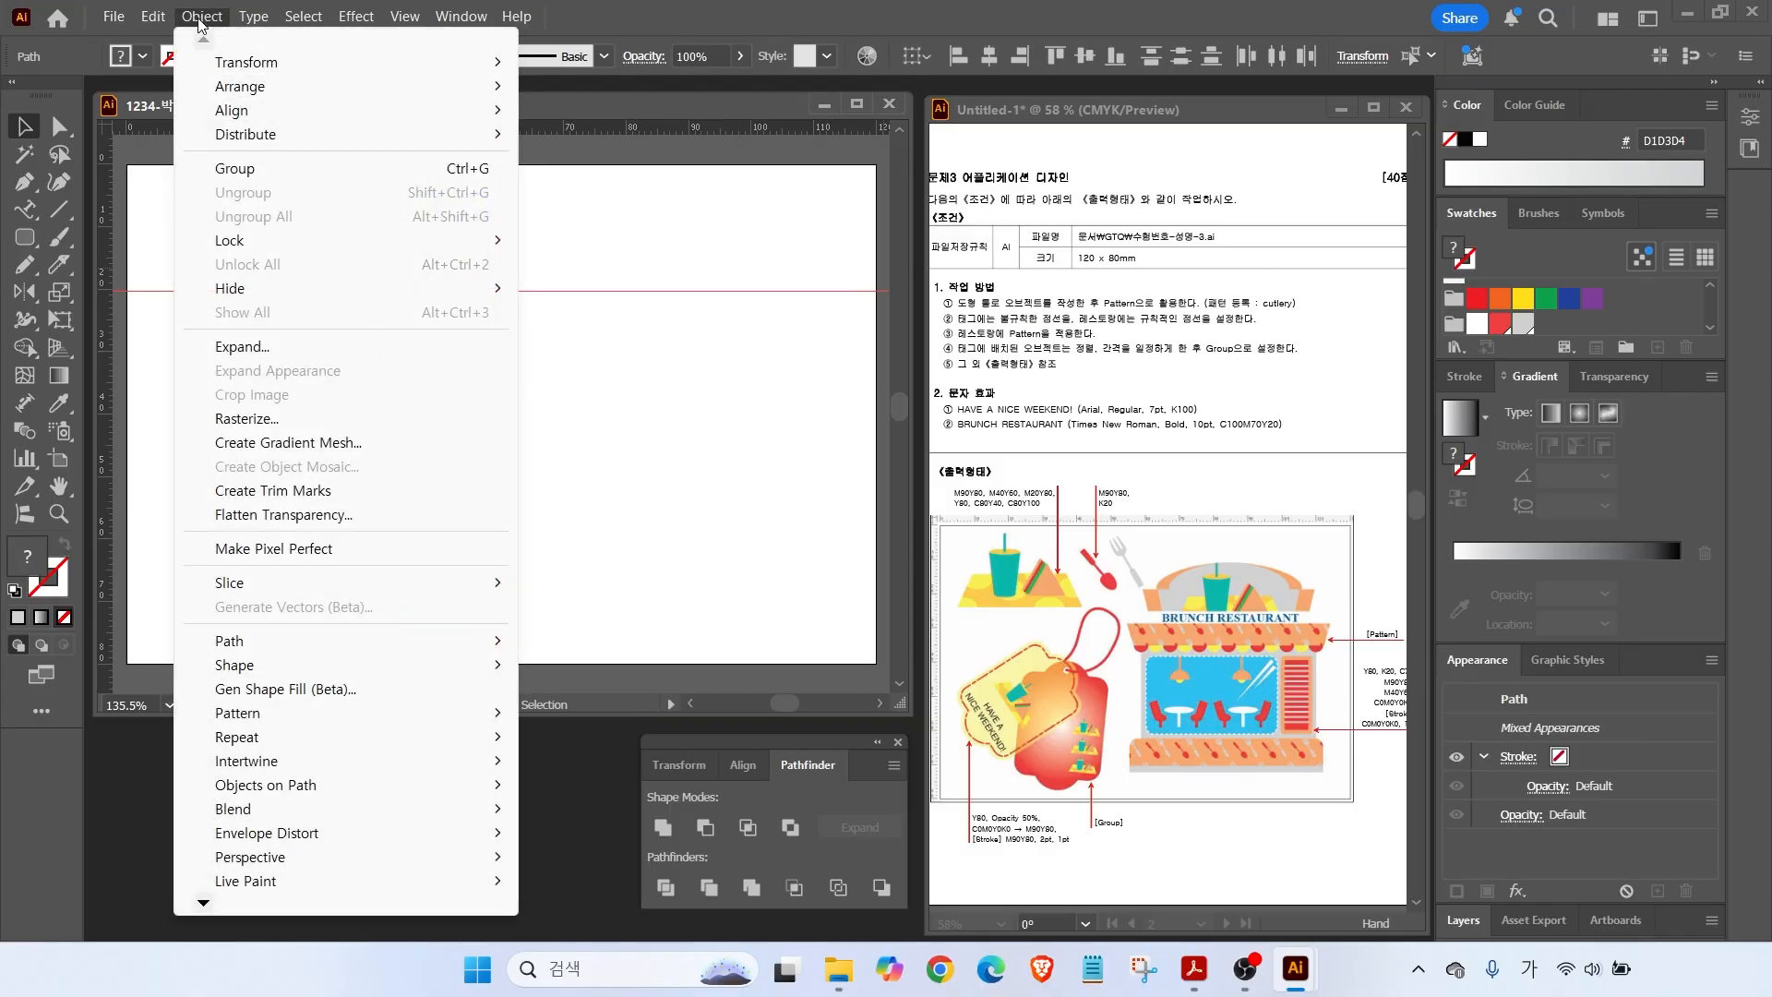
{"action": "mouse_move", "coordinate": [250, 717]}
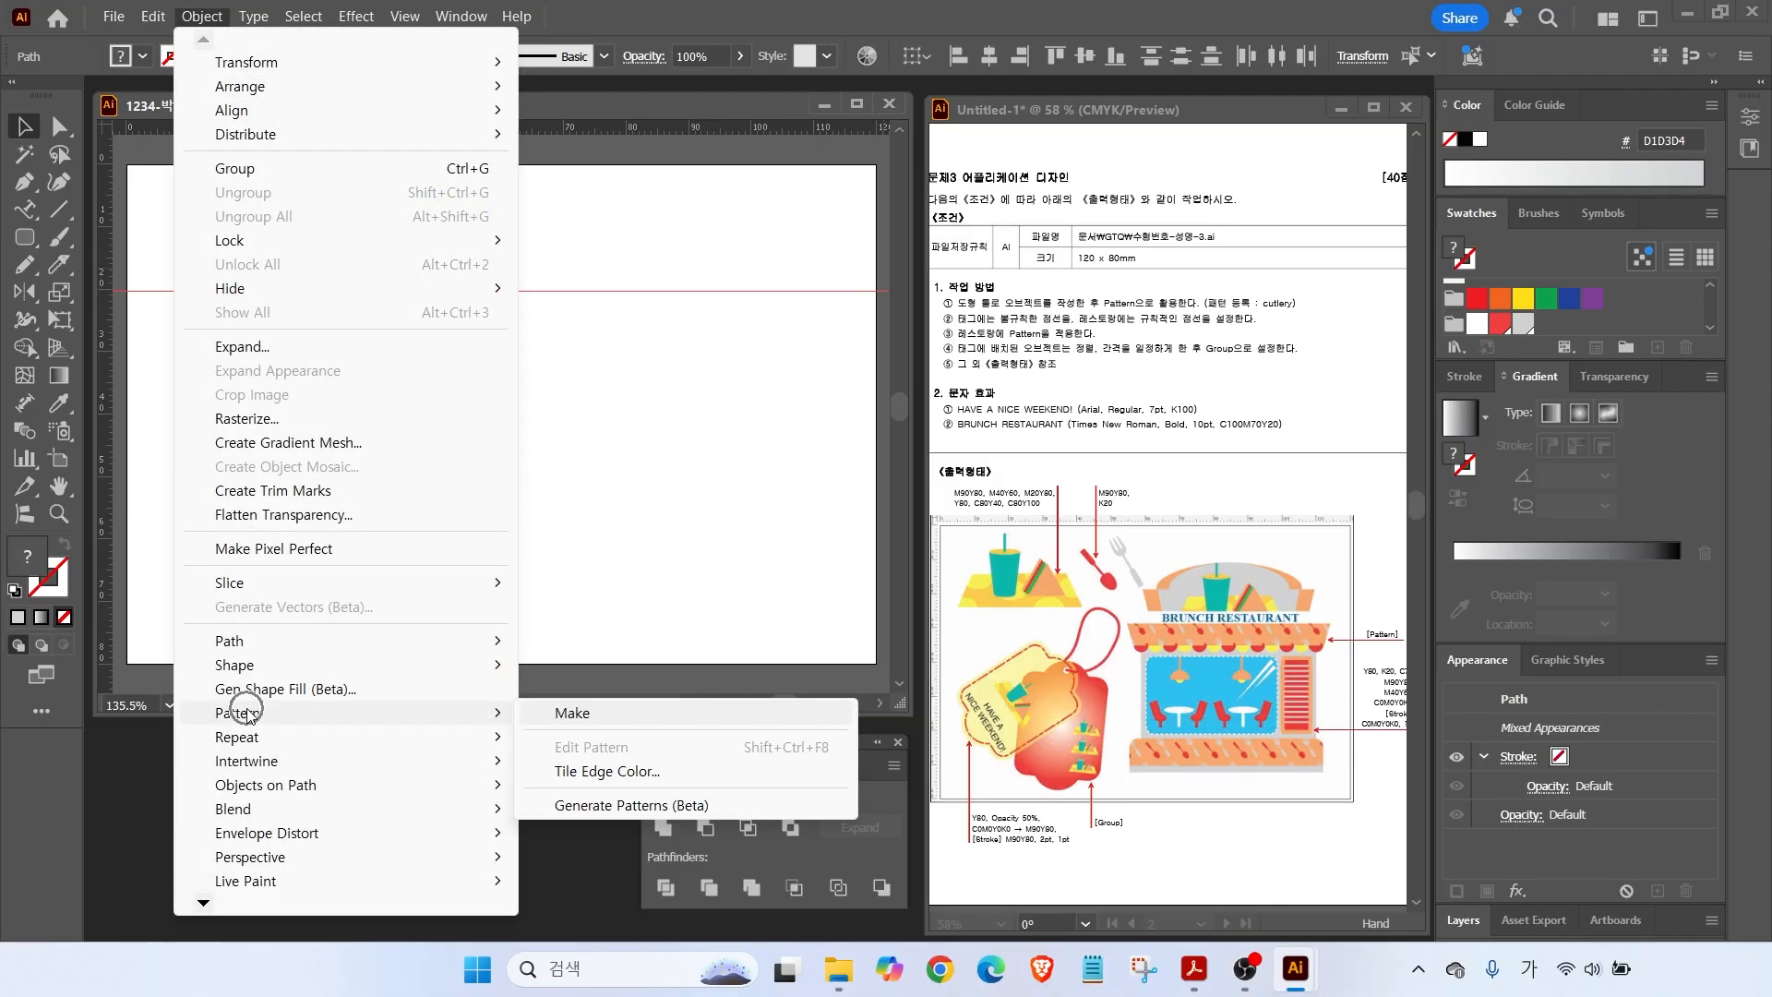
{"action": "left_click", "coordinate": [562, 711]}
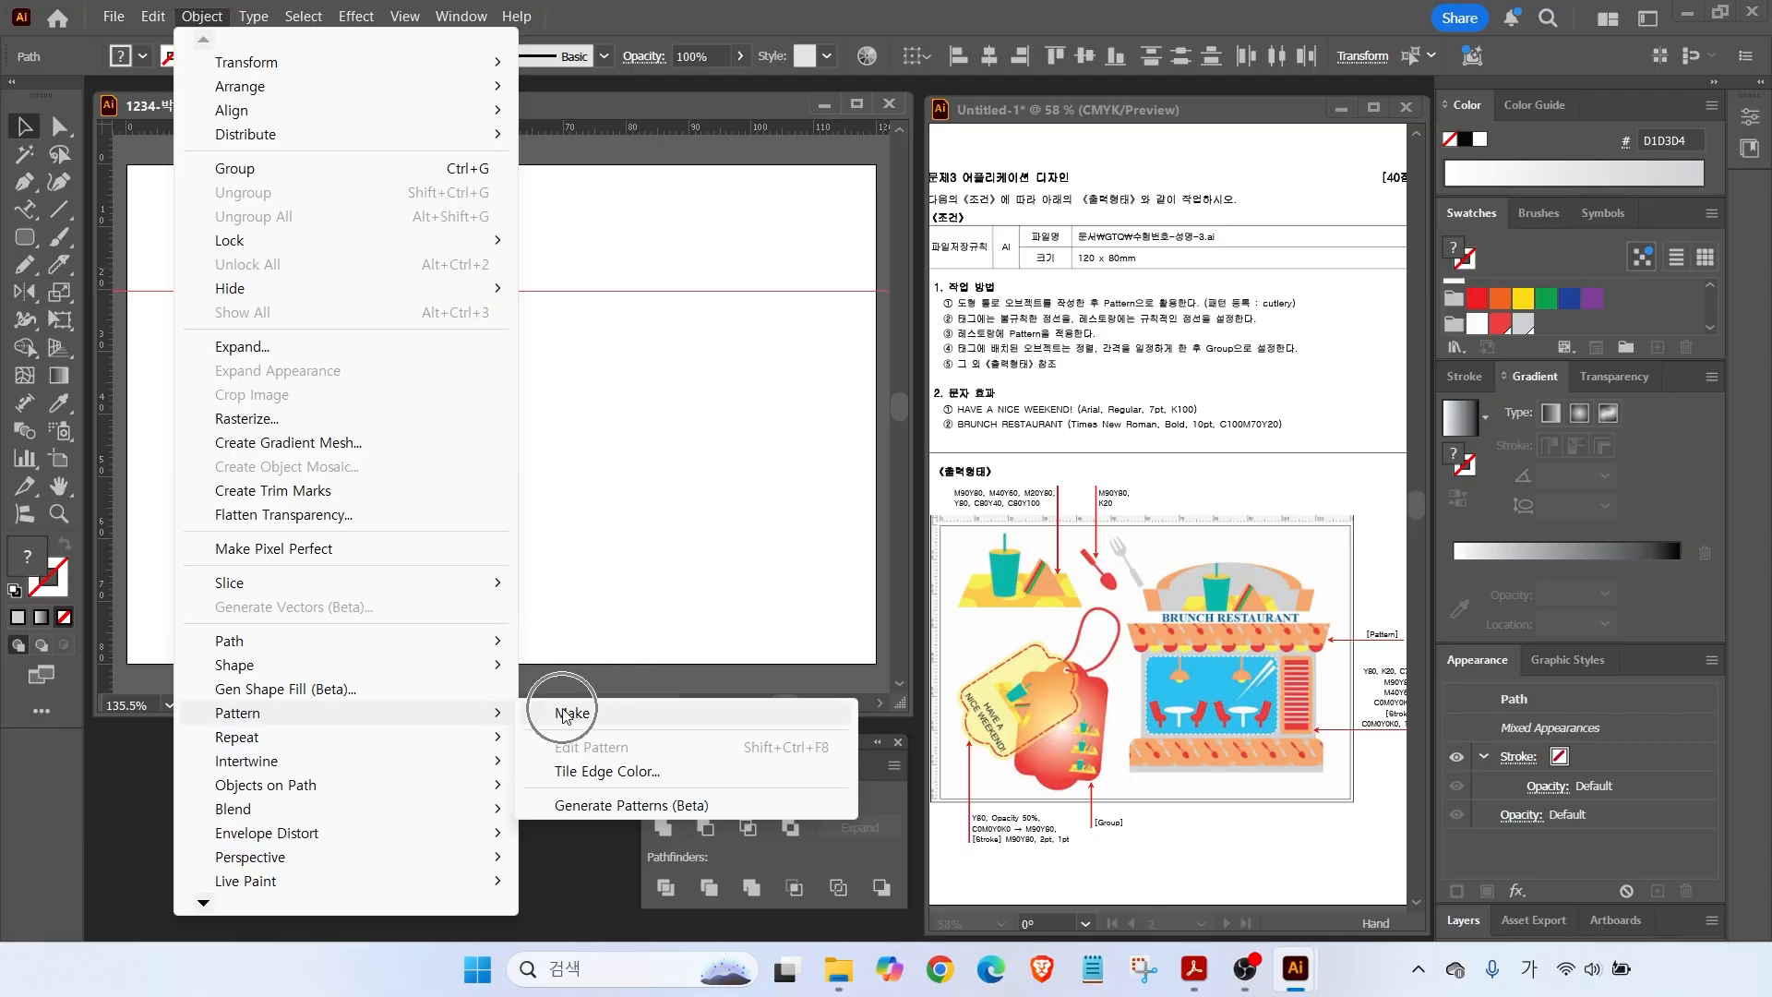
{"action": "left_click_drag", "start_coordinate": [246, 188], "coordinate": [998, 144]}
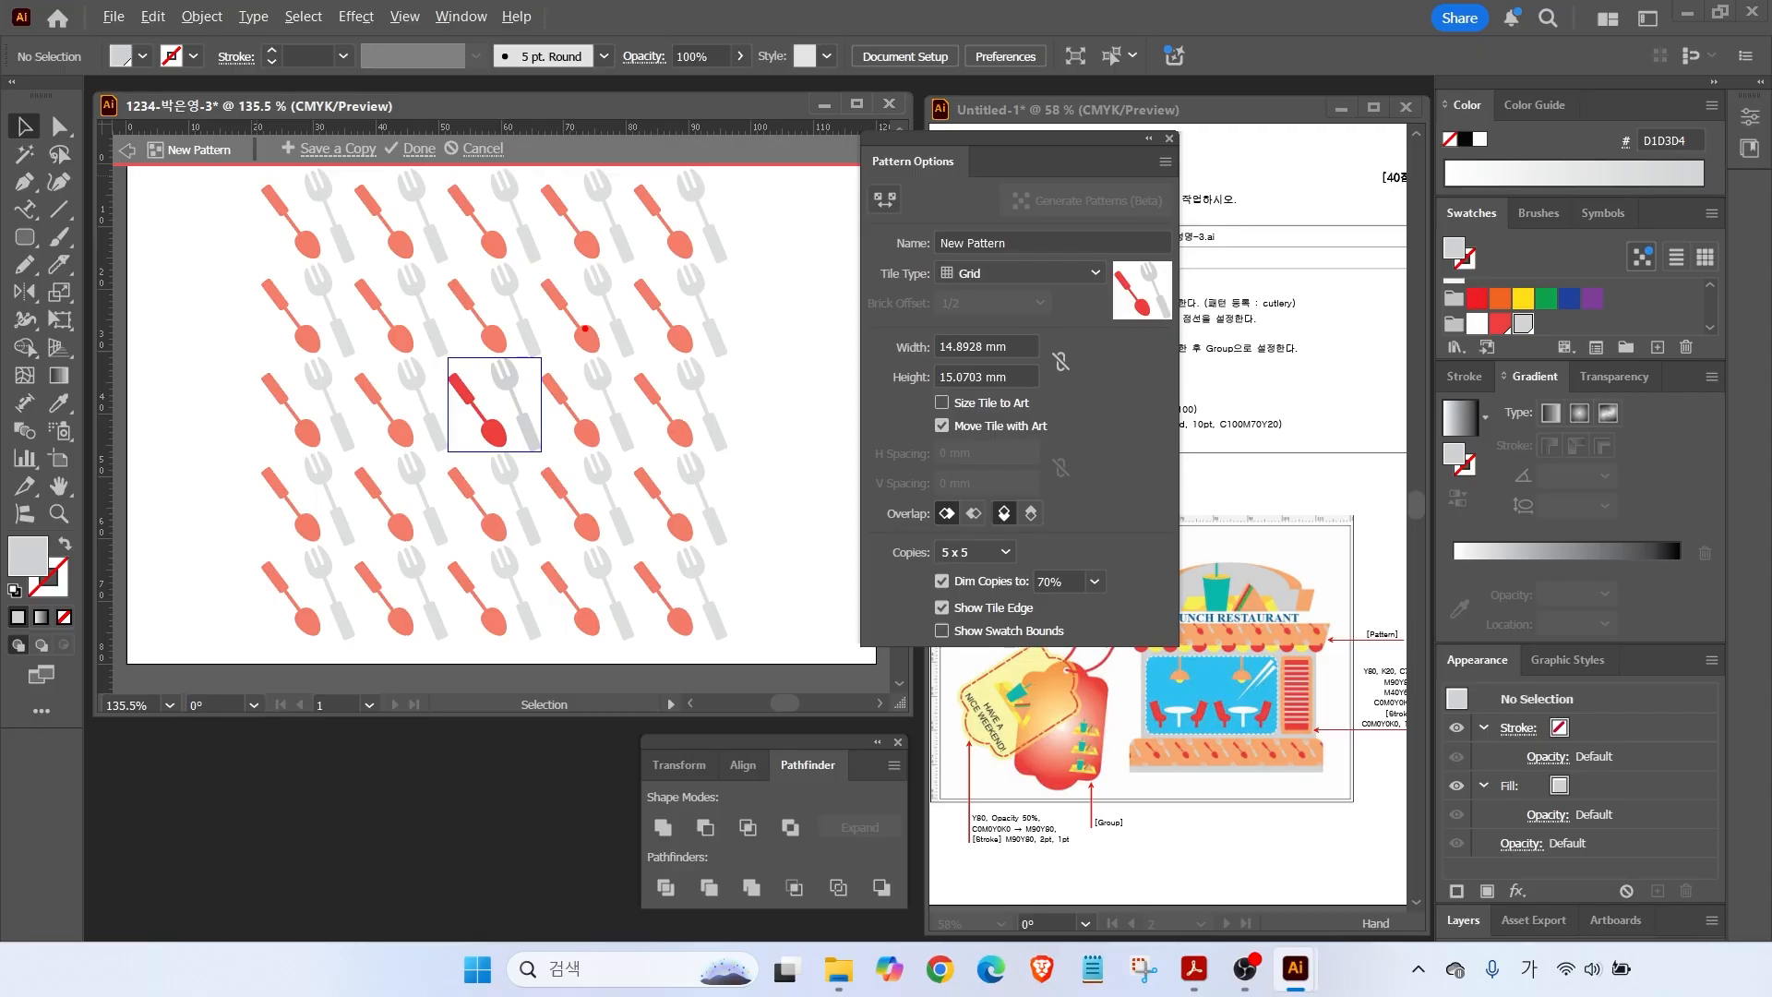
{"action": "left_click", "coordinate": [1026, 243]}
{"action": "key", "text": "BackSpace"}
{"action": "key", "text": "Hangul"}
{"action": "type", "text": "cutlery"}
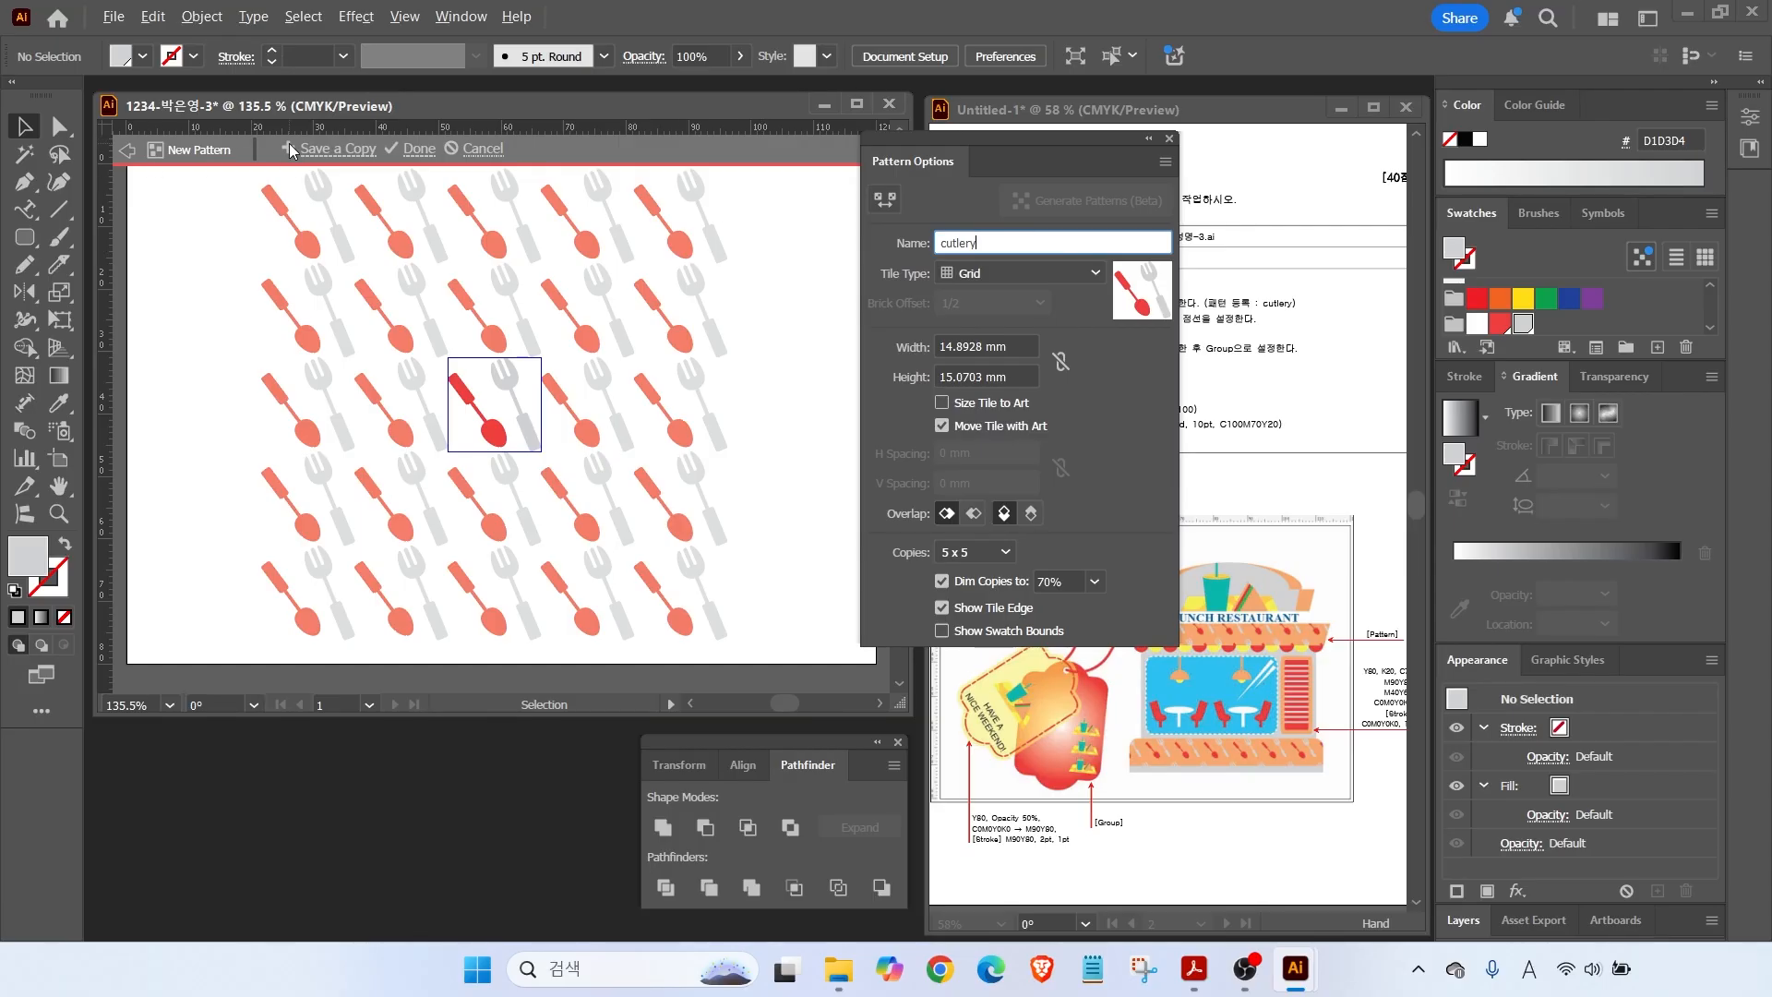
{"action": "left_click_drag", "start_coordinate": [400, 170], "coordinate": [467, 169]}
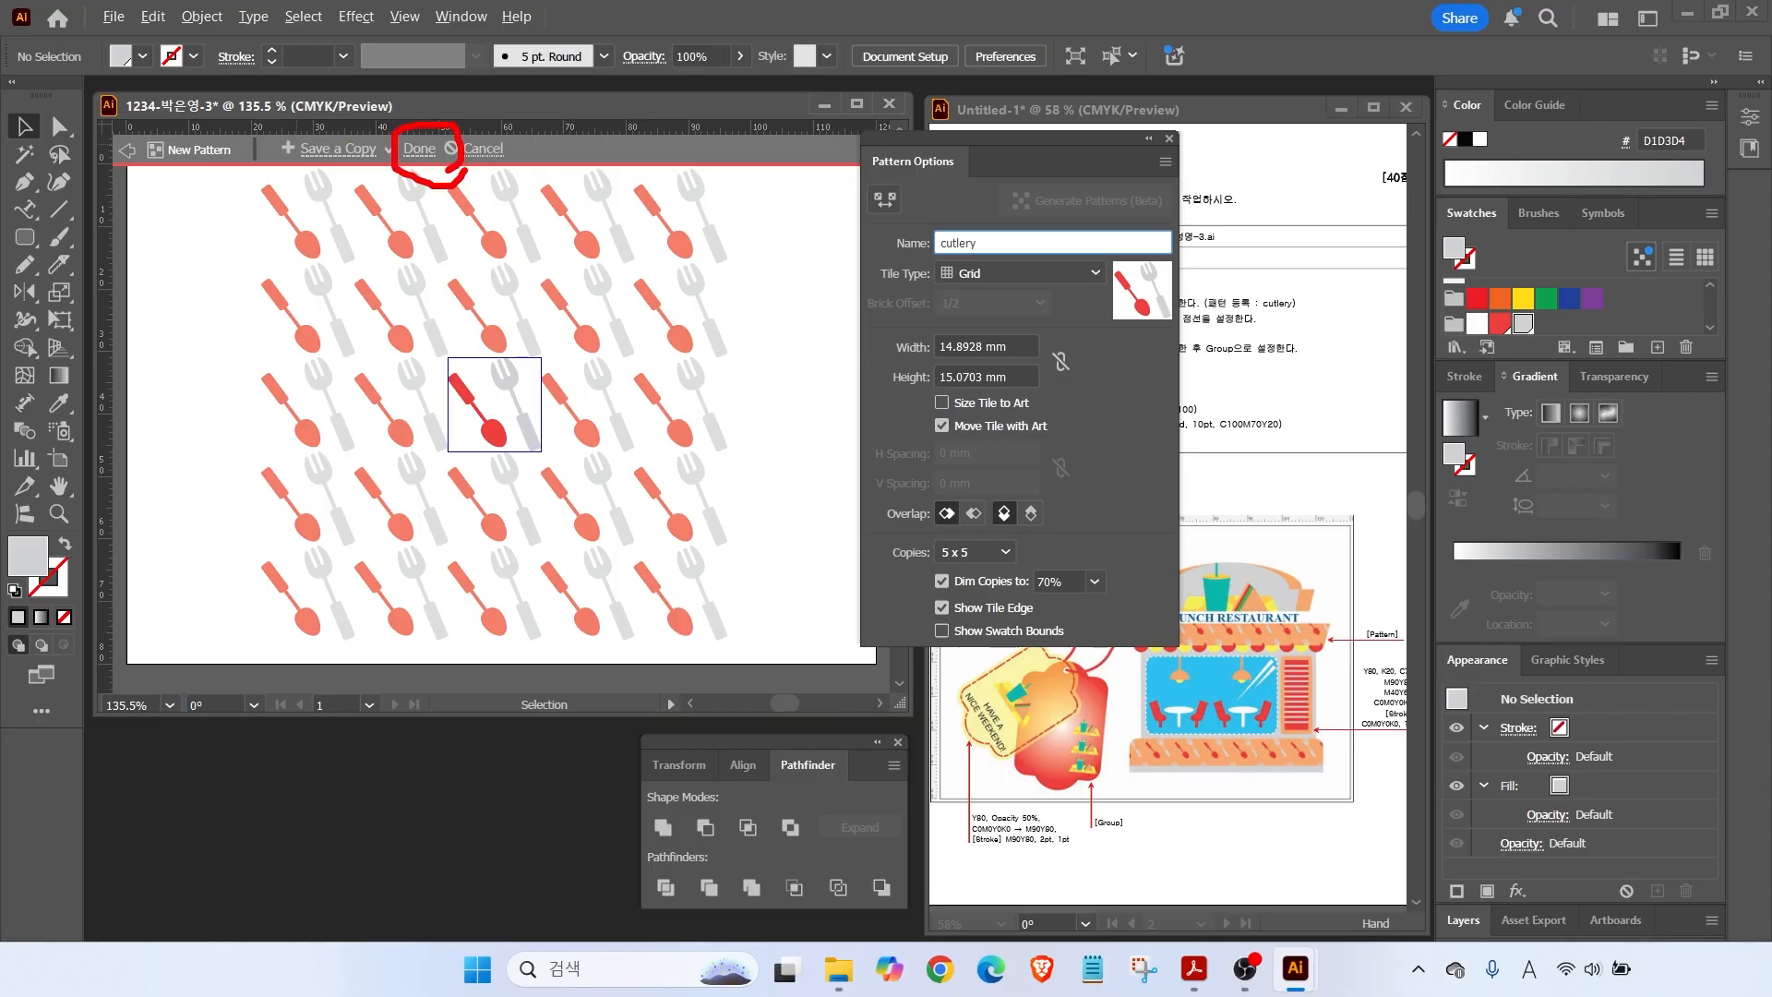
{"action": "left_click", "coordinate": [421, 150]}
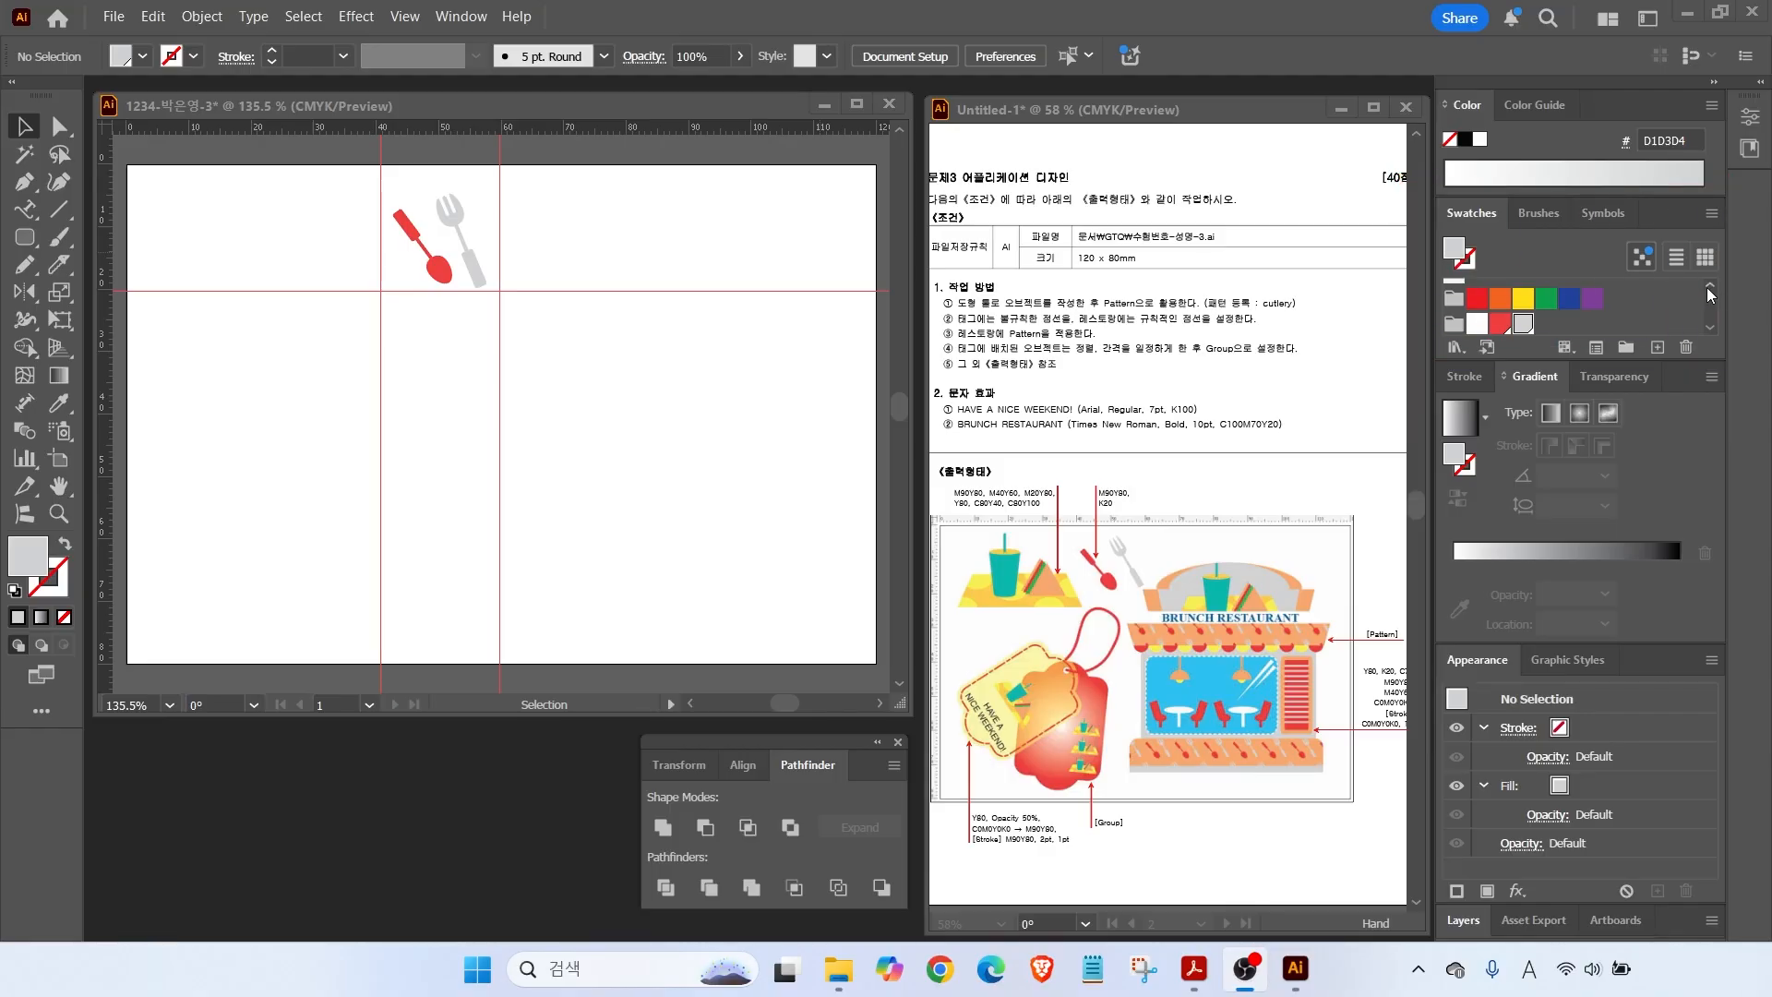
Hide the existing guides and drag out a new vertical and horizontal guide.
{"action": "scroll", "coordinate": [1709, 286], "scroll_direction": "down", "scroll_amount": 3}
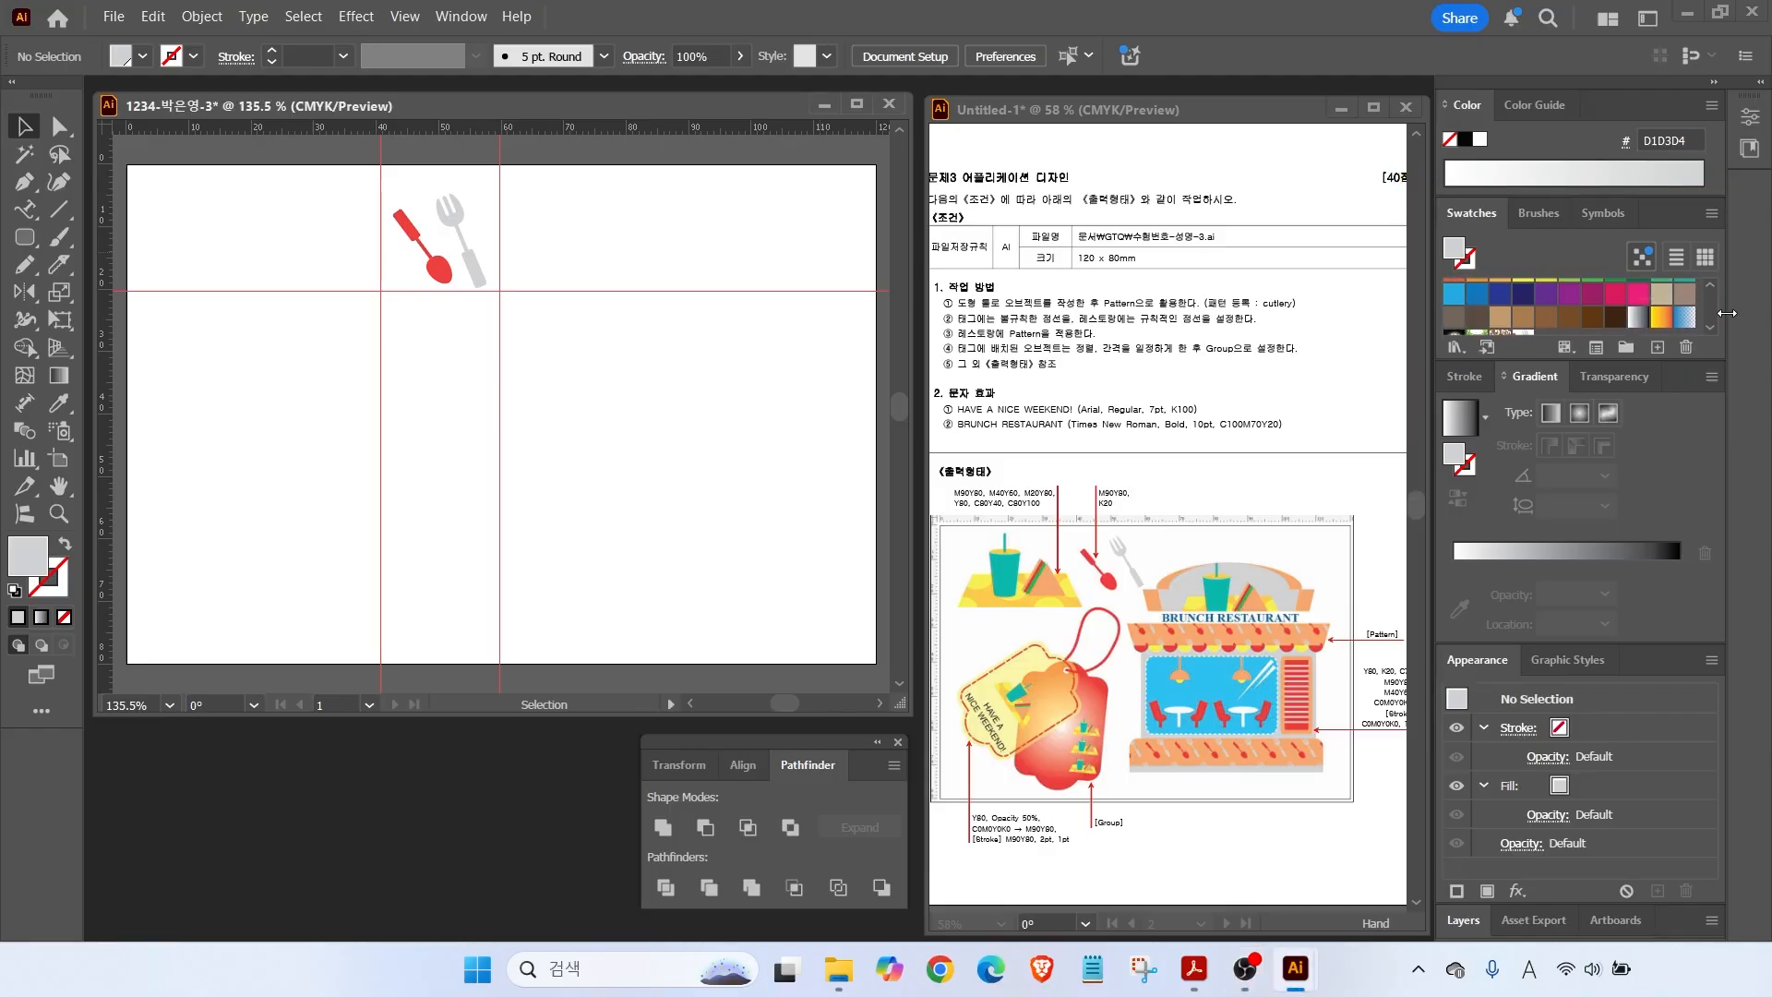
{"action": "scroll", "coordinate": [1710, 325], "scroll_direction": "down", "scroll_amount": 1}
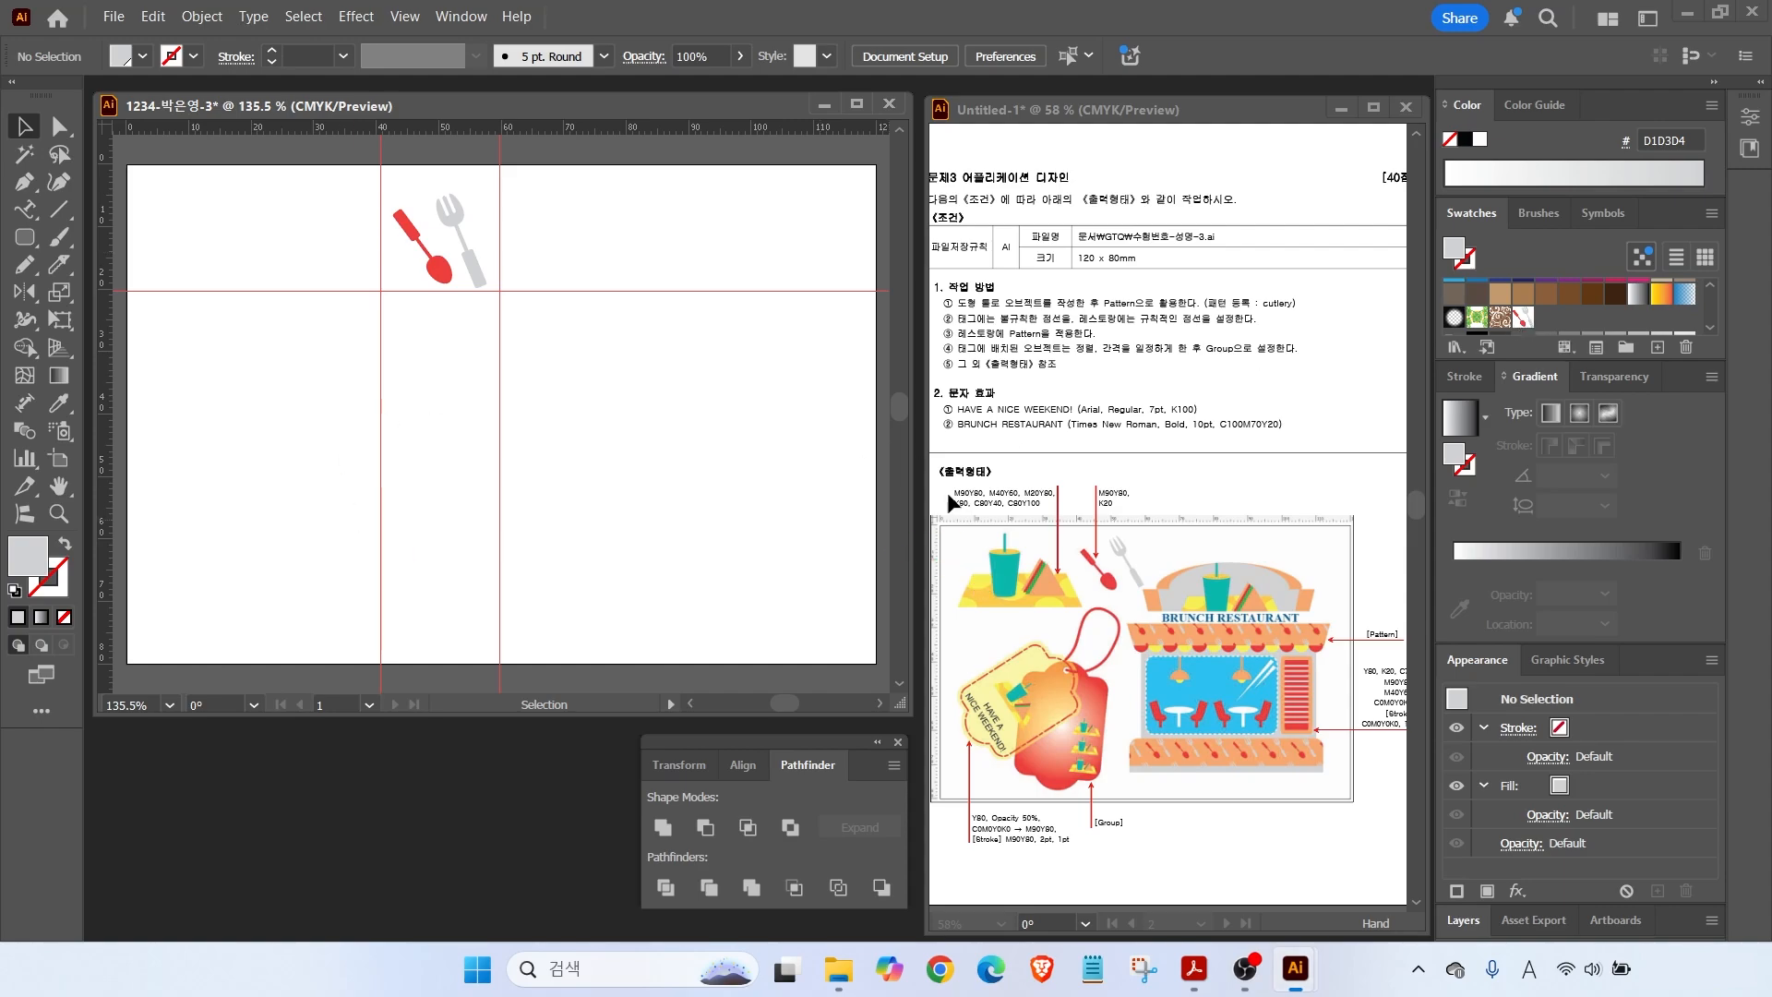
{"action": "left_click", "coordinate": [405, 16]}
{"action": "mouse_move", "coordinate": [415, 903]}
{"action": "left_click", "coordinate": [836, 833]}
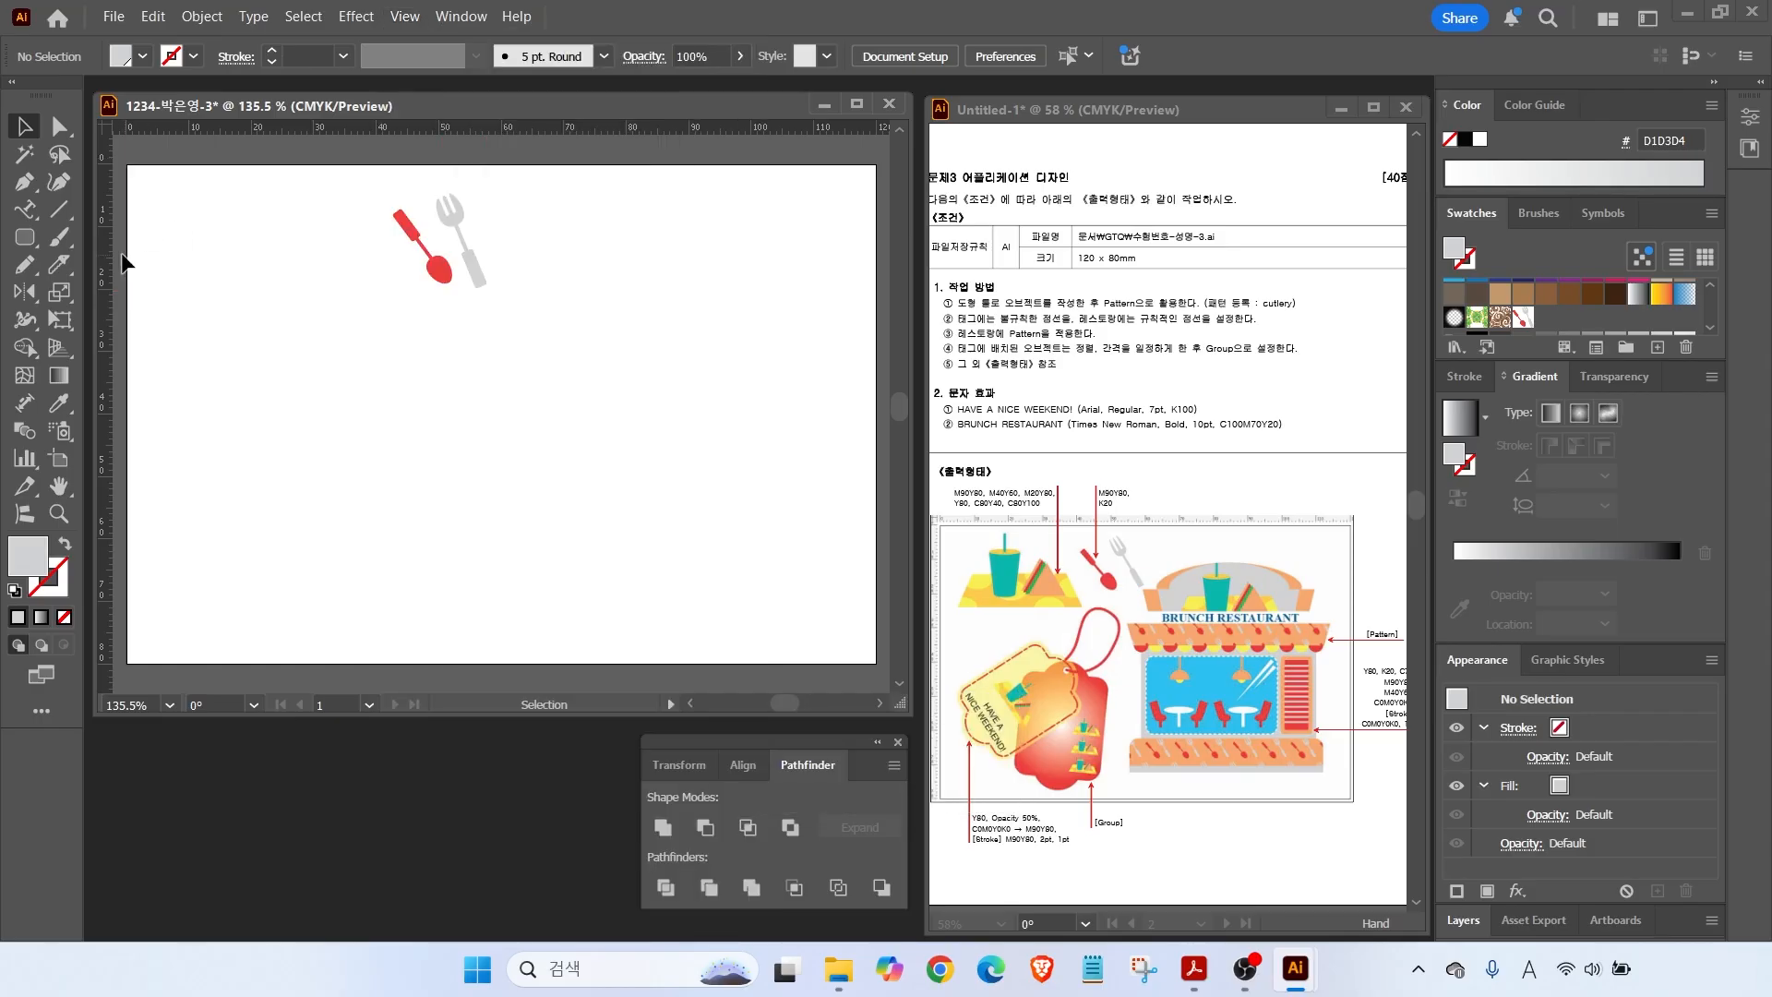
{"action": "left_click_drag", "start_coordinate": [106, 265], "coordinate": [377, 280]}
{"action": "left_click_drag", "start_coordinate": [302, 125], "coordinate": [295, 323]}
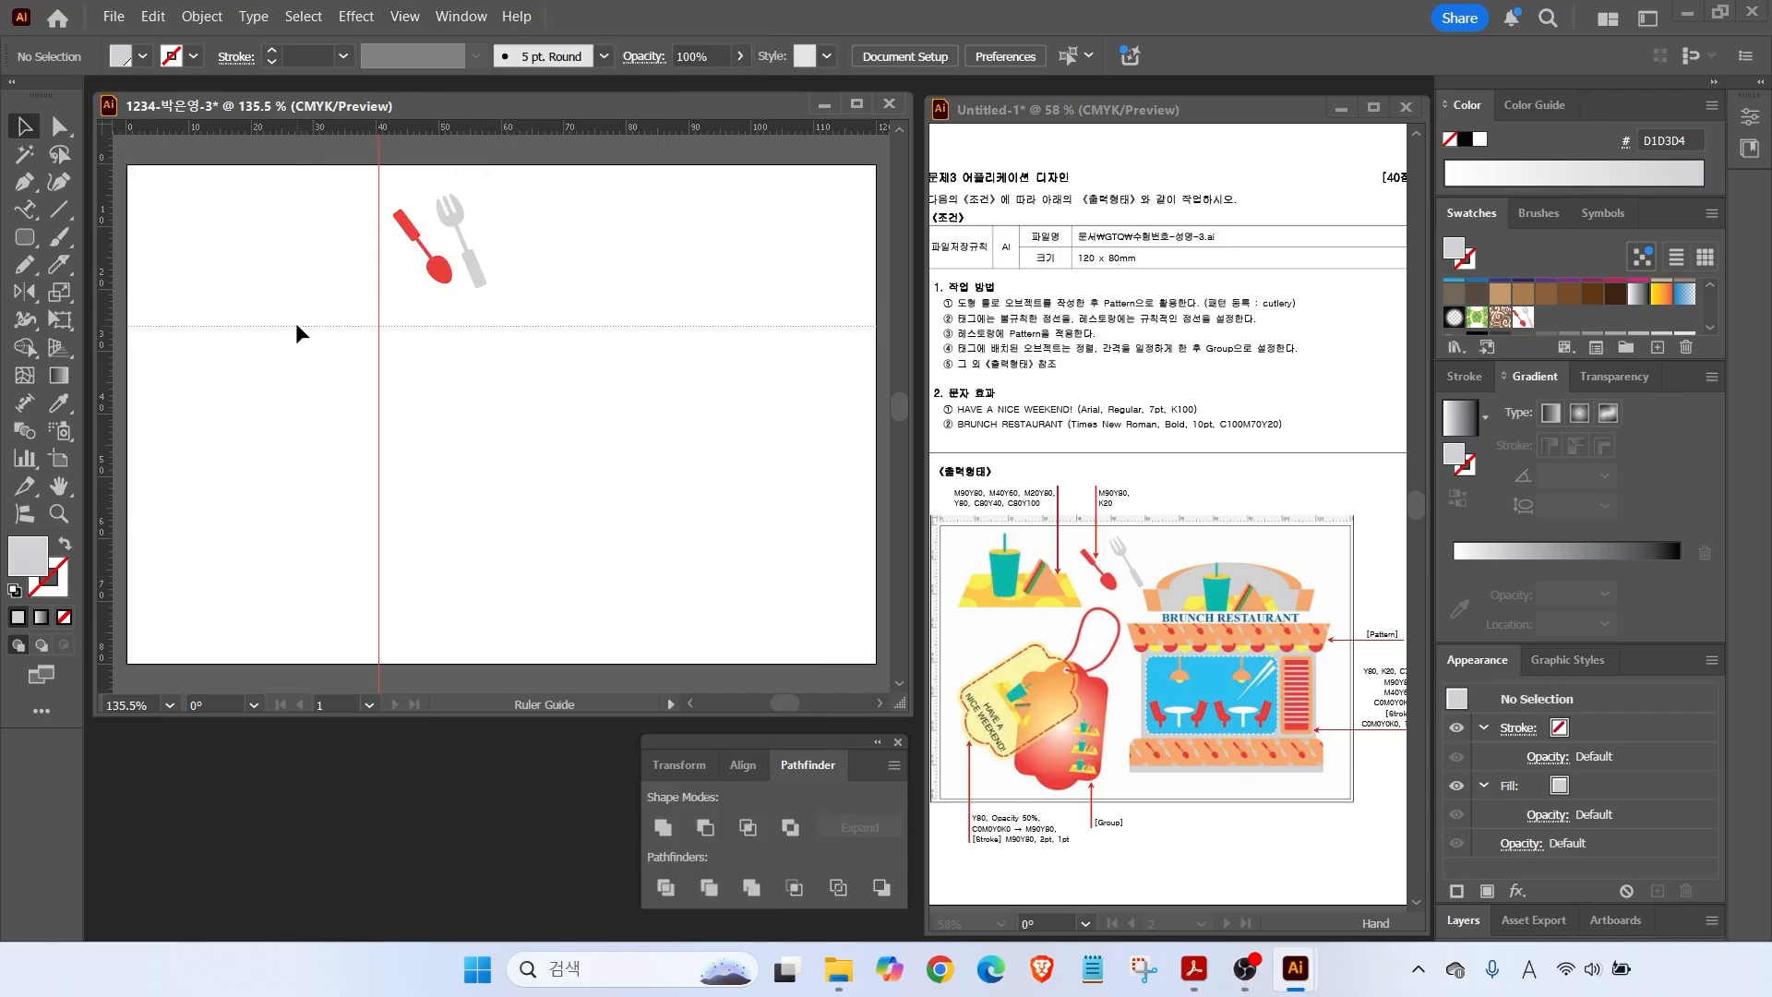
{"action": "scroll", "coordinate": [227, 231], "scroll_direction": "up", "scroll_amount": 2}
{"action": "left_click_drag", "start_coordinate": [227, 230], "coordinate": [359, 339]}
{"action": "scroll", "coordinate": [1514, 317], "scroll_direction": "down", "scroll_amount": 5}
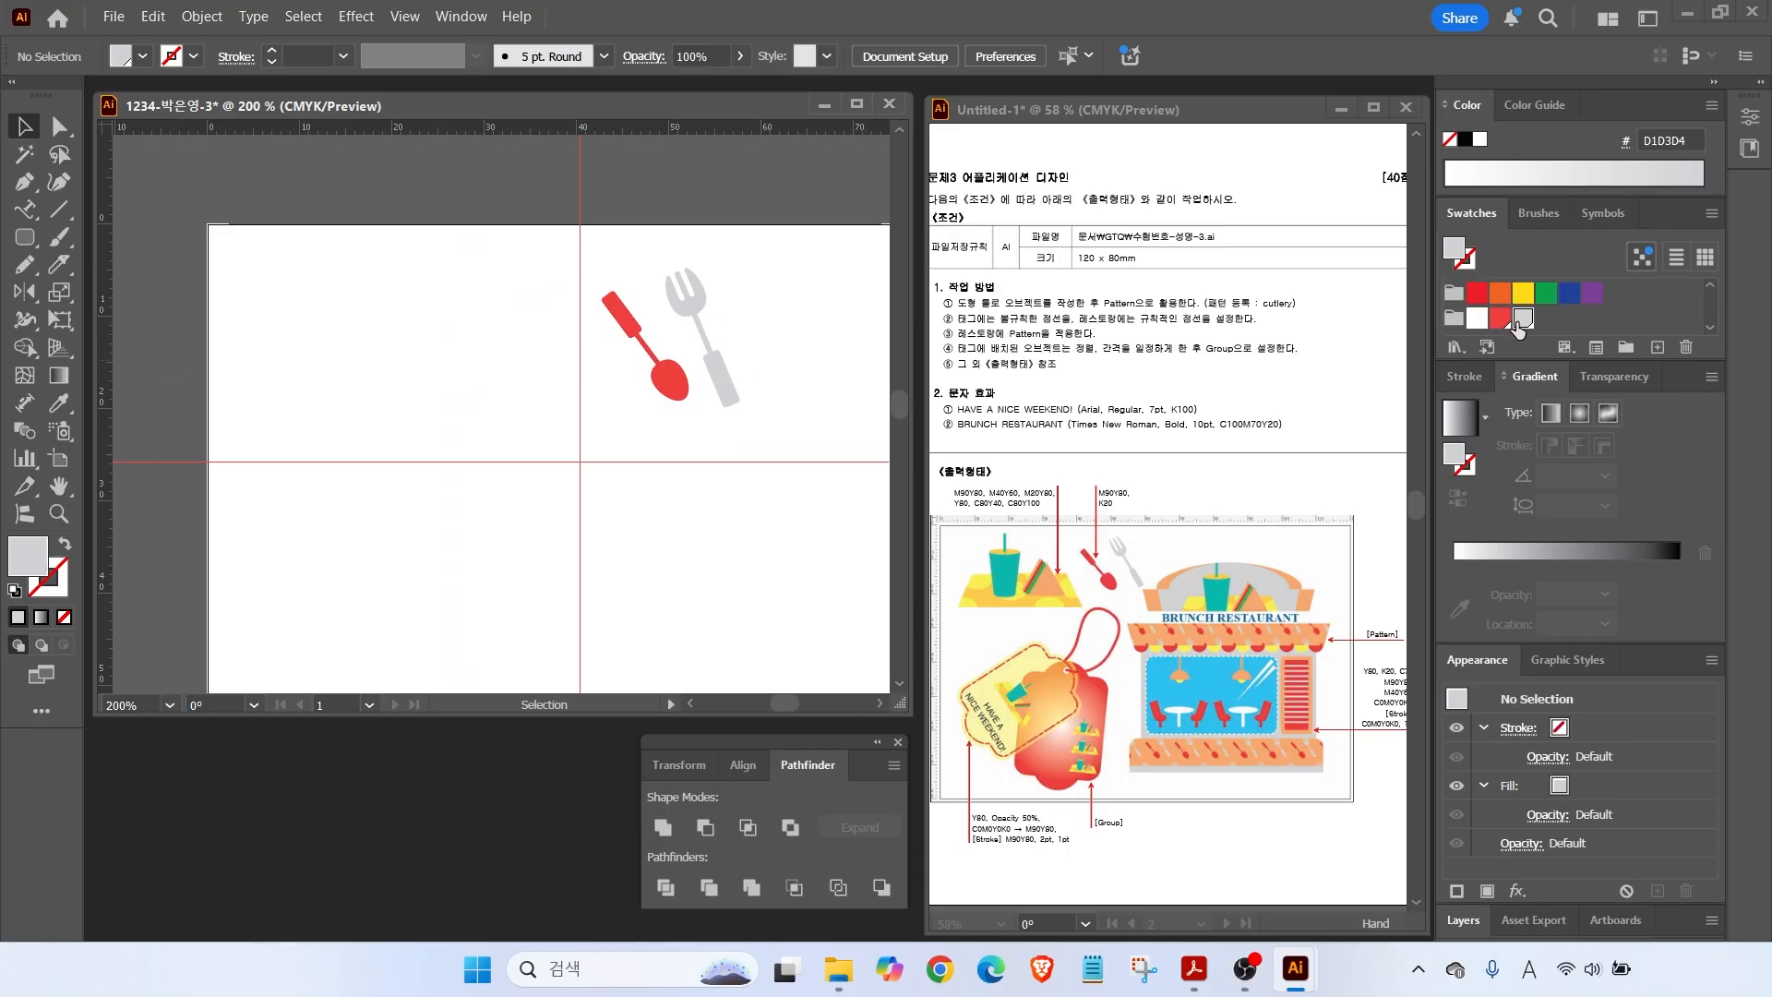
Add a red swatch (magenta 90, yellow 80) and a peach swatch (magenta 40, yellow 60).
{"action": "left_click", "coordinate": [1658, 347]}
{"action": "double_click", "coordinate": [1462, 540]}
{"action": "type", "text": "90"}
{"action": "key", "text": "Tab"}
{"action": "type", "text": "80"}
{"action": "key", "text": "Tab"}
{"action": "type", "text": "0"}
{"action": "key", "text": "Return"}
{"action": "left_click", "coordinate": [1658, 347]}
{"action": "double_click", "coordinate": [1476, 543]}
{"action": "type", "text": "40"}
Add a golden yellow swatch (magenta 20, yellow 80) and a plain yellow swatch (magenta 0).
{"action": "key", "text": "Tab"}
{"action": "type", "text": "60"}
{"action": "key", "text": "Return"}
{"action": "left_click", "coordinate": [1658, 347]}
{"action": "double_click", "coordinate": [1468, 541]}
{"action": "type", "text": "20"}
{"action": "key", "text": "Tab"}
{"action": "type", "text": "80"}
{"action": "key", "text": "Return"}
{"action": "left_click", "coordinate": [1658, 347]}
{"action": "double_click", "coordinate": [1467, 541]}
{"action": "type", "text": "0"}
Add a teal swatch (cyan 80) and a green swatch (cyan 100).
{"action": "key", "text": "Tab"}
{"action": "key", "text": "Return"}
{"action": "left_click", "coordinate": [1658, 348]}
{"action": "double_click", "coordinate": [1468, 513]}
{"action": "type", "text": "80"}
{"action": "key", "text": "Tab"}
{"action": "key", "text": "Tab"}
{"action": "type", "text": "40"}
{"action": "key", "text": "Return"}
{"action": "left_click", "coordinate": [1658, 348]}
{"action": "left_click_drag", "start_coordinate": [1483, 512], "coordinate": [1317, 517]}
{"action": "key", "text": "Tab"}
{"action": "key", "text": "Tab"}
{"action": "type", "text": "100"}
{"action": "key", "text": "Tab"}
{"action": "key", "text": "Return"}
Draw a rectangle down to the horizontal guide and fill it yellow-orange FFCC4E.
{"action": "left_click", "coordinate": [25, 237]}
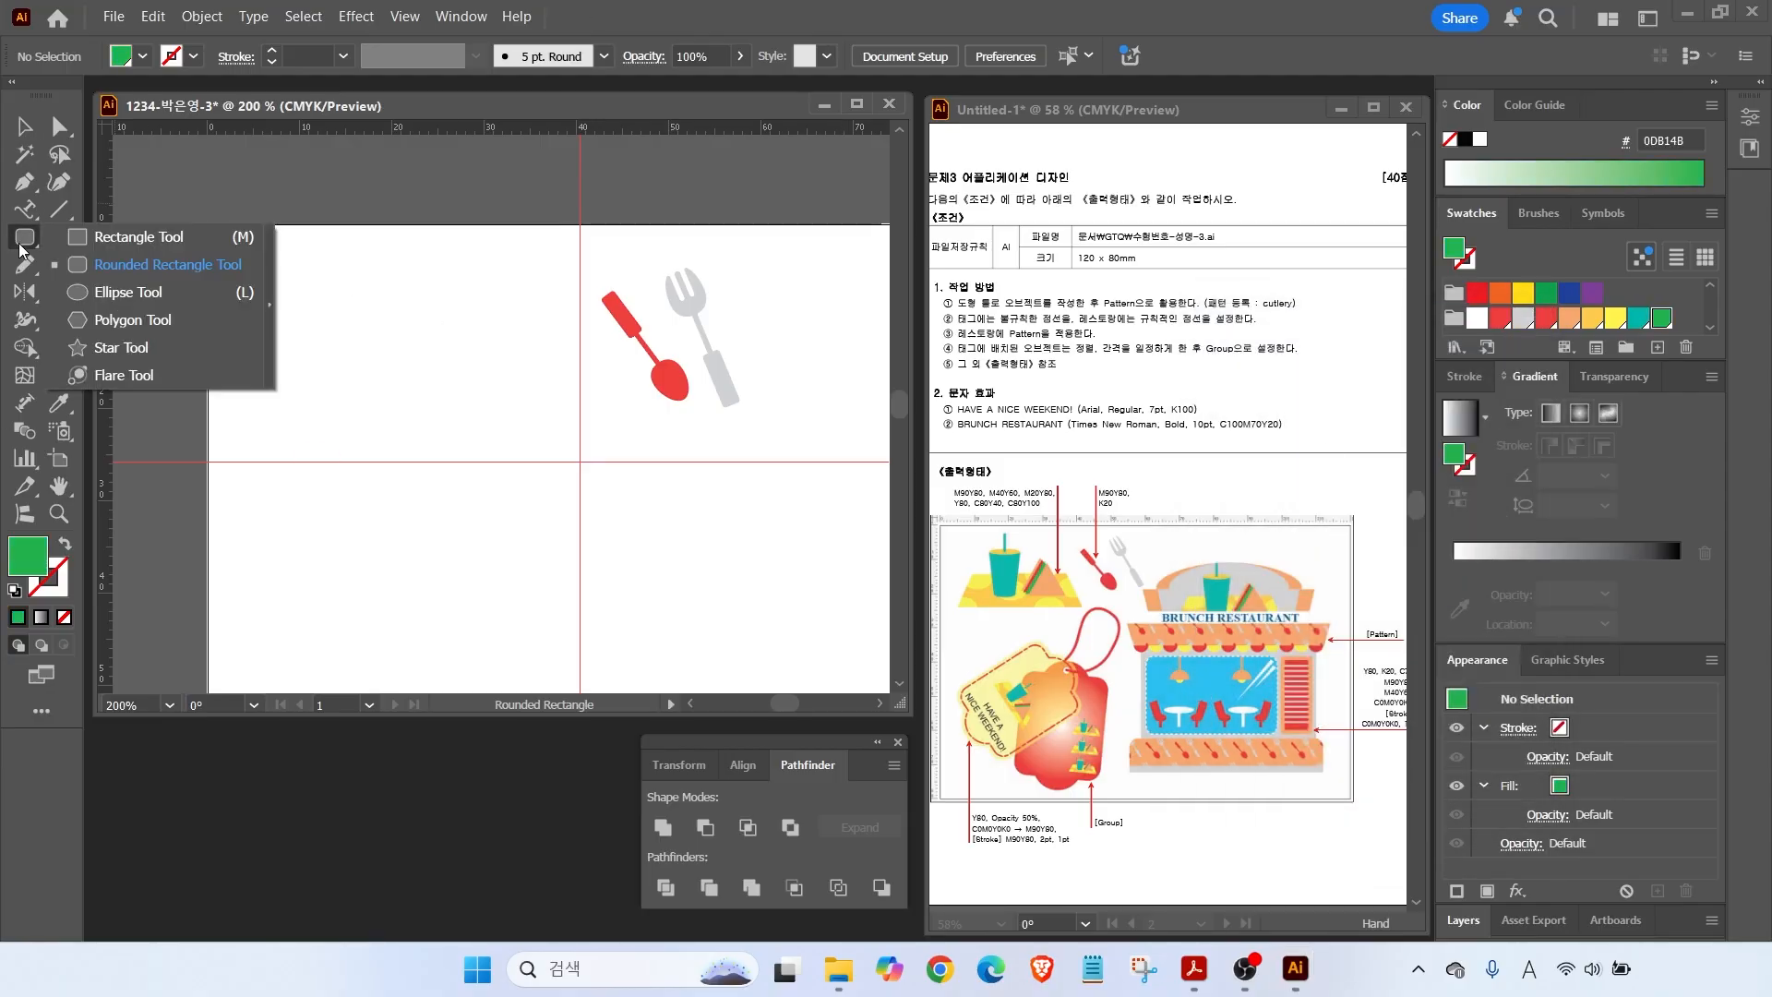
{"action": "left_click", "coordinate": [83, 238]}
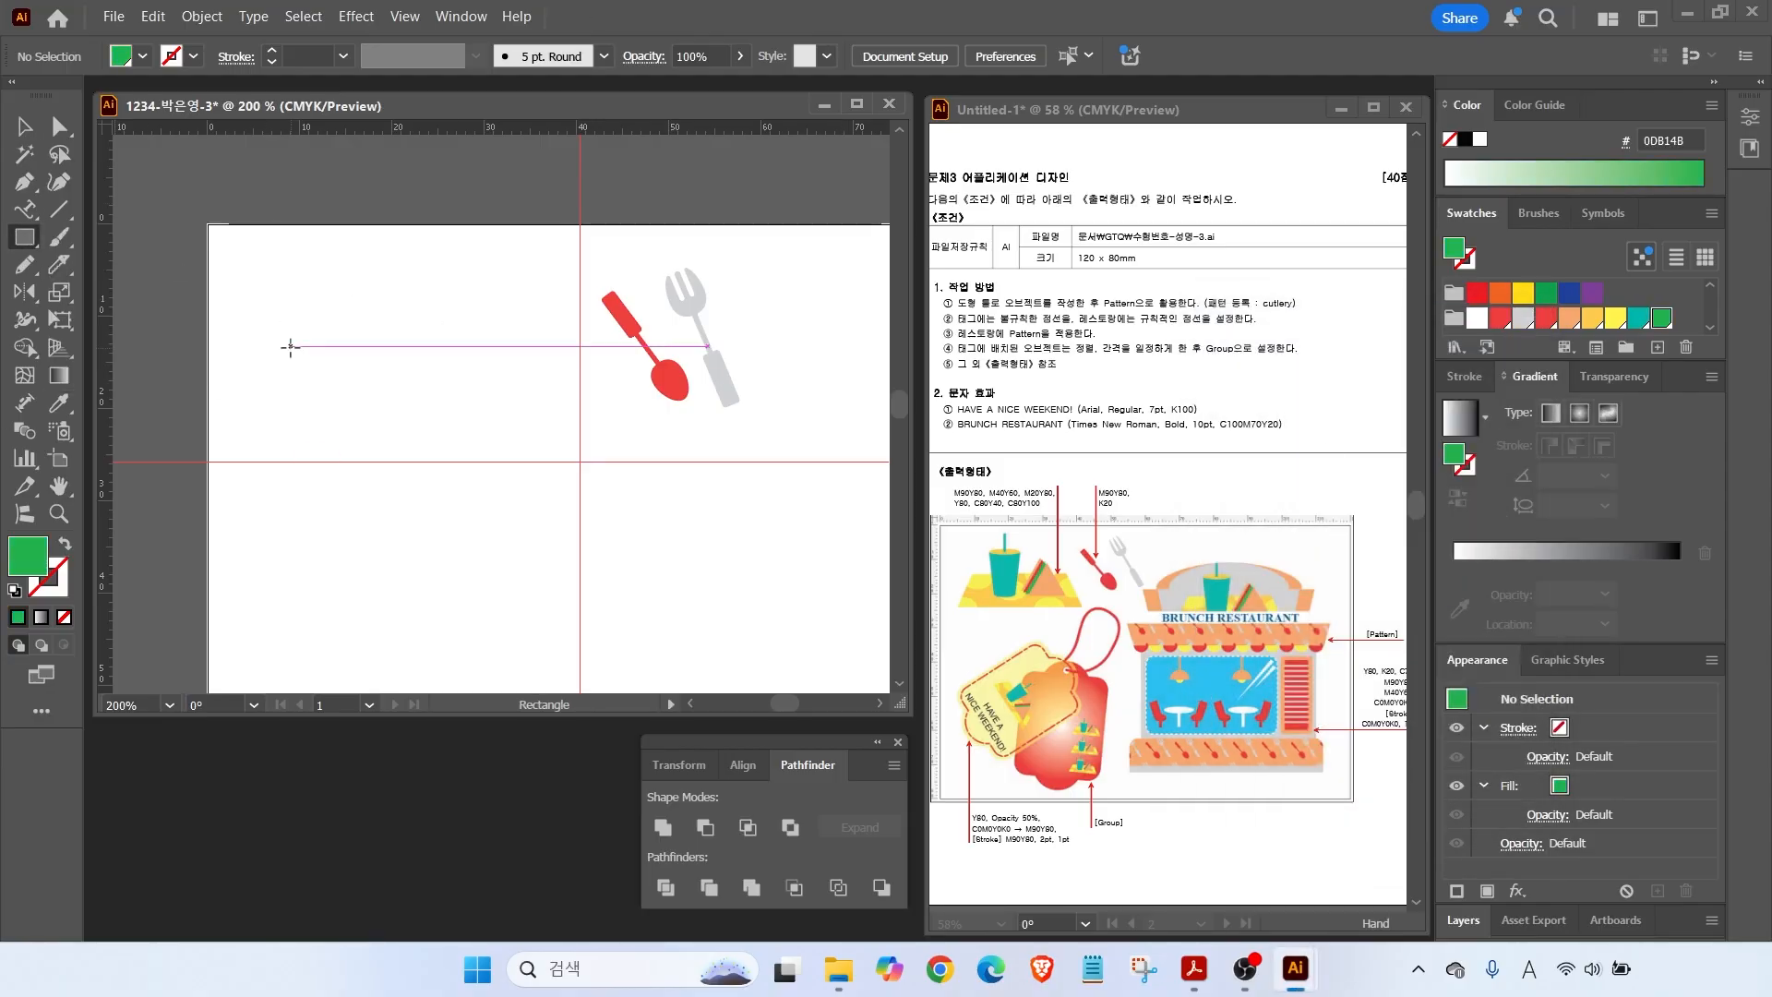
{"action": "left_click_drag", "start_coordinate": [272, 340], "coordinate": [536, 461]}
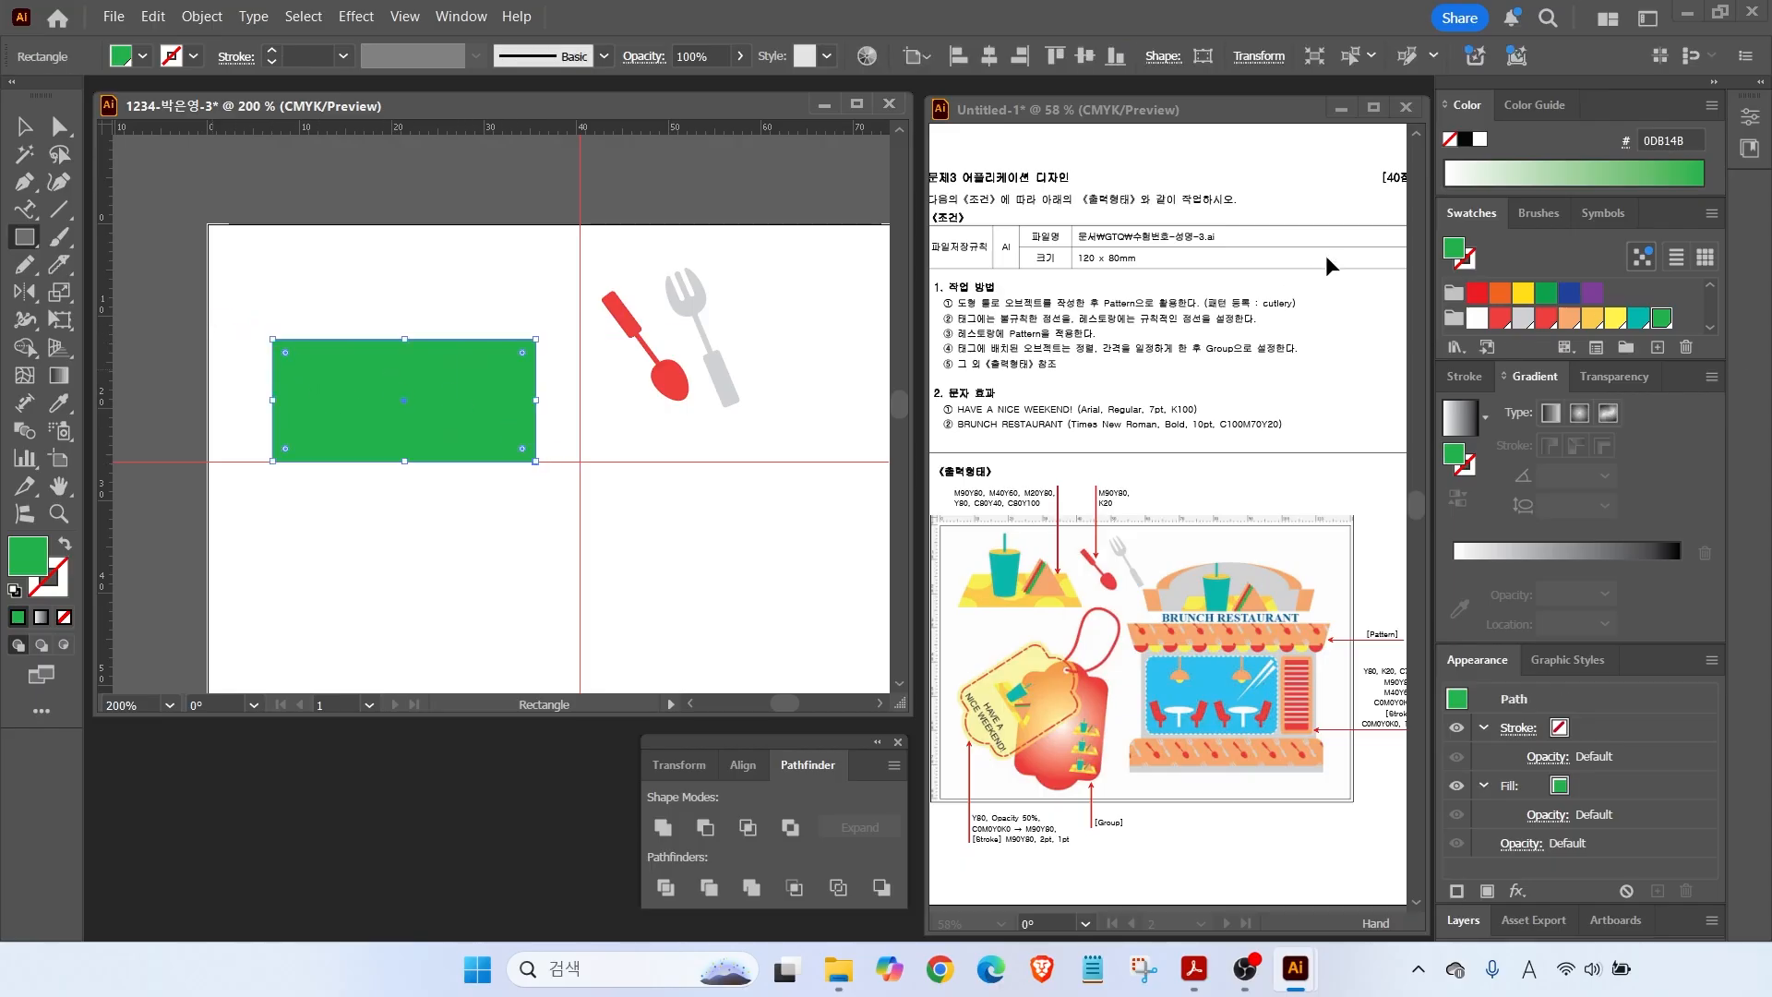
{"action": "left_click", "coordinate": [1592, 319]}
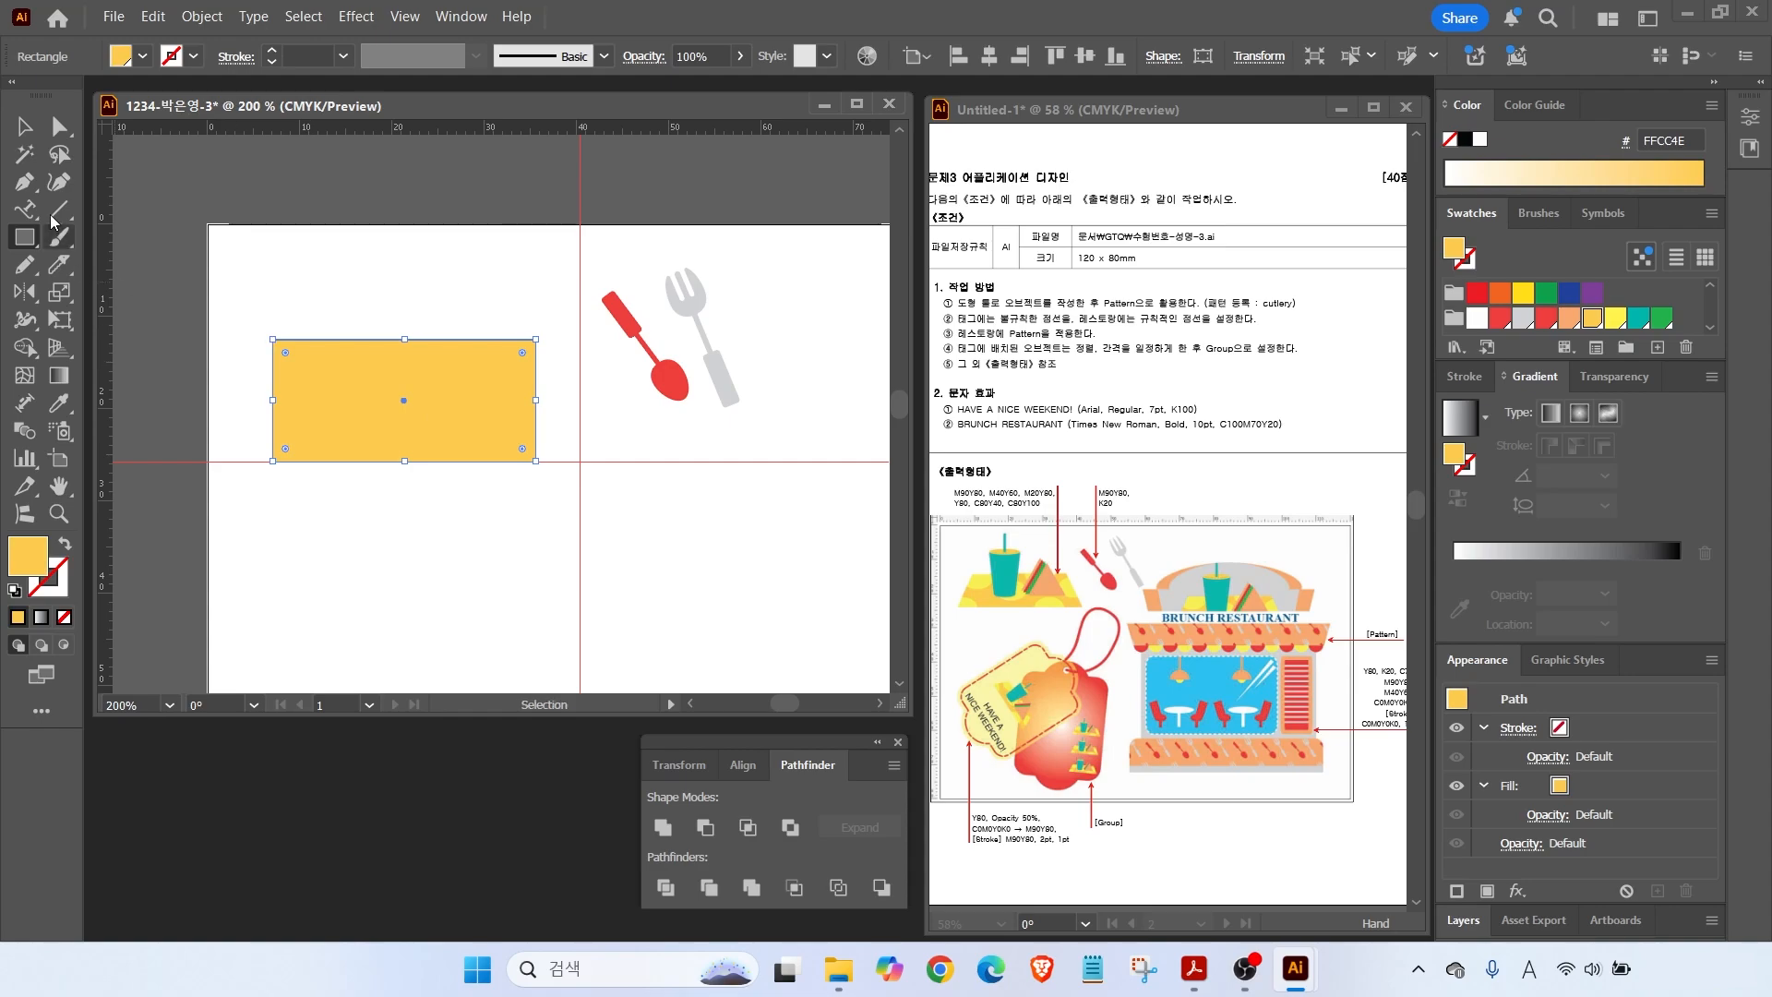
Scale the rectangle's top two corners to 70% to form a trapezoid.
{"action": "left_click", "coordinate": [57, 129]}
{"action": "left_click_drag", "start_coordinate": [230, 305], "coordinate": [556, 358]}
{"action": "left_click_drag", "start_coordinate": [311, 337], "coordinate": [558, 365]}
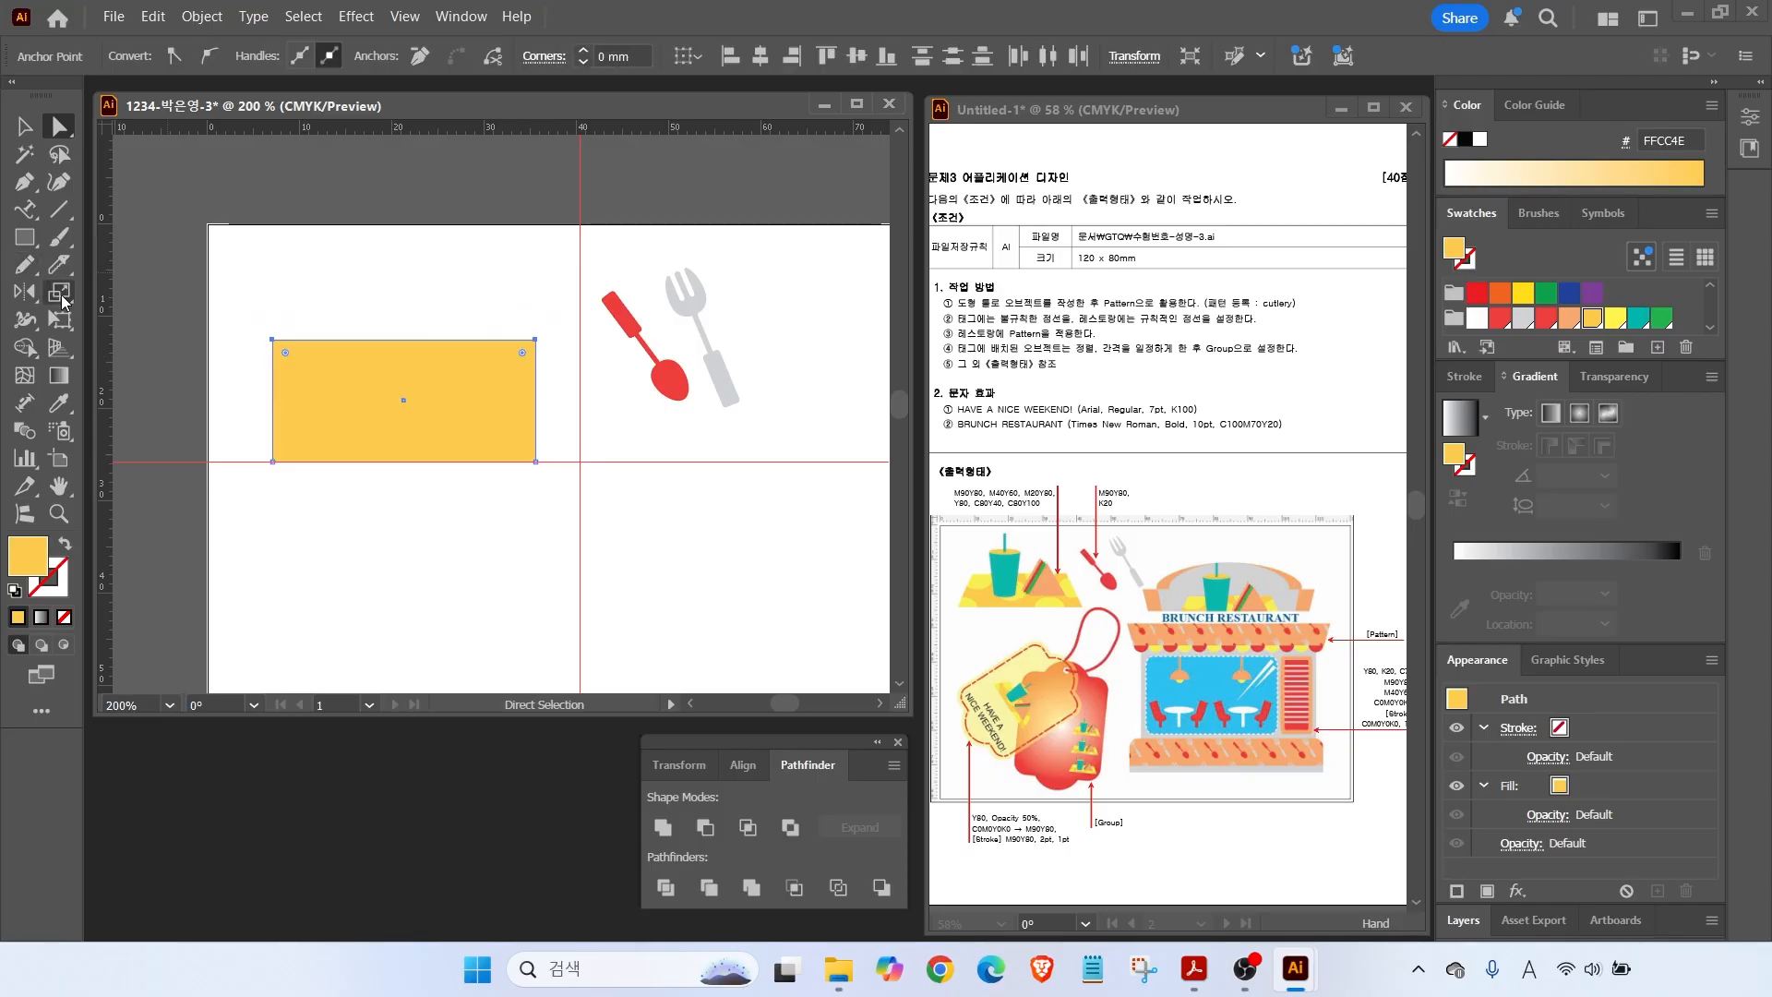
{"action": "double_click", "coordinate": [59, 293]}
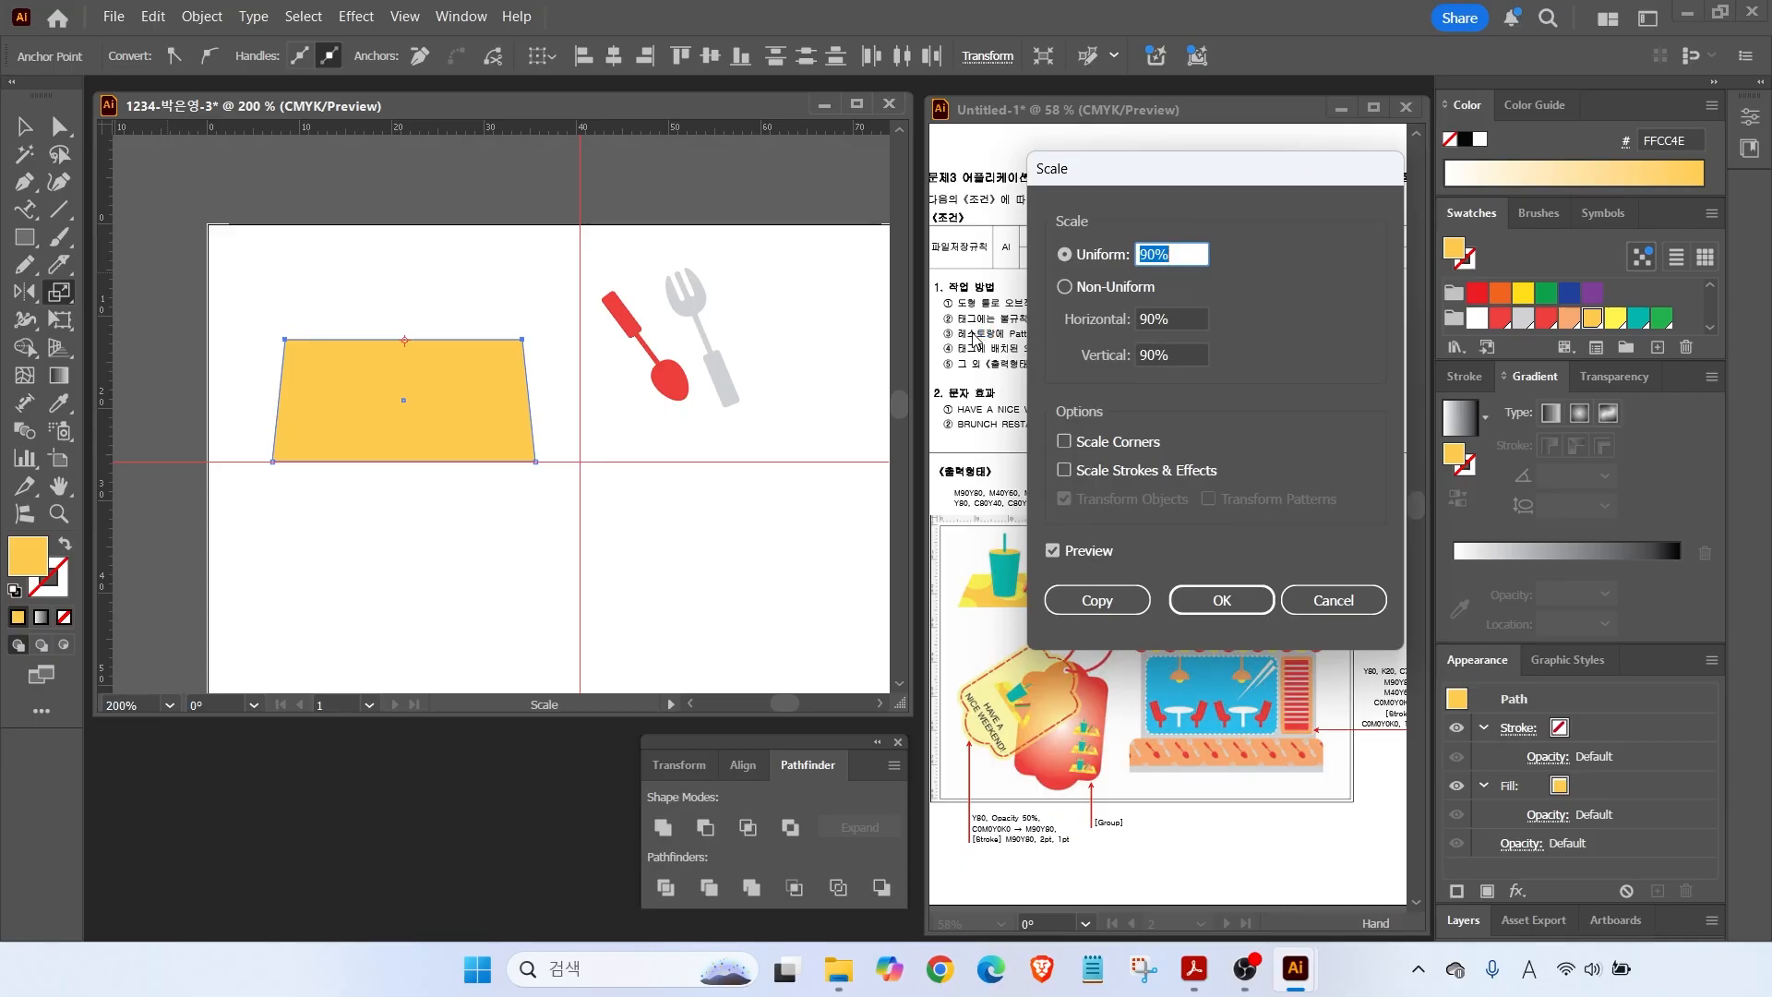
{"action": "type", "text": "7"}
{"action": "left_click", "coordinate": [1054, 554]}
{"action": "left_click", "coordinate": [1053, 554]}
{"action": "left_click", "coordinate": [1053, 554]}
{"action": "left_click", "coordinate": [1054, 554]}
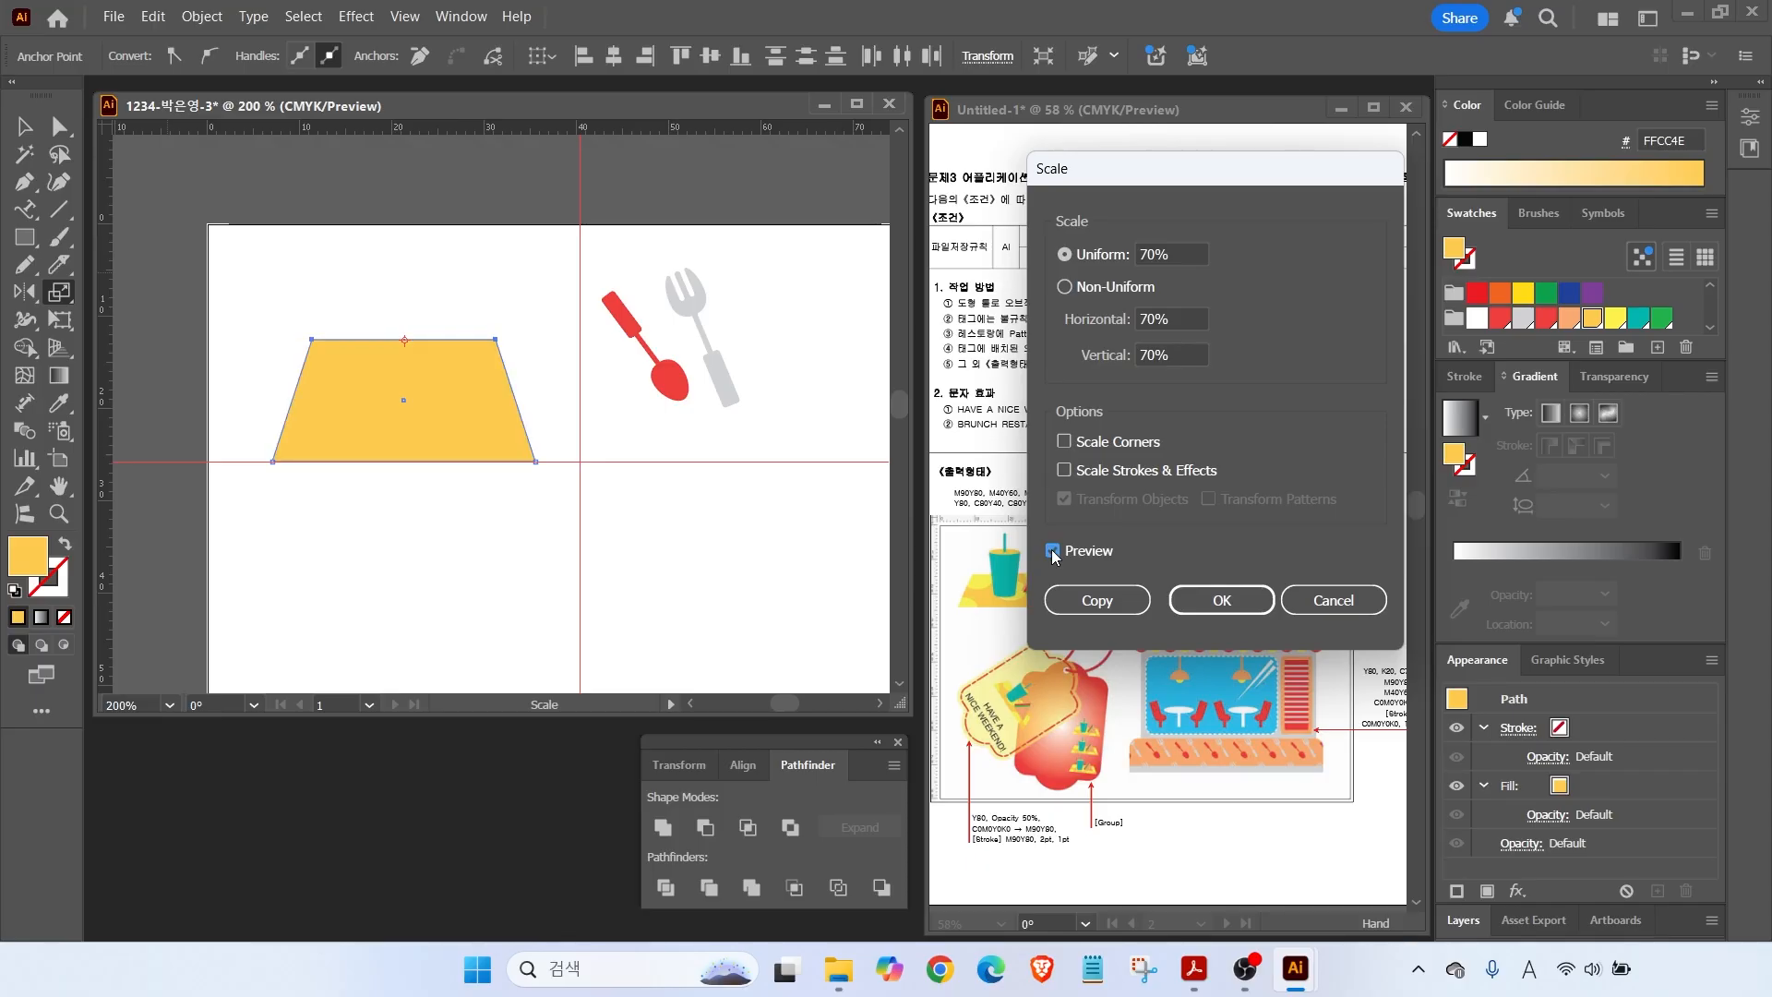
{"action": "left_click", "coordinate": [1221, 600]}
Lower the trapezoid's top edge and draw a yellow circle over its top-left.
{"action": "key", "text": "v"}
{"action": "left_click_drag", "start_coordinate": [405, 340], "coordinate": [405, 372]}
{"action": "key", "text": "l"}
{"action": "left_click_drag", "start_coordinate": [288, 343], "coordinate": [362, 415]}
Fill the circle bright yellow, duplicate it twice, and shrink one copy onto the trapezoid.
{"action": "left_click", "coordinate": [1615, 318]}
{"action": "key", "text": "v"}
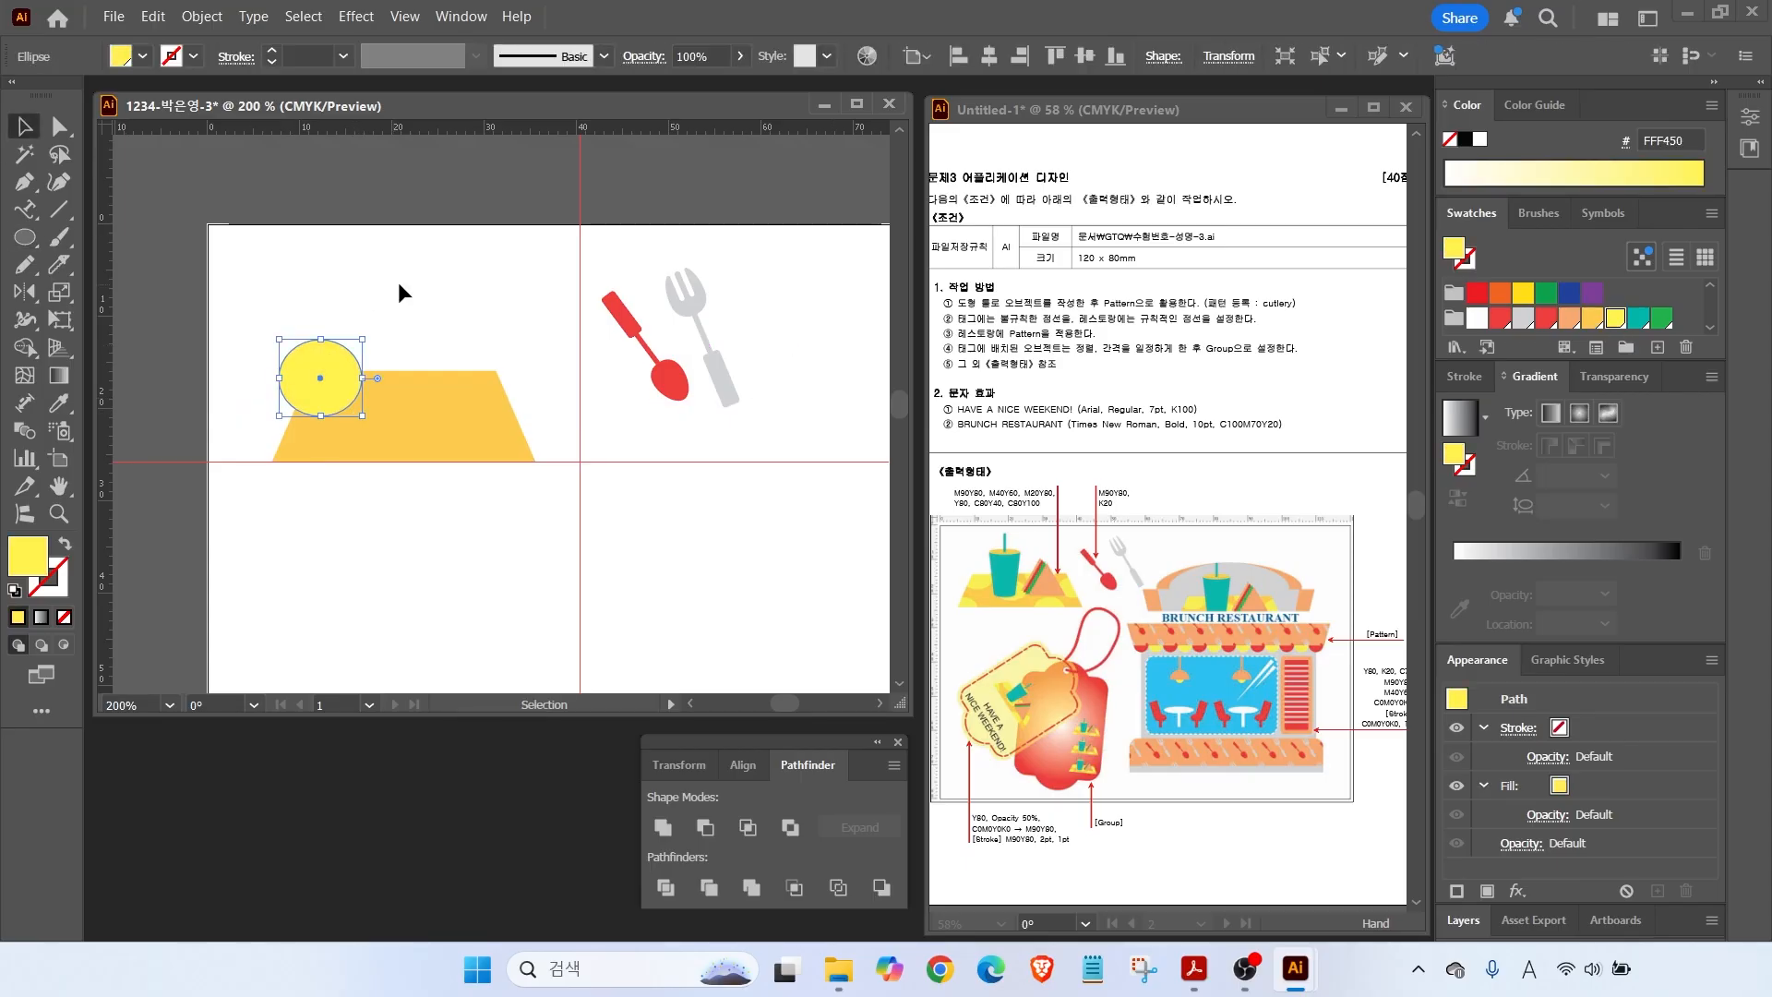
{"action": "left_click_drag", "start_coordinate": [344, 372], "coordinate": [314, 456]}
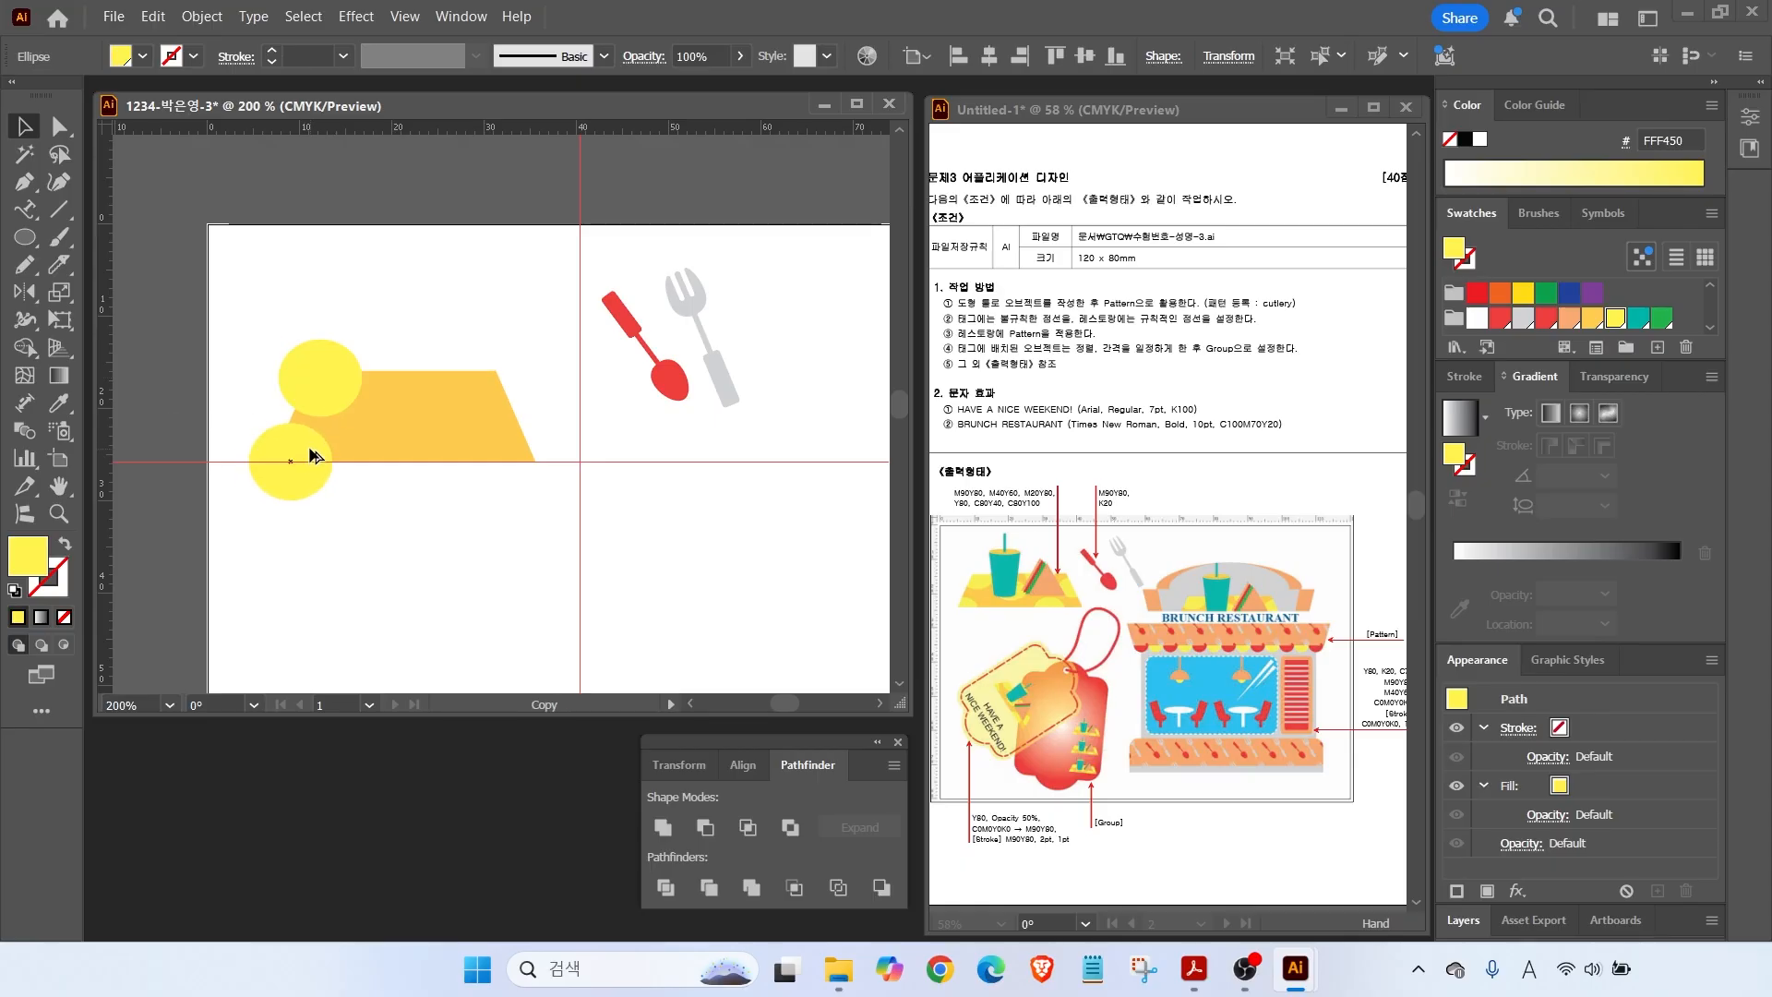
{"action": "left_click_drag", "start_coordinate": [310, 448], "coordinate": [402, 450], "text": "alt"}
{"action": "left_click_drag", "start_coordinate": [388, 430], "coordinate": [507, 415]}
Copy the small circle onto the trapezoid's top edge and nudge the lower-left circle right.
{"action": "left_click", "coordinate": [312, 448]}
{"action": "left_click_drag", "start_coordinate": [380, 411], "coordinate": [445, 371], "text": "alt"}
{"action": "left_click_drag", "start_coordinate": [286, 463], "coordinate": [306, 464]}
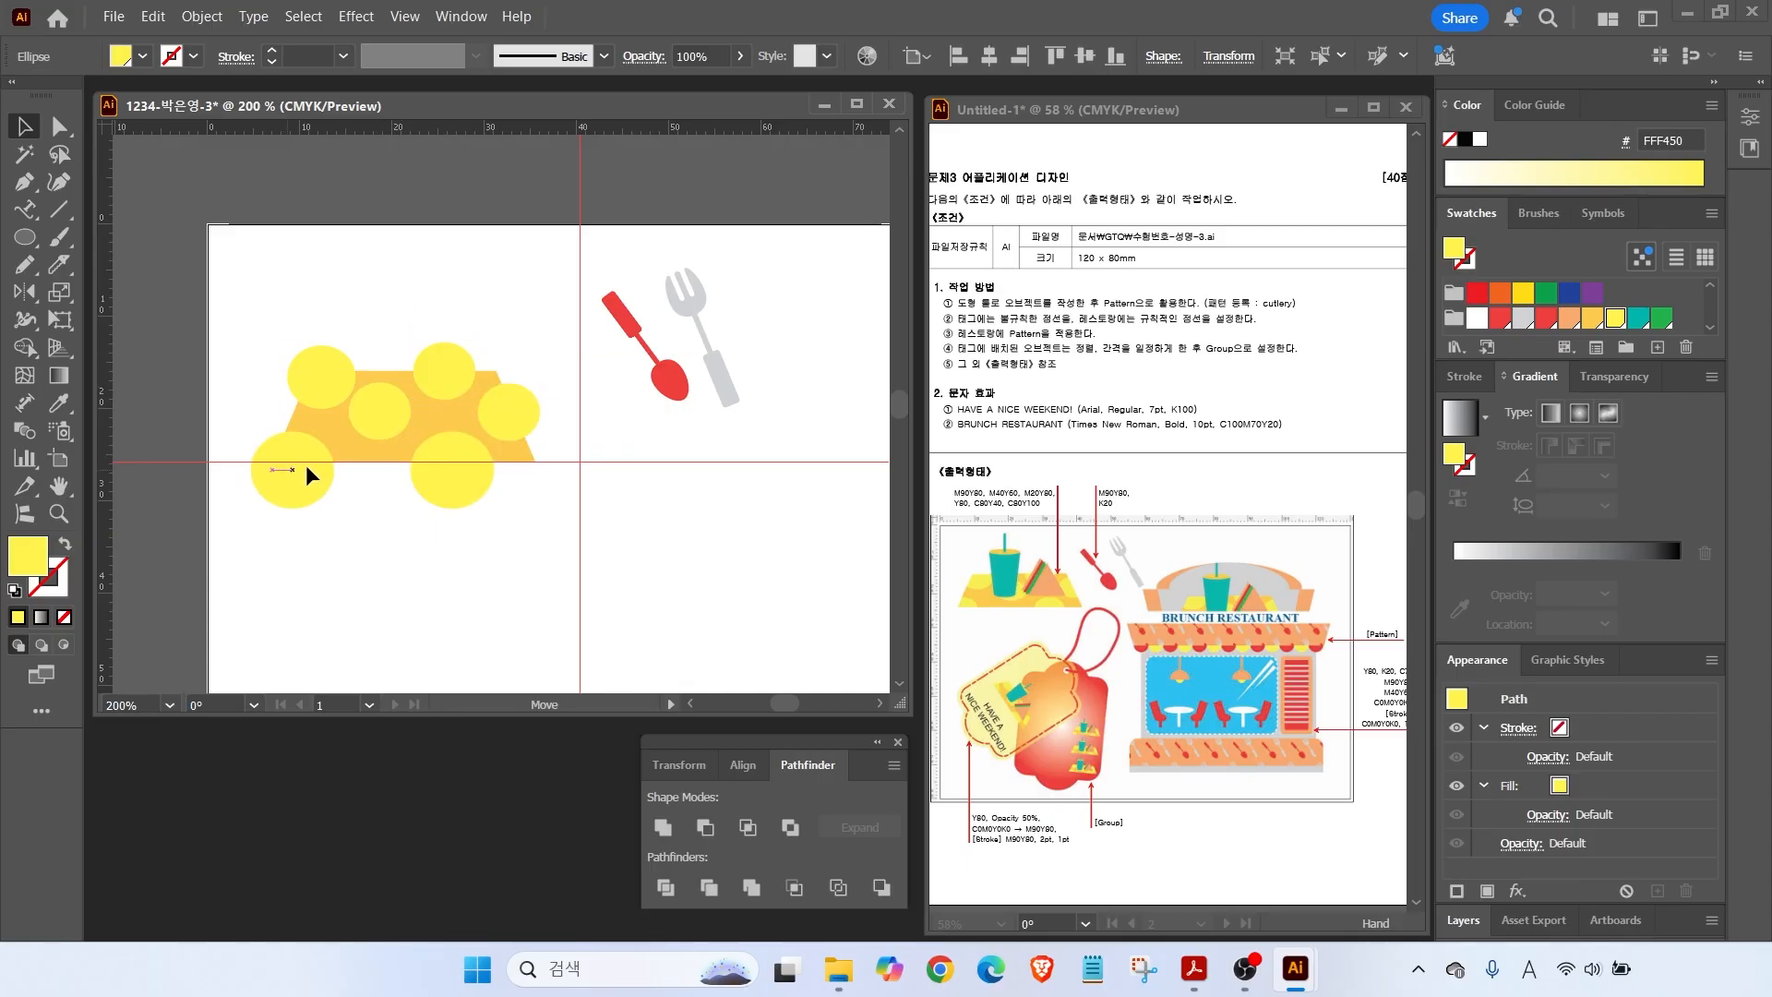
{"action": "left_click", "coordinate": [258, 400]}
{"action": "key", "text": "ctrl+2"}
{"action": "left_click_drag", "start_coordinate": [433, 364], "coordinate": [470, 317], "text": "ctrl+shift"}
{"action": "key", "text": "Escape"}
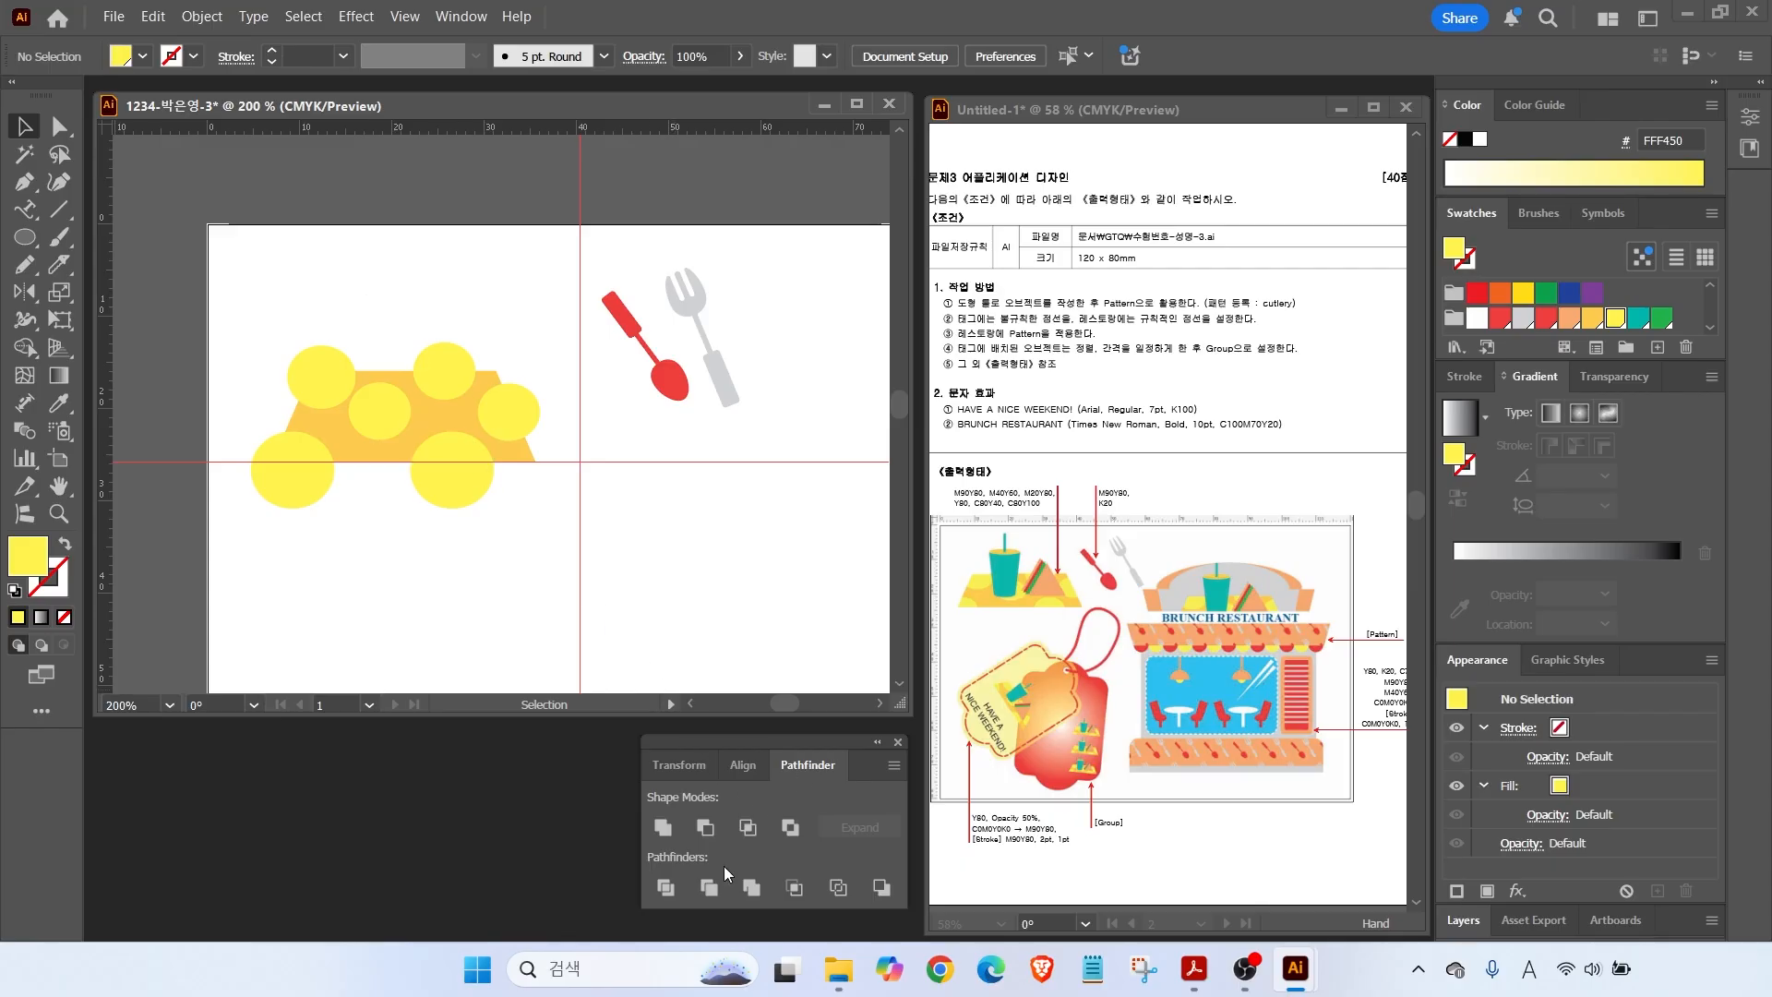
{"action": "left_click", "coordinate": [681, 892]}
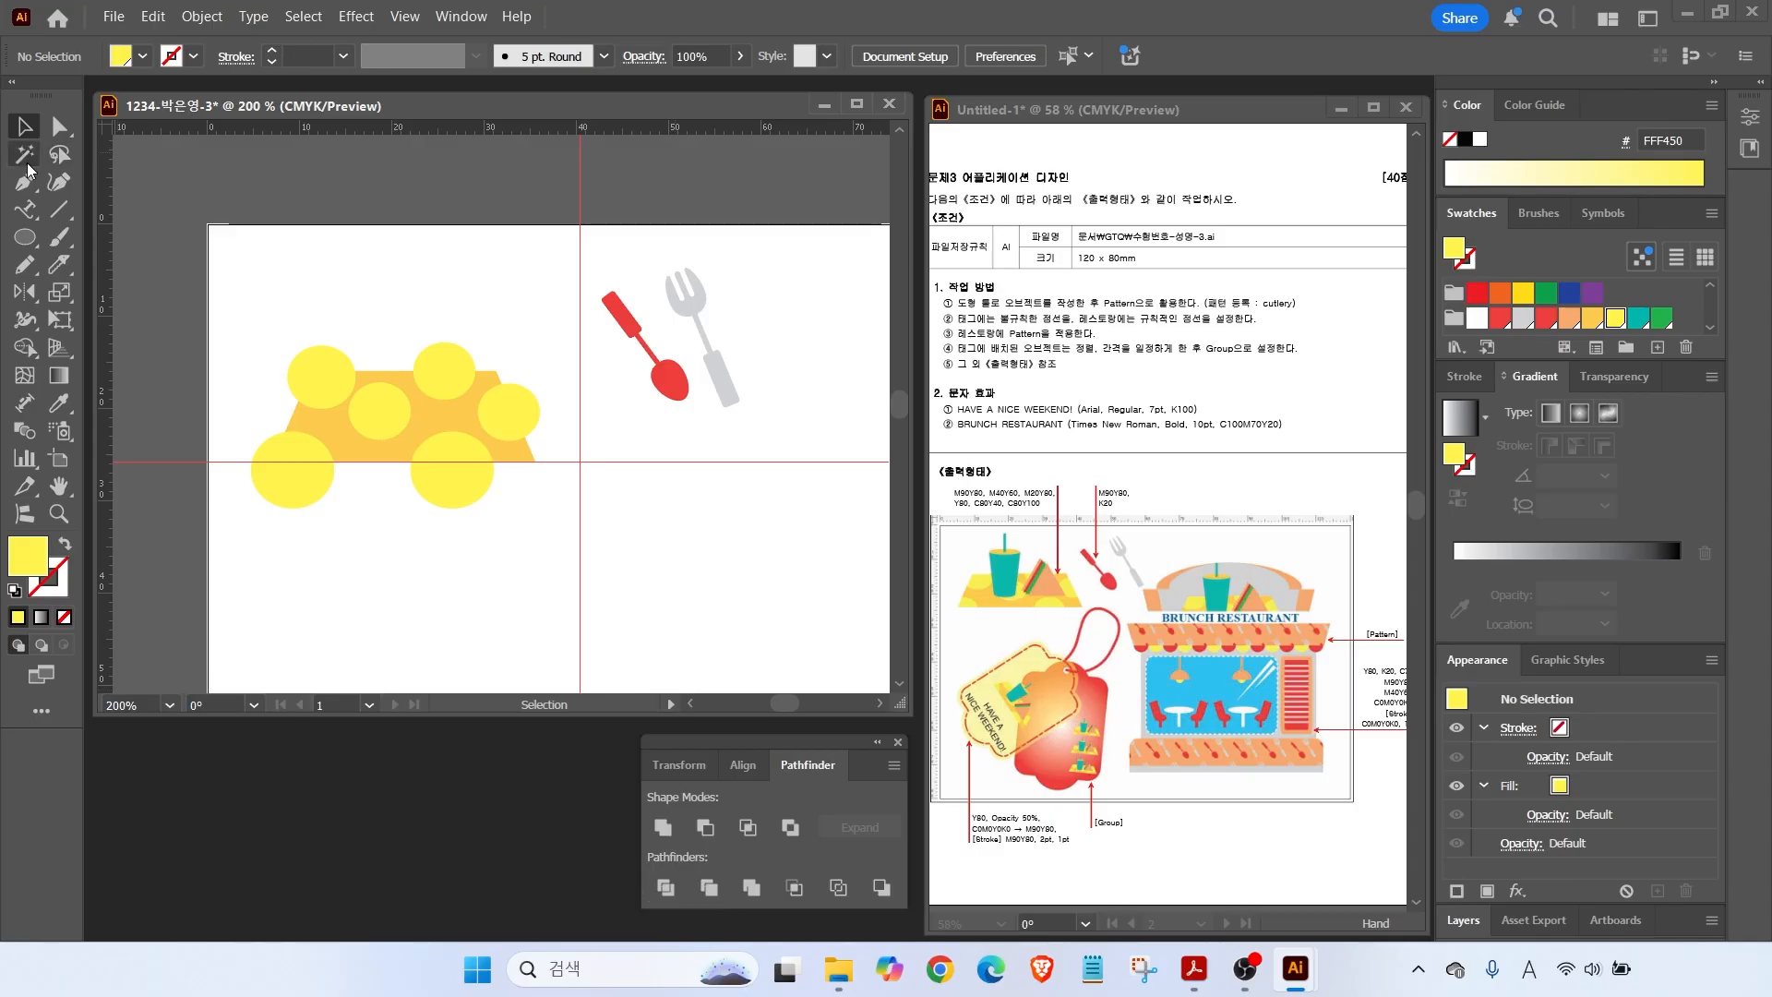
Duplicate the orange trapezoid above the artwork and fill the copy red.
{"action": "left_click", "coordinate": [460, 427]}
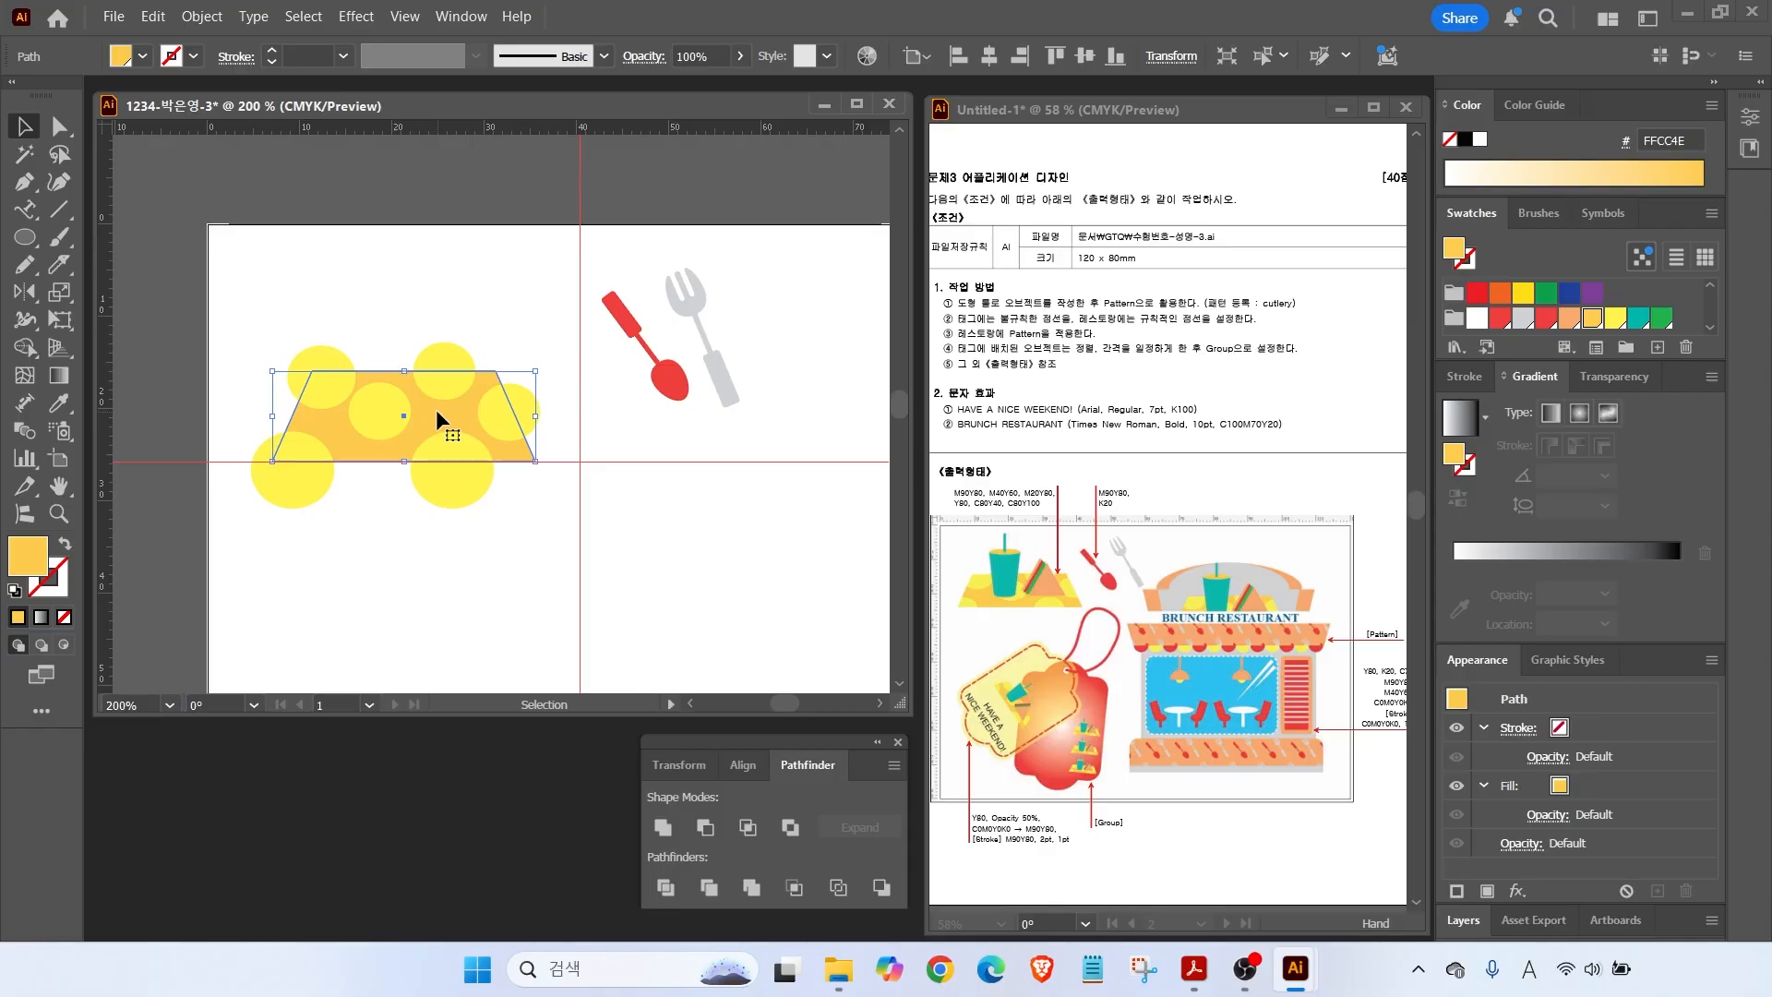
{"action": "key", "text": "a"}
{"action": "key", "text": "v"}
{"action": "left_click_drag", "start_coordinate": [436, 408], "coordinate": [541, 286]}
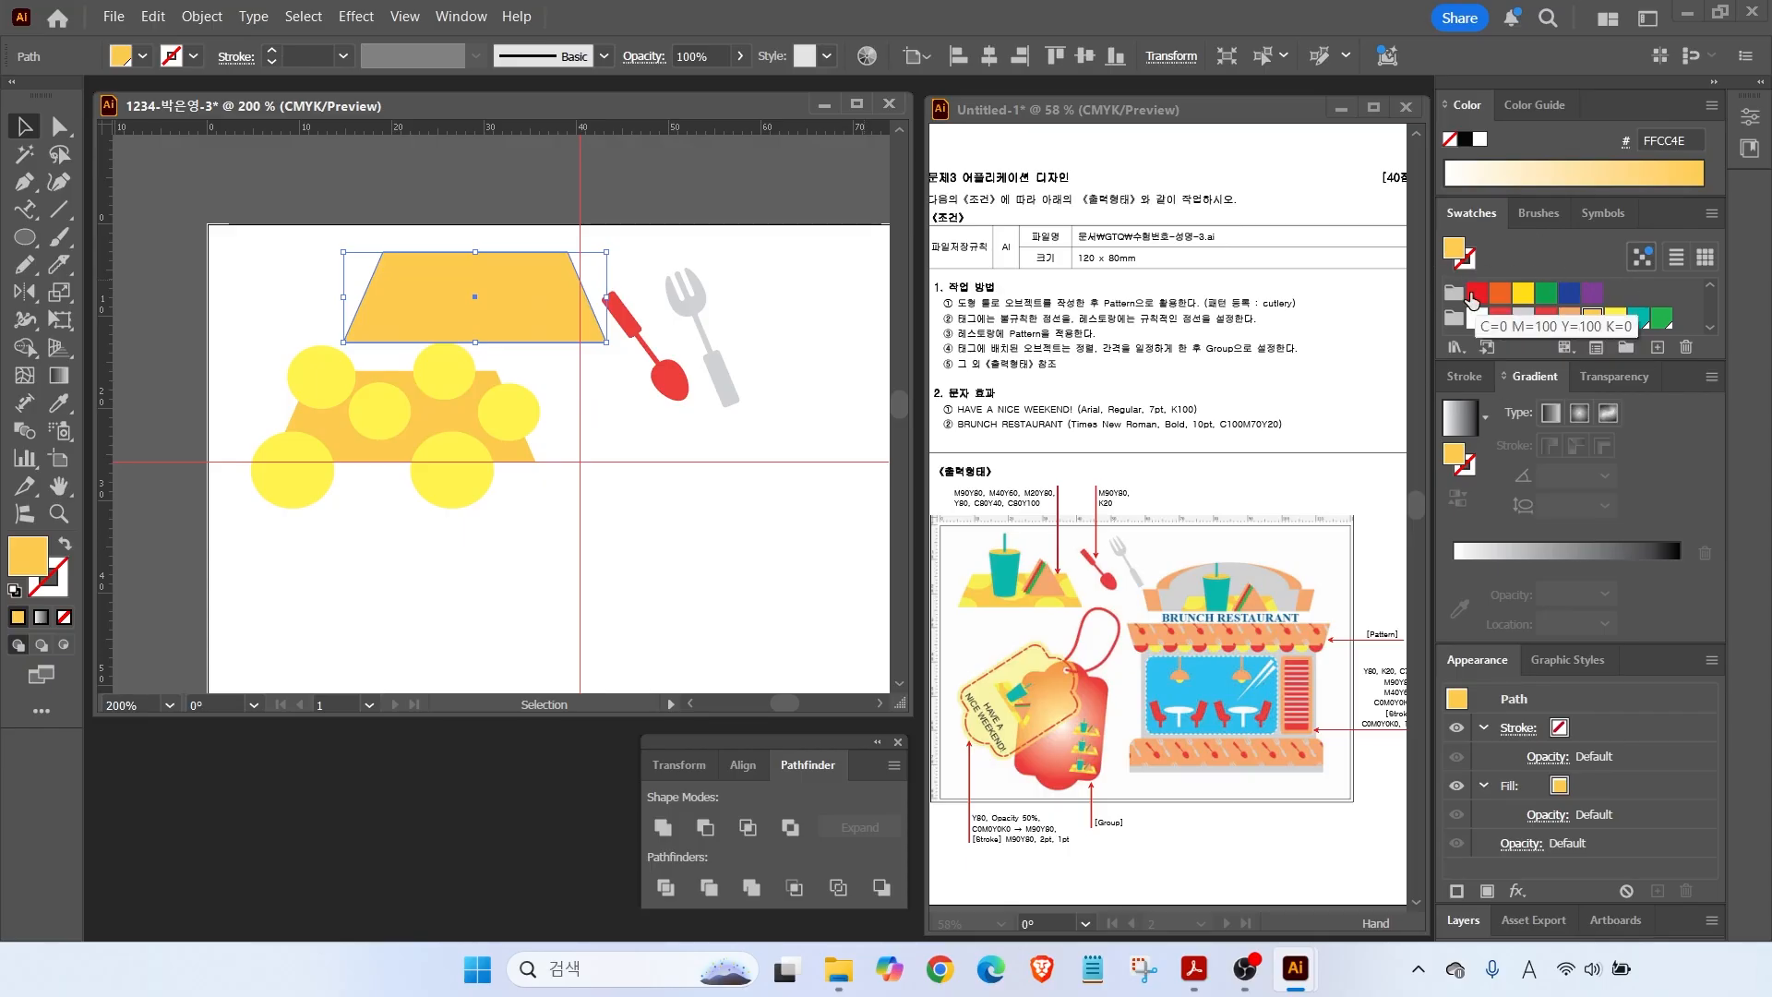
{"action": "left_click_drag", "start_coordinate": [1477, 293], "coordinate": [430, 407]}
Place the red trapezoid over the yellow circles and make a clipping mask from both.
{"action": "left_click_drag", "start_coordinate": [268, 322], "coordinate": [533, 491]}
{"action": "right_click", "coordinate": [425, 407]}
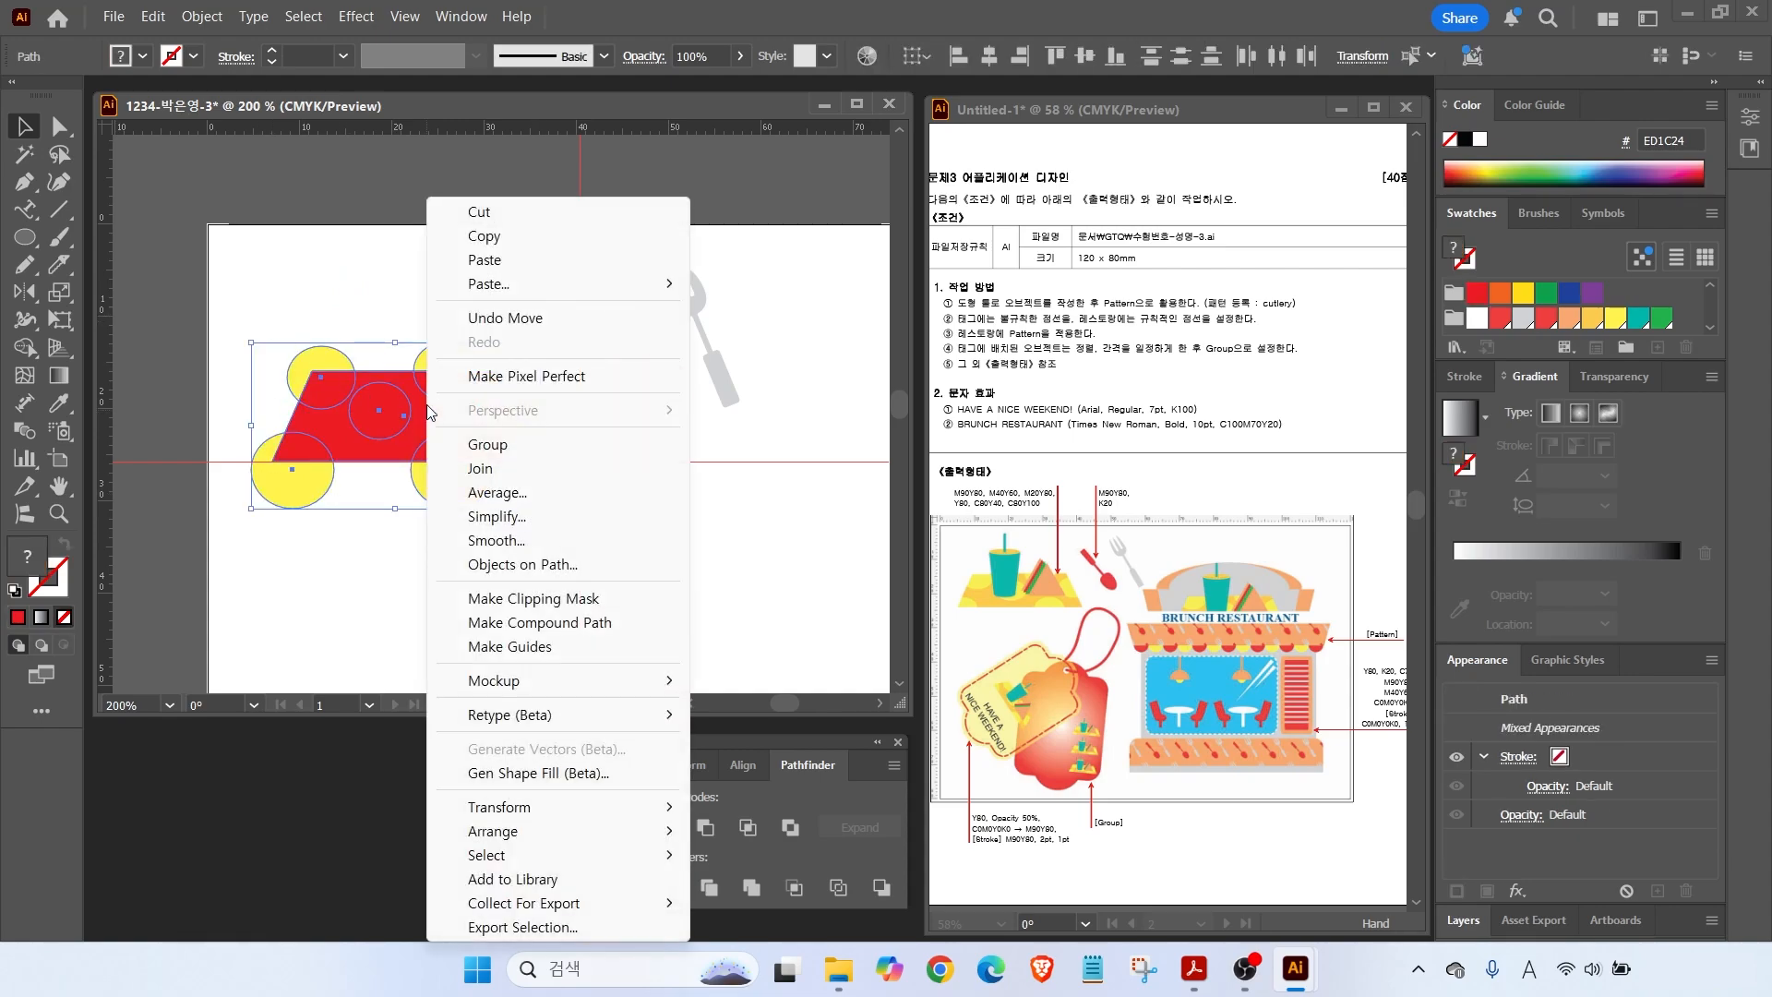
{"action": "left_click", "coordinate": [523, 606]}
{"action": "left_click", "coordinate": [329, 478]}
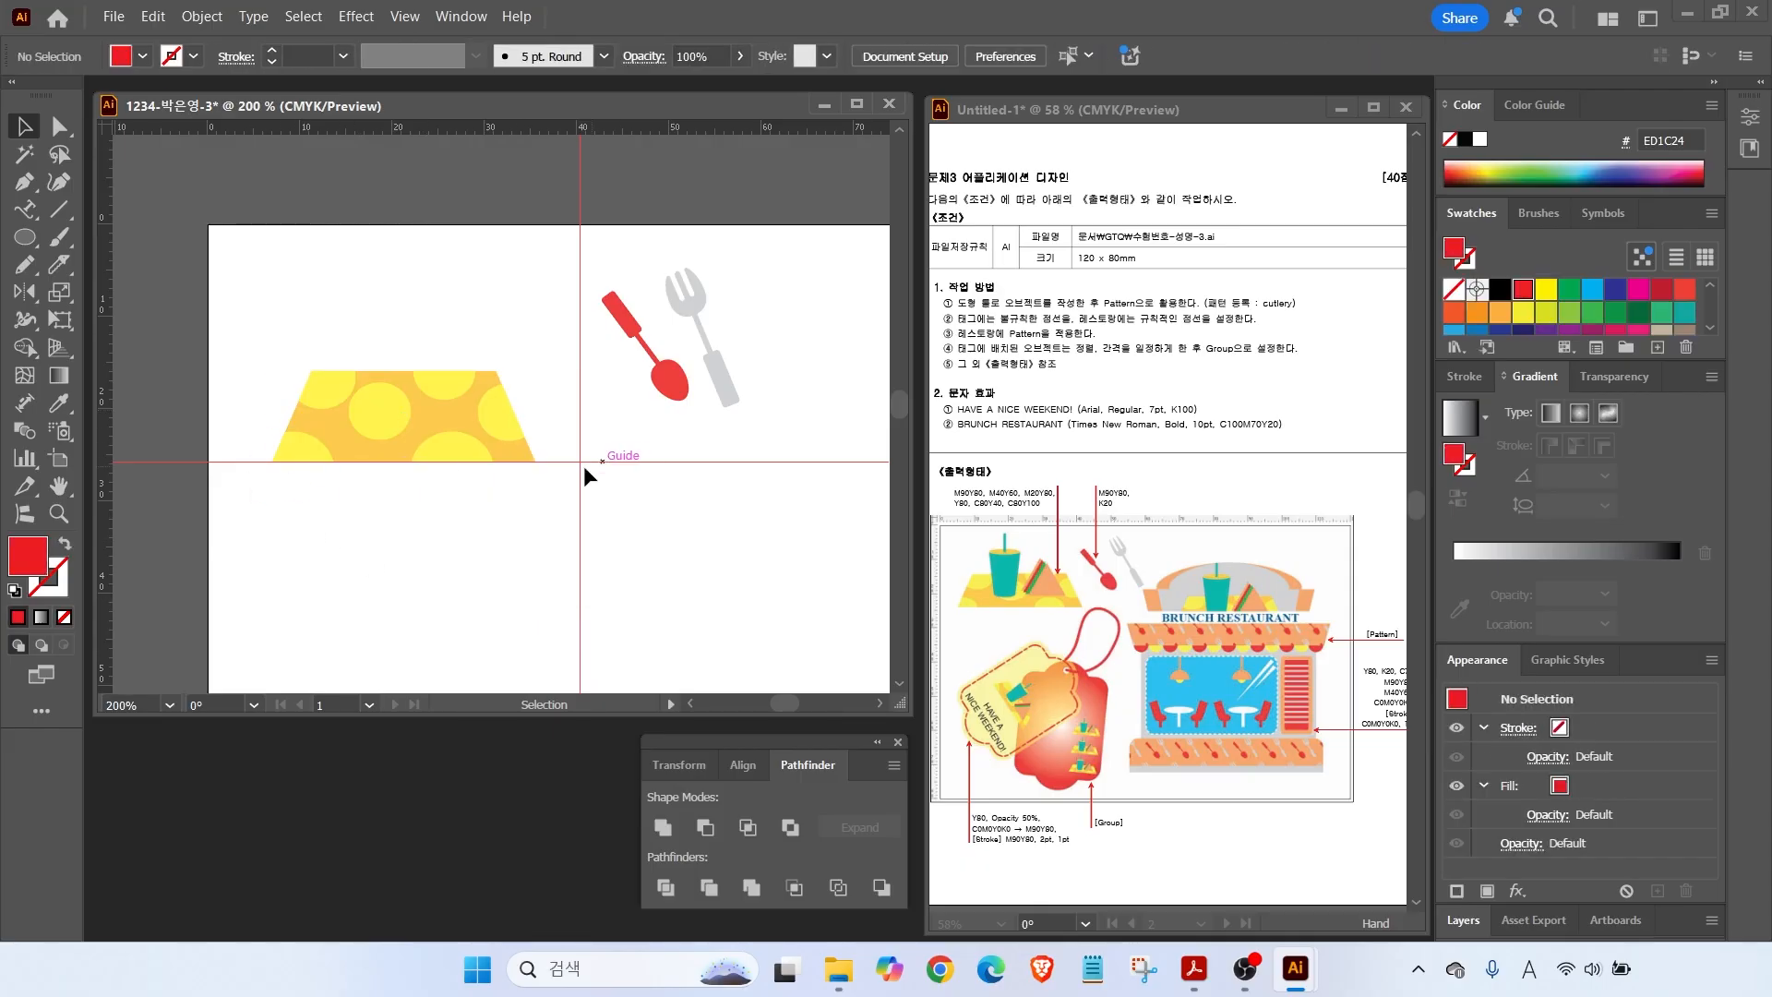
Draw a teal ellipse on the placemat, copy it higher for the rim, and shrink the lower one.
{"action": "left_click", "coordinate": [25, 238]}
{"action": "left_click_drag", "start_coordinate": [324, 422], "coordinate": [386, 442]}
{"action": "scroll", "coordinate": [1629, 318], "scroll_direction": "down", "scroll_amount": 5}
{"action": "left_click", "coordinate": [1640, 318]}
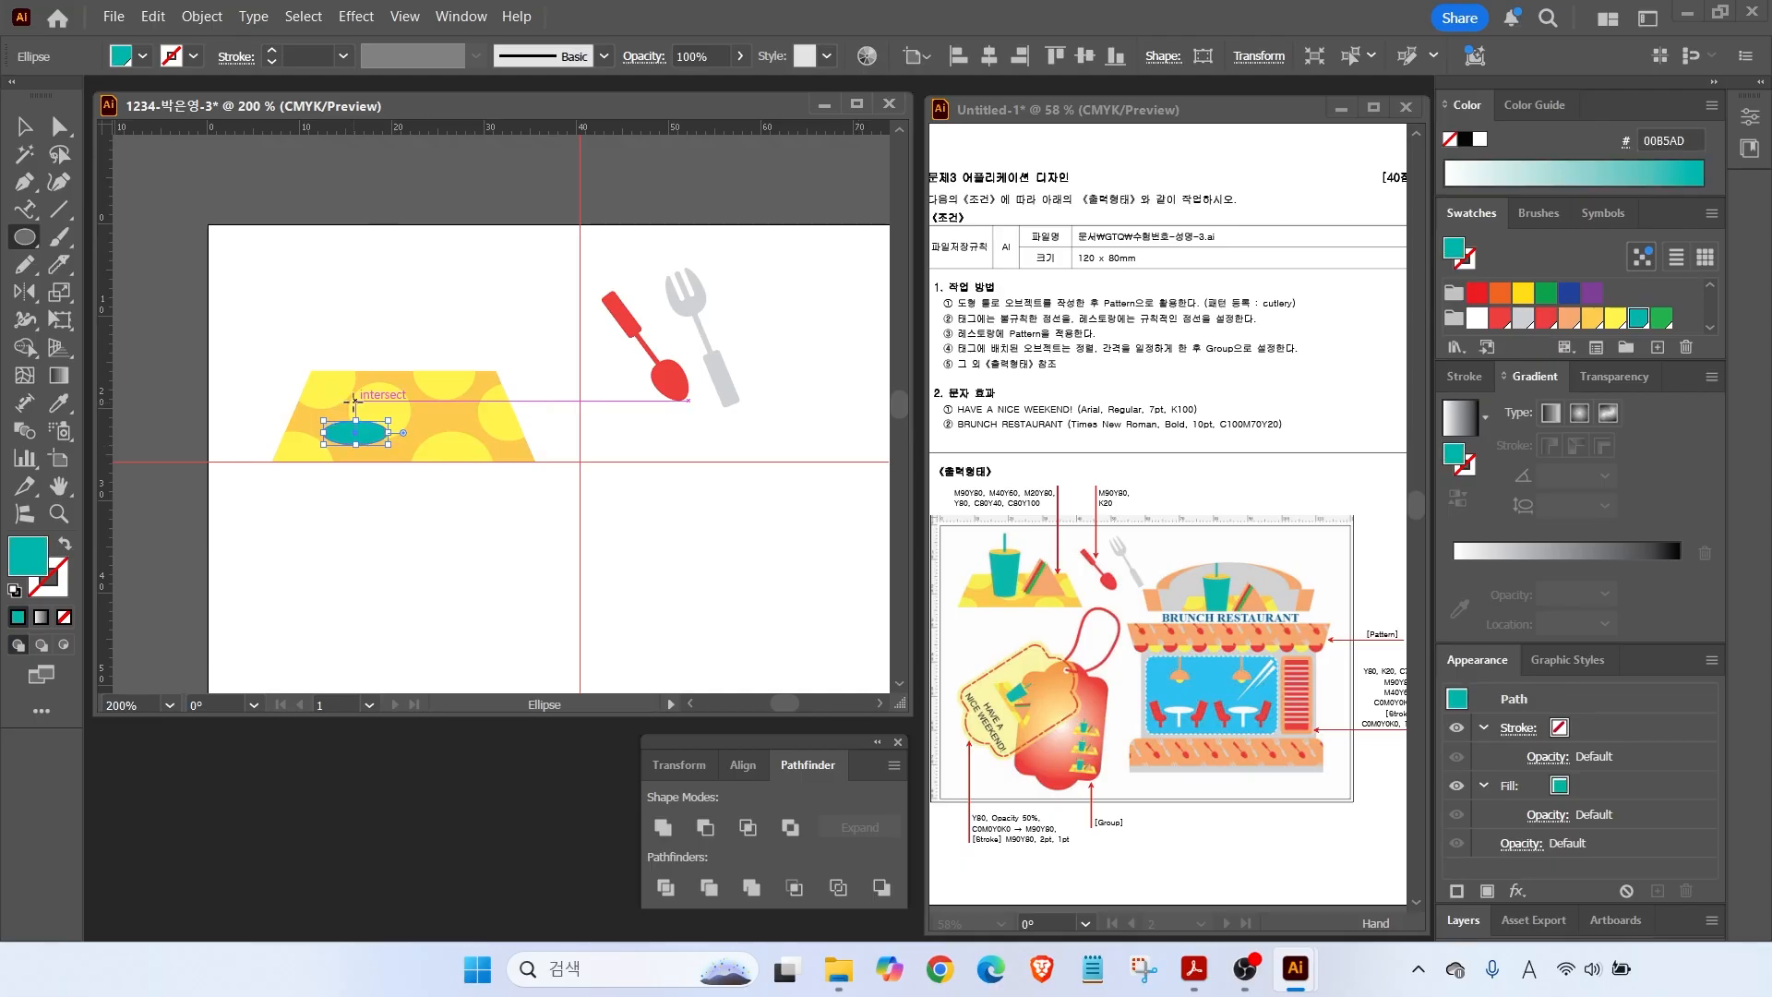
{"action": "scroll", "coordinate": [352, 354], "scroll_direction": "up", "scroll_amount": 2}
{"action": "left_click", "coordinate": [25, 127]}
{"action": "left_click_drag", "start_coordinate": [360, 516], "coordinate": [360, 329]}
{"action": "left_click", "coordinate": [411, 514]}
{"action": "left_click_drag", "start_coordinate": [423, 536], "coordinate": [411, 529]}
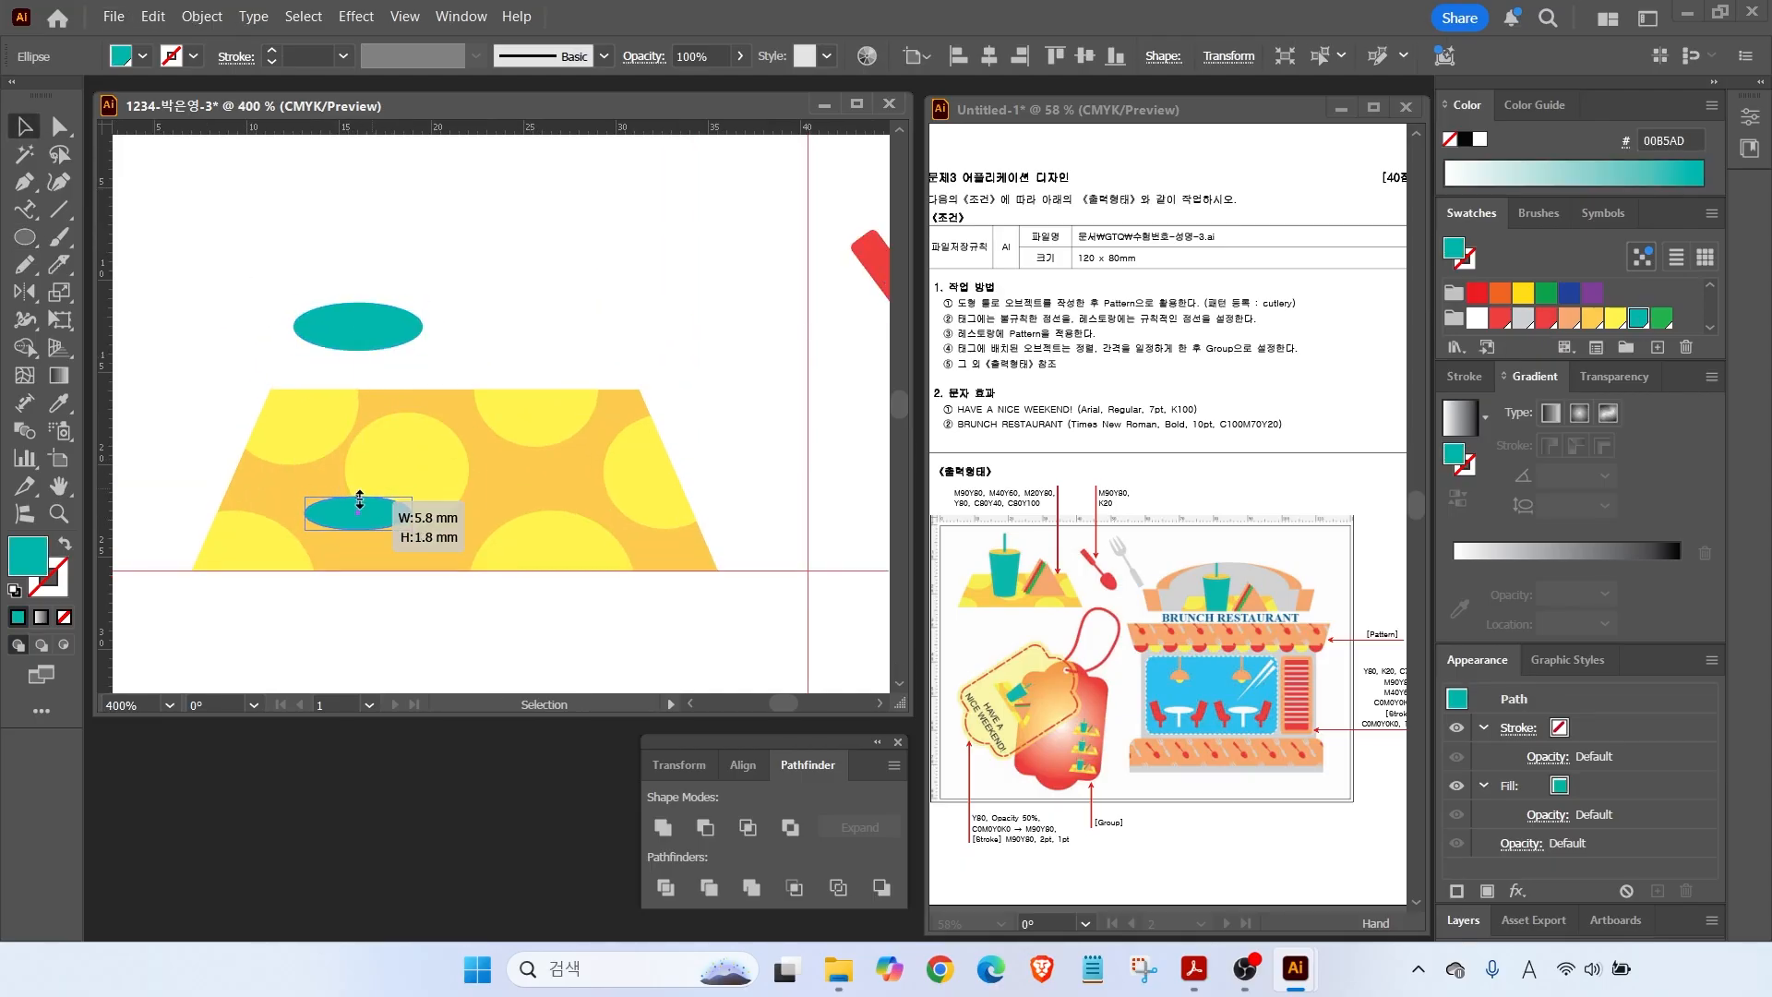
Draw the cup body rectangle between the ellipses and taper its bottom corners inward.
{"action": "left_click", "coordinate": [25, 237]}
{"action": "left_click", "coordinate": [66, 242]}
{"action": "left_click_drag", "start_coordinate": [294, 327], "coordinate": [423, 511]}
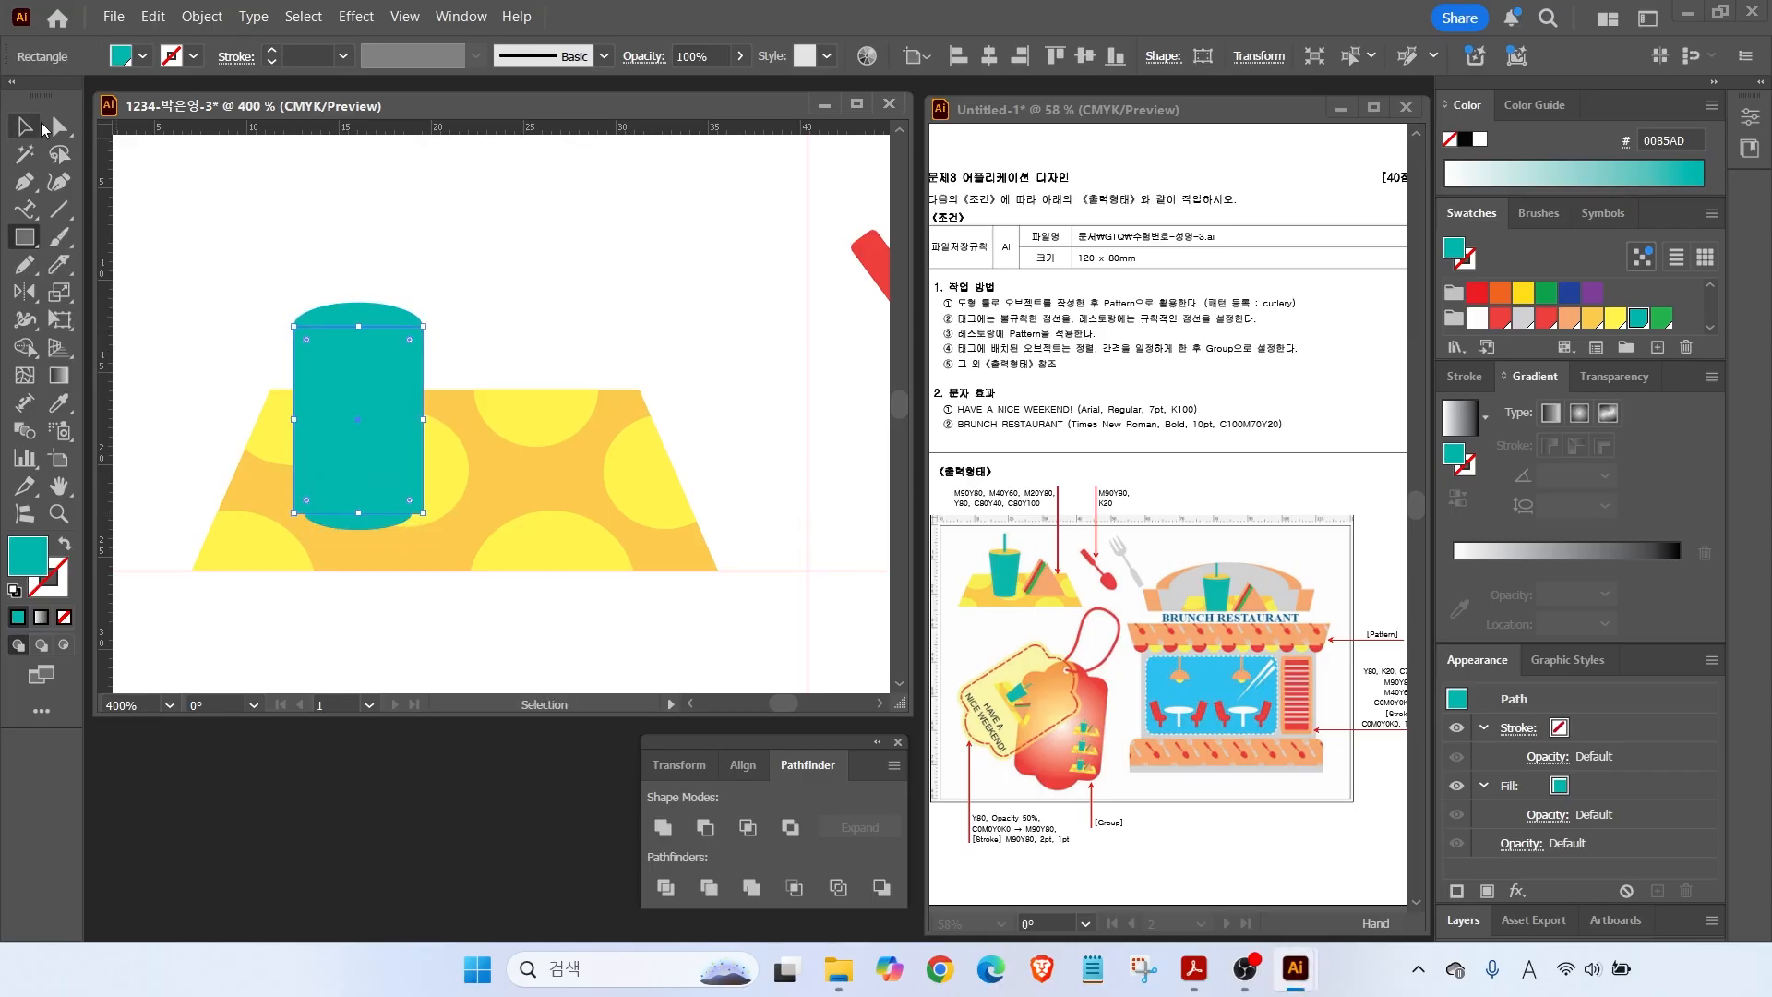
{"action": "left_click", "coordinate": [59, 127]}
{"action": "left_click_drag", "start_coordinate": [292, 511], "coordinate": [304, 508]}
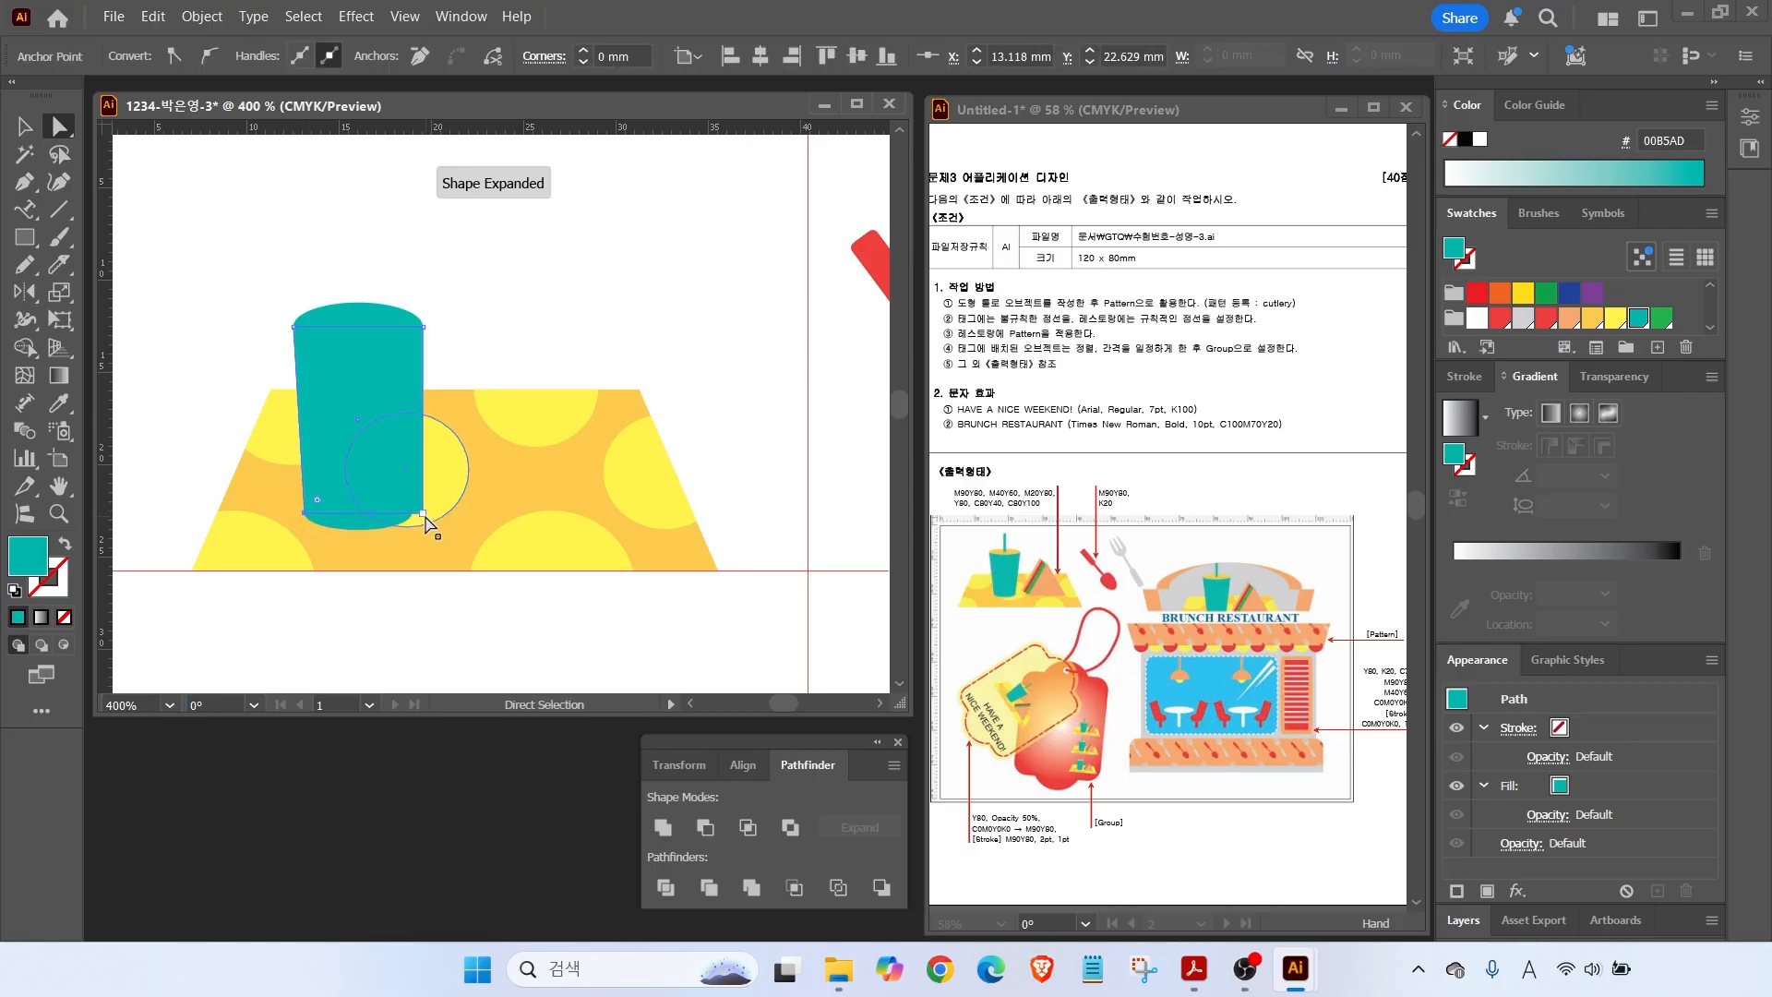
{"action": "left_click_drag", "start_coordinate": [417, 511], "coordinate": [411, 513]}
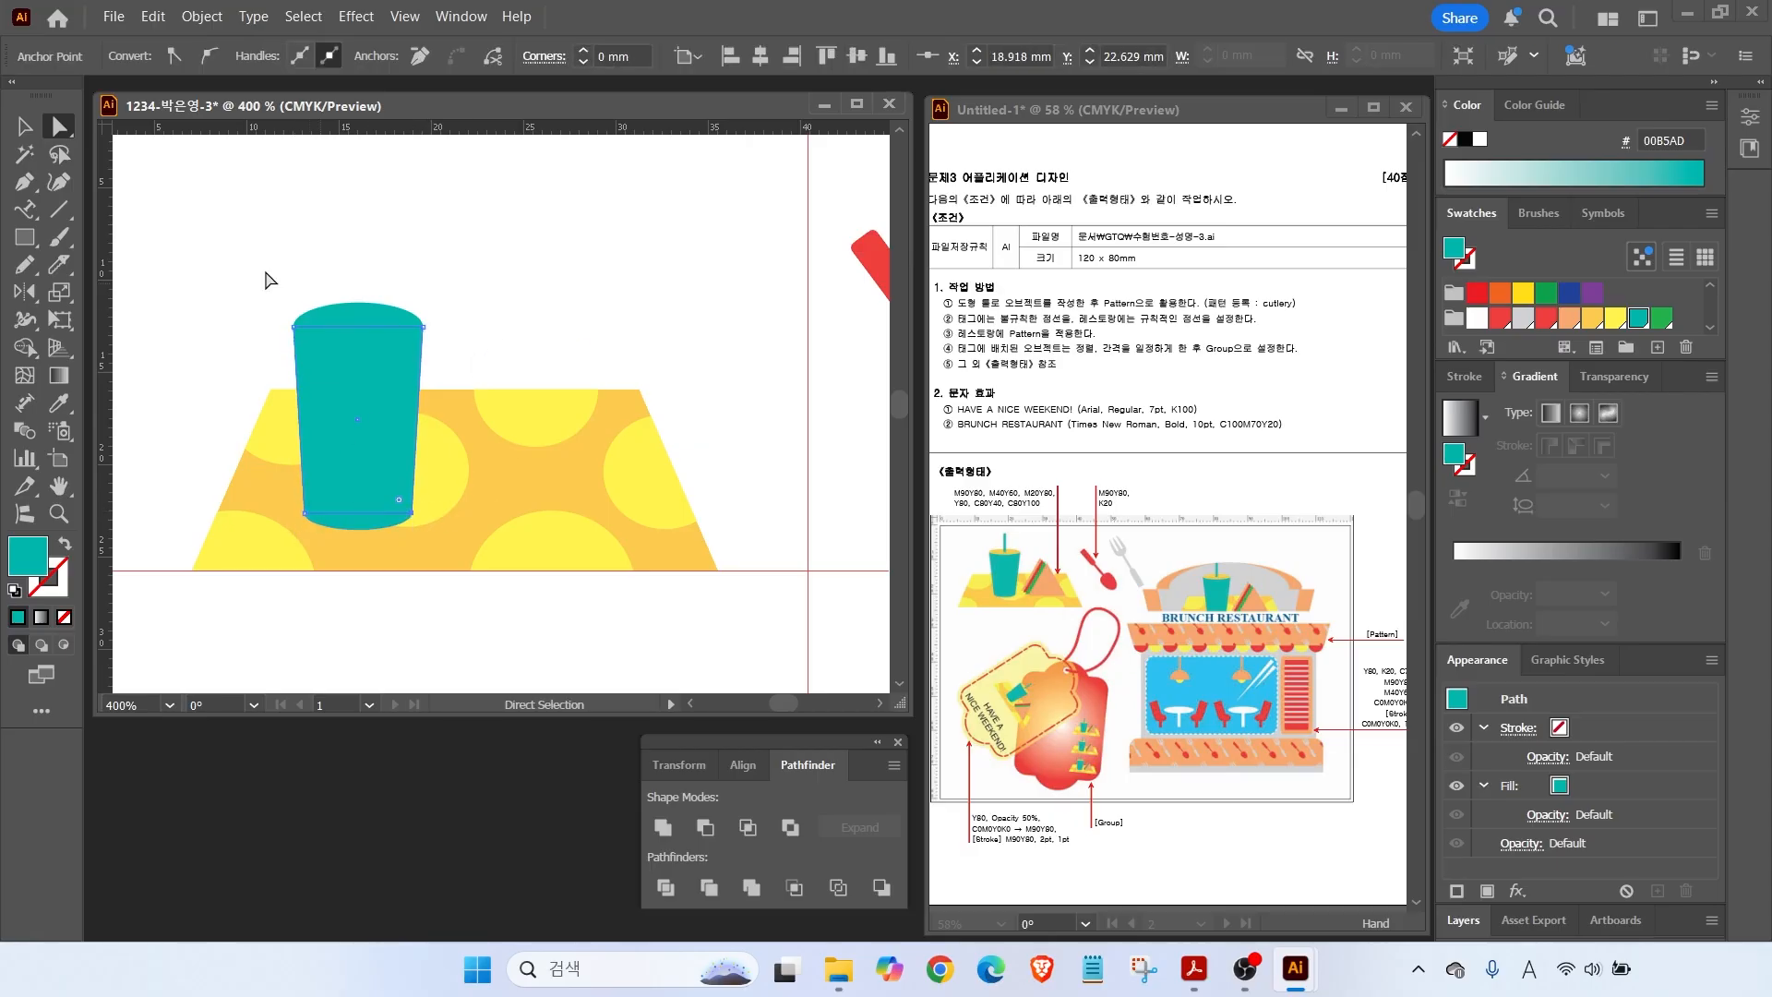
{"action": "left_click", "coordinate": [25, 131]}
{"action": "left_click", "coordinate": [357, 213]}
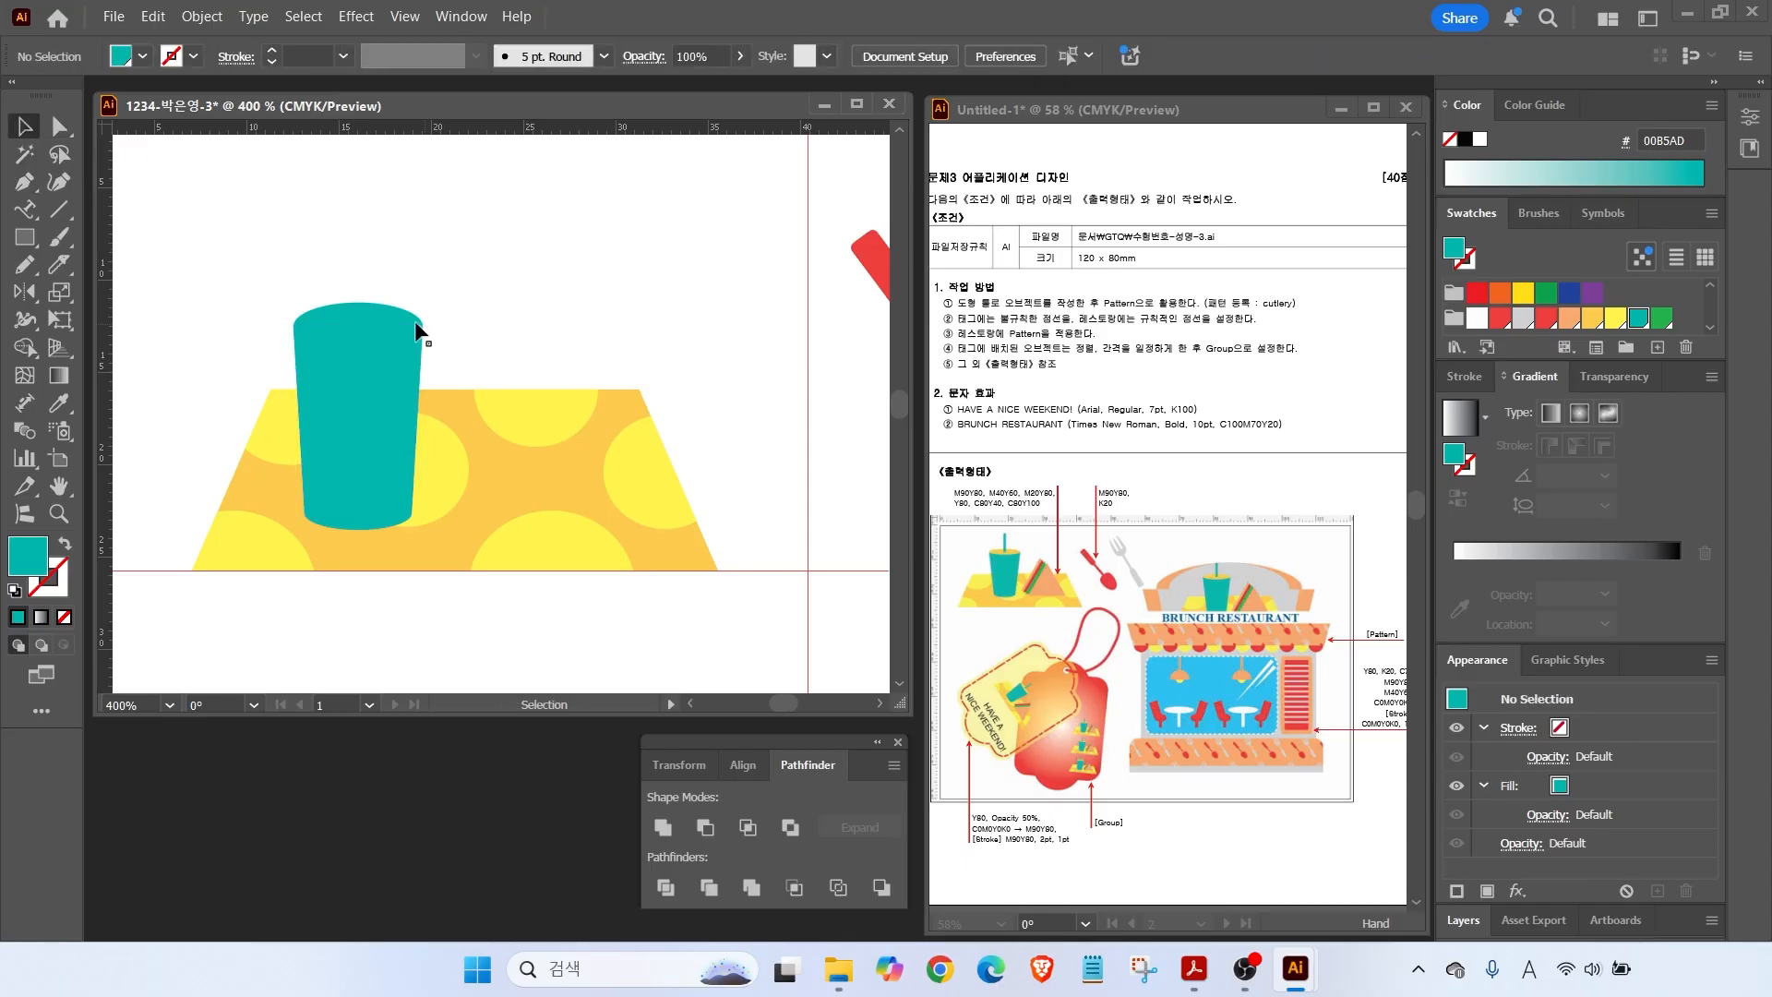
Fill the cup's top ellipse yellow and bring it in front of the body.
{"action": "left_click", "coordinate": [372, 317]}
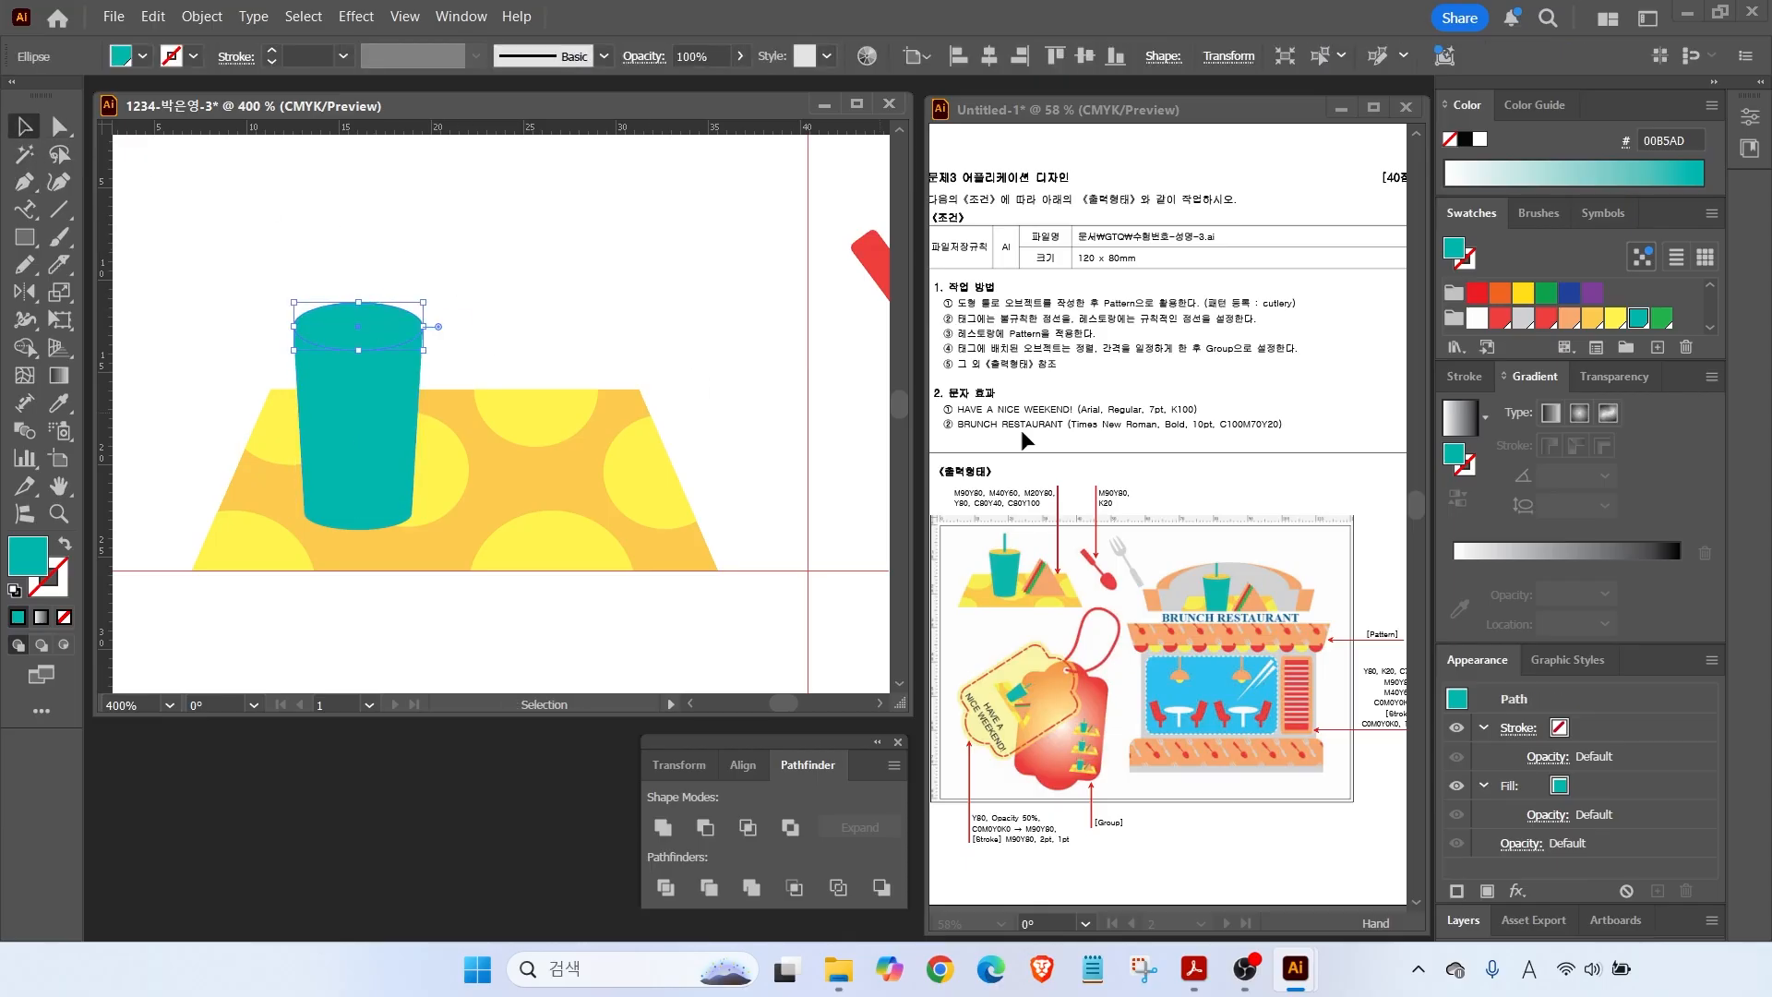
{"action": "left_click", "coordinate": [1615, 318]}
{"action": "right_click", "coordinate": [372, 314]}
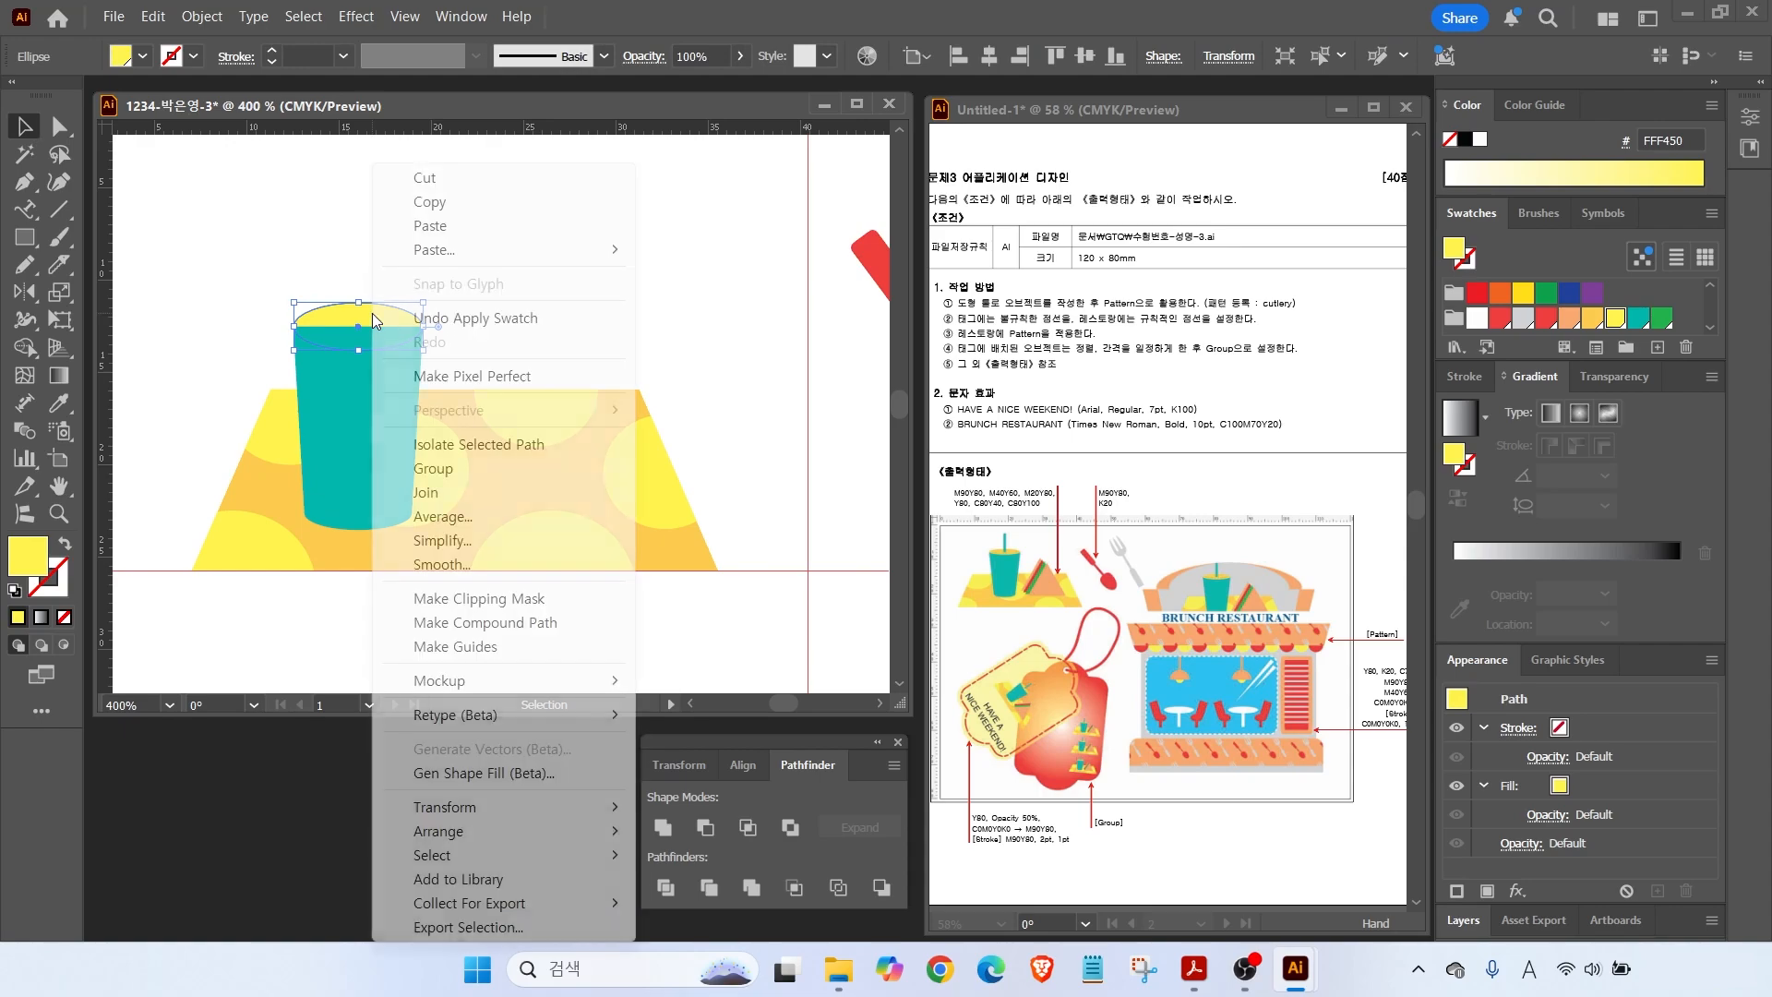
{"action": "mouse_move", "coordinate": [514, 833]}
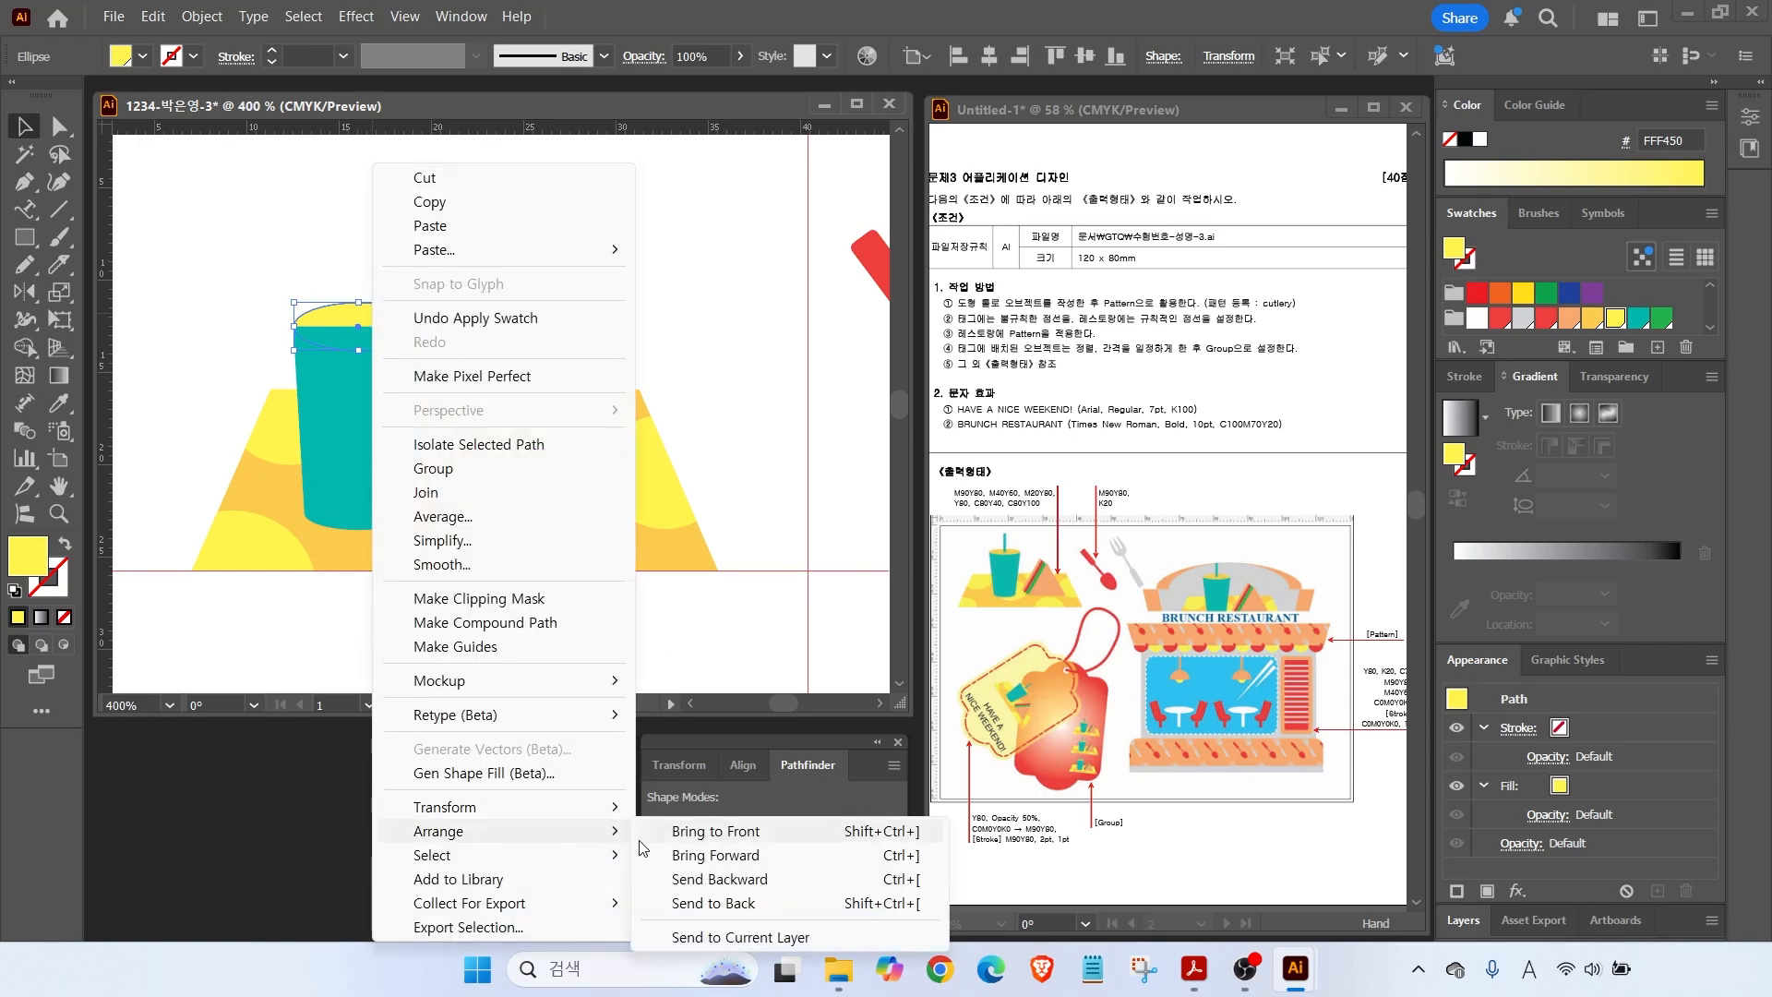
{"action": "left_click", "coordinate": [691, 831]}
Draw a thin teal straw rectangle rising from the cup.
{"action": "key", "text": "ctrl+shift+a"}
{"action": "key", "text": "m"}
{"action": "left_click_drag", "start_coordinate": [351, 231], "coordinate": [363, 334]}
{"action": "left_click", "coordinate": [1637, 321]}
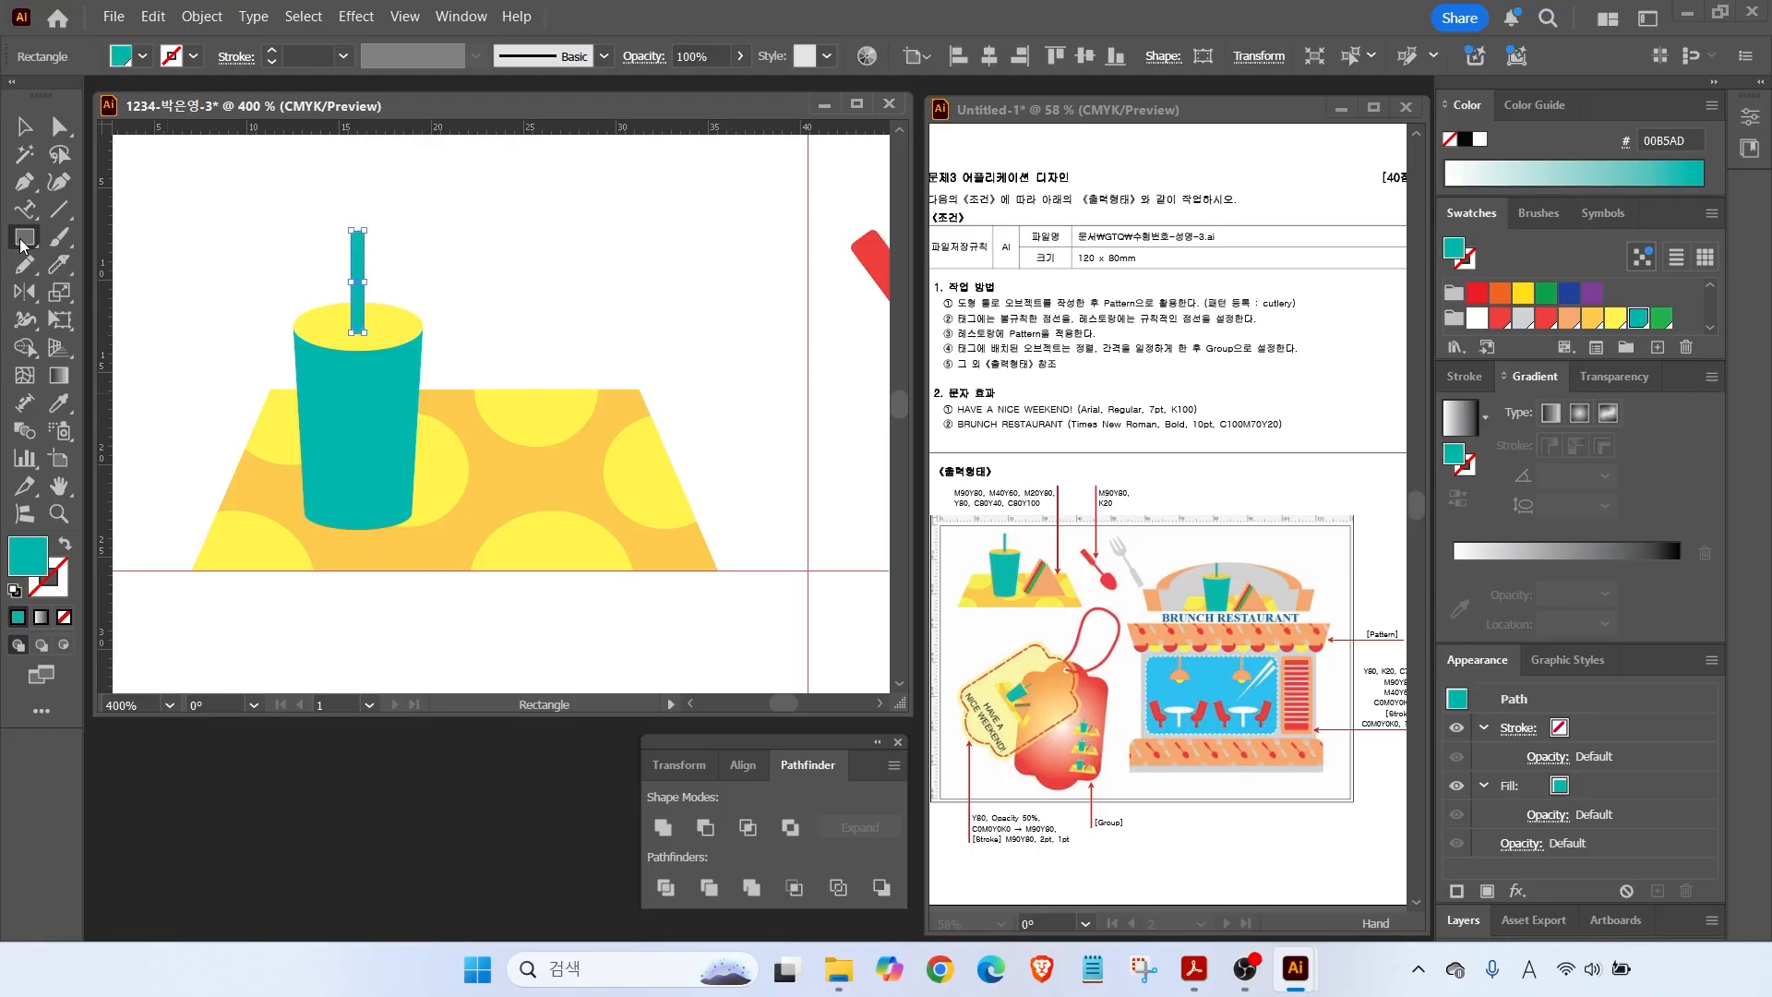
Draw an upright triangle with the Polygon tool beside the cup, resize it and fill it yellow.
{"action": "left_click_drag", "start_coordinate": [18, 244], "coordinate": [102, 318]}
{"action": "left_click_drag", "start_coordinate": [550, 338], "coordinate": [605, 404]}
{"action": "key", "text": "Up"}
{"action": "key", "text": "Up"}
{"action": "key", "text": "Up"}
{"action": "key", "text": "Down"}
{"action": "key", "text": "Down"}
{"action": "key", "text": "Down"}
{"action": "key", "text": "Down"}
{"action": "key", "text": "Down"}
{"action": "key", "text": "Down"}
{"action": "key", "text": "shift"}
{"action": "key", "text": "shift"}
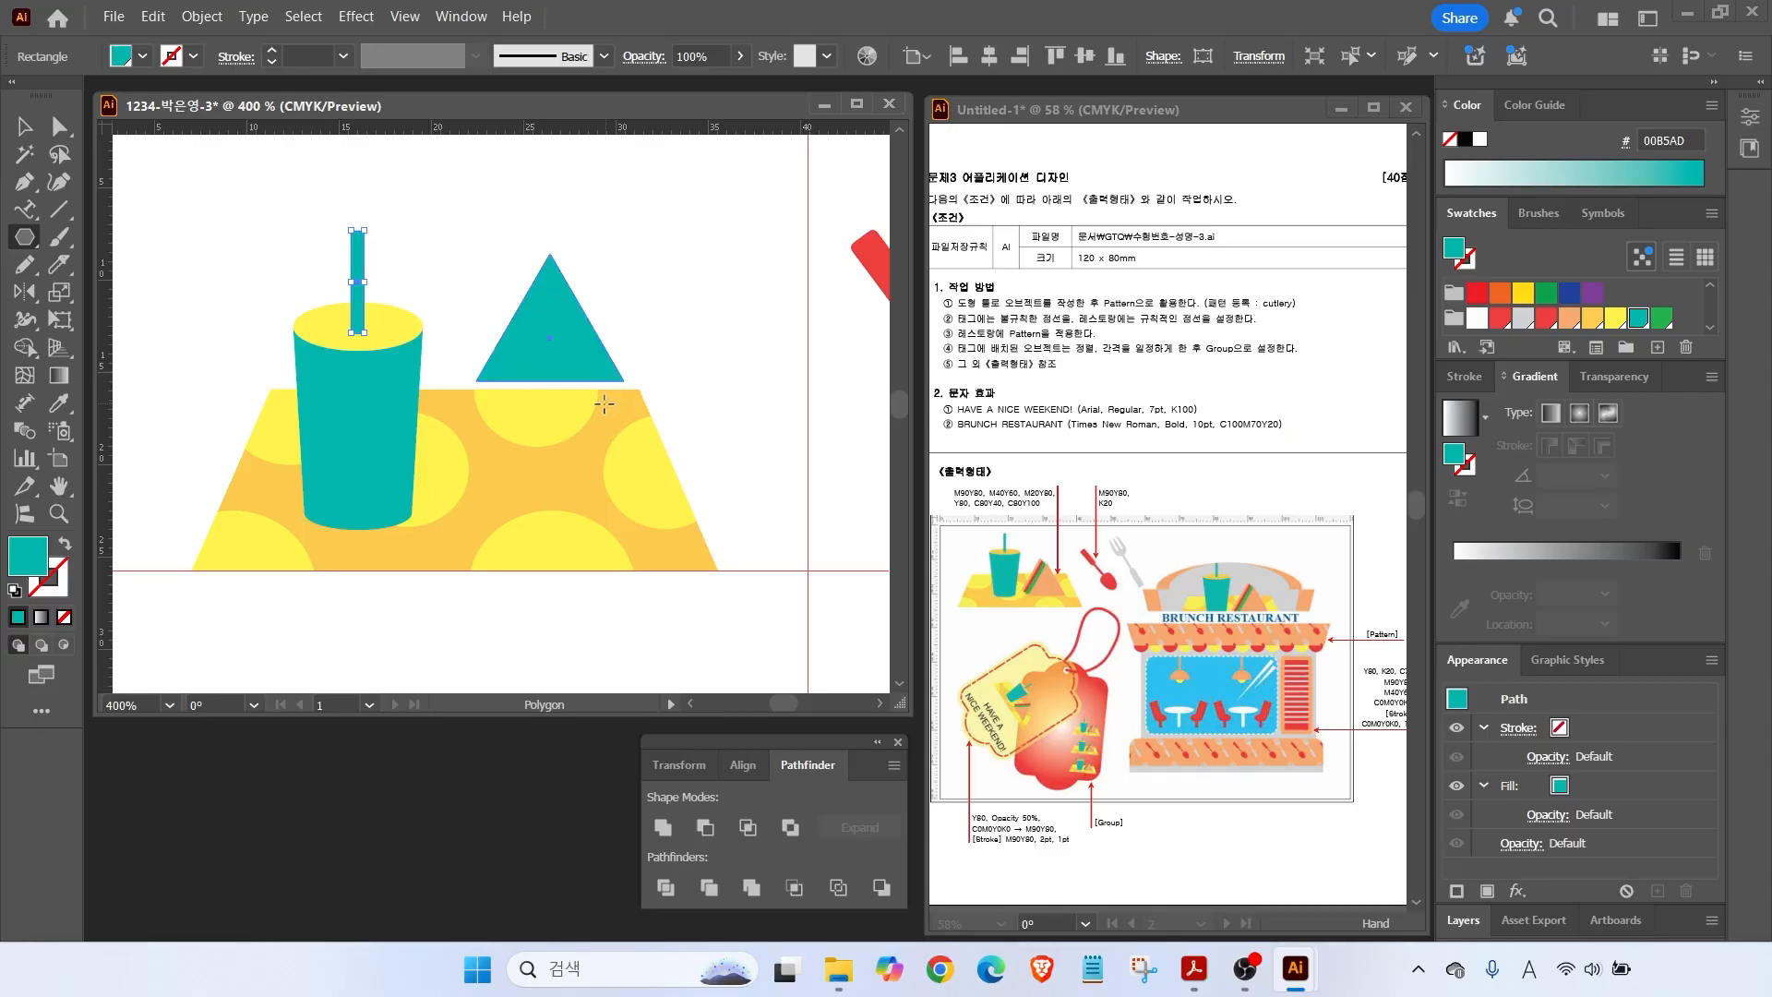
{"action": "left_click_drag", "start_coordinate": [604, 403], "coordinate": [604, 403]}
{"action": "key", "text": "v"}
{"action": "left_click_drag", "start_coordinate": [554, 340], "coordinate": [518, 442]}
{"action": "left_click_drag", "start_coordinate": [591, 353], "coordinate": [610, 337]}
{"action": "left_click", "coordinate": [1614, 319]}
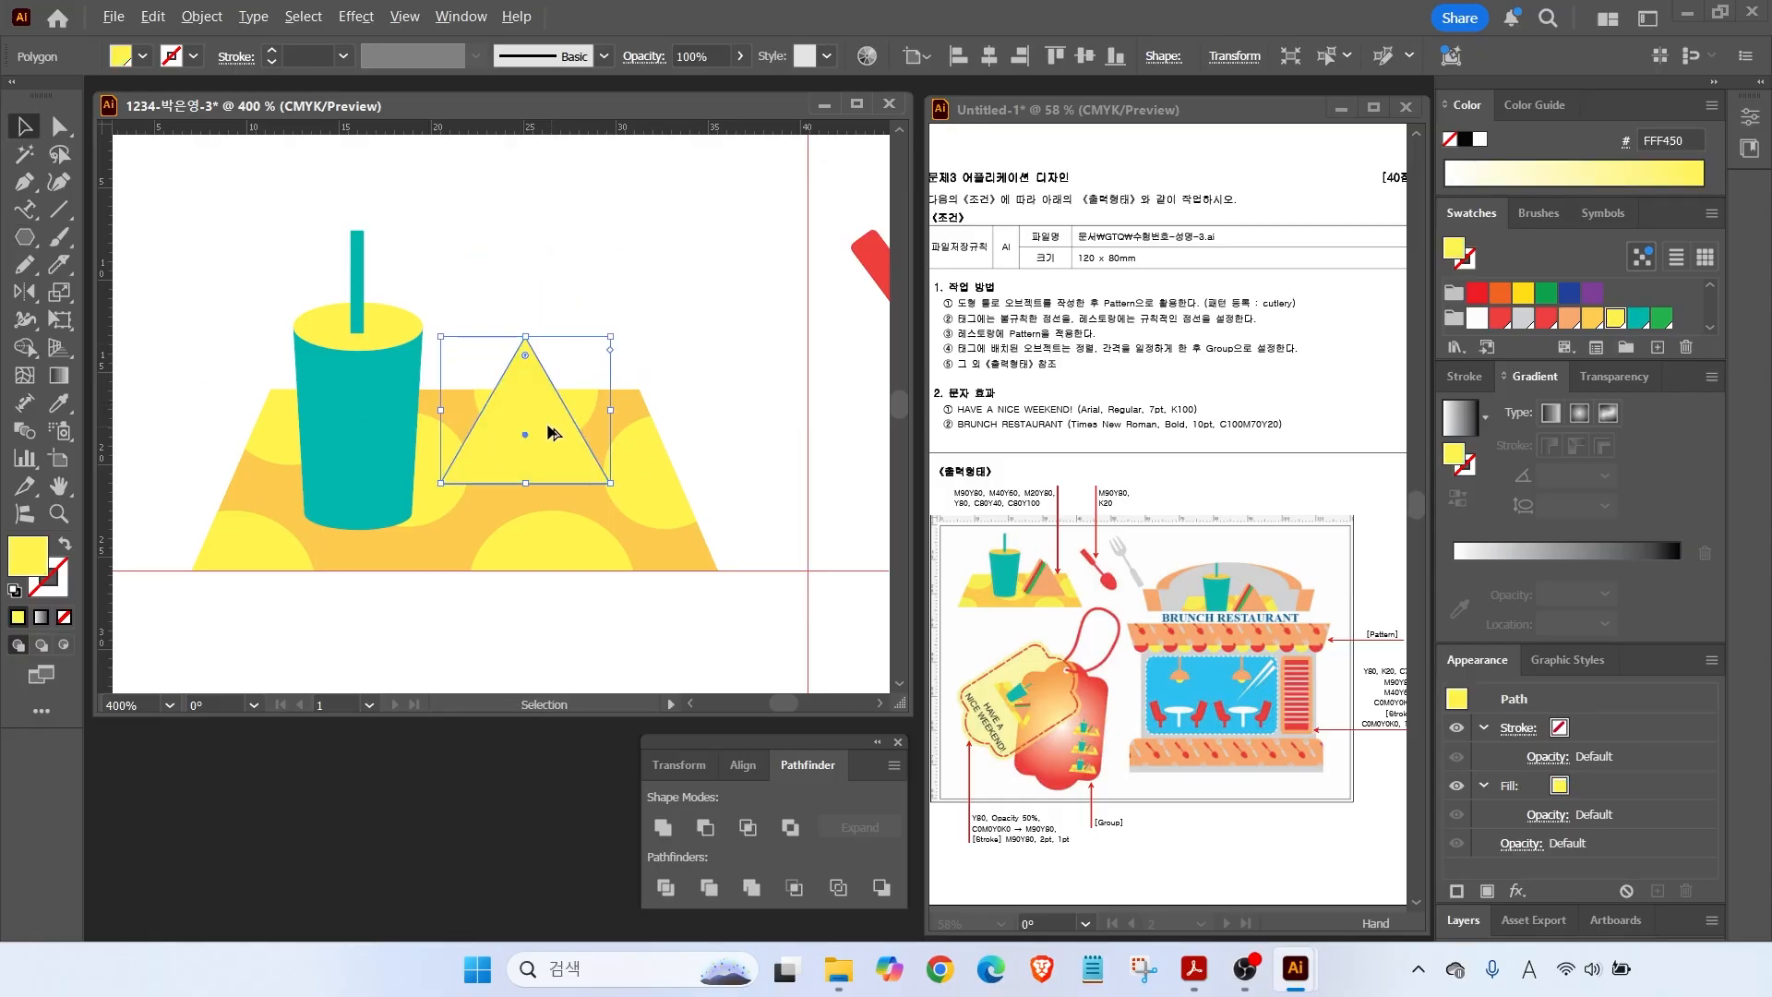
Duplicate the triangle into stacked layers filled red, green and light orange.
{"action": "left_click_drag", "start_coordinate": [544, 427], "coordinate": [558, 436]}
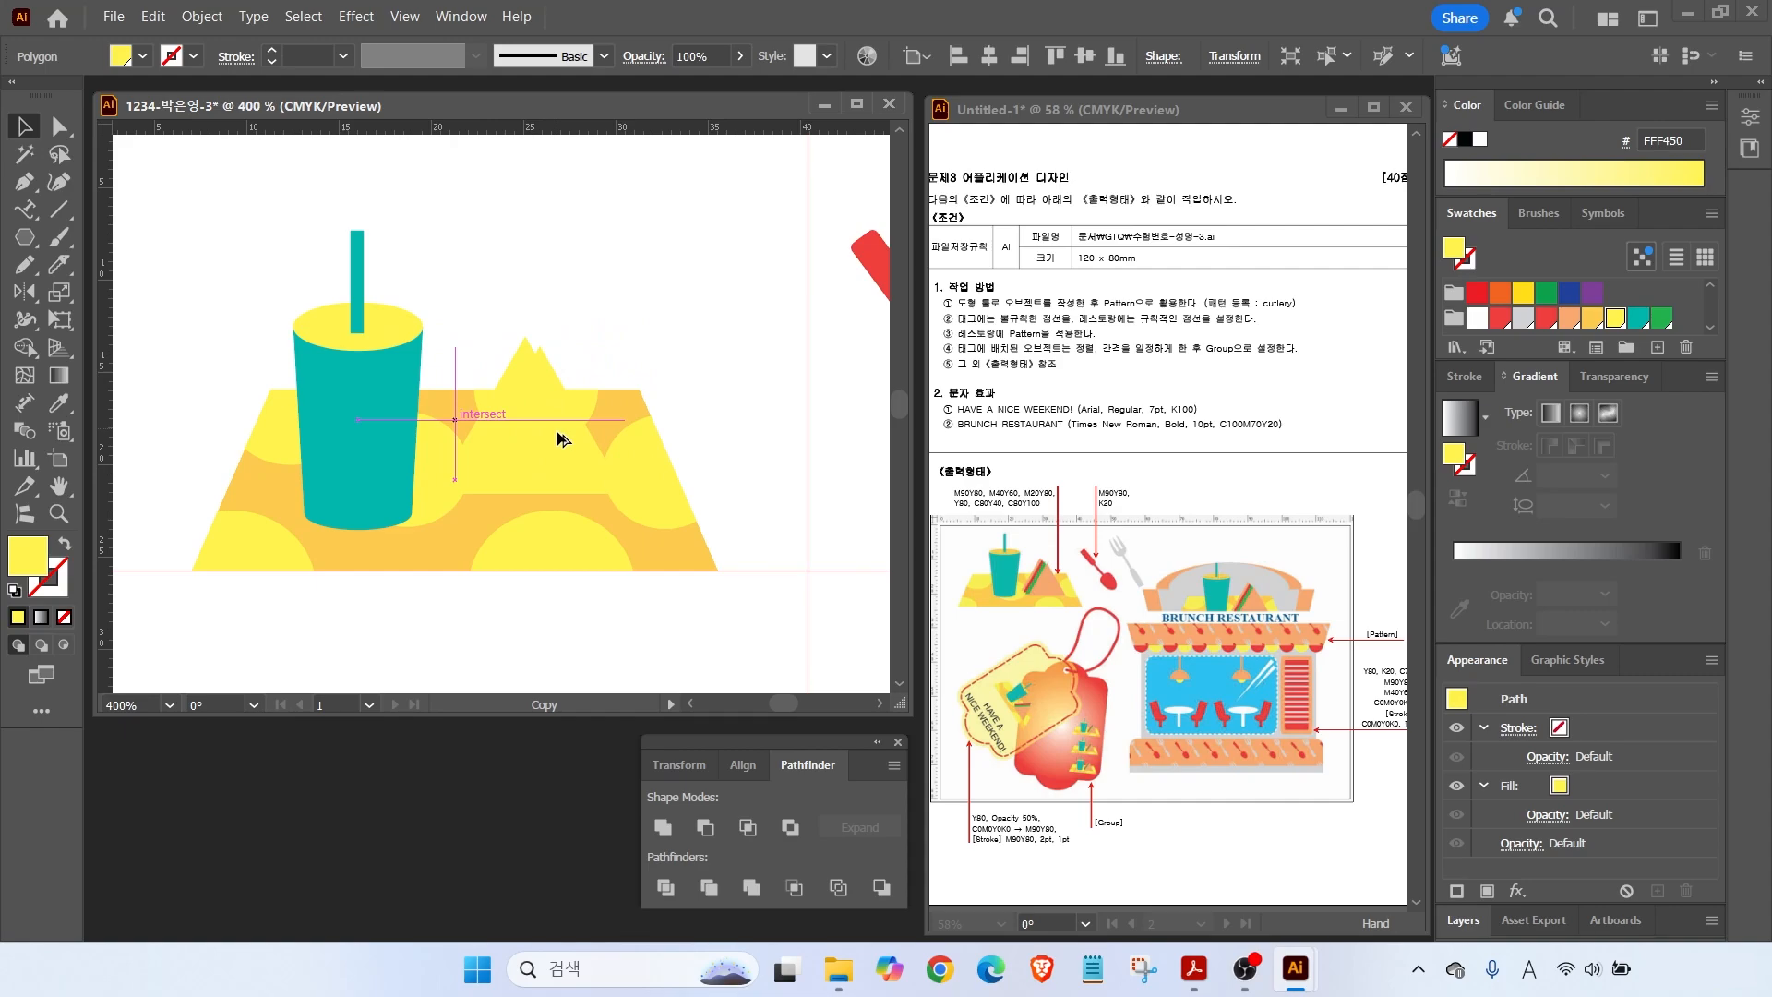
{"action": "left_click_drag", "start_coordinate": [558, 438], "coordinate": [570, 441]}
{"action": "left_click", "coordinate": [594, 310]}
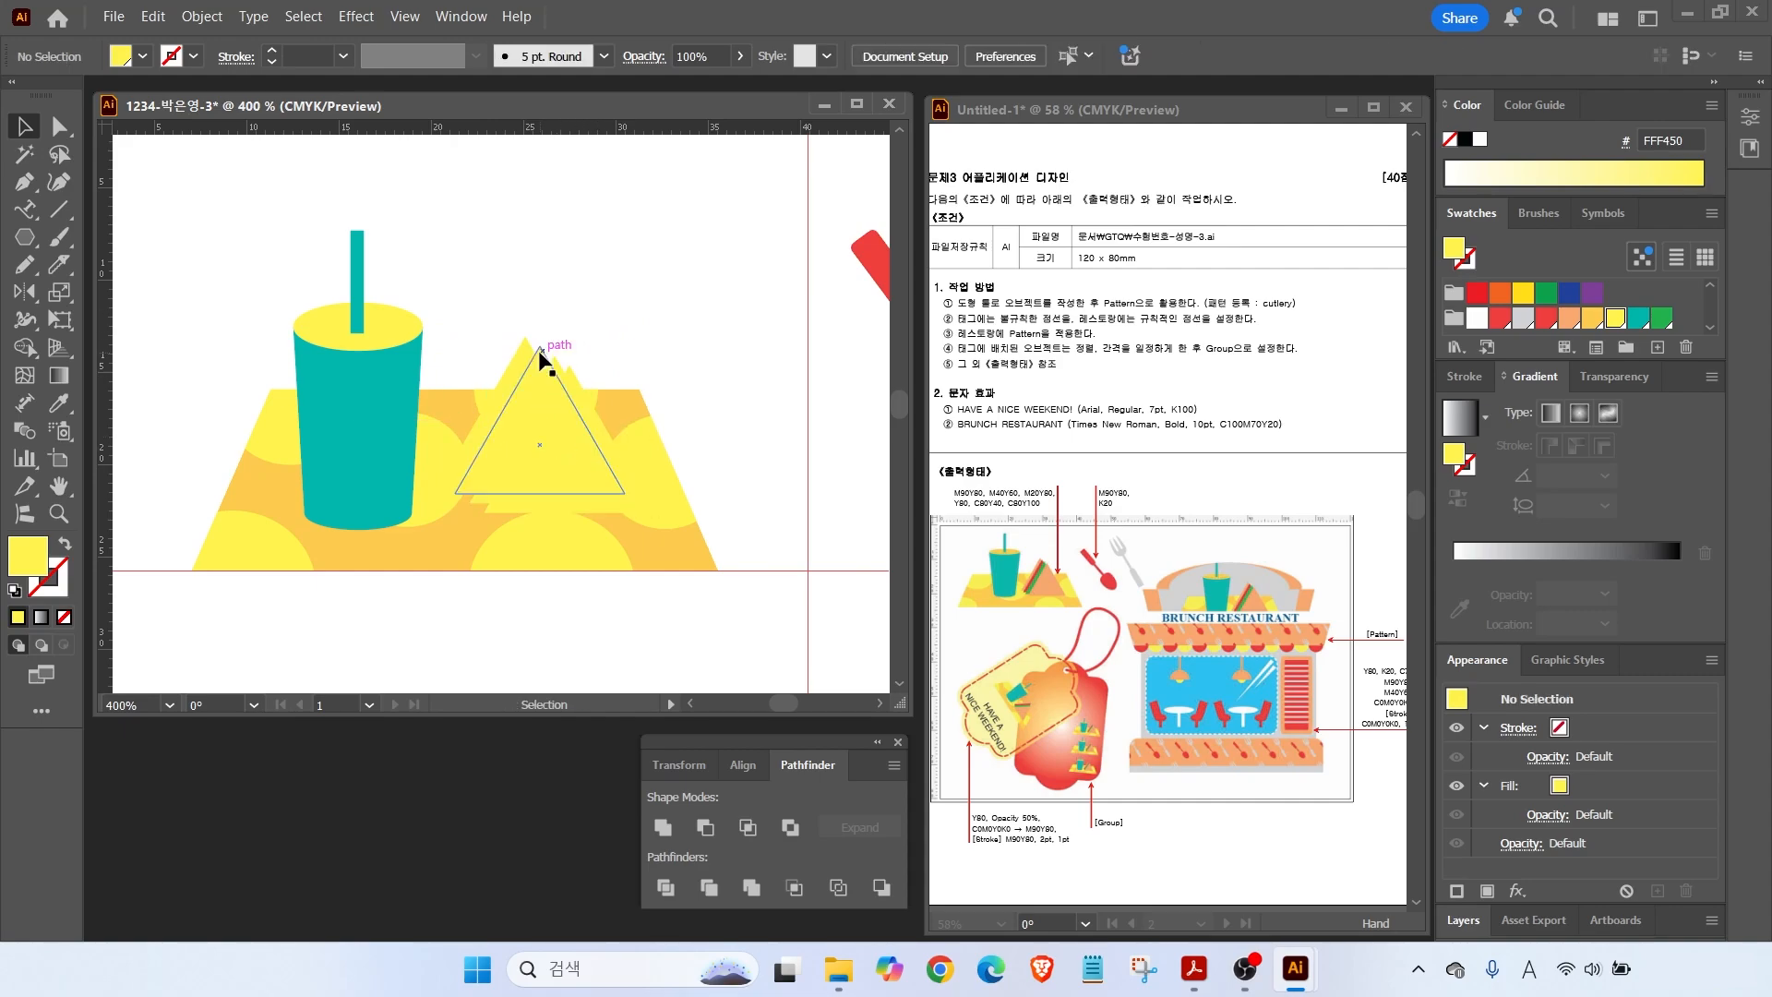
{"action": "left_click", "coordinate": [539, 351]}
{"action": "left_click", "coordinate": [1548, 321]}
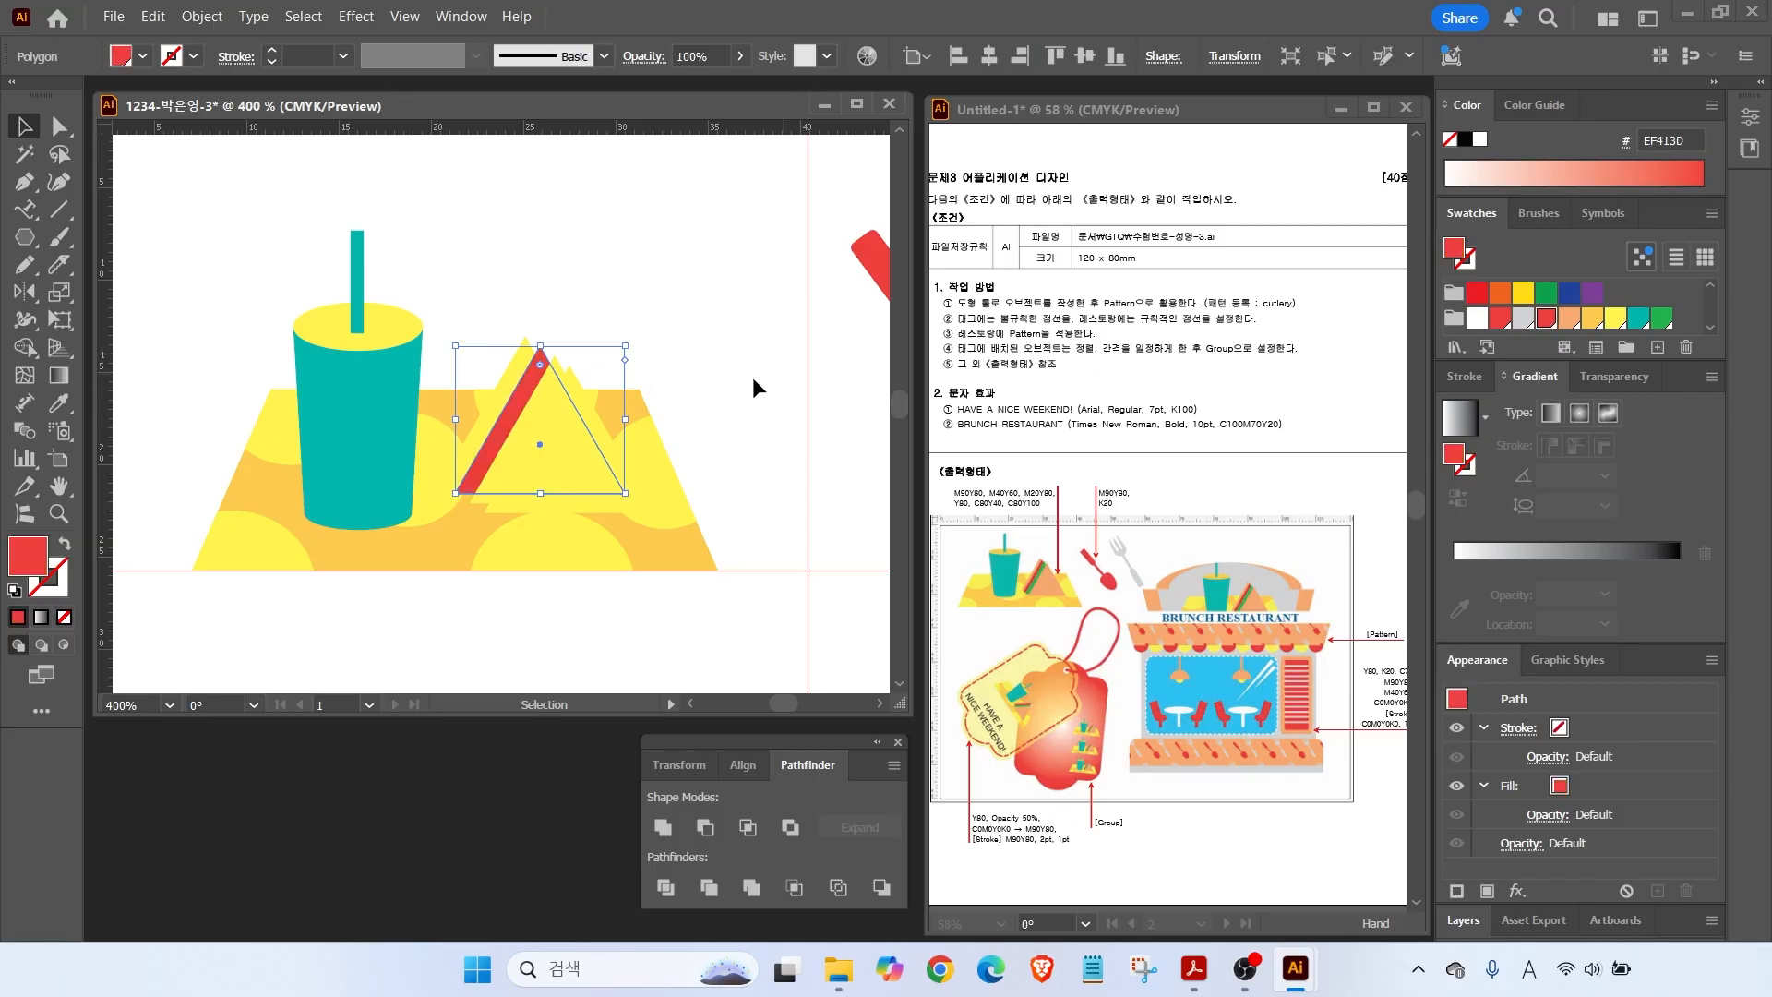
{"action": "left_click", "coordinate": [547, 340]}
{"action": "left_click", "coordinate": [554, 362]}
{"action": "left_click", "coordinate": [1662, 319]}
{"action": "left_click", "coordinate": [600, 453]}
{"action": "left_click", "coordinate": [1569, 319]}
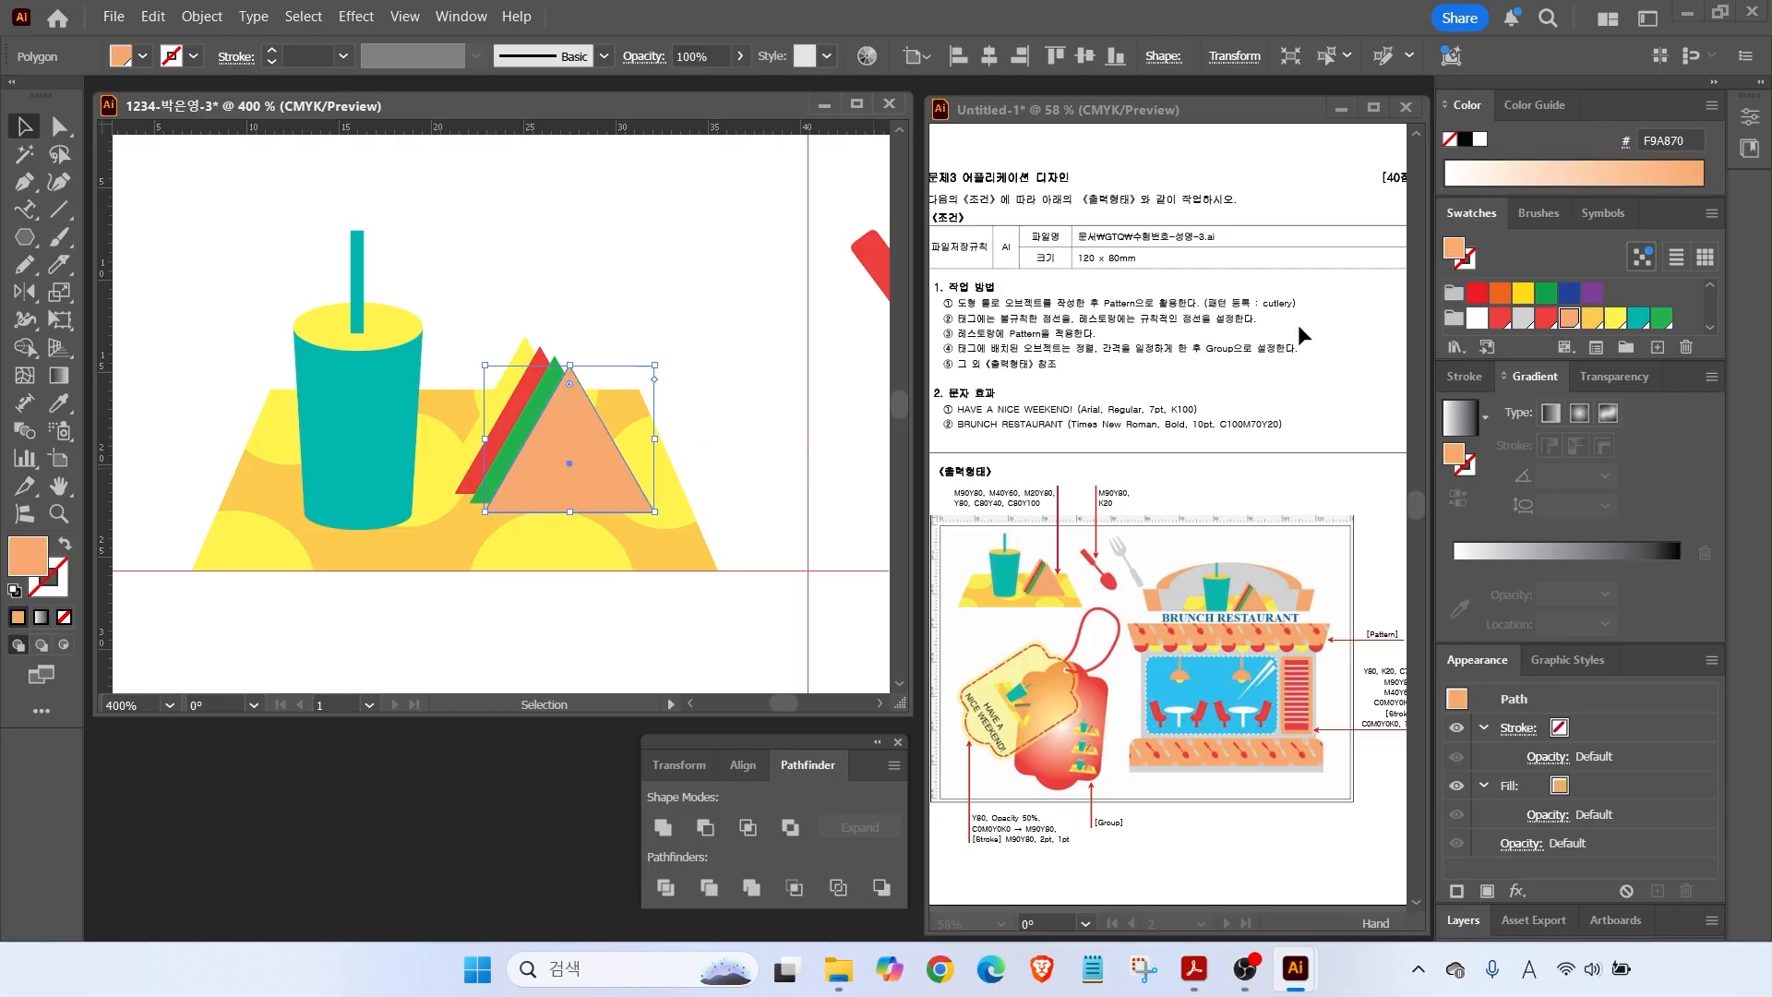
{"action": "left_click", "coordinate": [665, 471]}
Select the cup, sandwich and placemat together and scale the scene up.
{"action": "double_click", "coordinate": [57, 487]}
{"action": "left_click", "coordinate": [24, 126]}
{"action": "left_click_drag", "start_coordinate": [166, 192], "coordinate": [235, 302]}
{"action": "left_click_drag", "start_coordinate": [178, 195], "coordinate": [341, 336]}
{"action": "left_click_drag", "start_coordinate": [348, 205], "coordinate": [381, 164]}
{"action": "left_click_drag", "start_coordinate": [170, 184], "coordinate": [162, 179]}
{"action": "left_click", "coordinate": [633, 423]}
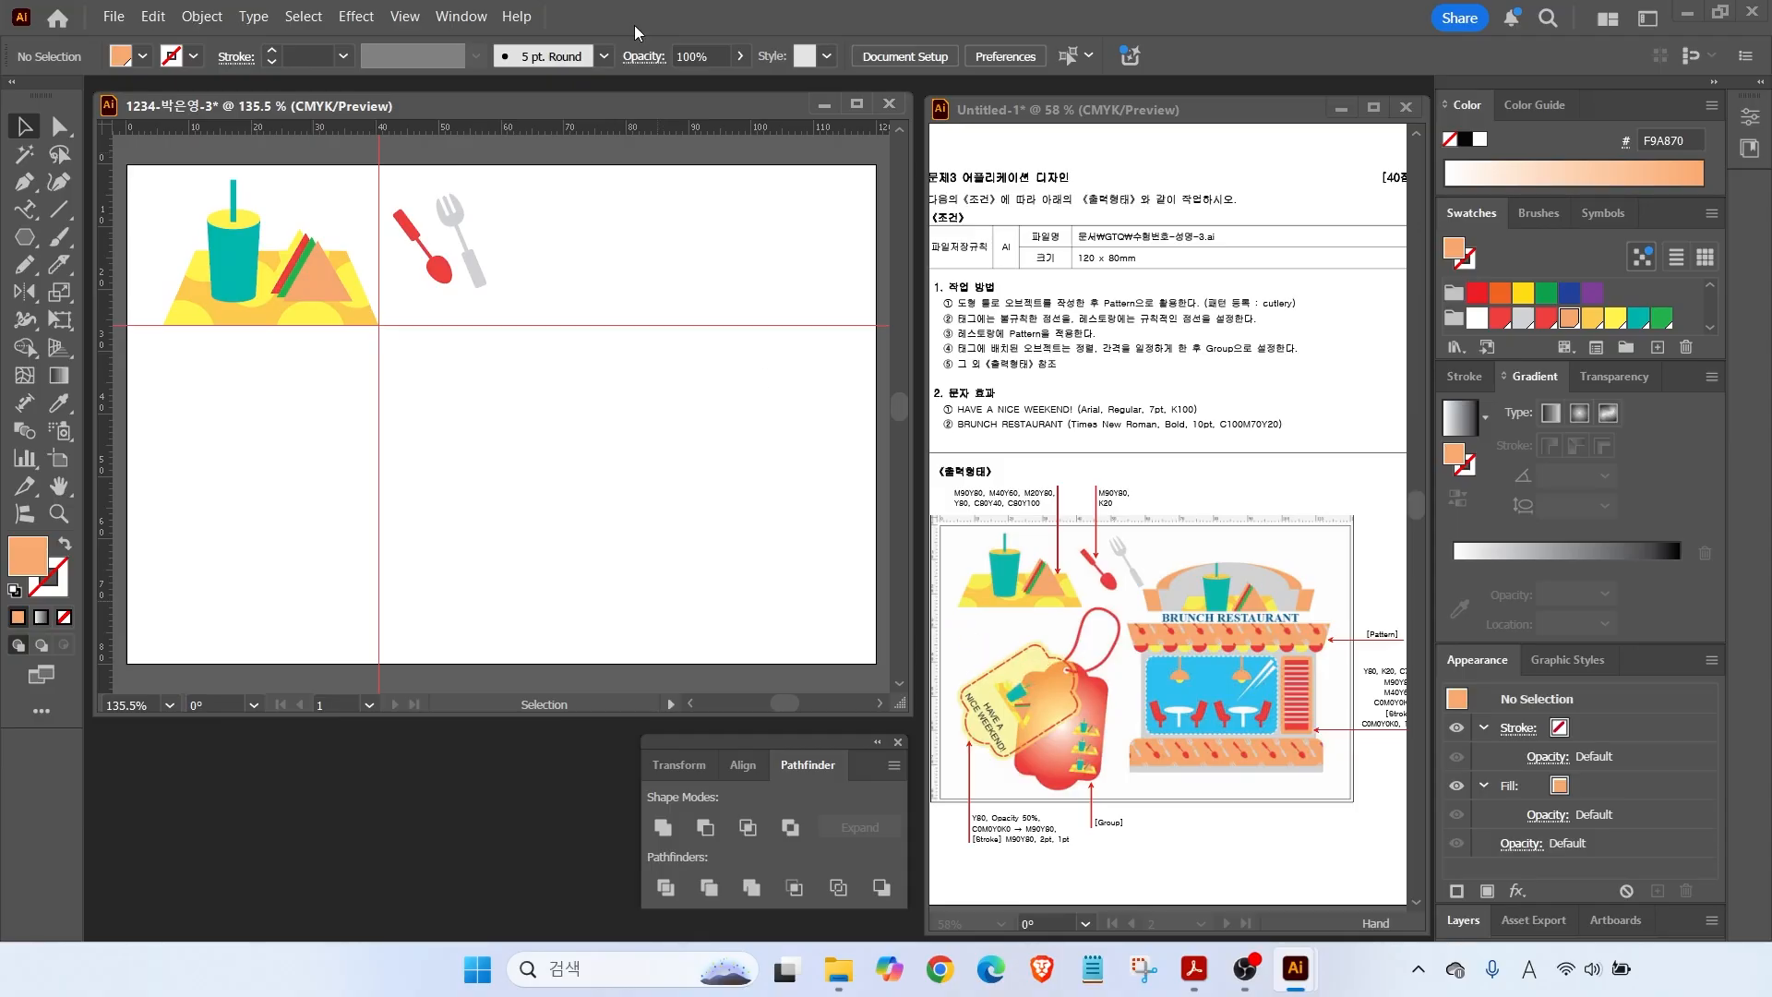
Clear all guides and draw a light orange rounded rectangle below the scene.
{"action": "left_click", "coordinate": [405, 17]}
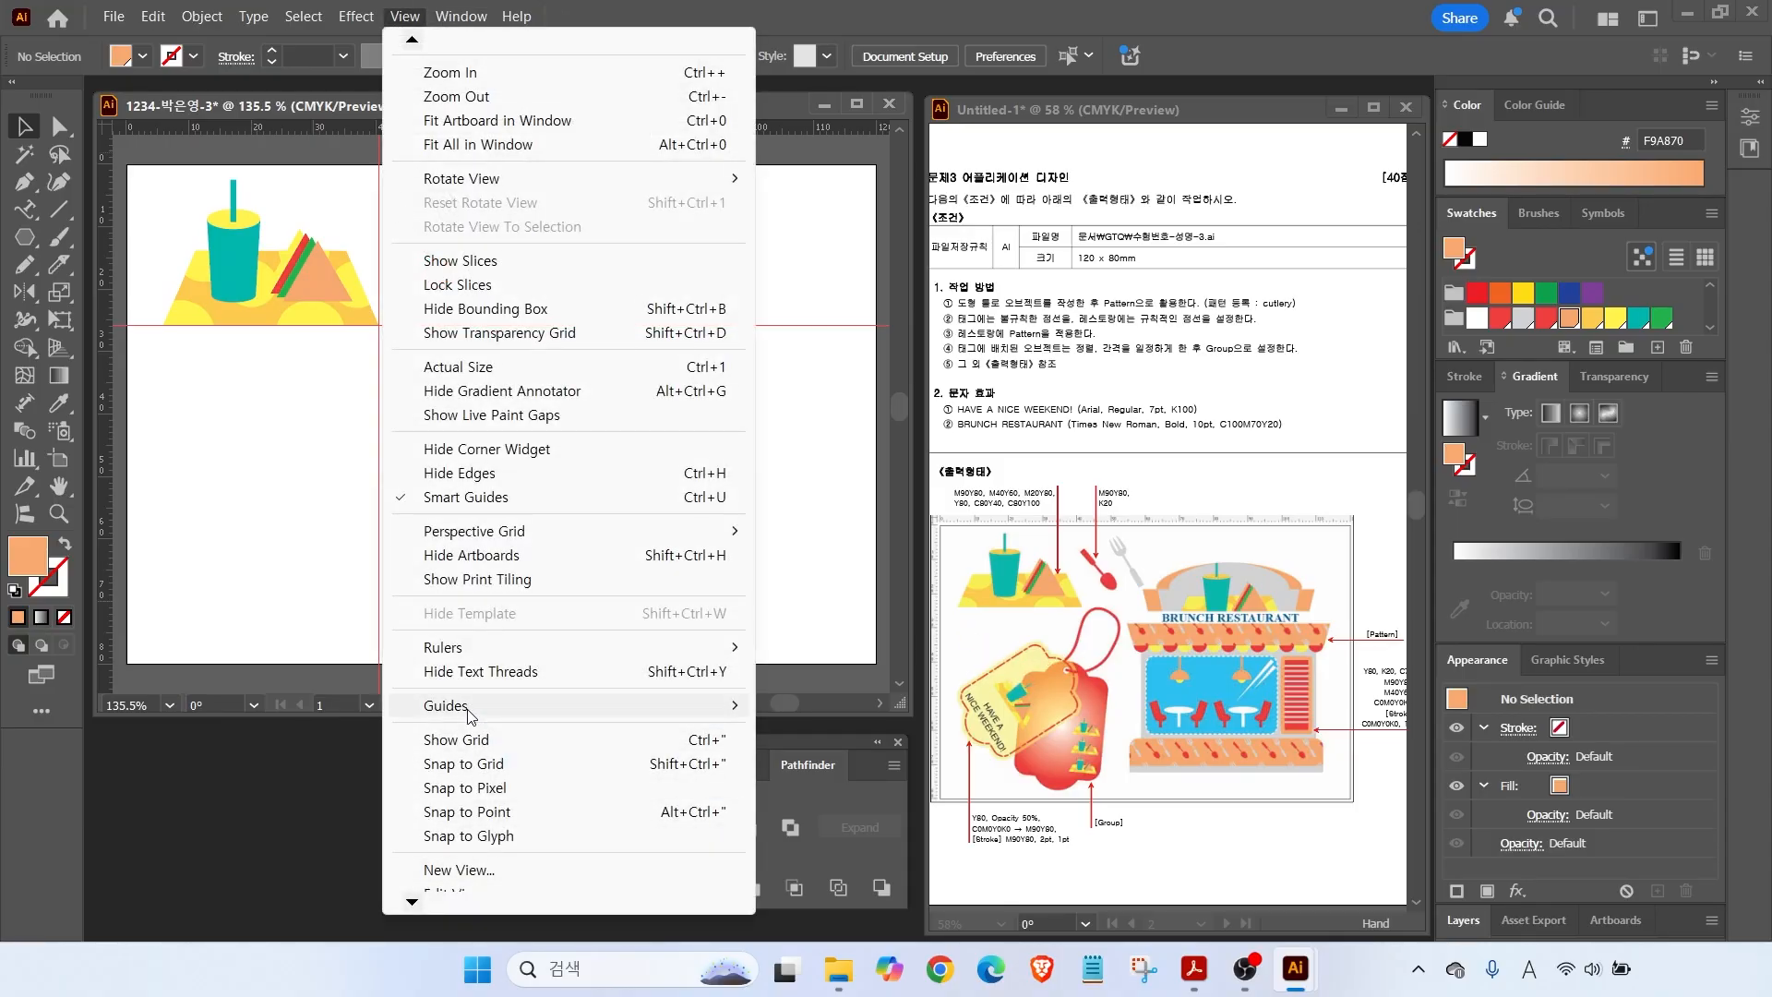
{"action": "left_click", "coordinate": [803, 801]}
{"action": "left_click_drag", "start_coordinate": [25, 237], "coordinate": [141, 267]}
{"action": "left_click", "coordinate": [141, 267]}
{"action": "mouse_move", "coordinate": [306, 369]}
{"action": "left_mouse_down"}
{"action": "mouse_move", "coordinate": [506, 606]}
{"action": "mouse_move", "coordinate": [439, 601]}
{"action": "mouse_move", "coordinate": [483, 601]}
{"action": "left_mouse_up"}
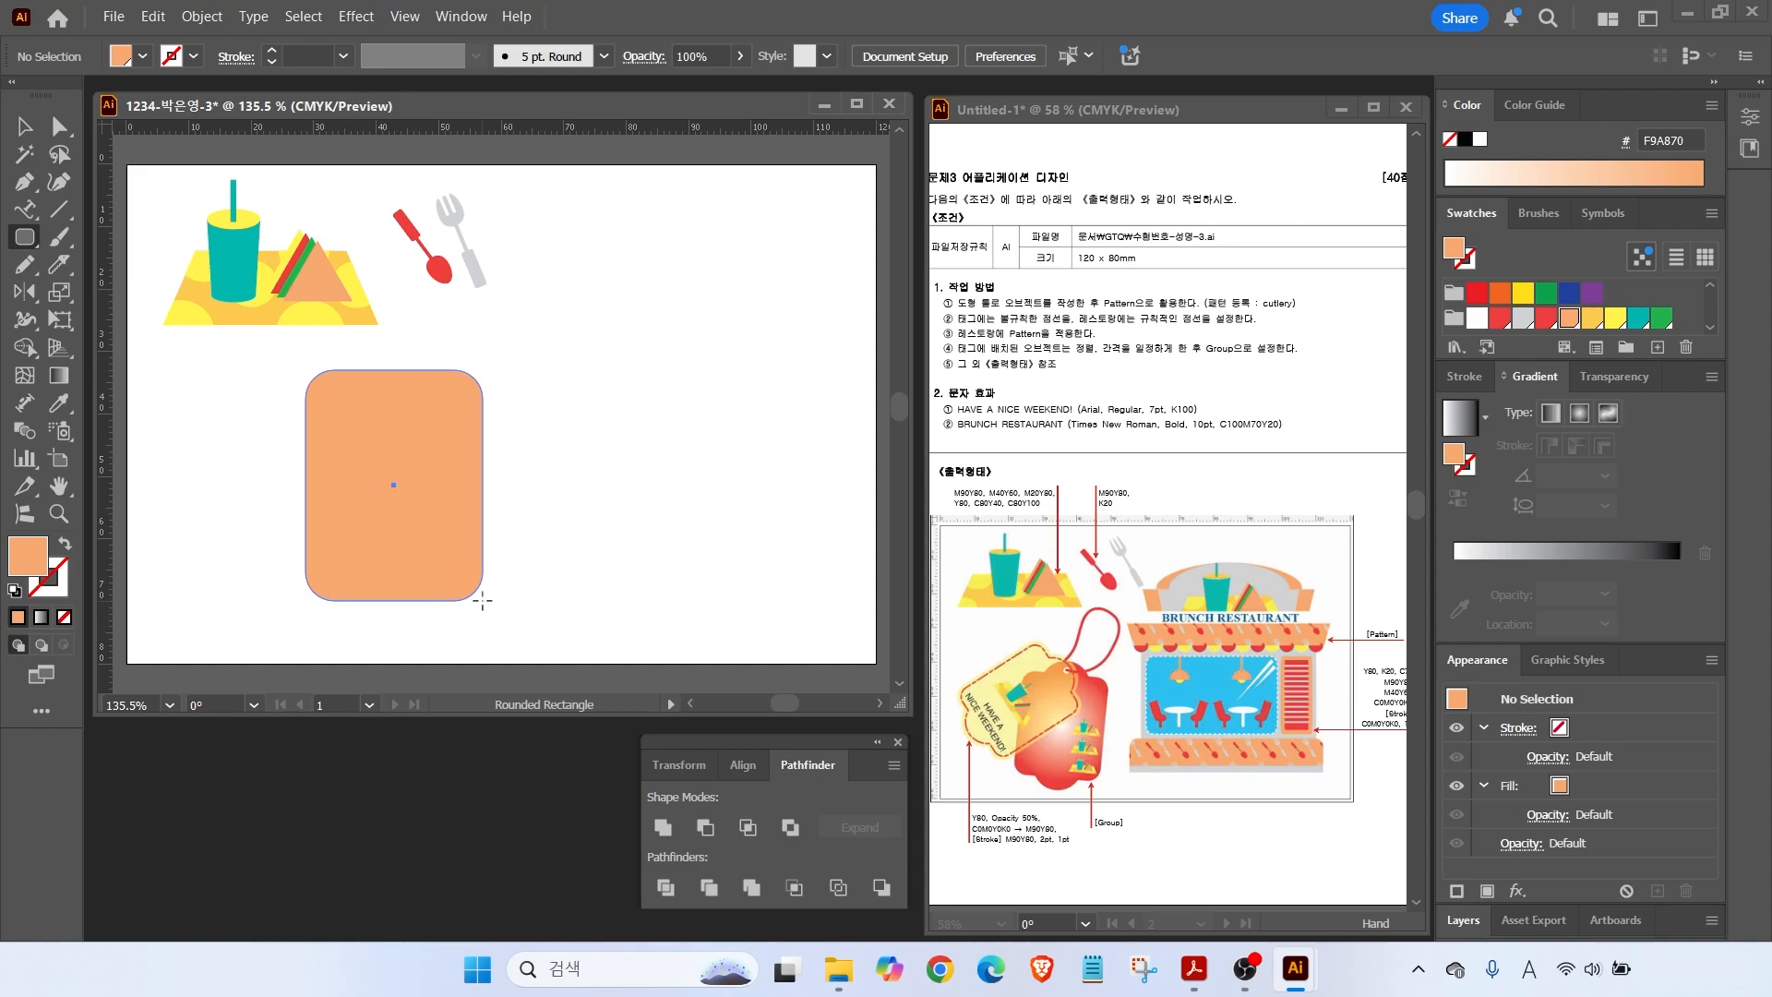
{"action": "key", "text": "Up"}
{"action": "key", "text": "Up"}
{"action": "key", "text": "Up"}
{"action": "key", "text": "Up"}
{"action": "key", "text": "Up"}
{"action": "left_click_drag", "start_coordinate": [482, 602], "coordinate": [484, 606]}
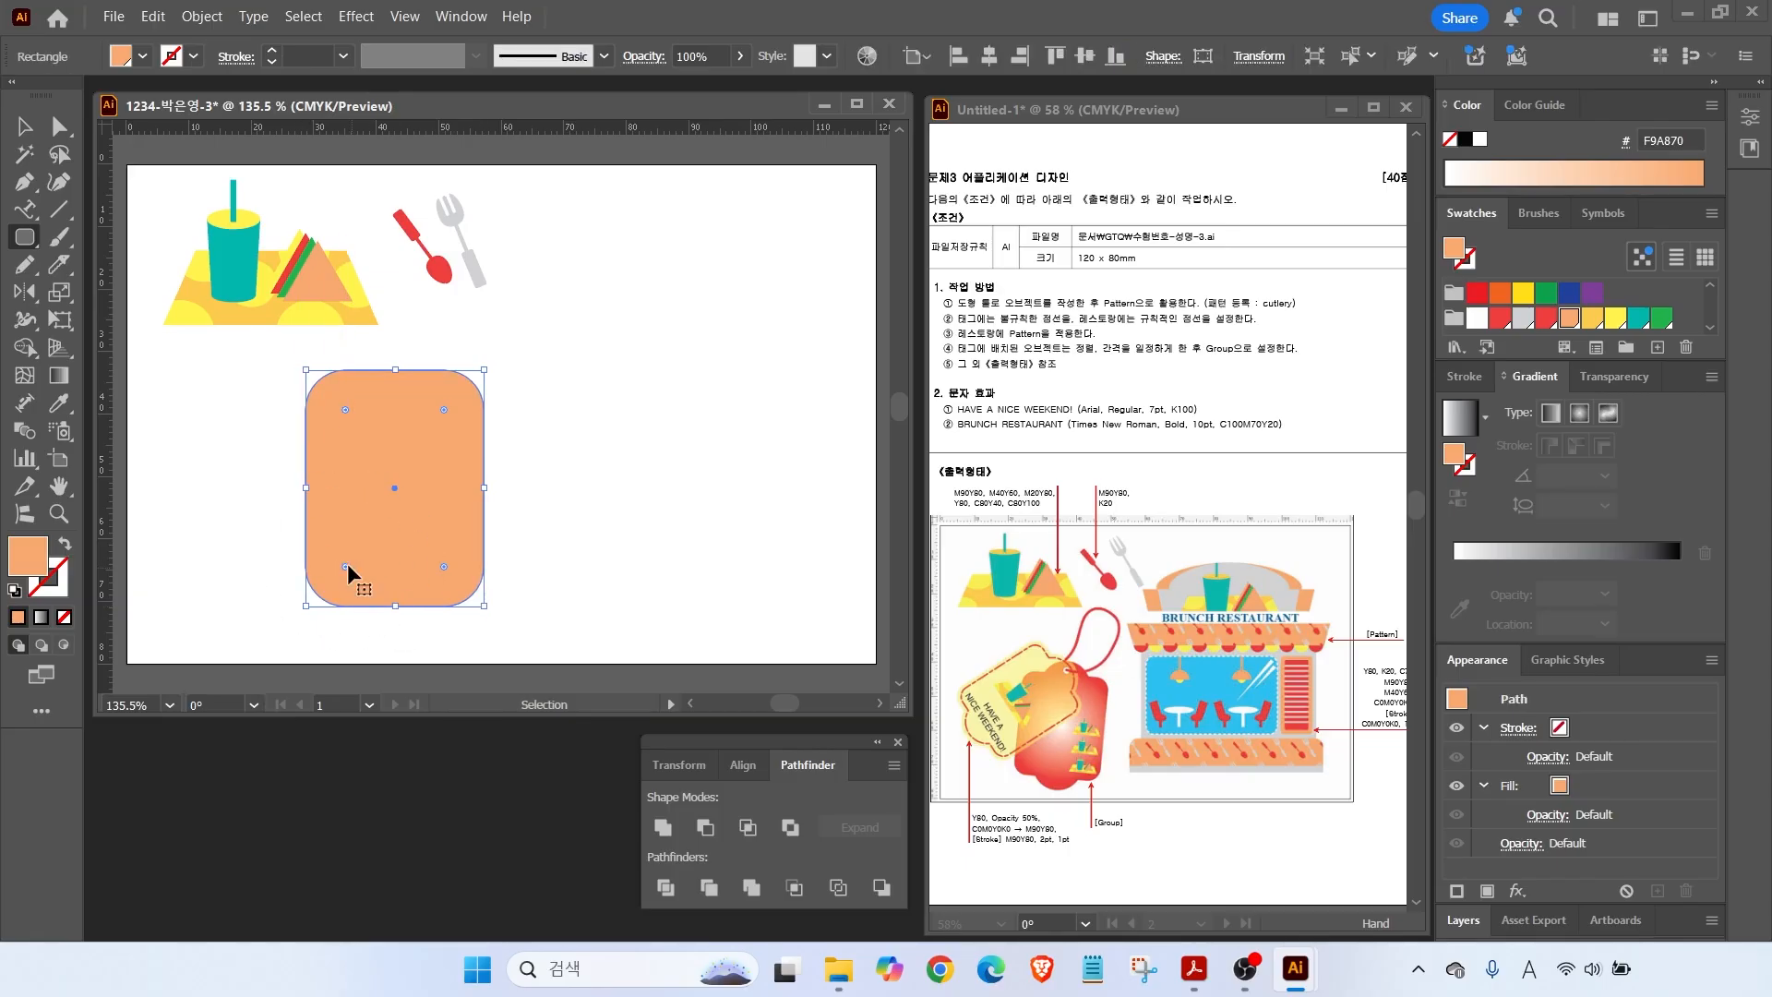
Add a taller pill-shaped rounded rectangle, centre both horizontally, and unite them into one tag.
{"action": "left_click", "coordinate": [58, 132]}
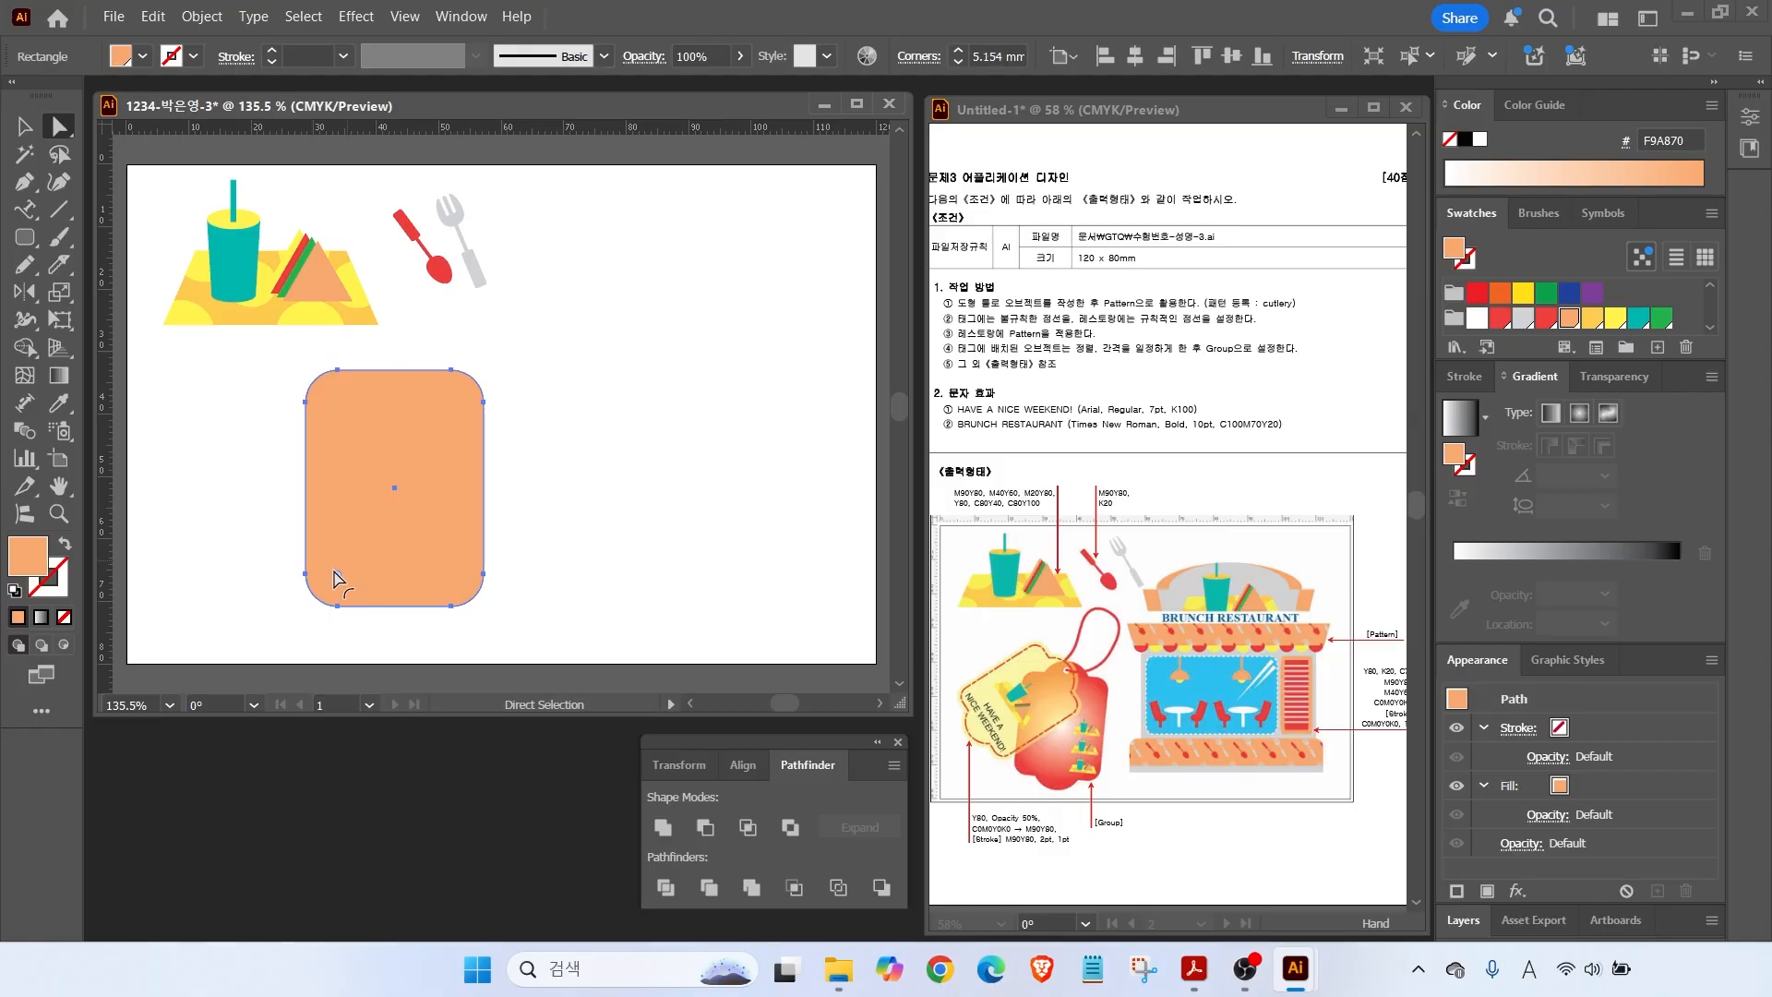
{"action": "left_click_drag", "start_coordinate": [335, 571], "coordinate": [332, 573]}
{"action": "key", "text": "ctrl+shift+a"}
{"action": "left_click", "coordinate": [25, 238]}
{"action": "left_click_drag", "start_coordinate": [341, 335], "coordinate": [451, 629]}
{"action": "key", "text": "Up"}
{"action": "key", "text": "Up"}
{"action": "key", "text": "Up"}
{"action": "key", "text": "Up"}
{"action": "key", "text": "Up"}
{"action": "key", "text": "Up"}
{"action": "key", "text": "Up"}
{"action": "key", "text": "Up"}
{"action": "key", "text": "Up"}
{"action": "key", "text": "Up"}
{"action": "key", "text": "Up"}
{"action": "key", "text": "Up"}
{"action": "left_click", "coordinate": [25, 127]}
{"action": "left_click_drag", "start_coordinate": [269, 358], "coordinate": [468, 473]}
{"action": "left_click", "coordinate": [984, 66]}
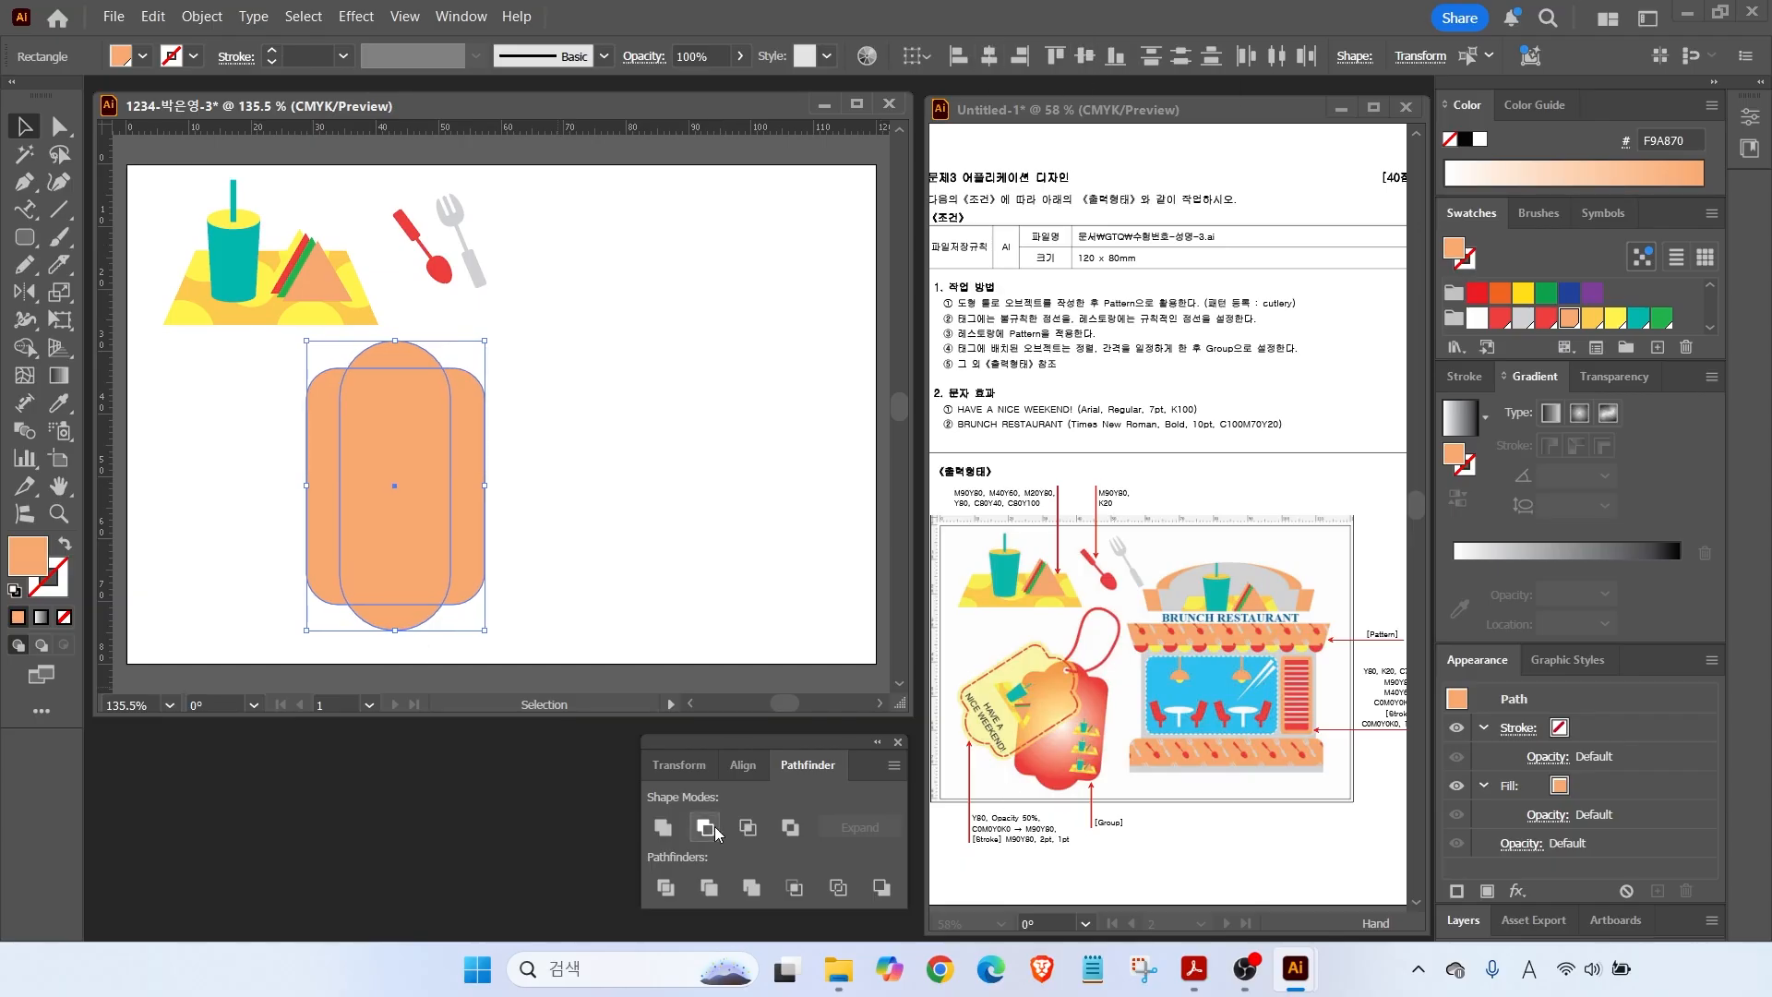
{"action": "left_click", "coordinate": [665, 828]}
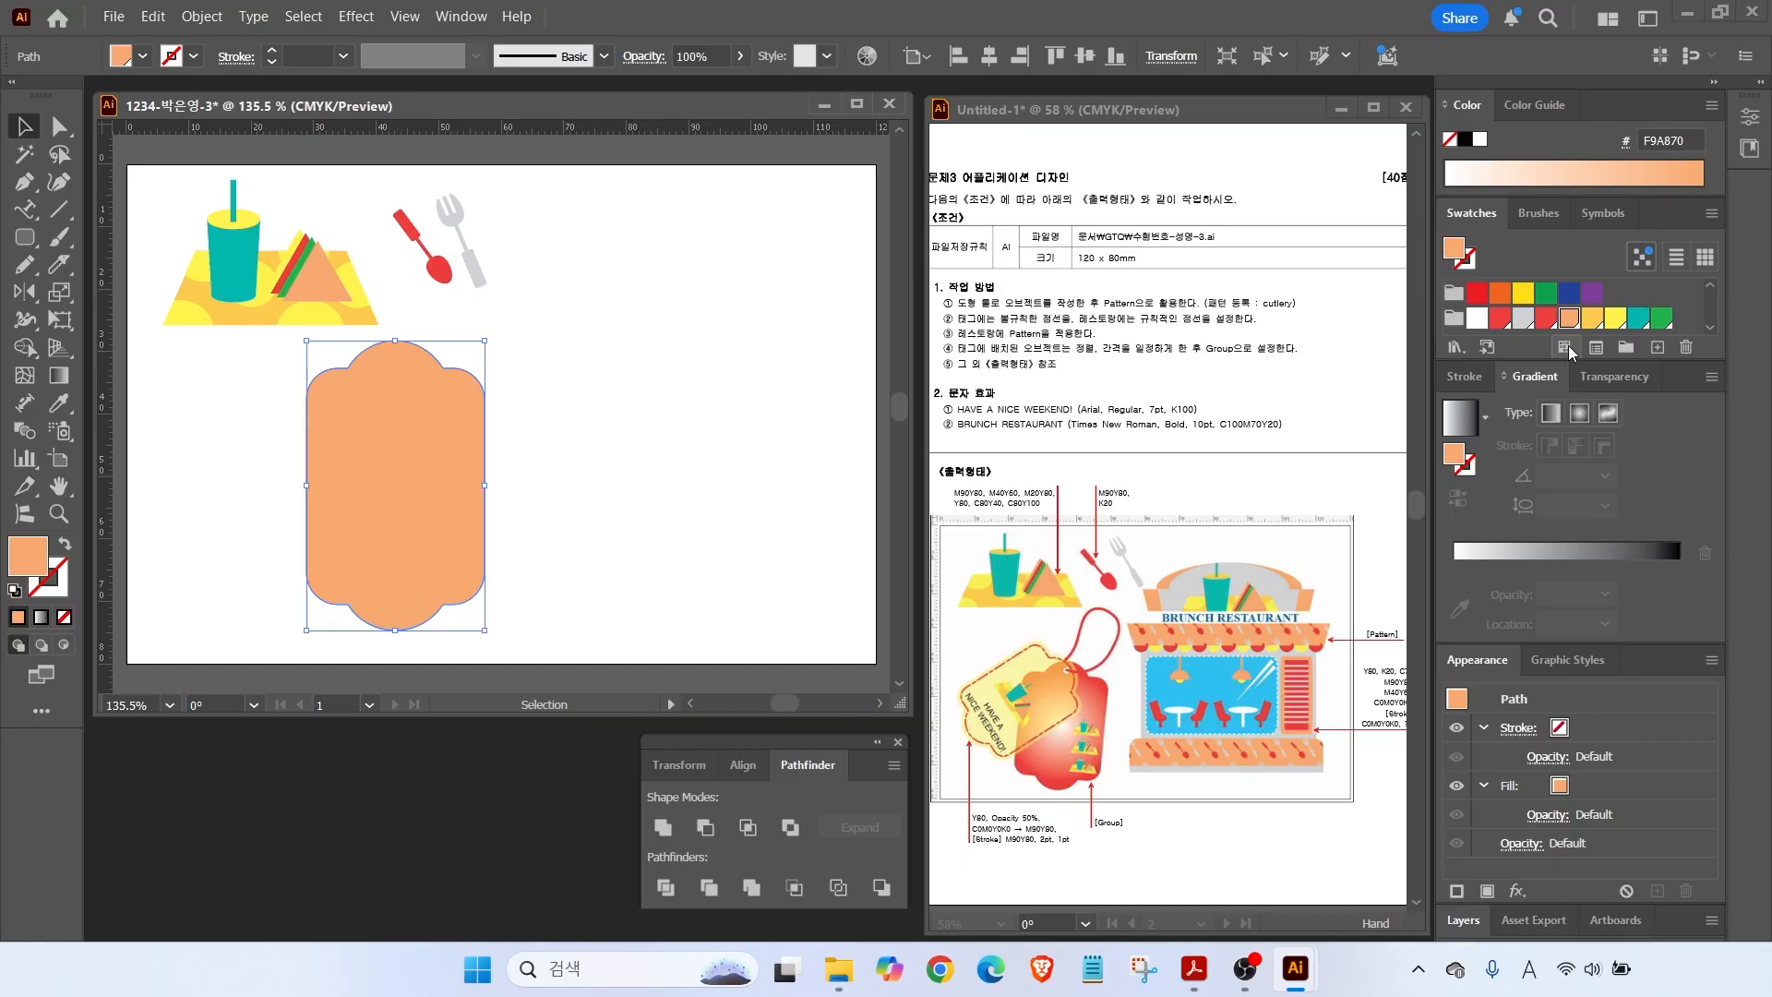
Create a yellow swatch (Y80) and a red swatch (M90 Y80).
{"action": "left_click", "coordinate": [1662, 319]}
{"action": "left_click", "coordinate": [1658, 347]}
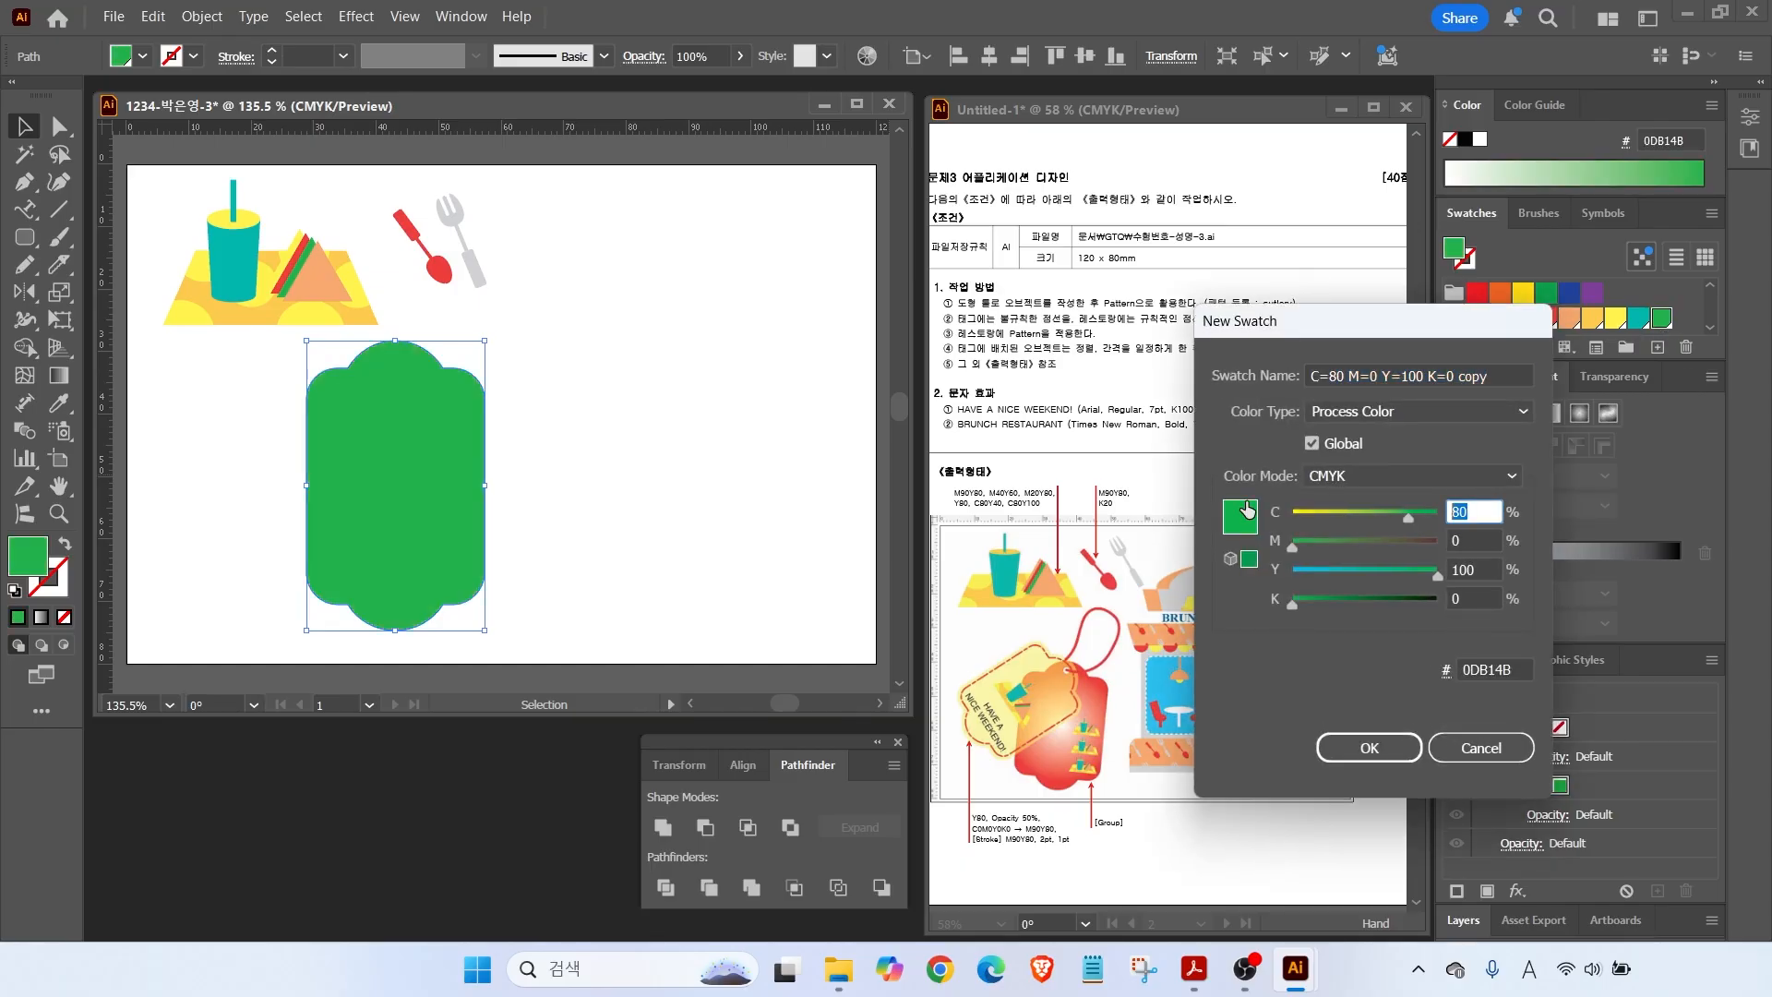
{"action": "type", "text": "0"}
{"action": "double_click", "coordinate": [1495, 567]}
{"action": "type", "text": "80"}
{"action": "key", "text": "Return"}
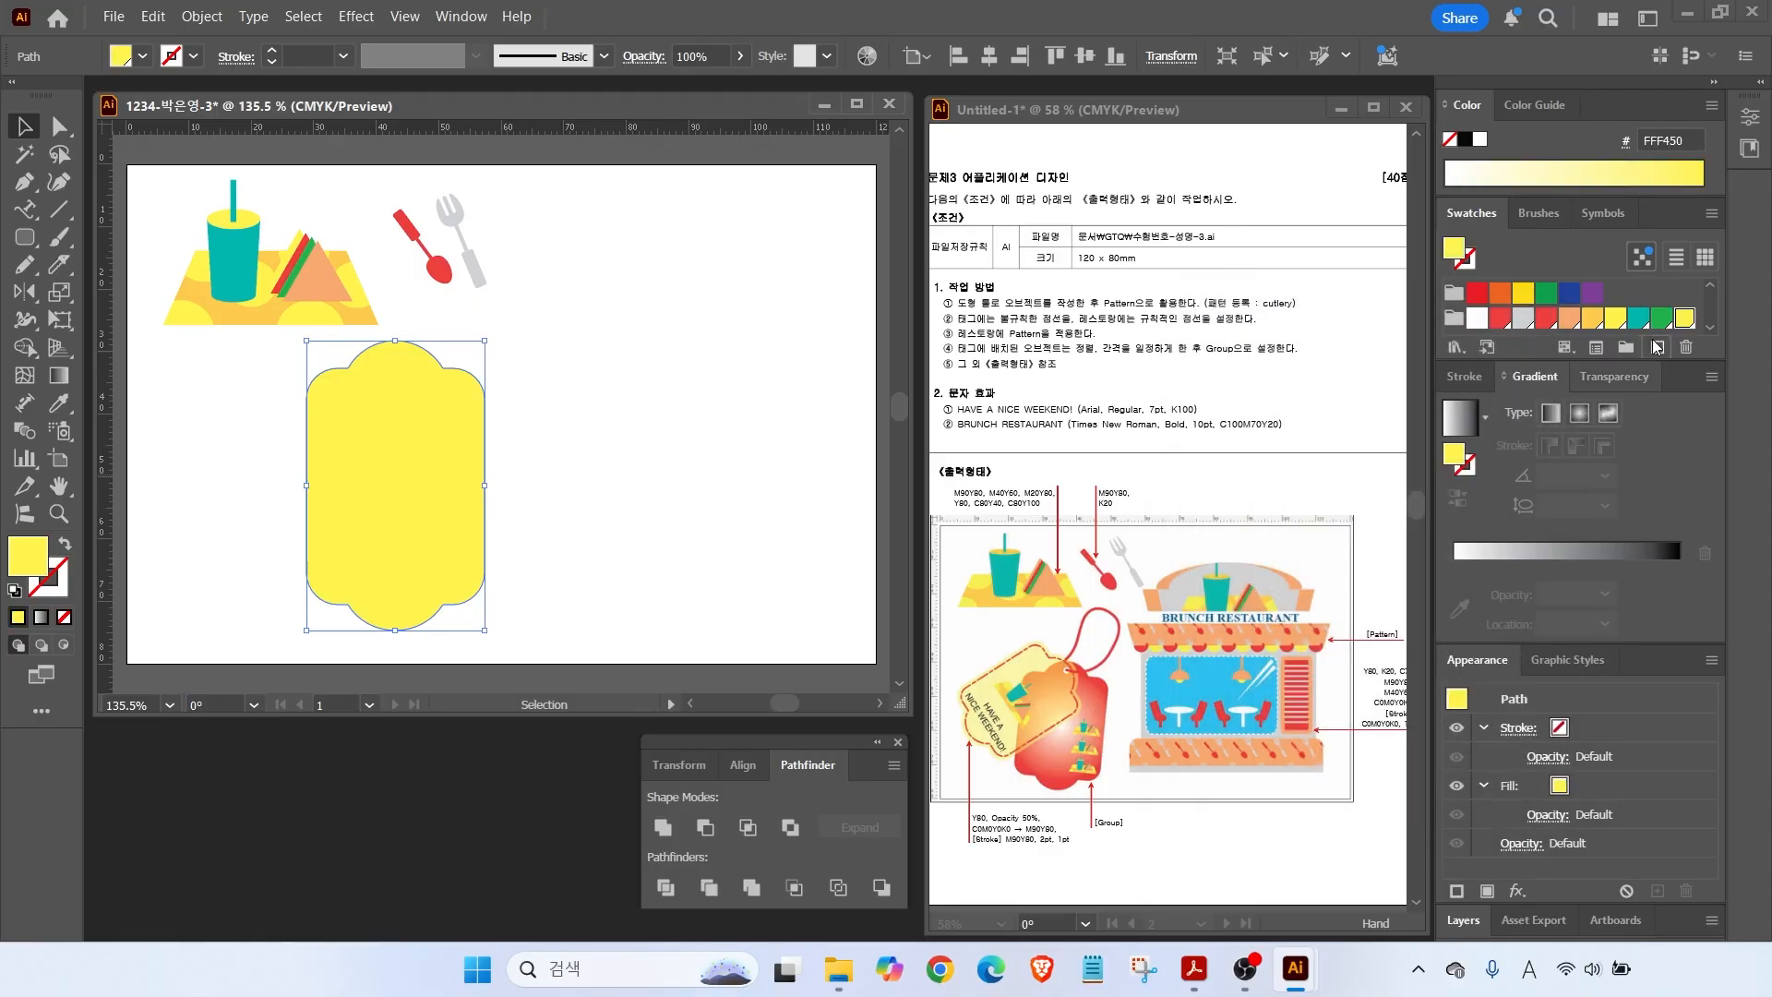
{"action": "left_click", "coordinate": [1658, 347]}
{"action": "left_click_drag", "start_coordinate": [1475, 509], "coordinate": [1236, 499]}
{"action": "type", "text": "0"}
{"action": "key", "text": "Tab"}
{"action": "type", "text": "90"}
{"action": "key", "text": "Tab"}
{"action": "type", "text": "80"}
{"action": "key", "text": "Return"}
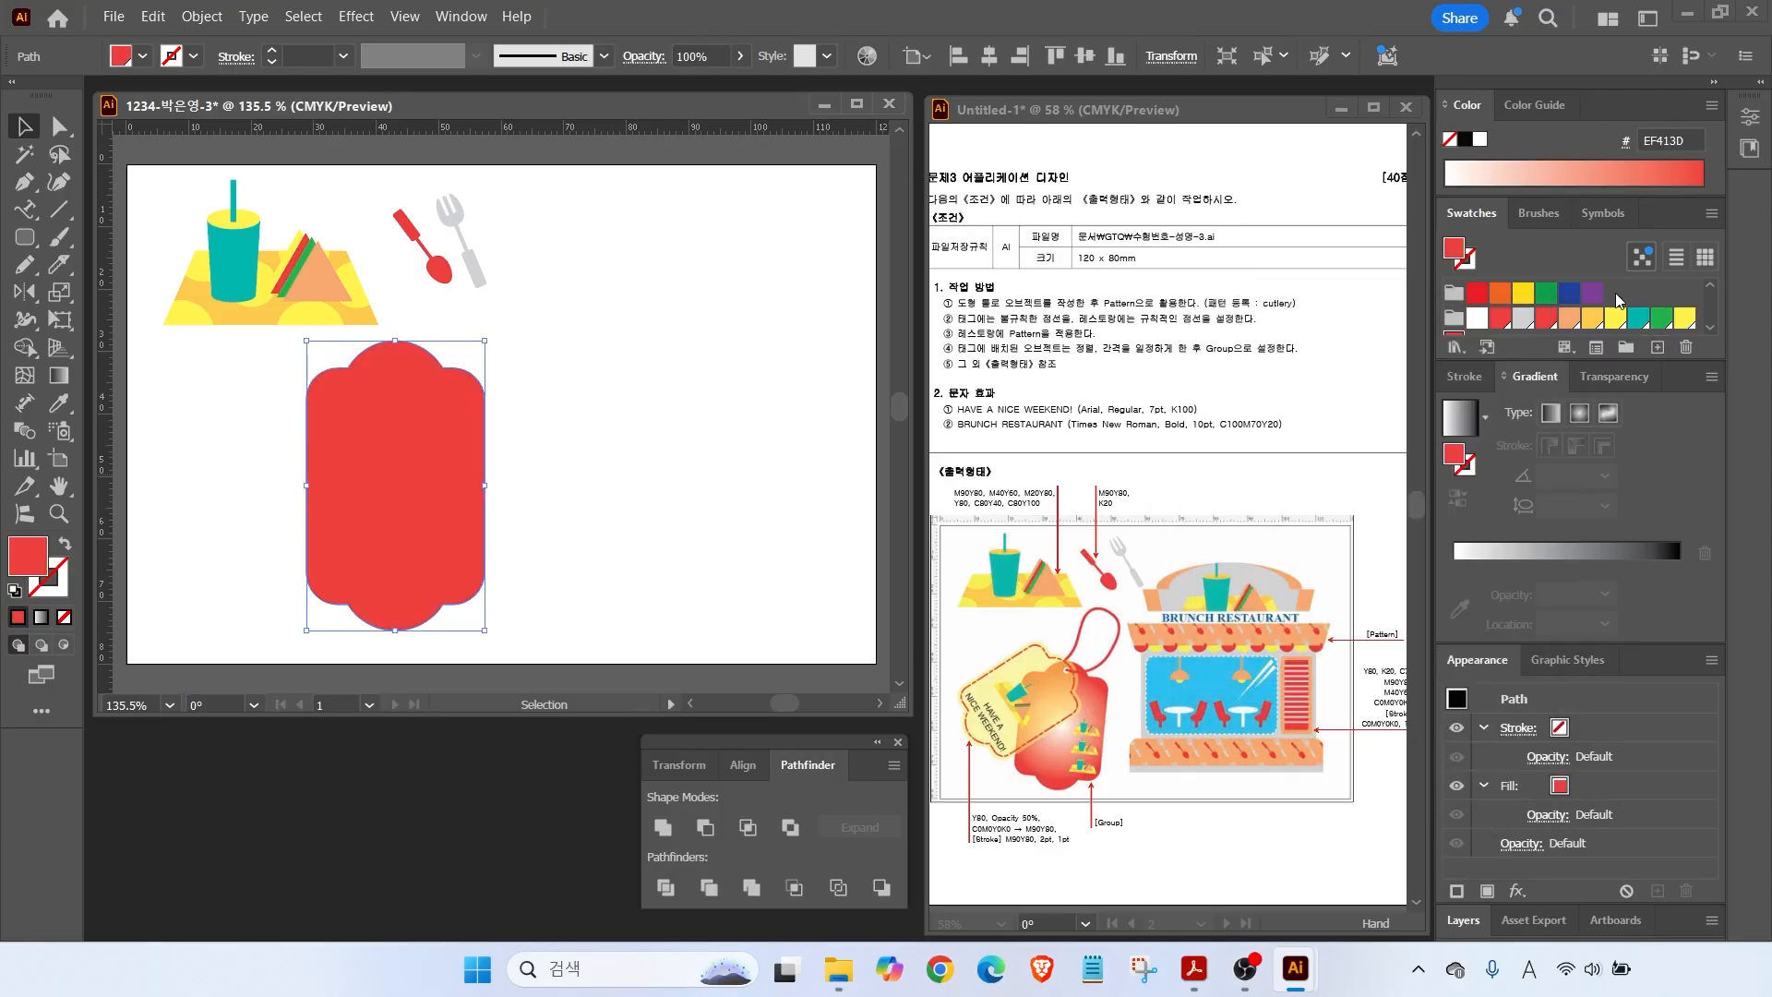
Give the tag a white-to-black gradient fill, undoing accidental stop changes.
{"action": "mouse_move", "coordinate": [945, 837]}
{"action": "left_mouse_down"}
{"action": "mouse_move", "coordinate": [1086, 837]}
{"action": "mouse_move", "coordinate": [946, 766]}
{"action": "left_mouse_up"}
{"action": "left_click_drag", "start_coordinate": [1033, 819], "coordinate": [1117, 765]}
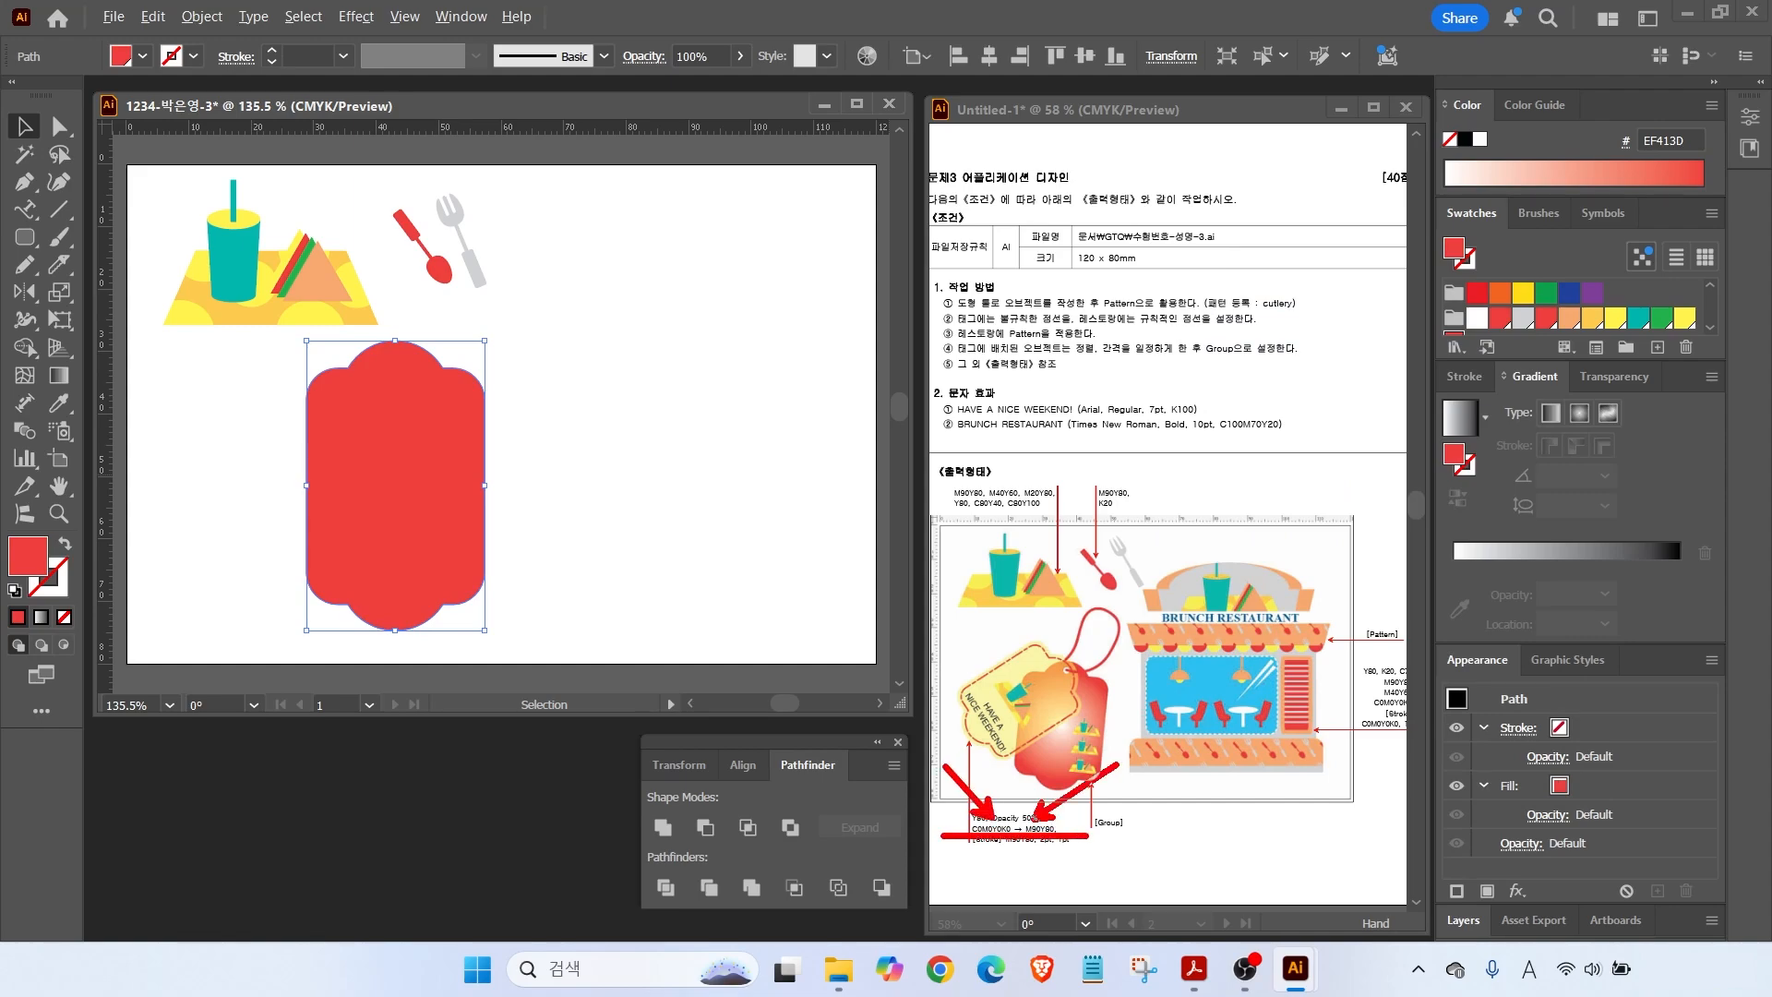
{"action": "left_click_drag", "start_coordinate": [1574, 374], "coordinate": [1550, 304]}
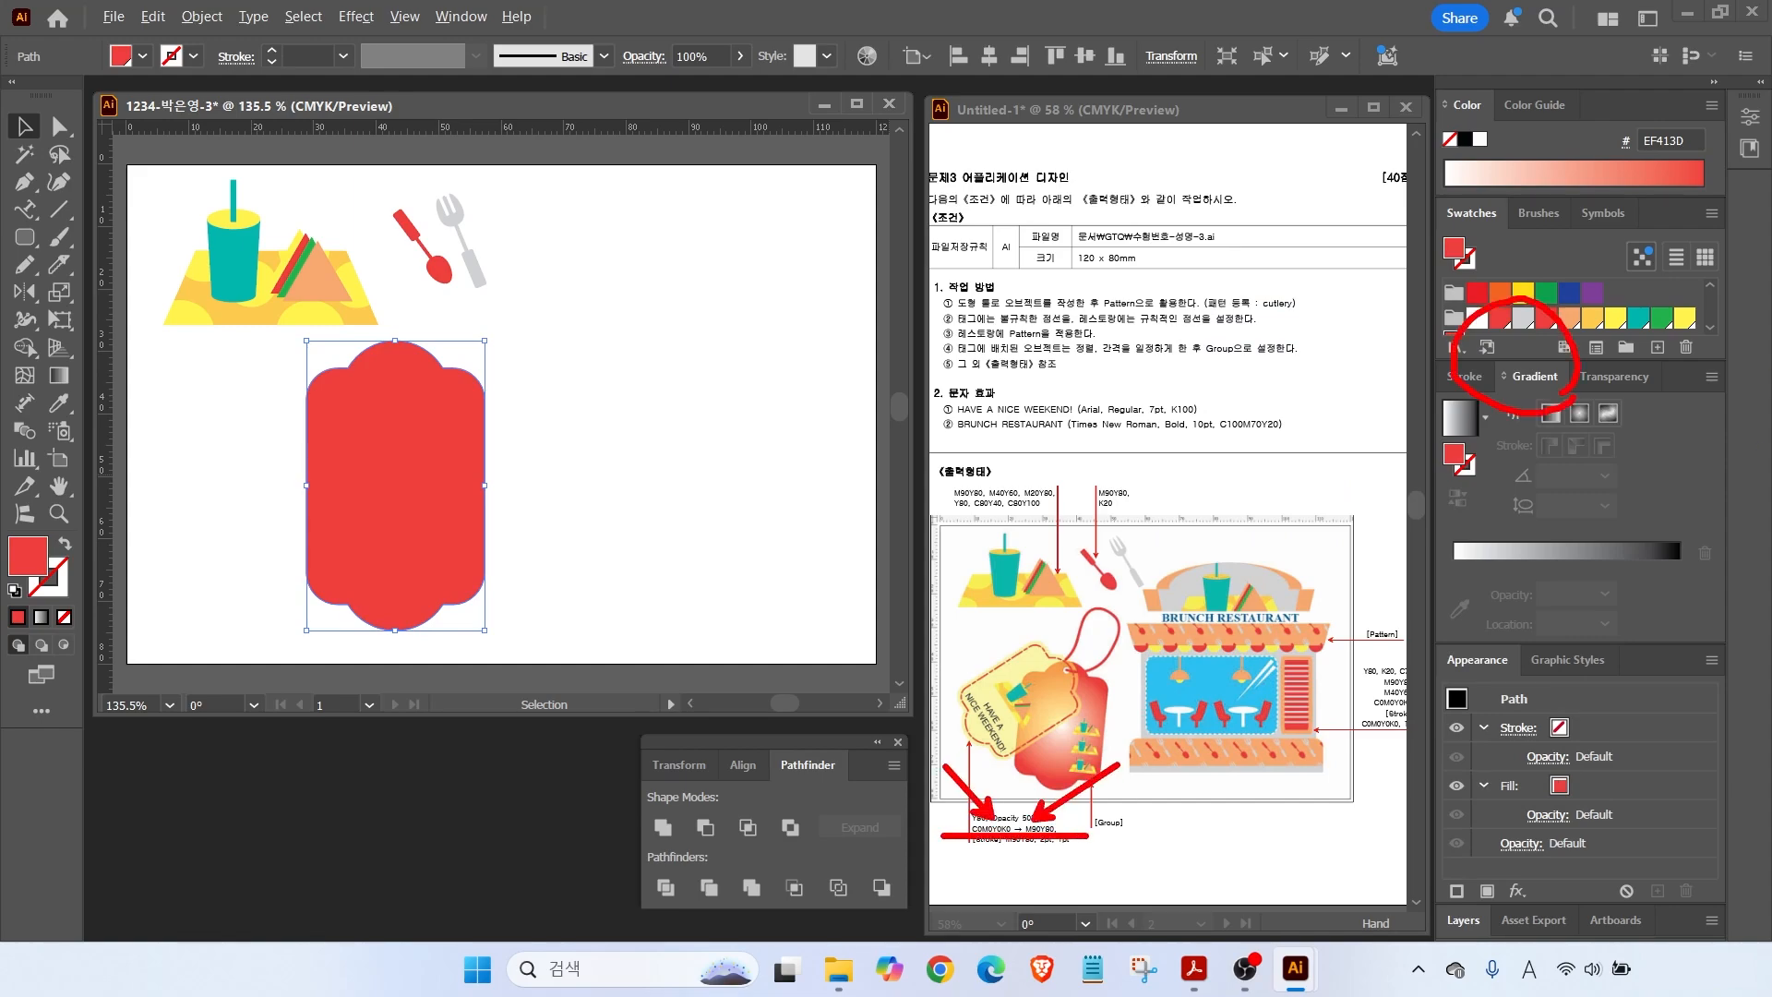
{"action": "left_click_drag", "start_coordinate": [1472, 457], "coordinate": [1500, 432]}
{"action": "left_click", "coordinate": [1460, 417]}
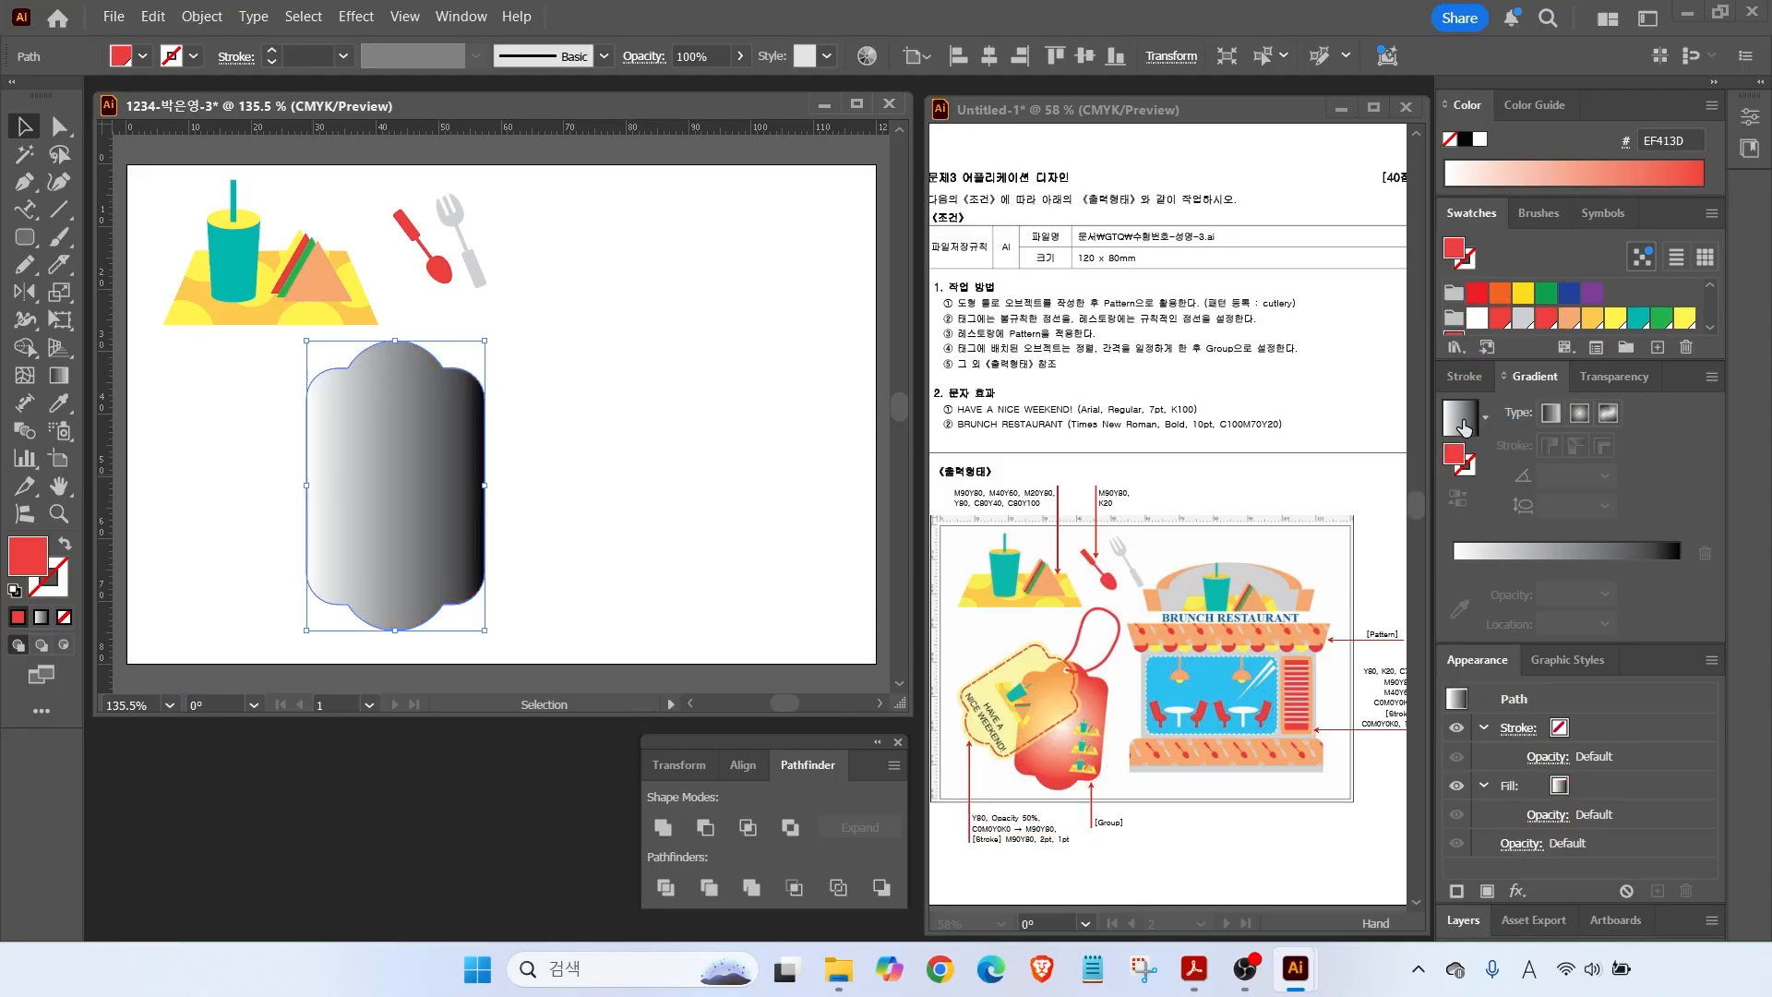
{"action": "left_click", "coordinate": [1454, 592]}
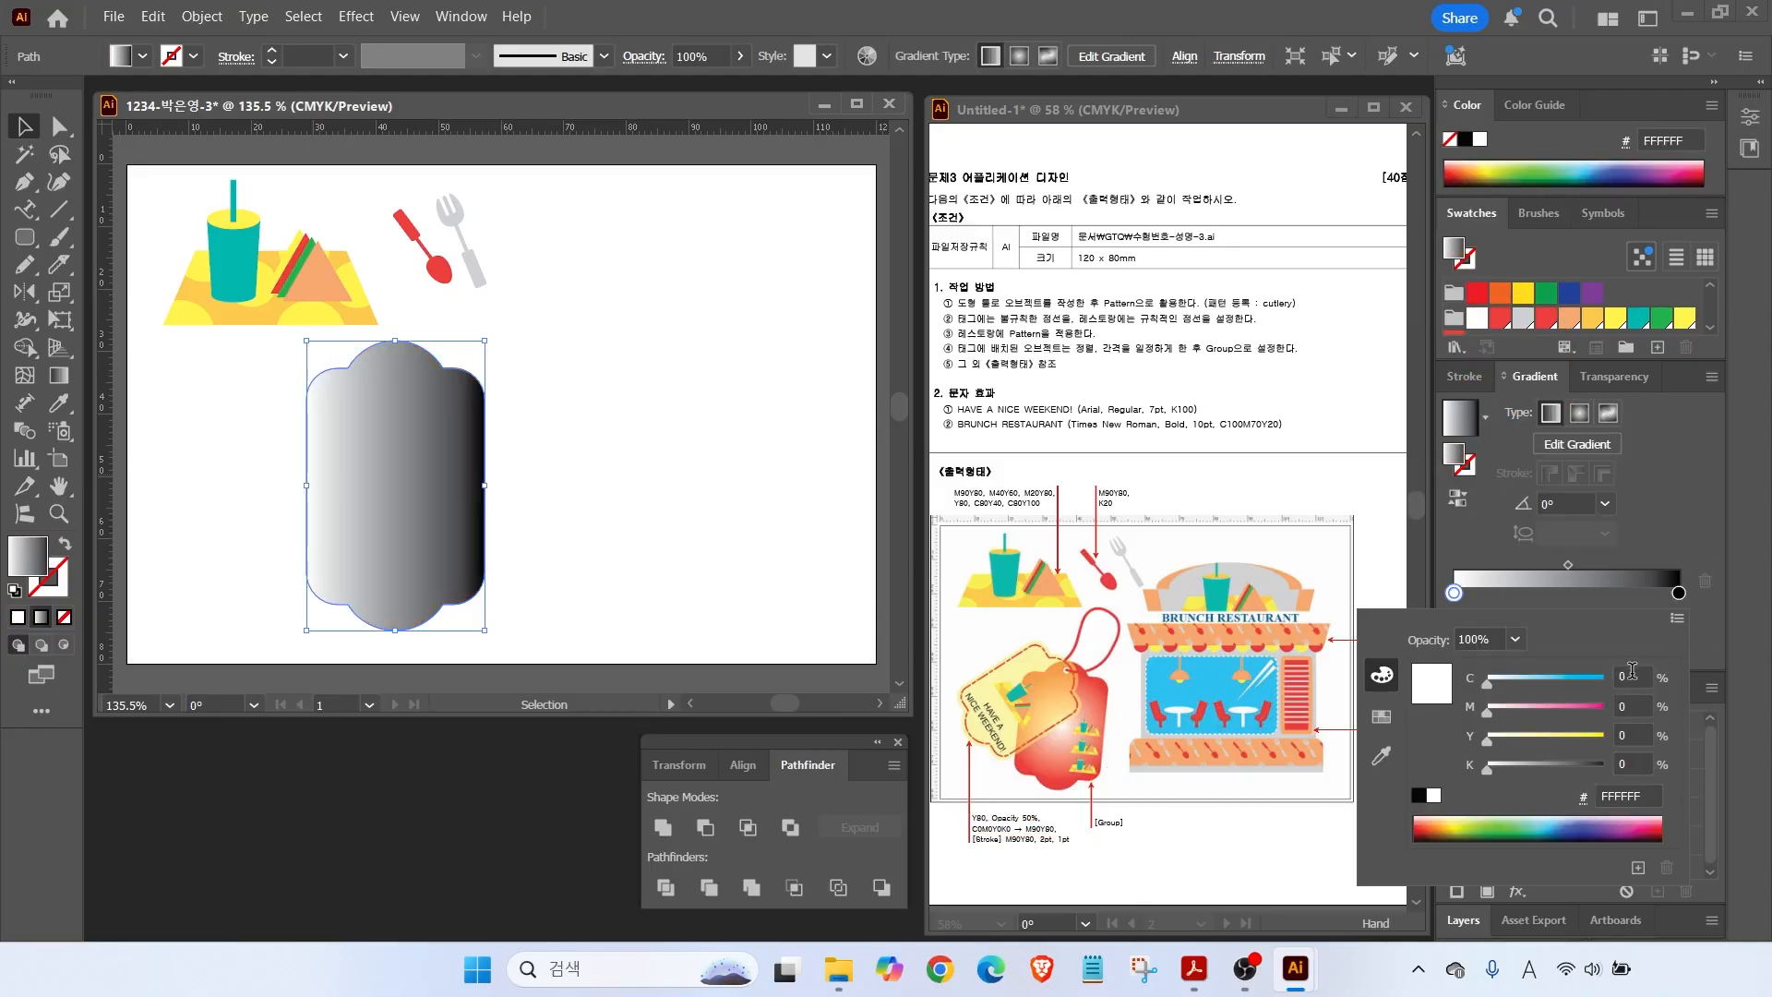
{"action": "key", "text": "Return"}
{"action": "left_click", "coordinate": [1003, 657]}
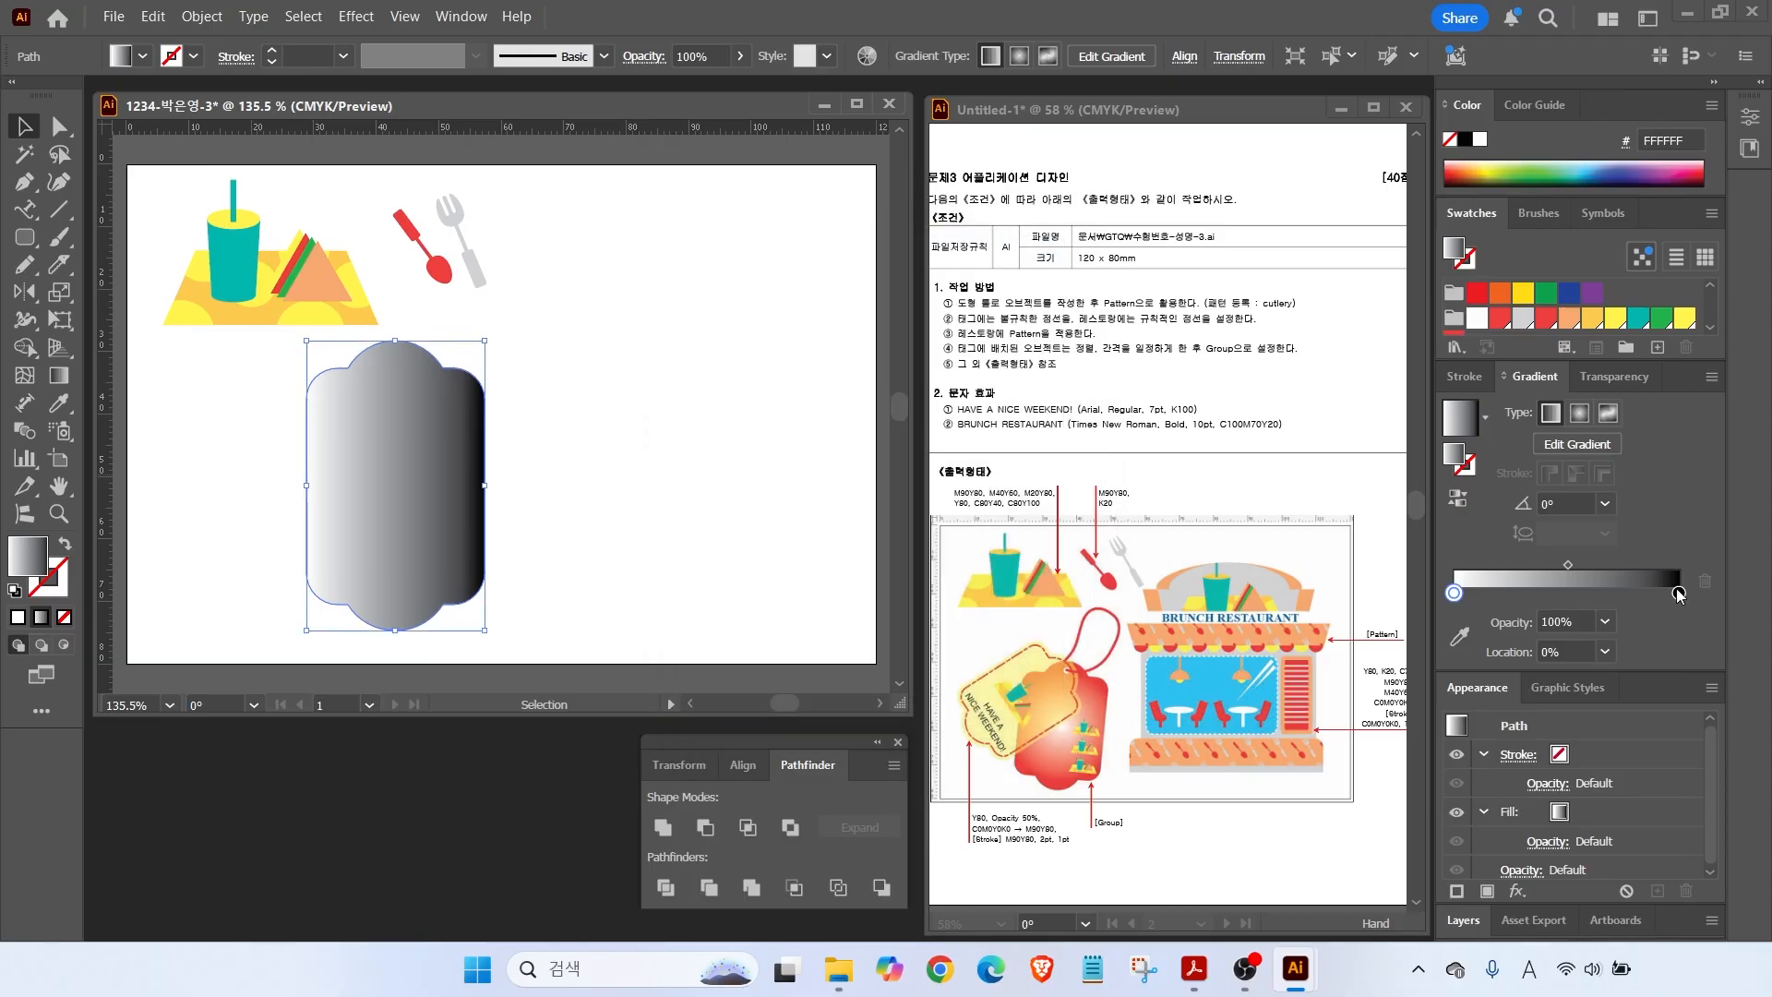
{"action": "double_click", "coordinate": [1678, 594]}
{"action": "left_click", "coordinate": [1649, 615]}
{"action": "left_click_drag", "start_coordinate": [1675, 594], "coordinate": [1449, 568]}
{"action": "key", "text": "Delete"}
{"action": "key", "text": "ctrl+z"}
{"action": "key", "text": "ctrl+z"}
{"action": "key", "text": "ctrl+z"}
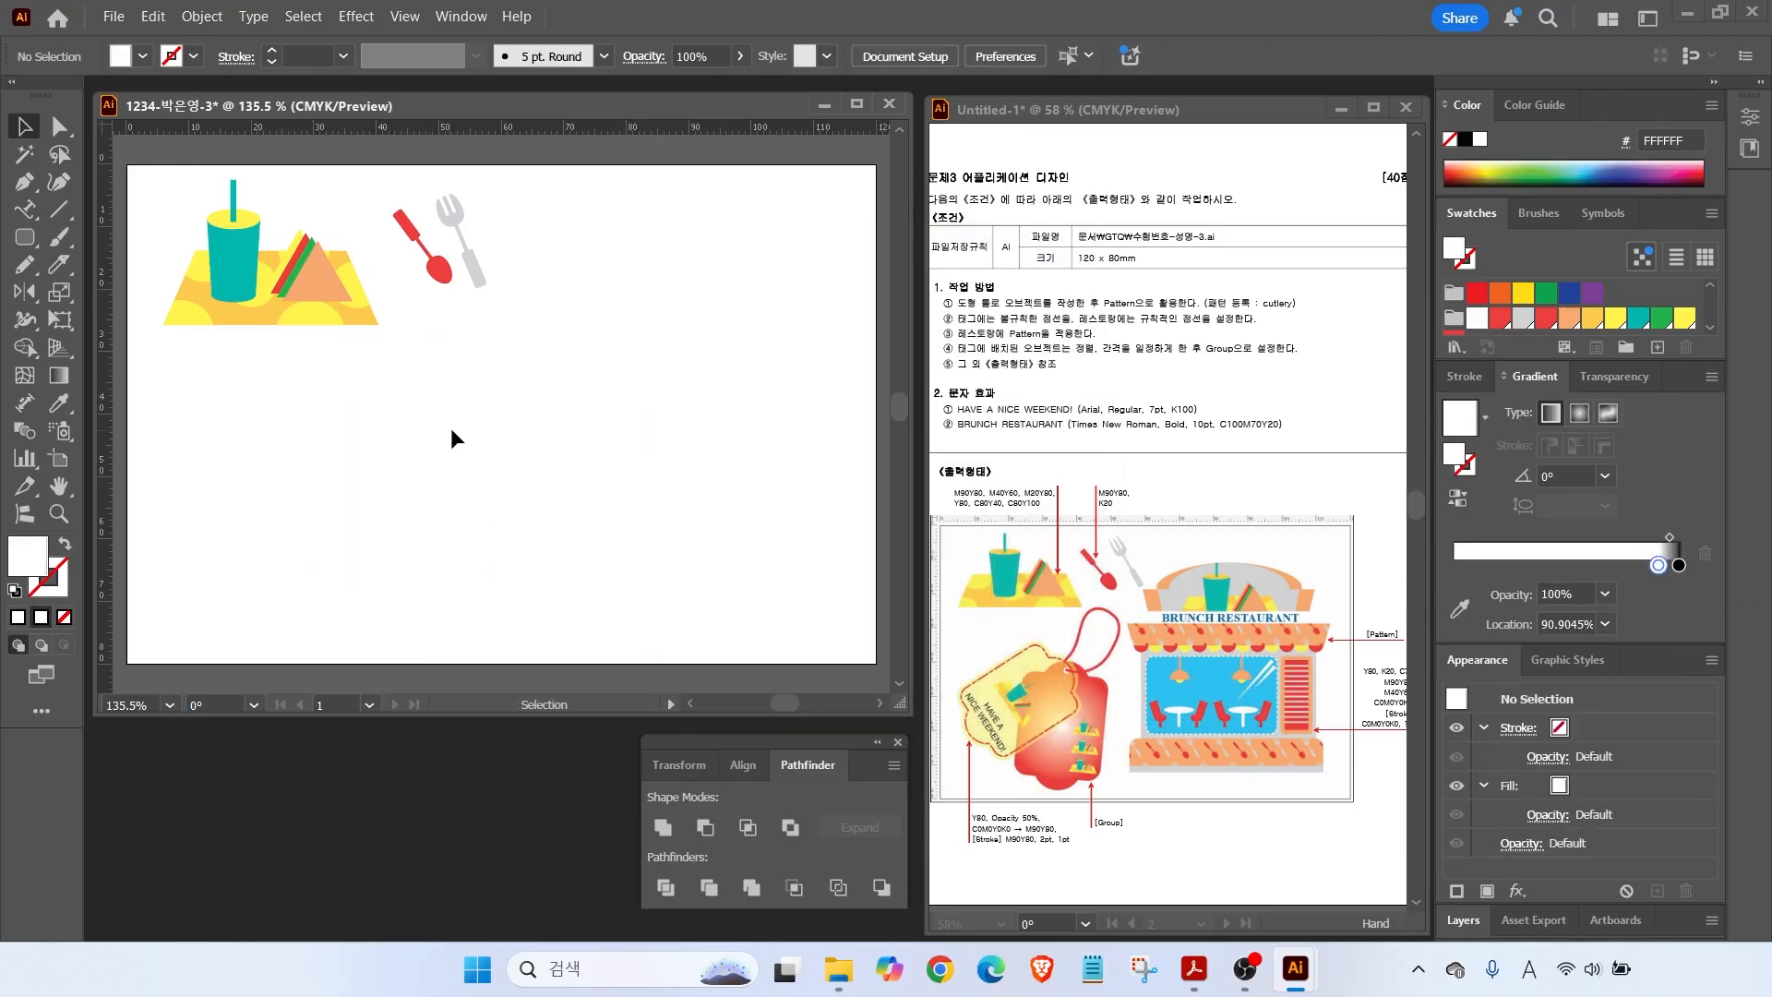
{"action": "key", "text": "period"}
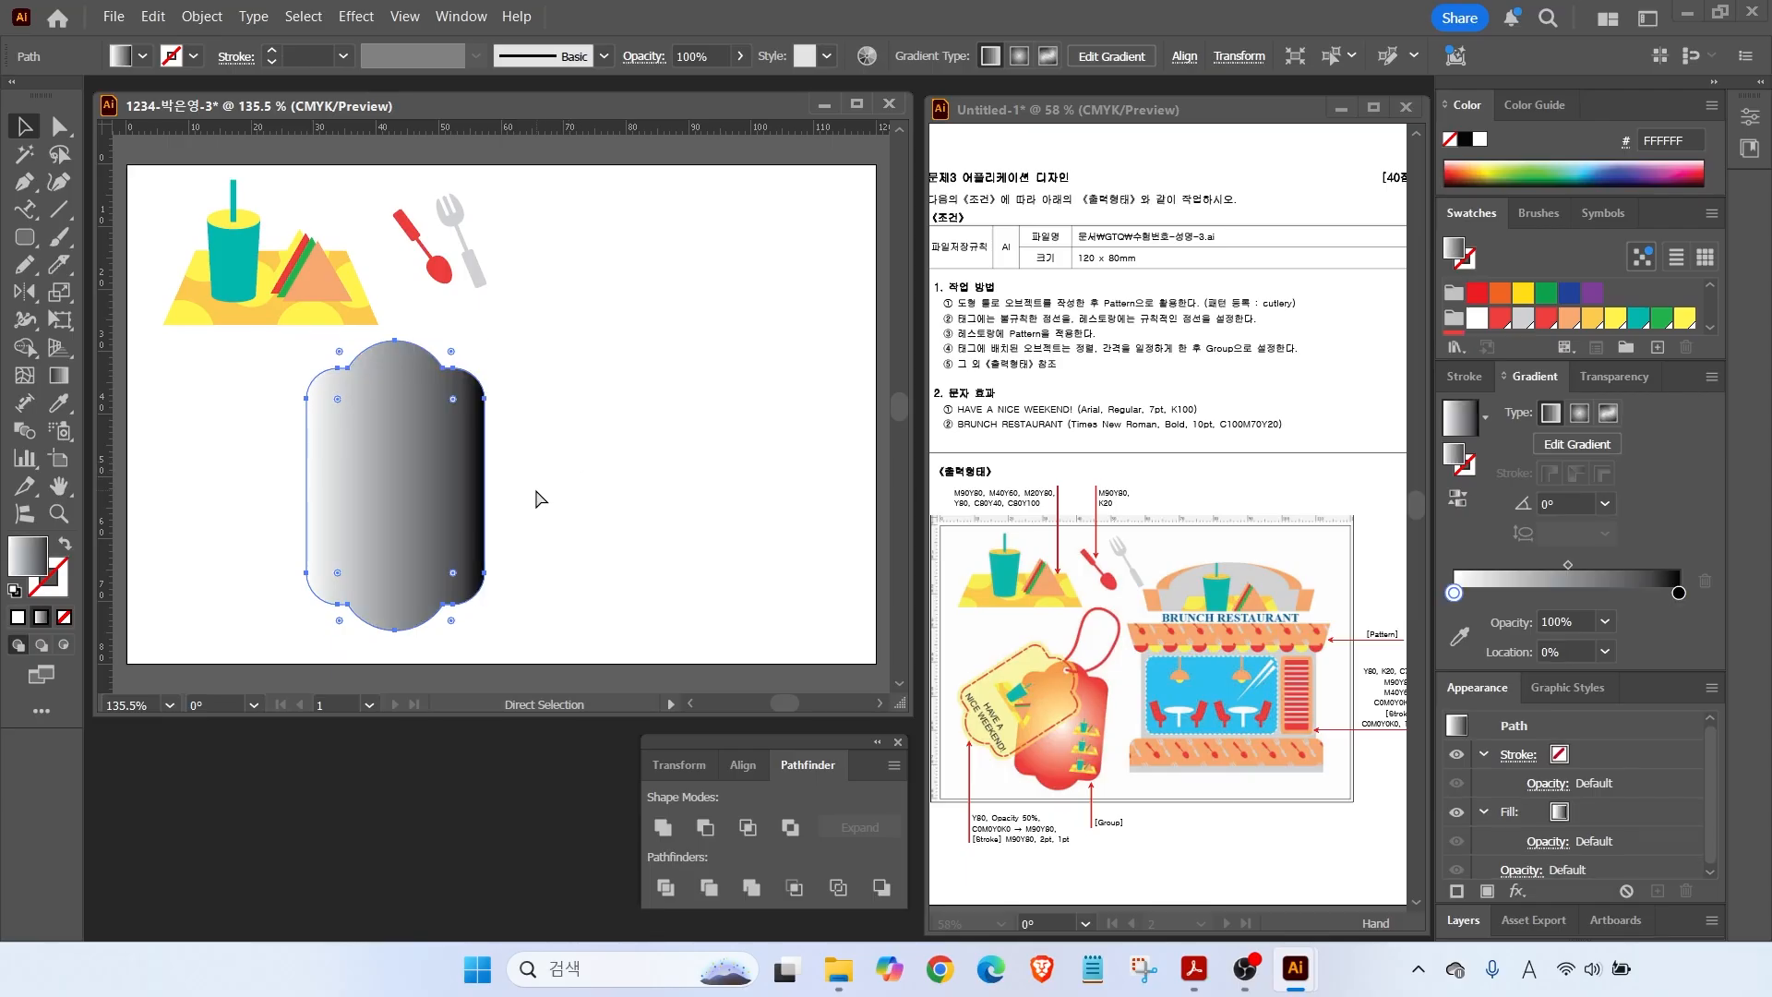
{"action": "key", "text": "v"}
Set the gradient's right stop to red (M90 Y80), keeping the left stop white.
{"action": "left_click_drag", "start_coordinate": [1572, 397], "coordinate": [1586, 337]}
{"action": "key", "text": "Escape"}
{"action": "left_click_drag", "start_coordinate": [1457, 589], "coordinate": [1455, 630]}
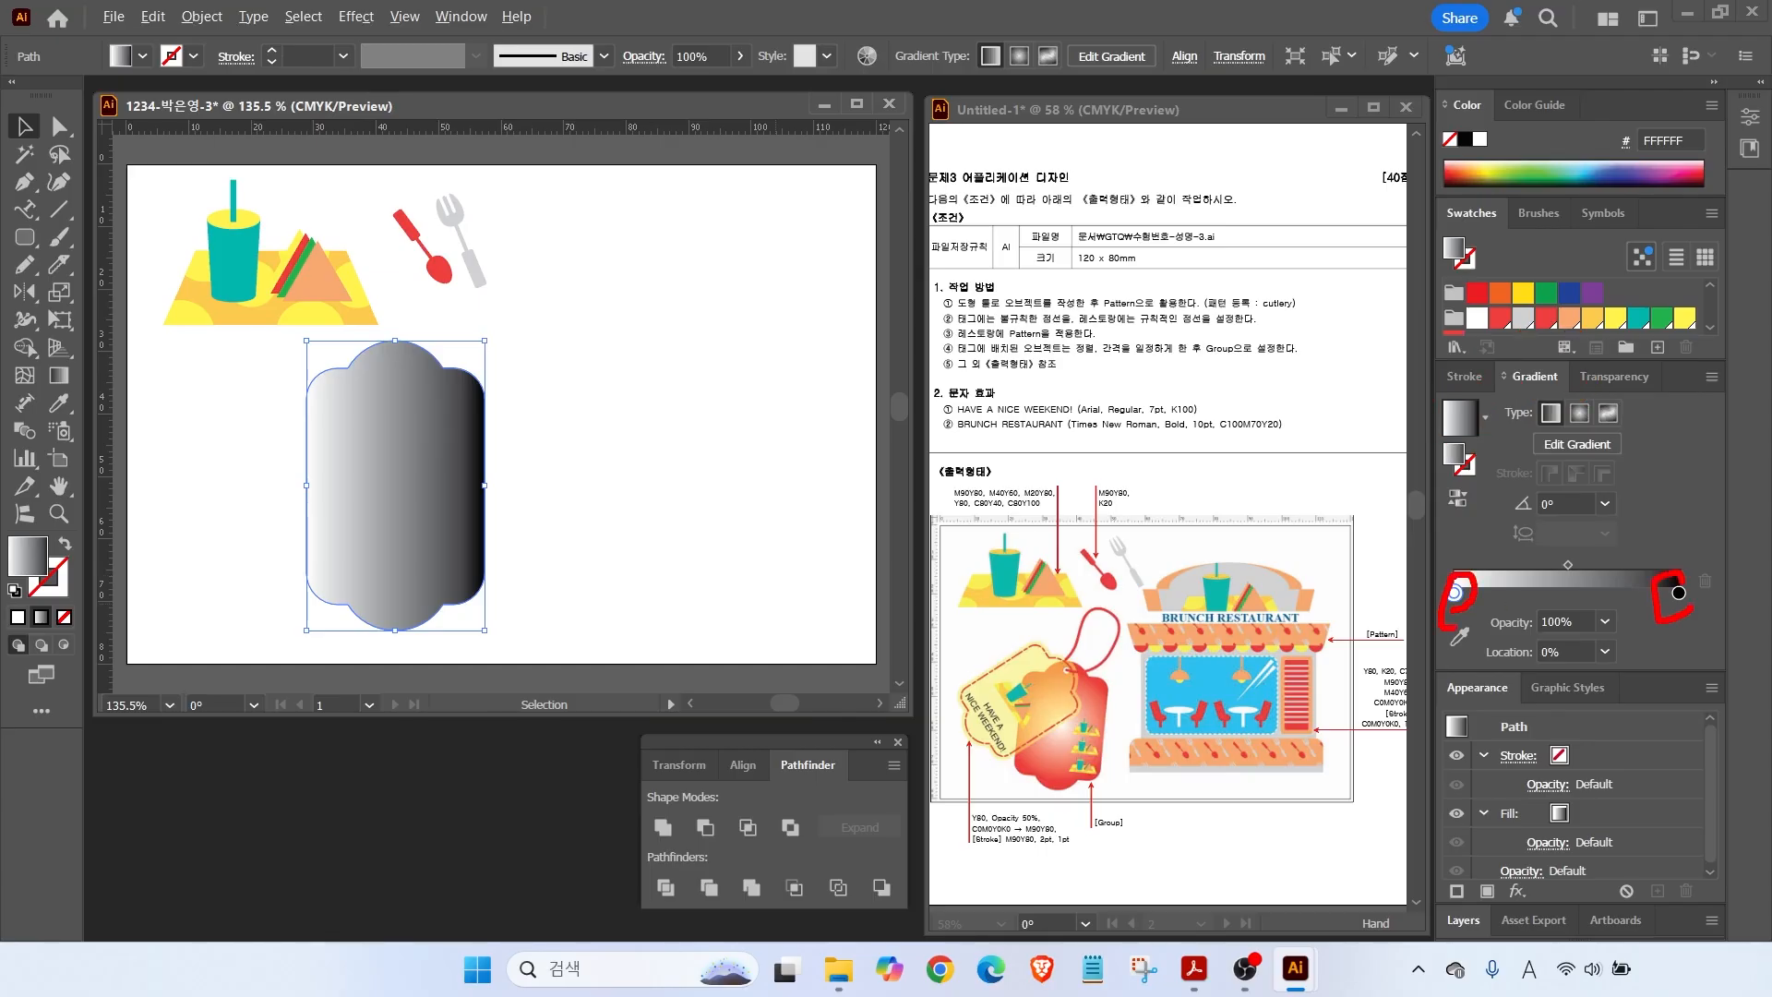
{"action": "key", "text": "Escape"}
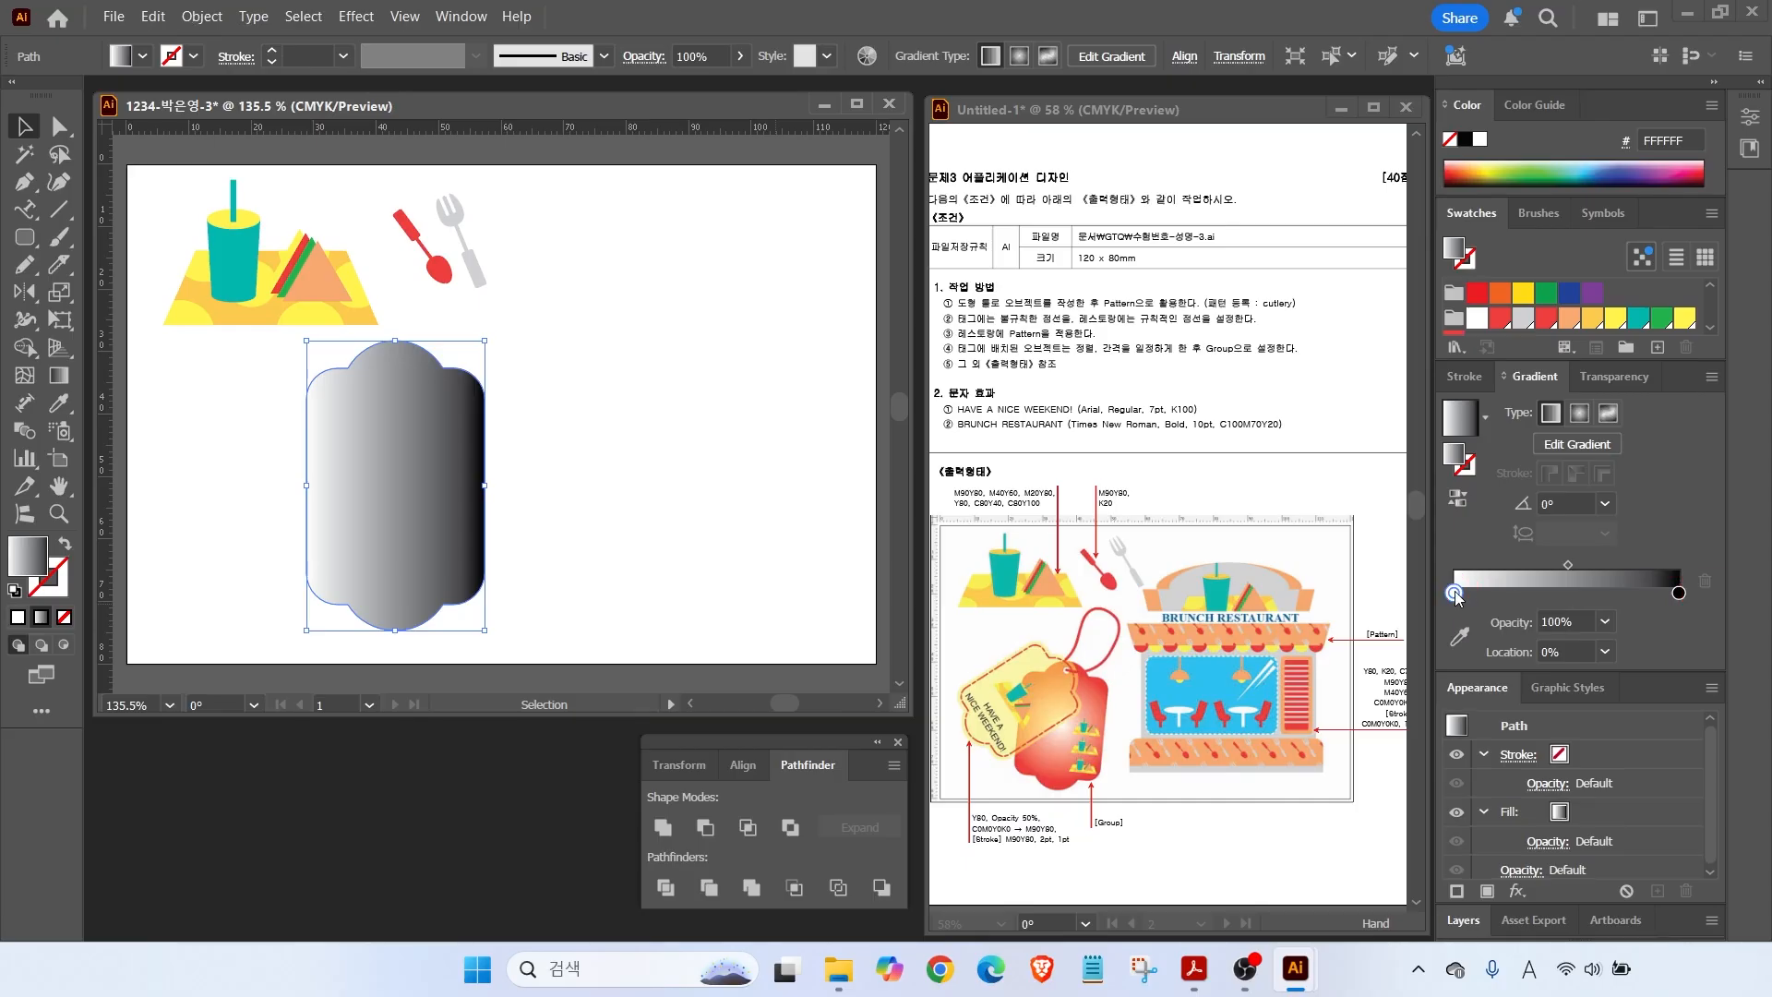
{"action": "double_click", "coordinate": [1455, 593]}
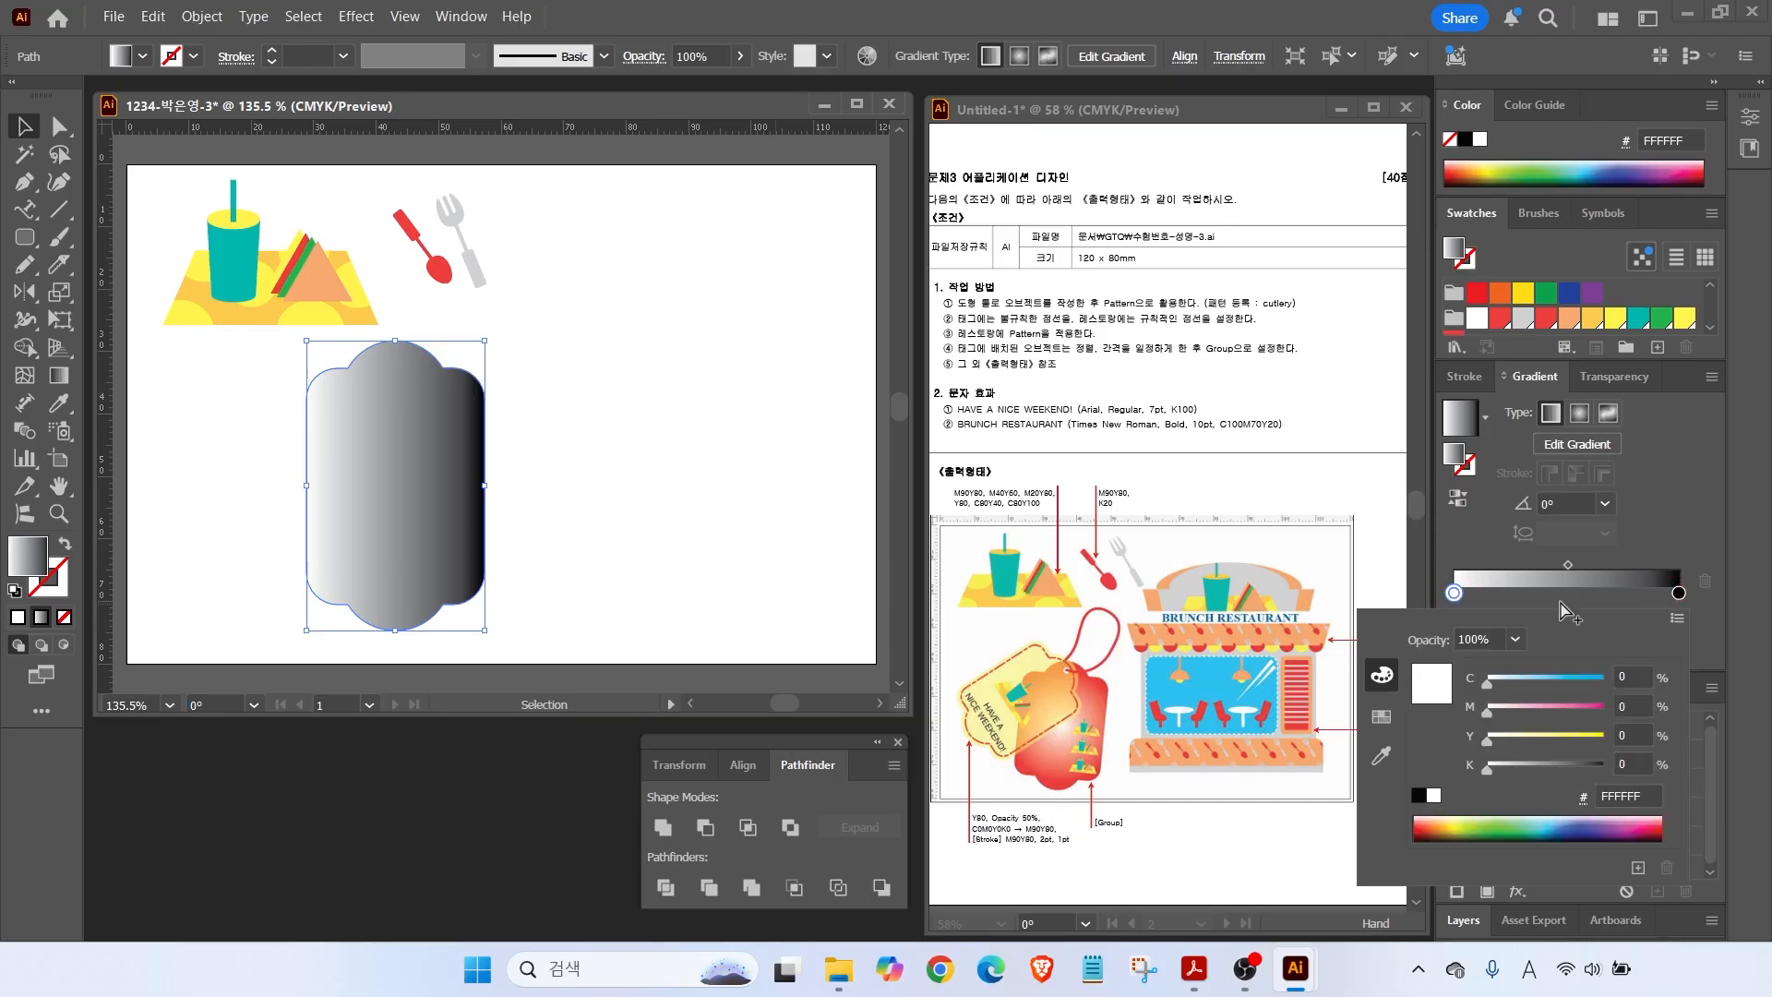
{"action": "left_click", "coordinate": [1685, 549]}
{"action": "double_click", "coordinate": [1680, 594]}
{"action": "key", "text": "Tab"}
{"action": "key", "text": "Tab"}
{"action": "type", "text": "90"}
{"action": "key", "text": "Tab"}
{"action": "type", "text": "80"}
{"action": "key", "text": "Tab"}
{"action": "type", "text": "0"}
{"action": "key", "text": "Return"}
{"action": "key", "text": "Return"}
{"action": "left_click", "coordinate": [1004, 657]}
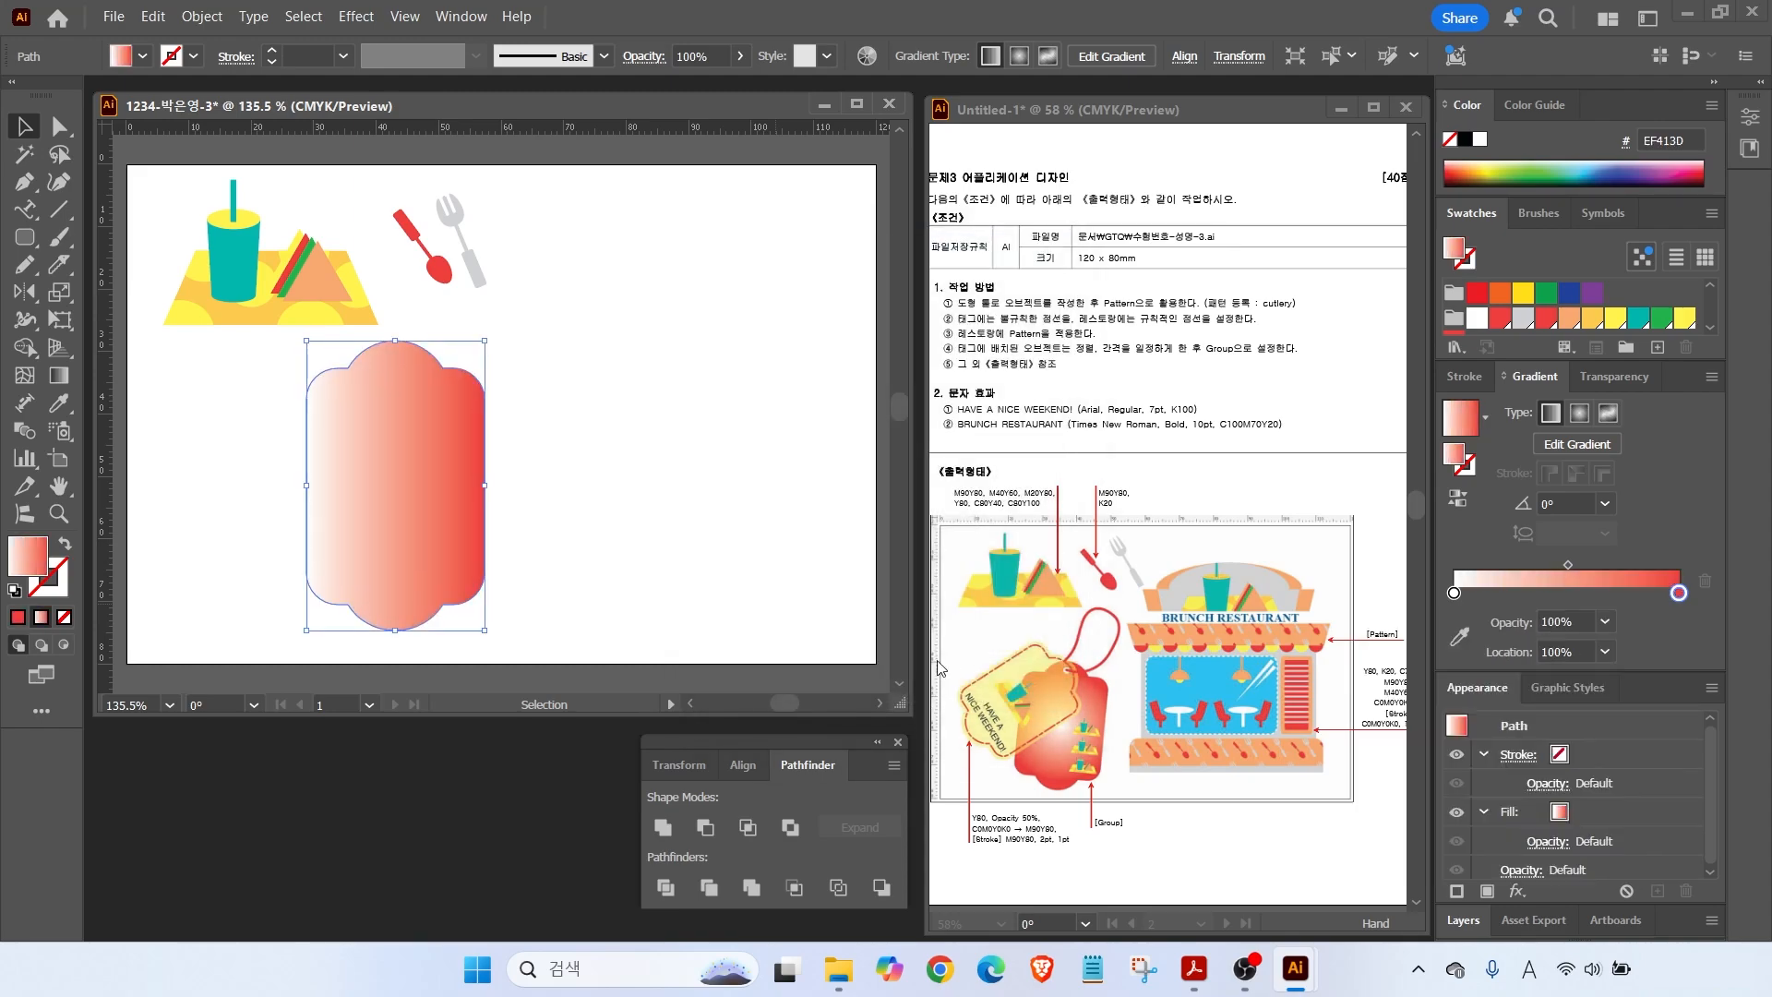
Switch the gradient type to Radial and nudge the tag slightly down.
{"action": "mouse_move", "coordinate": [1029, 717]}
{"action": "left_mouse_down"}
{"action": "mouse_move", "coordinate": [1088, 722]}
{"action": "mouse_move", "coordinate": [1033, 711]}
{"action": "mouse_move", "coordinate": [1114, 731]}
{"action": "mouse_move", "coordinate": [1015, 735]}
{"action": "left_mouse_up"}
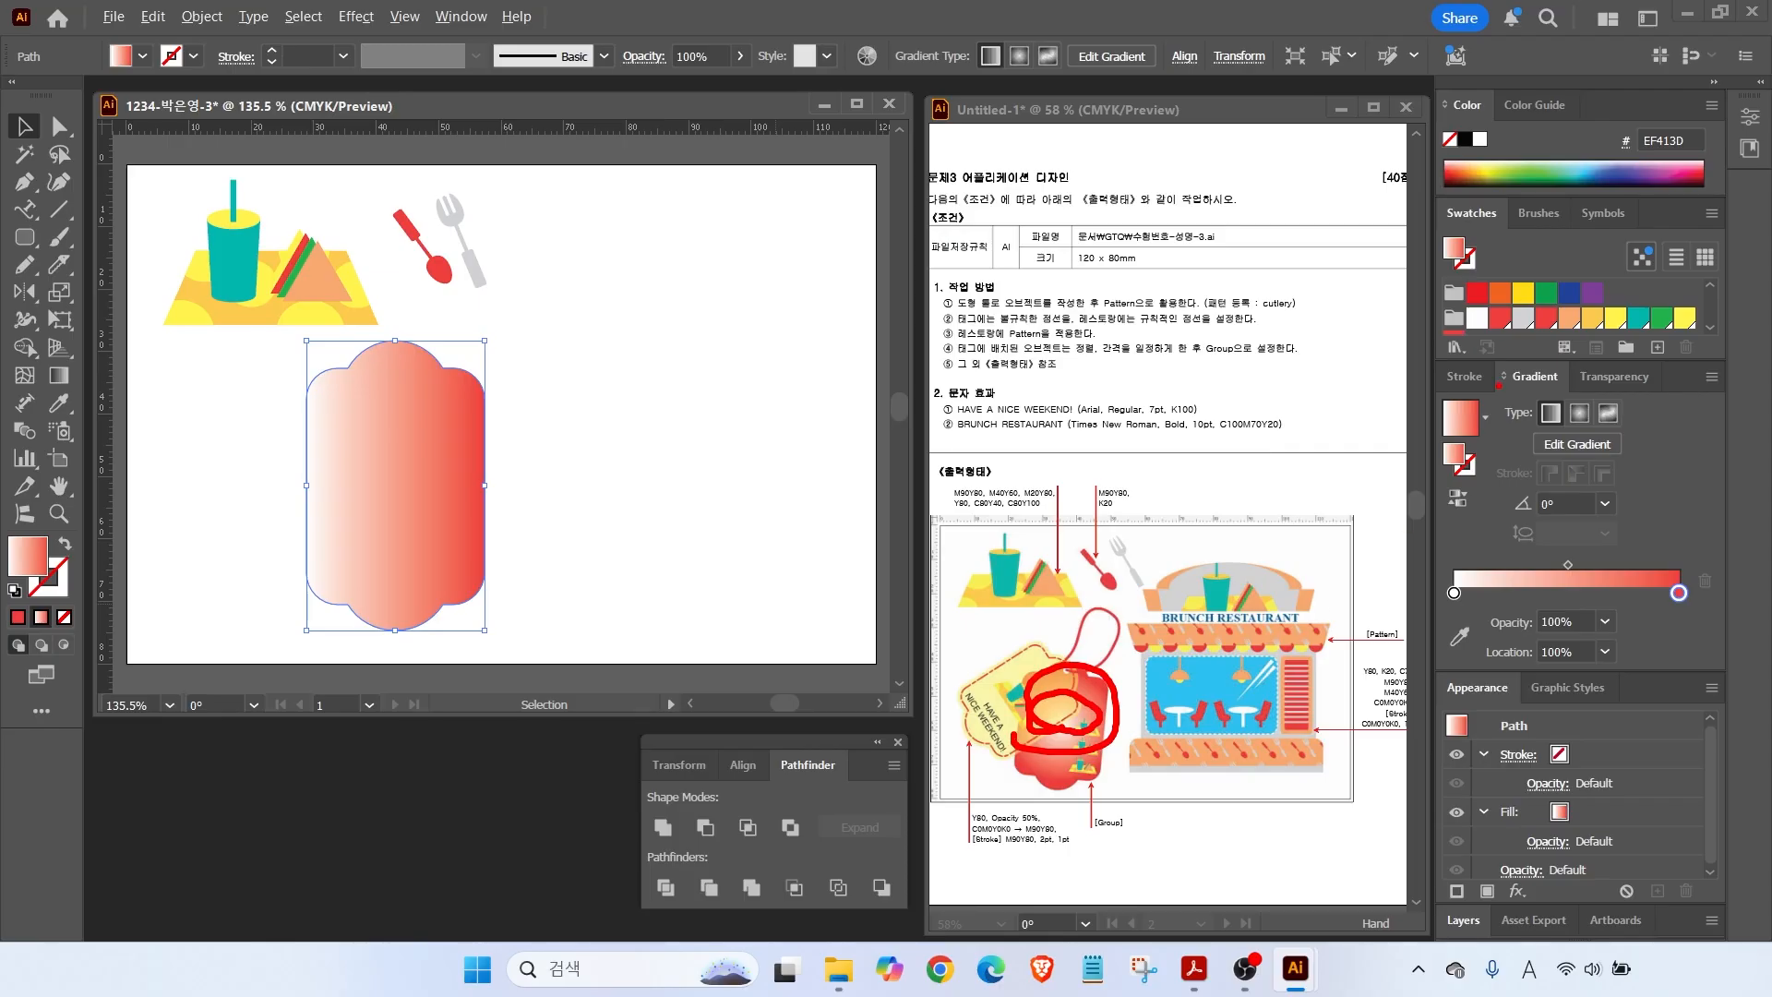
{"action": "left_click_drag", "start_coordinate": [1496, 383], "coordinate": [1663, 455]}
{"action": "left_click_drag", "start_coordinate": [1517, 359], "coordinate": [1546, 405]}
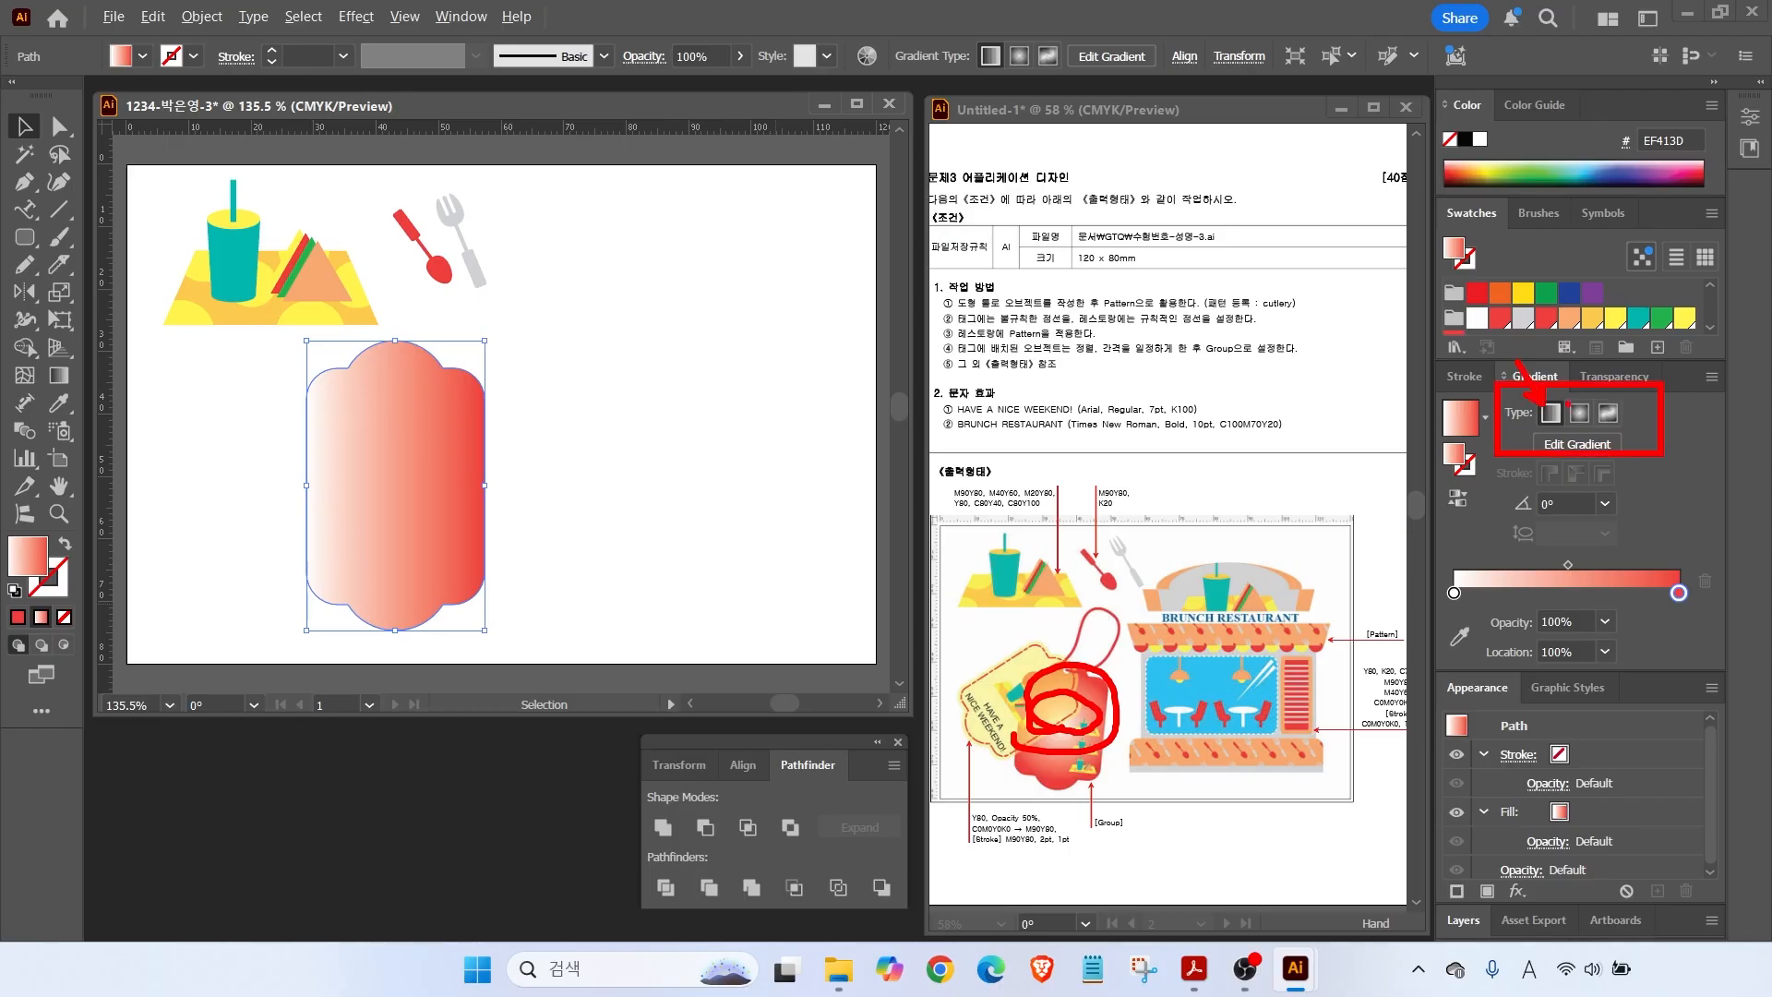
{"action": "left_click", "coordinate": [1580, 414]}
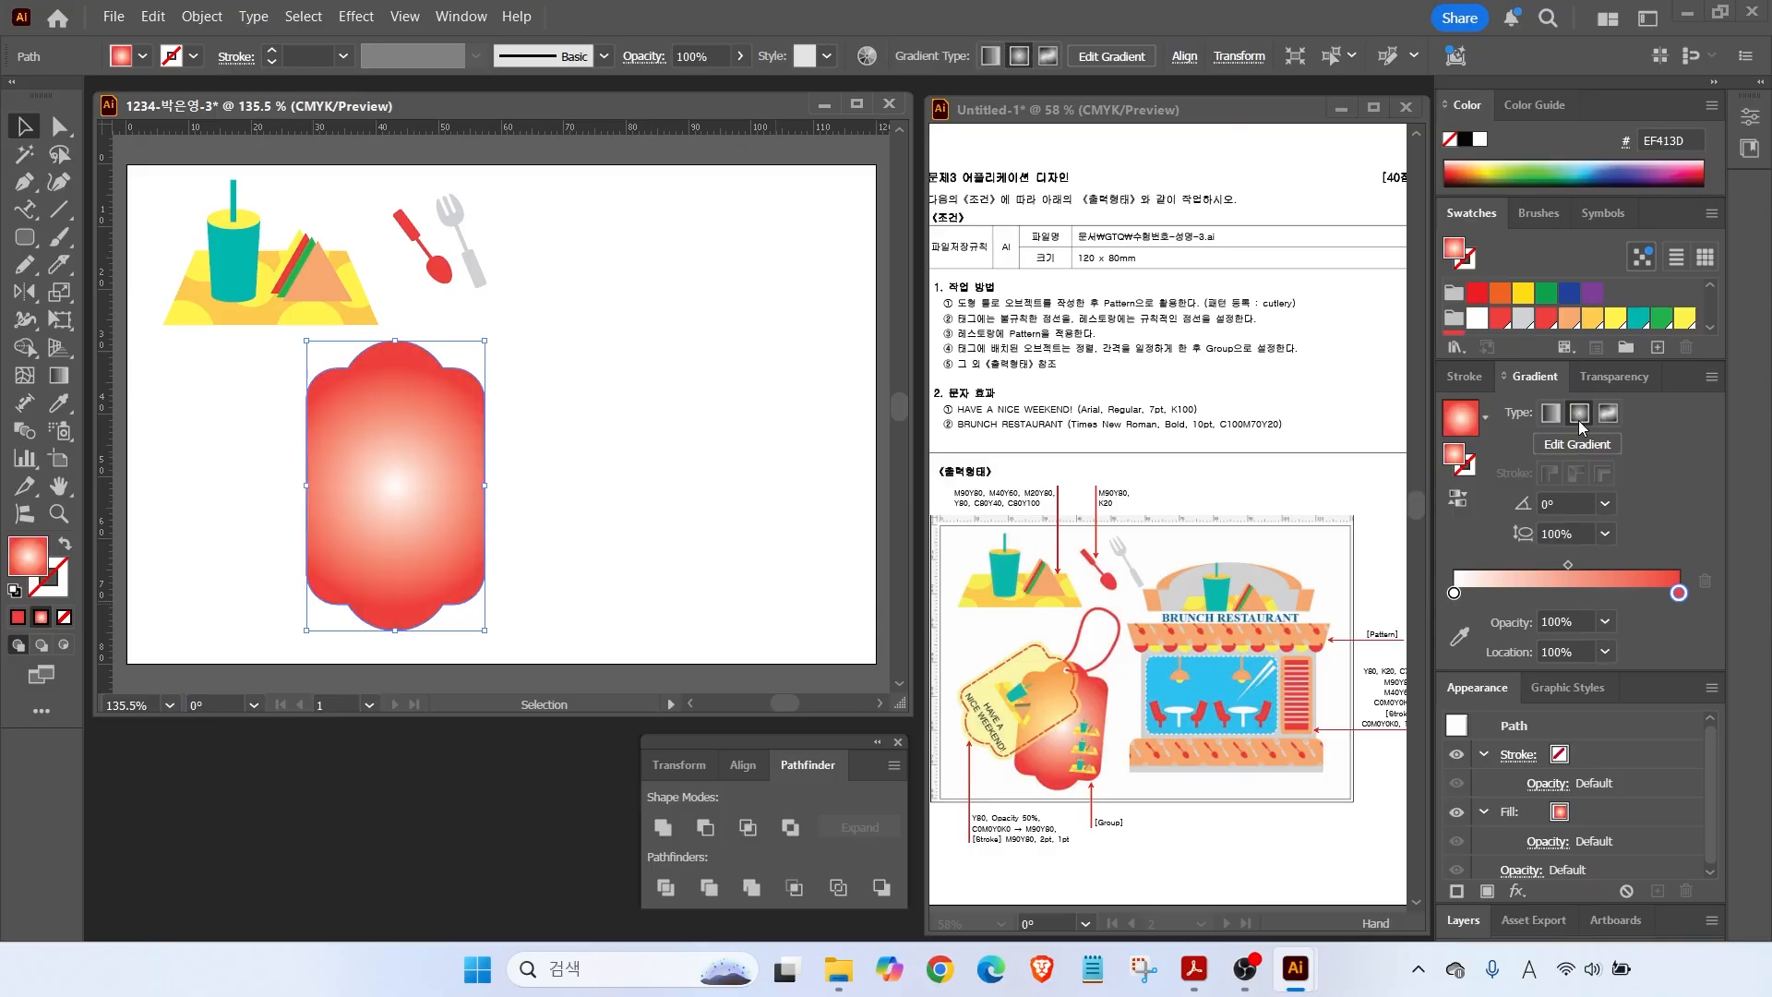
{"action": "left_click_drag", "start_coordinate": [426, 395], "coordinate": [426, 408]}
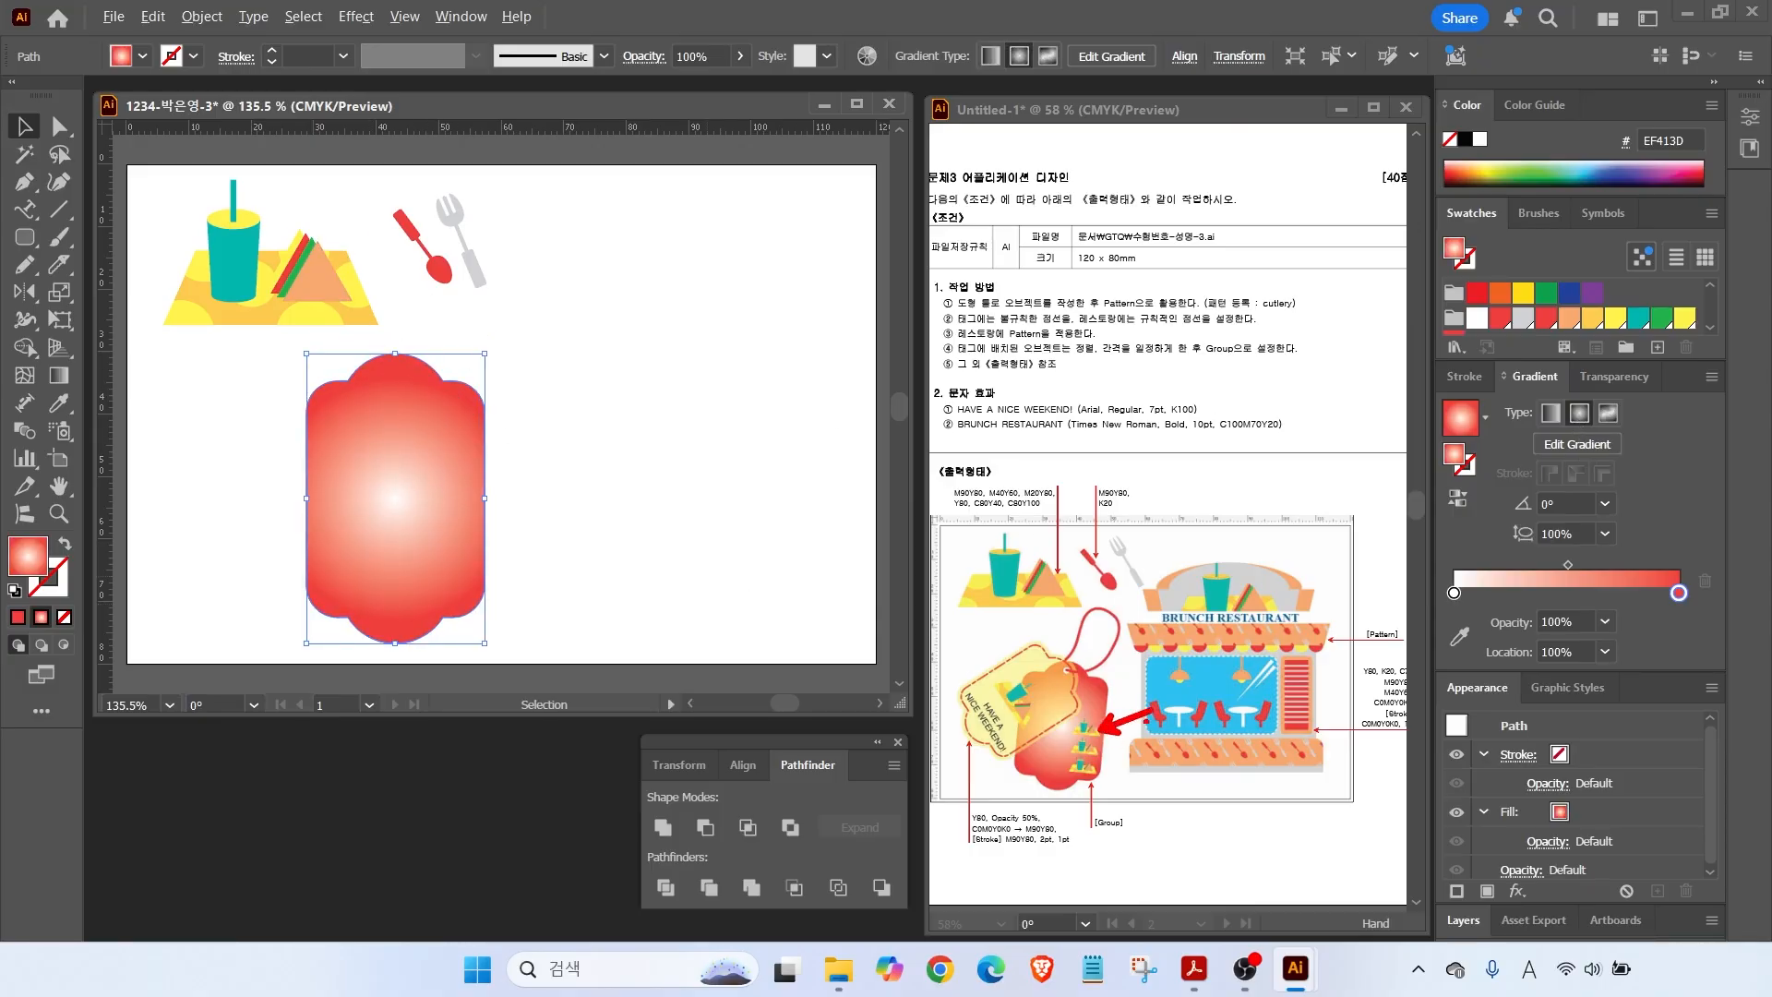
Make a shrunken copy of the cup-and-sandwich illustration and repeat it for three stacked copies.
{"action": "mouse_move", "coordinate": [1071, 840]}
{"action": "left_mouse_down"}
{"action": "mouse_move", "coordinate": [1119, 699]}
{"action": "mouse_move", "coordinate": [1113, 842]}
{"action": "left_mouse_up"}
{"action": "left_click_drag", "start_coordinate": [143, 179], "coordinate": [655, 540]}
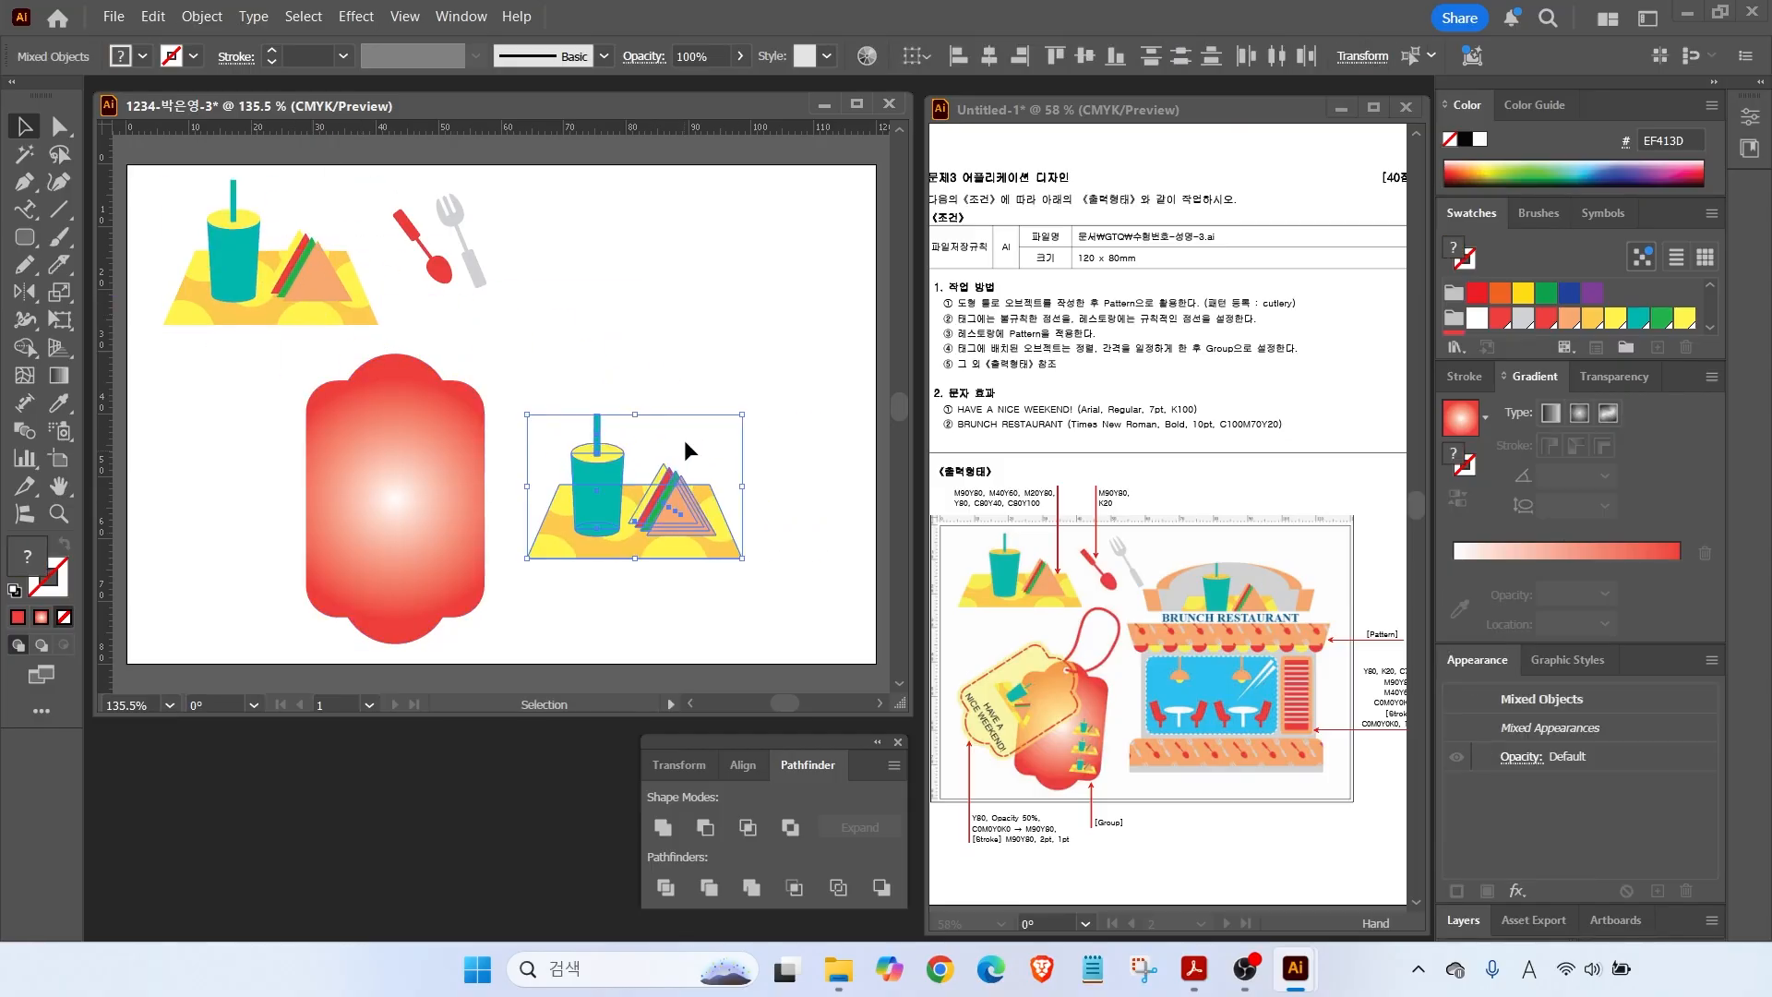
{"action": "left_click_drag", "start_coordinate": [735, 416], "coordinate": [568, 599]}
{"action": "key", "text": "a"}
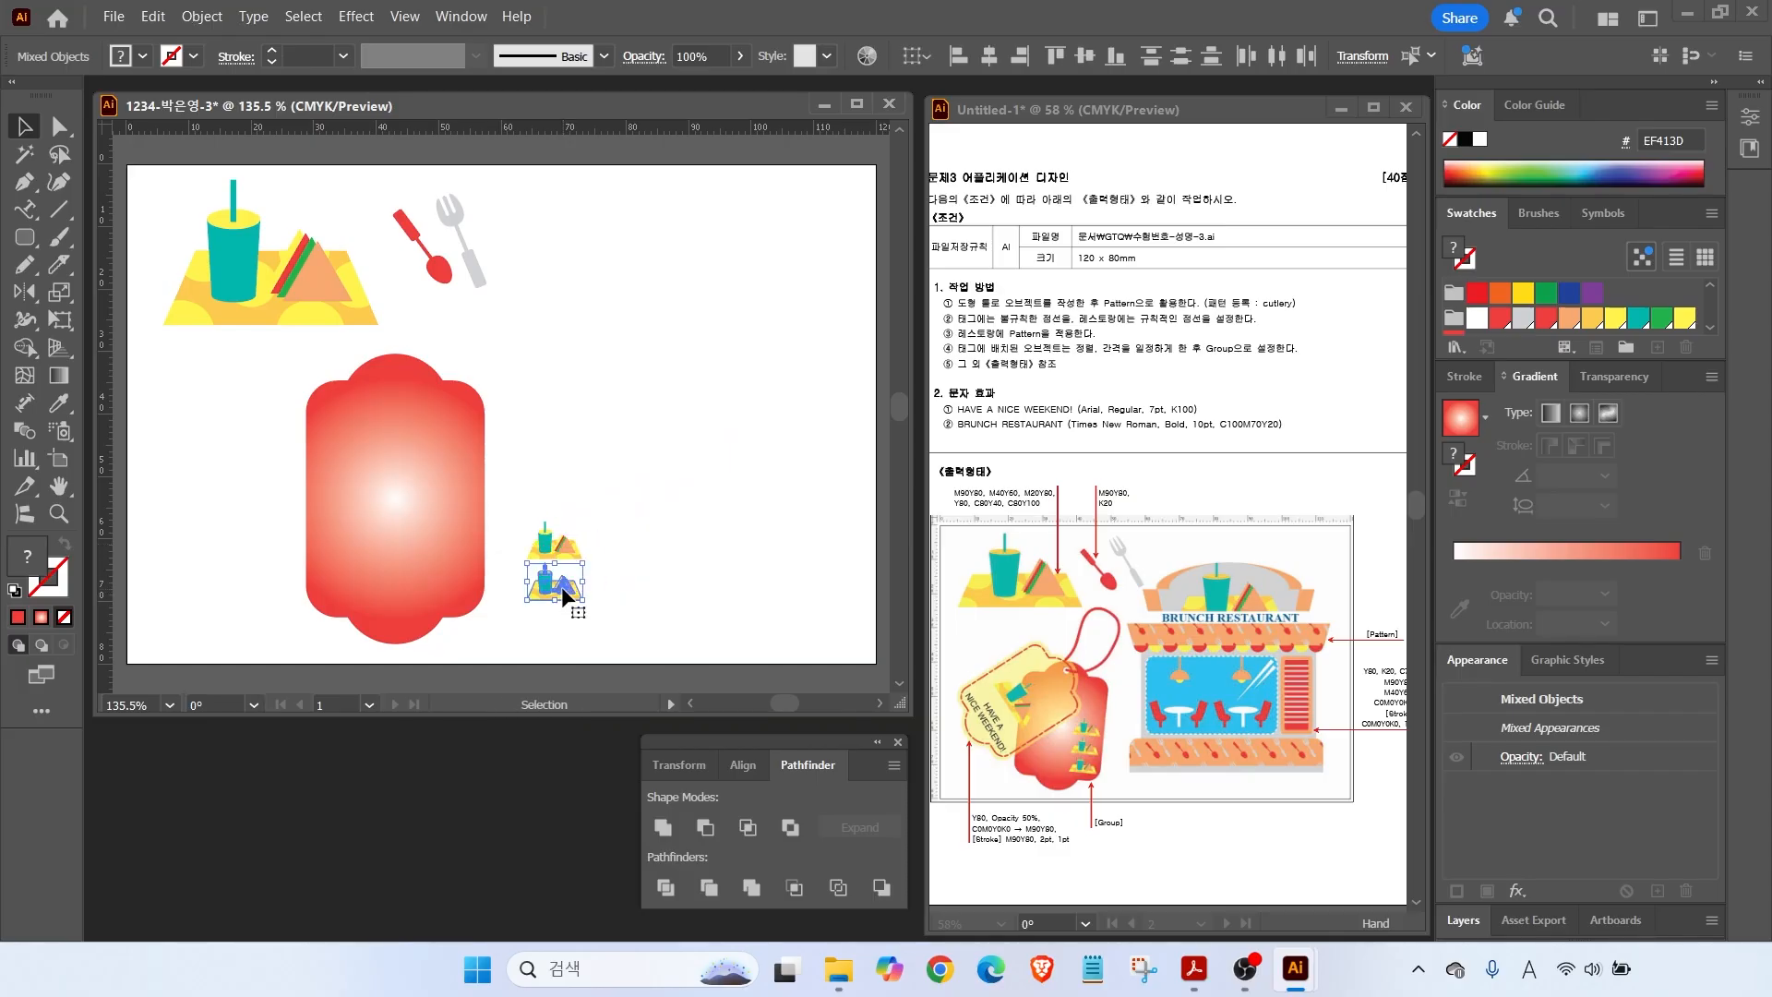
{"action": "key", "text": "v"}
{"action": "key", "text": "ctrl+d"}
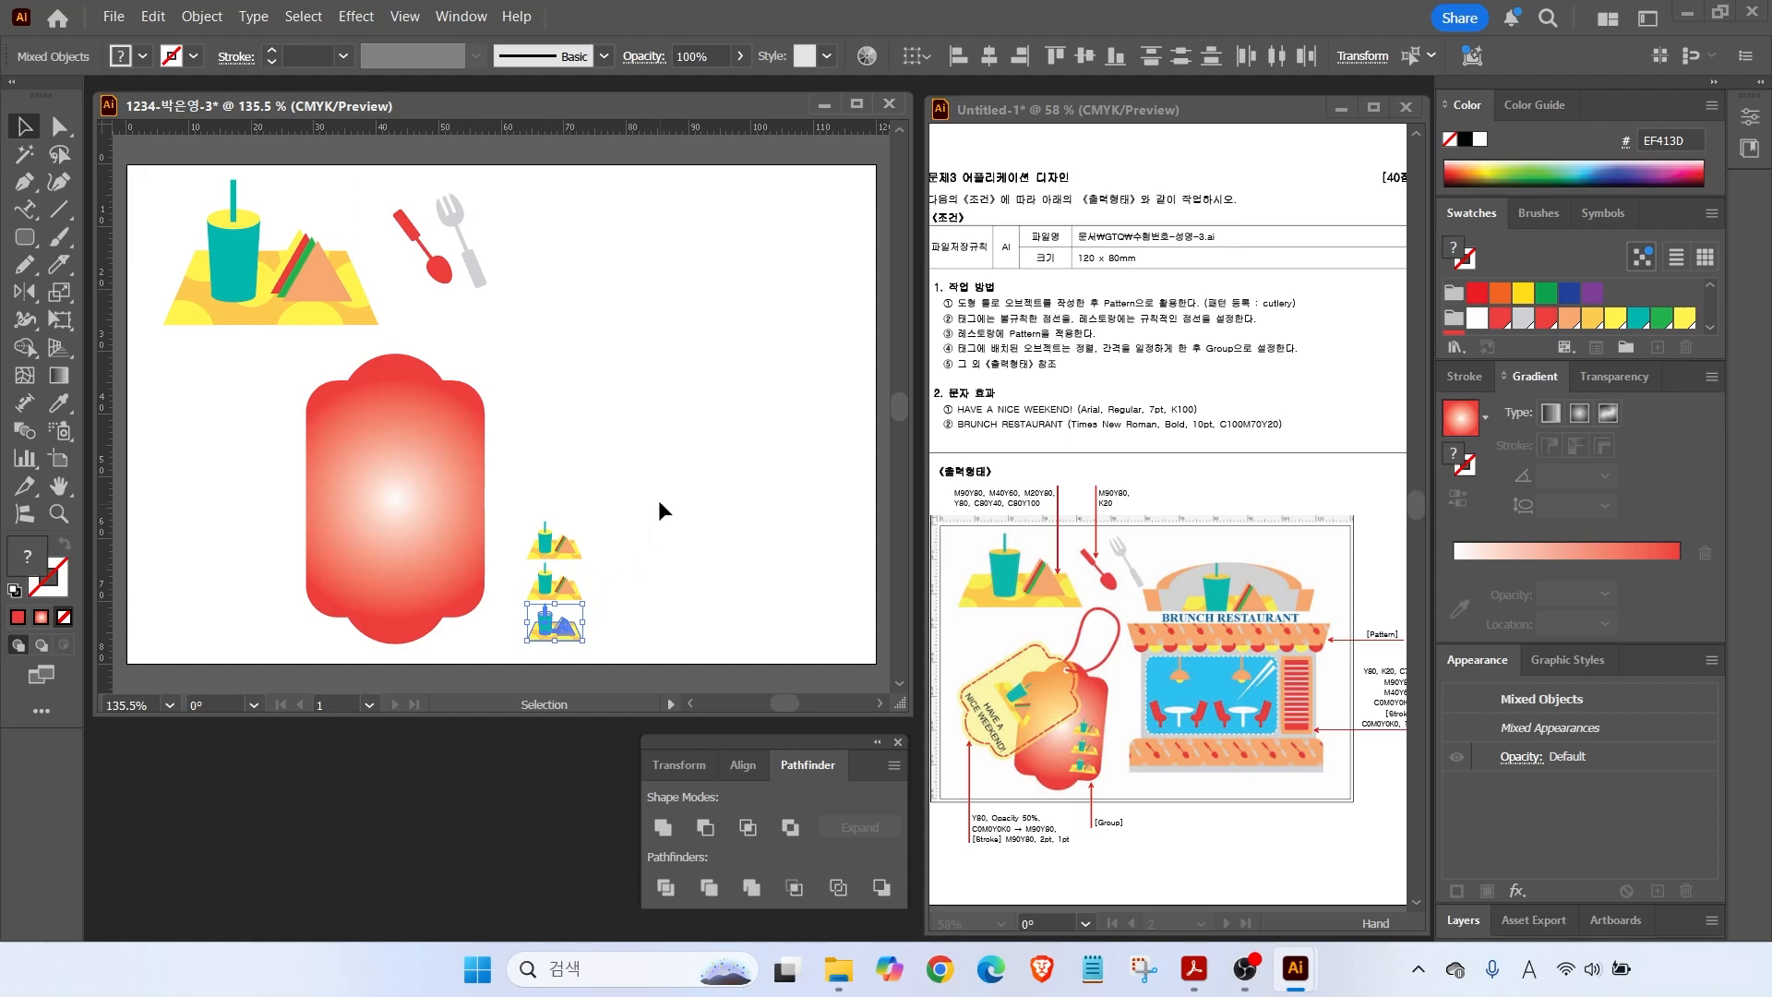
Scale the three small copies together, group them, and move the group onto the red tag.
{"action": "left_click_drag", "start_coordinate": [509, 493], "coordinate": [615, 668]}
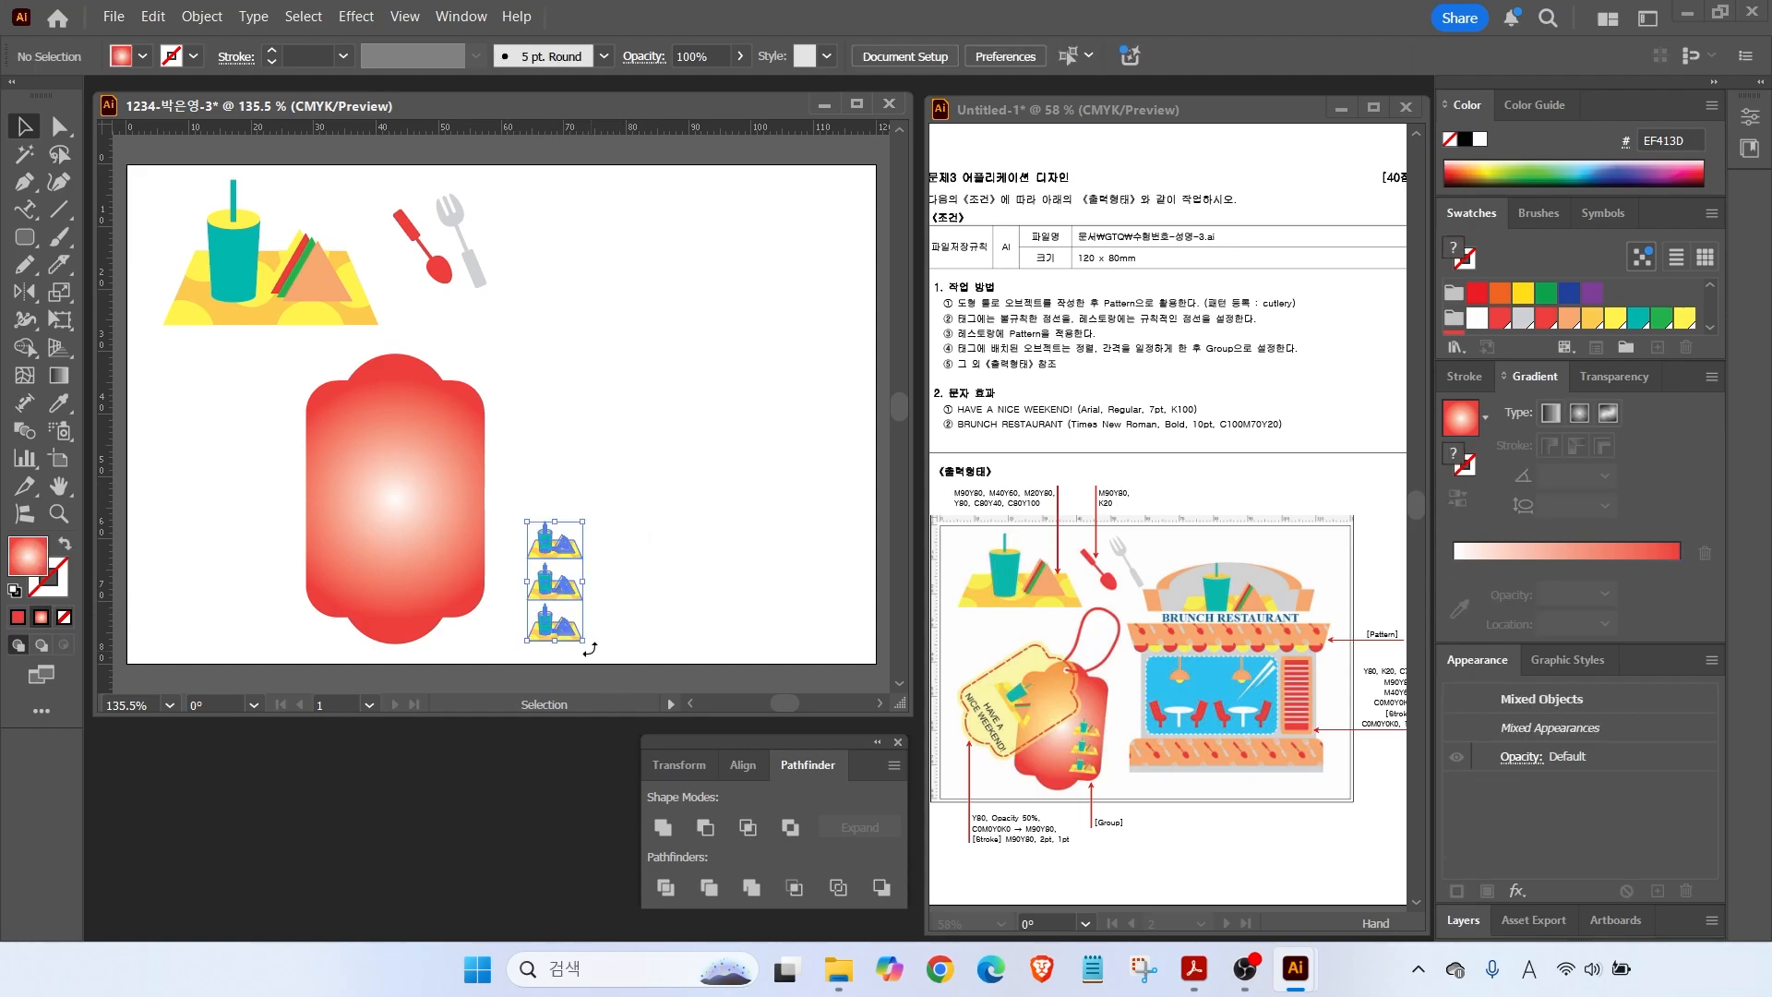
{"action": "left_click_drag", "start_coordinate": [583, 522], "coordinate": [568, 556]}
{"action": "right_click", "coordinate": [559, 609]}
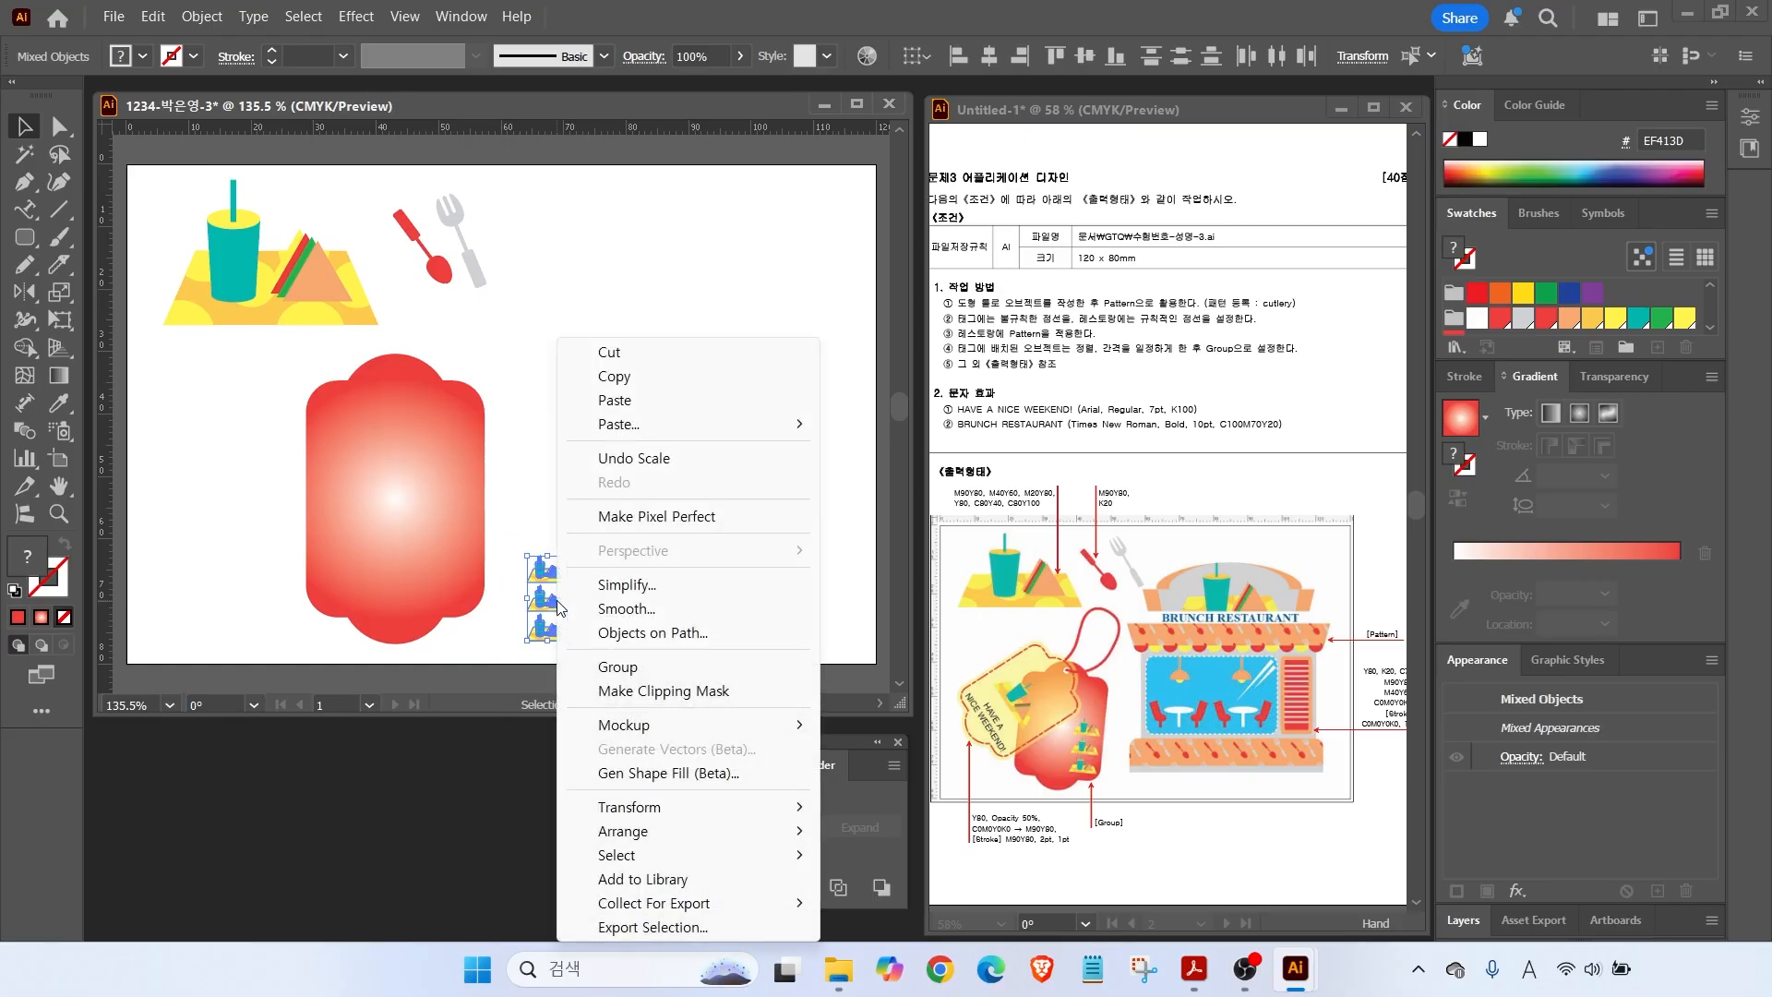
{"action": "left_click", "coordinate": [631, 666]}
{"action": "left_click", "coordinate": [566, 586]}
{"action": "left_click_drag", "start_coordinate": [546, 591], "coordinate": [441, 541]}
Bring the group in front of the tag, enlarge it slightly and nudge it lower.
{"action": "right_click", "coordinate": [441, 541]}
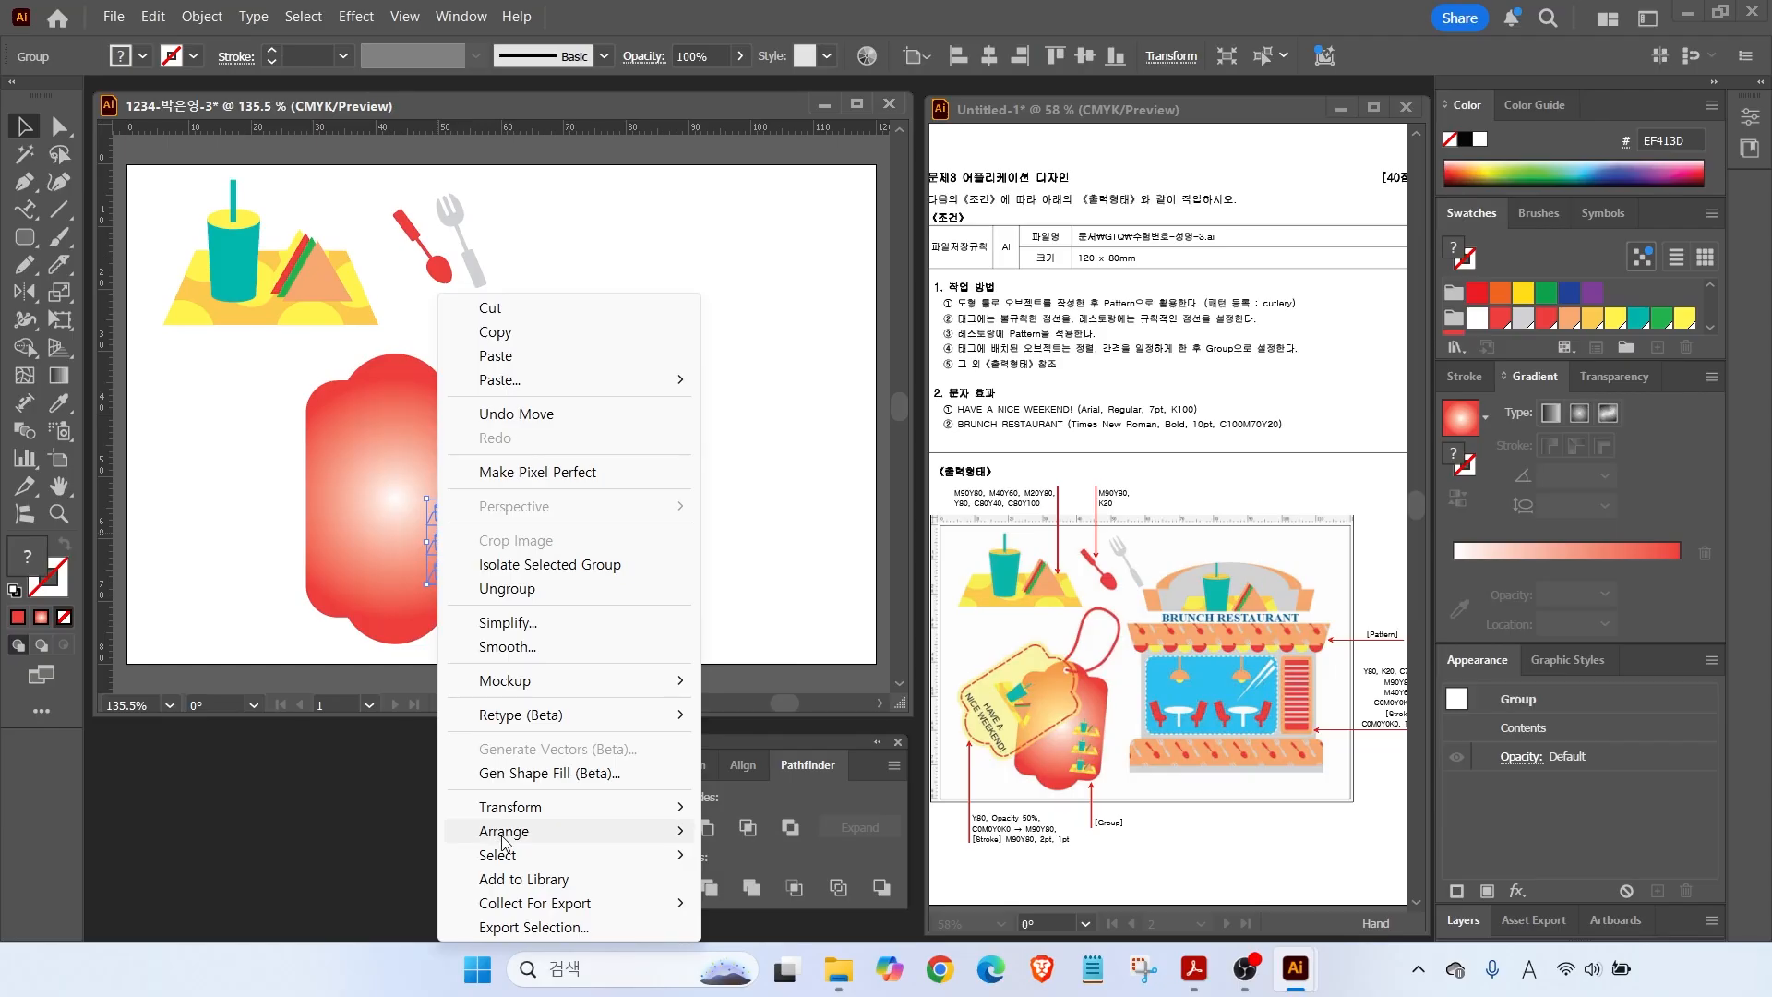
{"action": "mouse_move", "coordinate": [591, 831]}
{"action": "left_click", "coordinate": [780, 831]}
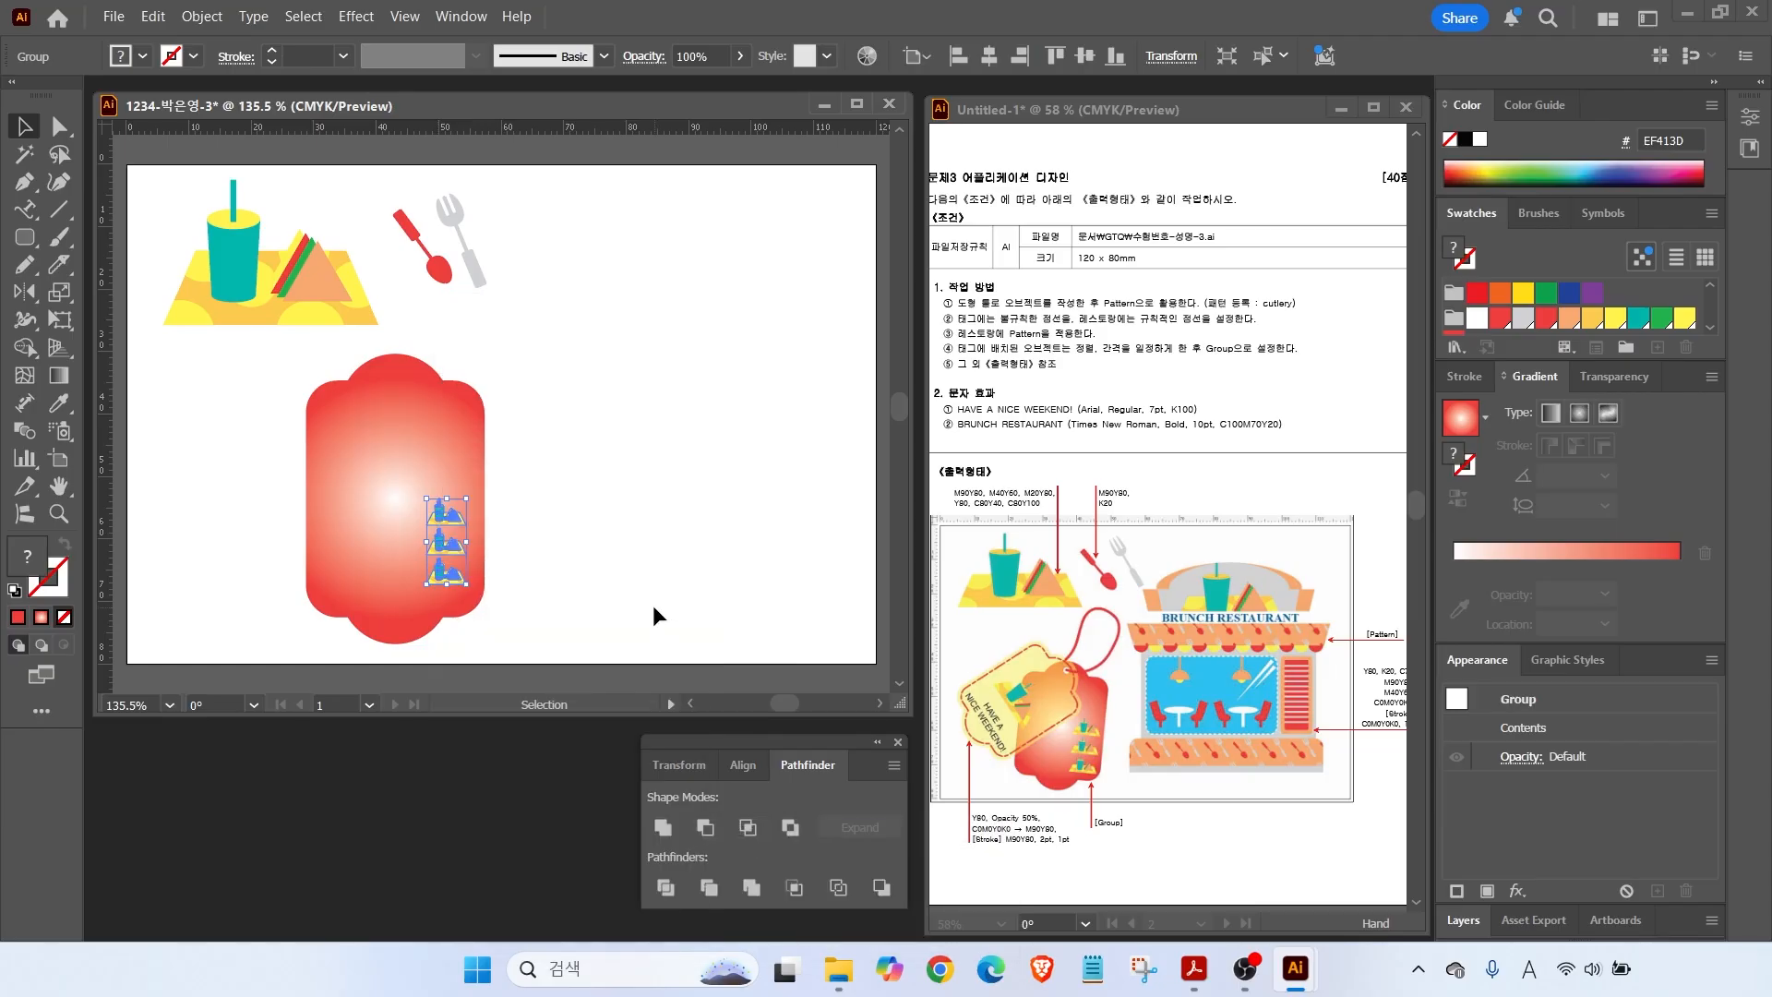
{"action": "left_click_drag", "start_coordinate": [466, 499], "coordinate": [474, 481]}
{"action": "left_click_drag", "start_coordinate": [452, 542], "coordinate": [450, 551]}
{"action": "left_click", "coordinate": [487, 475]}
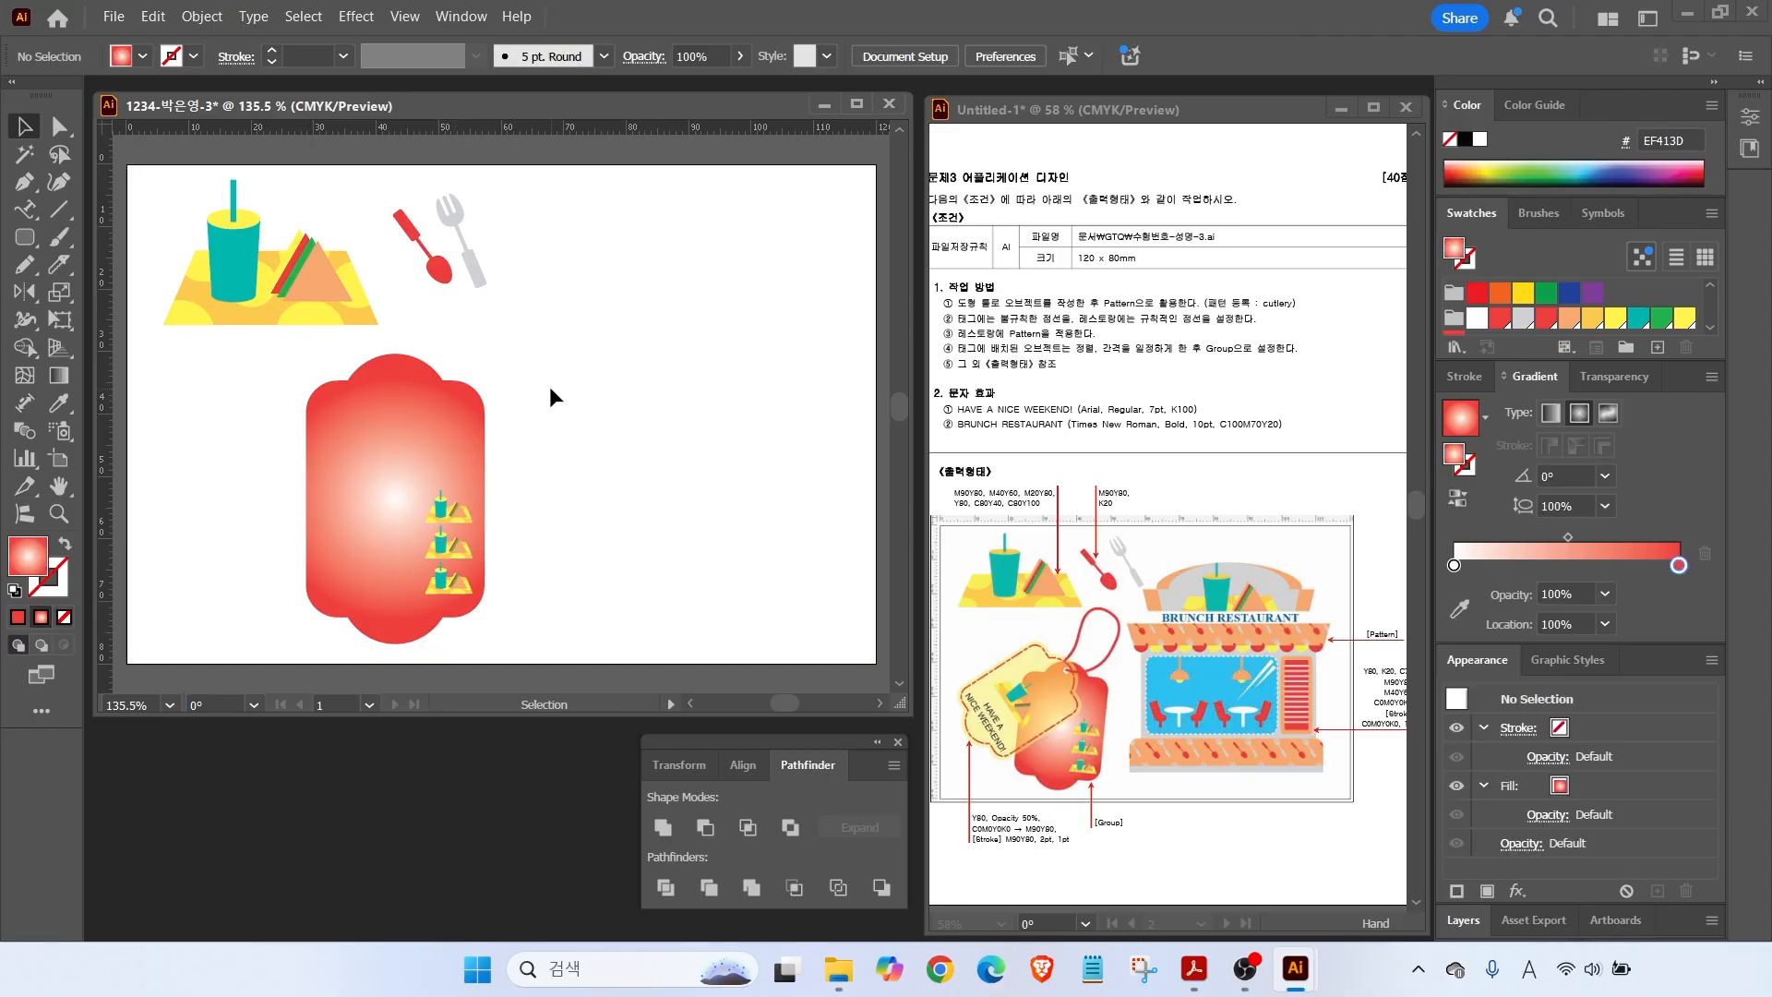
Punch a small centred circular hole through the top of the red tag.
{"action": "left_click_drag", "start_coordinate": [28, 237], "coordinate": [102, 292]}
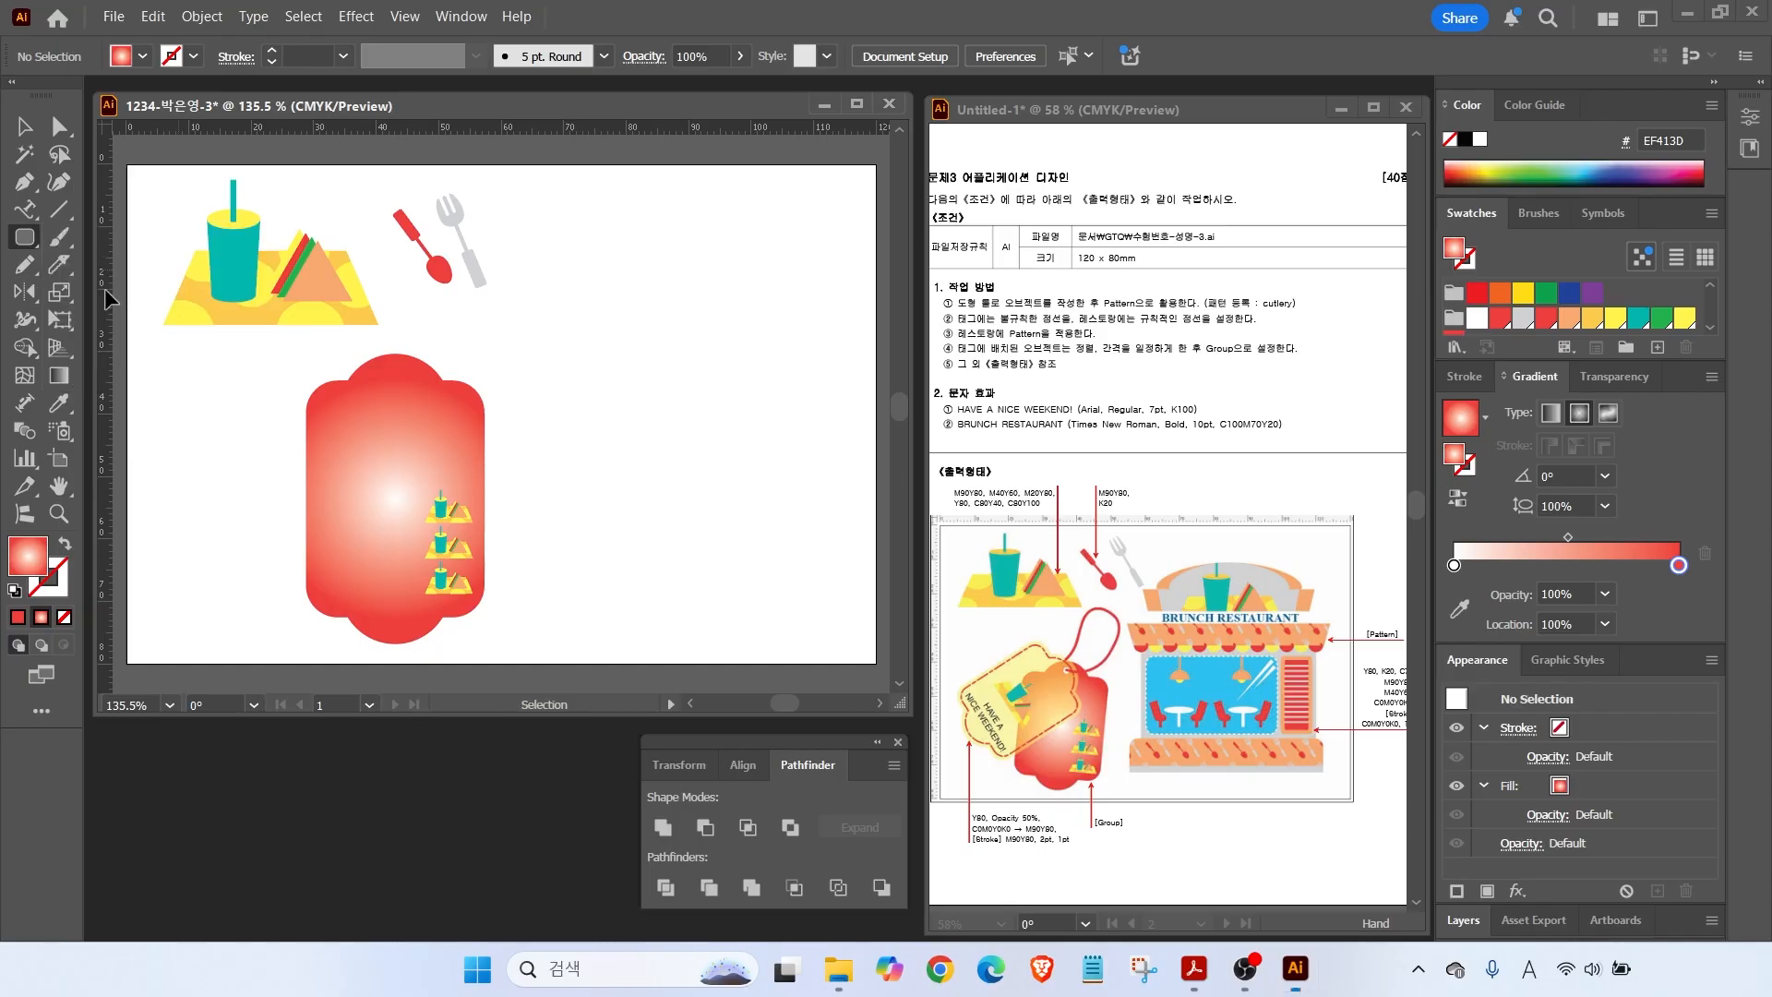
{"action": "left_click_drag", "start_coordinate": [413, 392], "coordinate": [412, 398]}
{"action": "key", "text": "v"}
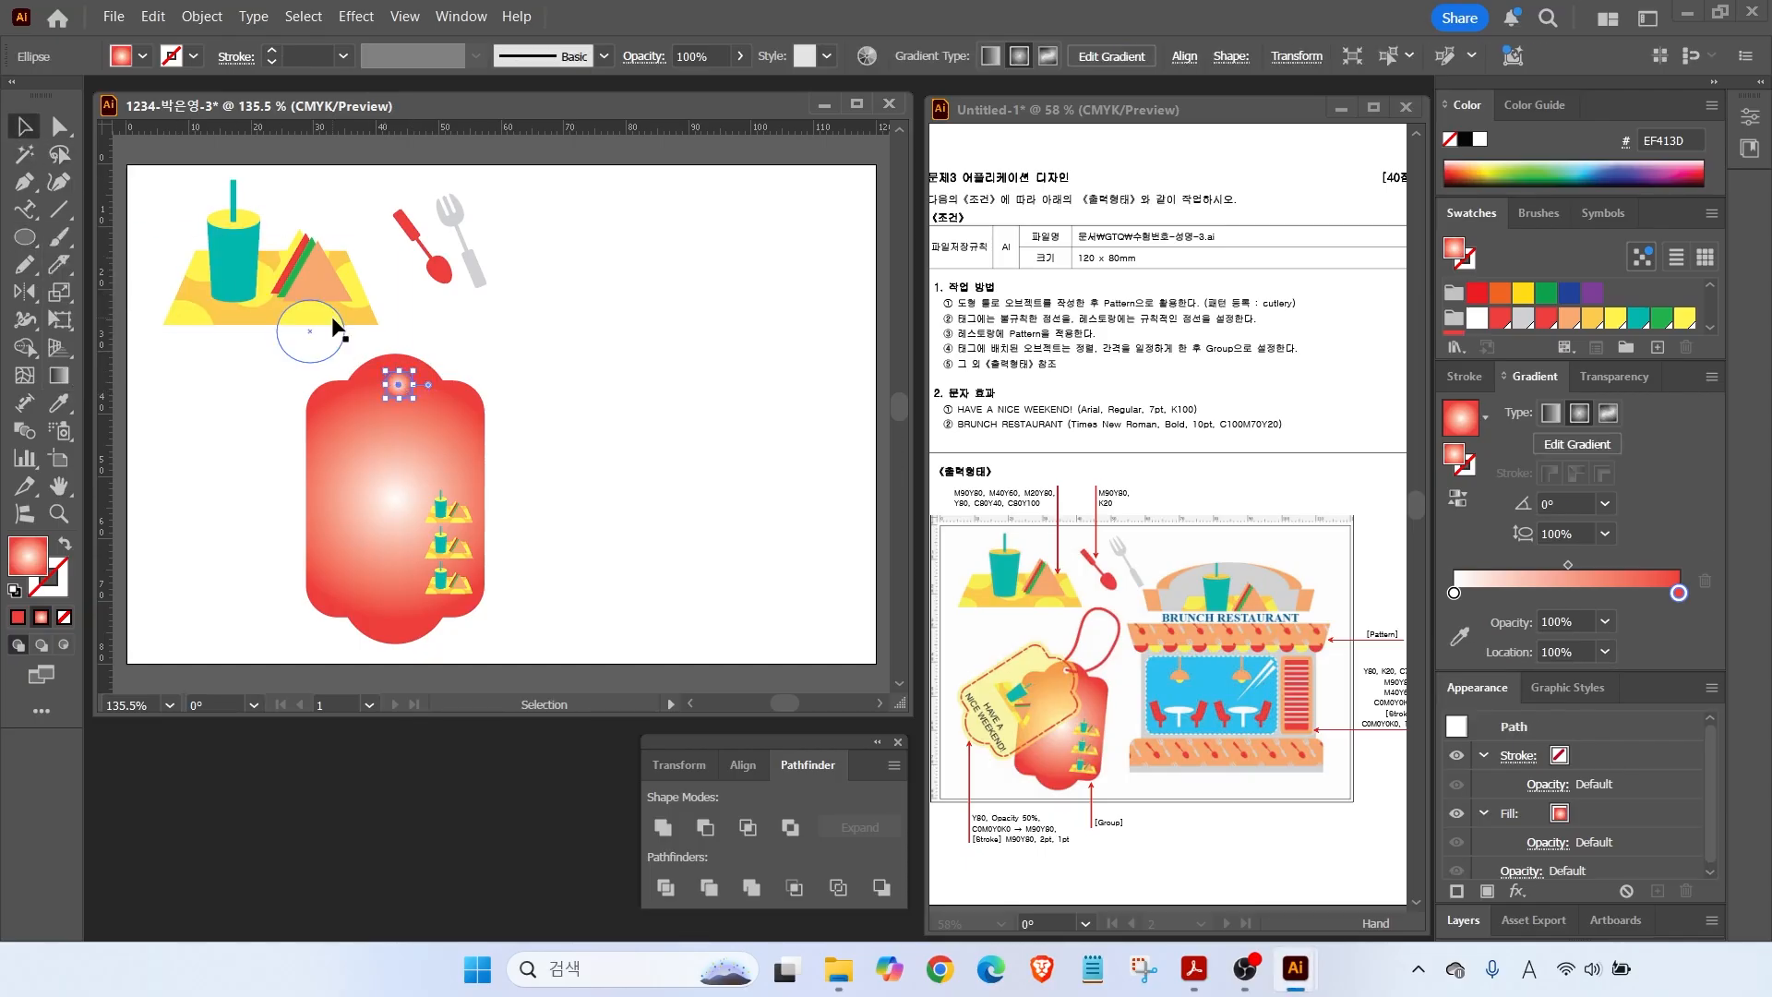
{"action": "left_click", "coordinate": [426, 404], "text": "shift"}
{"action": "left_click", "coordinate": [989, 55]}
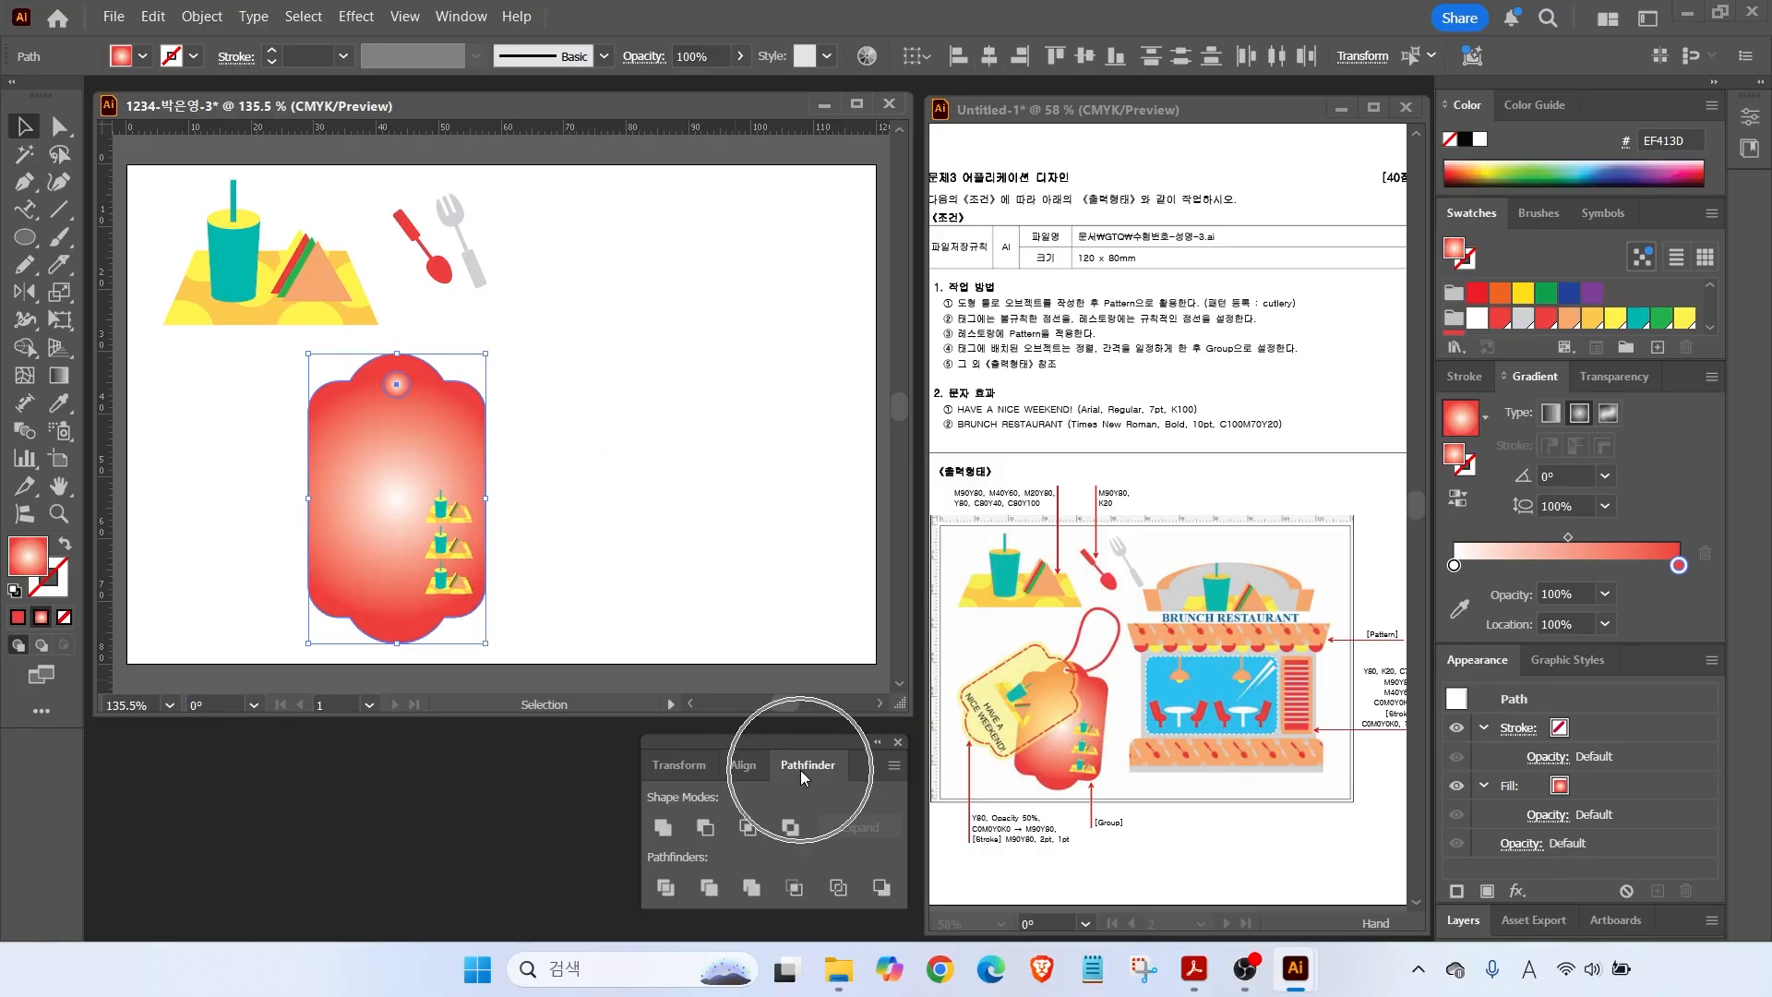
{"action": "left_click", "coordinate": [704, 828]}
Send the red tag to the back behind the food icons, then reselect it.
{"action": "right_click", "coordinate": [433, 487]}
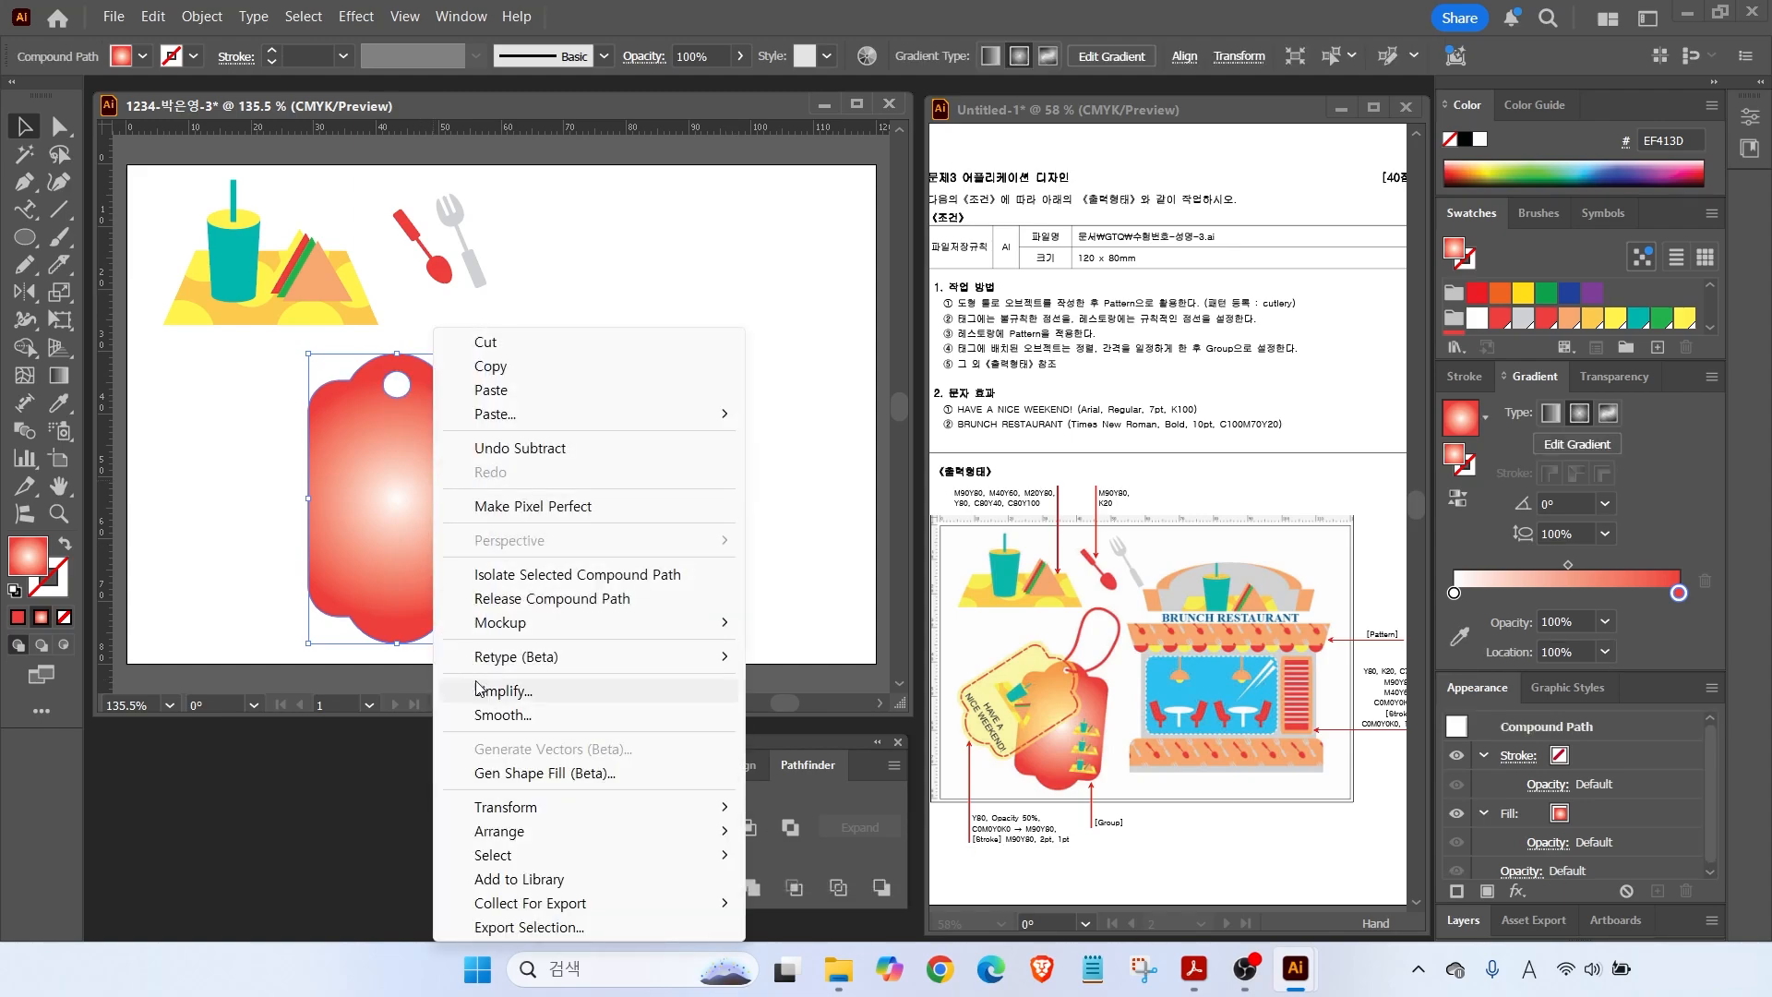
{"action": "mouse_move", "coordinate": [542, 834]}
{"action": "left_click", "coordinate": [829, 904]}
{"action": "left_click", "coordinate": [689, 246]}
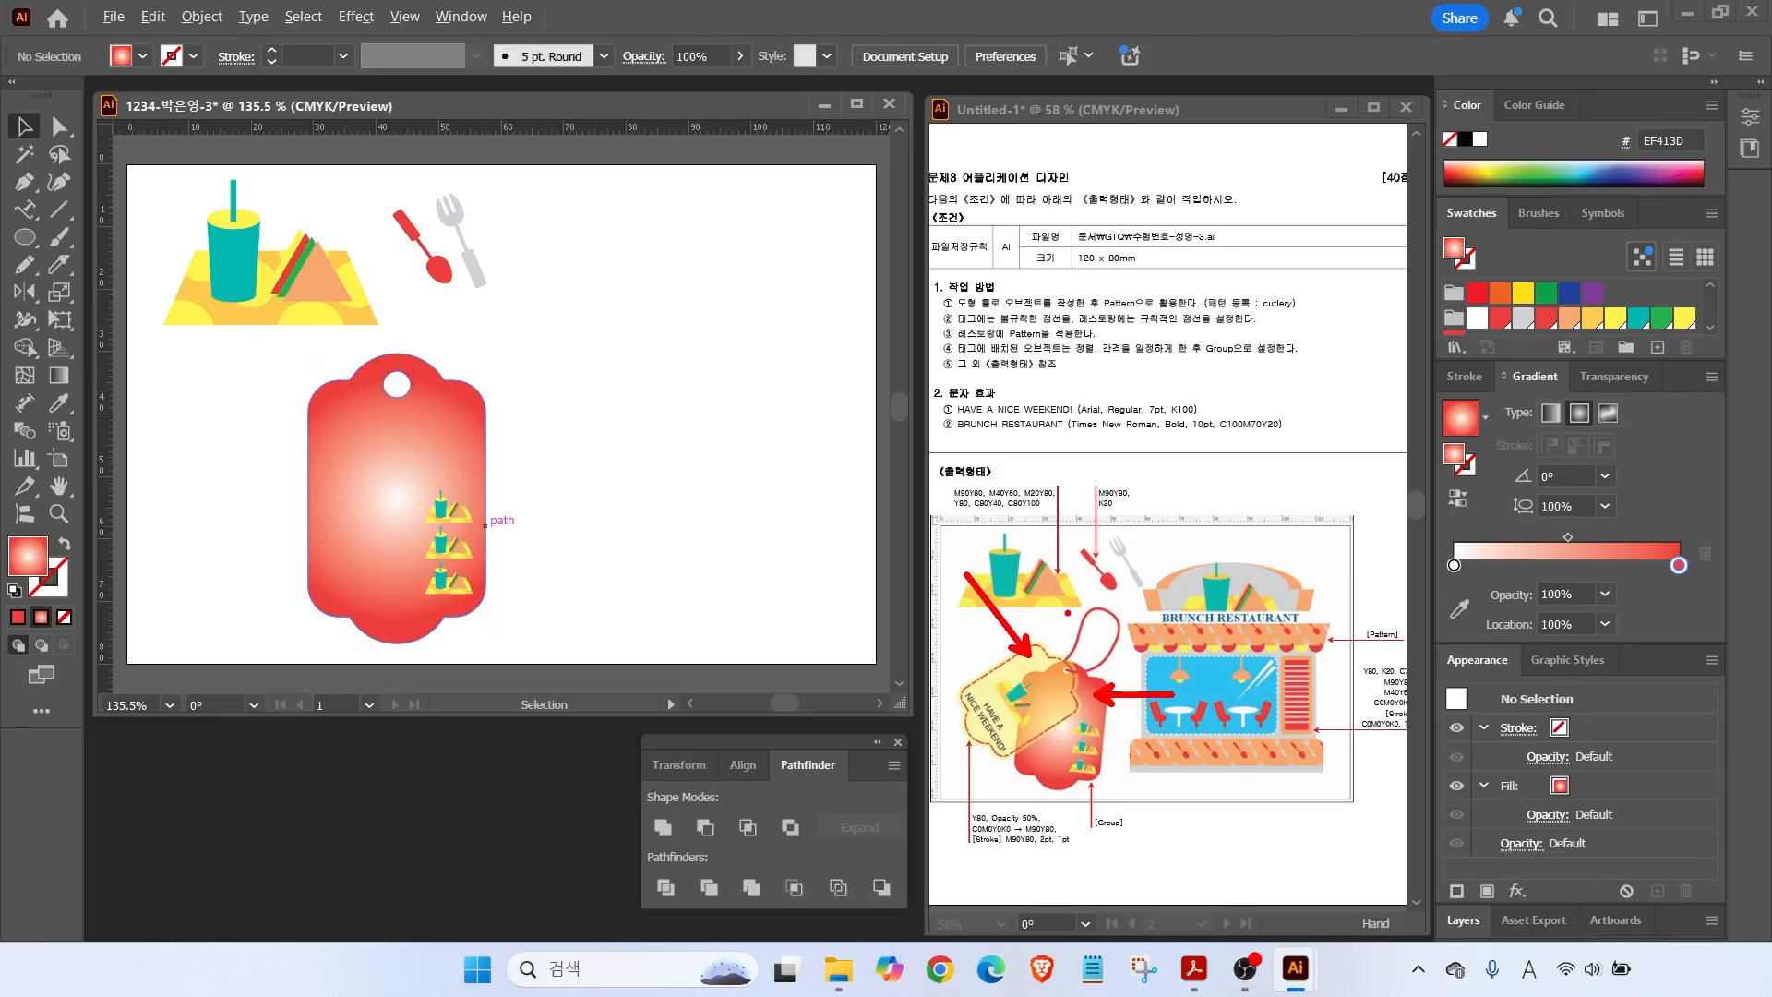
{"action": "left_click", "coordinate": [464, 435]}
Duplicate the holed tag to its right and fill the copy with yellow.
{"action": "left_click_drag", "start_coordinate": [465, 435], "coordinate": [659, 431]}
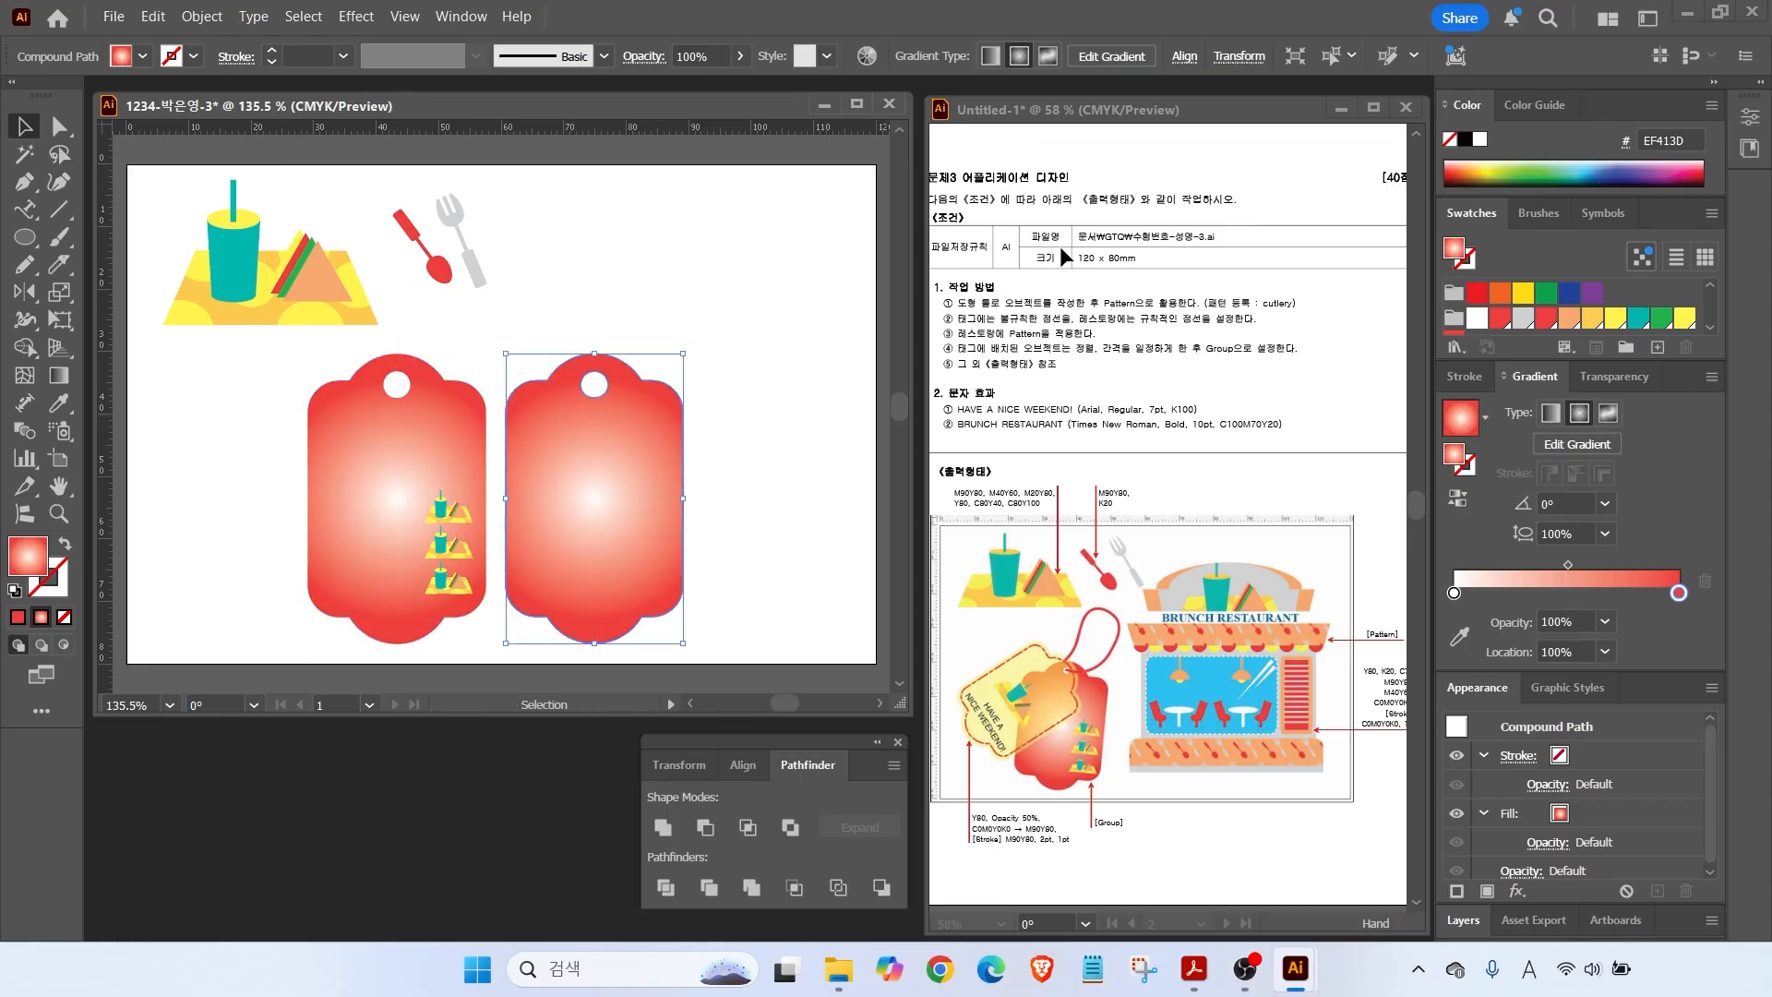
{"action": "left_click", "coordinate": [1682, 322]}
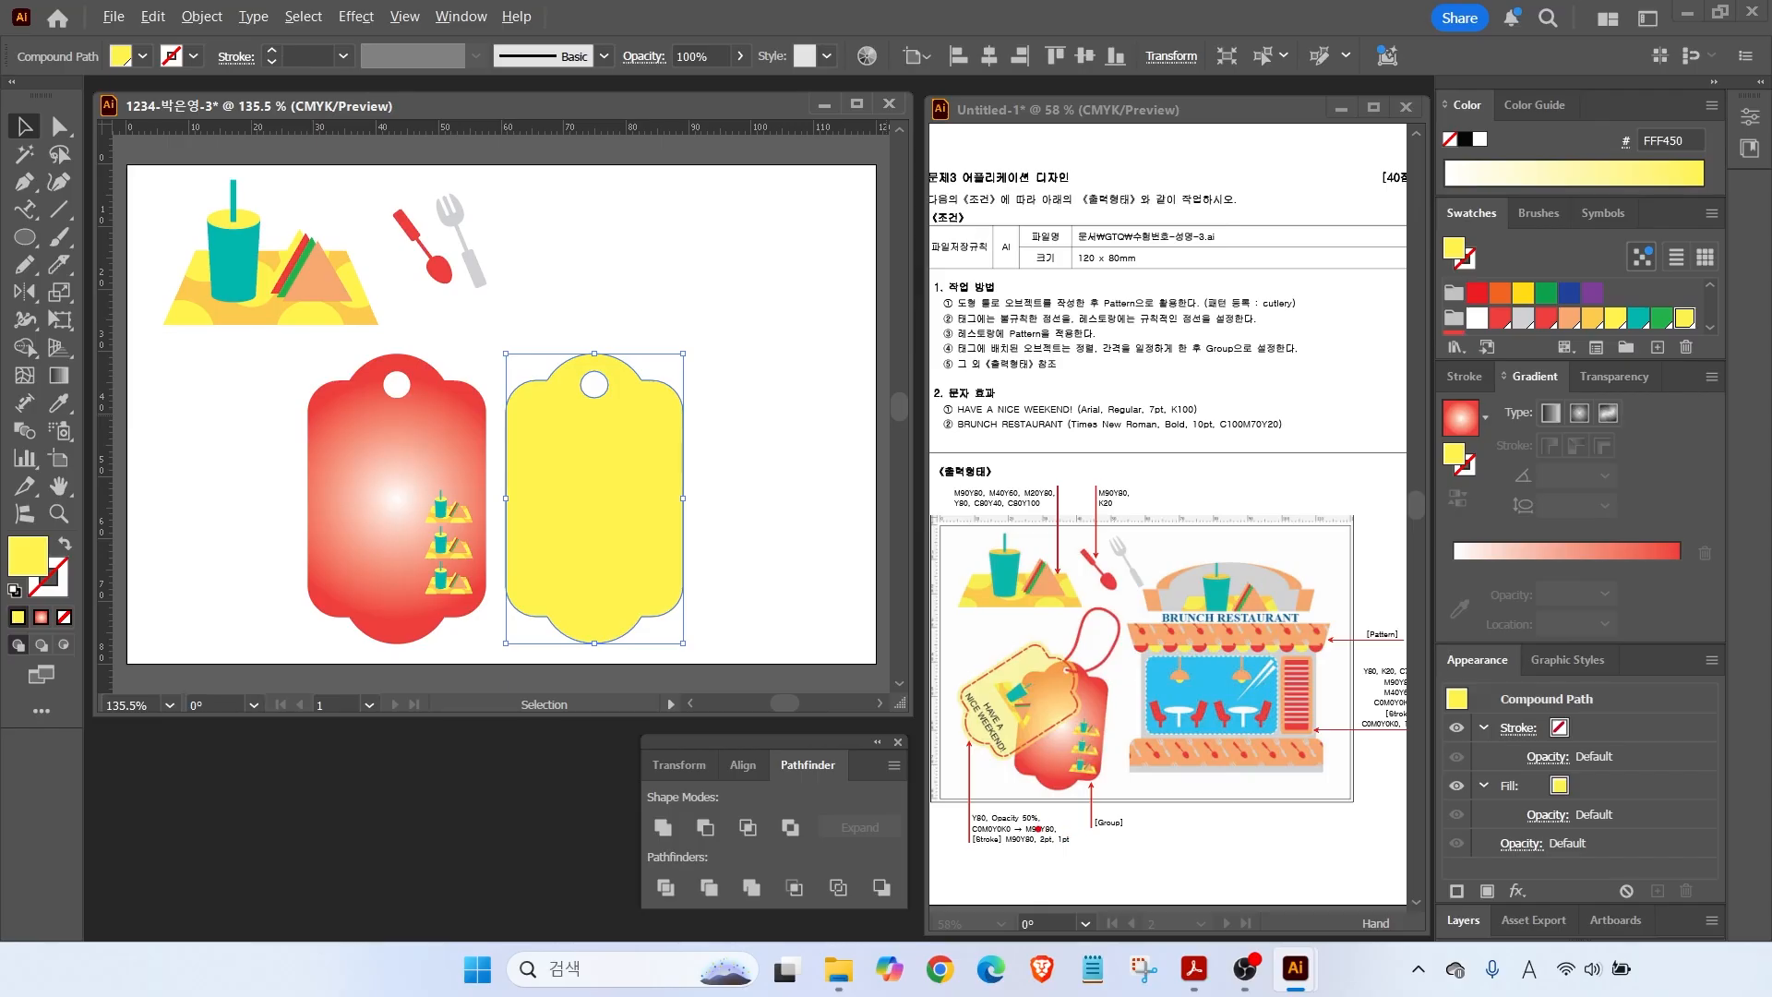
{"action": "mouse_move", "coordinate": [1082, 780]}
{"action": "left_mouse_down"}
{"action": "mouse_move", "coordinate": [1038, 812]}
{"action": "mouse_move", "coordinate": [1055, 824]}
{"action": "left_mouse_up"}
{"action": "mouse_move", "coordinate": [157, 25]}
{"action": "left_mouse_down"}
{"action": "mouse_move", "coordinate": [894, 157]}
{"action": "mouse_move", "coordinate": [1480, 96]}
{"action": "left_mouse_up"}
{"action": "mouse_move", "coordinate": [622, 38]}
{"action": "left_mouse_down"}
{"action": "mouse_move", "coordinate": [737, 74]}
{"action": "mouse_move", "coordinate": [631, 27]}
{"action": "left_mouse_up"}
{"action": "left_click_drag", "start_coordinate": [759, 165], "coordinate": [718, 78]}
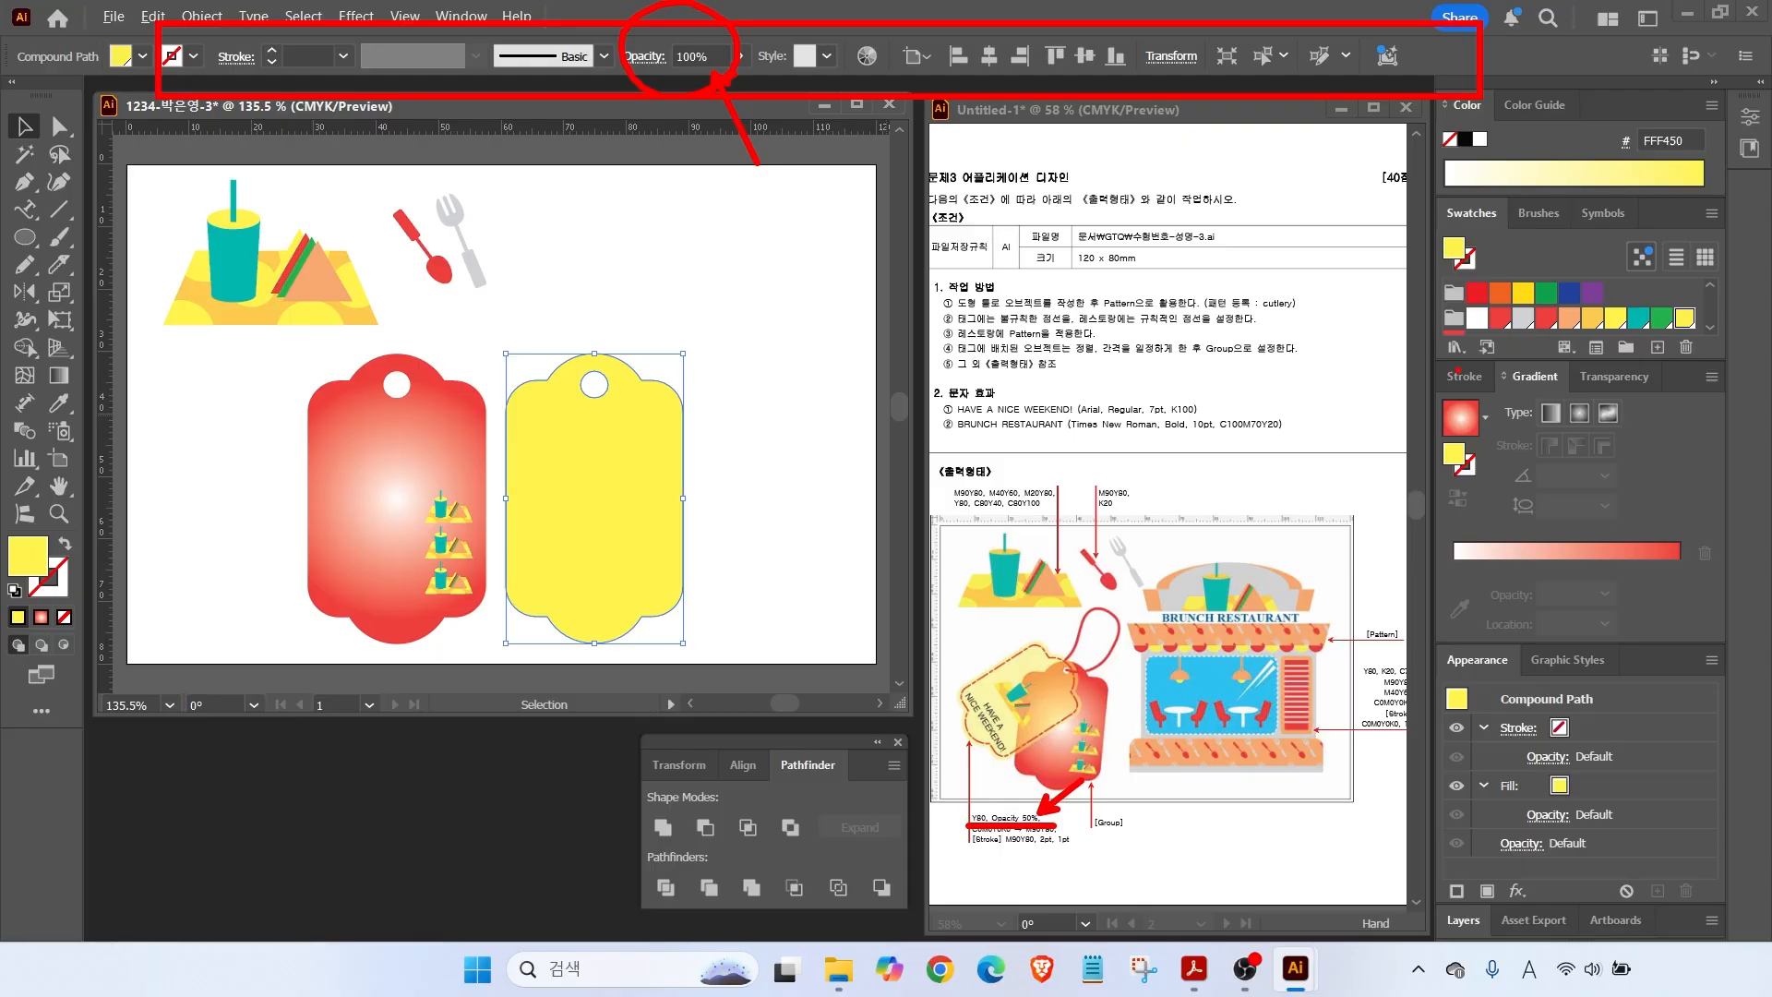
{"action": "mouse_move", "coordinate": [1678, 398]}
{"action": "left_mouse_down"}
{"action": "mouse_move", "coordinate": [1626, 419]}
{"action": "mouse_move", "coordinate": [1539, 387]}
{"action": "mouse_move", "coordinate": [1567, 367]}
{"action": "mouse_move", "coordinate": [1673, 401]}
{"action": "left_mouse_up"}
{"action": "left_click_drag", "start_coordinate": [1698, 476], "coordinate": [1630, 394]}
{"action": "key", "text": "Escape"}
Set the yellow tag's opacity to 80% in the Transparency panel.
{"action": "left_click", "coordinate": [1616, 377]}
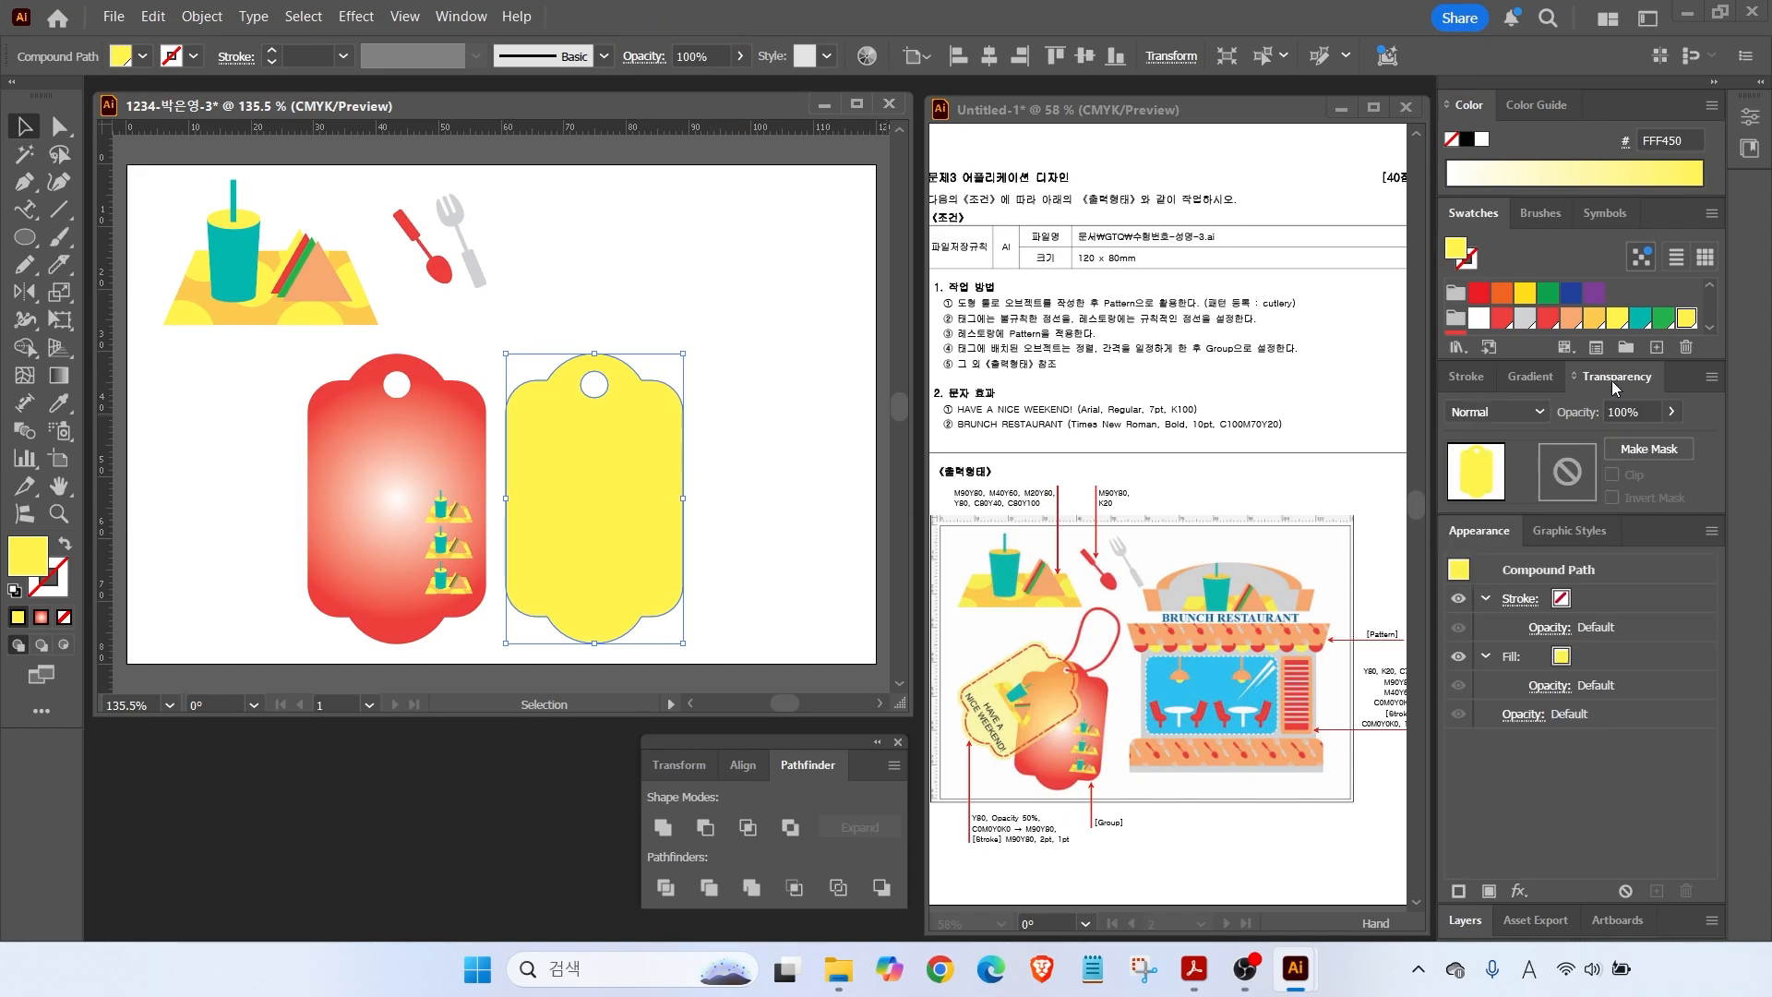
{"action": "left_click", "coordinate": [1651, 407]}
{"action": "type", "text": "80"}
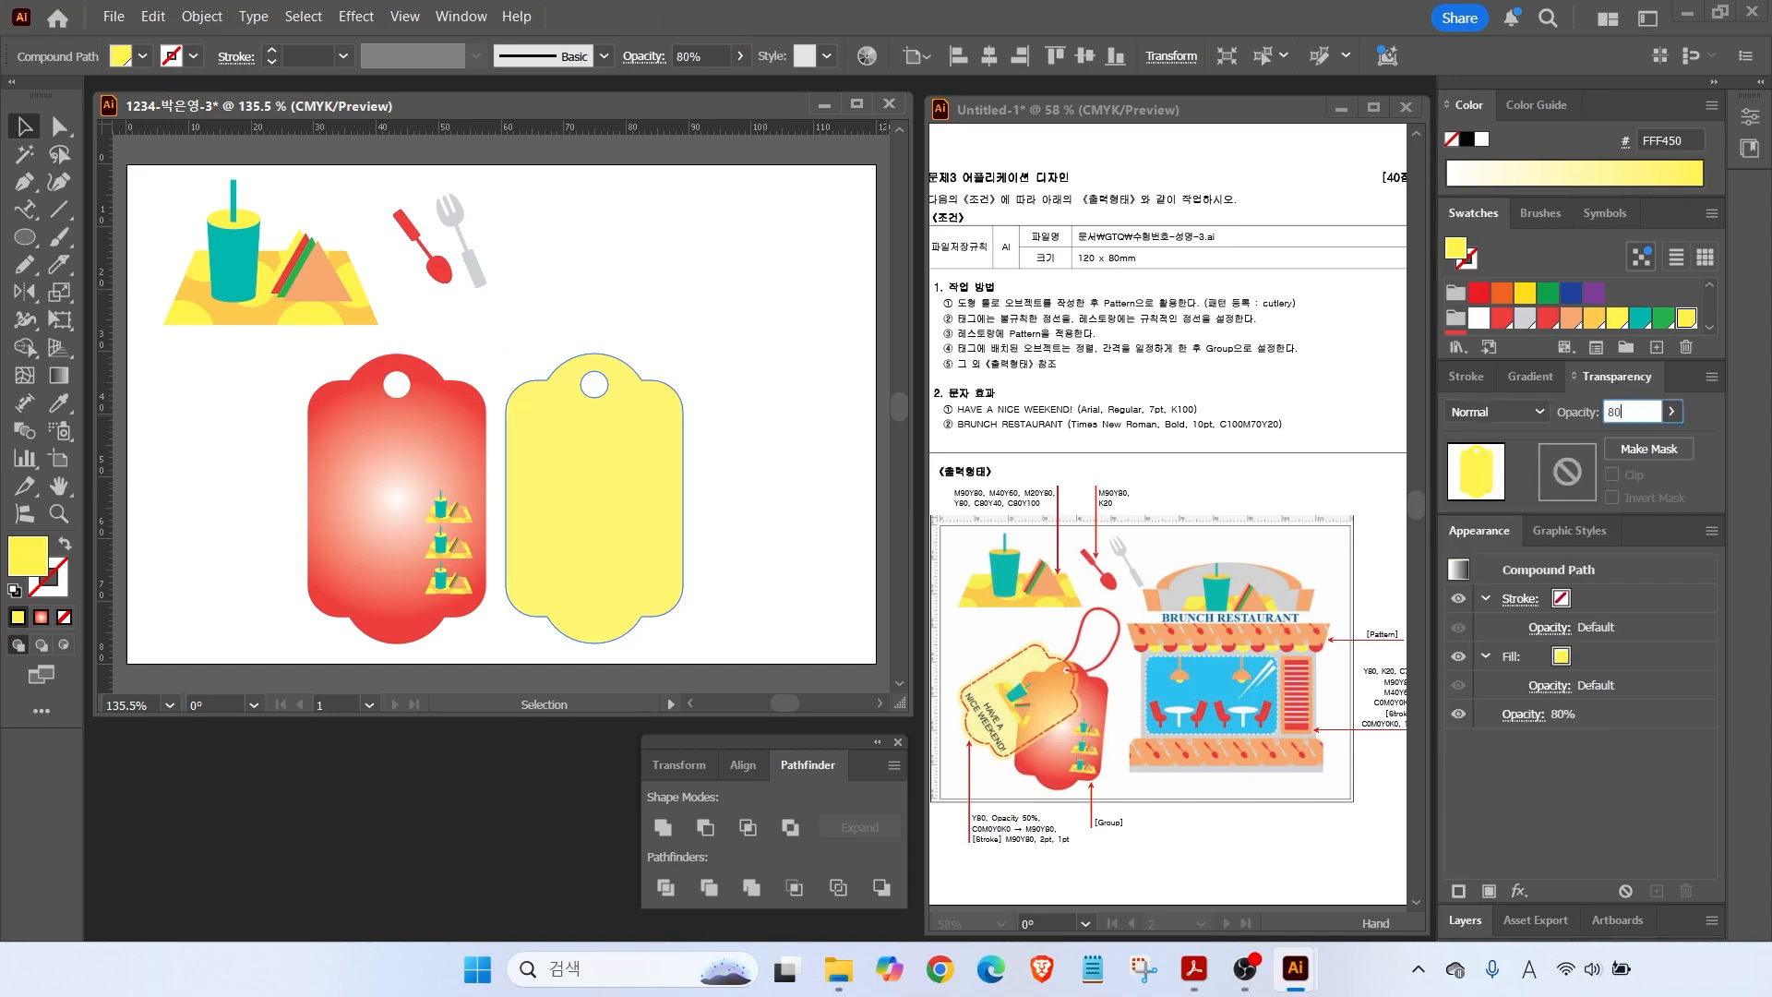
{"action": "key", "text": "Return"}
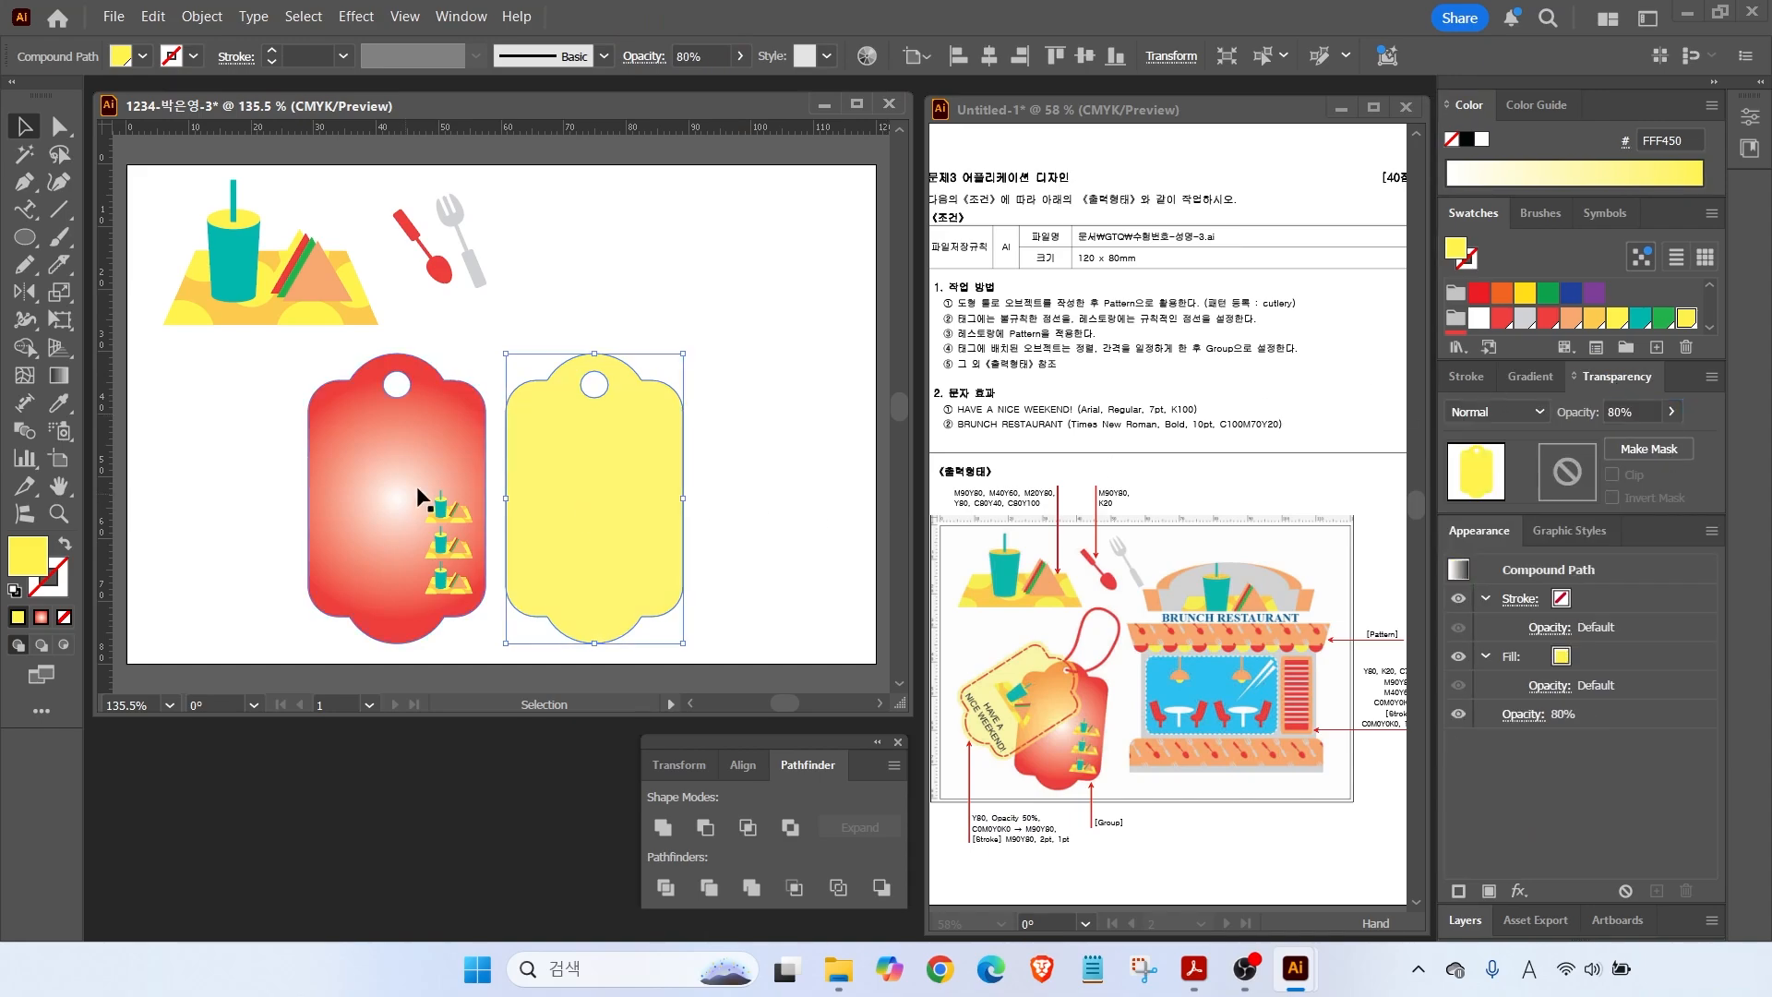
{"action": "mouse_move", "coordinate": [590, 473]}
{"action": "left_mouse_down"}
{"action": "mouse_move", "coordinate": [514, 459]}
{"action": "mouse_move", "coordinate": [587, 456]}
{"action": "left_mouse_up"}
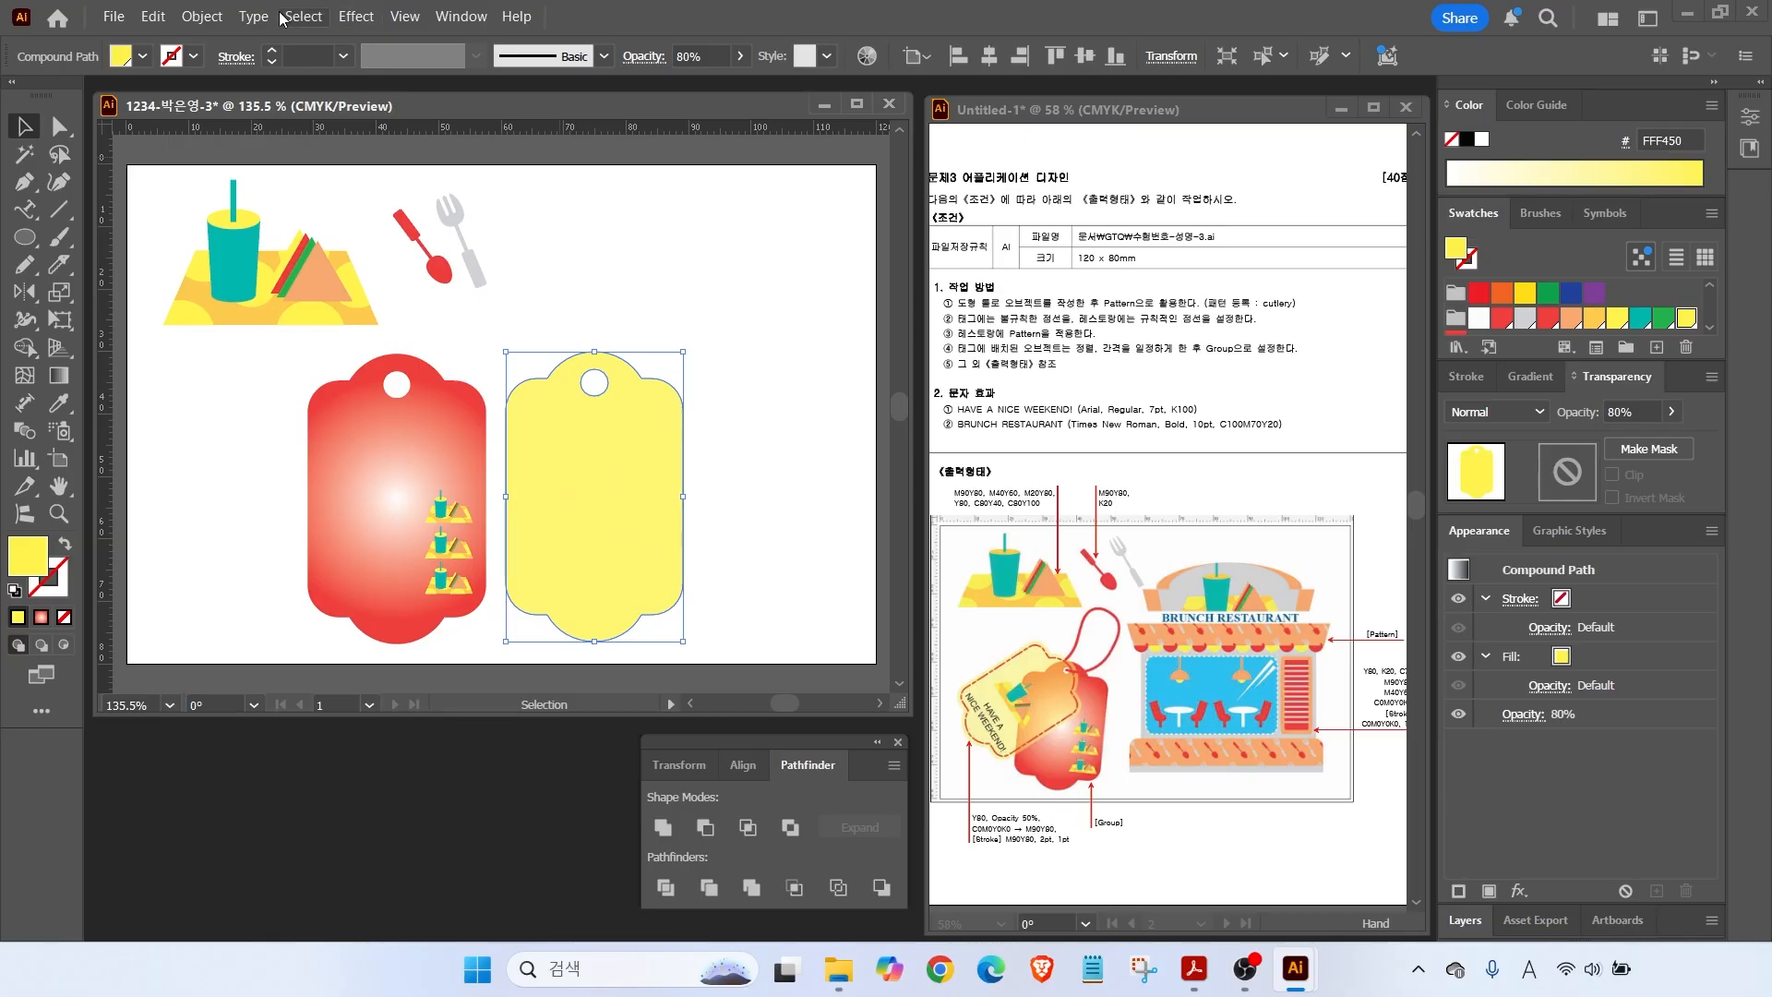
{"action": "left_click", "coordinate": [201, 15]}
Create a -1 mm offset path inside the yellow tag and make it a red stroke.
{"action": "mouse_move", "coordinate": [277, 644]}
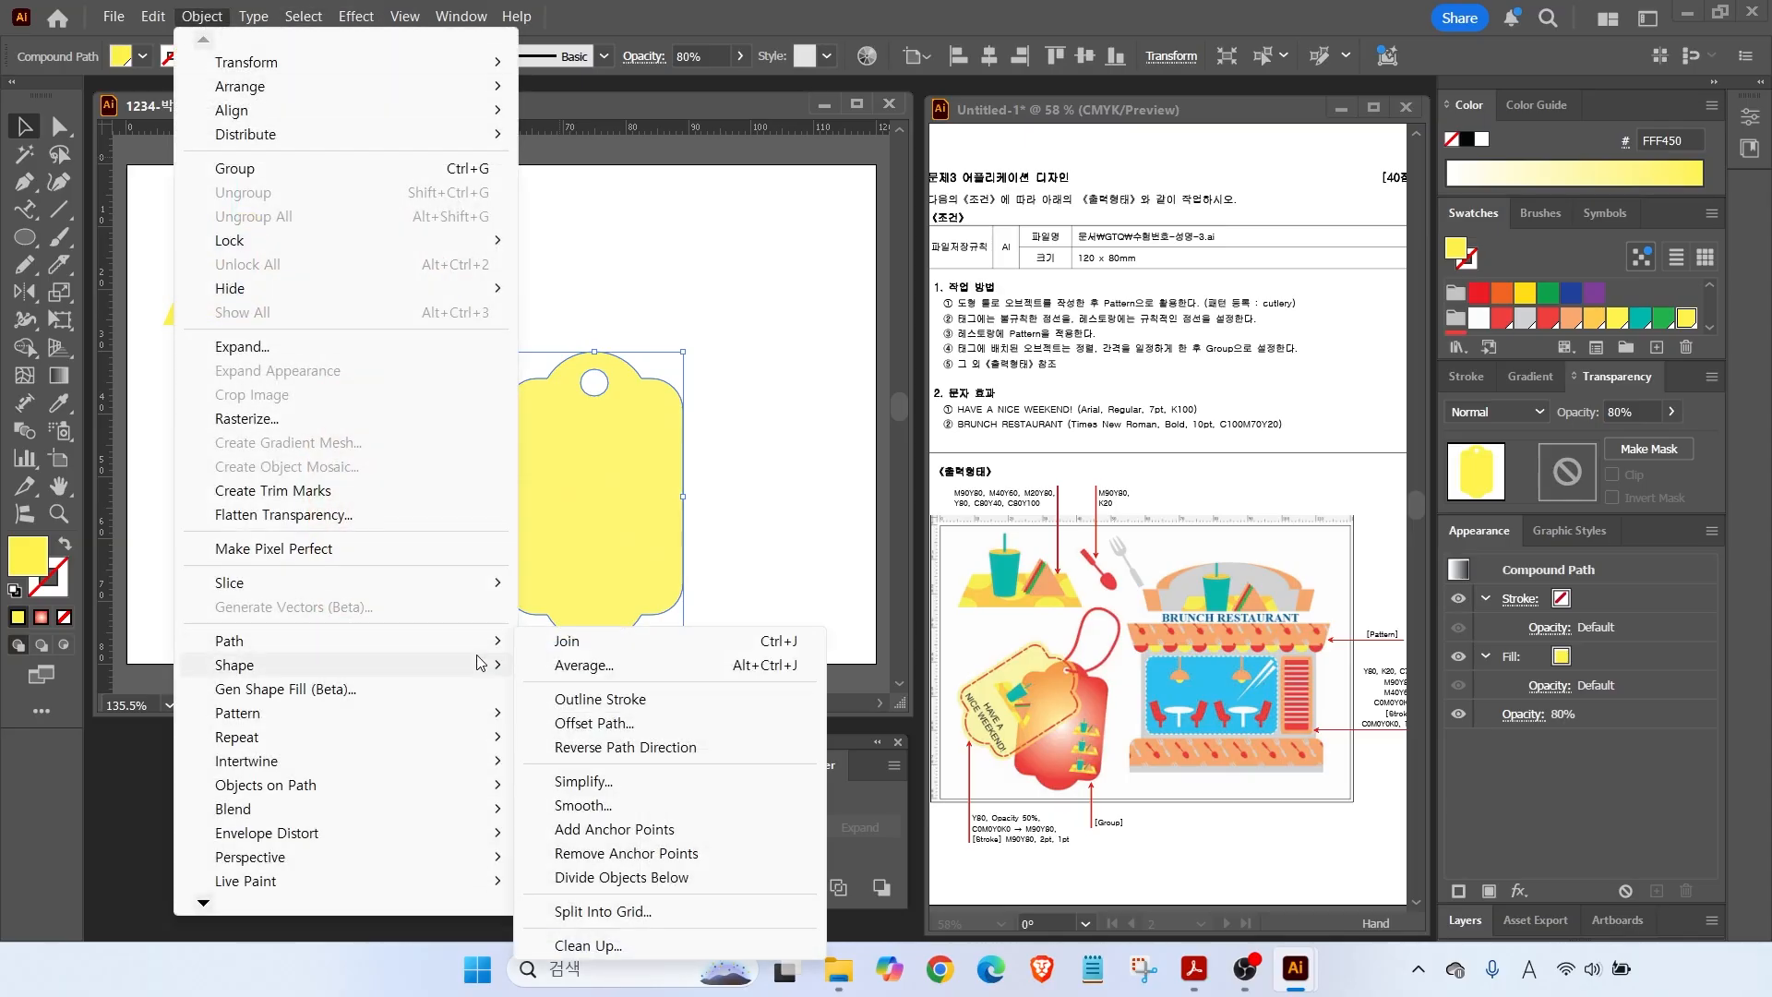
{"action": "left_click", "coordinate": [582, 725]}
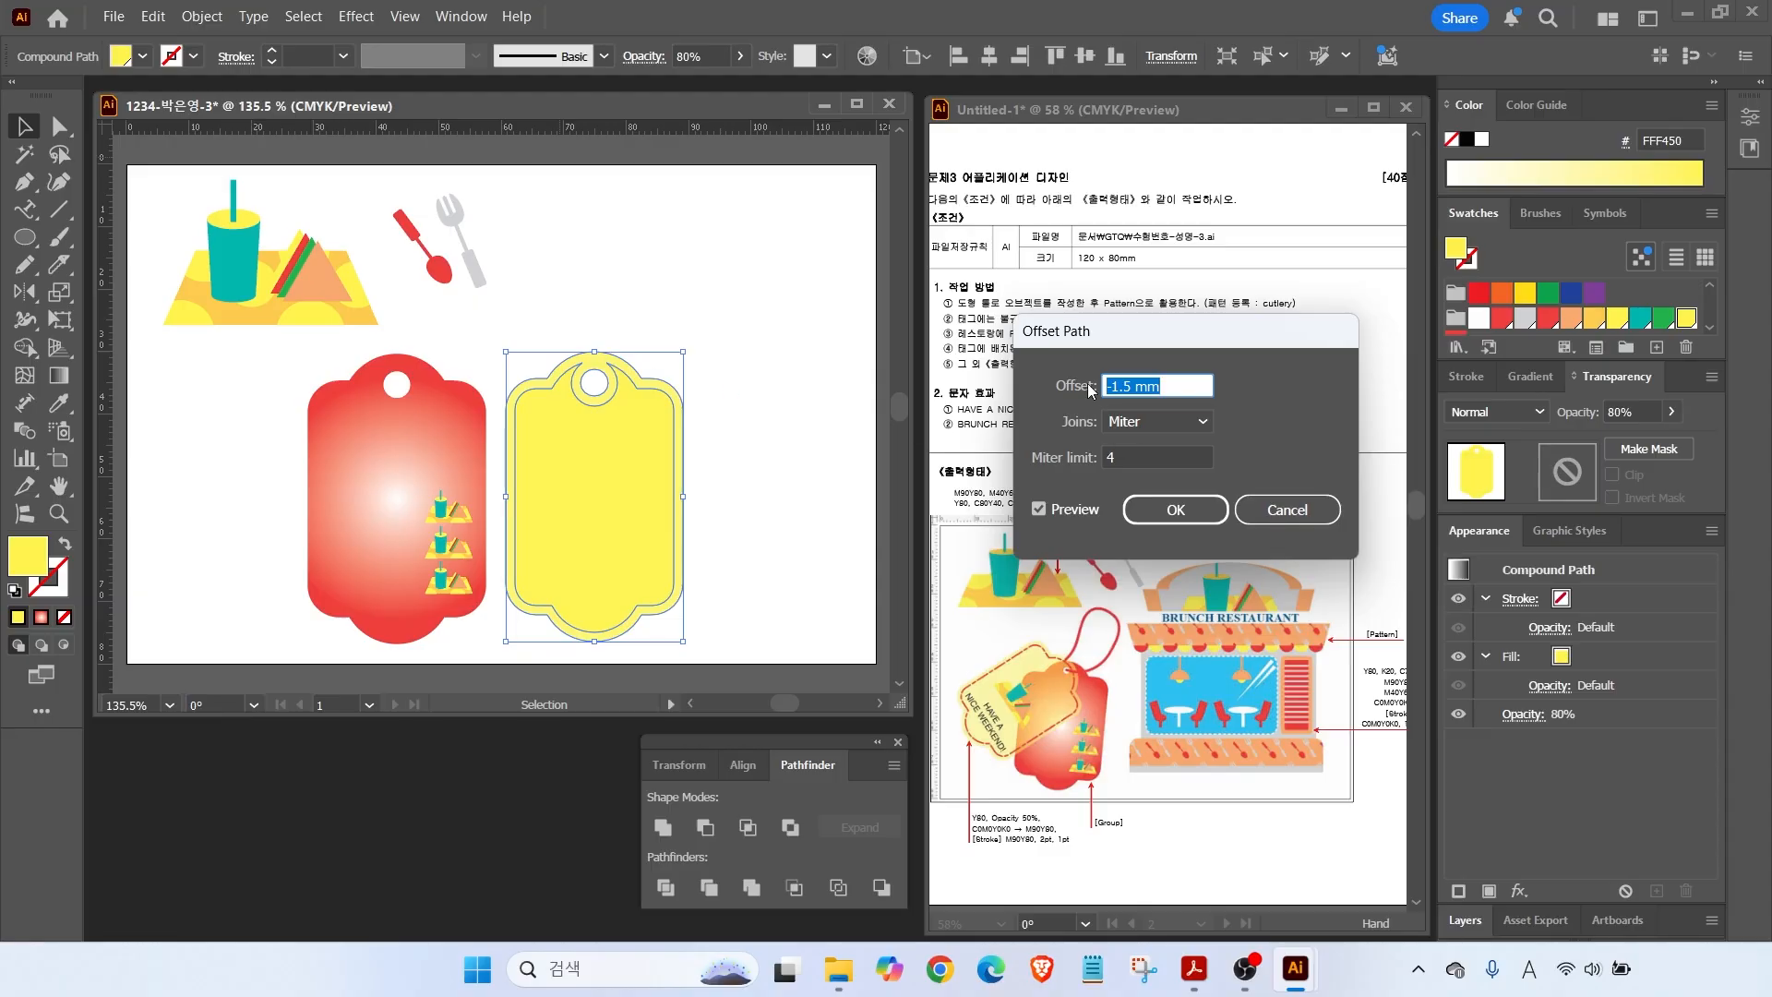
{"action": "type", "text": "-"}
{"action": "left_click", "coordinate": [1040, 510]}
{"action": "left_click", "coordinate": [1165, 510]}
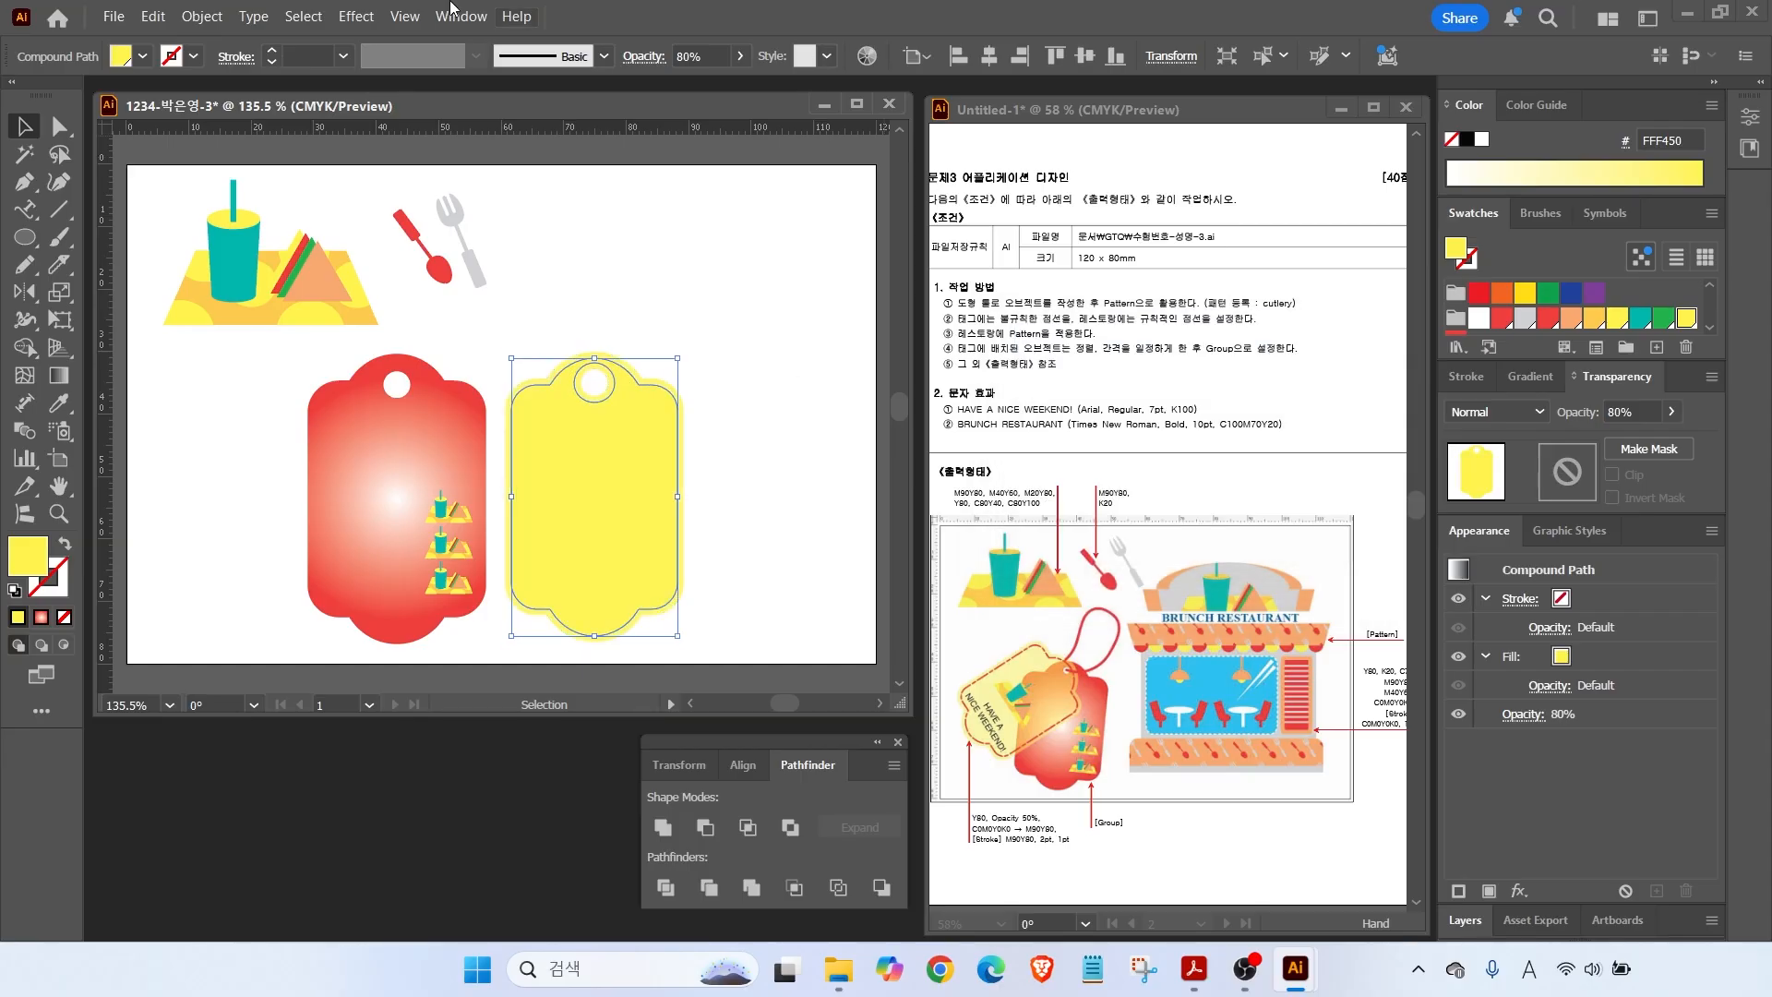
{"action": "left_click", "coordinate": [64, 544]}
{"action": "left_click", "coordinate": [1456, 318]}
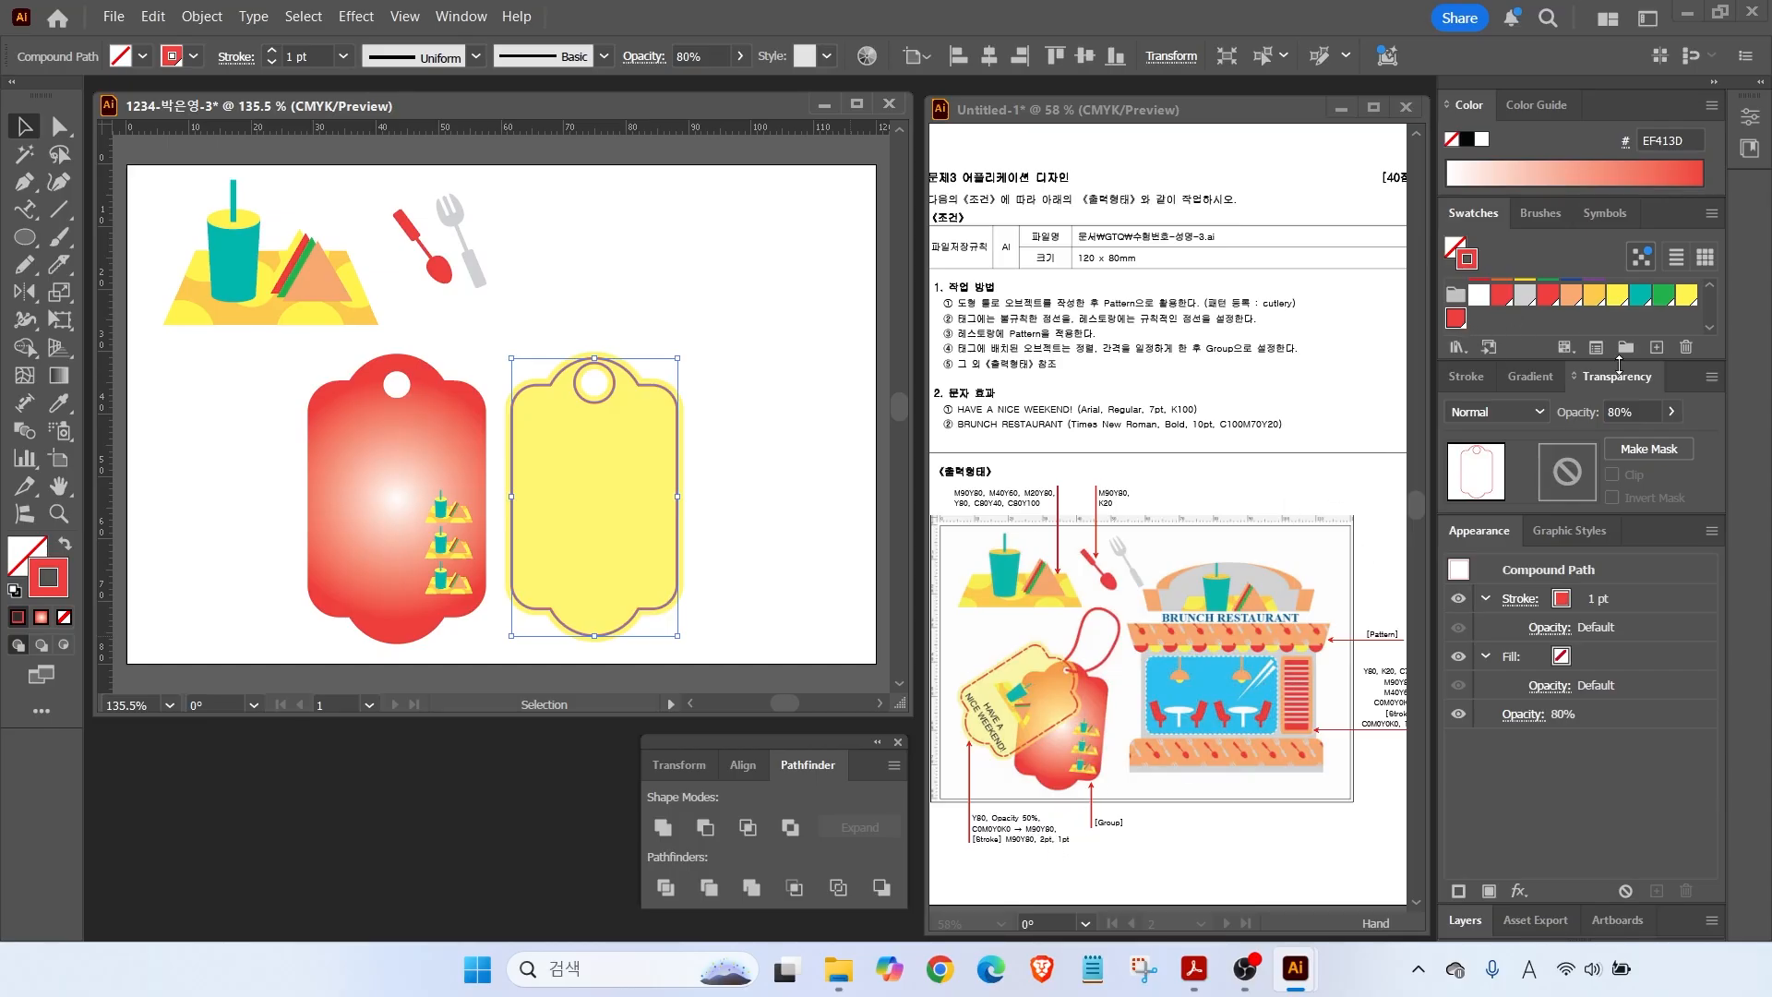
Set the red inset outline to 100% opacity and the yellow tag to 50%.
{"action": "left_click", "coordinate": [1632, 412]}
{"action": "type", "text": "100"}
{"action": "key", "text": "Return"}
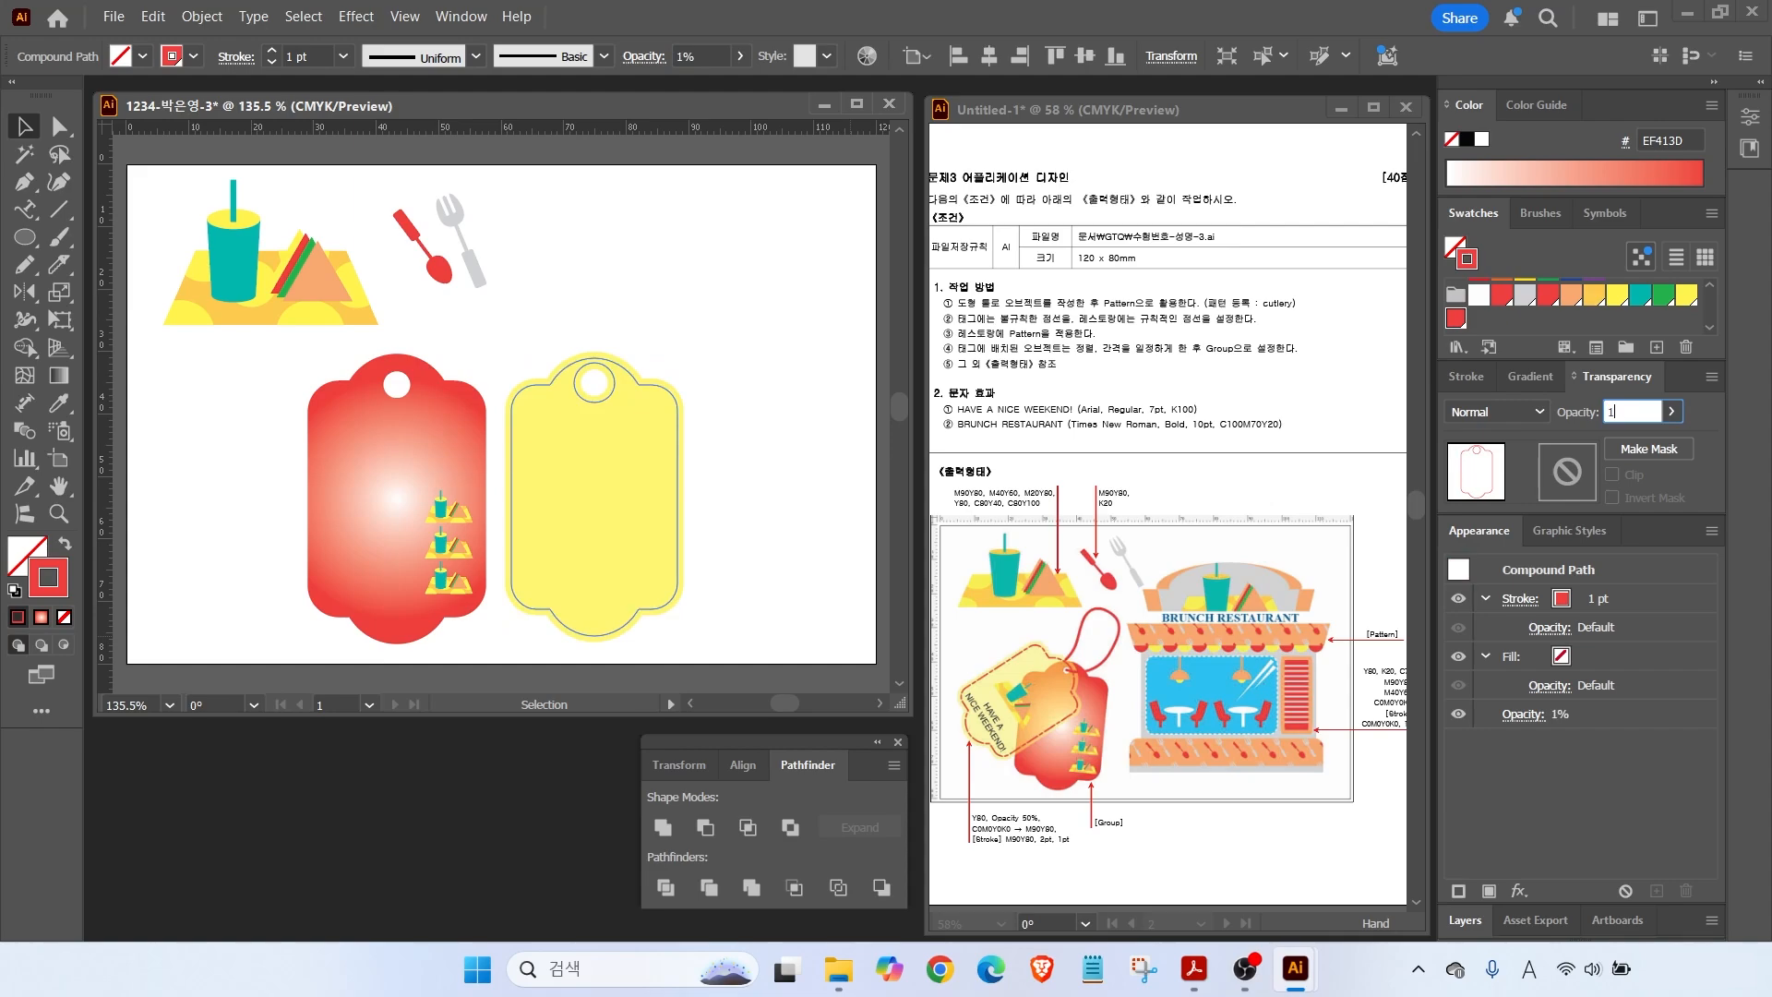
{"action": "left_click", "coordinate": [610, 440]}
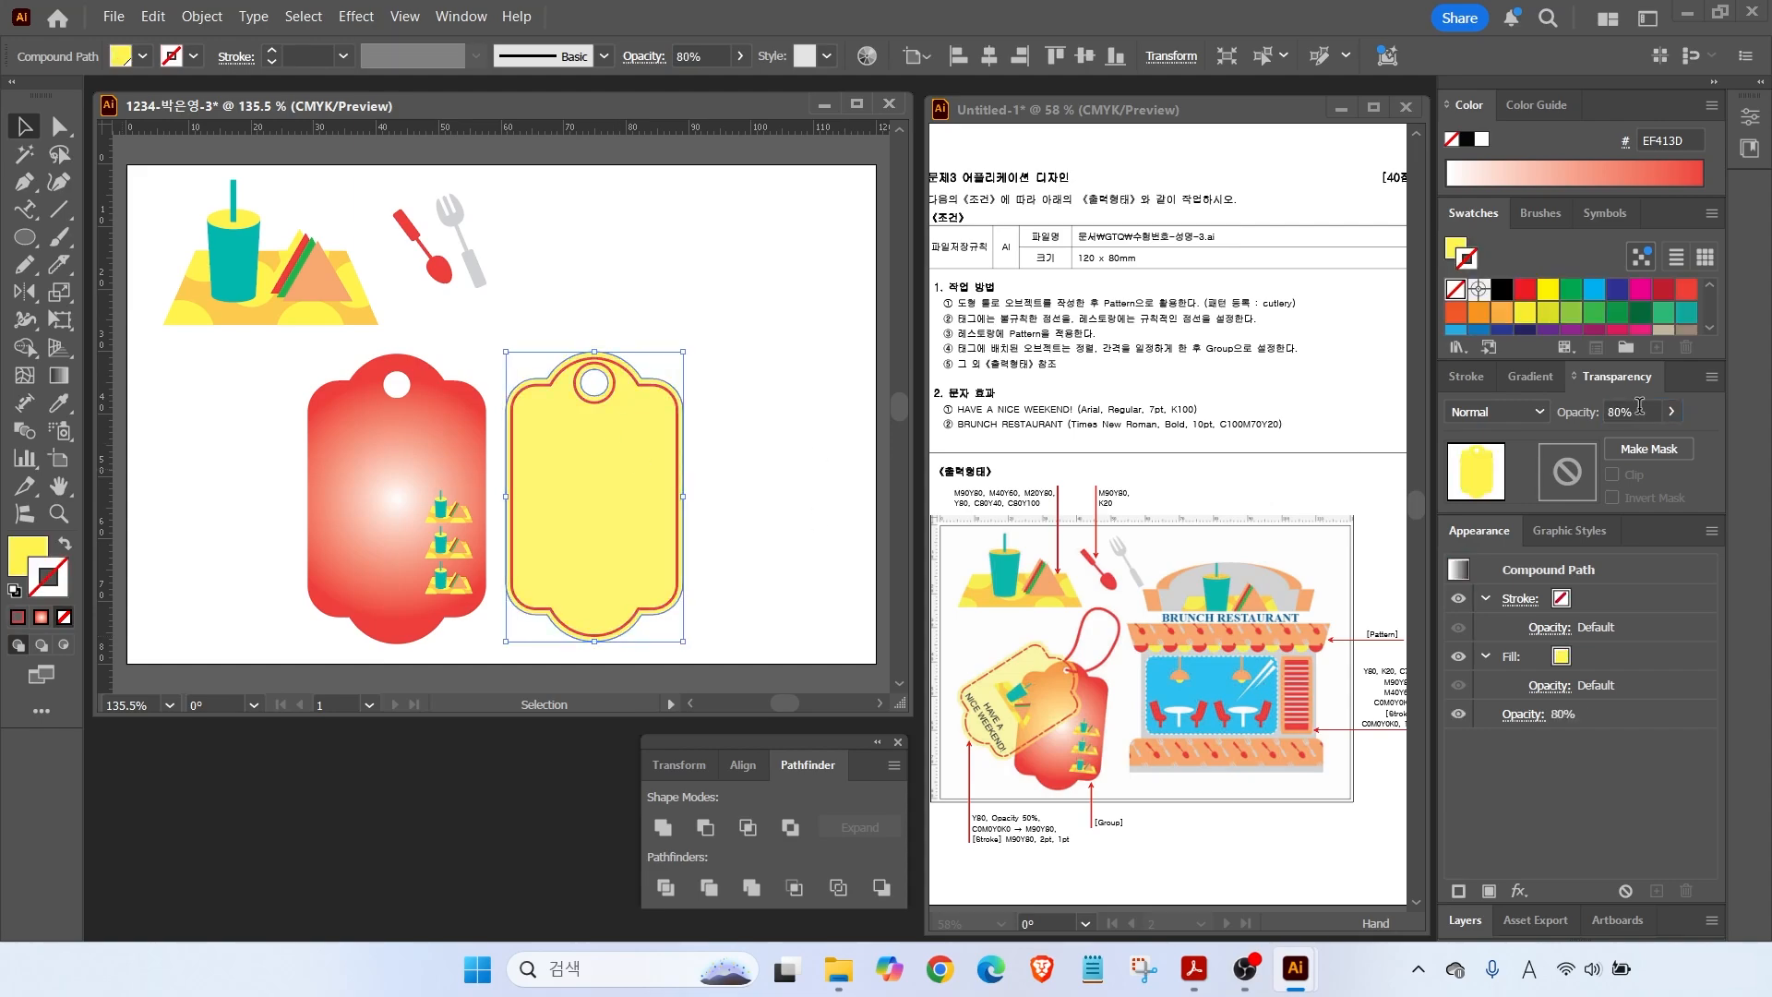
{"action": "left_click_drag", "start_coordinate": [1637, 414], "coordinate": [1156, 422]}
{"action": "type", "text": "50"}
{"action": "key", "text": "Return"}
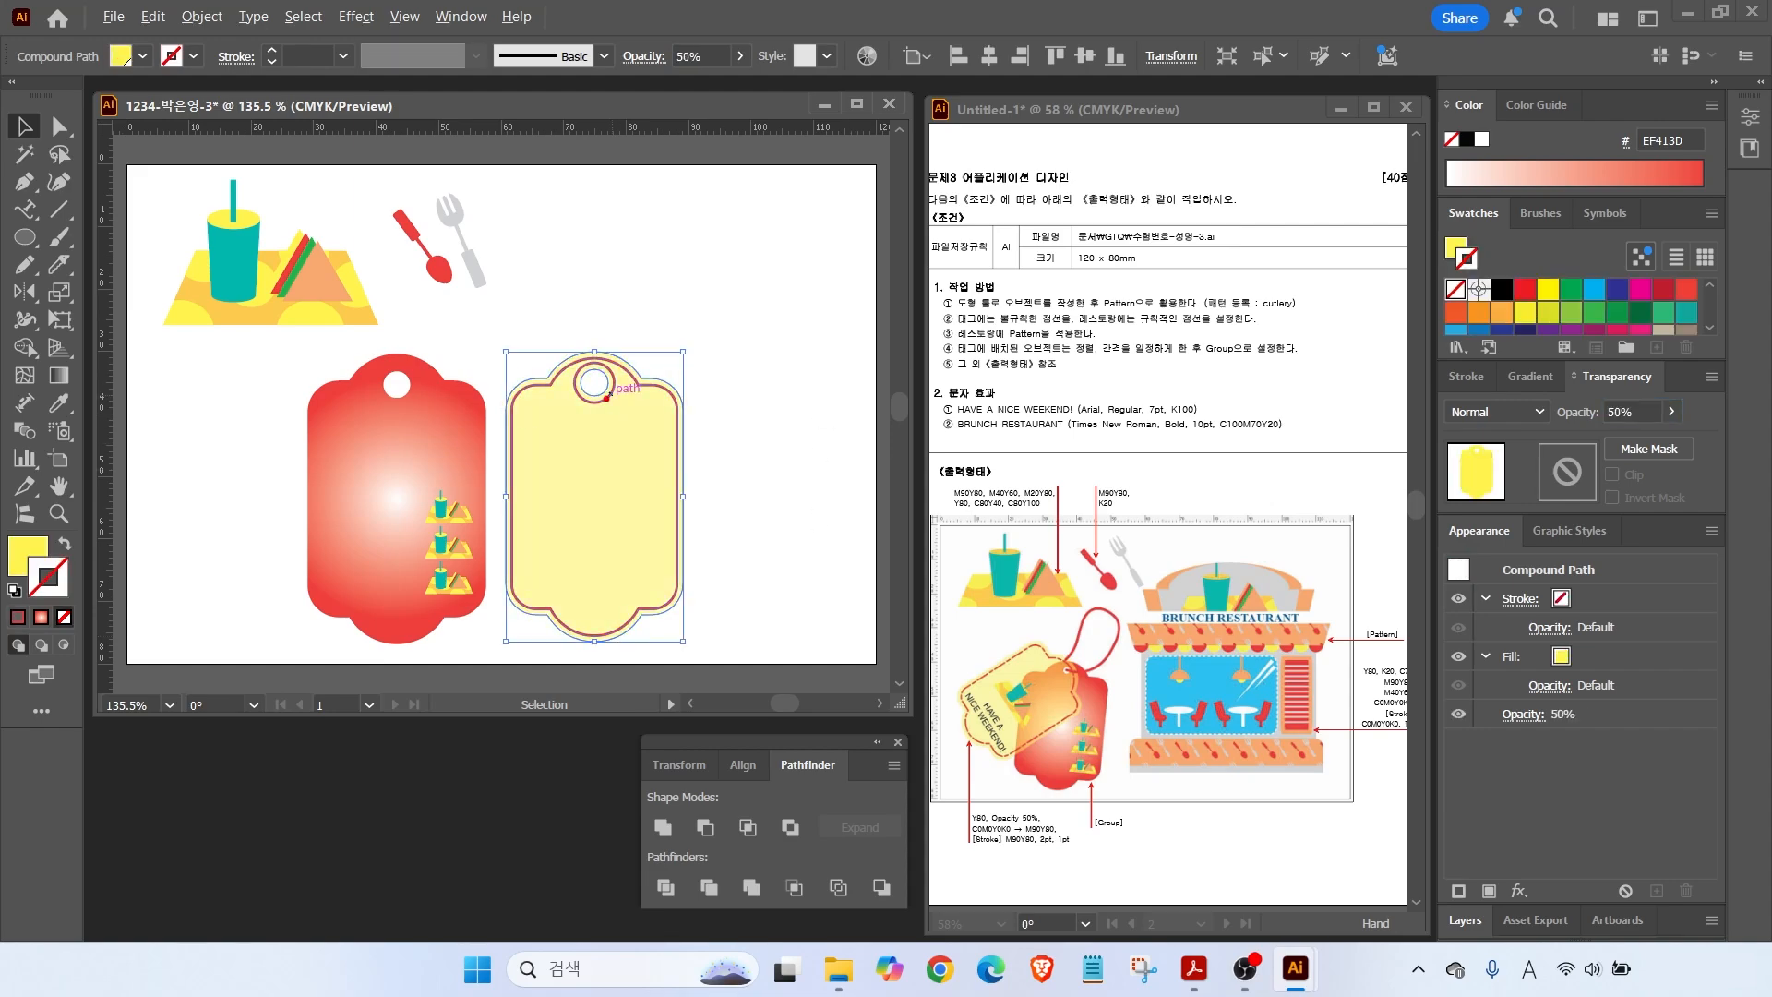
Delete the offset outline around the tag's hole with Direct Selection.
{"action": "left_click", "coordinate": [560, 264]}
{"action": "left_click", "coordinate": [59, 127]}
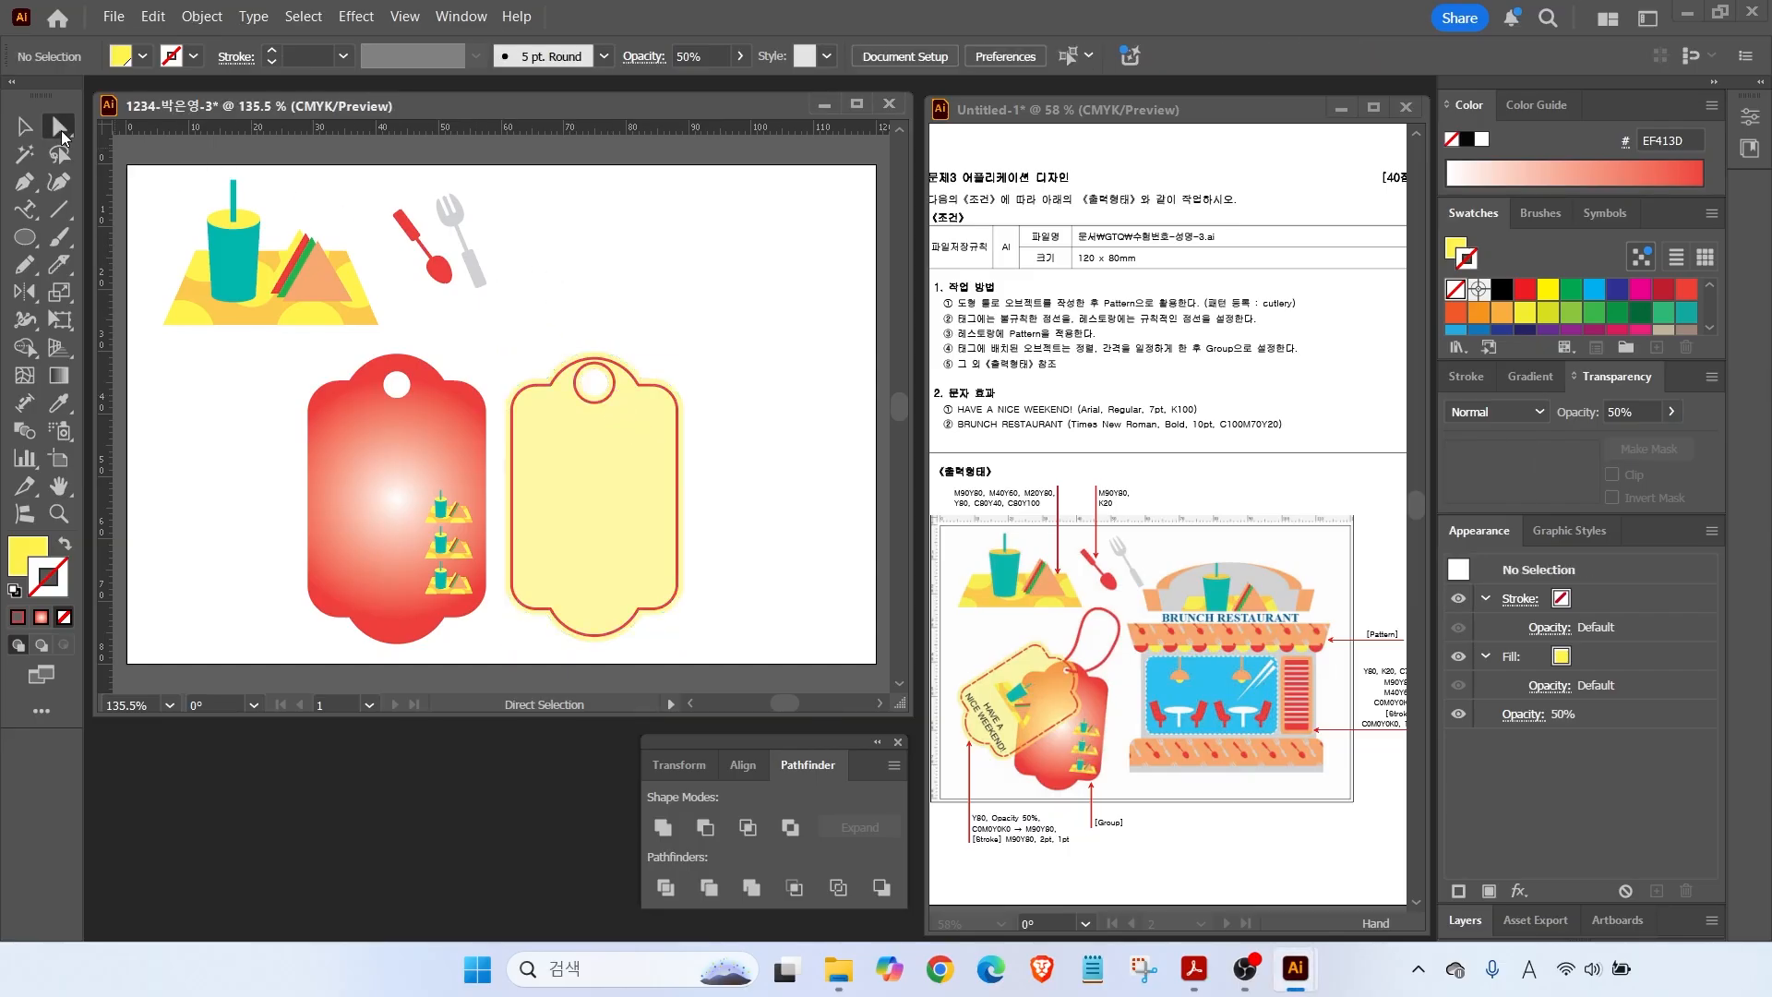
{"action": "left_click", "coordinate": [585, 395]}
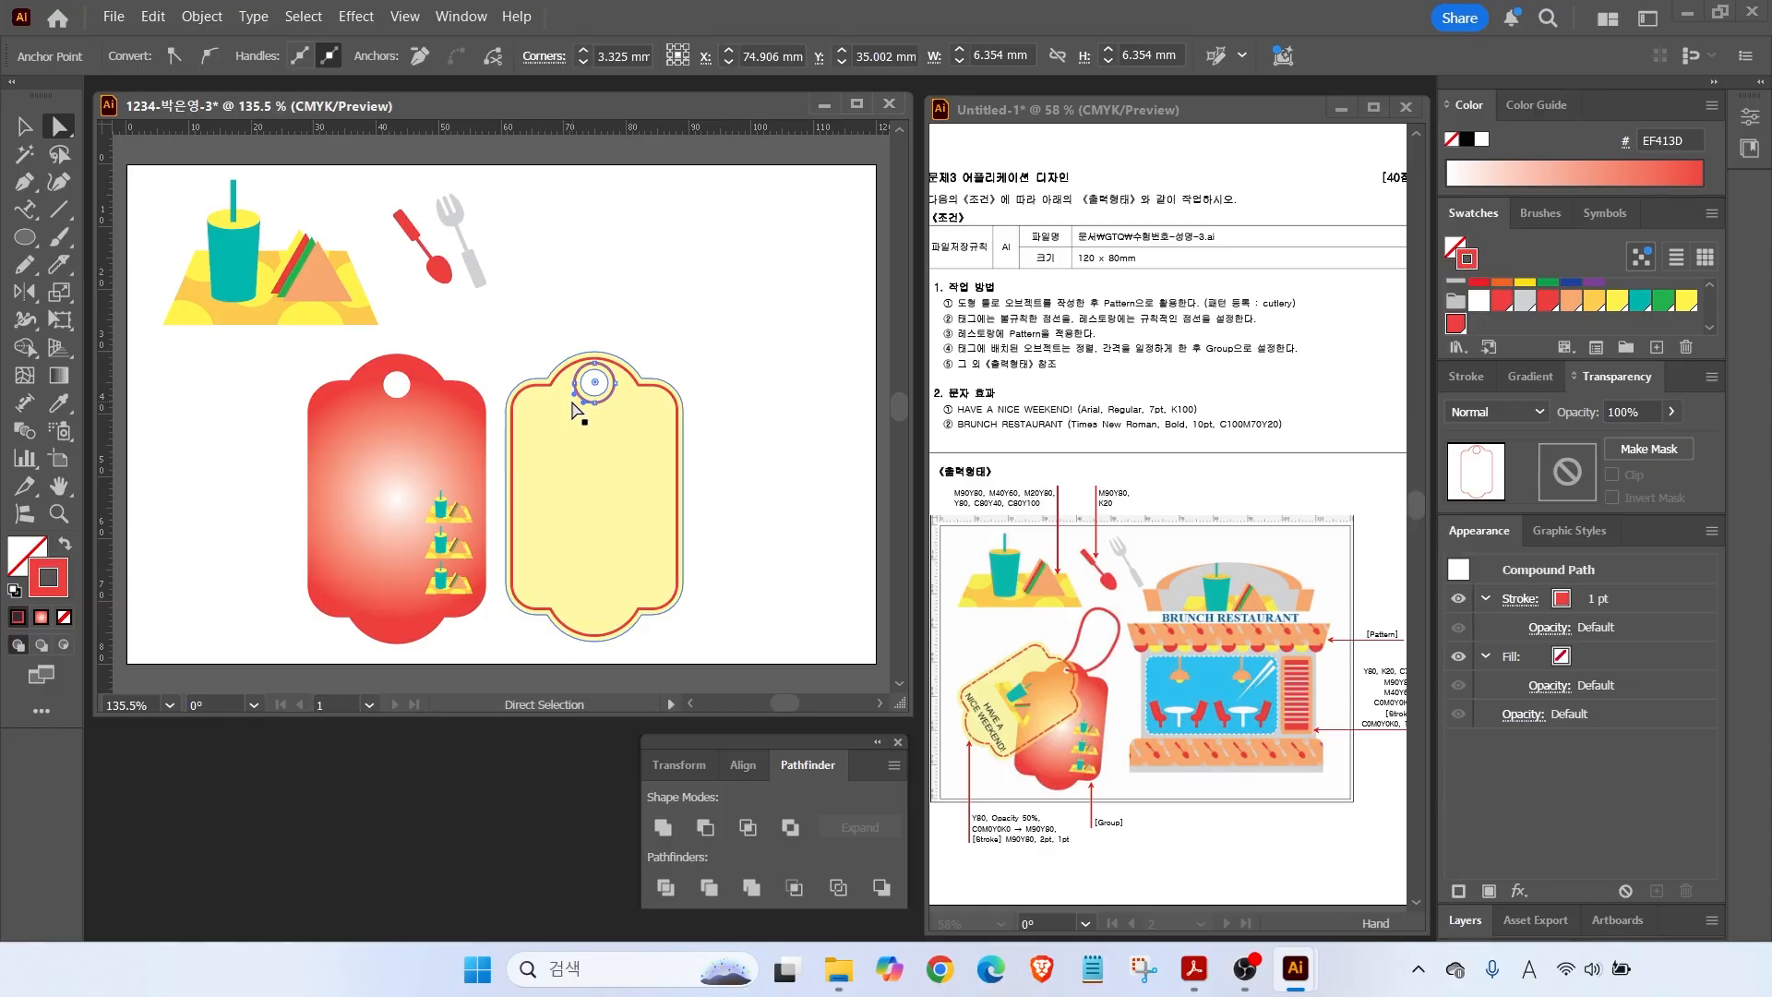
{"action": "key", "text": "Delete"}
{"action": "key", "text": "Delete"}
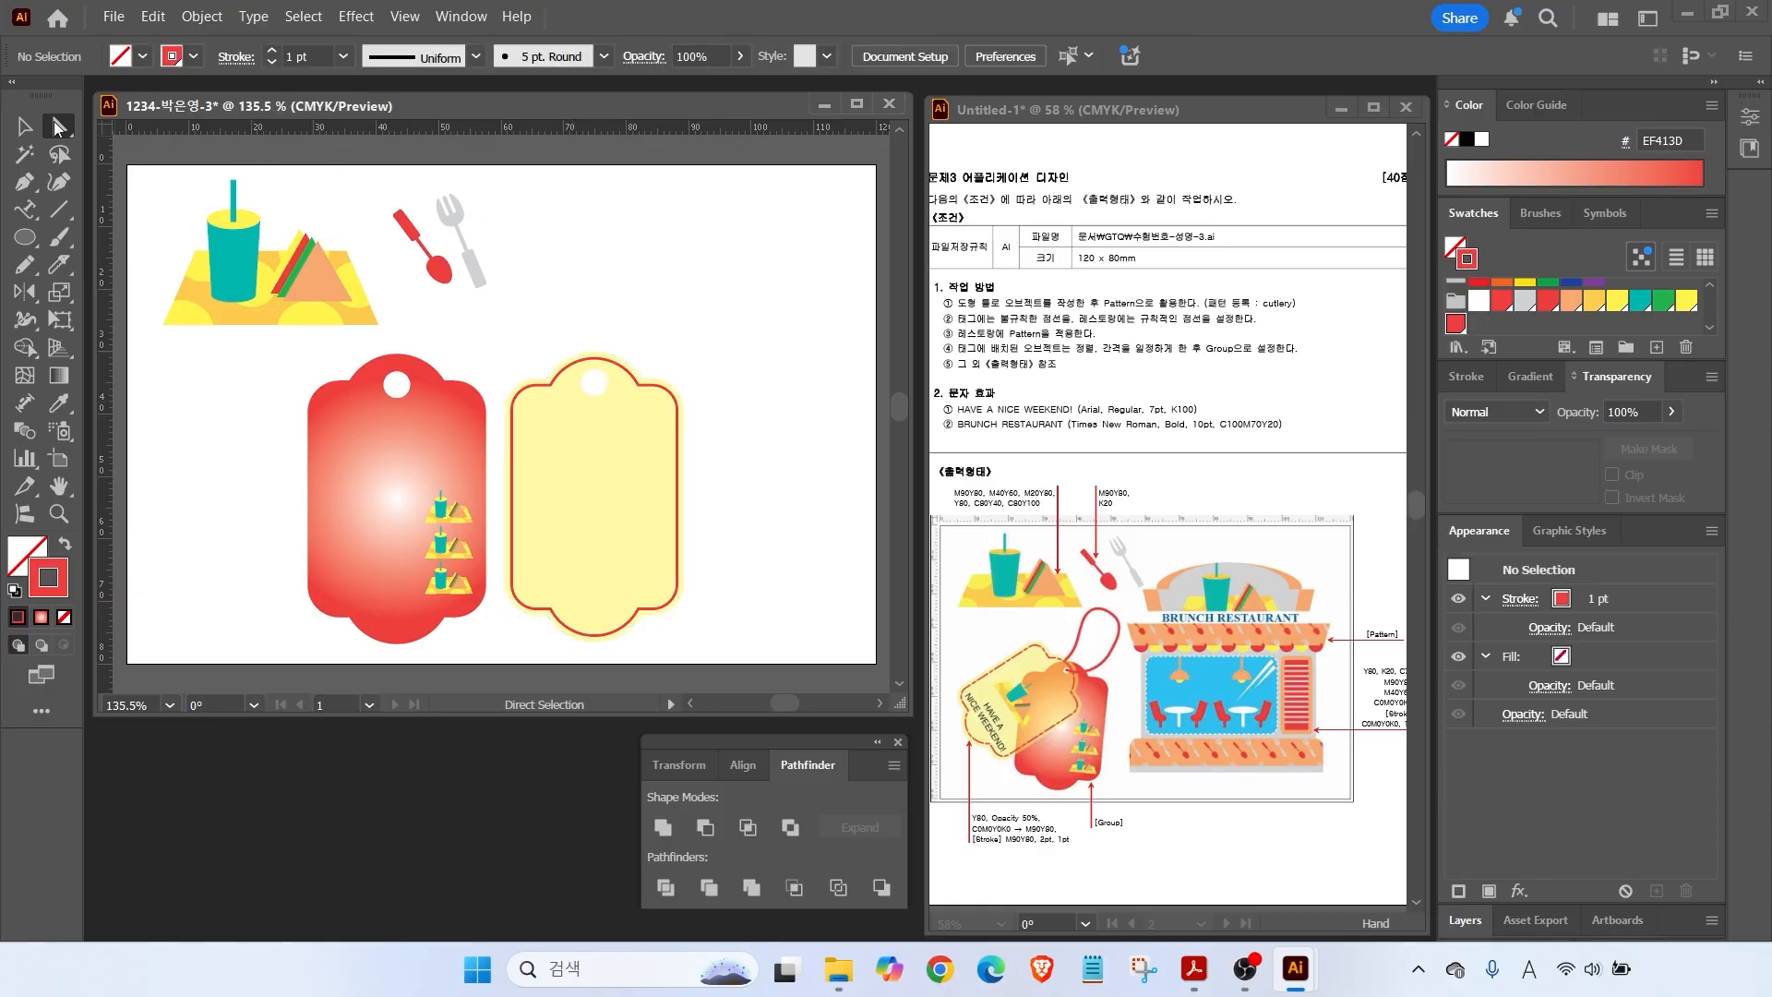
{"action": "key", "text": "v"}
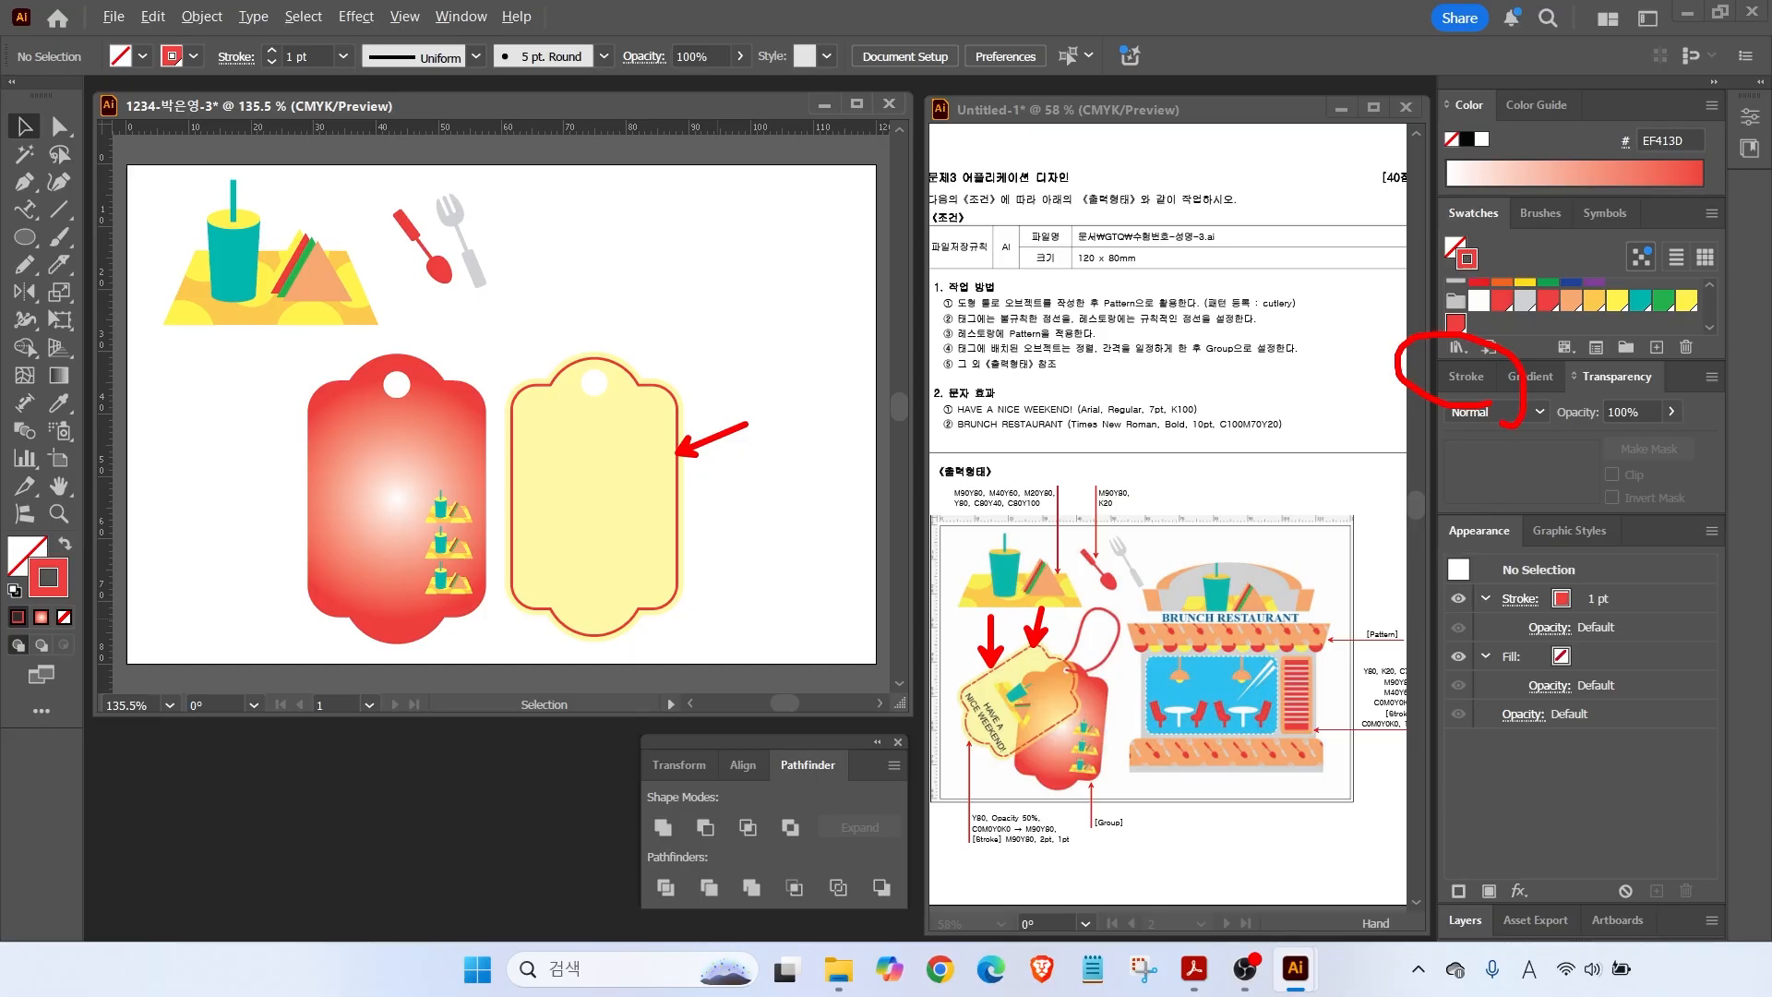
Open the Stroke panel with all its options shown.
{"action": "left_click", "coordinate": [1470, 377]}
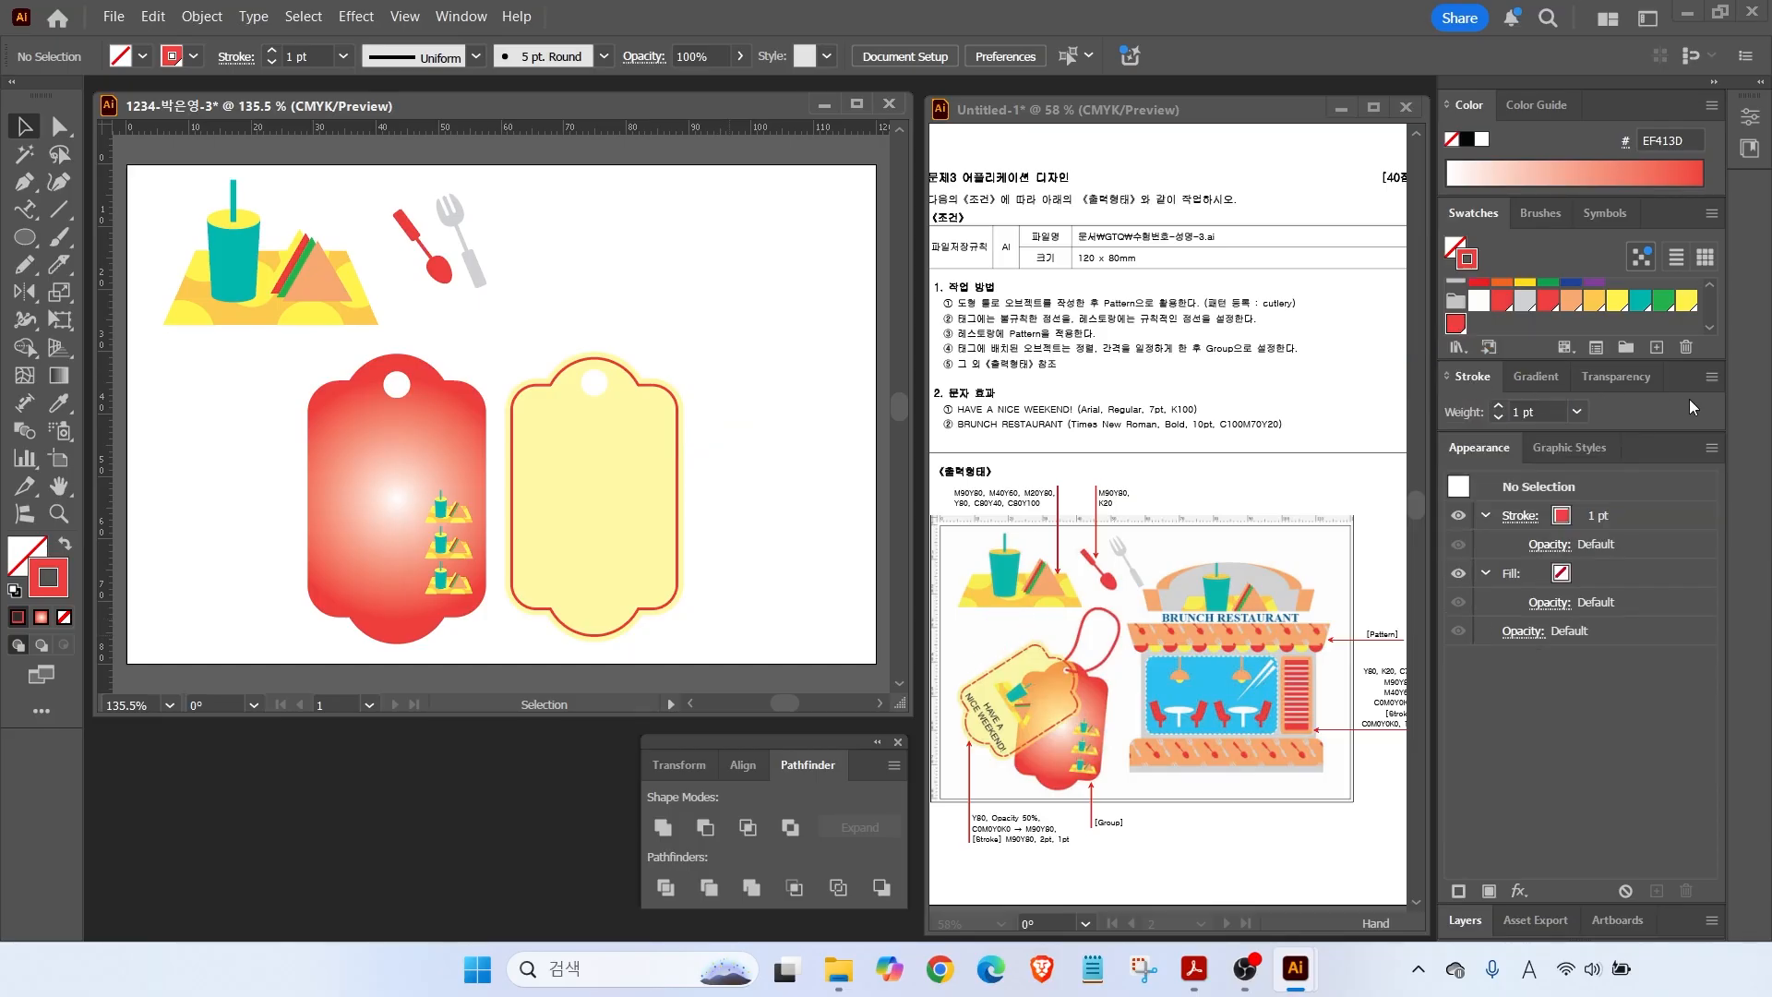
{"action": "left_click", "coordinate": [1716, 380]}
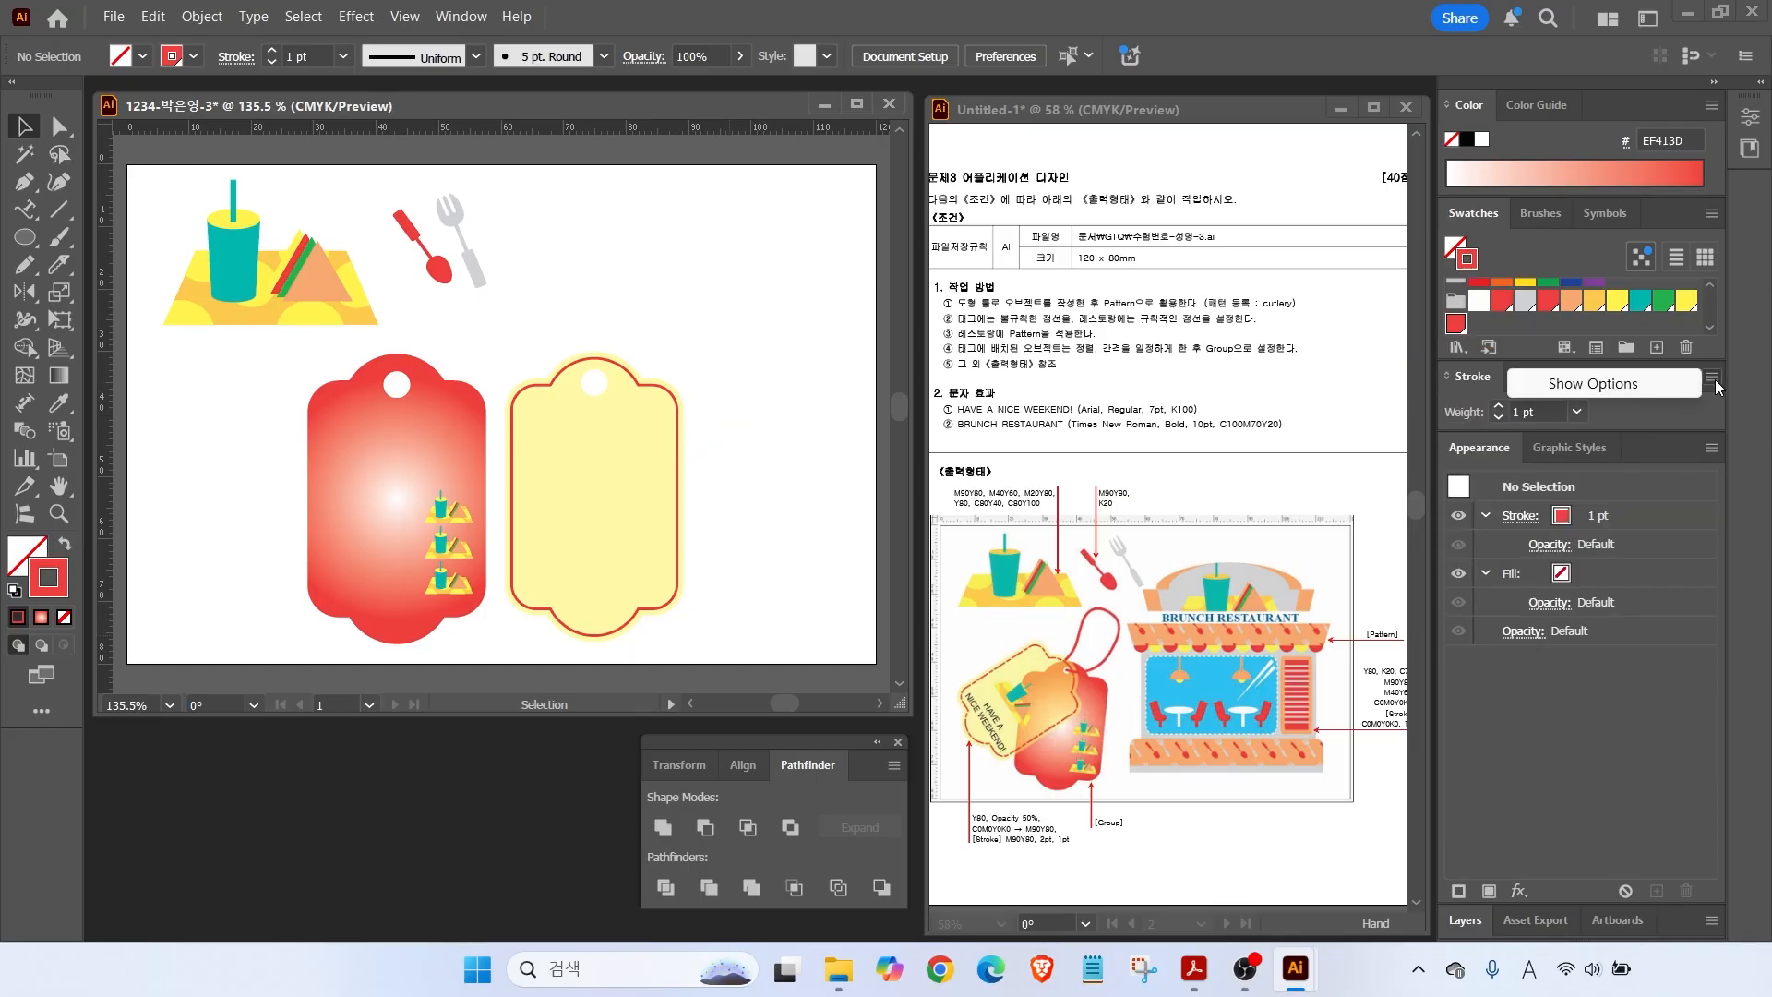
{"action": "left_click", "coordinate": [1654, 382]}
{"action": "left_click", "coordinate": [1459, 541]}
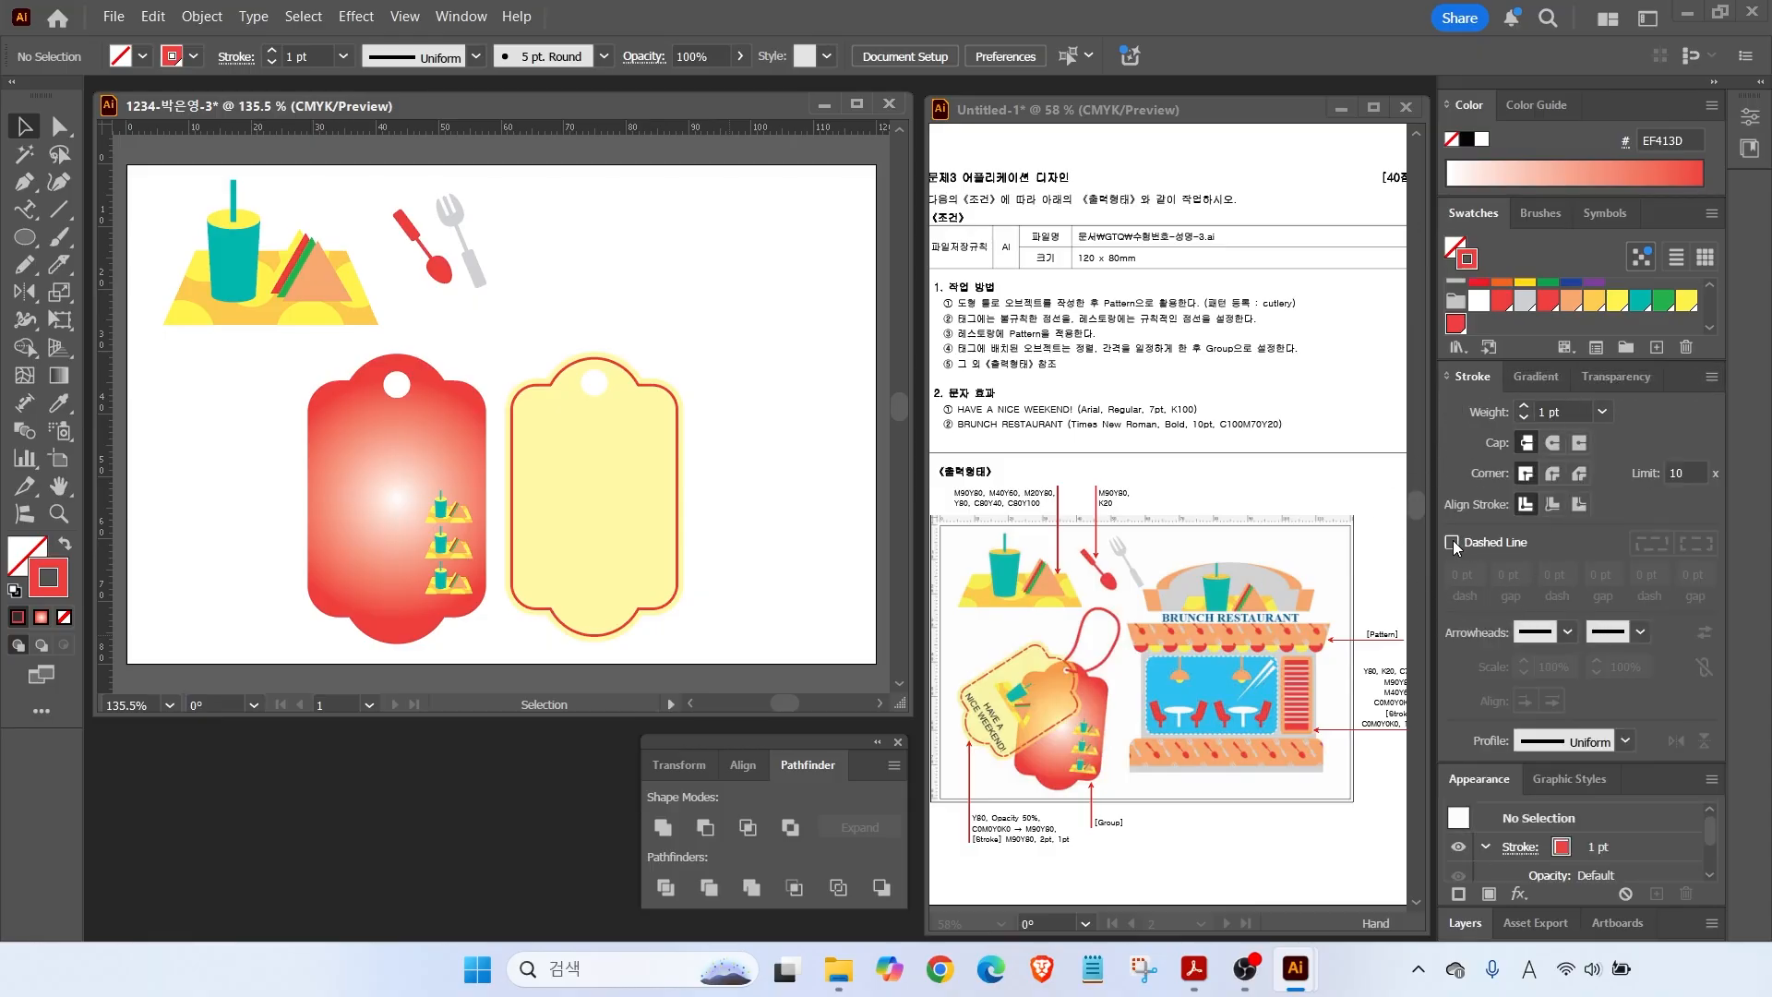
Turn on Dashed Line for the red inner outline and set the first dash to 10 pt.
{"action": "left_click", "coordinate": [557, 374]}
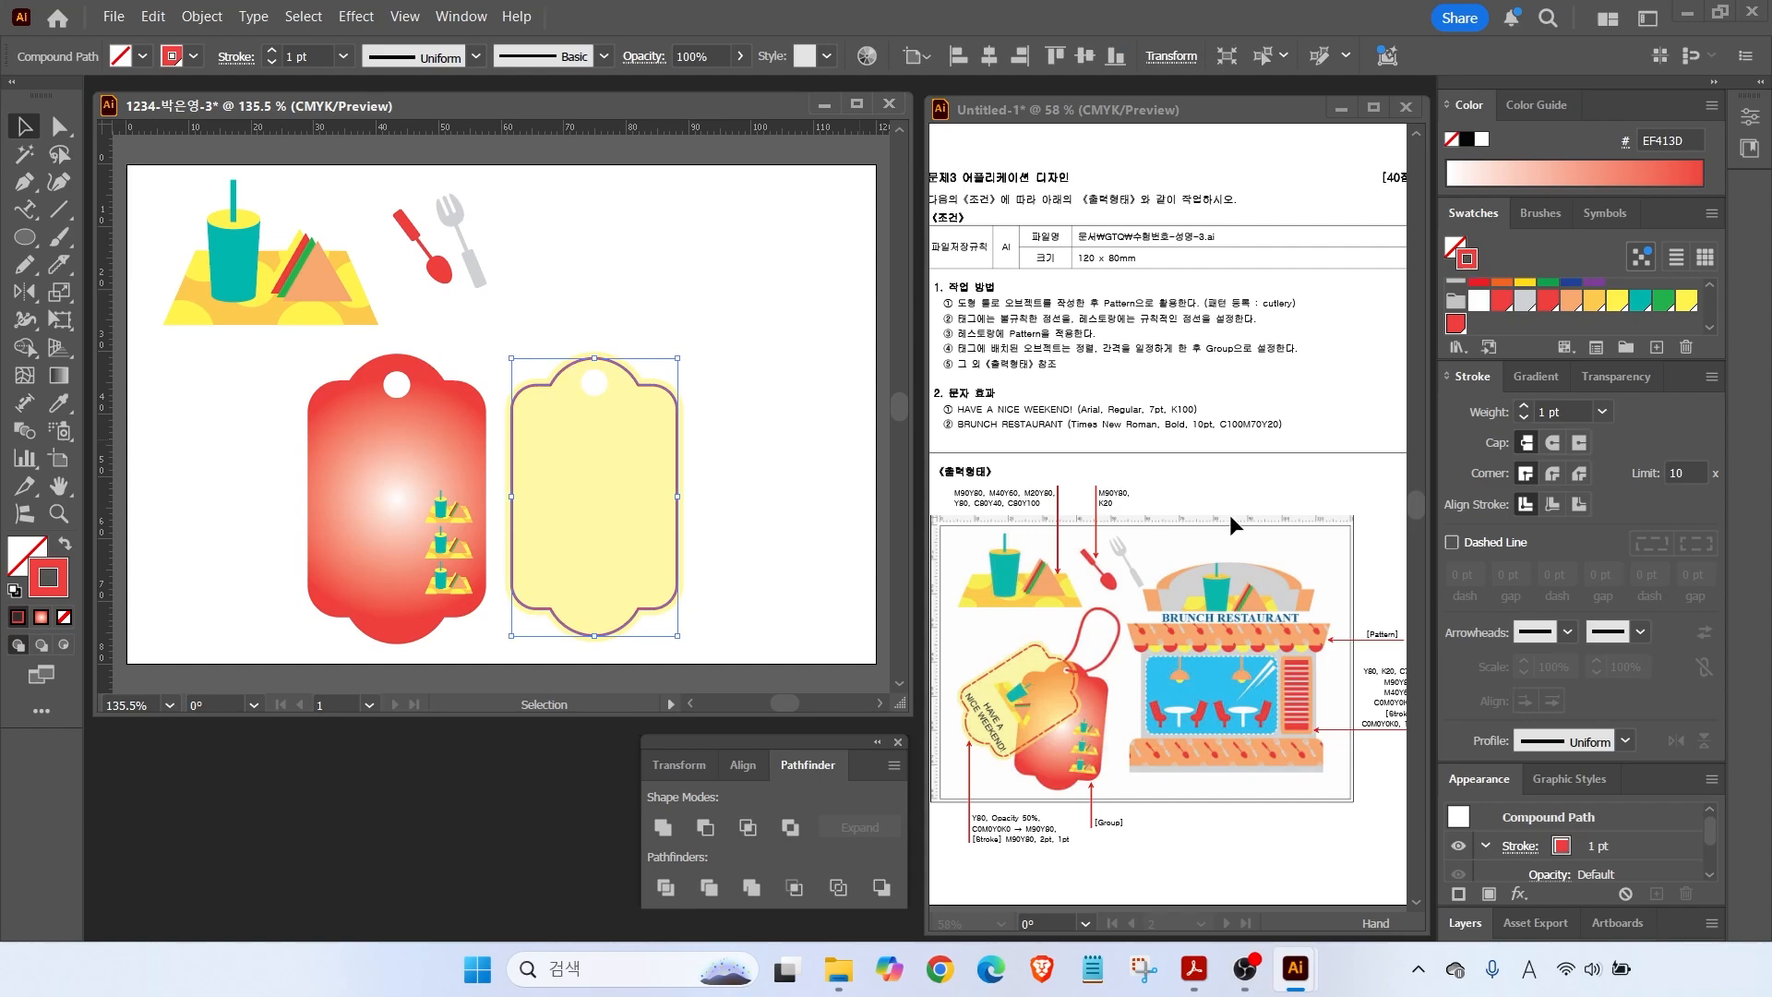
{"action": "left_click", "coordinate": [1453, 542]}
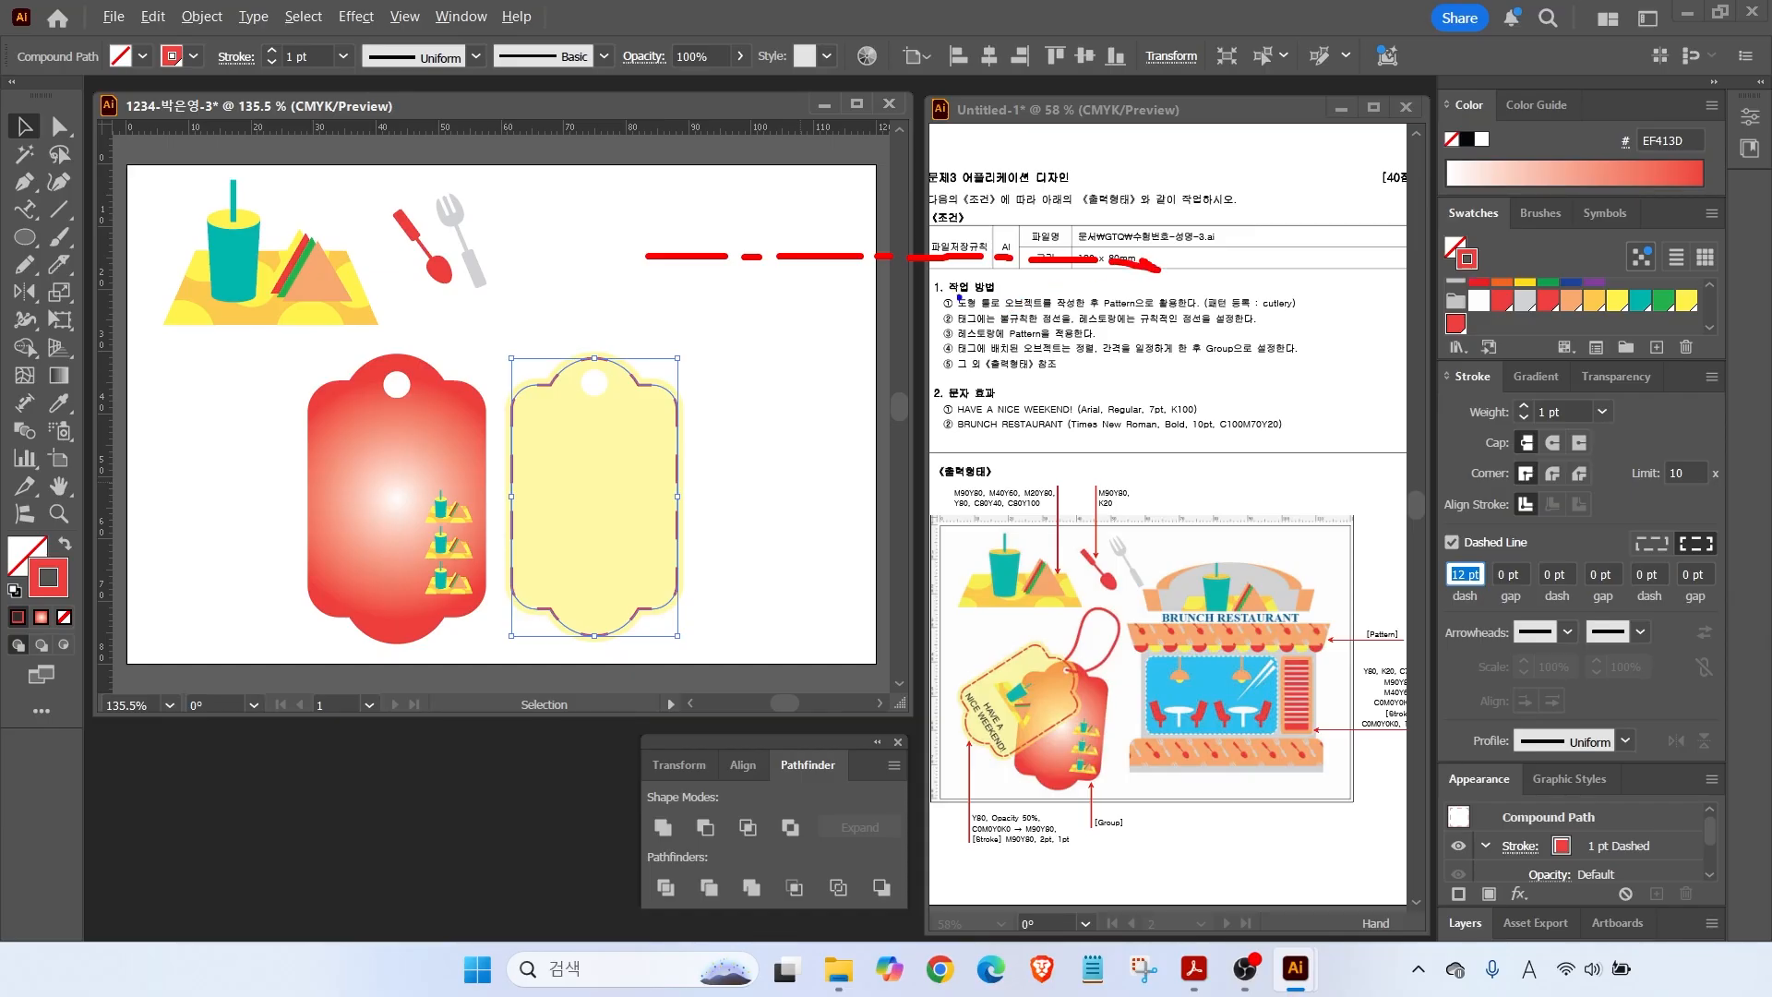
{"action": "left_click_drag", "start_coordinate": [647, 249], "coordinate": [654, 176]}
{"action": "left_click_drag", "start_coordinate": [779, 252], "coordinate": [791, 198]}
{"action": "left_click_drag", "start_coordinate": [669, 277], "coordinate": [665, 307]}
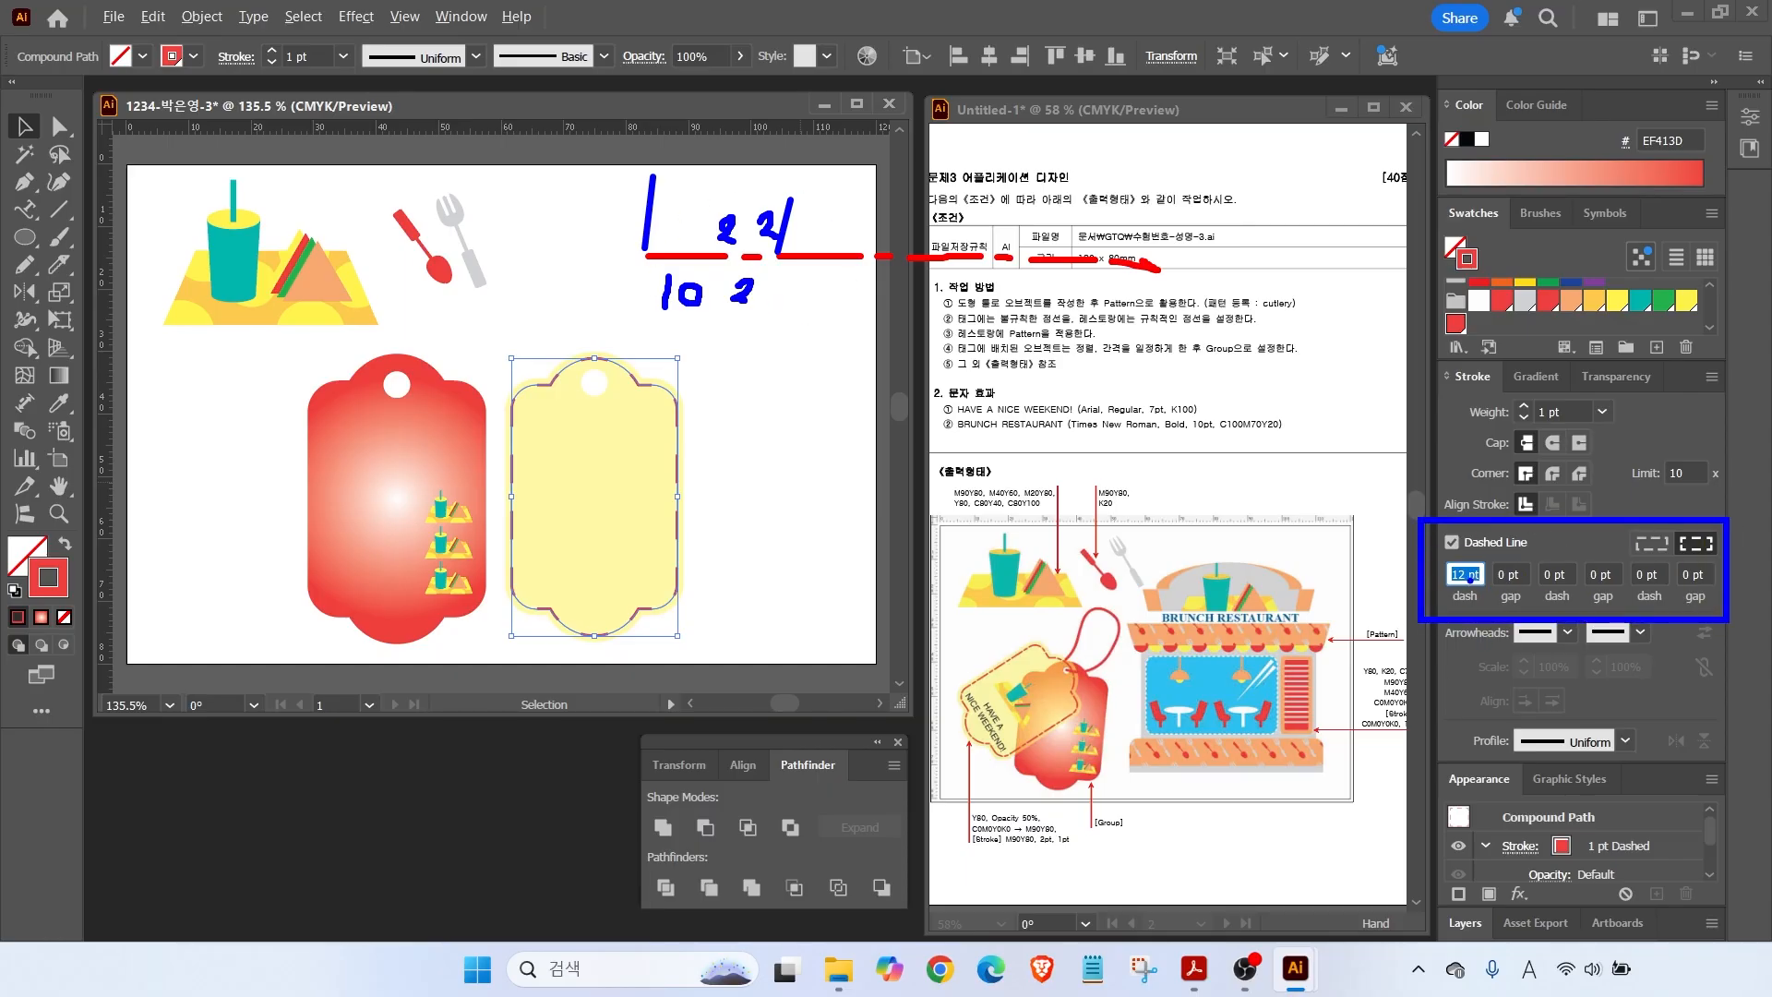
{"action": "key", "text": "Escape"}
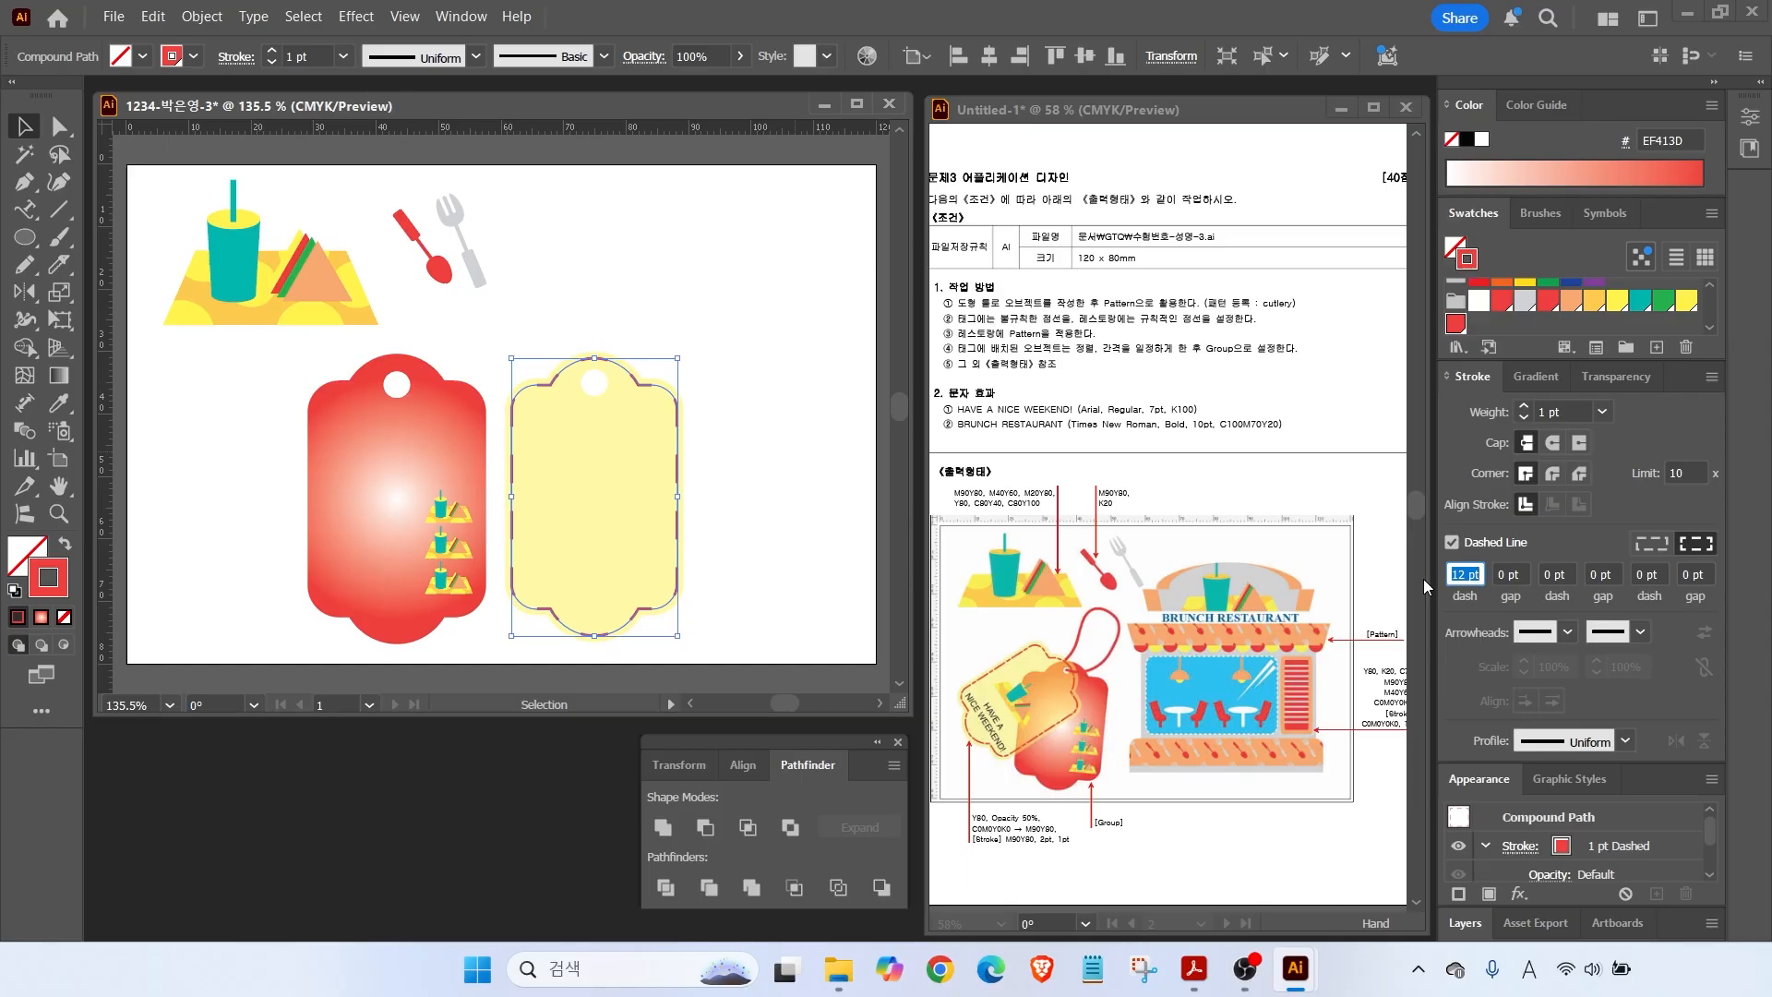
{"action": "type", "text": "10"}
{"action": "key", "text": "Return"}
Set the first gap of the outline's dash pattern to 2 pt.
{"action": "left_click", "coordinate": [739, 441]}
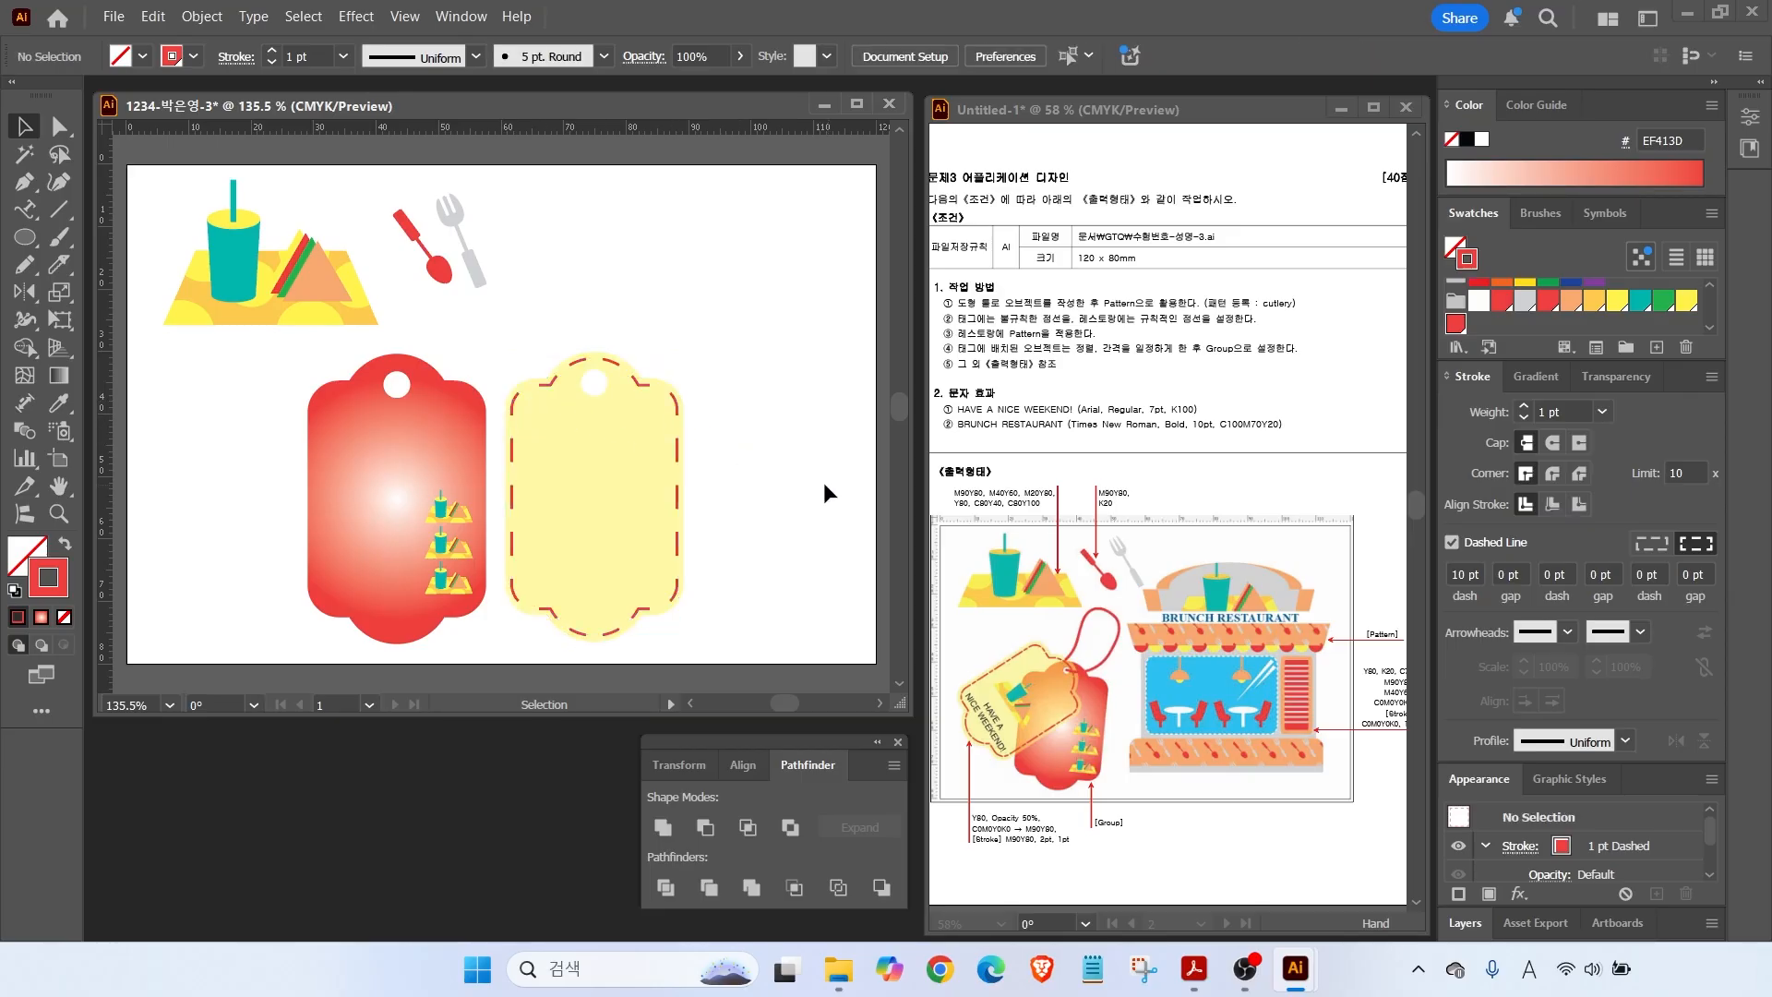
{"action": "left_click", "coordinate": [646, 386]}
{"action": "left_click", "coordinate": [1519, 574]}
{"action": "key", "text": "BackSpace"}
{"action": "type", "text": "2"}
{"action": "key", "text": "Return"}
Set the second dash and second gap to 2 pt each, completing the 10-2-2-2 pattern.
{"action": "left_click", "coordinate": [746, 517]}
{"action": "left_click", "coordinate": [681, 422]}
{"action": "left_click", "coordinate": [1560, 574]}
{"action": "key", "text": "Return"}
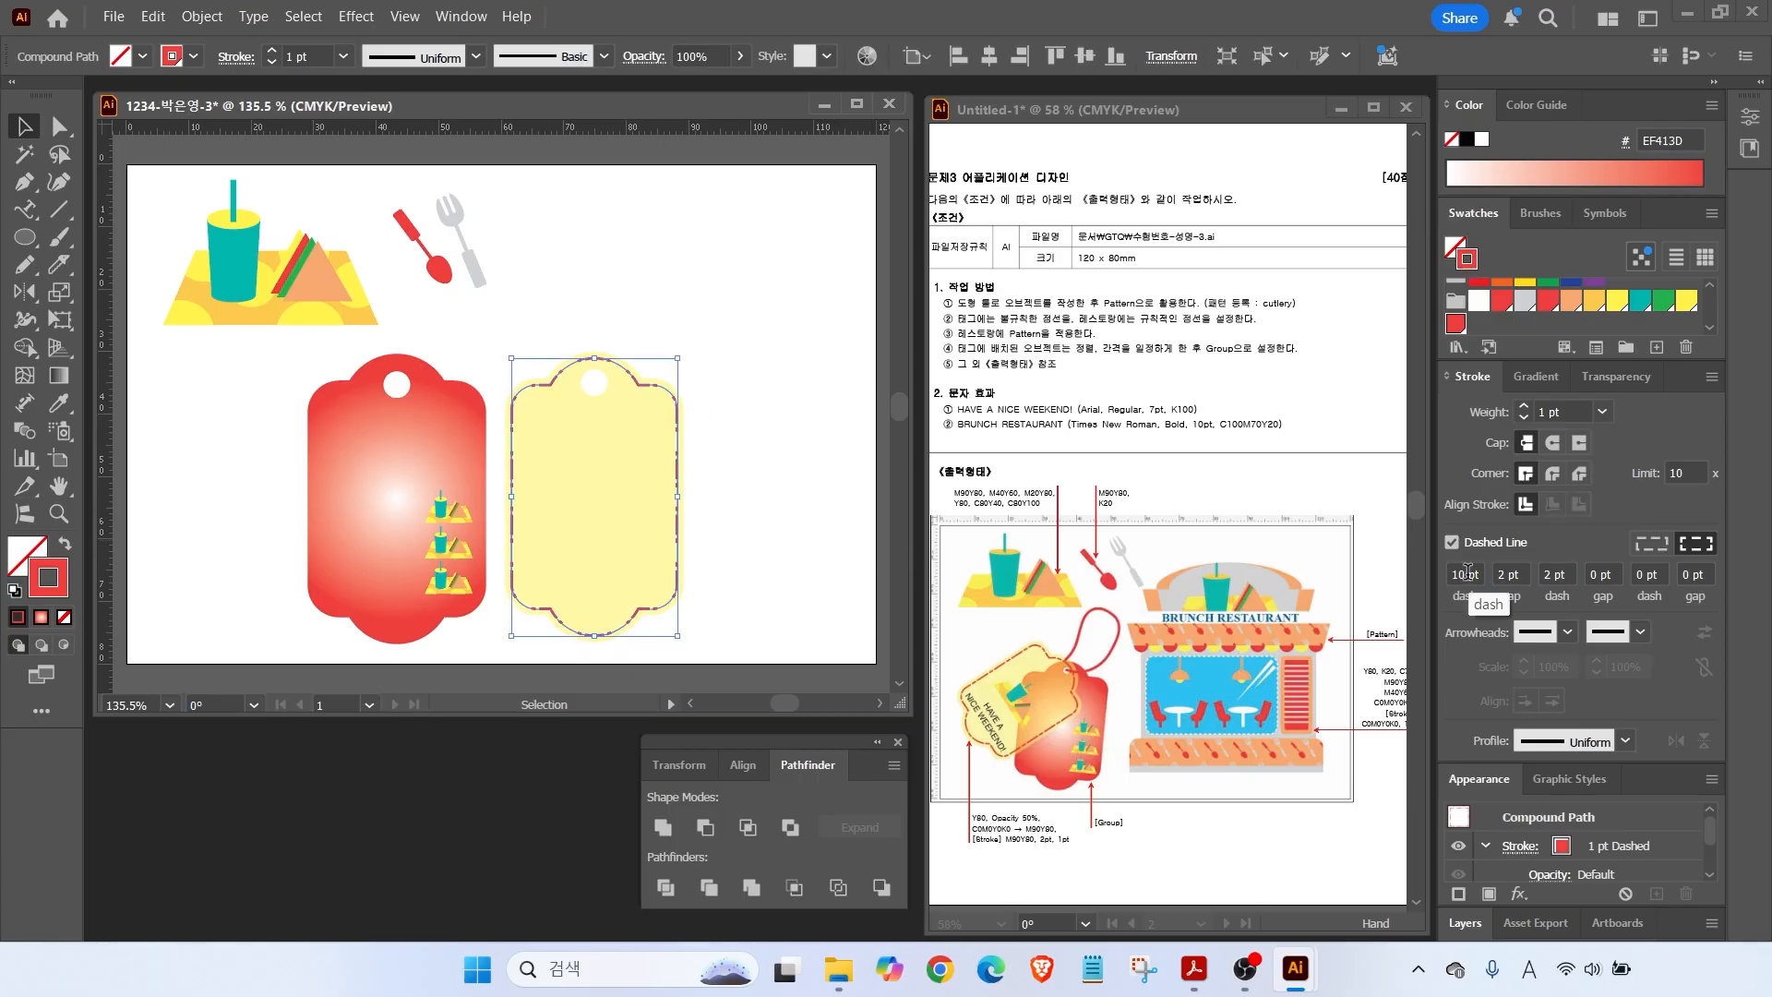
{"action": "left_click", "coordinate": [1619, 572]}
{"action": "key", "text": "BackSpace"}
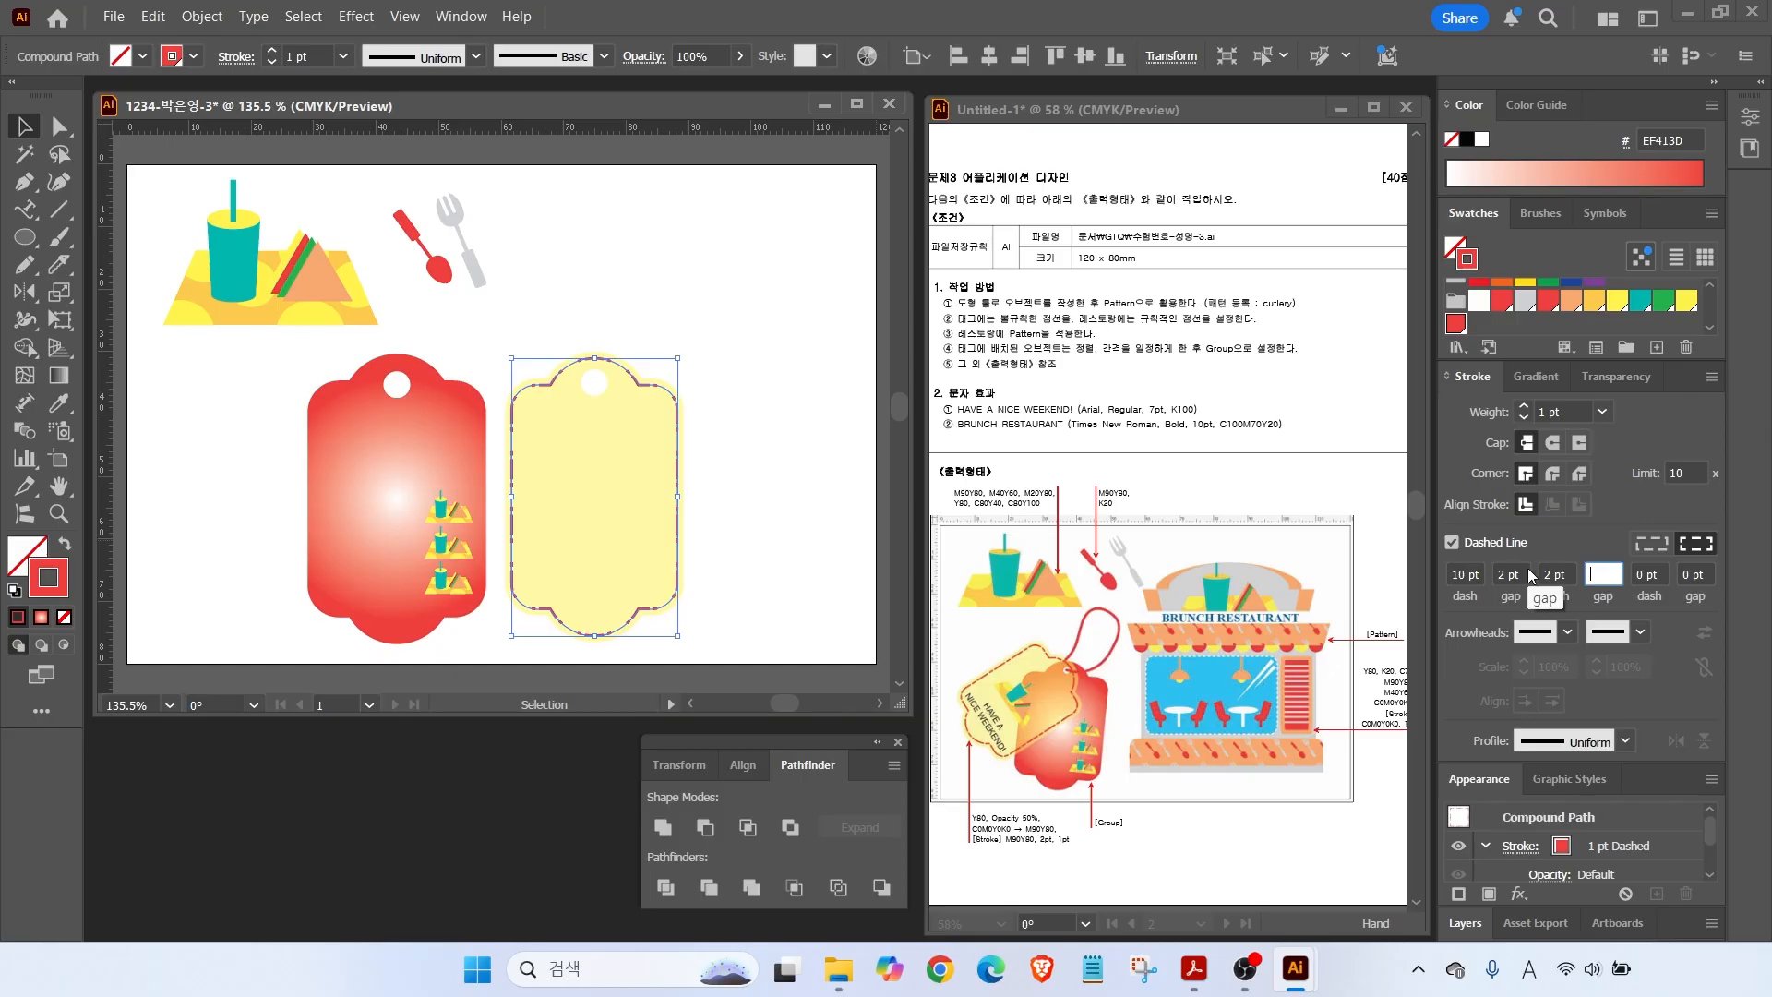
{"action": "type", "text": "2"}
{"action": "left_click", "coordinate": [862, 538]}
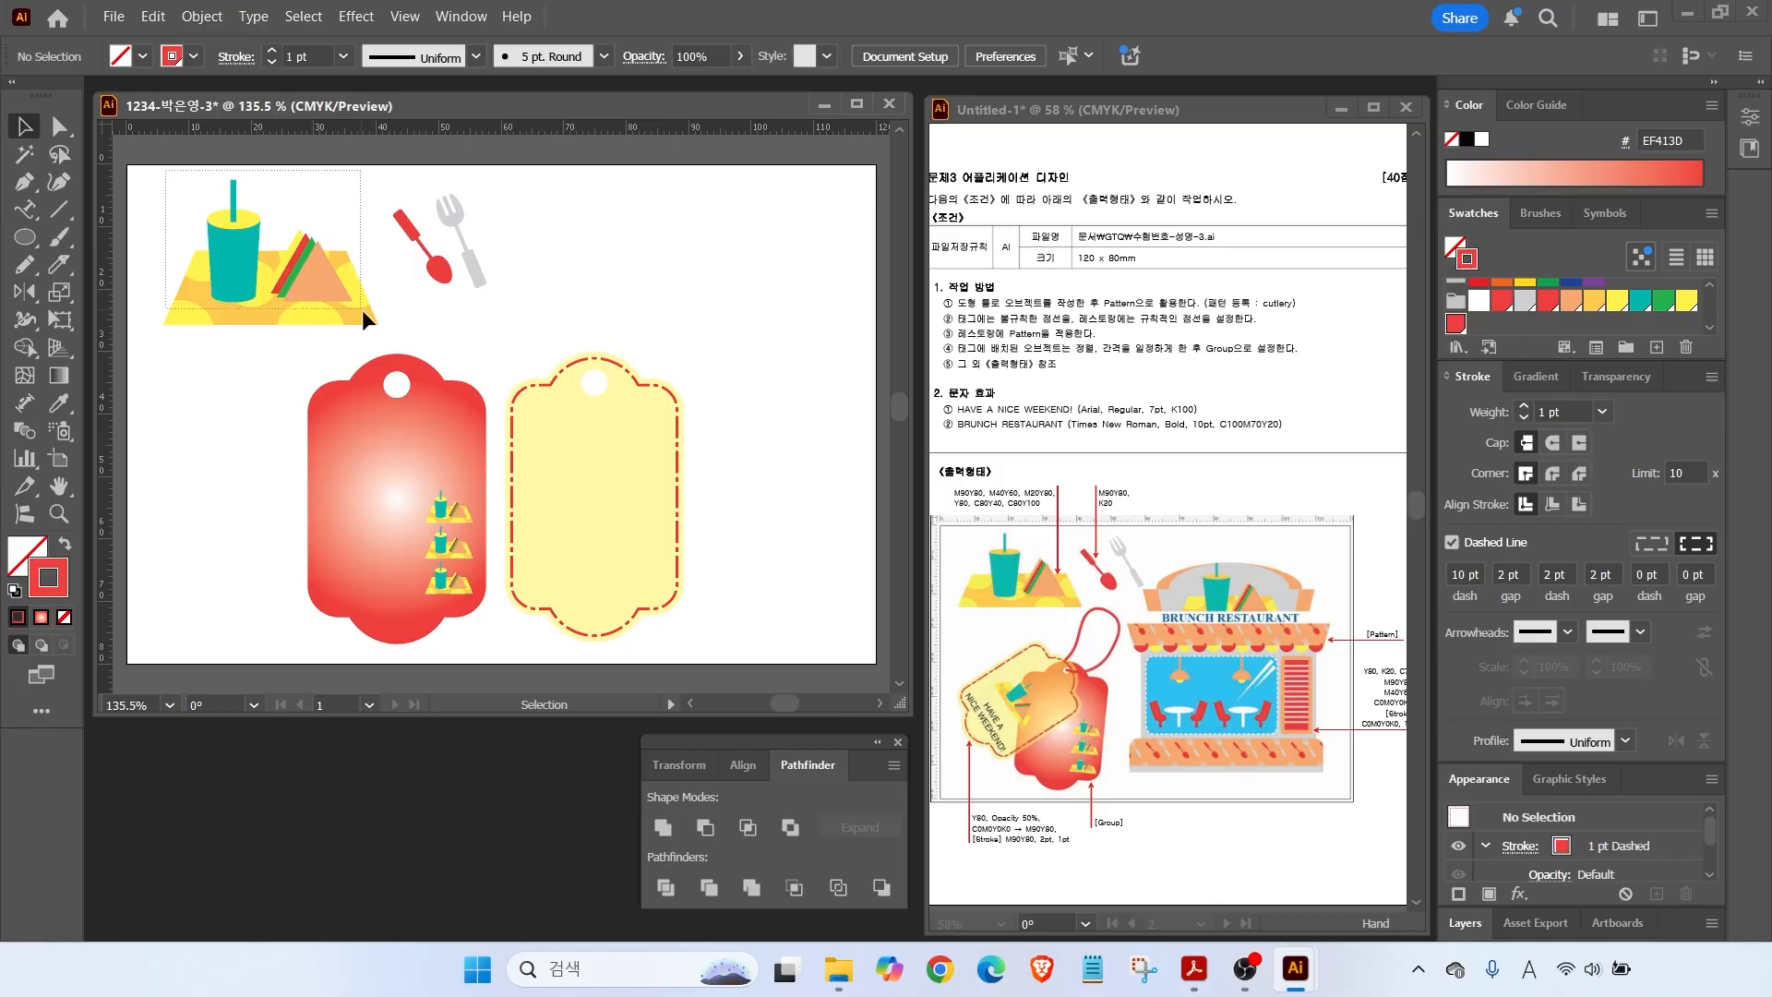
Place a shrunken copy of the tray illustration on the yellow tag, in front of it.
{"action": "left_click_drag", "start_coordinate": [361, 312], "coordinate": [750, 500]}
{"action": "left_click_drag", "start_coordinate": [768, 358], "coordinate": [673, 425]}
{"action": "right_click", "coordinate": [644, 469]}
{"action": "mouse_move", "coordinate": [698, 830]}
{"action": "left_click", "coordinate": [974, 830]}
{"action": "left_click_drag", "start_coordinate": [620, 477], "coordinate": [611, 480]}
Type 'HAVE A NICE WEEKEND!' on the tag below the icon and centre-align it.
{"action": "right_click", "coordinate": [29, 212]}
{"action": "left_click", "coordinate": [100, 211]}
{"action": "key", "text": "t"}
{"action": "left_click", "coordinate": [558, 560]}
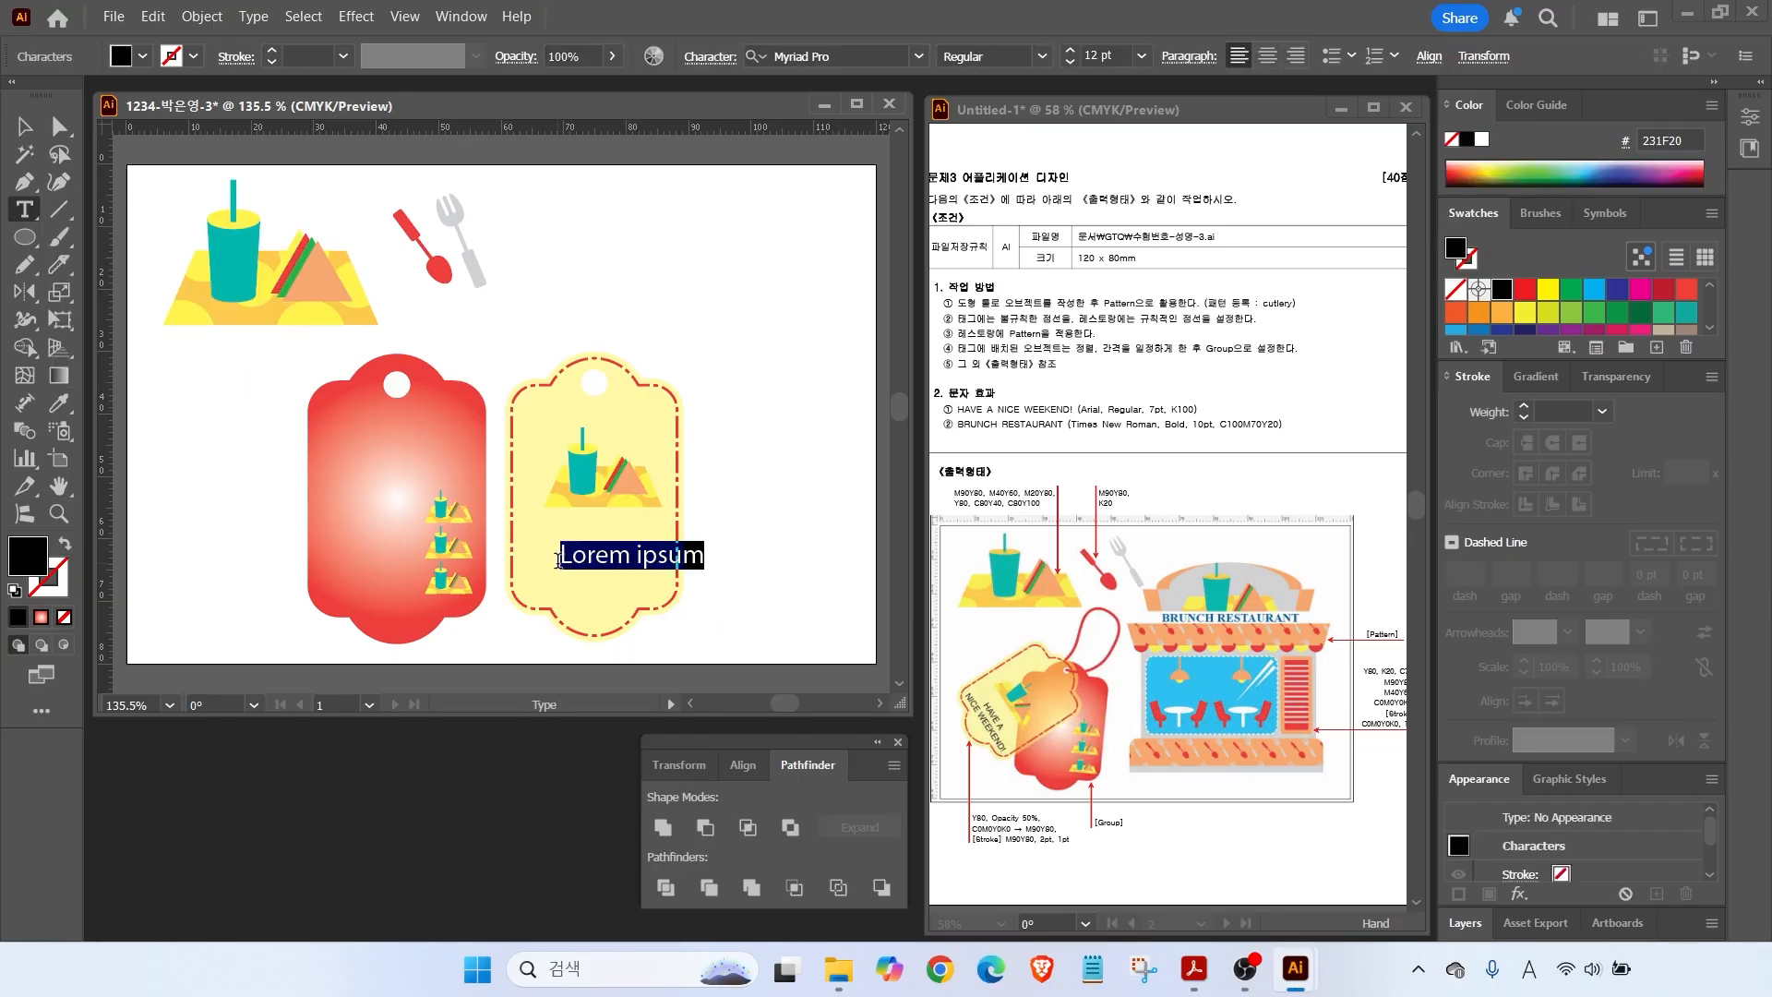
{"action": "type", "text": "h"}
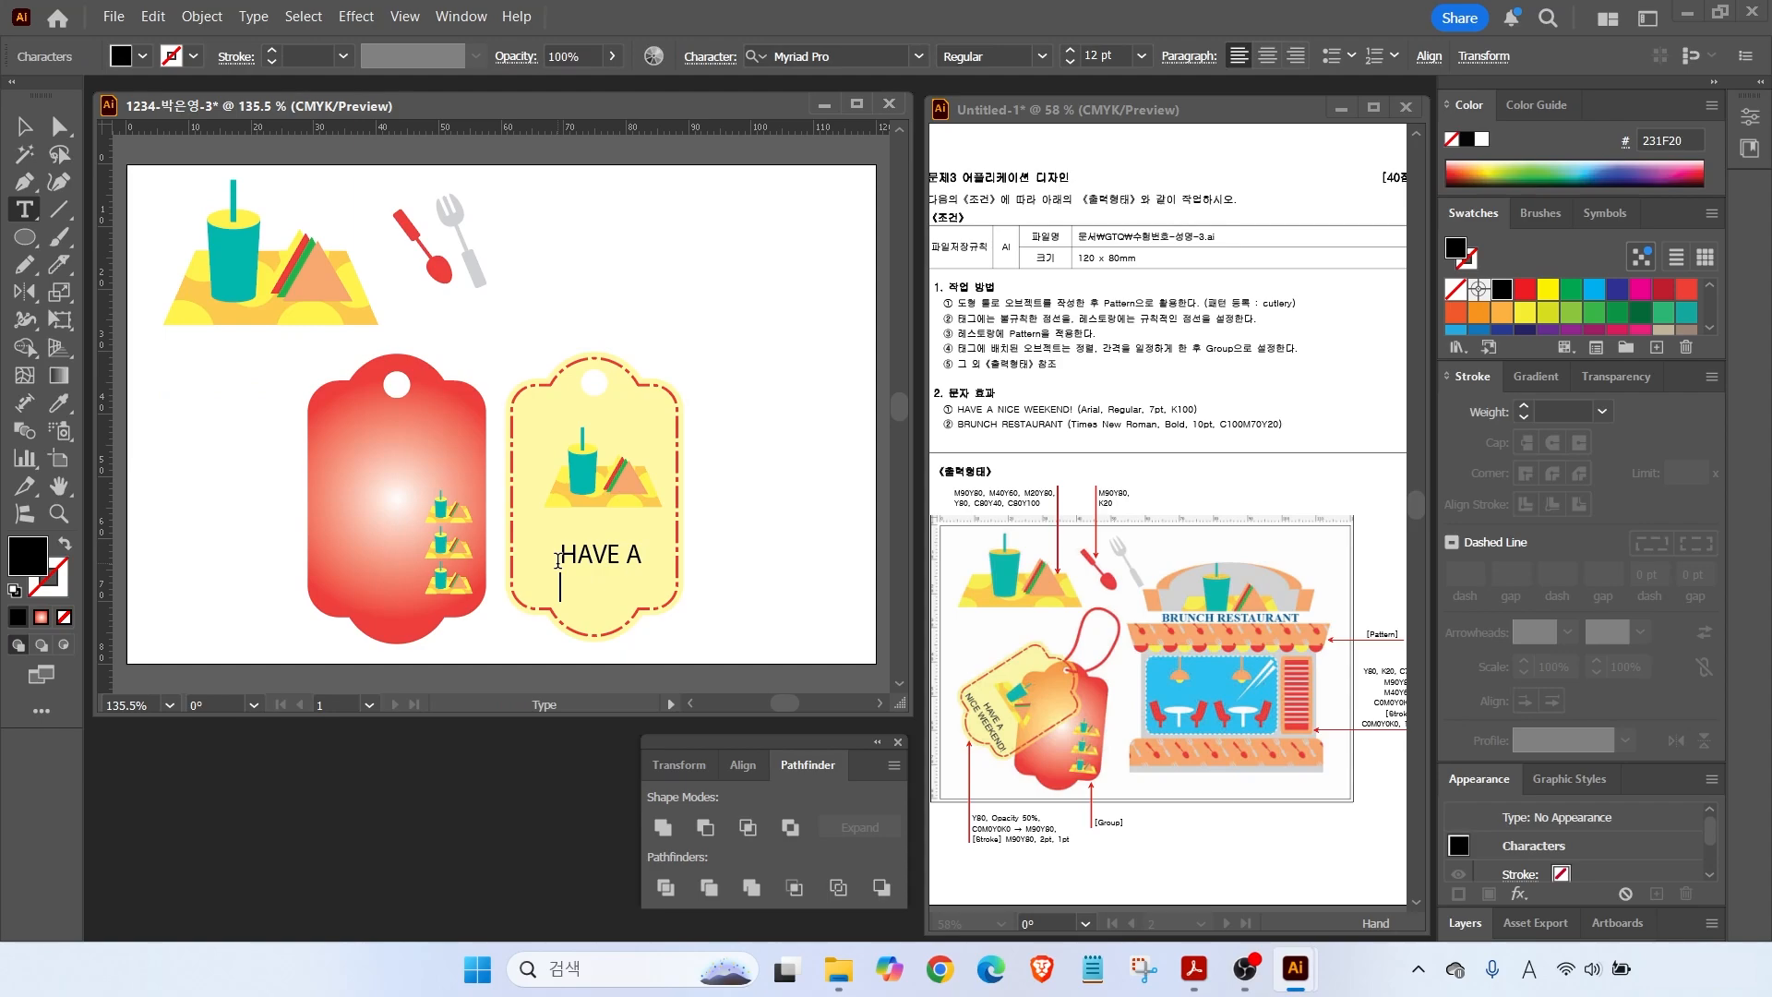
{"action": "left_click_drag", "start_coordinate": [591, 554], "coordinate": [616, 587]}
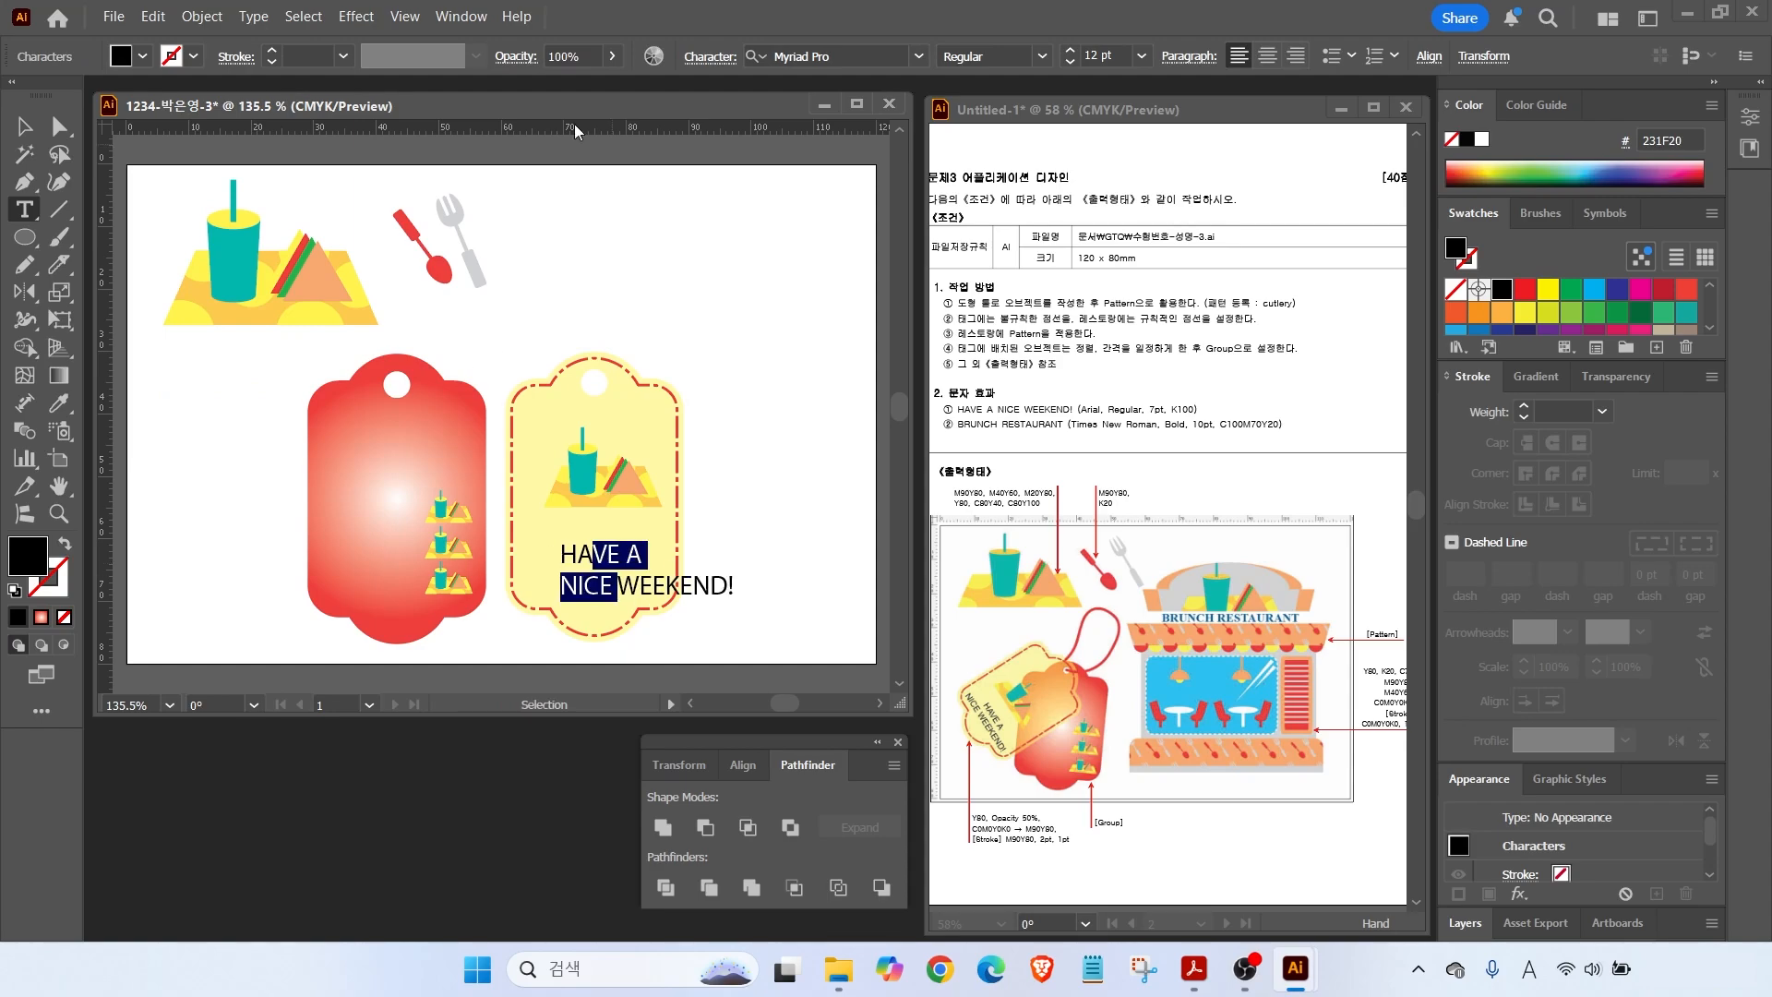
{"action": "left_click", "coordinate": [1266, 58]}
{"action": "key", "text": "Escape"}
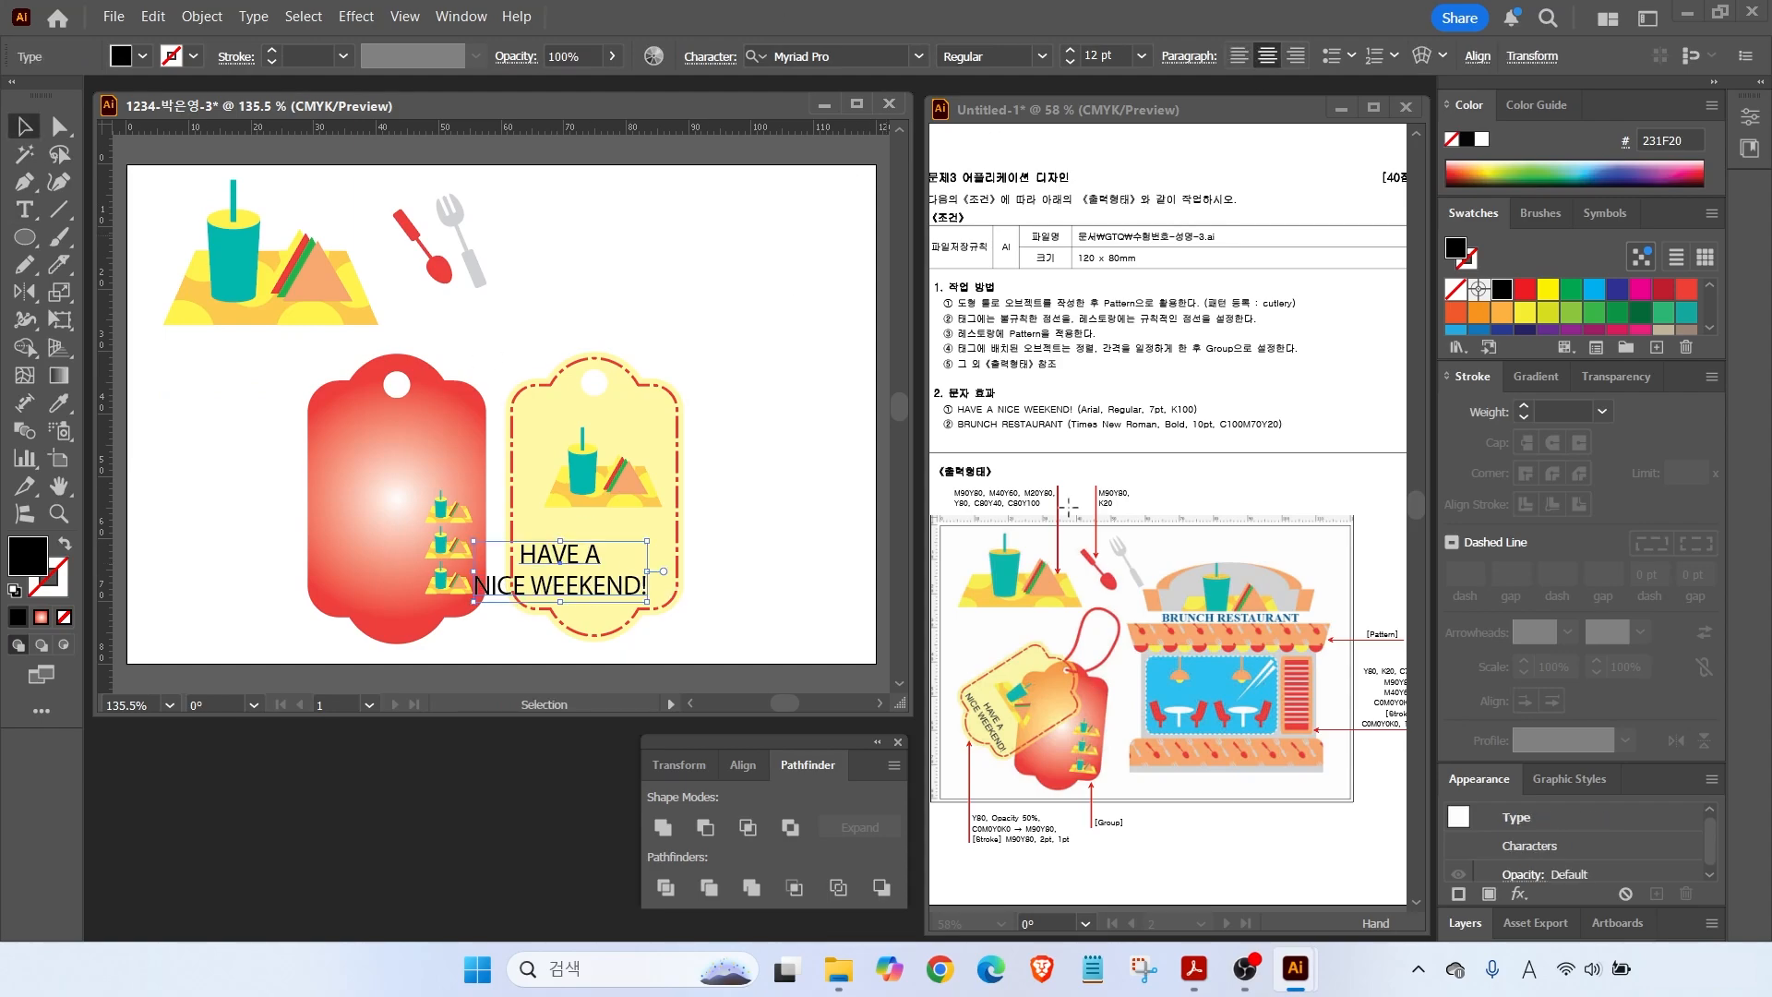
{"action": "key", "text": "ctrl"}
Set the tag text to Arial Bold 10 pt and centre it on the yellow tag.
{"action": "left_click", "coordinate": [918, 56]}
{"action": "left_click", "coordinate": [785, 181]}
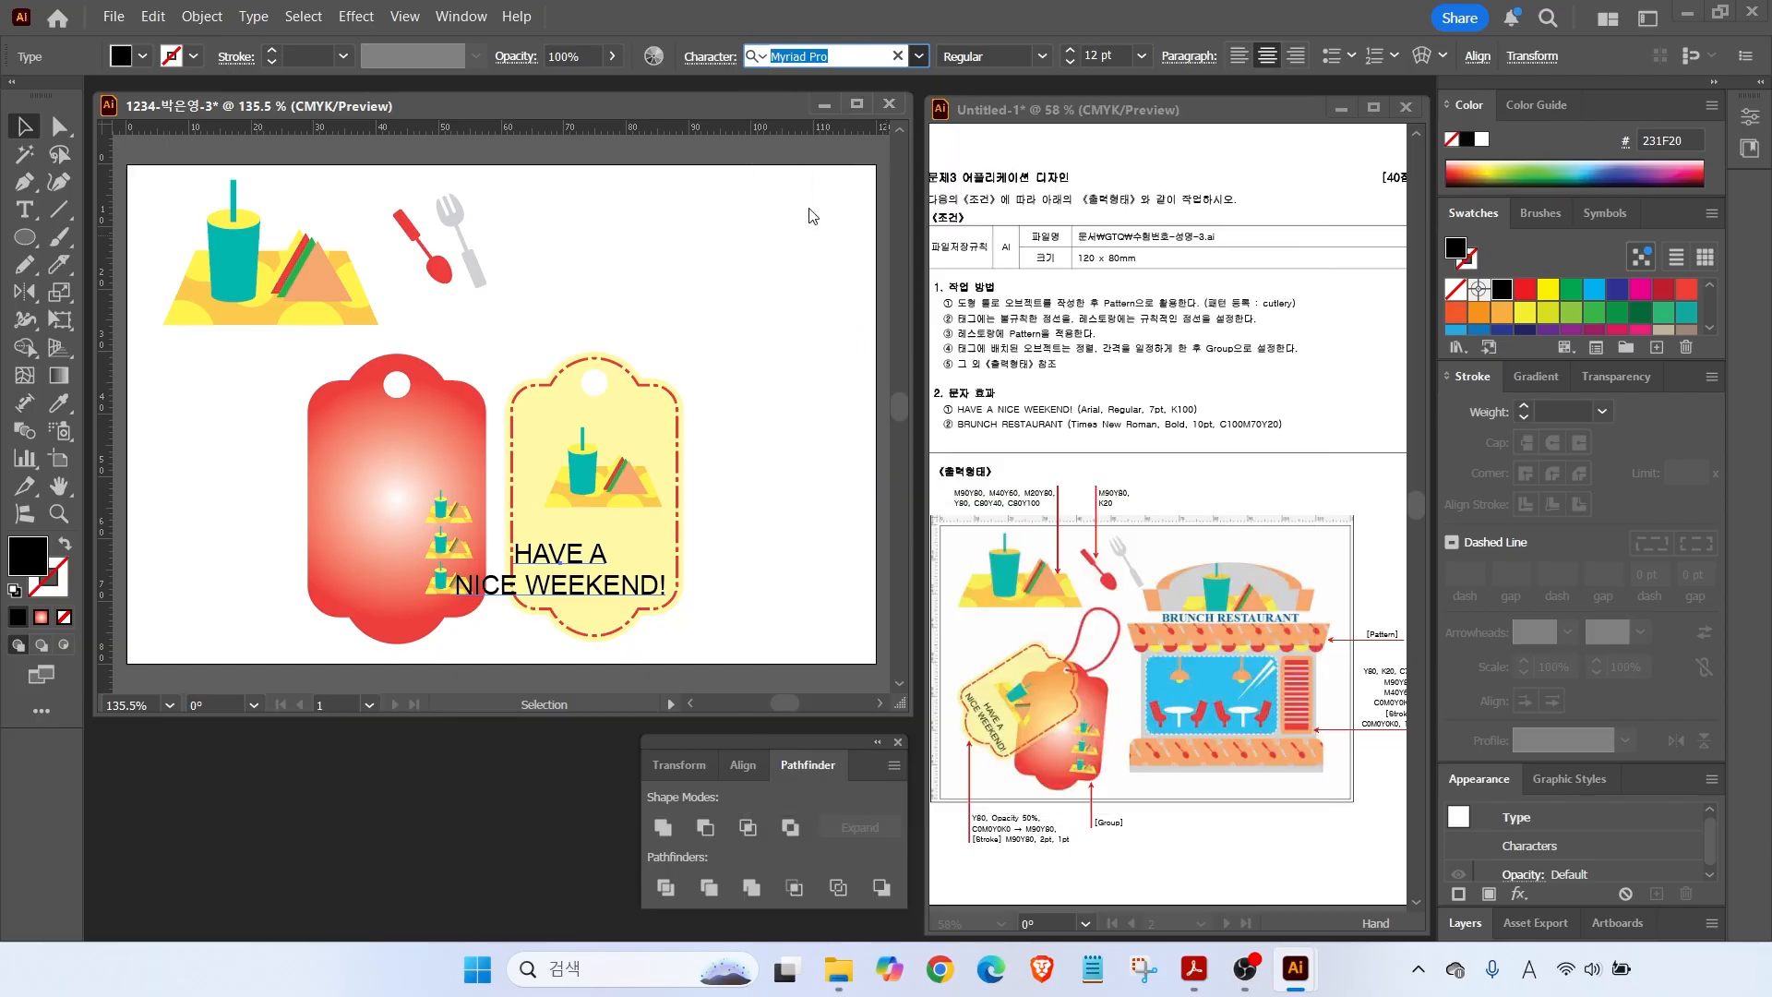
{"action": "left_click", "coordinate": [1043, 56]}
{"action": "left_click", "coordinate": [965, 230]}
{"action": "left_click", "coordinate": [1071, 62]}
{"action": "left_click", "coordinate": [1071, 61]}
{"action": "left_click_drag", "start_coordinate": [554, 580], "coordinate": [590, 582]}
{"action": "left_click", "coordinate": [782, 365]}
Try rotating and moving the yellow tag, undo both, and reselect it.
{"action": "left_click_drag", "start_coordinate": [757, 356], "coordinate": [528, 617]}
{"action": "left_click_drag", "start_coordinate": [689, 341], "coordinate": [344, 463]}
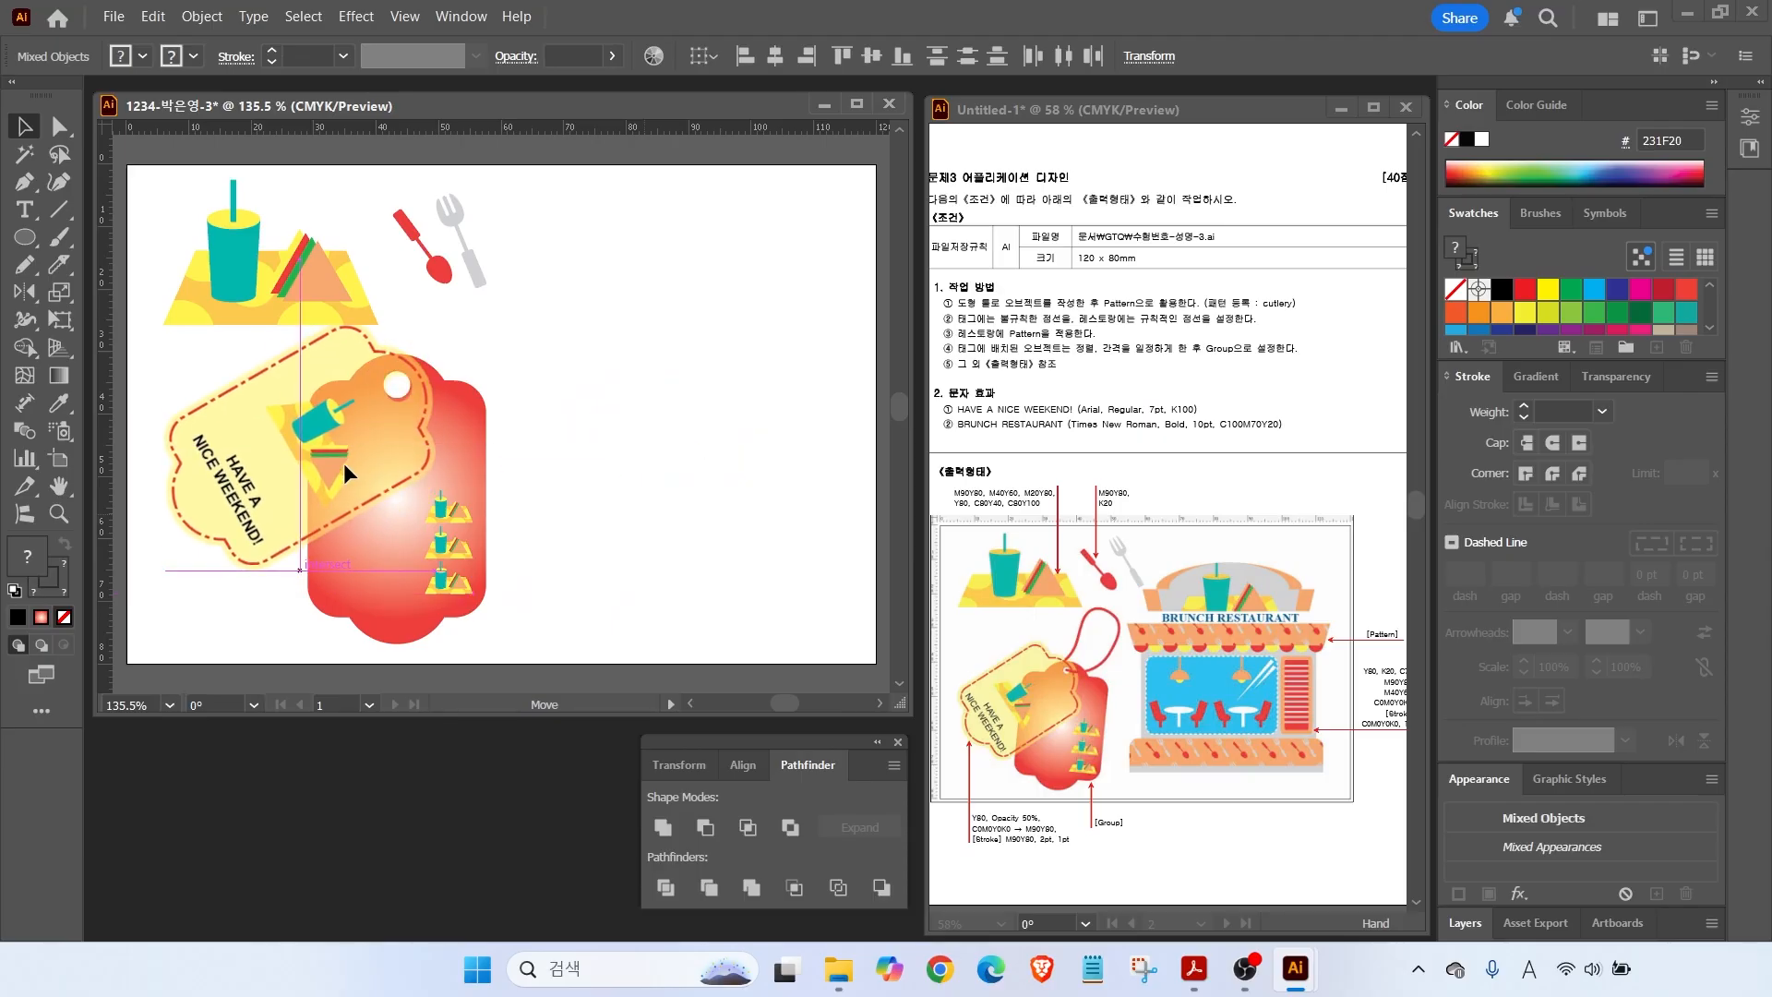
{"action": "key", "text": "ctrl+z"}
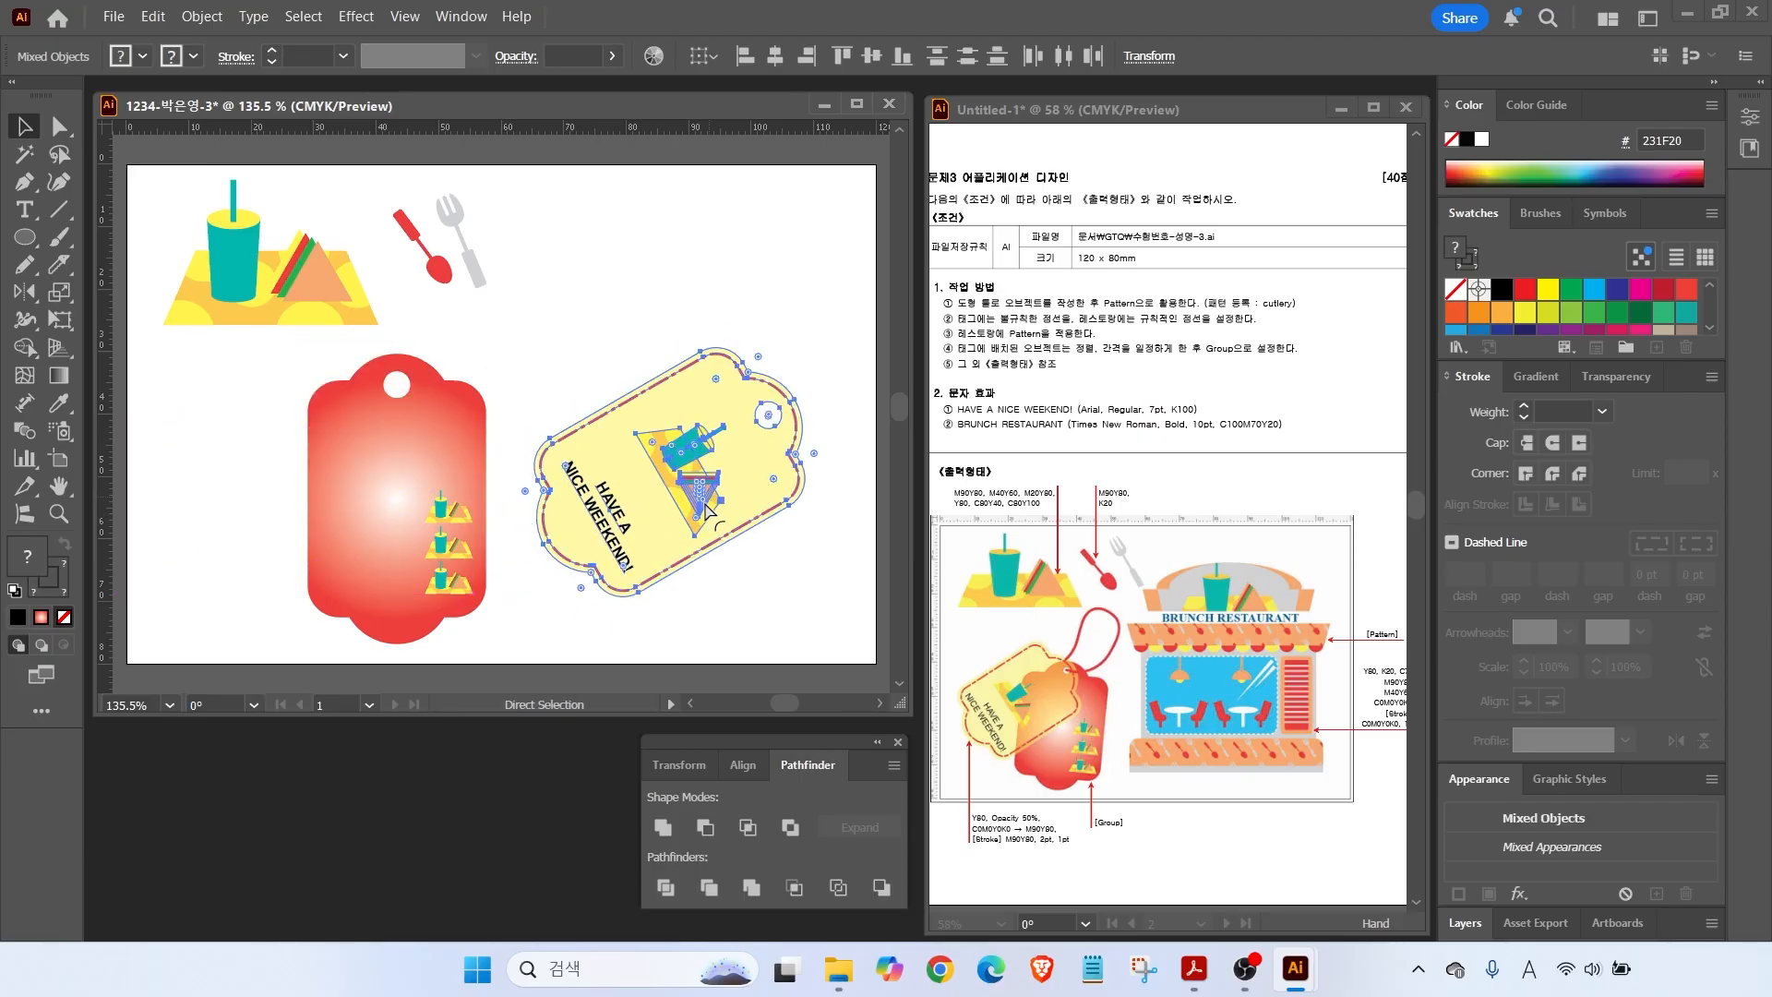
{"action": "key", "text": "ctrl+z"}
{"action": "key", "text": "ctrl+shift+a"}
{"action": "left_click_drag", "start_coordinate": [725, 434], "coordinate": [533, 507]}
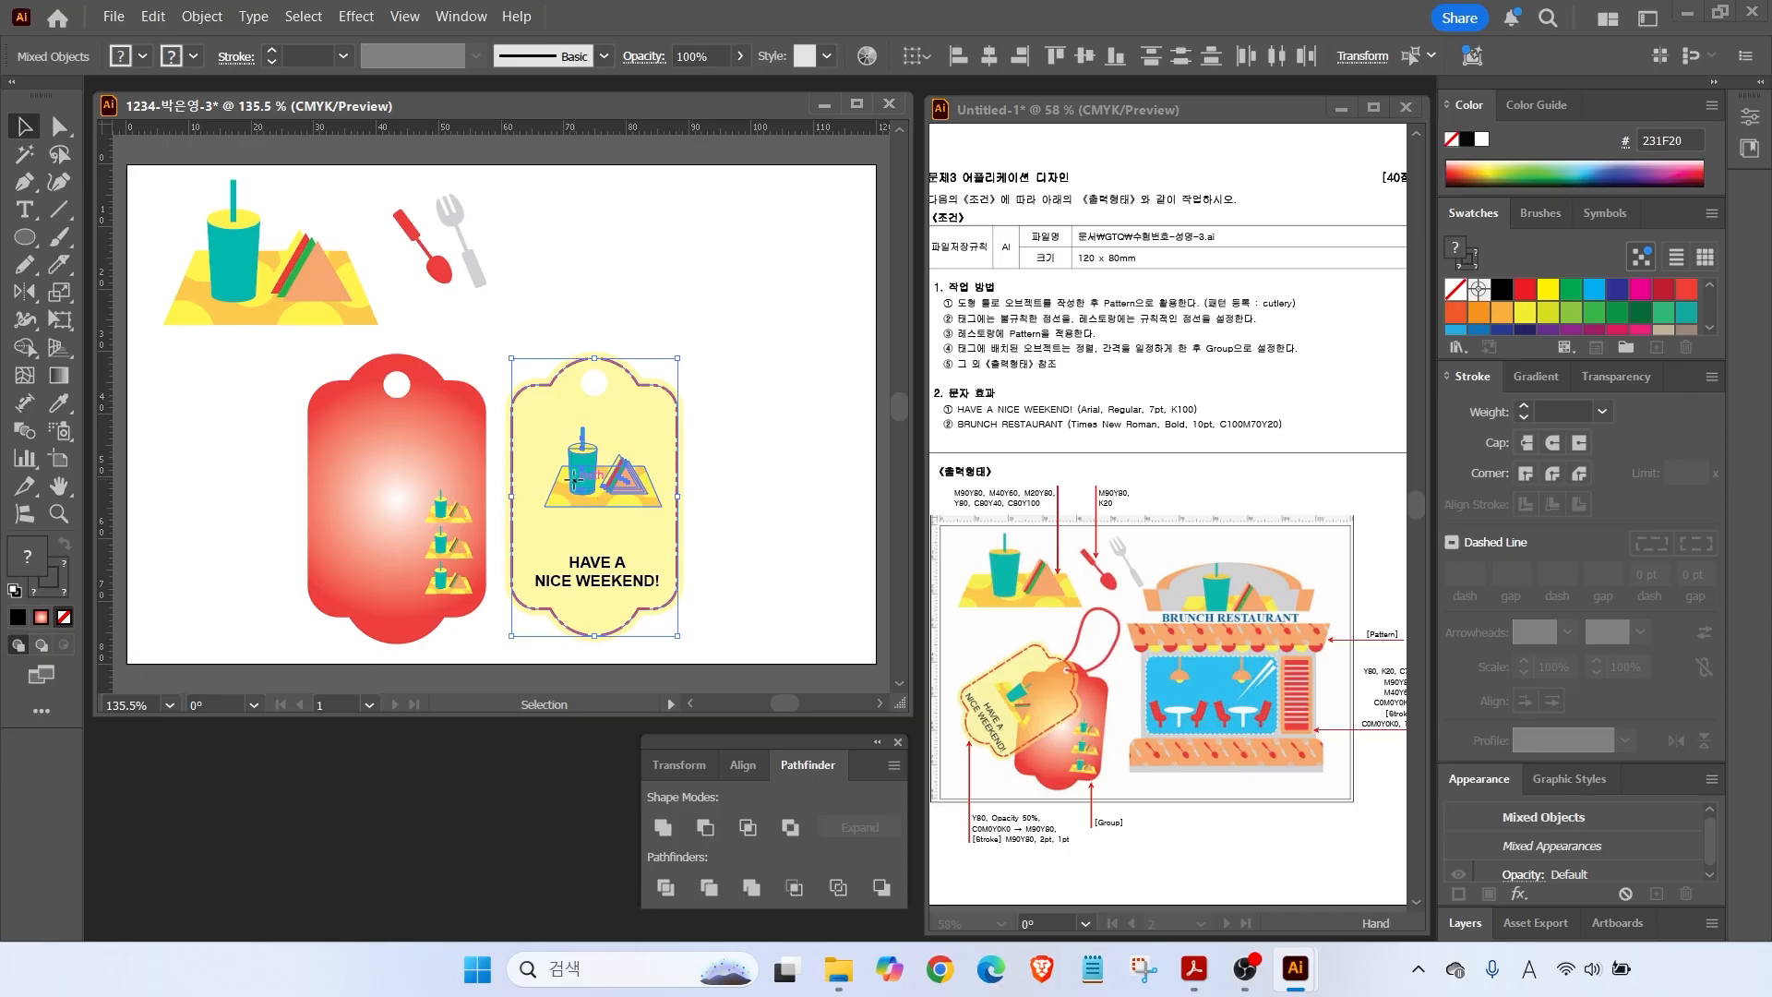
Lower the top anchors of both tags and tilt the red tag slightly clockwise.
{"action": "key", "text": "a"}
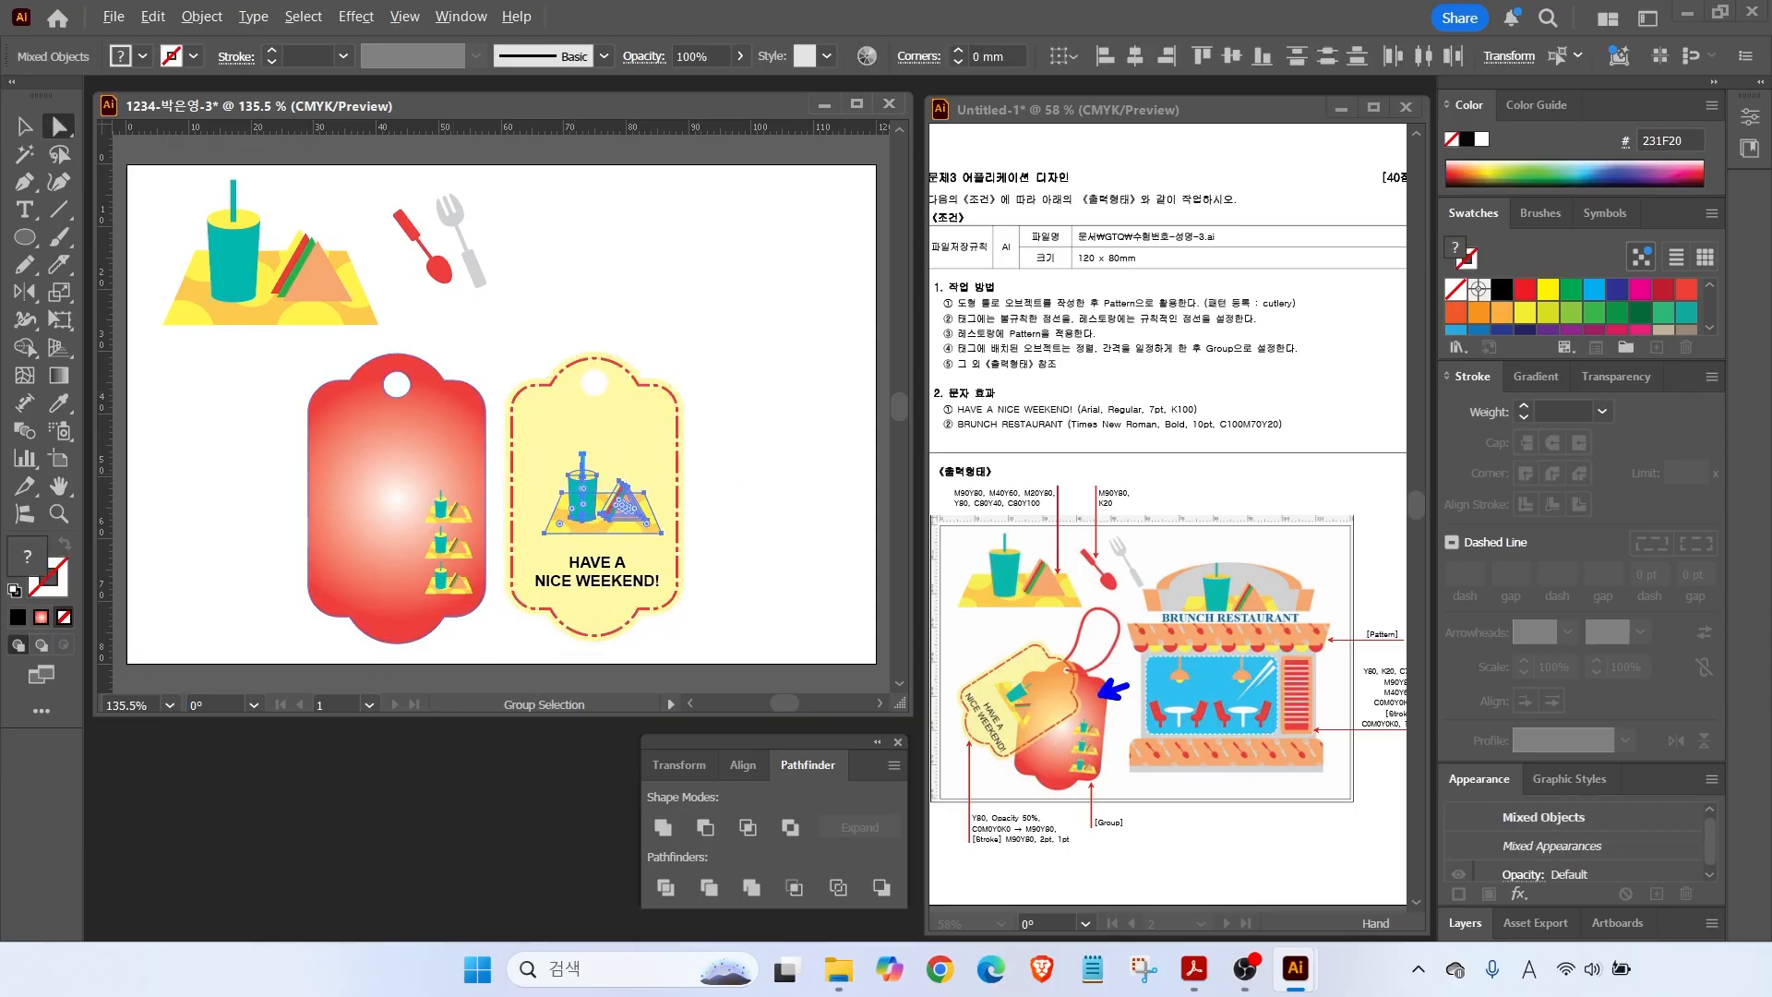
{"action": "left_click_drag", "start_coordinate": [263, 441], "coordinate": [778, 345]}
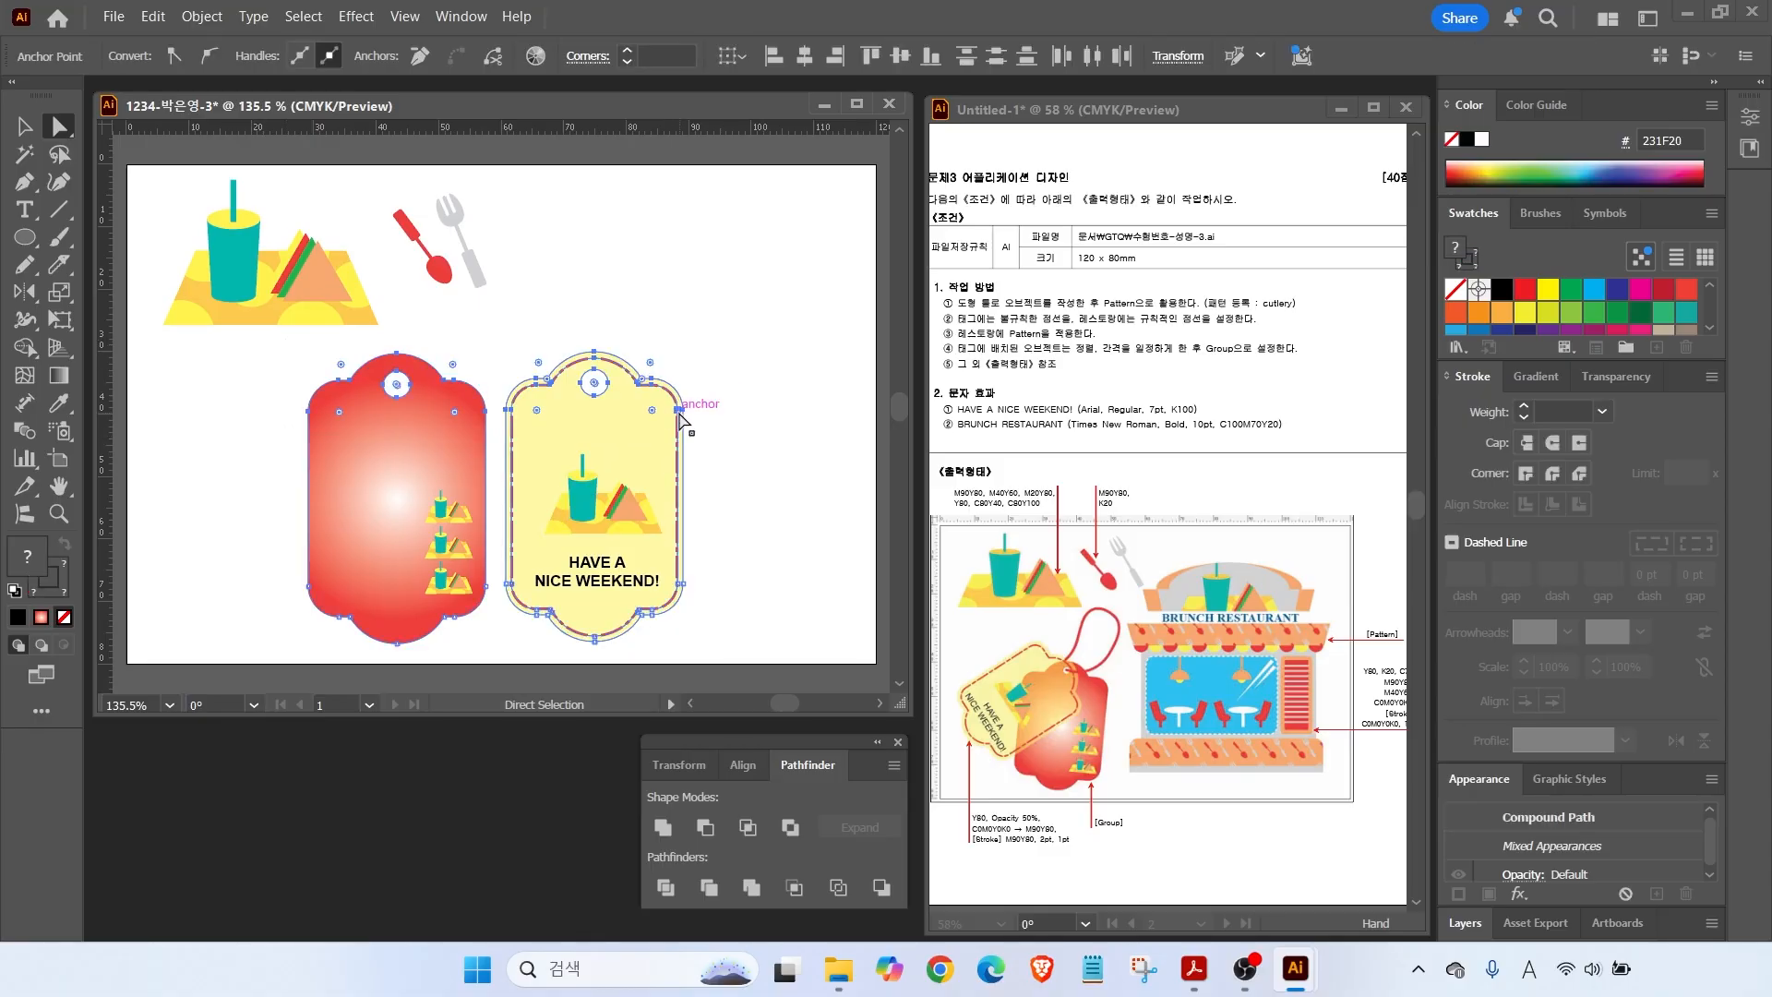
{"action": "left_click_drag", "start_coordinate": [679, 409], "coordinate": [670, 430]}
{"action": "left_click_drag", "start_coordinate": [278, 379], "coordinate": [489, 618]}
{"action": "left_click", "coordinate": [24, 127]}
{"action": "left_click_drag", "start_coordinate": [290, 369], "coordinate": [471, 609]}
{"action": "left_click_drag", "start_coordinate": [492, 372], "coordinate": [712, 648]}
Group the yellow tag, rotate it about 64° and lay it over the red tag.
{"action": "key", "text": "ctrl+g"}
{"action": "left_click_drag", "start_coordinate": [690, 369], "coordinate": [735, 532]}
{"action": "left_click_drag", "start_coordinate": [686, 531], "coordinate": [408, 475]}
{"action": "left_click", "coordinate": [556, 532]}
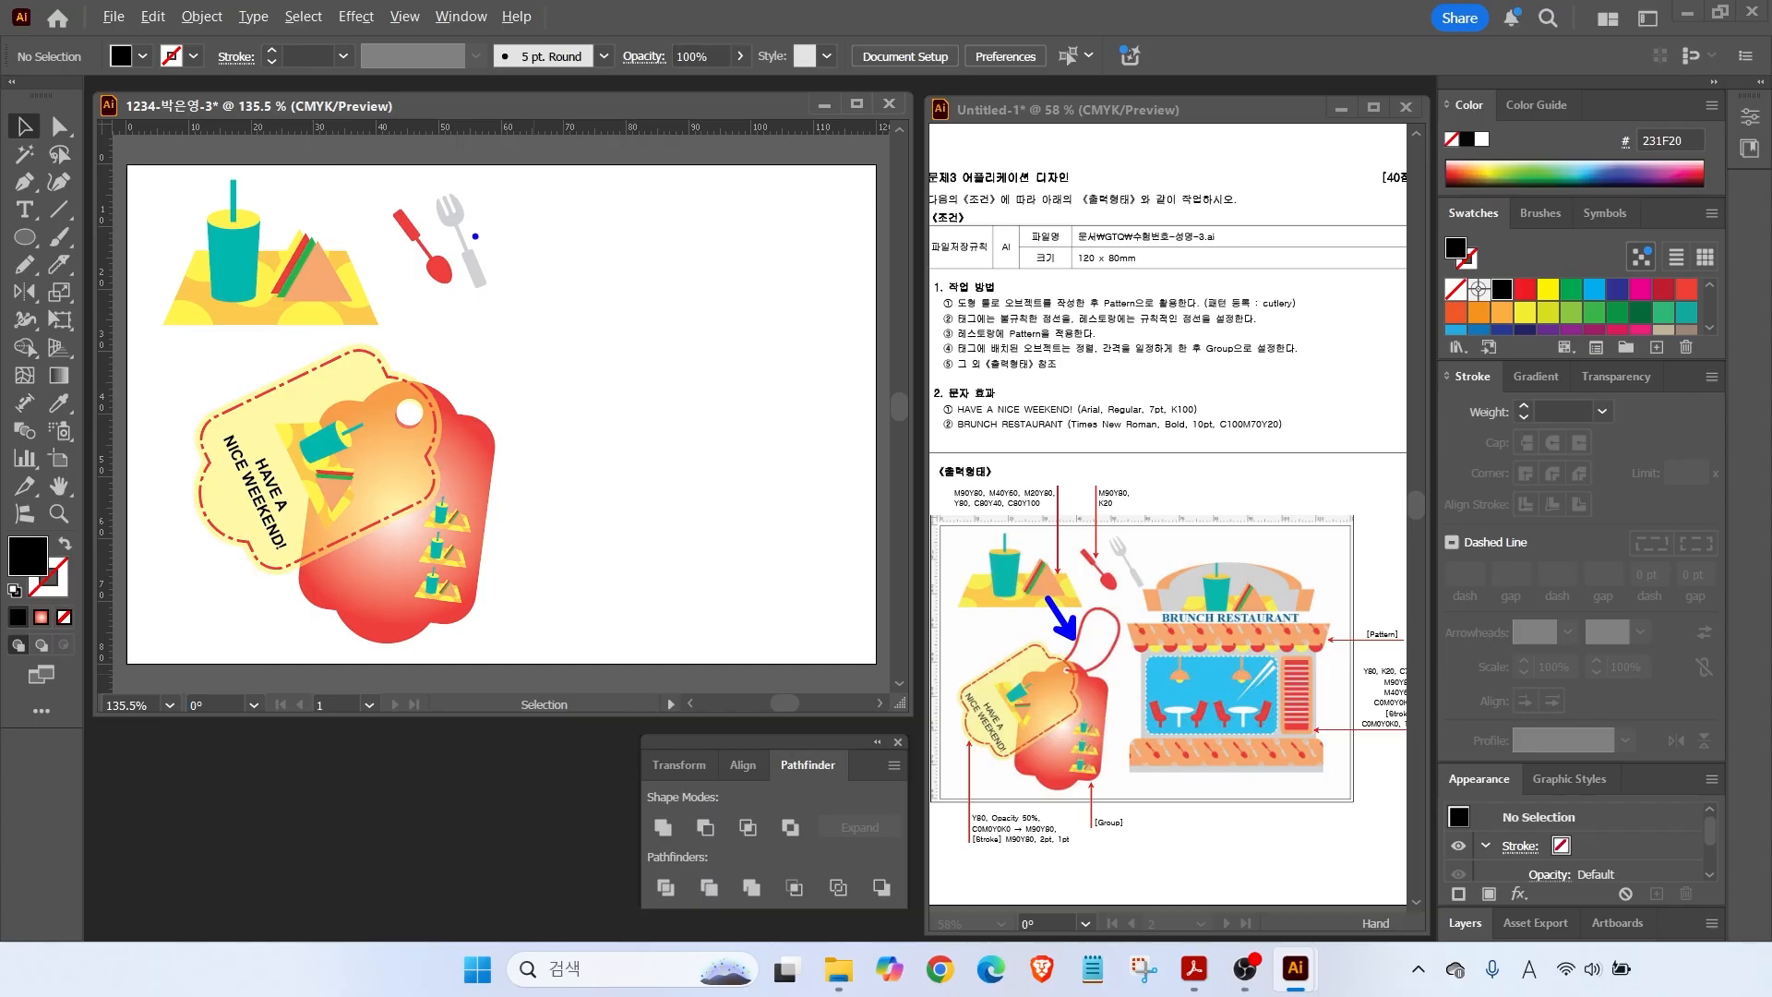
Draw a 2 pt pencil string looping from the tag hole and nudge it left.
{"action": "left_click", "coordinate": [25, 265]}
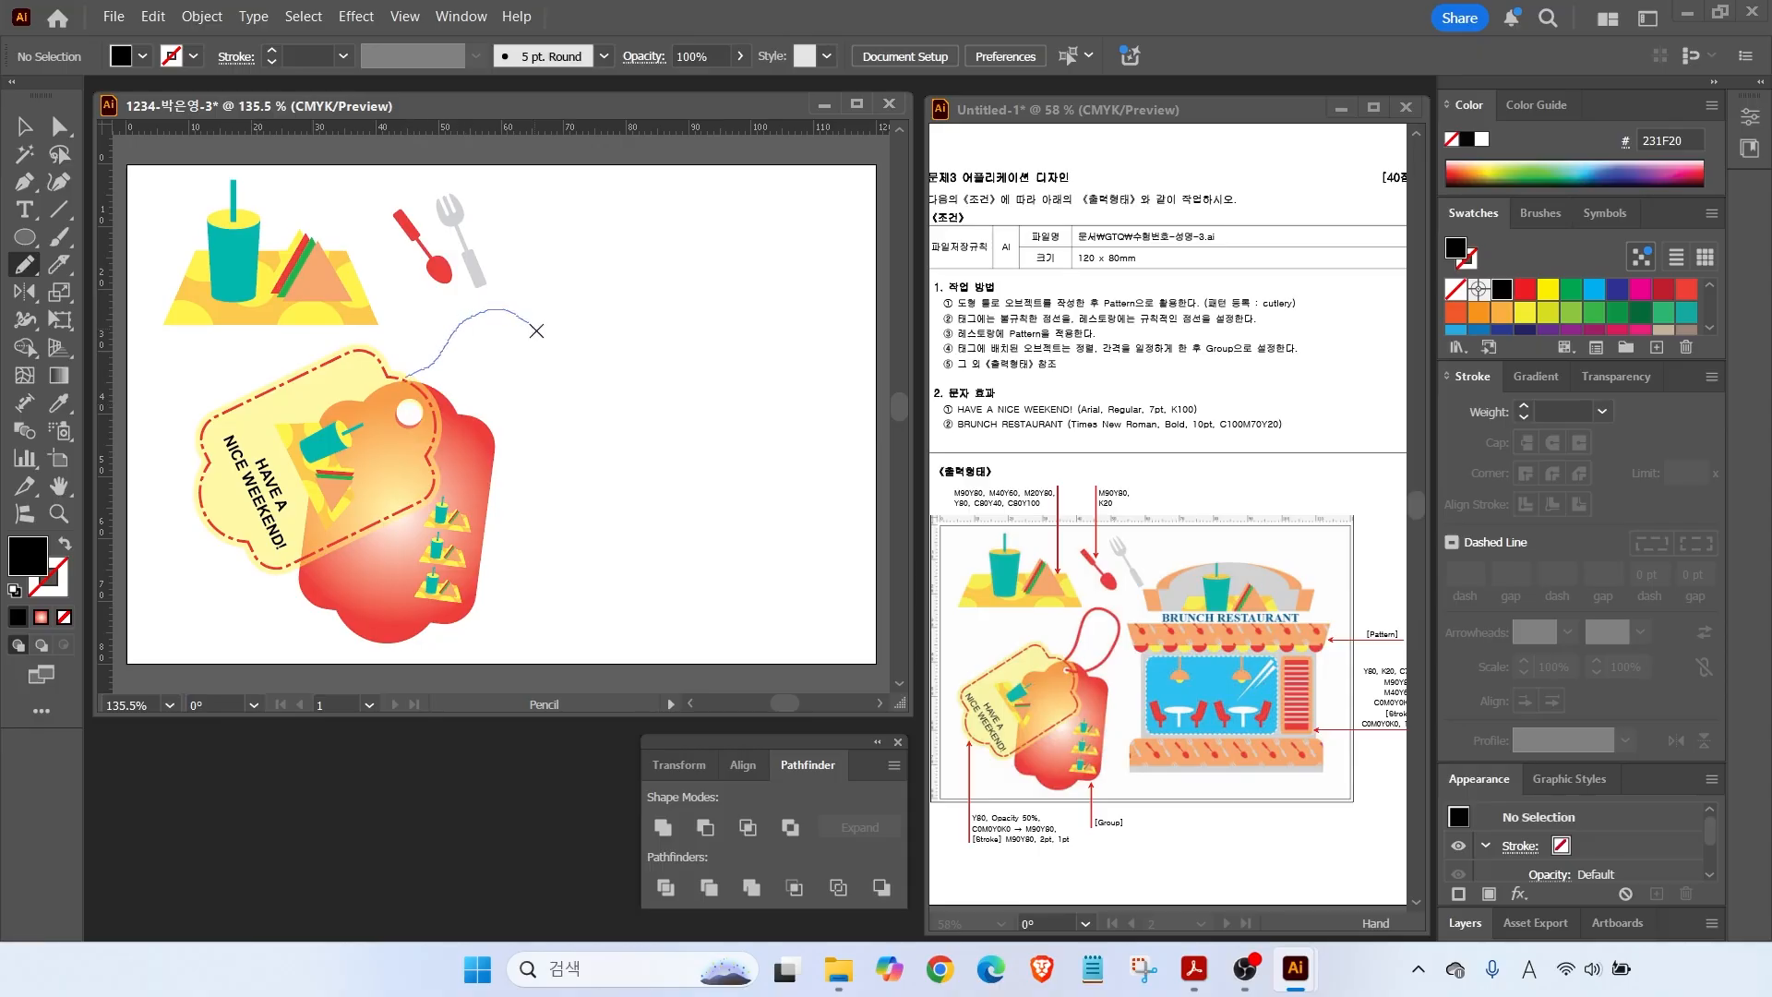
{"action": "left_click_drag", "start_coordinate": [412, 415], "coordinate": [411, 415]}
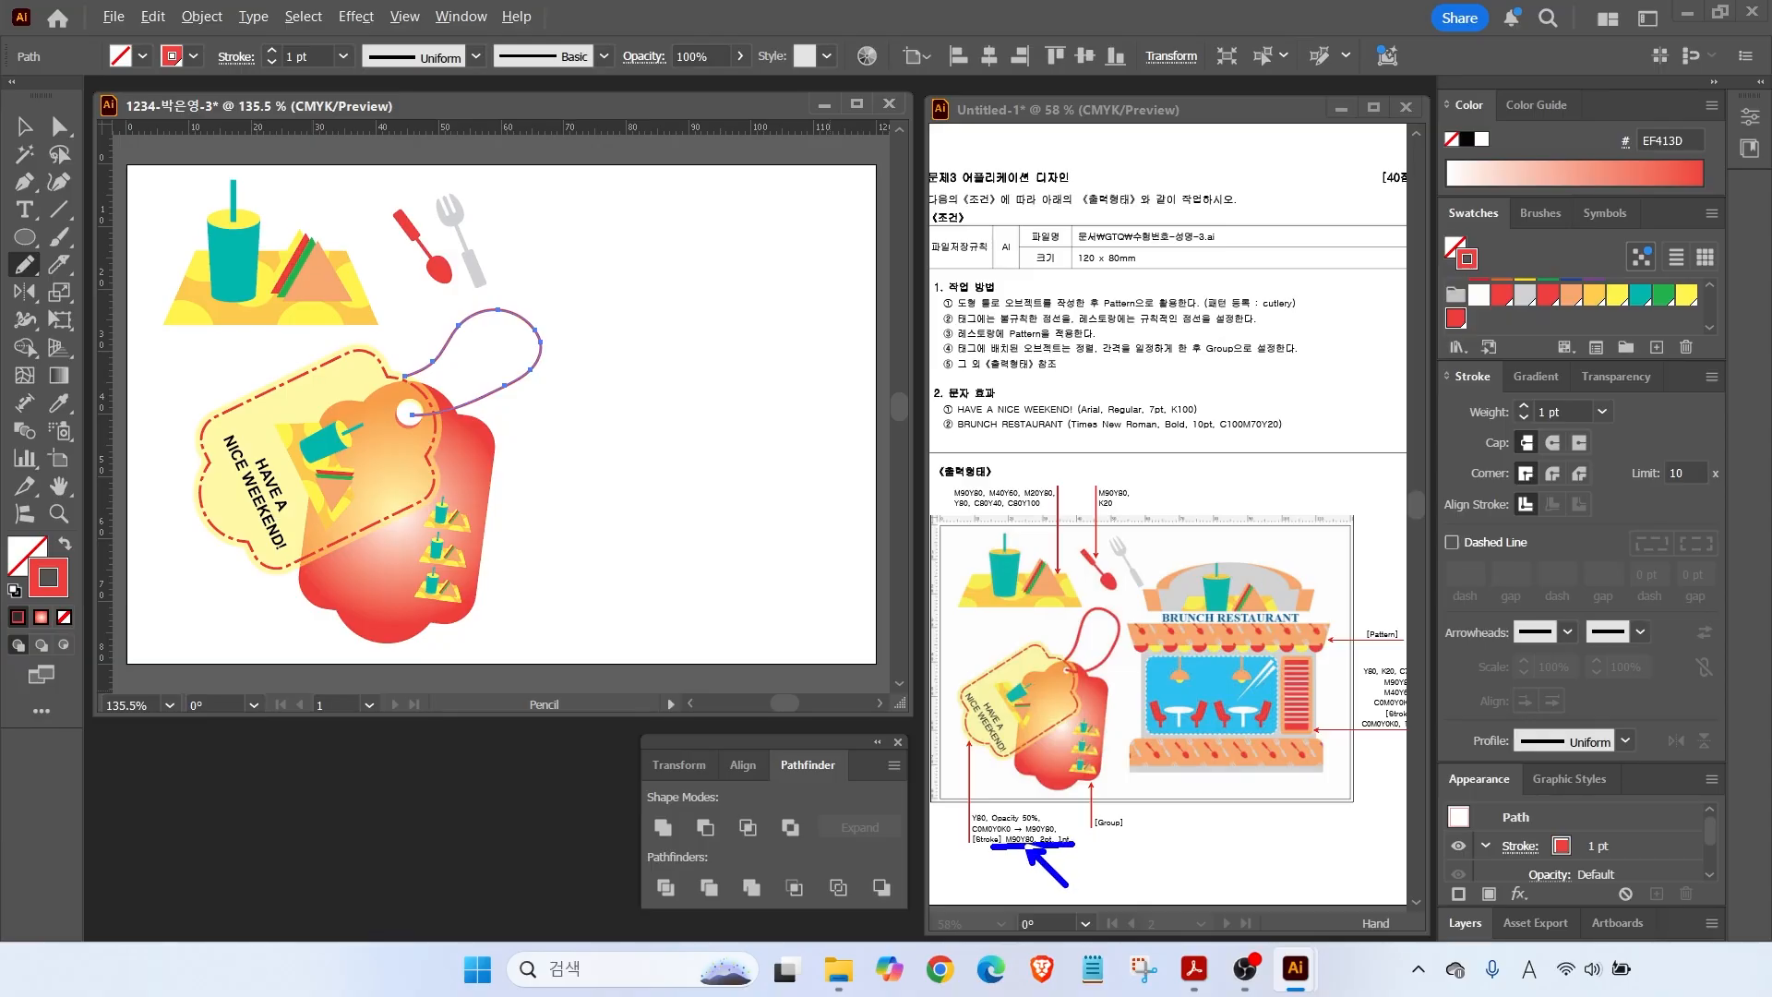
{"action": "left_click", "coordinate": [1524, 406]}
{"action": "left_click", "coordinate": [24, 128]}
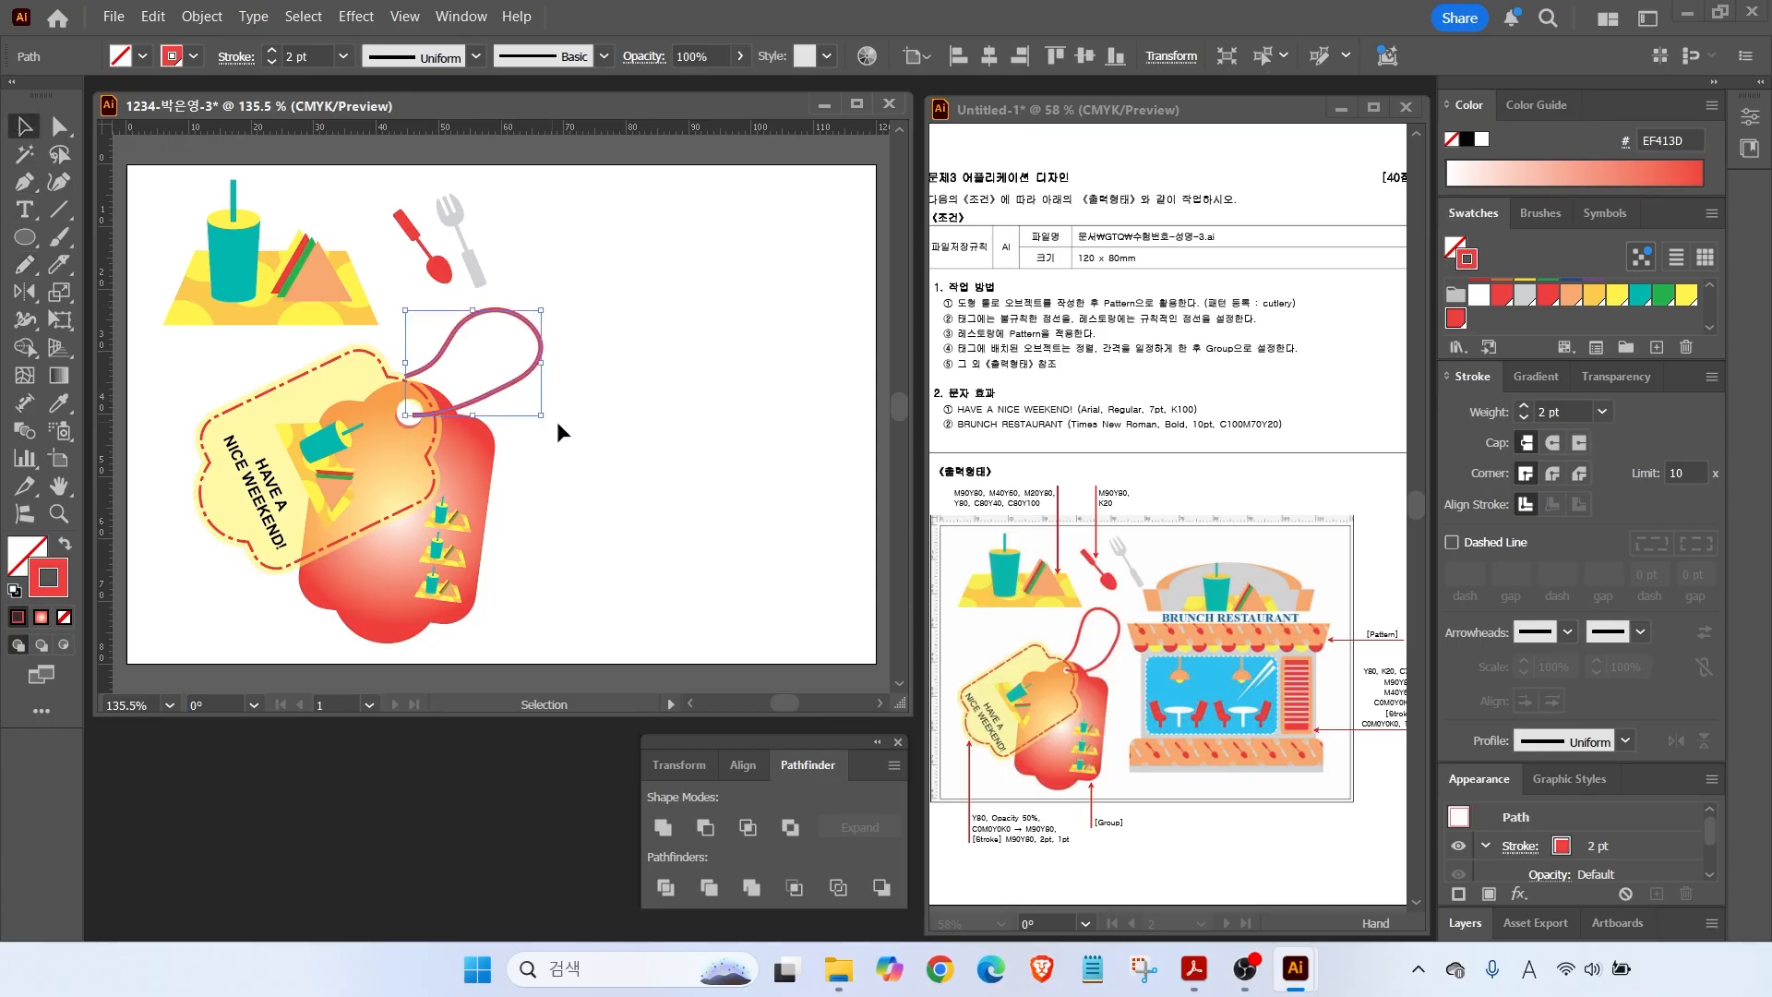
{"action": "left_click", "coordinate": [495, 407]}
{"action": "left_click_drag", "start_coordinate": [487, 395], "coordinate": [479, 395]}
Move the tags and string together down and left, then reset fill and stroke to defaults.
{"action": "left_click_drag", "start_coordinate": [218, 371], "coordinate": [517, 619]}
{"action": "left_click_drag", "start_coordinate": [389, 556], "coordinate": [352, 545]}
{"action": "left_click", "coordinate": [637, 561]}
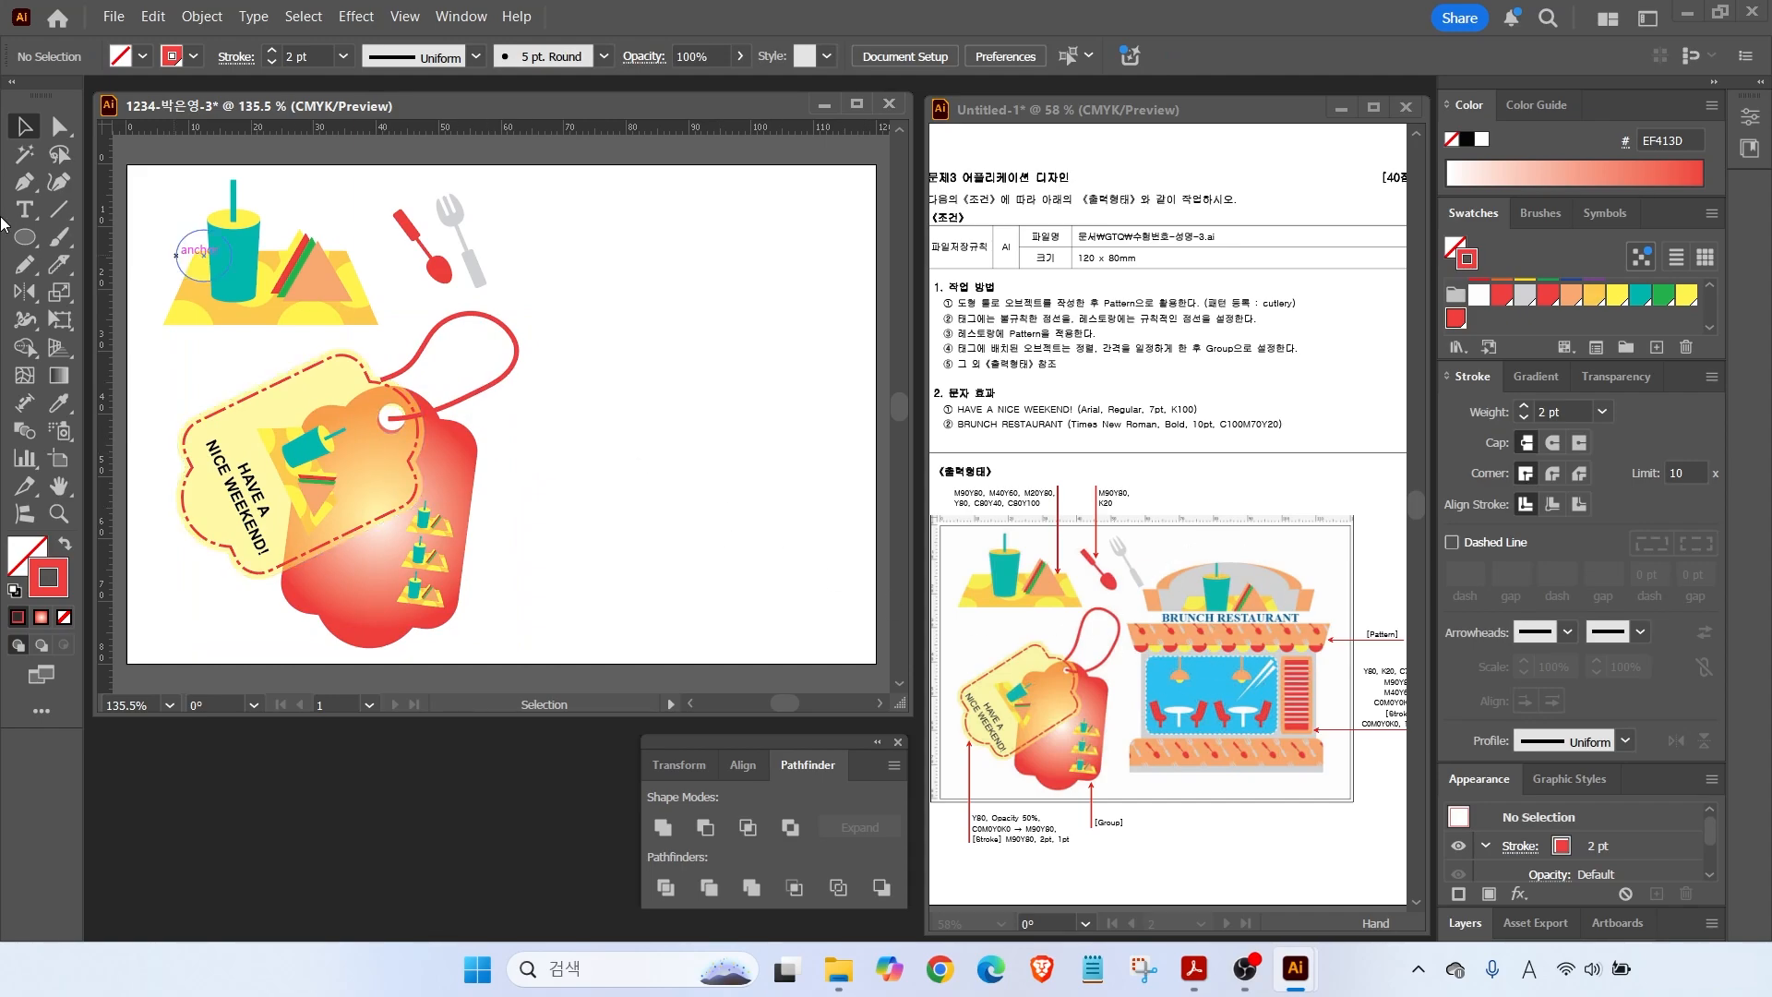
{"action": "left_click", "coordinate": [15, 588]}
Draw a long rectangle right of the tags with no stroke and a red fill.
{"action": "key", "text": "m"}
{"action": "left_click_drag", "start_coordinate": [541, 359], "coordinate": [816, 406]}
{"action": "left_click", "coordinate": [61, 546]}
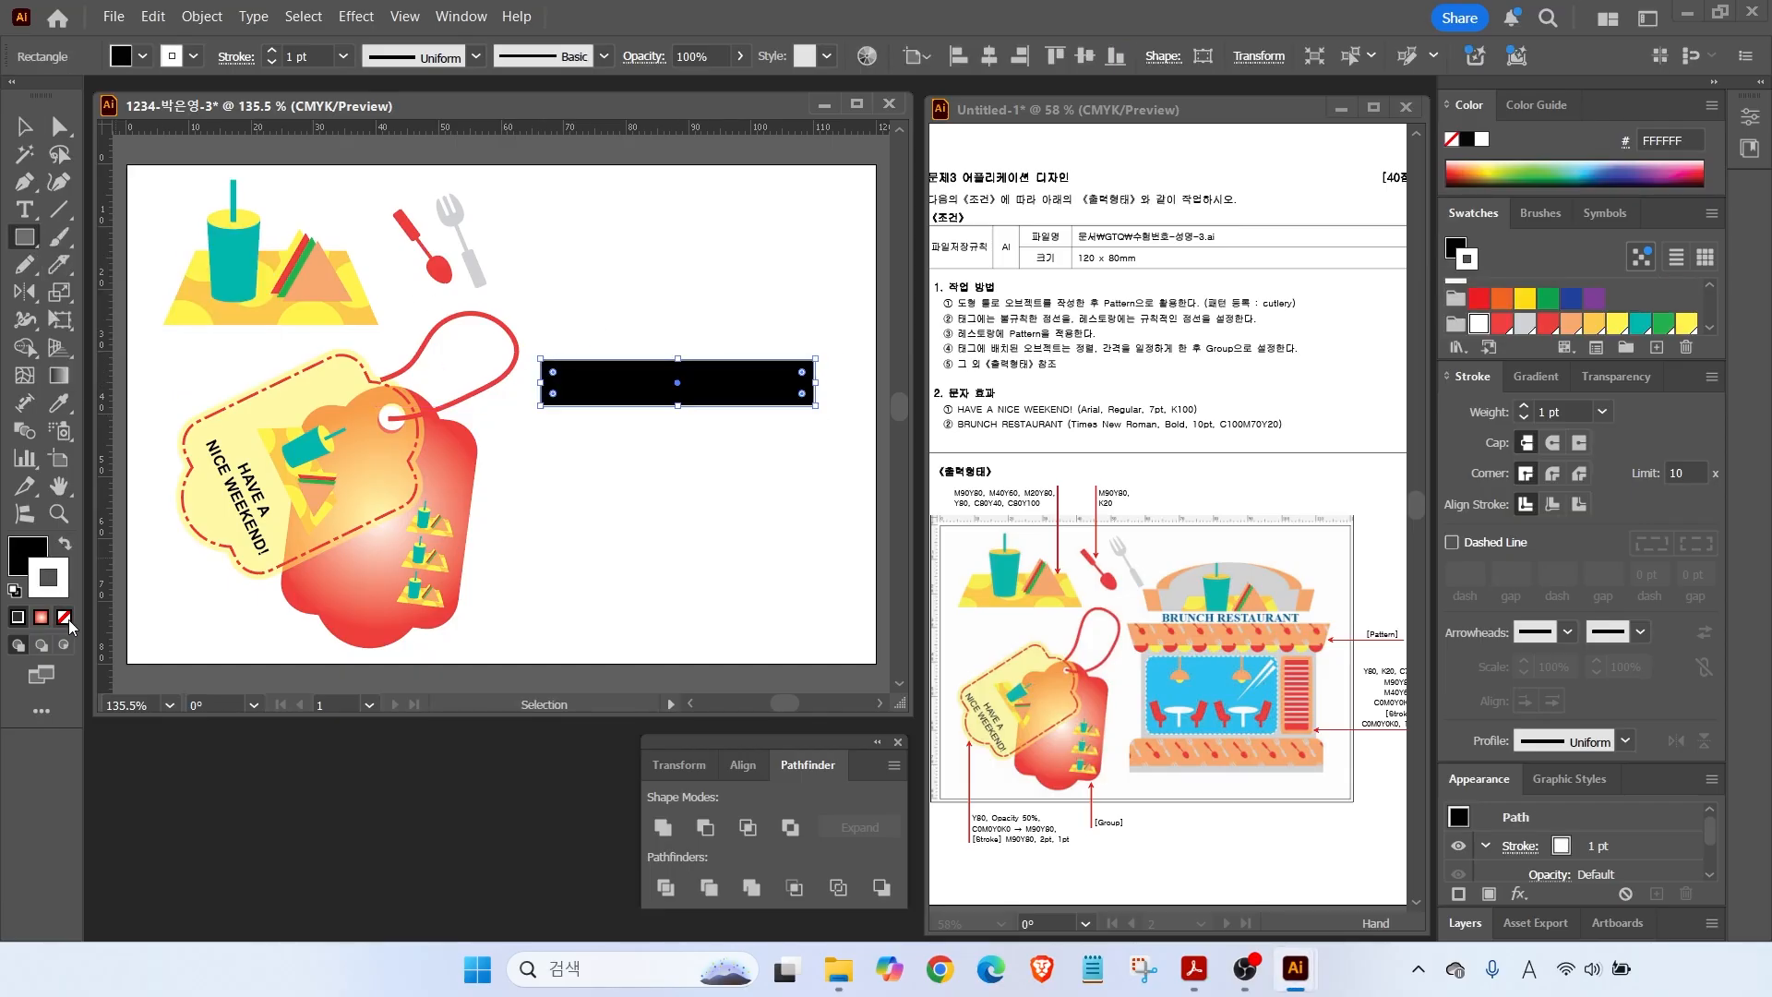
{"action": "left_click", "coordinate": [64, 617]}
{"action": "scroll", "coordinate": [1699, 312], "scroll_direction": "down", "scroll_amount": 3}
{"action": "left_click", "coordinate": [1503, 293]}
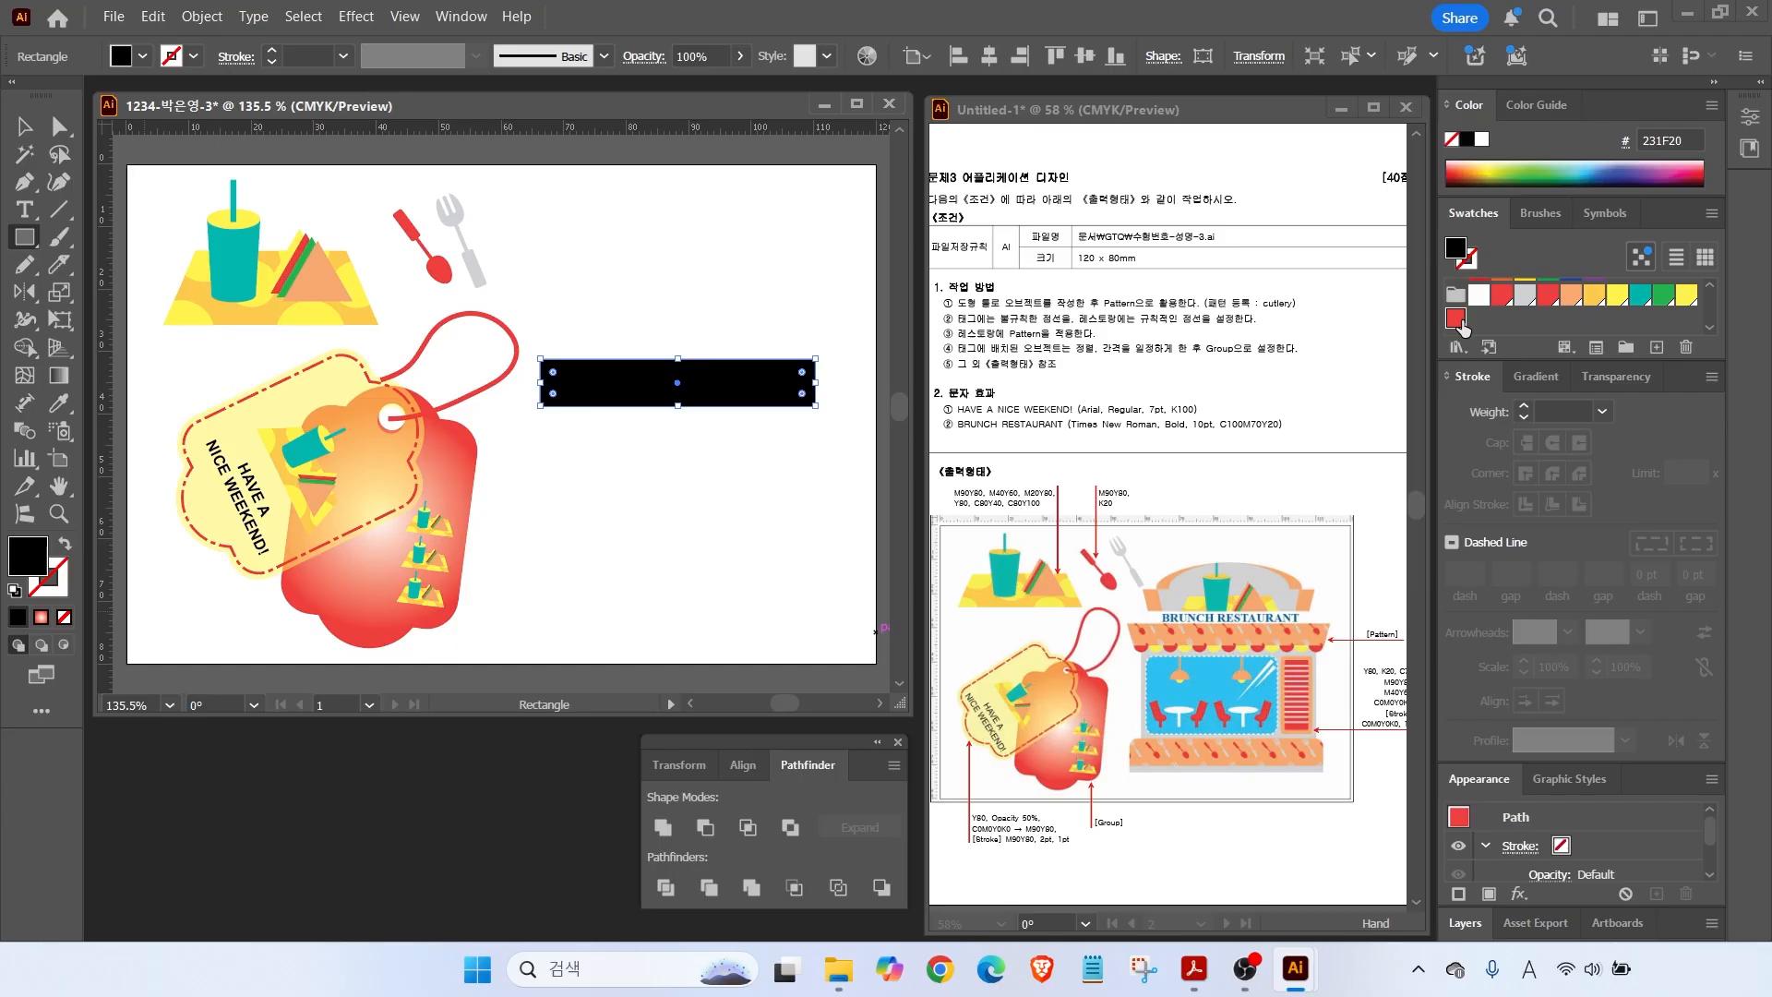
Add a new yellow swatch with magenta 0 and yellow 80.
{"action": "left_click", "coordinate": [1657, 348]}
{"action": "double_click", "coordinate": [1470, 541]}
{"action": "type", "text": "0"}
{"action": "key", "text": "Tab"}
{"action": "type", "text": "80"}
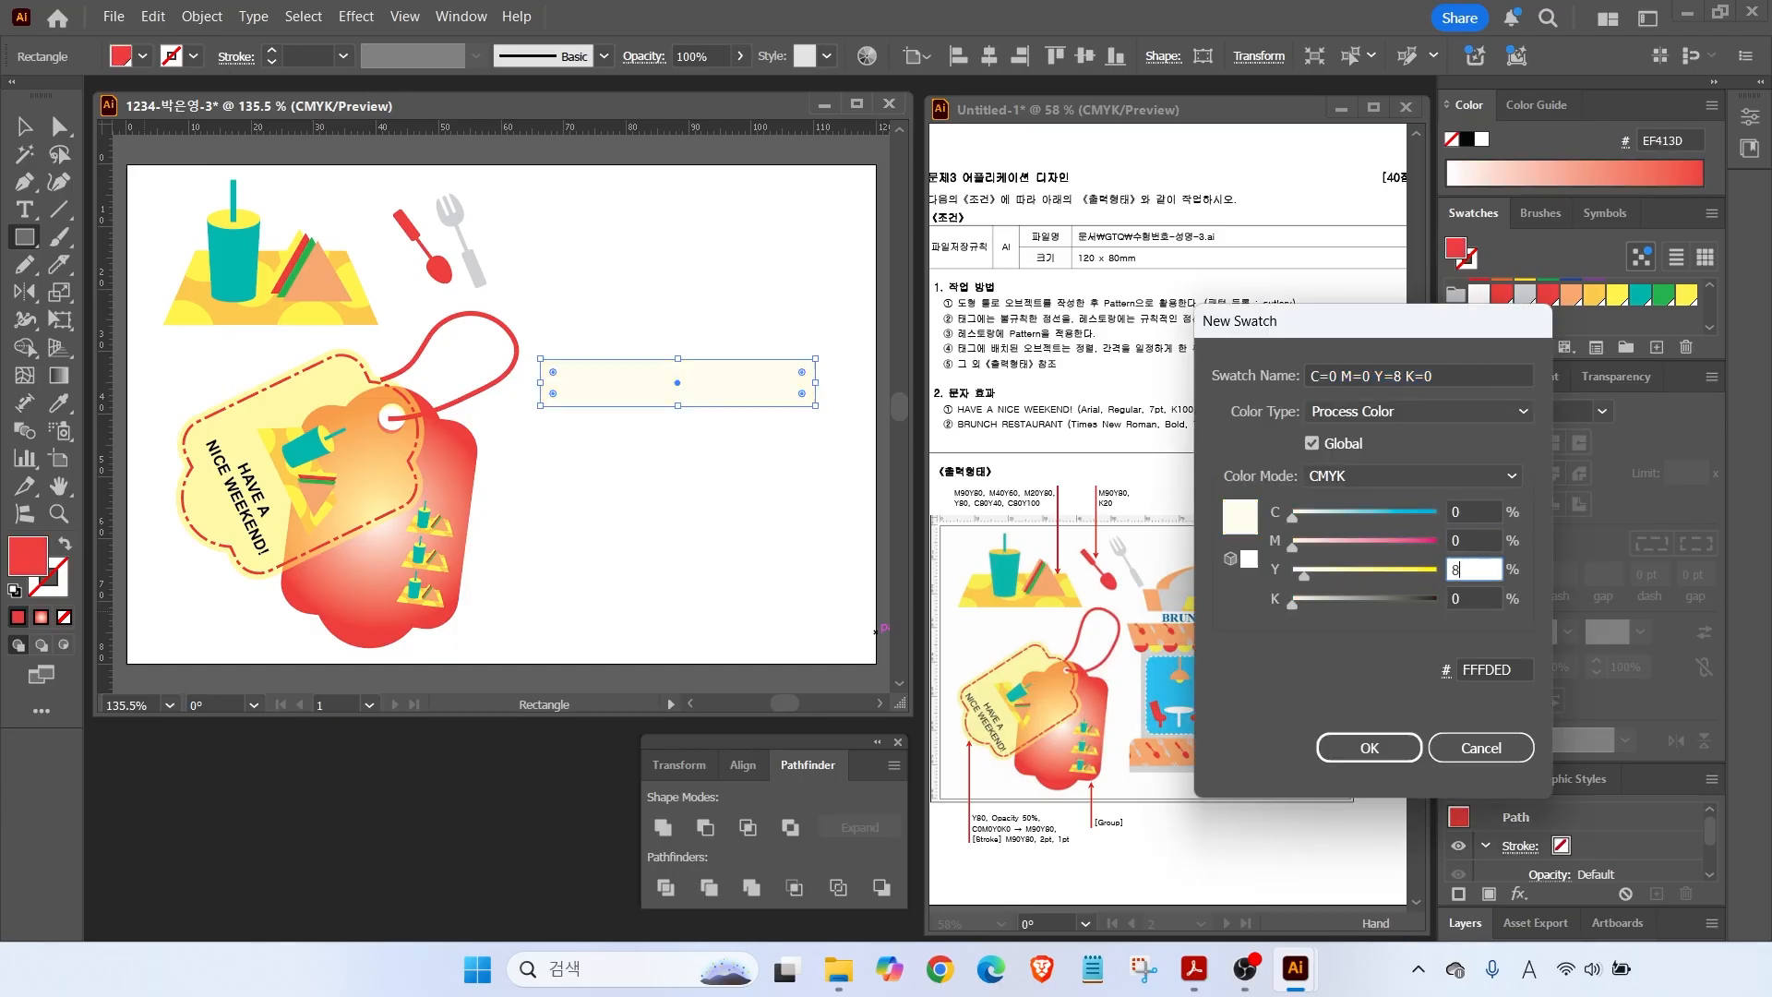
{"action": "key", "text": "Return"}
Add another new swatch with a colour value of 0 and black 20.
{"action": "left_click", "coordinate": [1657, 347]}
{"action": "double_click", "coordinate": [1470, 513]}
{"action": "key", "text": "Tab"}
{"action": "key", "text": "Tab"}
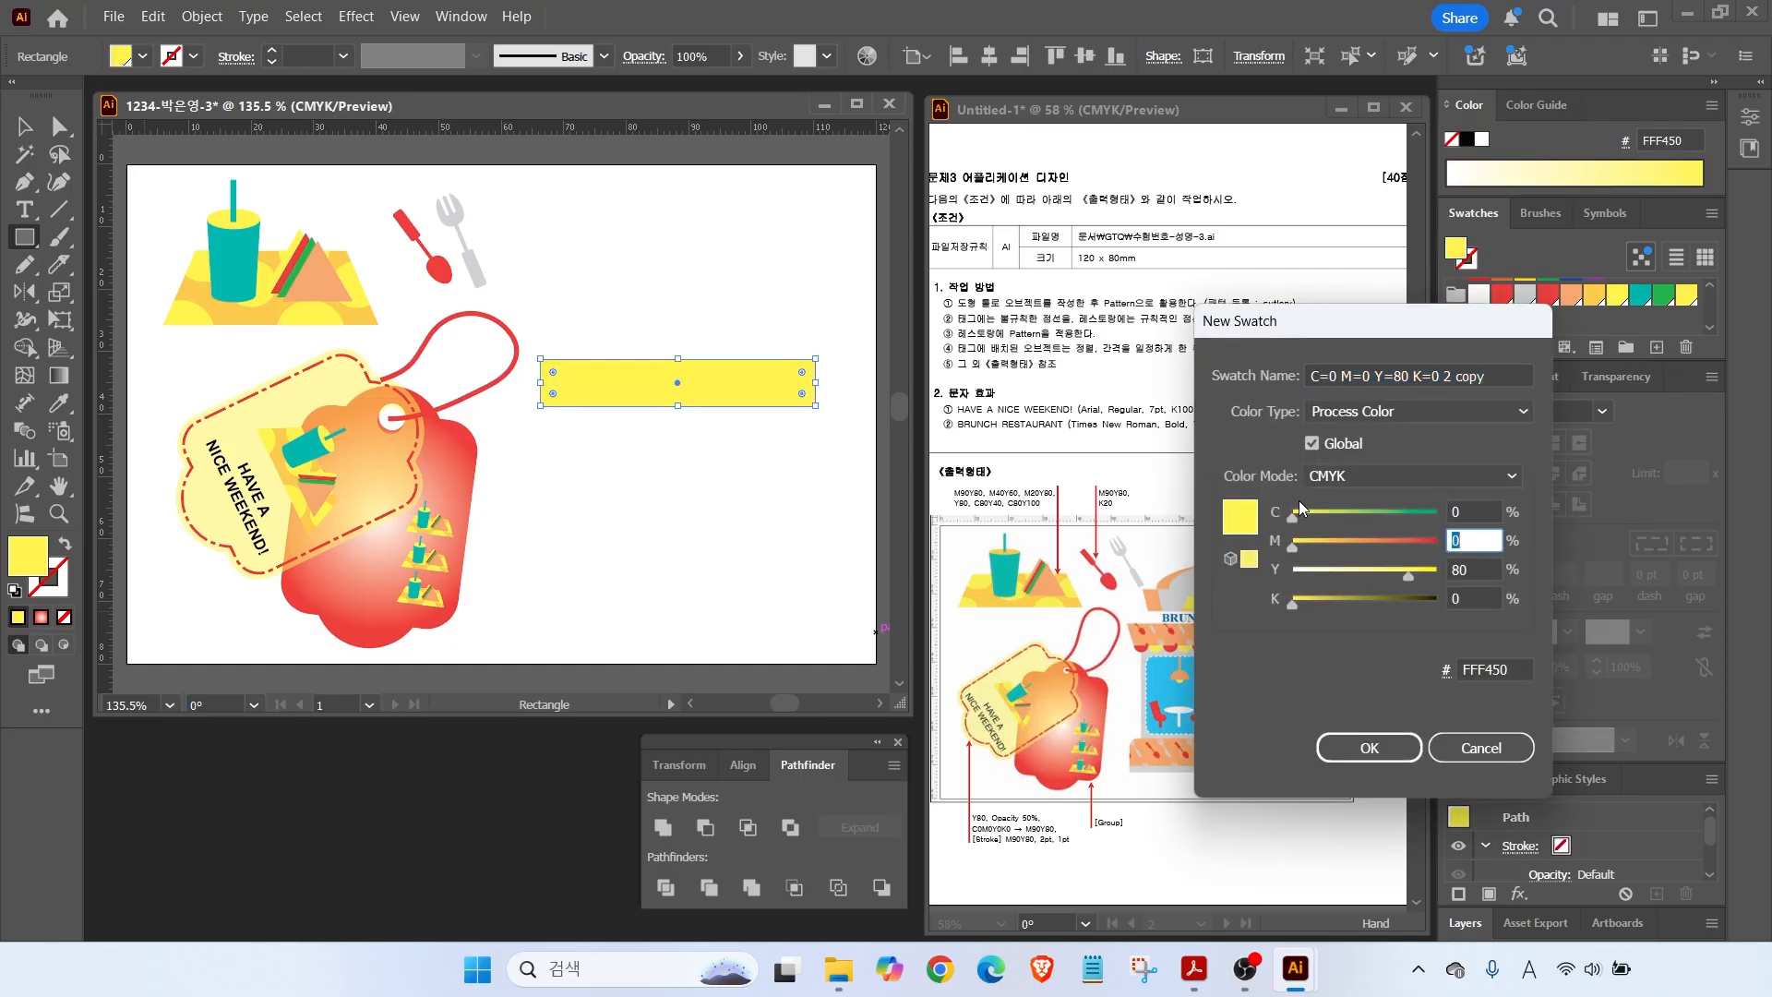
{"action": "type", "text": "0"}
{"action": "key", "text": "Tab"}
{"action": "type", "text": "20"}
{"action": "key", "text": "Return"}
Add a new blue swatch with cyan 70 and the next value 0.
{"action": "left_click", "coordinate": [1657, 347]}
{"action": "double_click", "coordinate": [1470, 513]}
{"action": "type", "text": "70"}
{"action": "key", "text": "Tab"}
{"action": "key", "text": "Tab"}
{"action": "key", "text": "Tab"}
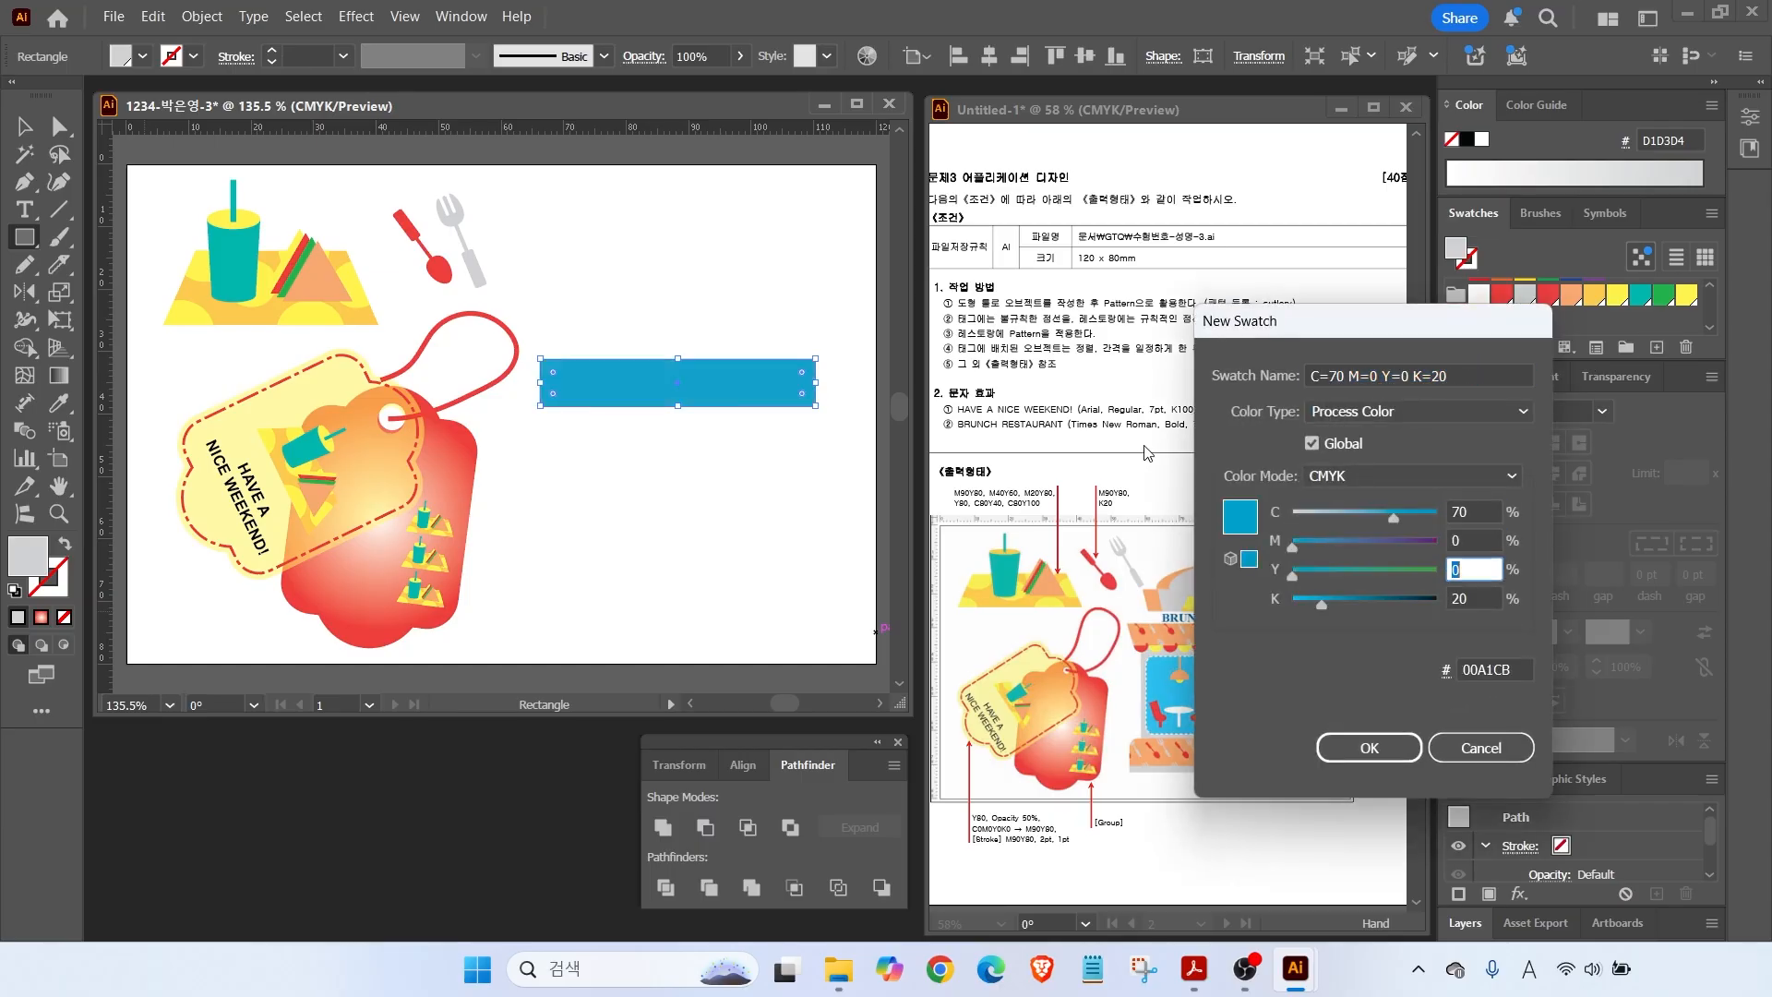
{"action": "type", "text": "0"}
{"action": "key", "text": "Return"}
Add a new pink swatch with cyan 0 and magenta 90/80.
{"action": "left_click", "coordinate": [1657, 347]}
{"action": "double_click", "coordinate": [1469, 513]}
{"action": "type", "text": "0"}
{"action": "key", "text": "Tab"}
{"action": "type", "text": "90"}
{"action": "key", "text": "Tab"}
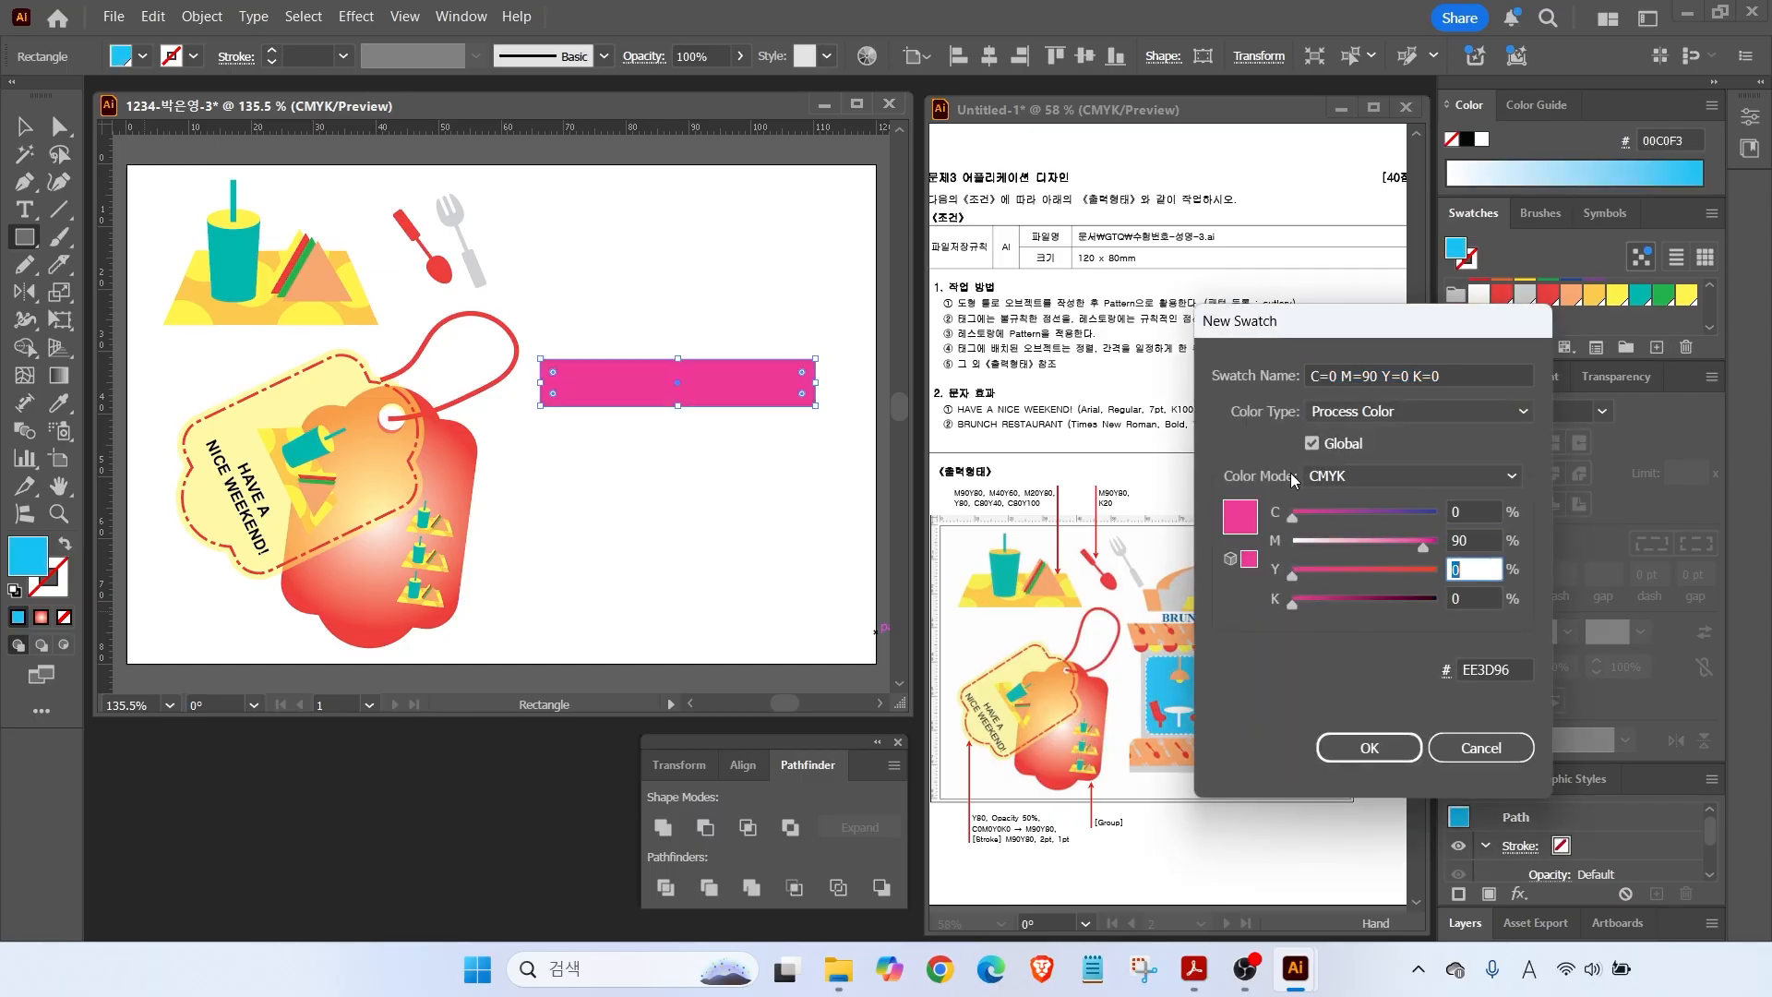
{"action": "type", "text": "80"}
{"action": "key", "text": "Tab"}
{"action": "key", "text": "Return"}
Add a new orange swatch C0 M40 Y60 K0.
{"action": "left_click", "coordinate": [1656, 347]}
{"action": "double_click", "coordinate": [1469, 540]}
{"action": "type", "text": "40"}
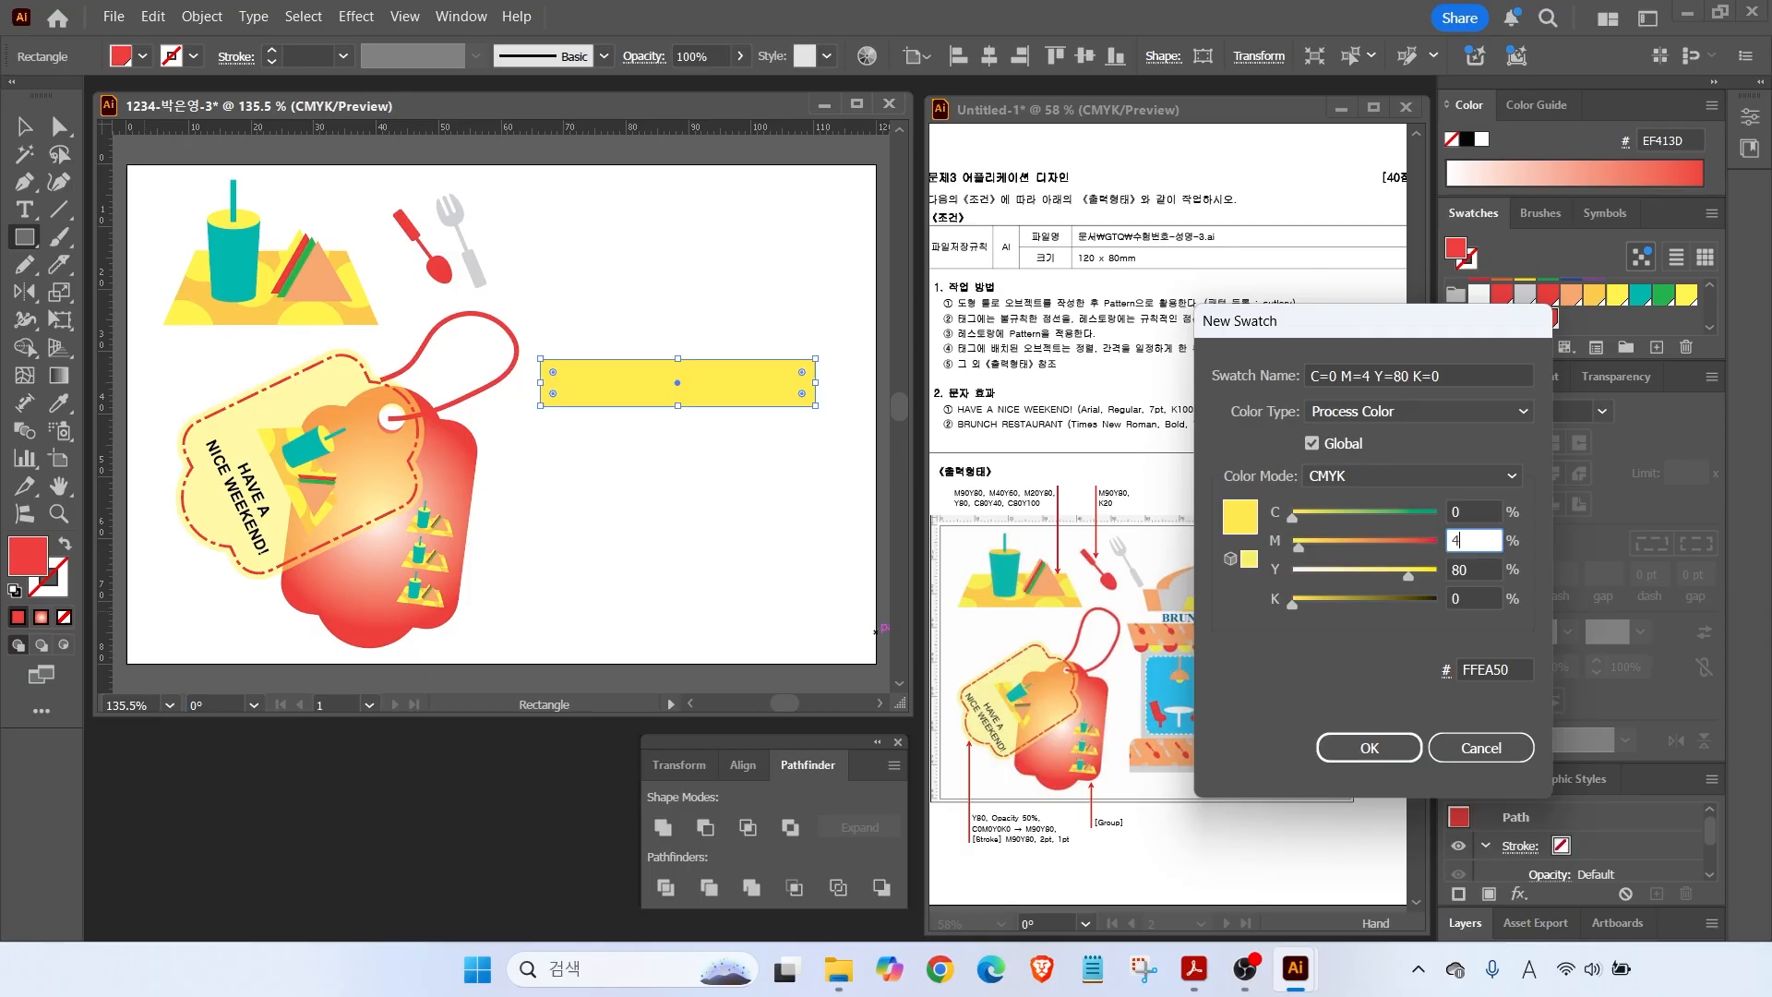
{"action": "key", "text": "Tab"}
{"action": "type", "text": "60"}
{"action": "key", "text": "Return"}
Add a white swatch, then fill the rectangle with the orange swatch.
{"action": "left_click", "coordinate": [1658, 349]}
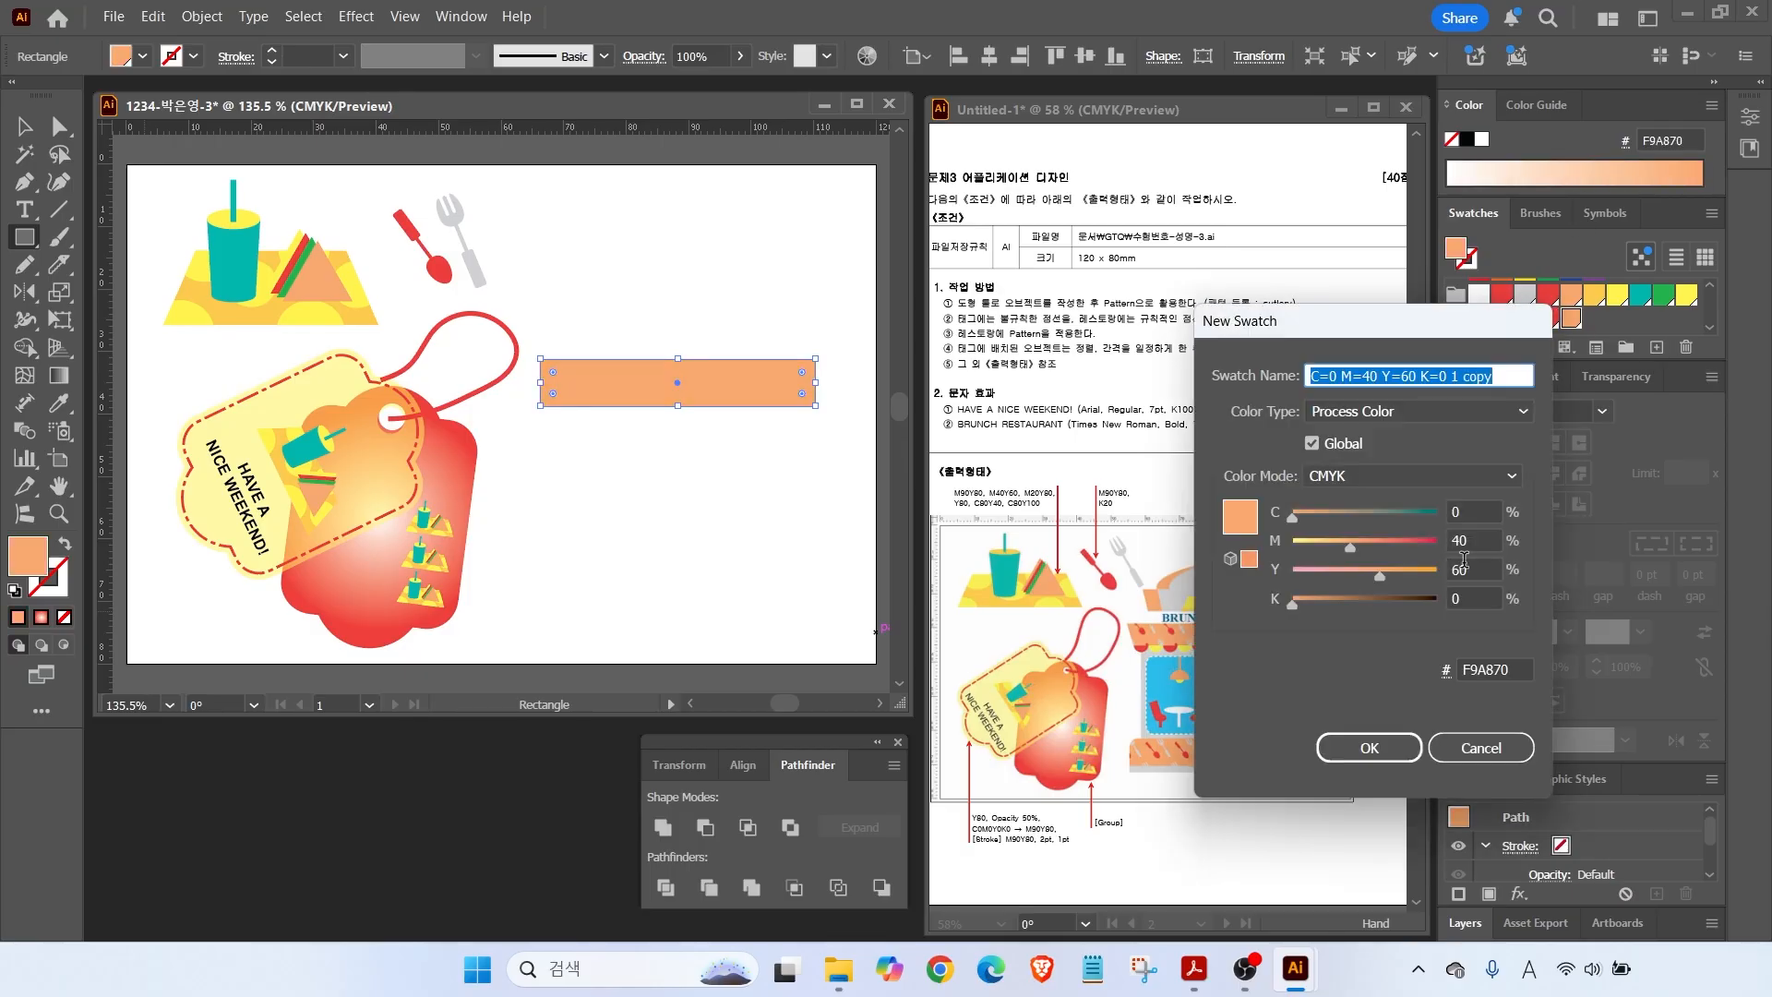
{"action": "double_click", "coordinate": [1475, 542]}
{"action": "type", "text": "0"}
{"action": "key", "text": "Tab"}
{"action": "type", "text": "0"}
{"action": "key", "text": "Tab"}
{"action": "key", "text": "Return"}
{"action": "left_click", "coordinate": [1571, 318]}
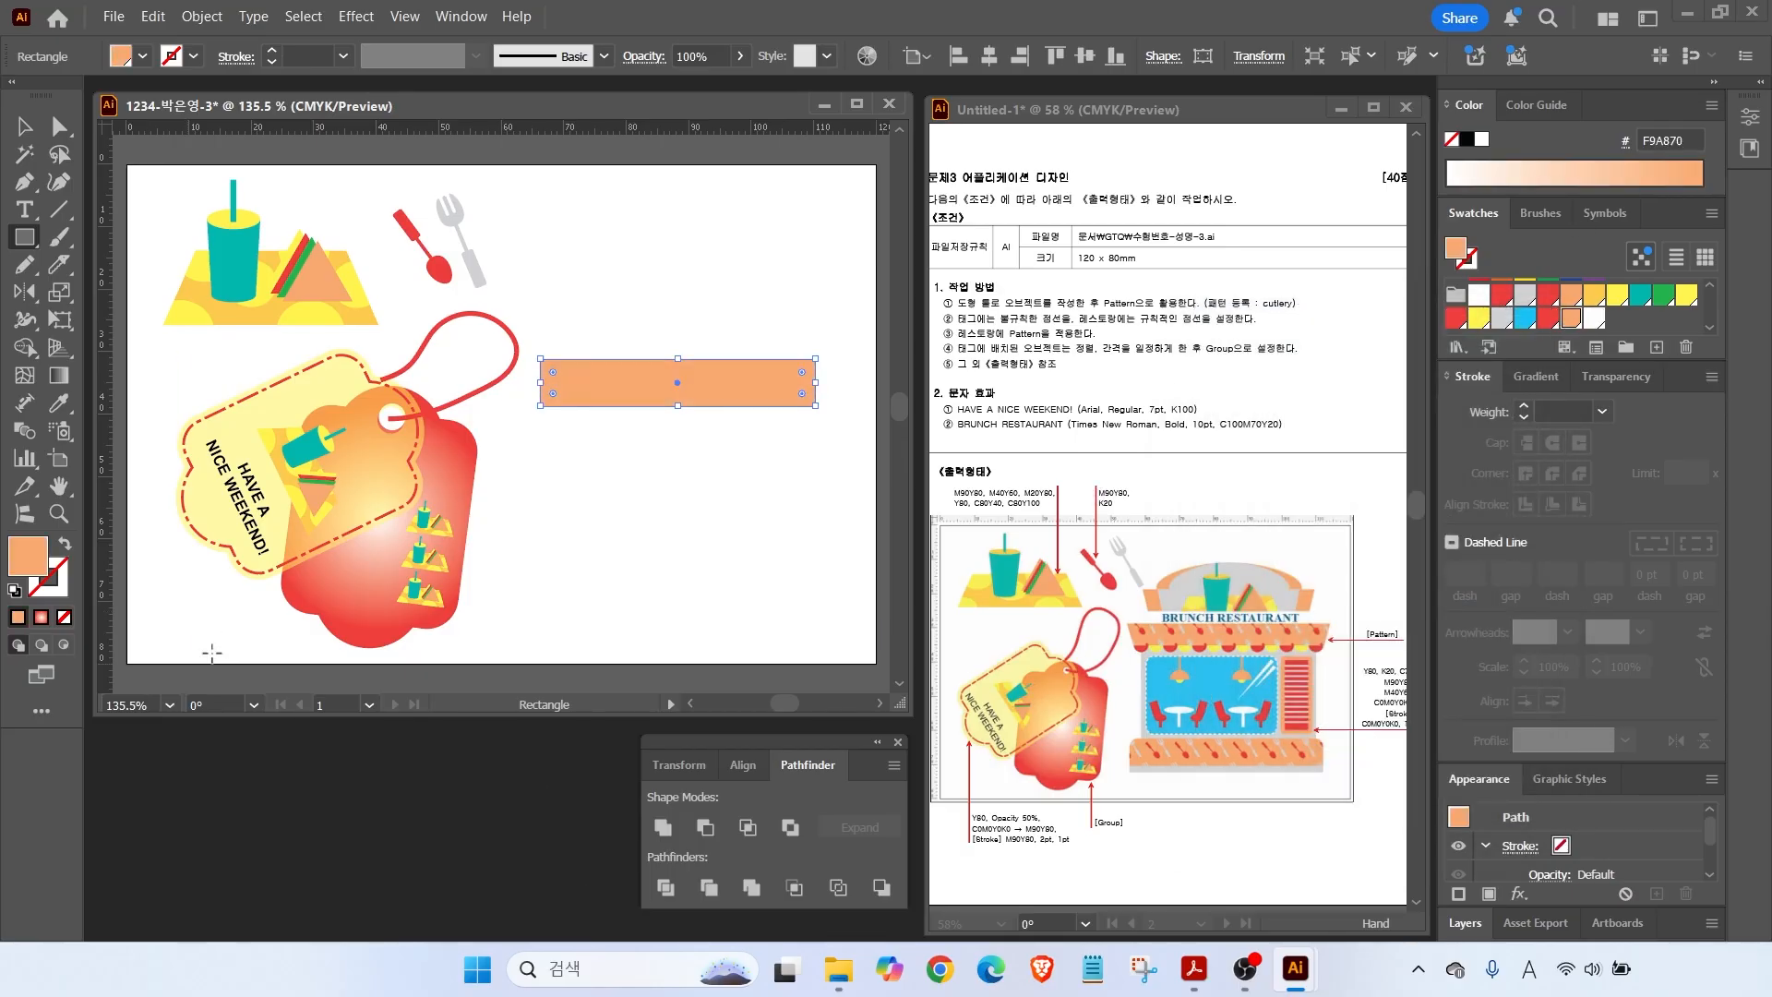
Scale the rectangle's bottom anchors to 90% to make a trapezoid.
{"action": "left_click", "coordinate": [59, 128]}
{"action": "left_click_drag", "start_coordinate": [515, 424], "coordinate": [838, 398]}
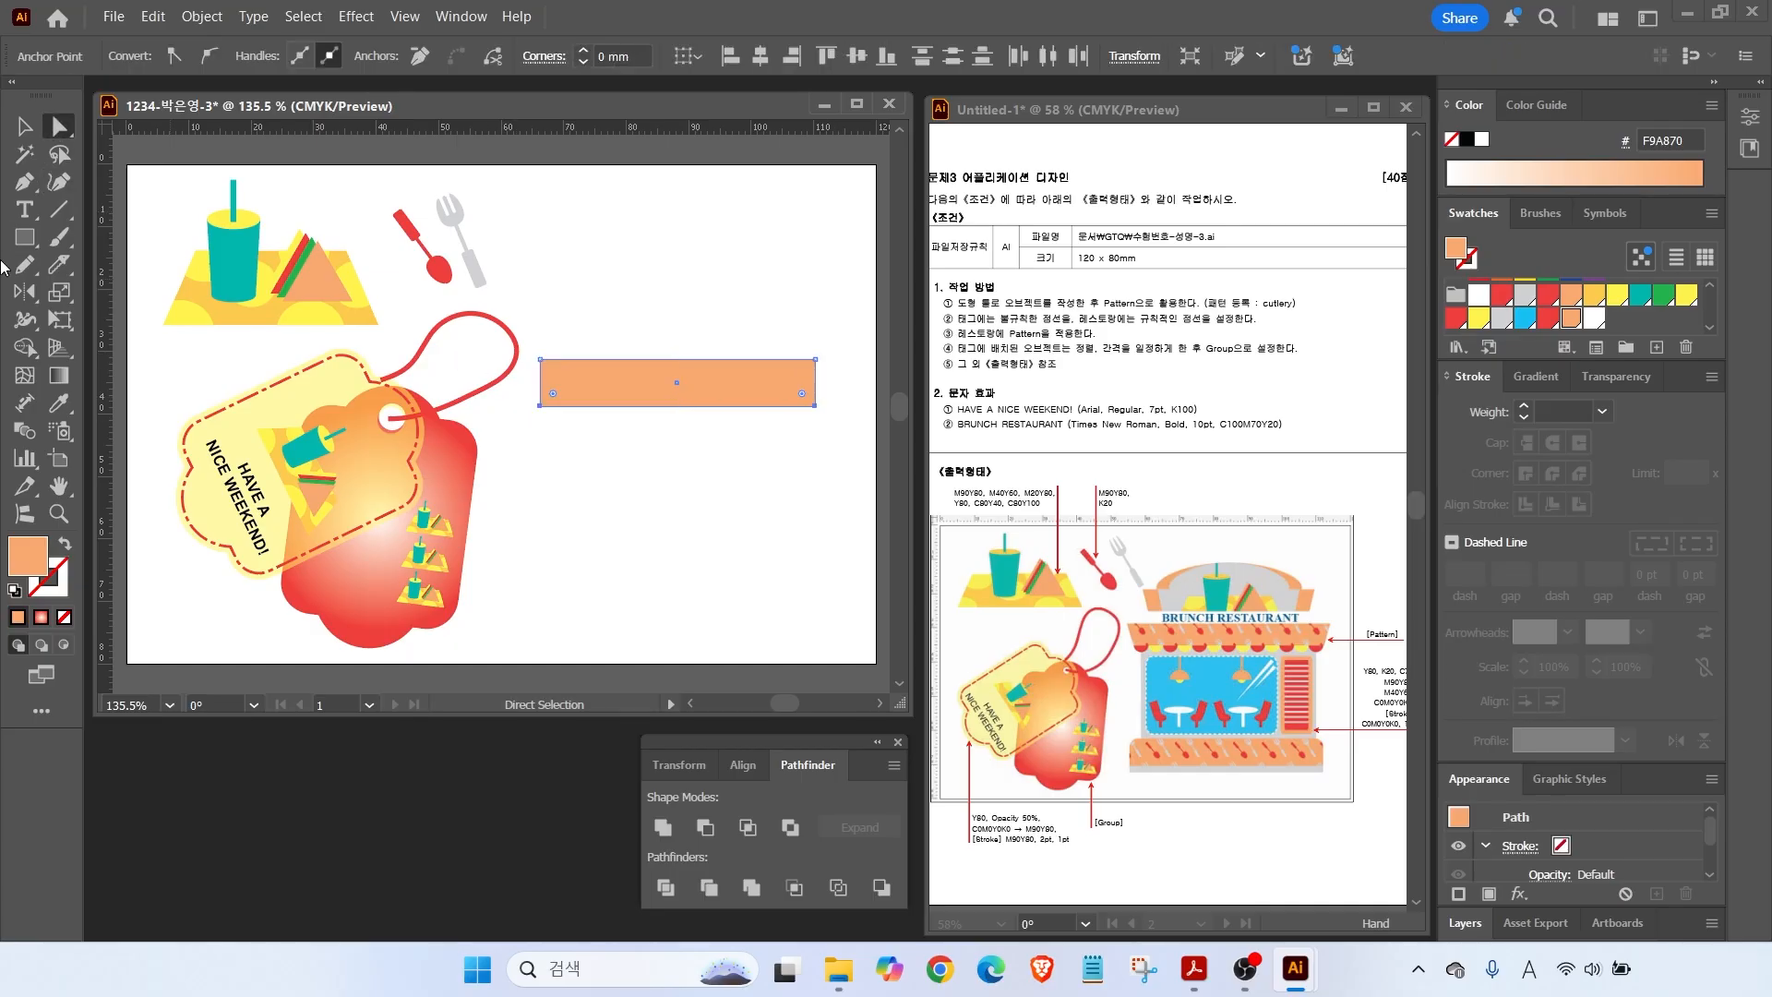
{"action": "double_click", "coordinate": [60, 292]}
{"action": "key", "text": "Tab"}
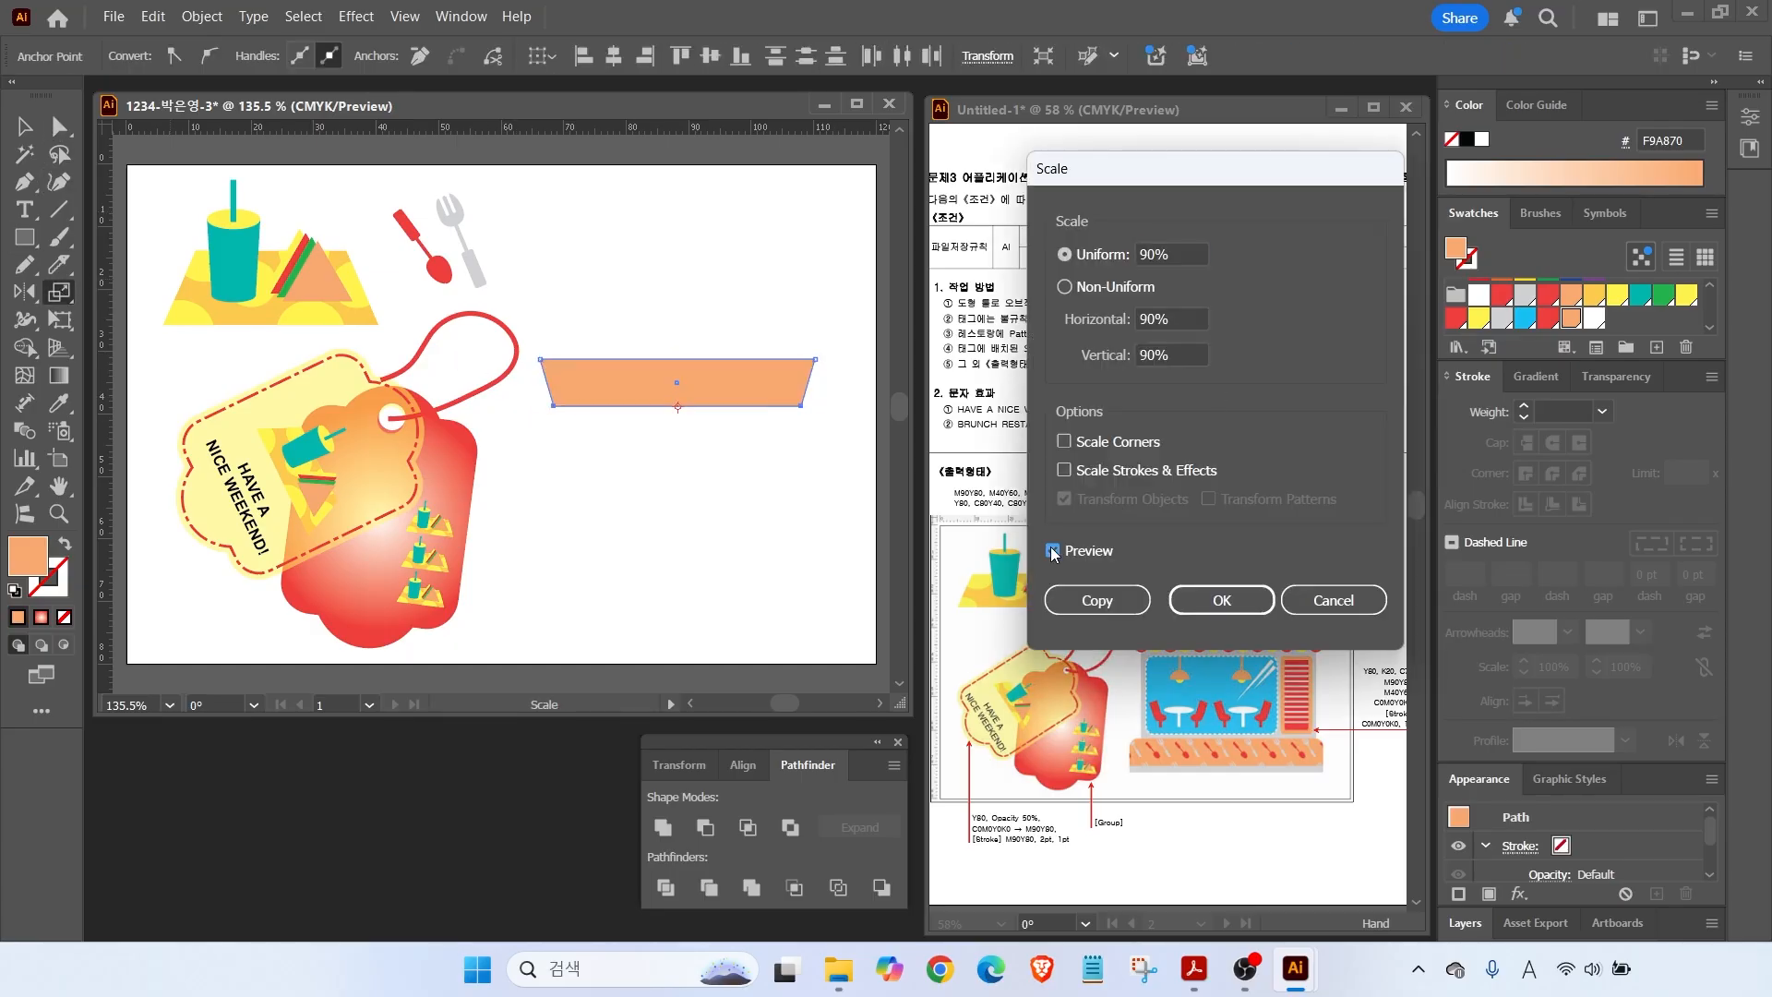
{"action": "left_click", "coordinate": [1222, 600]}
Widen the orange awning to the right and nudge it into place.
{"action": "left_click", "coordinate": [22, 127]}
{"action": "left_click_drag", "start_coordinate": [816, 383], "coordinate": [772, 376]}
{"action": "scroll", "coordinate": [650, 434], "scroll_direction": "up", "scroll_amount": 2}
{"action": "left_click_drag", "start_coordinate": [650, 430], "coordinate": [455, 442]}
Draw a small red circle at the awning's lower-left corner.
{"action": "left_click_drag", "start_coordinate": [22, 241], "coordinate": [102, 292]}
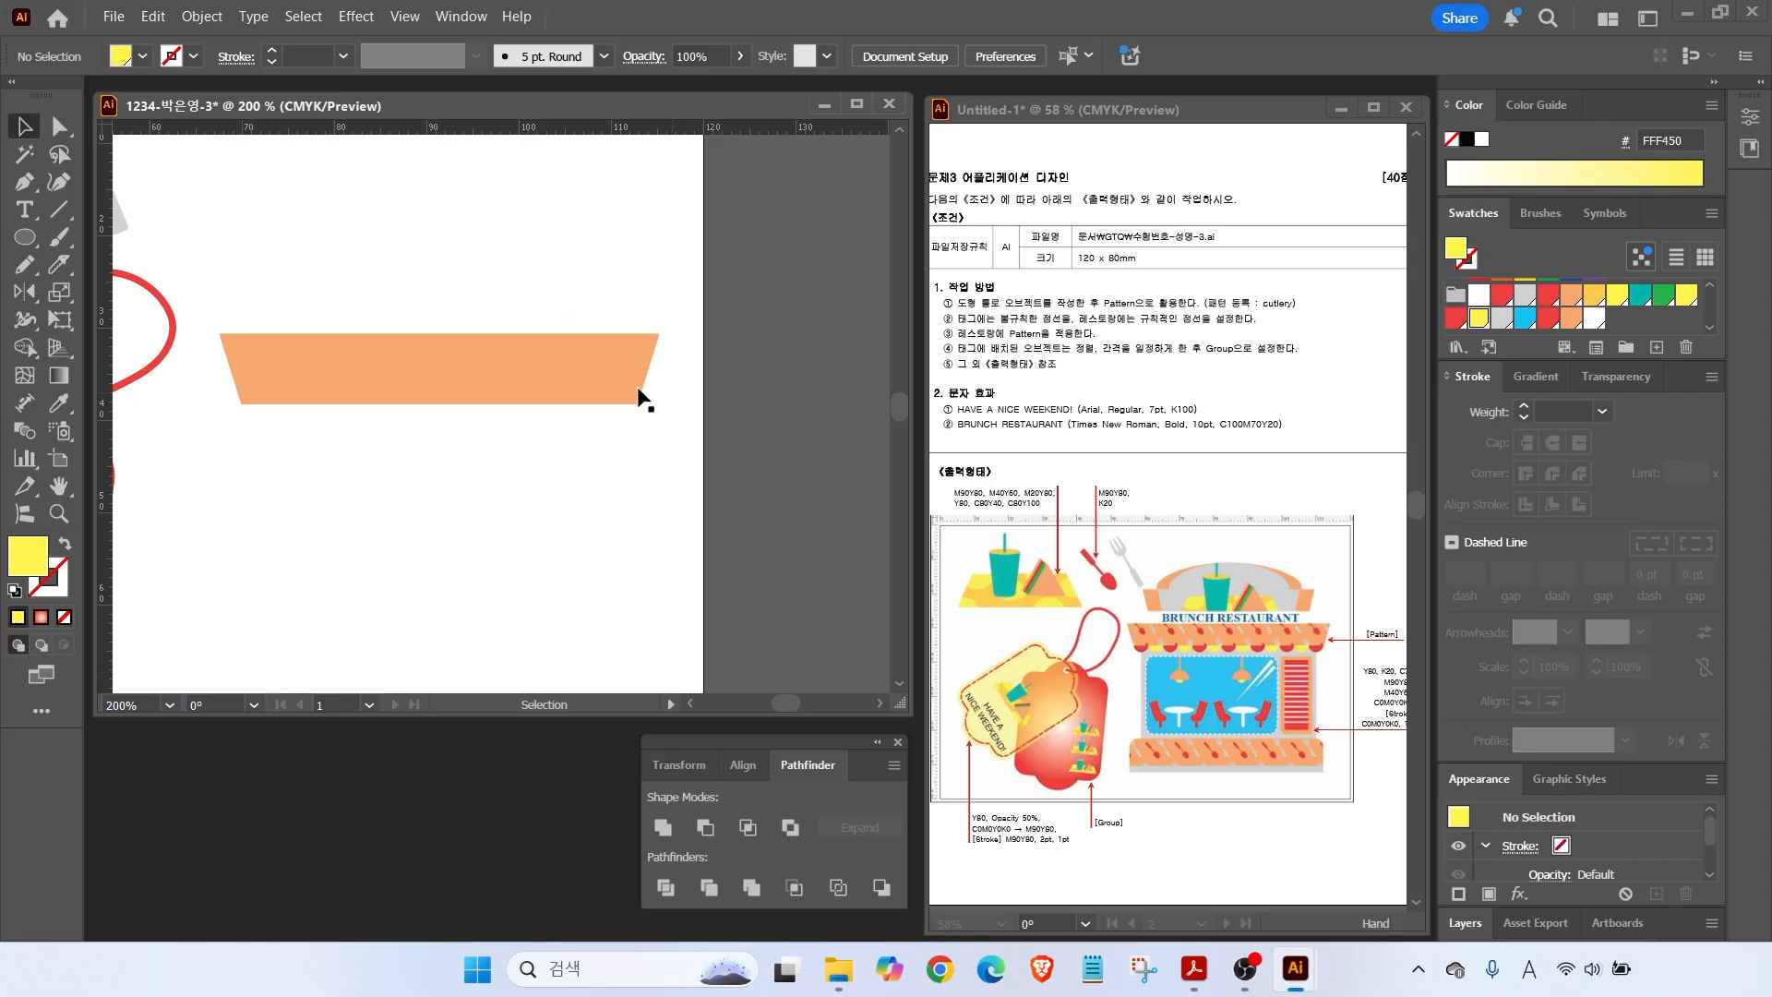
{"action": "left_click", "coordinate": [25, 237]}
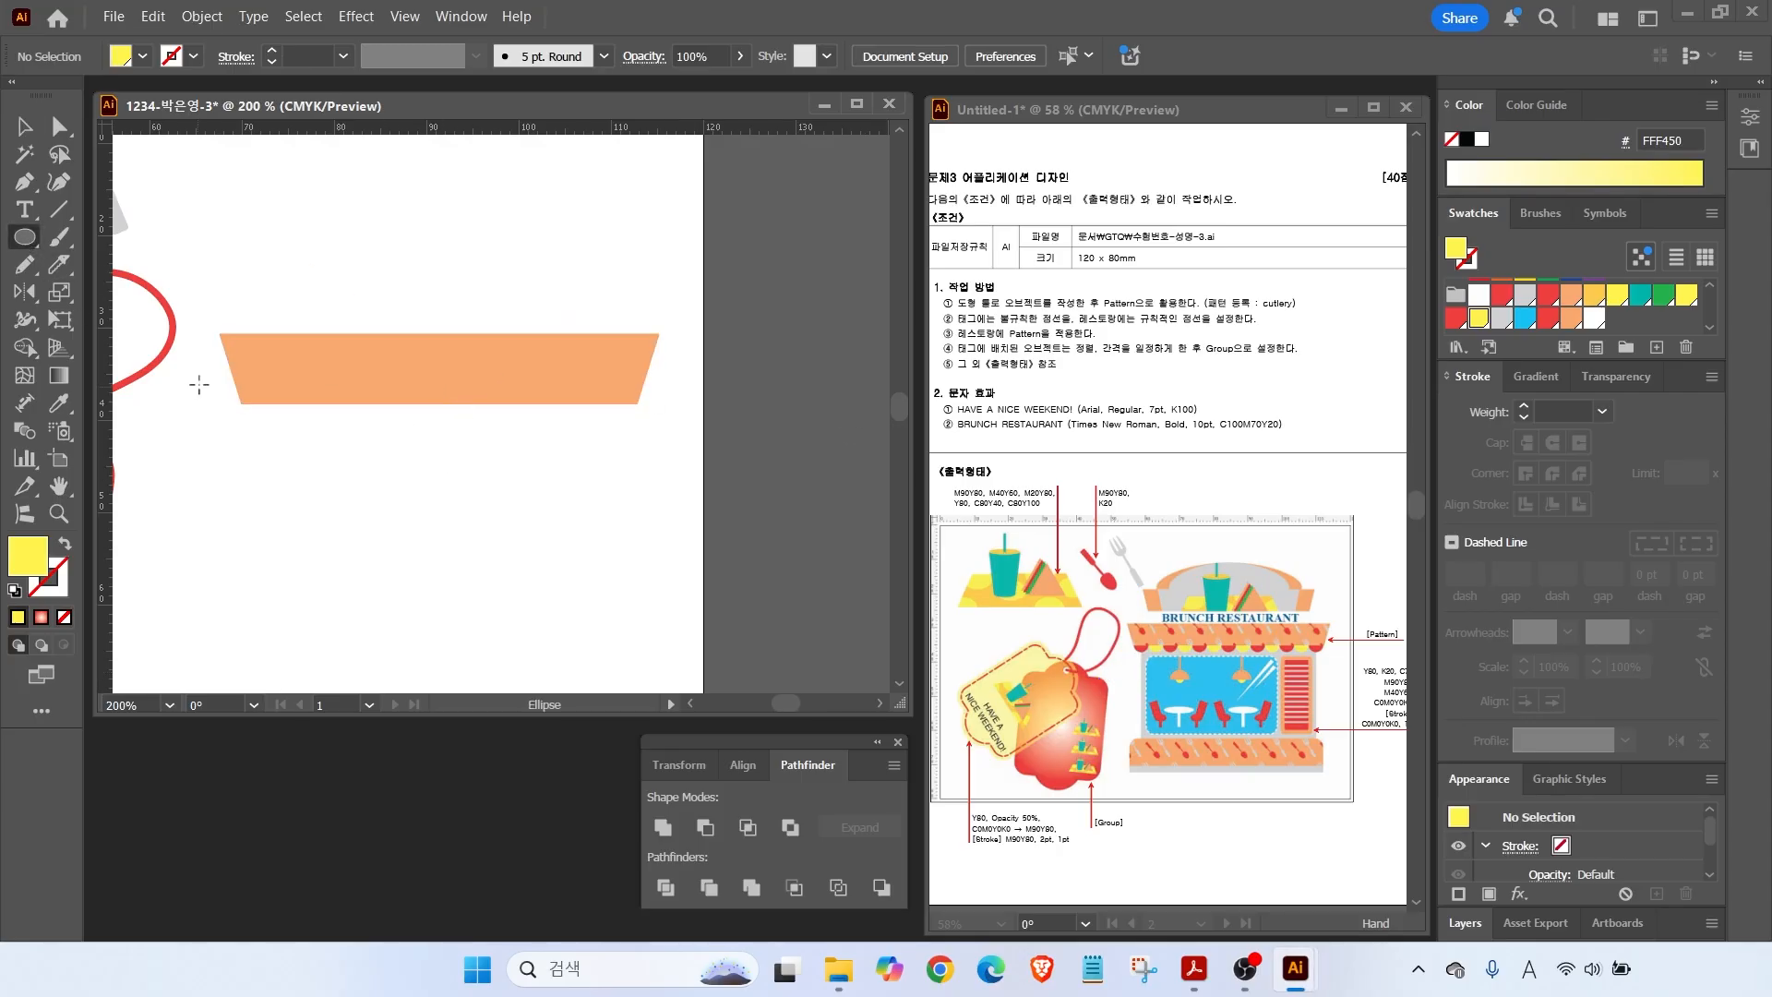
{"action": "left_click_drag", "start_coordinate": [244, 389], "coordinate": [282, 427]}
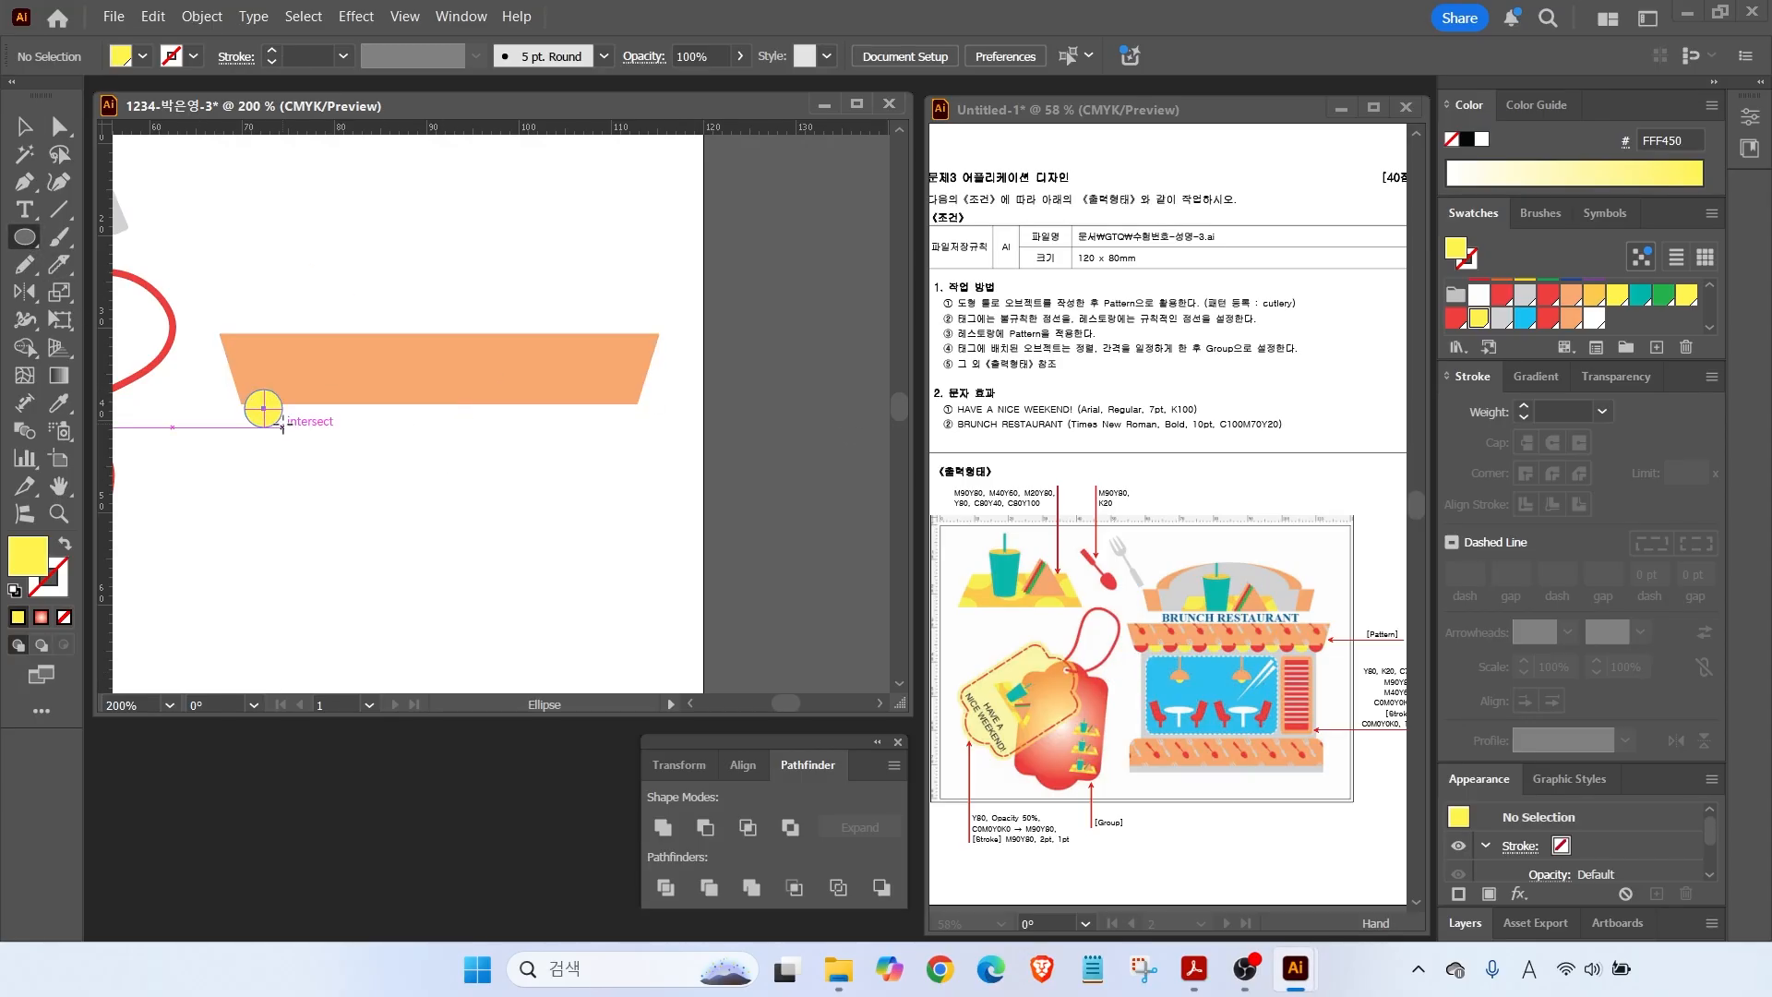
{"action": "left_click", "coordinate": [1455, 317]}
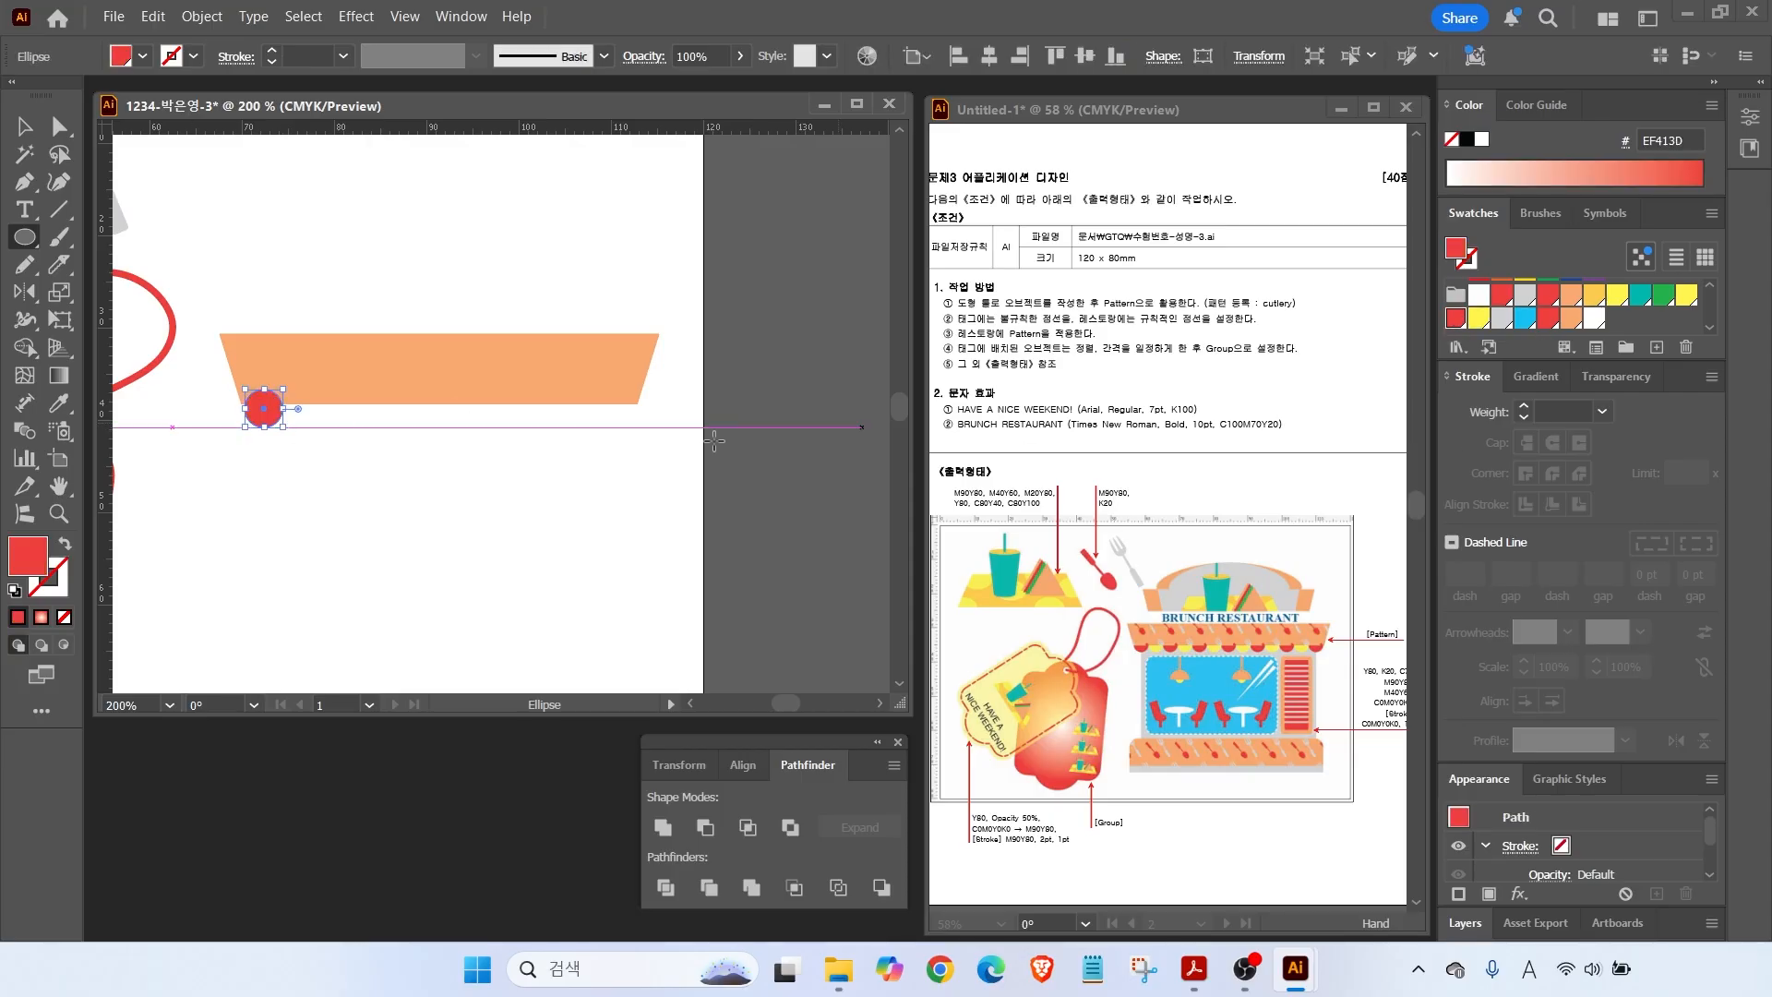
Copy the circle to its right in yellow, then send both behind the awning.
{"action": "key", "text": "v"}
{"action": "left_click", "coordinate": [283, 456]}
{"action": "mouse_move", "coordinate": [266, 411]}
{"action": "left_mouse_down"}
{"action": "mouse_move", "coordinate": [305, 420]}
{"action": "mouse_move", "coordinate": [245, 466]}
{"action": "mouse_move", "coordinate": [327, 408]}
{"action": "mouse_move", "coordinate": [317, 392]}
{"action": "mouse_move", "coordinate": [285, 407]}
{"action": "left_mouse_up"}
{"action": "left_click", "coordinate": [1478, 318]}
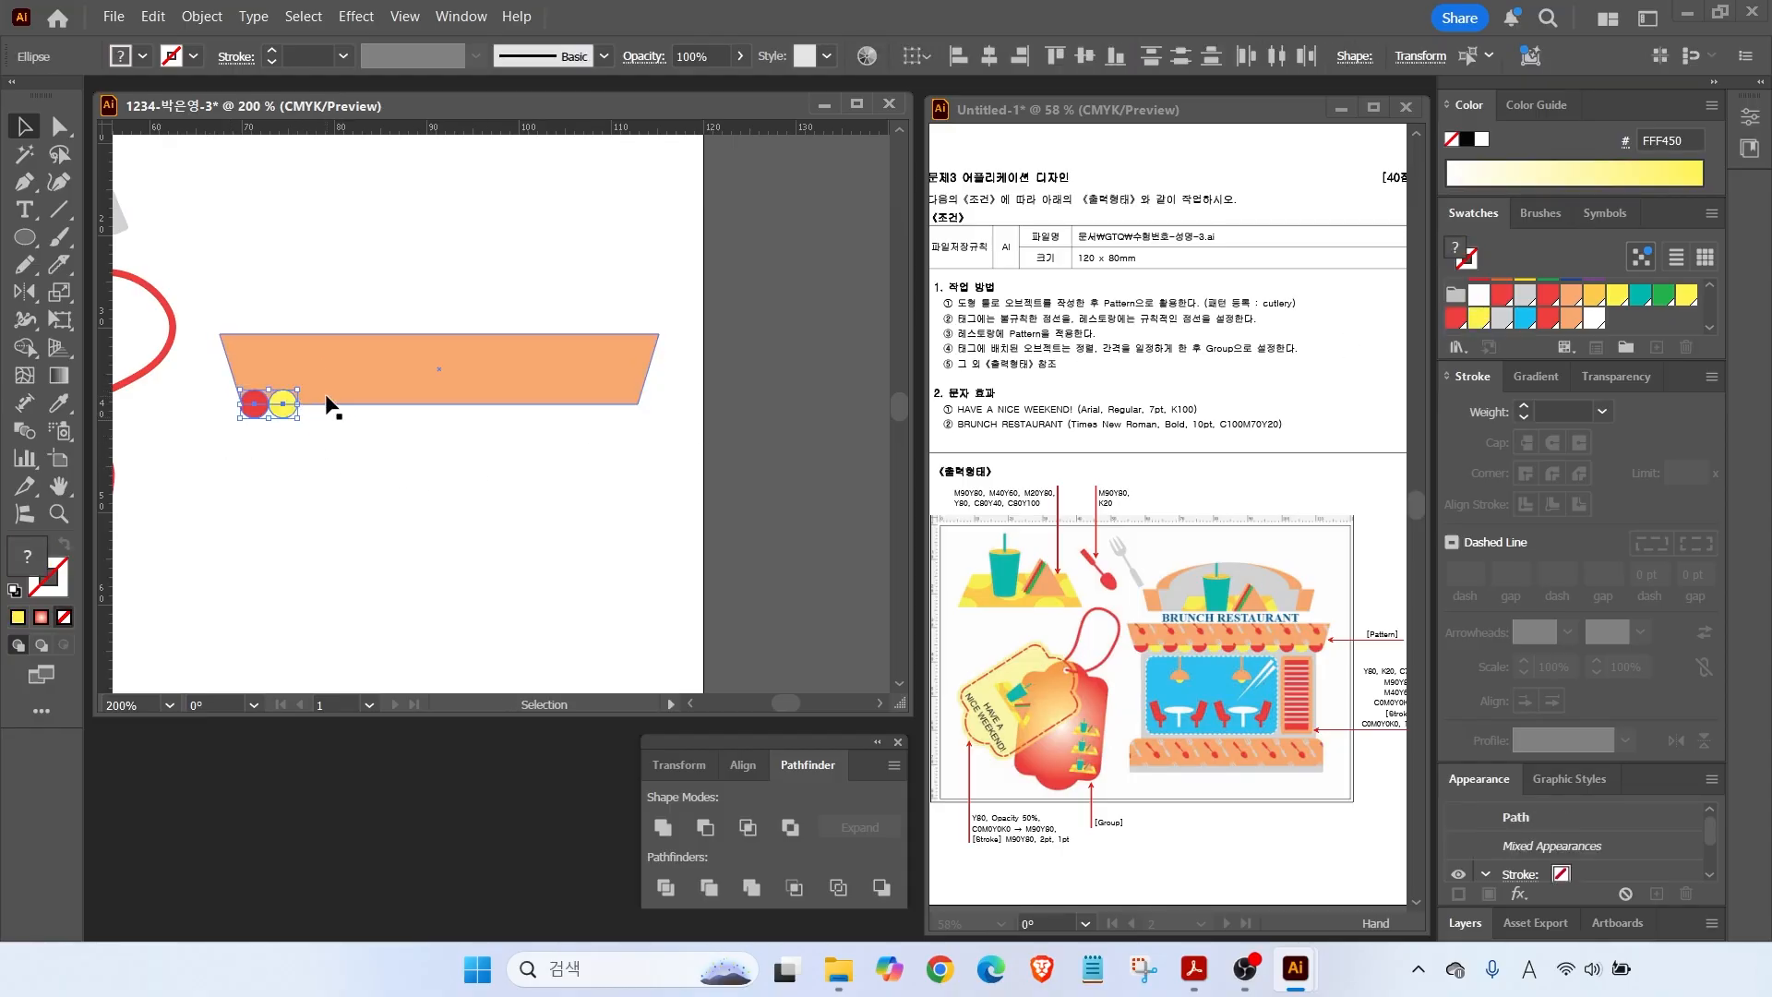
{"action": "right_click", "coordinate": [279, 407]}
{"action": "mouse_move", "coordinate": [447, 827]}
{"action": "left_click", "coordinate": [674, 883]}
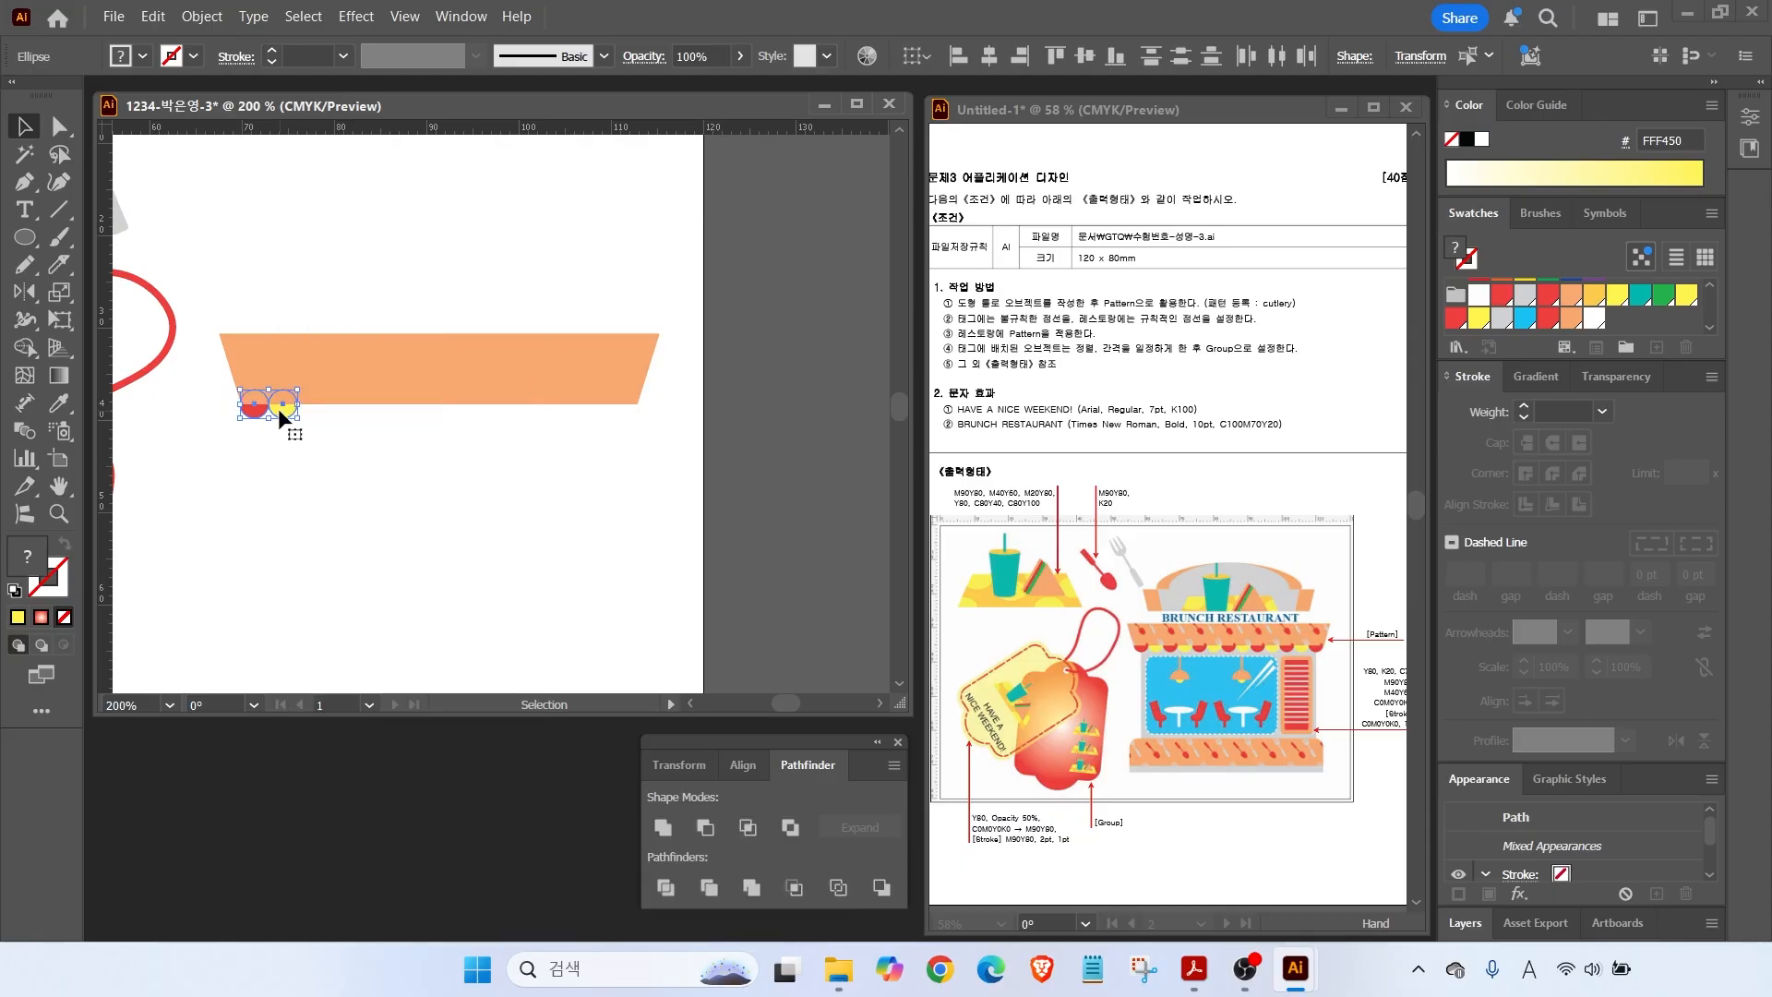
Copy the red-yellow pair rightward and repeat with Ctrl+D to extend the scallop row.
{"action": "left_click_drag", "start_coordinate": [279, 408], "coordinate": [349, 435]}
{"action": "key", "text": "ctrl+d"}
{"action": "key", "text": "ctrl+d"}
{"action": "key", "text": "ctrl+d"}
{"action": "key", "text": "ctrl+d"}
{"action": "key", "text": "ctrl+d"}
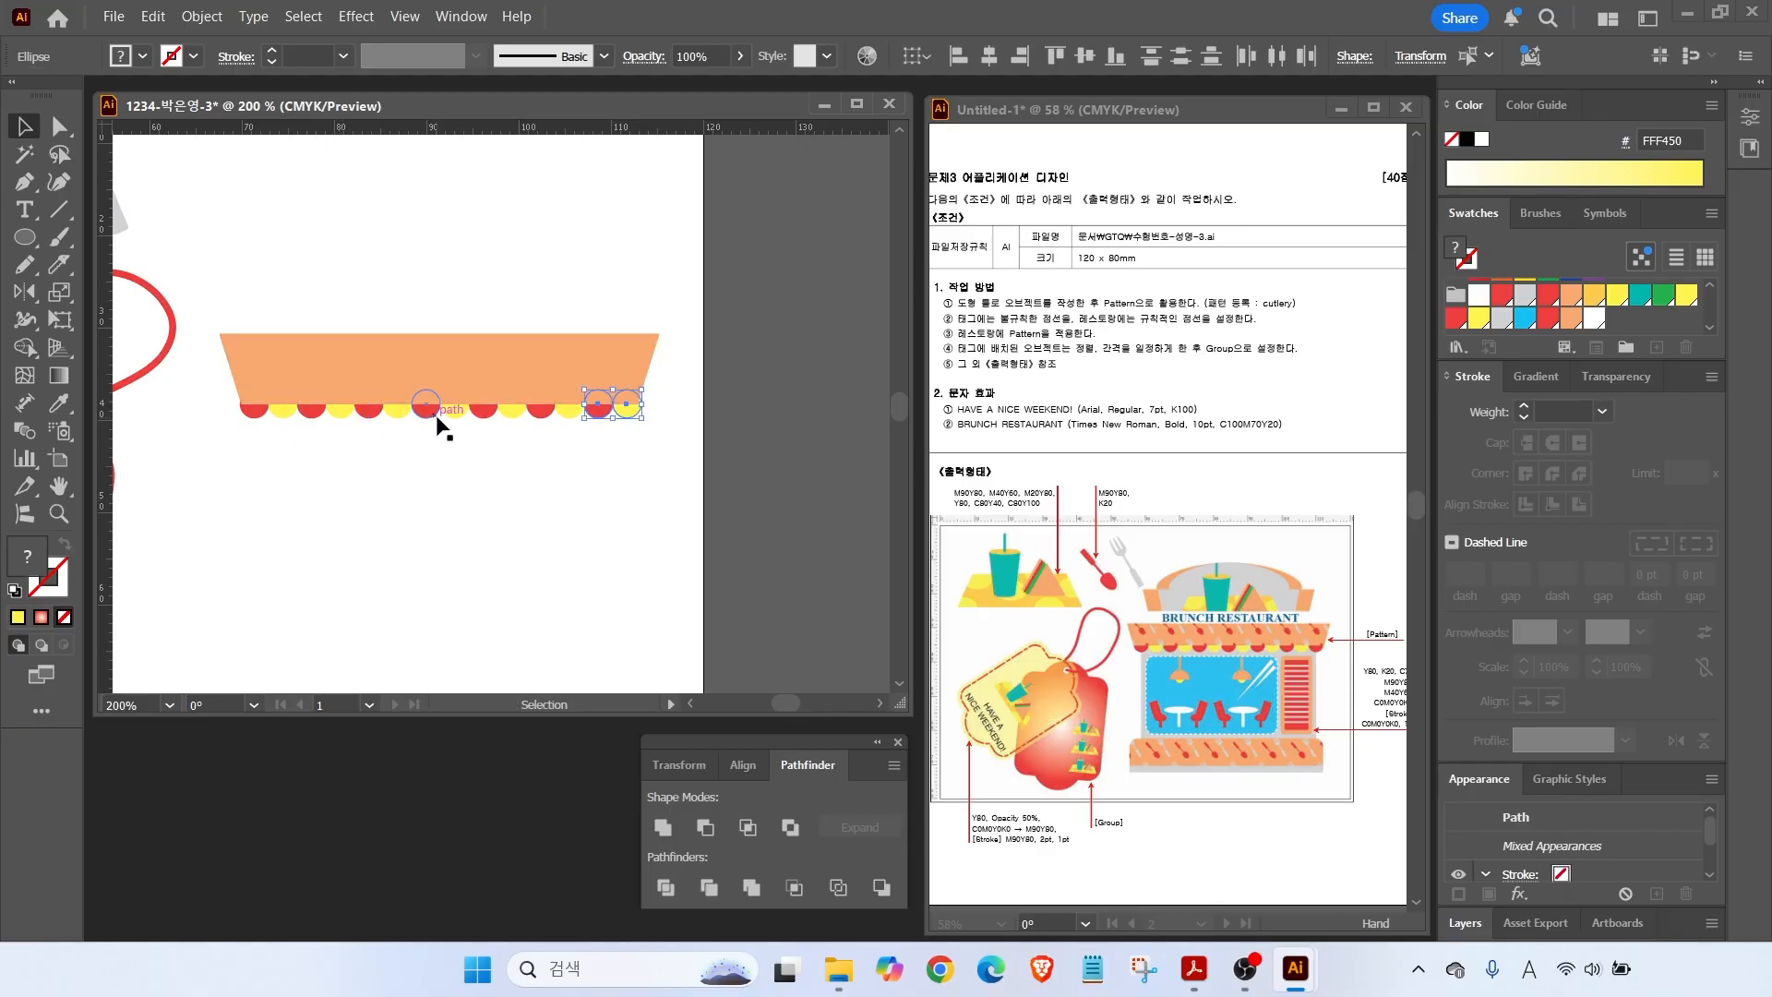
{"action": "left_click_drag", "start_coordinate": [209, 462], "coordinate": [636, 388]}
{"action": "scroll", "coordinate": [312, 411], "scroll_direction": "up", "scroll_amount": 2}
{"action": "scroll", "coordinate": [470, 480], "scroll_direction": "down", "scroll_amount": 1}
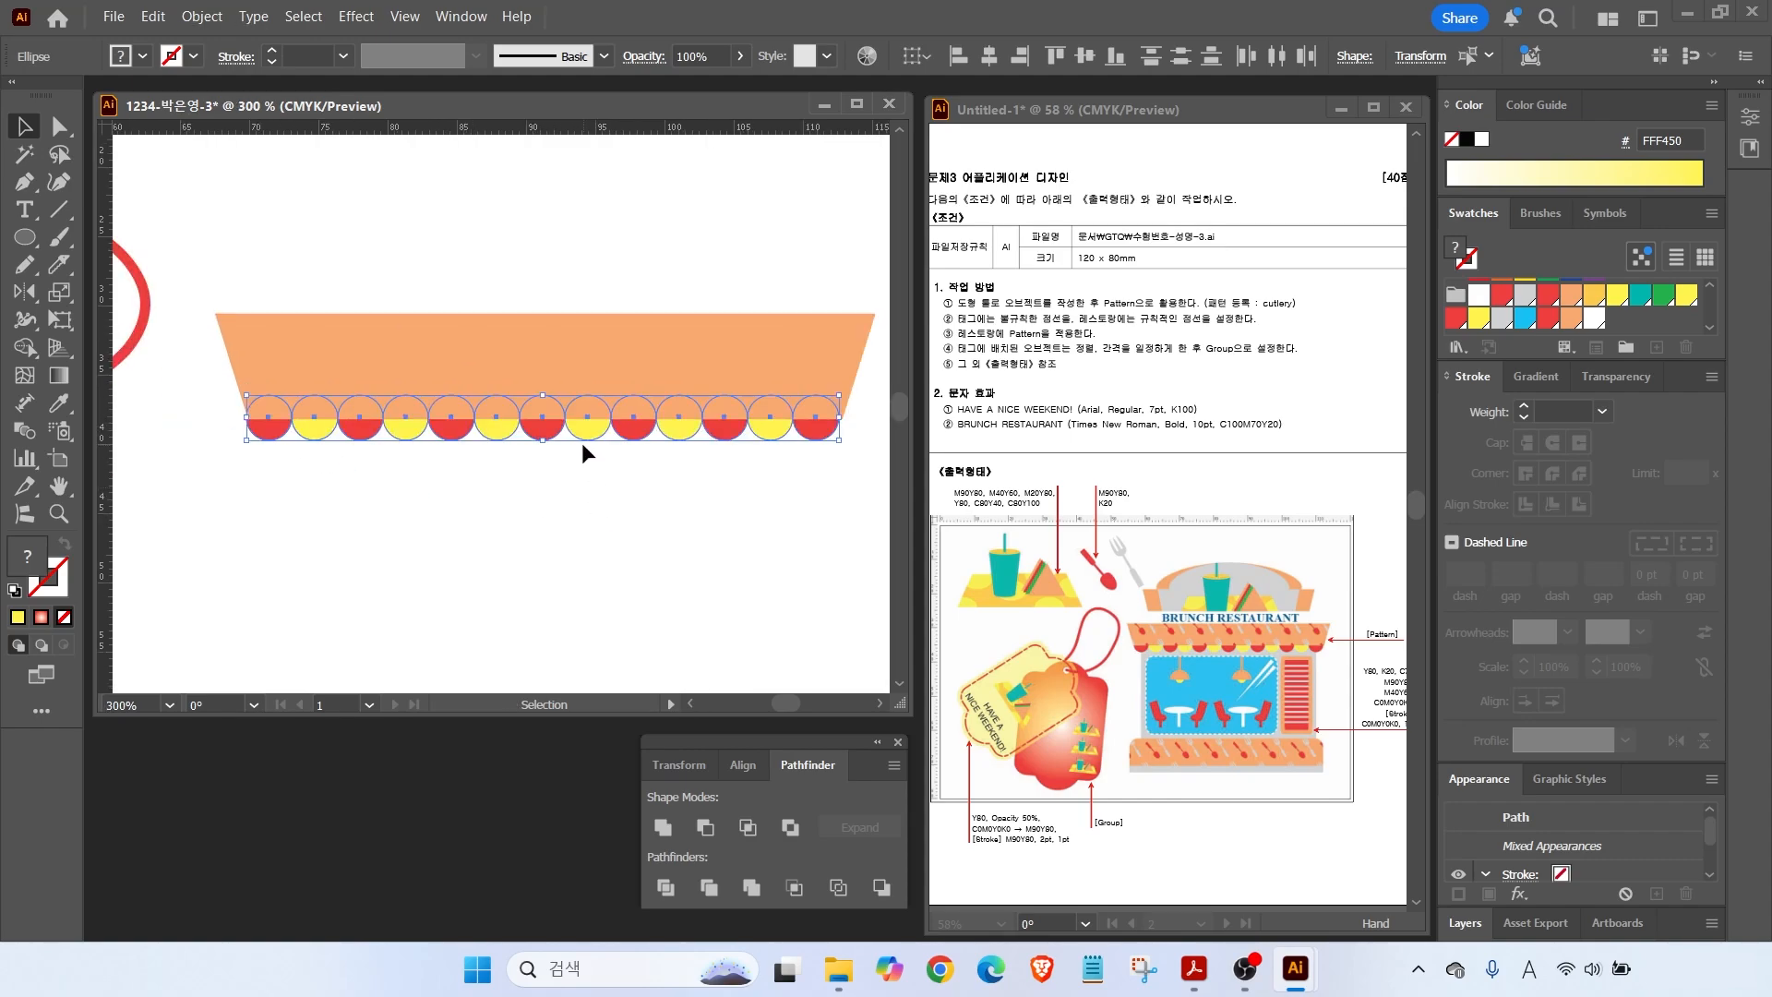
{"action": "left_click", "coordinate": [585, 445]}
{"action": "left_click_drag", "start_coordinate": [25, 237], "coordinate": [101, 242]}
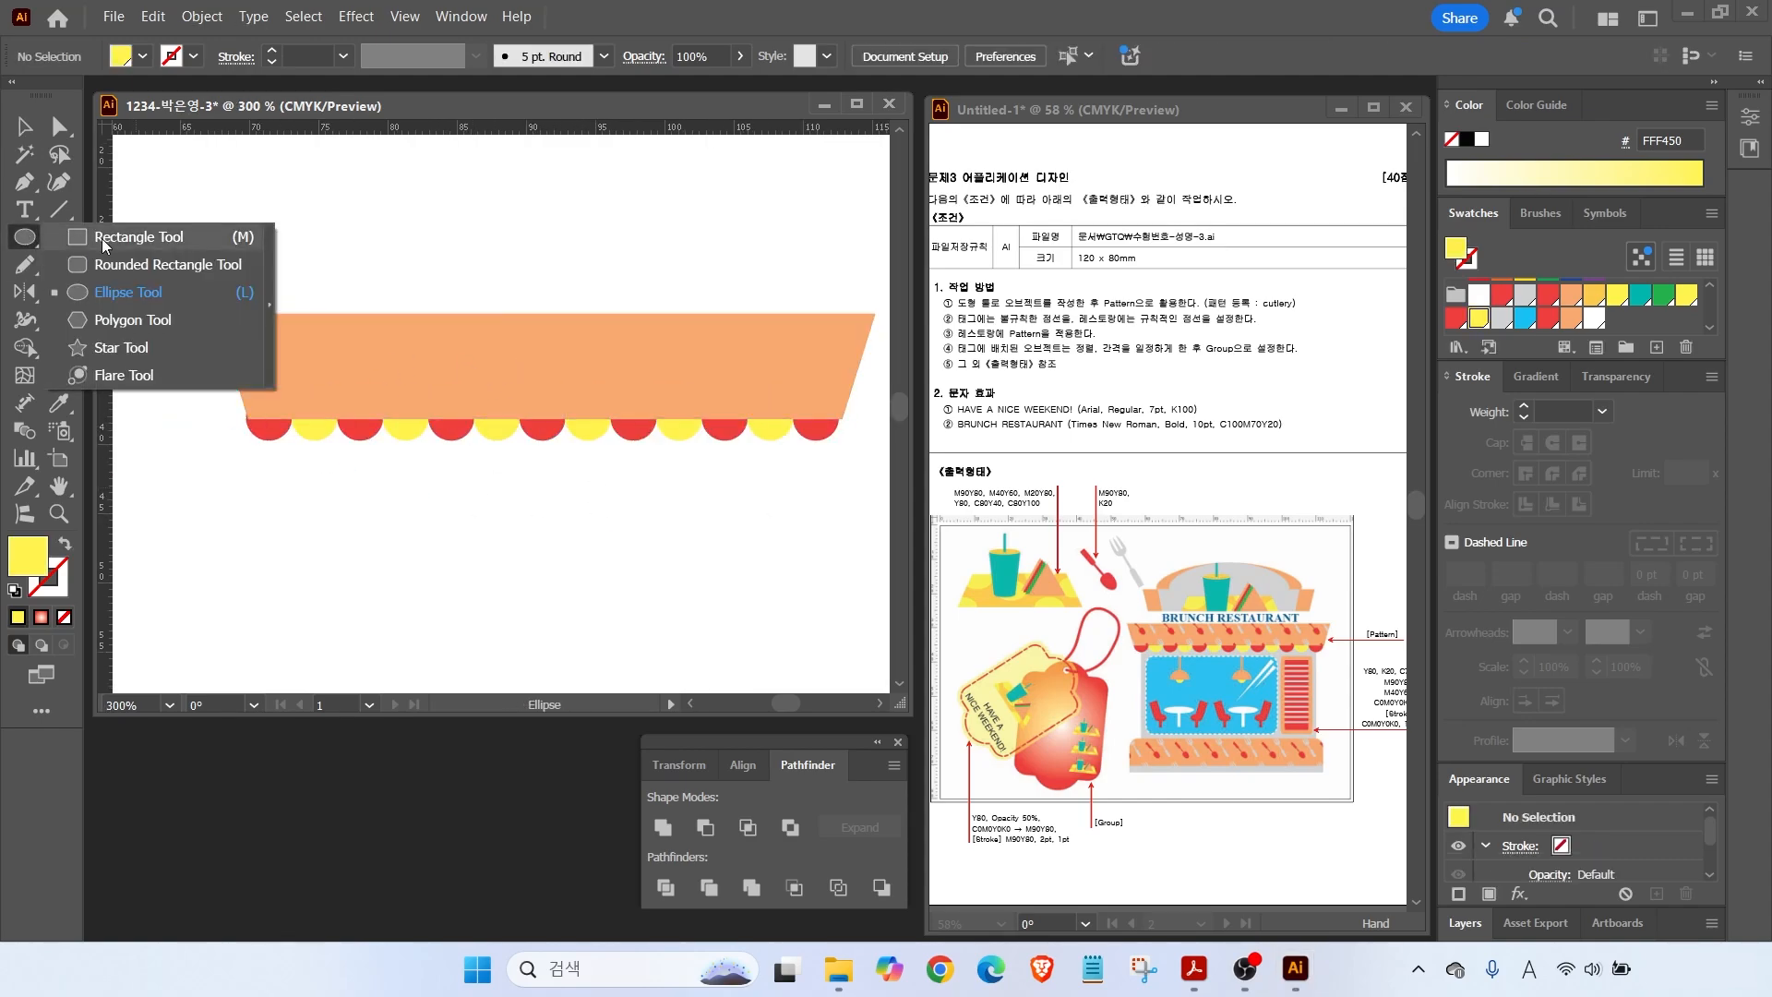
Draw a grey wall rectangle below the awning and send it behind the scallops.
{"action": "left_click", "coordinate": [101, 242]}
{"action": "key", "text": "ctrl+minus"}
{"action": "key", "text": "ctrl+minus"}
{"action": "left_click_drag", "start_coordinate": [344, 431], "coordinate": [640, 643]}
{"action": "left_click", "coordinate": [1501, 318]}
{"action": "left_click_drag", "start_coordinate": [664, 544], "coordinate": [708, 407]}
{"action": "right_click", "coordinate": [647, 420]}
{"action": "mouse_move", "coordinate": [738, 831]}
{"action": "left_click", "coordinate": [955, 902]}
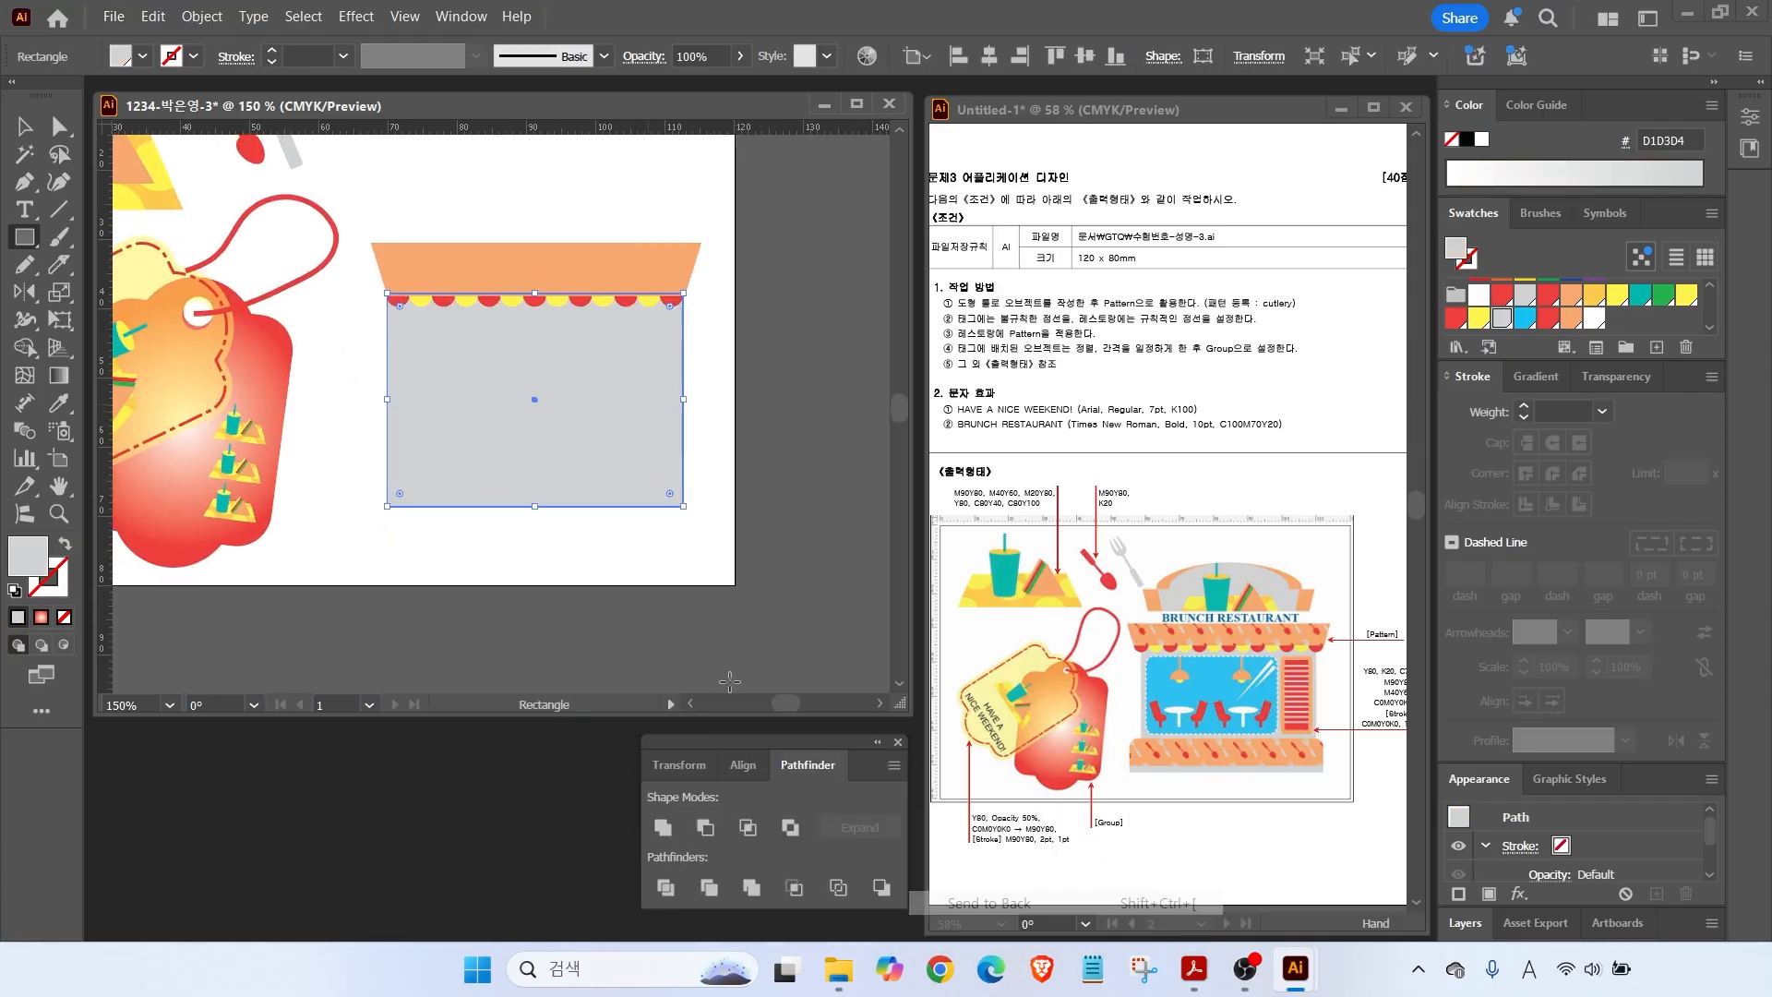
Draw an orange rounded-rectangle base across the bottom of the wall.
{"action": "left_click_drag", "start_coordinate": [24, 237], "coordinate": [102, 262]}
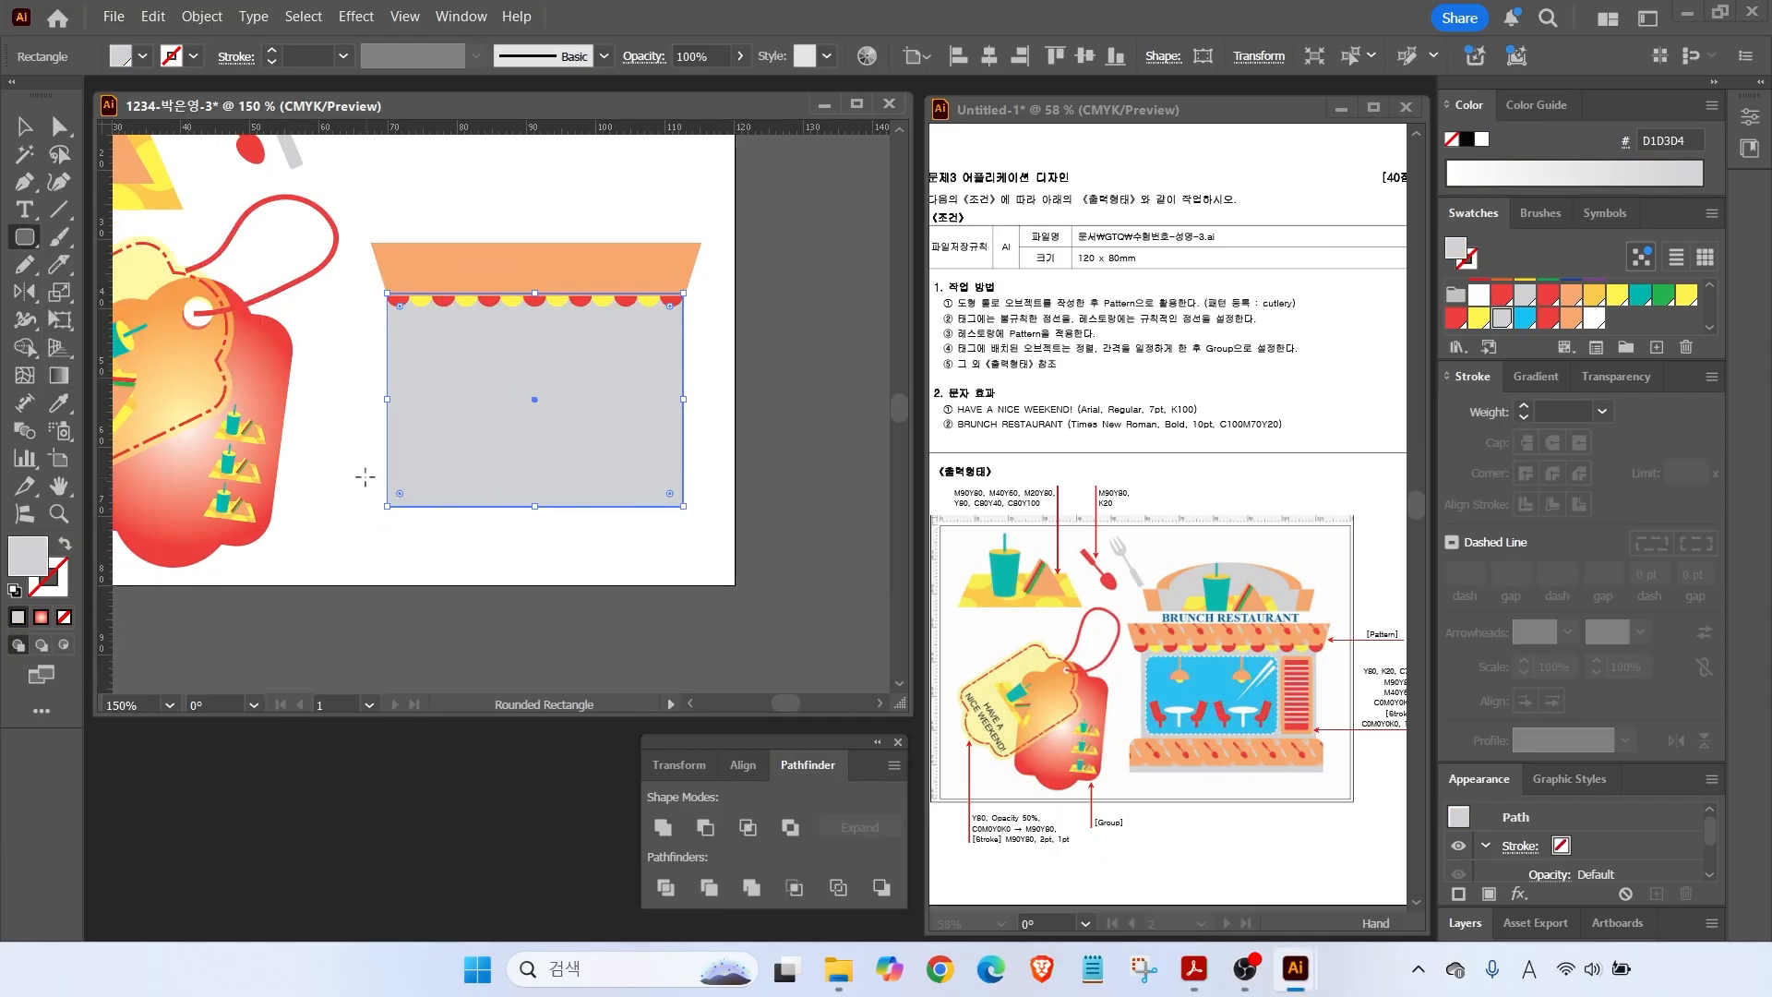
{"action": "left_click_drag", "start_coordinate": [377, 471], "coordinate": [689, 534]}
{"action": "key", "text": "a"}
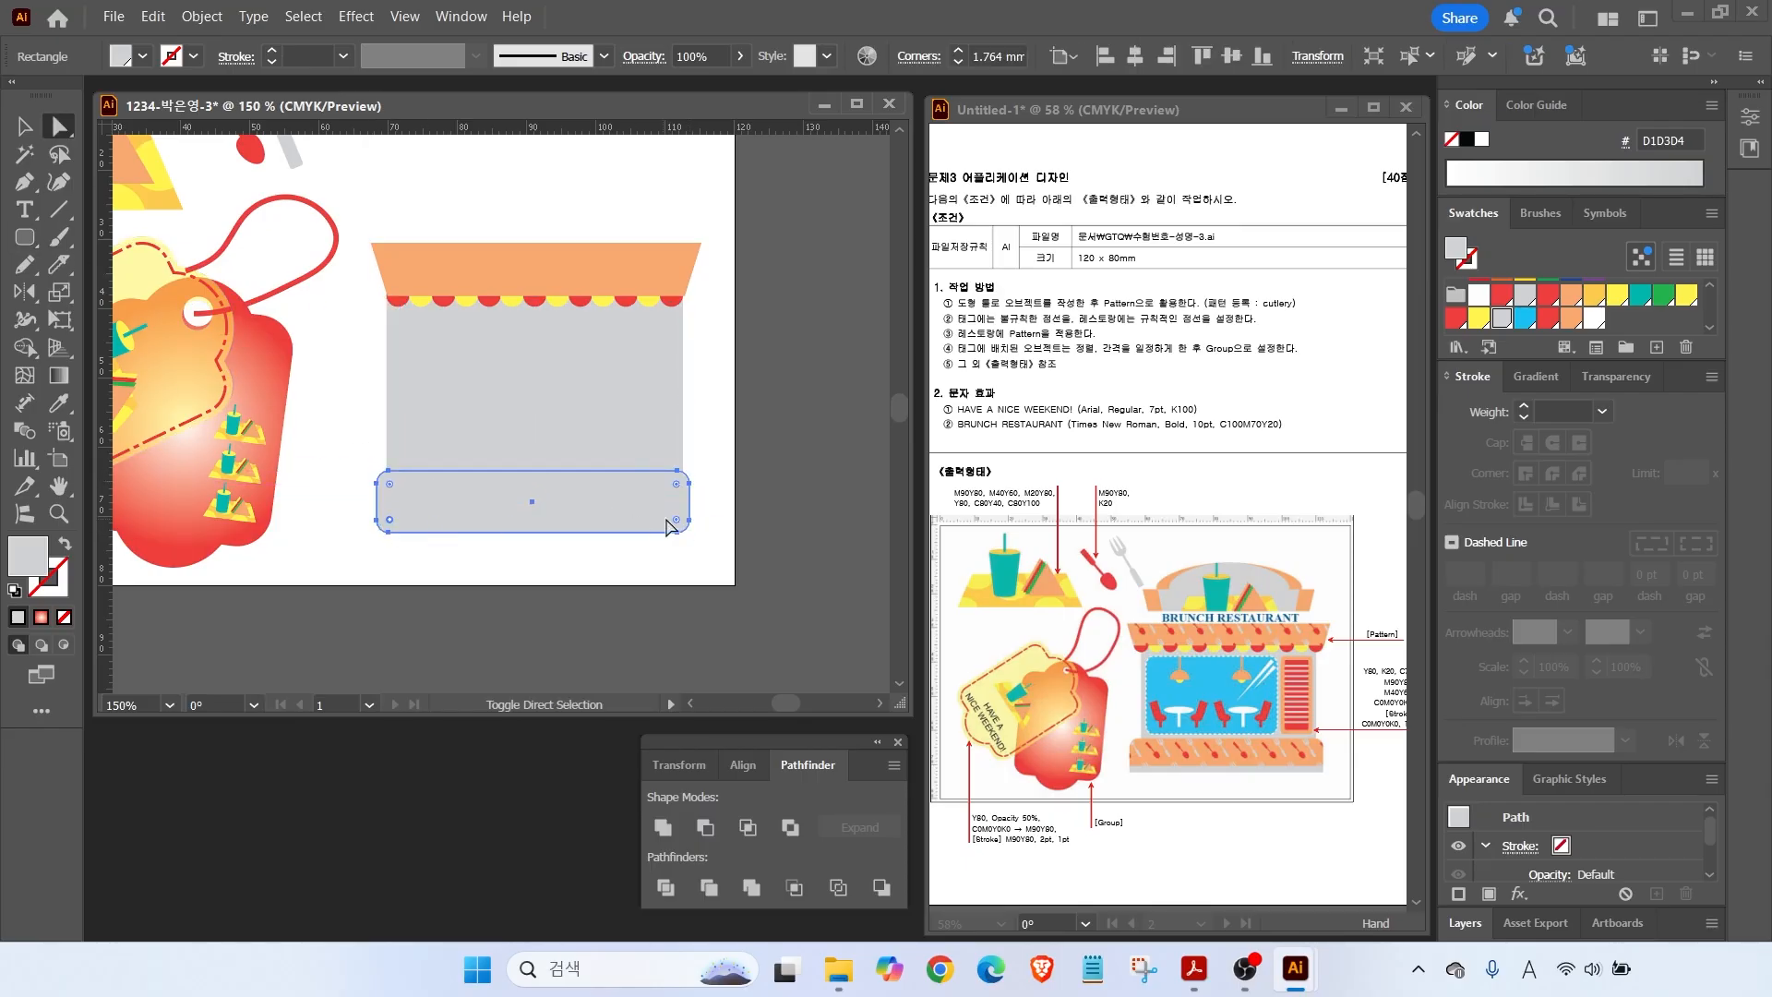
{"action": "key", "text": "v"}
{"action": "left_click_drag", "start_coordinate": [533, 533], "coordinate": [534, 555]}
{"action": "left_click_drag", "start_coordinate": [530, 480], "coordinate": [529, 472]}
{"action": "left_click", "coordinate": [1571, 317]}
Add a grey strip along the bottom of the orange base.
{"action": "left_click_drag", "start_coordinate": [25, 237], "coordinate": [83, 238]}
{"action": "left_click_drag", "start_coordinate": [388, 522], "coordinate": [689, 555]}
{"action": "left_click", "coordinate": [1502, 317]}
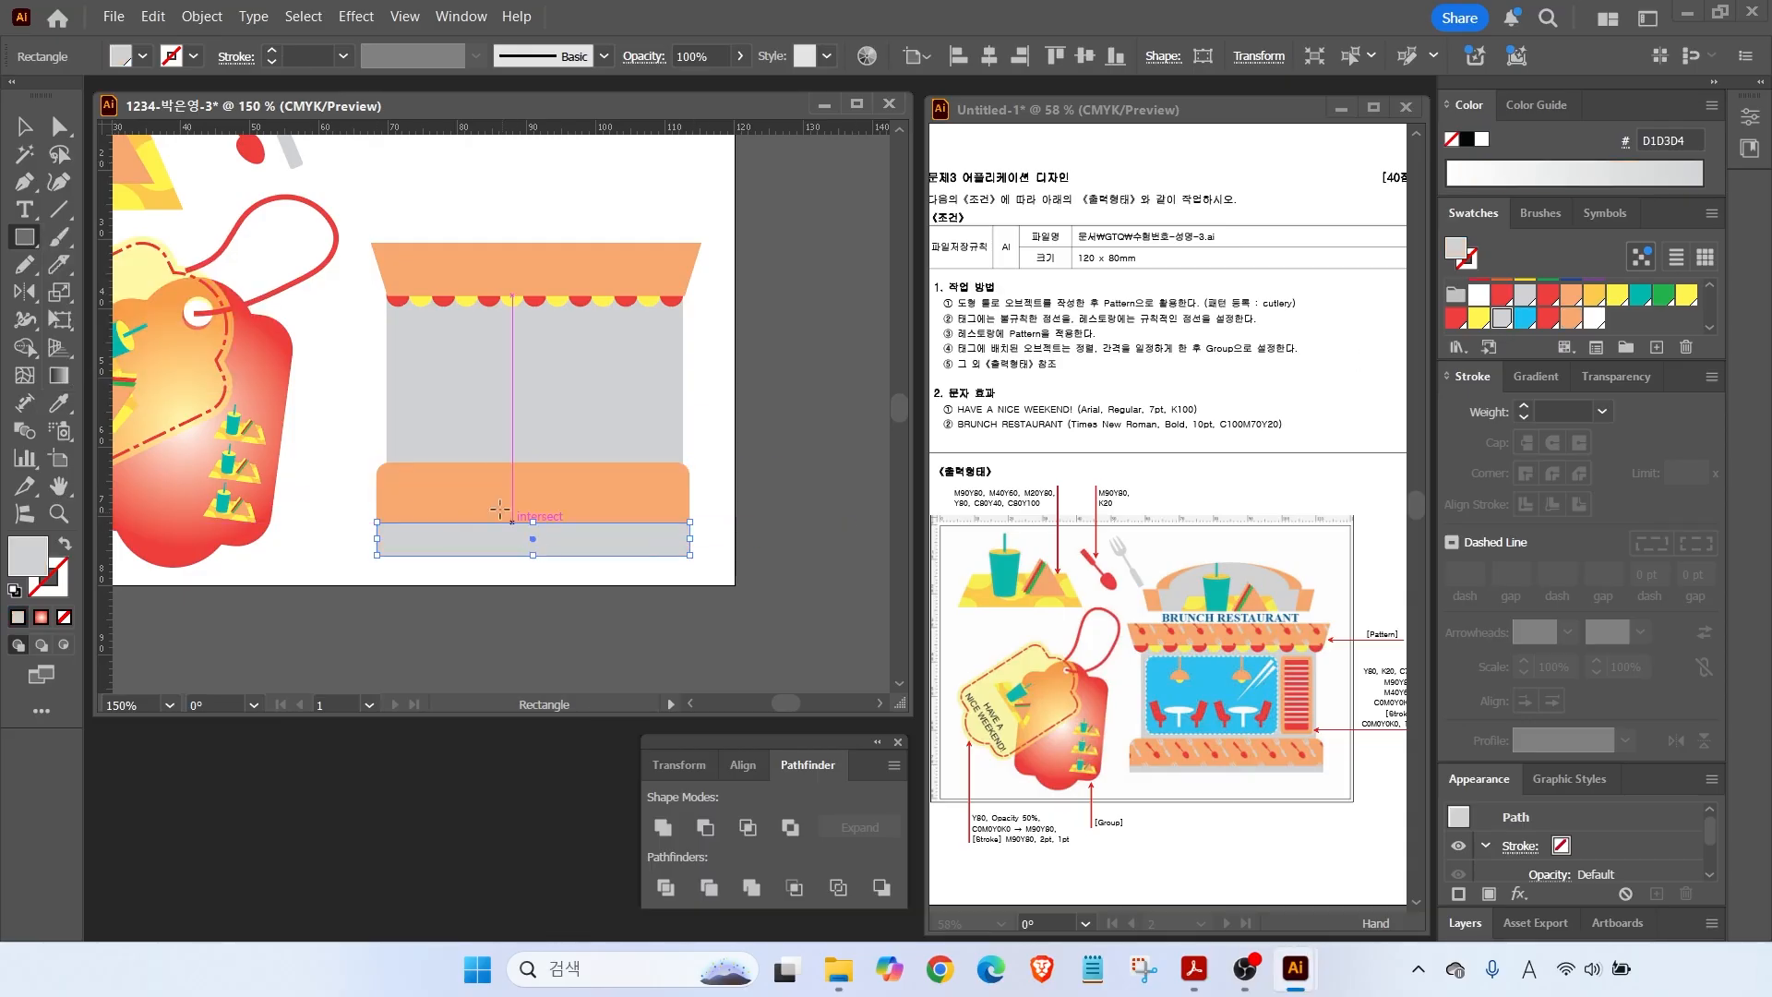
{"action": "left_click", "coordinate": [25, 126]}
{"action": "left_click_drag", "start_coordinate": [531, 526], "coordinate": [533, 547]}
{"action": "key", "text": "ctrl+shift+a"}
Widen the base and grey strip together to match the wall's width.
{"action": "left_click_drag", "start_coordinate": [719, 557], "coordinate": [649, 510]}
{"action": "left_click_drag", "start_coordinate": [689, 505], "coordinate": [697, 505]}
{"action": "left_click_drag", "start_coordinate": [377, 510], "coordinate": [374, 507]}
{"action": "left_click_drag", "start_coordinate": [699, 507], "coordinate": [707, 507]}
{"action": "left_click", "coordinate": [707, 389]}
Draw a cyan rounded-rectangle window on the wall with a white 1 pt outline.
{"action": "left_click", "coordinate": [37, 244]}
{"action": "left_click", "coordinate": [168, 264]}
{"action": "mouse_move", "coordinate": [398, 323]}
{"action": "left_mouse_down"}
{"action": "mouse_move", "coordinate": [572, 387]}
{"action": "mouse_move", "coordinate": [592, 454]}
{"action": "left_mouse_up"}
{"action": "left_click", "coordinate": [1522, 318]}
{"action": "left_click", "coordinate": [1470, 265]}
{"action": "left_click", "coordinate": [1497, 142]}
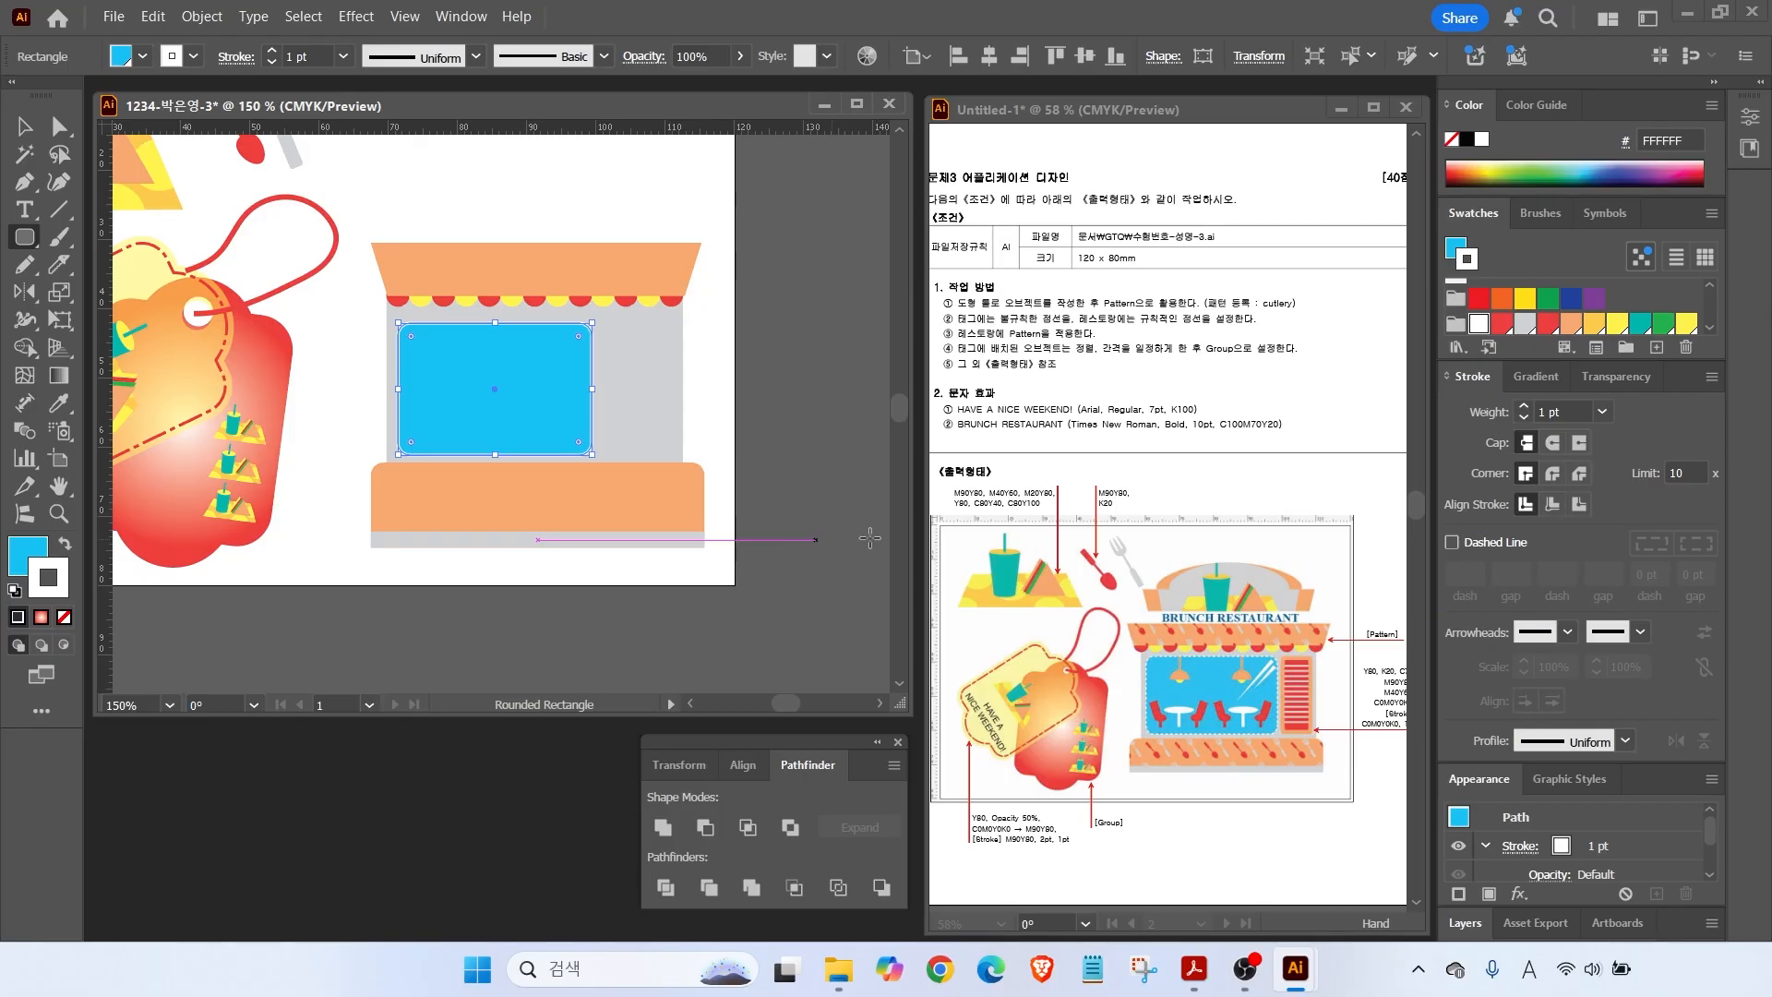
Make the blue window's outline dashed with 2 pt dashes and 1 pt gaps.
{"action": "left_click", "coordinate": [1452, 544]}
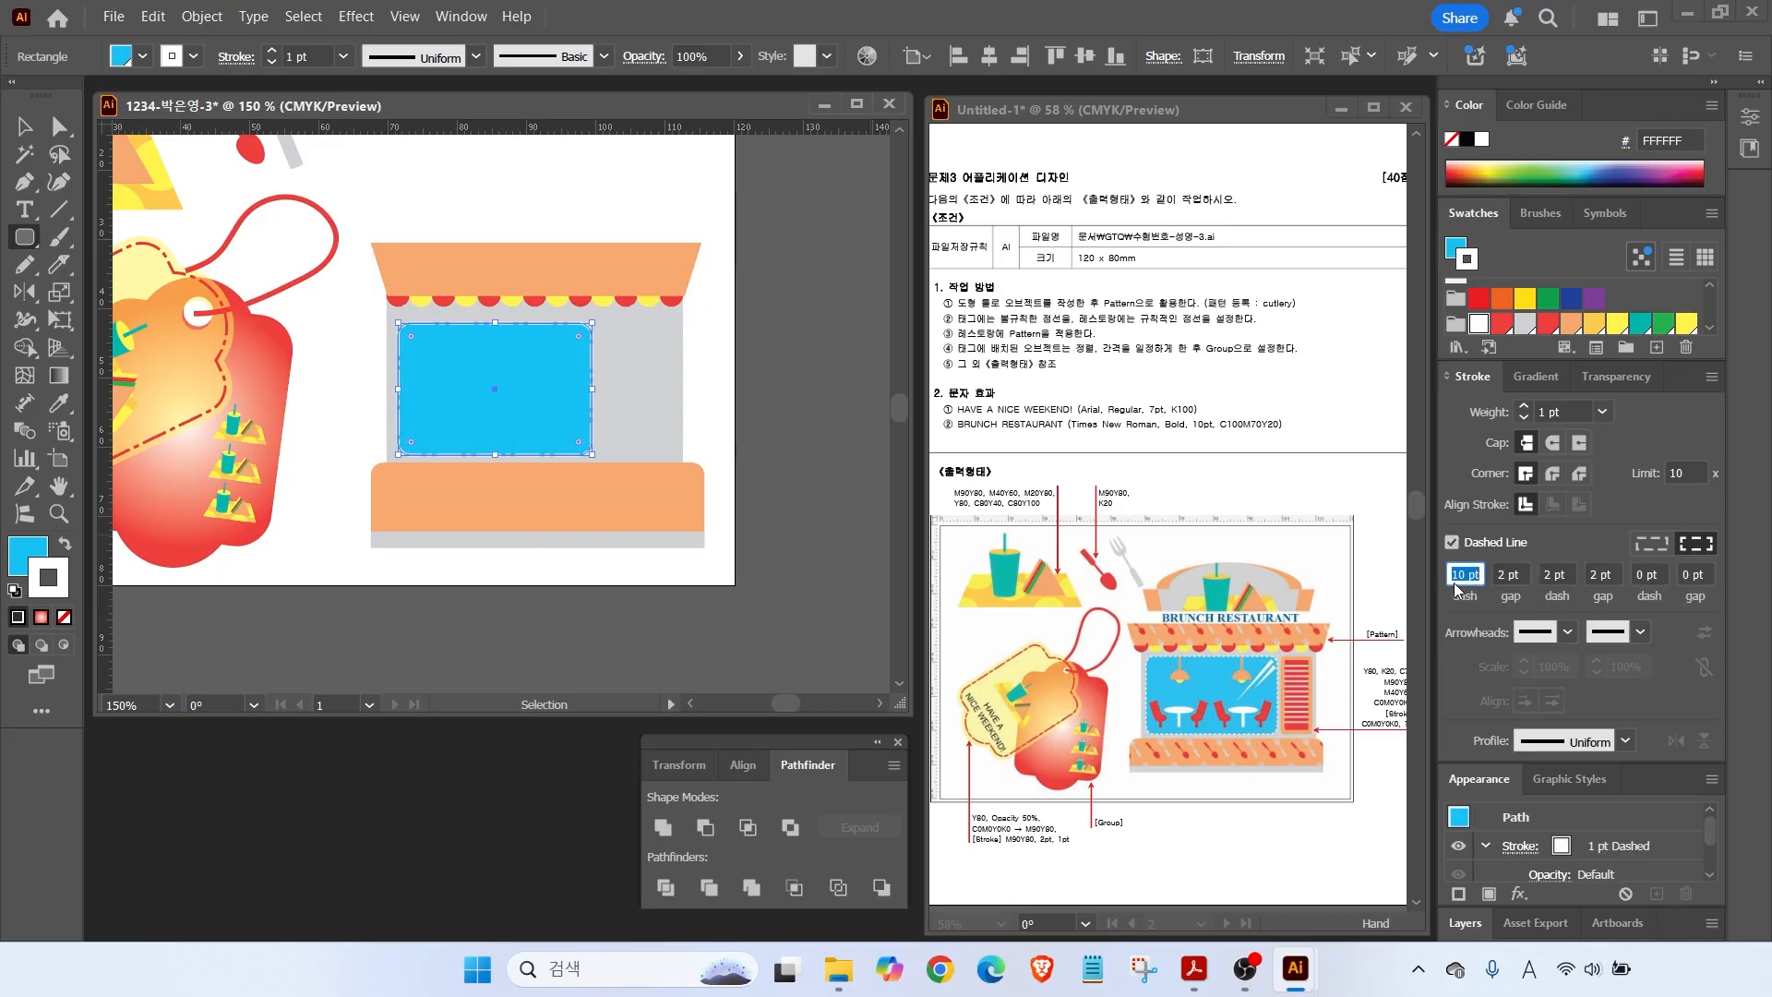
{"action": "type", "text": "2"}
{"action": "key", "text": "Tab"}
{"action": "key", "text": "Tab"}
{"action": "key", "text": "Delete"}
{"action": "key", "text": "Tab"}
{"action": "key", "text": "Delete"}
{"action": "key", "text": "Tab"}
{"action": "key", "text": "Delete"}
{"action": "key", "text": "Tab"}
{"action": "key", "text": "Delete"}
{"action": "left_click", "coordinate": [1523, 570]}
{"action": "left_click_drag", "start_coordinate": [1522, 570], "coordinate": [1496, 572]}
{"action": "type", "text": "1"}
{"action": "key", "text": "Return"}
Check the dashed outline and change the window's dash gap to 0 pt.
{"action": "left_click", "coordinate": [24, 128]}
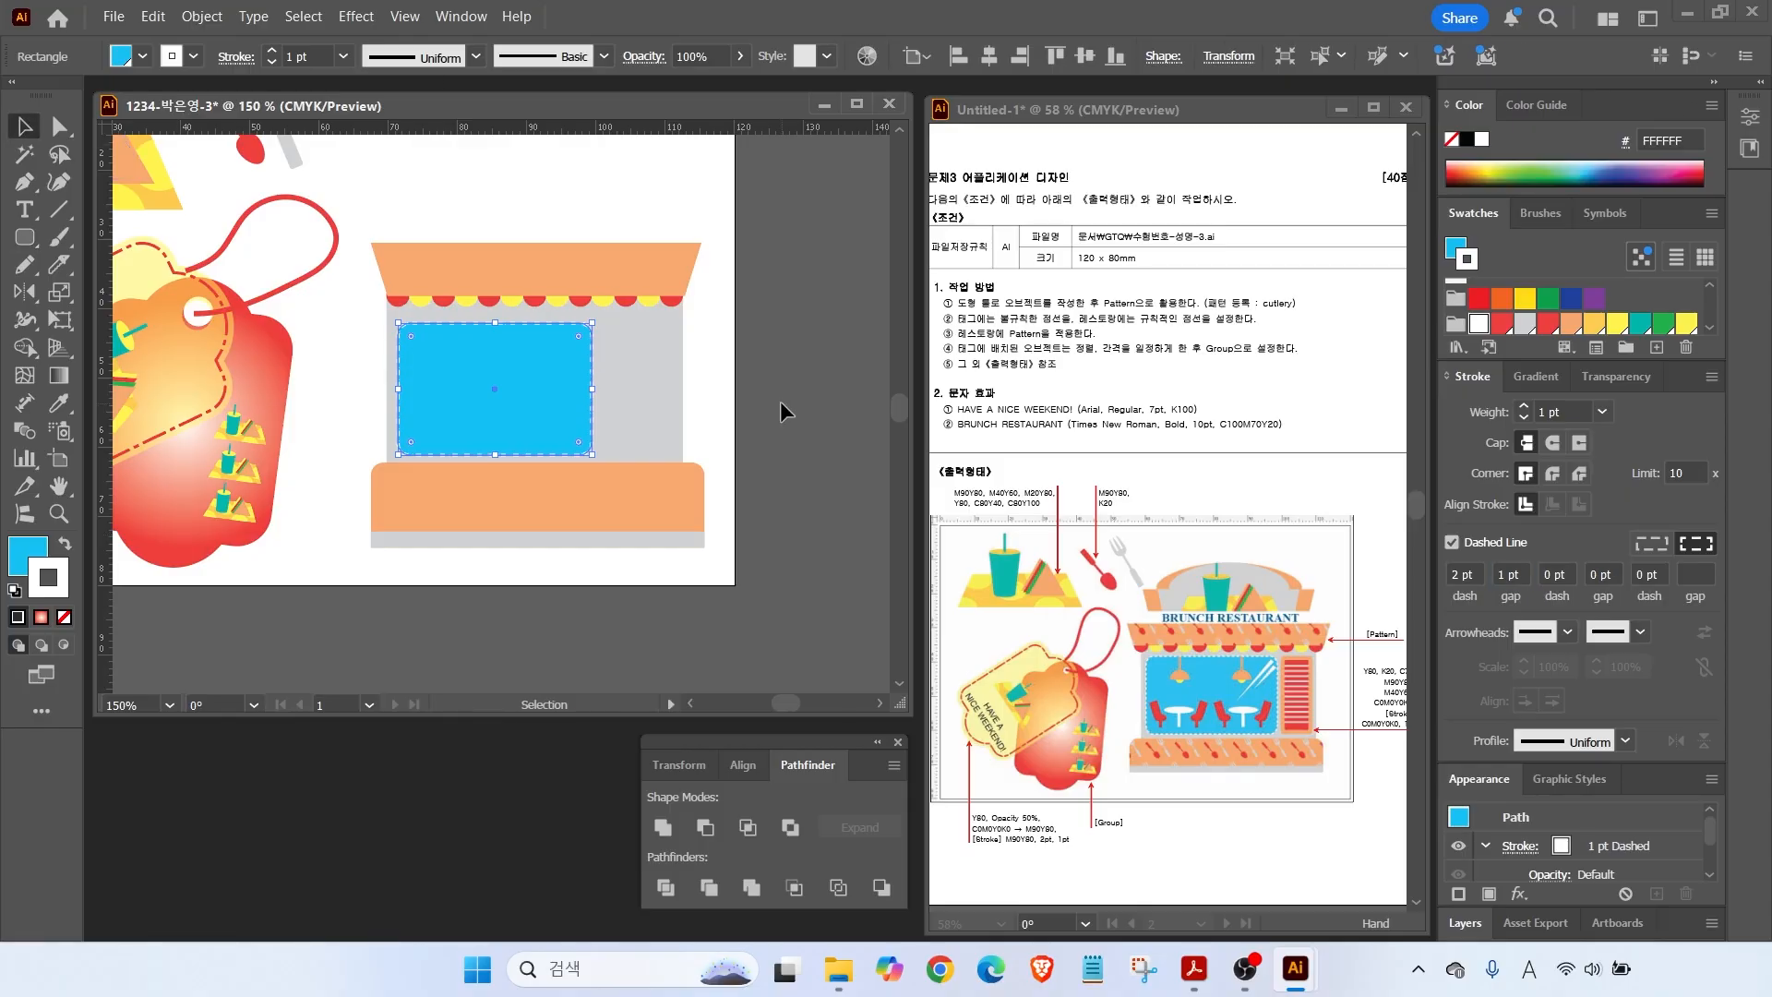
{"action": "left_click", "coordinate": [781, 402]}
{"action": "left_click", "coordinate": [585, 348]}
{"action": "scroll", "coordinate": [585, 348], "scroll_direction": "up", "scroll_amount": 3}
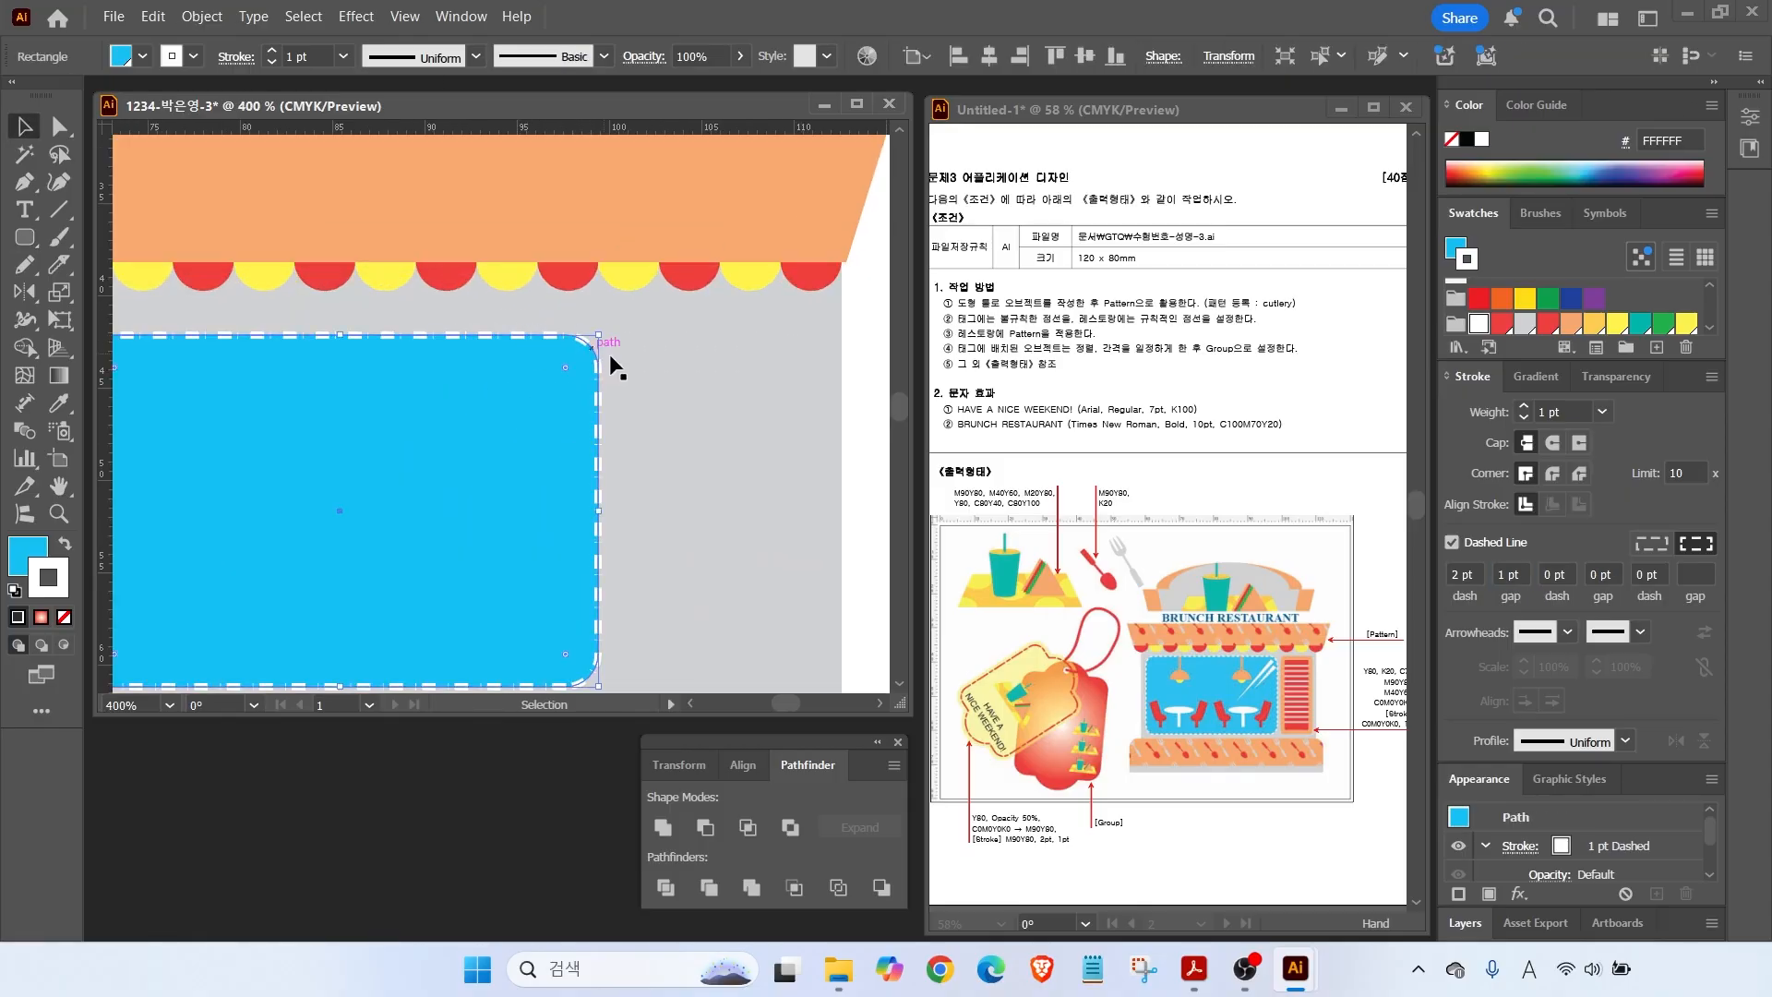
{"action": "double_click", "coordinate": [1506, 576]}
{"action": "type", "text": "0"}
{"action": "key", "text": "Return"}
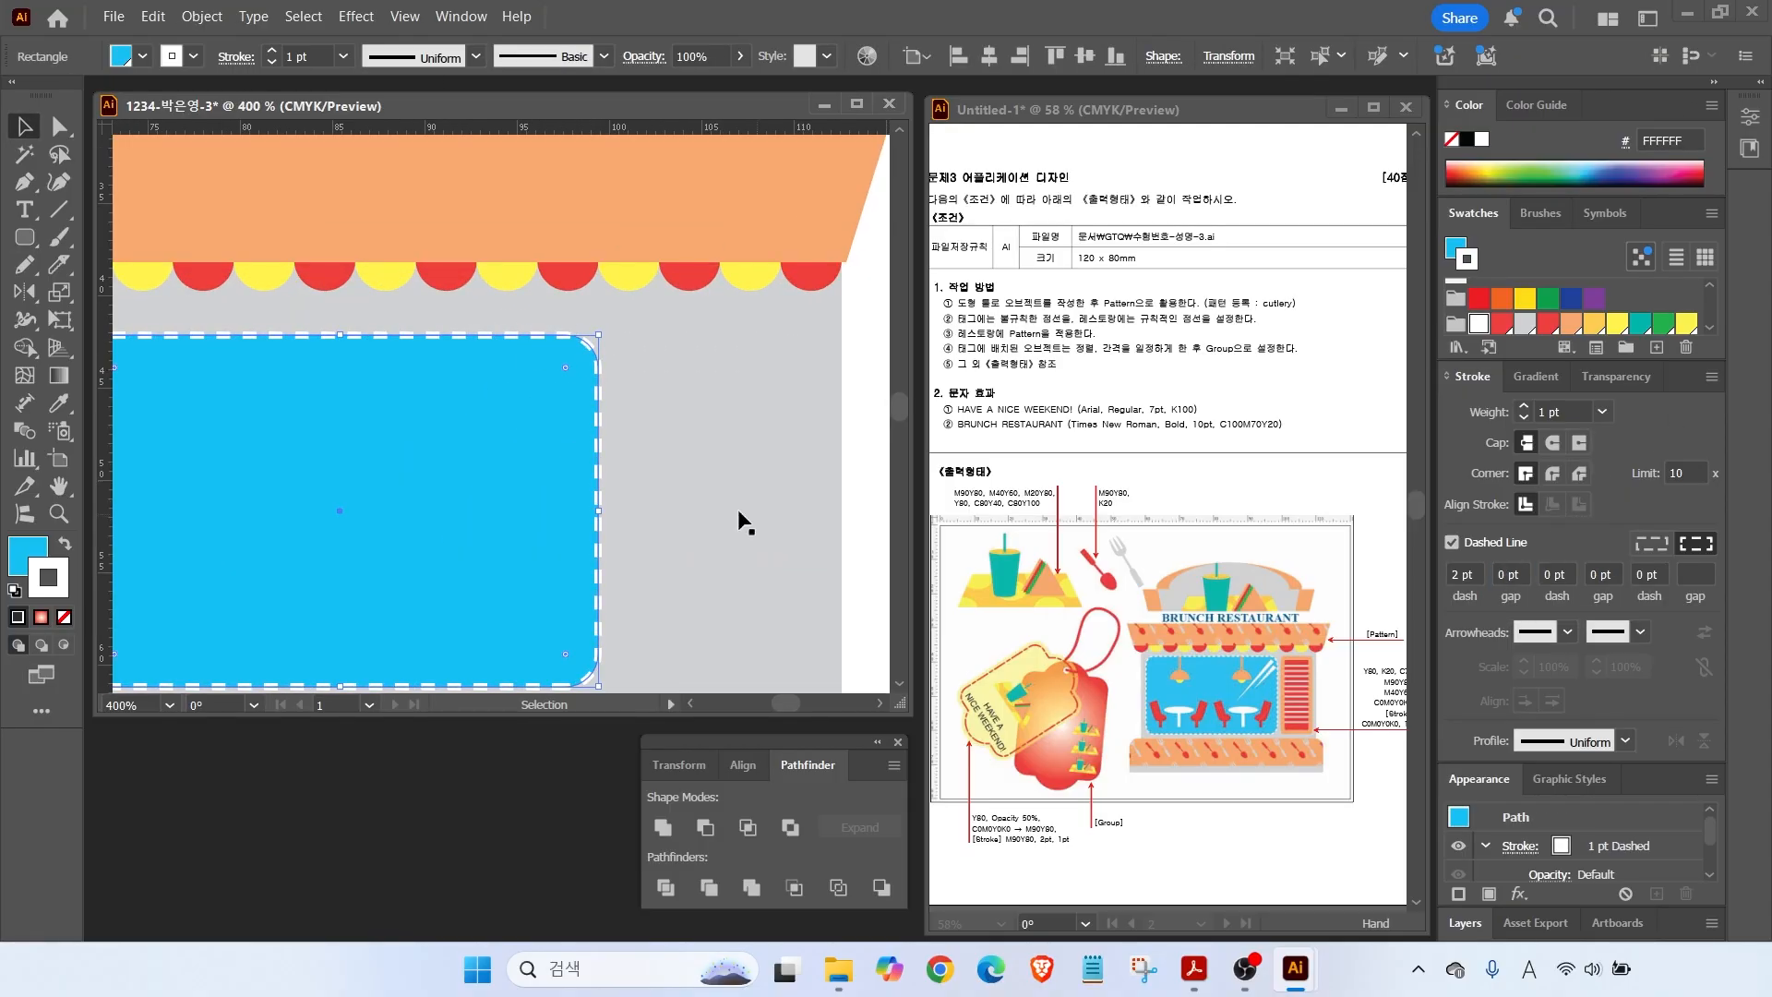
{"action": "scroll", "coordinate": [756, 414], "scroll_direction": "down", "scroll_amount": 2}
Draw a peach rounded-rectangle door right of the window, with no outline, slightly taller.
{"action": "left_click", "coordinate": [25, 237]}
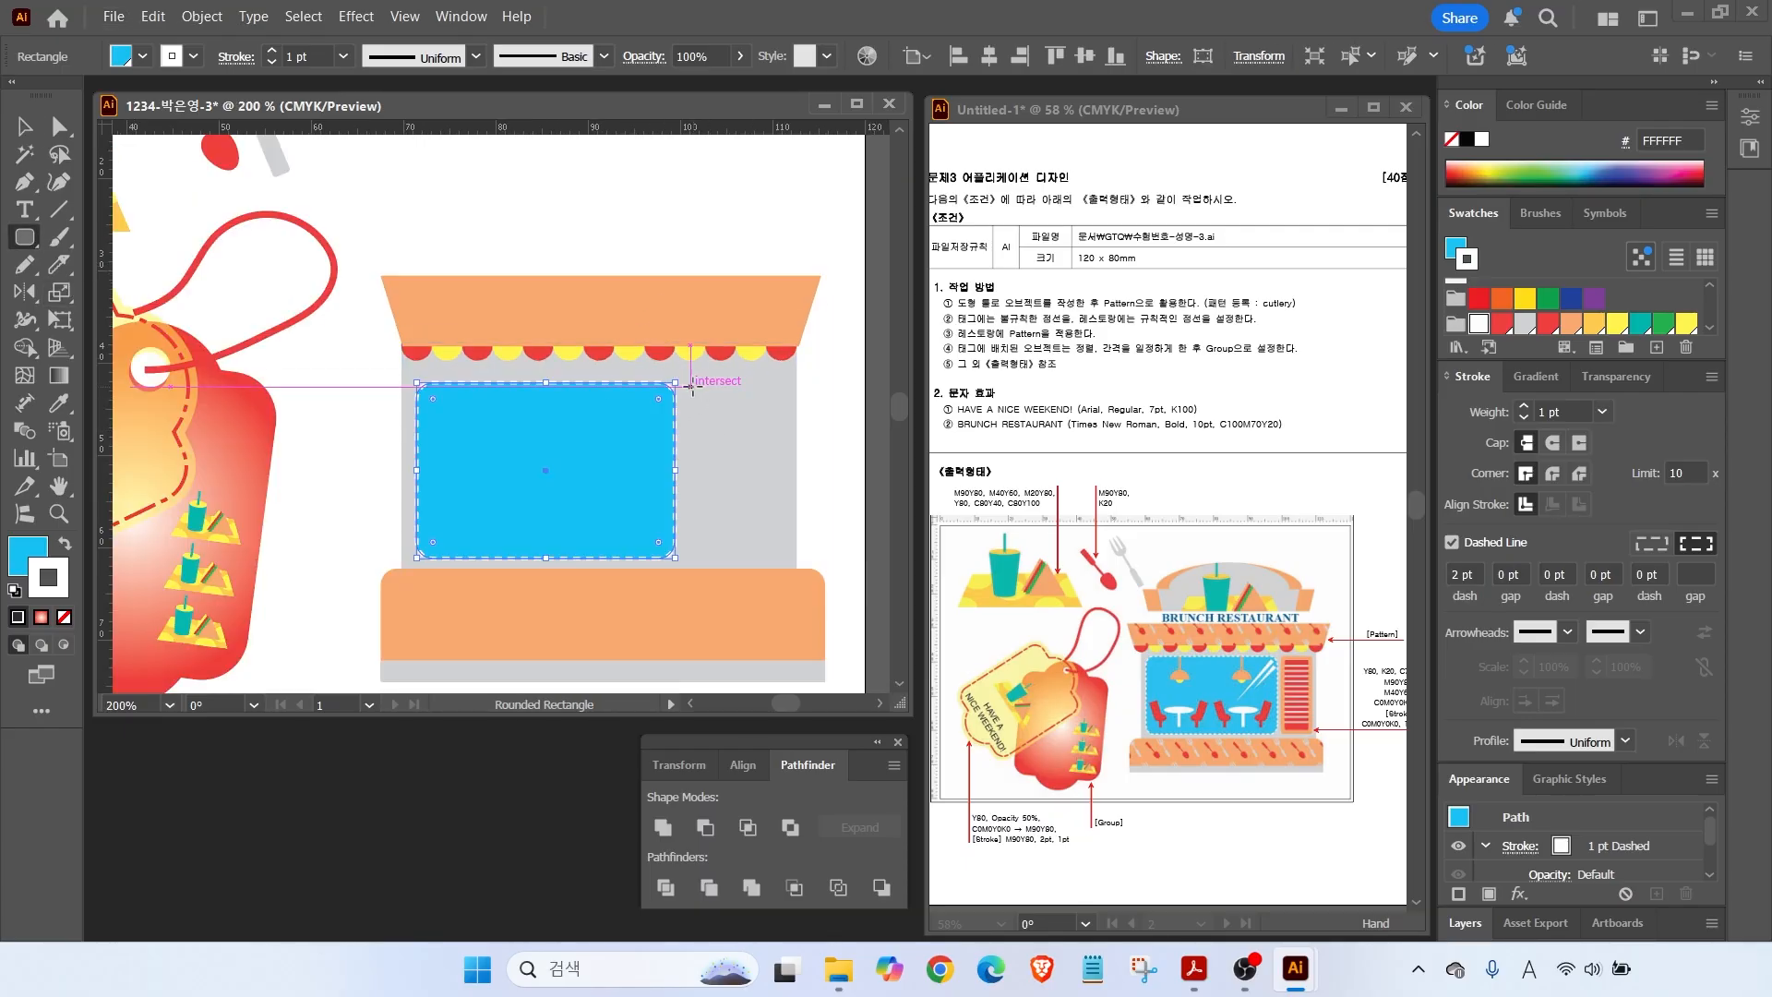
{"action": "left_click_drag", "start_coordinate": [691, 388], "coordinate": [785, 554]}
{"action": "scroll", "coordinate": [1569, 314], "scroll_direction": "down", "scroll_amount": 1}
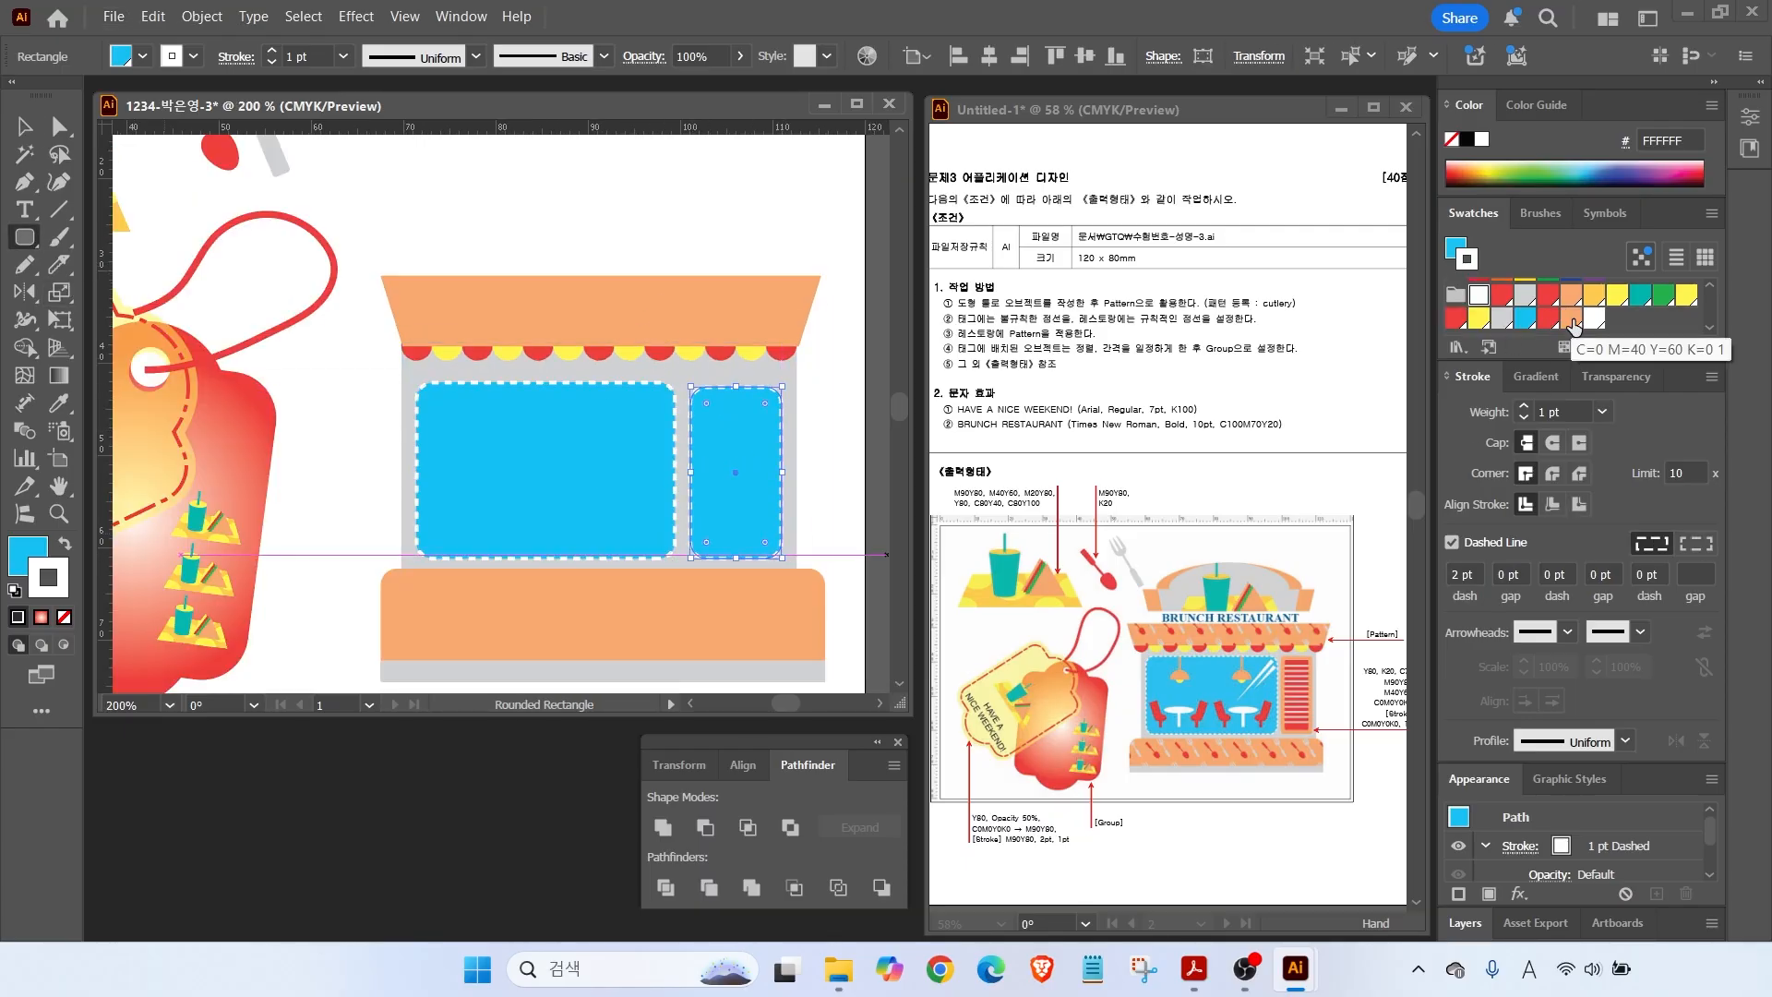
{"action": "left_click", "coordinate": [1572, 317]}
{"action": "left_click", "coordinate": [65, 543]}
{"action": "left_click", "coordinate": [64, 617]}
{"action": "key", "text": "a"}
{"action": "key", "text": "v"}
{"action": "left_click_drag", "start_coordinate": [735, 387], "coordinate": [736, 384]}
Draw a red rectangular panel inside the peach door, extending its bottom slightly.
{"action": "key", "text": "m"}
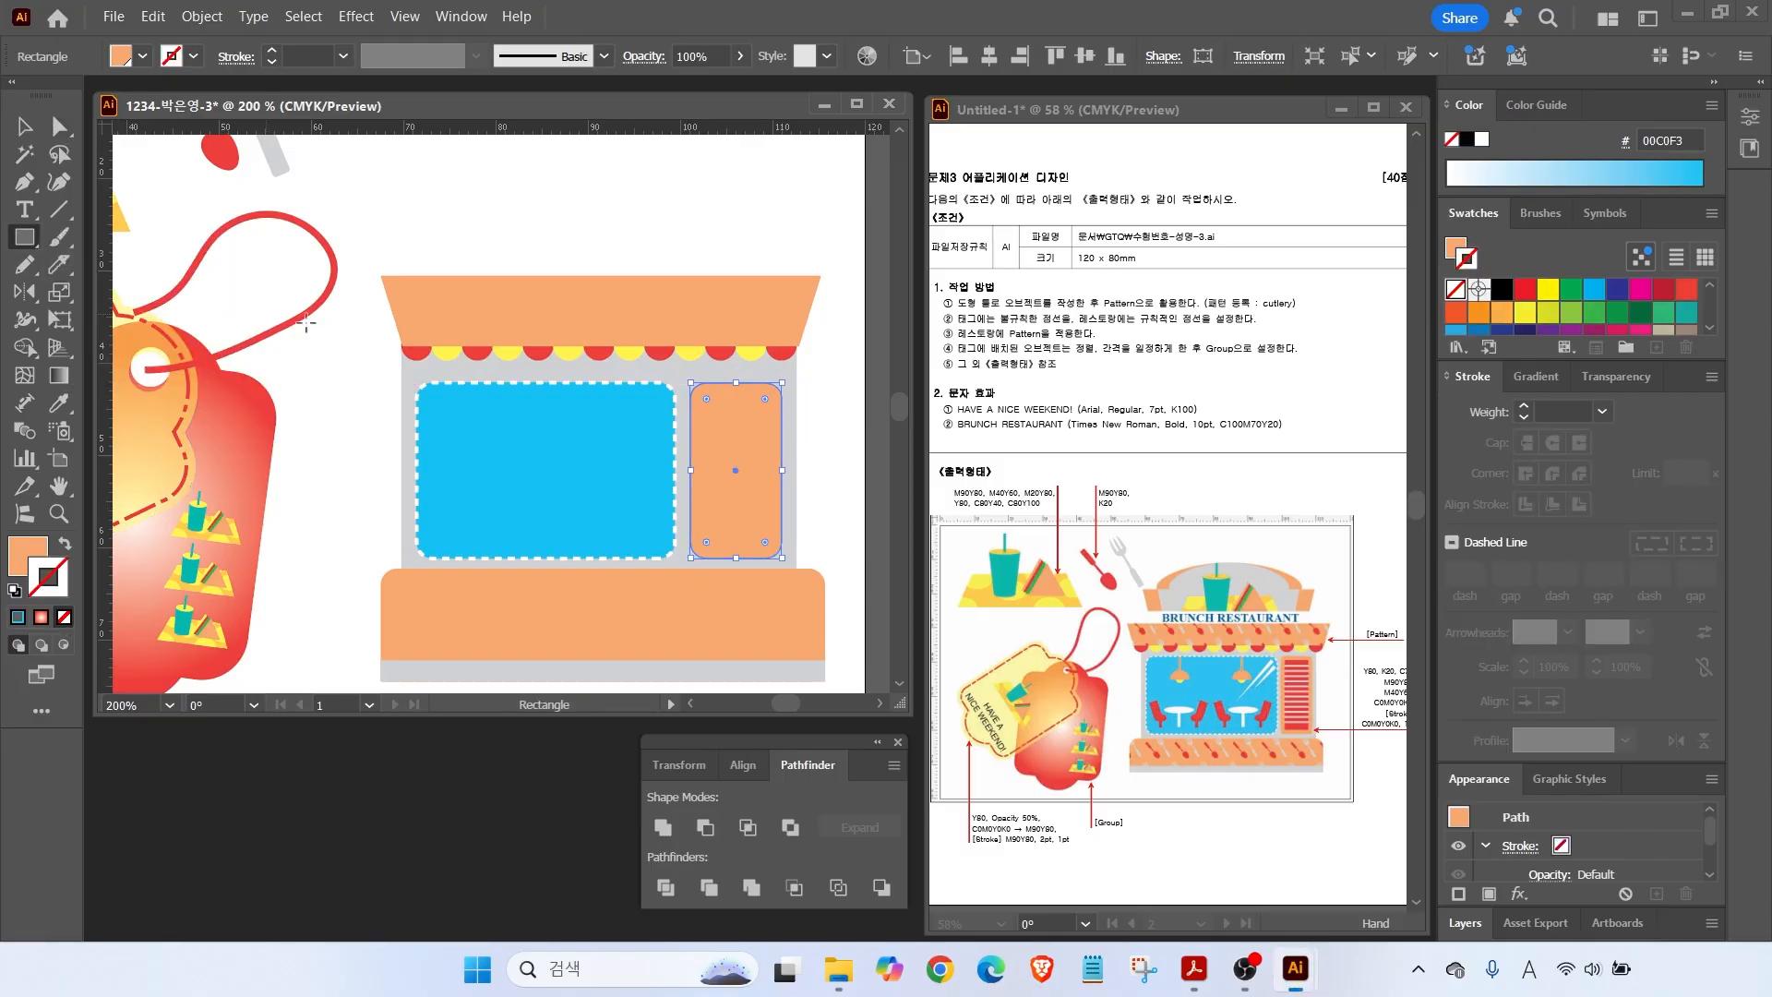
{"action": "scroll", "coordinate": [690, 391], "scroll_direction": "up", "scroll_amount": 1}
{"action": "left_click_drag", "start_coordinate": [709, 389], "coordinate": [811, 628]}
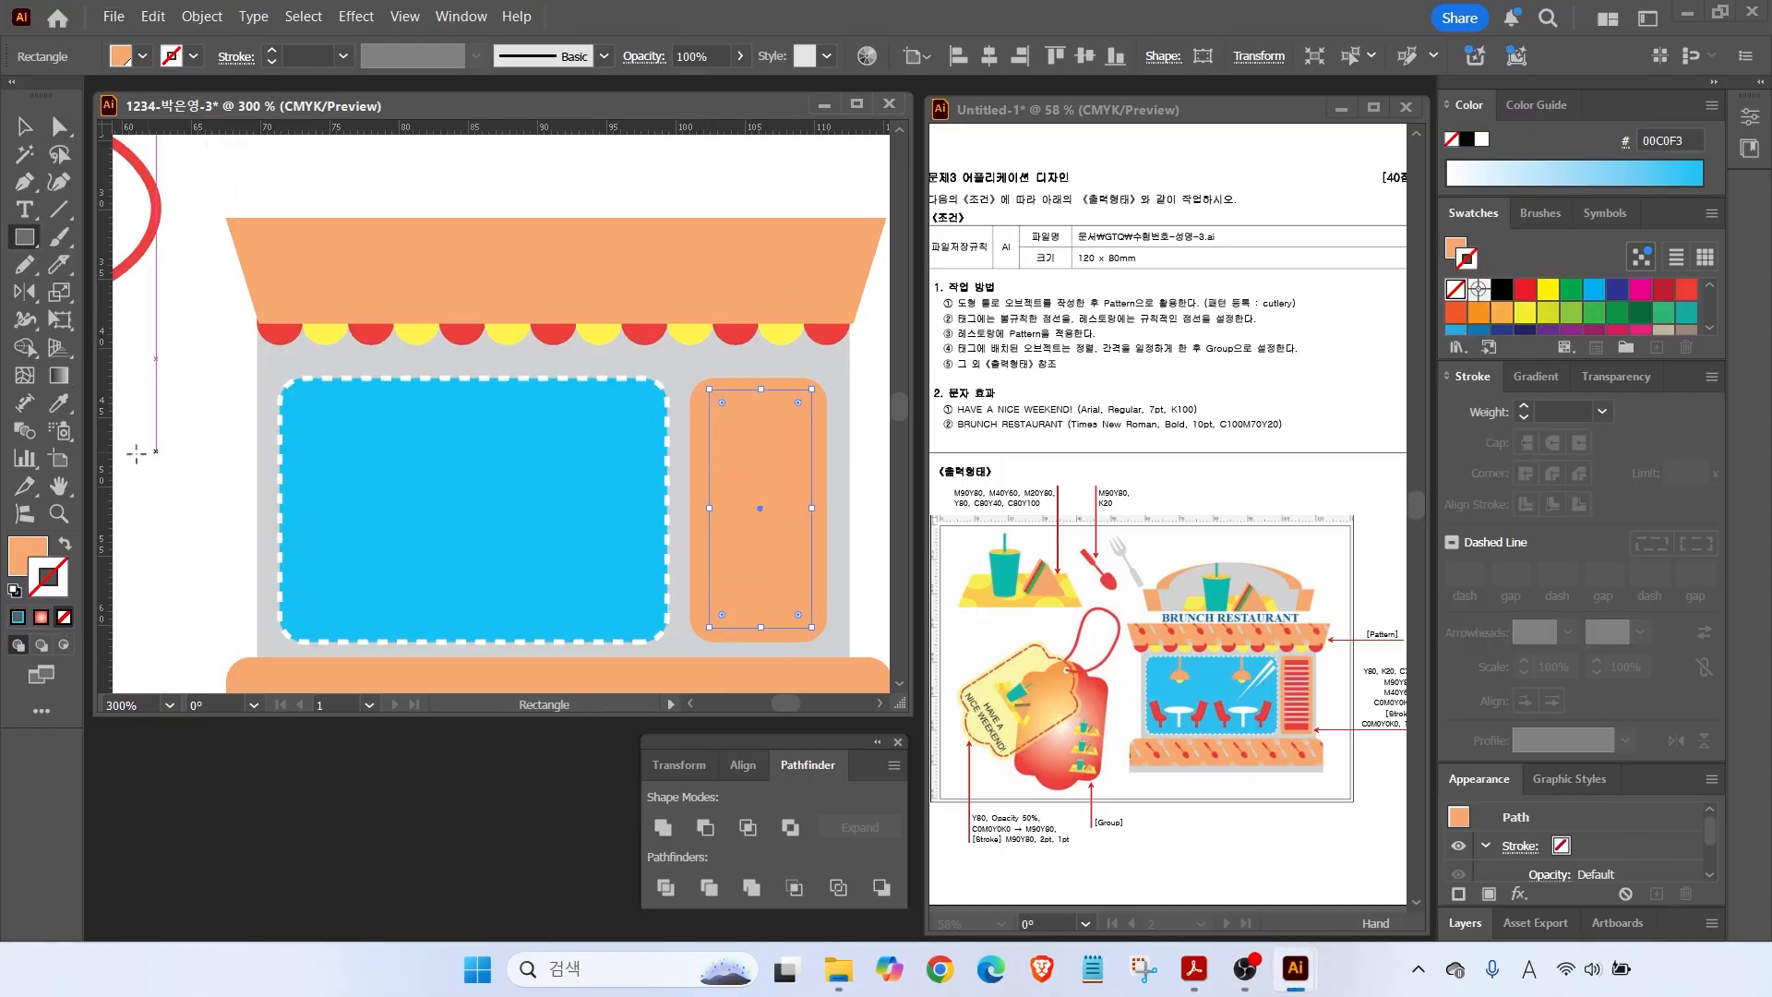
{"action": "scroll", "coordinate": [1570, 305], "scroll_direction": "down", "scroll_amount": 2}
{"action": "left_click", "coordinate": [1548, 323]}
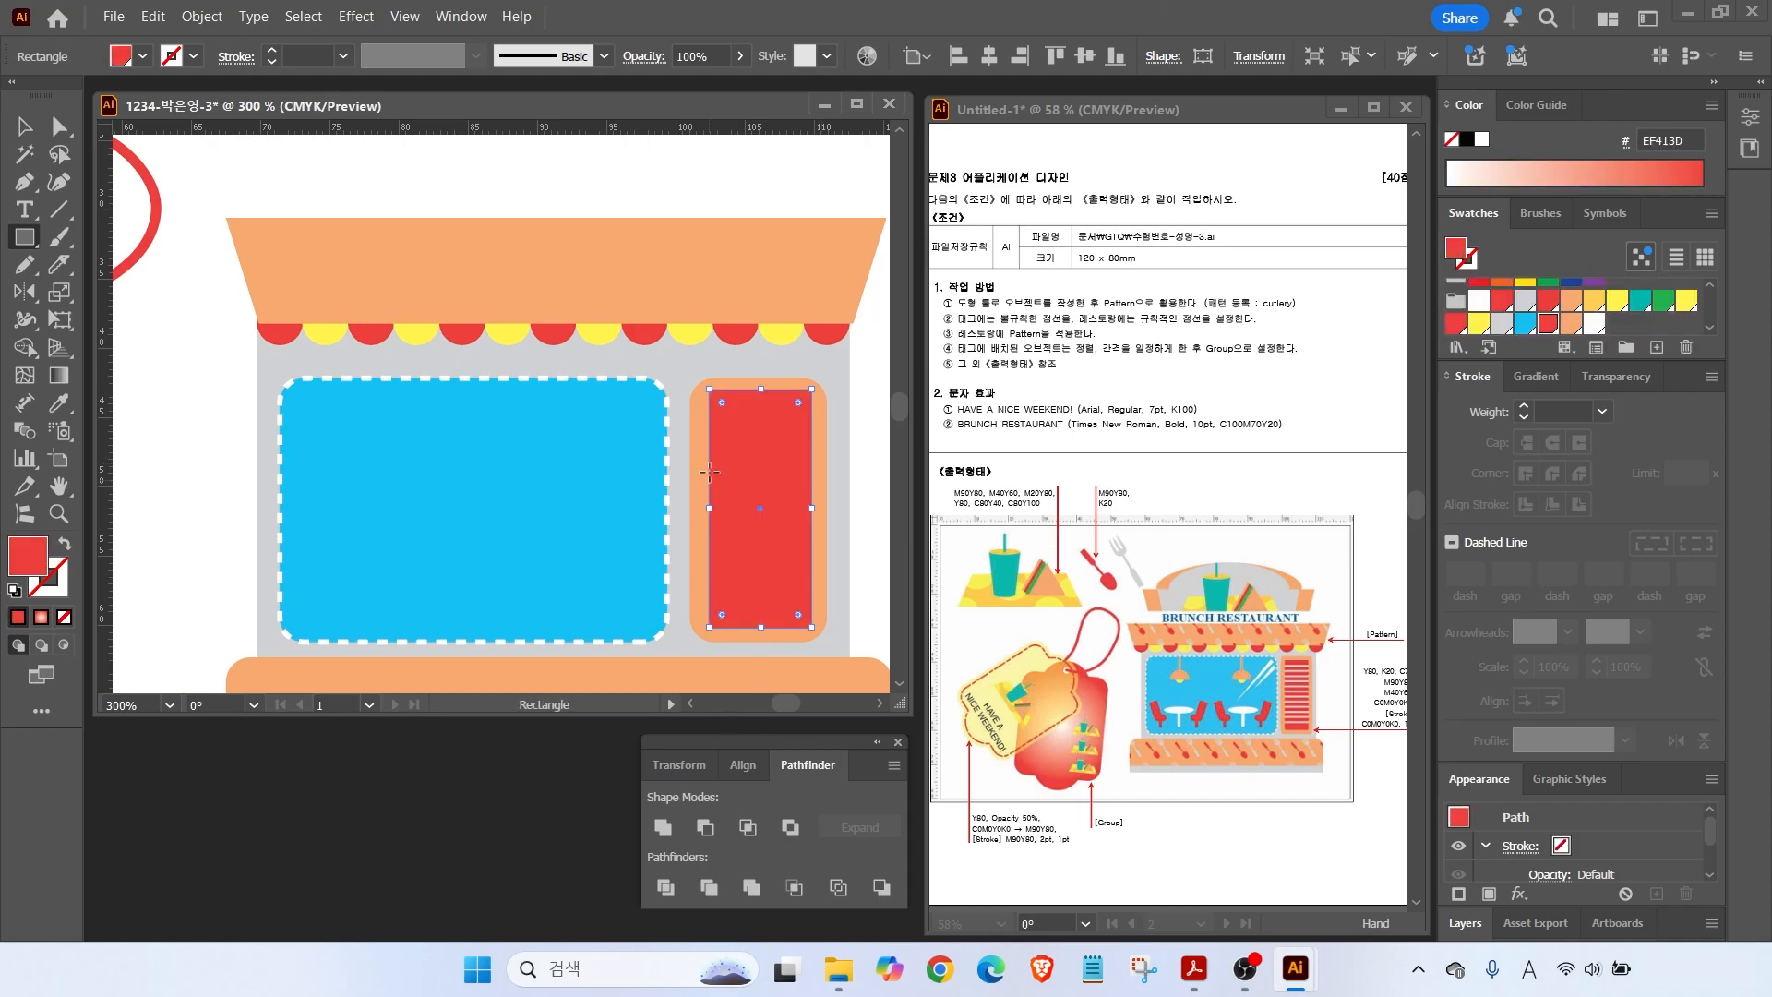
{"action": "left_click_drag", "start_coordinate": [762, 631], "coordinate": [763, 635]}
Draw a thin light-grey bar across the red panel's top and copy it to the bottom.
{"action": "scroll", "coordinate": [693, 435], "scroll_direction": "up", "scroll_amount": 2}
{"action": "left_click_drag", "start_coordinate": [694, 435], "coordinate": [447, 380]}
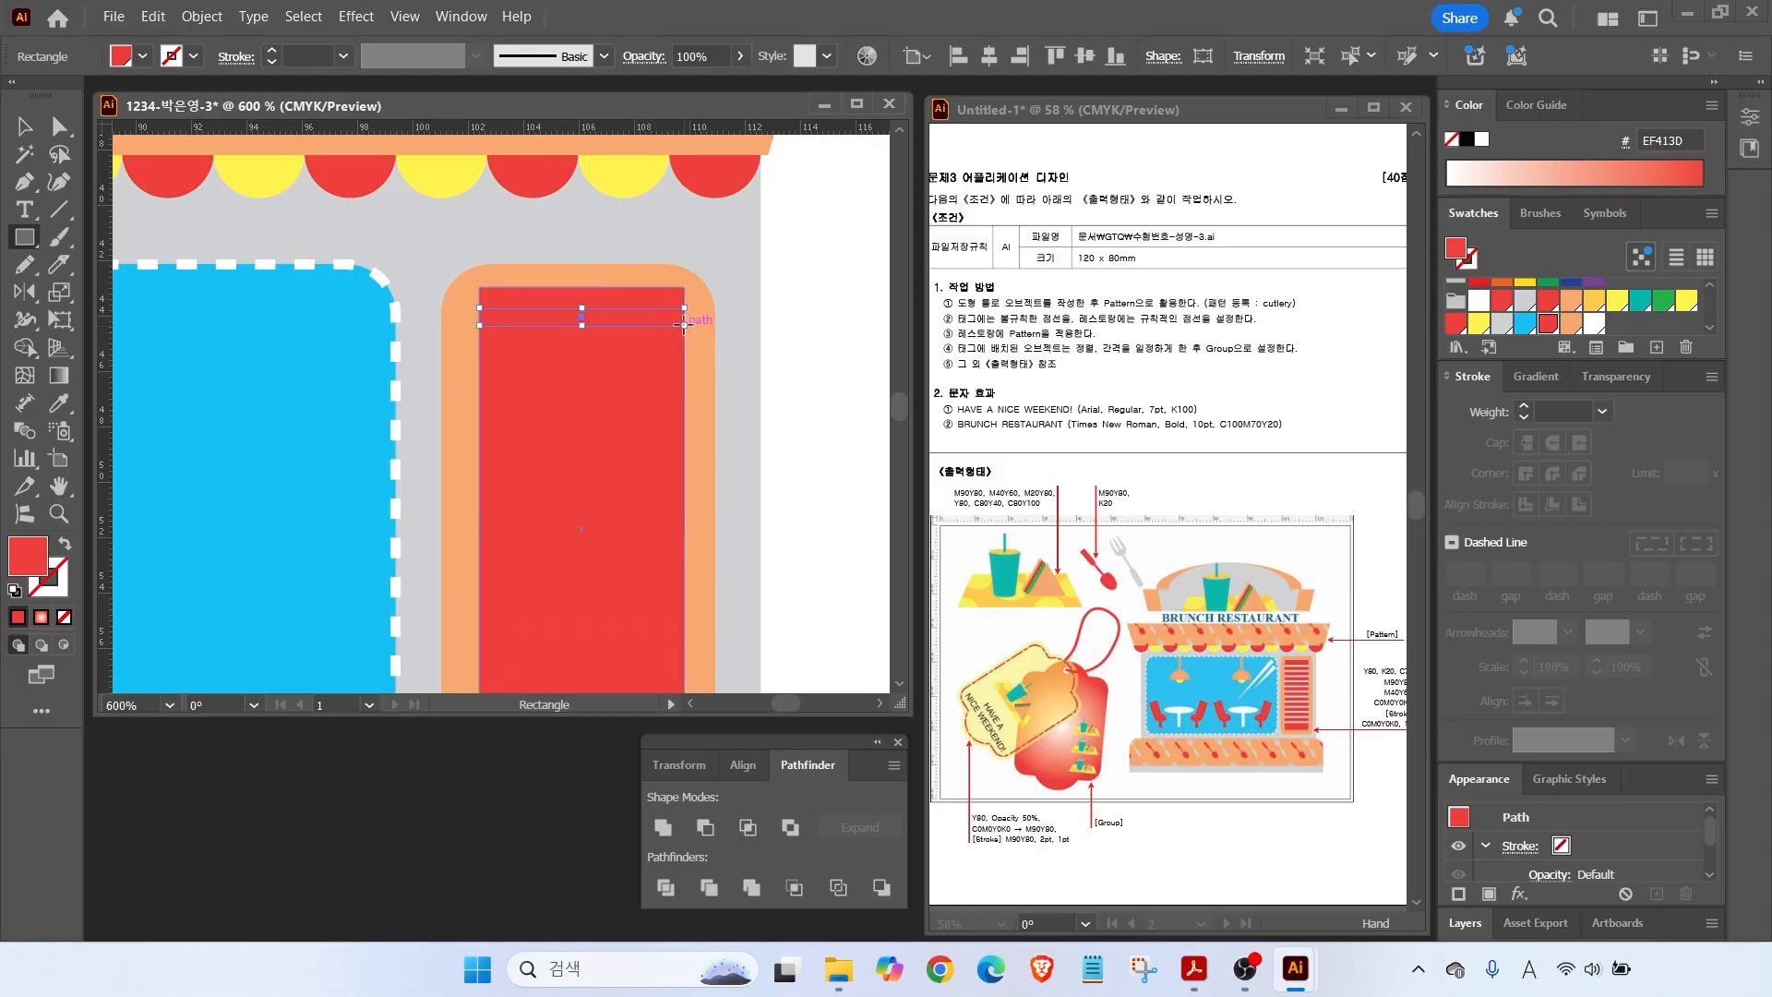
{"action": "left_click", "coordinate": [1502, 323]}
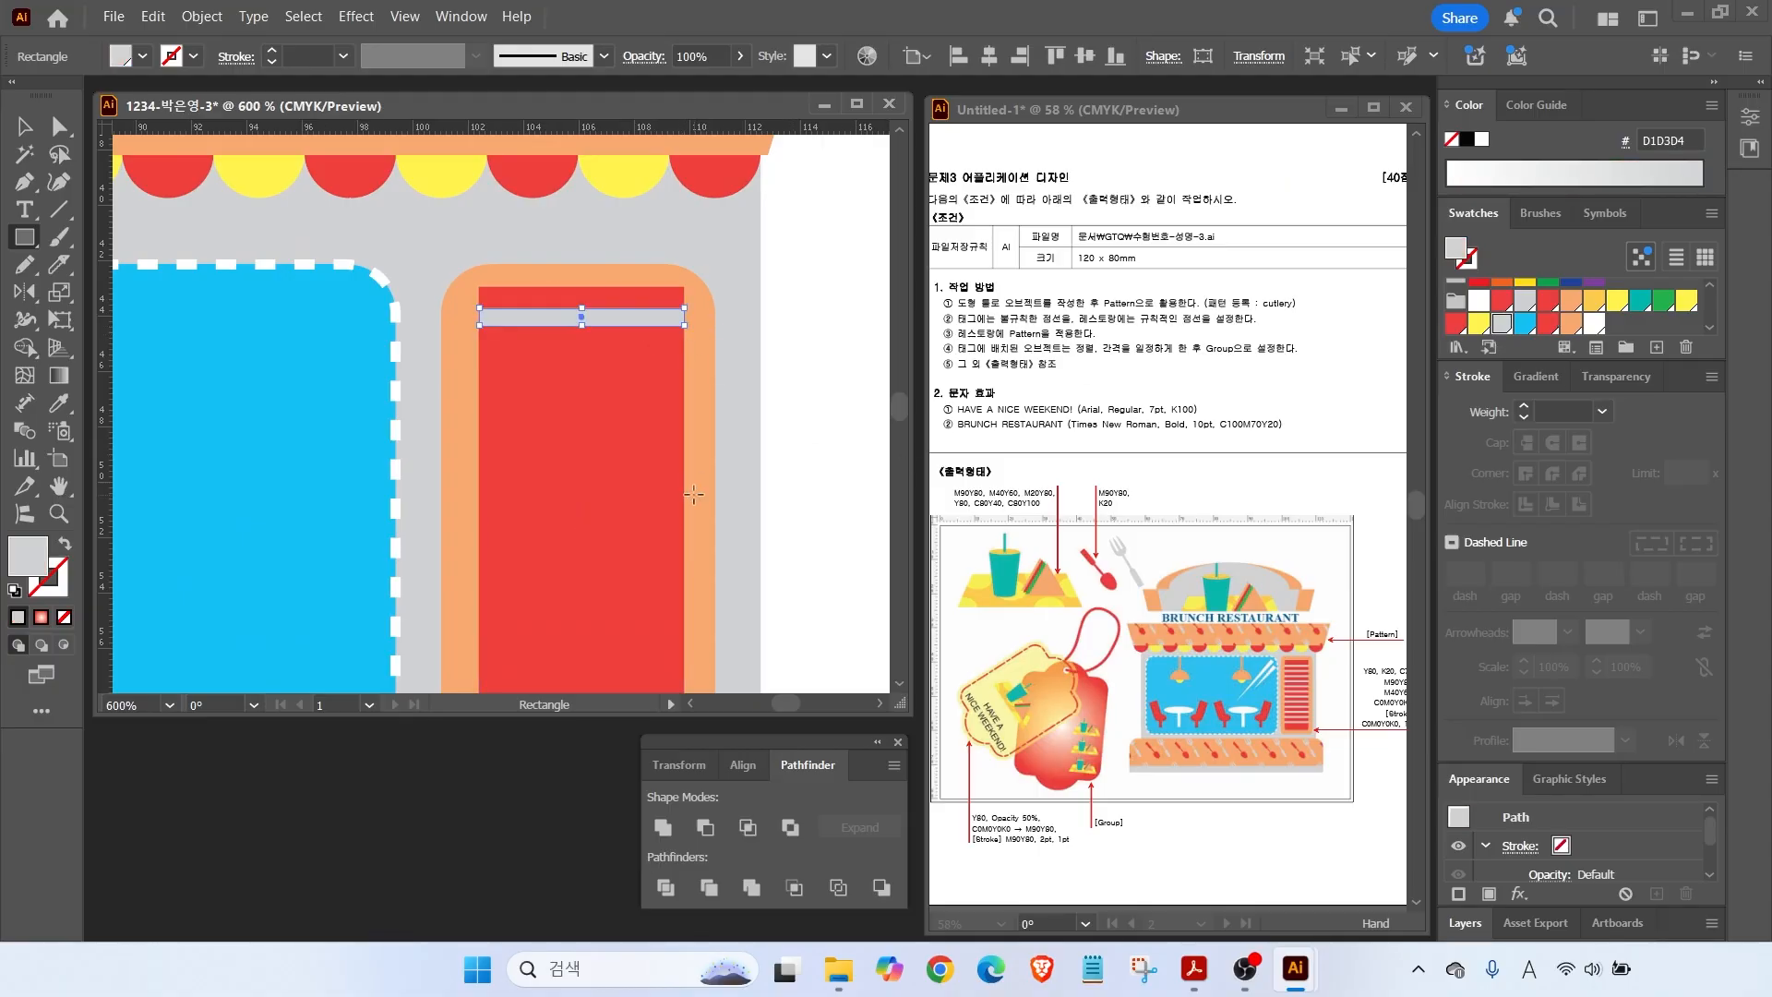
{"action": "scroll", "coordinate": [554, 254], "scroll_direction": "down", "scroll_amount": 3}
{"action": "key", "text": "v"}
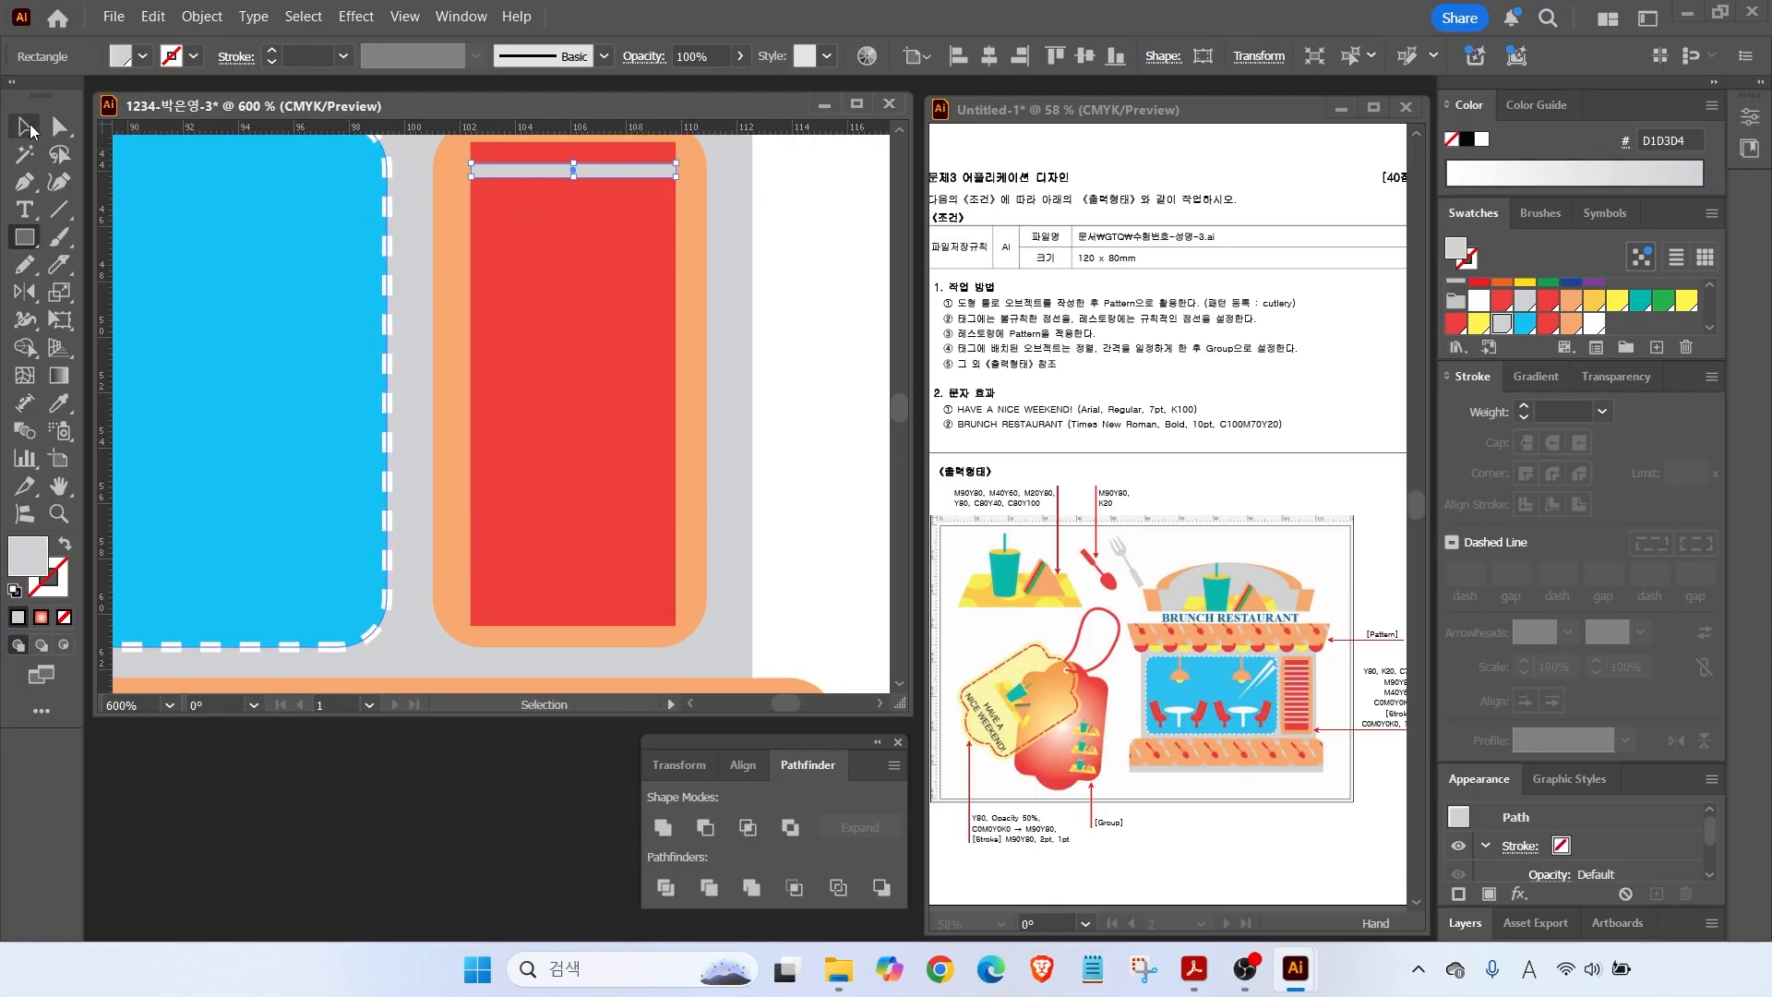
{"action": "left_click_drag", "start_coordinate": [573, 171], "coordinate": [534, 577]}
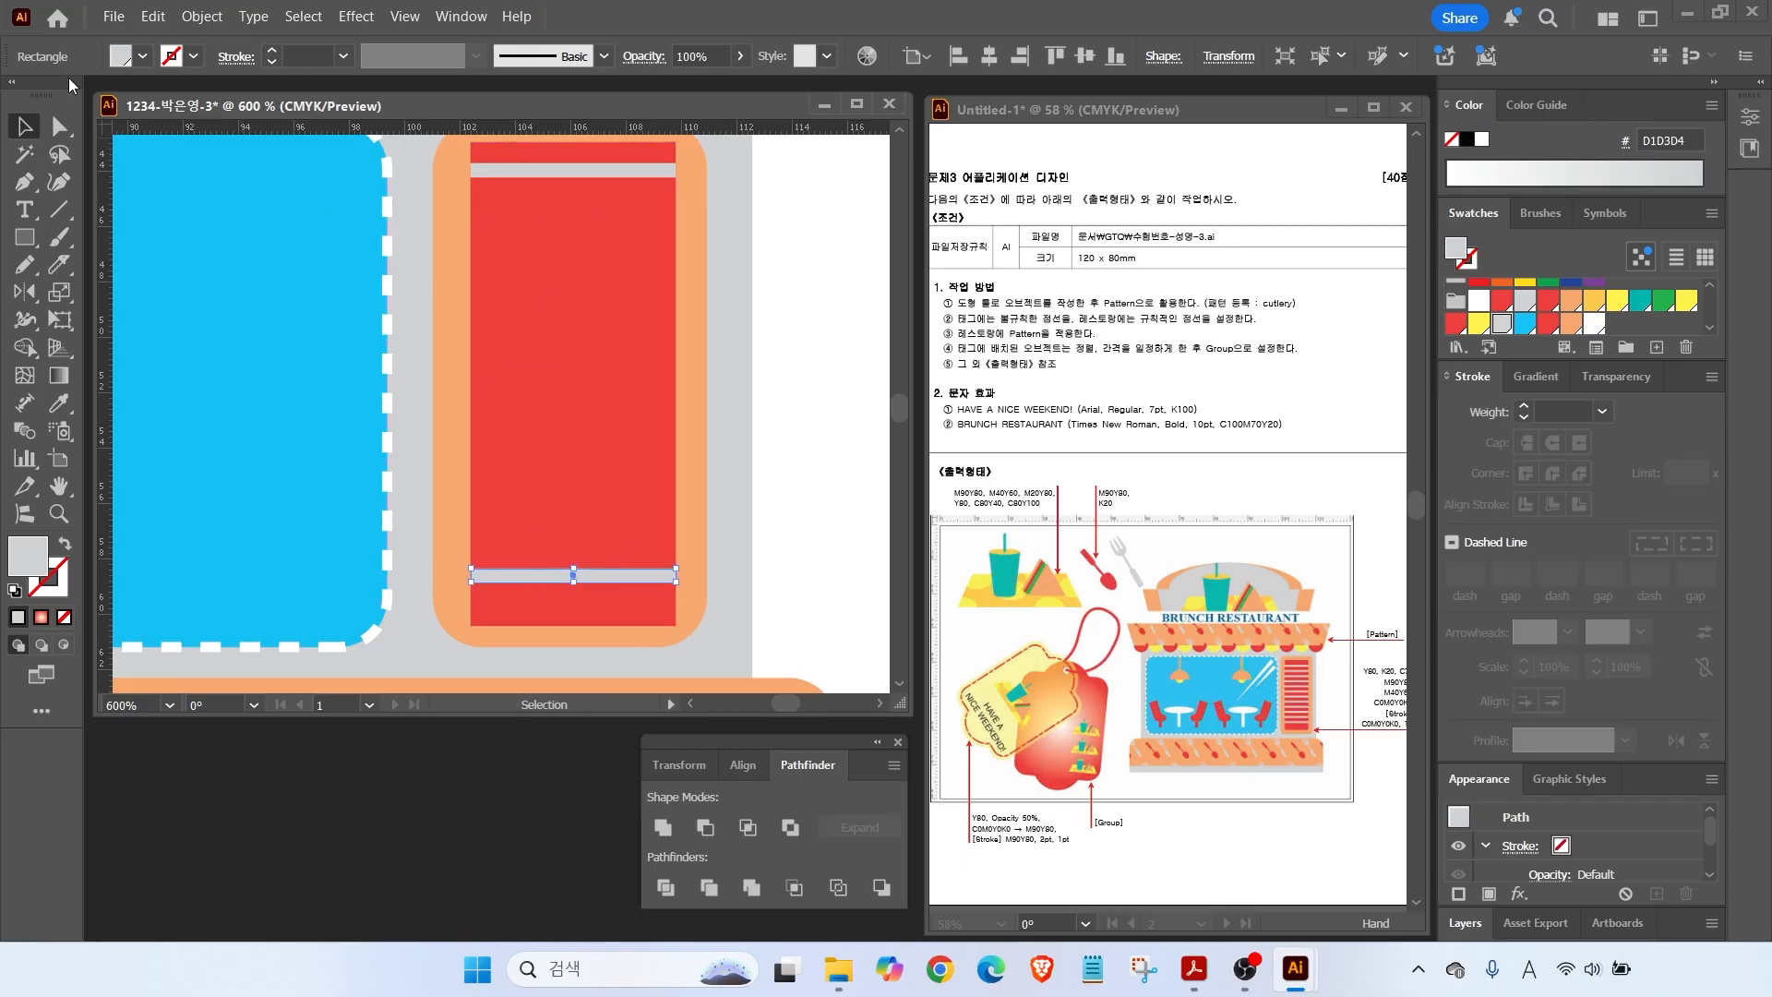
{"action": "key", "text": "a"}
Check the red panel and both grey bars by selecting each in turn.
{"action": "left_click", "coordinate": [486, 157]}
{"action": "key", "text": "v"}
{"action": "left_click", "coordinate": [565, 579]}
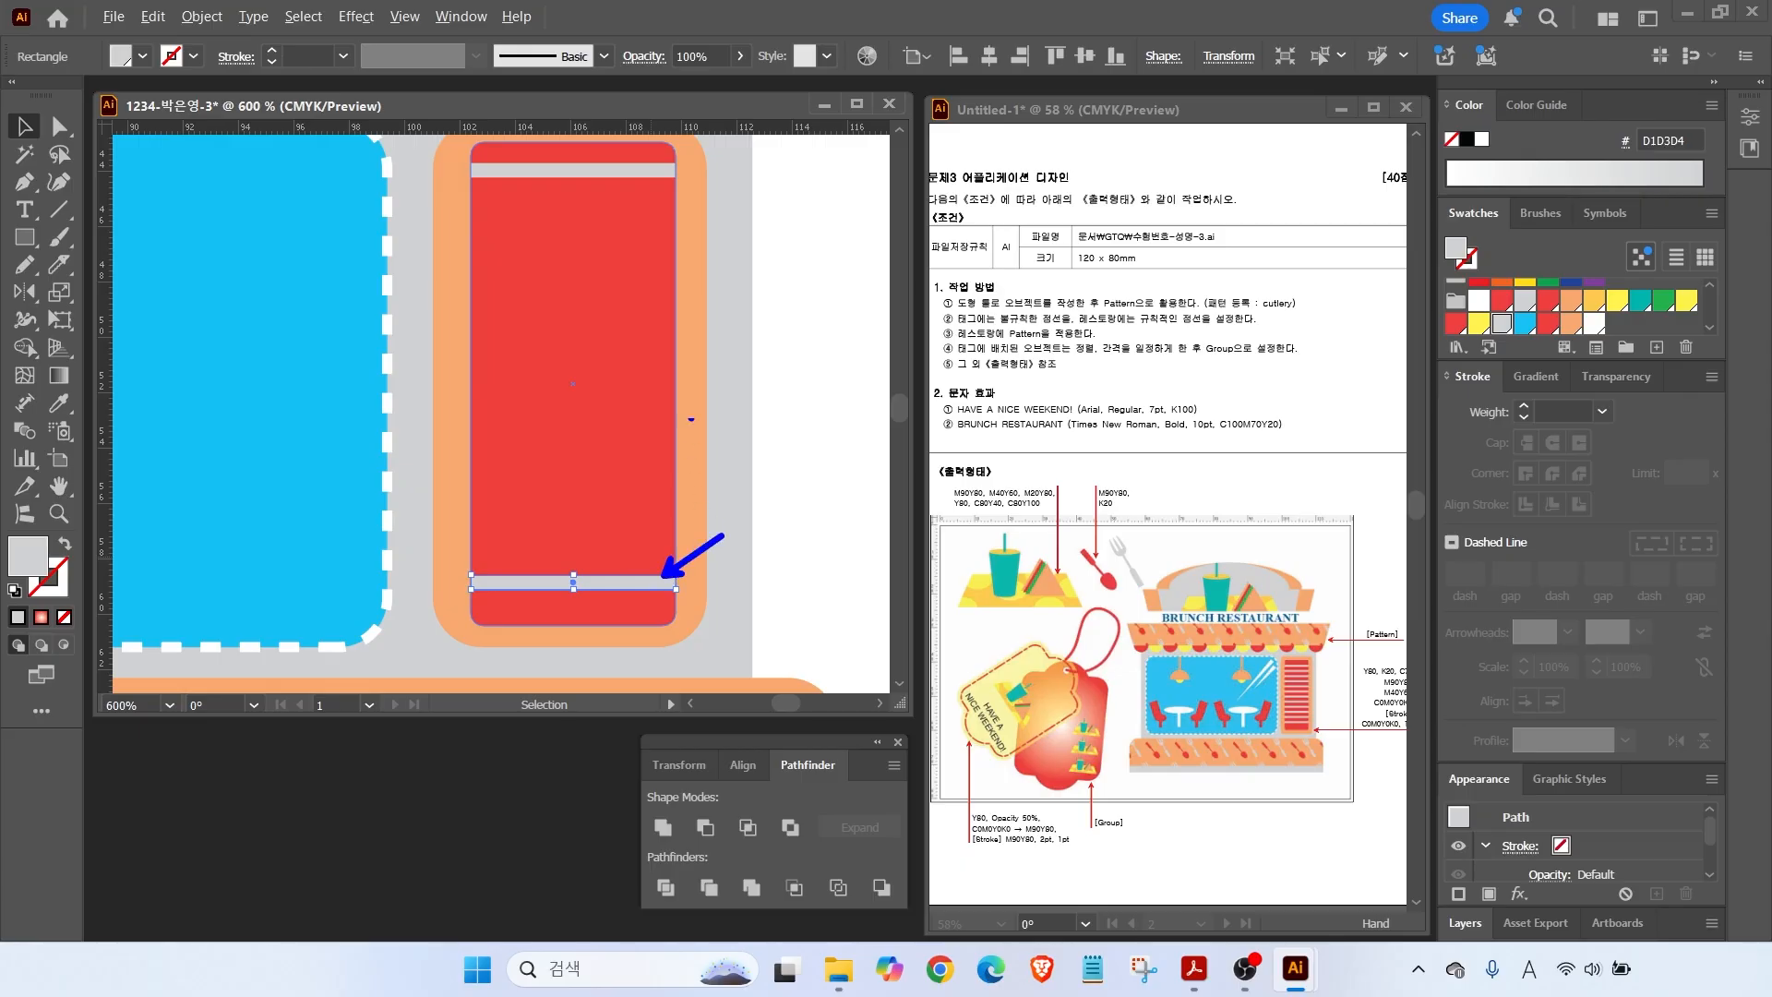
{"action": "left_click_drag", "start_coordinate": [527, 240], "coordinate": [716, 240]}
{"action": "left_click_drag", "start_coordinate": [536, 283], "coordinate": [745, 283]}
{"action": "left_click_drag", "start_coordinate": [515, 351], "coordinate": [707, 350]}
{"action": "left_click", "coordinate": [589, 170]}
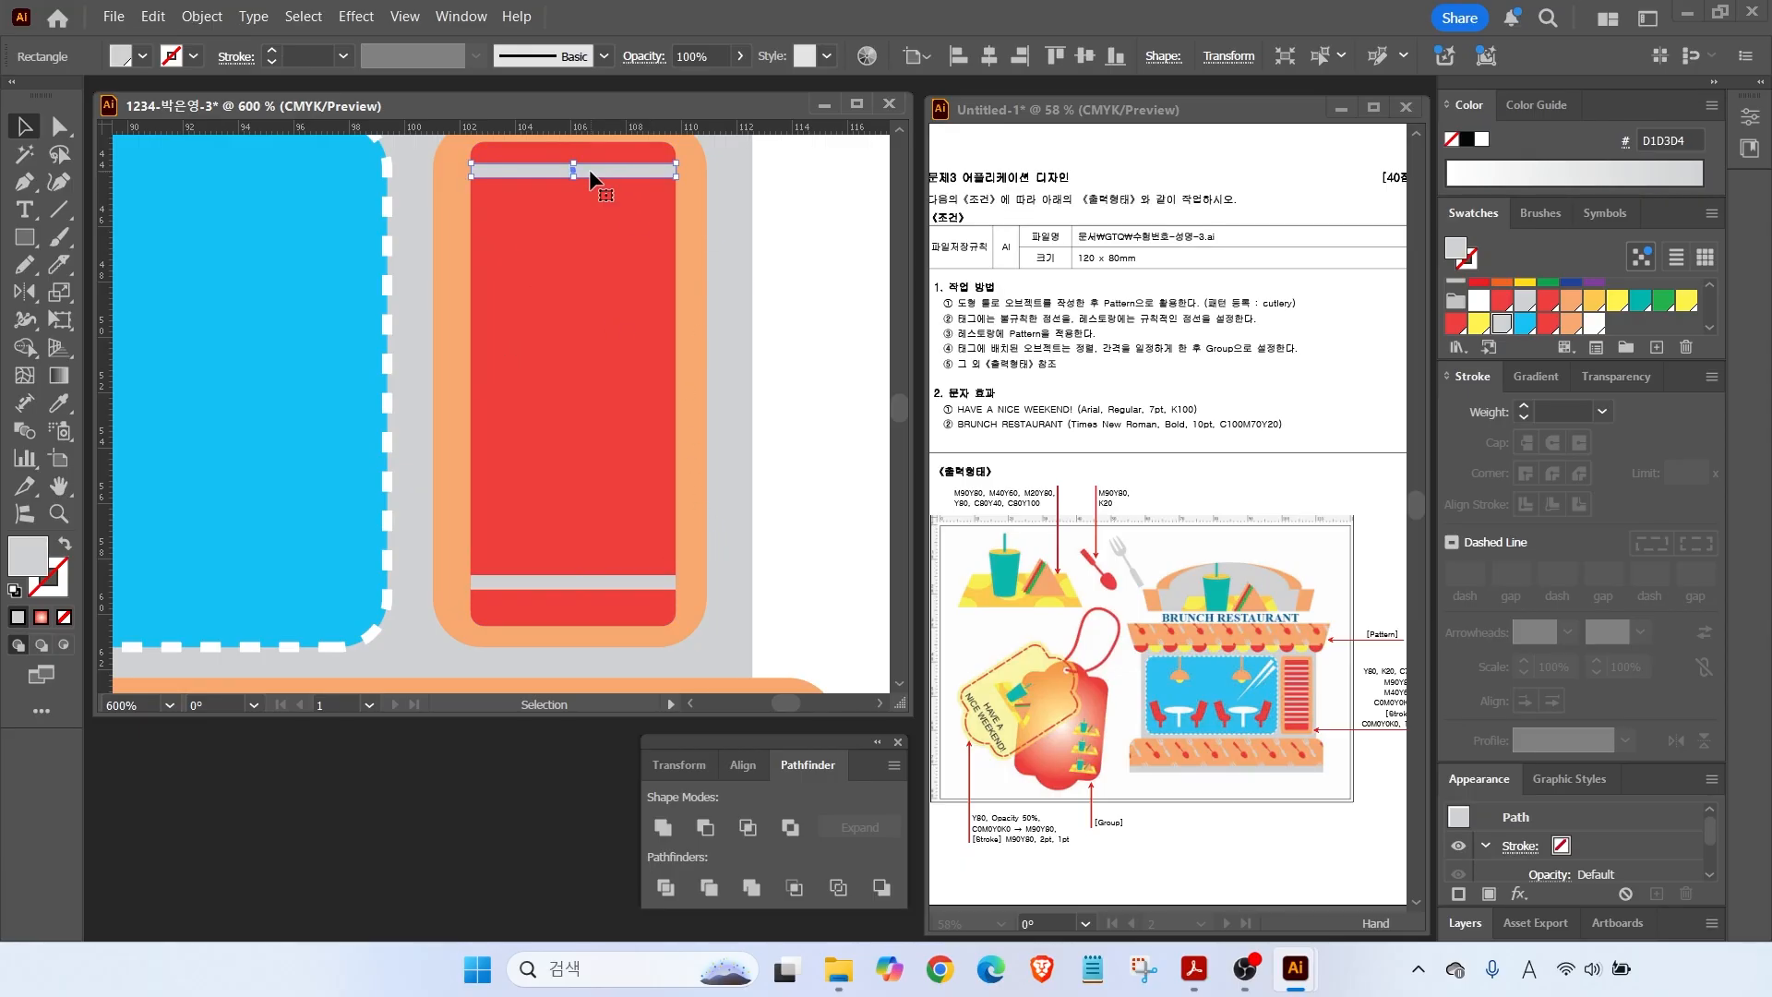
{"action": "left_click", "coordinate": [792, 220]}
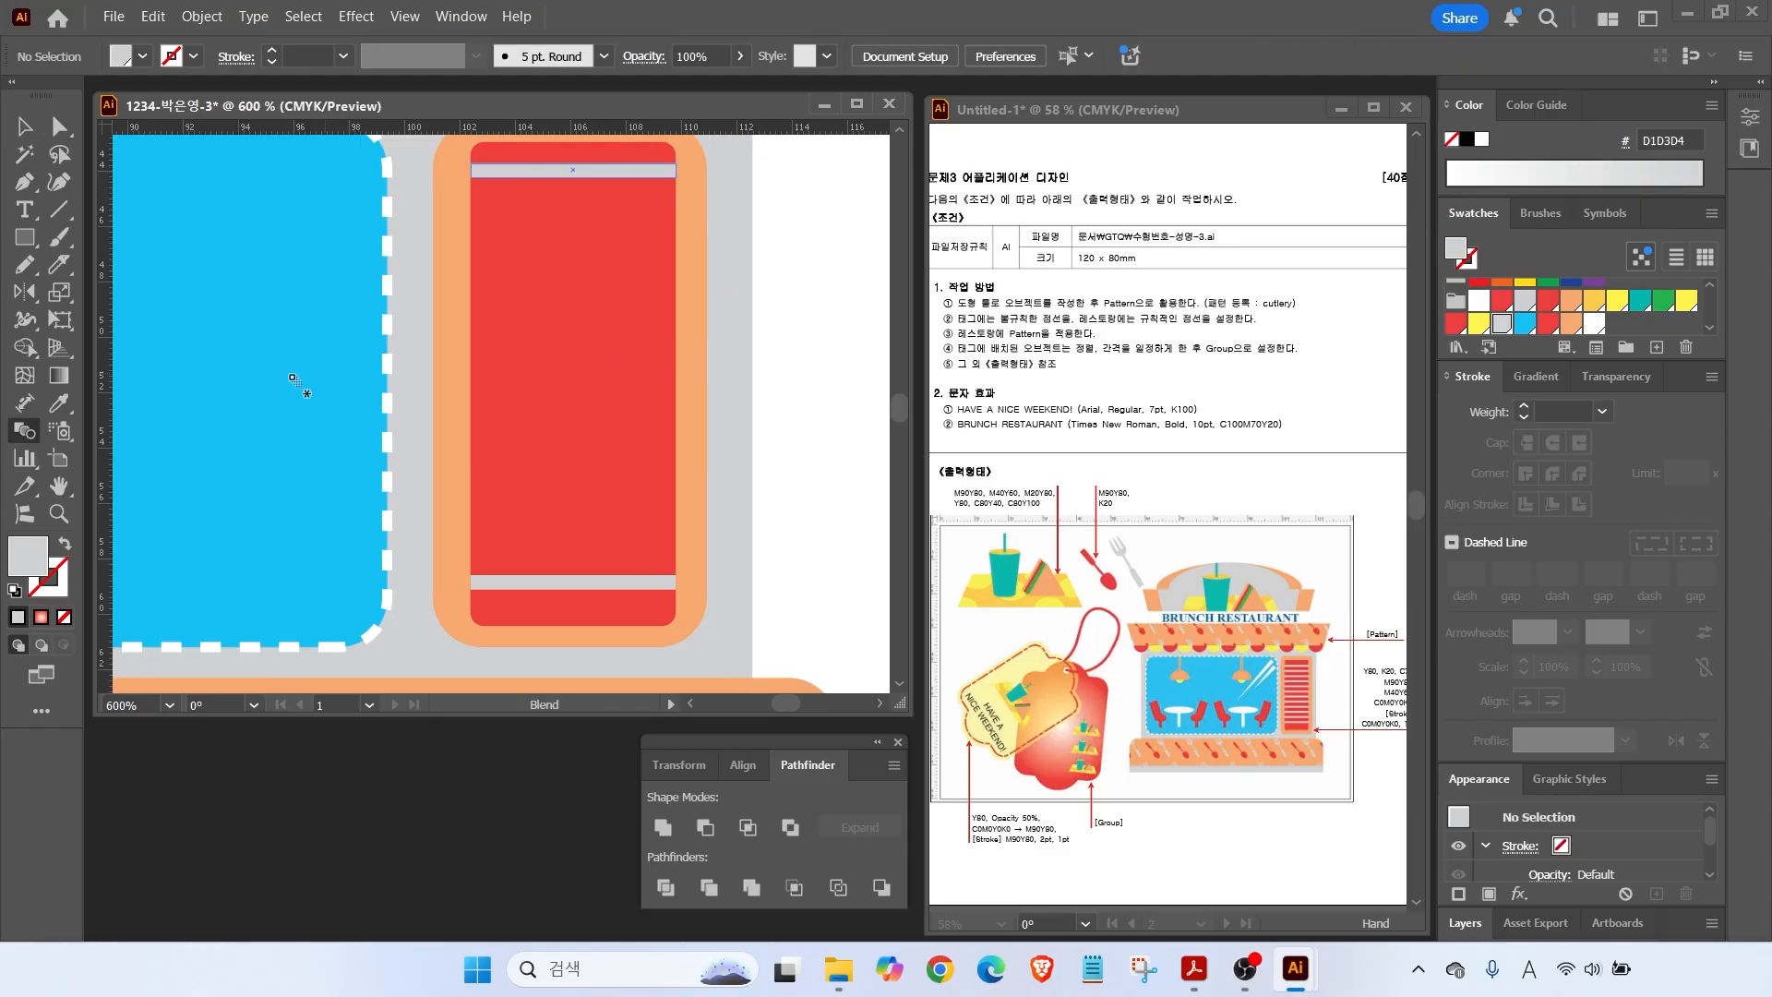
Blend the top grey bar into the bottom grey bar with the Blend tool.
{"action": "left_click", "coordinate": [20, 433]}
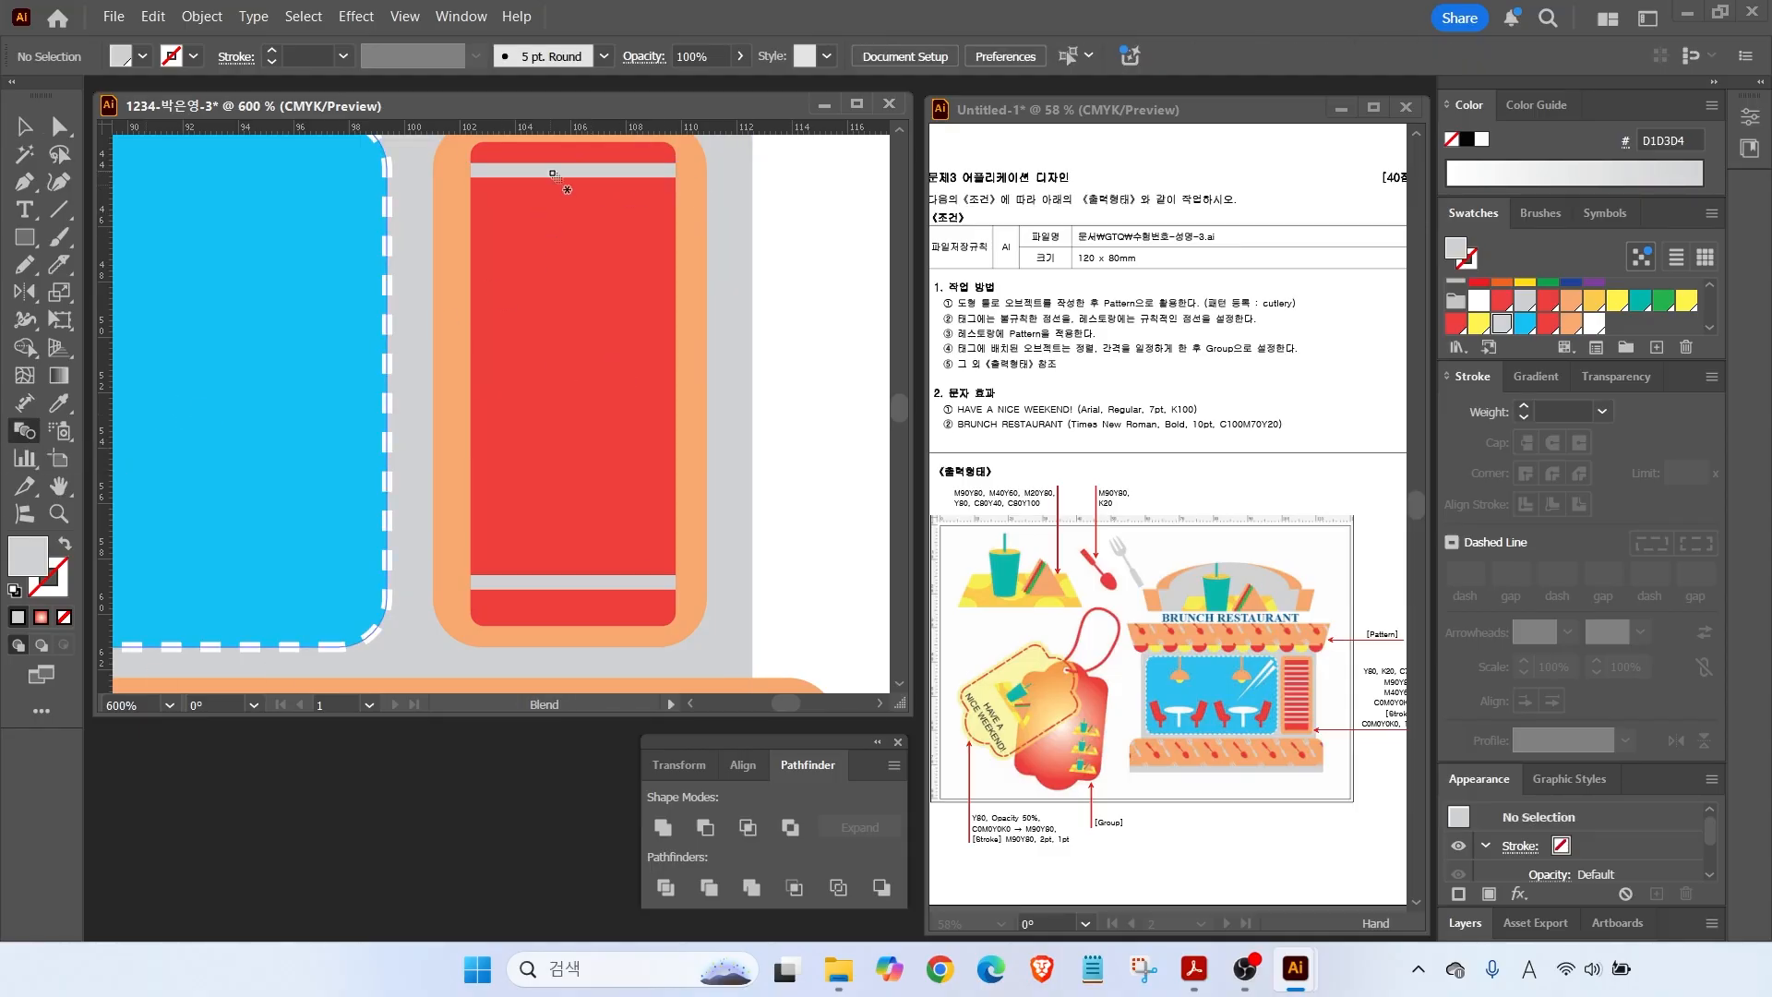
{"action": "key", "text": "v"}
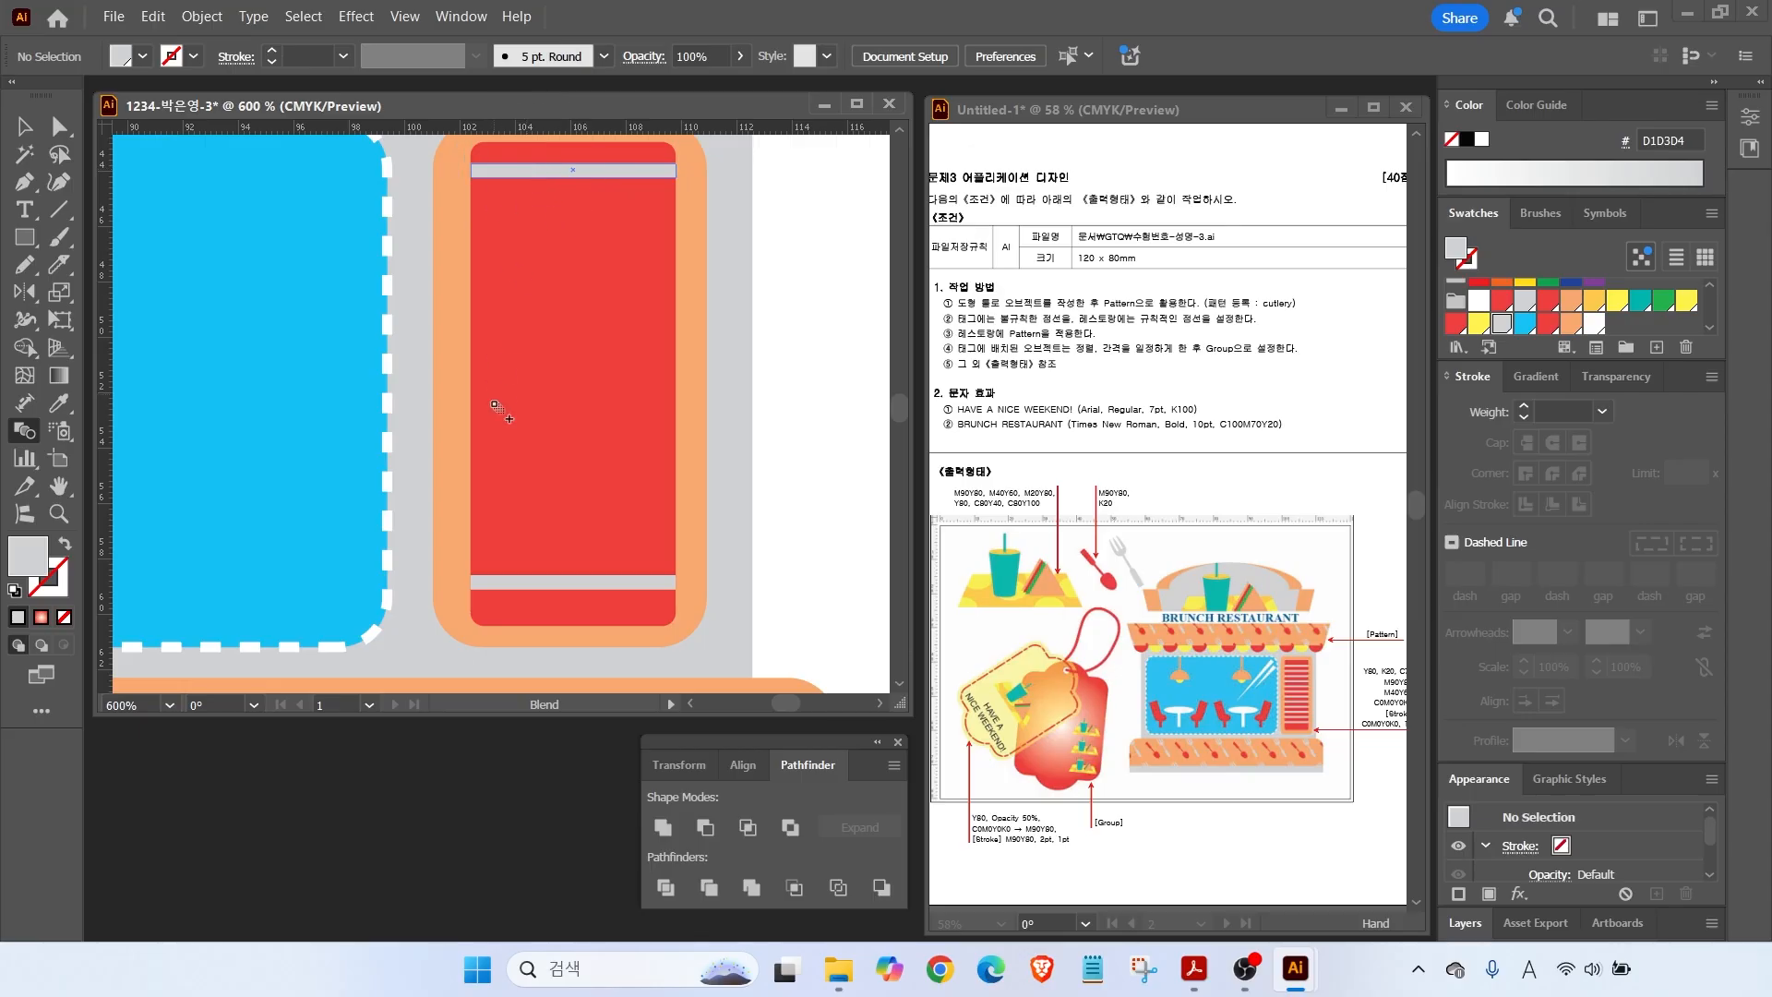
{"action": "left_click", "coordinate": [541, 583]}
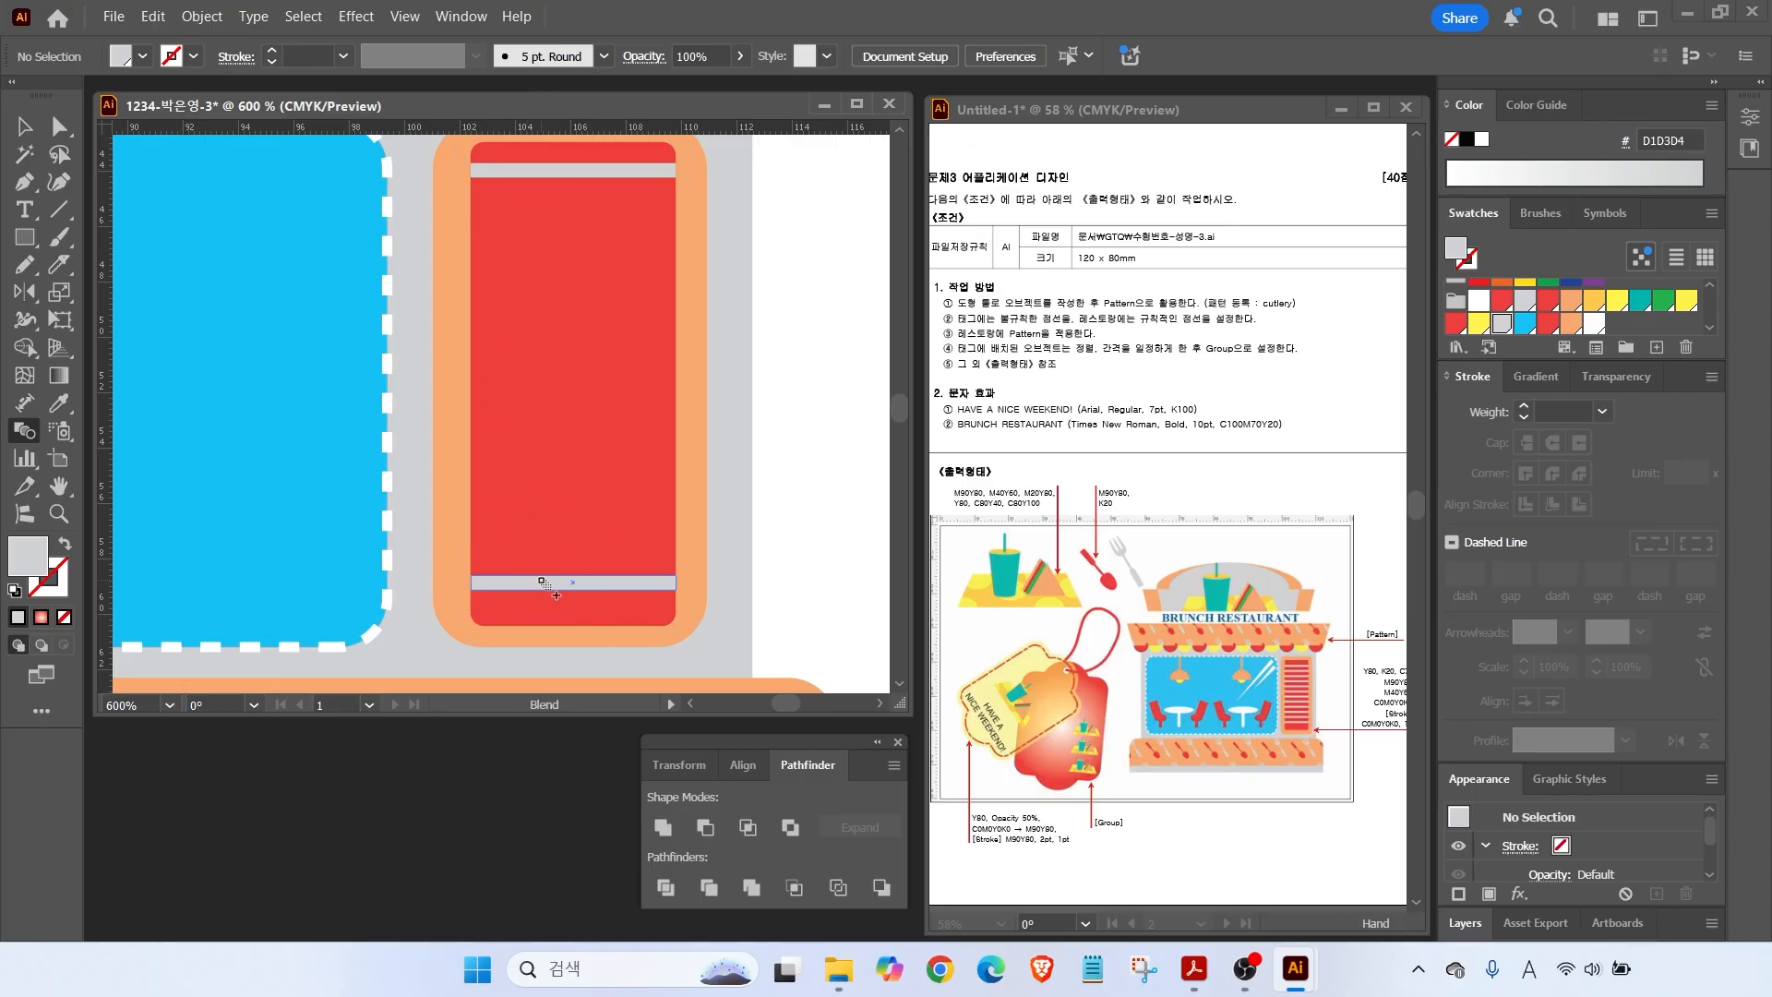
{"action": "key", "text": "v"}
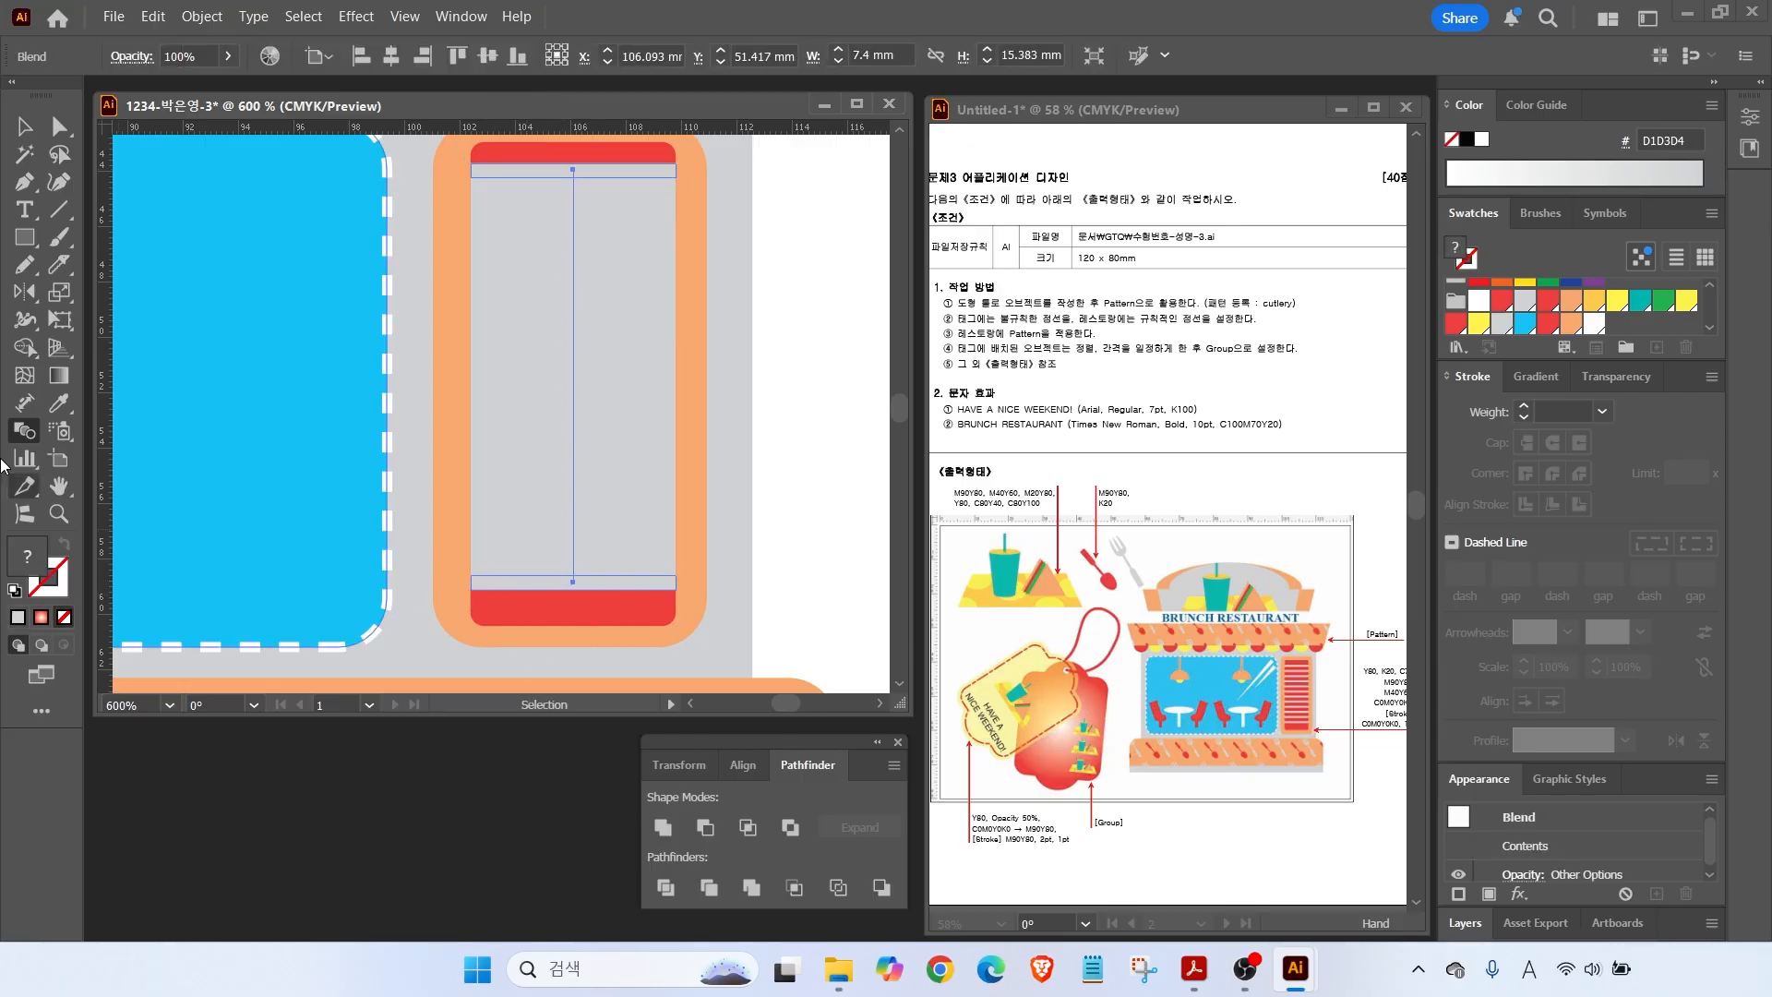
Set the blend spacing to 10 Specified Steps and fit the artboard in view.
{"action": "double_click", "coordinate": [22, 432]}
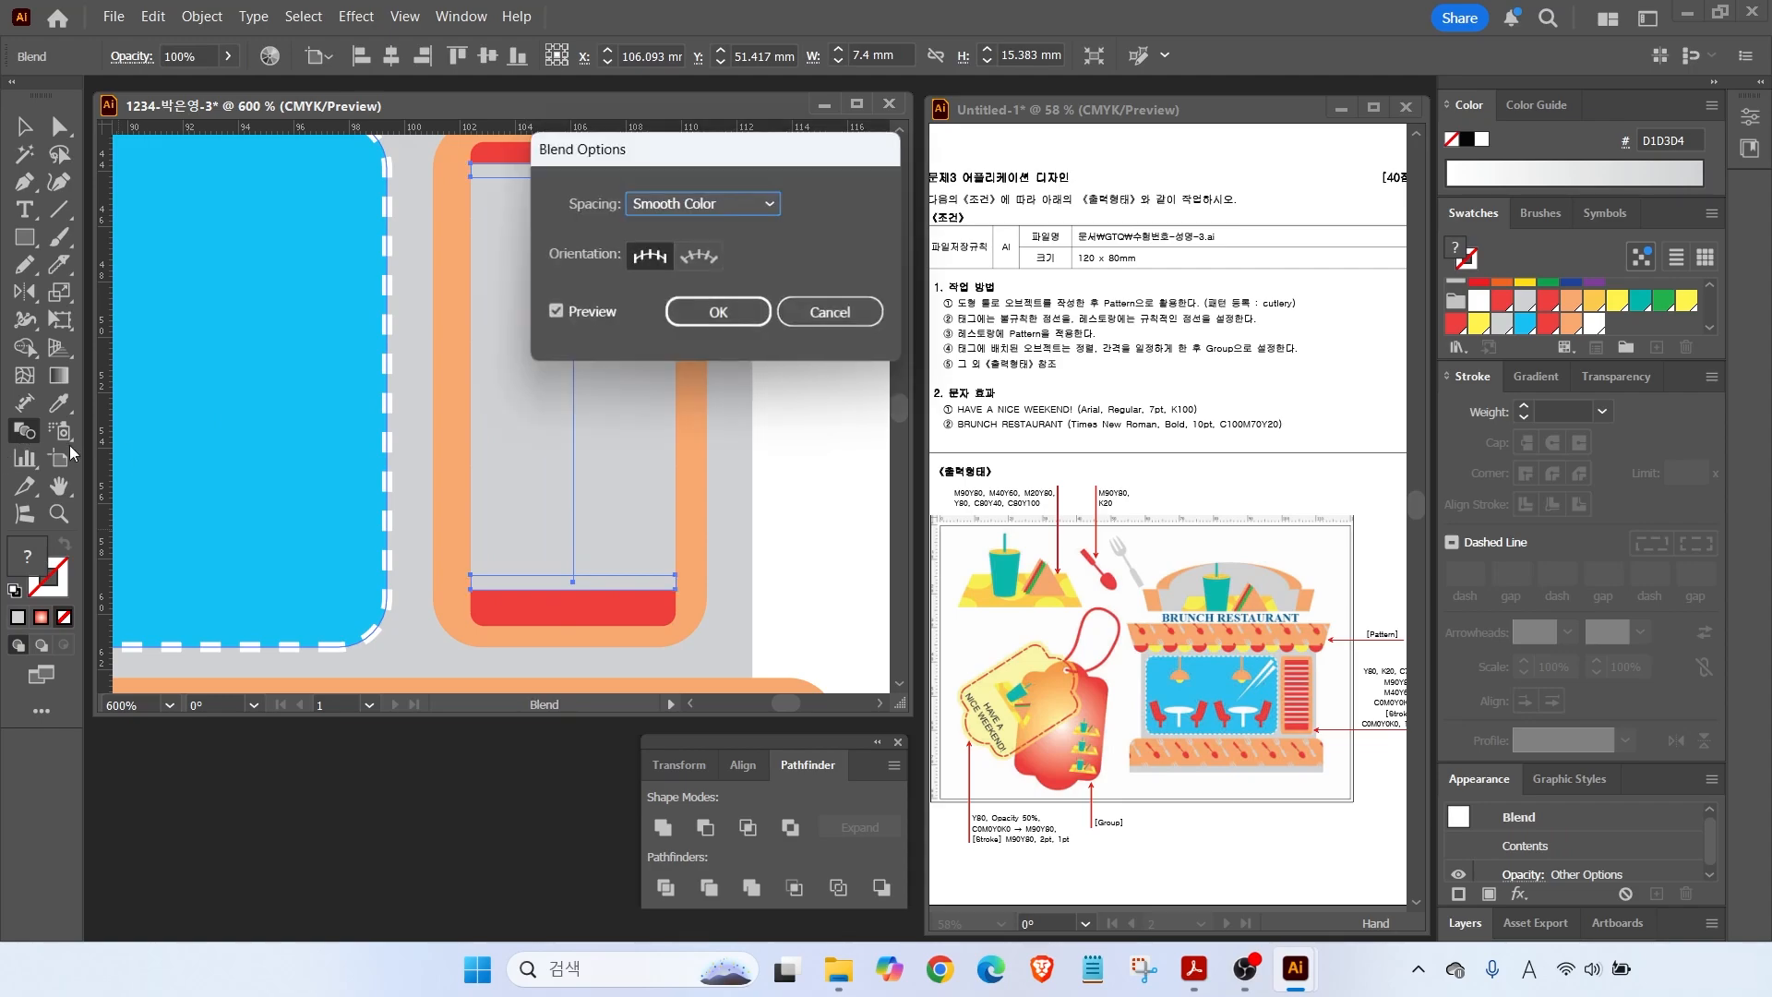
{"action": "left_click", "coordinate": [715, 205]}
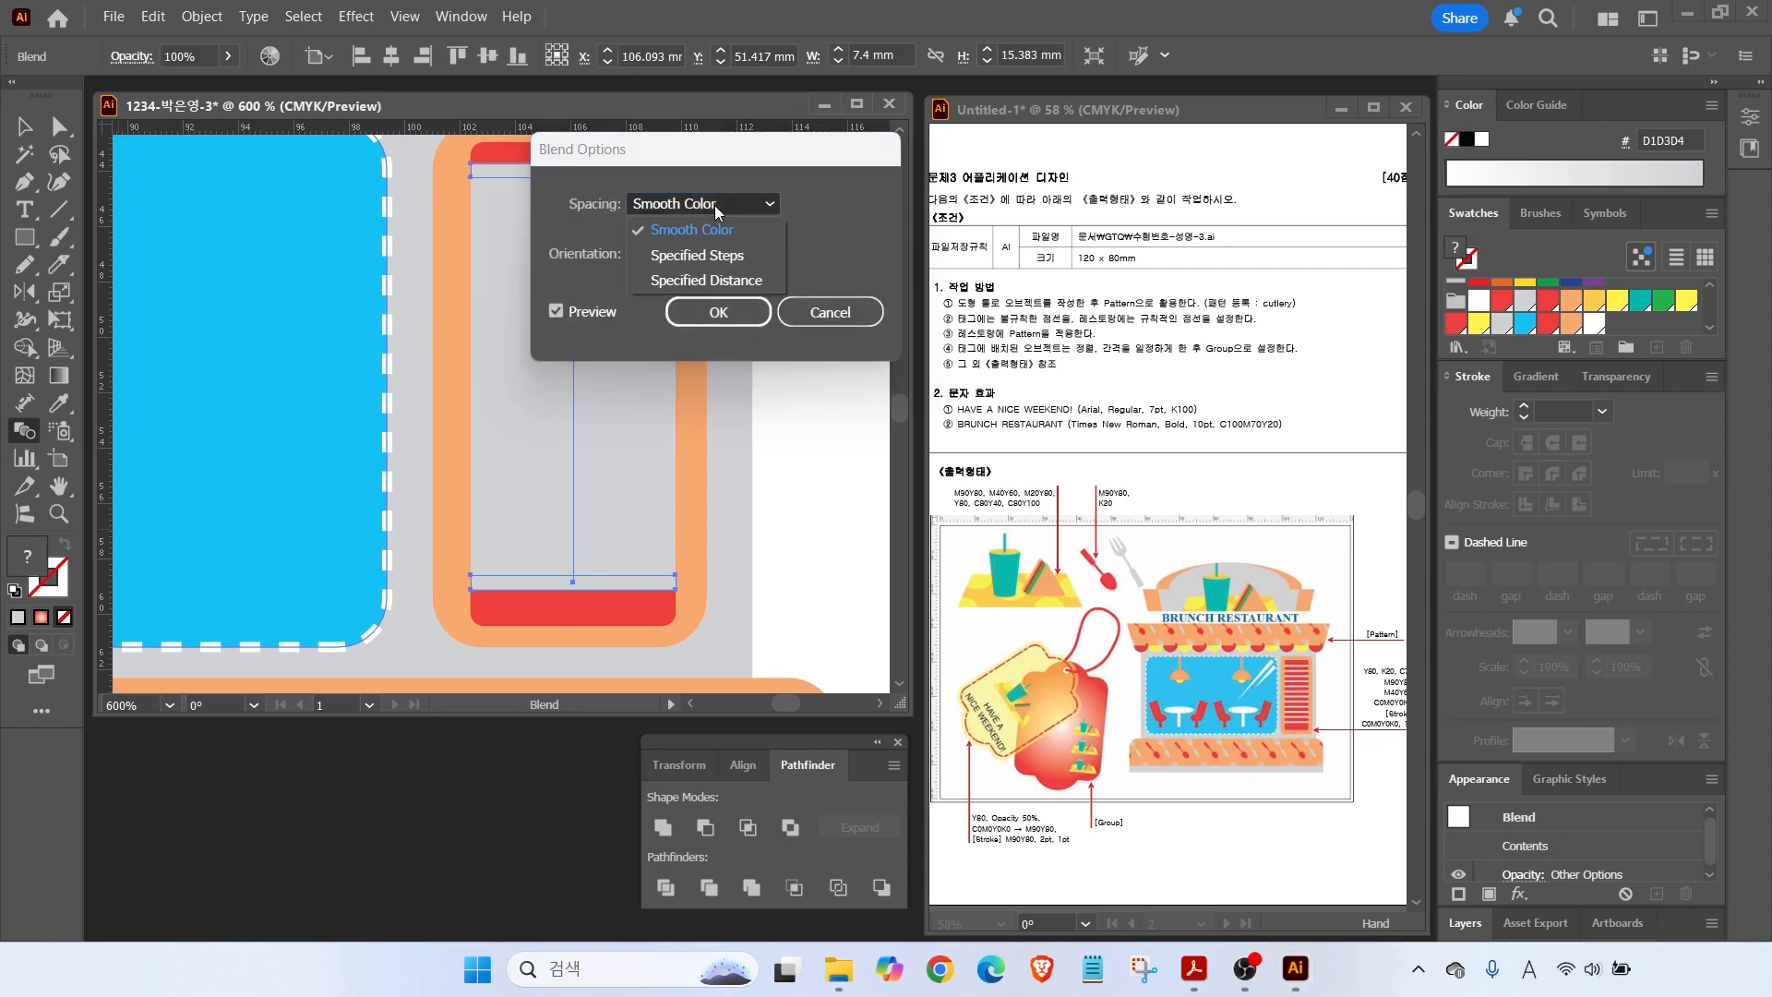
{"action": "left_click", "coordinate": [731, 257]}
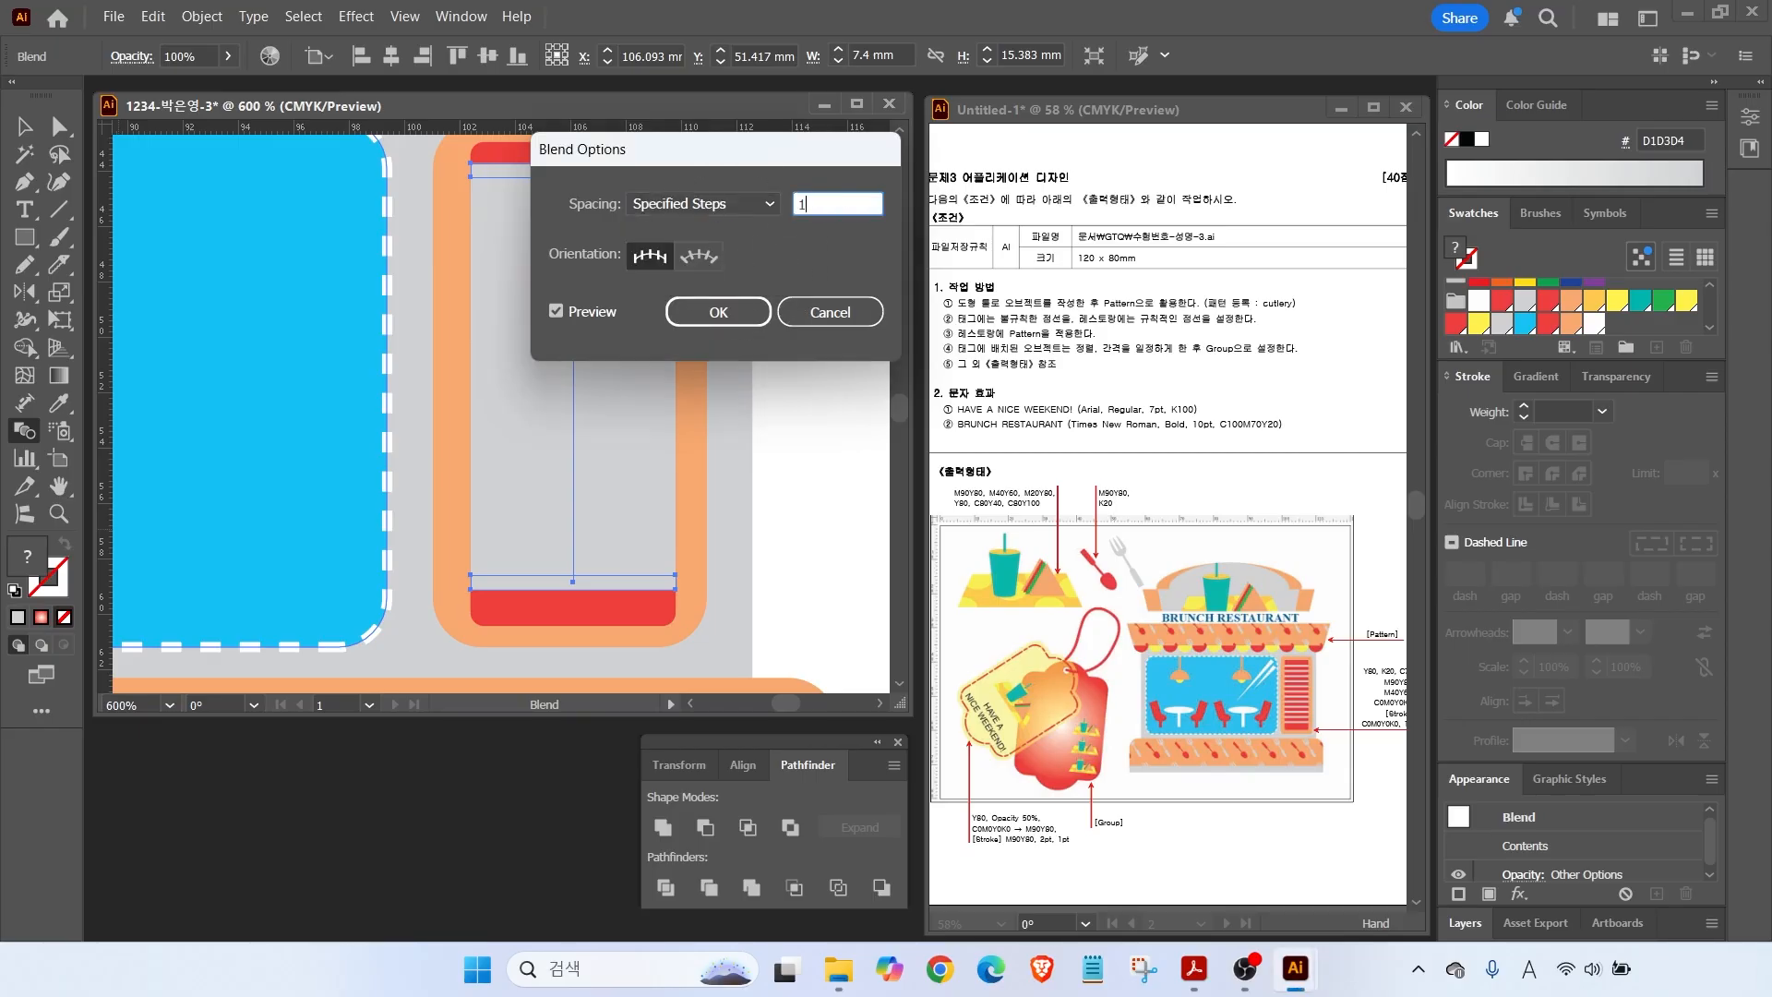
{"action": "left_click", "coordinate": [557, 313]}
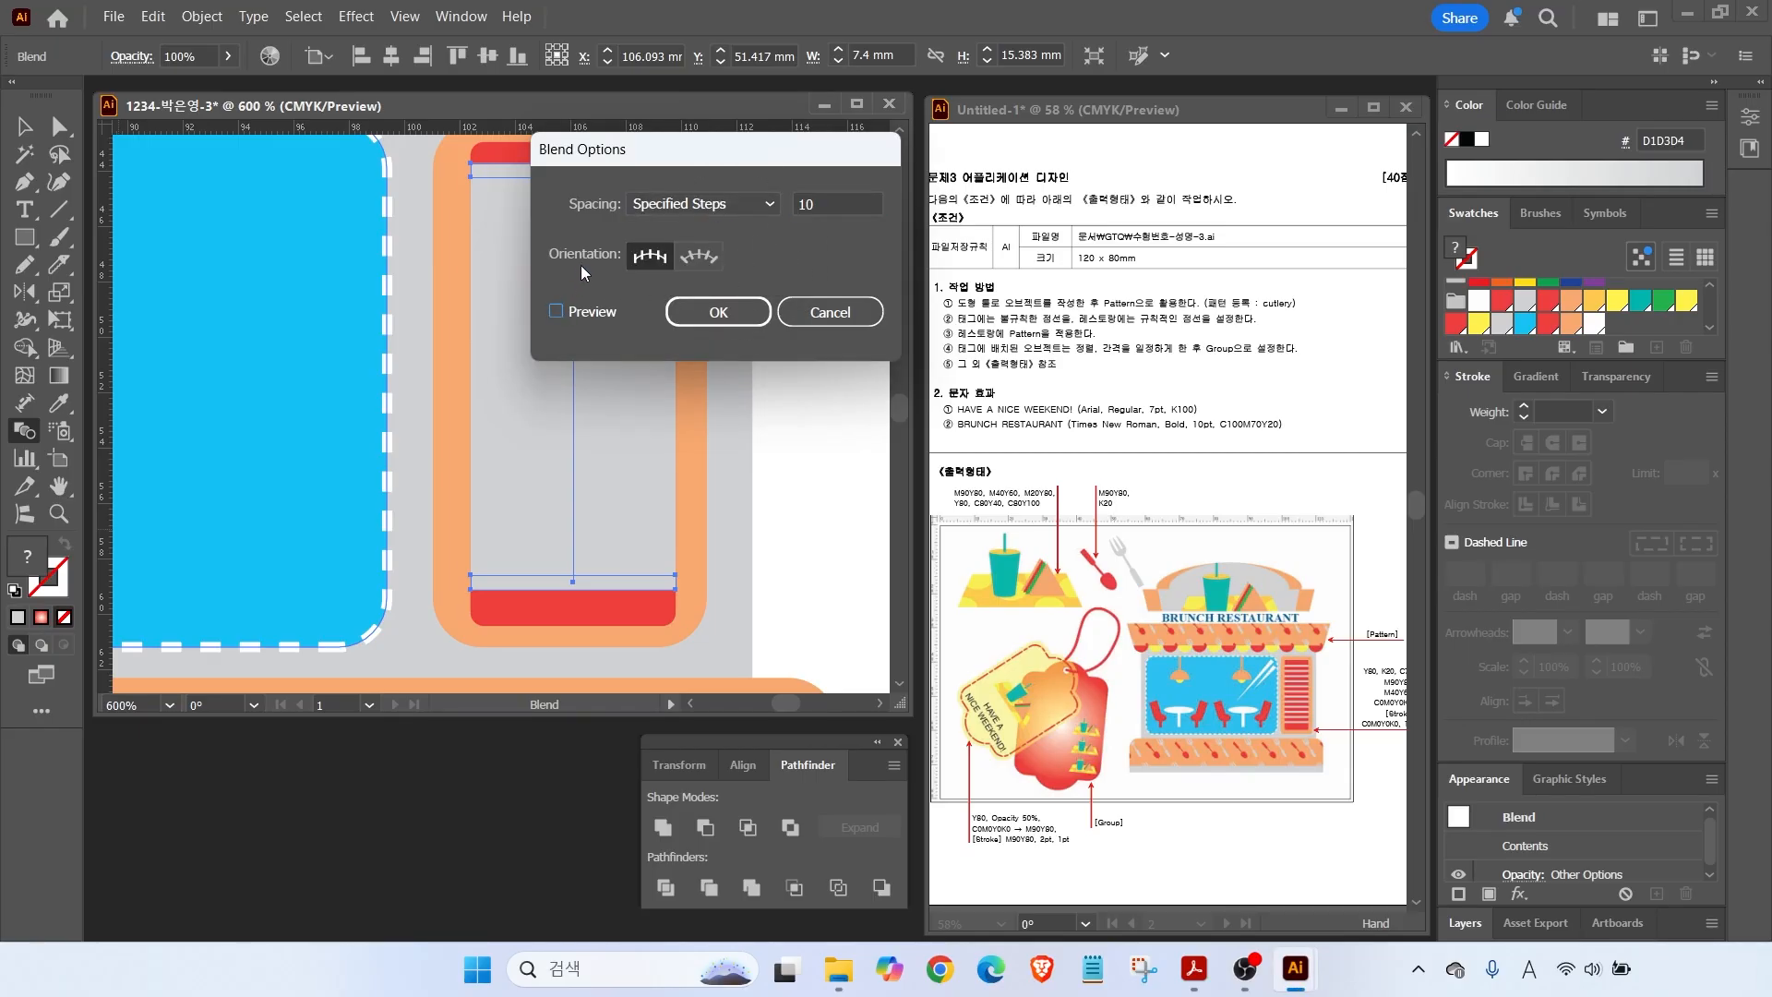
{"action": "left_click", "coordinate": [557, 313]}
{"action": "left_click_drag", "start_coordinate": [612, 149], "coordinate": [829, 184]}
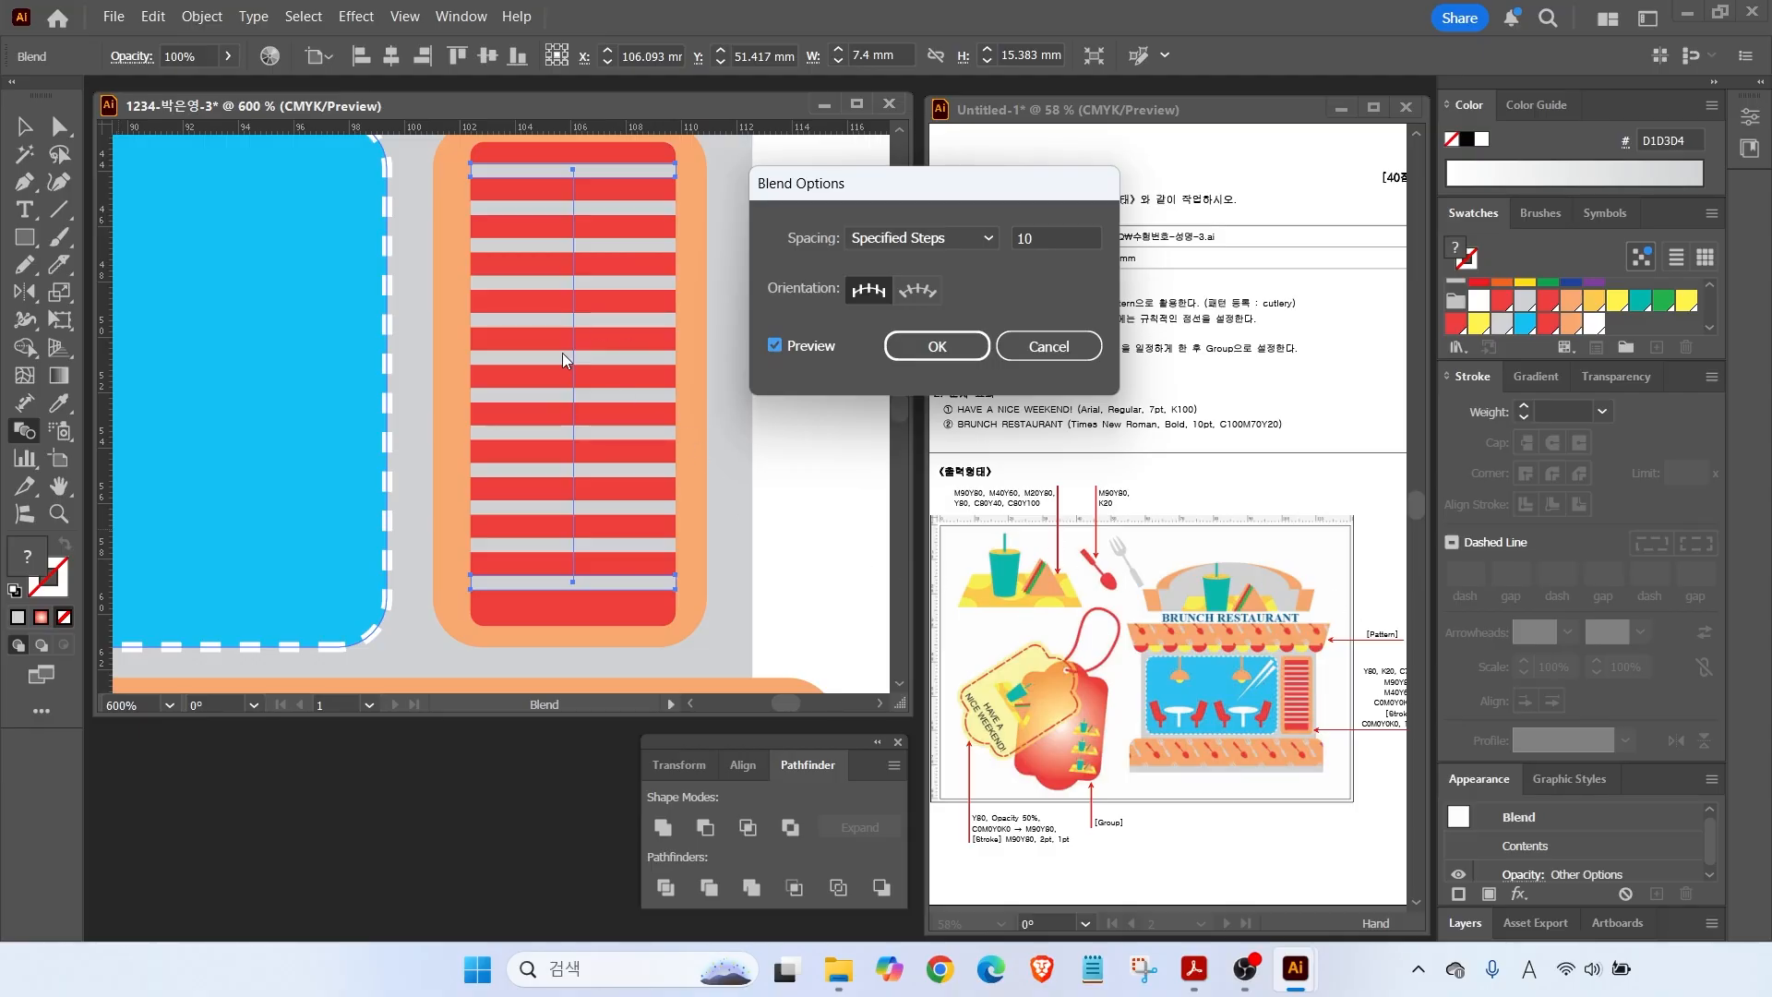
{"action": "left_click", "coordinate": [936, 346]}
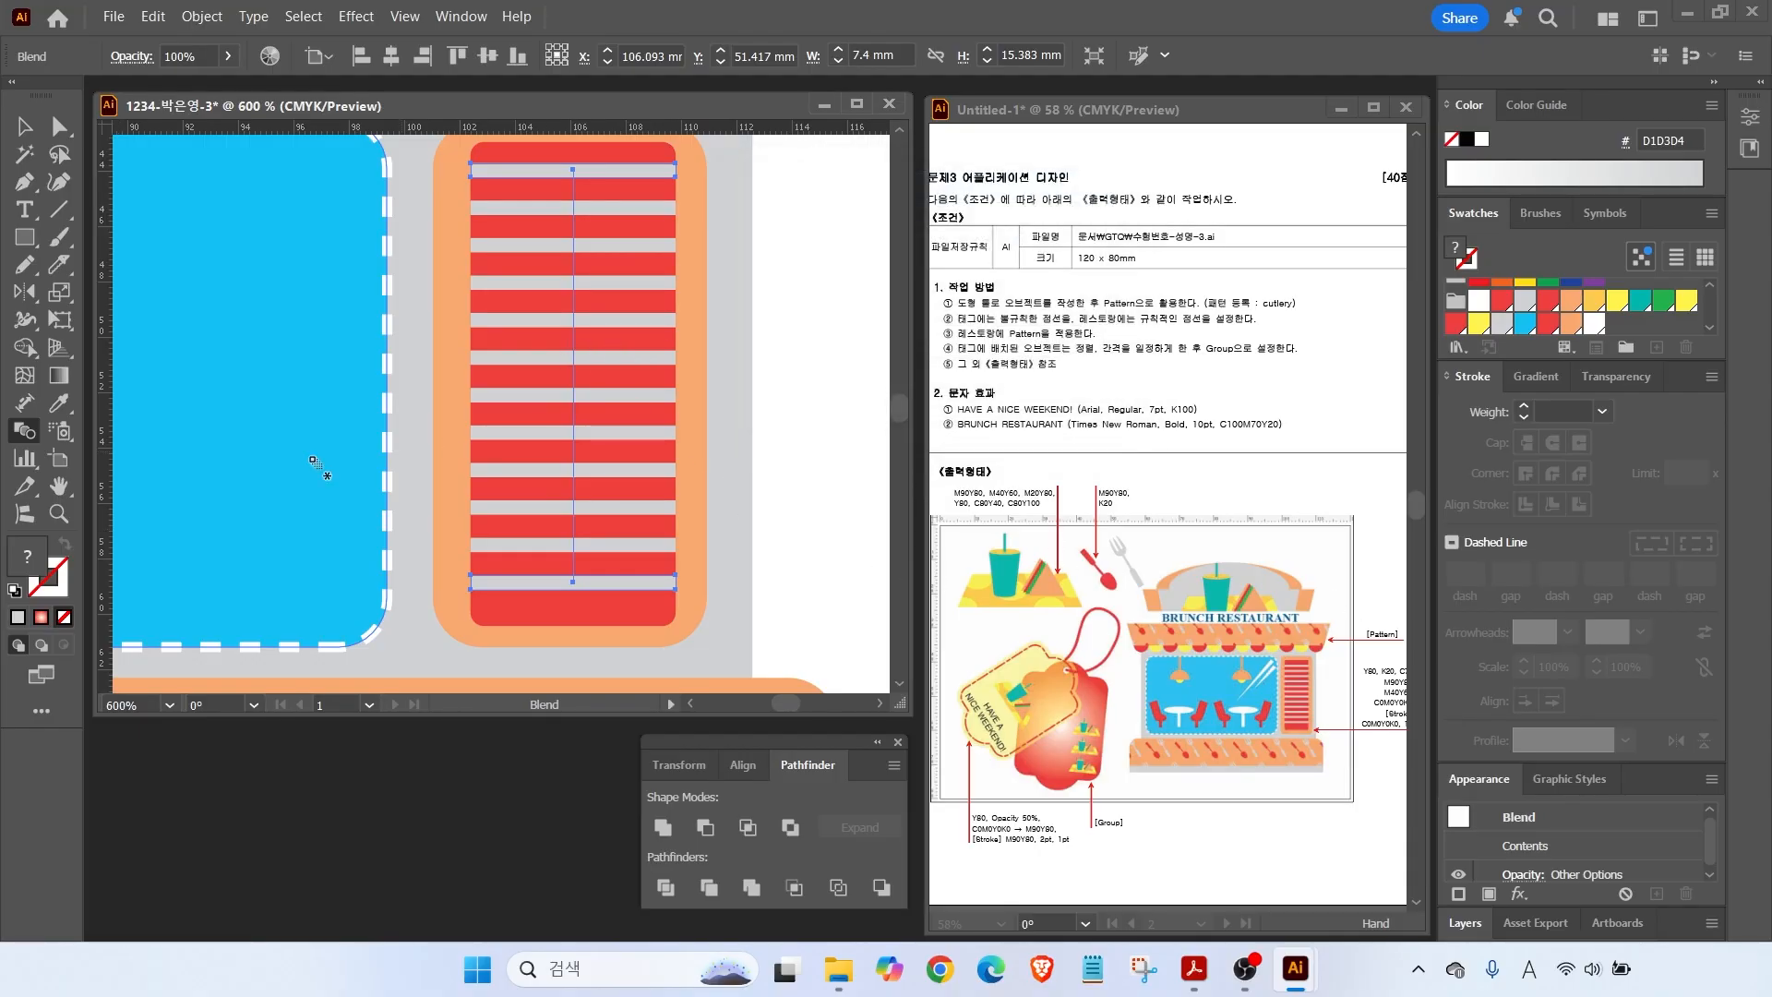
{"action": "key", "text": "ctrl+0"}
{"action": "left_click", "coordinate": [28, 134]}
Copy the shop's orange roof straight upward and narrow the copy into a smaller trapezoid.
{"action": "left_click", "coordinate": [733, 456]}
{"action": "left_click", "coordinate": [854, 498]}
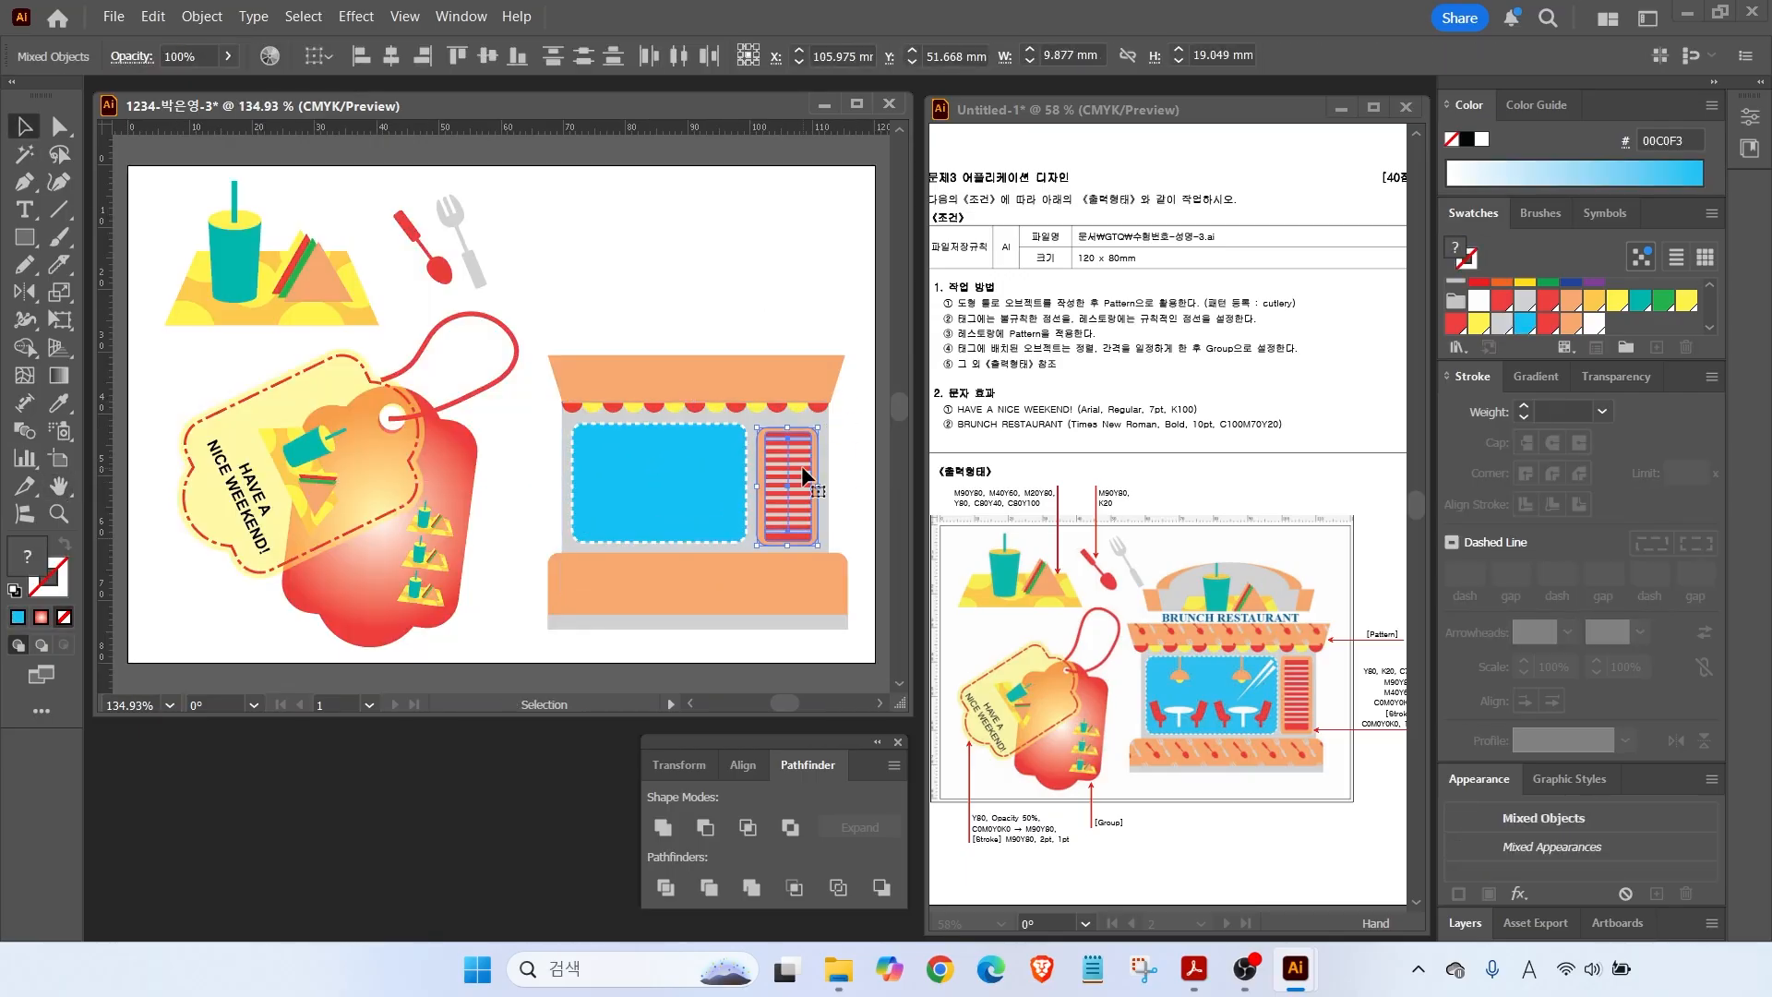
{"action": "left_click_drag", "start_coordinate": [643, 368], "coordinate": [643, 301]}
{"action": "left_click_drag", "start_coordinate": [845, 283], "coordinate": [832, 292]}
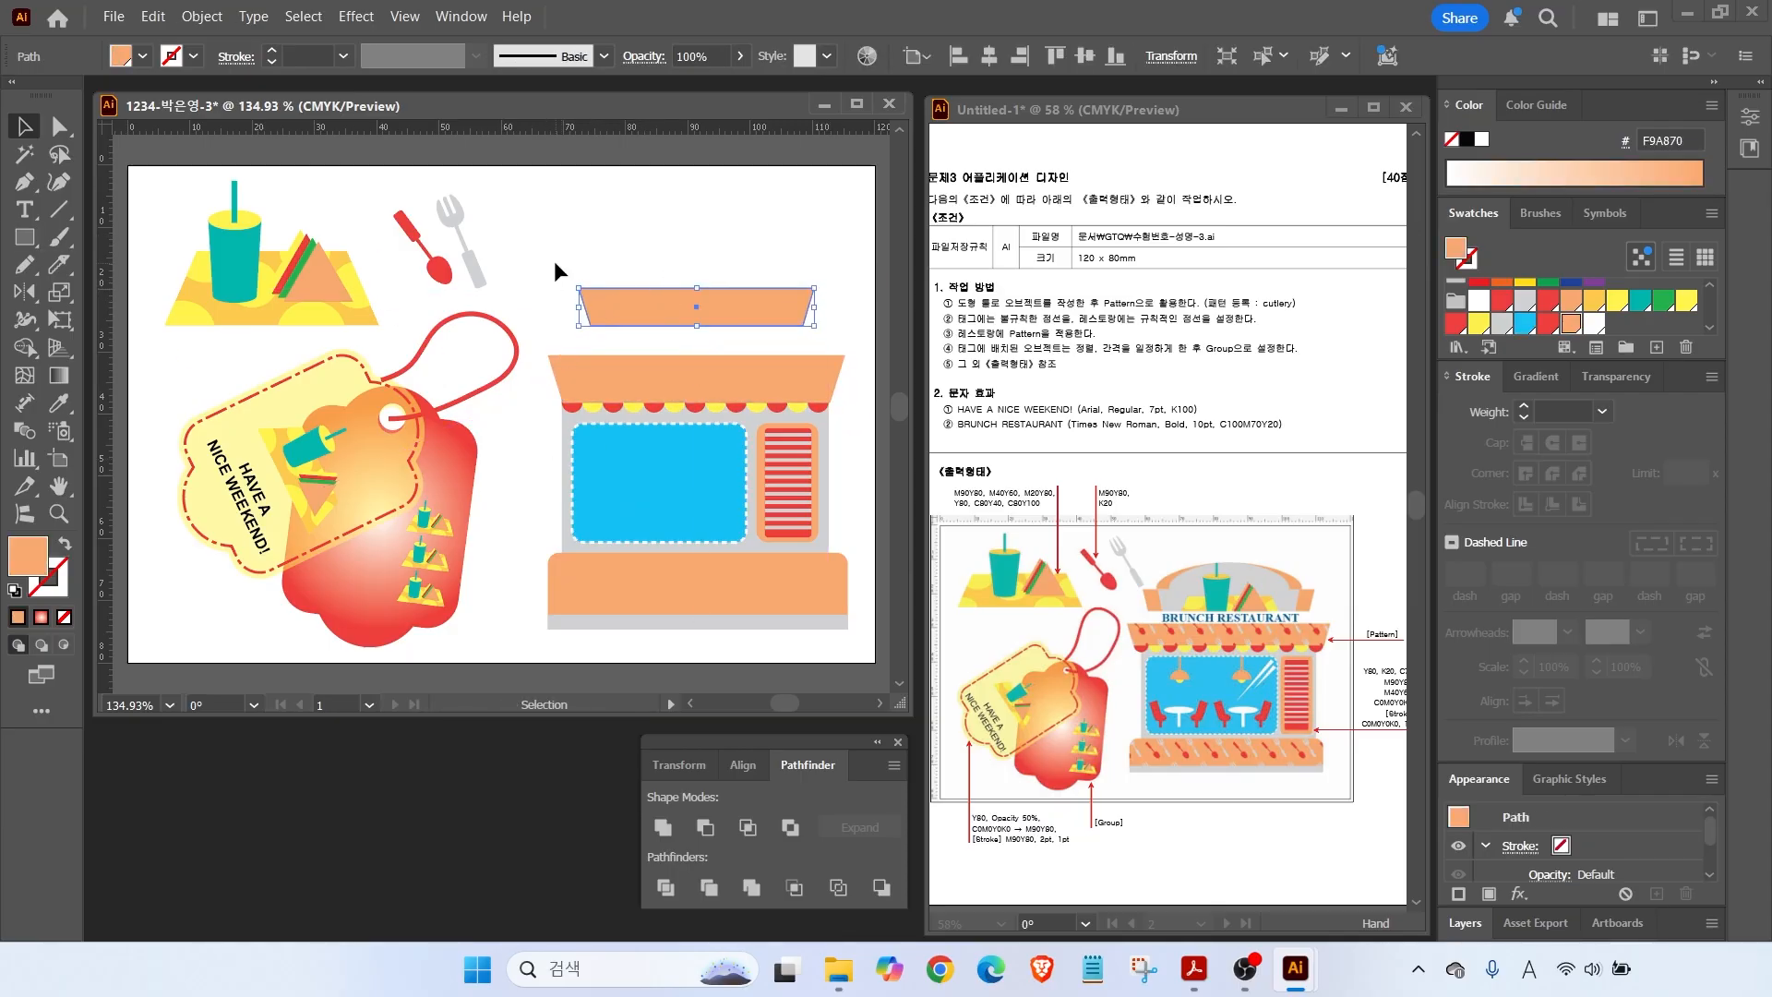
Enlarge and reposition the shop artwork, and shift the tag group further left.
{"action": "left_click_drag", "start_coordinate": [542, 249], "coordinate": [815, 610]}
{"action": "left_click_drag", "start_coordinate": [635, 384], "coordinate": [612, 372]}
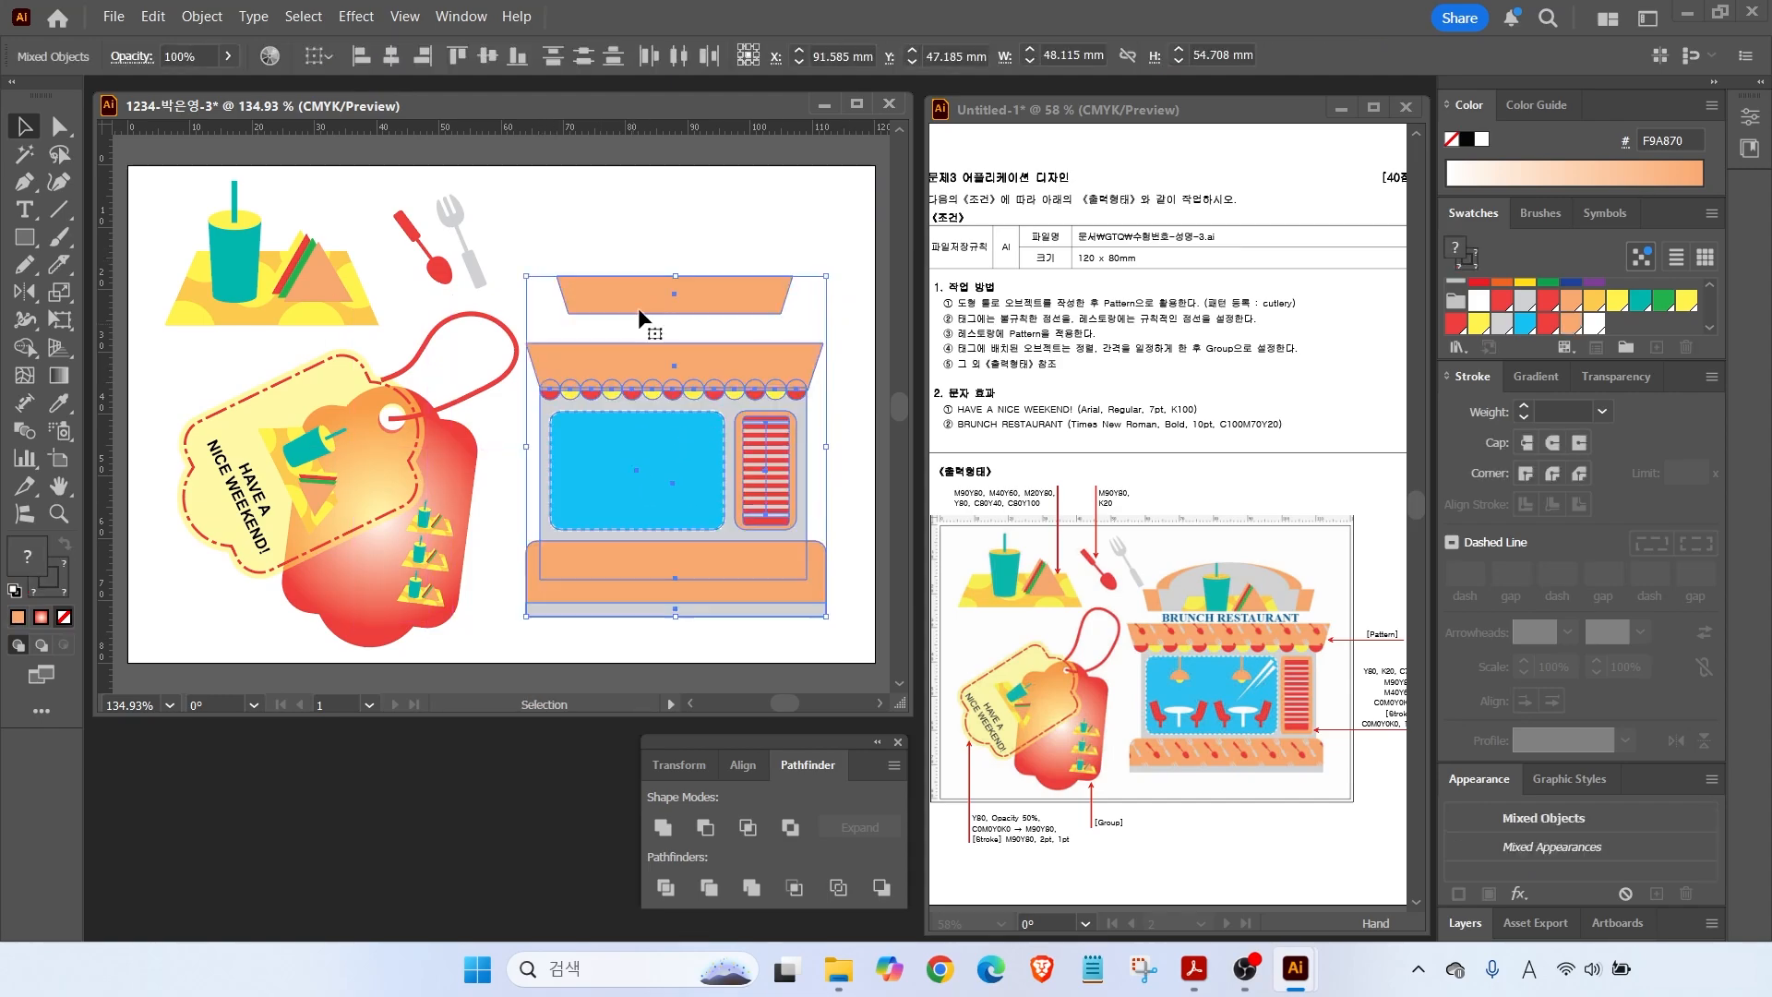
{"action": "left_click_drag", "start_coordinate": [826, 276], "coordinate": [850, 253]}
{"action": "left_click_drag", "start_coordinate": [654, 347], "coordinate": [644, 345]}
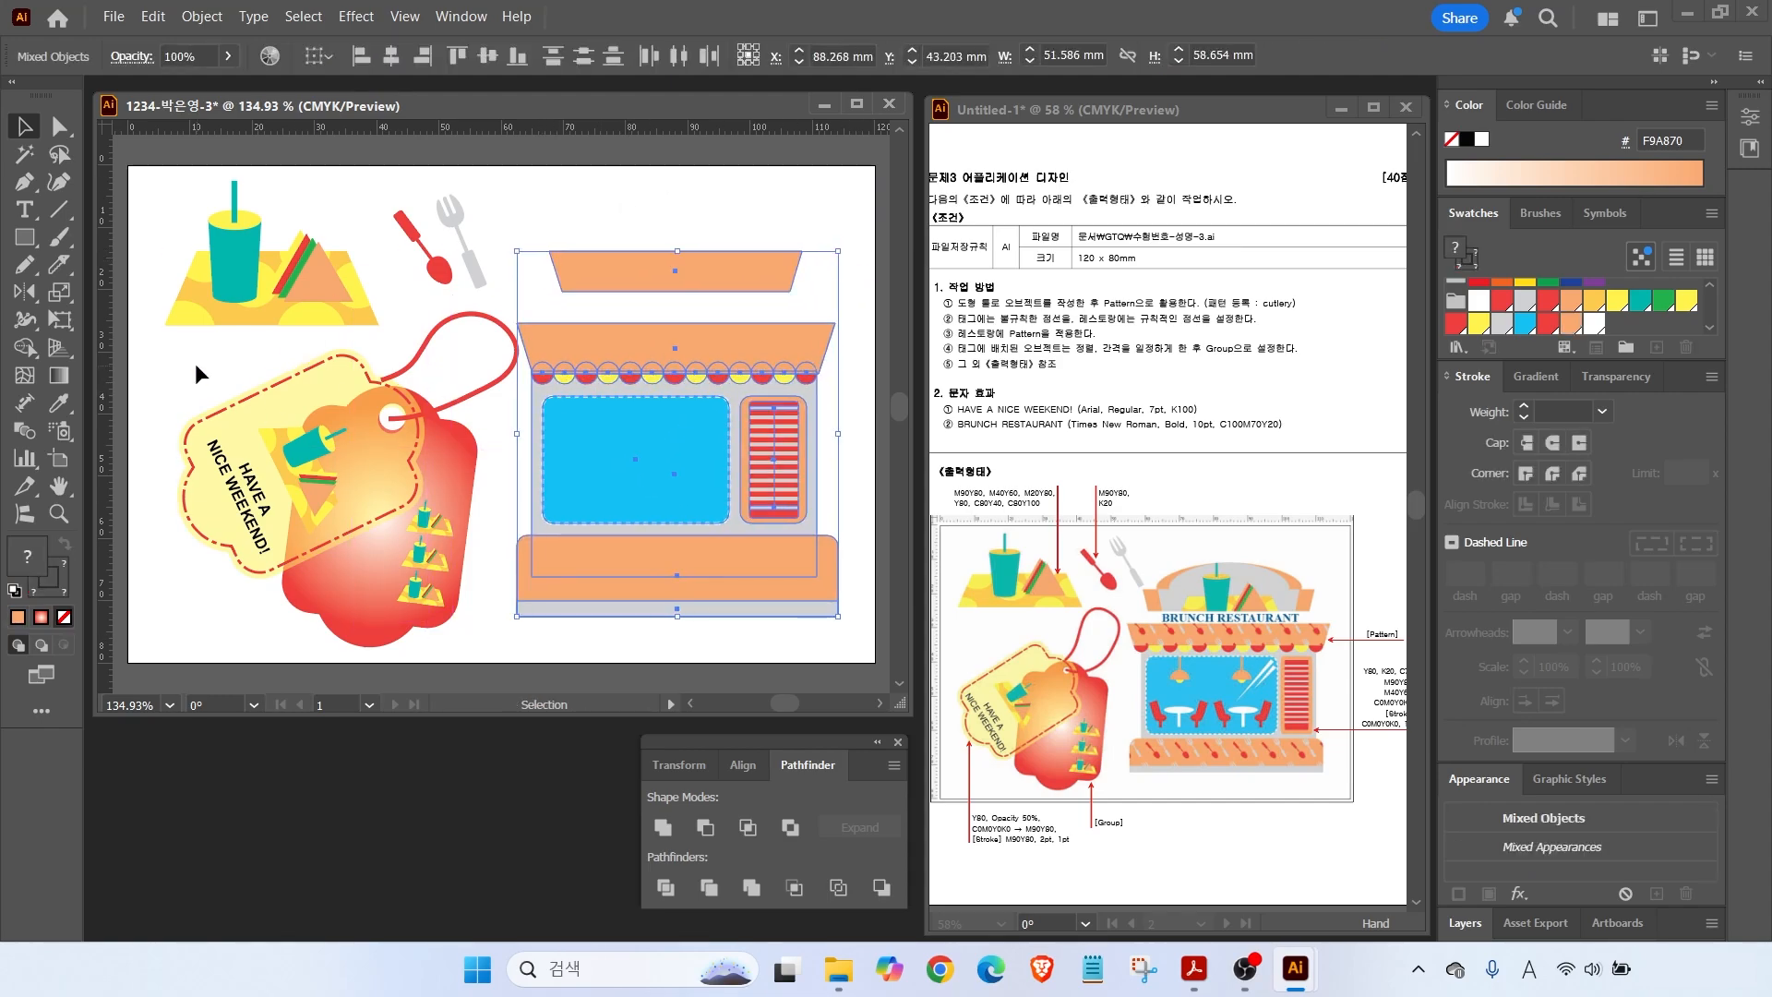
{"action": "left_click_drag", "start_coordinate": [196, 363], "coordinate": [463, 605]}
{"action": "left_click_drag", "start_coordinate": [447, 486], "coordinate": [418, 479]}
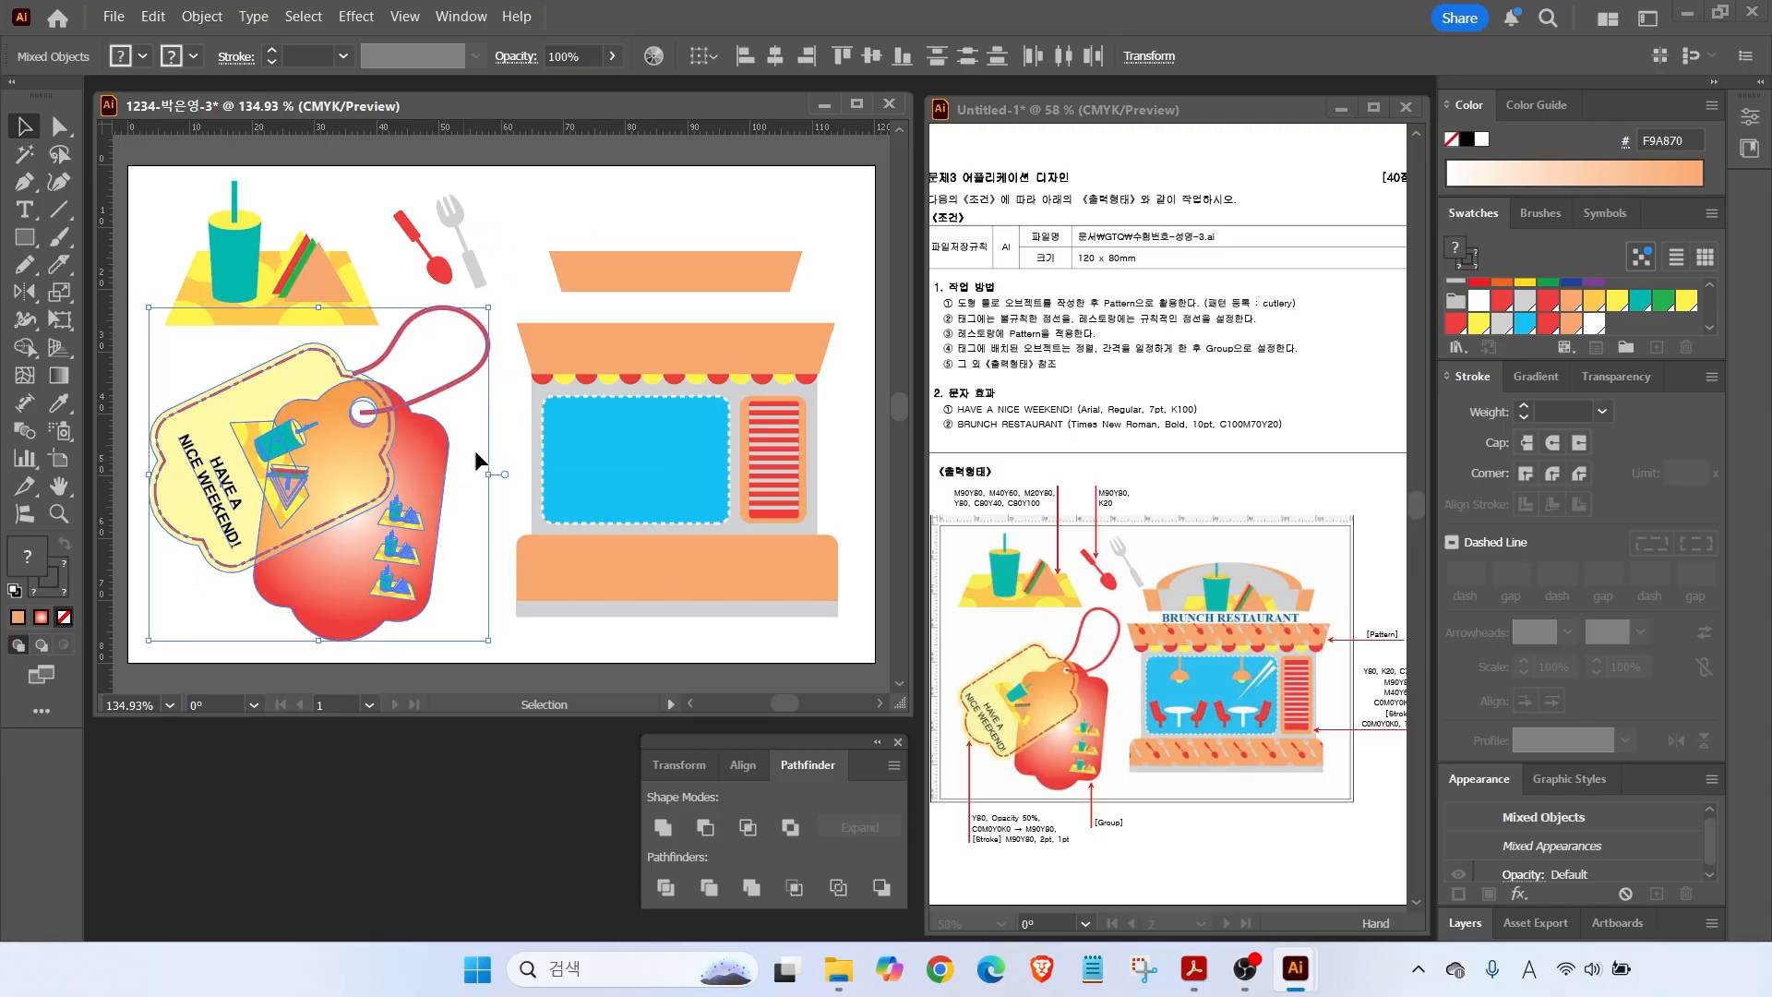
Unite an orange ellipse with the enlarged trapezoid into a dome shape above the shop.
{"action": "left_click", "coordinate": [646, 273]}
{"action": "left_click_drag", "start_coordinate": [549, 251], "coordinate": [533, 240]}
{"action": "left_click_drag", "start_coordinate": [606, 269], "coordinate": [617, 278]}
{"action": "left_click", "coordinate": [24, 245]}
{"action": "left_click_drag", "start_coordinate": [24, 245], "coordinate": [92, 292]}
{"action": "left_click_drag", "start_coordinate": [553, 203], "coordinate": [798, 309]}
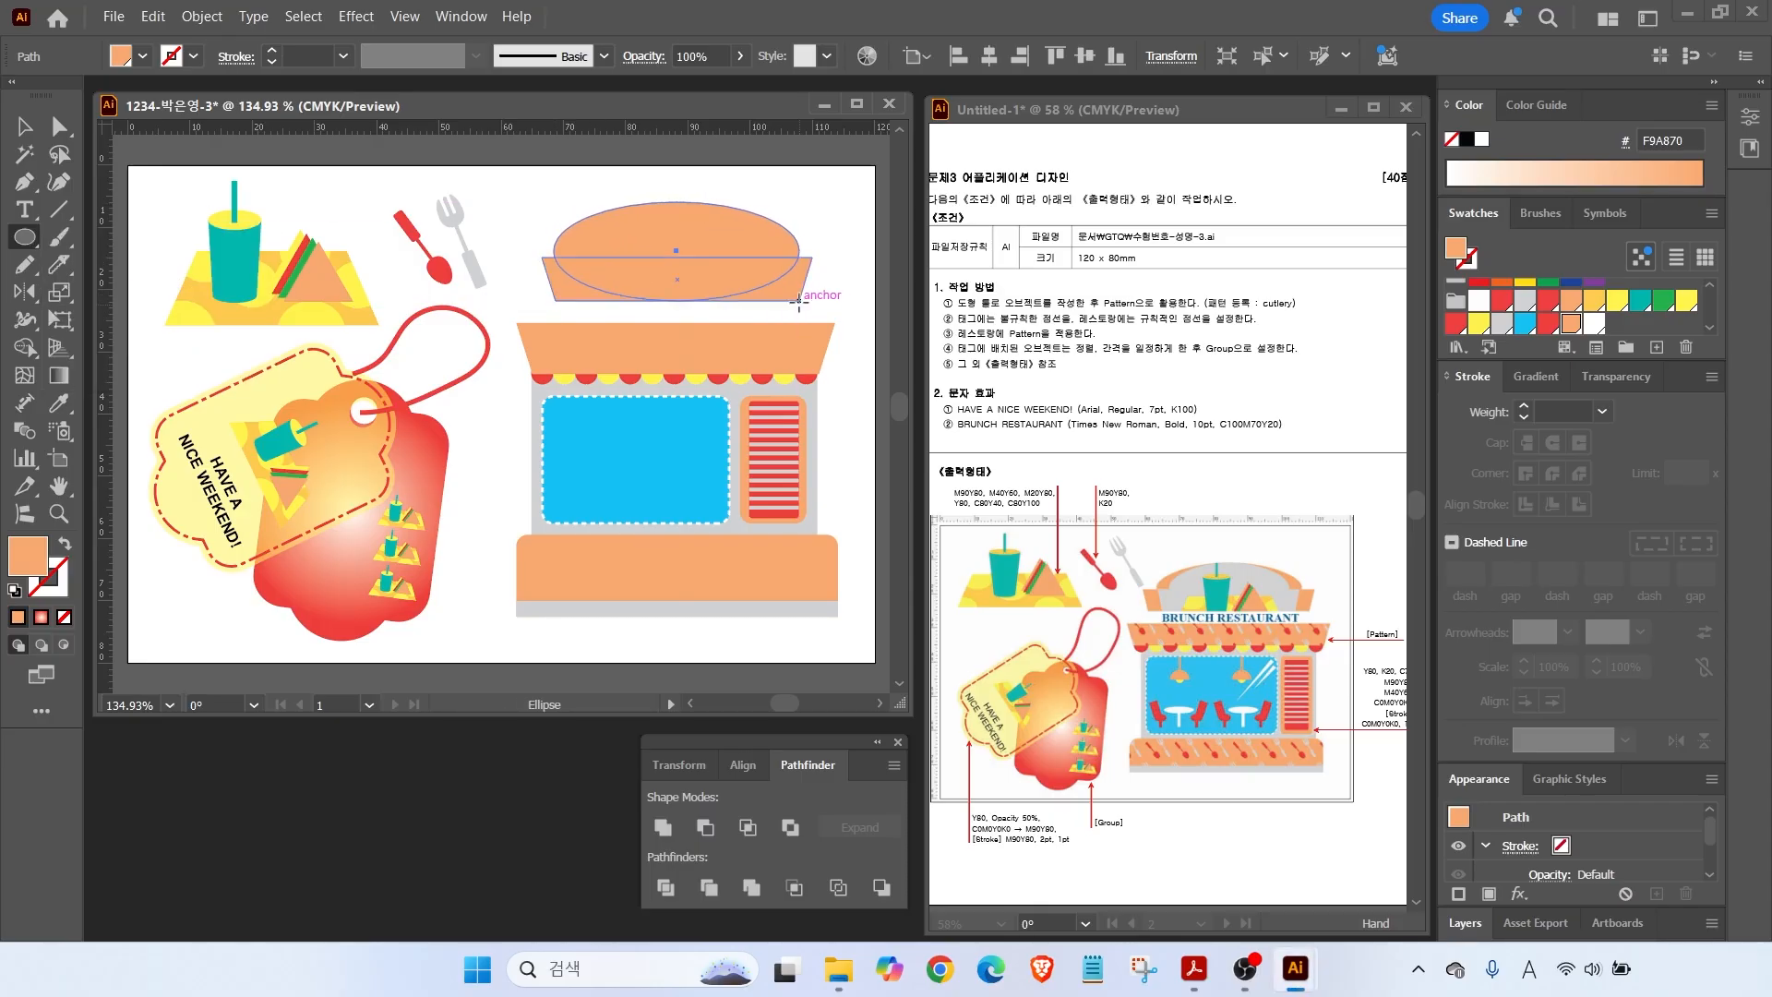
{"action": "key", "text": "v"}
{"action": "left_click_drag", "start_coordinate": [537, 202], "coordinate": [637, 267]}
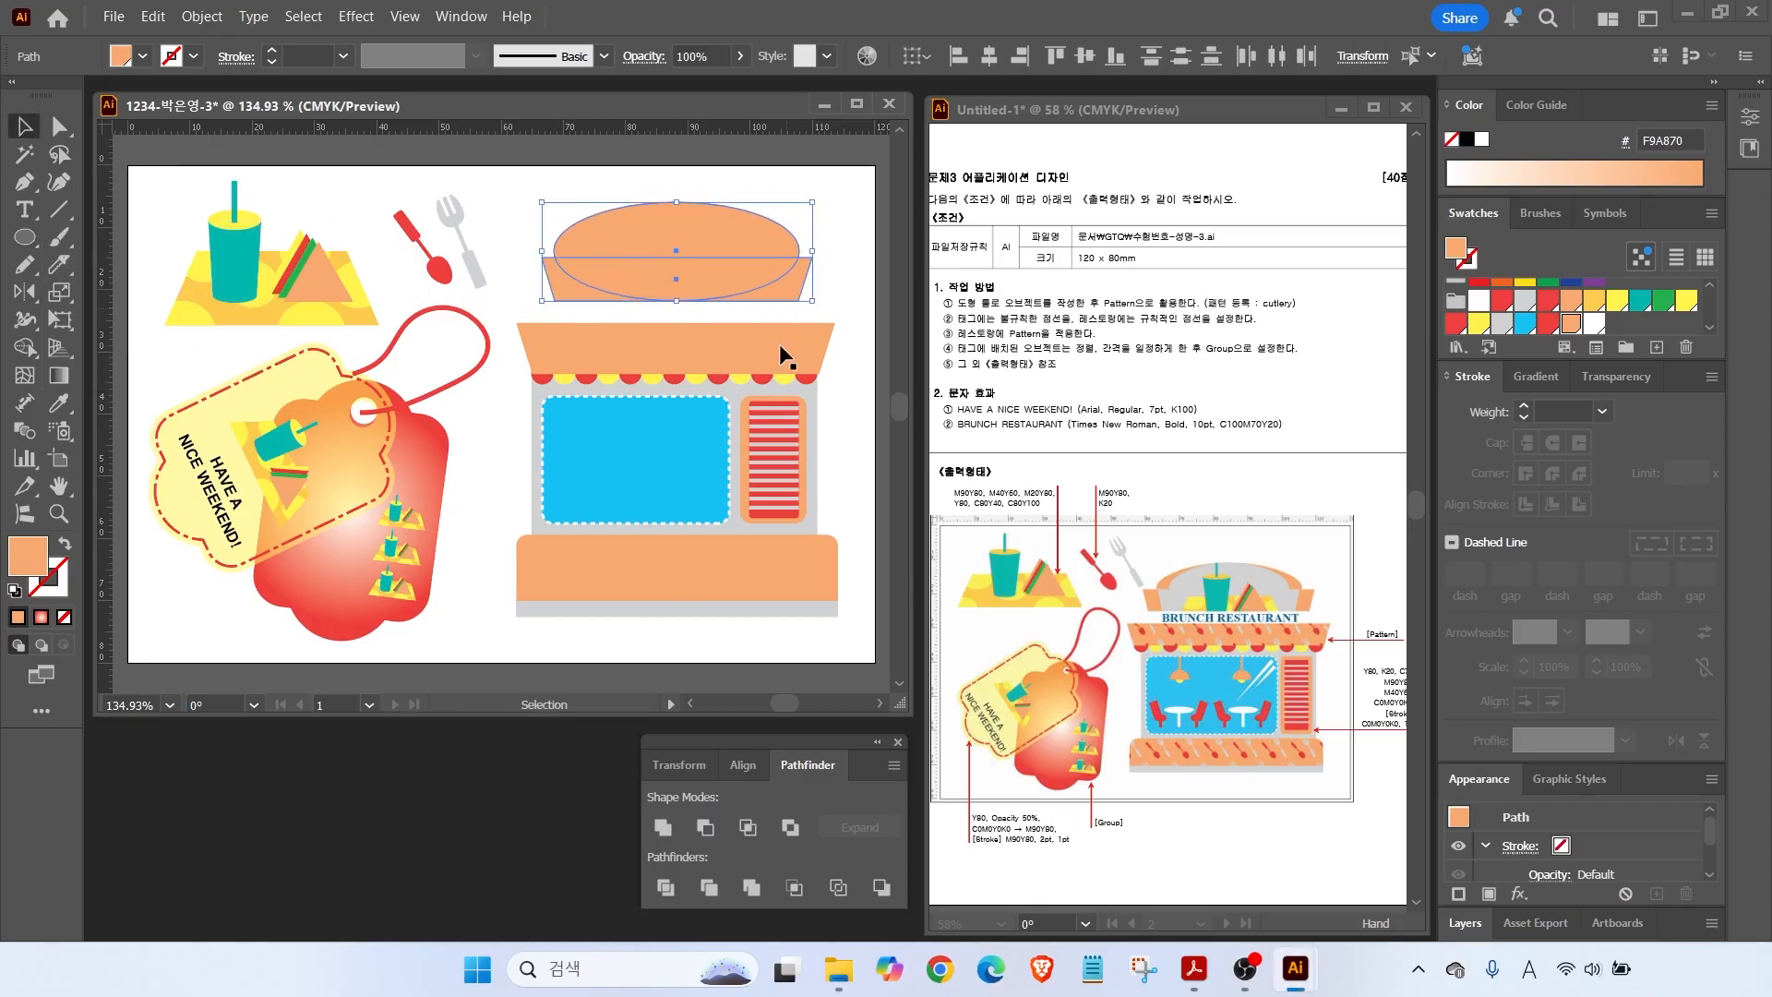
{"action": "left_click", "coordinate": [663, 827]}
{"action": "left_click_drag", "start_coordinate": [778, 226], "coordinate": [806, 258]}
Copy the cup-and-sandwich placemat onto the dome and bring it to the front.
{"action": "left_click_drag", "start_coordinate": [192, 190], "coordinate": [353, 296]}
{"action": "left_click_drag", "start_coordinate": [223, 264], "coordinate": [707, 277]}
{"action": "right_click", "coordinate": [506, 257]}
{"action": "left_click", "coordinate": [849, 753]}
{"action": "left_click", "coordinate": [528, 190]}
Add the heading 'BRUCH RESTARUANT' and move it onto the awning.
{"action": "key", "text": "t"}
{"action": "left_click", "coordinate": [506, 238]}
{"action": "type", "text": "BRUCH RESTARUANT"}
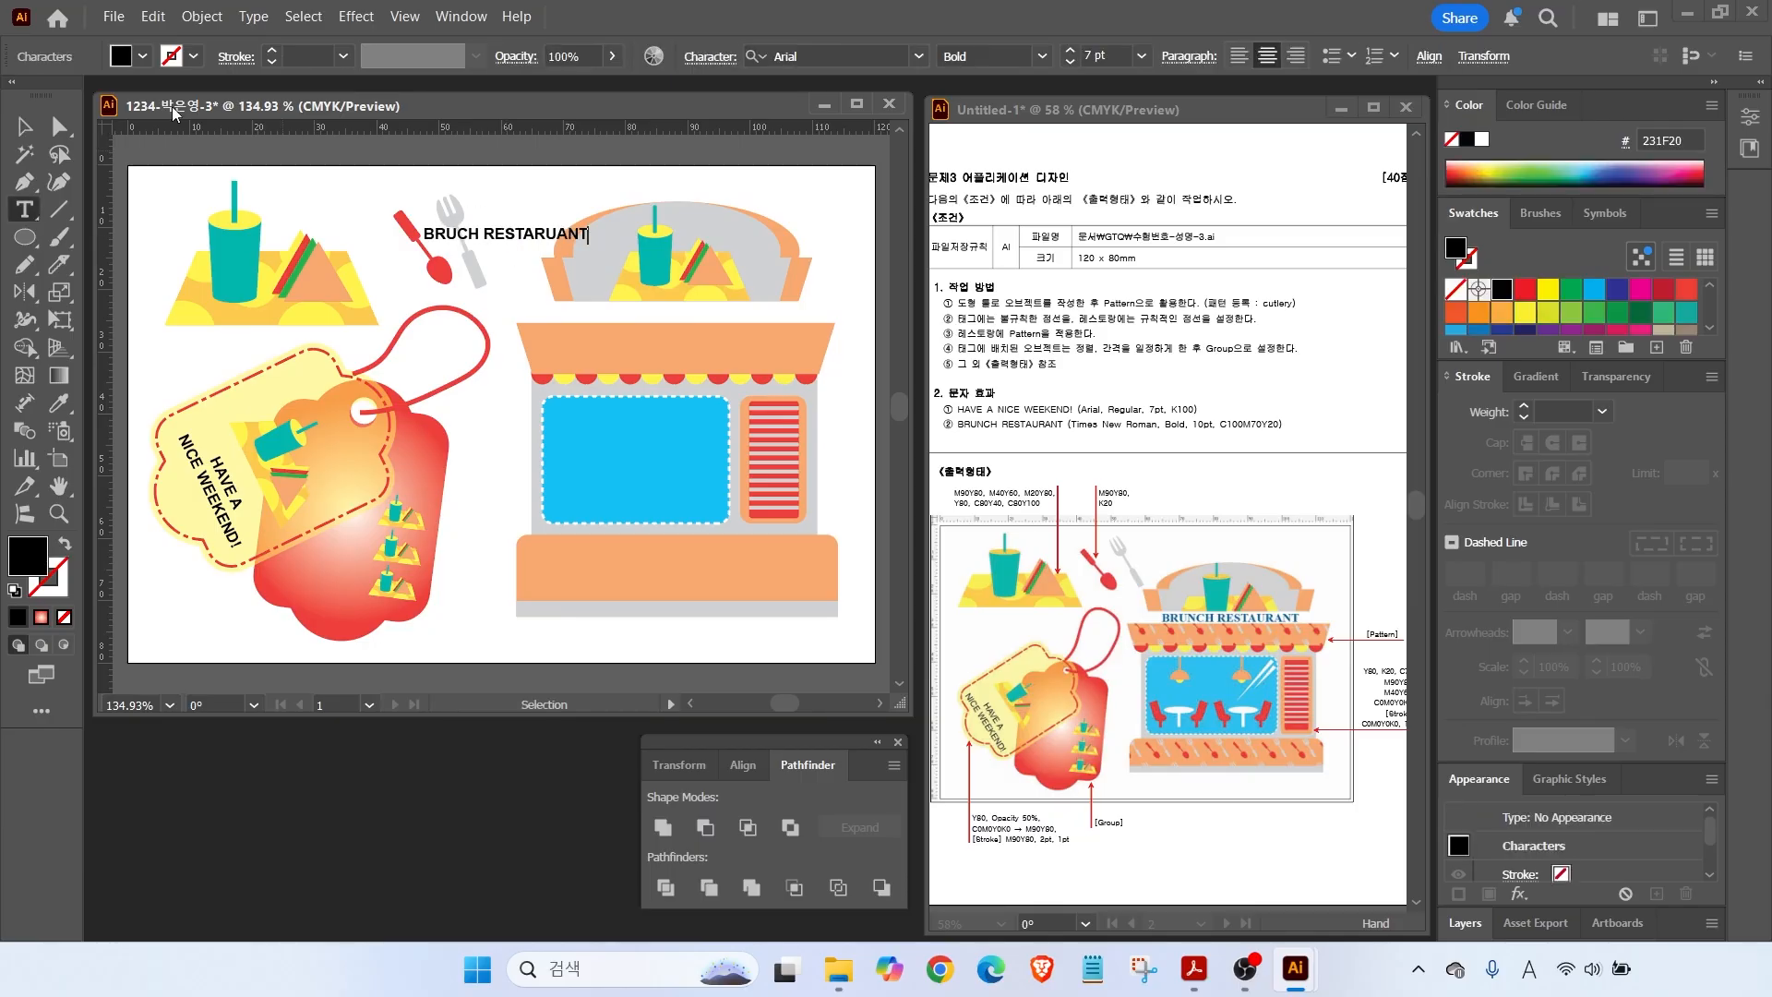
{"action": "key", "text": "Escape"}
{"action": "left_click_drag", "start_coordinate": [506, 238], "coordinate": [672, 314]}
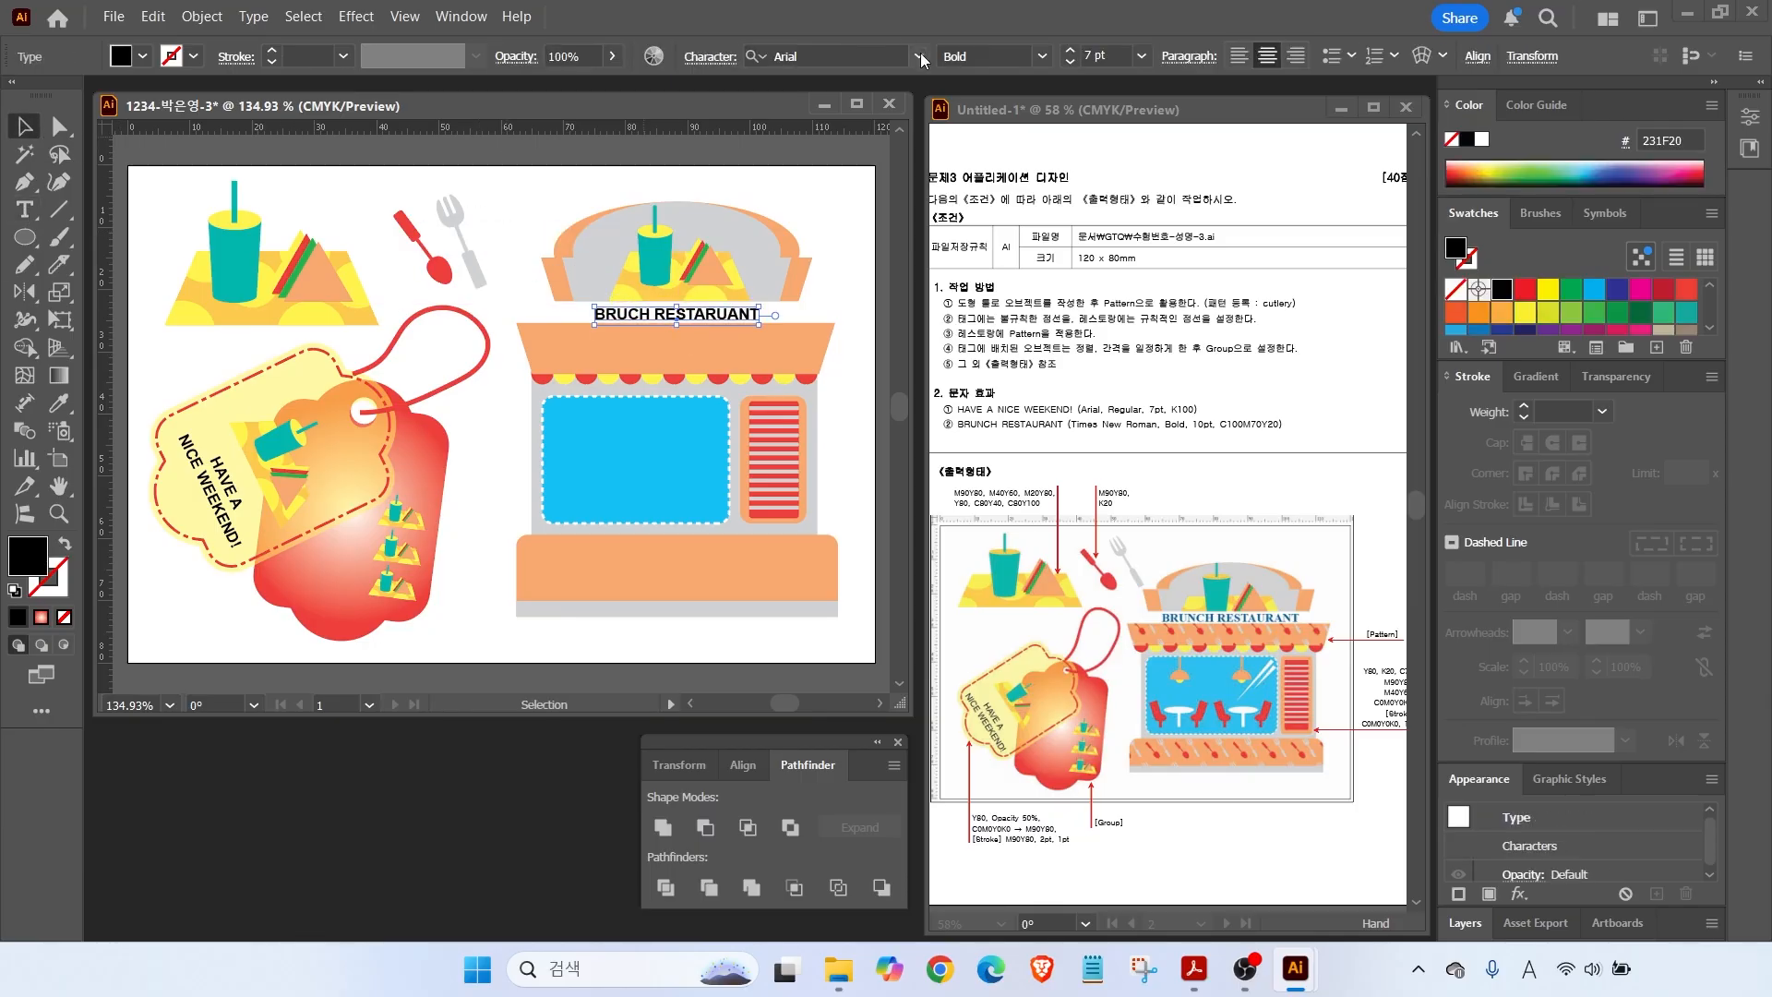
Set the heading to 10 pt and colour it CMYK 100/70/20/0.
{"action": "left_click", "coordinate": [920, 57]}
{"action": "triple_click", "coordinate": [1071, 50]}
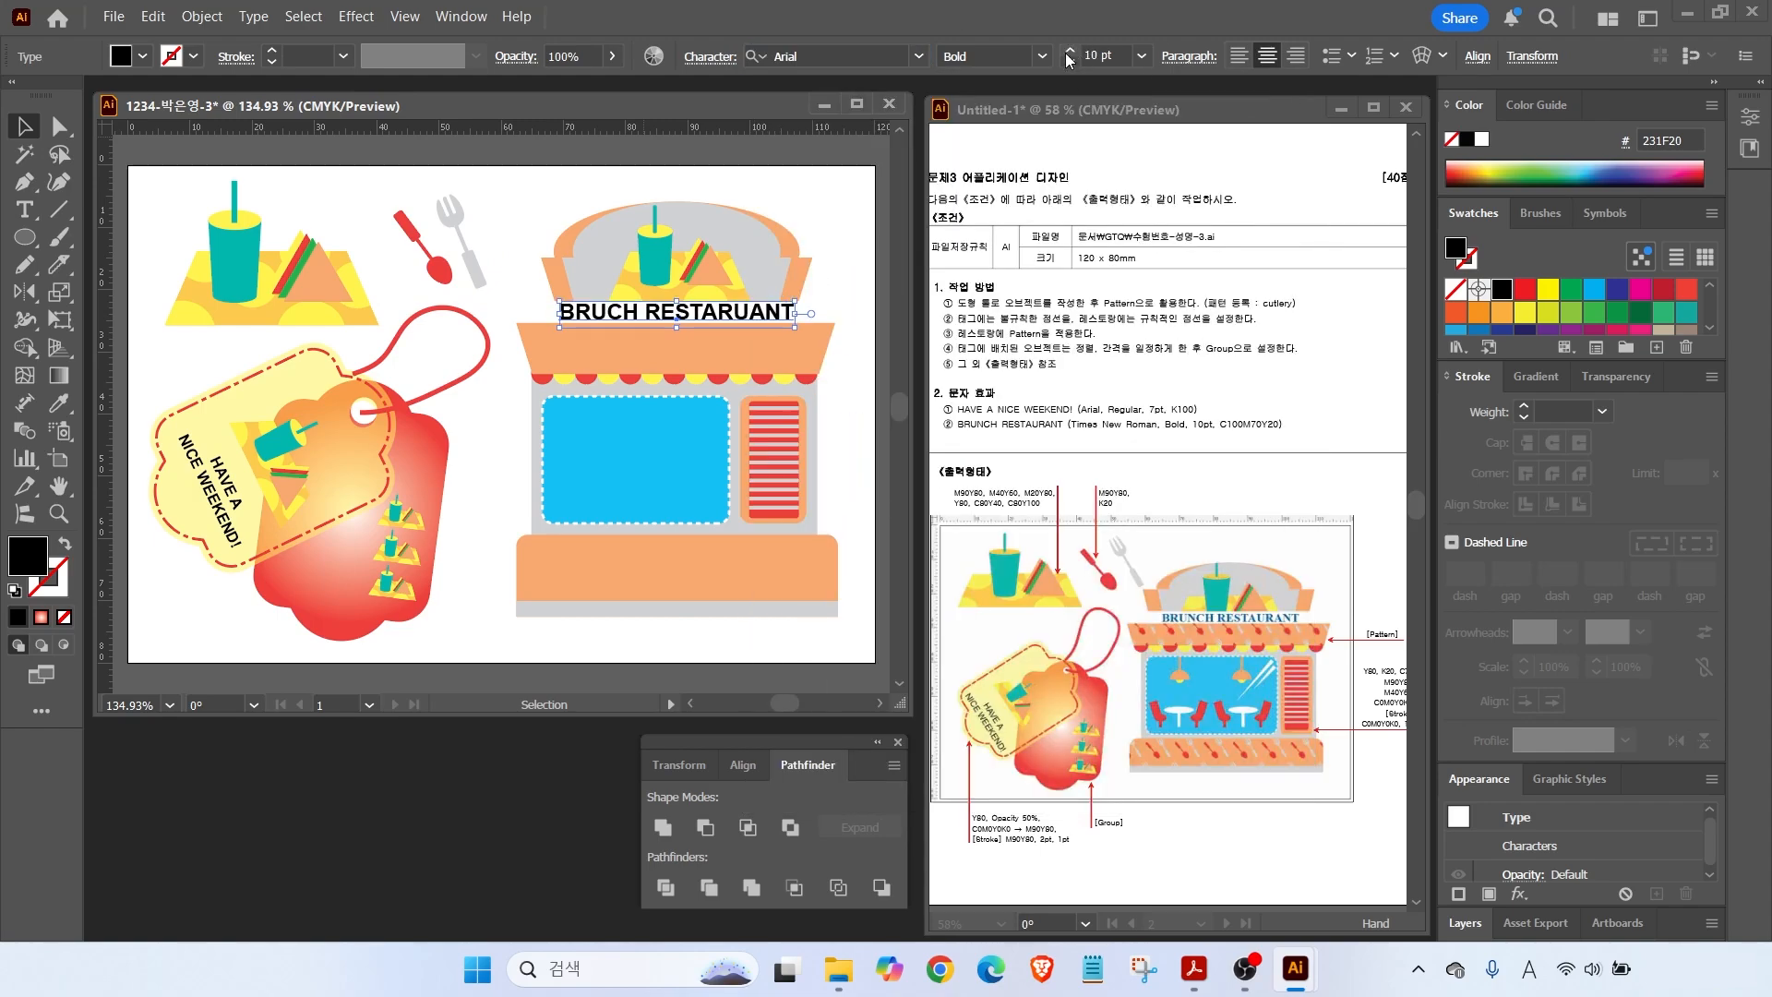
{"action": "double_click", "coordinate": [28, 557]}
{"action": "double_click", "coordinate": [1621, 621]}
{"action": "type", "text": "100"}
{"action": "key", "text": "Tab"}
{"action": "type", "text": "70"}
{"action": "key", "text": "Tab"}
{"action": "type", "text": "20"}
{"action": "key", "text": "Tab"}
{"action": "type", "text": "0"}
{"action": "key", "text": "Return"}
Change the heading font to Times New Roman Bold.
{"action": "left_click", "coordinate": [918, 57]}
{"action": "left_click", "coordinate": [834, 213]}
{"action": "left_click", "coordinate": [867, 390]}
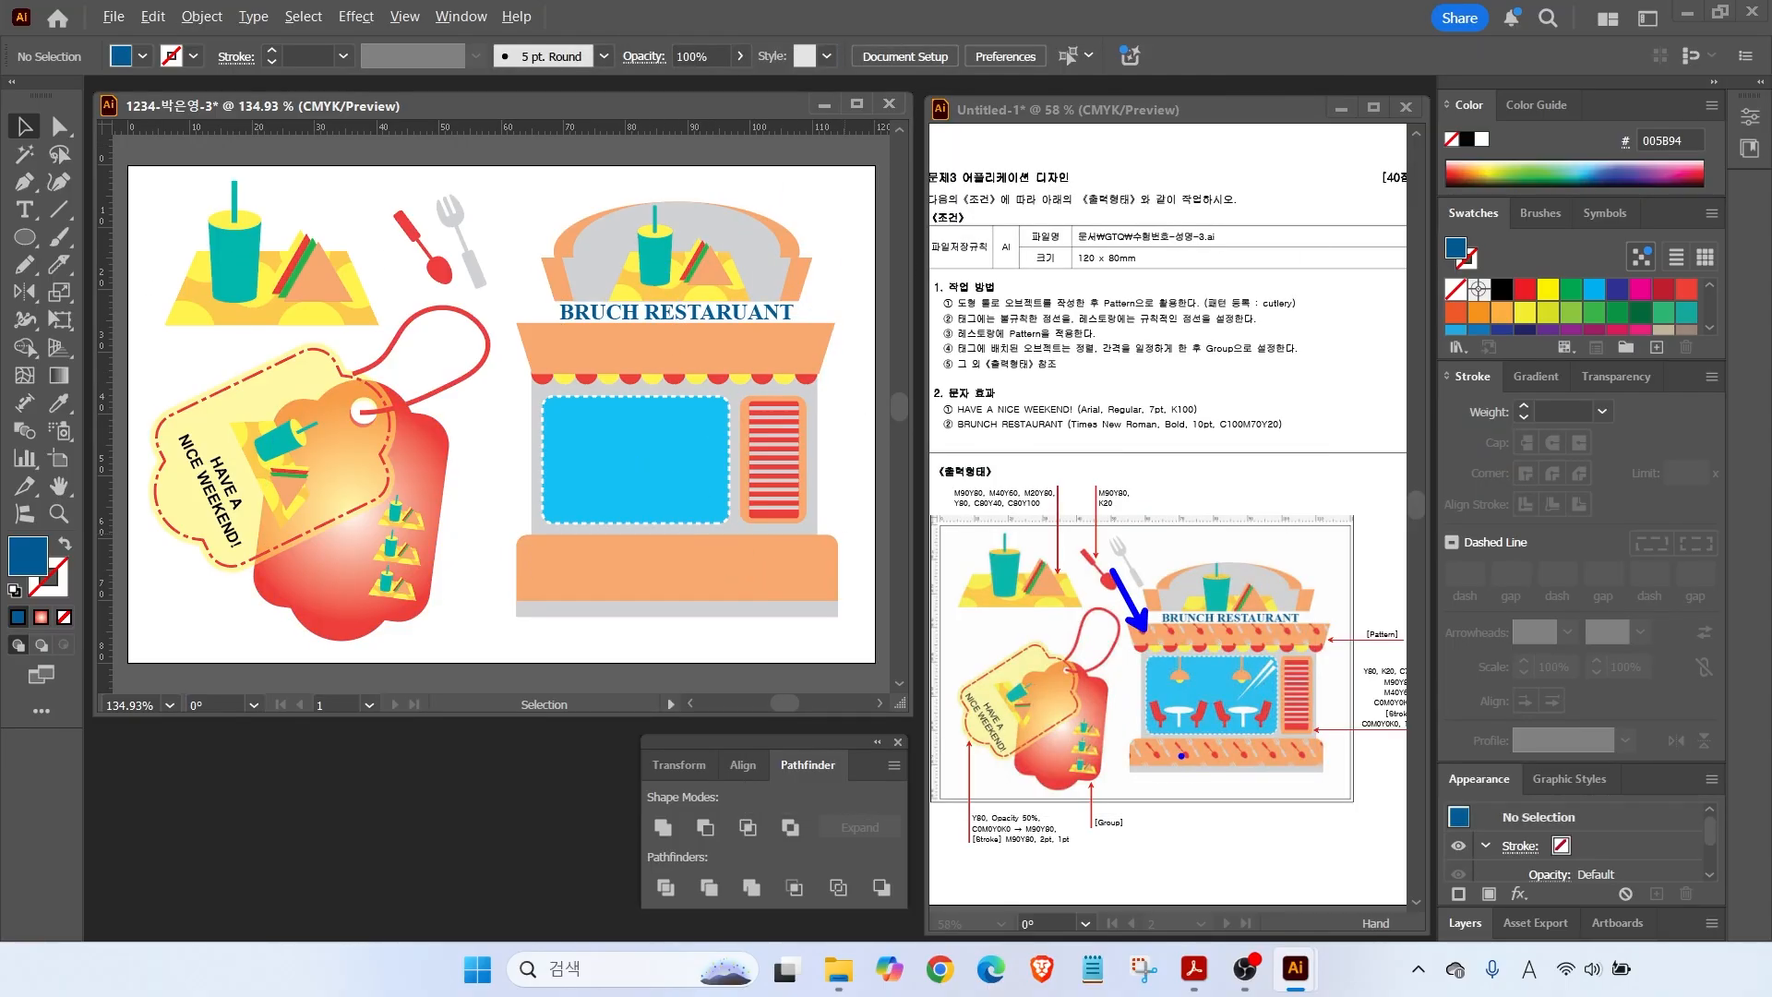
{"action": "left_click", "coordinate": [647, 347]}
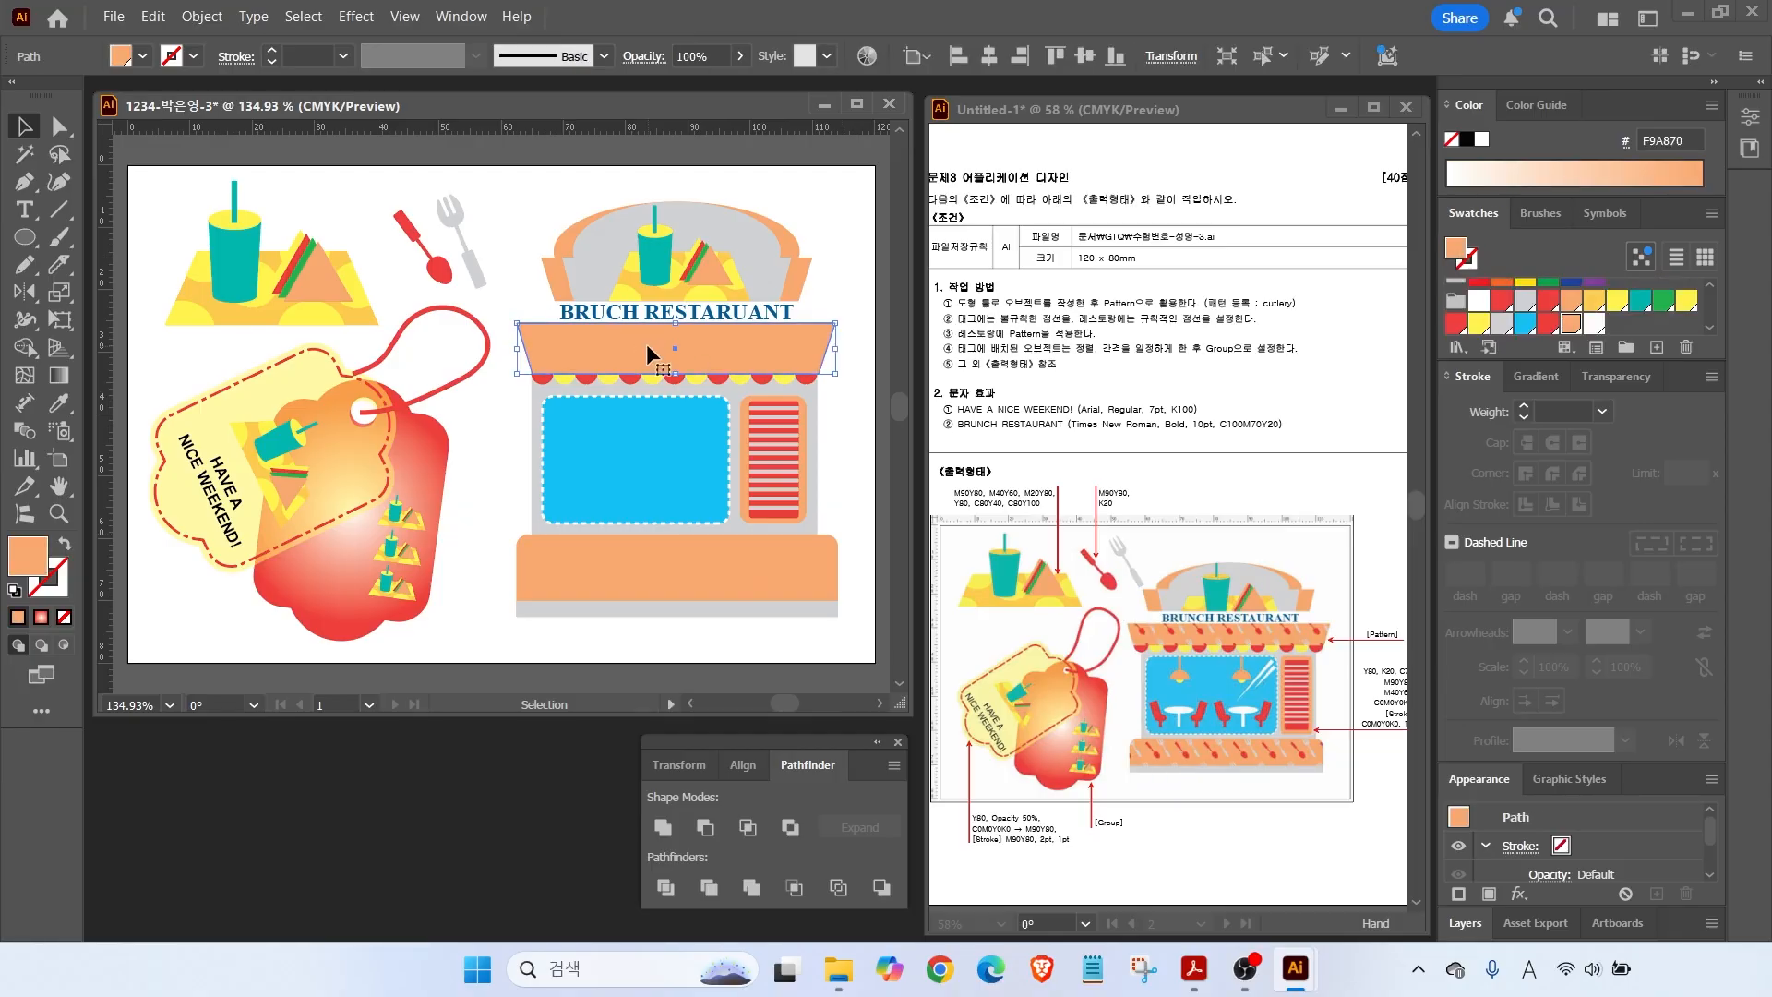
Select the awning and bottom counter together and fill them with the cutlery pattern.
{"action": "left_click", "coordinate": [574, 552], "text": "shift"}
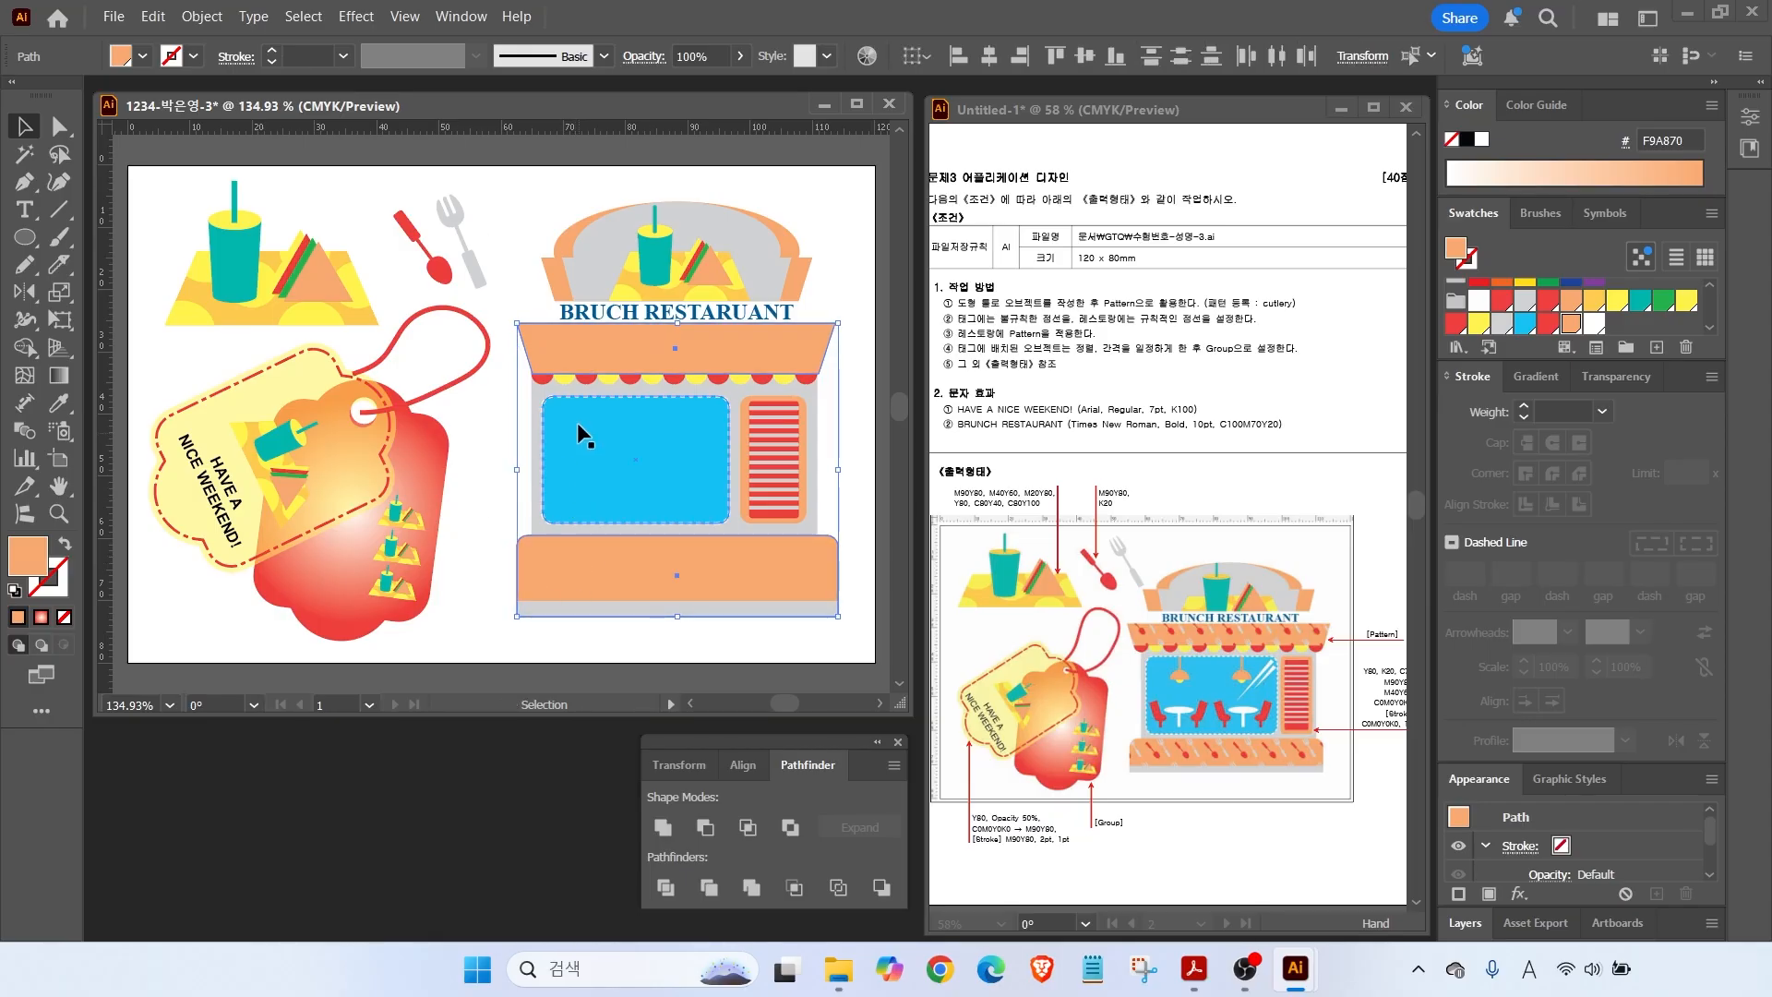
{"action": "key", "text": "a"}
{"action": "key", "text": "v"}
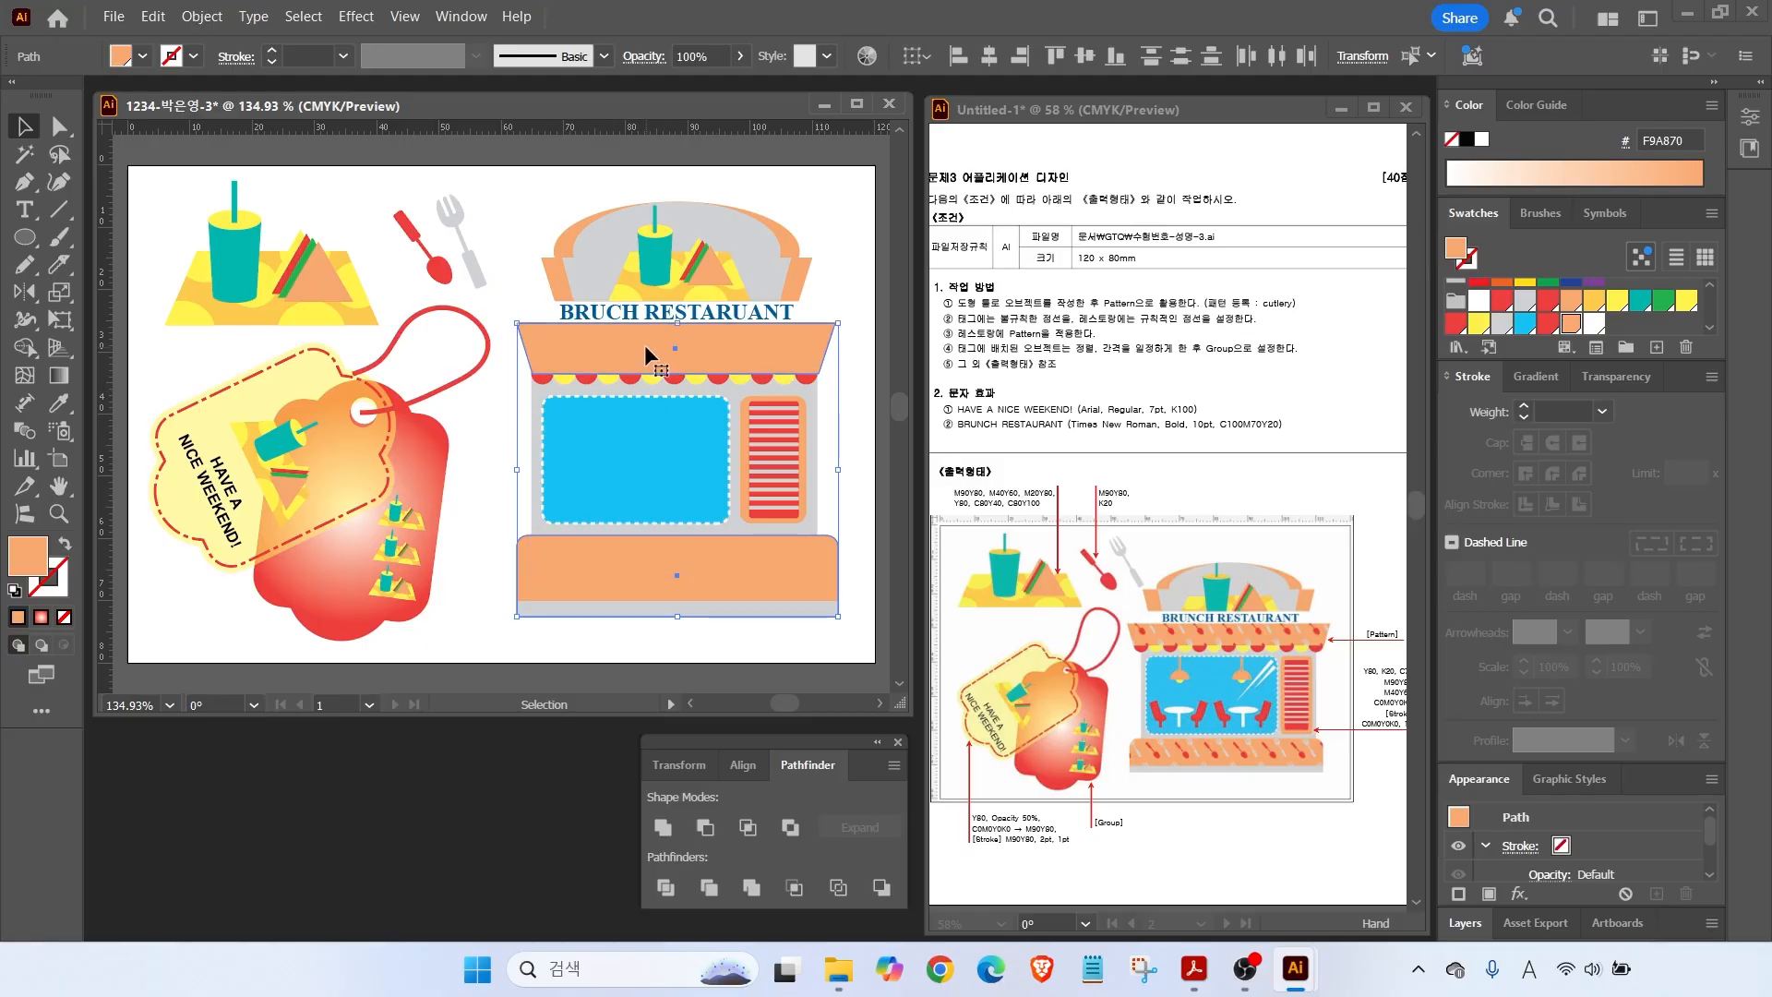
{"action": "key", "text": "a"}
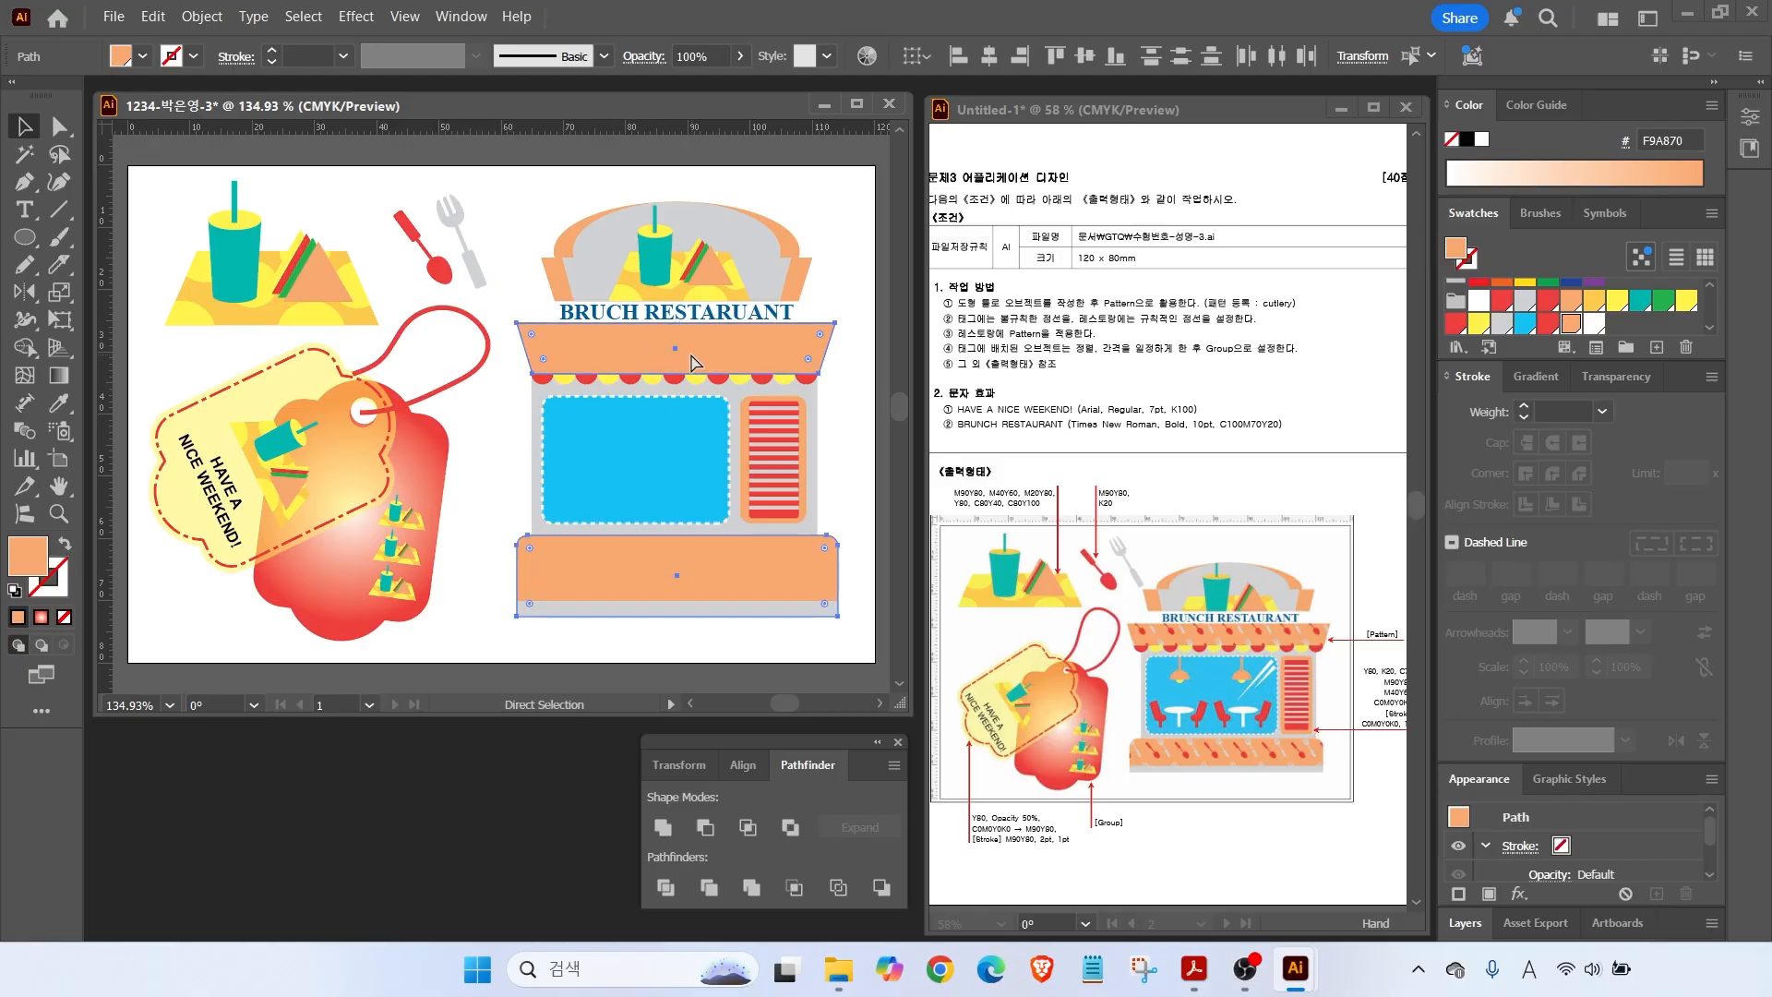
{"action": "key", "text": "v"}
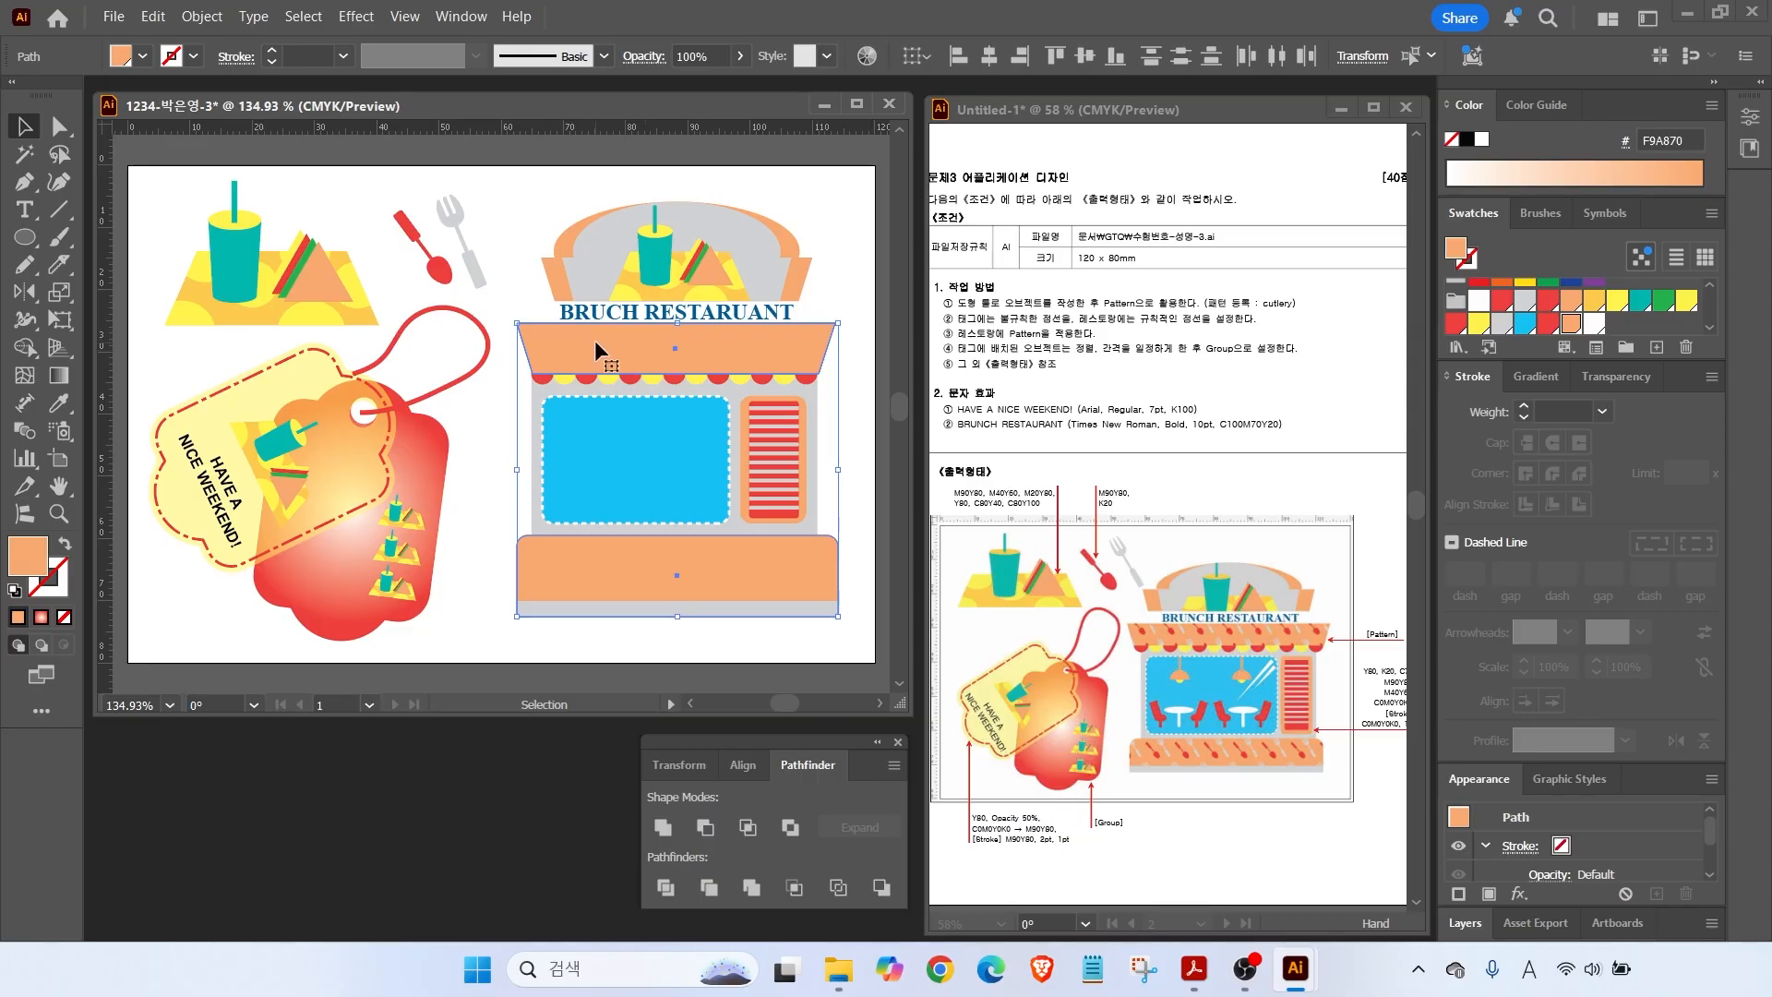
{"action": "left_click_drag", "start_coordinate": [635, 346], "coordinate": [528, 391]}
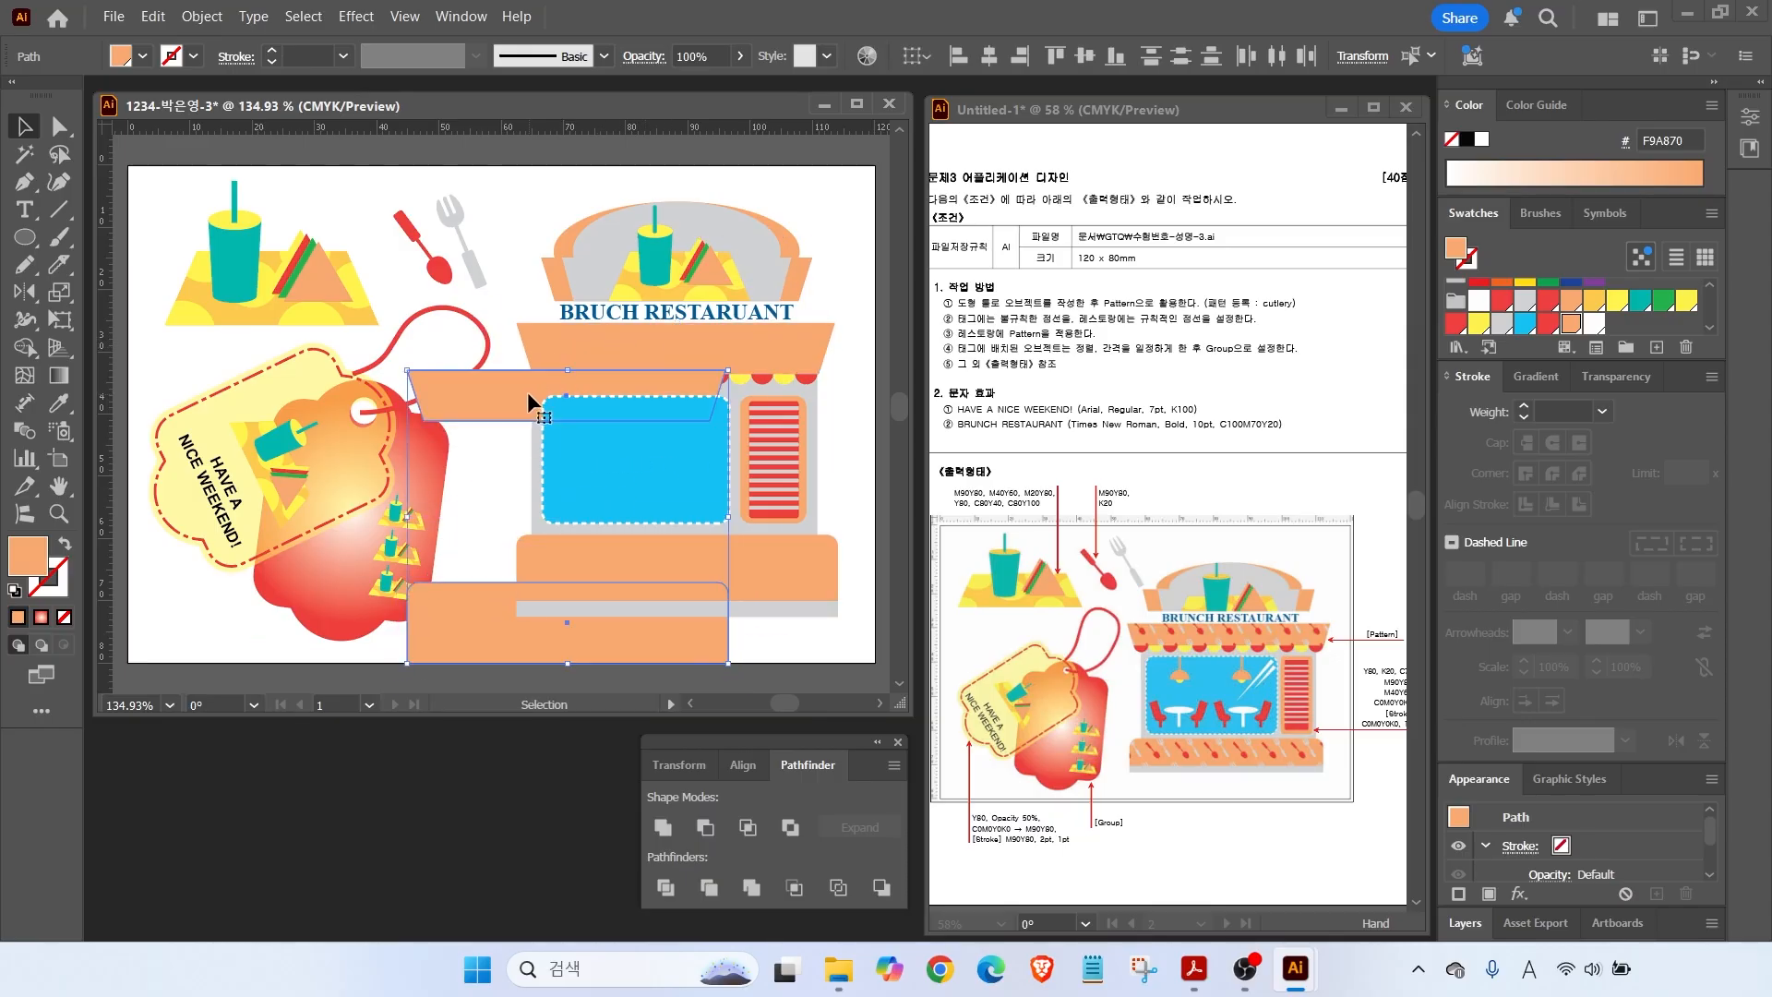
{"action": "key", "text": "ctrl+z"}
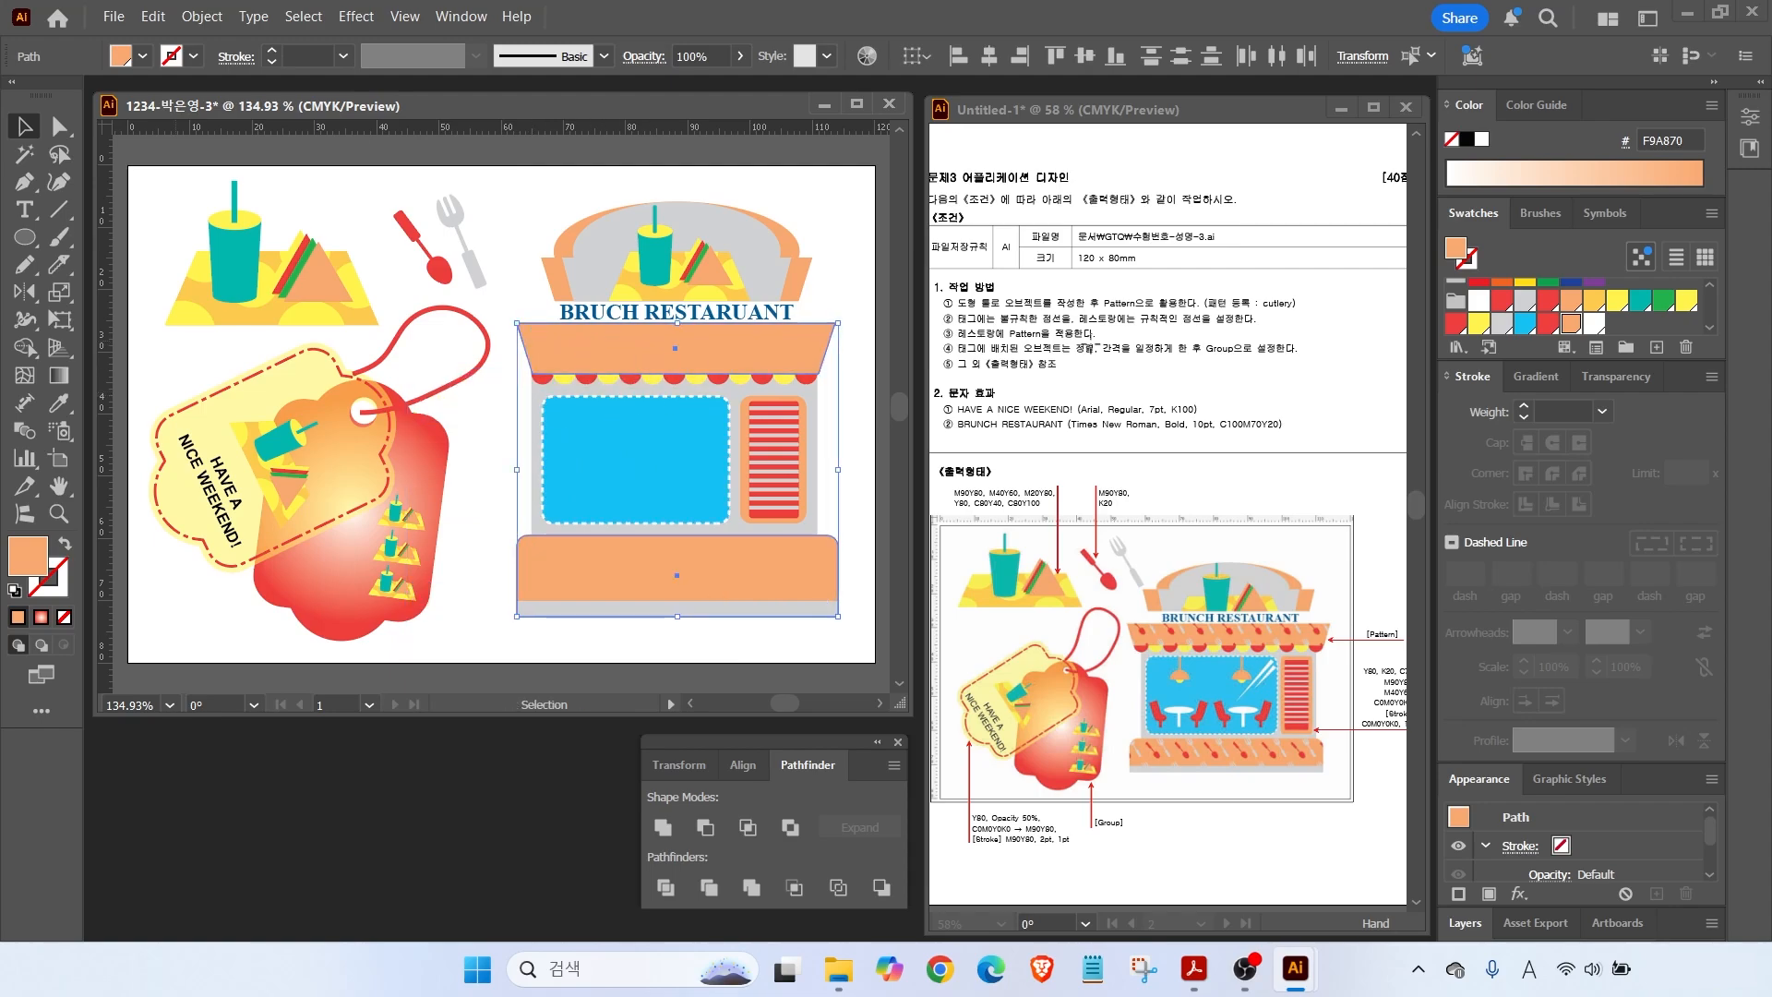
{"action": "scroll", "coordinate": [1709, 294], "scroll_direction": "down", "scroll_amount": 5}
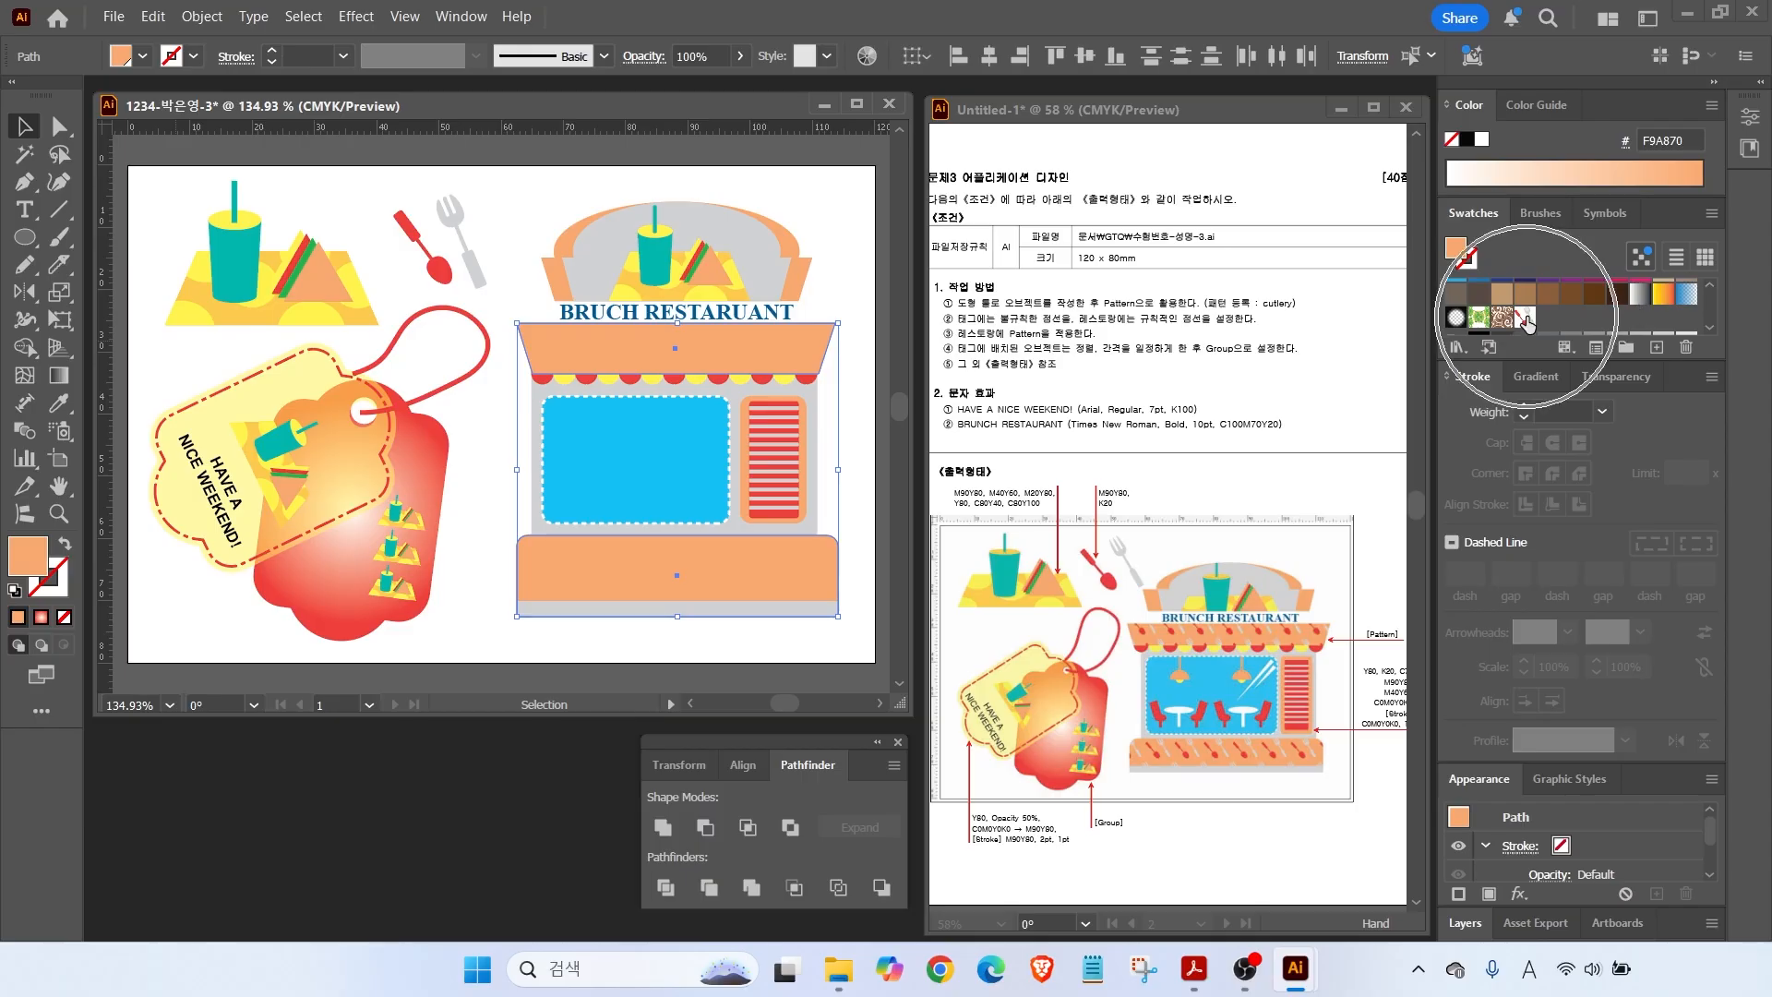
{"action": "left_click", "coordinate": [1525, 319]}
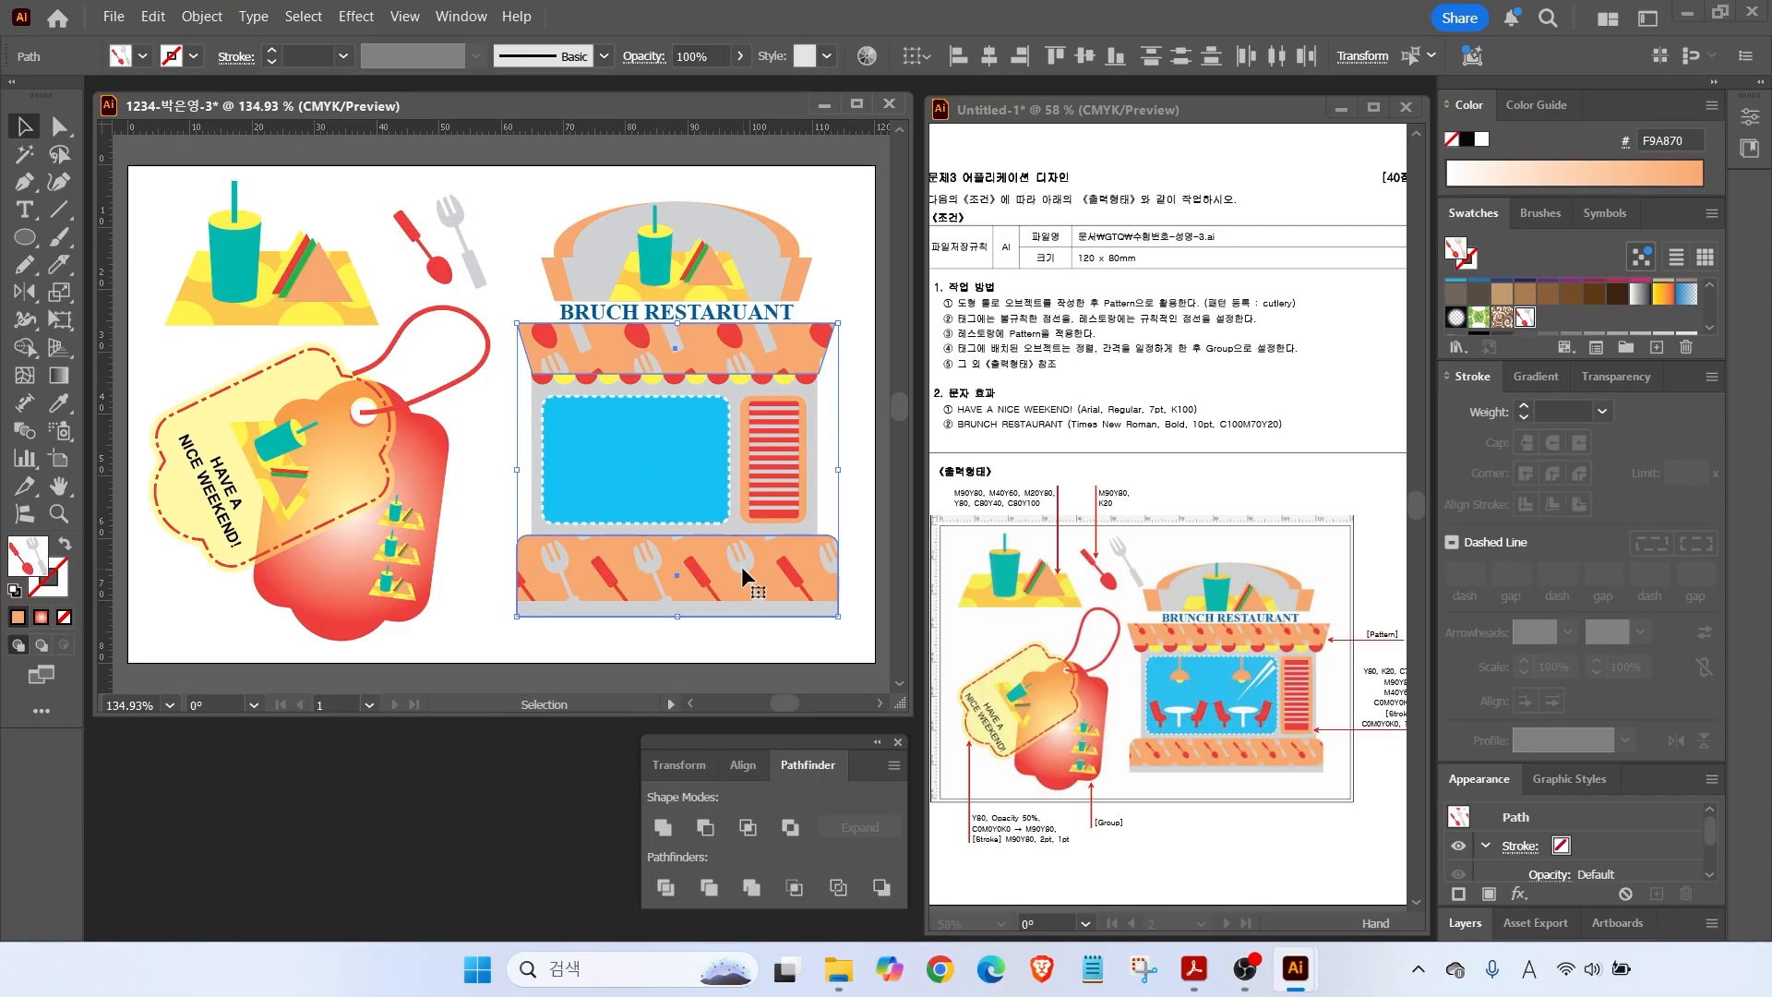
Scale only the pattern to 60% with Transform Objects off, keeping the shapes' size.
{"action": "left_click", "coordinate": [57, 299]}
{"action": "double_click", "coordinate": [57, 299]}
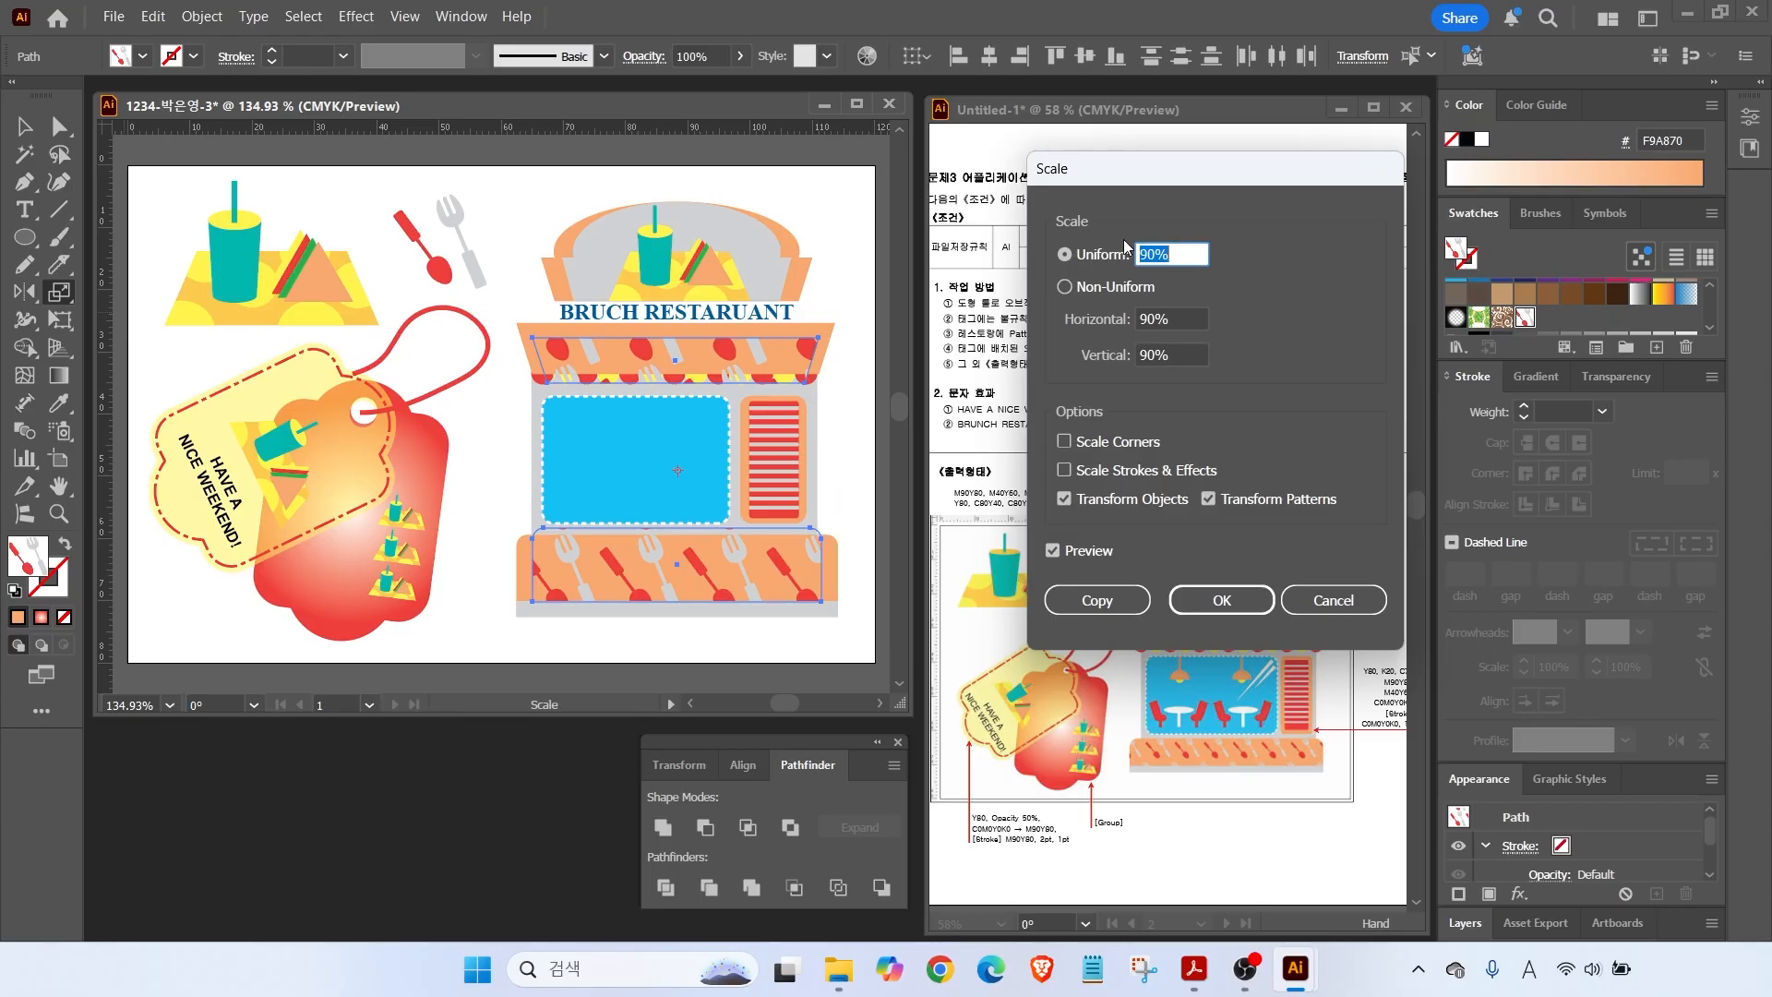
{"action": "type", "text": "70"}
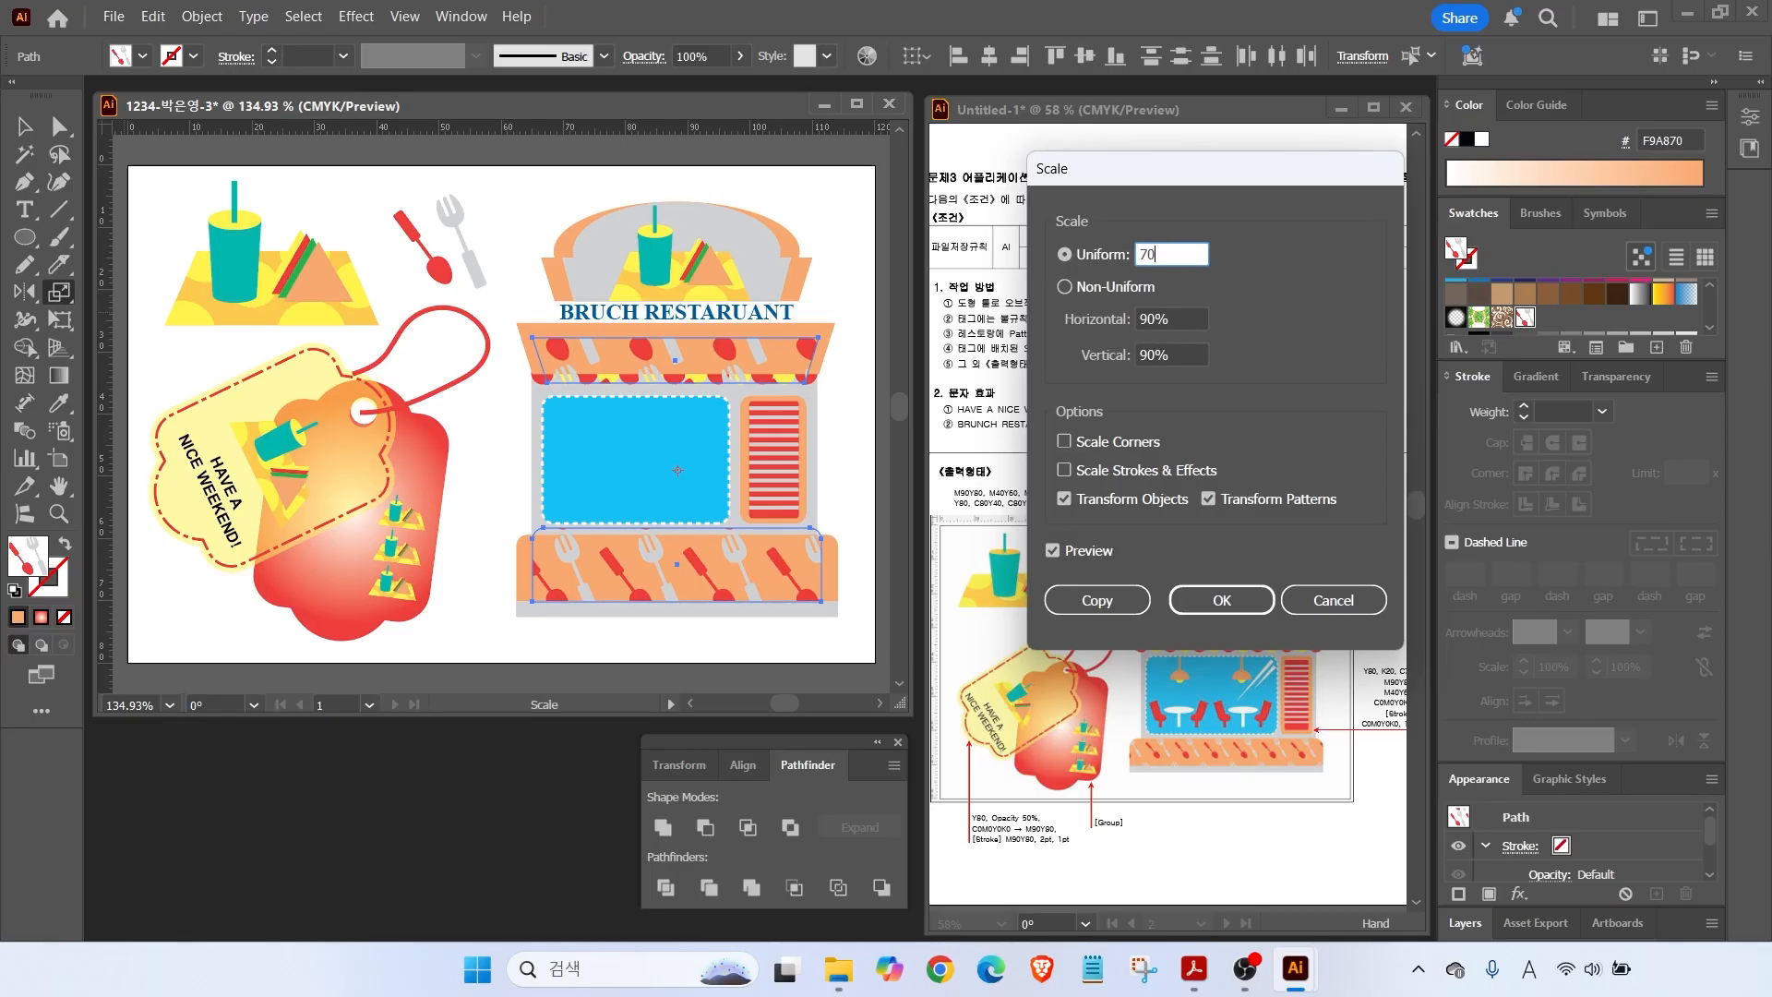
{"action": "key", "text": "Tab"}
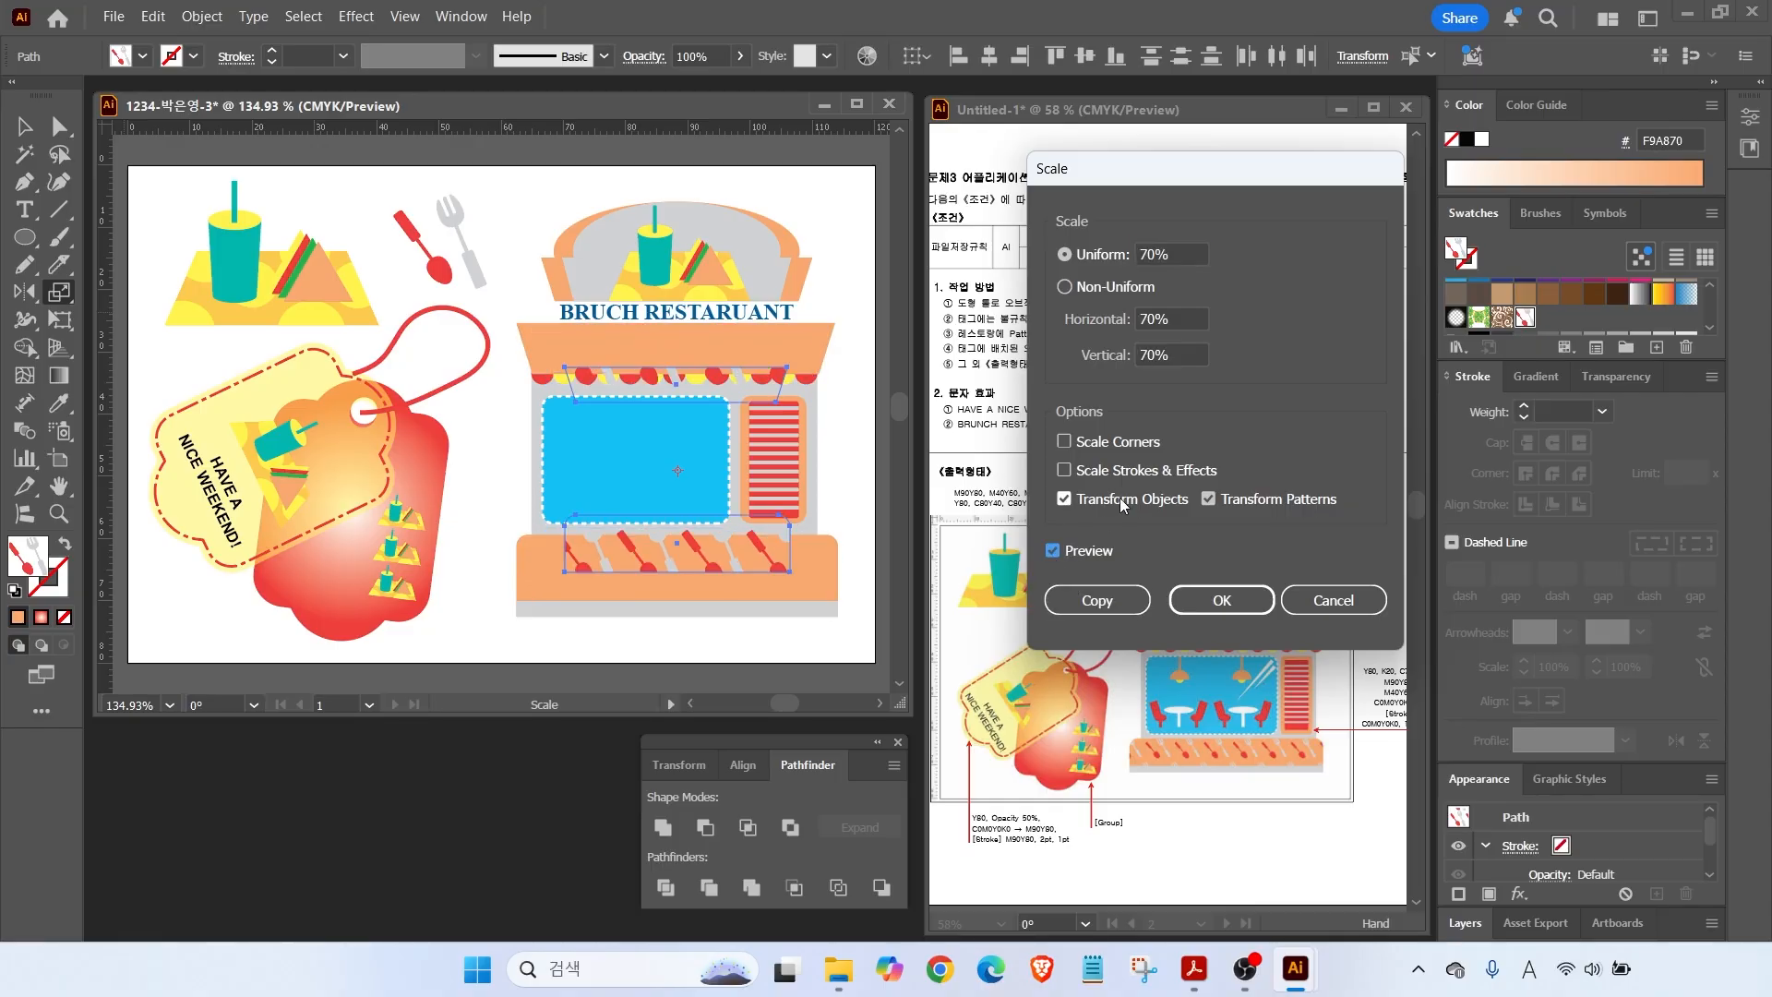
{"action": "left_click", "coordinate": [1065, 499]}
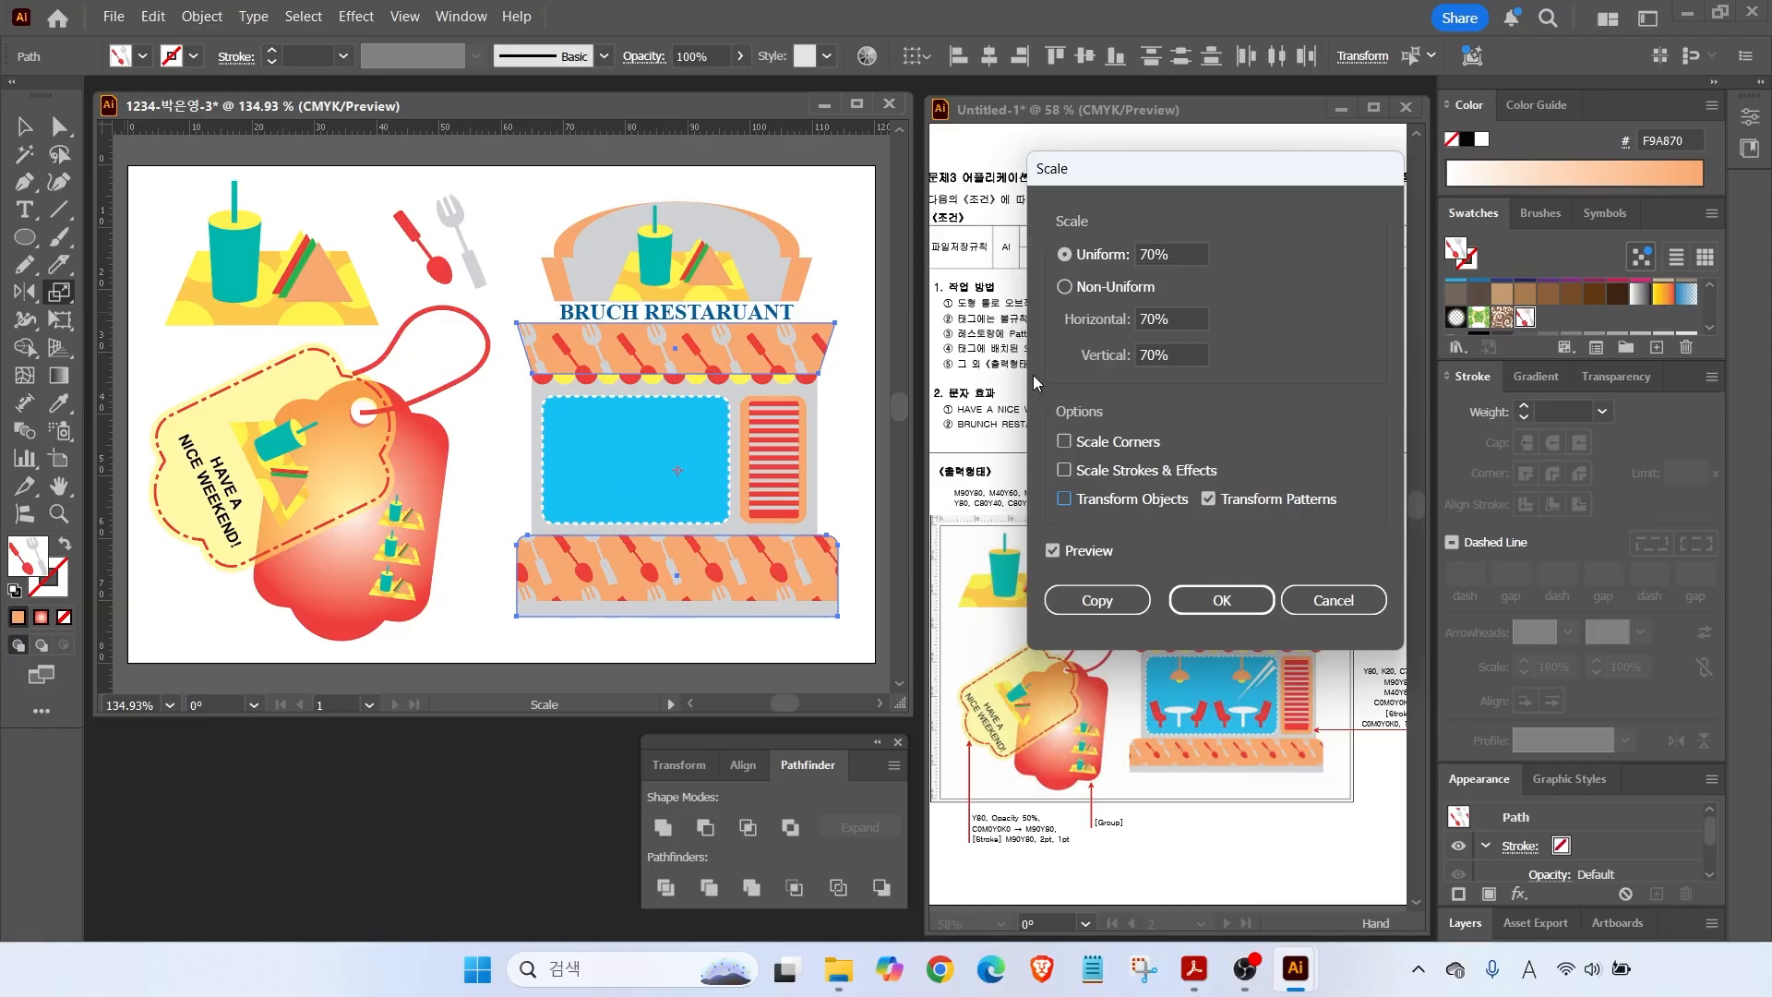
{"action": "left_click", "coordinate": [1171, 253]}
{"action": "type", "text": "60"}
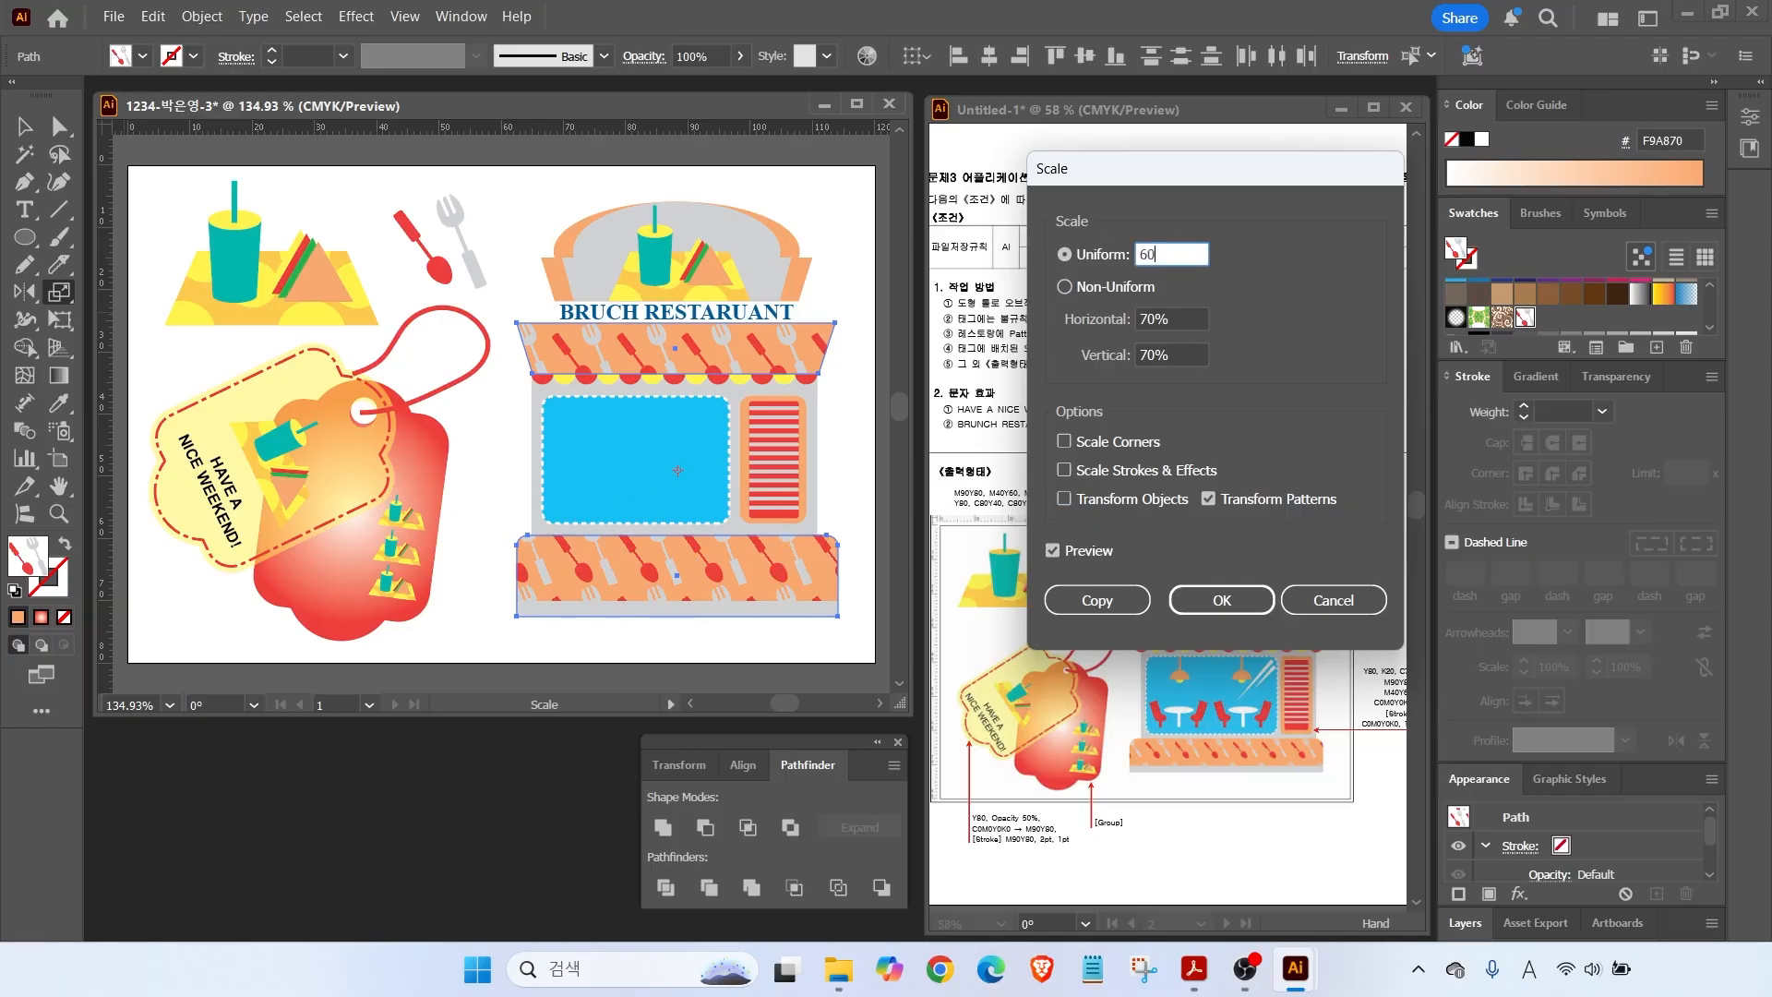
{"action": "left_click", "coordinate": [1052, 551]}
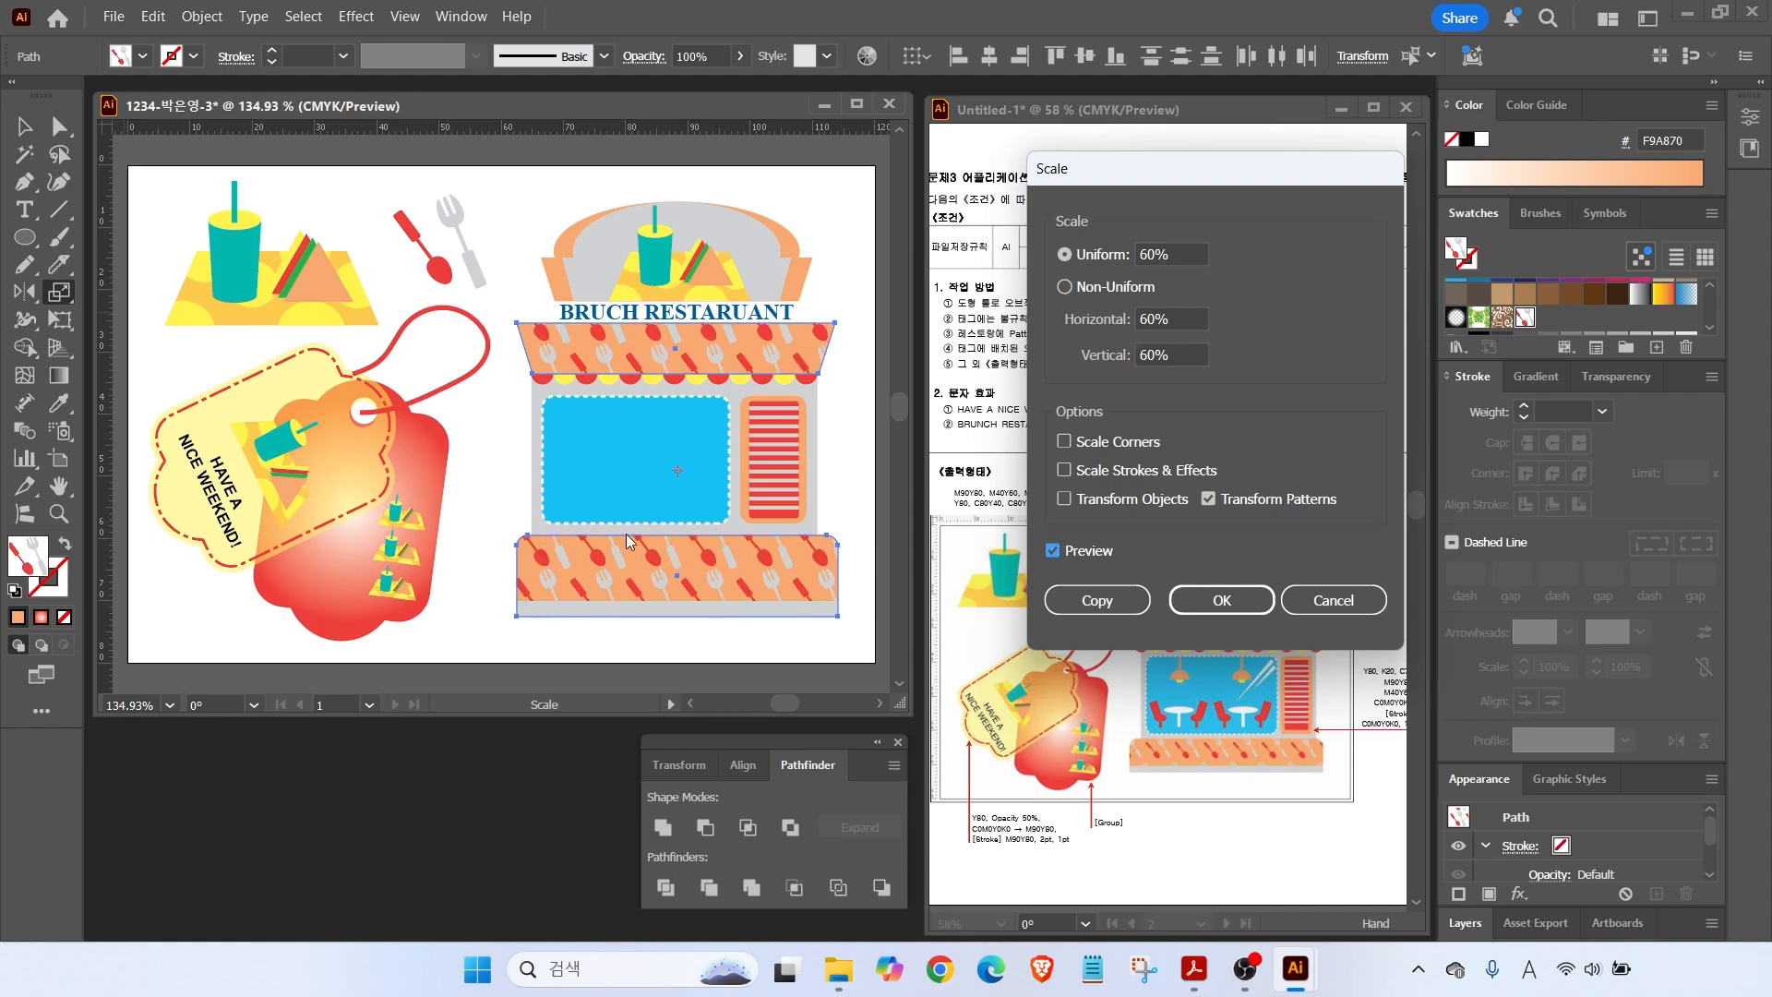
{"action": "left_click", "coordinate": [1217, 600]}
{"action": "key", "text": "v"}
{"action": "left_click", "coordinate": [458, 413]}
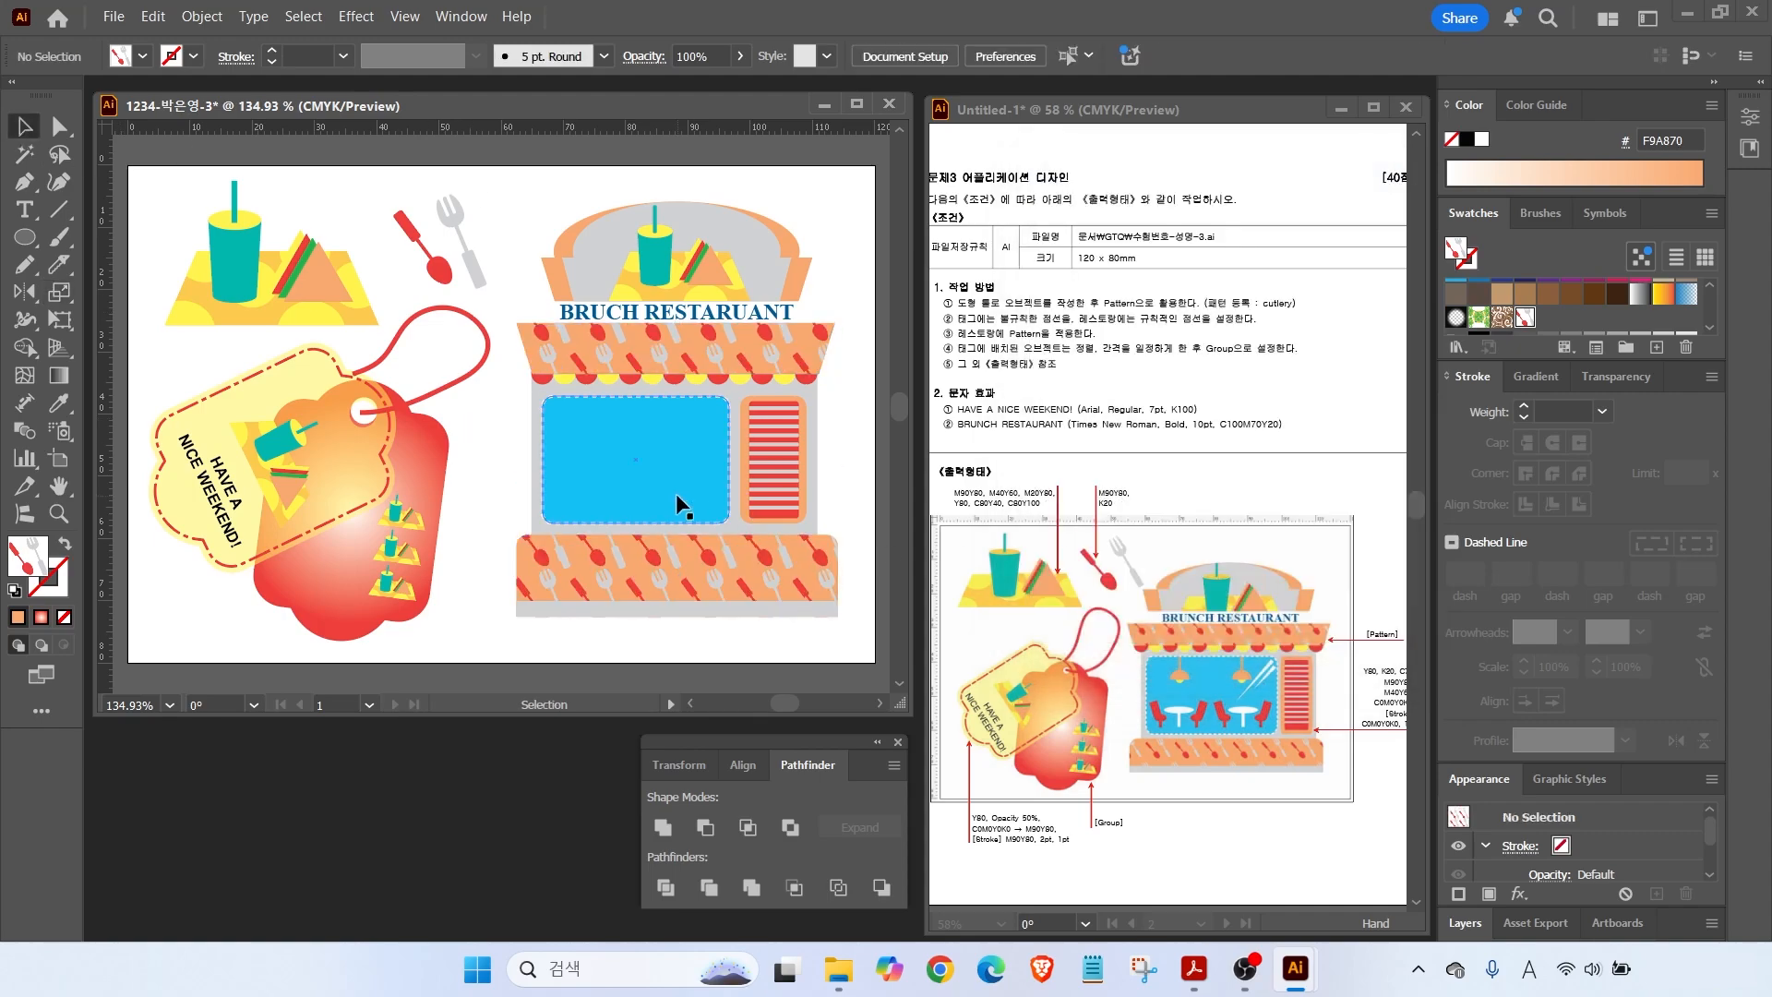
Select the storefront artwork and lock it.
{"action": "scroll", "coordinate": [704, 462], "scroll_direction": "up", "scroll_amount": 4}
{"action": "scroll", "coordinate": [472, 281], "scroll_direction": "down", "scroll_amount": 3}
{"action": "scroll", "coordinate": [439, 252], "scroll_direction": "up", "scroll_amount": 3}
{"action": "left_click_drag", "start_coordinate": [338, 168], "coordinate": [710, 671]}
{"action": "left_click", "coordinate": [216, 23]}
{"action": "mouse_move", "coordinate": [241, 244]}
{"action": "left_click", "coordinate": [561, 245]}
Draw a narrow orange F9A870 lamp cord below the awning, with no outline.
{"action": "scroll", "coordinate": [473, 456], "scroll_direction": "up", "scroll_amount": 2}
{"action": "left_click_drag", "start_coordinate": [472, 457], "coordinate": [527, 433]}
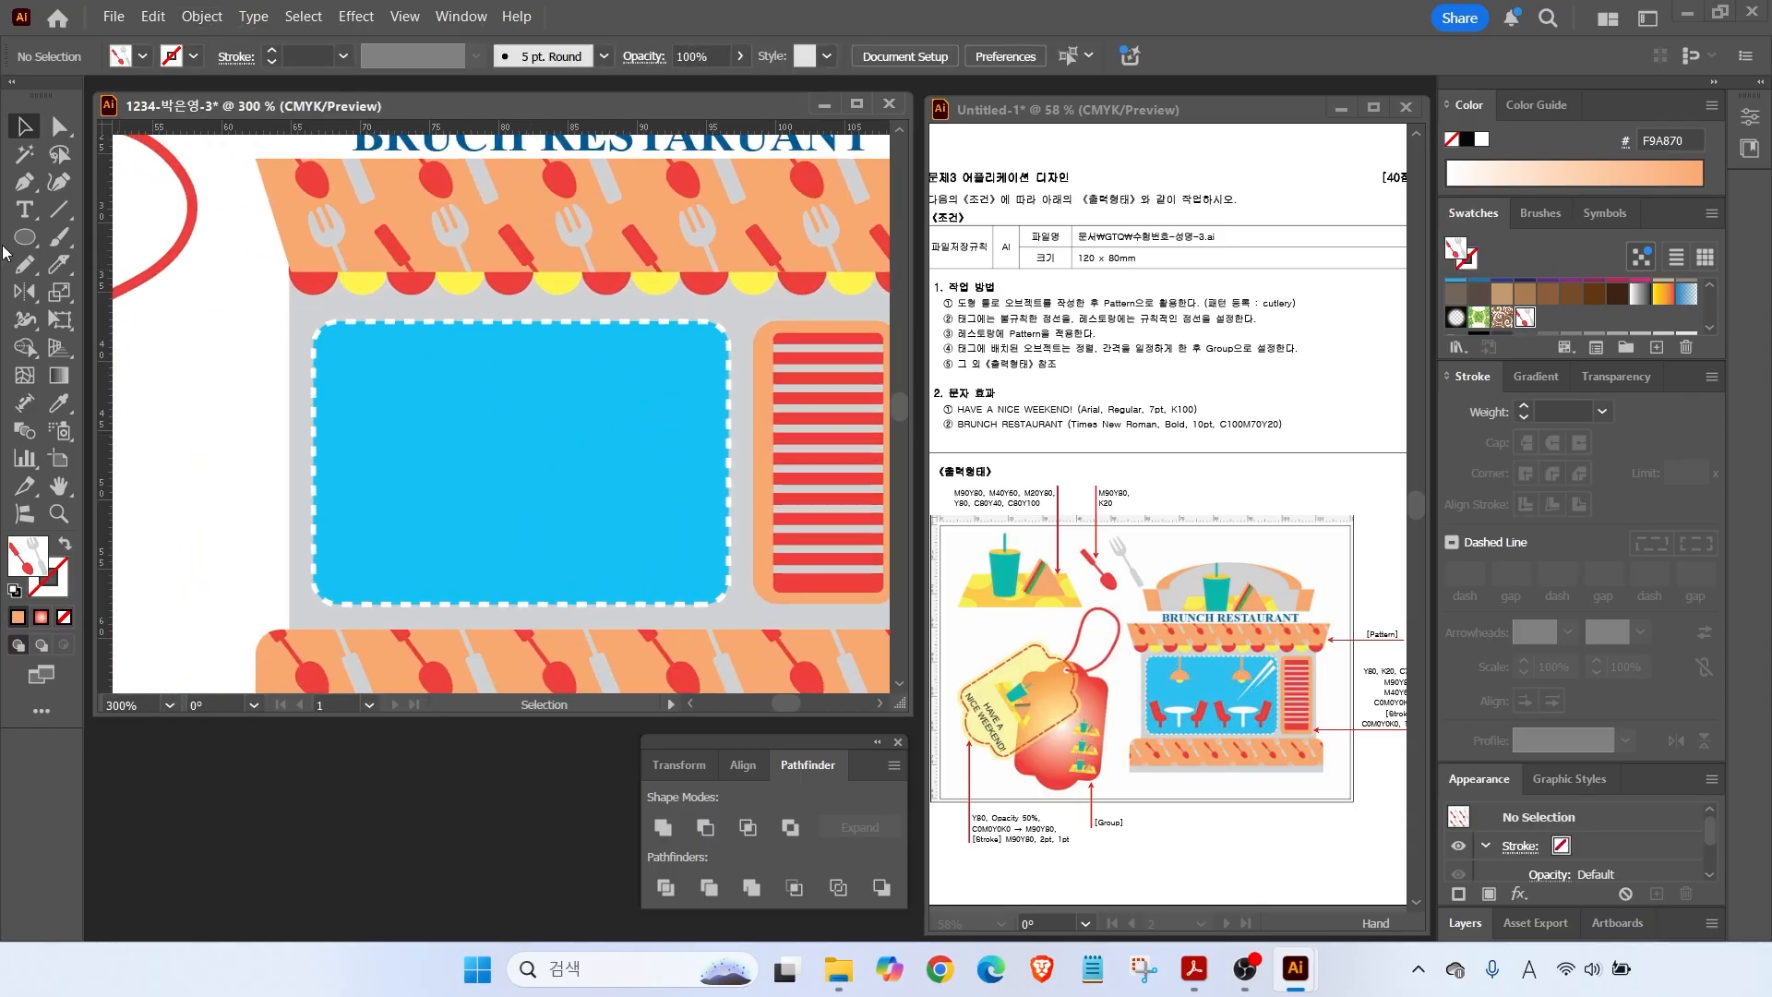
{"action": "left_click", "coordinate": [15, 592]}
{"action": "left_click_drag", "start_coordinate": [25, 238], "coordinate": [92, 238]}
{"action": "left_click_drag", "start_coordinate": [425, 320], "coordinate": [436, 366]}
{"action": "key", "text": "x"}
{"action": "key", "text": "slash"}
{"action": "key", "text": "x"}
{"action": "scroll", "coordinate": [1569, 319], "scroll_direction": "down", "scroll_amount": 2}
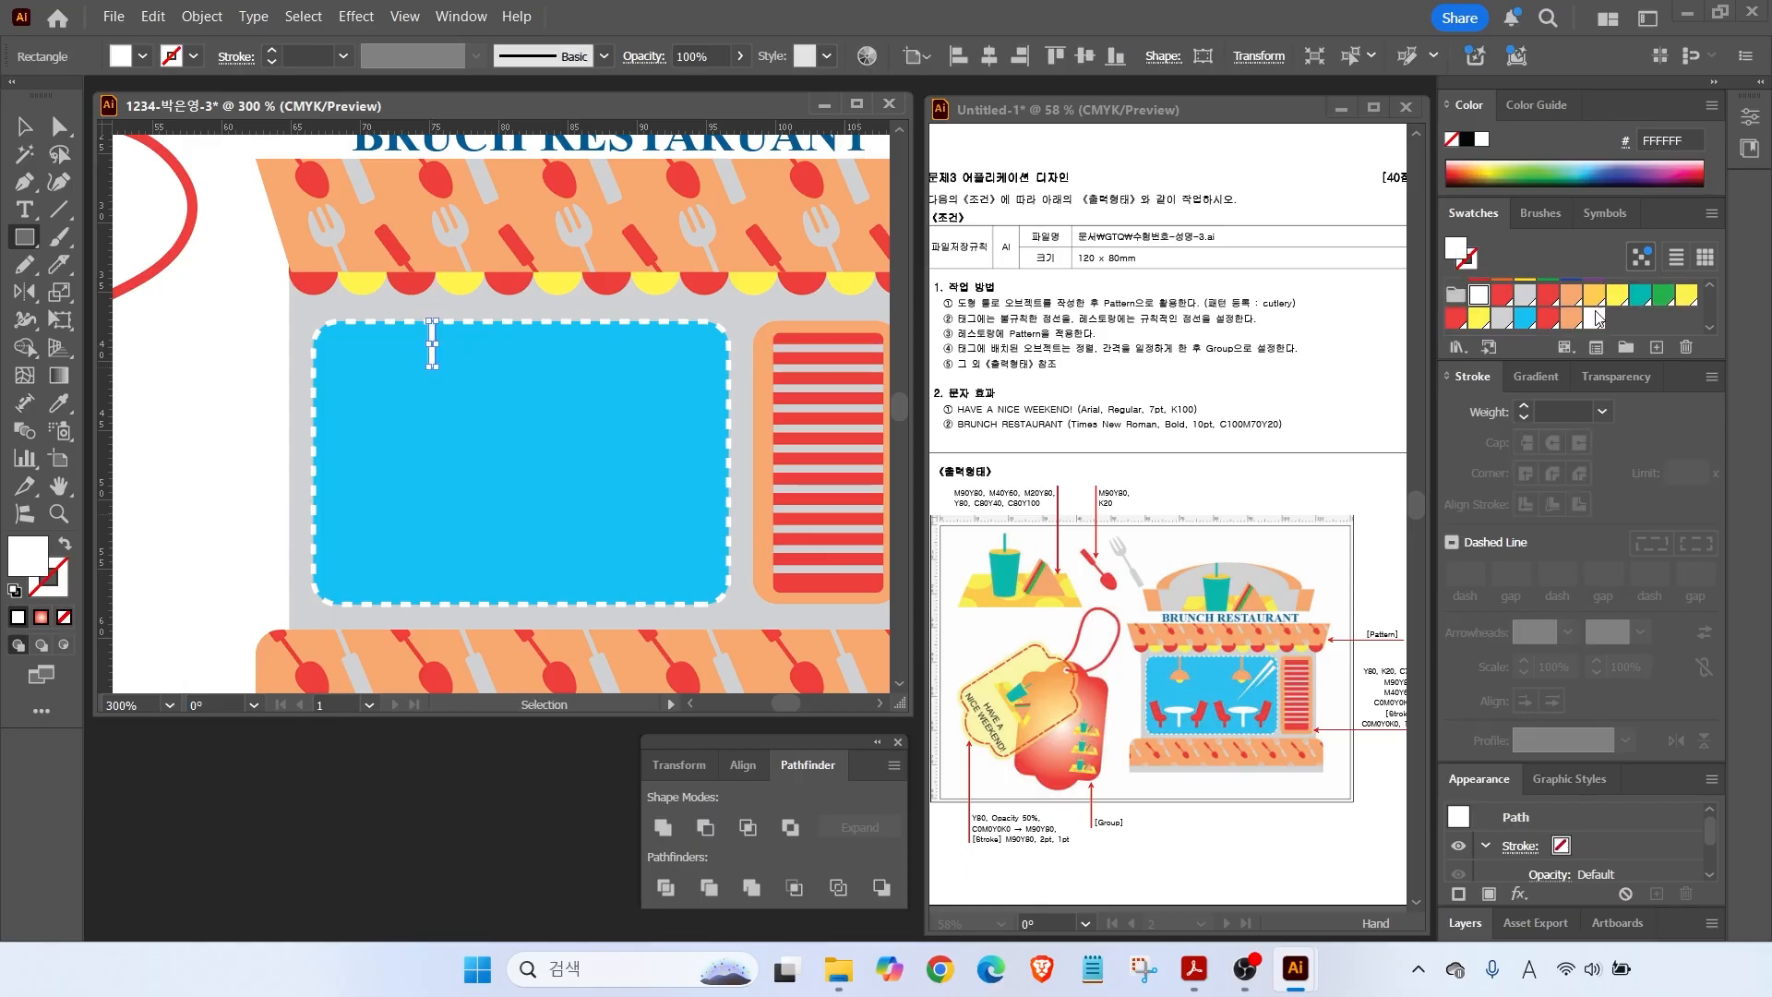
{"action": "left_click", "coordinate": [1571, 319]}
Make a half-circle lamp shade under the cord and add a yellow FFF450 bulb.
{"action": "scroll", "coordinate": [487, 343], "scroll_direction": "up", "scroll_amount": 2}
{"action": "left_click_drag", "start_coordinate": [25, 237], "coordinate": [107, 293]}
{"action": "mouse_move", "coordinate": [431, 384]}
{"action": "left_mouse_down"}
{"action": "mouse_move", "coordinate": [462, 399]}
{"action": "mouse_move", "coordinate": [438, 452]}
{"action": "mouse_move", "coordinate": [397, 443]}
{"action": "left_mouse_up"}
{"action": "key", "text": "a"}
{"action": "left_click", "coordinate": [376, 483]}
{"action": "key", "text": "Delete"}
{"action": "left_click", "coordinate": [30, 237]}
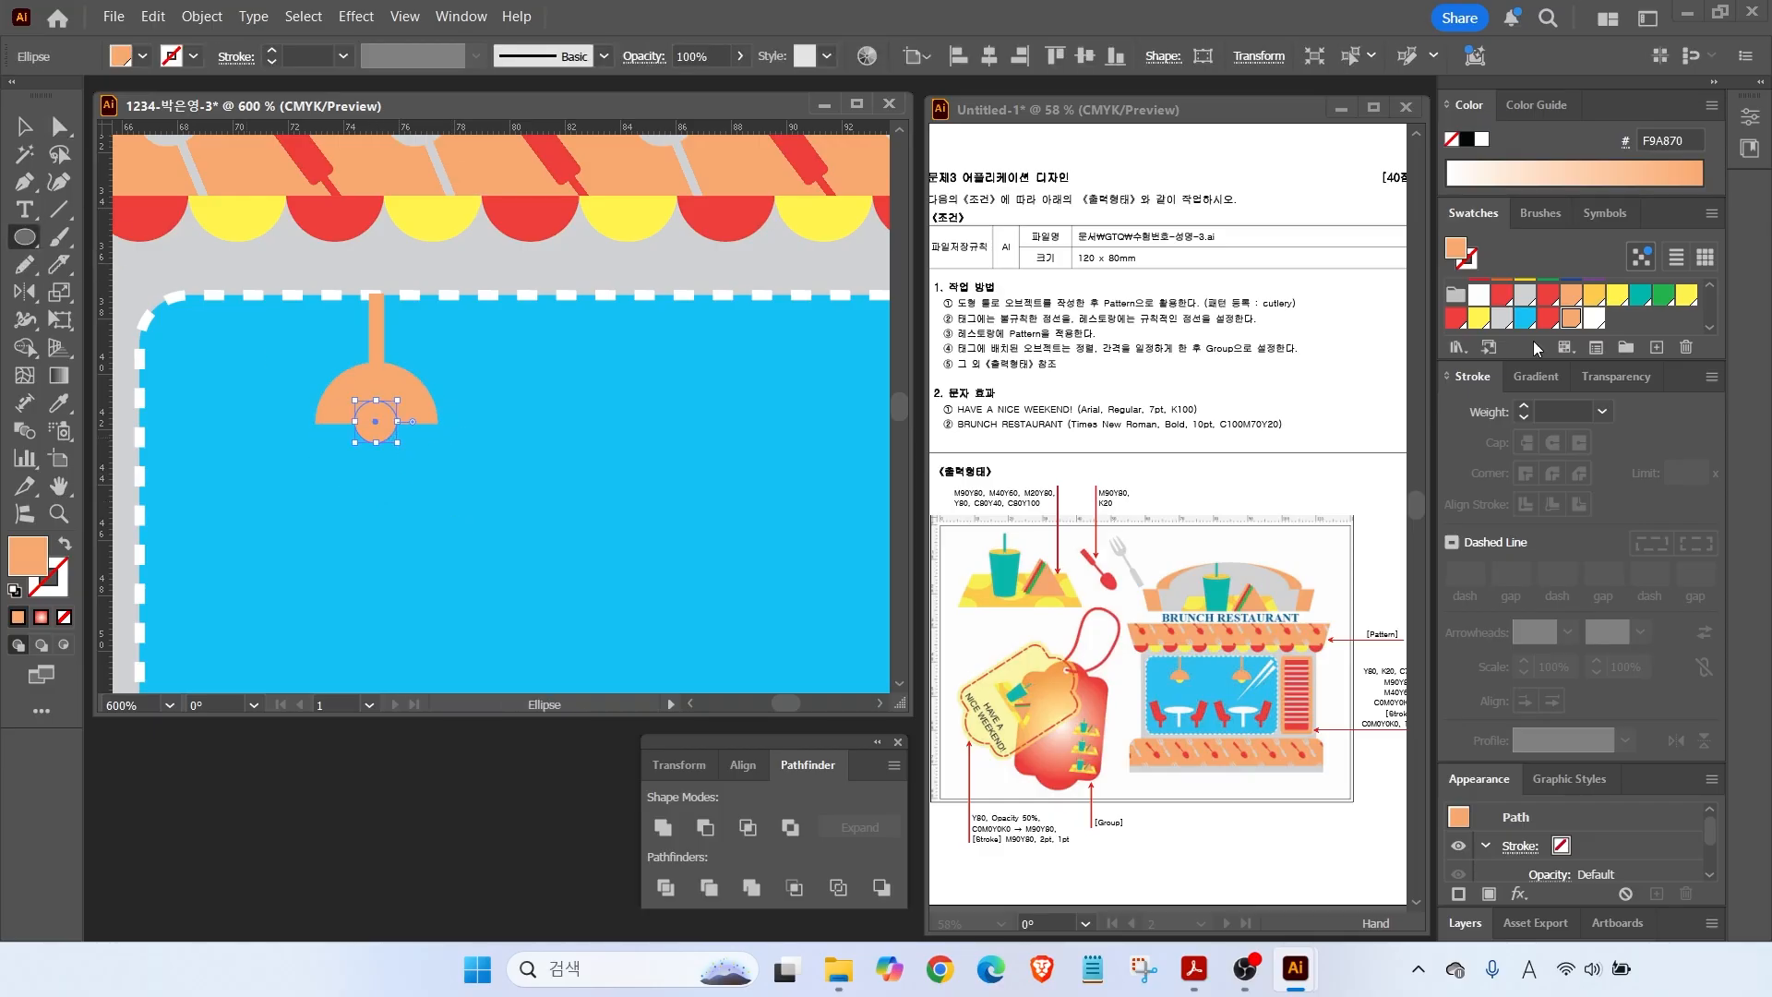
{"action": "left_click", "coordinate": [1480, 320]}
Bring the shade in front of the bulb and copy the whole lamp to the right.
{"action": "key", "text": "v"}
{"action": "right_click", "coordinate": [375, 387]}
{"action": "mouse_move", "coordinate": [435, 828]}
{"action": "left_click", "coordinate": [753, 832]}
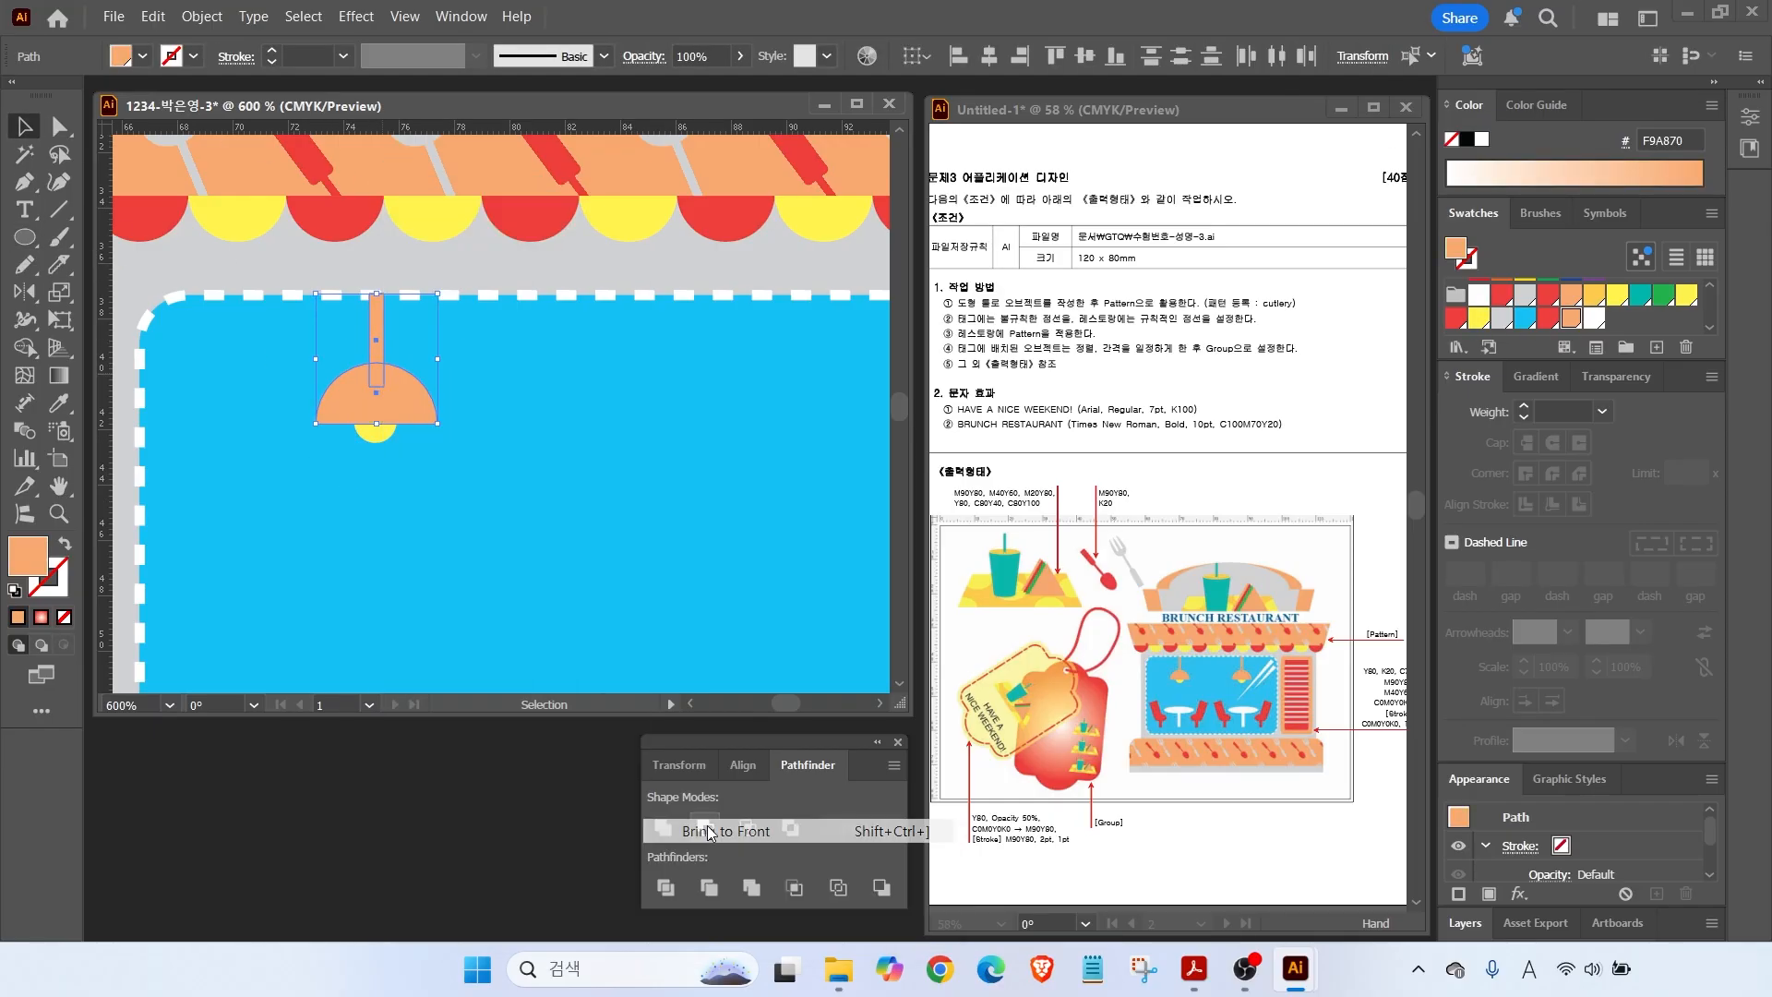
{"action": "left_click_drag", "start_coordinate": [289, 341], "coordinate": [399, 442]}
{"action": "left_click_drag", "start_coordinate": [414, 412], "coordinate": [824, 412]}
Draw a white ellipse tabletop with a tall rectangular stem below the left lamp.
{"action": "scroll", "coordinate": [744, 408], "scroll_direction": "down", "scroll_amount": 1}
{"action": "mouse_move", "coordinate": [629, 410]}
{"action": "left_mouse_down"}
{"action": "mouse_move", "coordinate": [414, 395]}
{"action": "mouse_move", "coordinate": [447, 289]}
{"action": "left_mouse_up"}
{"action": "key", "text": "l"}
{"action": "left_click_drag", "start_coordinate": [261, 429], "coordinate": [397, 461]}
{"action": "left_click", "coordinate": [1594, 319]}
{"action": "left_click_drag", "start_coordinate": [24, 237], "coordinate": [83, 246]}
{"action": "mouse_move", "coordinate": [312, 451]}
{"action": "left_mouse_down"}
{"action": "mouse_move", "coordinate": [333, 591]}
{"action": "mouse_move", "coordinate": [333, 563]}
{"action": "left_mouse_up"}
Centre the stem under the tabletop, shorten it, and move the table lower.
{"action": "key", "text": "v"}
{"action": "left_click_drag", "start_coordinate": [374, 494], "coordinate": [376, 497]}
{"action": "left_click", "coordinate": [989, 56]}
{"action": "mouse_move", "coordinate": [295, 439]}
{"action": "left_mouse_down"}
{"action": "mouse_move", "coordinate": [277, 458]}
{"action": "mouse_move", "coordinate": [280, 435]}
{"action": "left_mouse_up"}
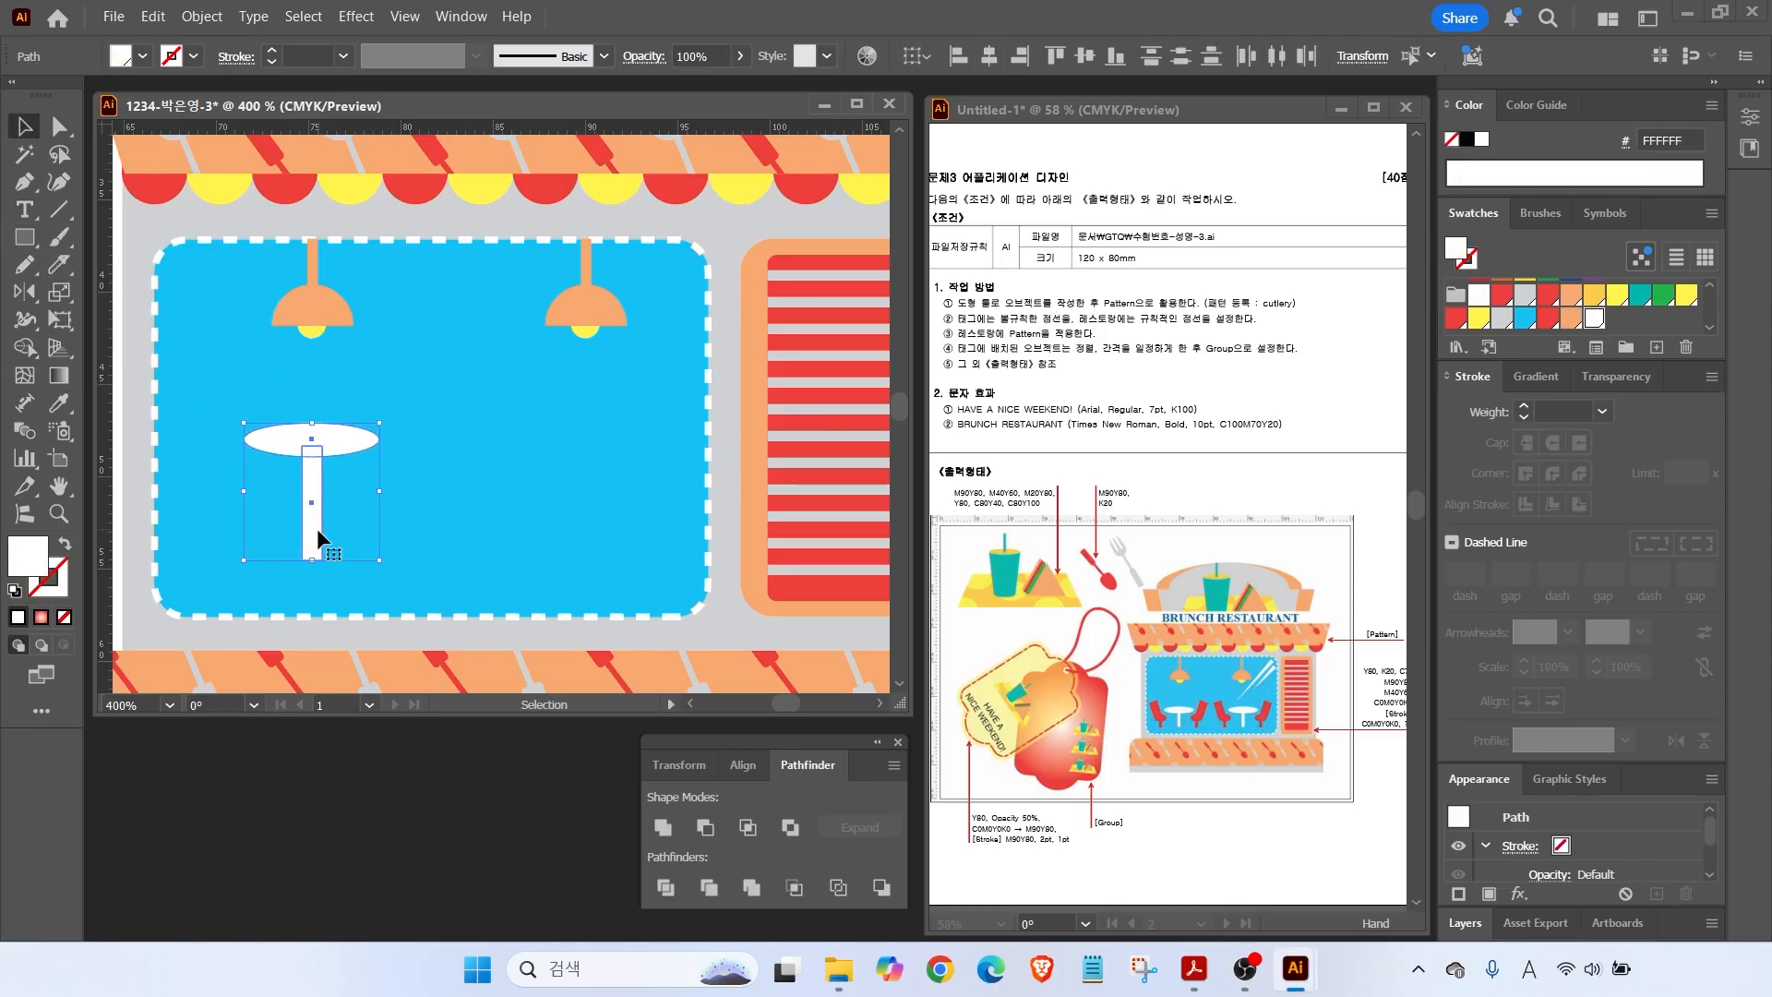
{"action": "left_click", "coordinate": [360, 526]}
{"action": "left_click", "coordinate": [313, 547]}
{"action": "scroll", "coordinate": [354, 523], "scroll_direction": "up", "scroll_amount": 1}
{"action": "left_click_drag", "start_coordinate": [293, 581], "coordinate": [293, 535]}
{"action": "left_click", "coordinate": [294, 401], "text": "shift"}
{"action": "left_click_drag", "start_coordinate": [294, 403], "coordinate": [295, 466]}
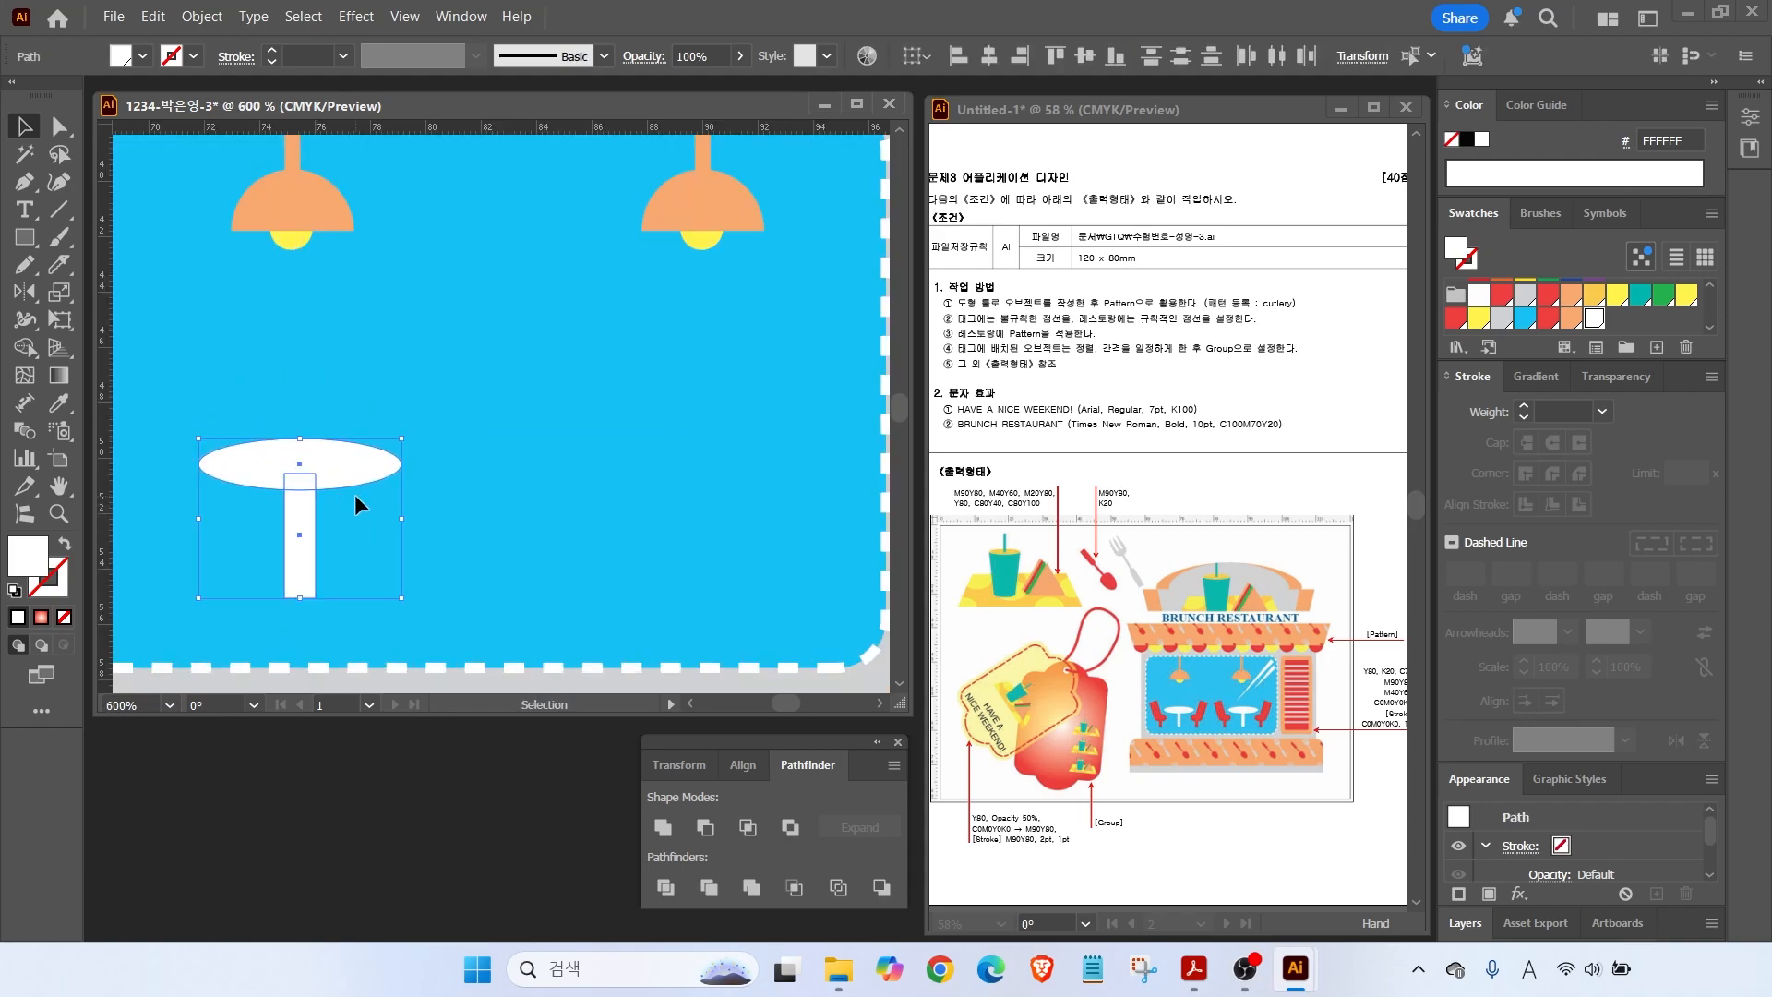
Begin a chair outline left of the table, tracing the back and curved seat edge.
{"action": "key", "text": "space"}
{"action": "left_click_drag", "start_coordinate": [408, 531], "coordinate": [556, 550]}
{"action": "left_click", "coordinate": [25, 181]}
{"action": "left_click", "coordinate": [277, 435]}
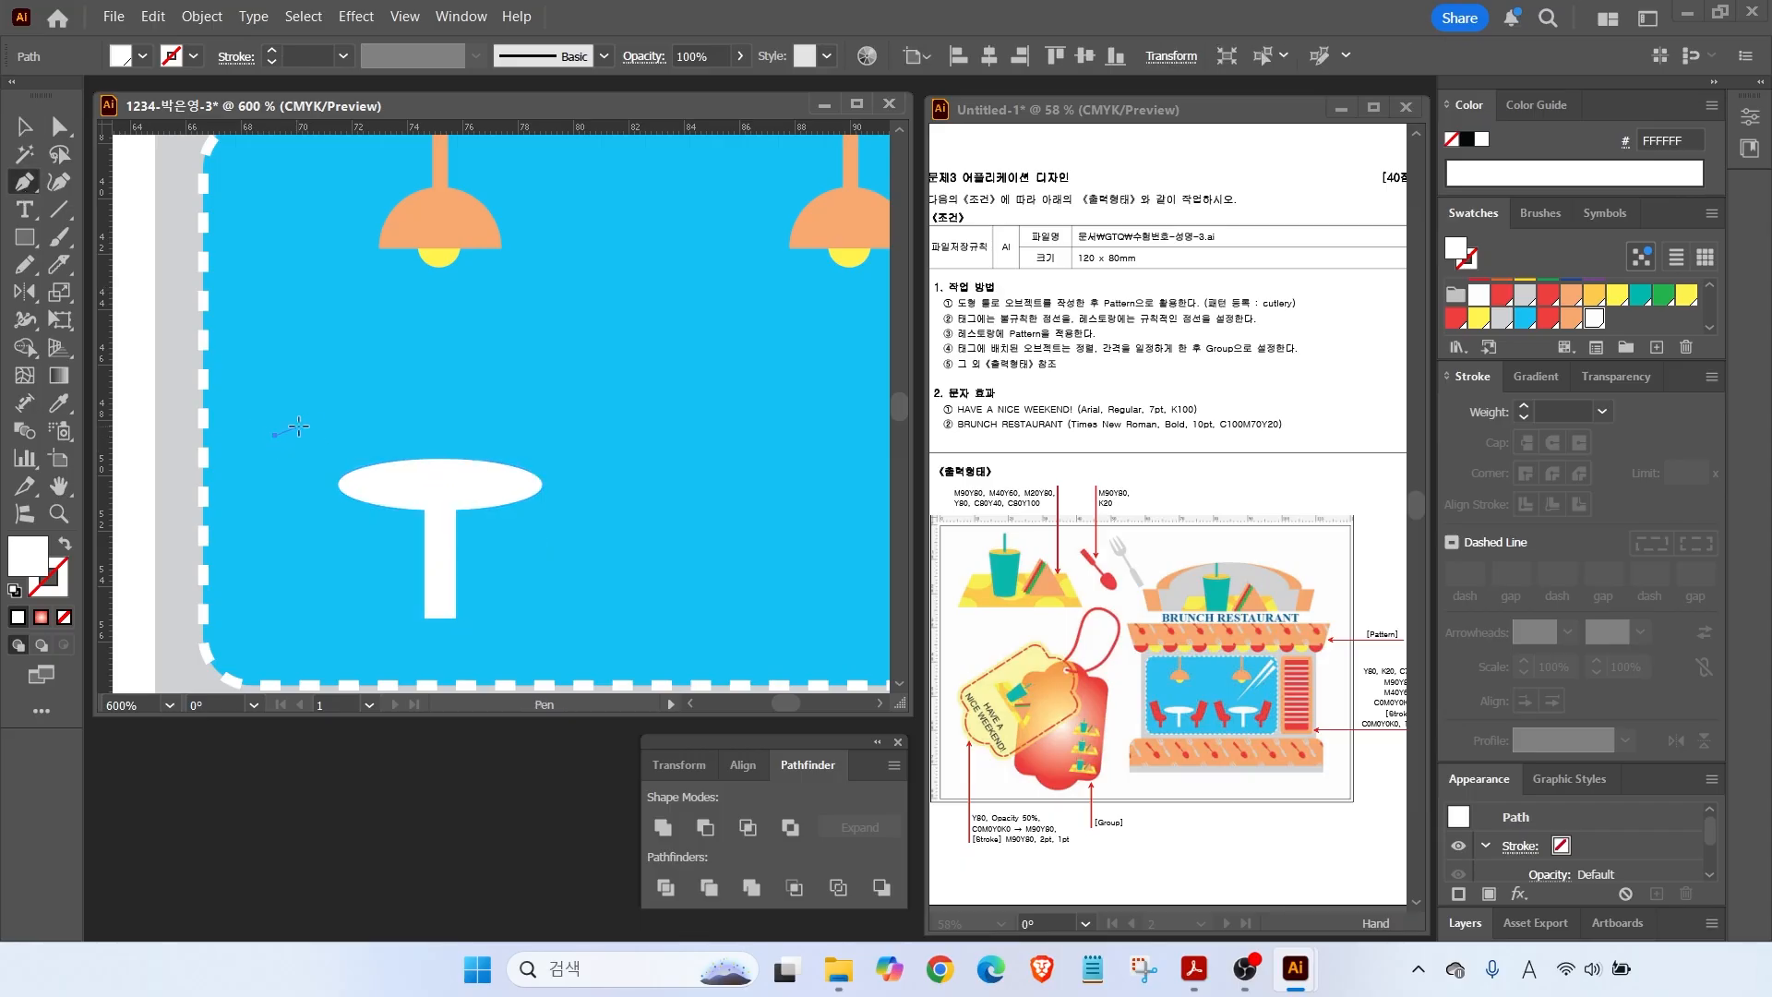
{"action": "left_click", "coordinate": [308, 426]}
{"action": "left_click", "coordinate": [345, 527]}
{"action": "left_click", "coordinate": [366, 529]}
{"action": "left_click_drag", "start_coordinate": [380, 544], "coordinate": [379, 552]}
Finish the chair leg, close the outline, and fill the chair red.
{"action": "left_click", "coordinate": [370, 554]}
{"action": "left_click", "coordinate": [345, 556]}
{"action": "left_click", "coordinate": [346, 613]}
{"action": "left_click", "coordinate": [333, 613]}
{"action": "left_click", "coordinate": [332, 555]}
{"action": "left_click", "coordinate": [319, 554]}
{"action": "left_click", "coordinate": [277, 435]}
{"action": "left_click", "coordinate": [1548, 319]}
Copy the chair to the table's right side and flip it horizontally.
{"action": "left_click", "coordinate": [25, 126]}
{"action": "left_click_drag", "start_coordinate": [328, 518], "coordinate": [618, 537]}
{"action": "right_click", "coordinate": [621, 539]}
{"action": "mouse_move", "coordinate": [706, 808]}
{"action": "left_click", "coordinate": [941, 695]}
{"action": "key", "text": "Return"}
{"action": "left_click", "coordinate": [629, 556]}
Duplicate the table and chairs to the right and center the right lamp above them.
{"action": "left_click_drag", "start_coordinate": [567, 545], "coordinate": [251, 526]}
{"action": "scroll", "coordinate": [628, 556], "scroll_direction": "down", "scroll_amount": 1}
{"action": "left_click_drag", "start_coordinate": [345, 530], "coordinate": [599, 540]}
{"action": "left_click_drag", "start_coordinate": [578, 285], "coordinate": [629, 350]}
{"action": "left_click_drag", "start_coordinate": [617, 325], "coordinate": [600, 325]}
{"action": "left_click", "coordinate": [690, 397]}
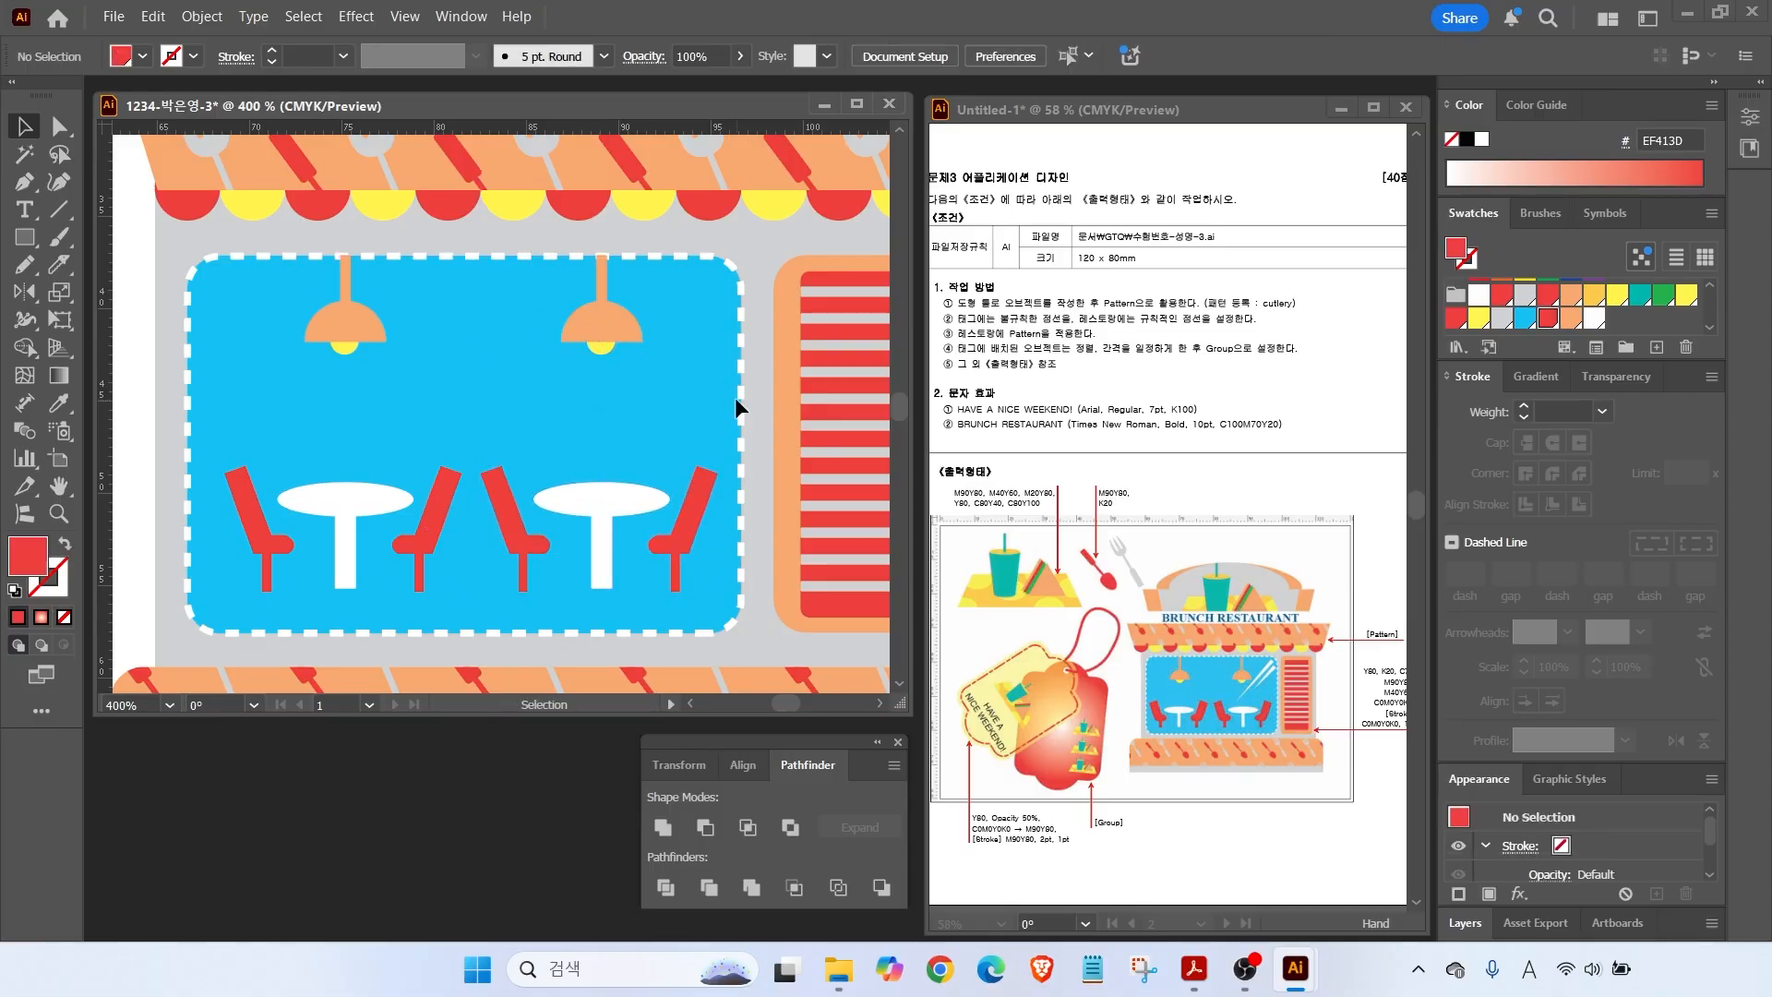
Draw a white triangular light streak beside the right lamp.
{"action": "left_click", "coordinate": [25, 182]}
{"action": "left_click", "coordinate": [683, 282]}
{"action": "left_click", "coordinate": [708, 297]}
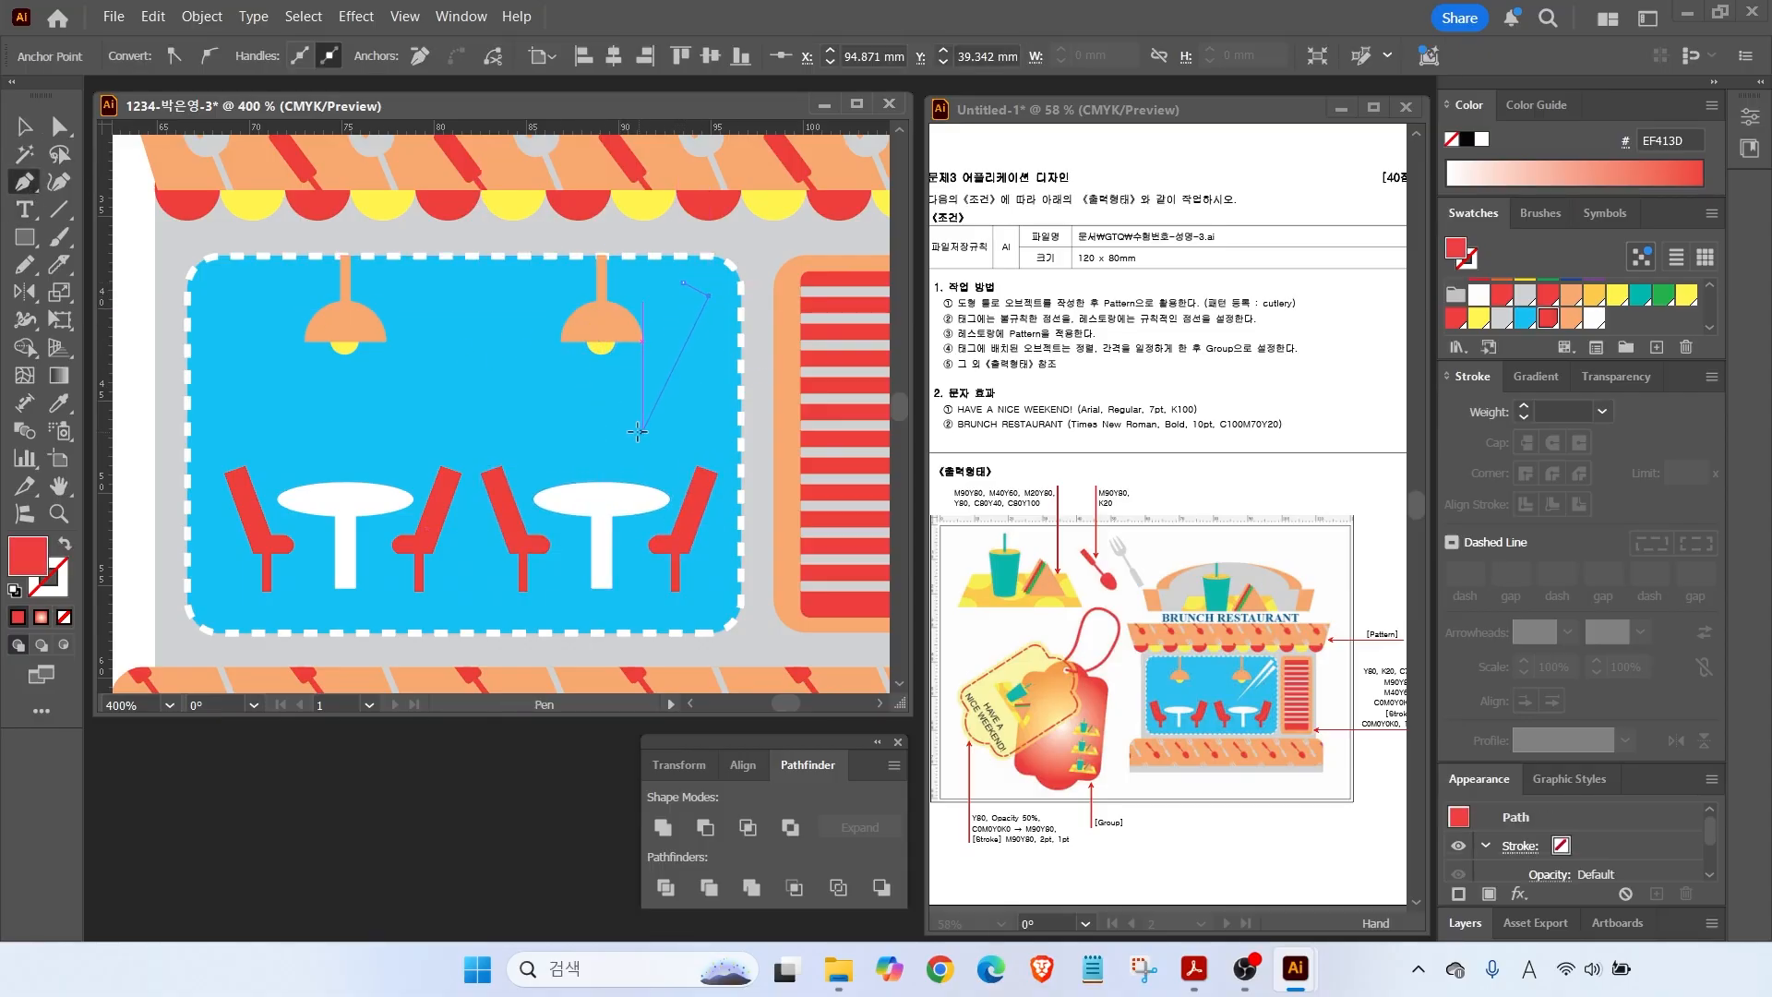
{"action": "left_click", "coordinate": [572, 457]}
{"action": "left_click", "coordinate": [683, 282]}
{"action": "left_click", "coordinate": [1596, 318]}
Narrow the streak, add a smaller copy below it, and position both streaks.
{"action": "key", "text": "a"}
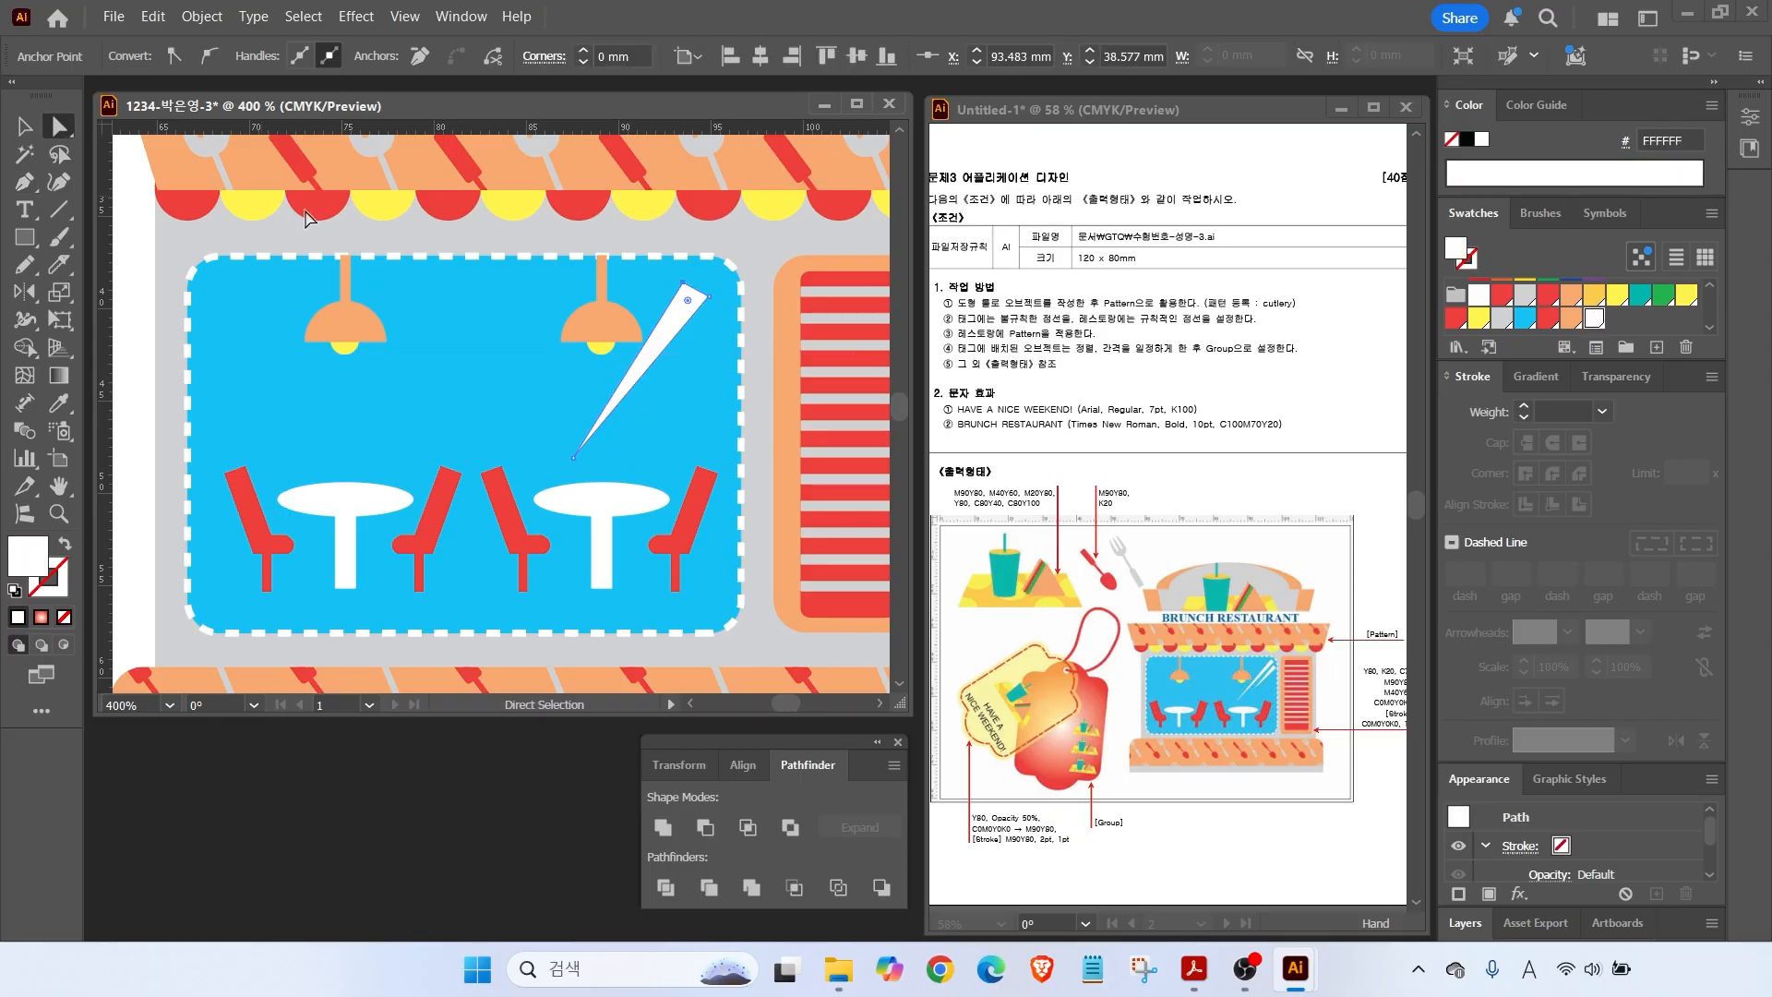
{"action": "scroll", "coordinate": [718, 306], "scroll_direction": "up", "scroll_amount": 2}
{"action": "left_click_drag", "start_coordinate": [698, 288], "coordinate": [677, 277]}
{"action": "key", "text": "v"}
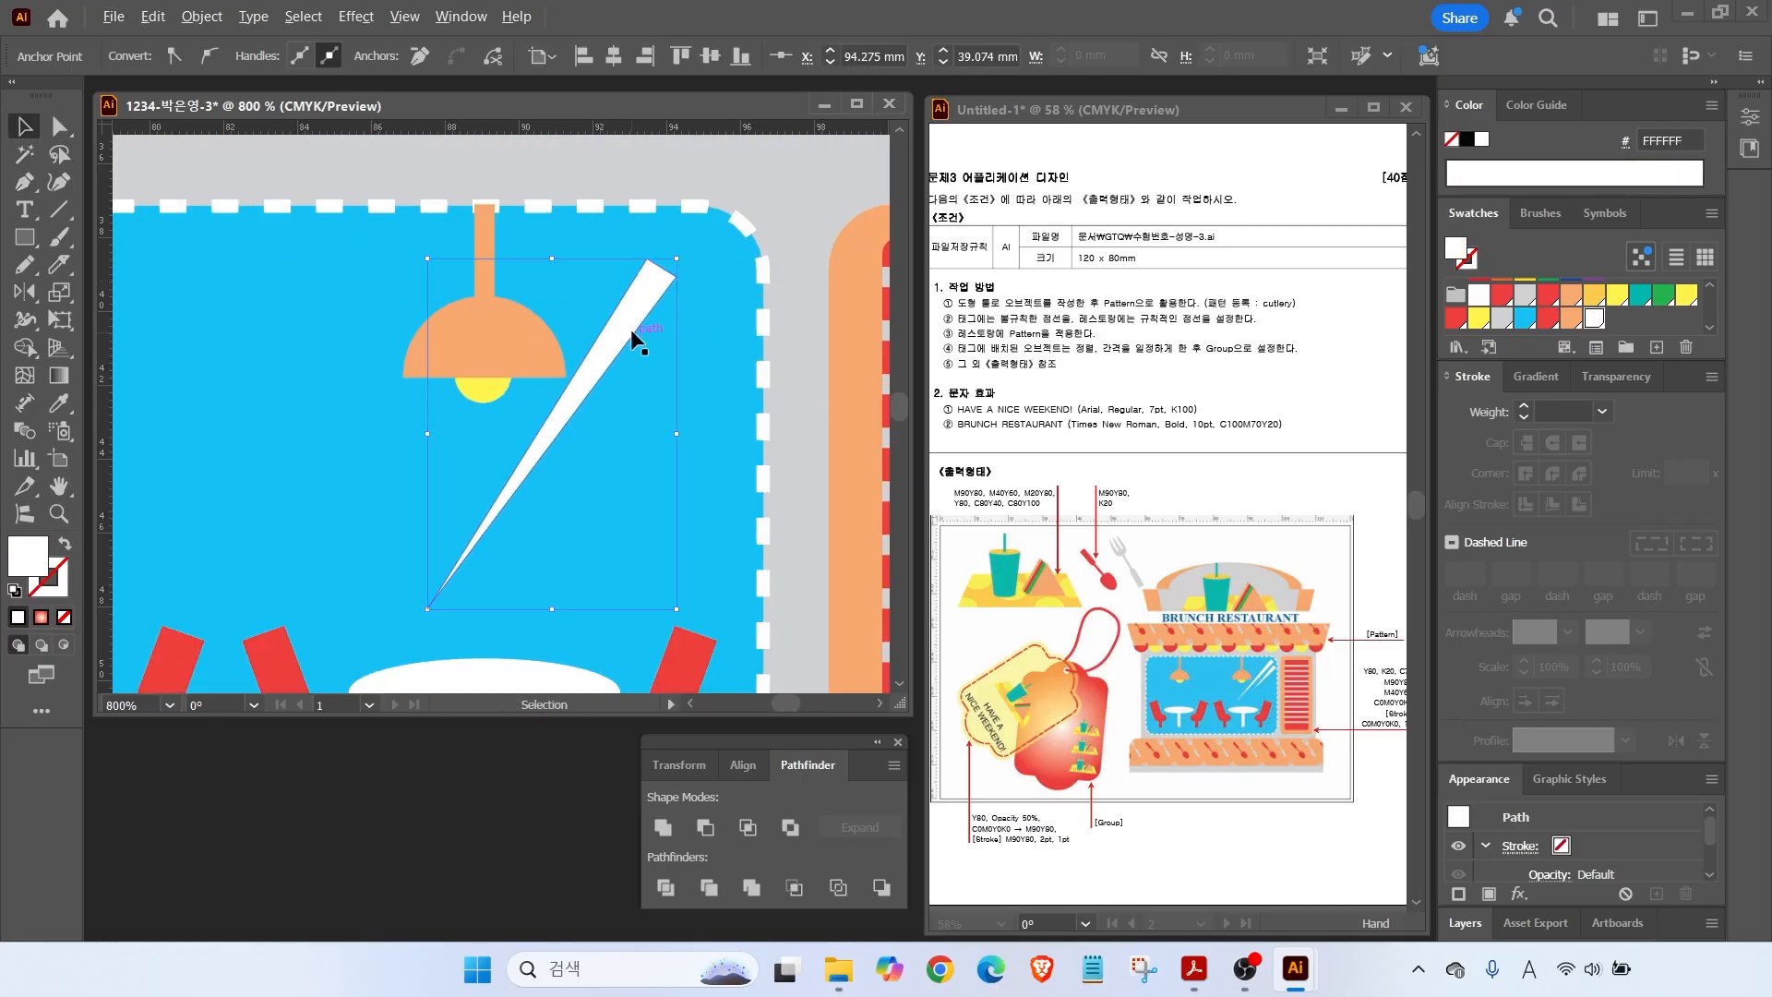
{"action": "left_click_drag", "start_coordinate": [601, 344], "coordinate": [669, 373], "text": "alt"}
{"action": "left_click_drag", "start_coordinate": [494, 638], "coordinate": [575, 526], "text": "shift"}
{"action": "left_click_drag", "start_coordinate": [690, 353], "coordinate": [662, 323]}
{"action": "left_click_drag", "start_coordinate": [684, 339], "coordinate": [687, 363]}
{"action": "double_click", "coordinate": [60, 486]}
{"action": "left_click", "coordinate": [25, 128]}
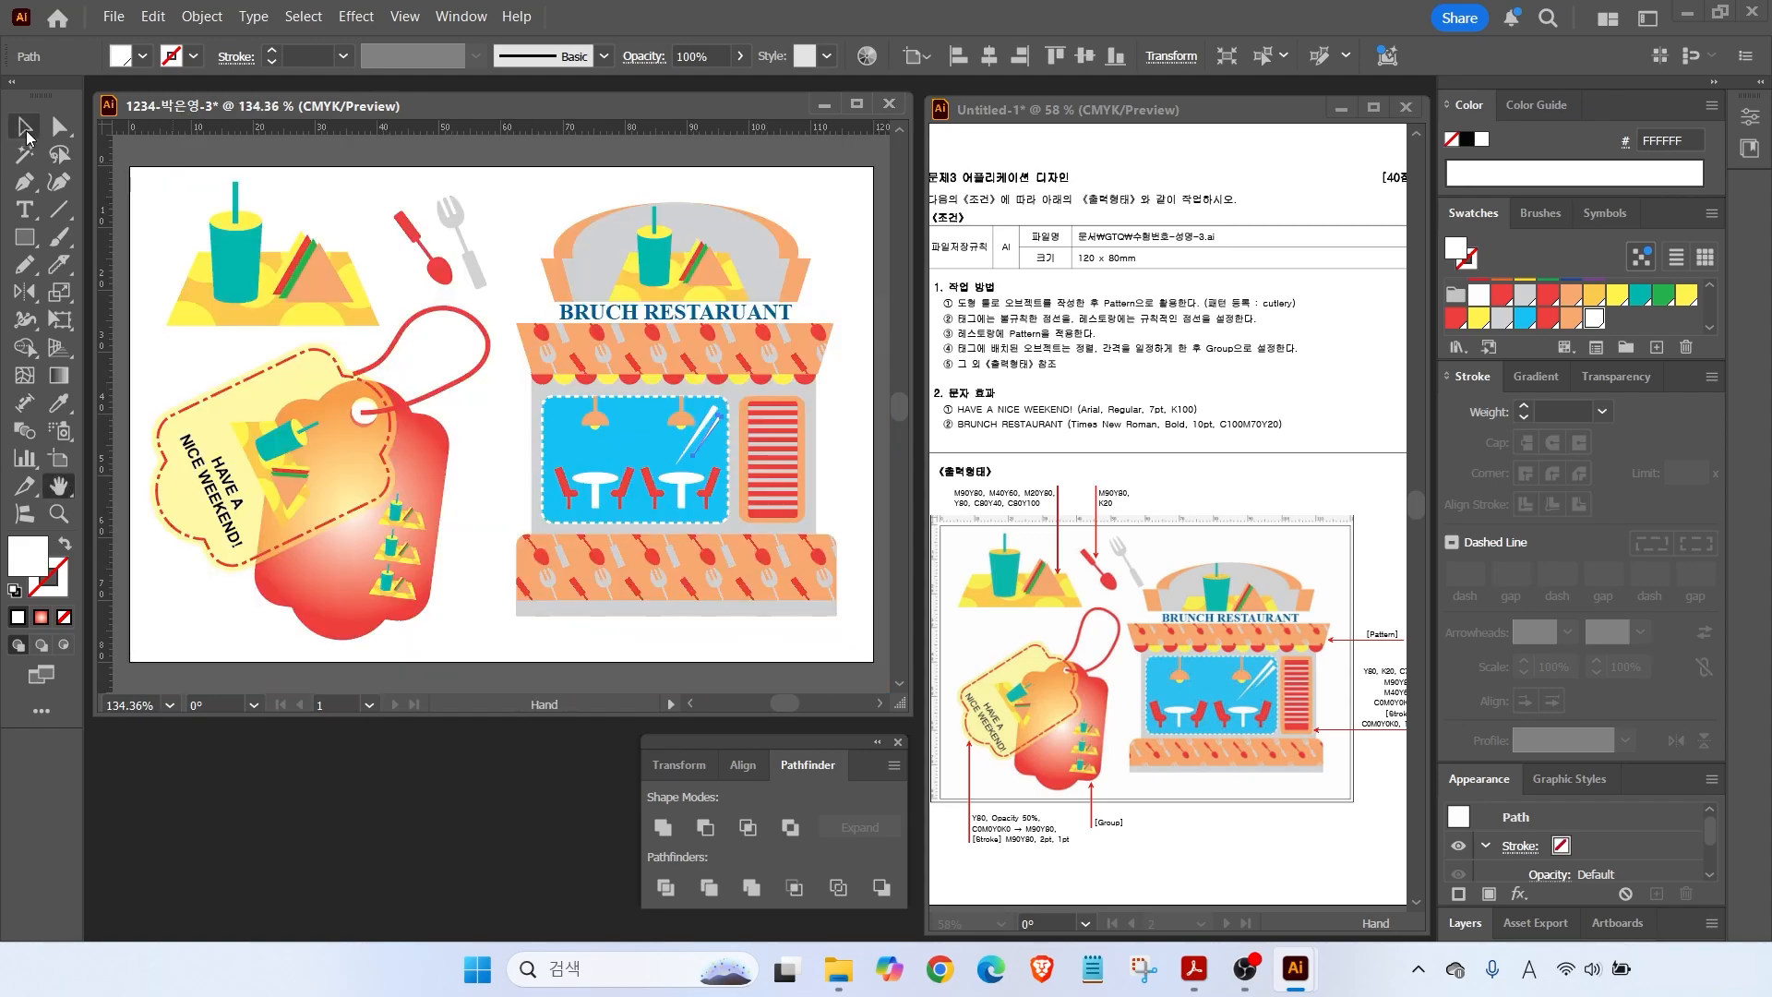
Save As an .ai file with the suggested name in GTQ, accepting the default Illustrator Options.
{"action": "left_click", "coordinate": [572, 676]}
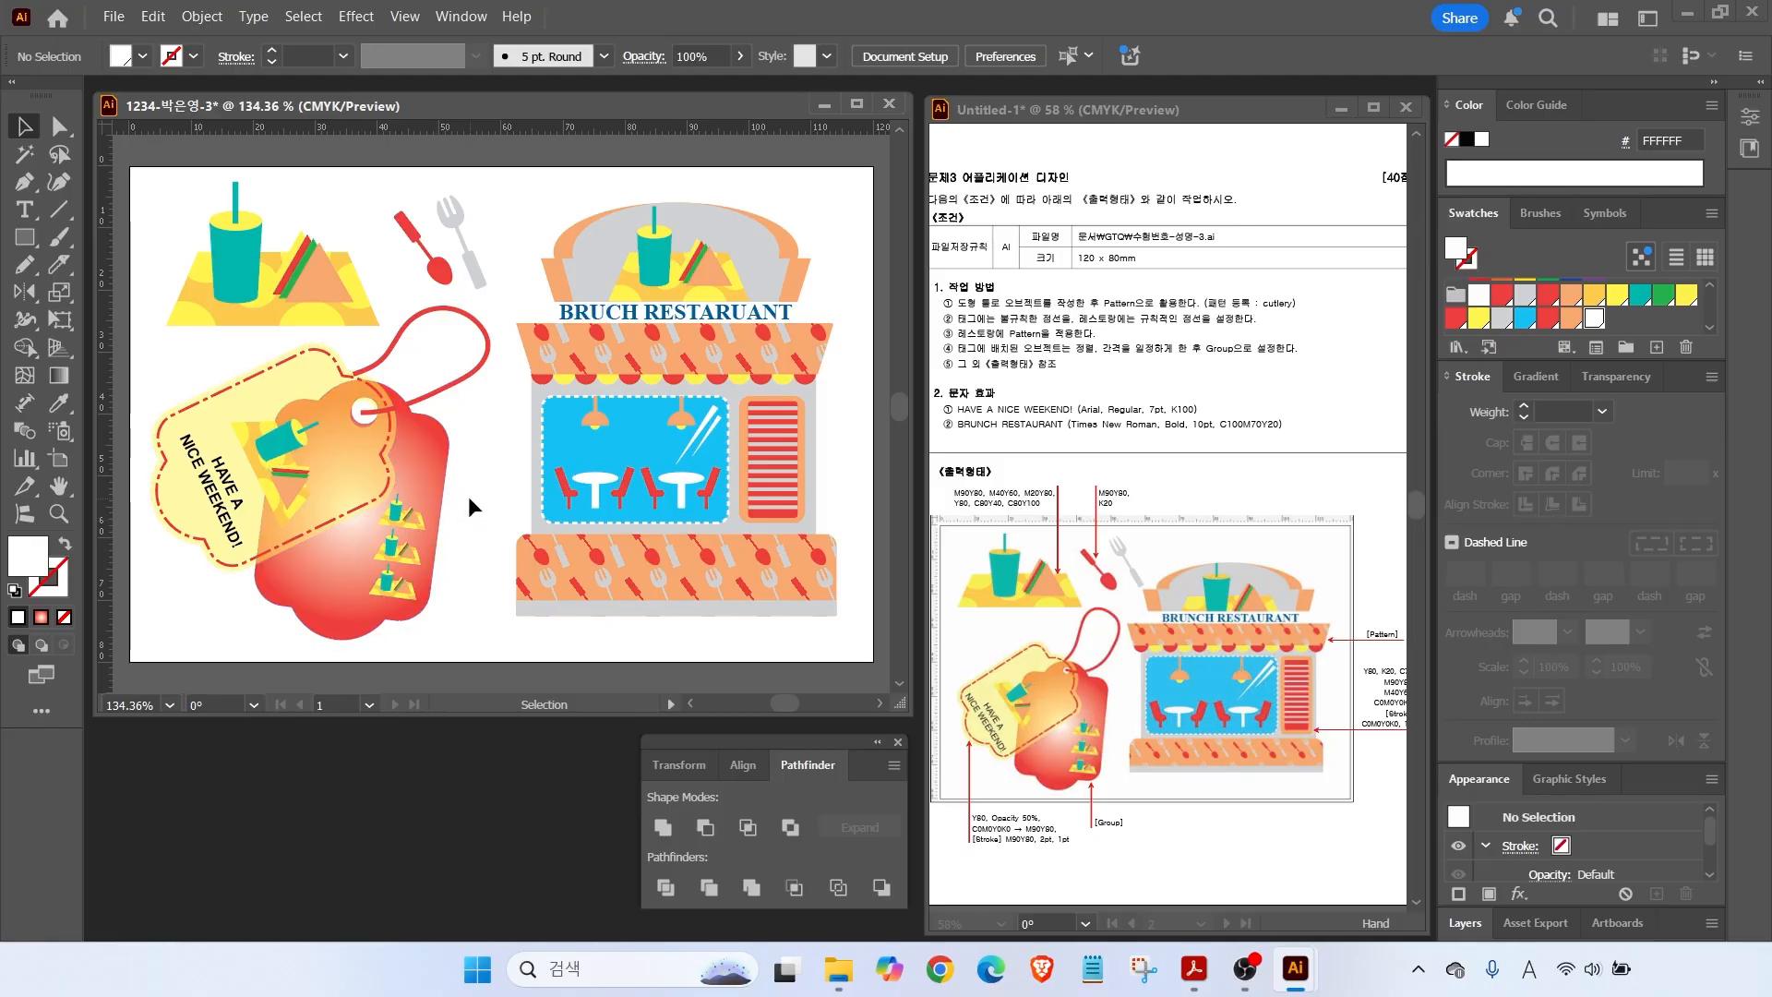
{"action": "left_click", "coordinate": [114, 17]}
{"action": "left_click", "coordinate": [166, 244]}
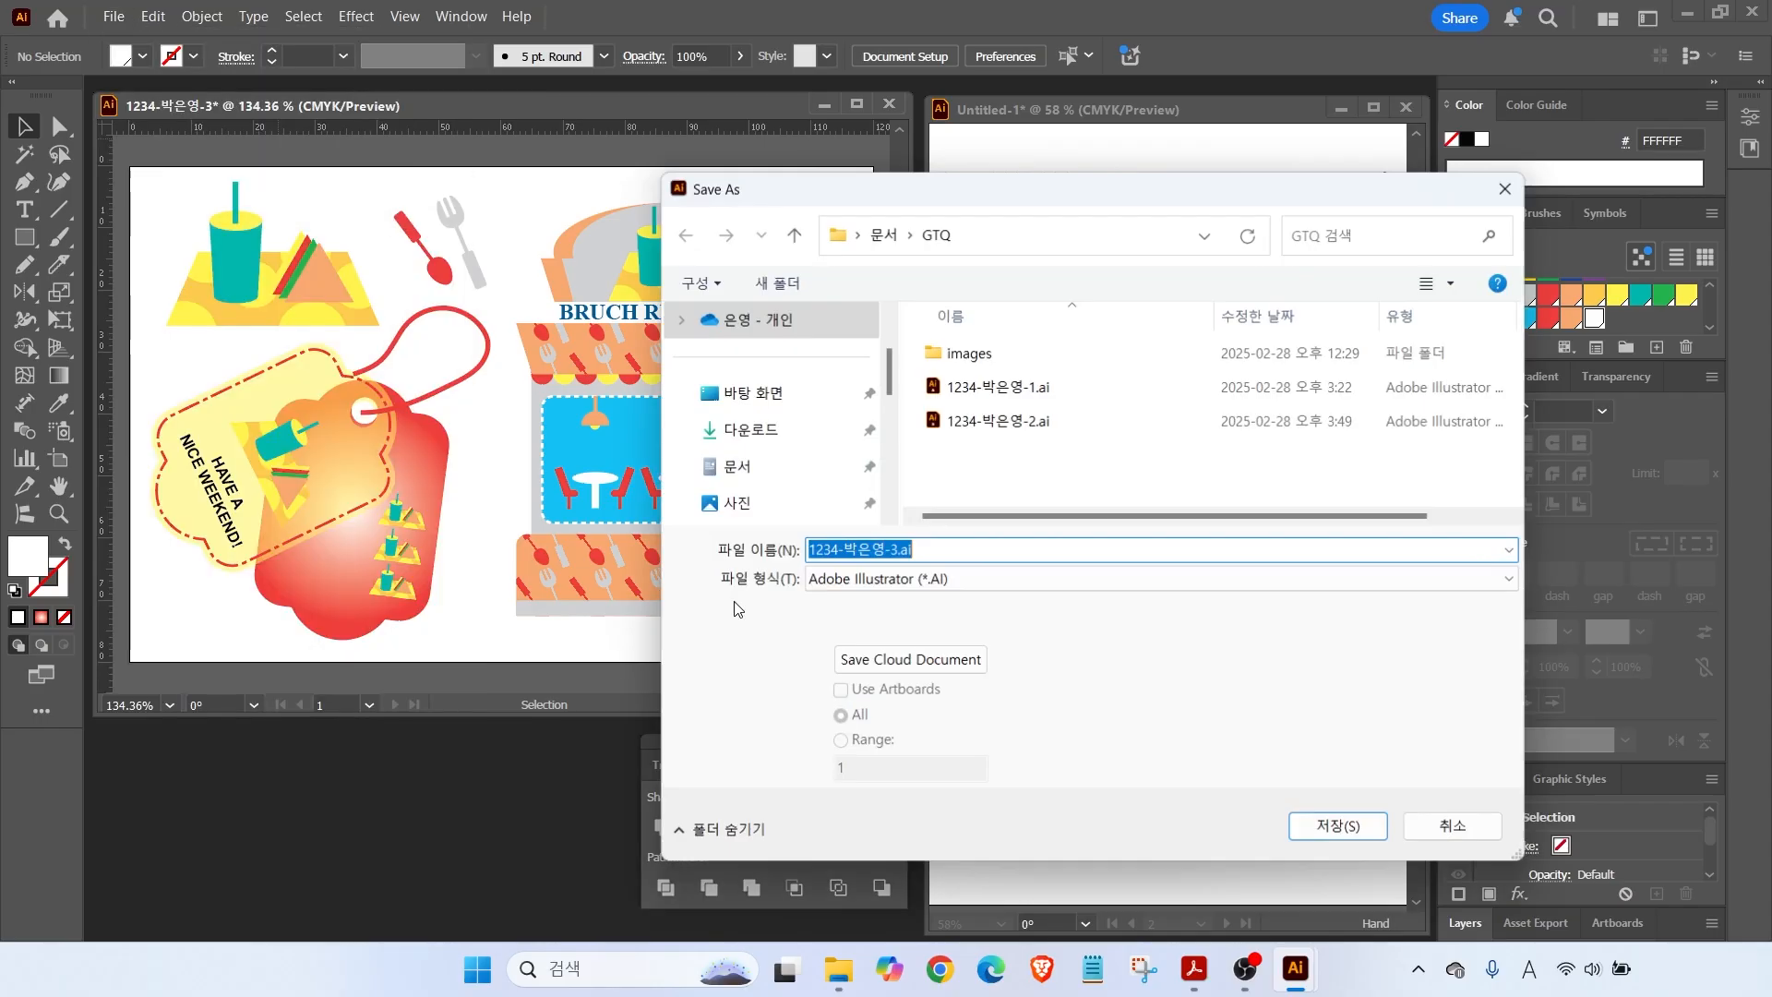
{"action": "left_click", "coordinate": [1341, 827]}
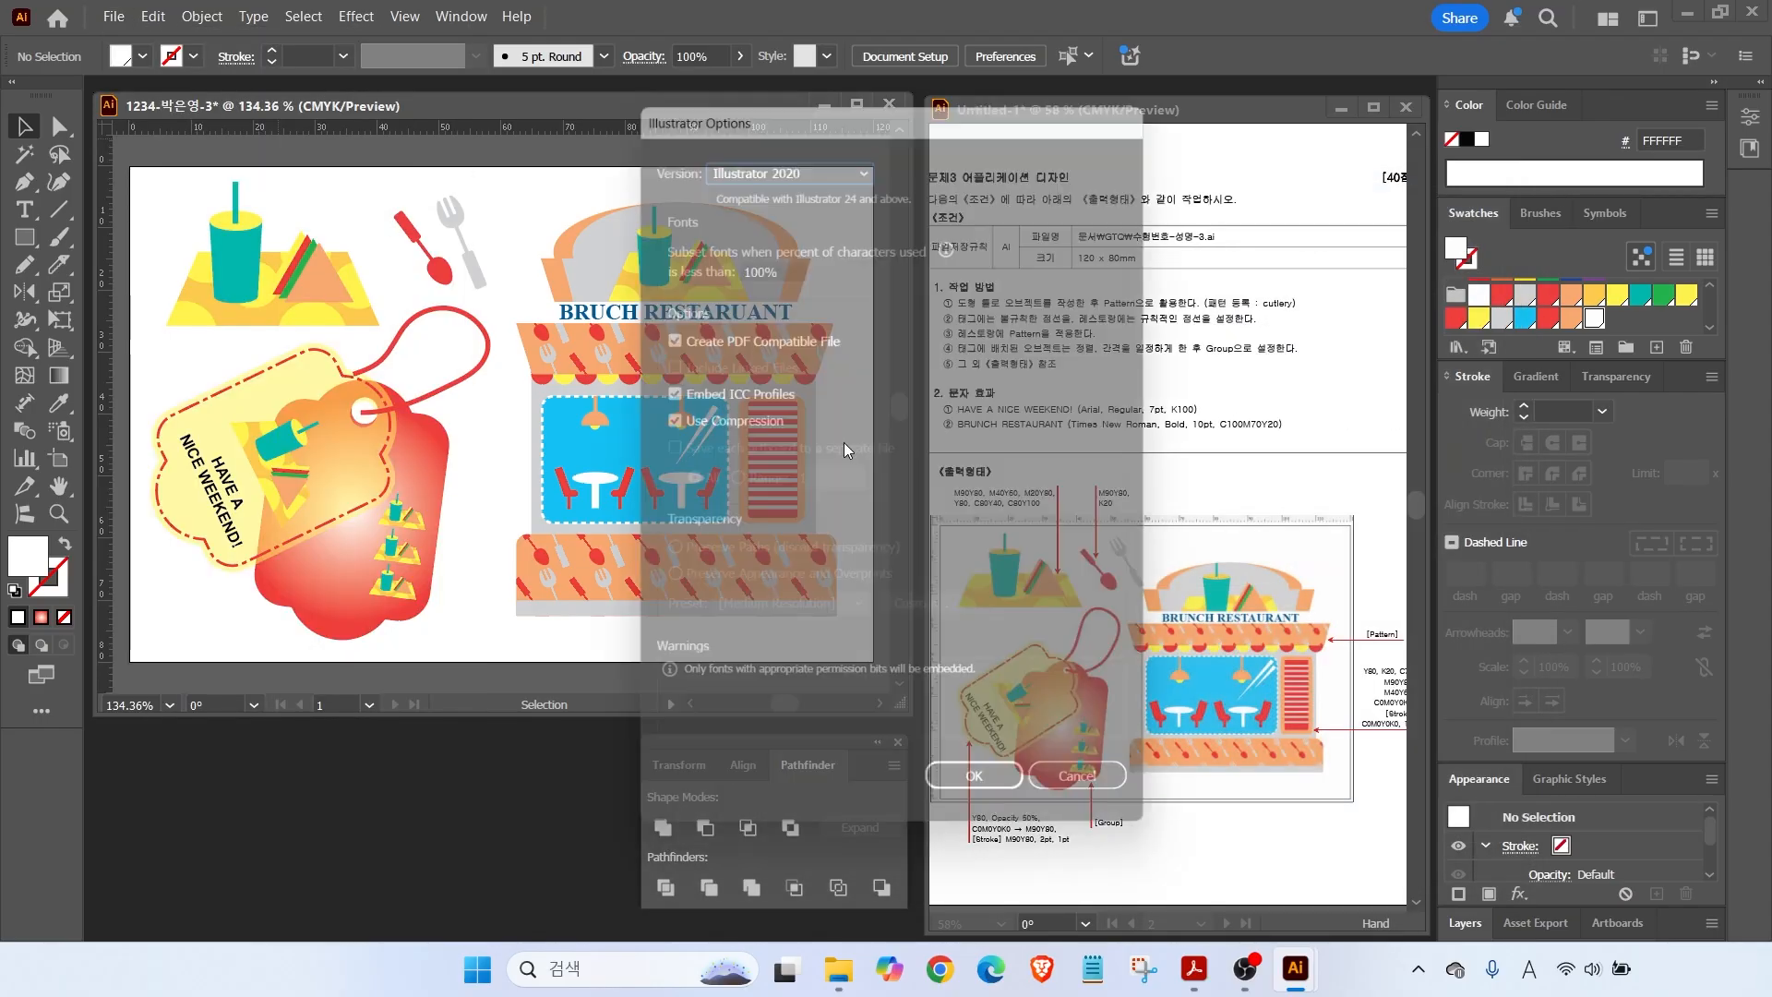
{"action": "left_click", "coordinate": [987, 804]}
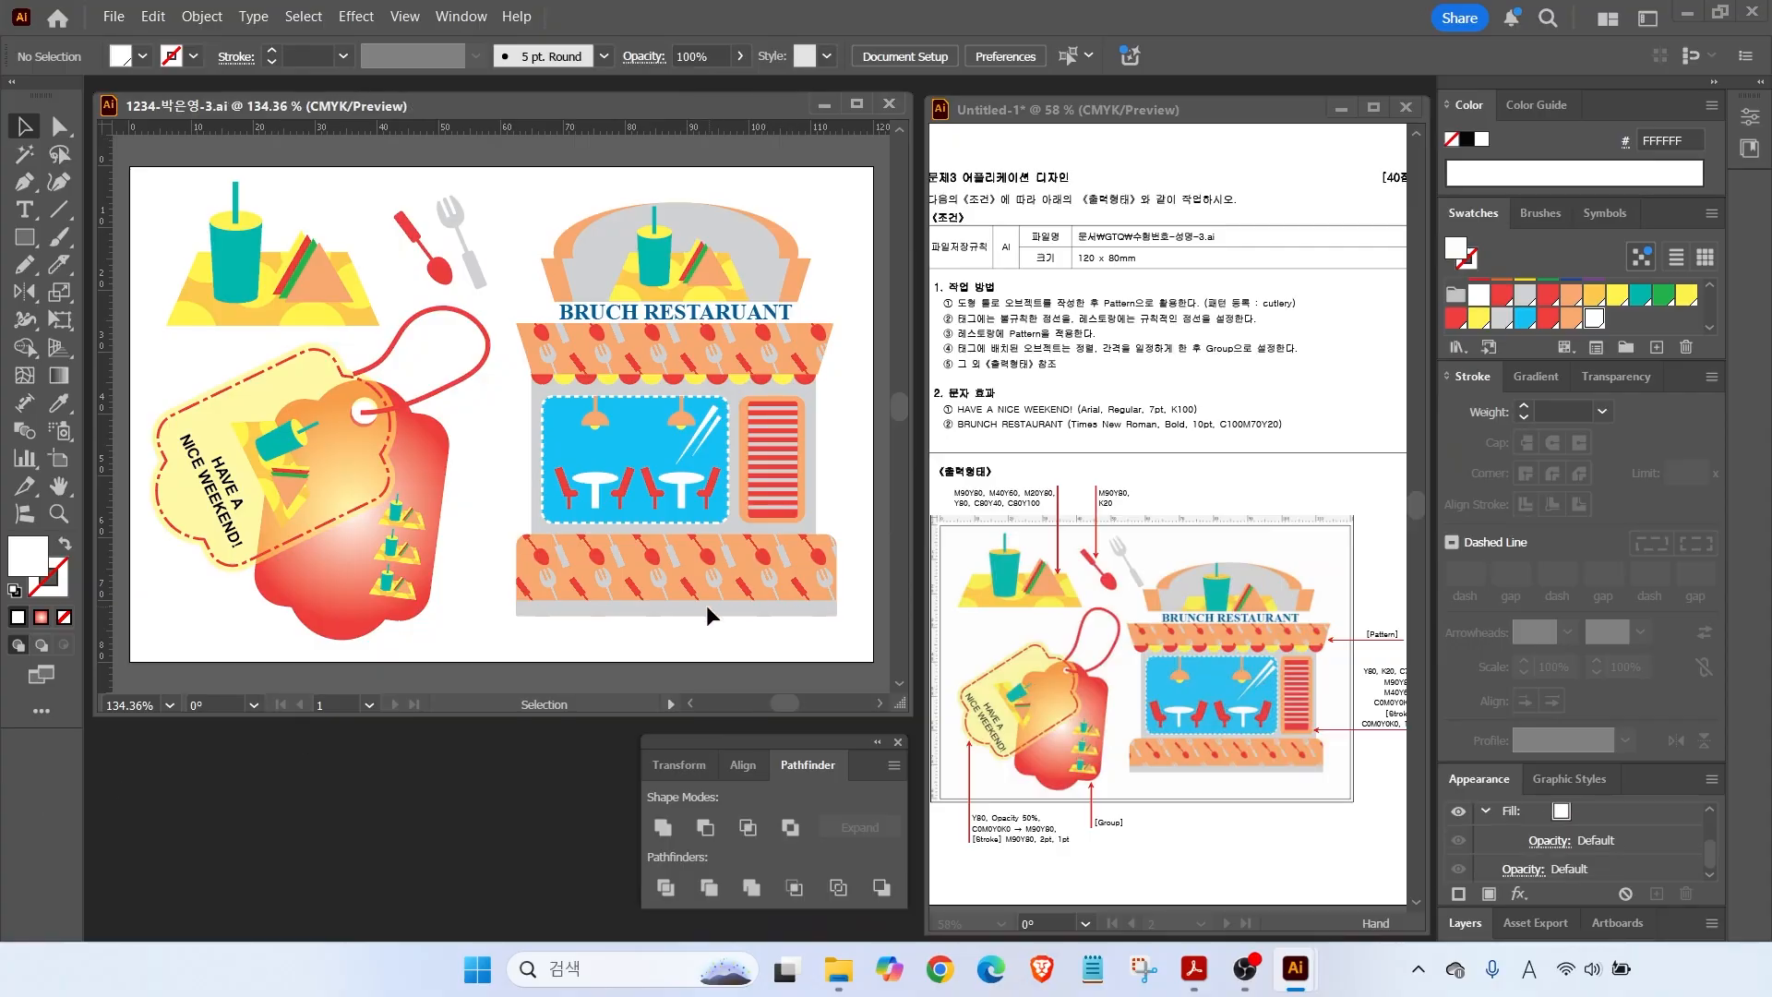